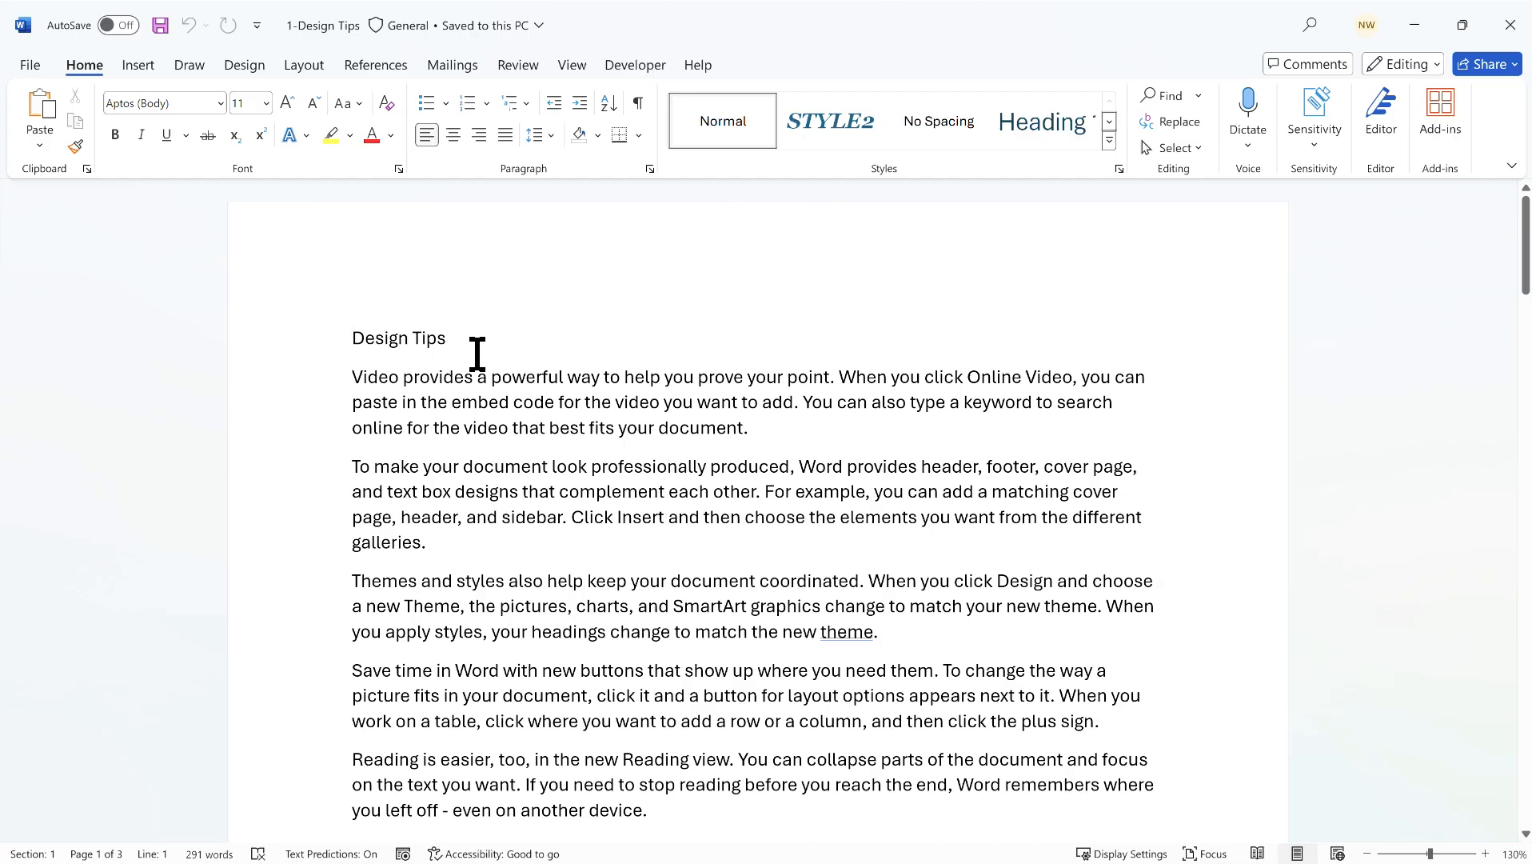
- Apply the Title style to the "Design Tips" line at the start of the document
drag(452, 337, 354, 336)
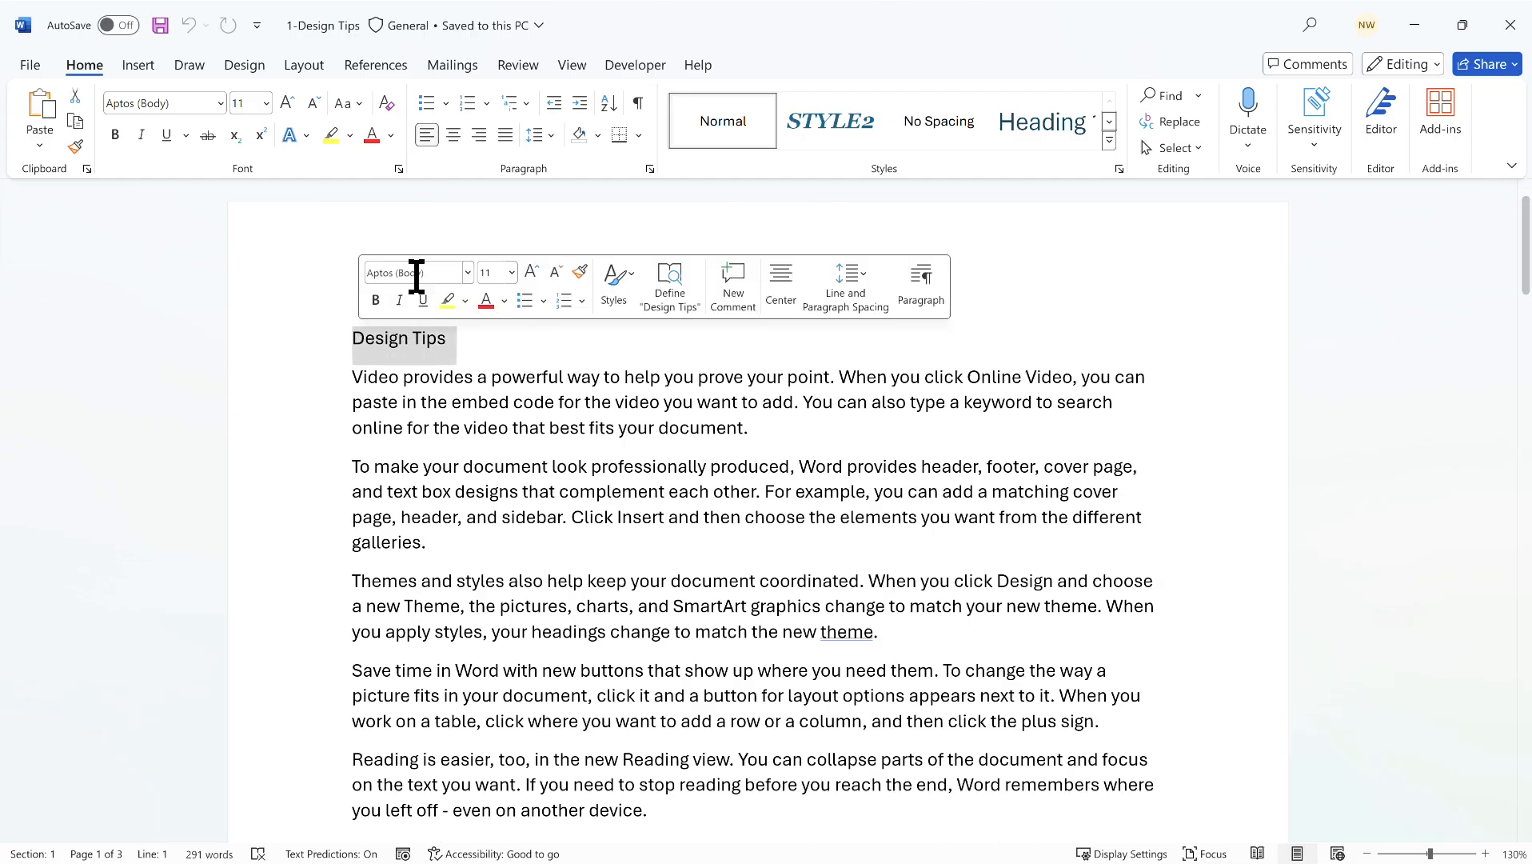
click(1062, 126)
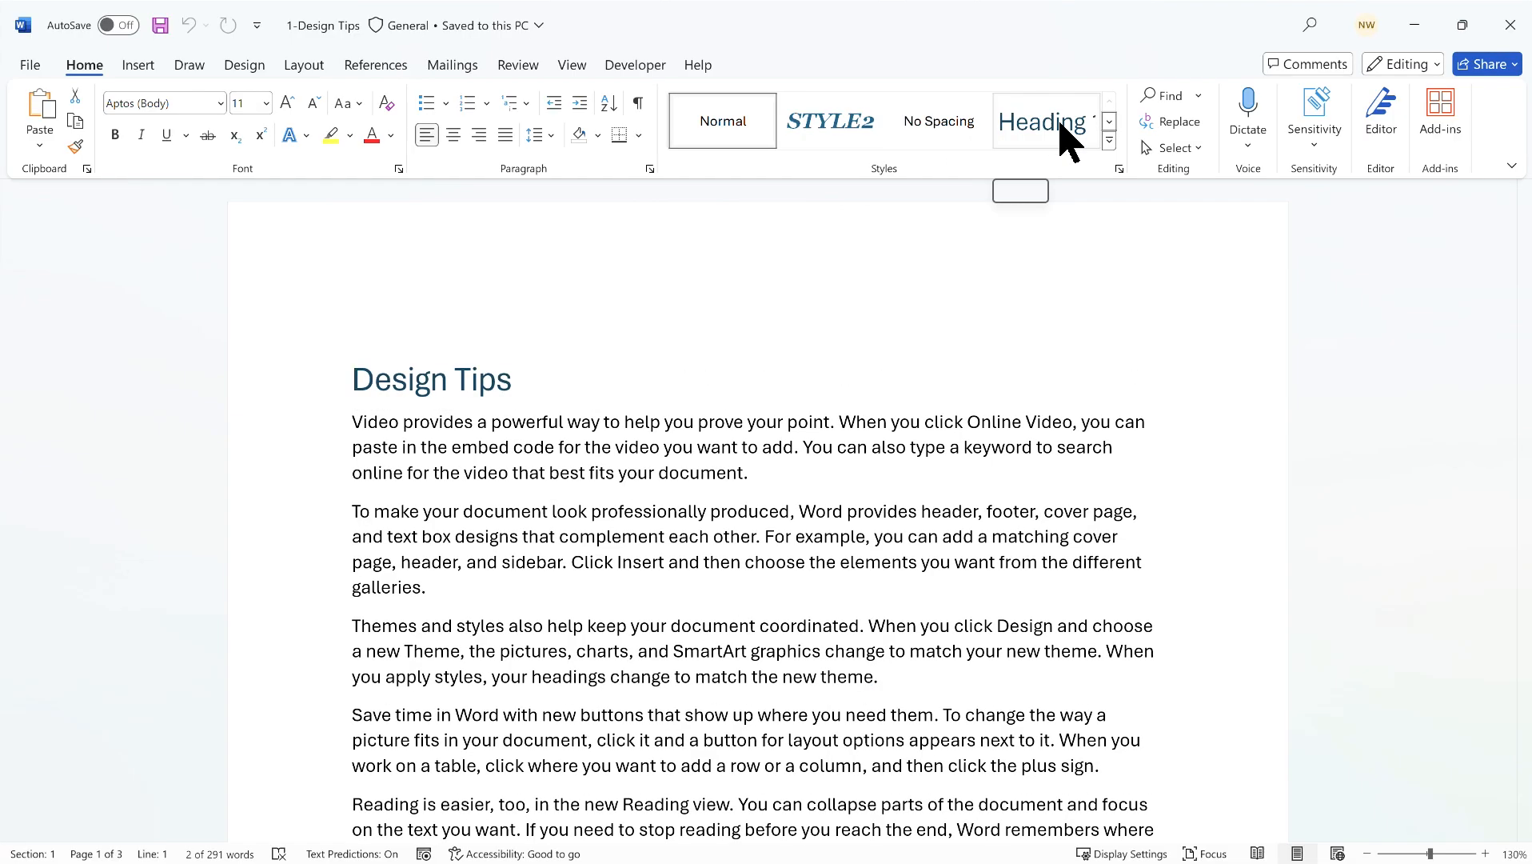
click(1109, 121)
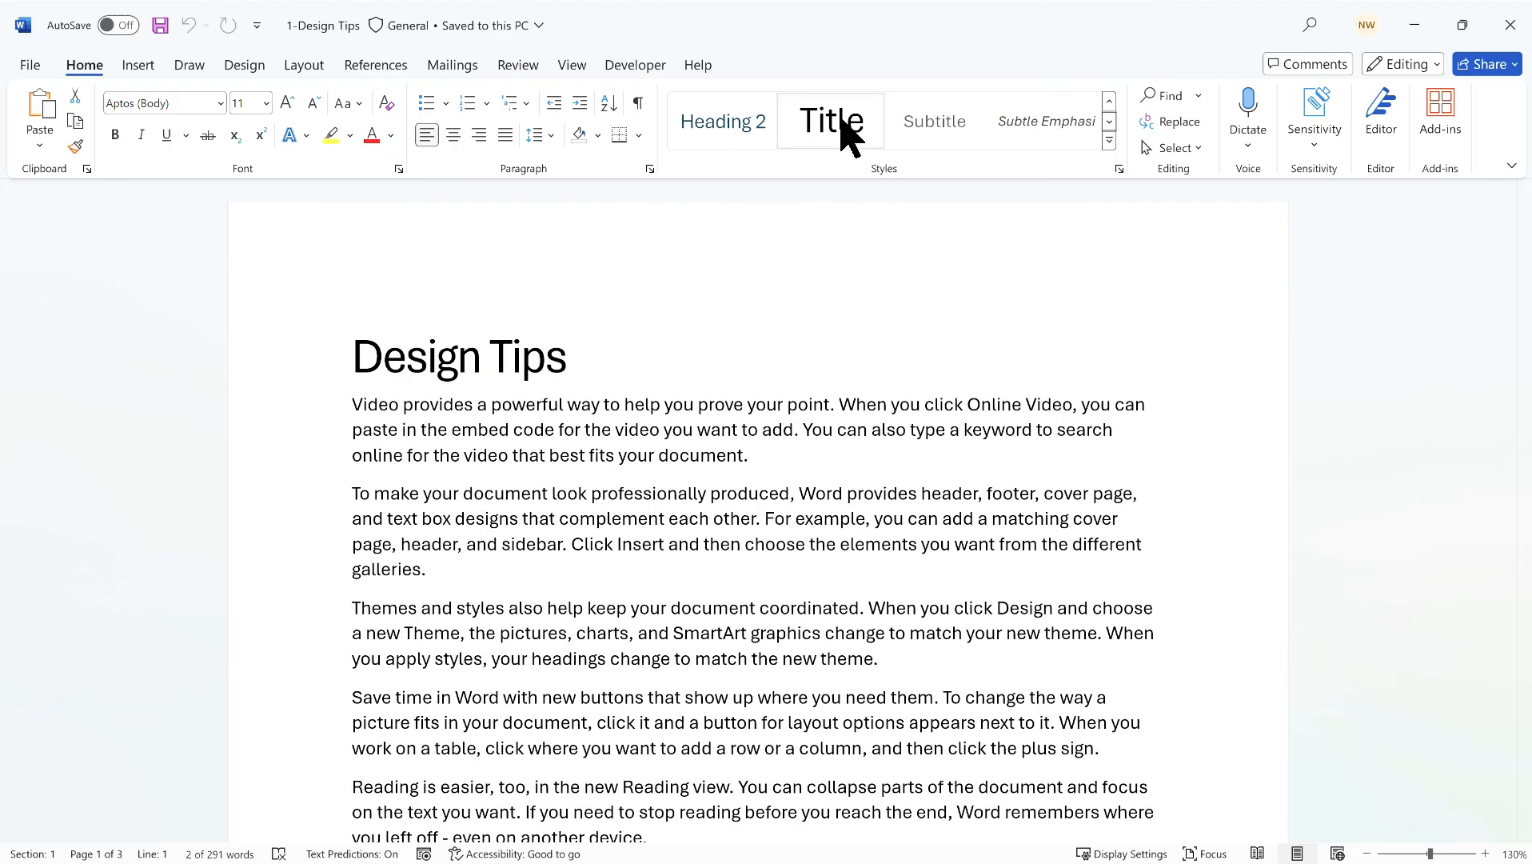
click(832, 126)
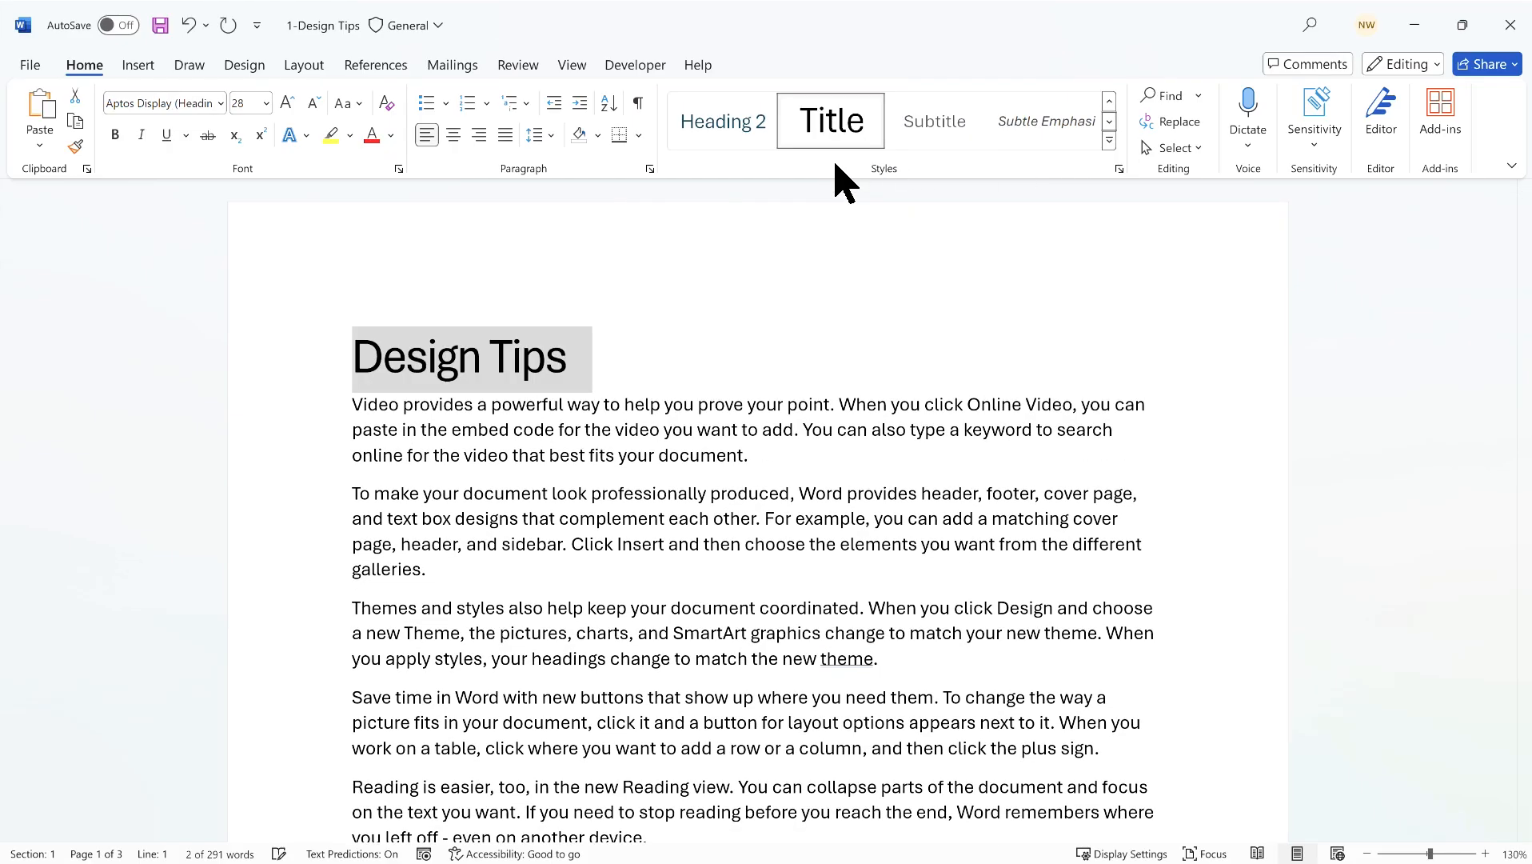
- Split the word "Video" from the first body paragraph onto its own line and format it as Heading 1
click(689, 402)
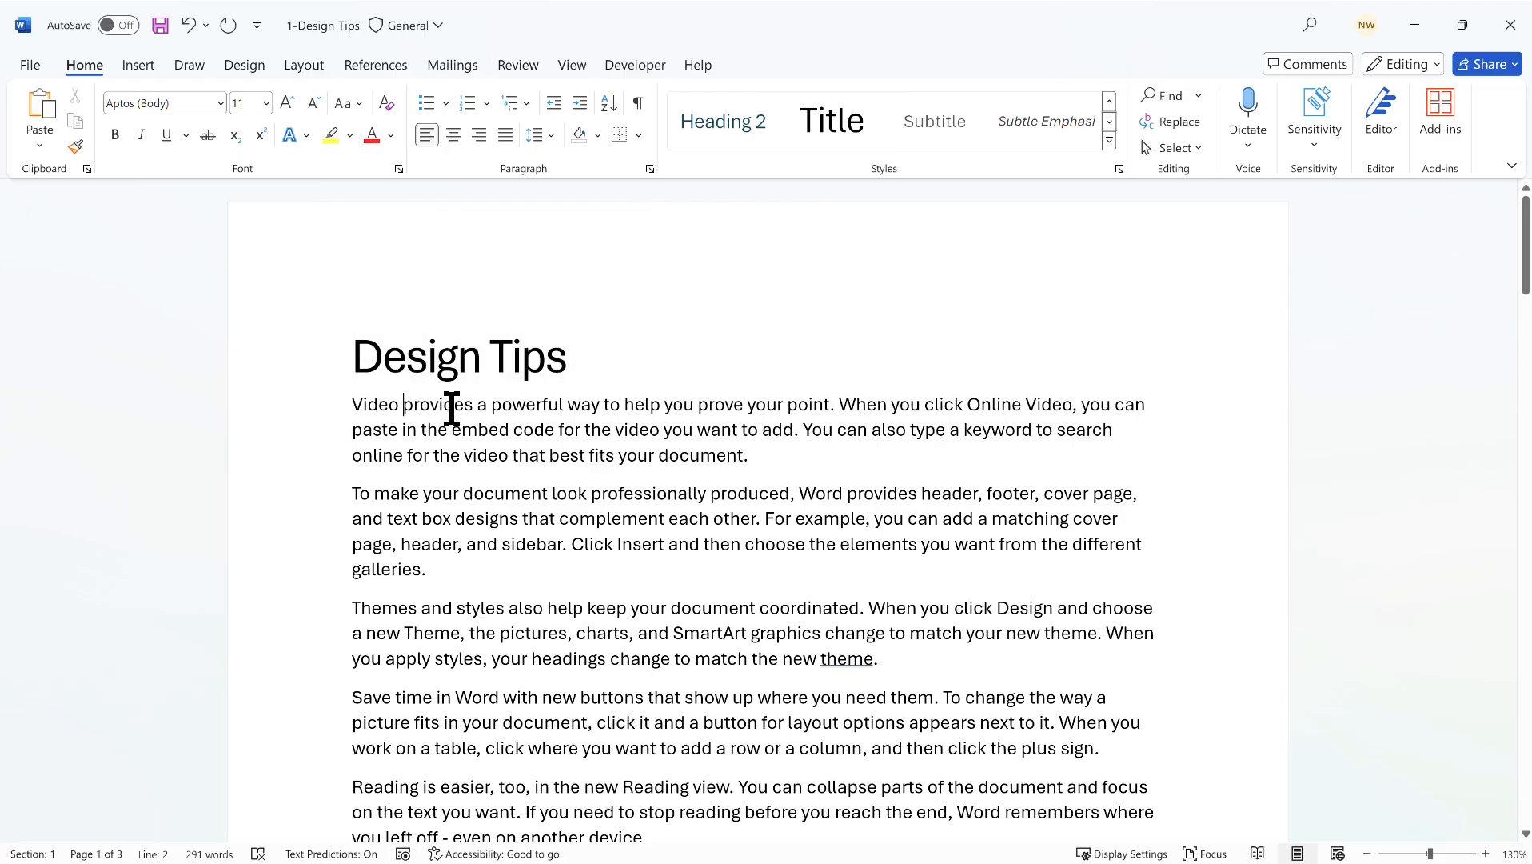
key(Return)
double_click(383, 406)
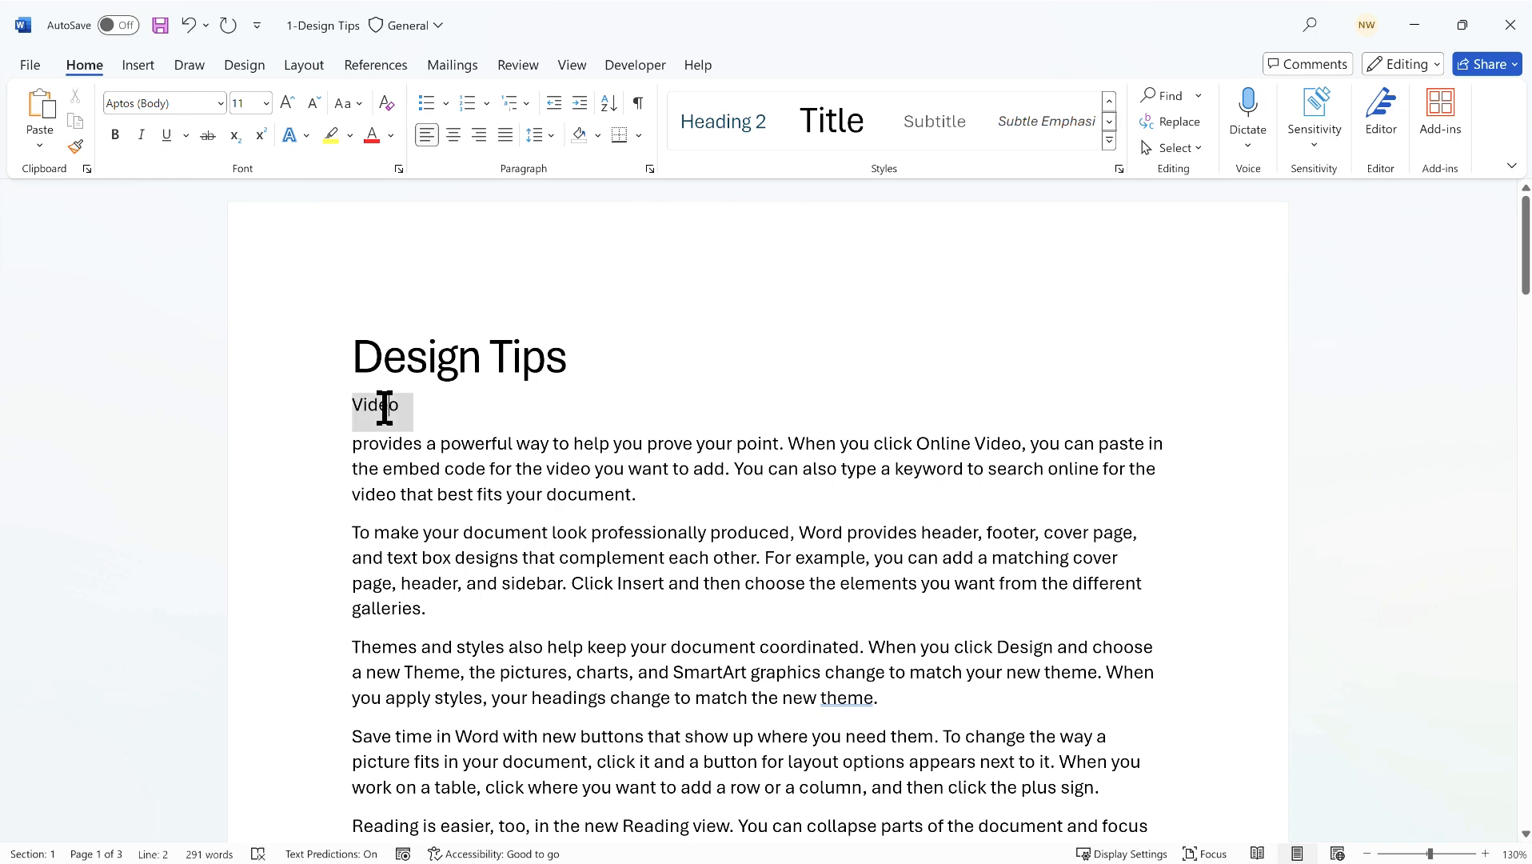
click(1109, 103)
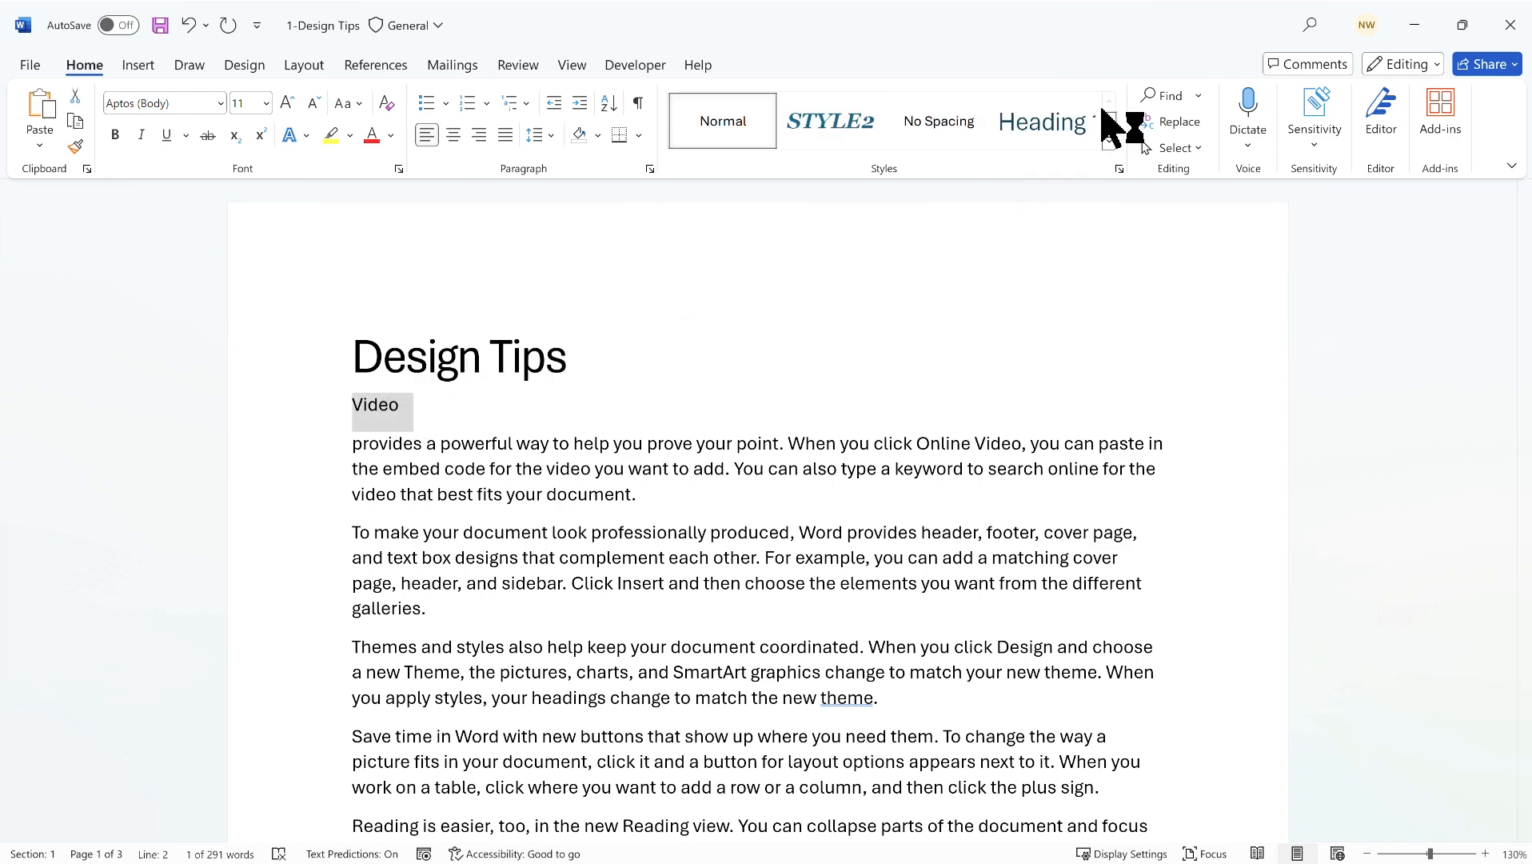
click(1081, 141)
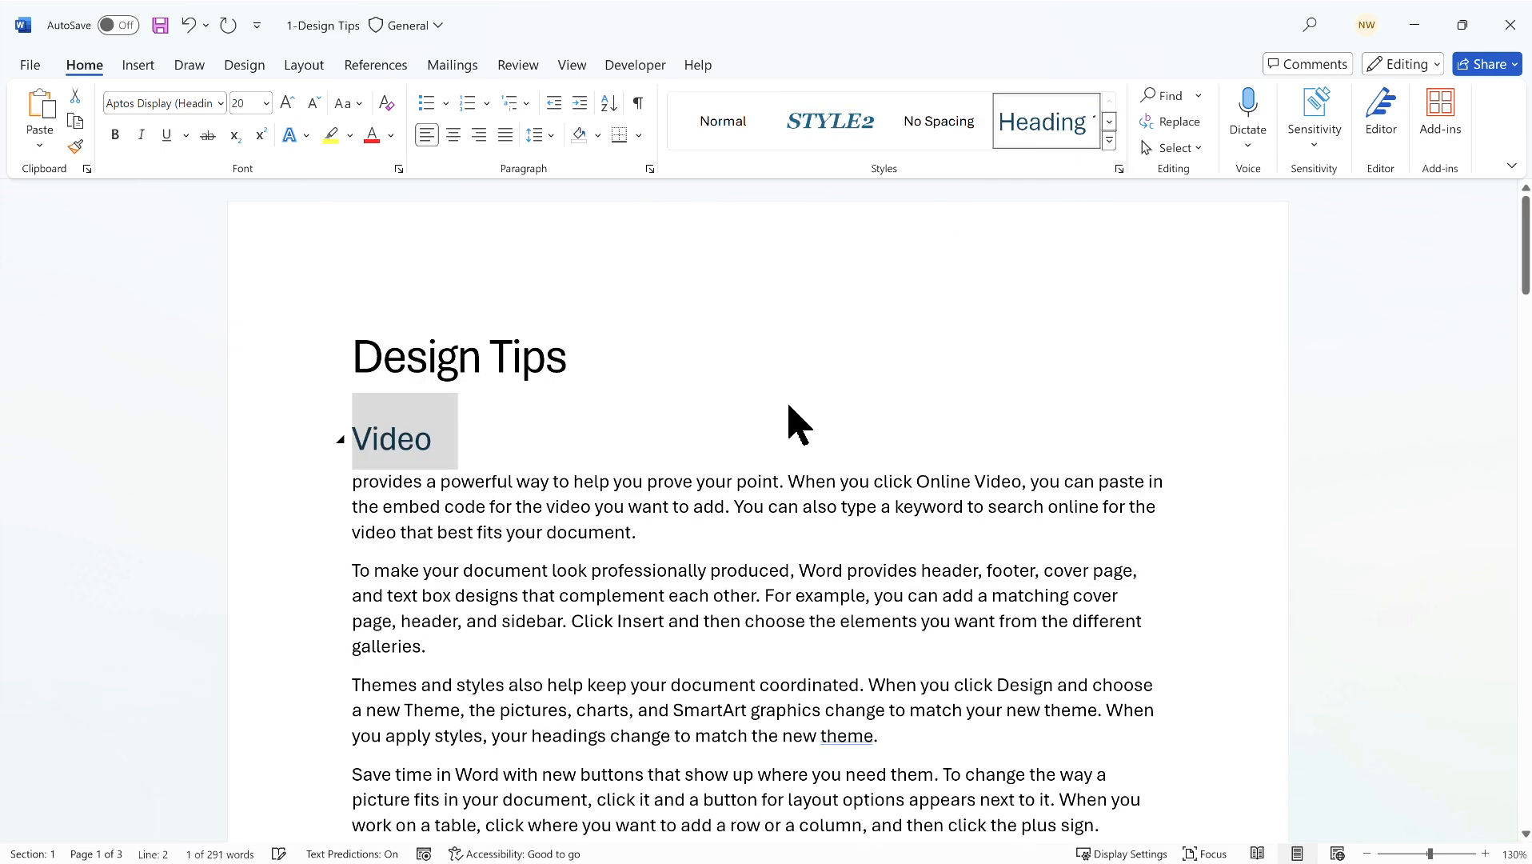
- Put the word "Themes" that begins the third body paragraph on its own line and style it as Heading 1
scroll(643, 507, down, 1)
click(418, 624)
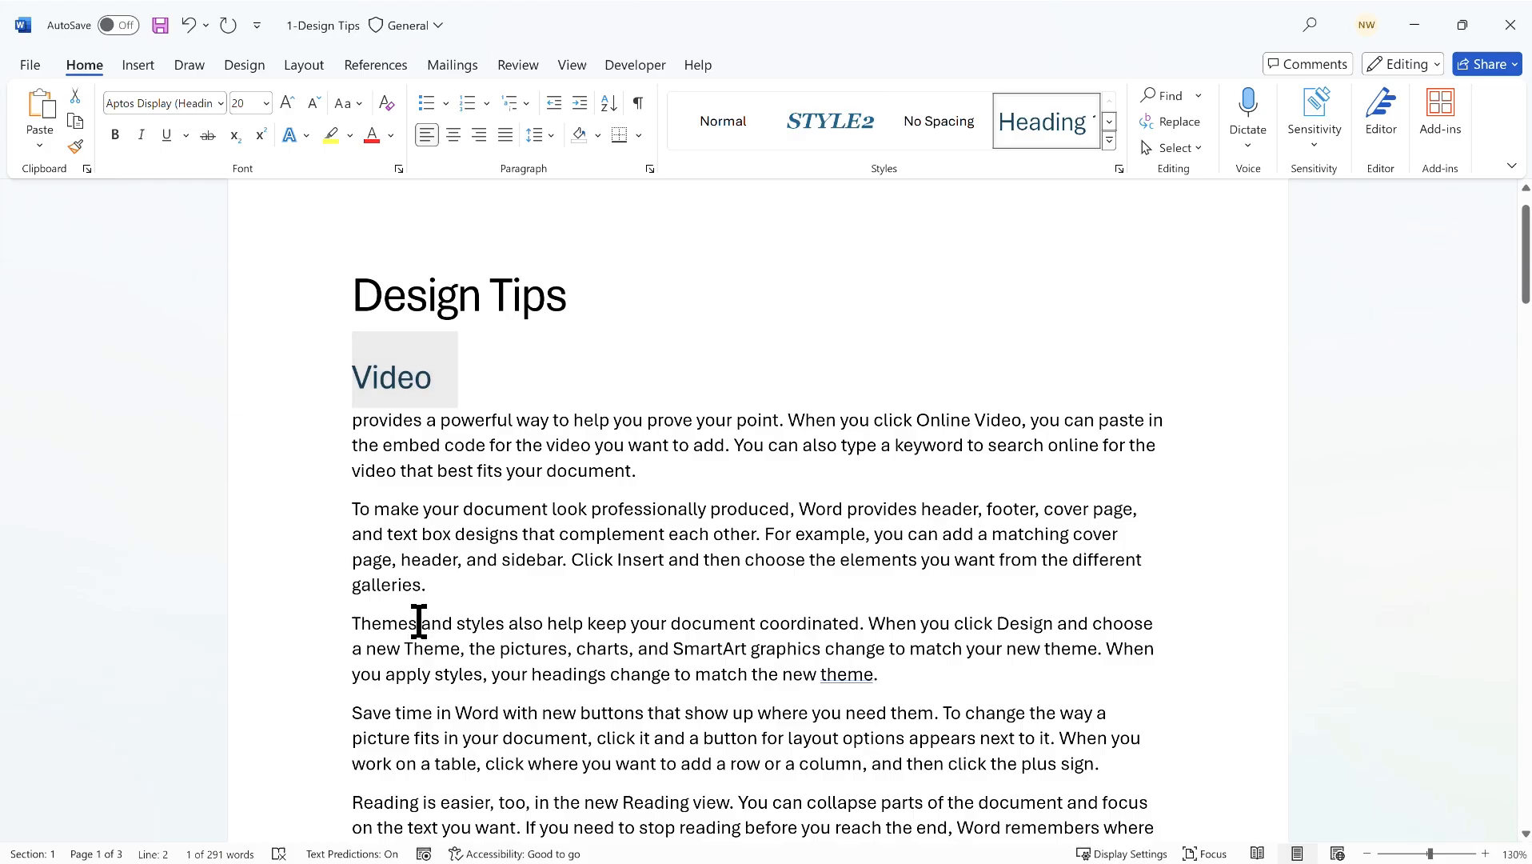
key(Return)
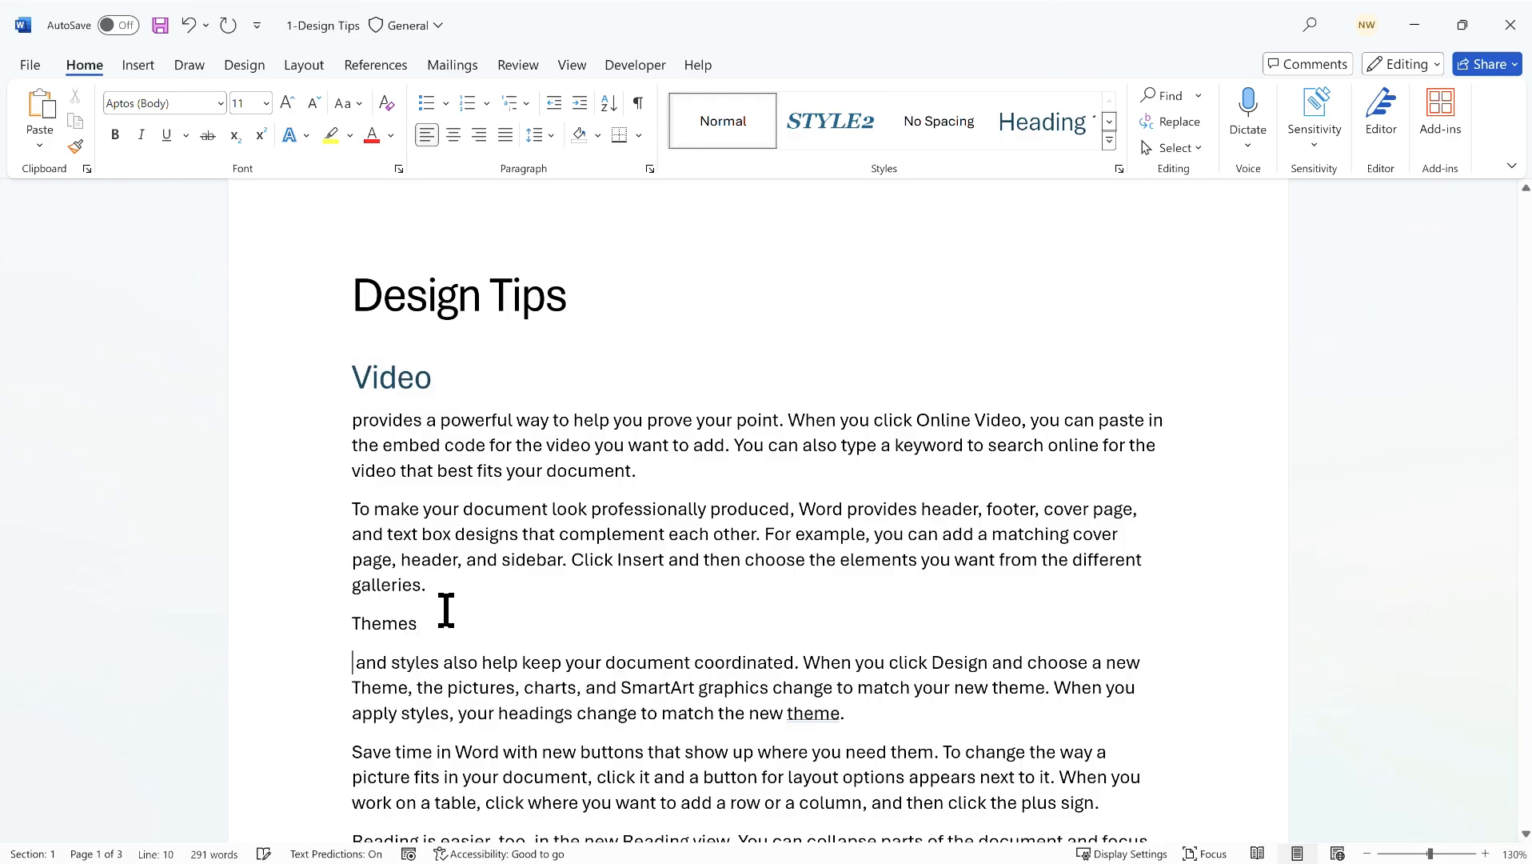
double_click(390, 629)
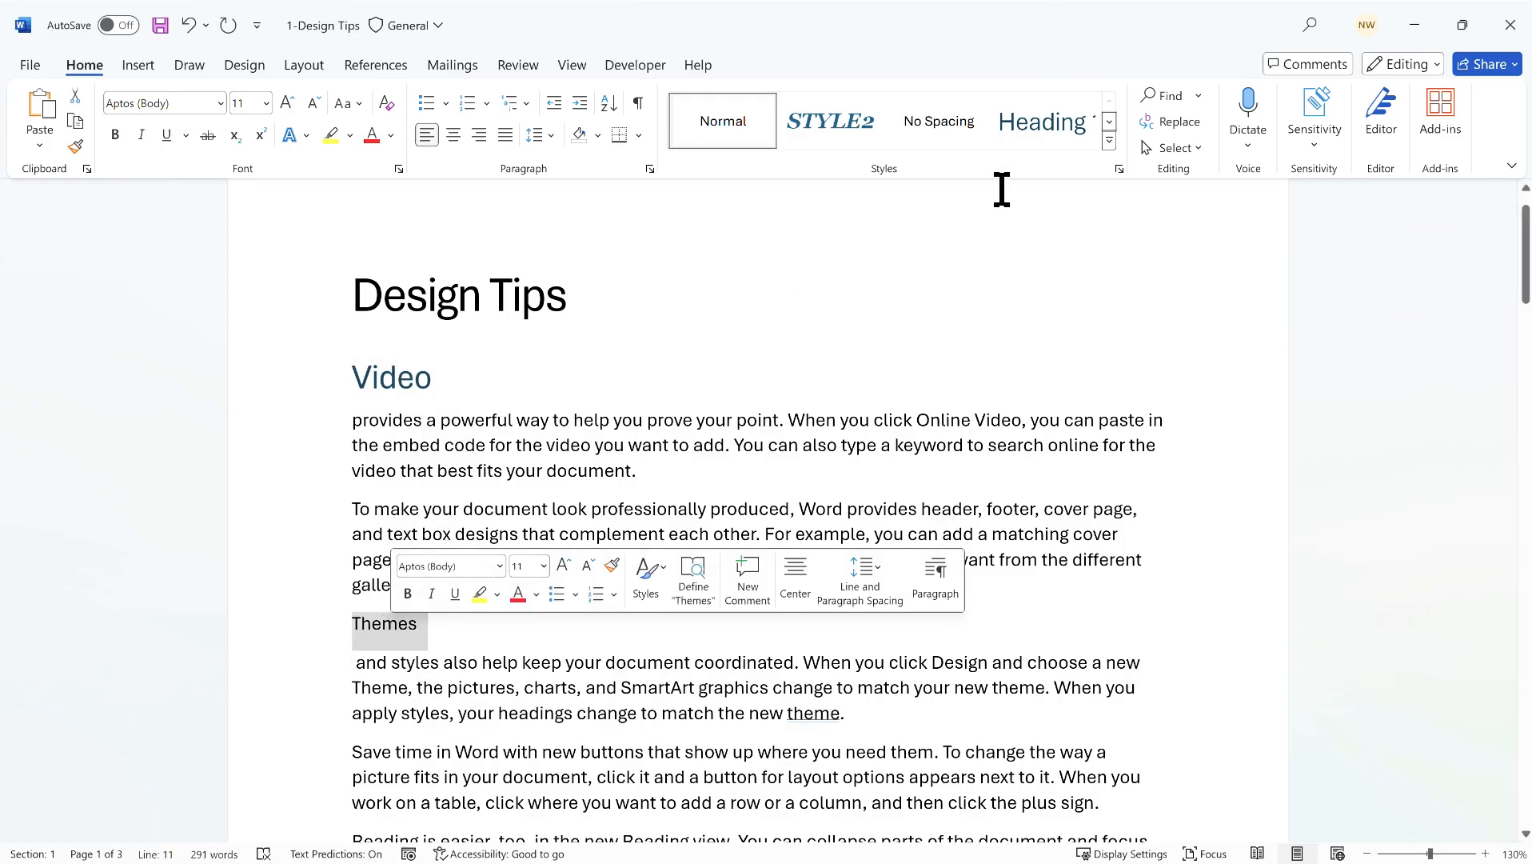
click(1054, 131)
- Separate "Reading" from the paragraph starting "Reading is easier" onto its own line and apply Heading 1 to it
scroll(712, 468, down, 3)
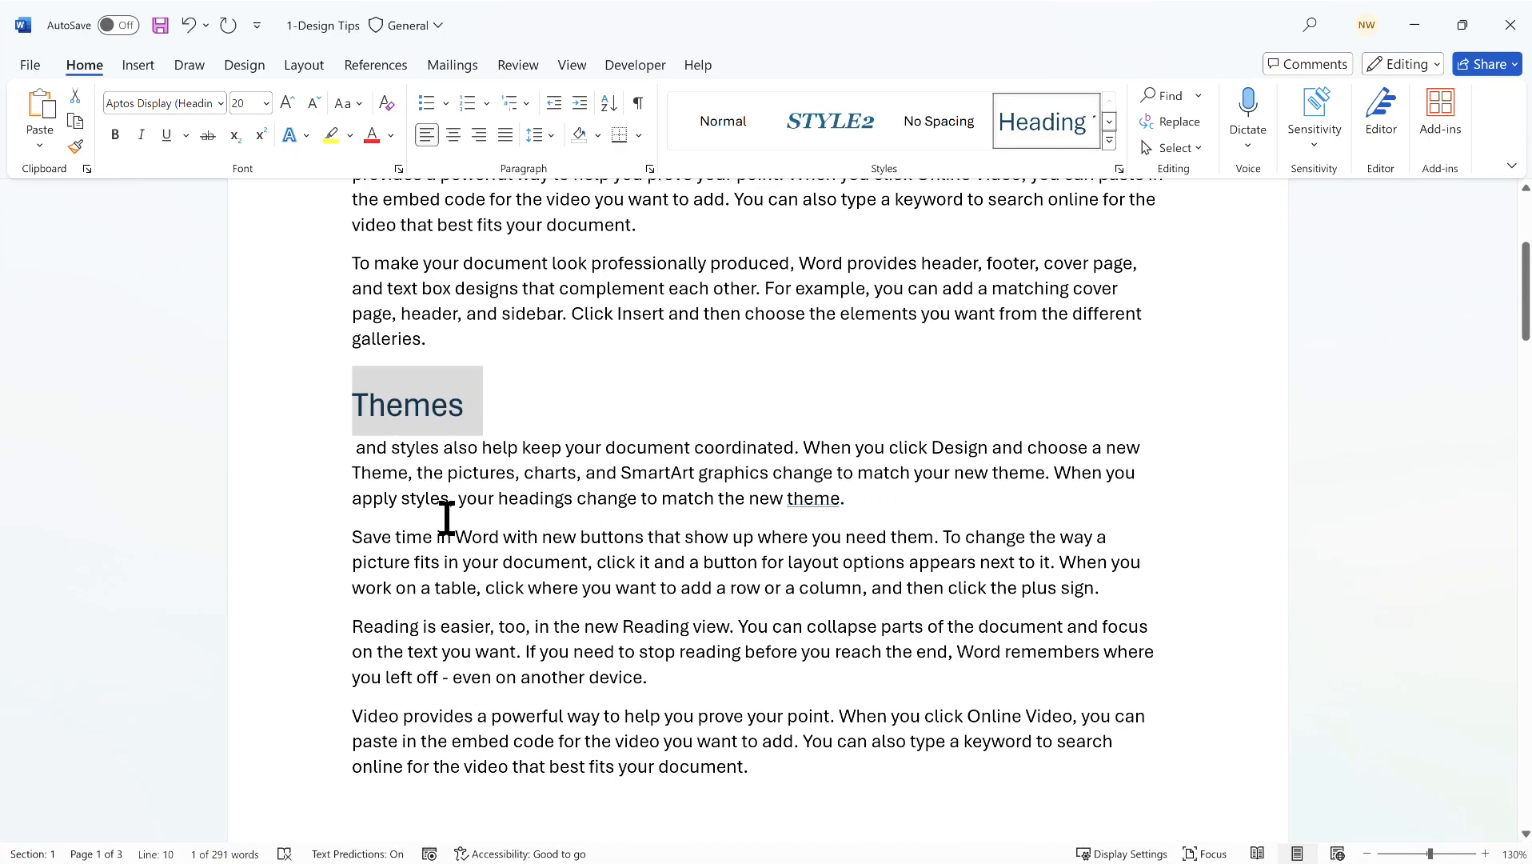
scroll(467, 601, down, 10)
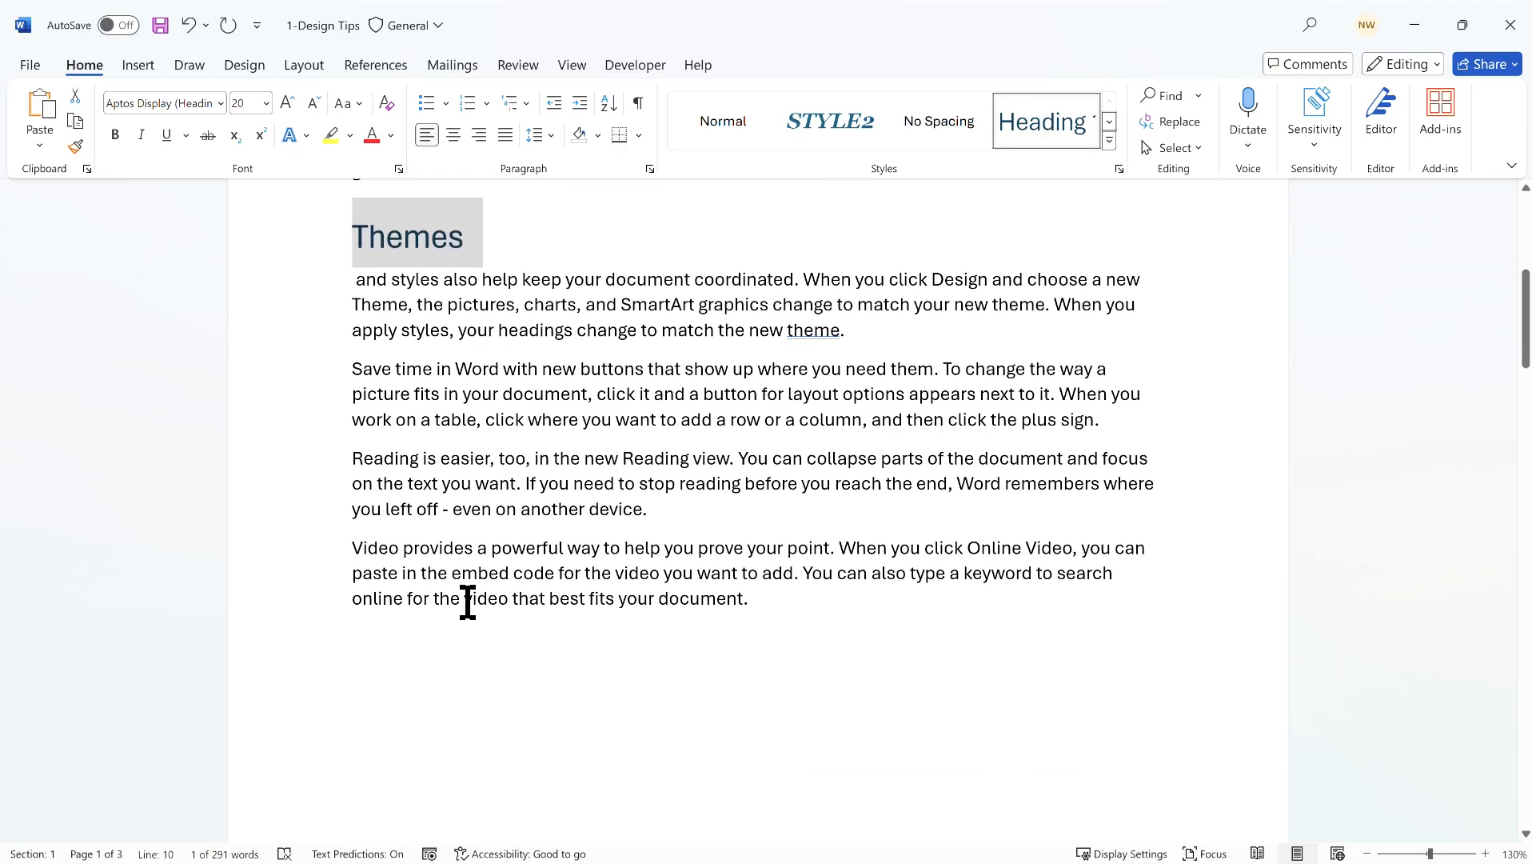
scroll(470, 602, up, 8)
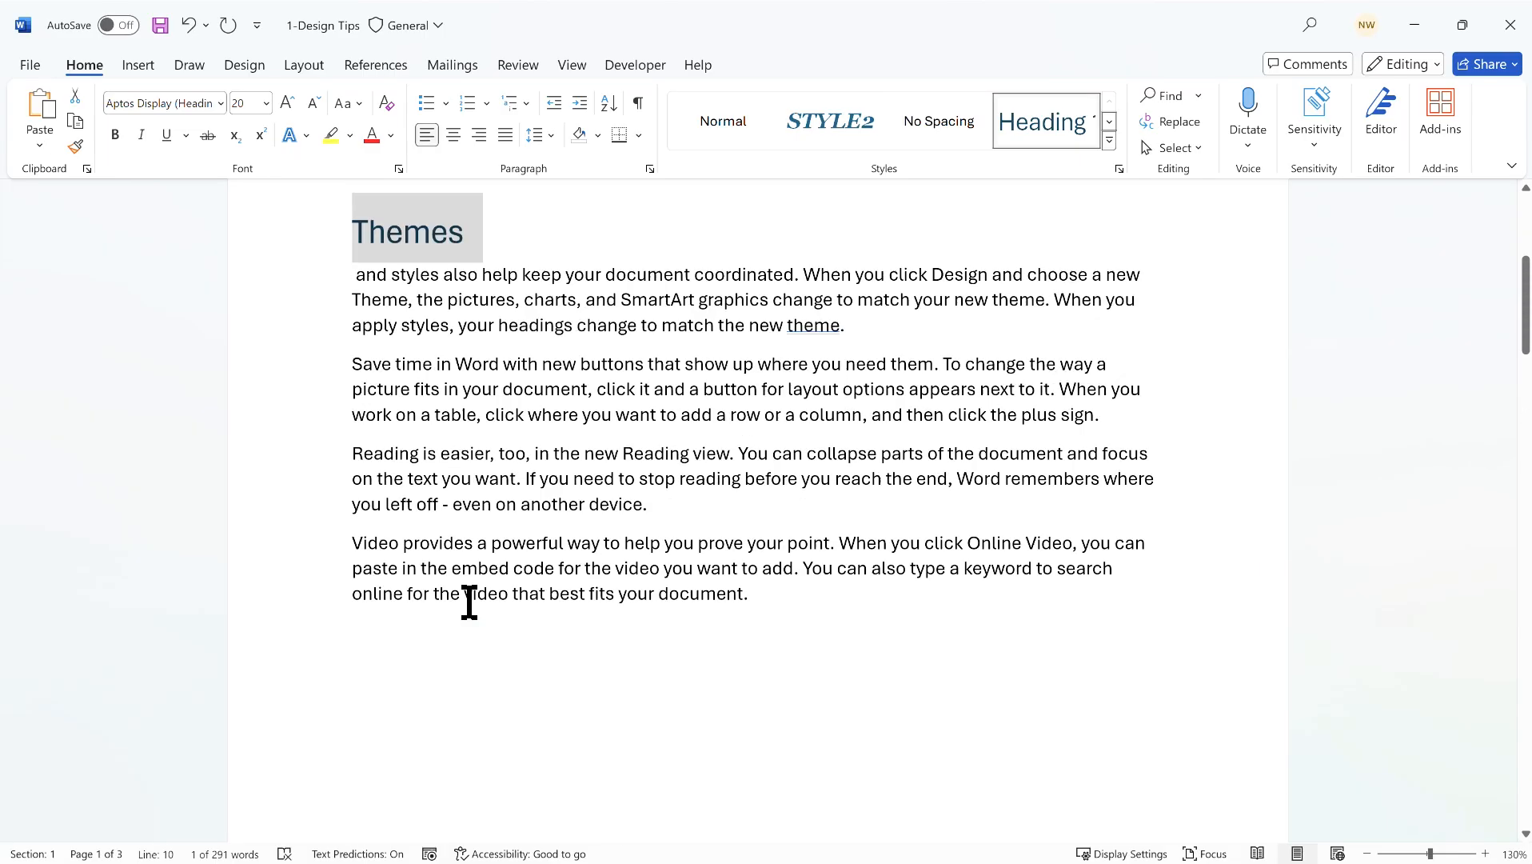
scroll(469, 601, down, 2)
scroll(468, 602, down, 1)
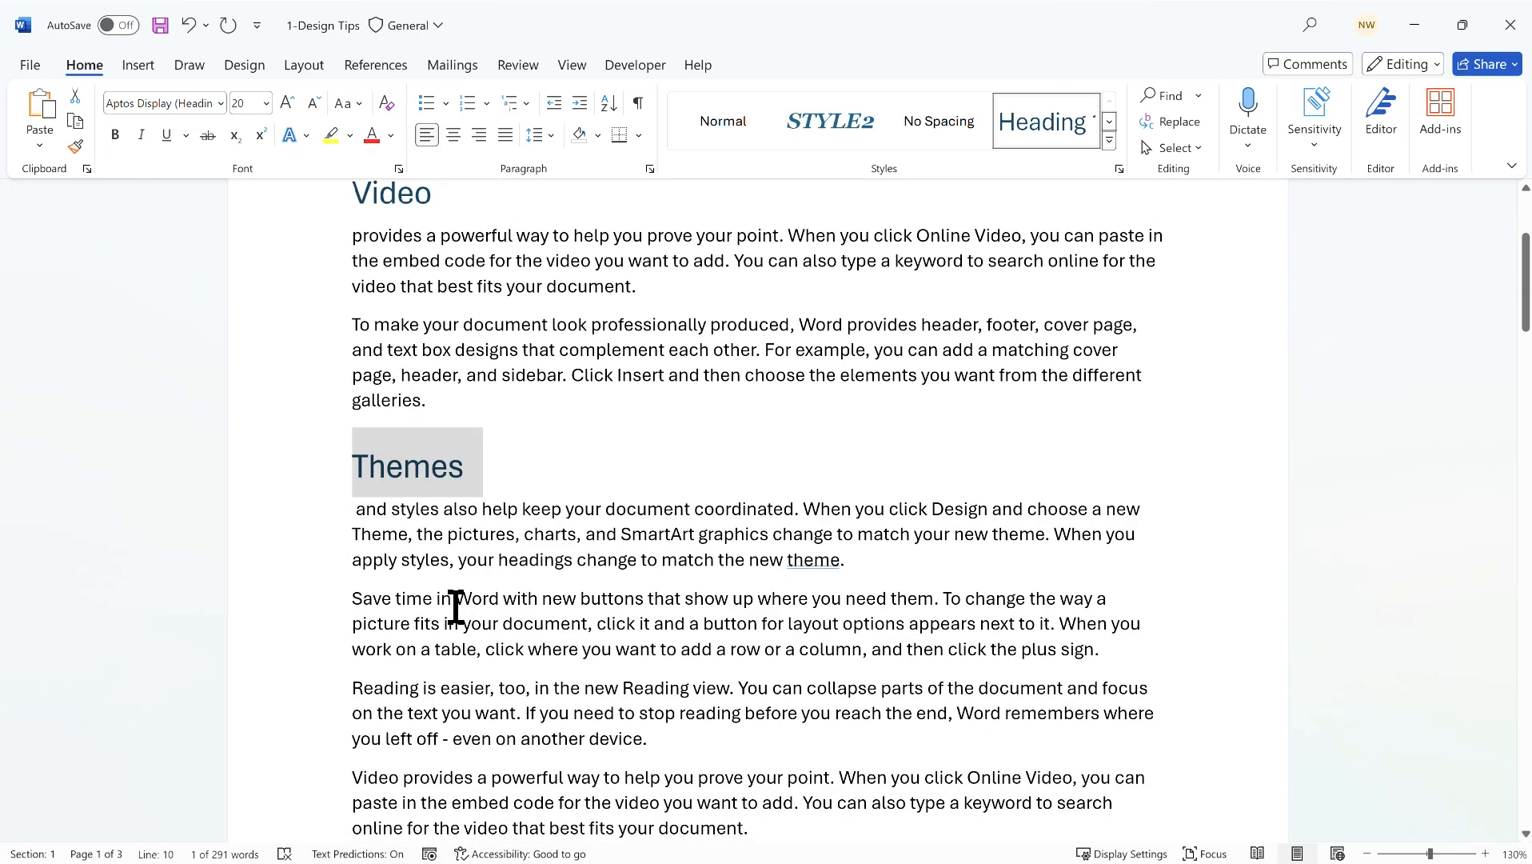
click(392, 688)
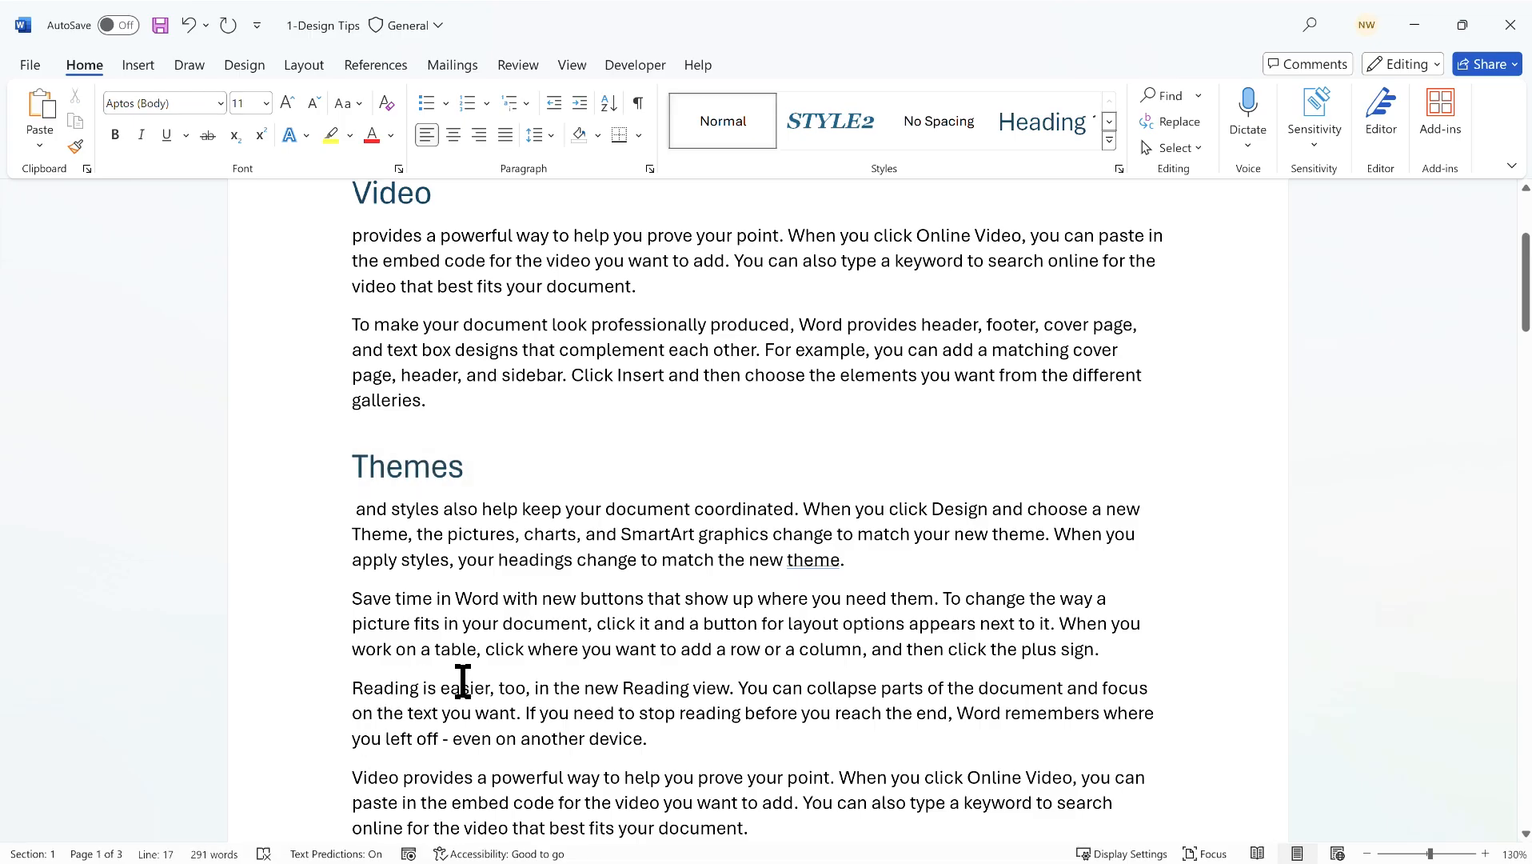
key(Return)
triple_click(389, 685)
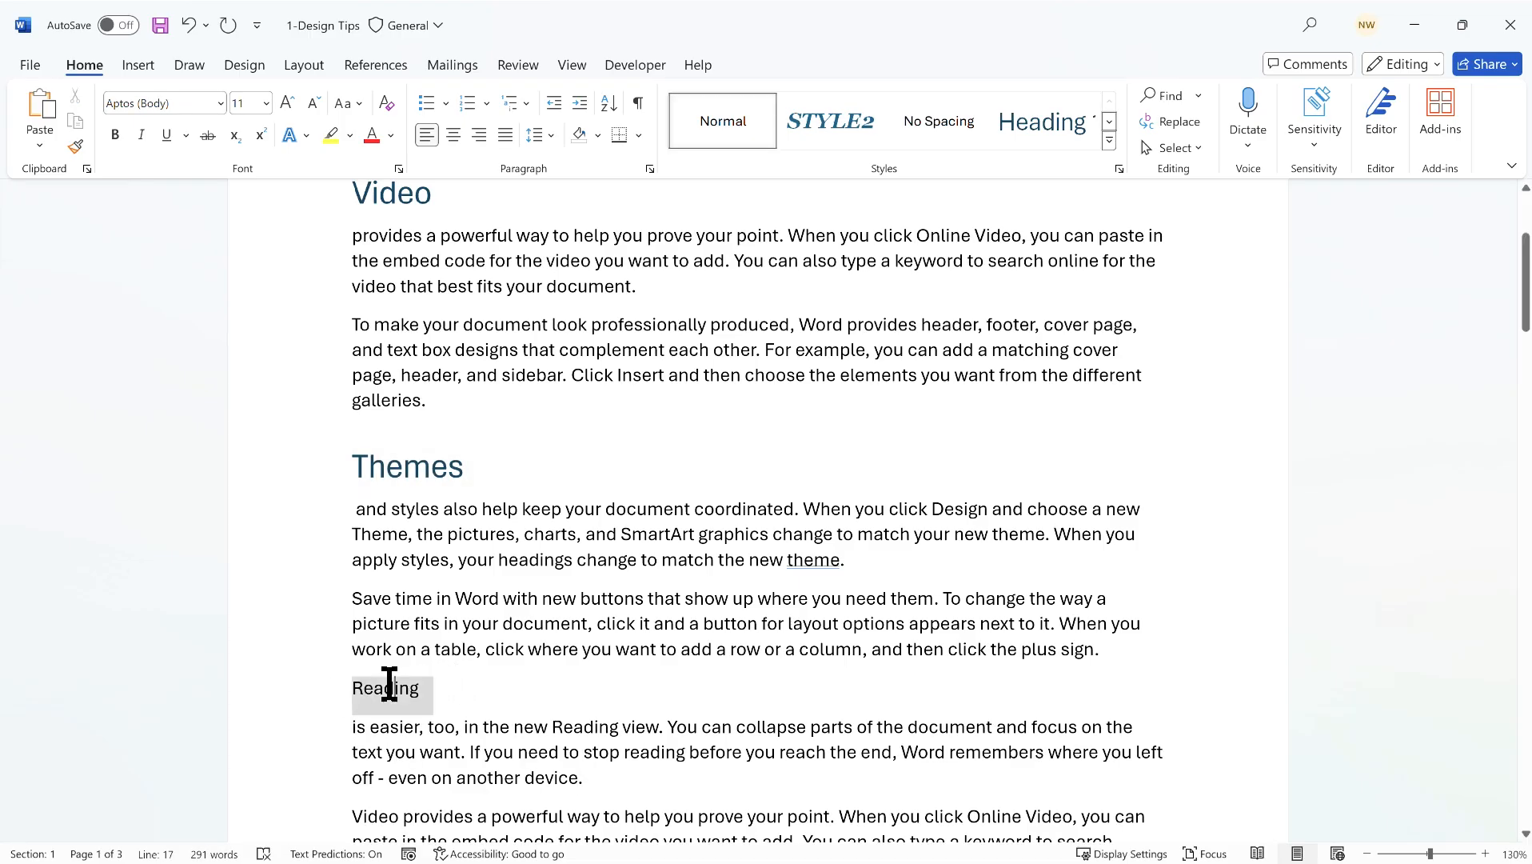
click(1038, 129)
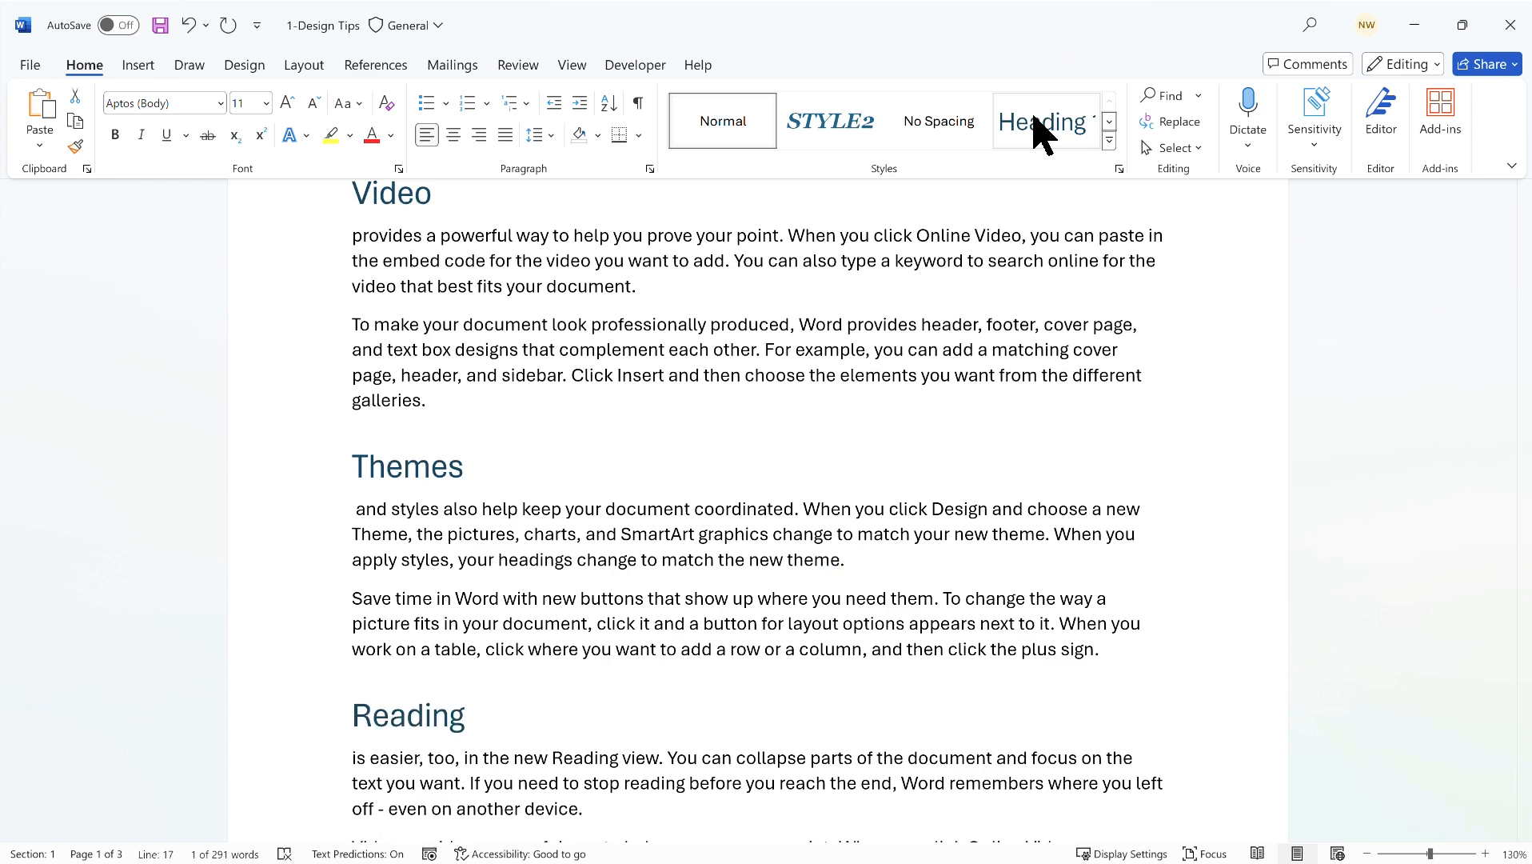
click(1039, 130)
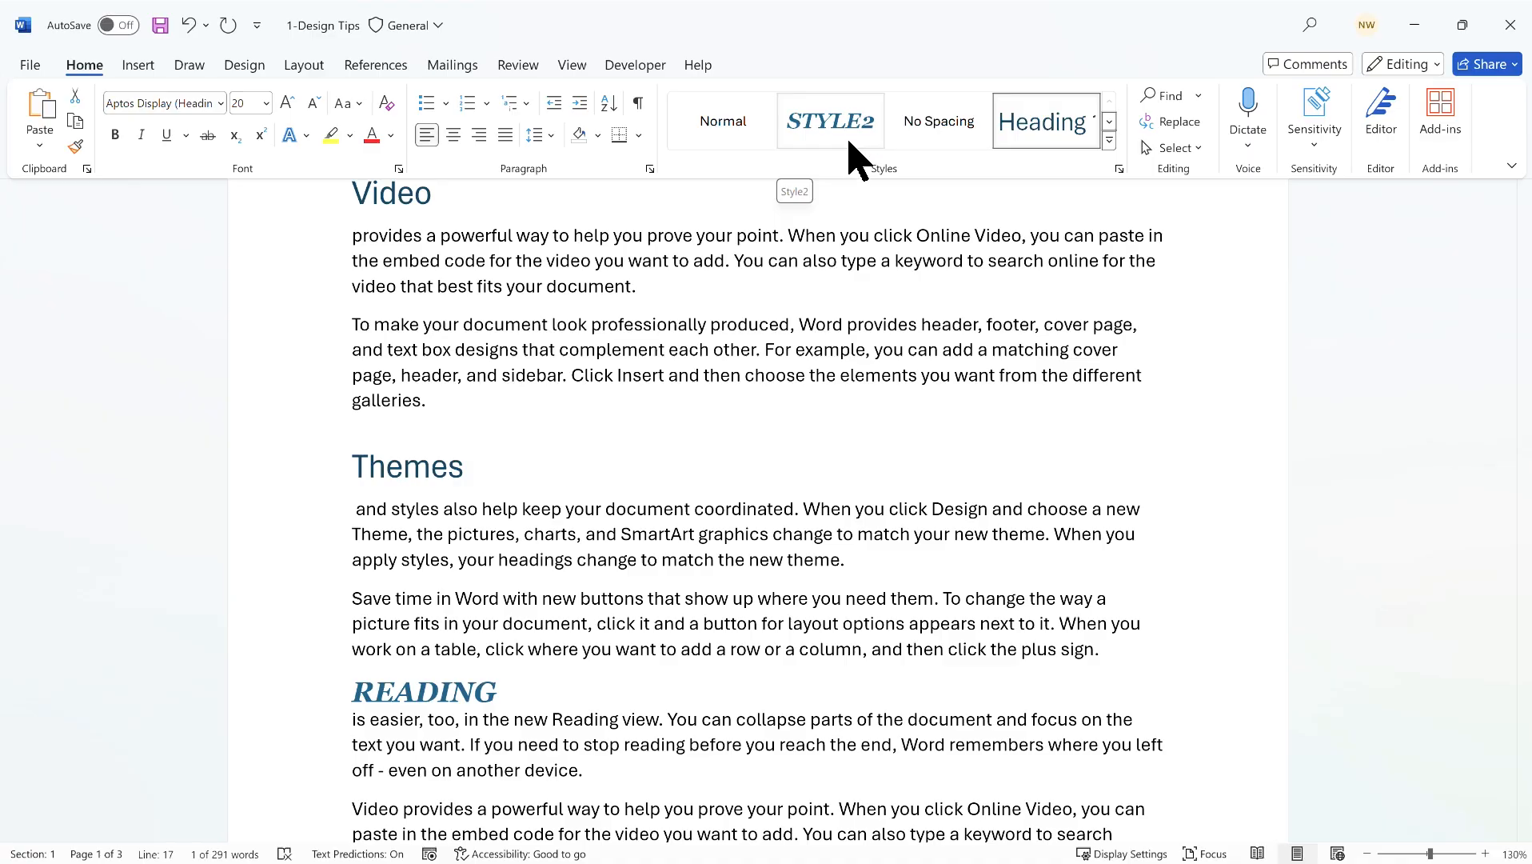
- Apply the Intense Reference style to the sentence "When you apply styles, your headings change to match the new theme." under Themes
scroll(547, 356, up, 3)
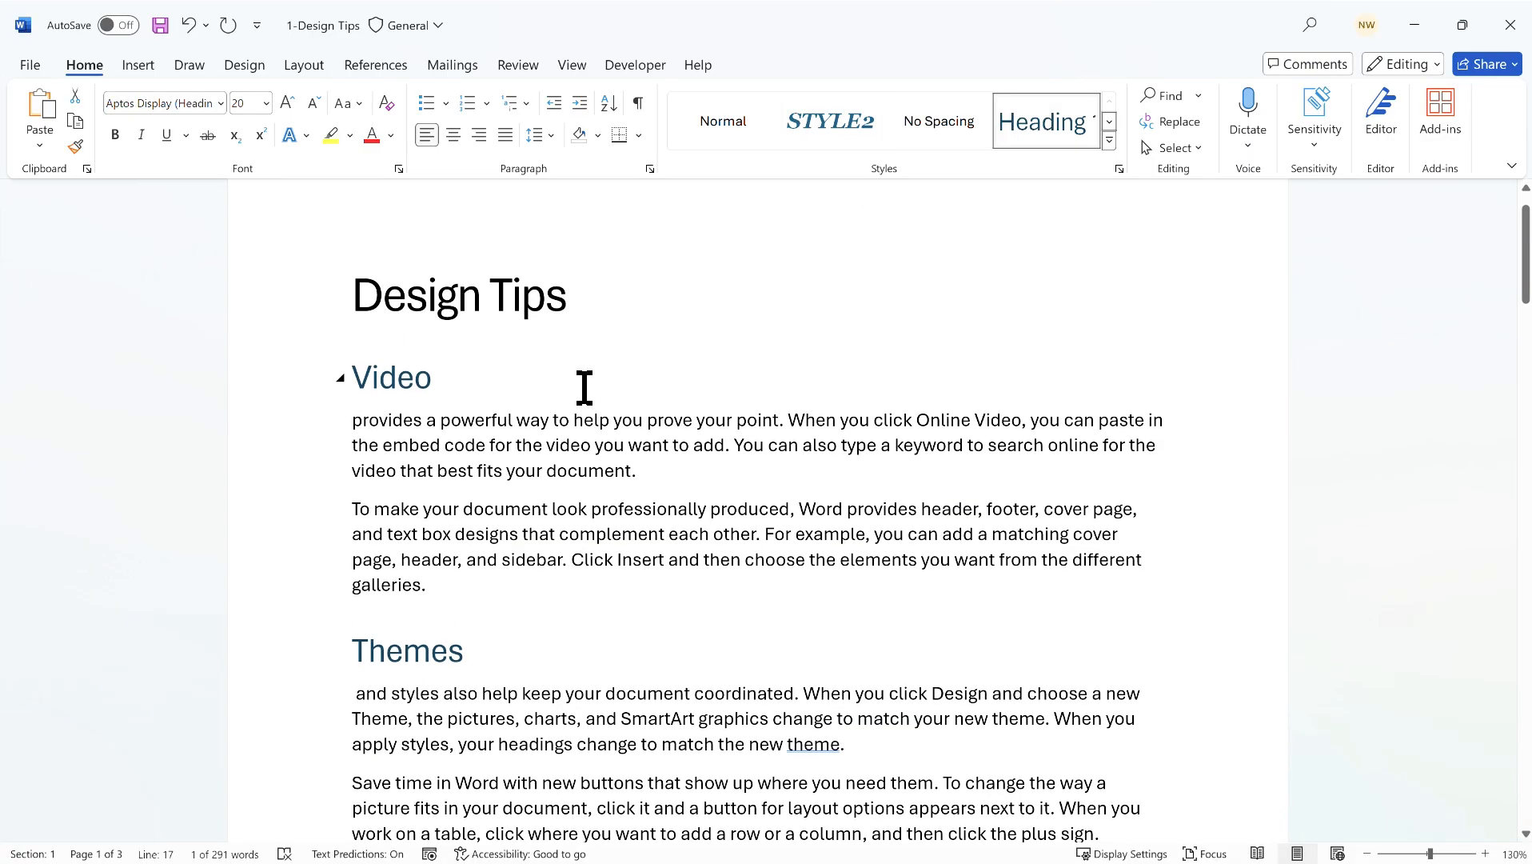
click(548, 532)
scroll(701, 496, down, 3)
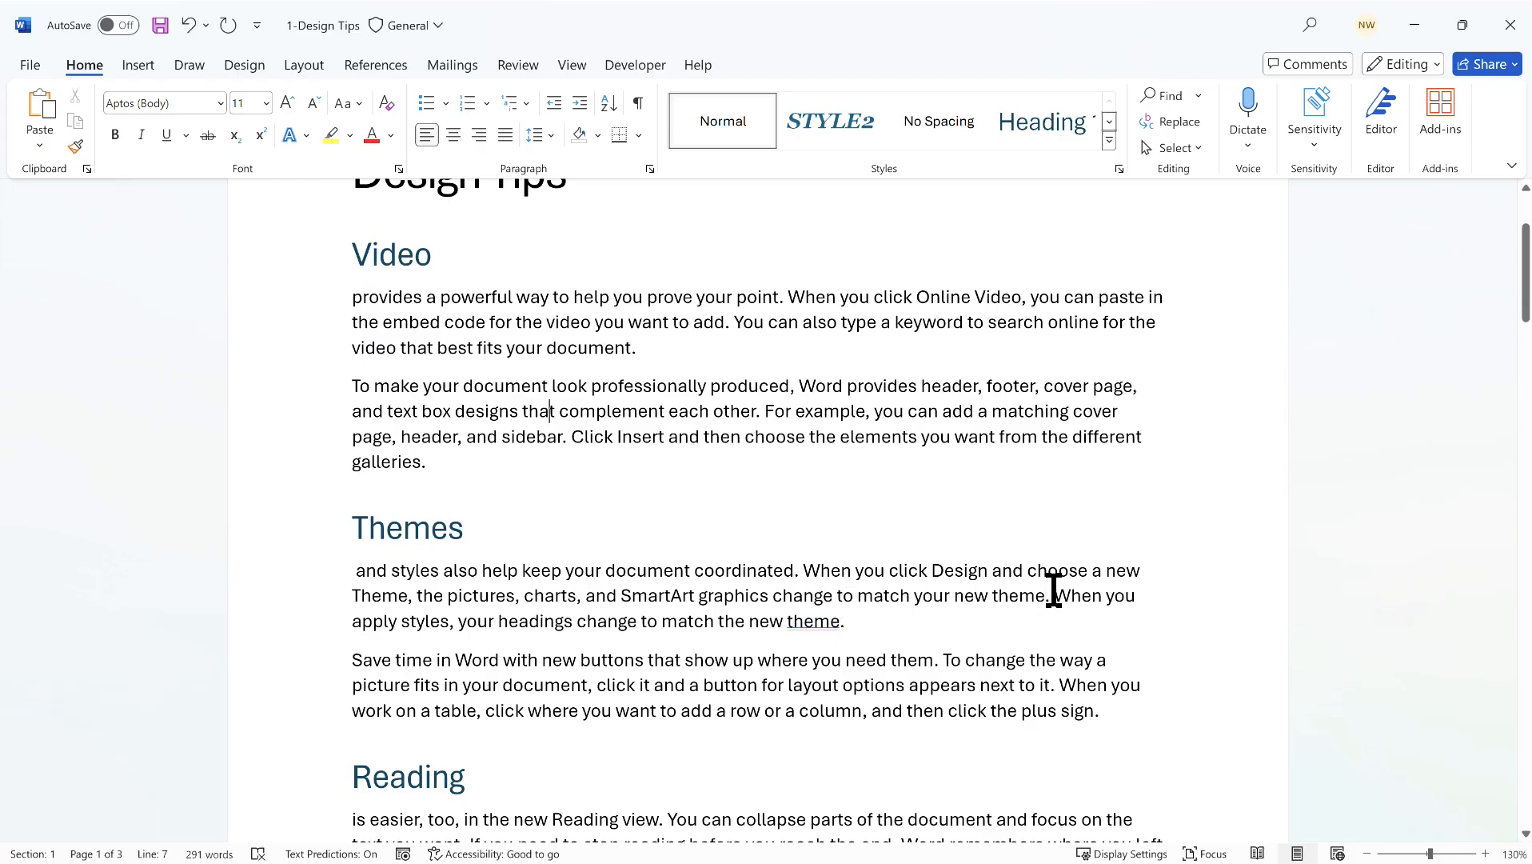
drag(1053, 595, 1058, 612)
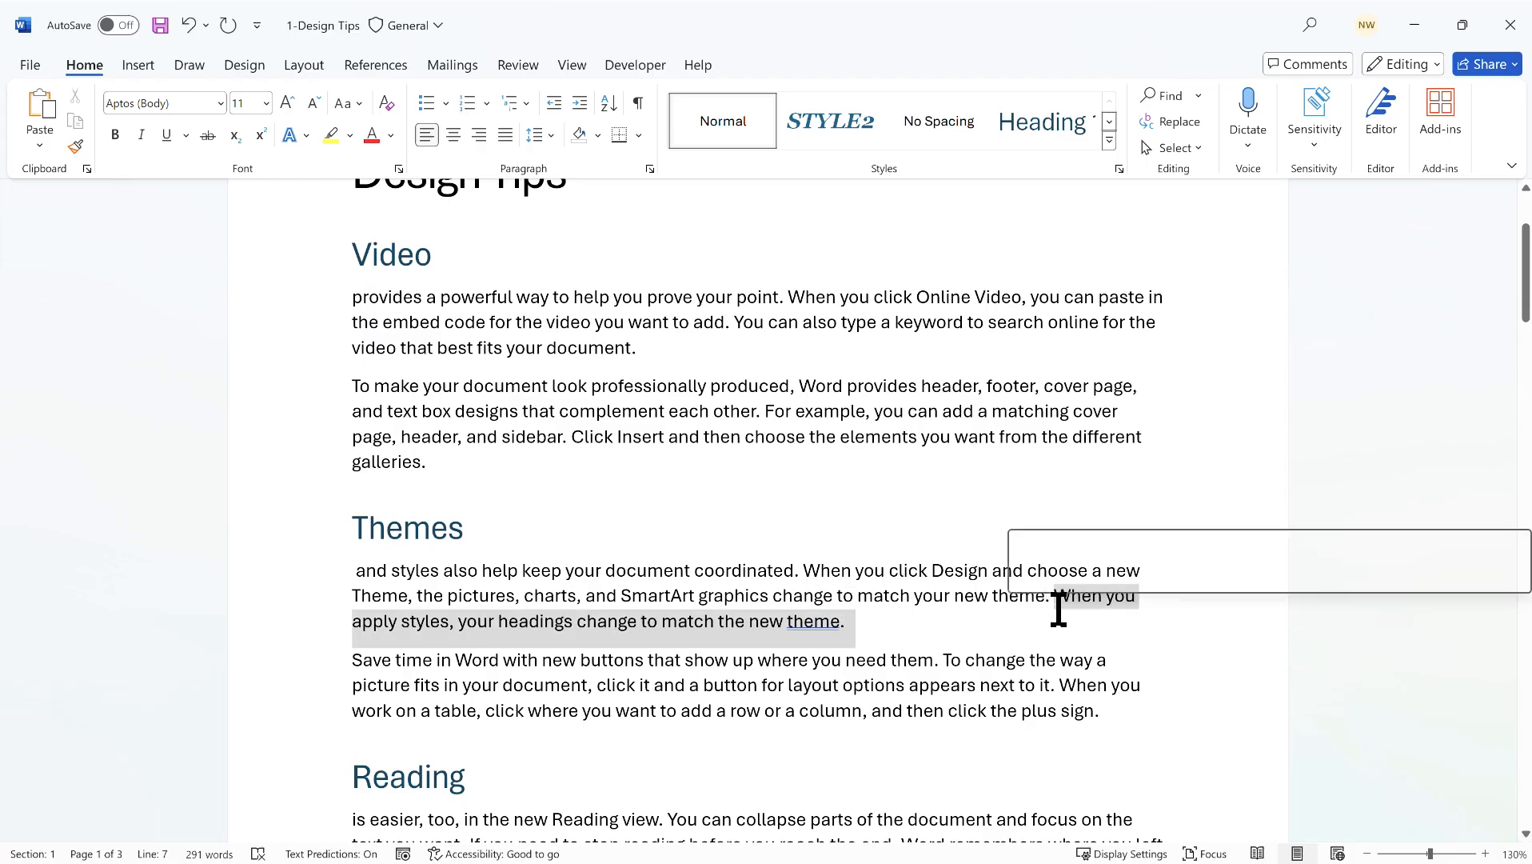
click(1109, 121)
click(1109, 121)
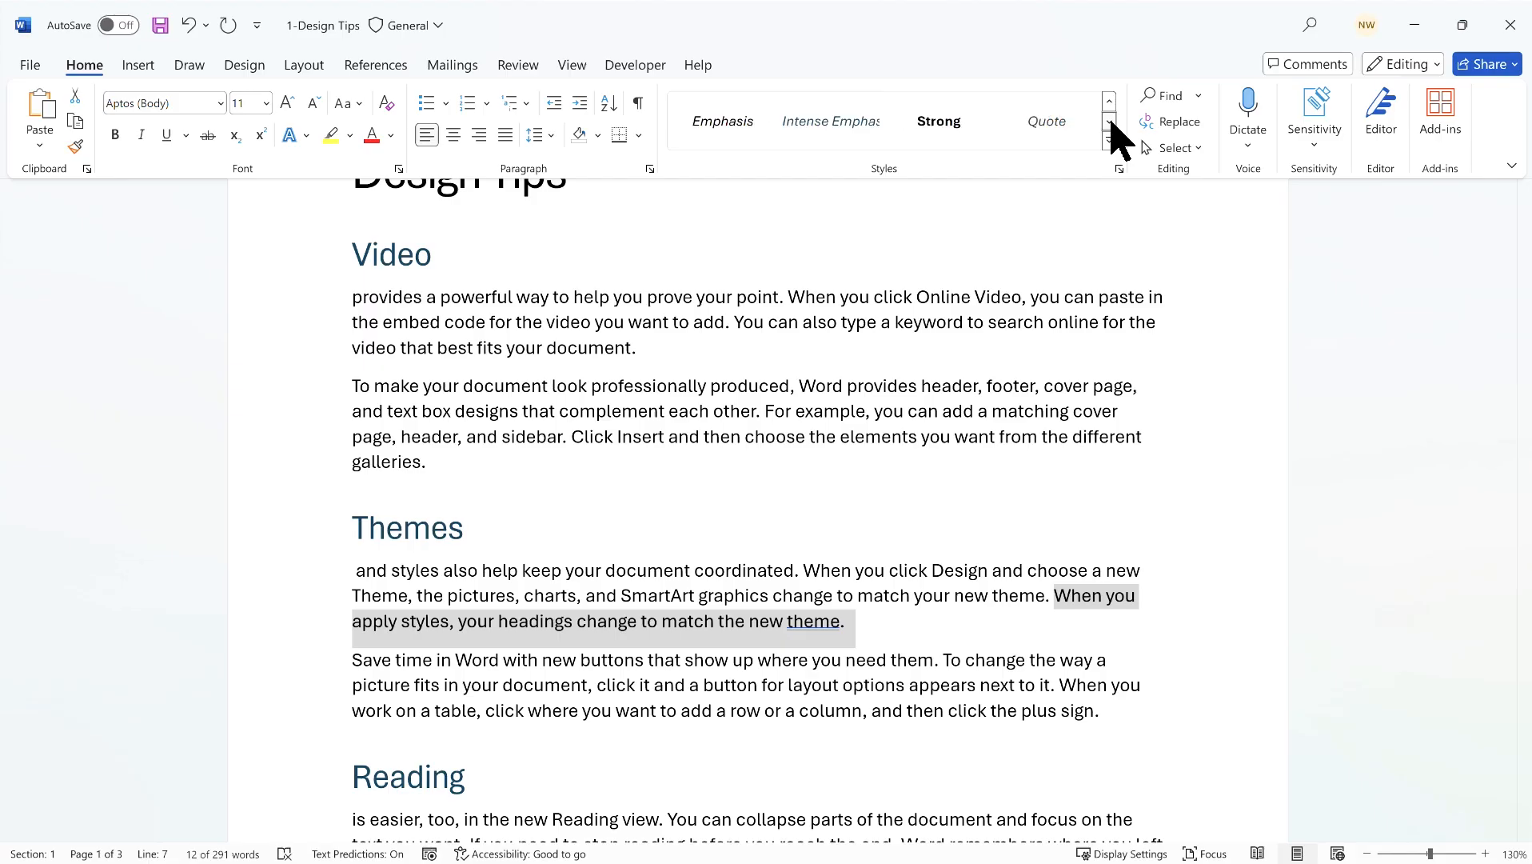
click(1109, 120)
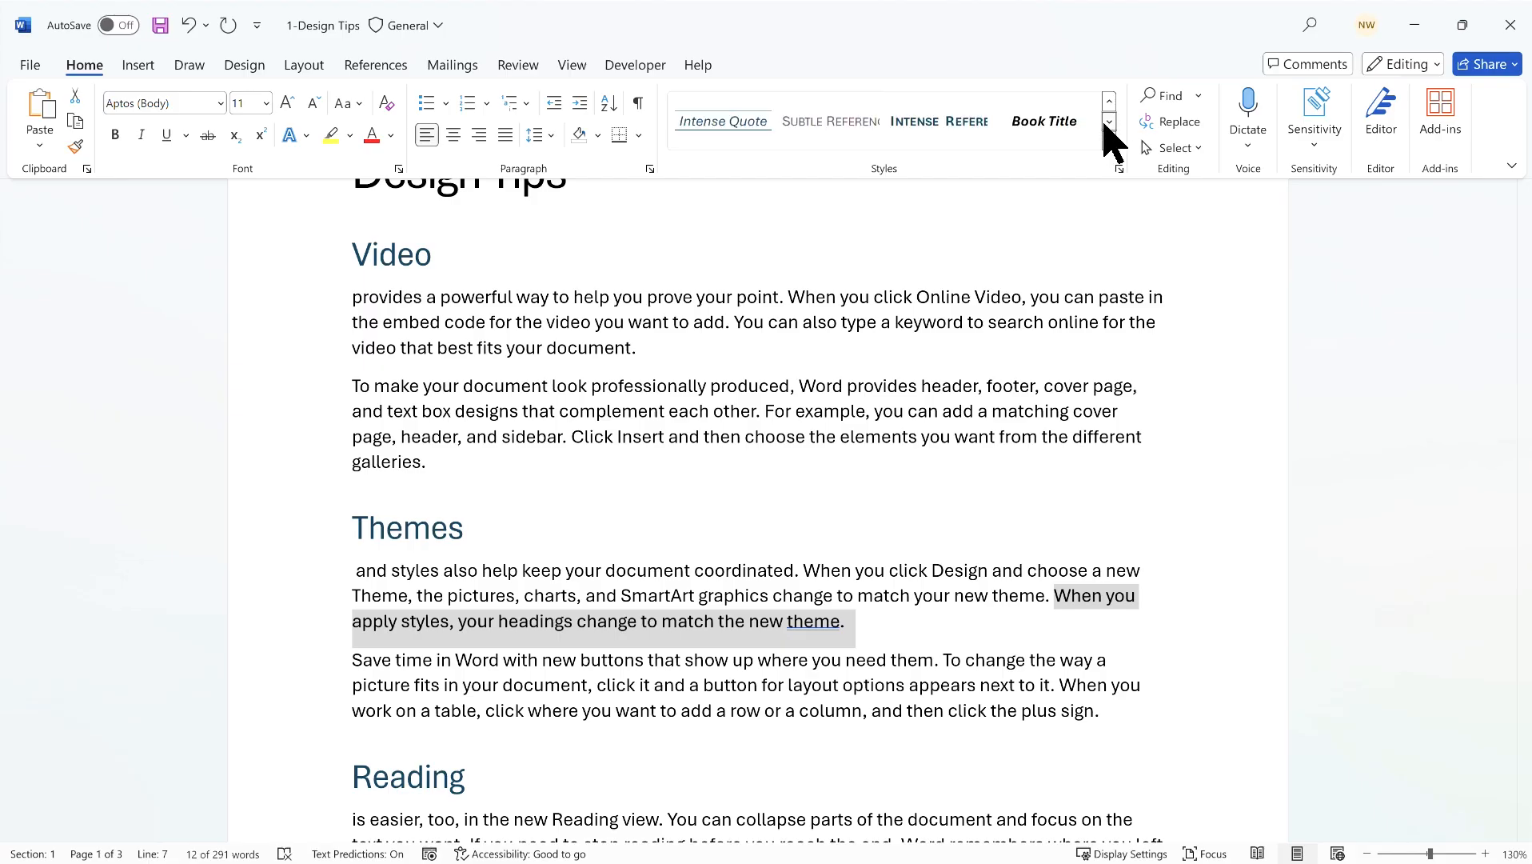
click(942, 124)
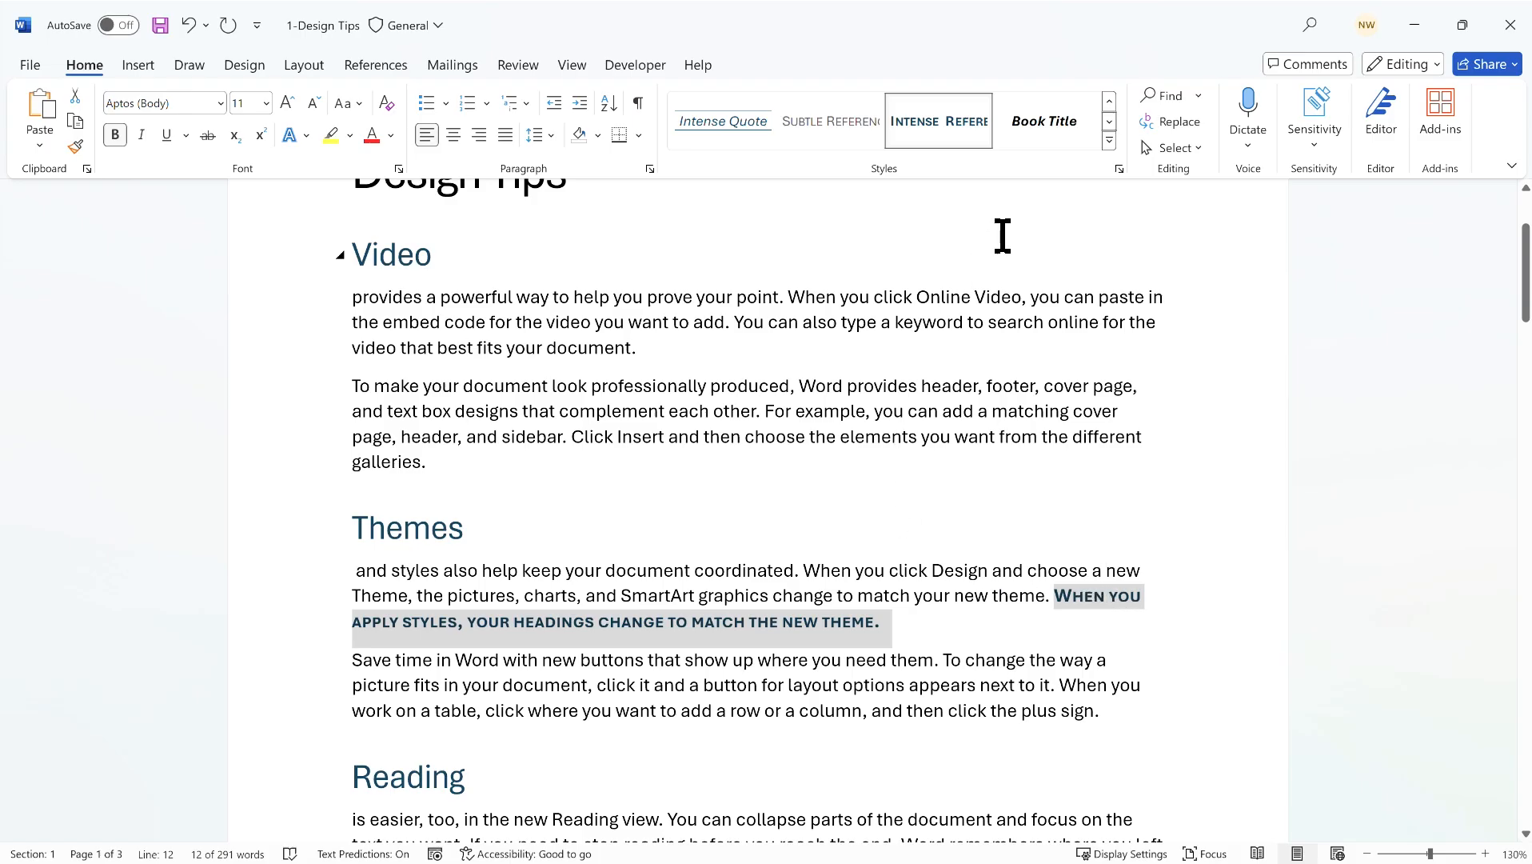
key(Left)
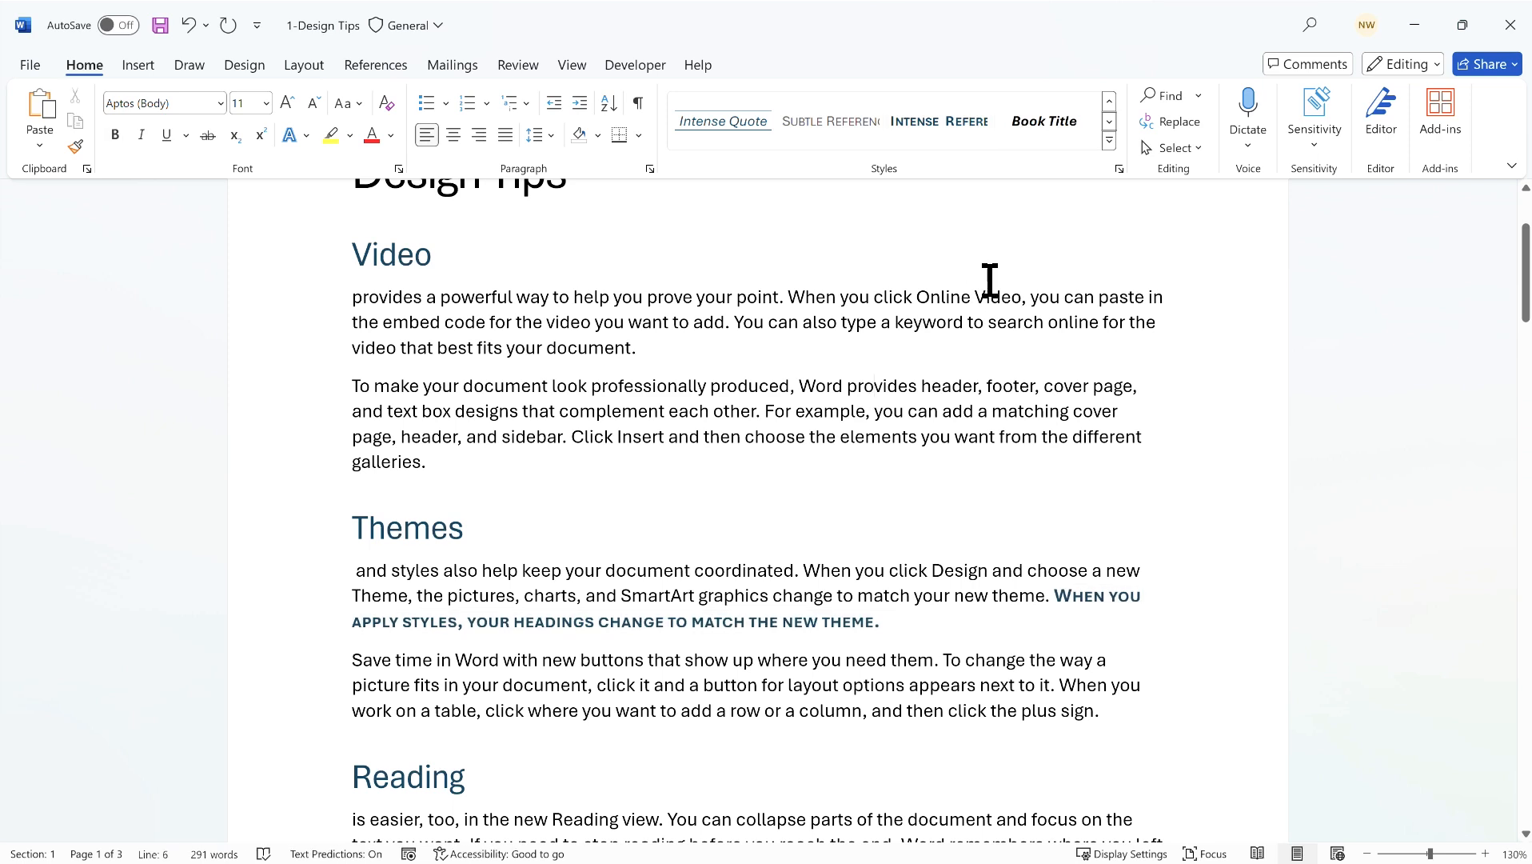
click(1109, 140)
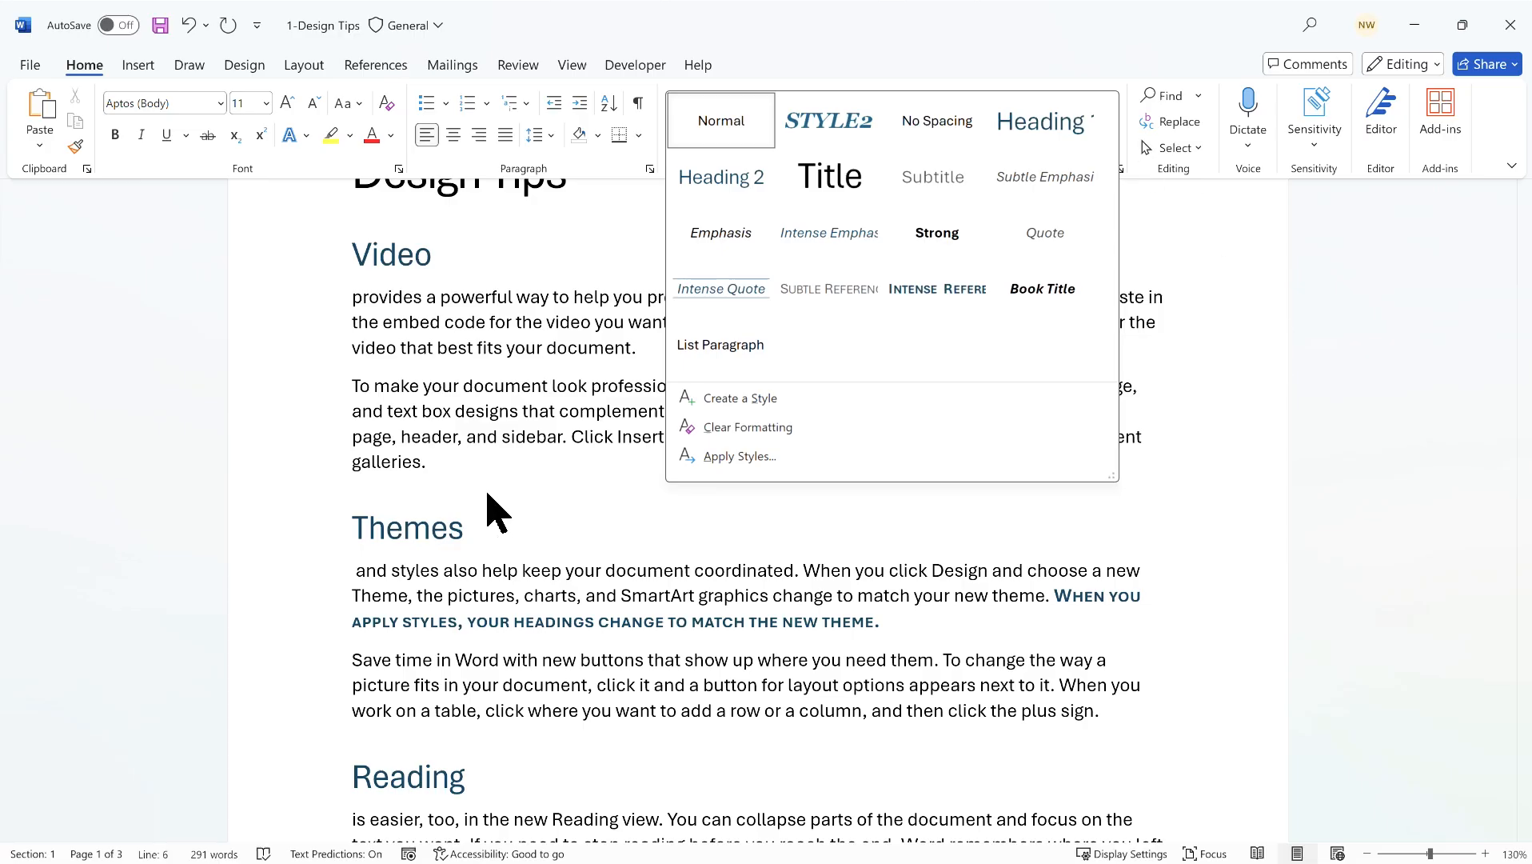
key(Escape)
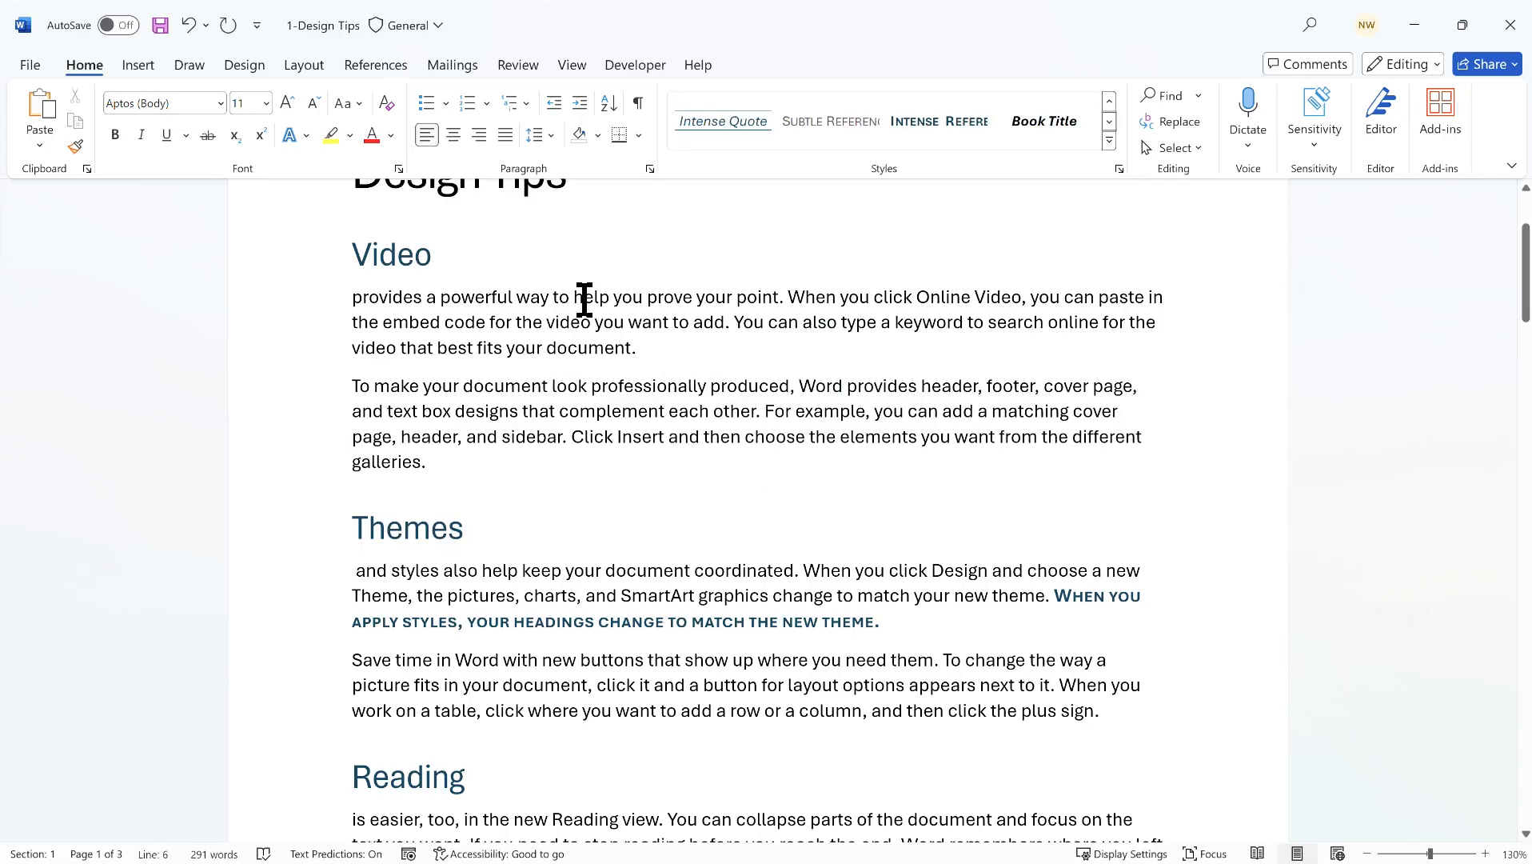
- Change the document's theme to the built-in Ion Boardroom theme
click(305, 70)
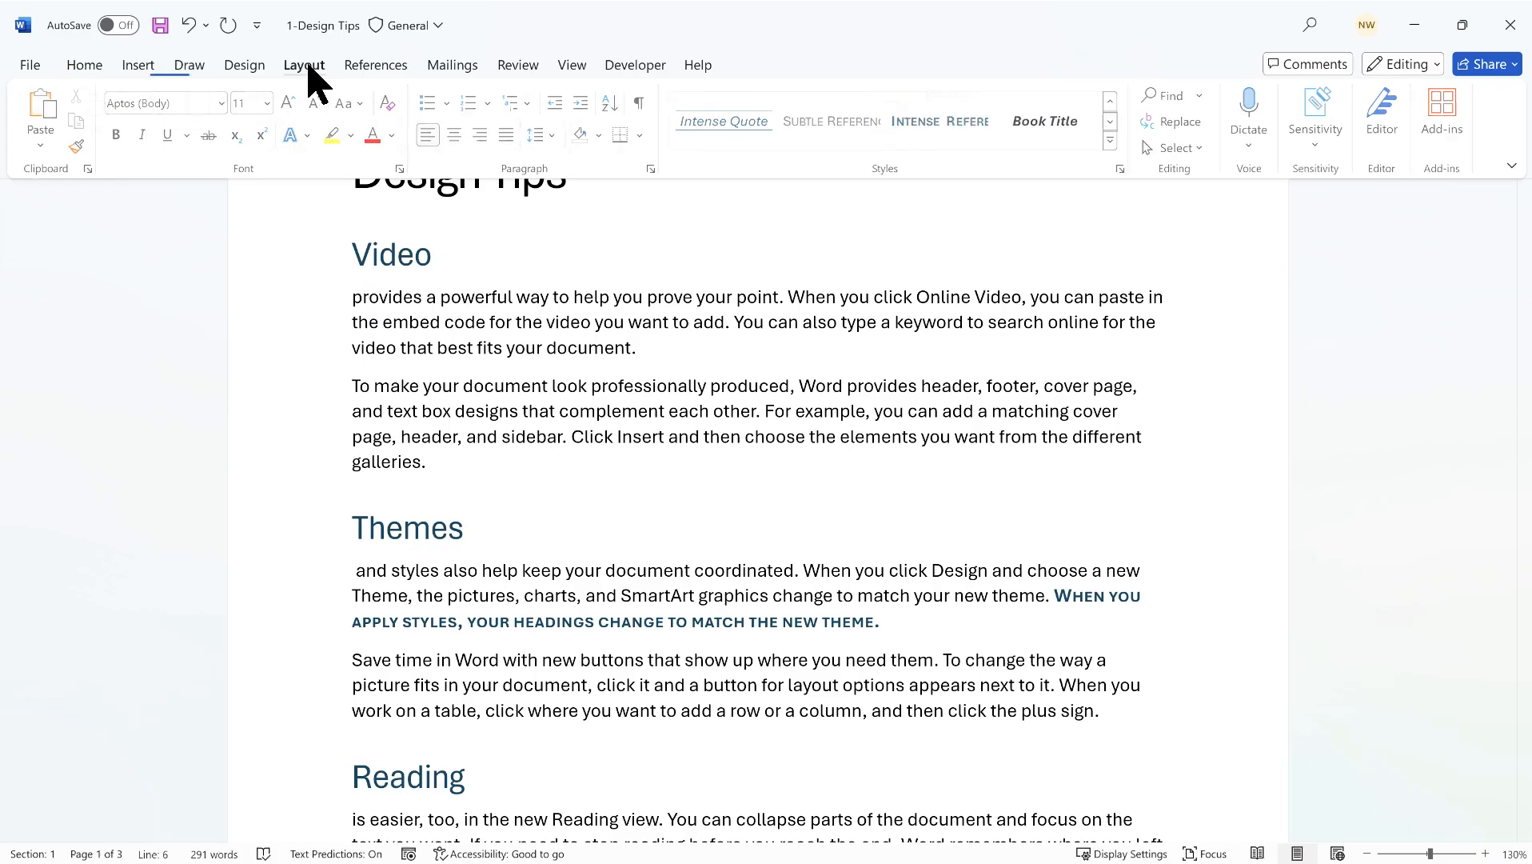
click(244, 67)
click(44, 146)
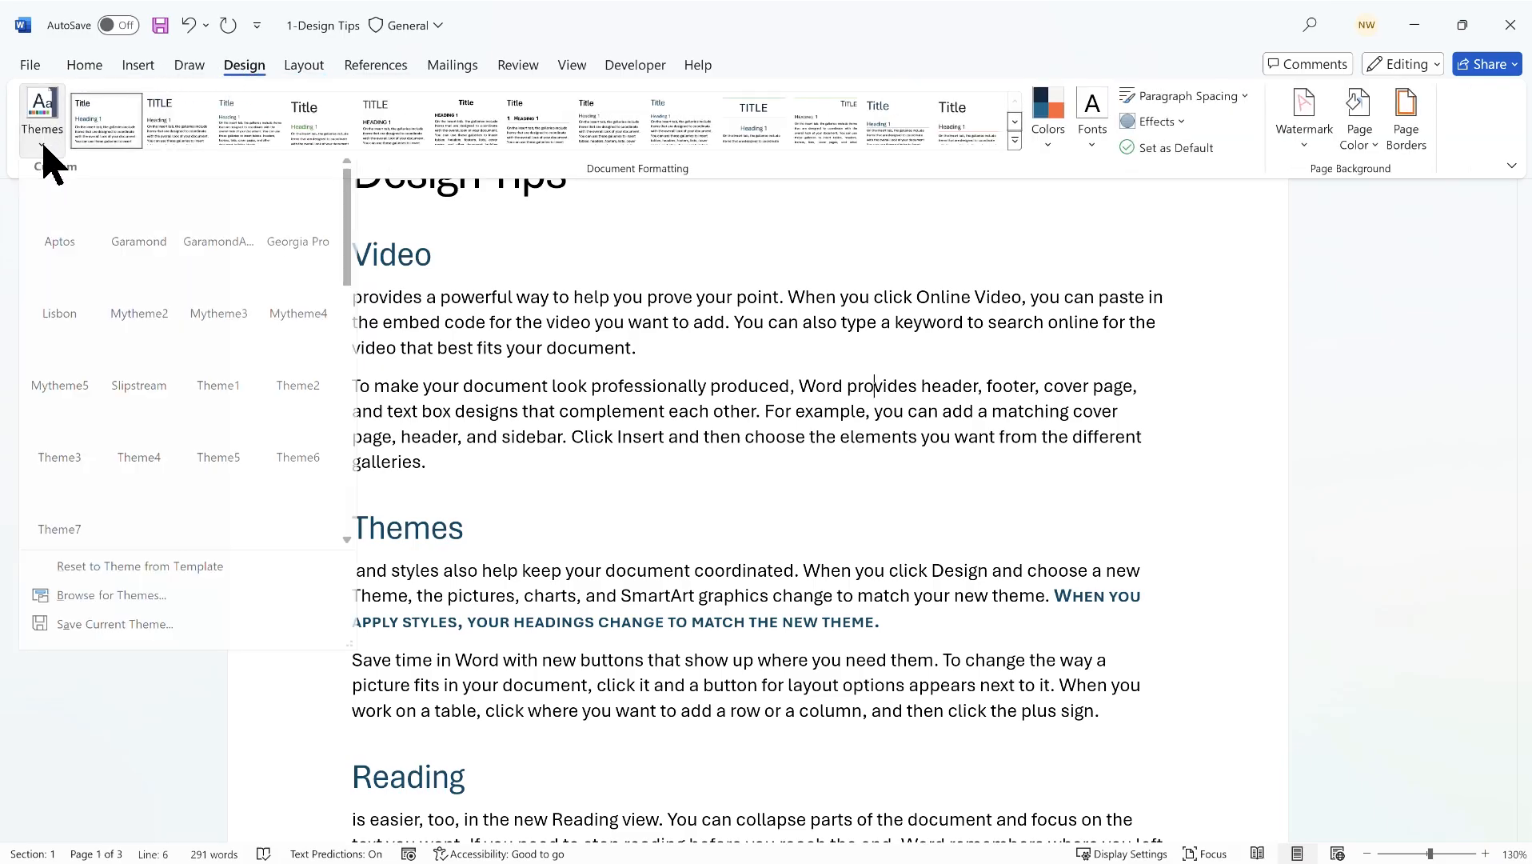
drag(346, 225, 345, 323)
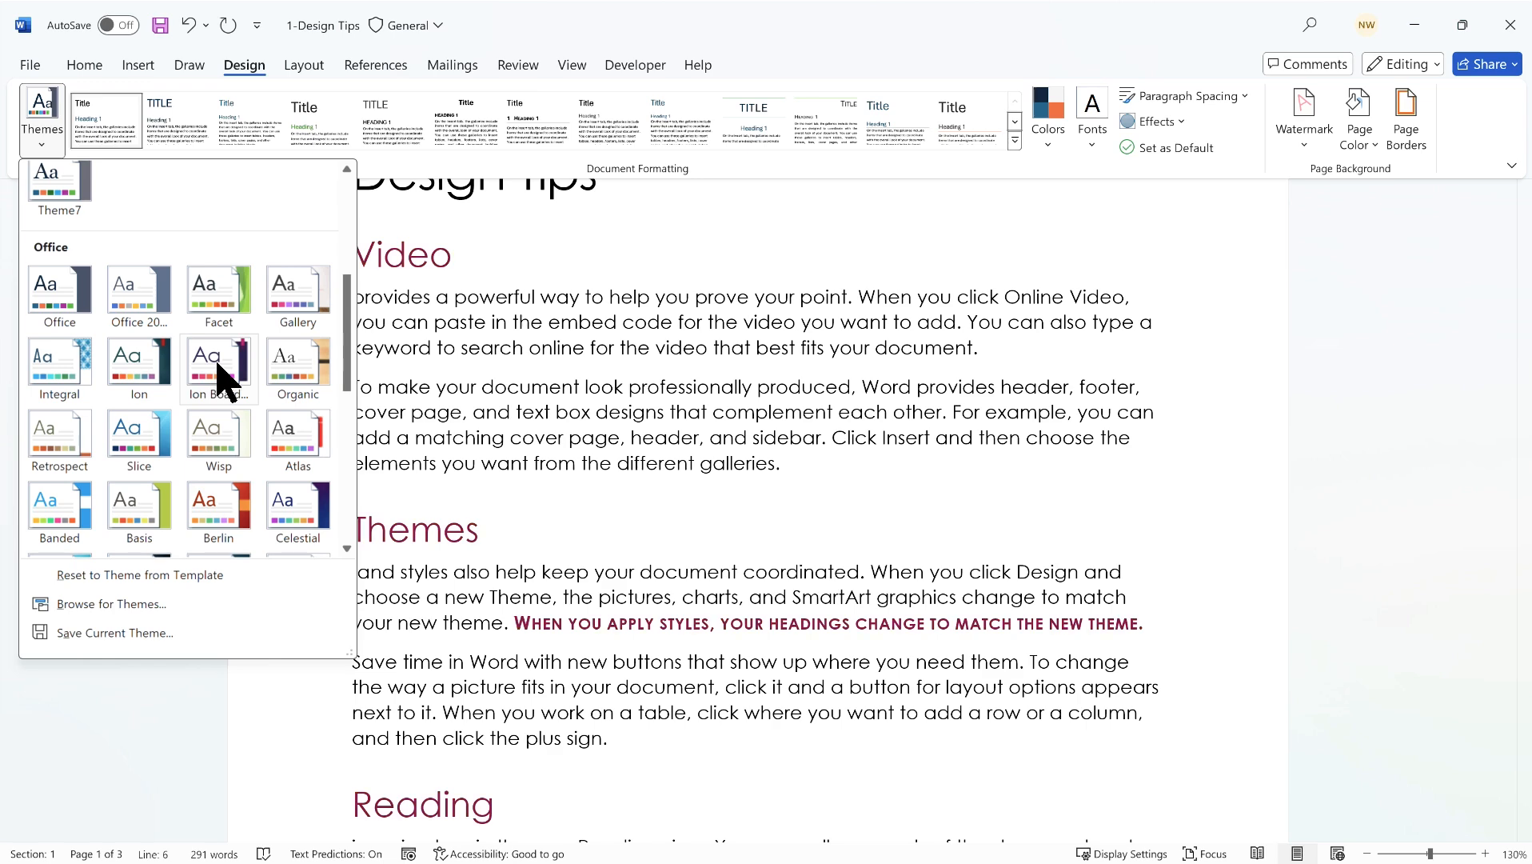
click(218, 374)
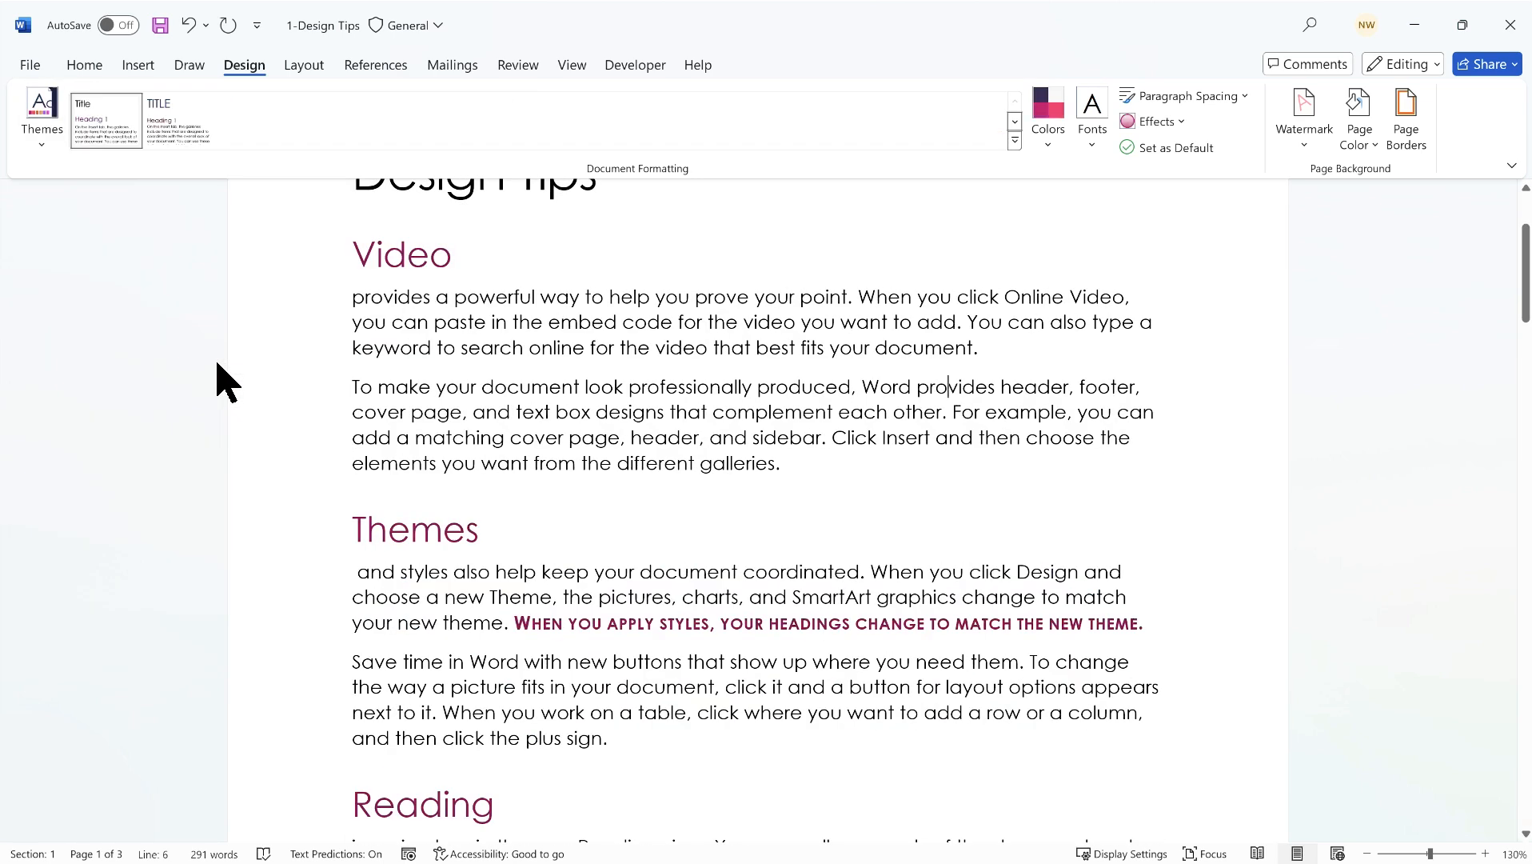
- Apply the Intense Quote style to the paragraph beginning "To make your document look professionally produced"
click(94, 69)
click(1113, 161)
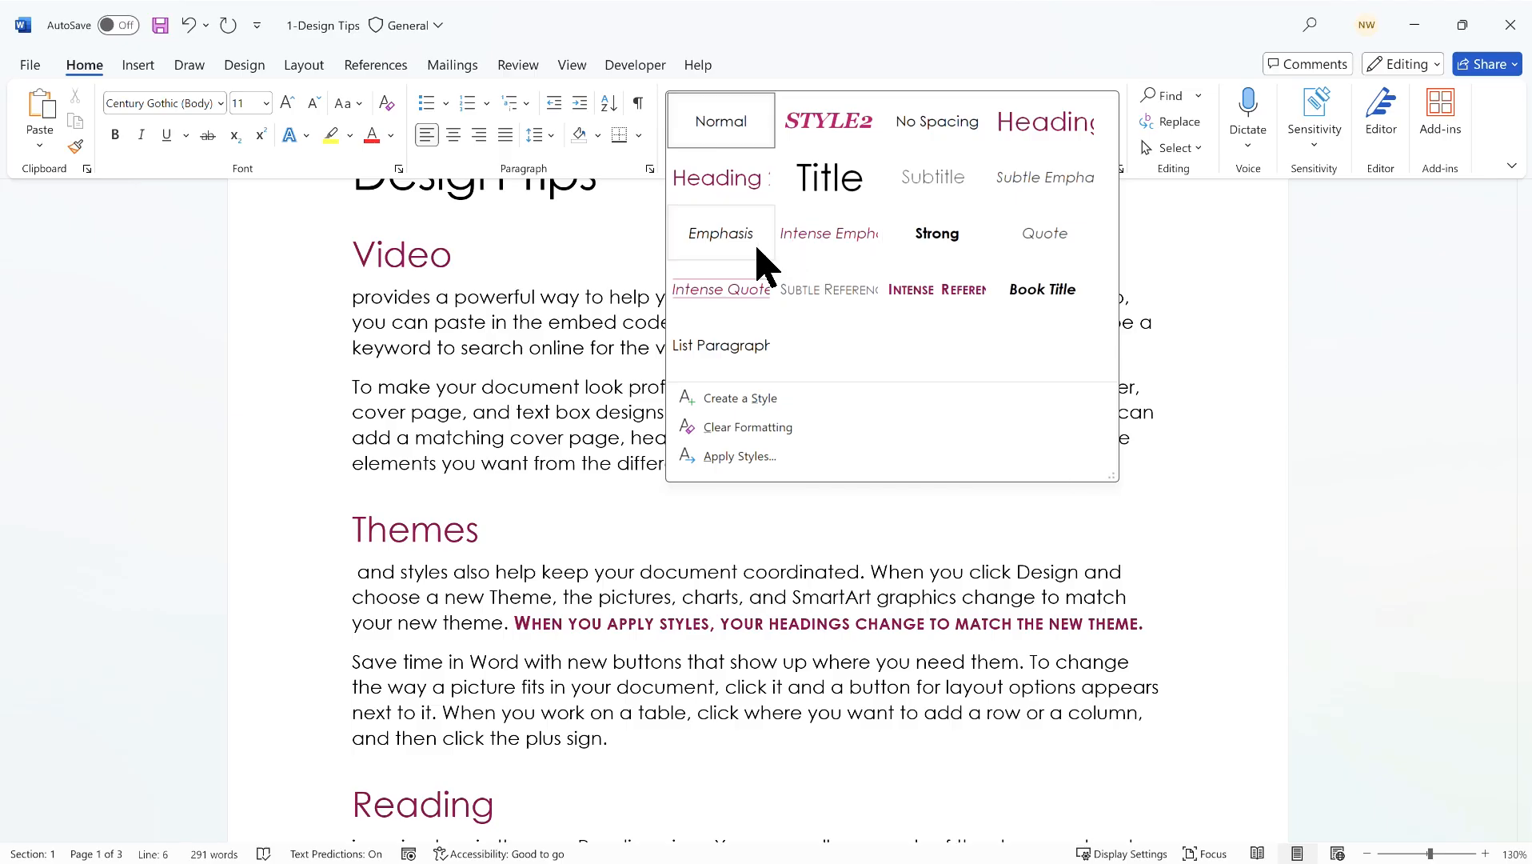
click(742, 303)
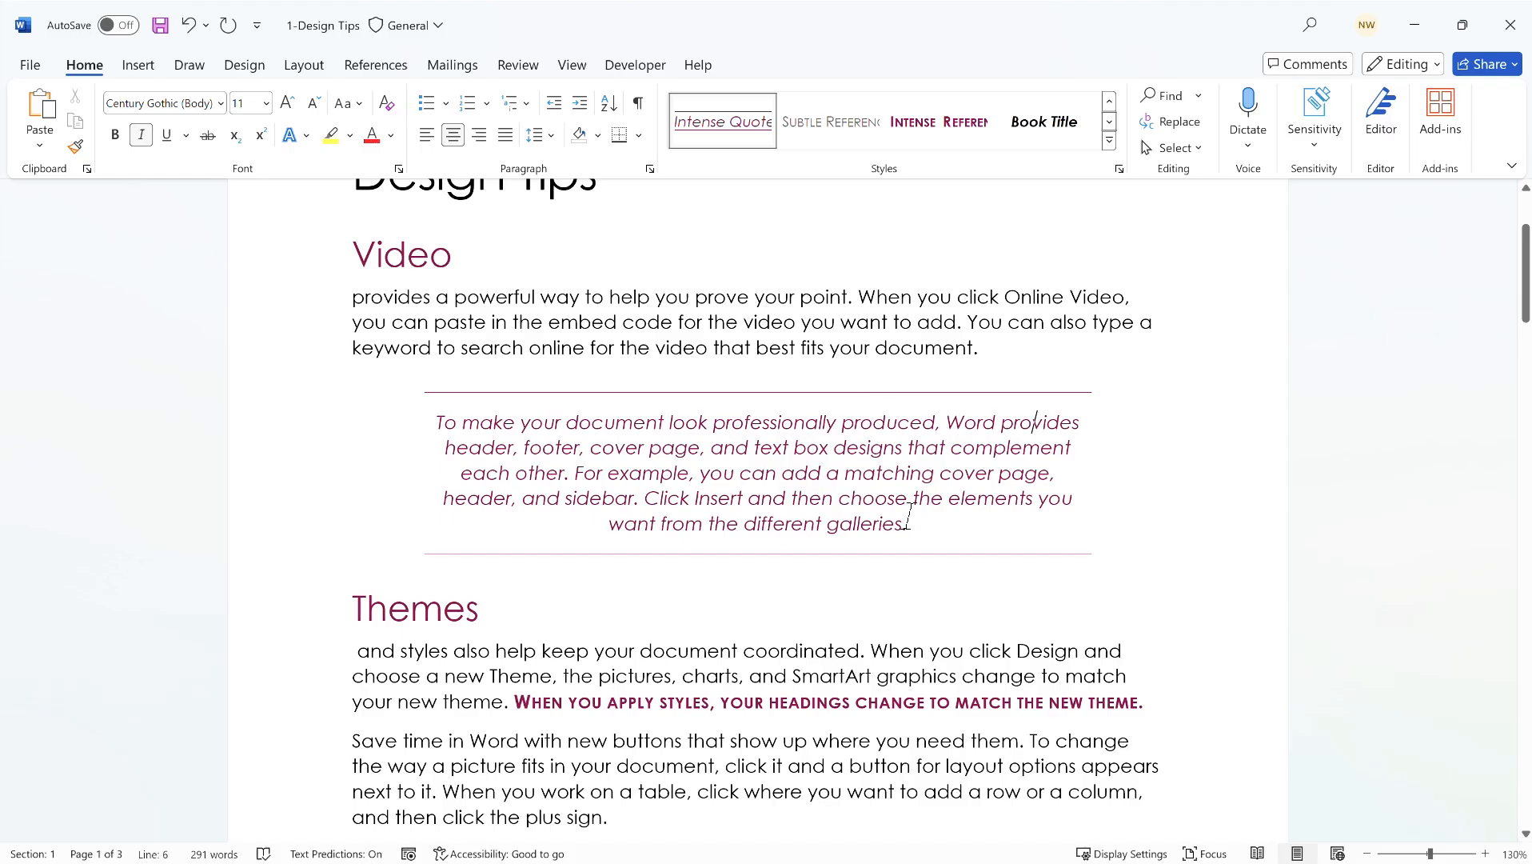
scroll(734, 642, up, 3)
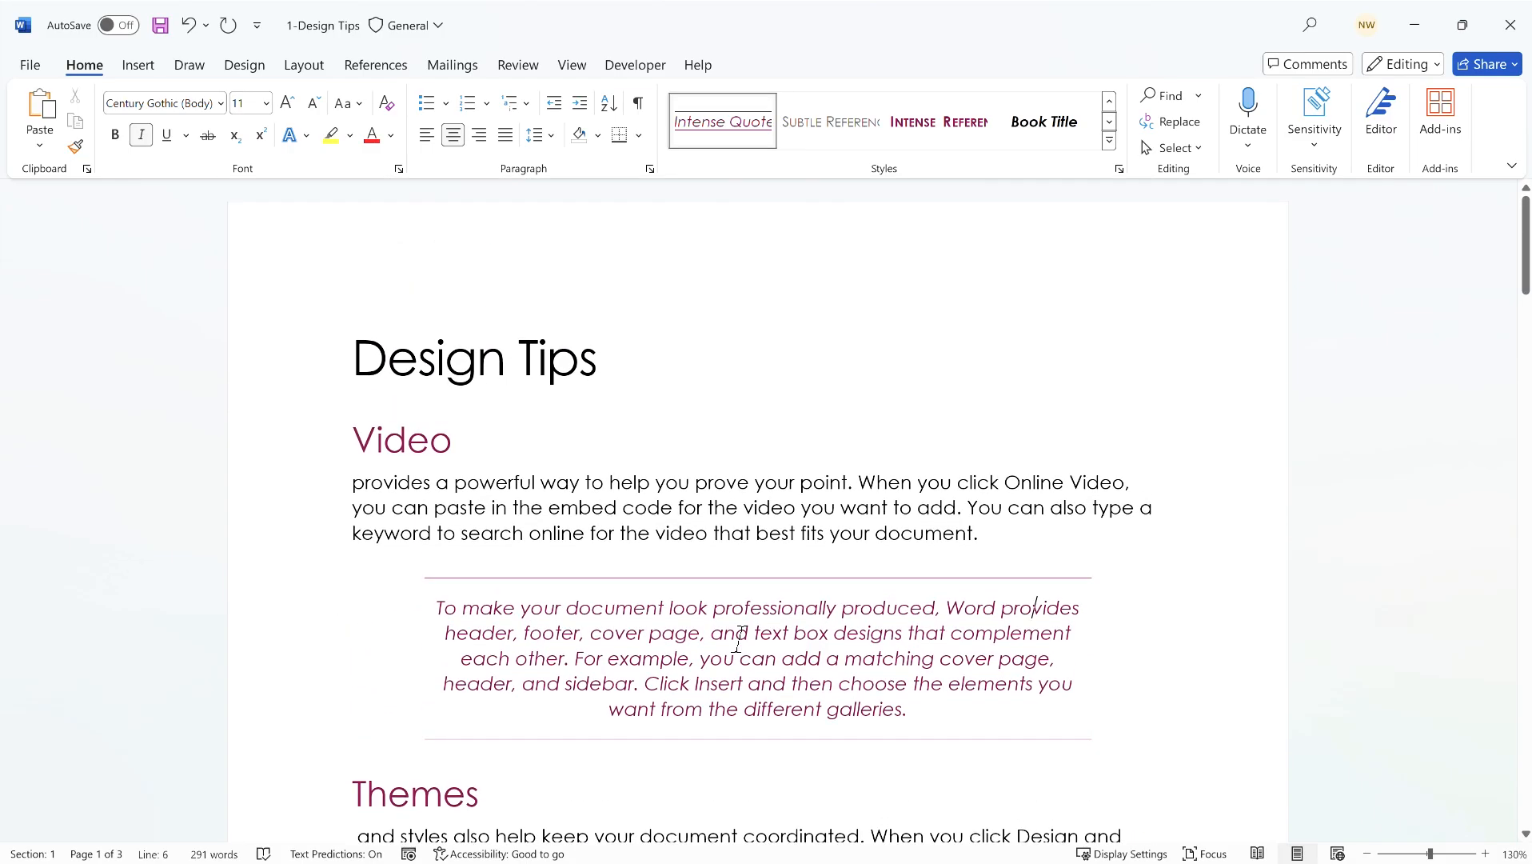
- Change the document's theme to the built-in Office theme
scroll(748, 627, down, 7)
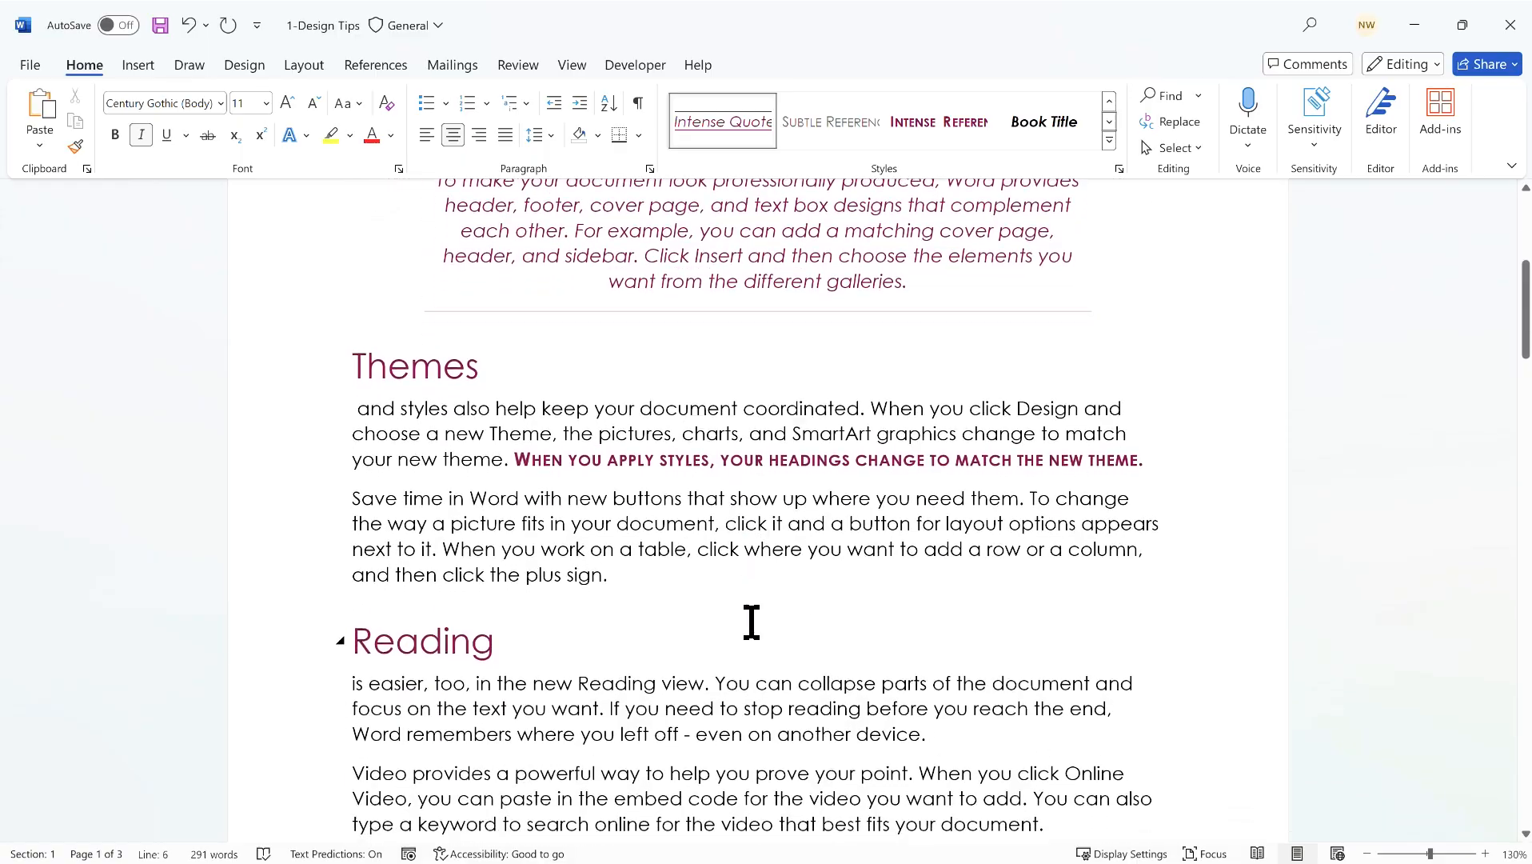
scroll(749, 624, up, 6)
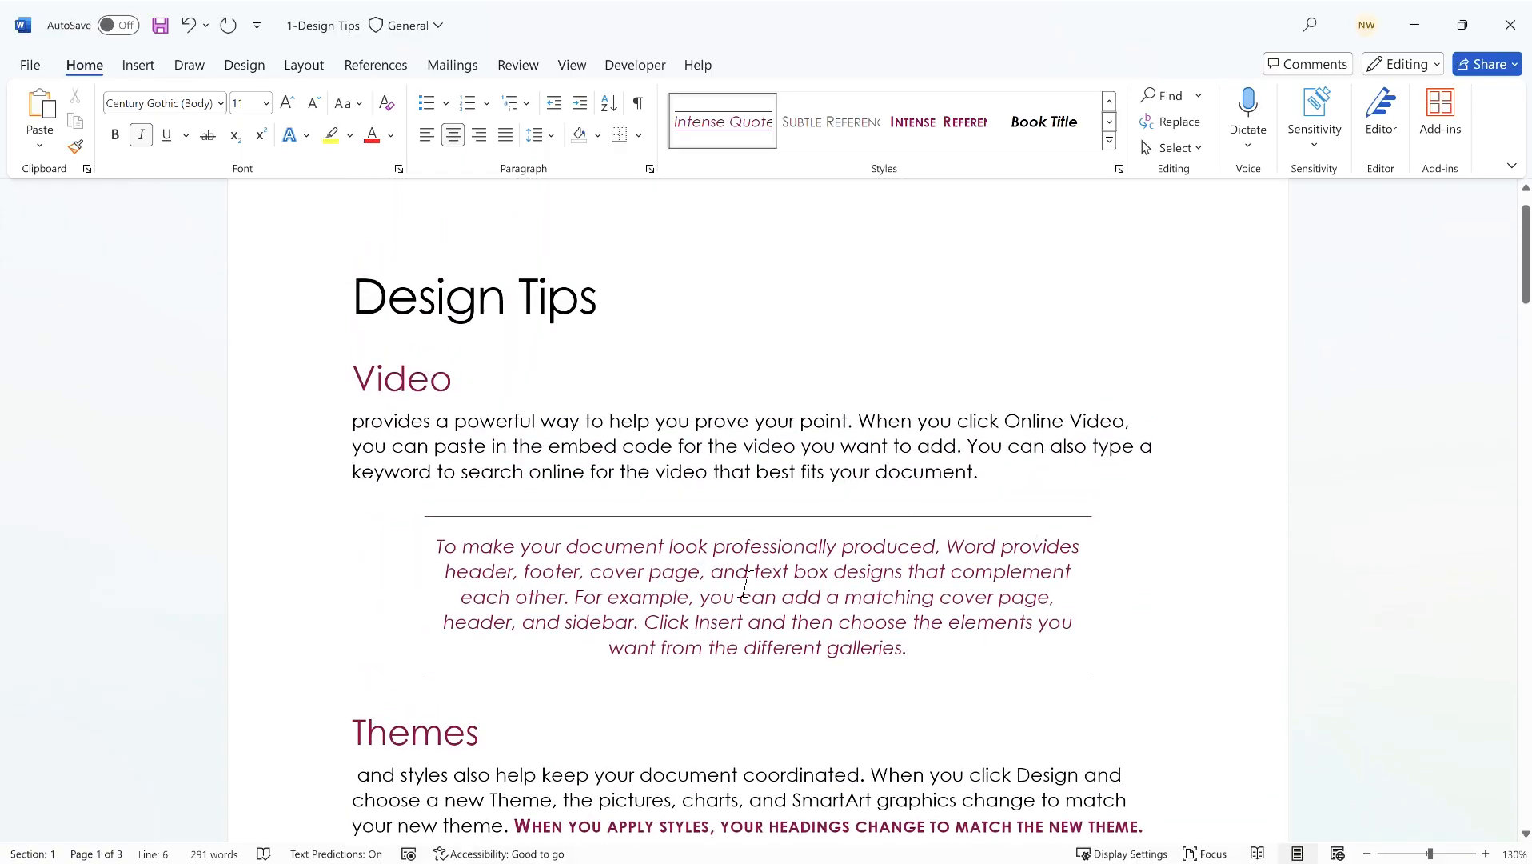
click(306, 67)
click(244, 67)
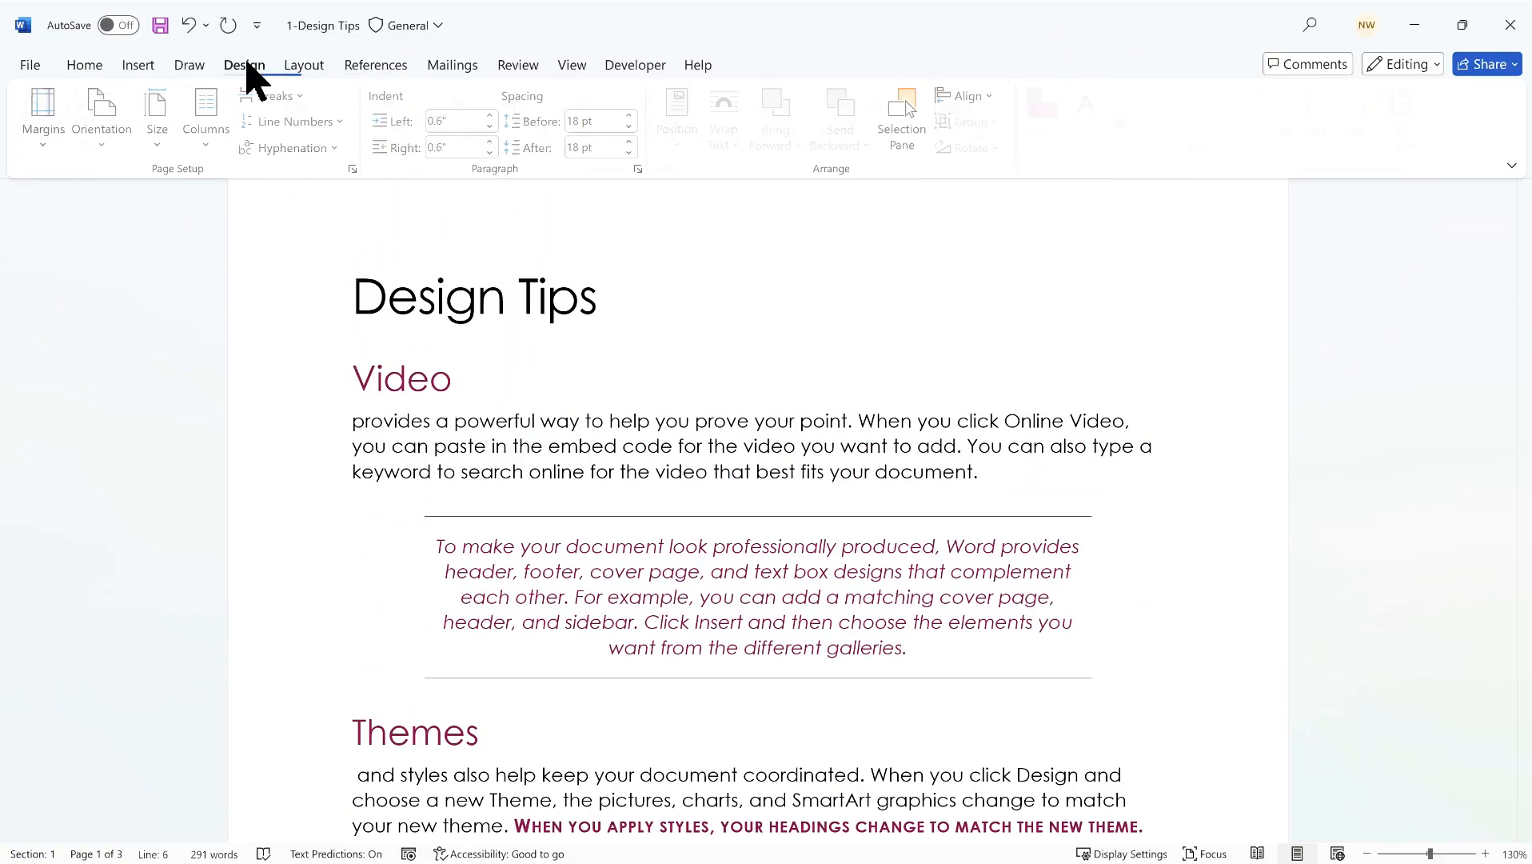
click(44, 144)
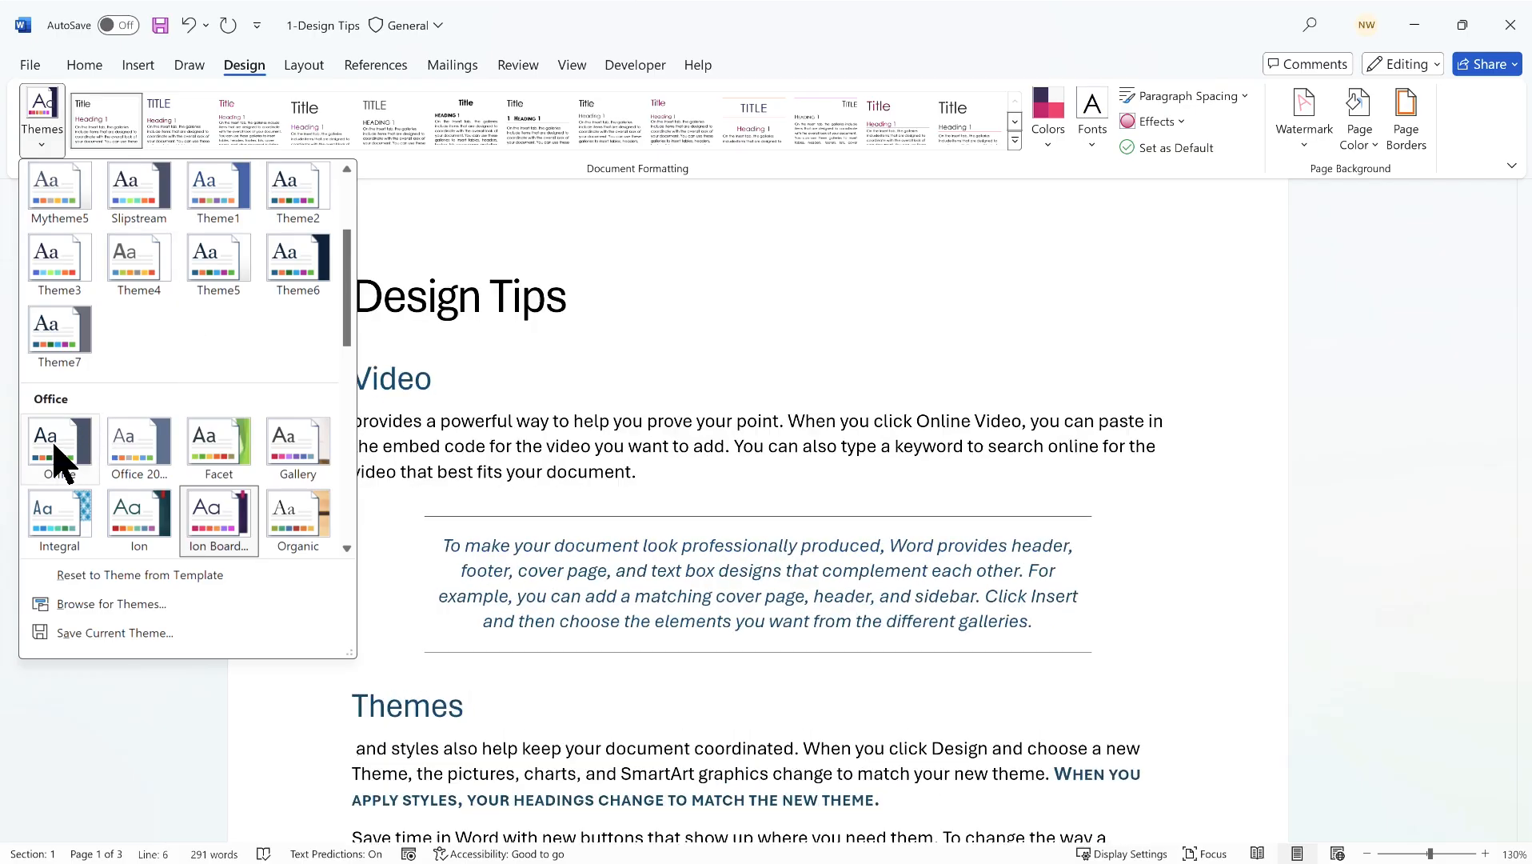
click(53, 445)
scroll(632, 432, up, 1)
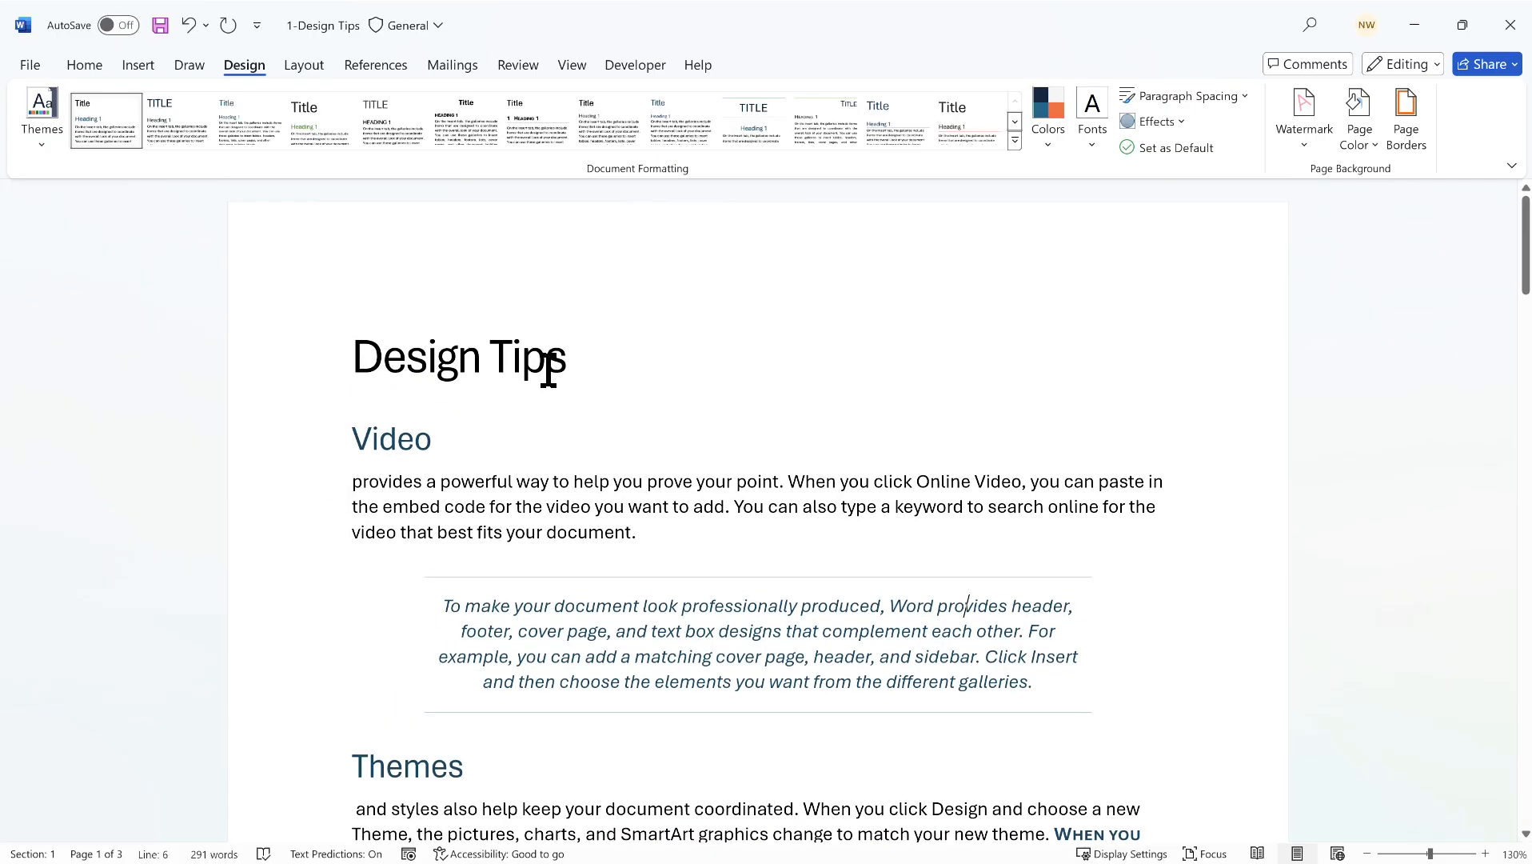
- Select the "Video" heading and modify the Heading 1 style, setting its font color to the purple Accent 5 theme color
click(84, 65)
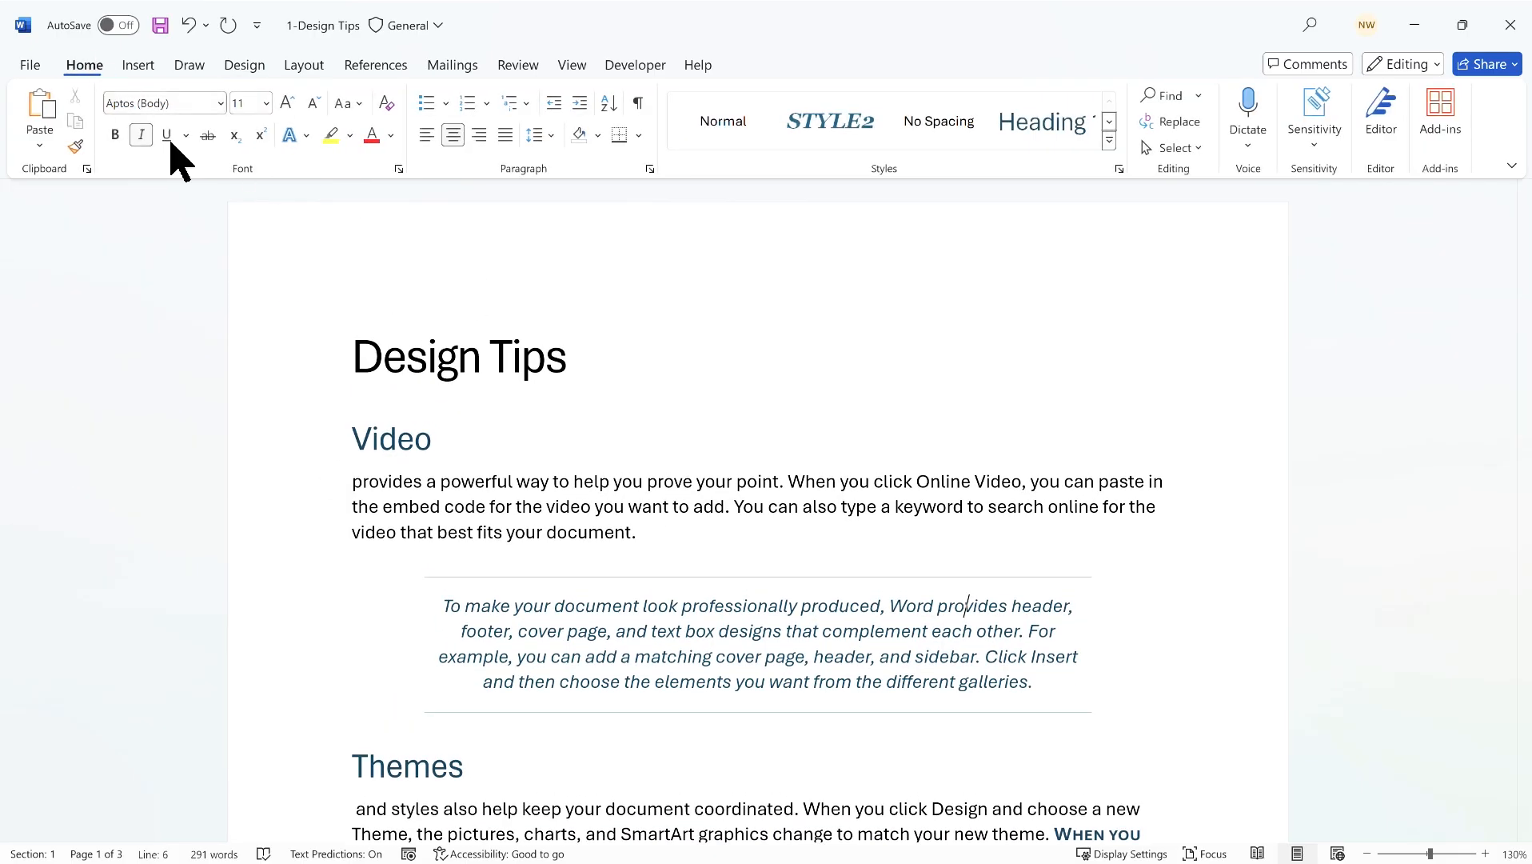
triple_click(403, 440)
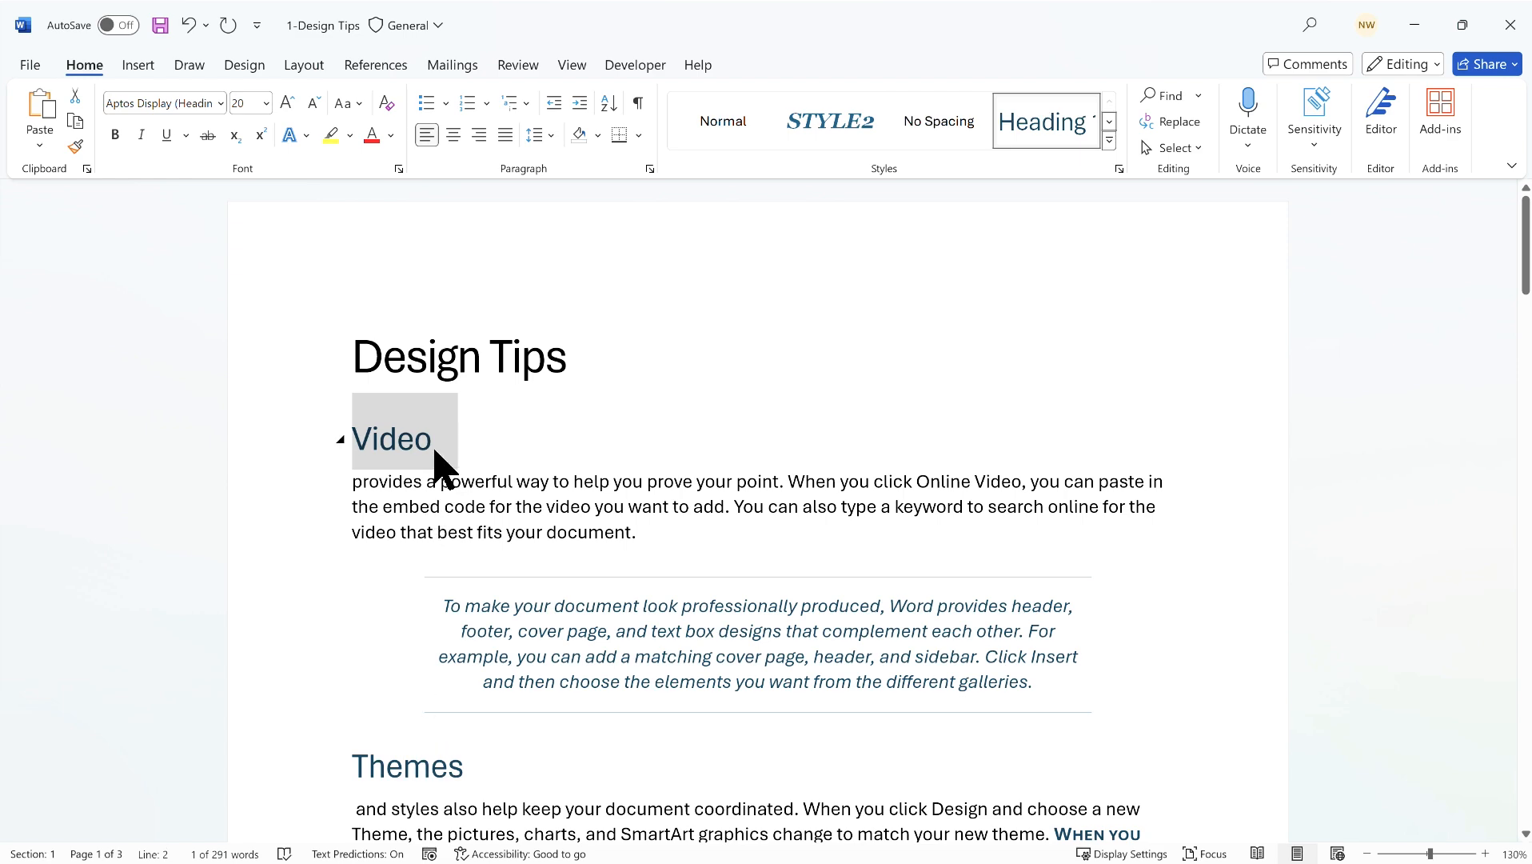
scroll(441, 758, down, 4)
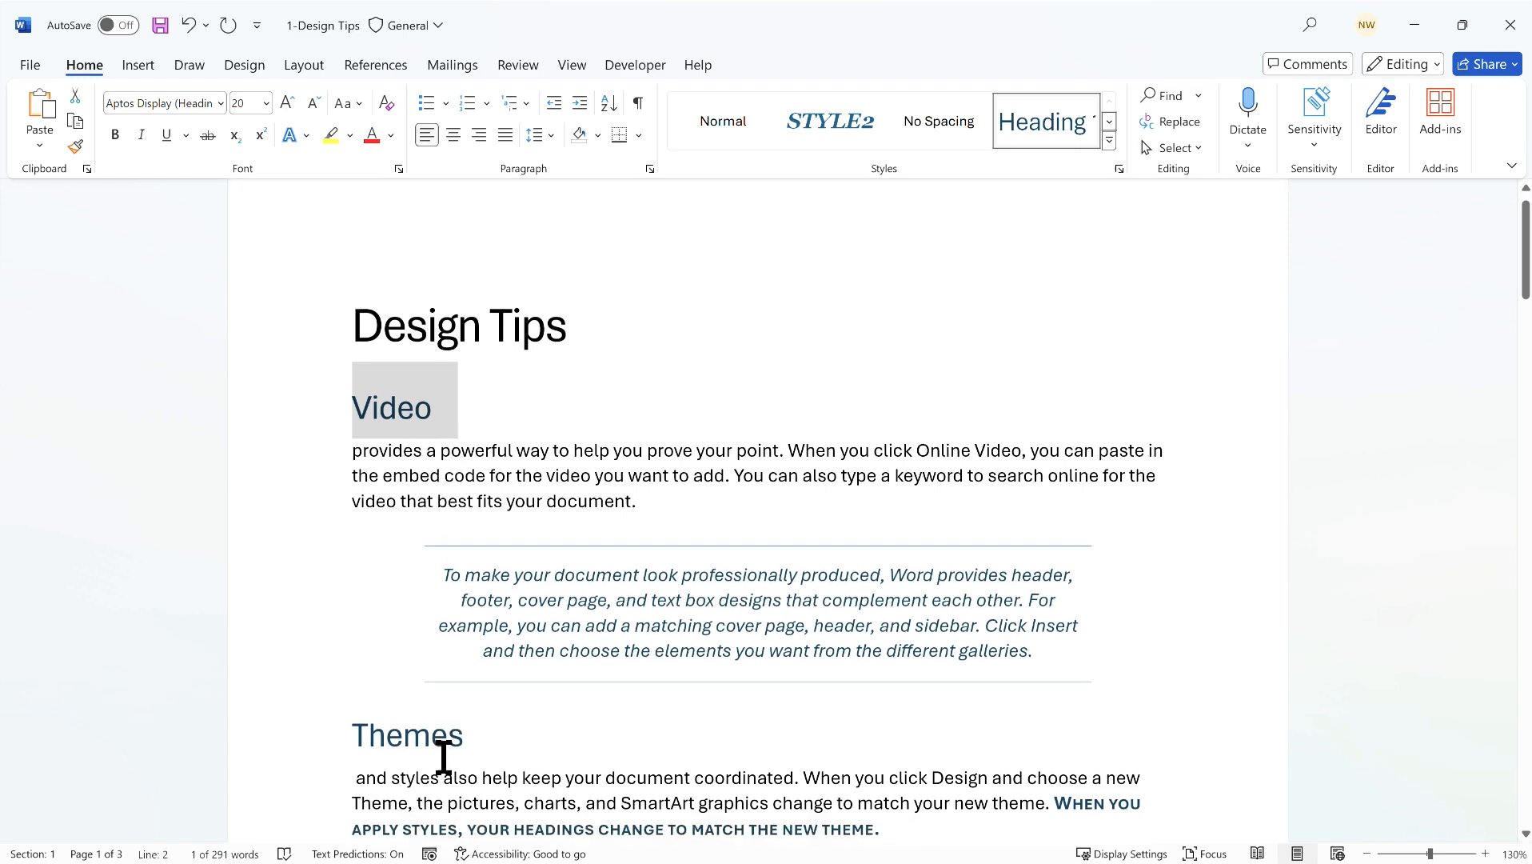
scroll(448, 755, up, 4)
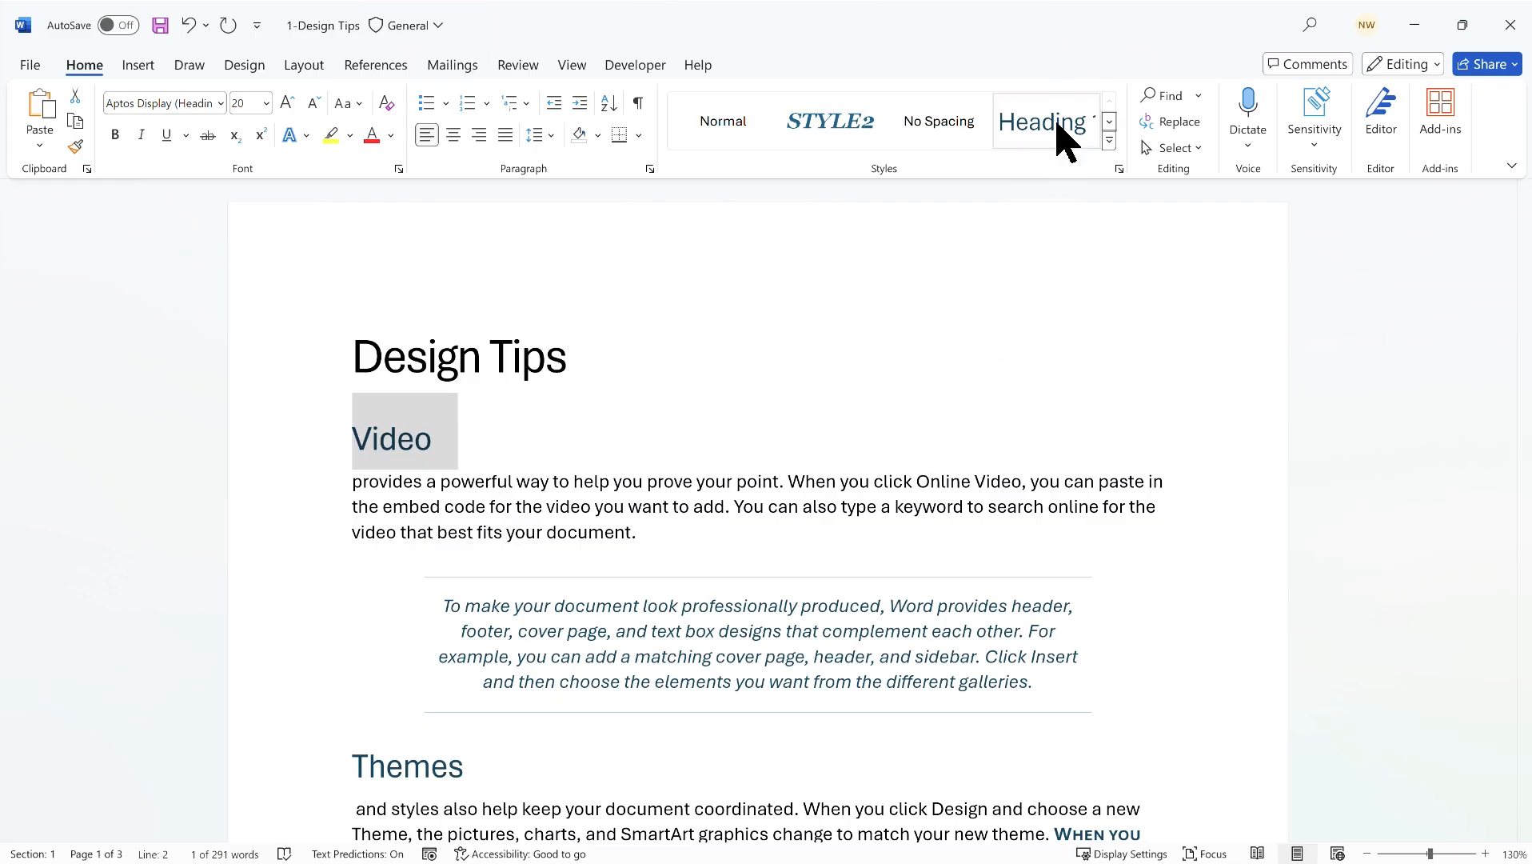
click(1108, 141)
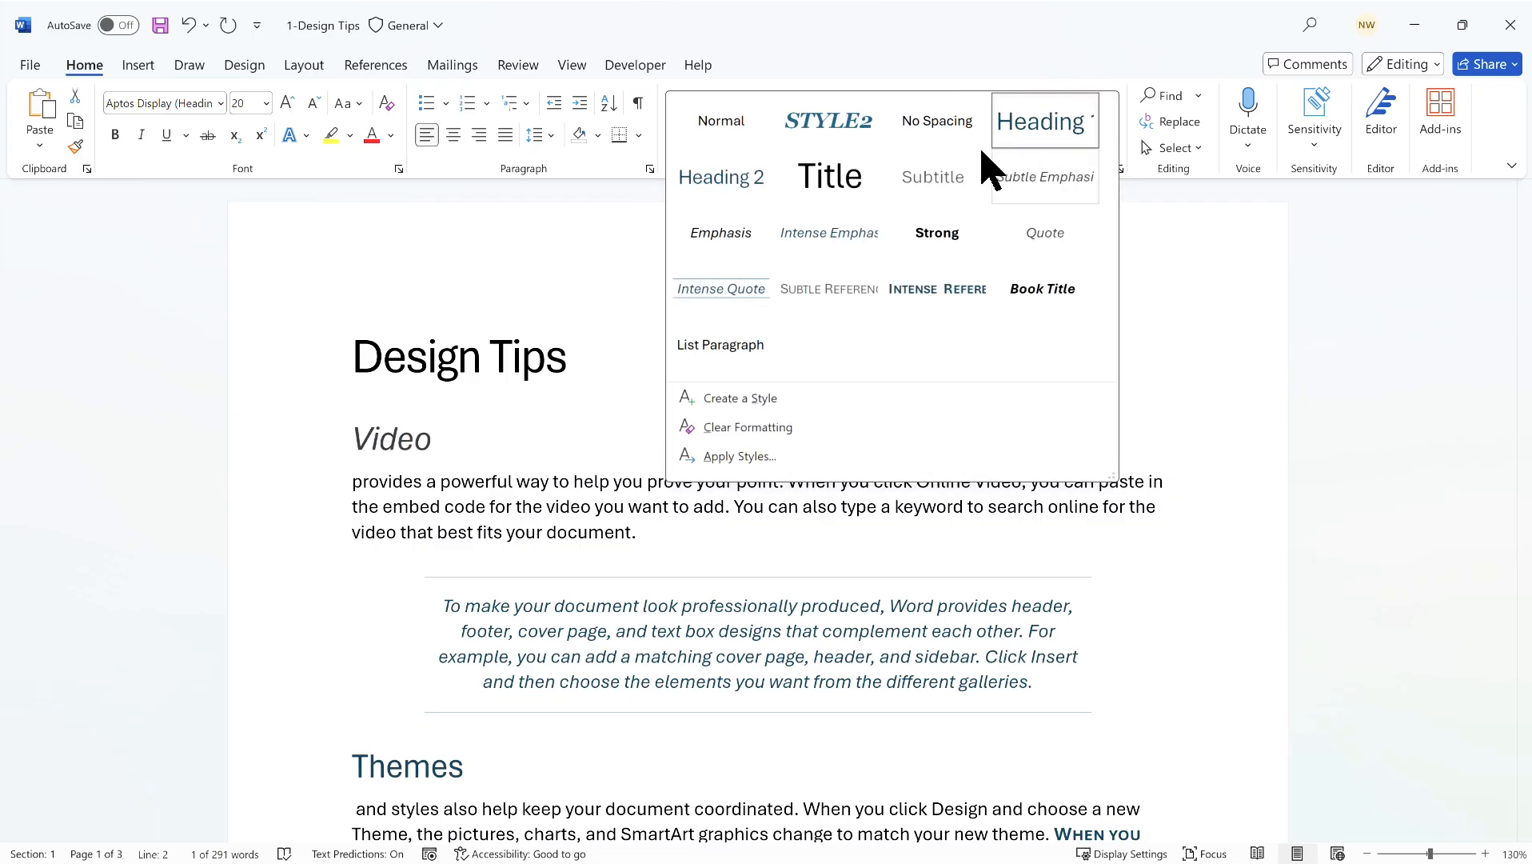
right_click(1031, 129)
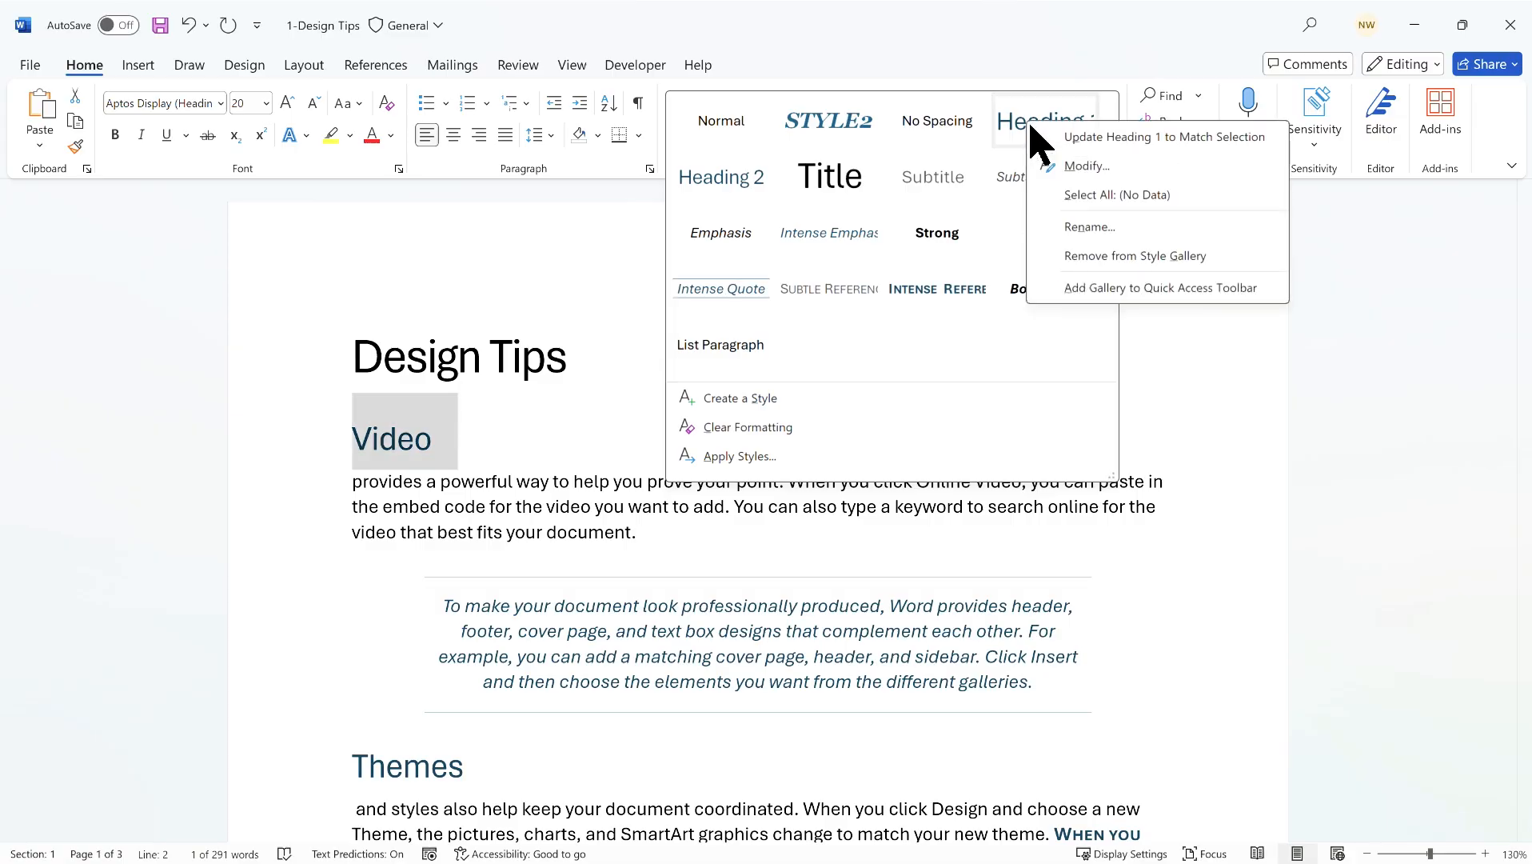
click(1087, 166)
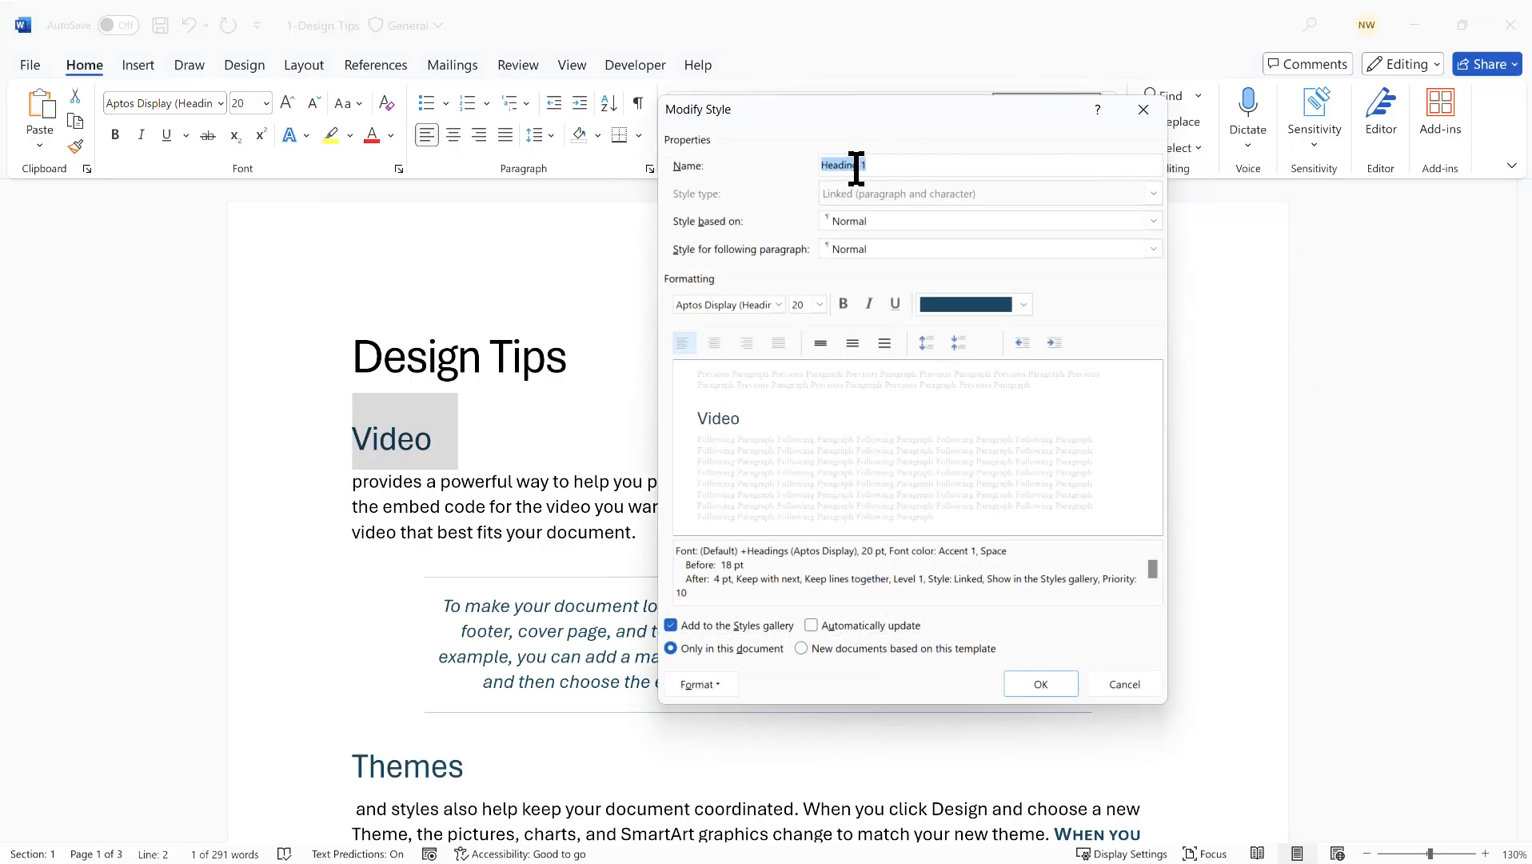
click(1025, 306)
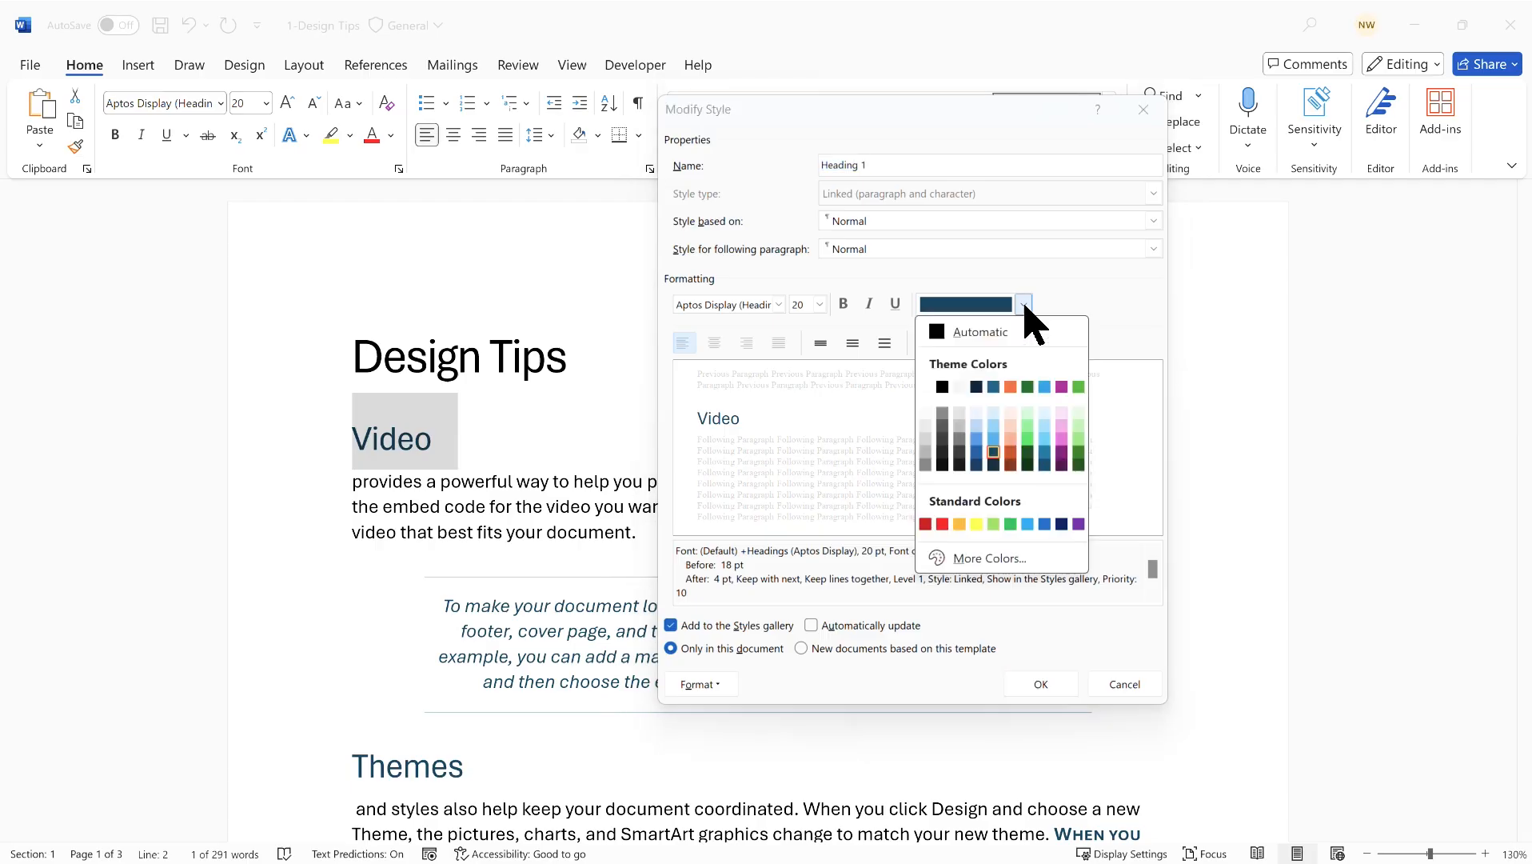
click(1061, 387)
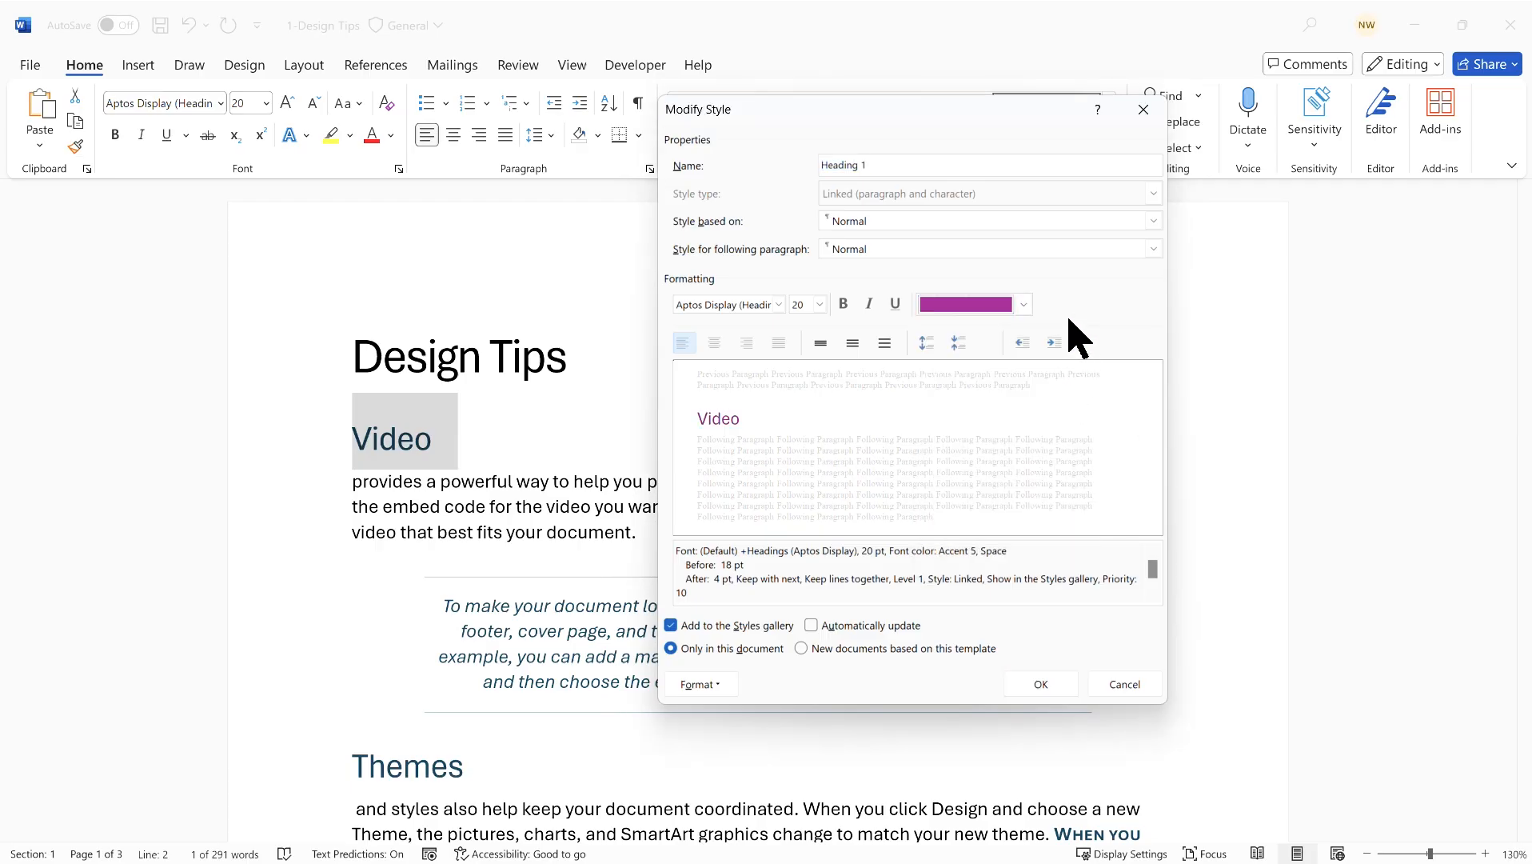
- Make the Heading 1 style bold with a 22 pt font size and apply the style changes to the document
click(845, 305)
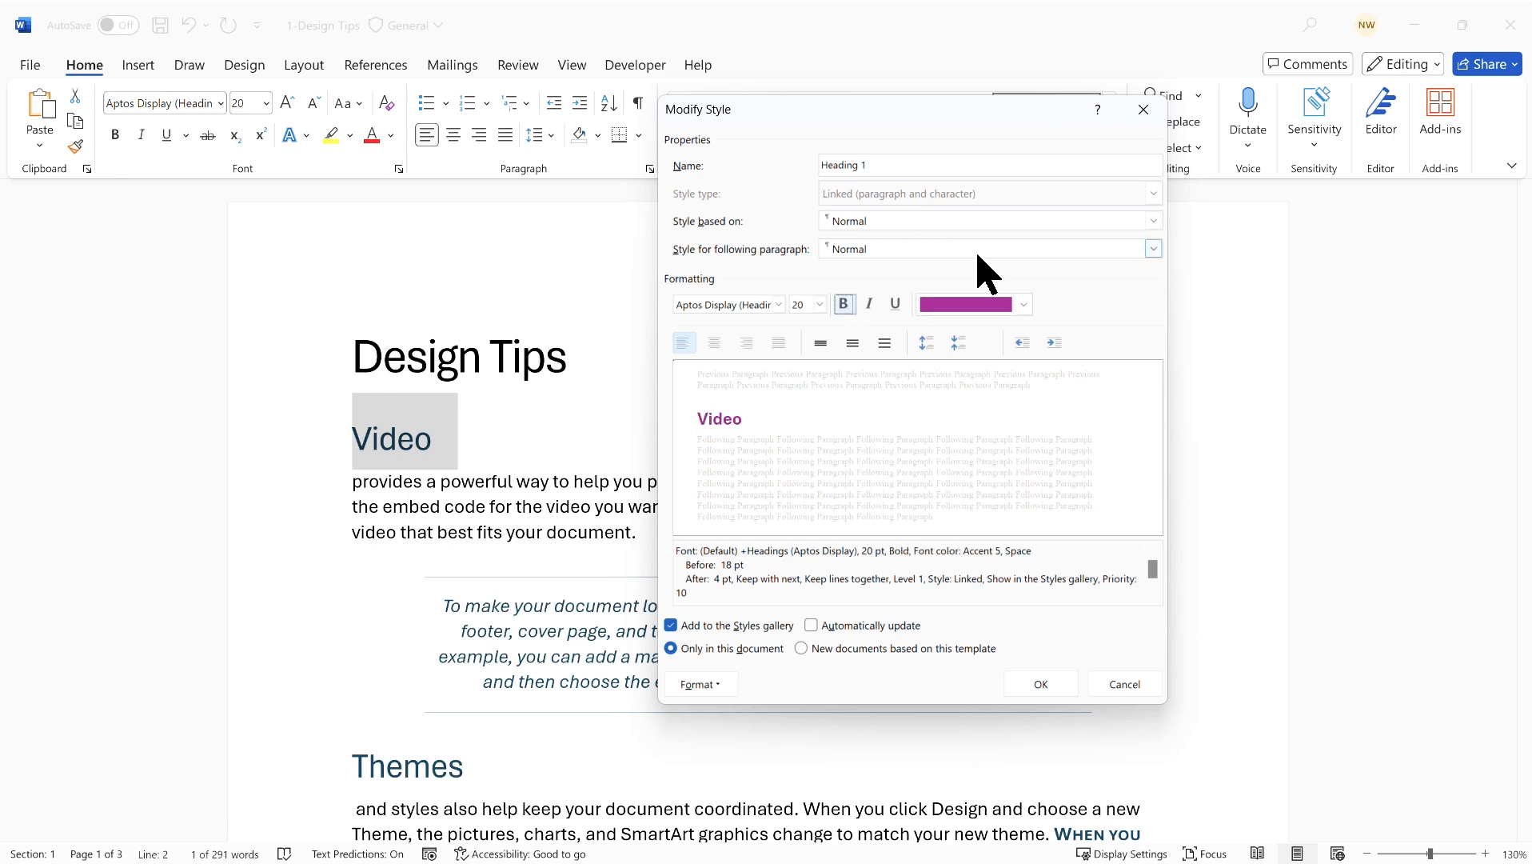
click(820, 304)
click(805, 461)
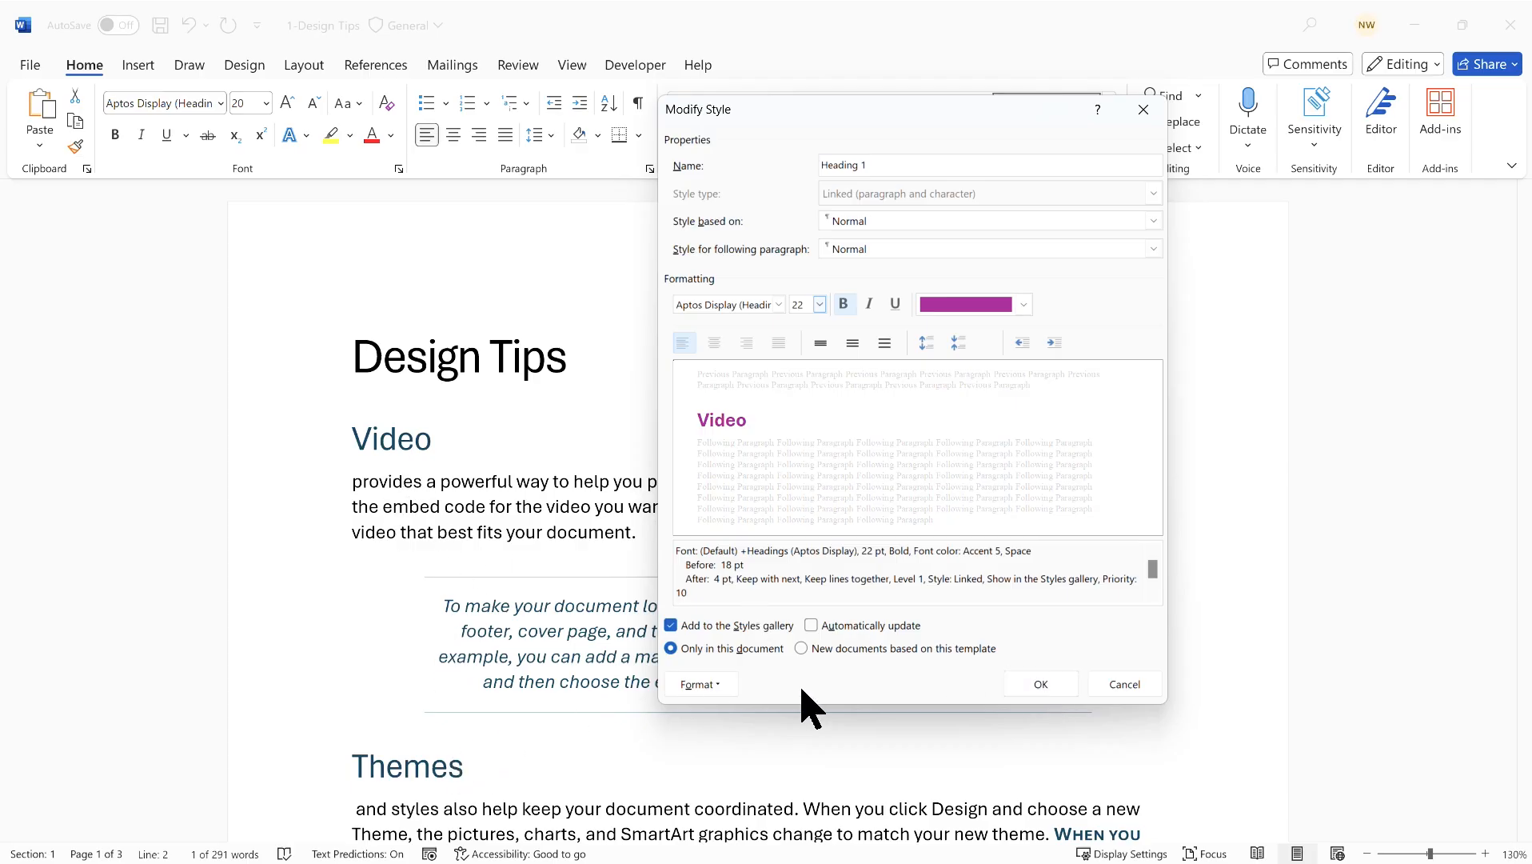
click(1050, 684)
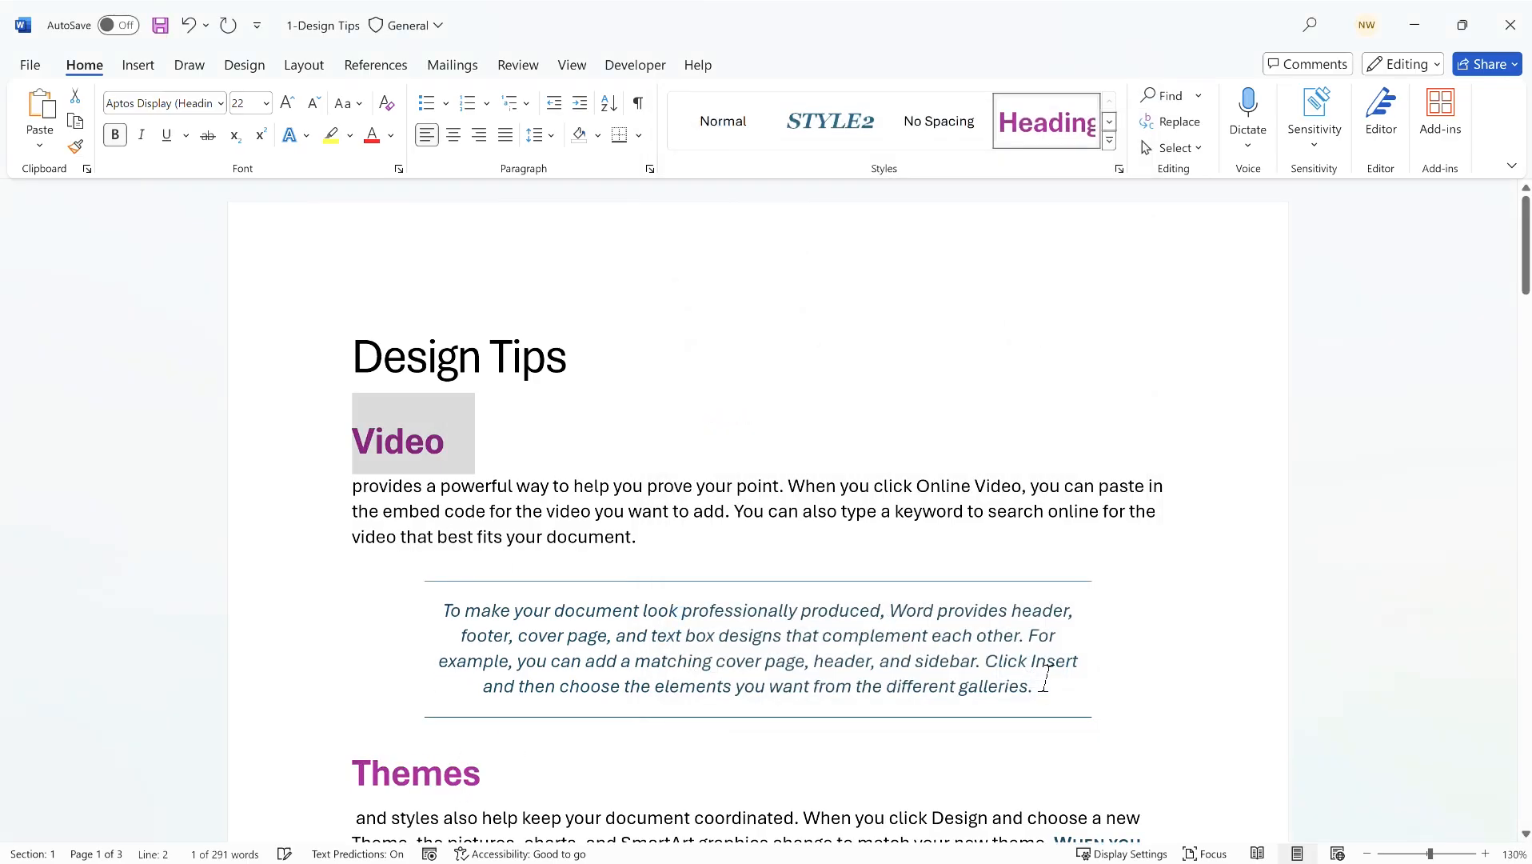
scroll(444, 471, down, 2)
scroll(444, 448, down, 6)
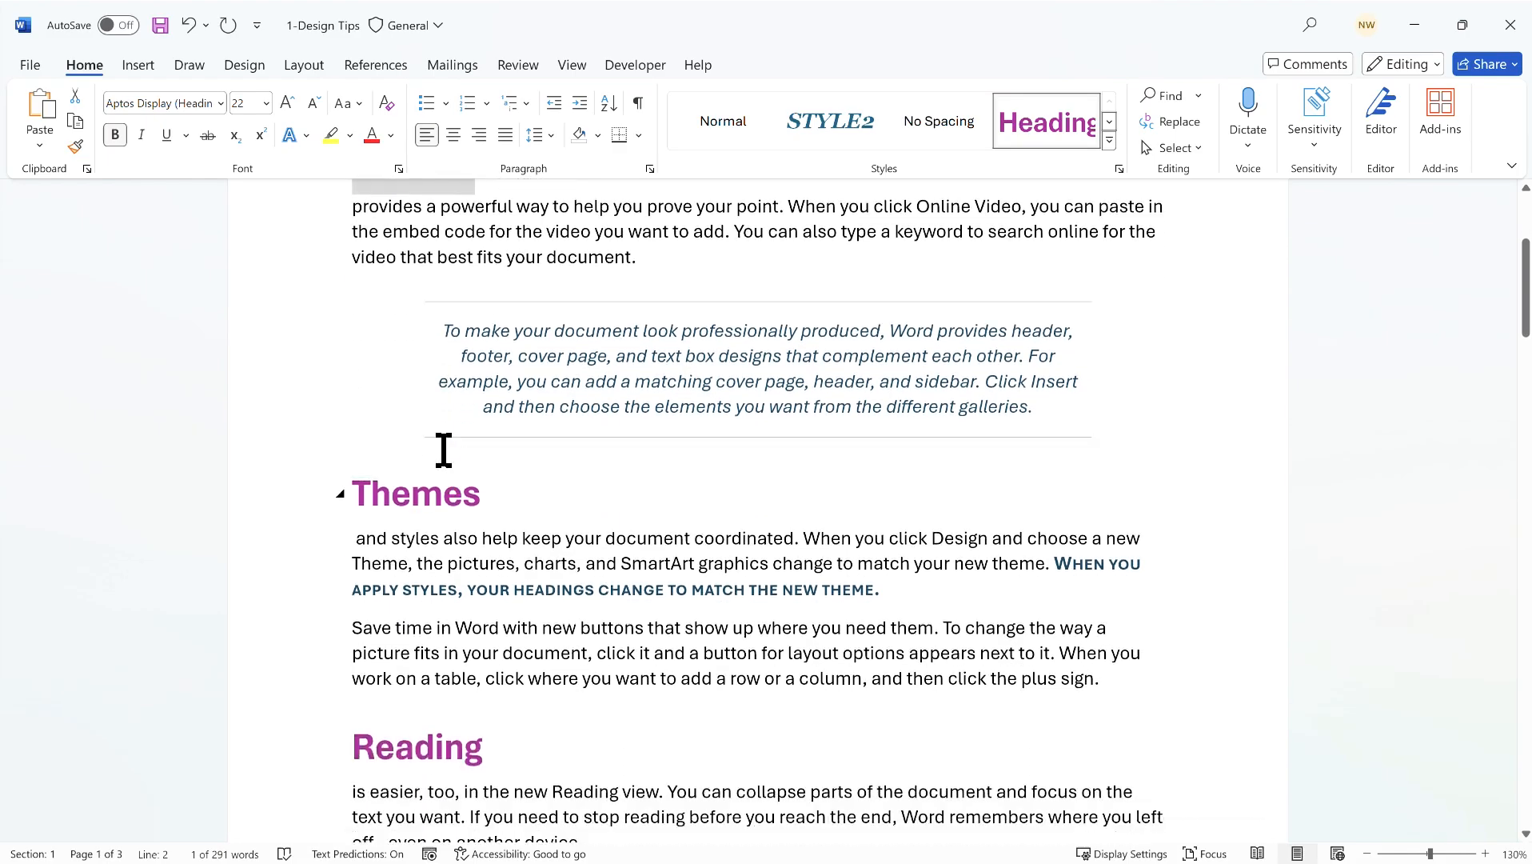
scroll(486, 439, up, 7)
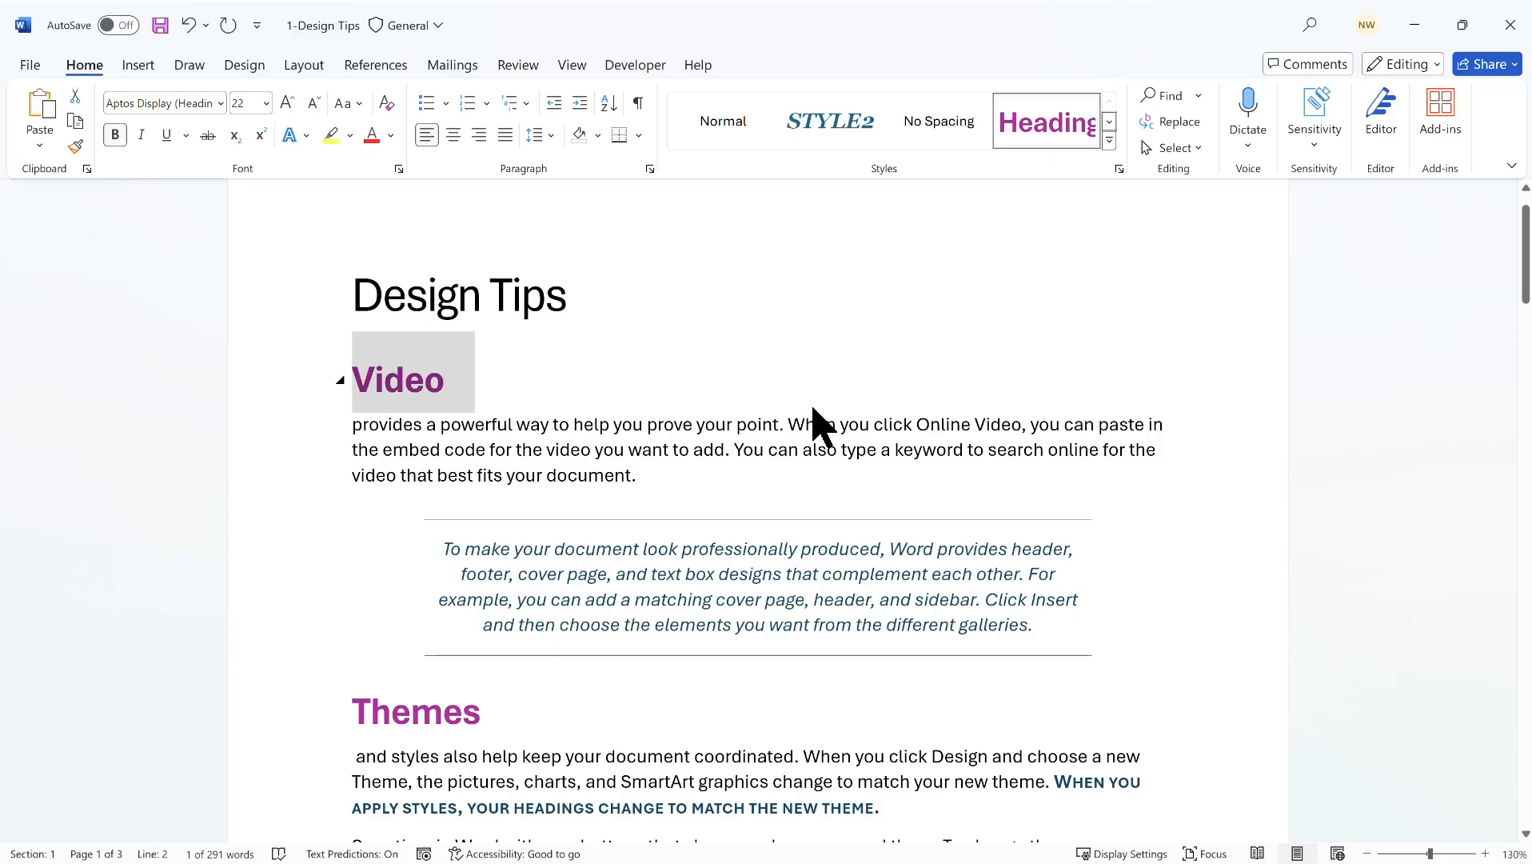
click(736, 417)
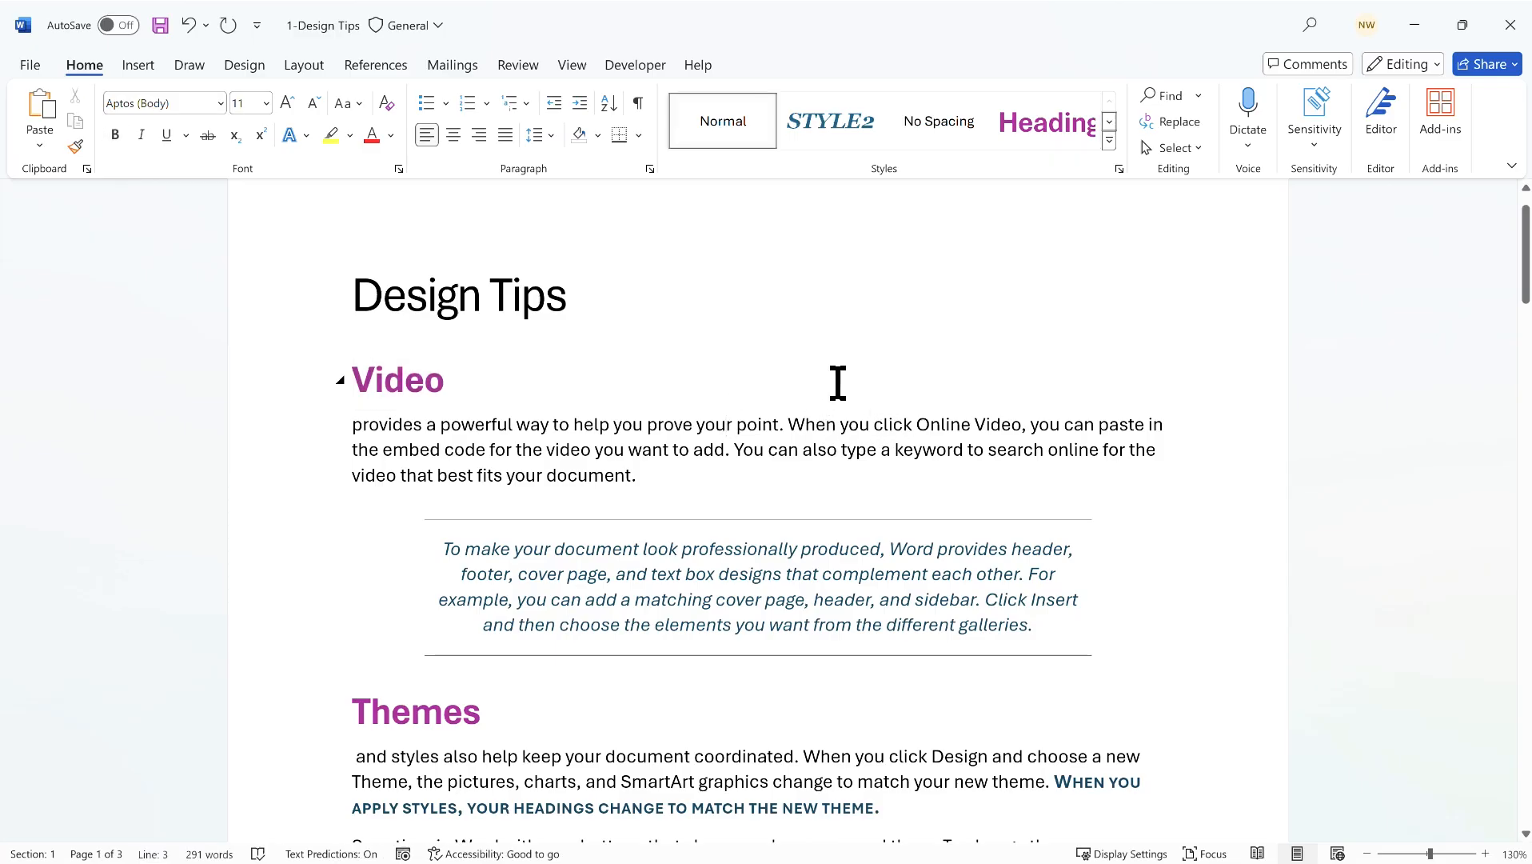
click(1109, 141)
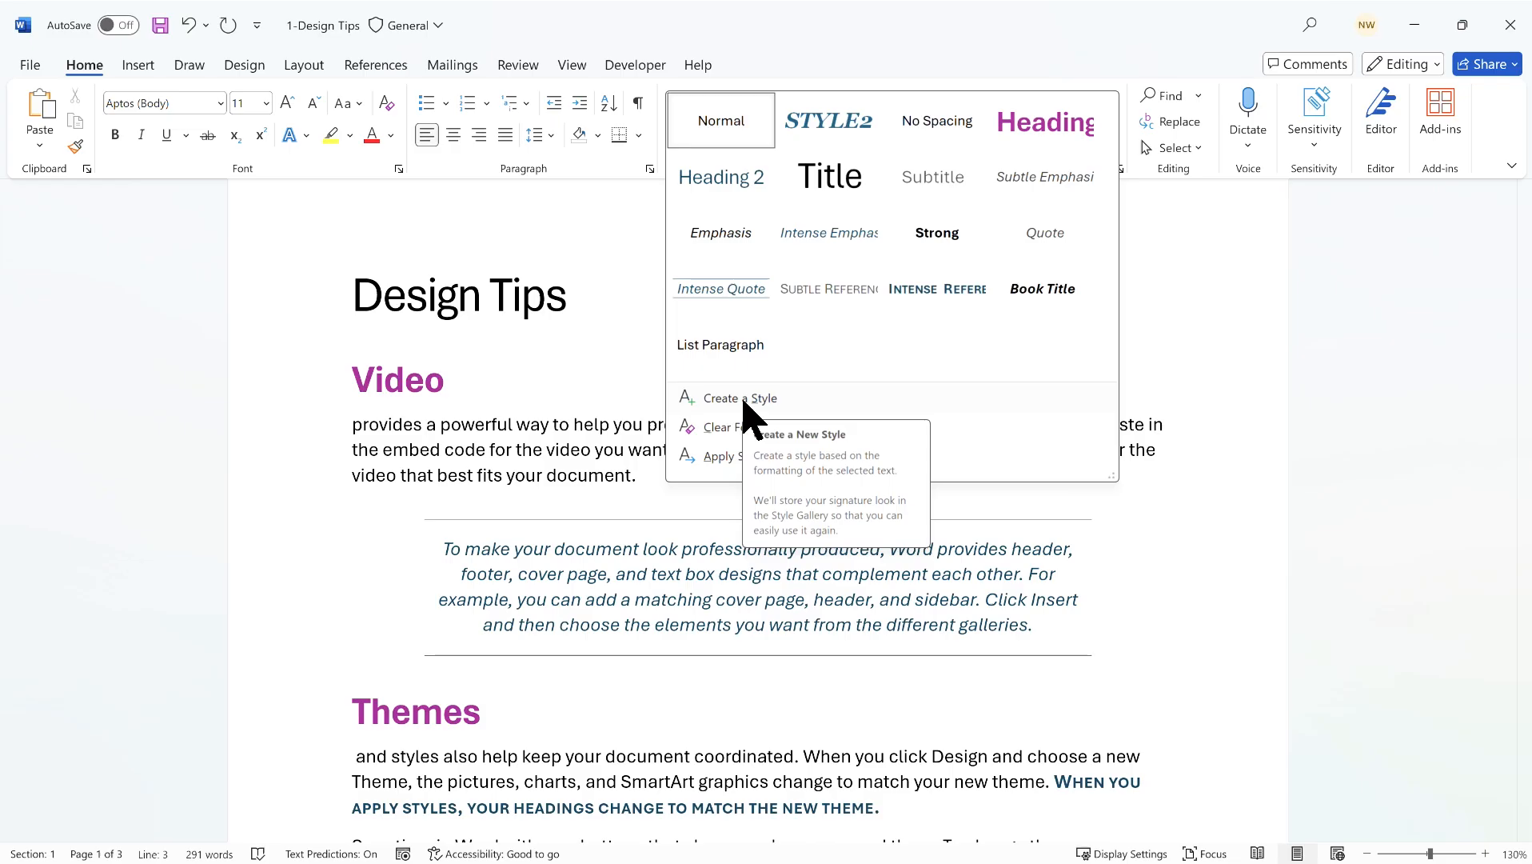
click(573, 457)
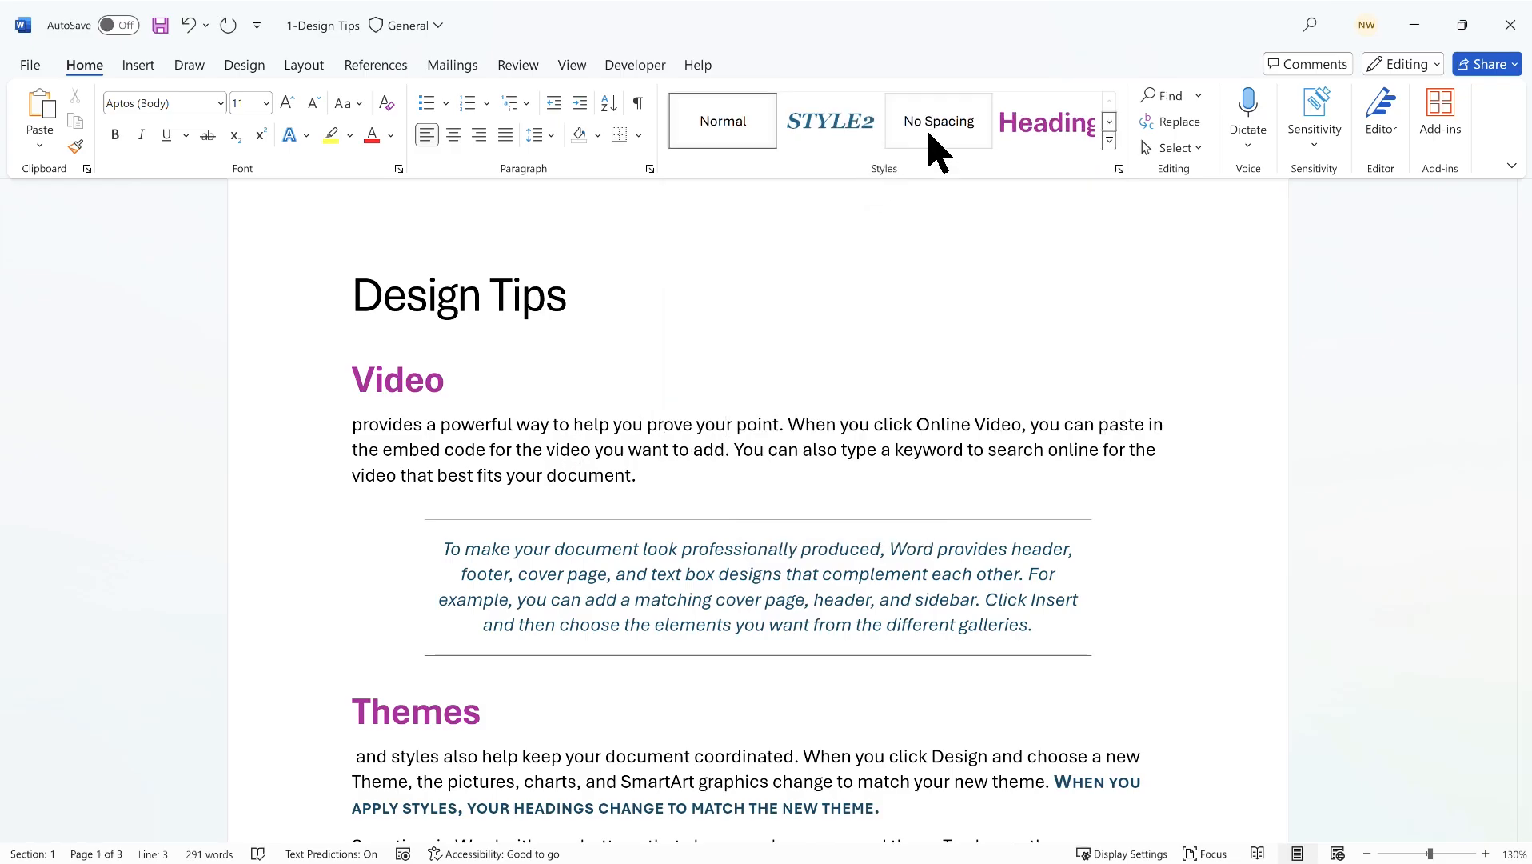
click(1120, 169)
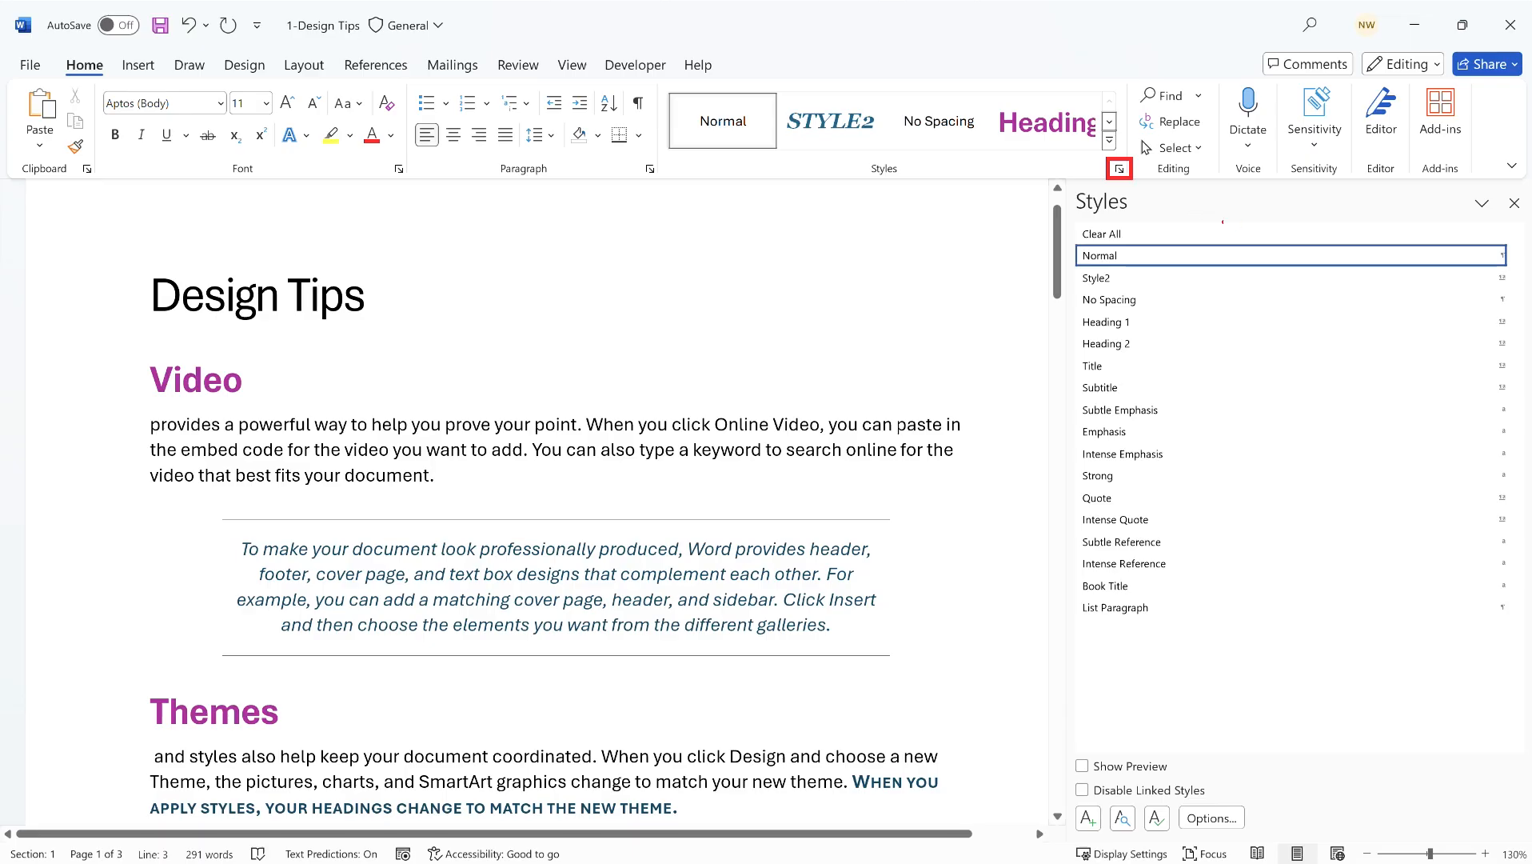
click(1514, 203)
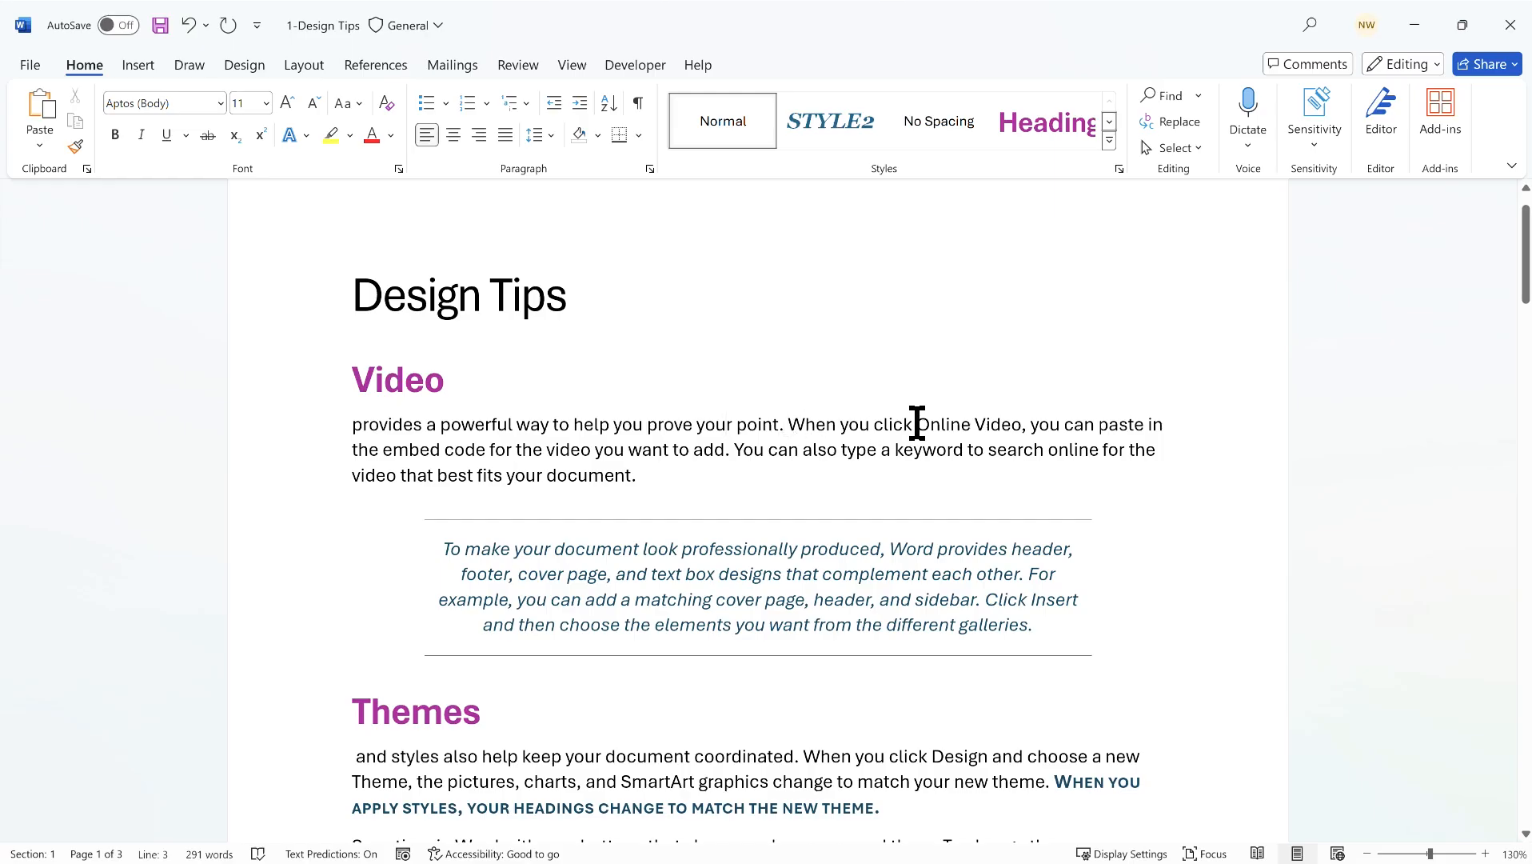
- Format the word "When" in the Video paragraph as bold Georgia in the standard light blue color
double_click(819, 422)
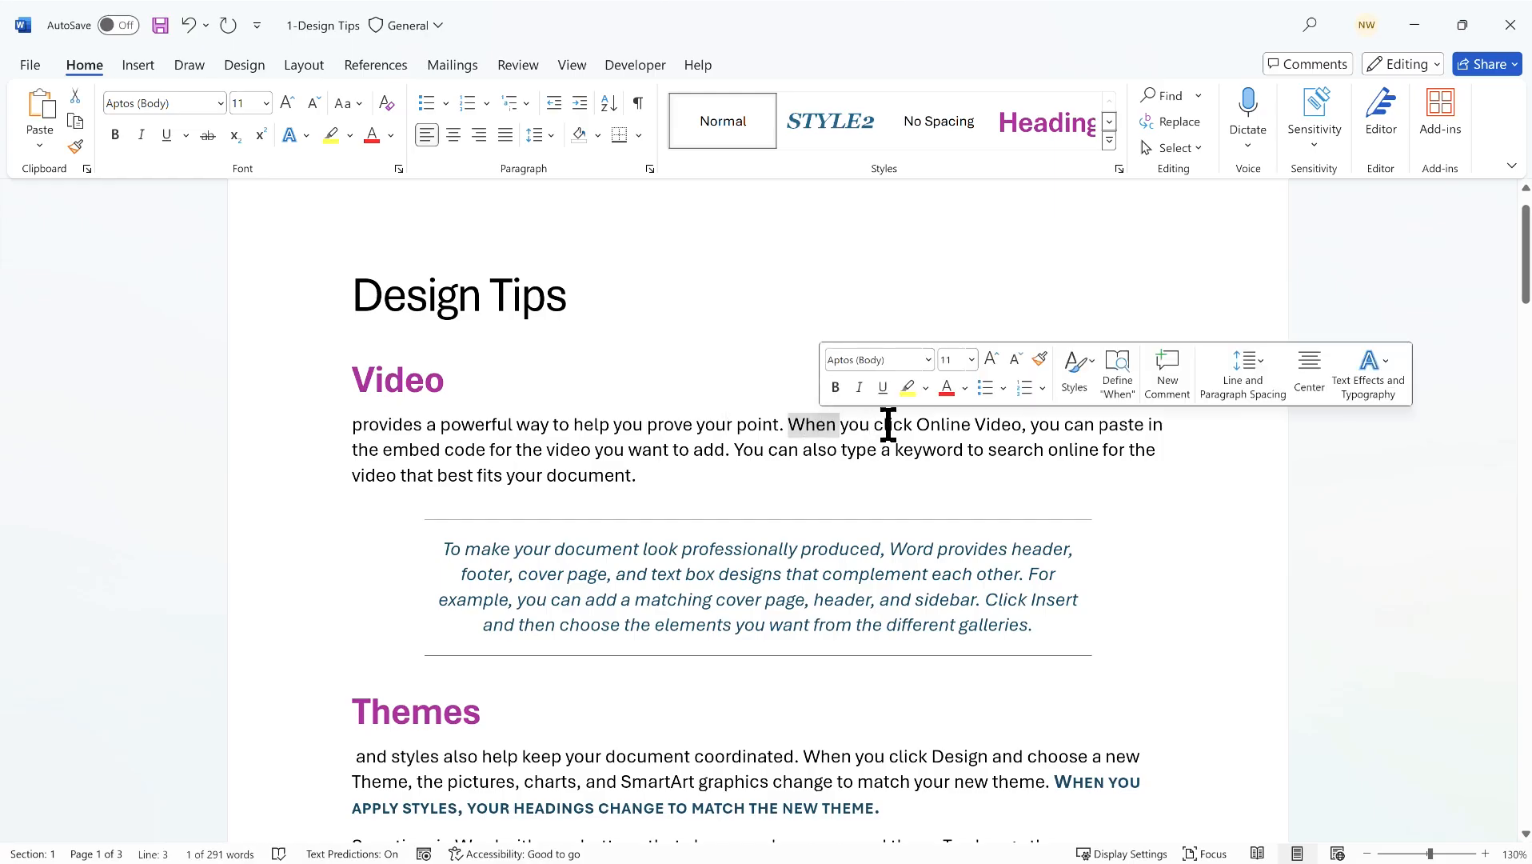
click(220, 103)
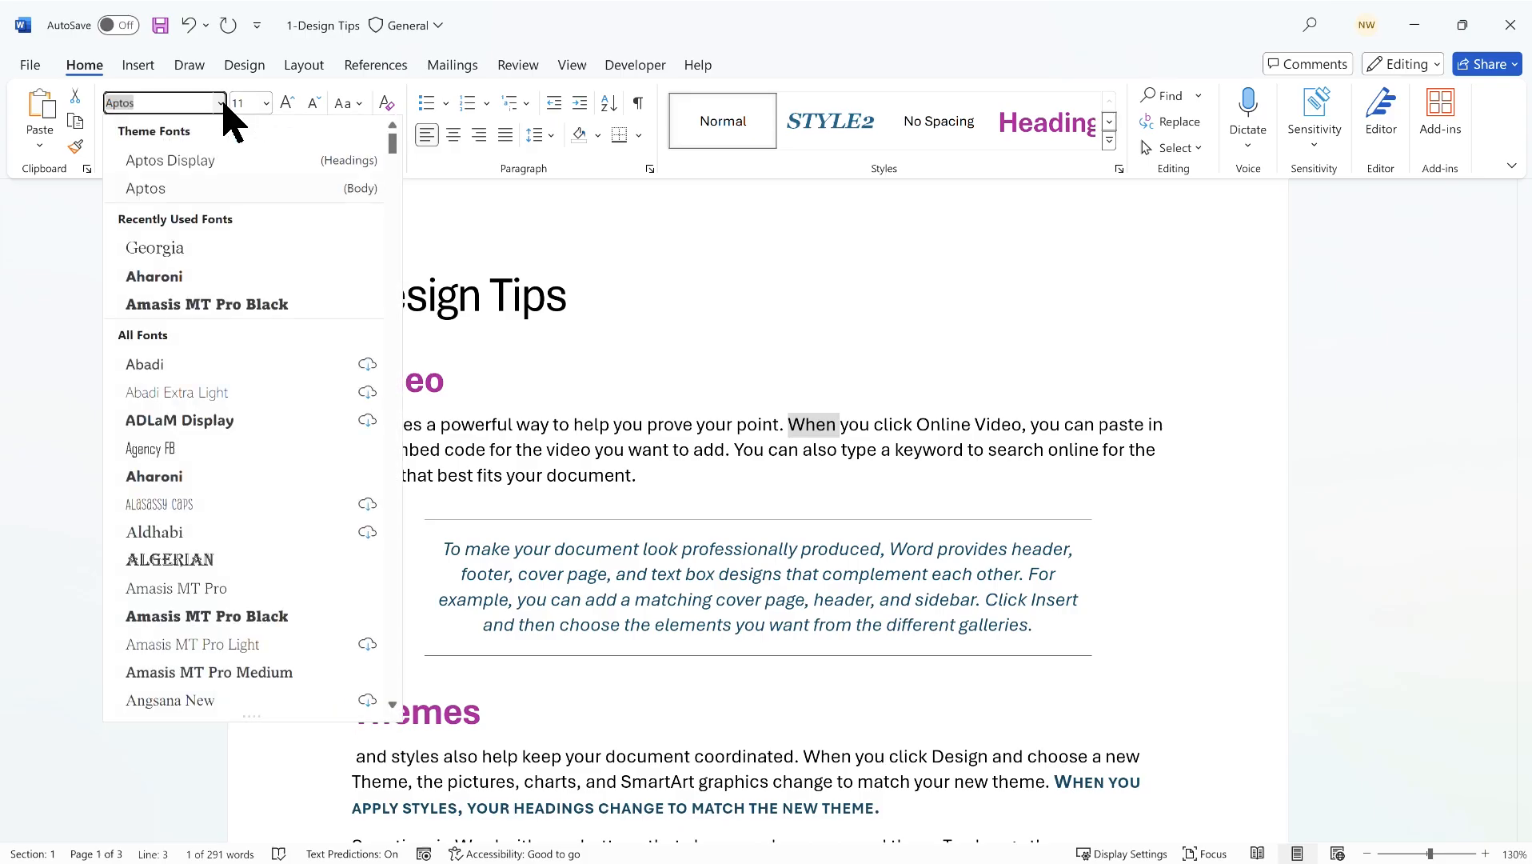
click(196, 248)
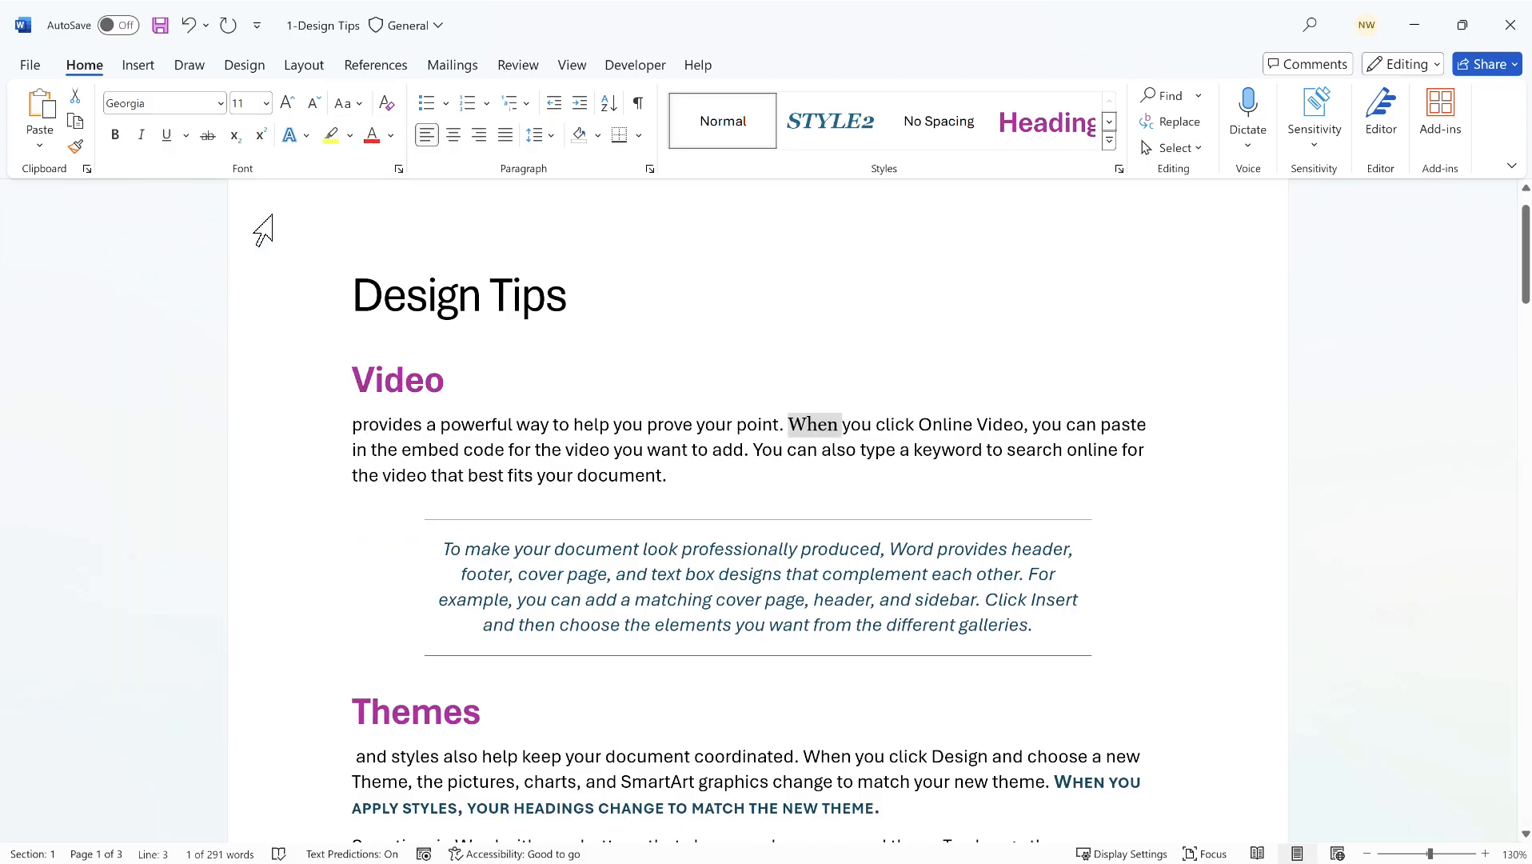
click(392, 136)
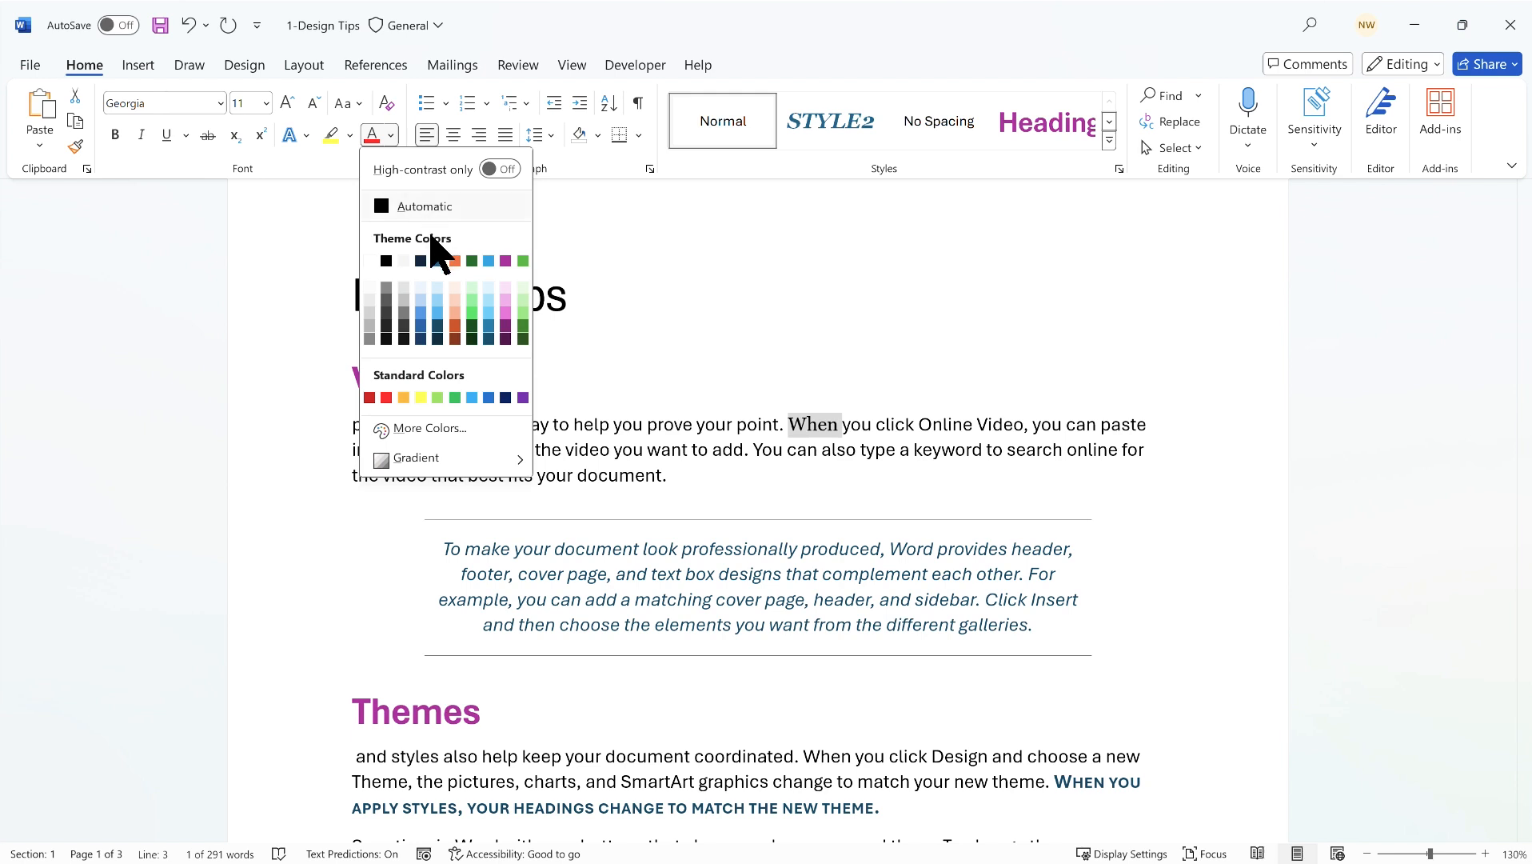
click(472, 398)
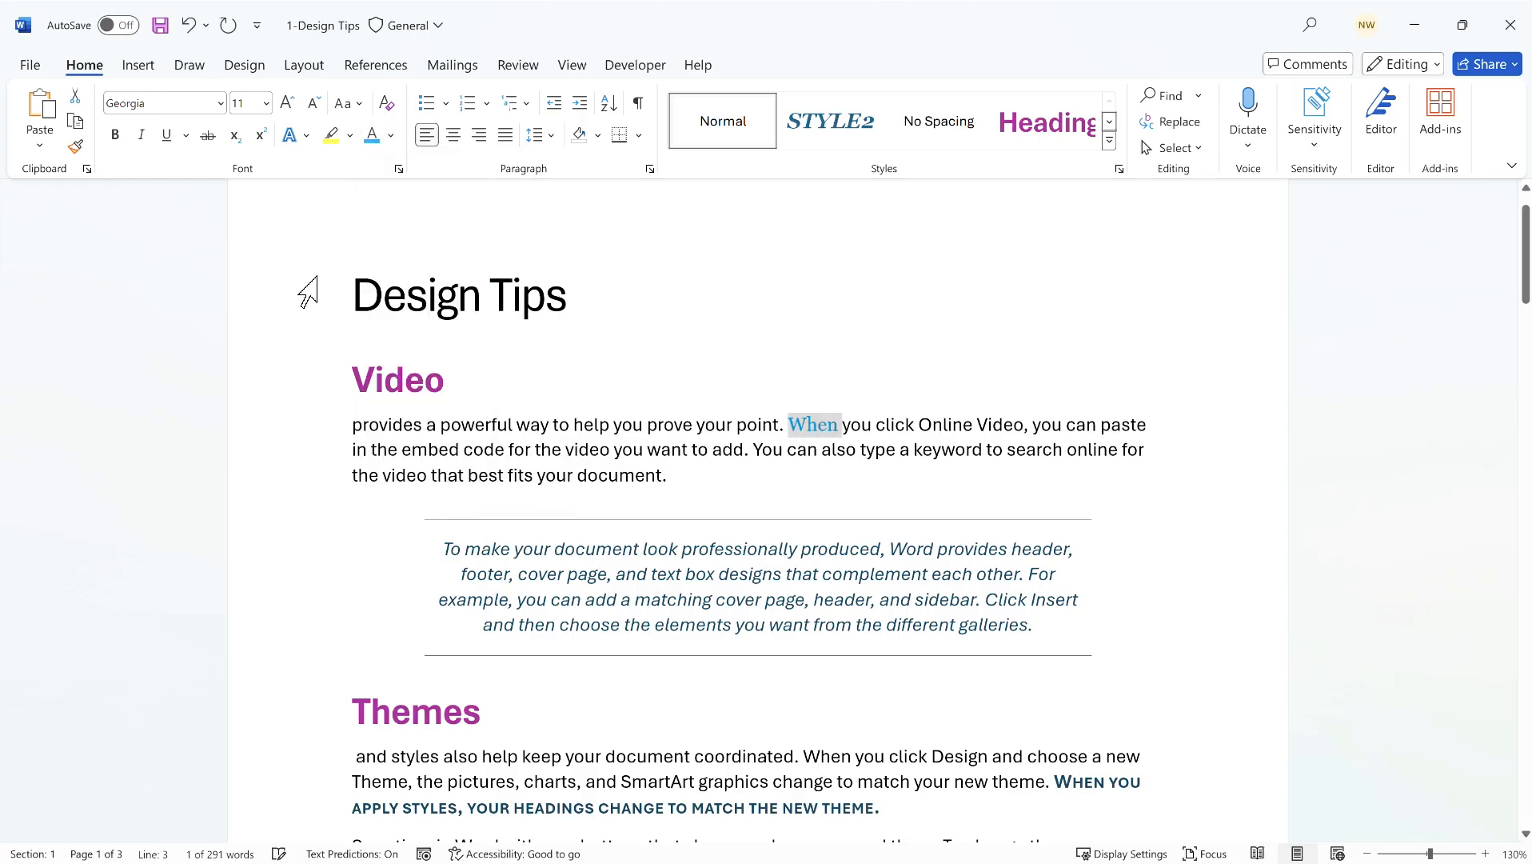
click(116, 135)
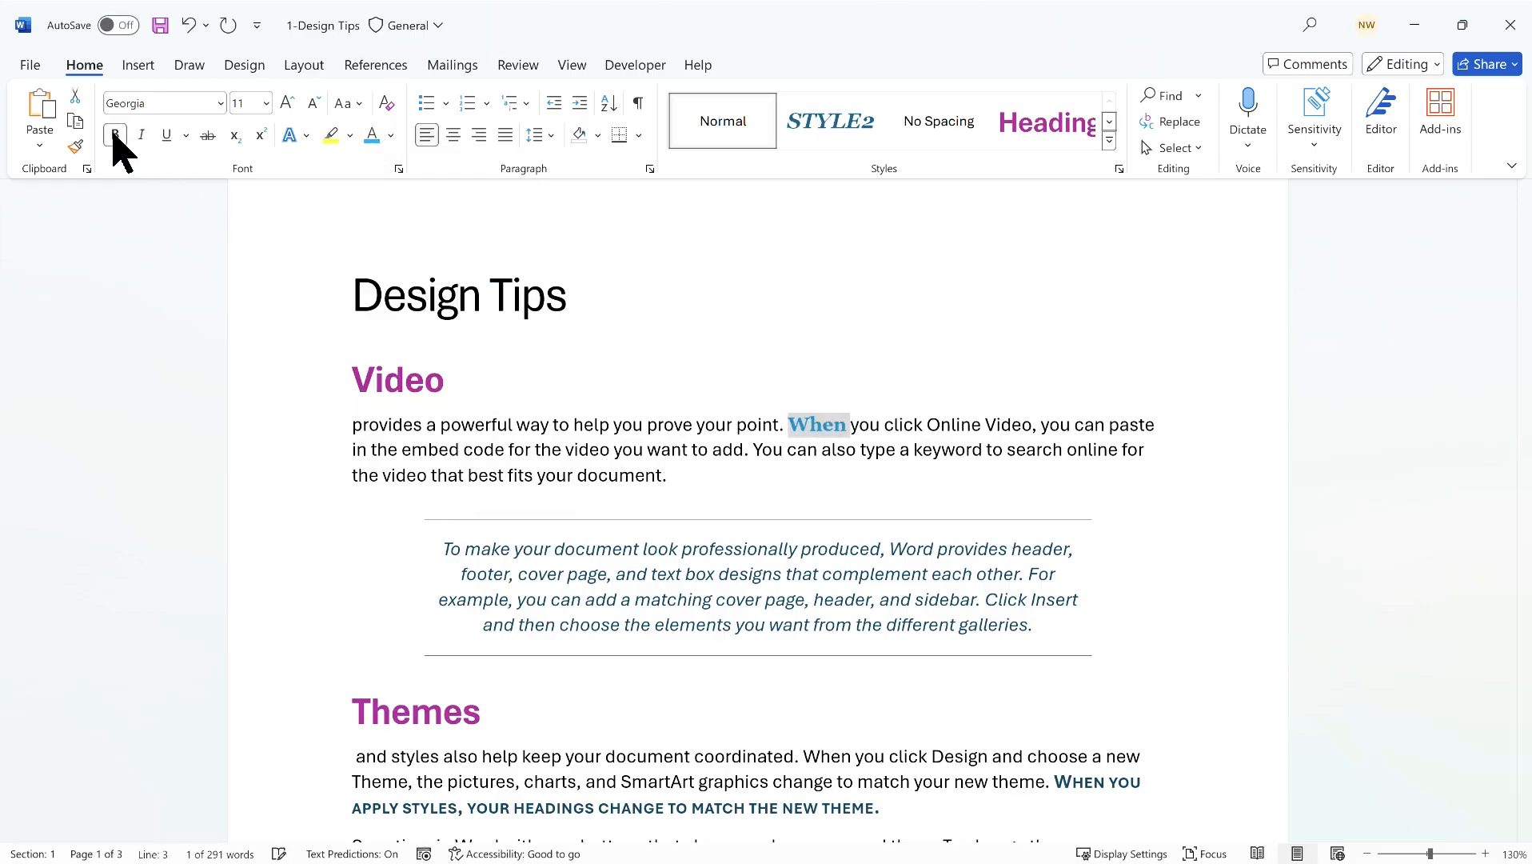
- Apply the Bottom Border option to the word "When" in the Video paragraph and deselect it
click(640, 136)
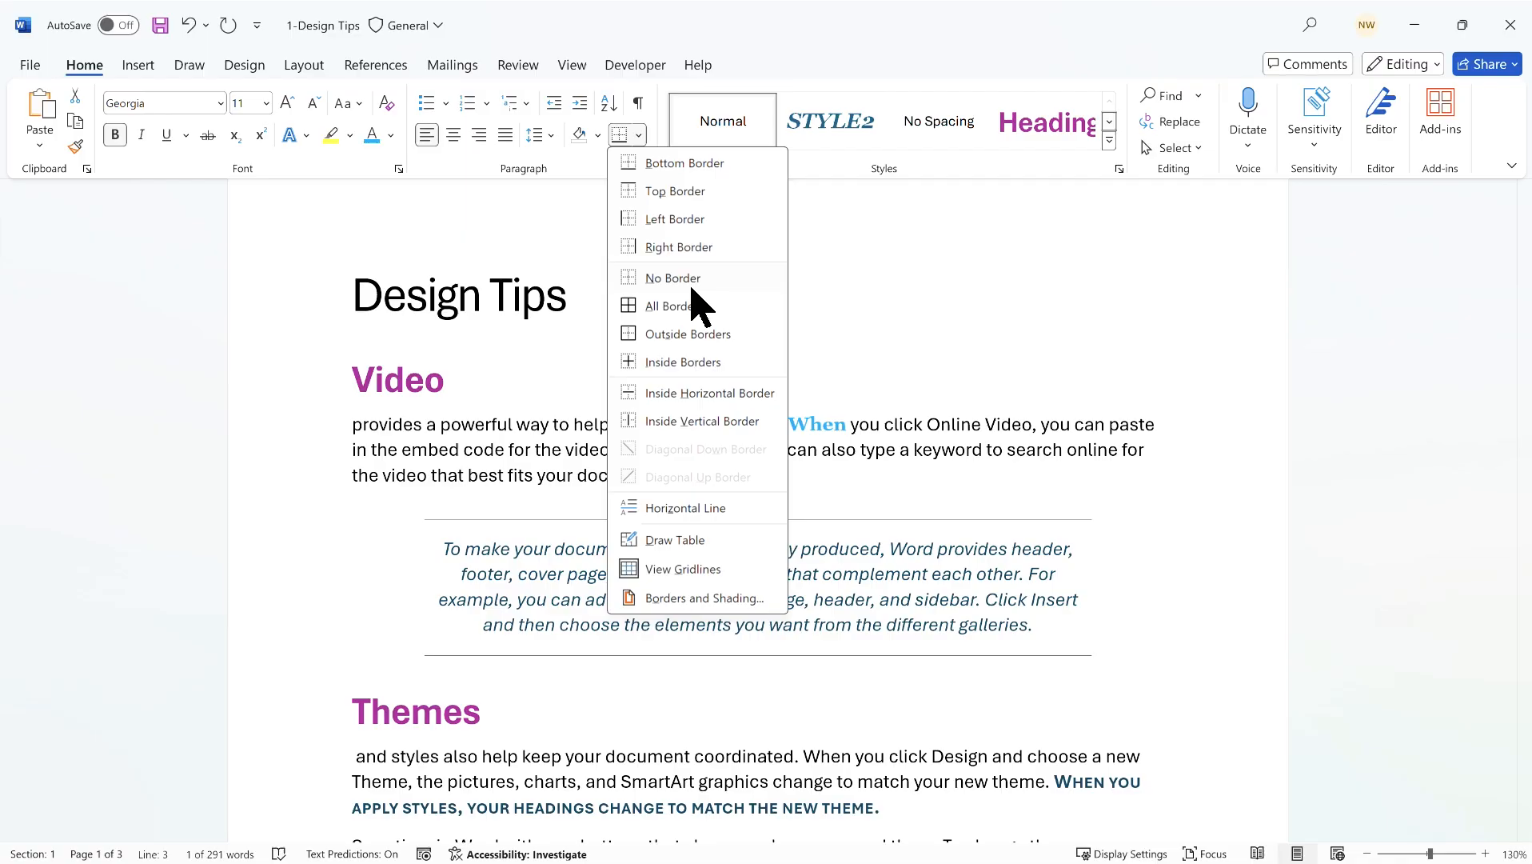
click(680, 164)
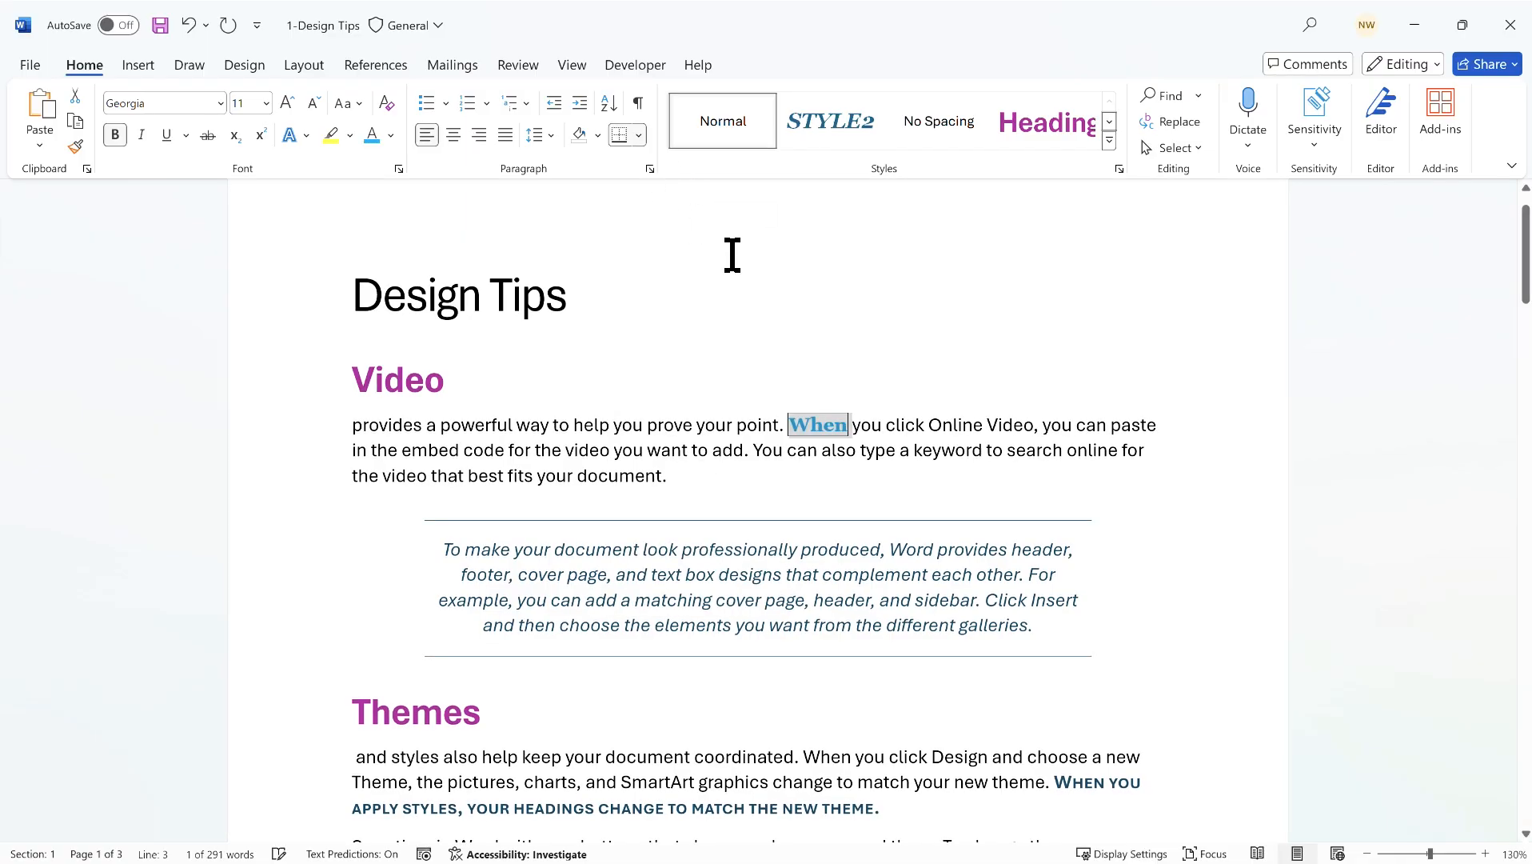
click(900, 429)
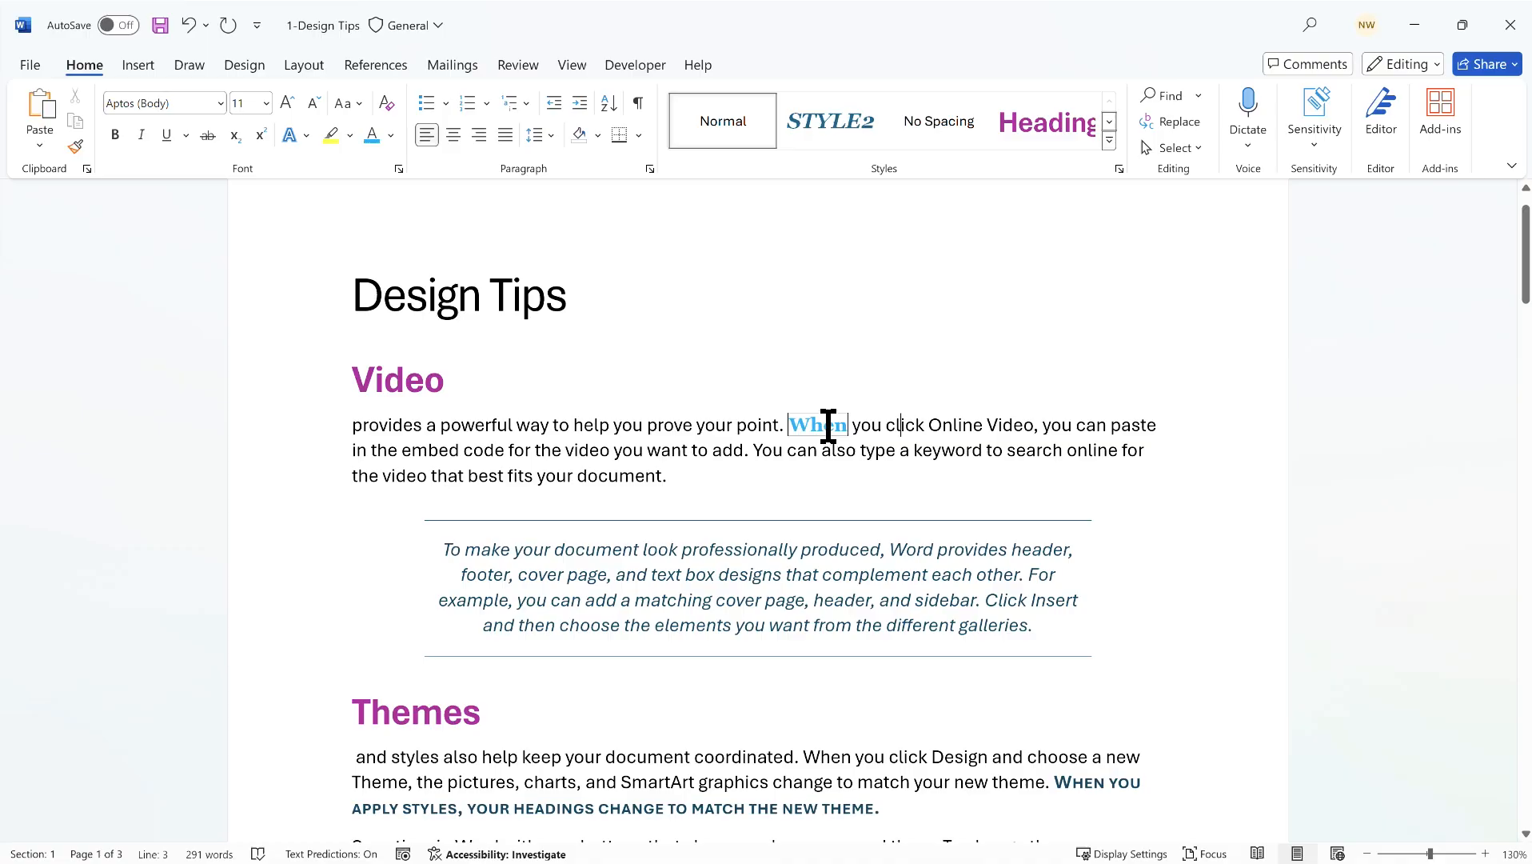
- Try to remove the border from the word "When" in the Video paragraph with the No Border option
click(833, 424)
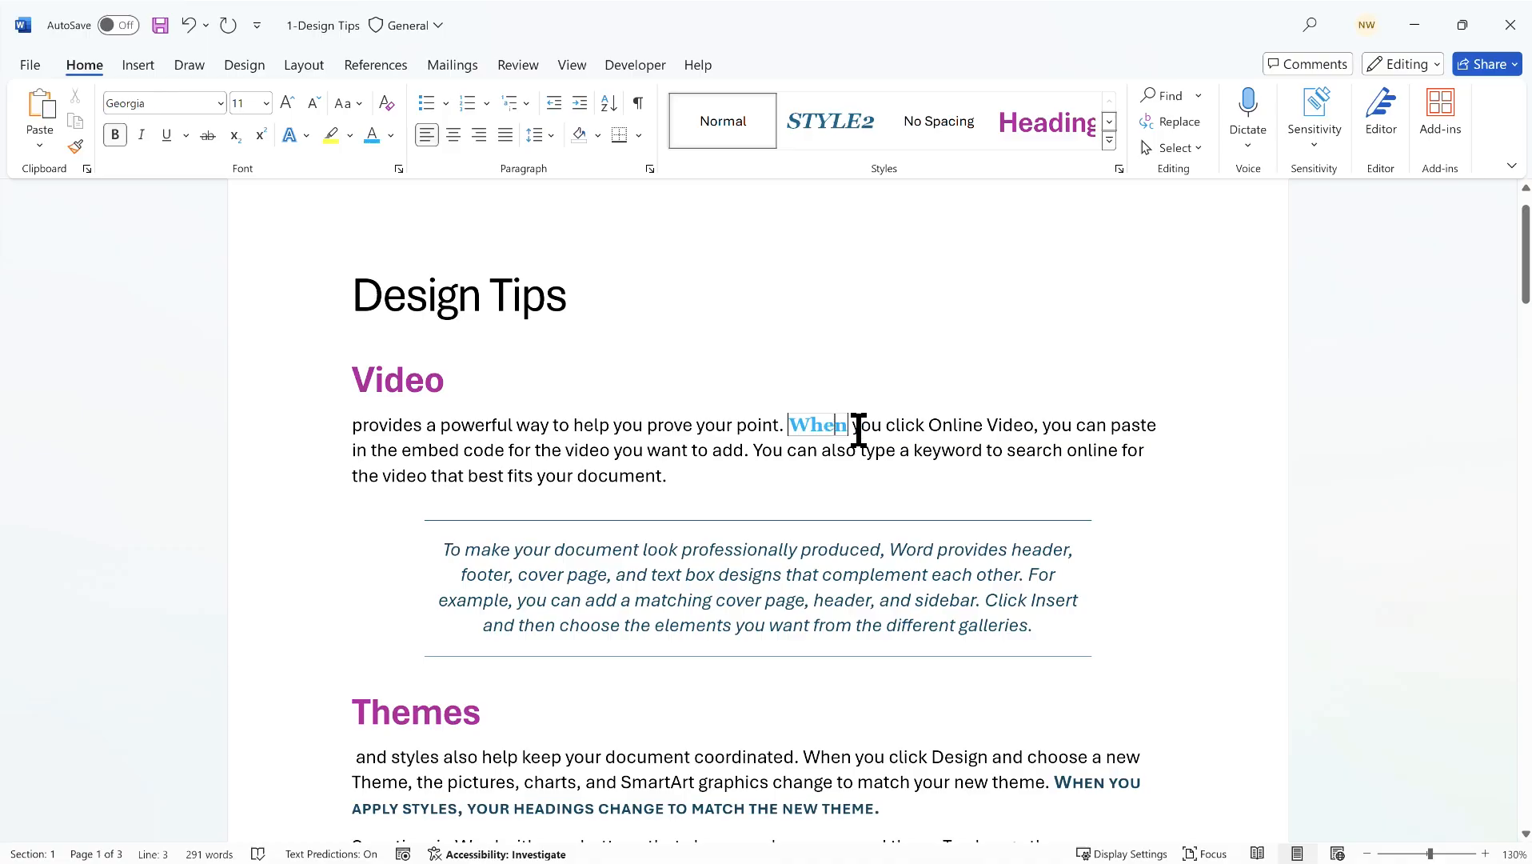
click(640, 136)
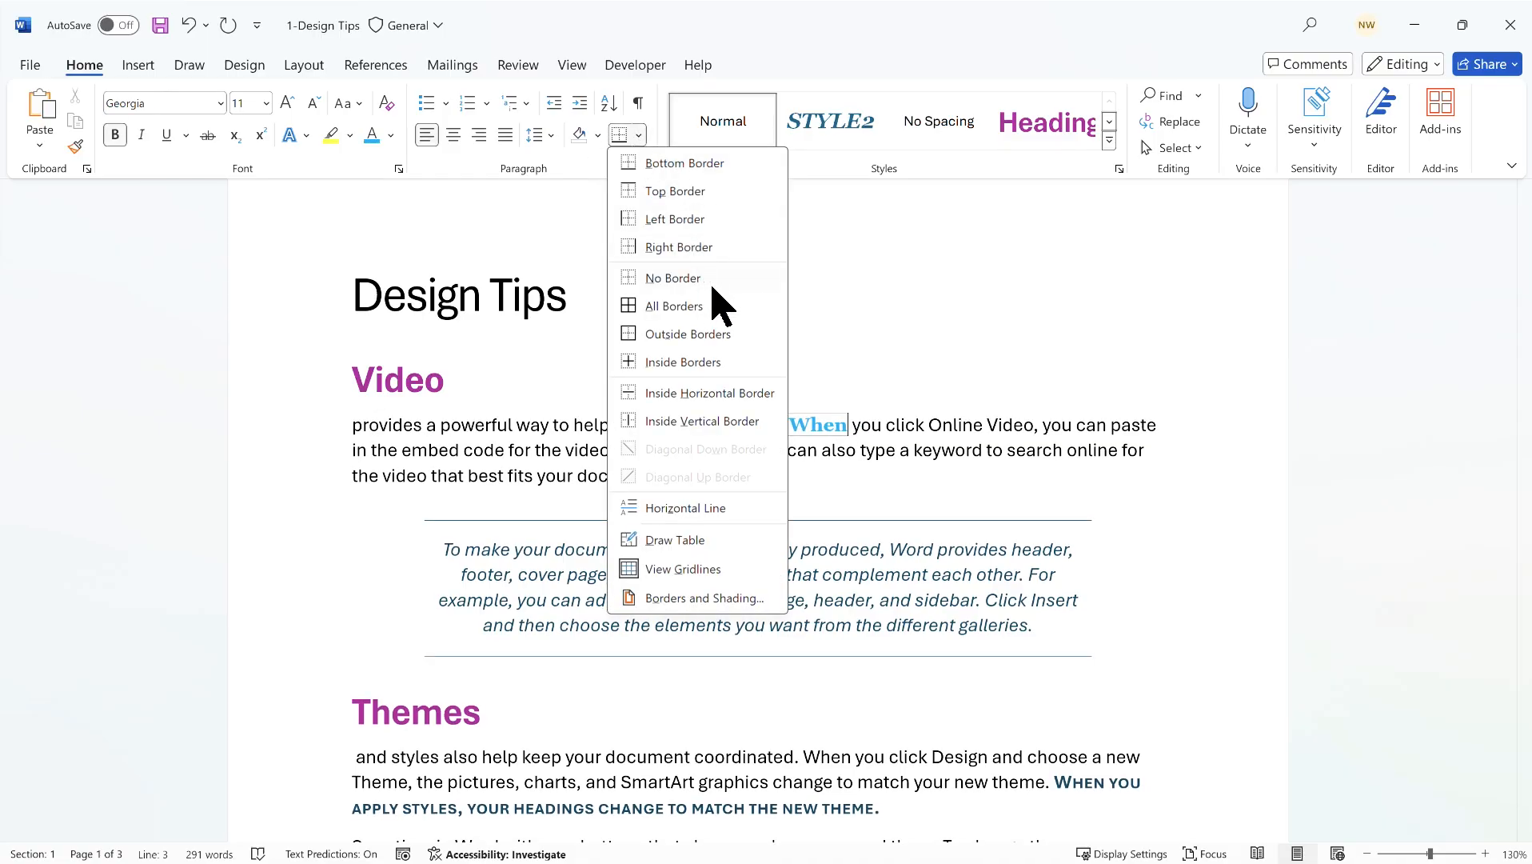
click(678, 278)
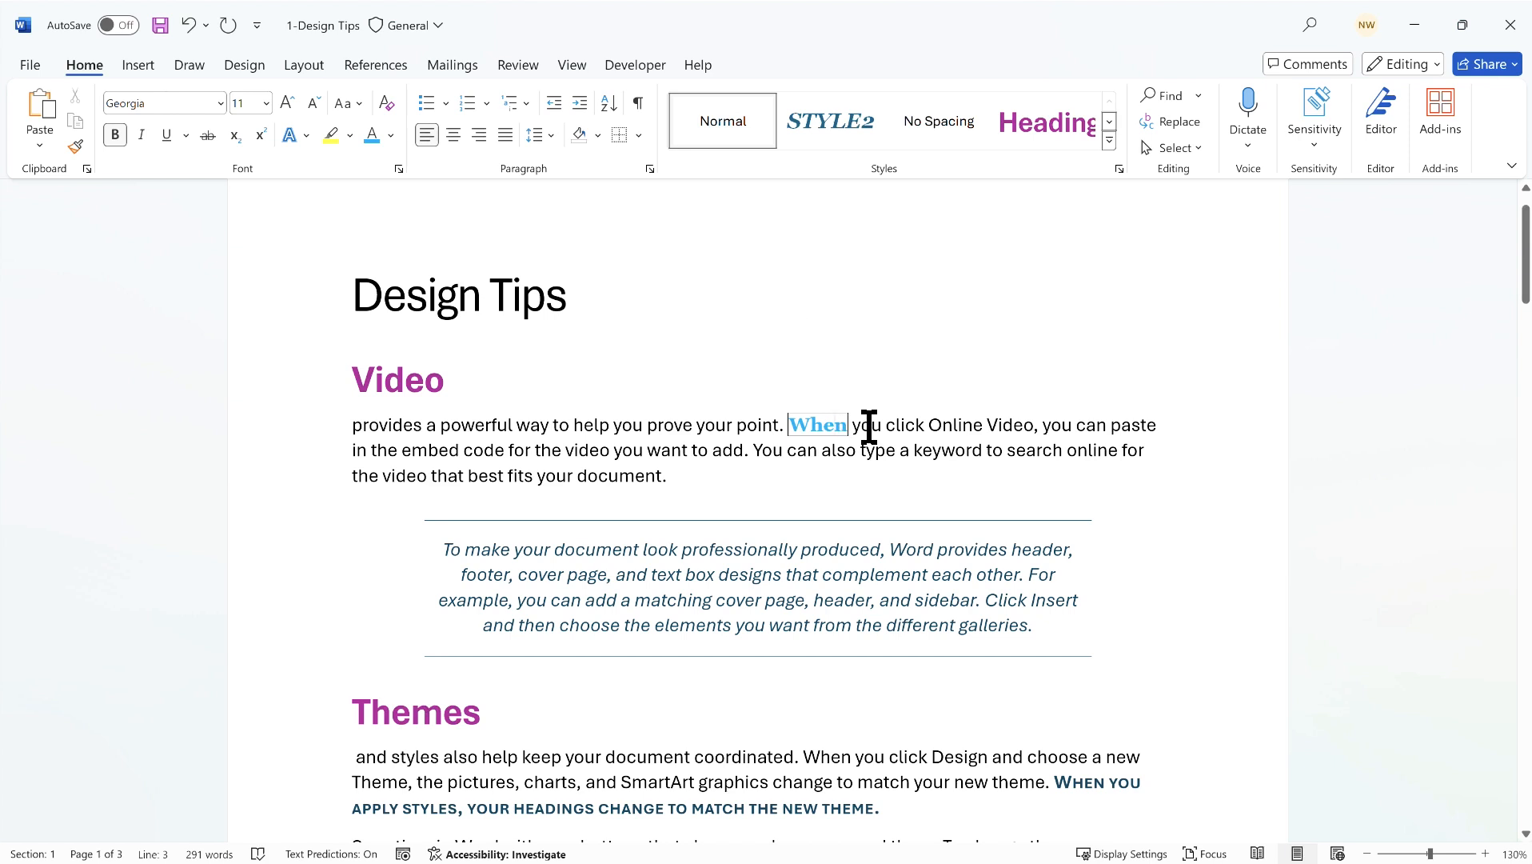
- Select the word "When" in the Video paragraph and apply Outside Borders to it
double_click(810, 425)
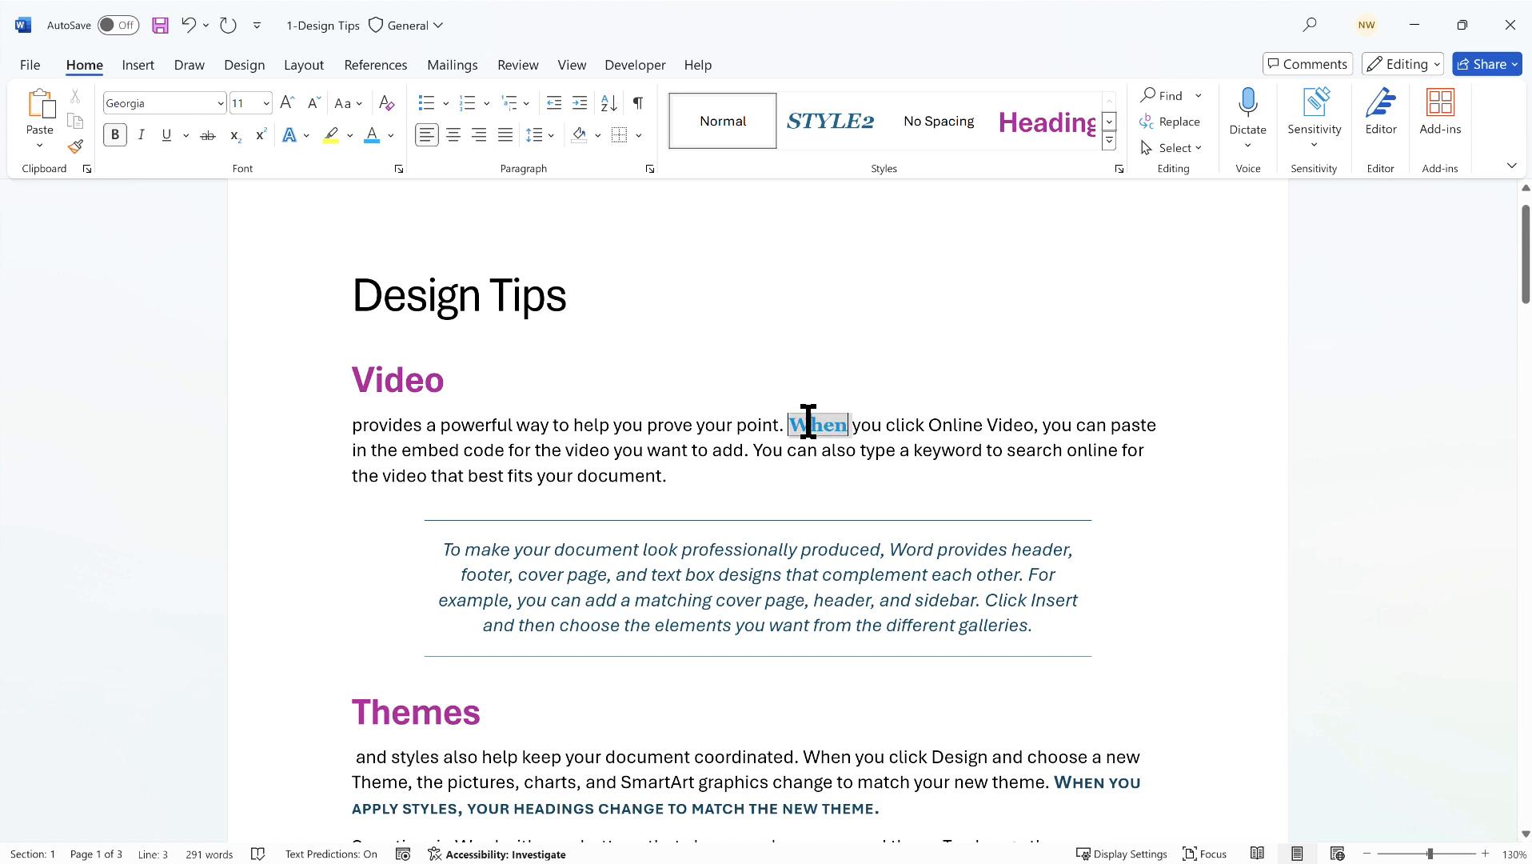
click(639, 135)
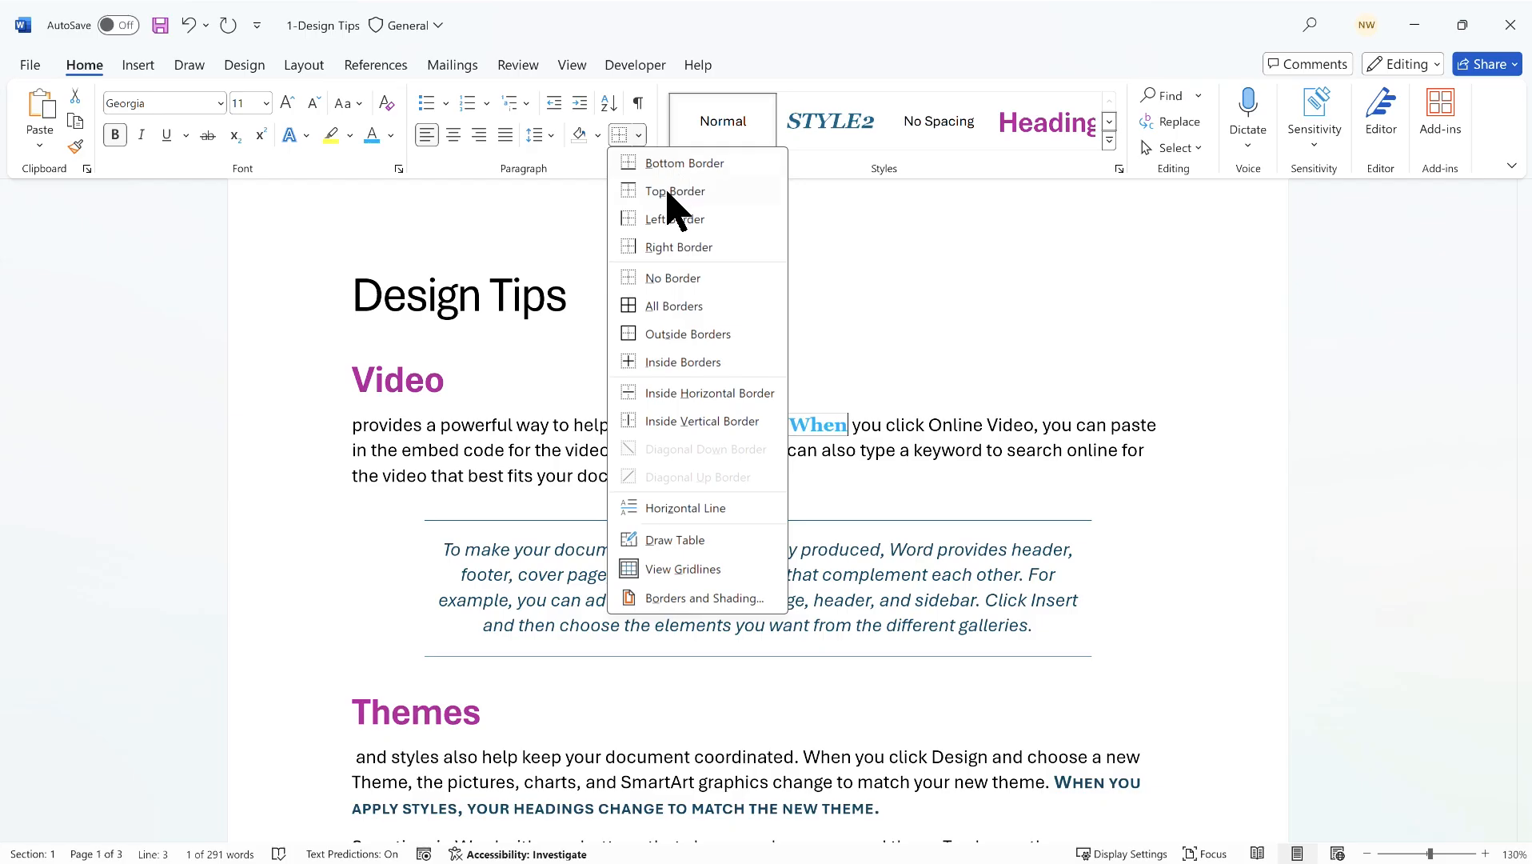
click(685, 337)
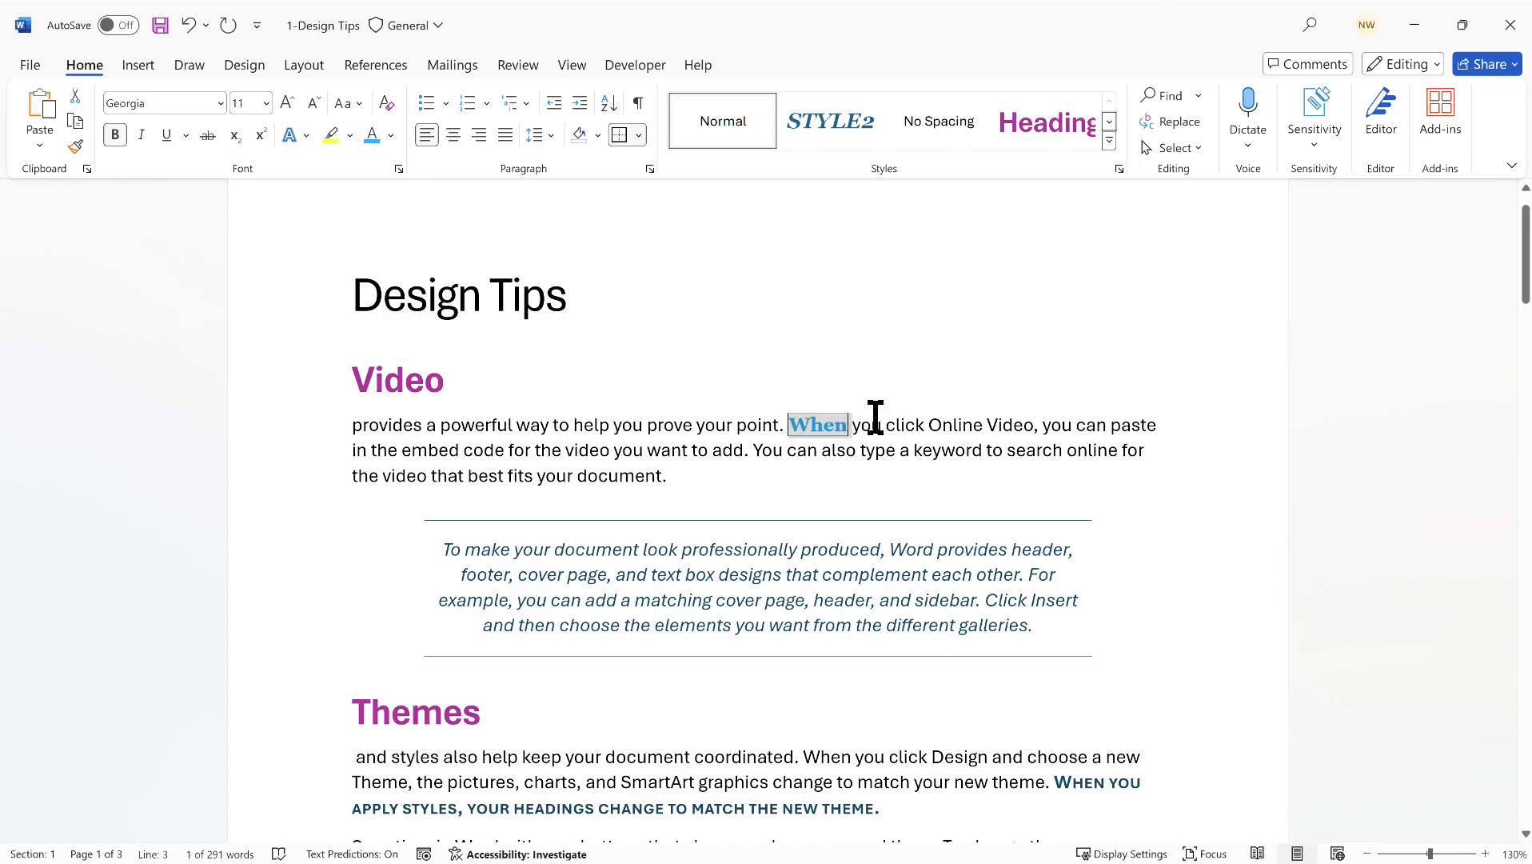
- Create a new style named Georgia from the formatting of "When", kept in the Styles gallery for this document only
click(1109, 141)
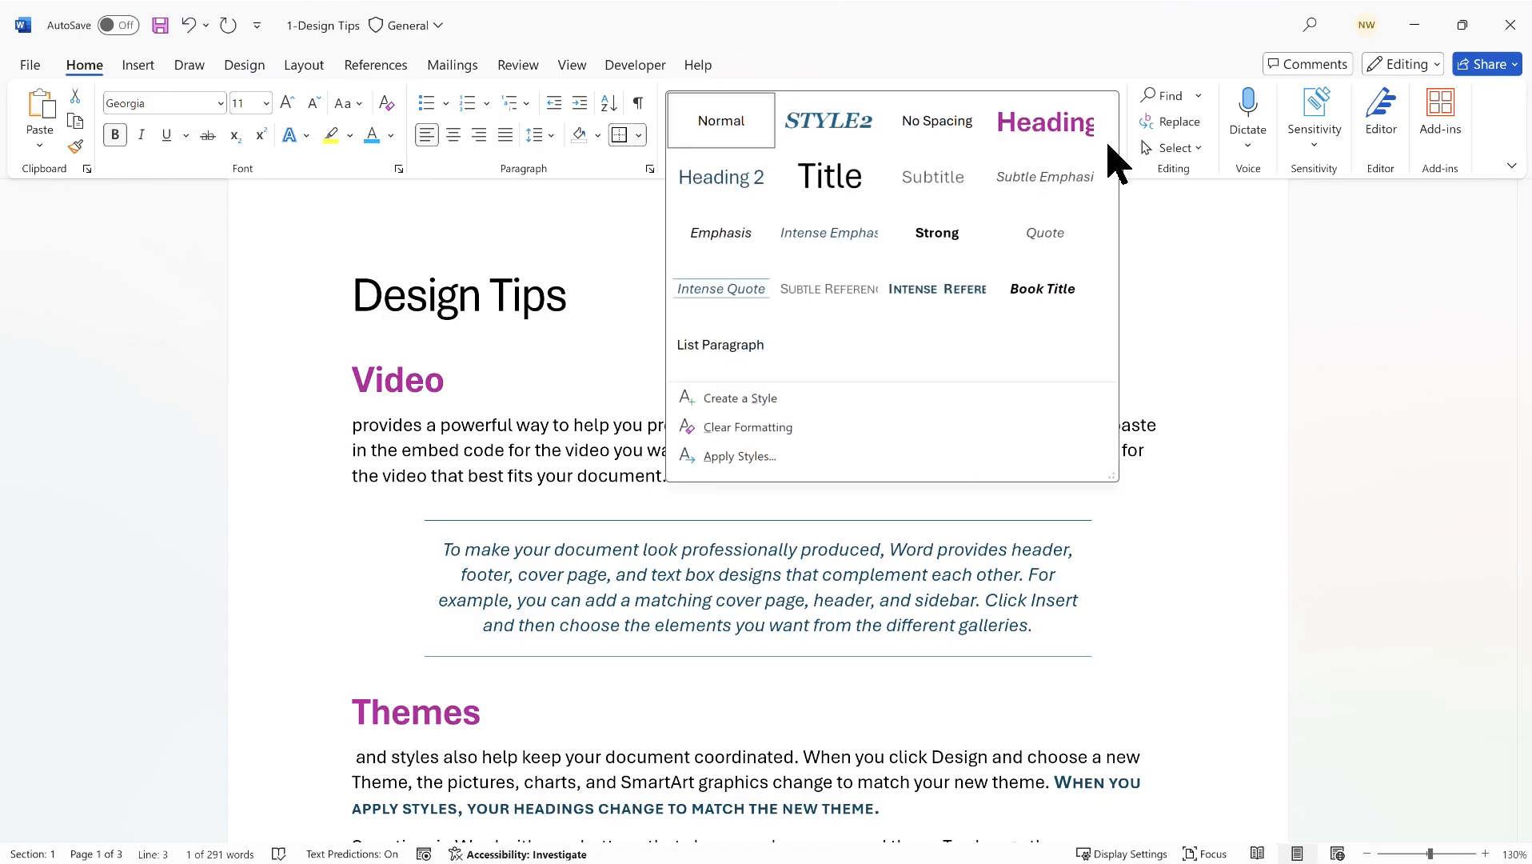
click(755, 399)
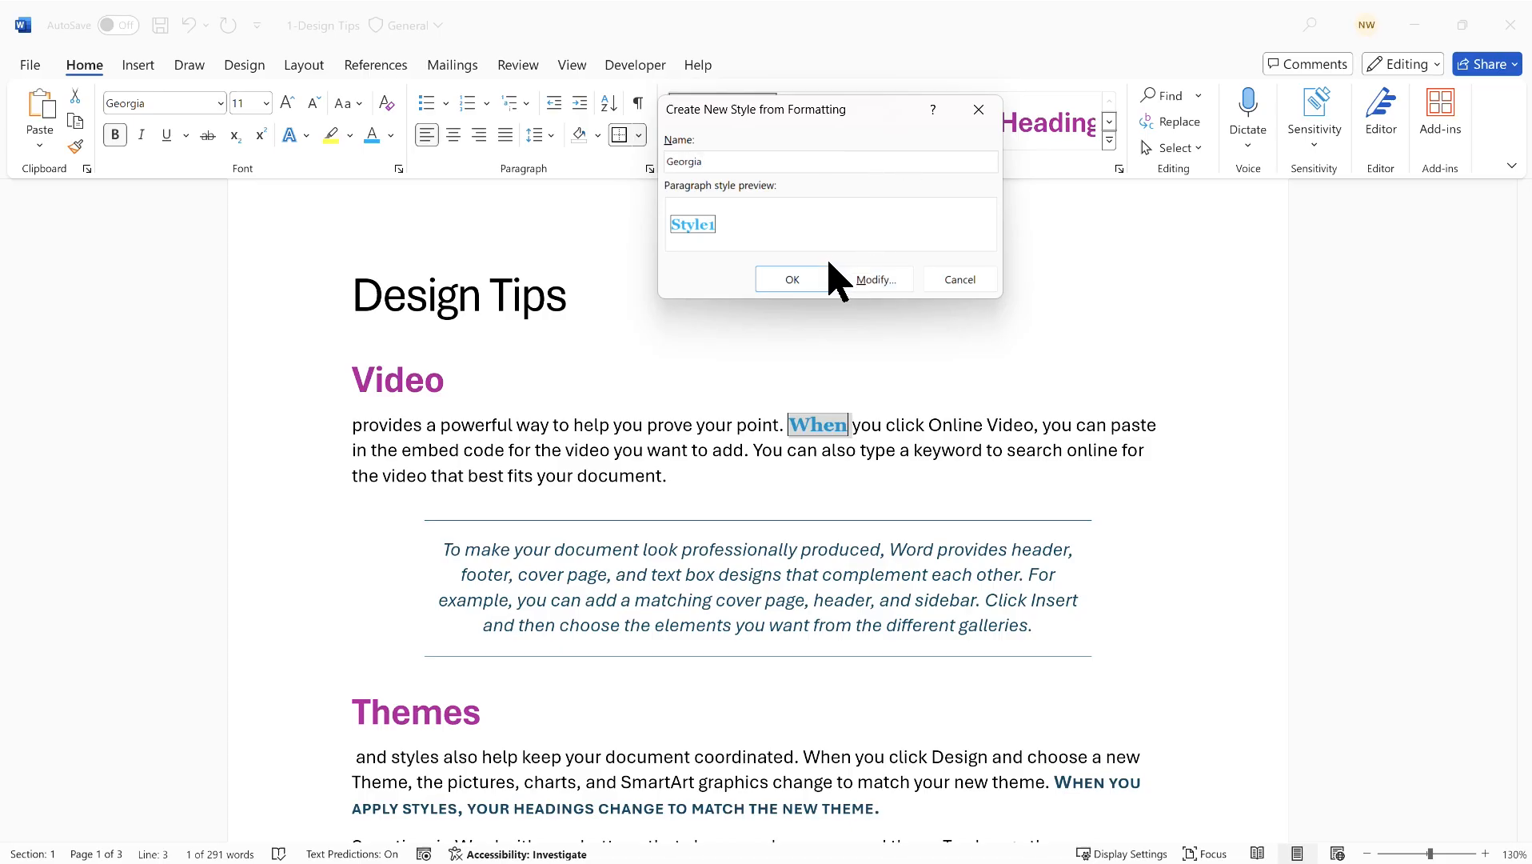
click(876, 279)
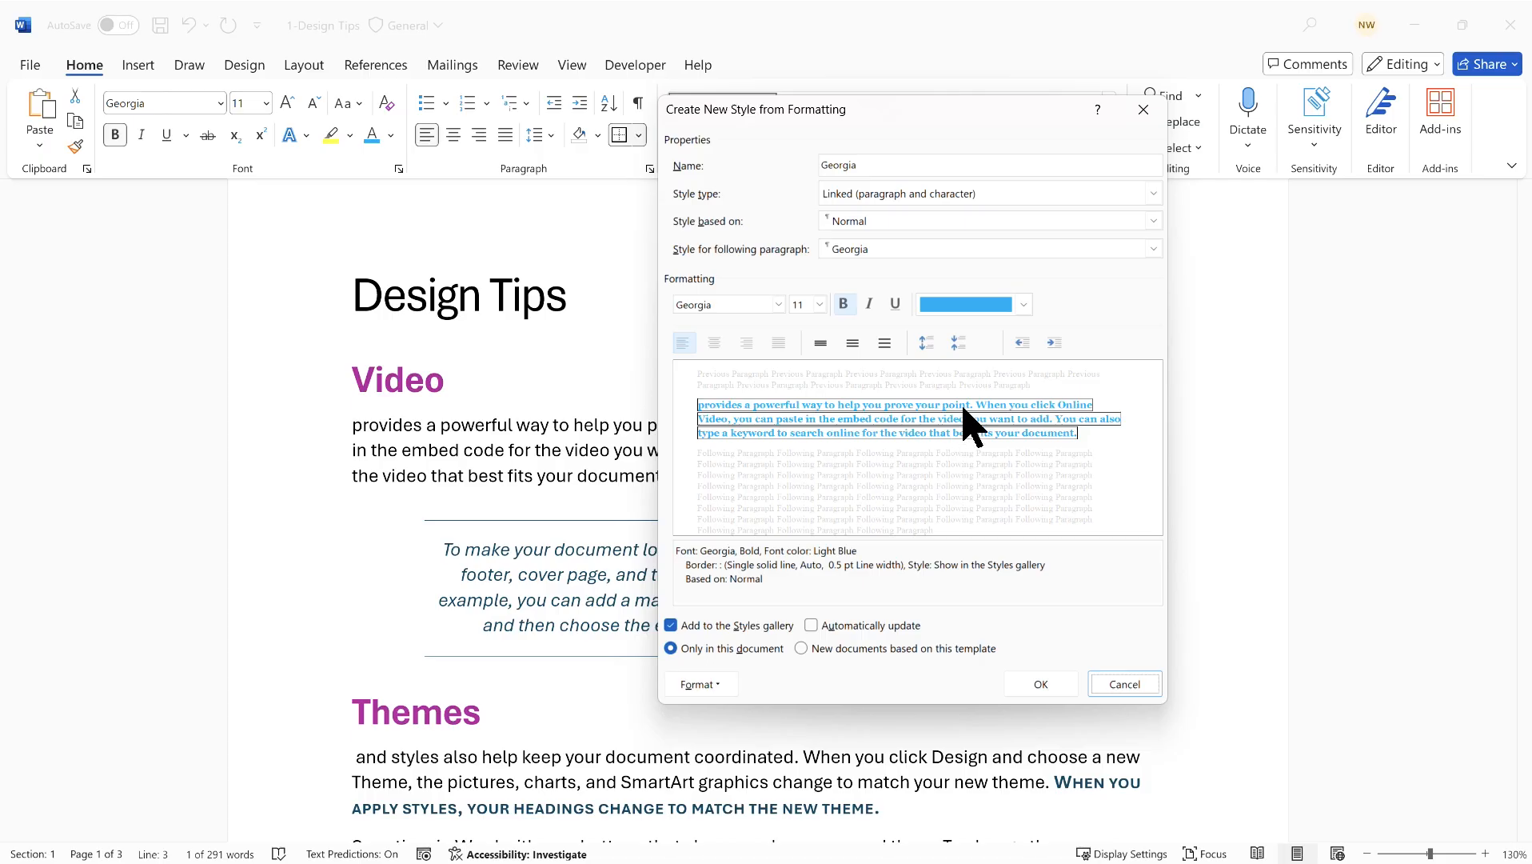
click(1041, 684)
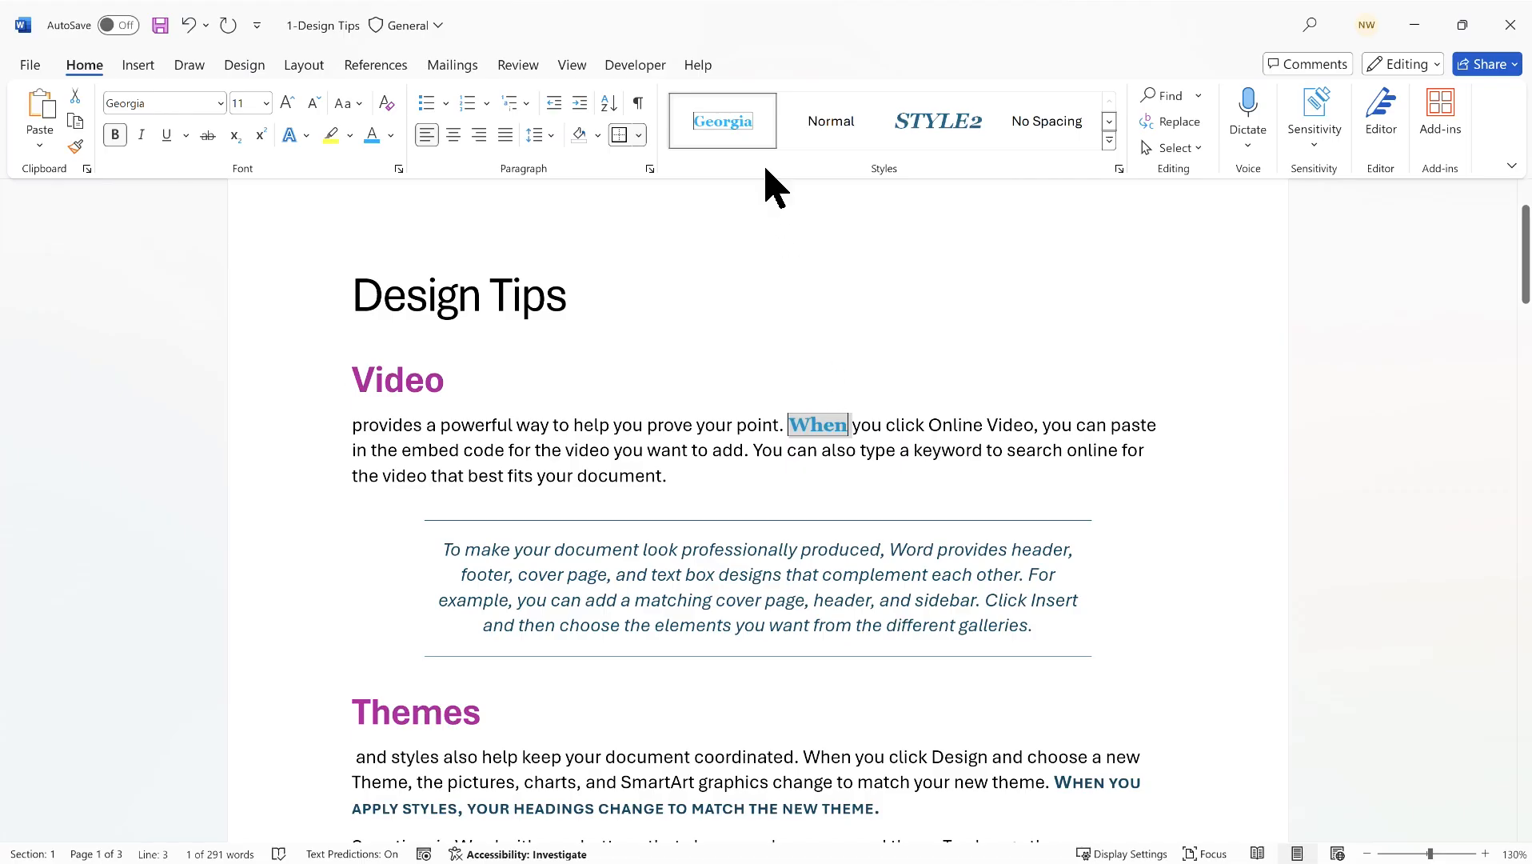
click(692, 450)
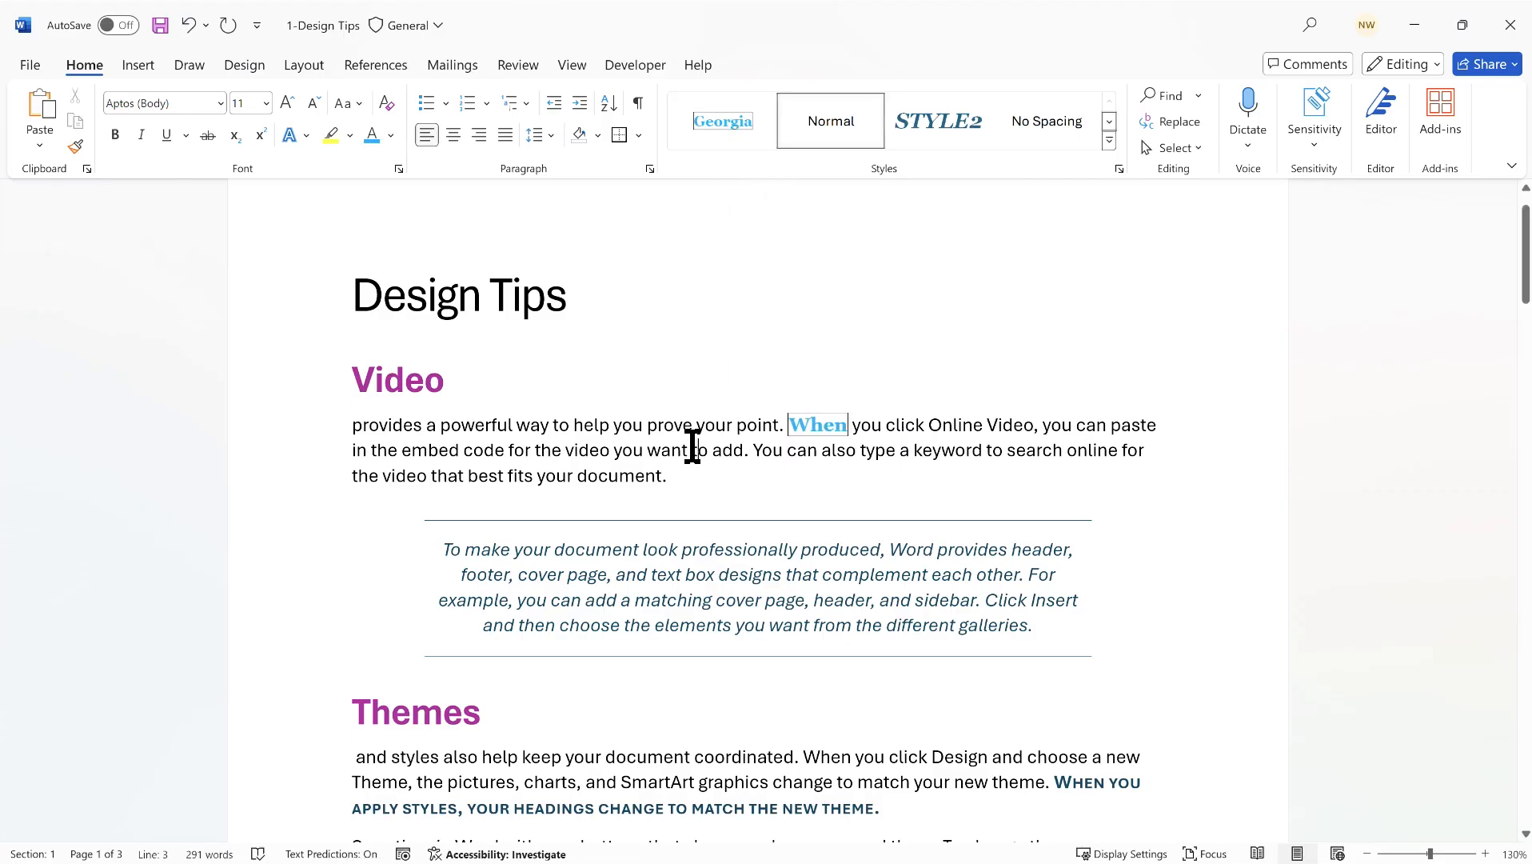
- Apply the Georgia style to the Themes sentence running from "When you click Design" to "match your new theme"
scroll(701, 439, down, 1)
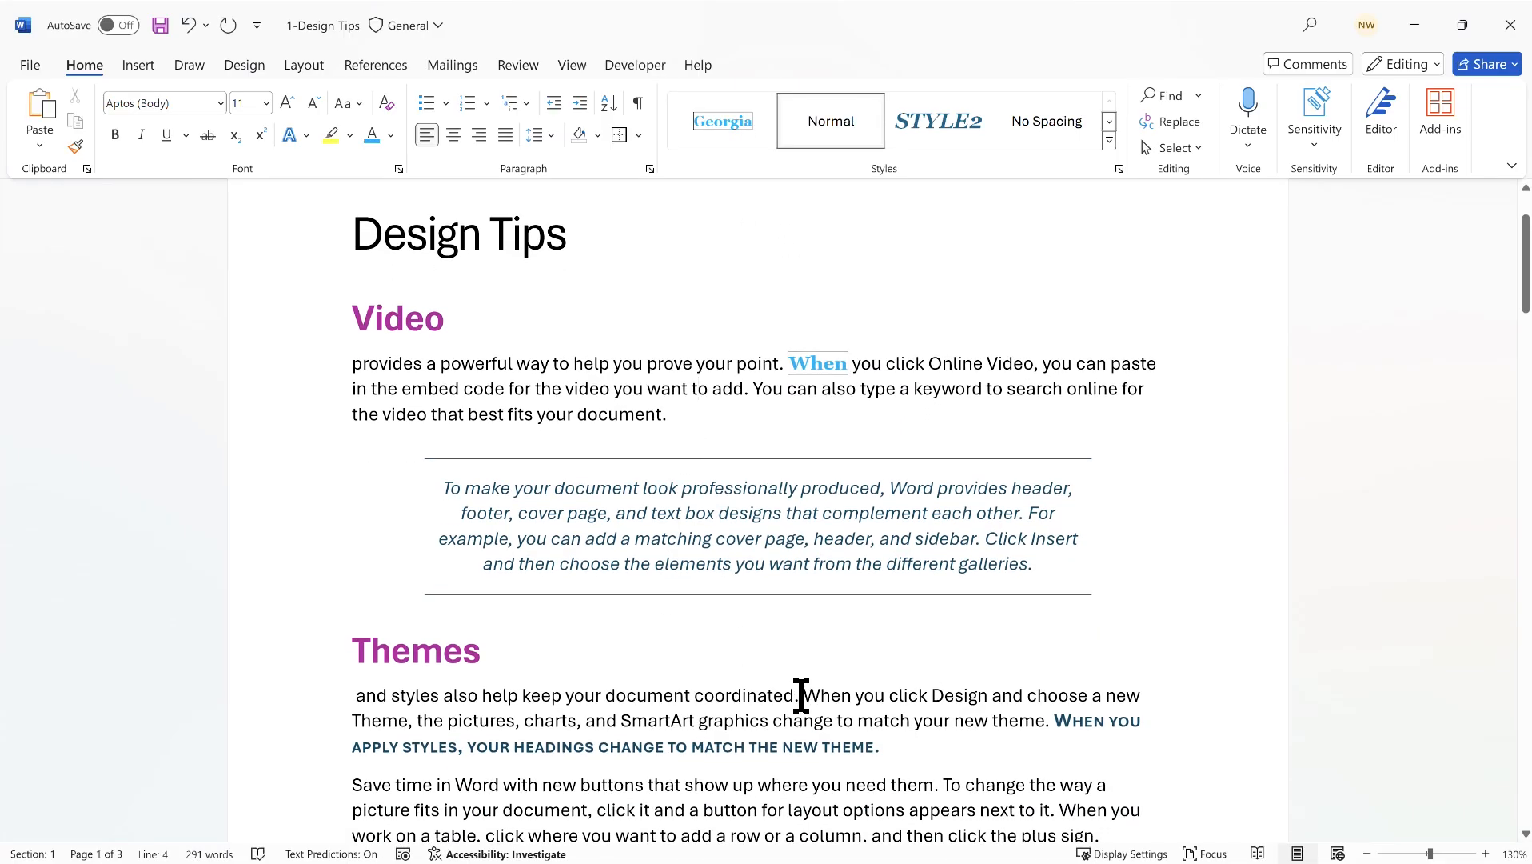
drag(803, 695, 1031, 722)
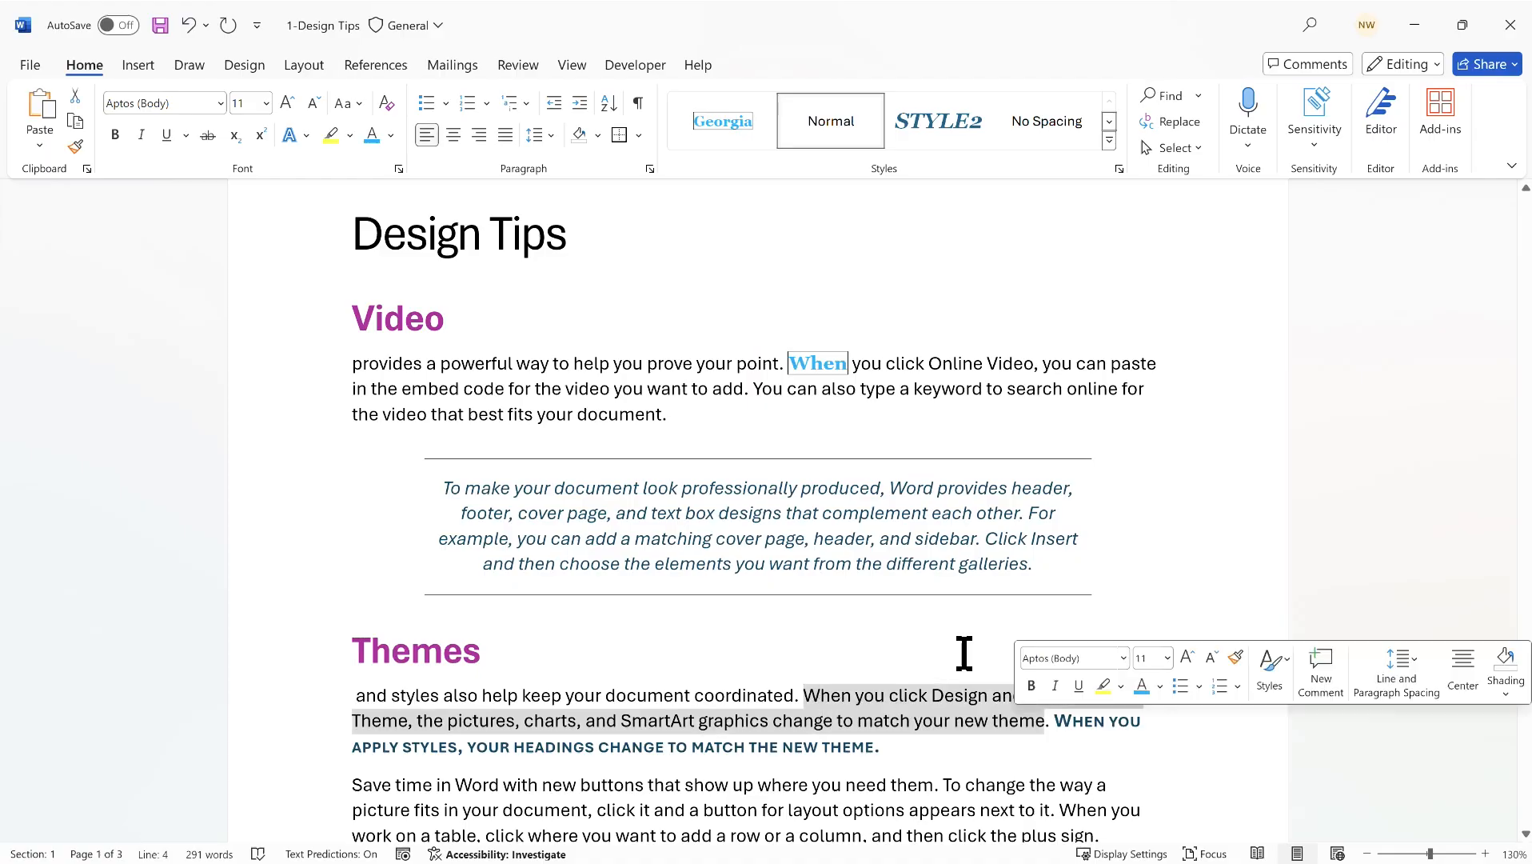
click(722, 122)
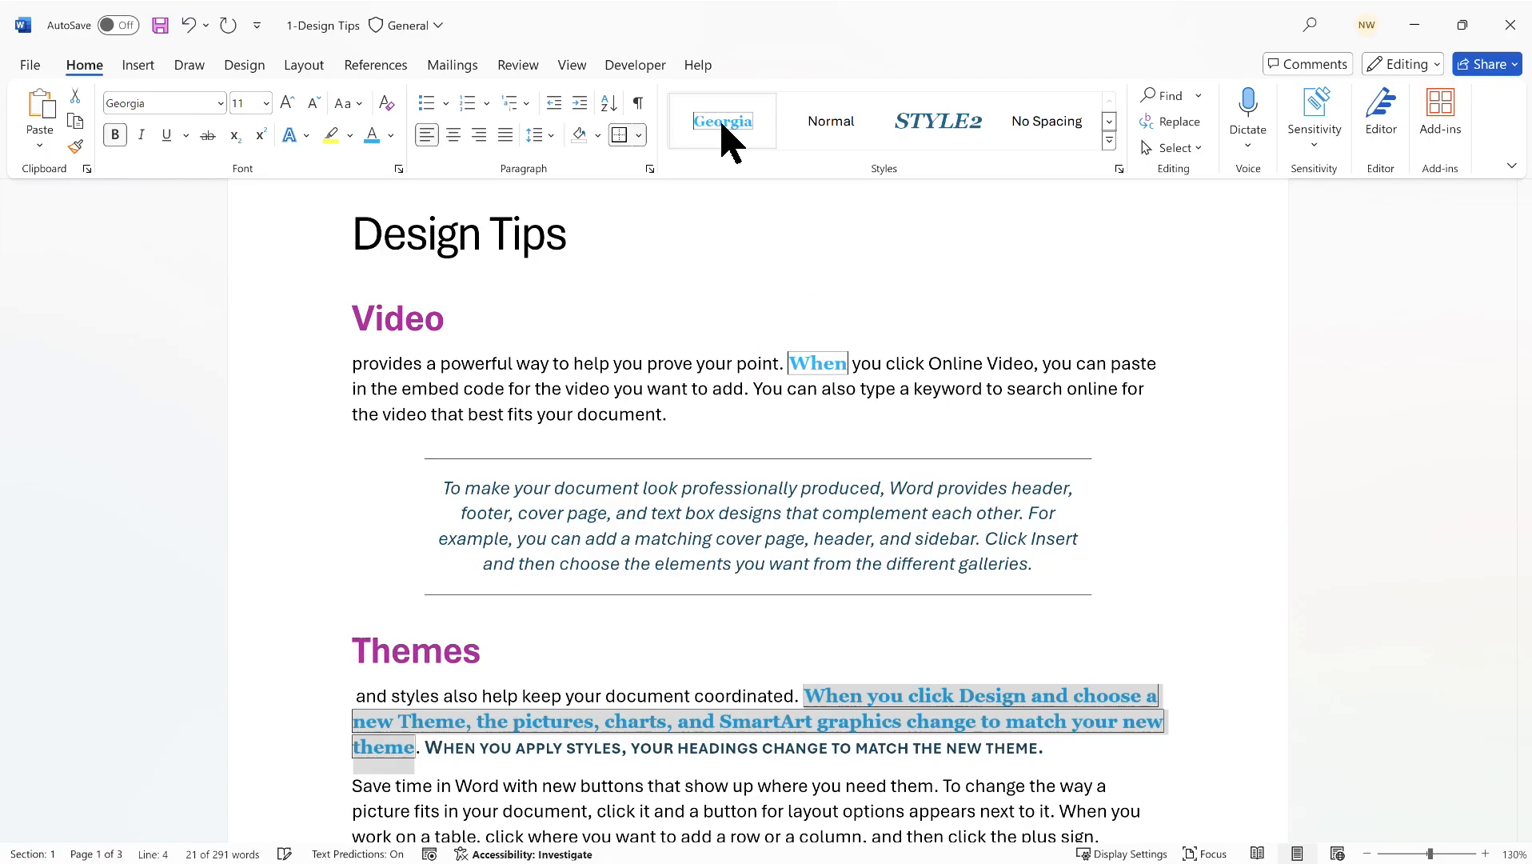
click(853, 747)
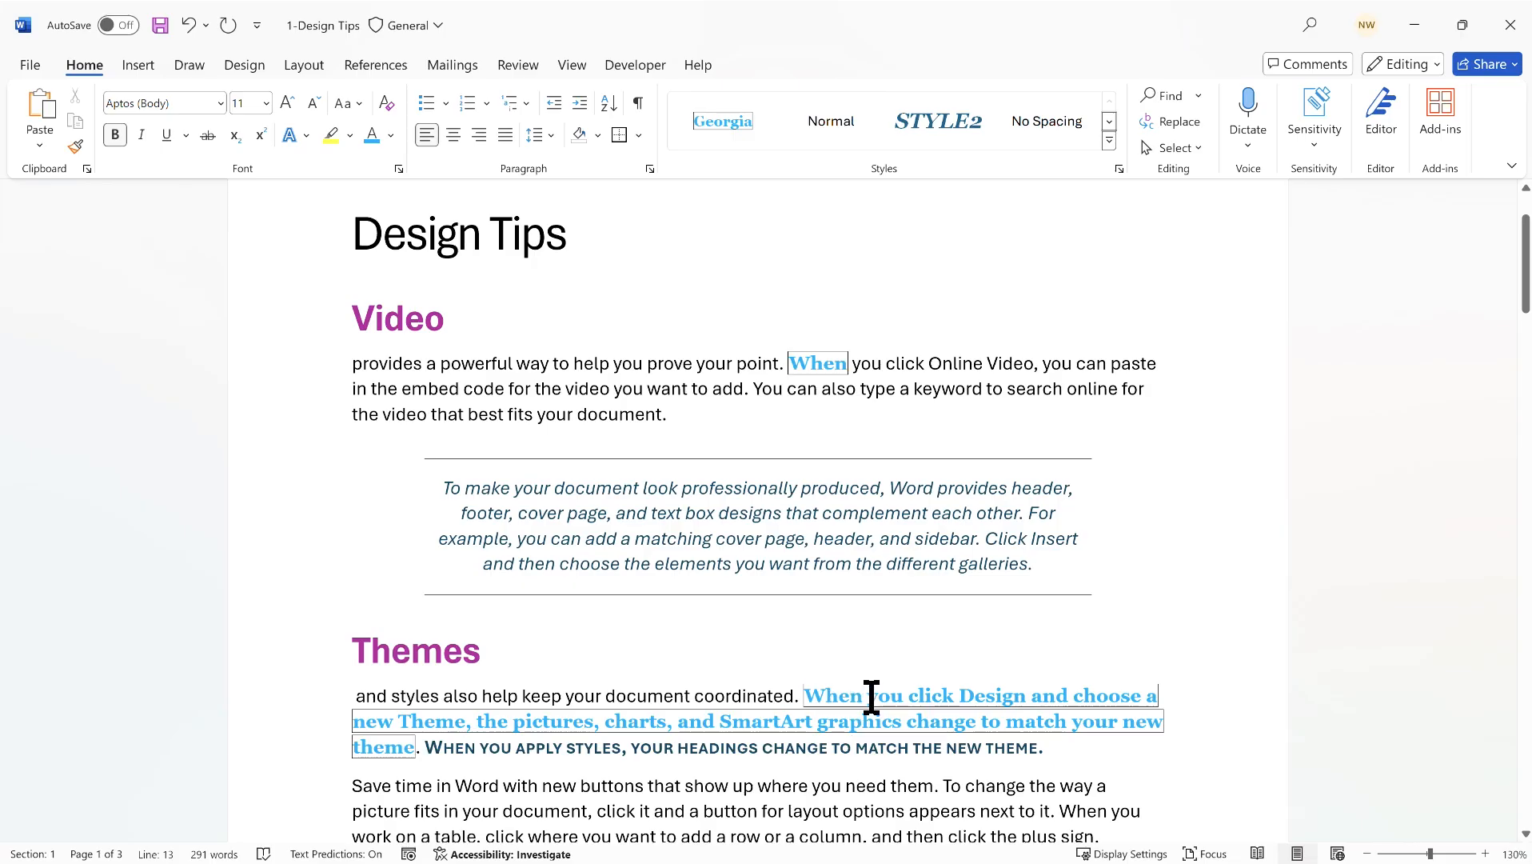
- Format the word "want" in the Video paragraph with a 12 pt font size and the standard Dark Red font color
scroll(943, 573, down, 3)
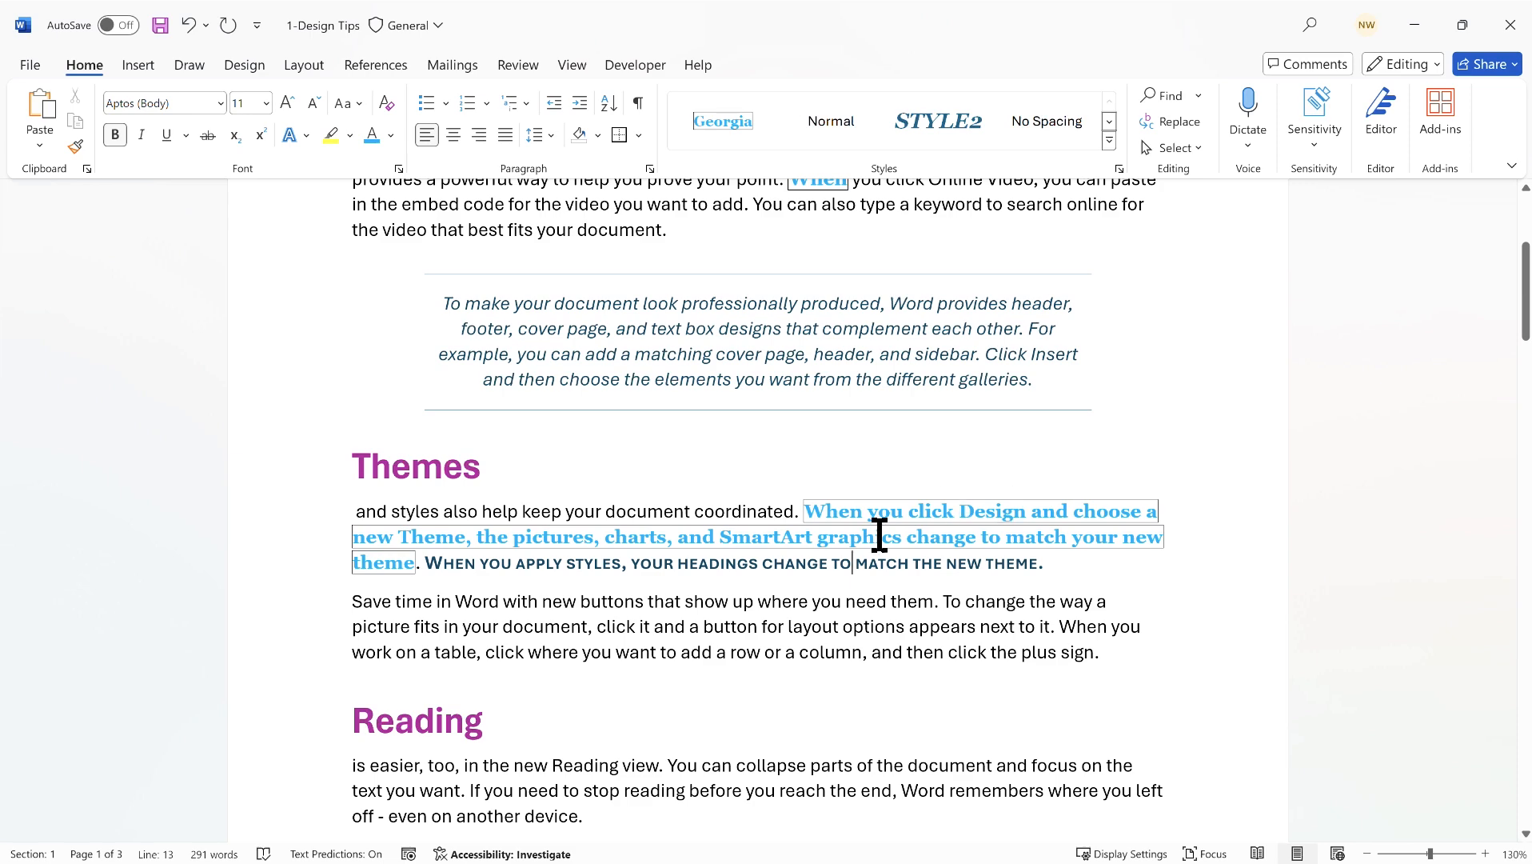
scroll(857, 535, up, 3)
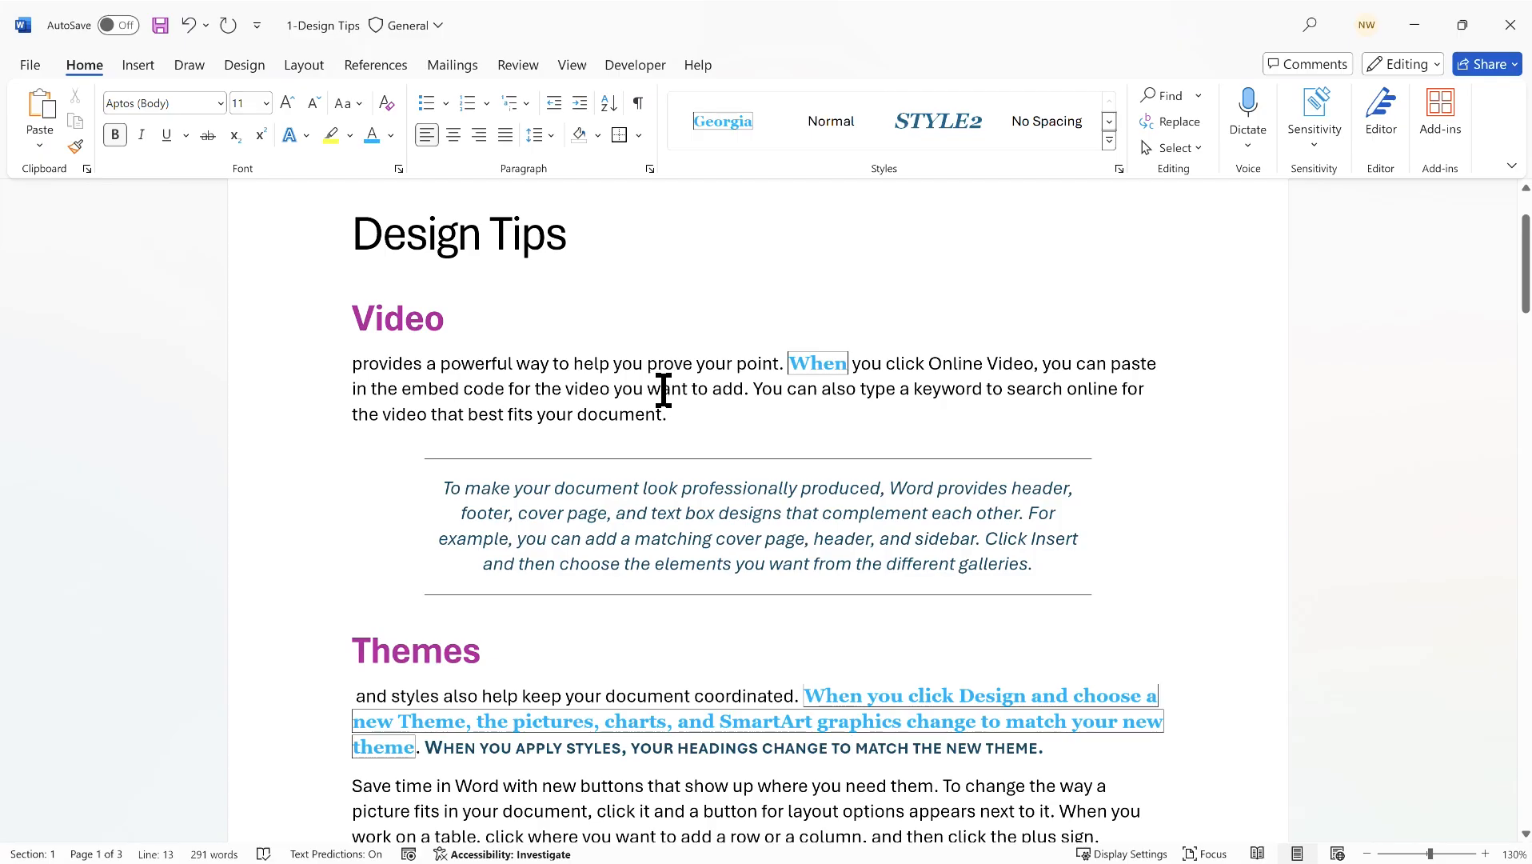
double_click(664, 390)
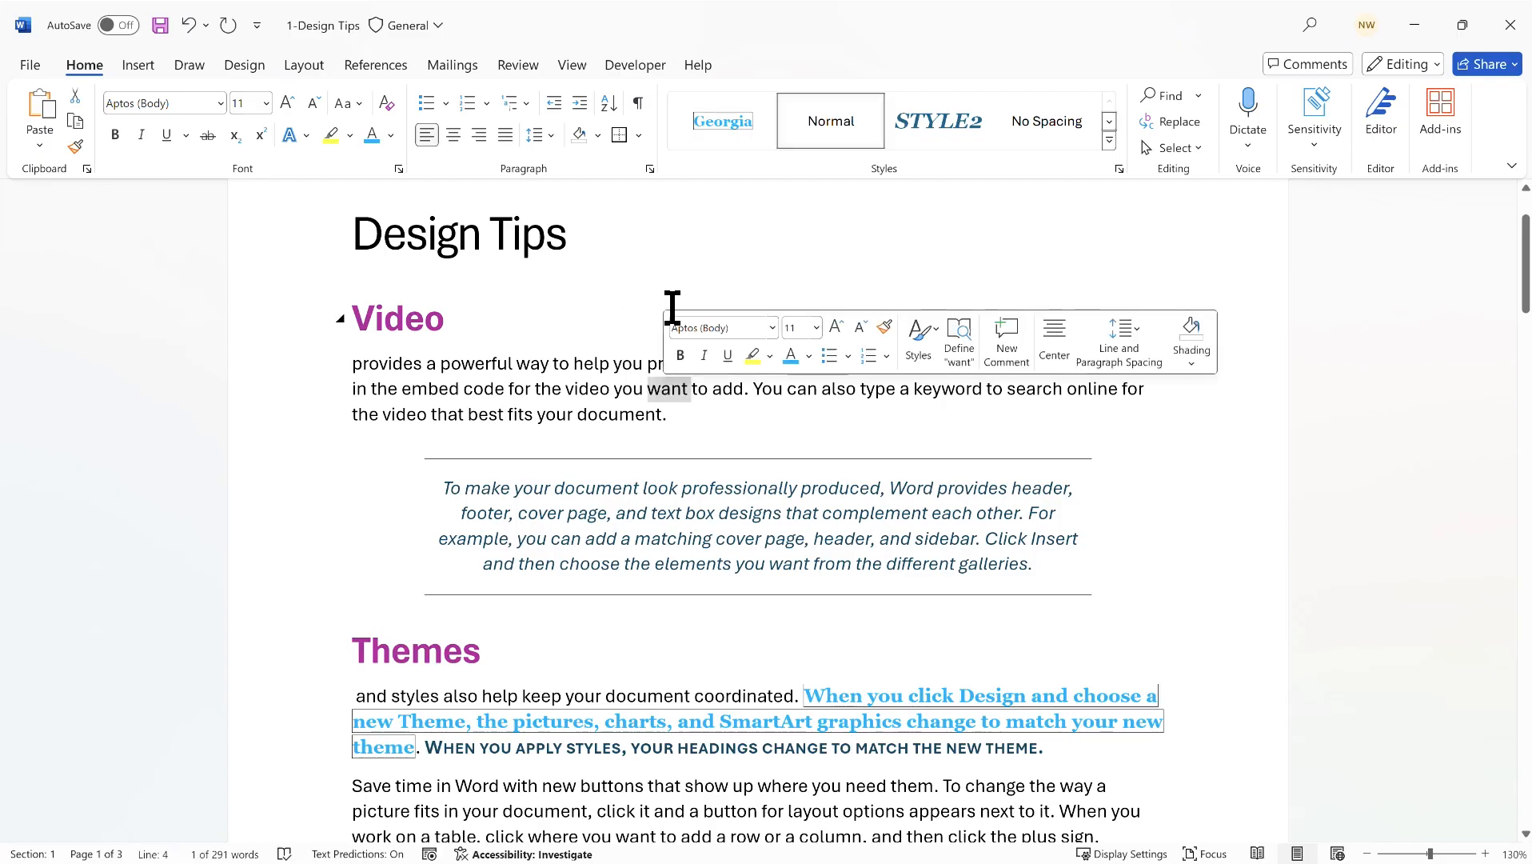
click(836, 327)
click(808, 356)
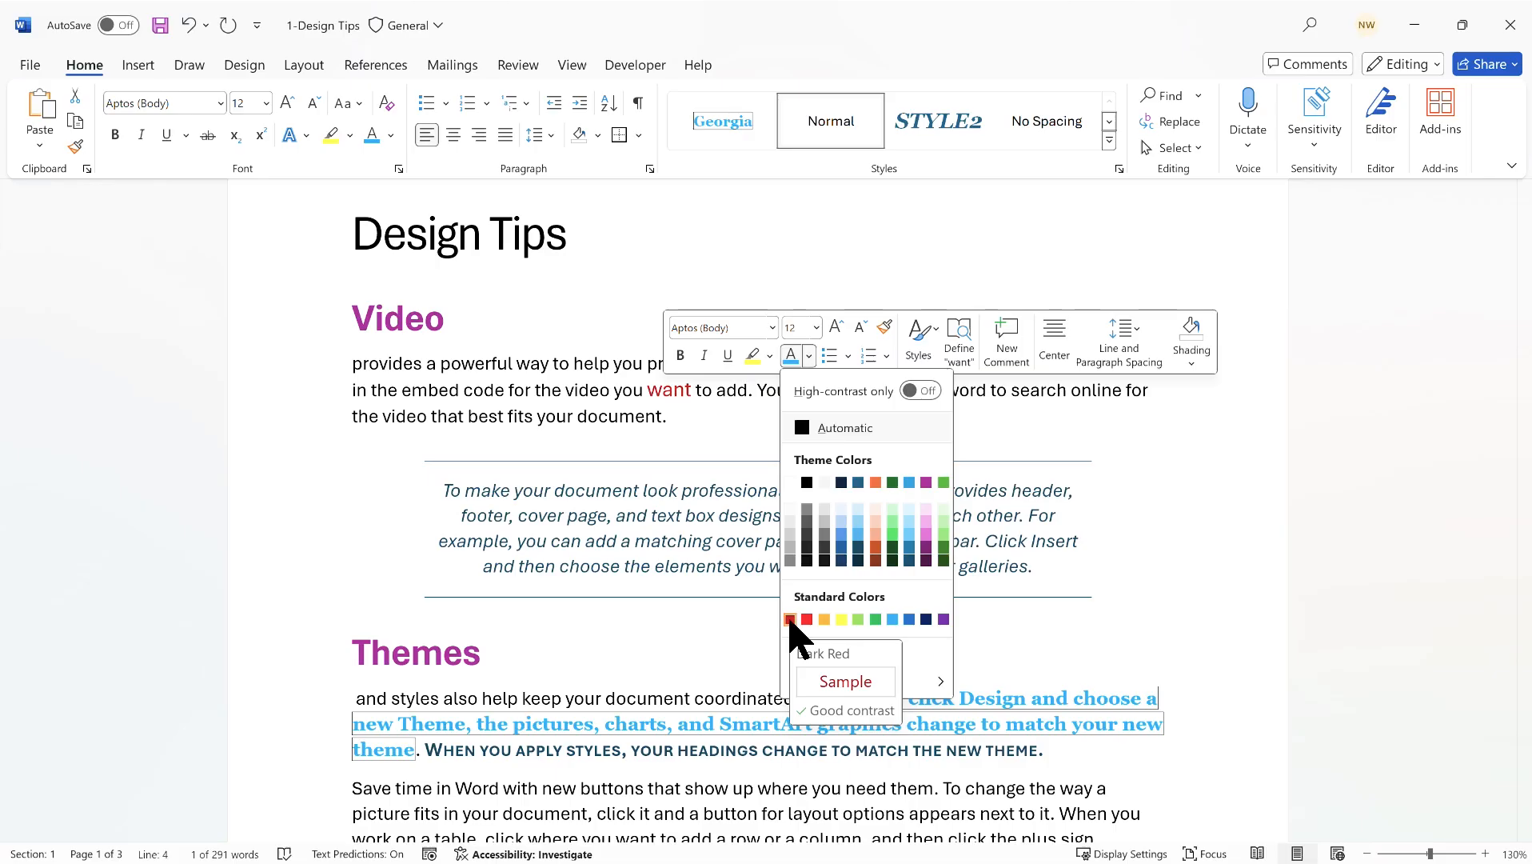
click(789, 619)
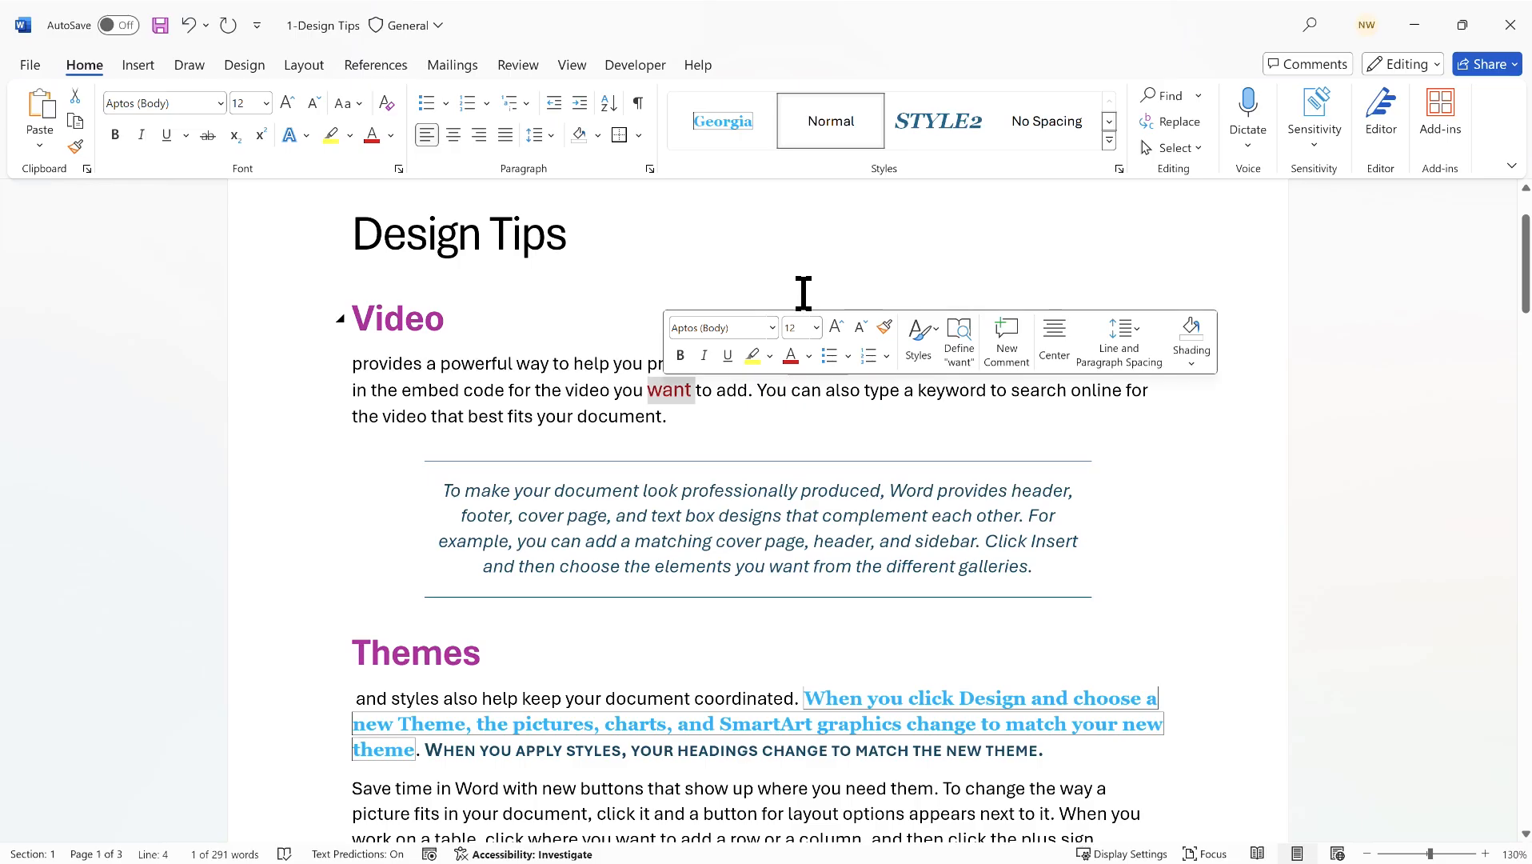
- Shade the word "want" with the lightest blue Accent 4 tint from the high-contrast colors and add a border around it
click(598, 136)
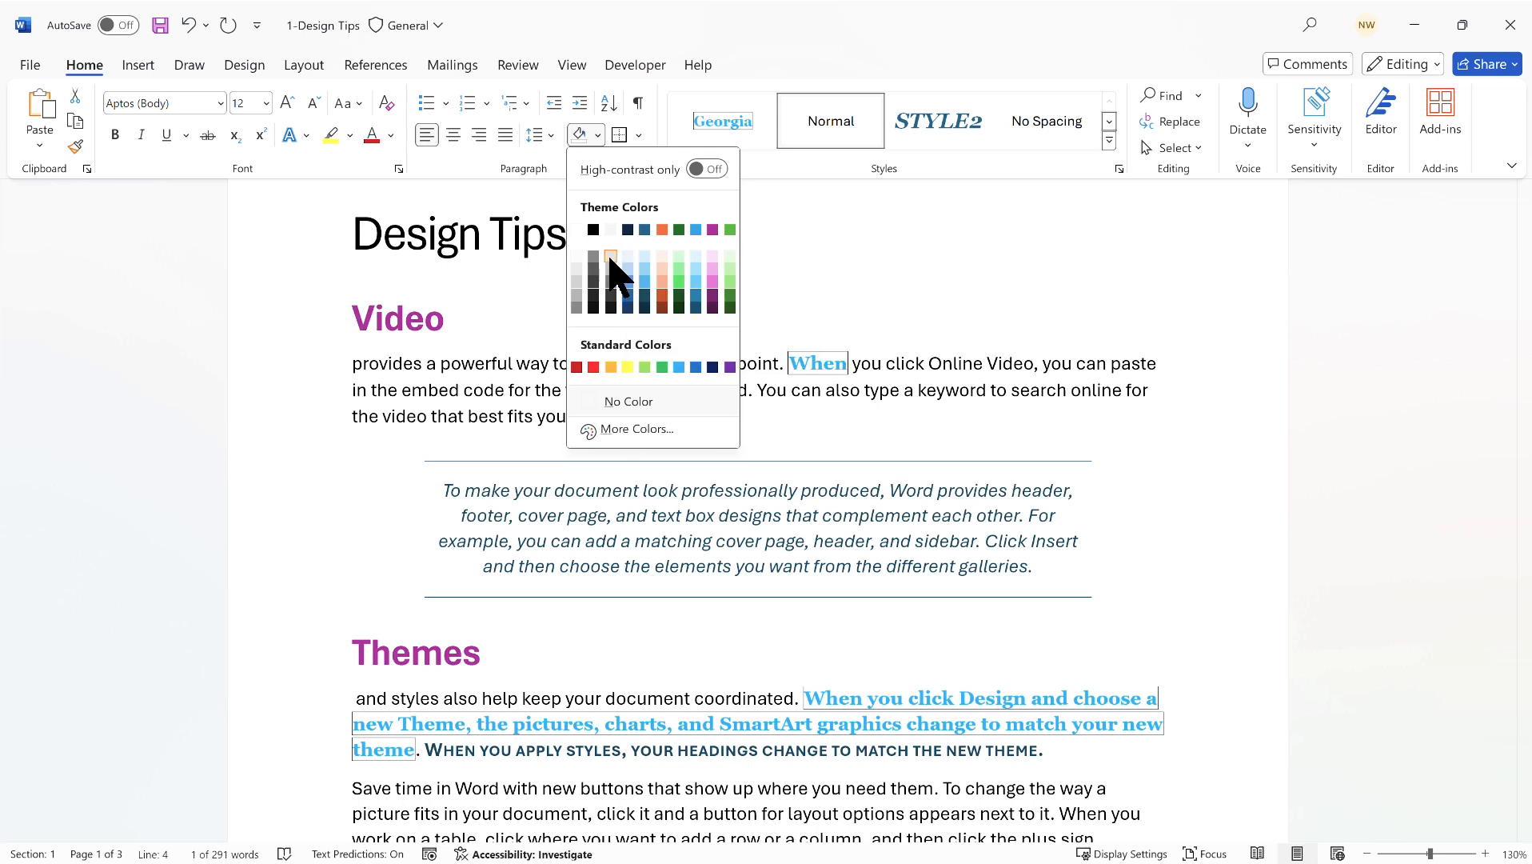
click(716, 170)
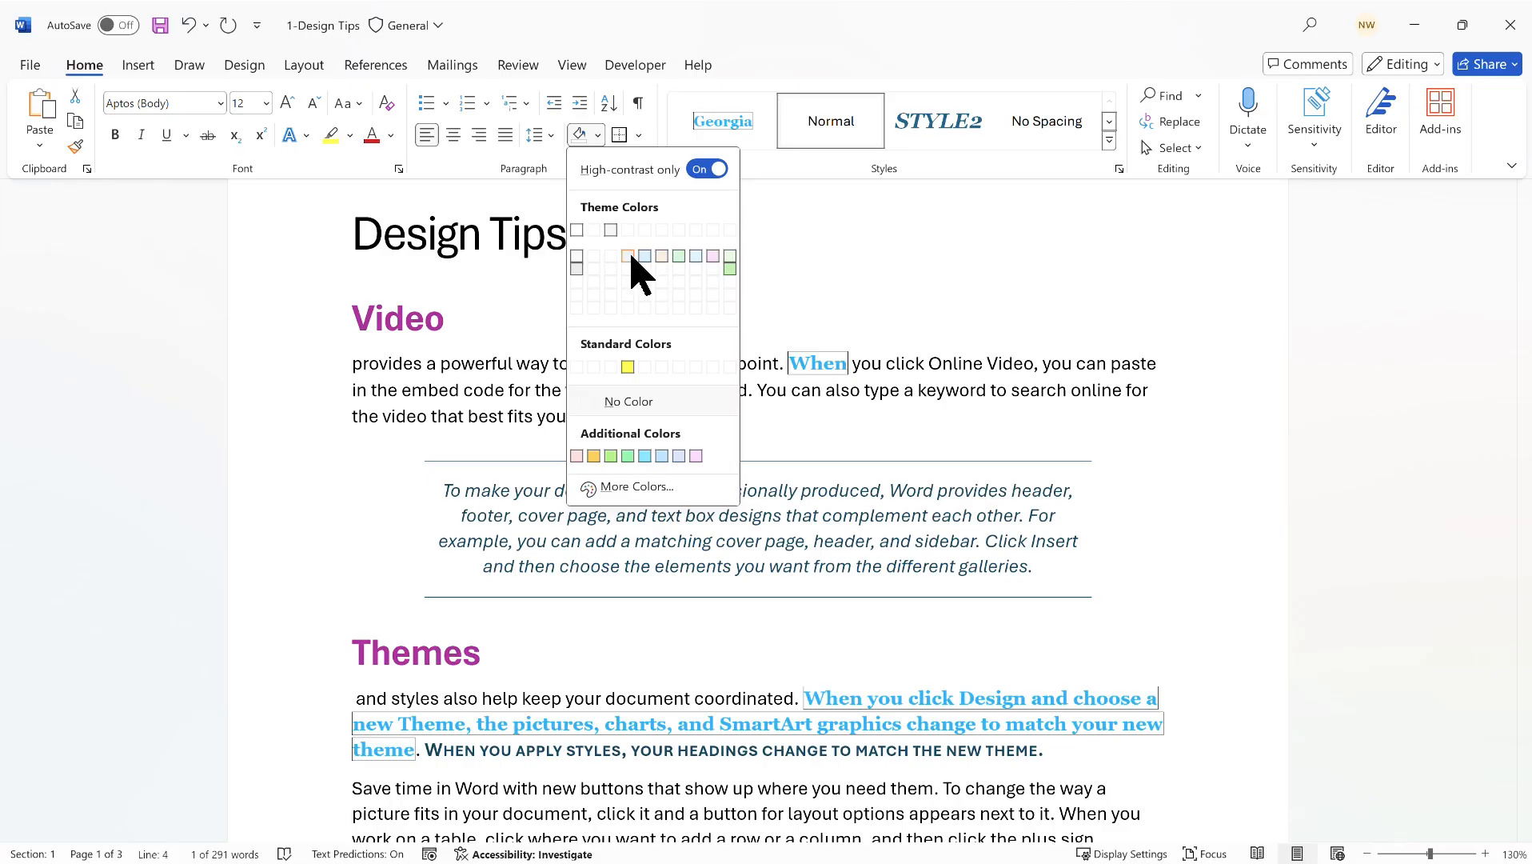
click(697, 257)
click(752, 389)
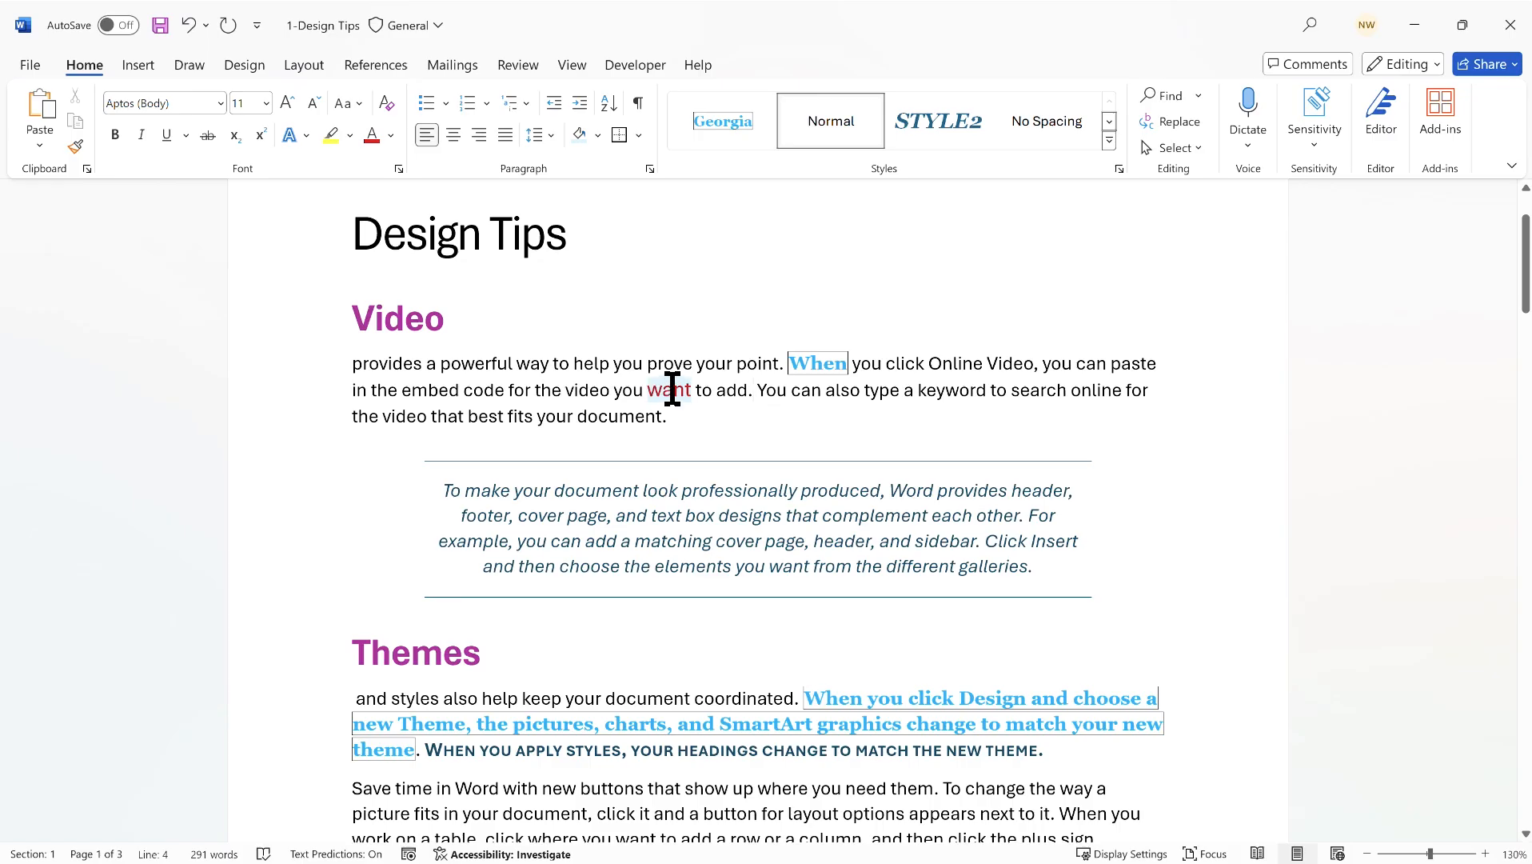
double_click(673, 389)
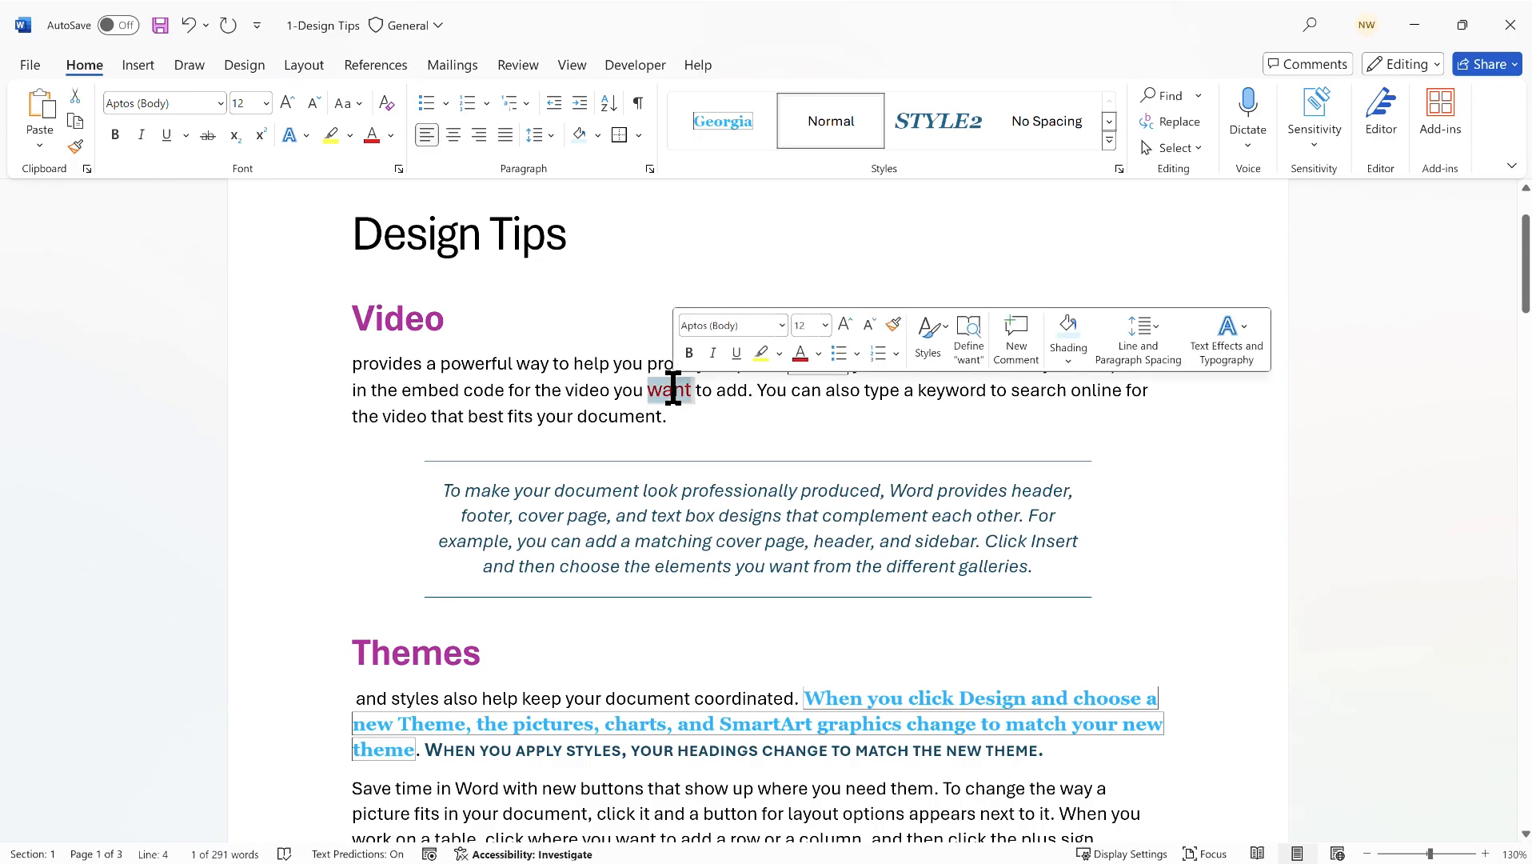
click(639, 135)
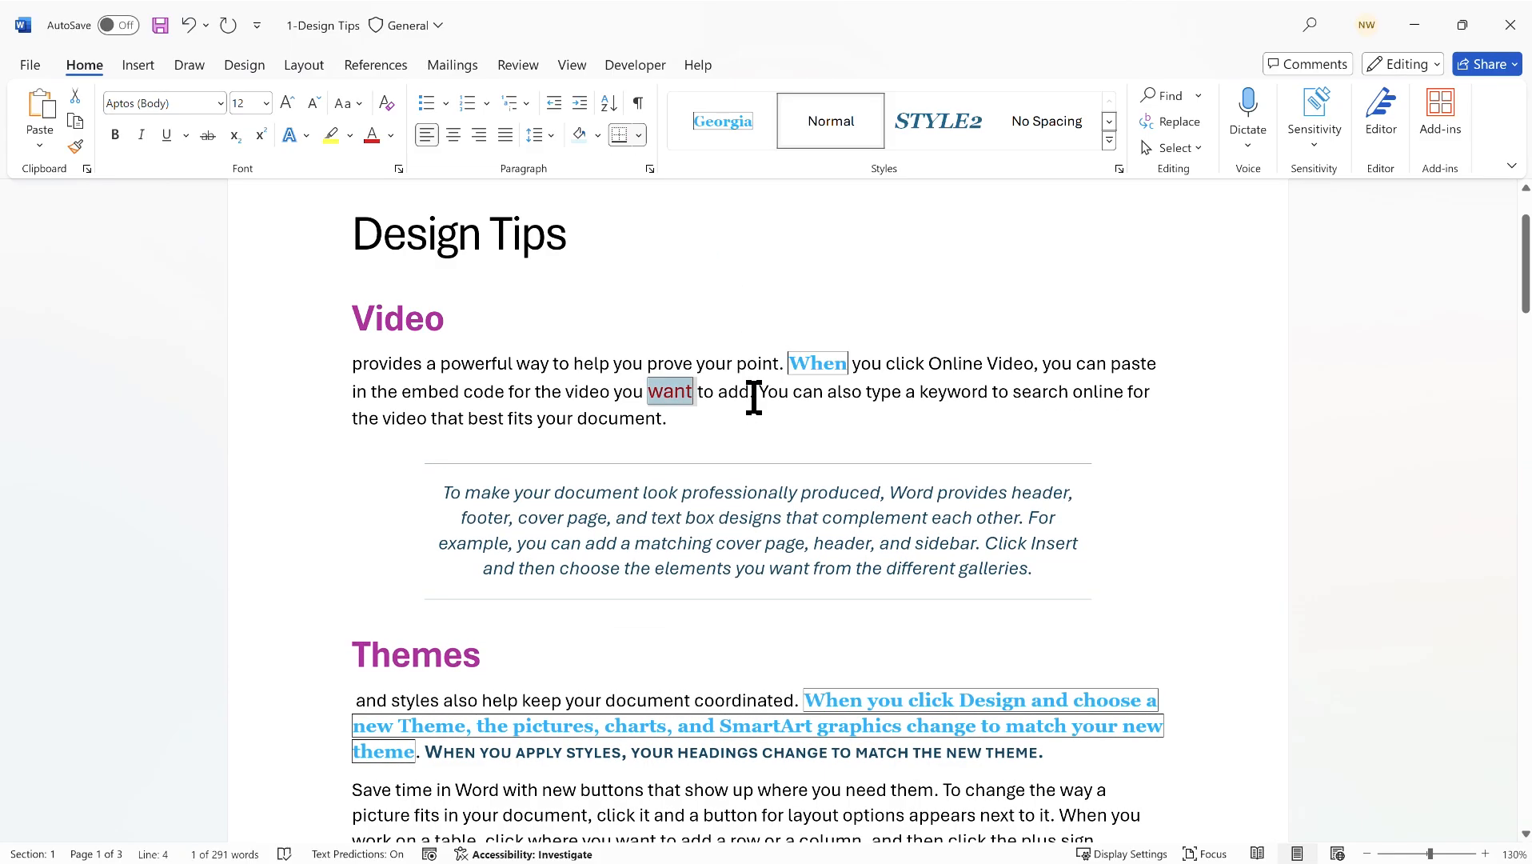
- Create a new style named Style1 from the formatting of "want", kept in the Styles gallery for this document only
click(1110, 142)
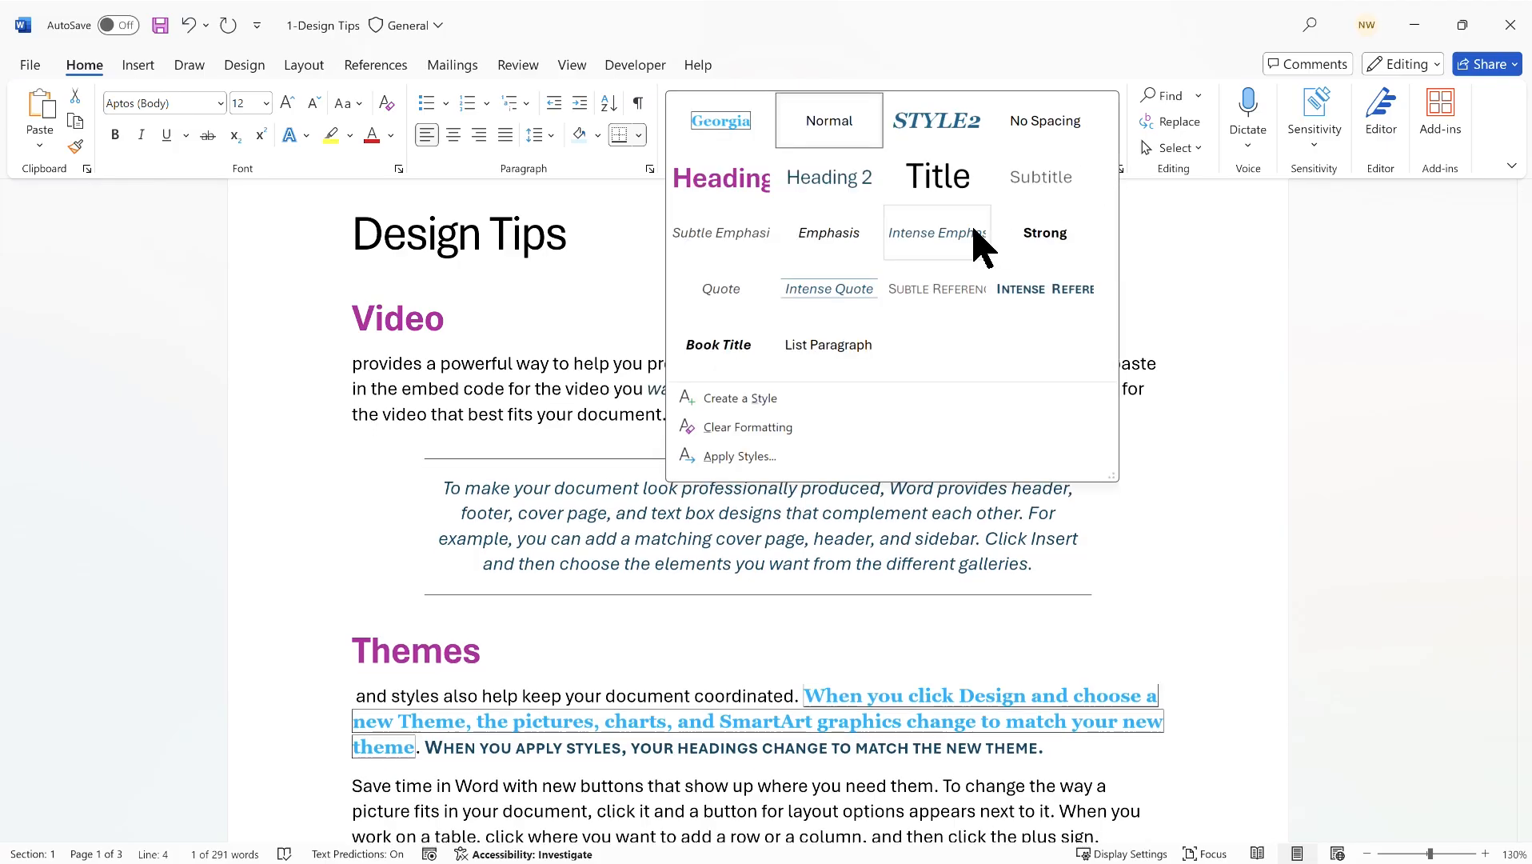
click(741, 398)
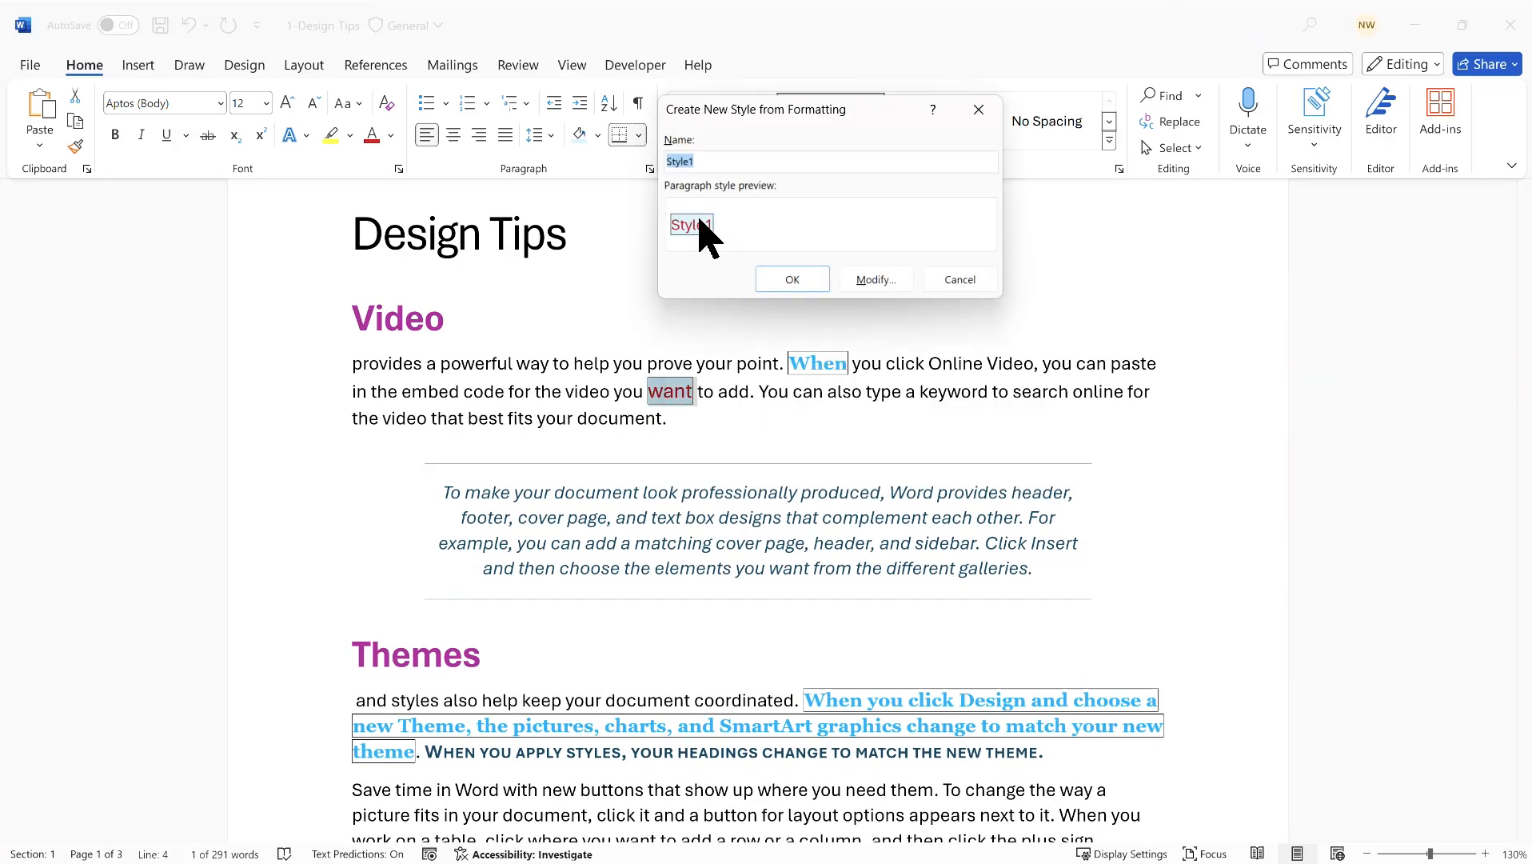
click(876, 282)
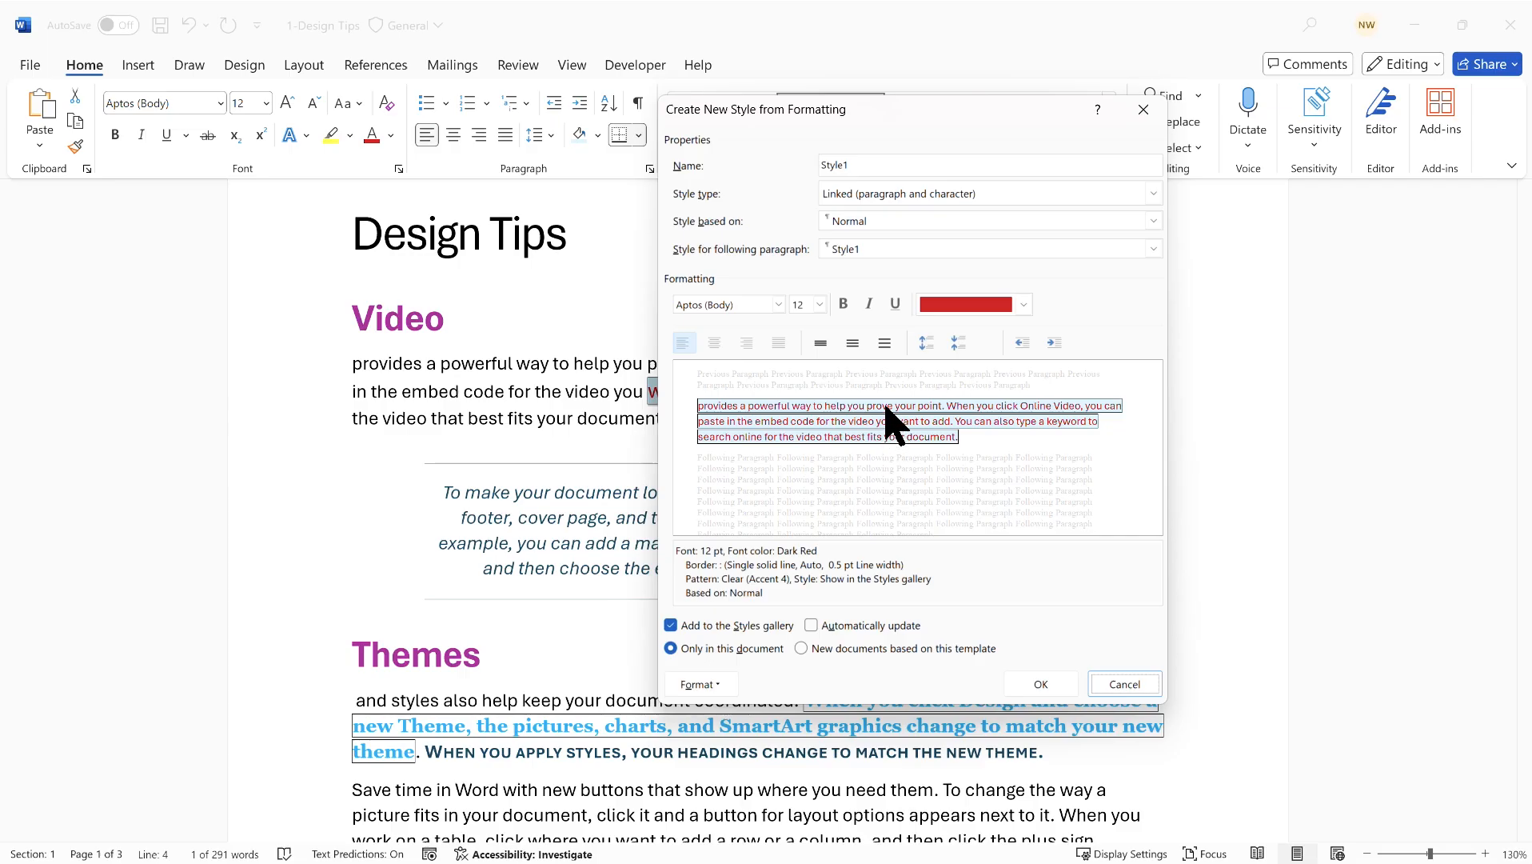
click(1042, 685)
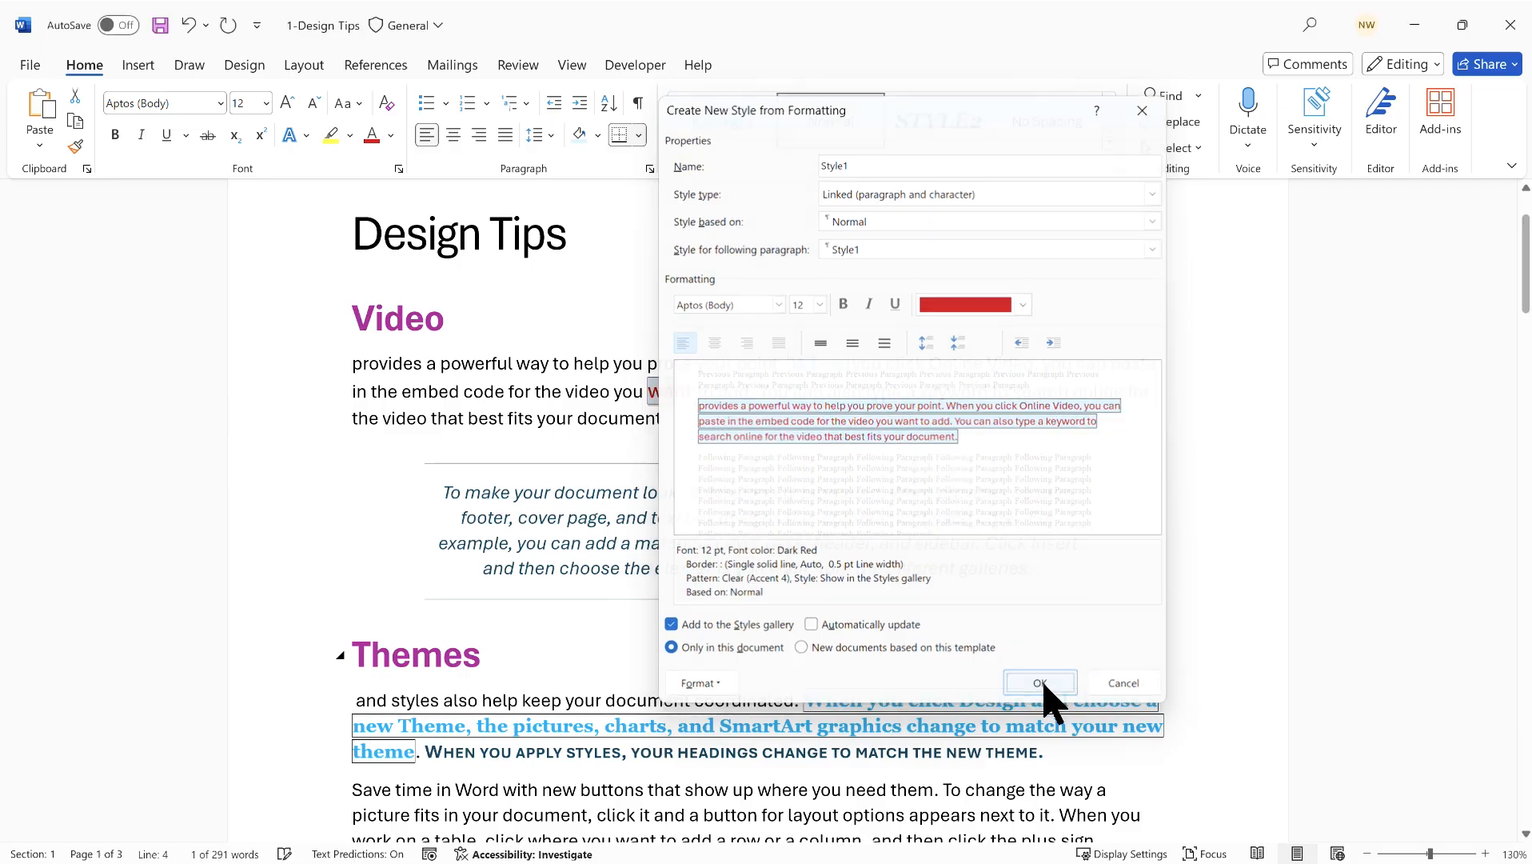
click(1032, 569)
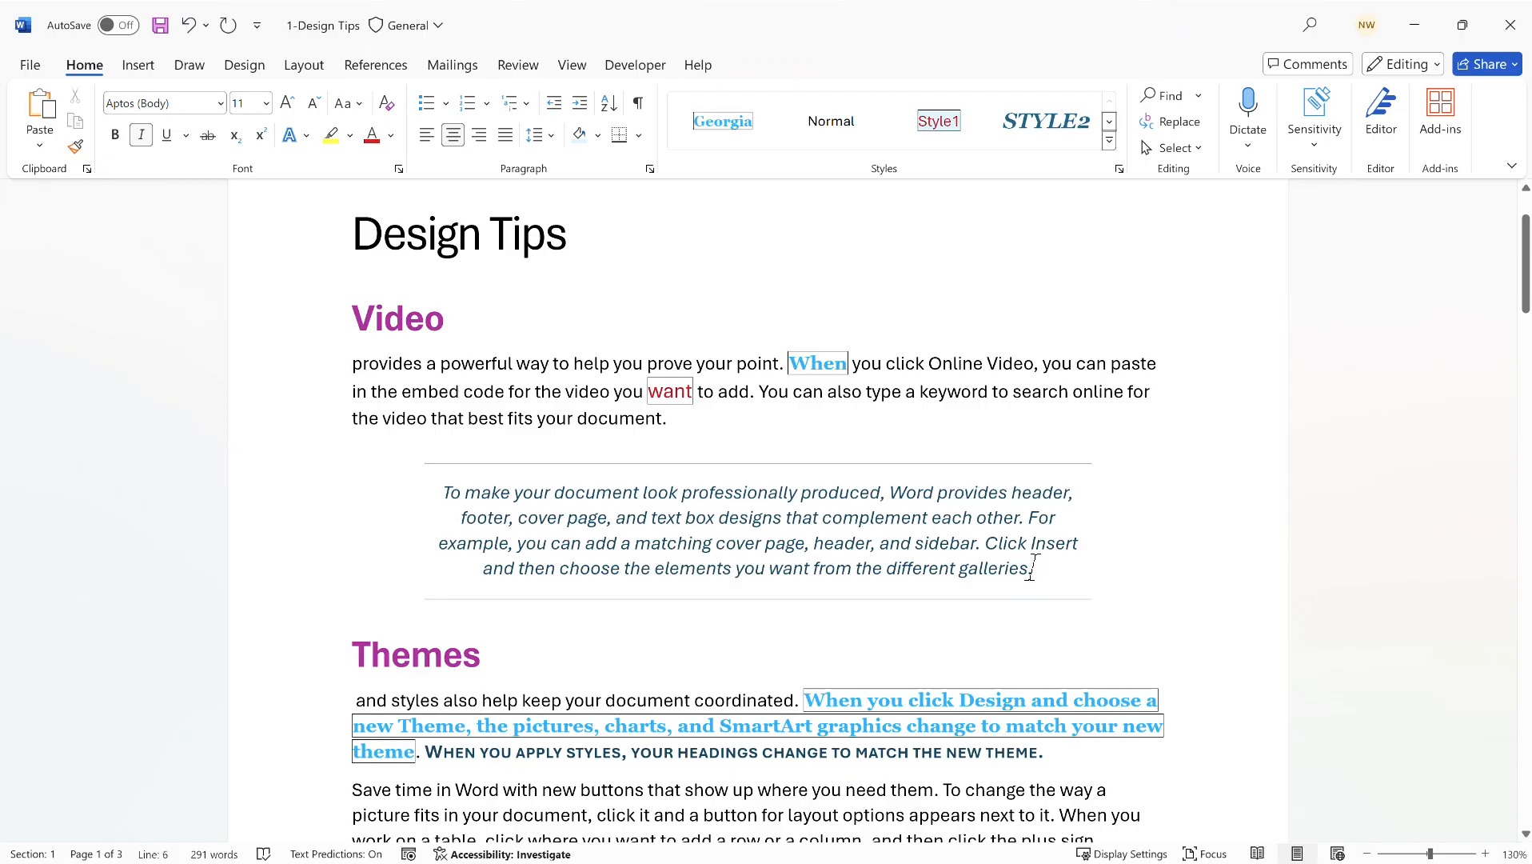
- Apply Style1 to the Themes text running from "Save time in Word" to "layout options appears next to it."
scroll(784, 638, down, 1)
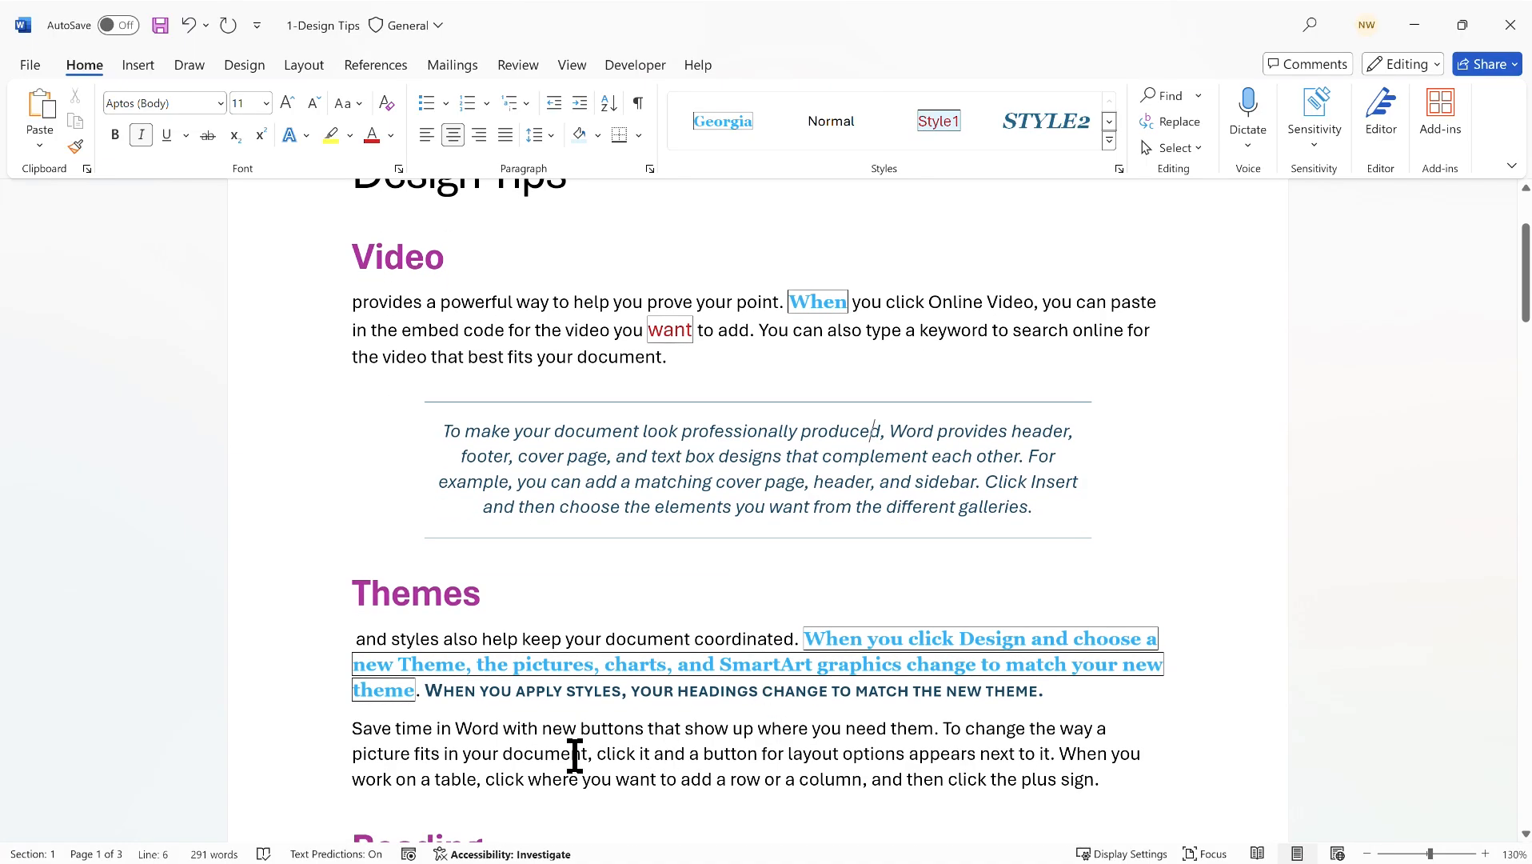
drag(353, 727, 1055, 754)
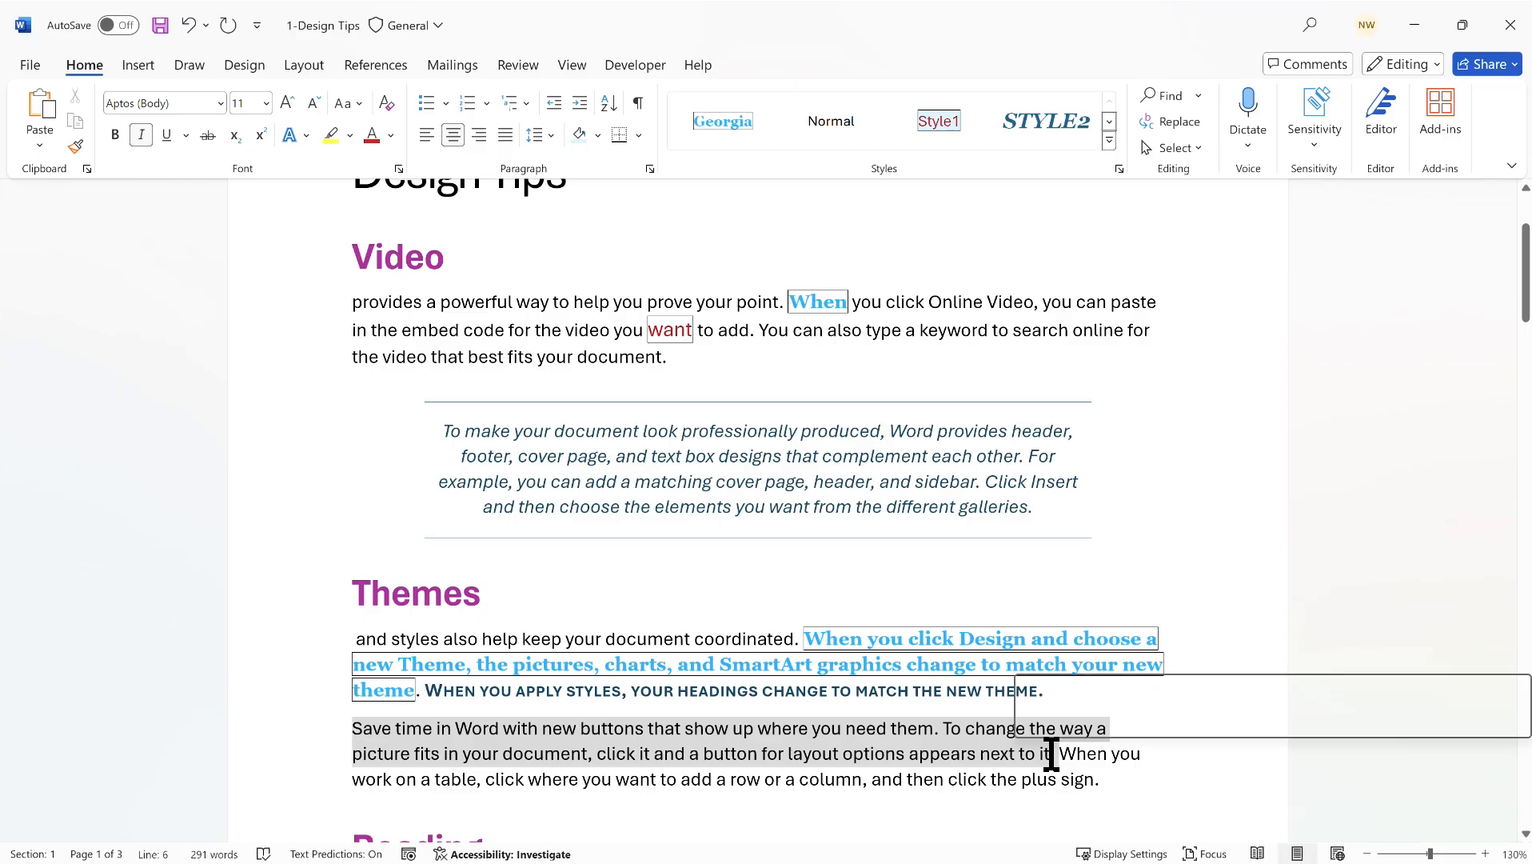
click(947, 124)
scroll(951, 458, down, 3)
click(836, 276)
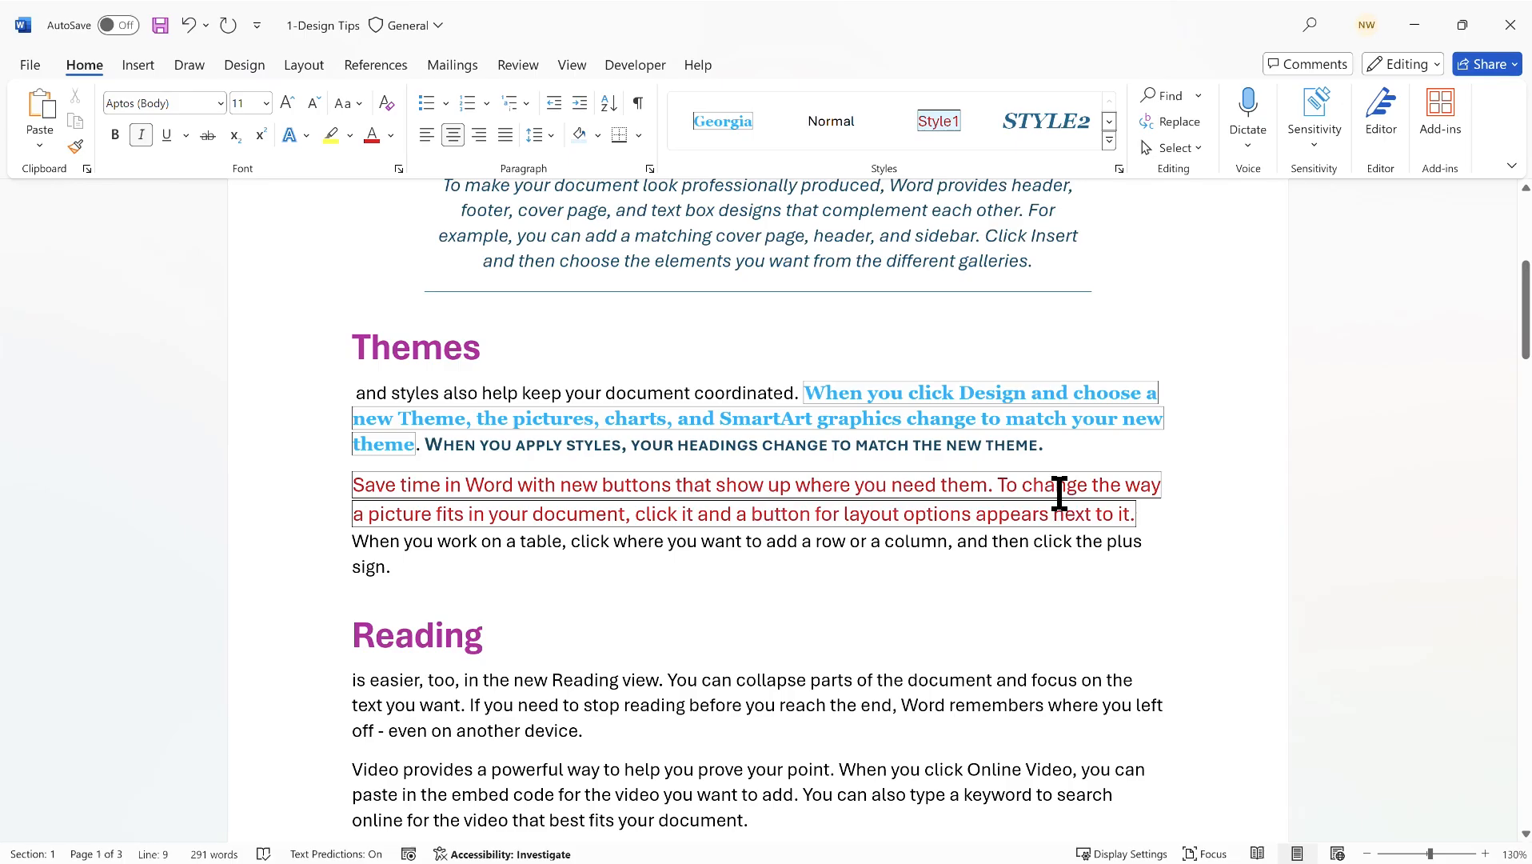
- Open Style1 for modification and examine its font formatting options
click(942, 125)
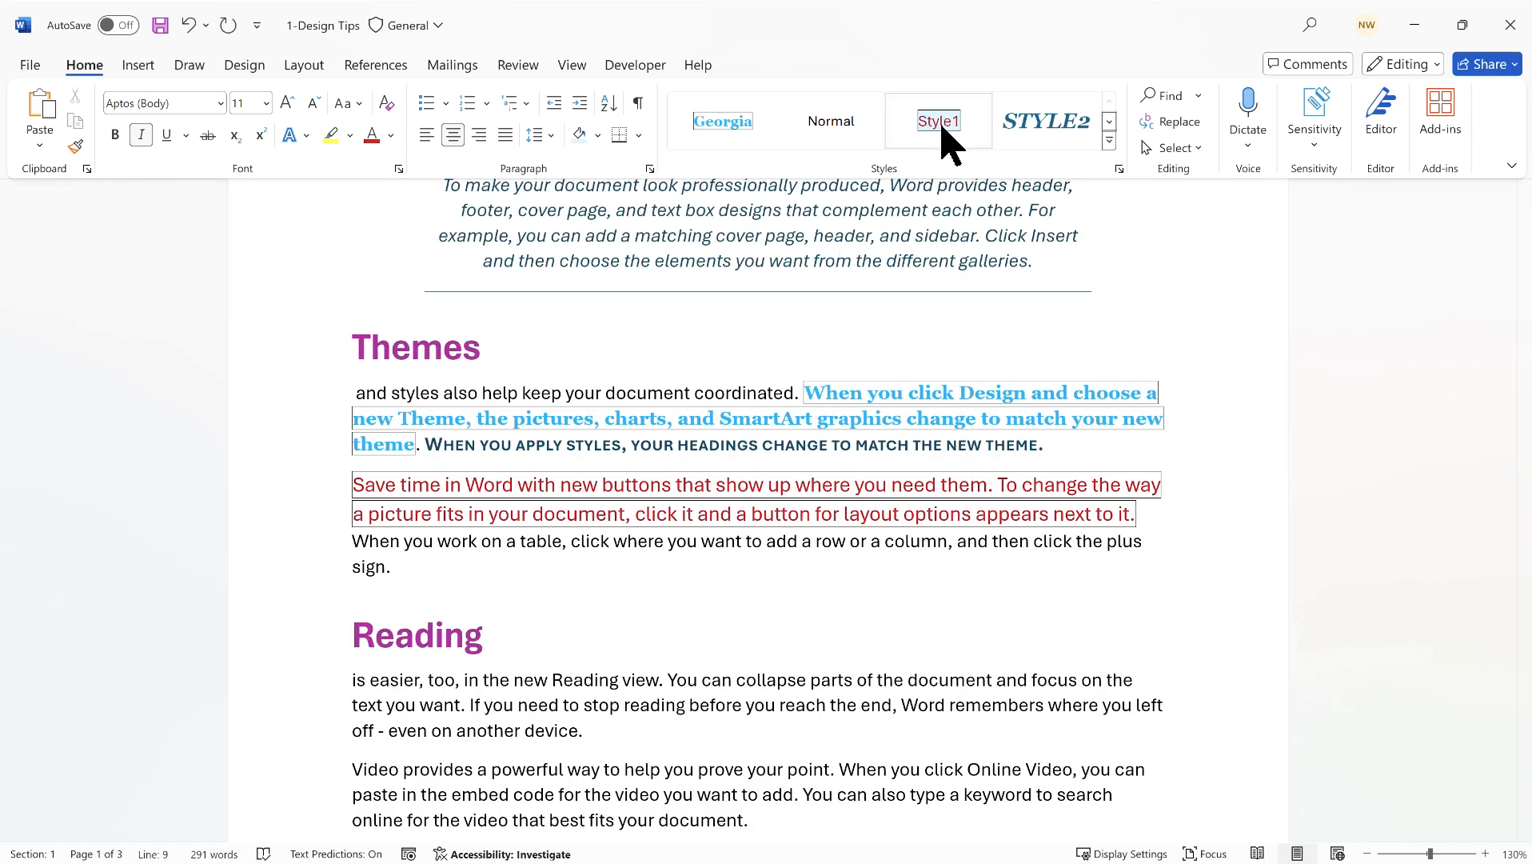
scroll(1002, 386, up, 1)
right_click(939, 124)
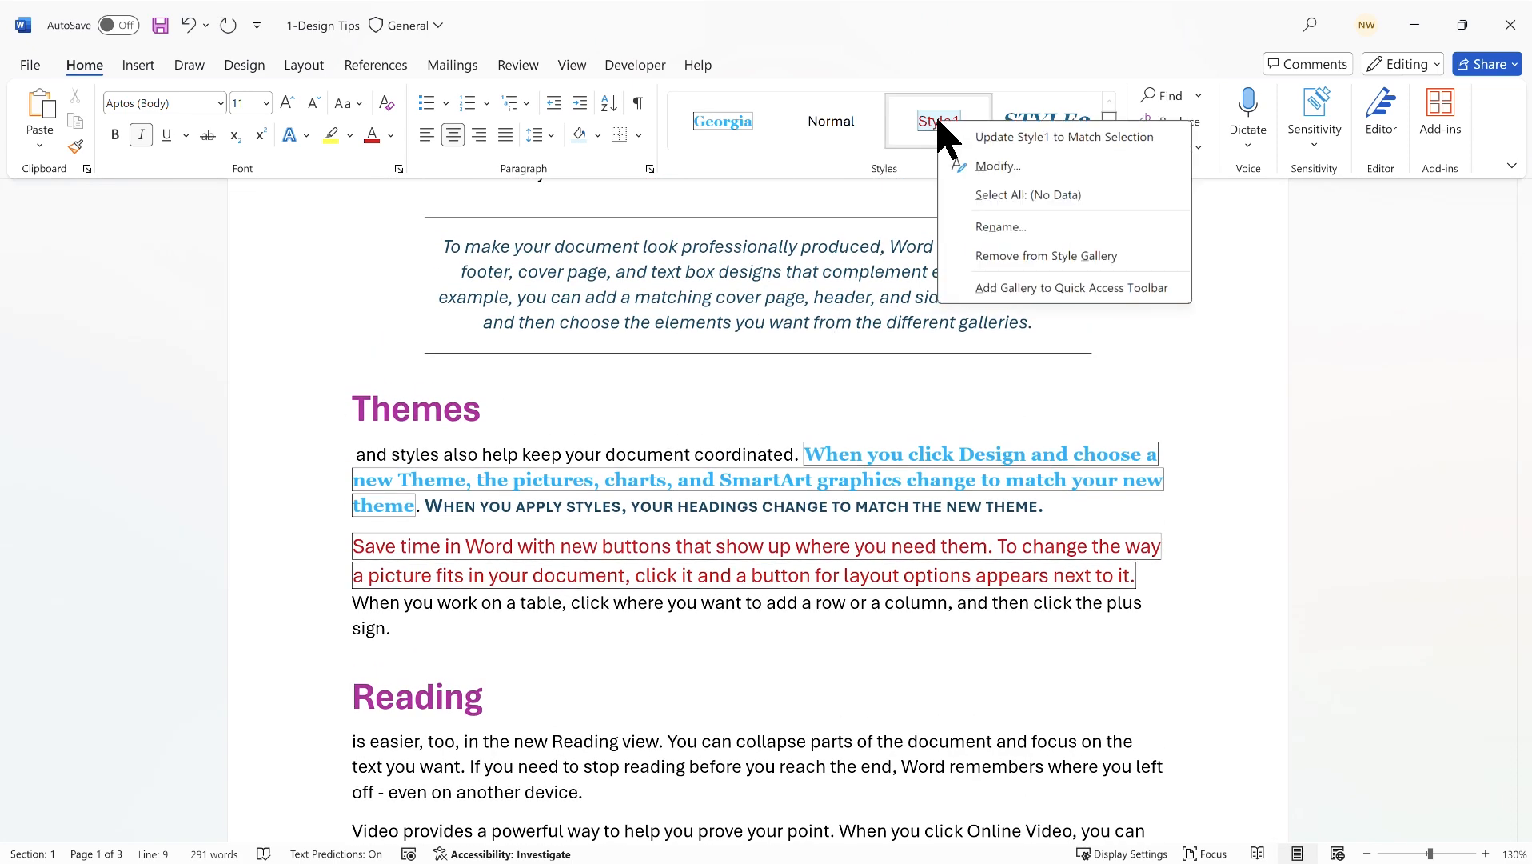
click(1008, 166)
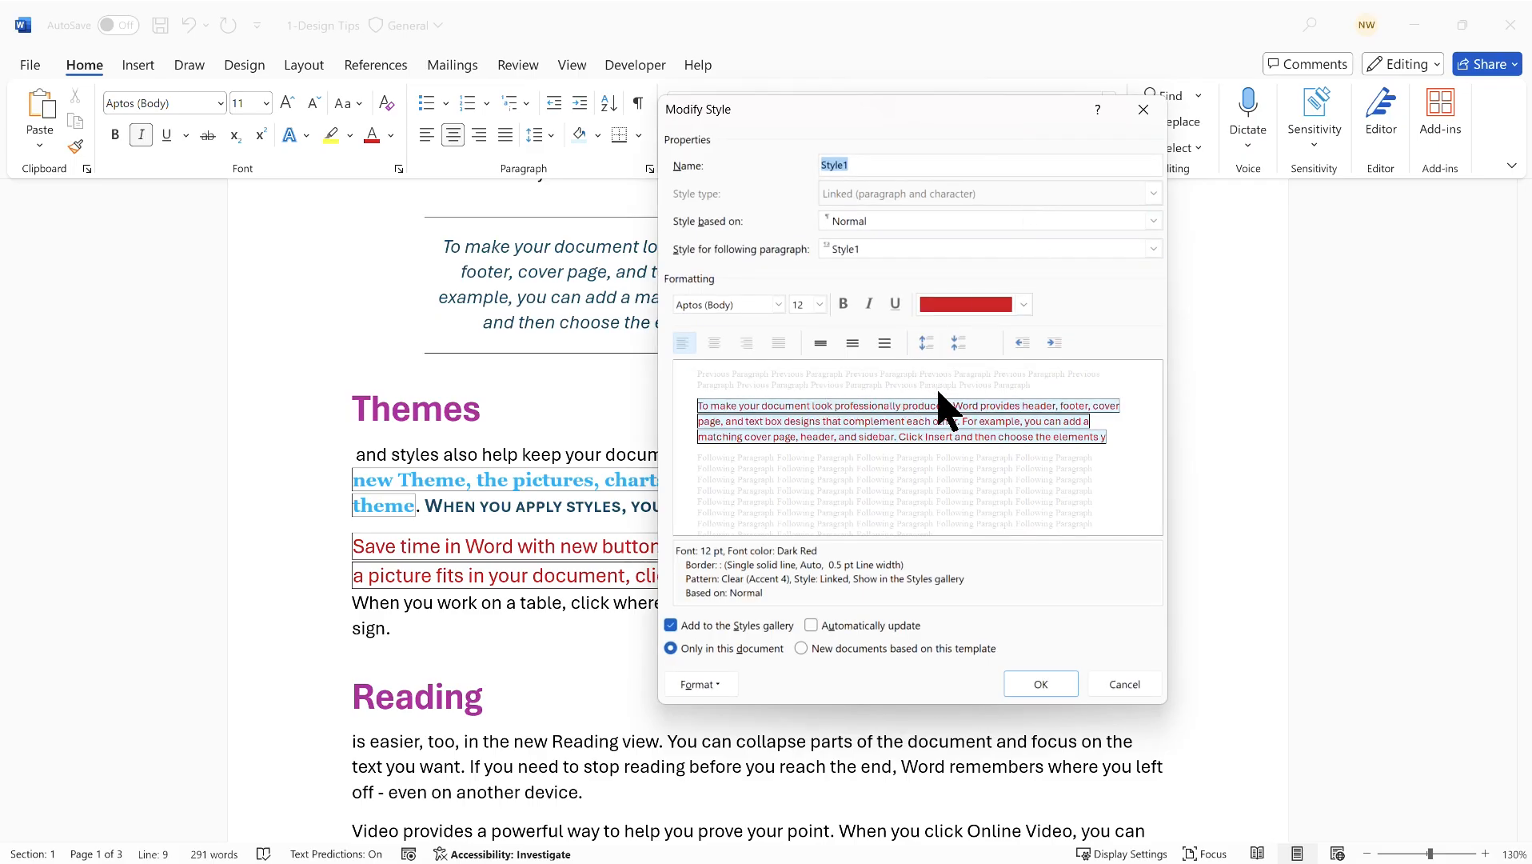
click(718, 686)
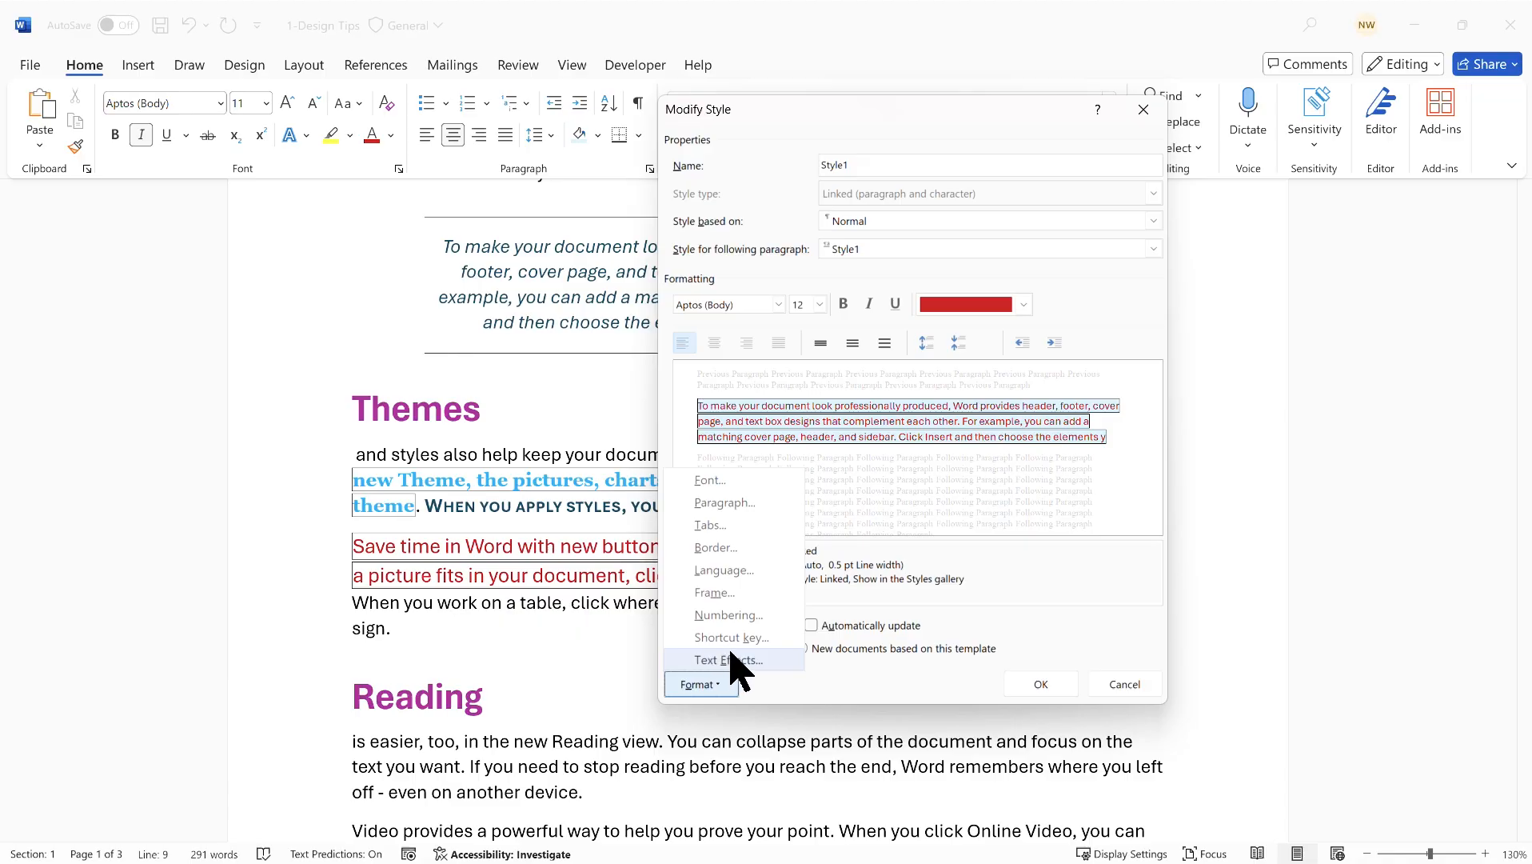
click(724, 481)
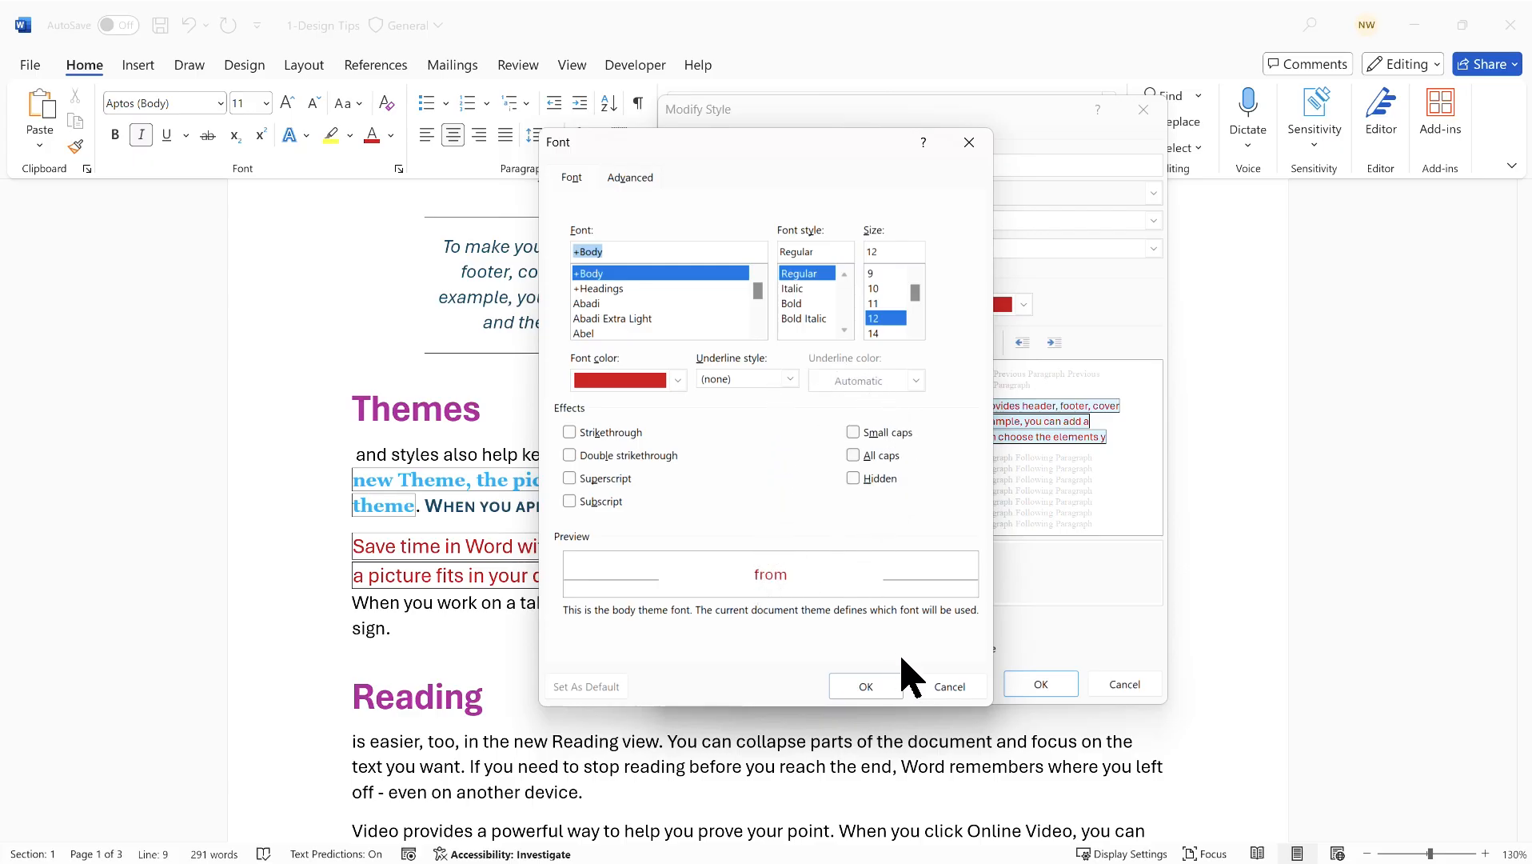
click(962, 688)
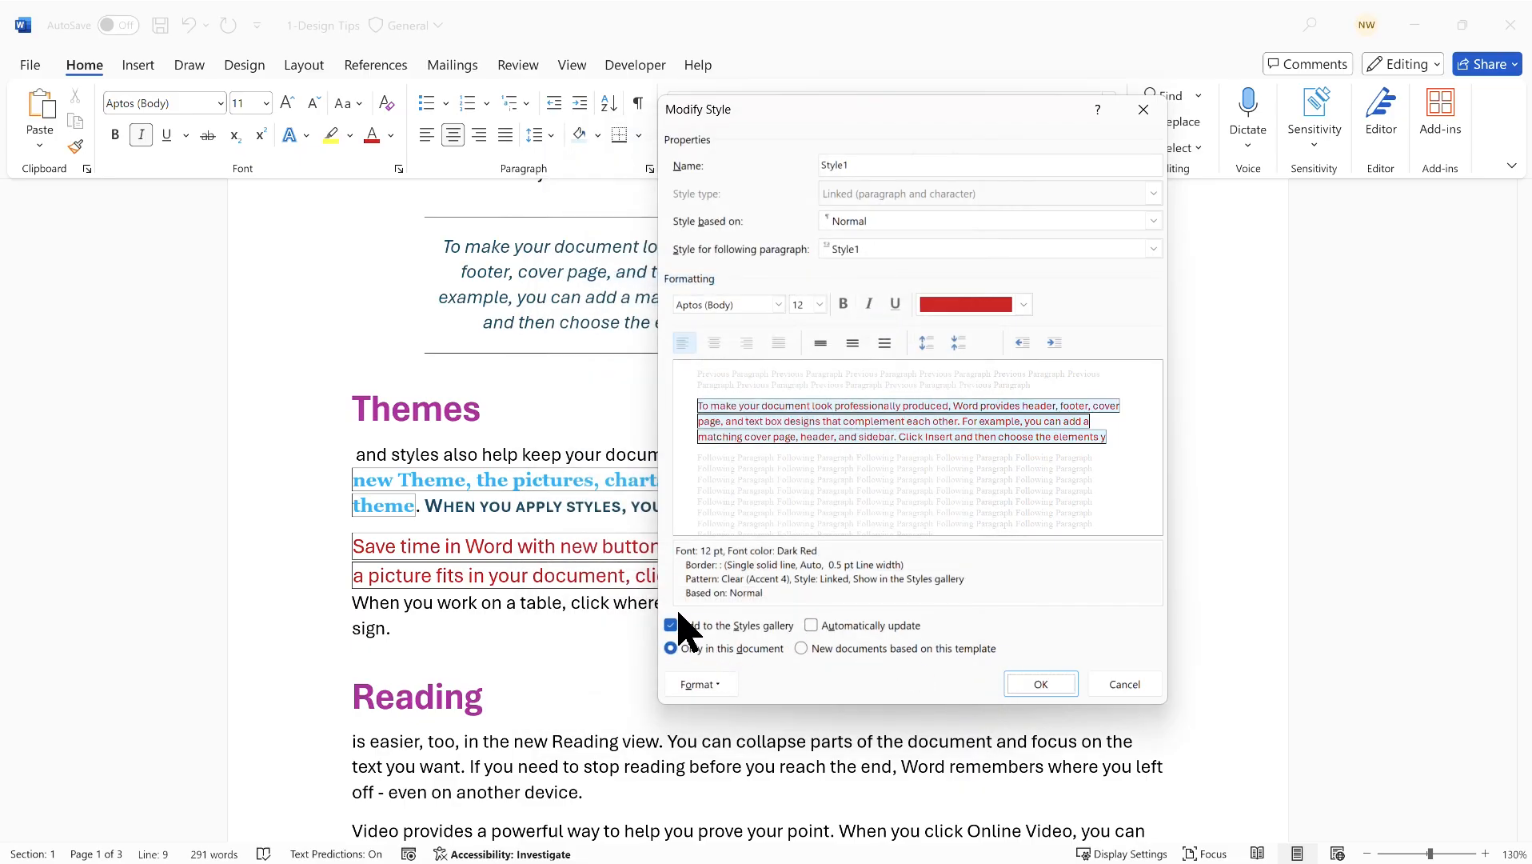
- Examine the border and shading options of Style1 and exit its modification without saving
click(719, 687)
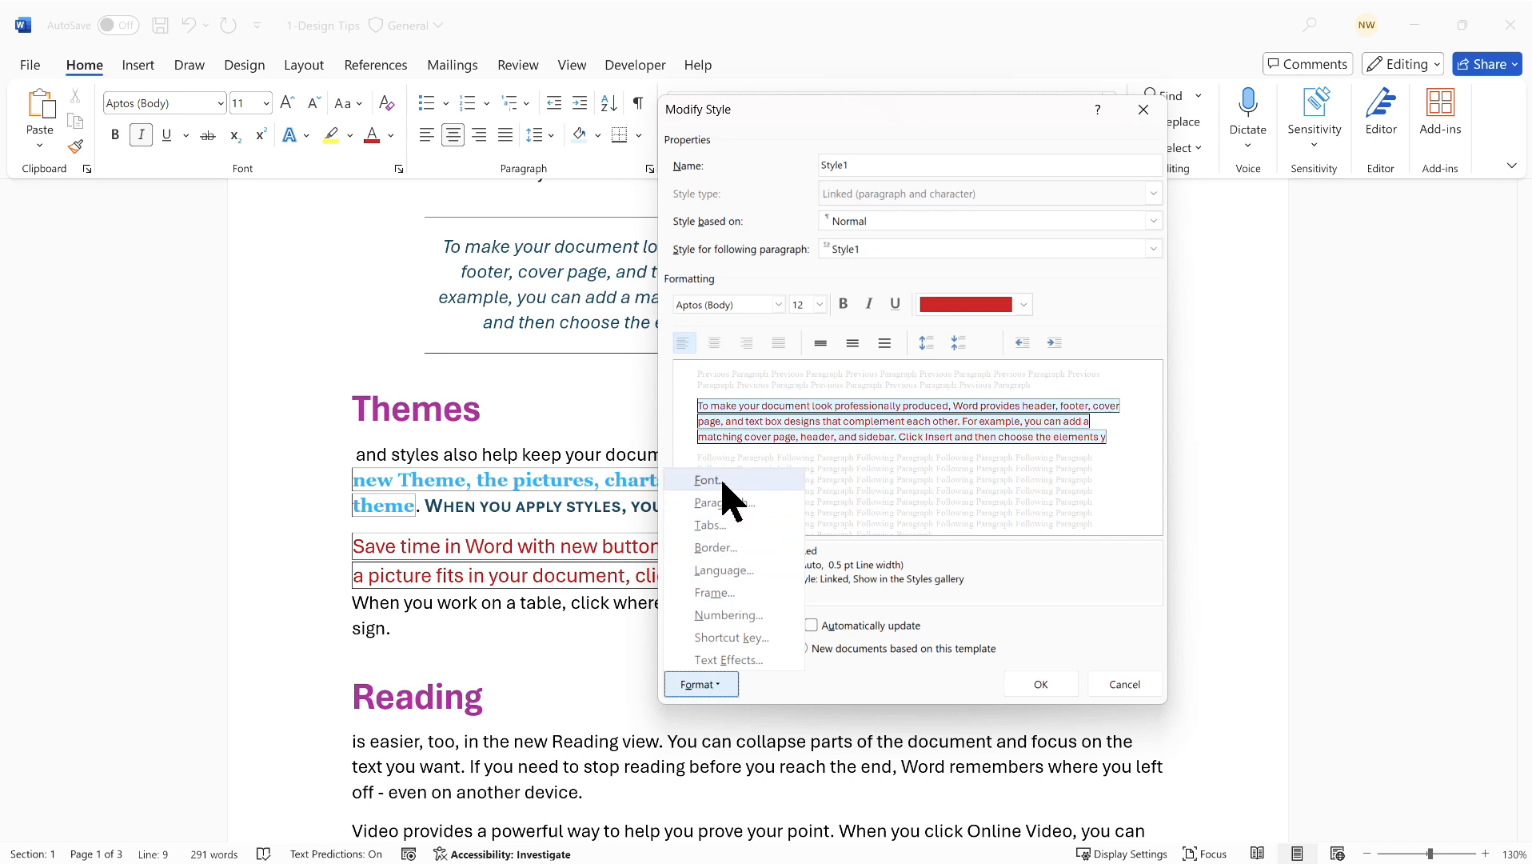
click(718, 548)
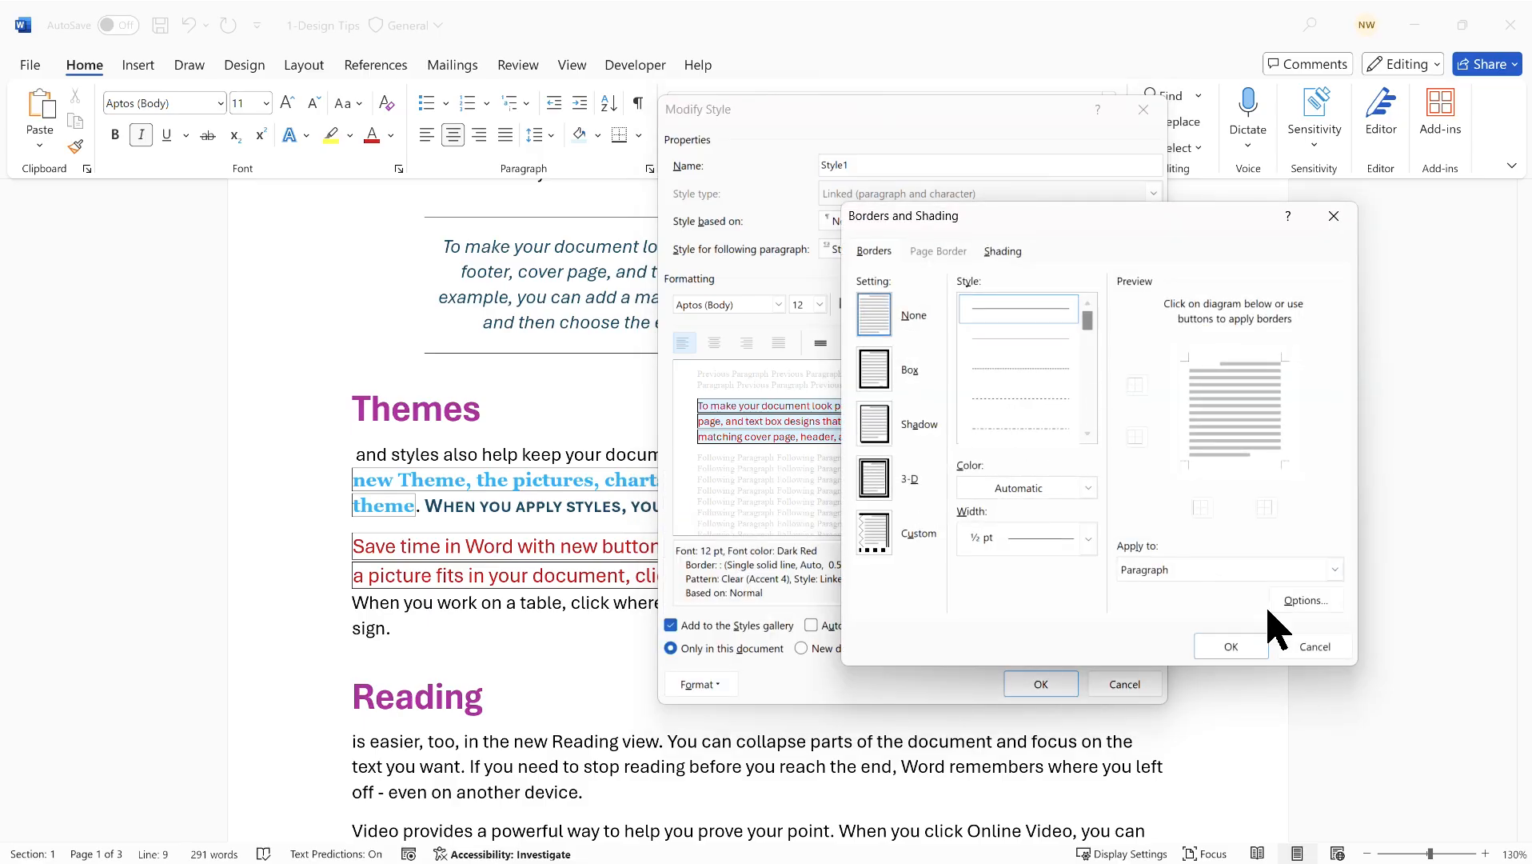
click(1301, 648)
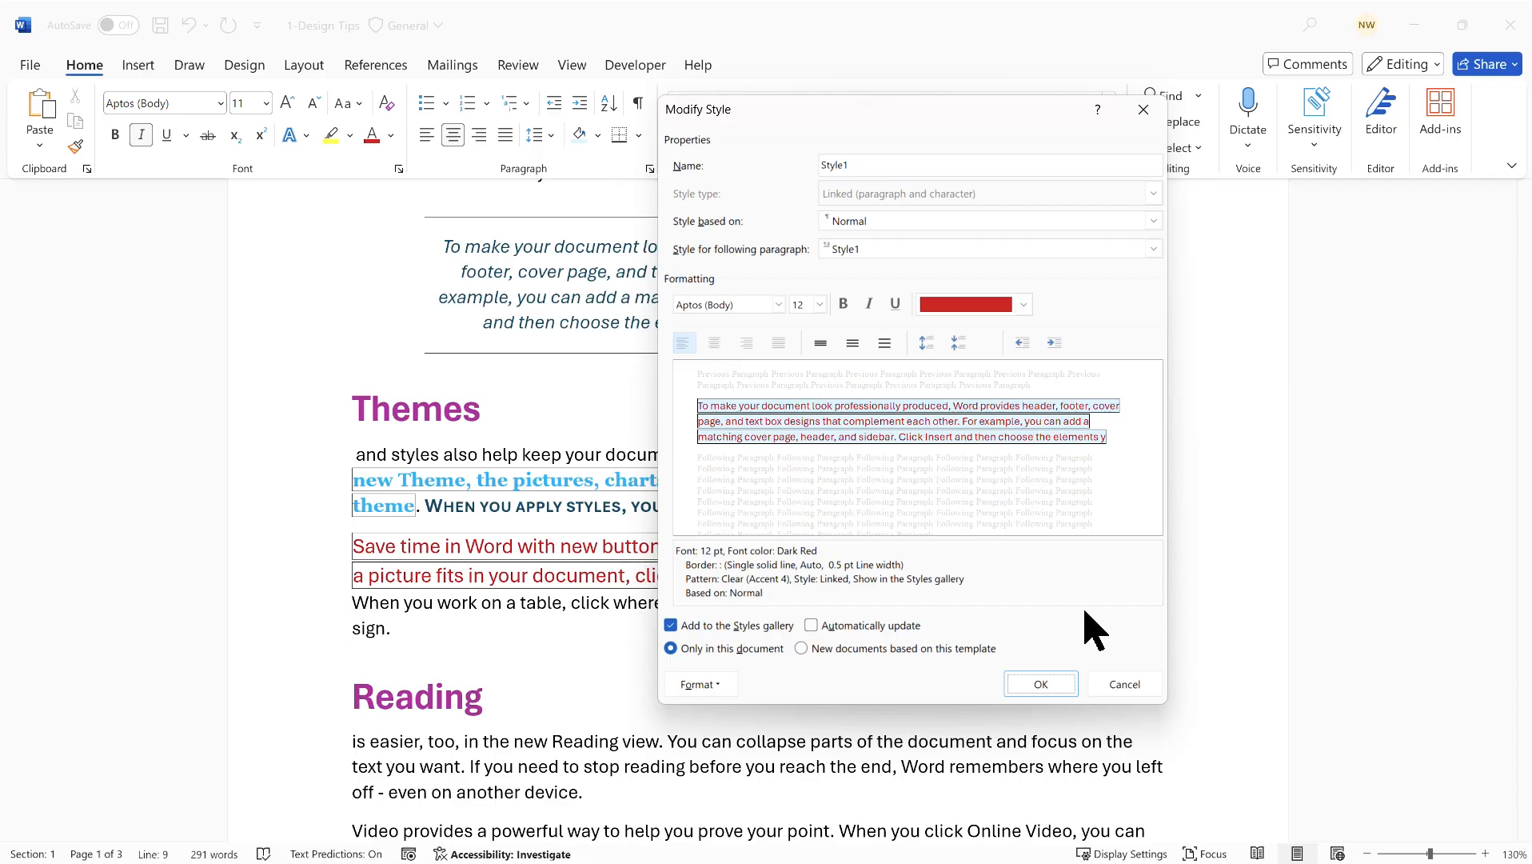
click(1125, 688)
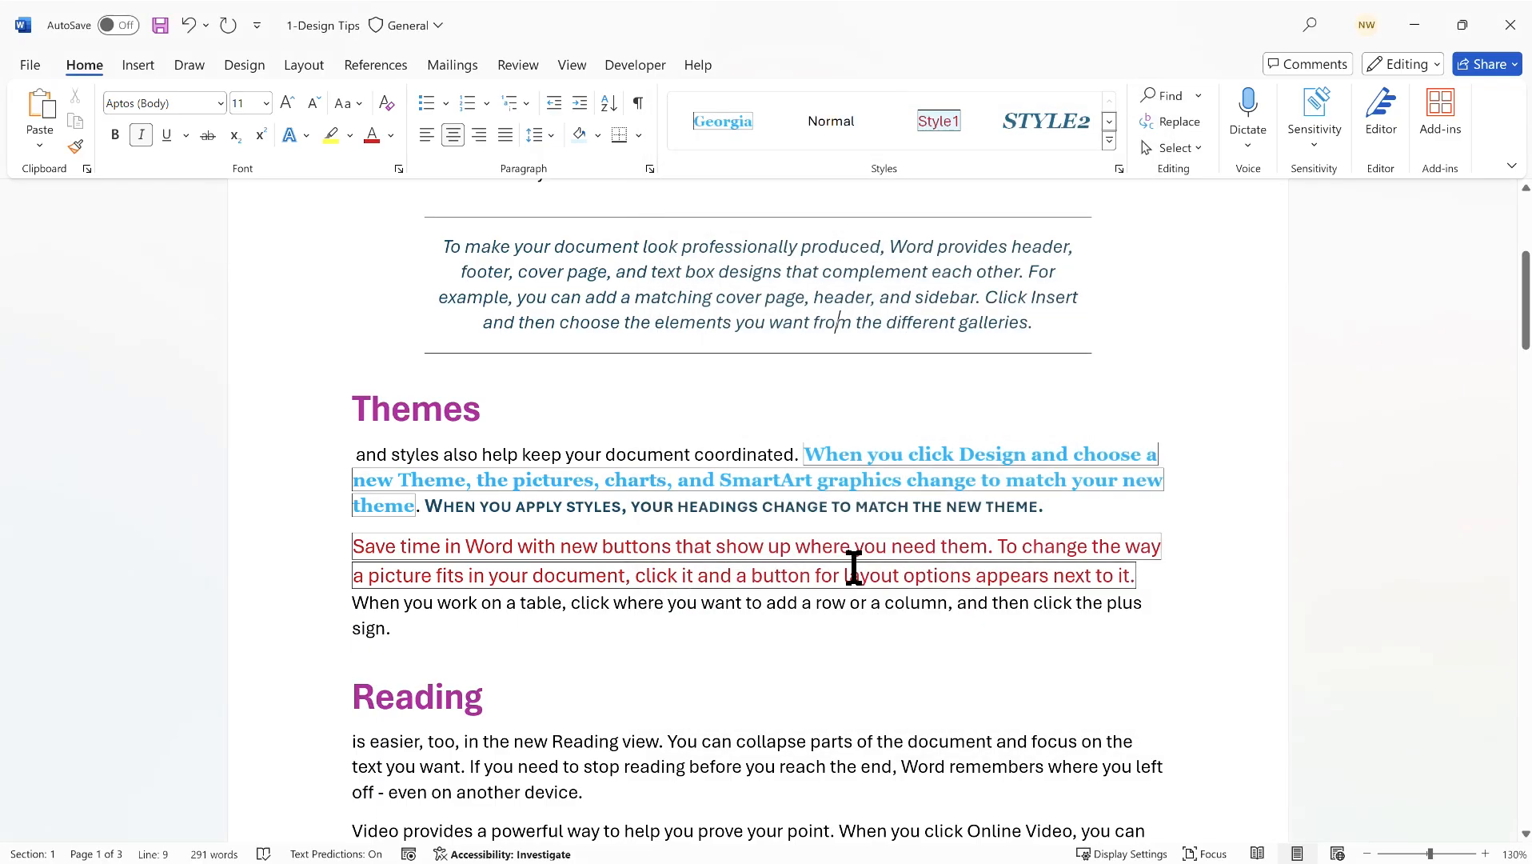
- Apply Style1 to the word "You" in the first paragraph under the Reading heading
scroll(755, 526, down, 3)
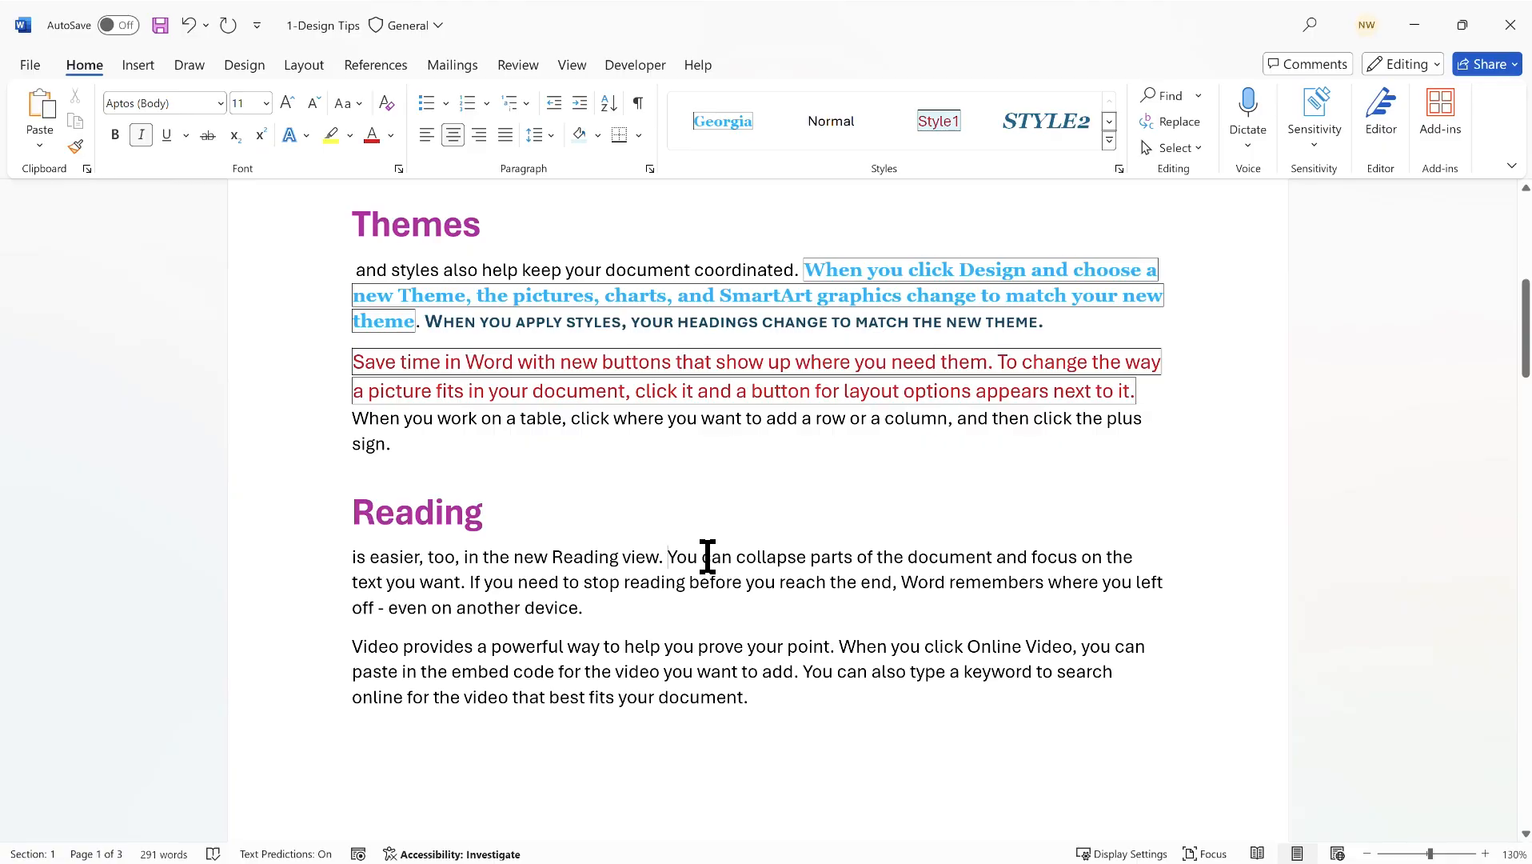
mouse_move(707, 557)
mouse_down()
mouse_move(728, 558)
mouse_move(694, 561)
mouse_up()
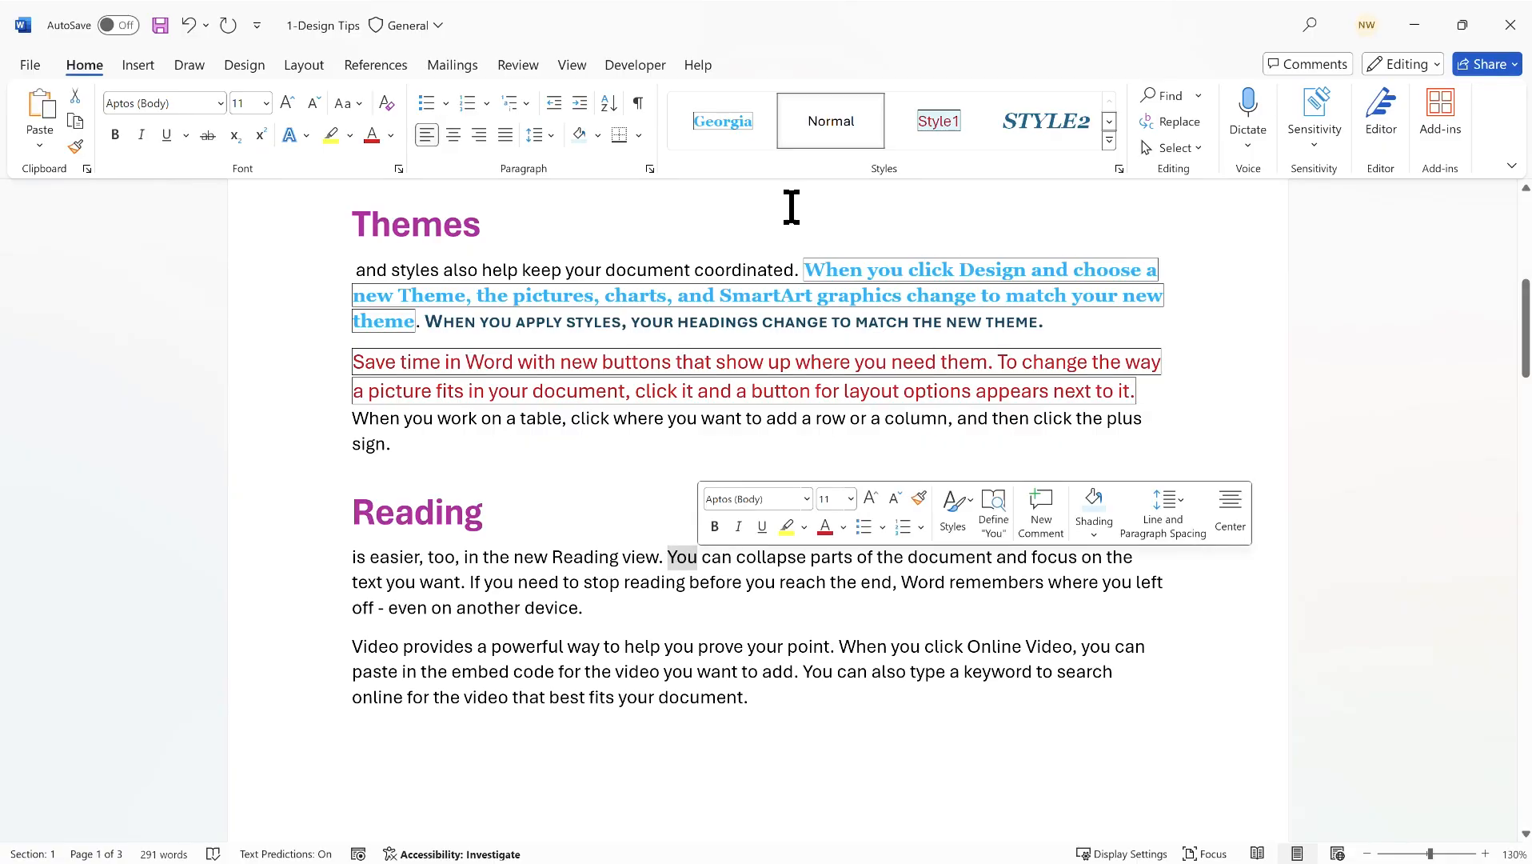
click(937, 122)
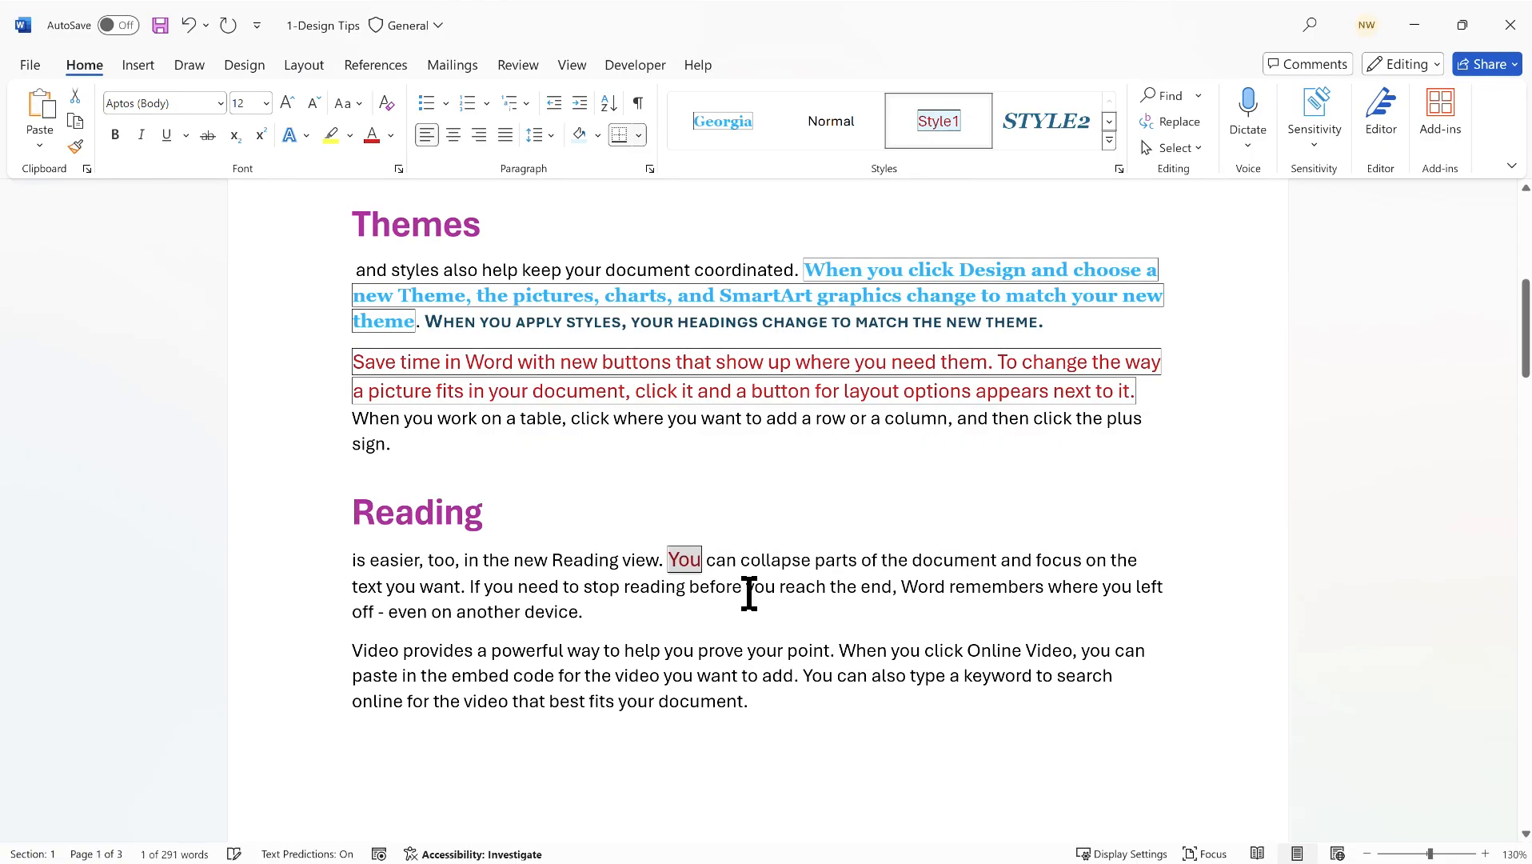
click(708, 561)
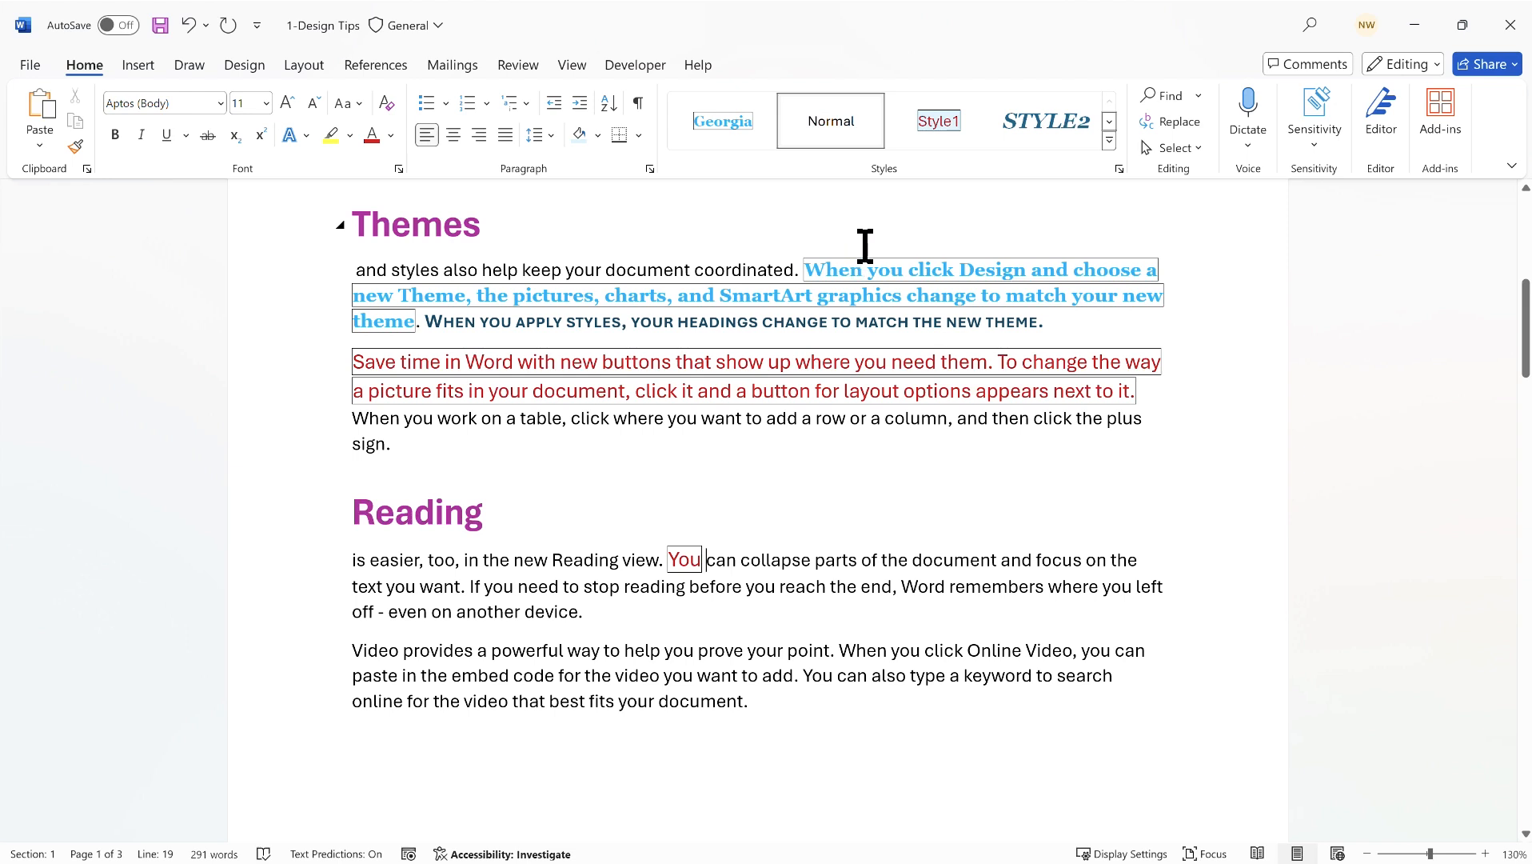
- Apply Style1 to the whole first Reading paragraph, from "is easier" to "even on another device."
triple_click(777, 567)
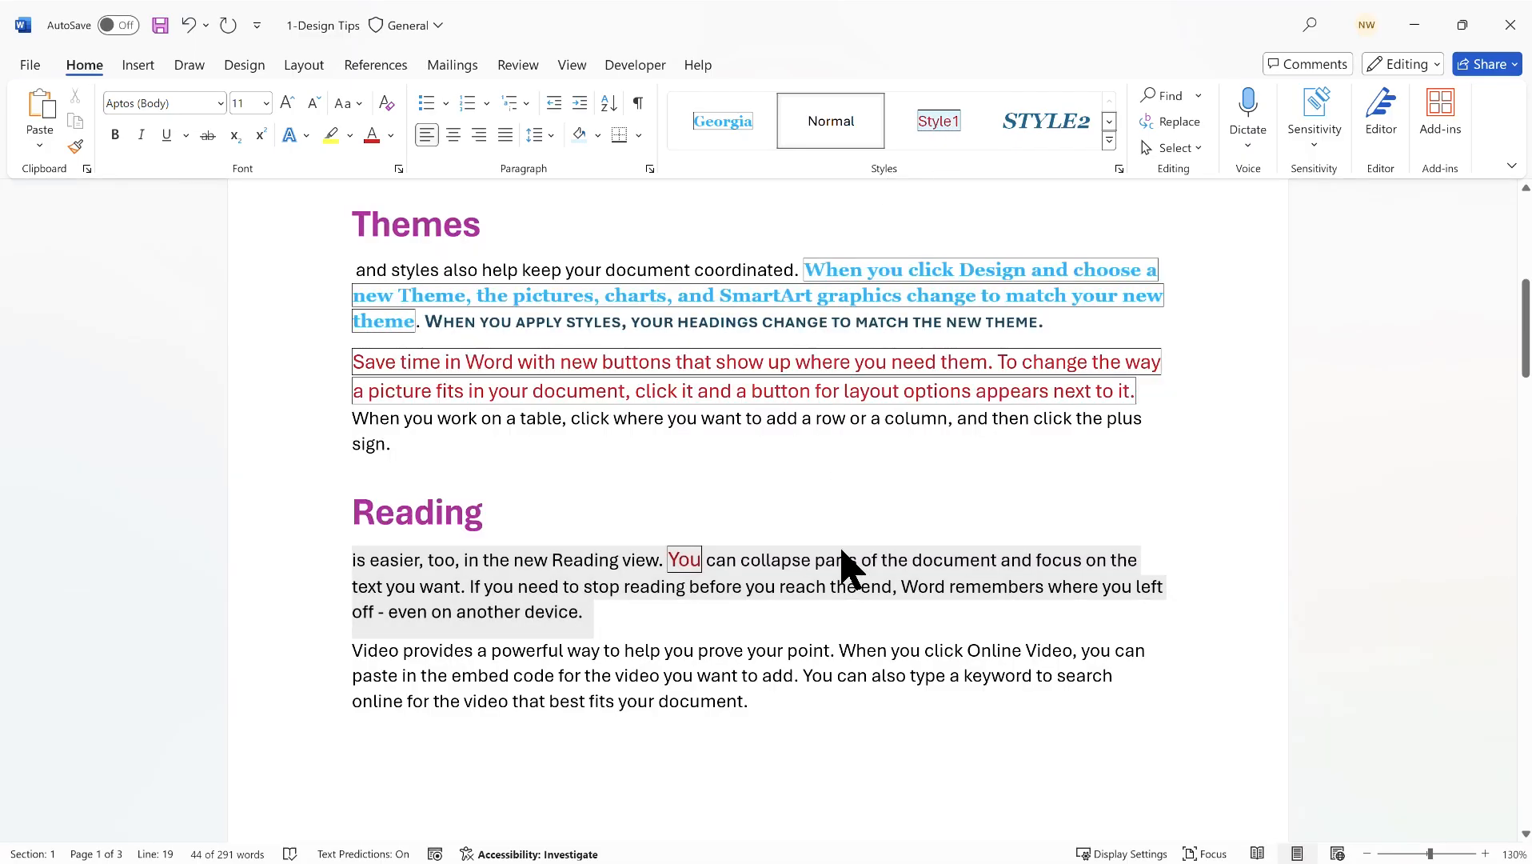
double_click(836, 574)
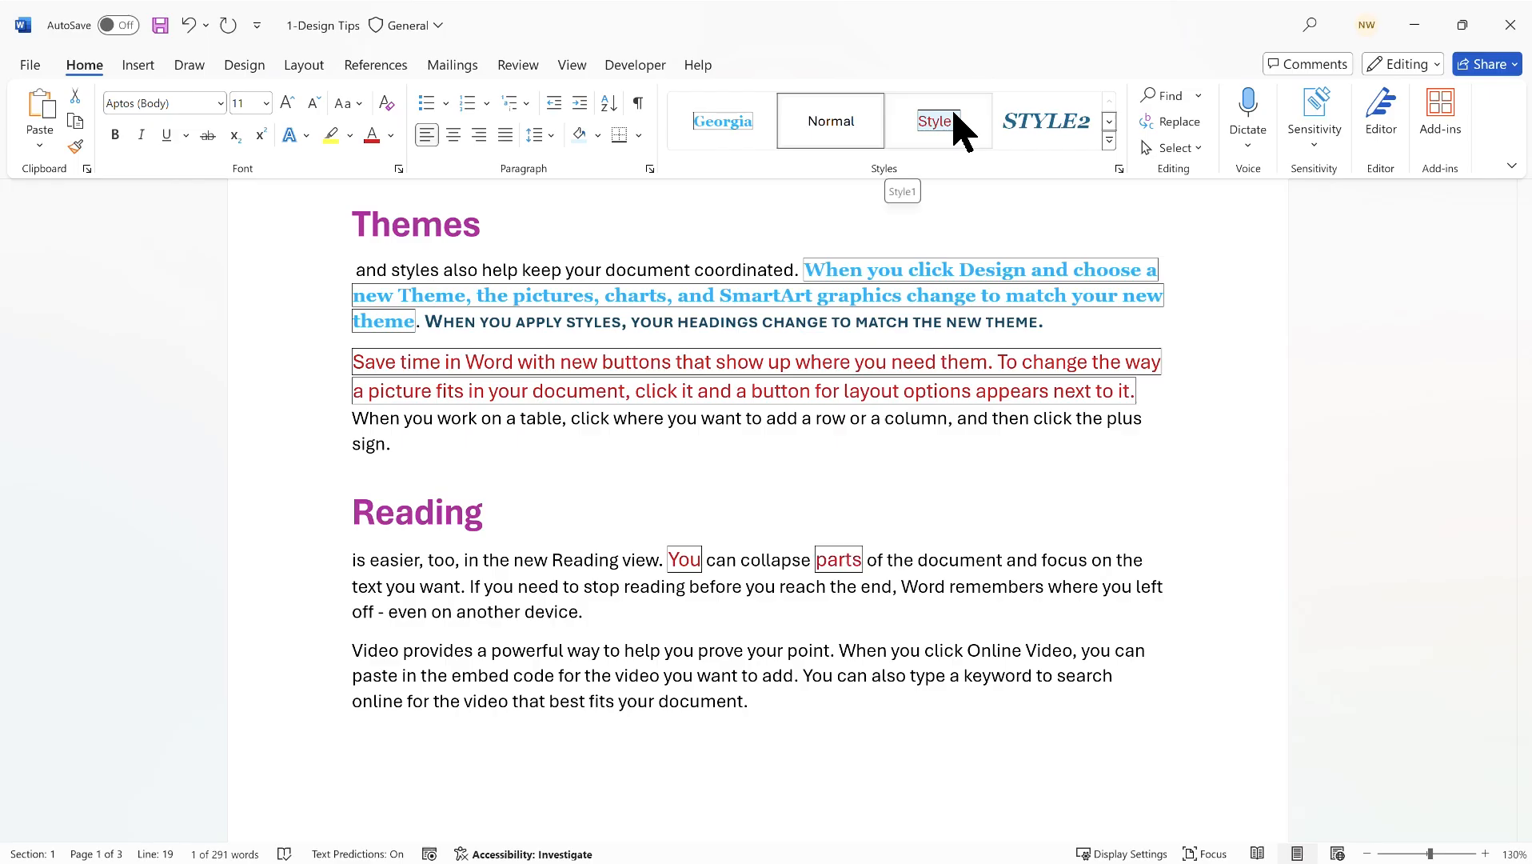
drag(602, 617, 355, 566)
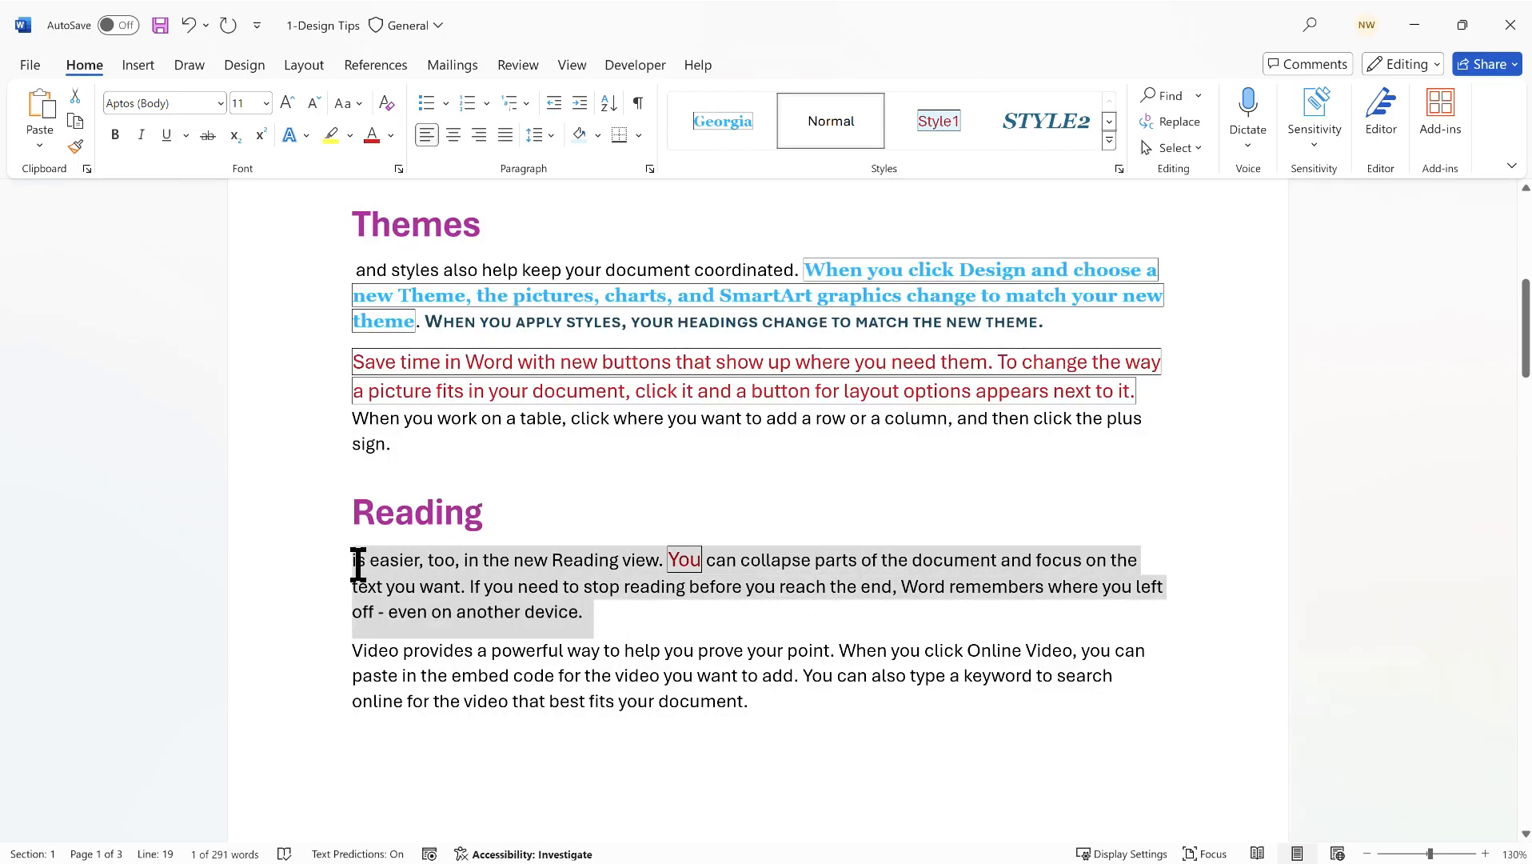
click(945, 121)
click(842, 617)
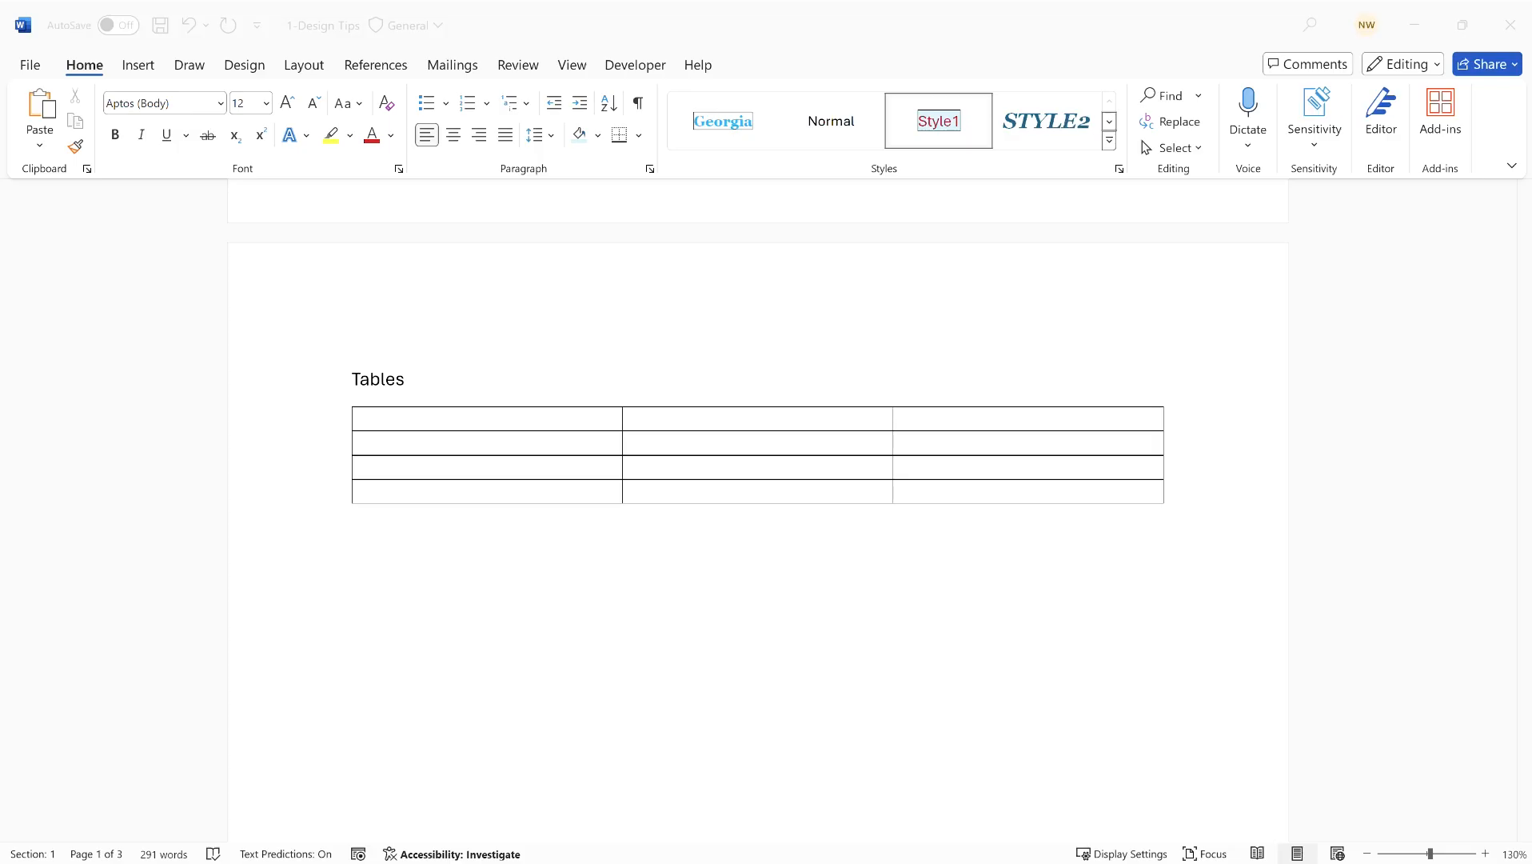
- Switch to Demo.pdf in the browser, examine its January to March course table as a model for the Tables section, and close it
scroll(624, 376, up, 5)
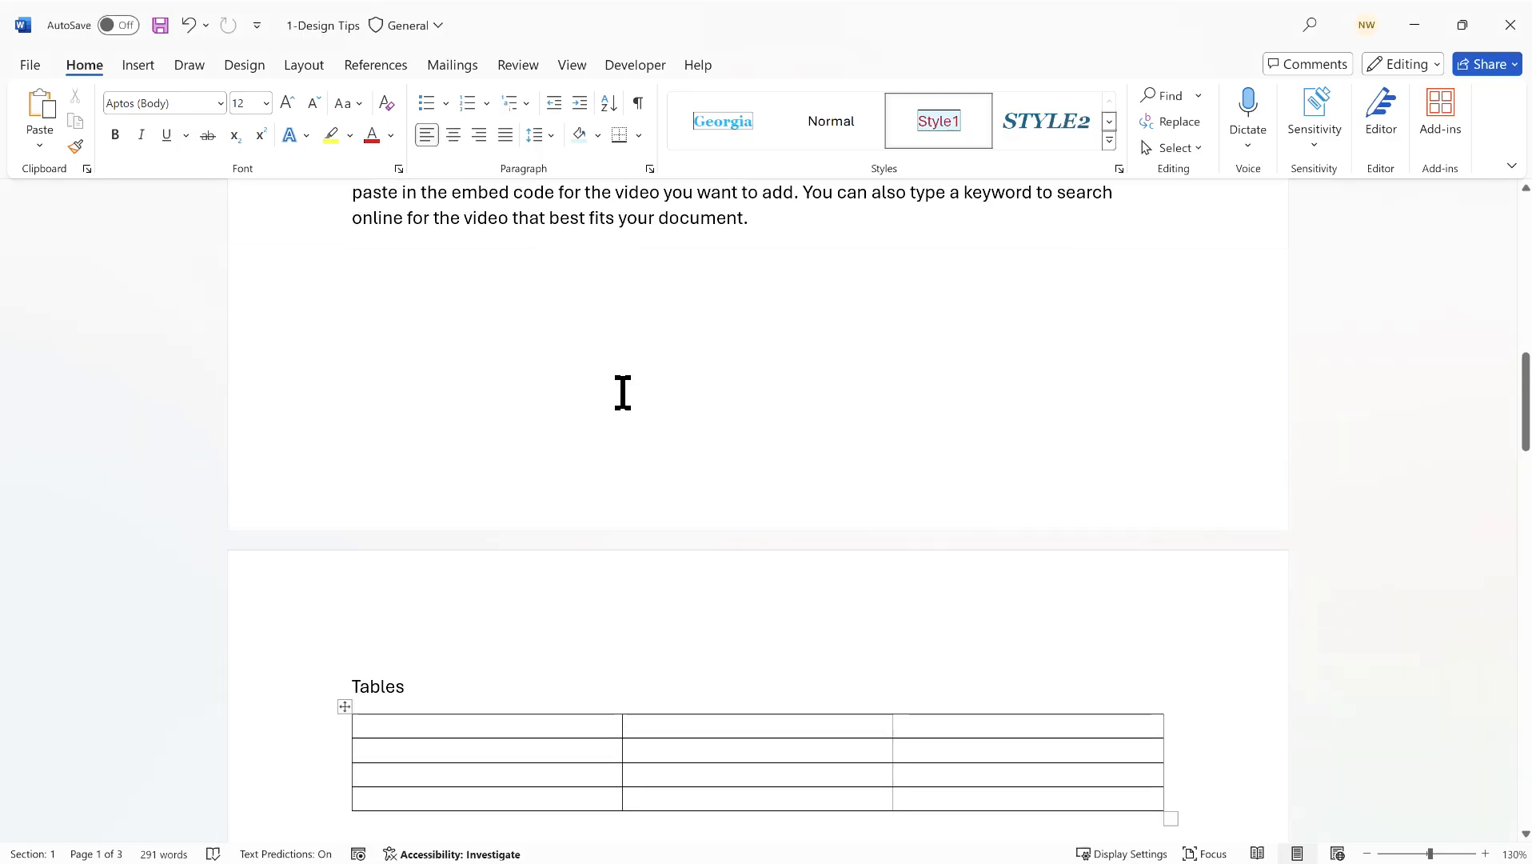
scroll(627, 389, down, 3)
scroll(626, 389, down, 3)
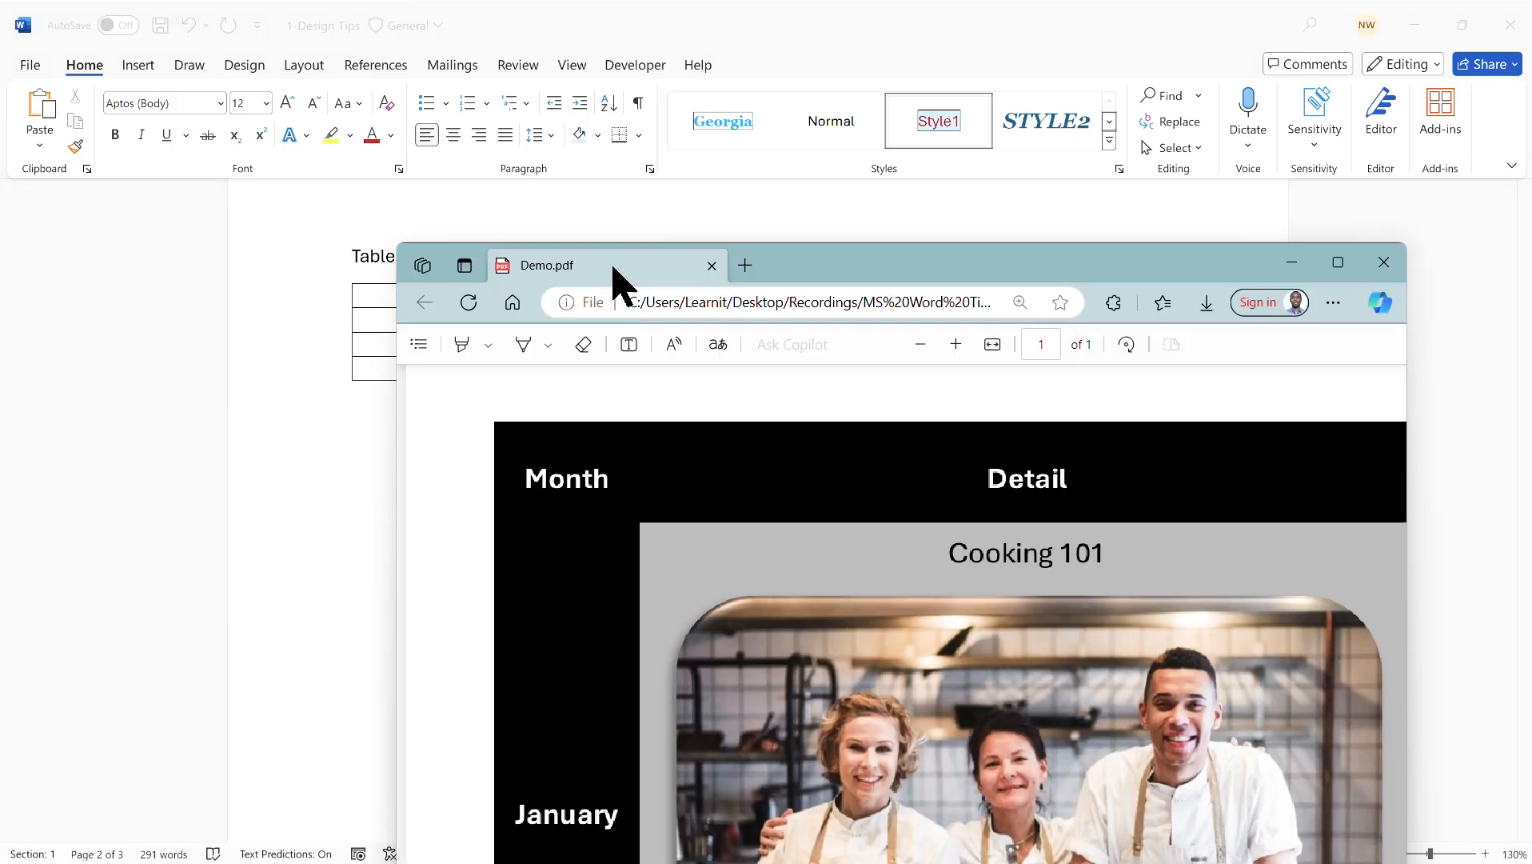
drag(613, 284, 530, 17)
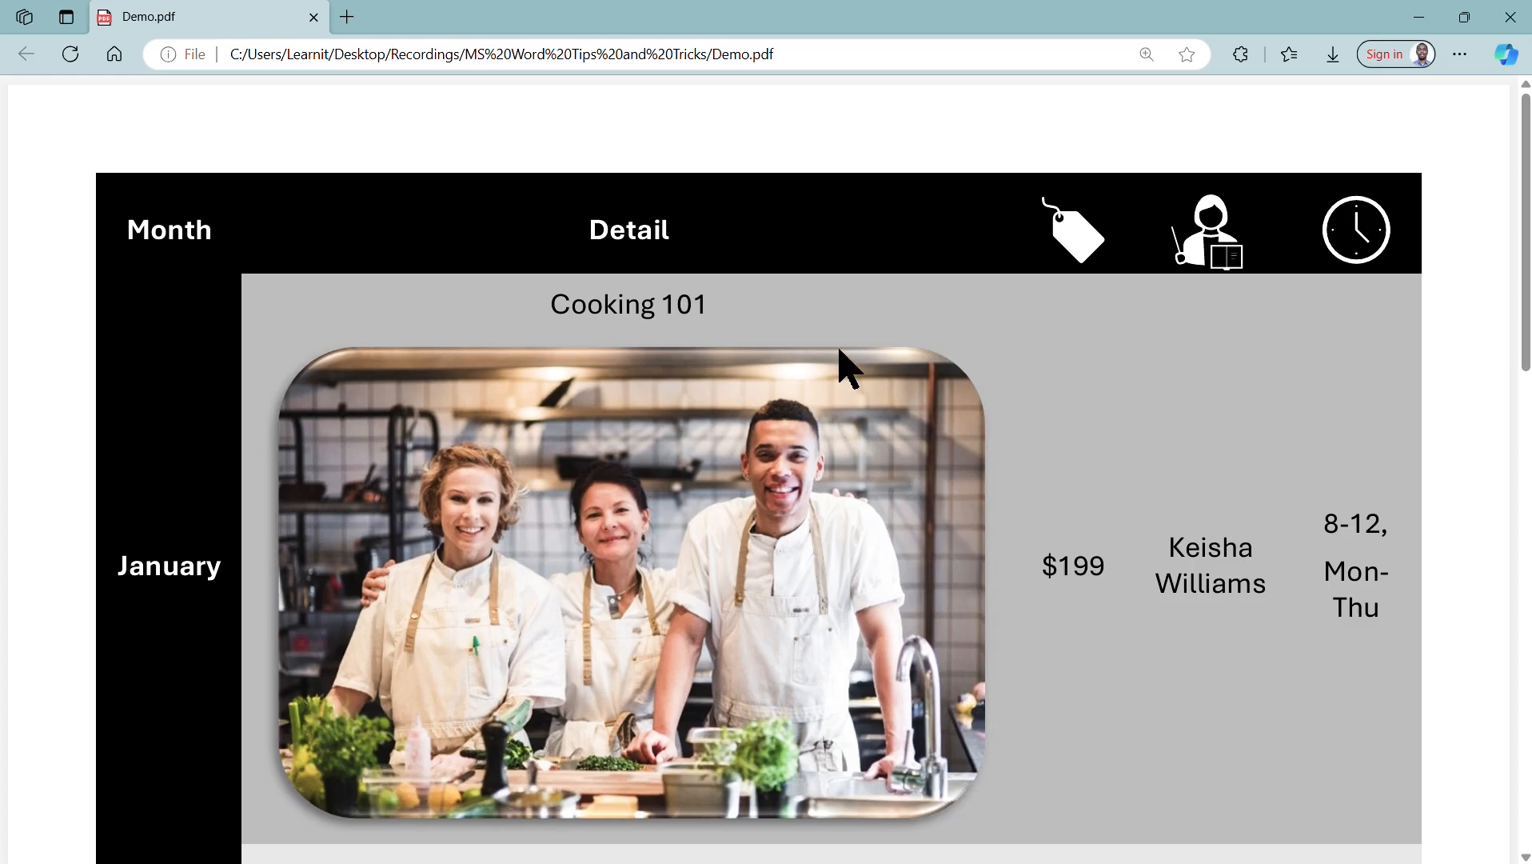
scroll(841, 352, down, 1)
scroll(847, 356, down, 1)
scroll(836, 369, up, 1)
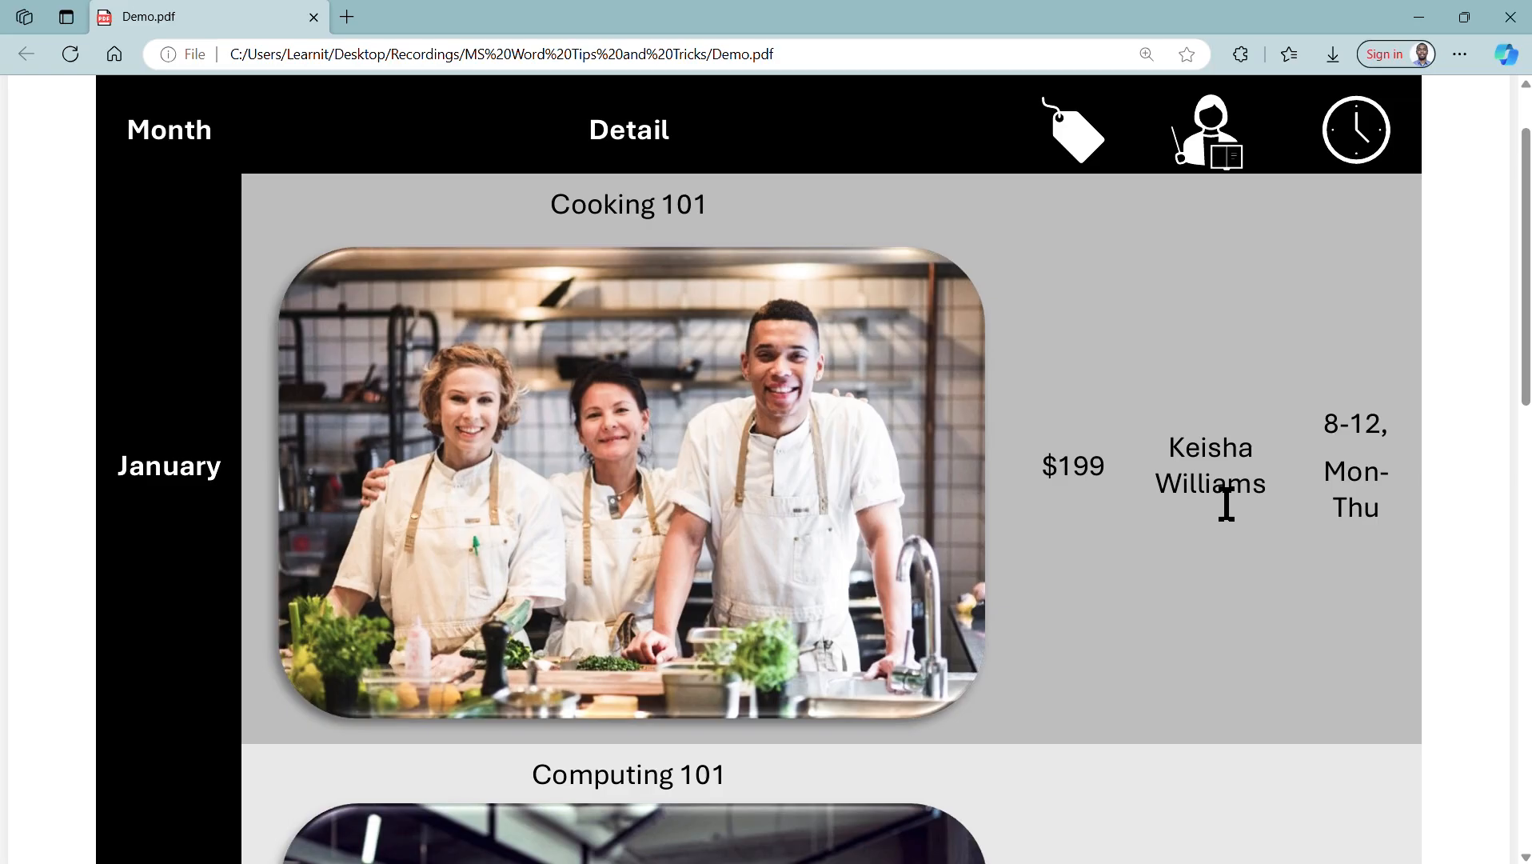
scroll(1226, 502, down, 7)
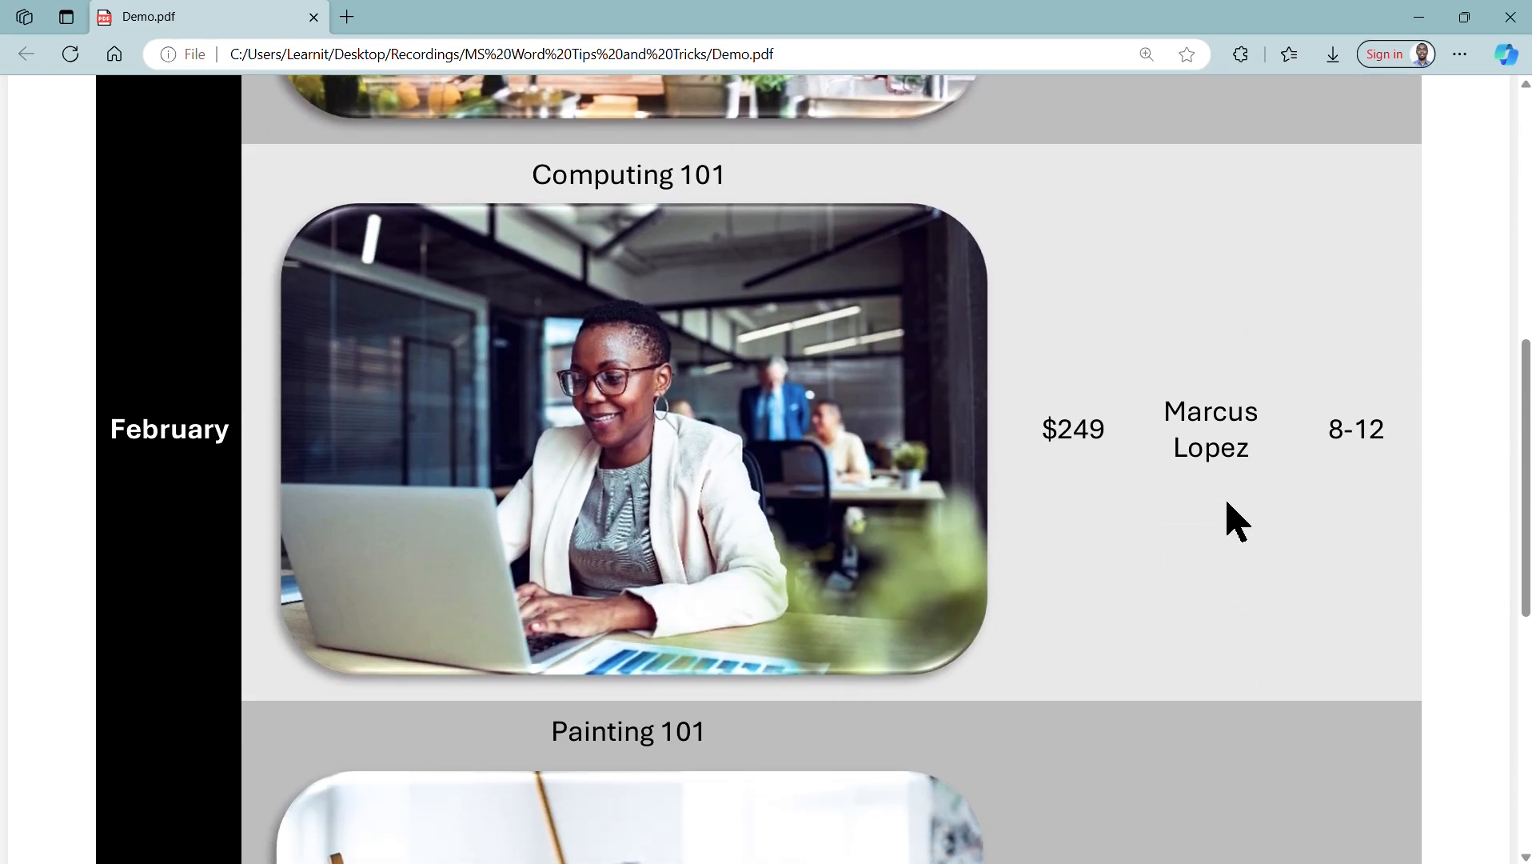
scroll(1236, 520, down, 6)
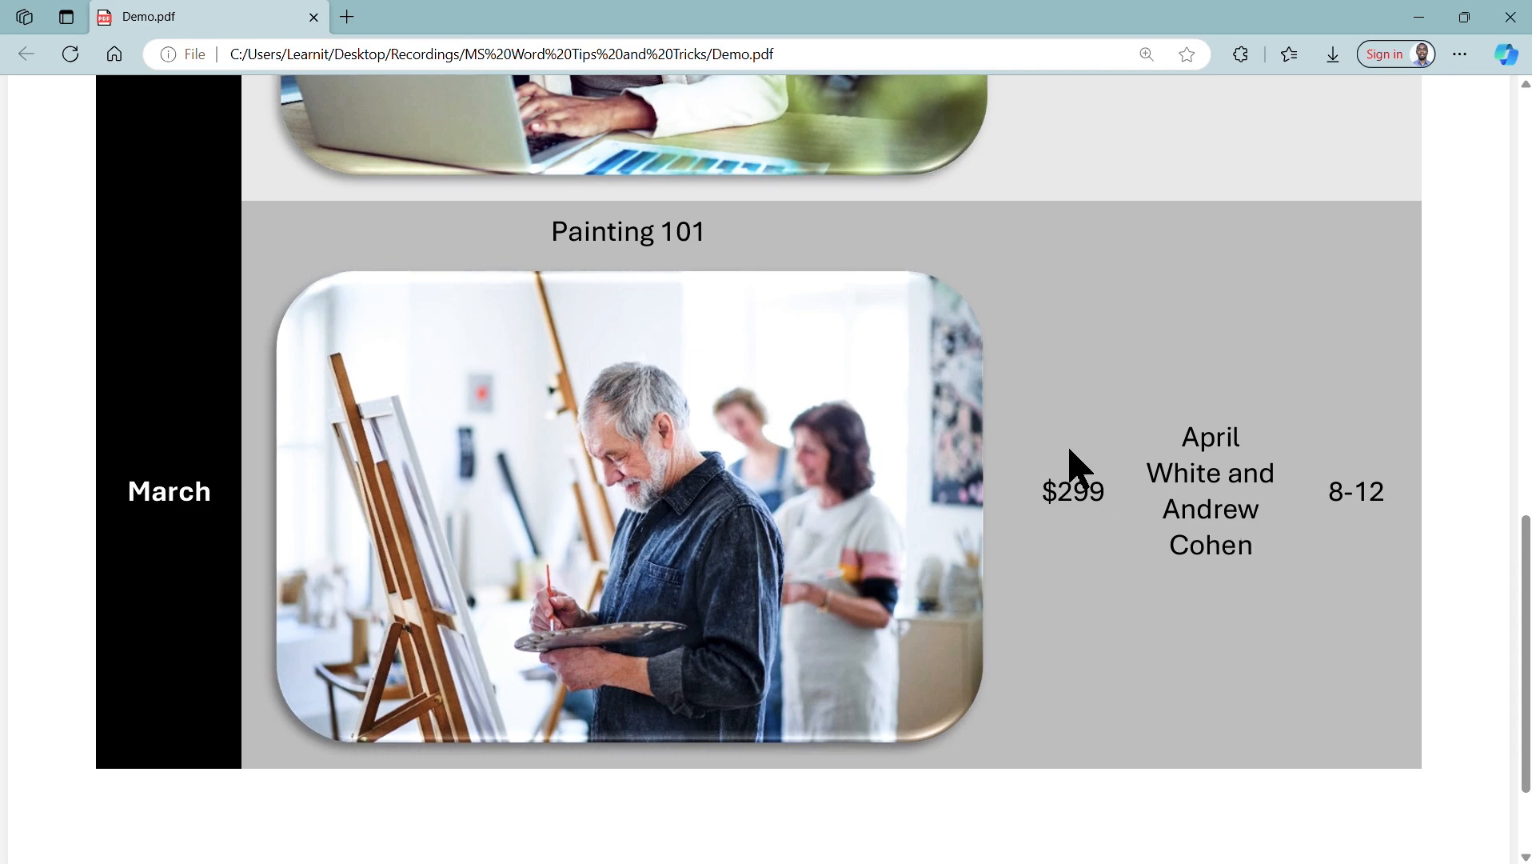
scroll(1078, 468, up, 7)
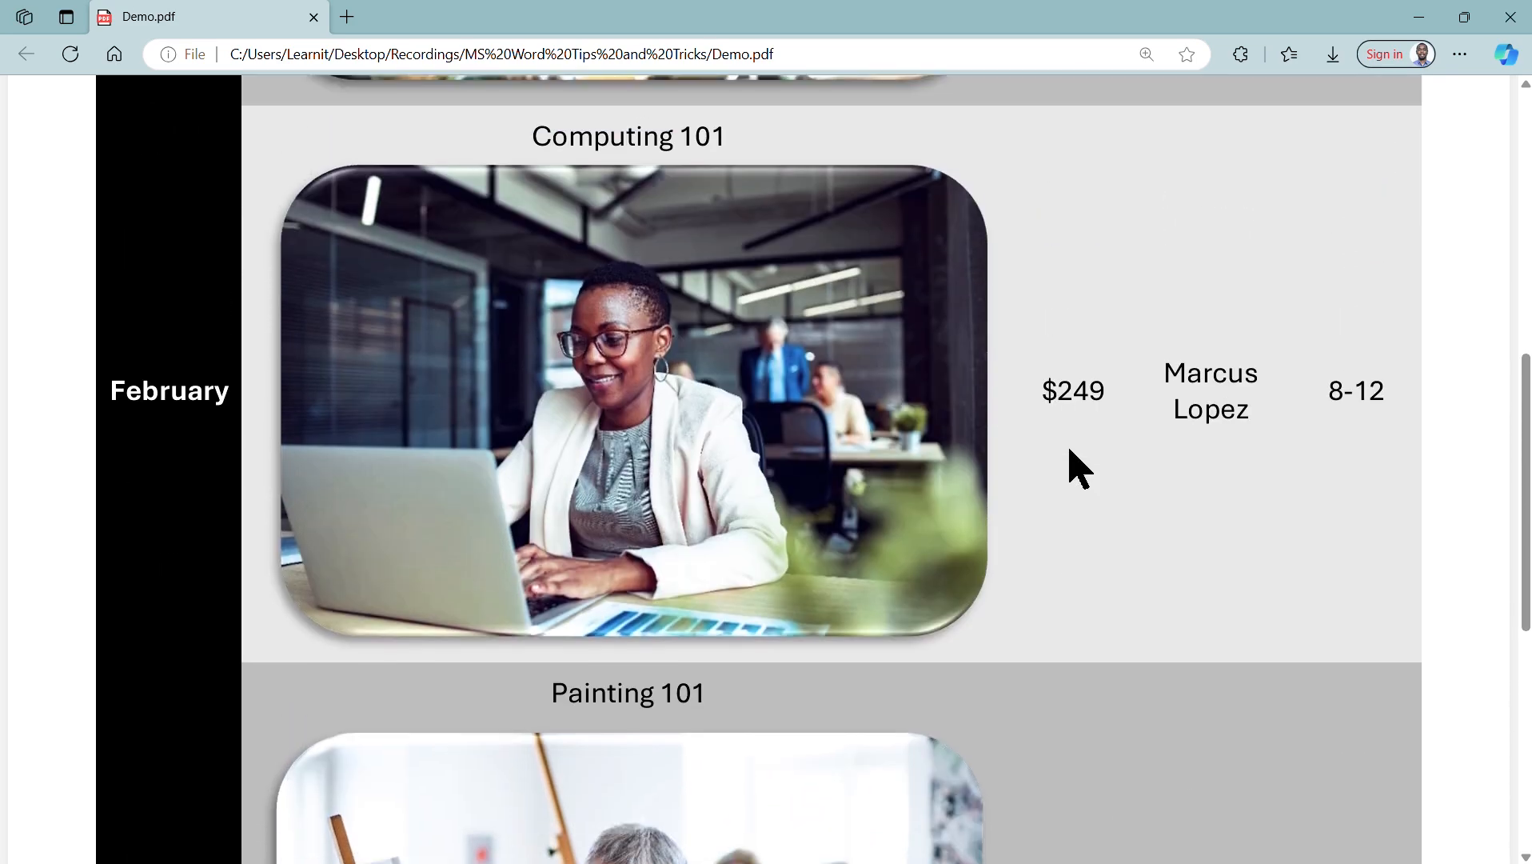
scroll(1071, 468, up, 7)
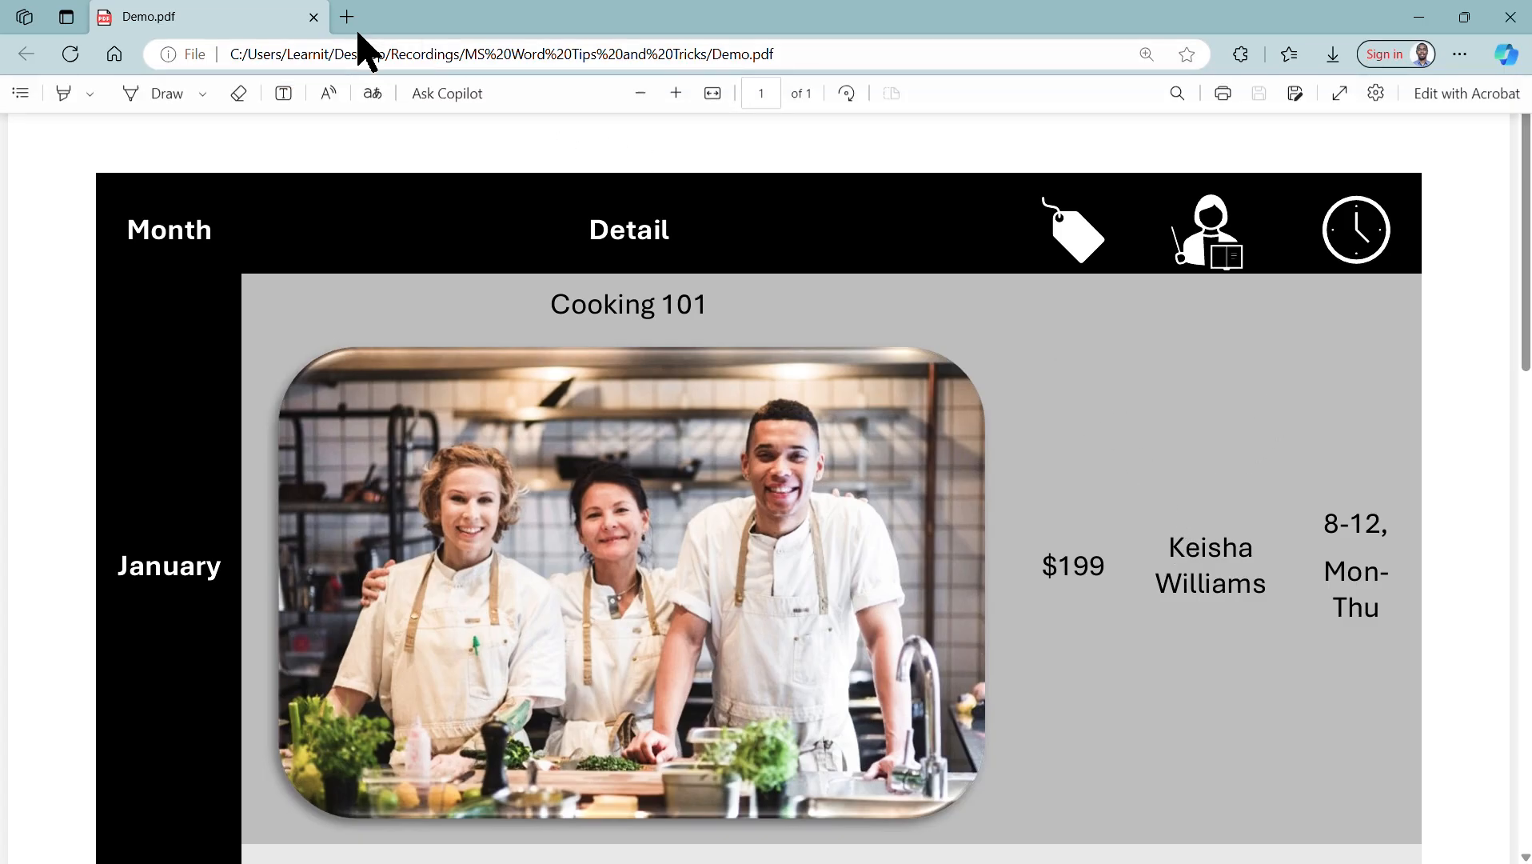
click(314, 17)
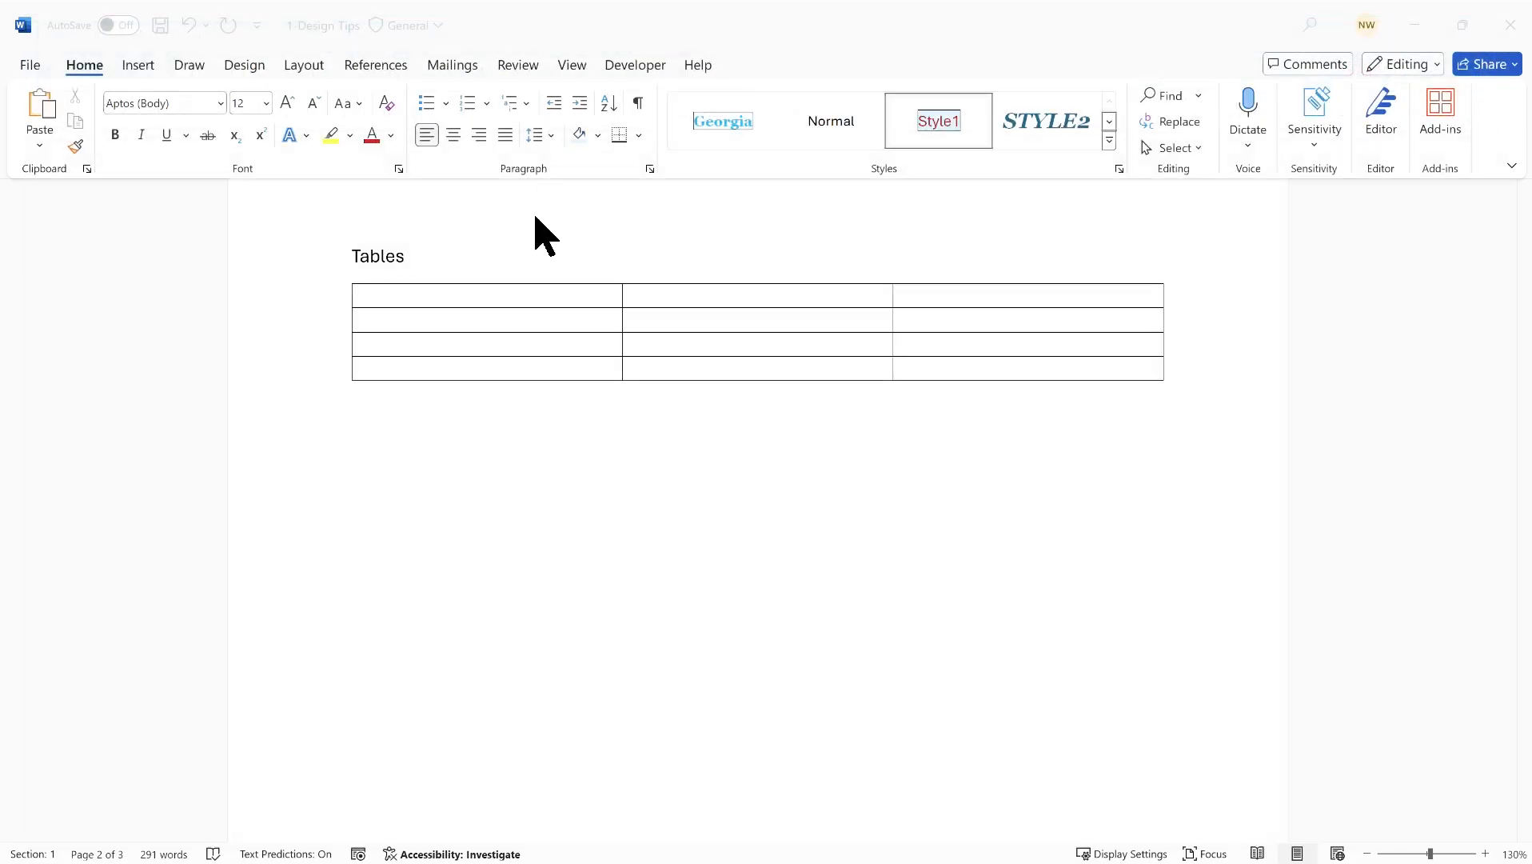
- Enter the headers "Month" and "Detail" in the first two cells of the empty table under Tables
click(443, 296)
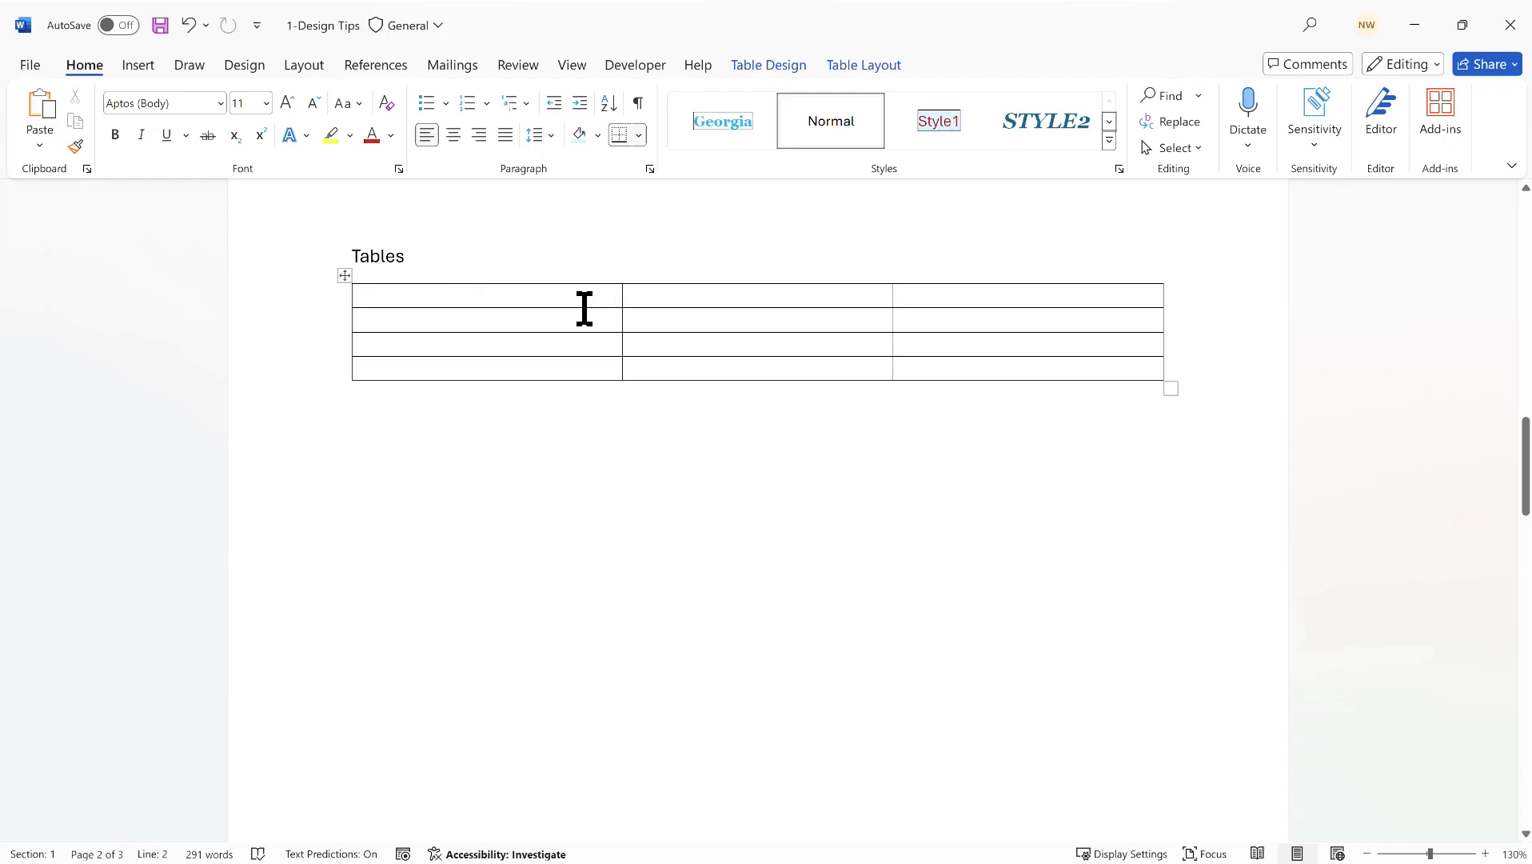
text(Month)
key(Tab)
text(Detail)
key(Tab)
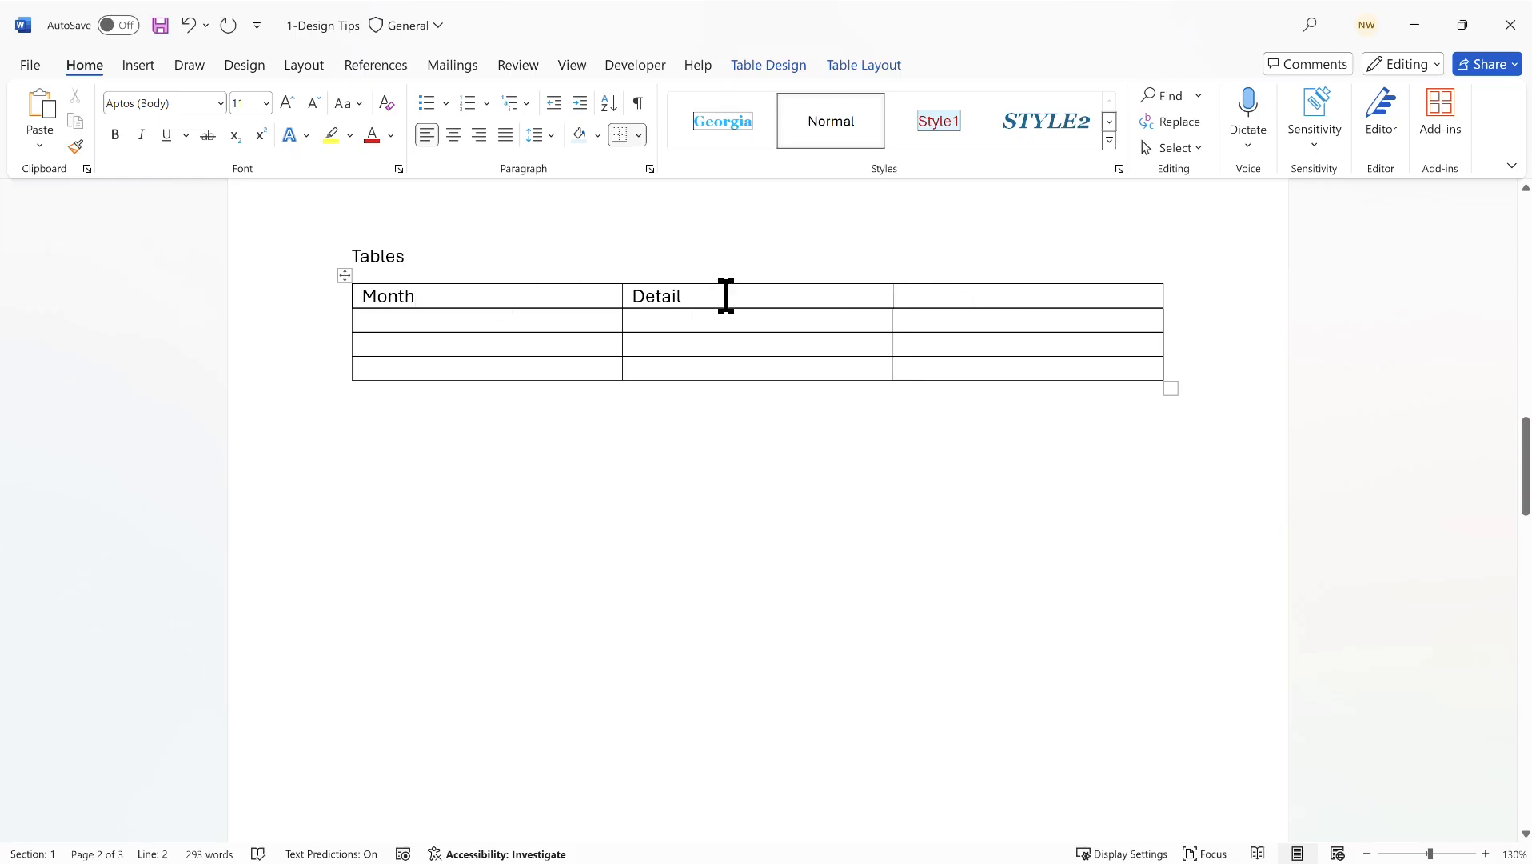
- Insert two columns to the right of the table's third column, making a five-column table
right_click(986, 296)
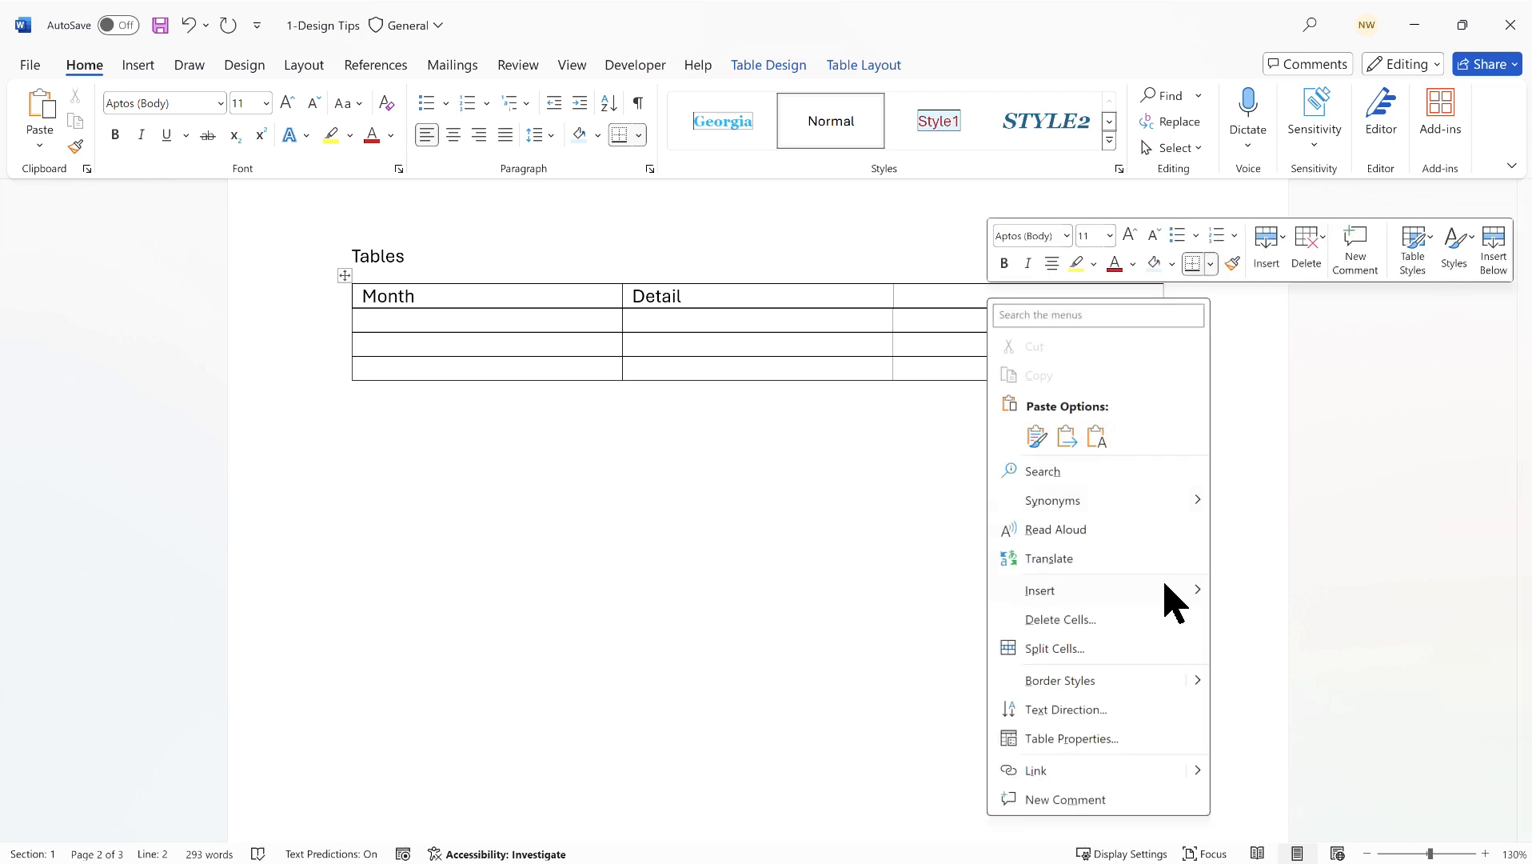
mouse_move(1168, 585)
click(1304, 622)
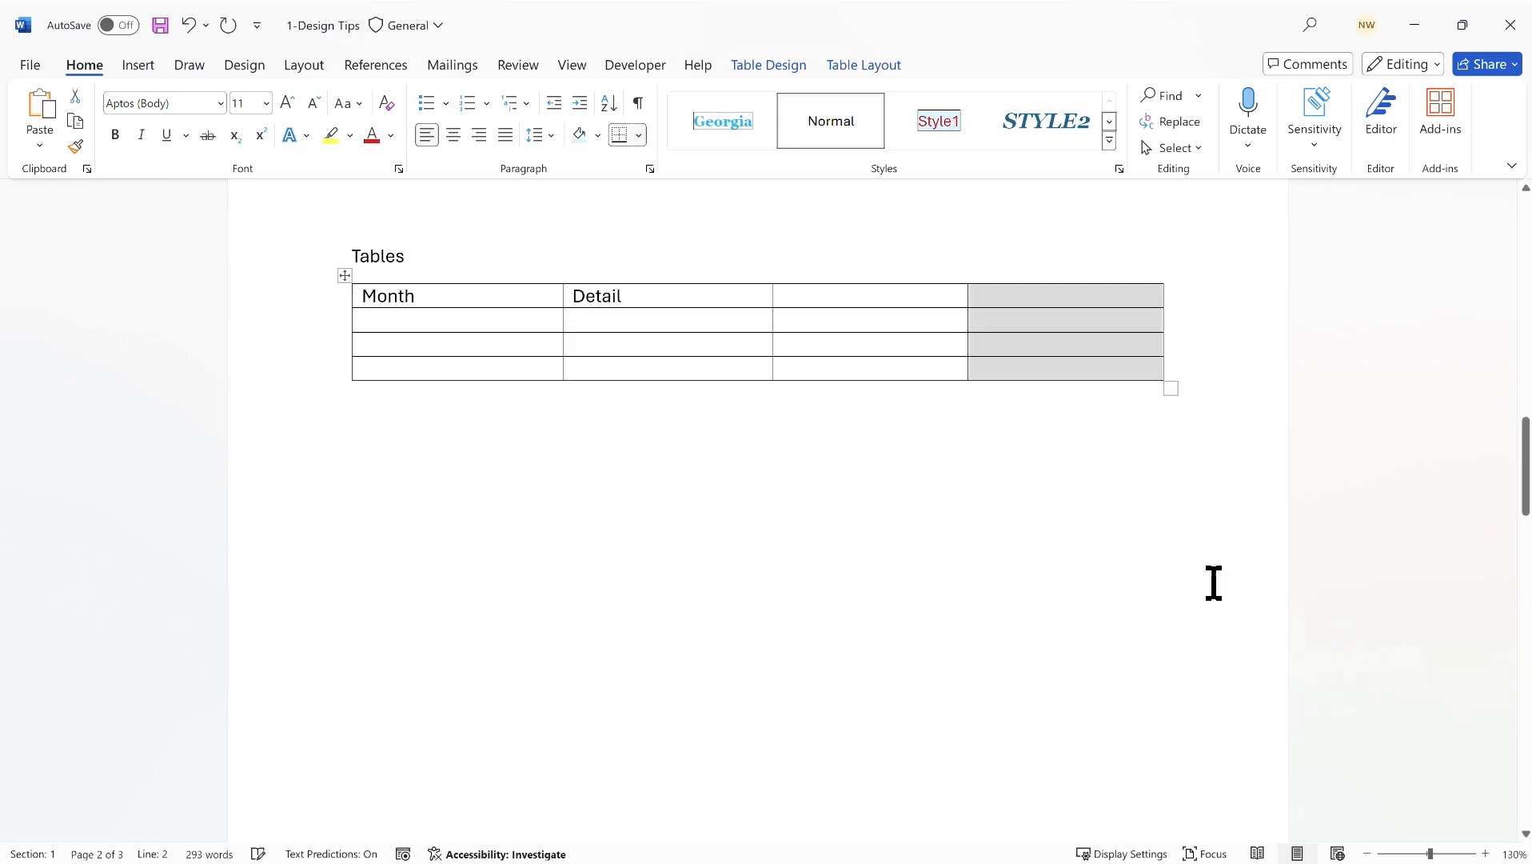
click(1018, 294)
right_click(1019, 293)
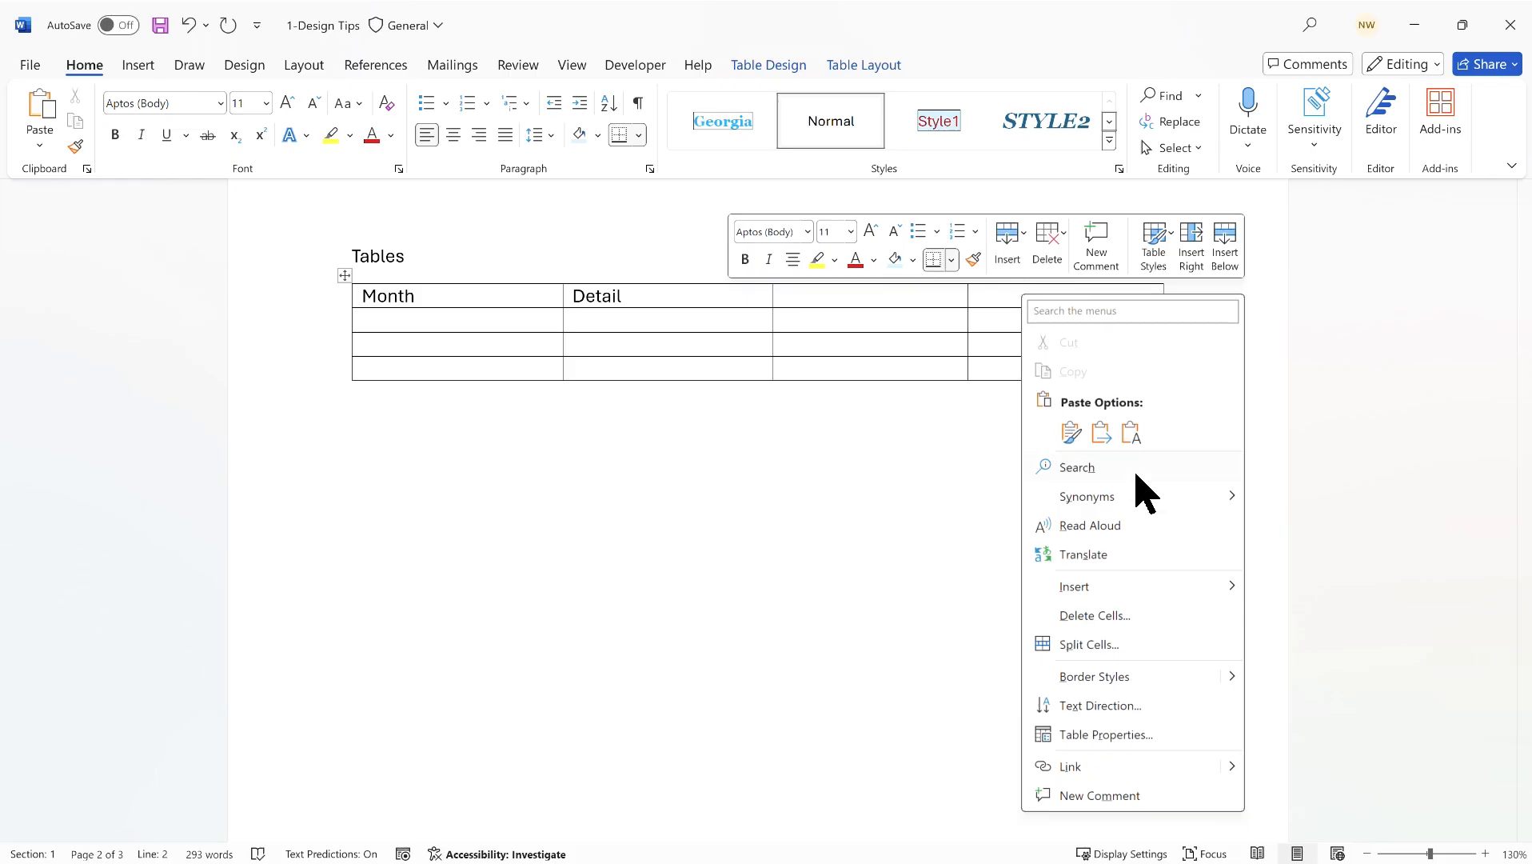
mouse_move(1213, 595)
click(1329, 628)
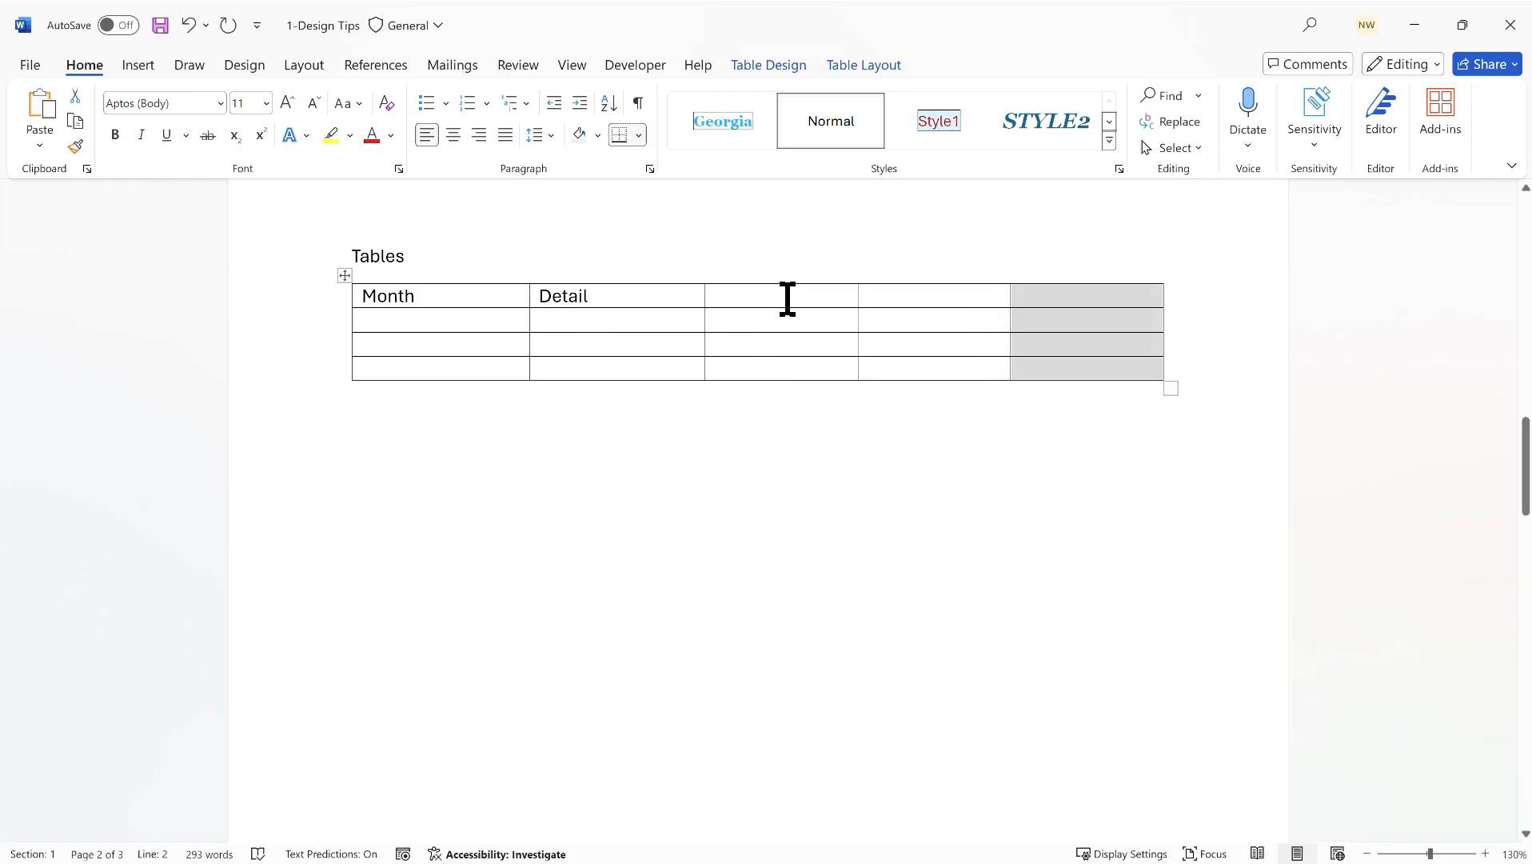
- Enter "January", "February" and "March" in the three cells below the Month header
click(820, 300)
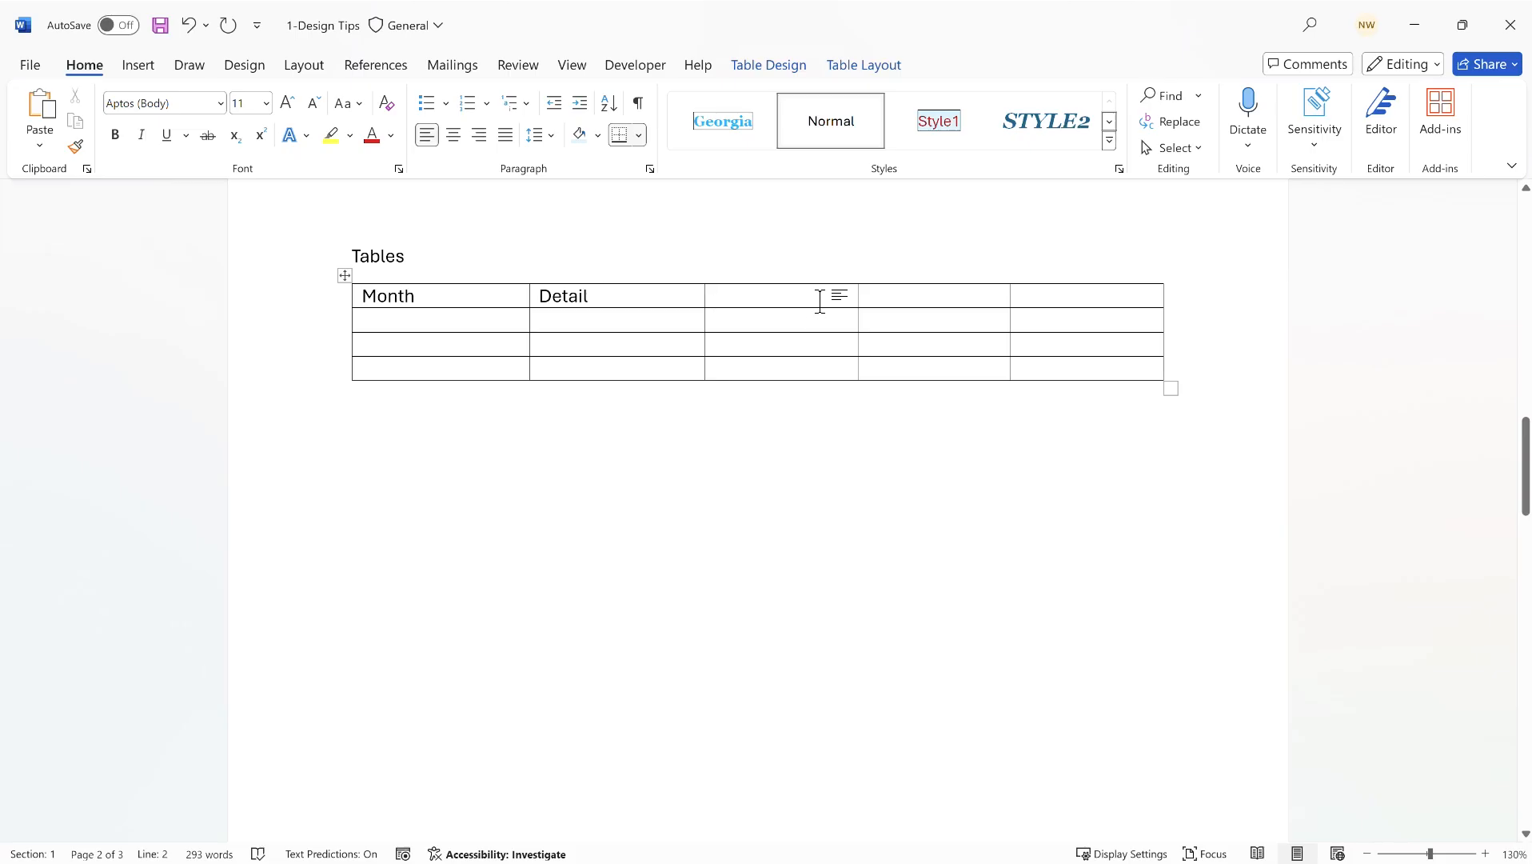
click(944, 299)
key(Tab)
text(Jan)
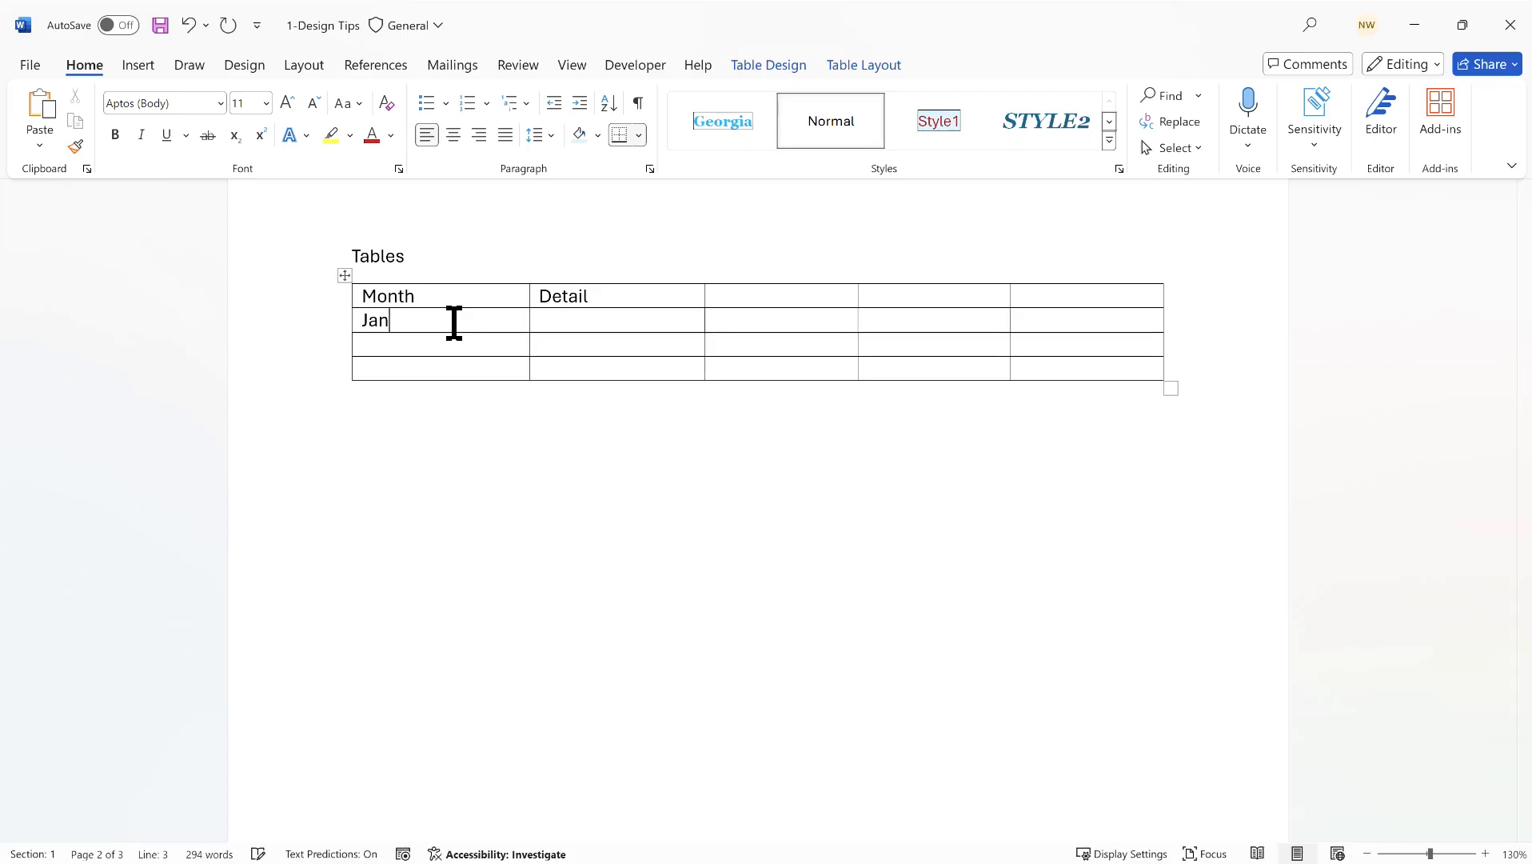
text(uar)
text(February)
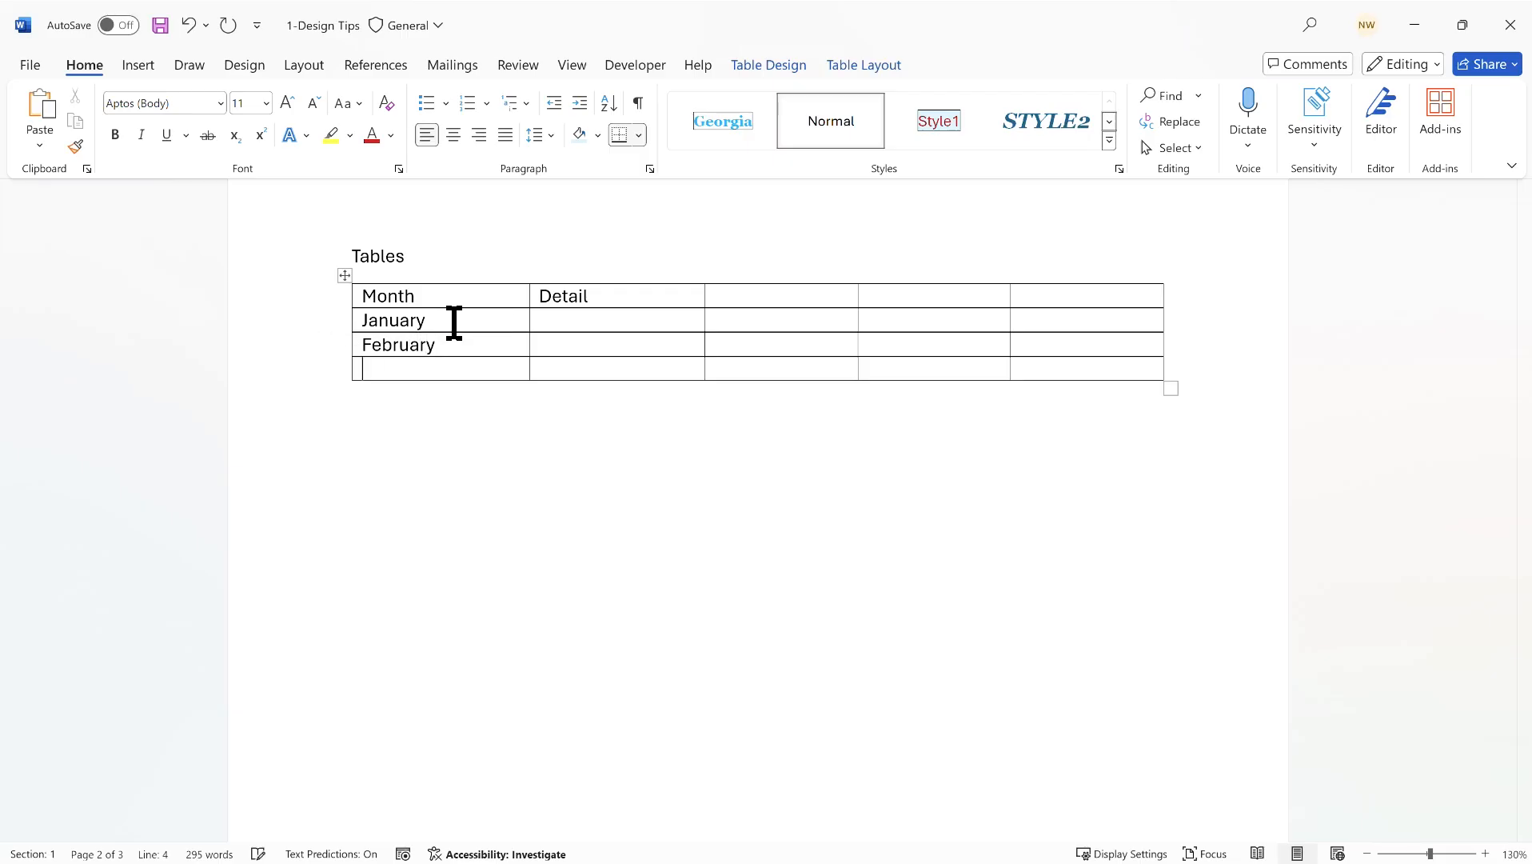
text(March)
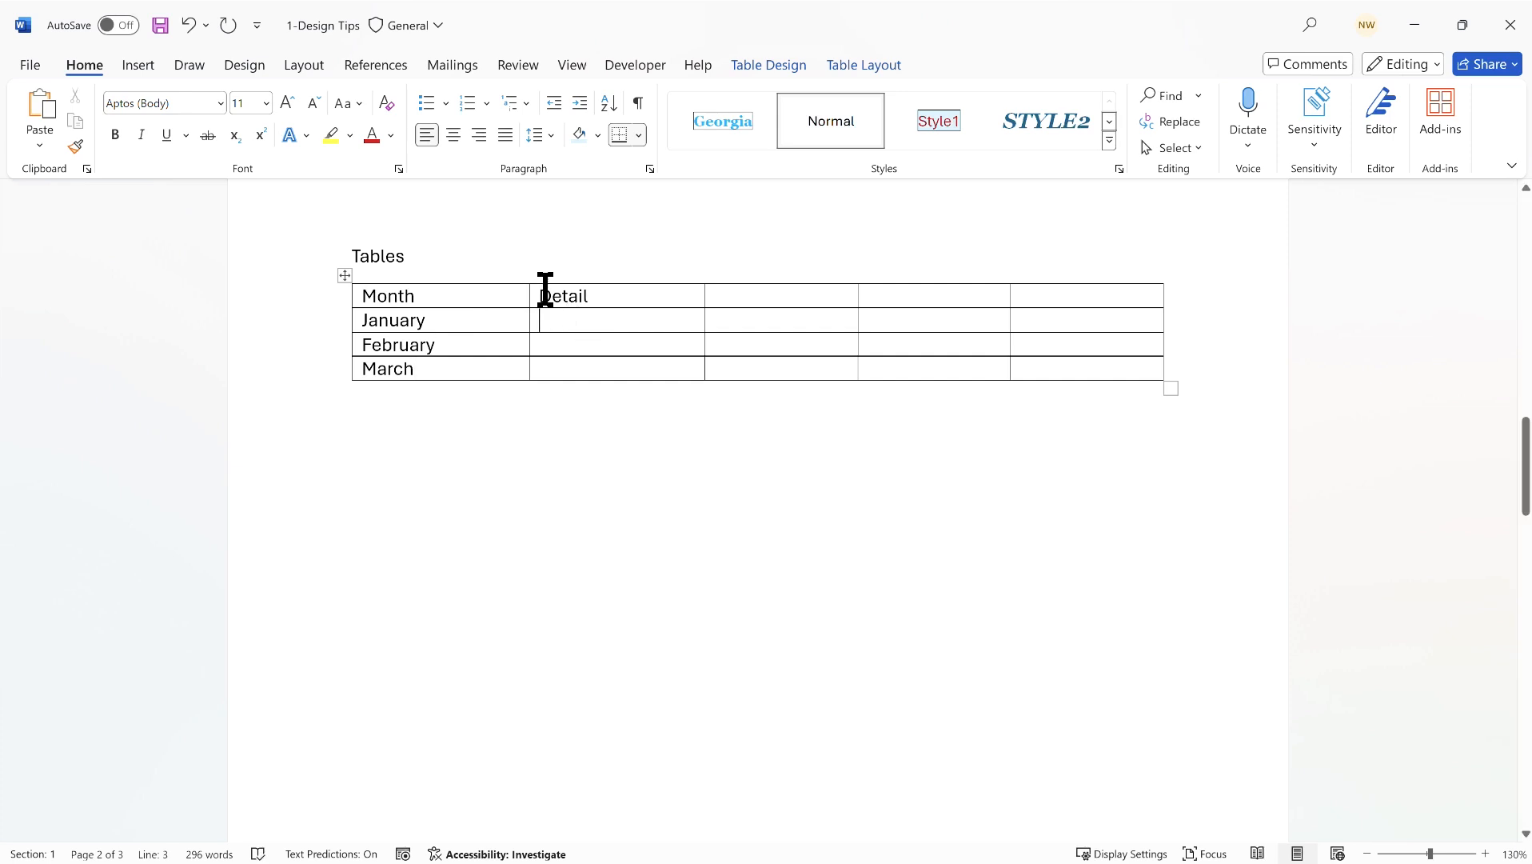
- Insert the stock image of three aproned cooks, found with the search "cooking", in January's Detail cell
click(145, 69)
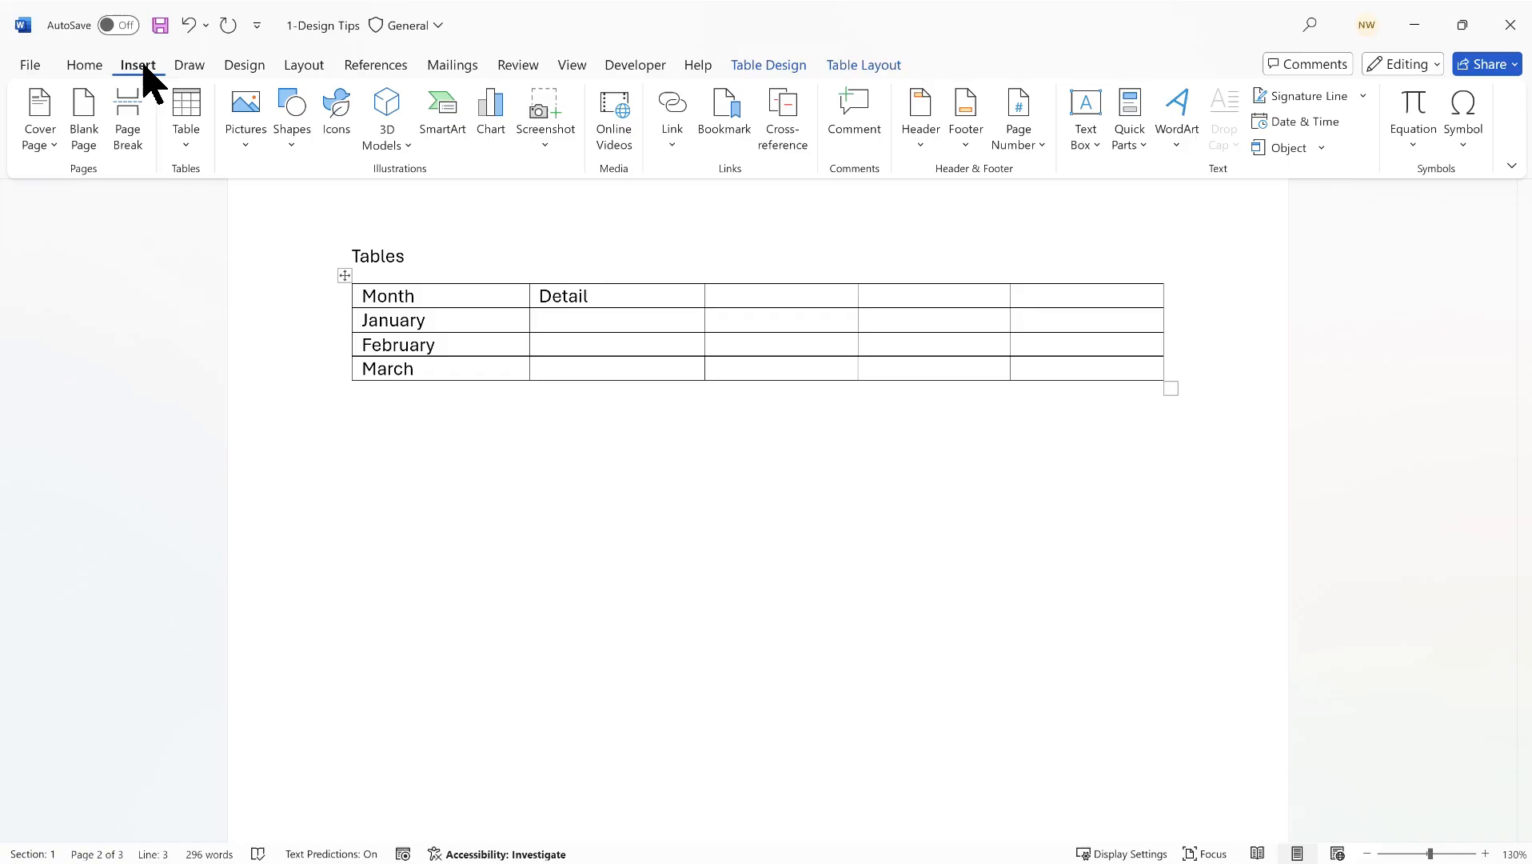
click(246, 149)
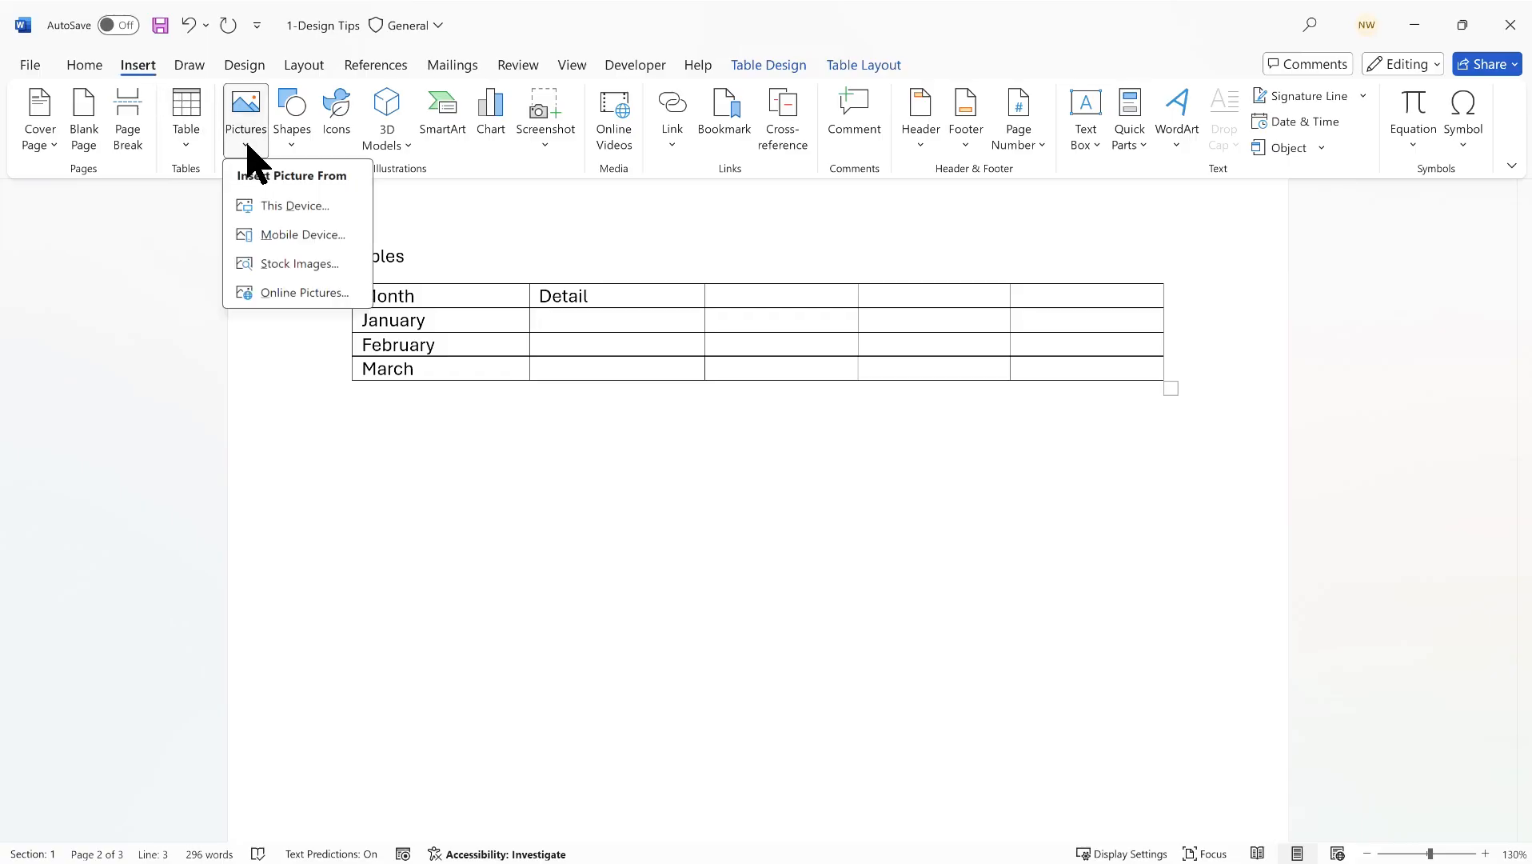
click(313, 265)
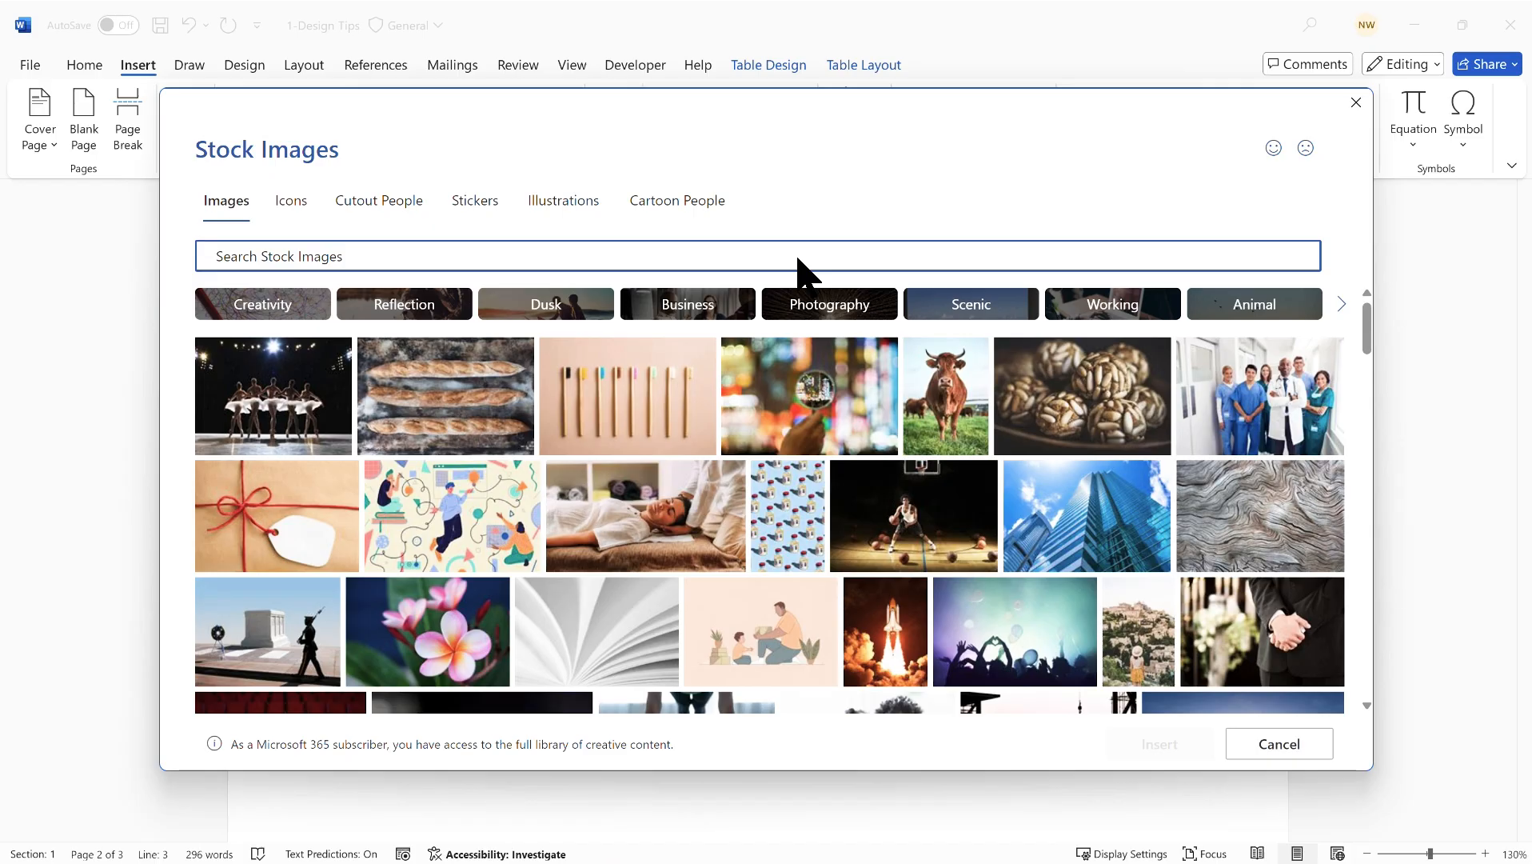
text(cookin)
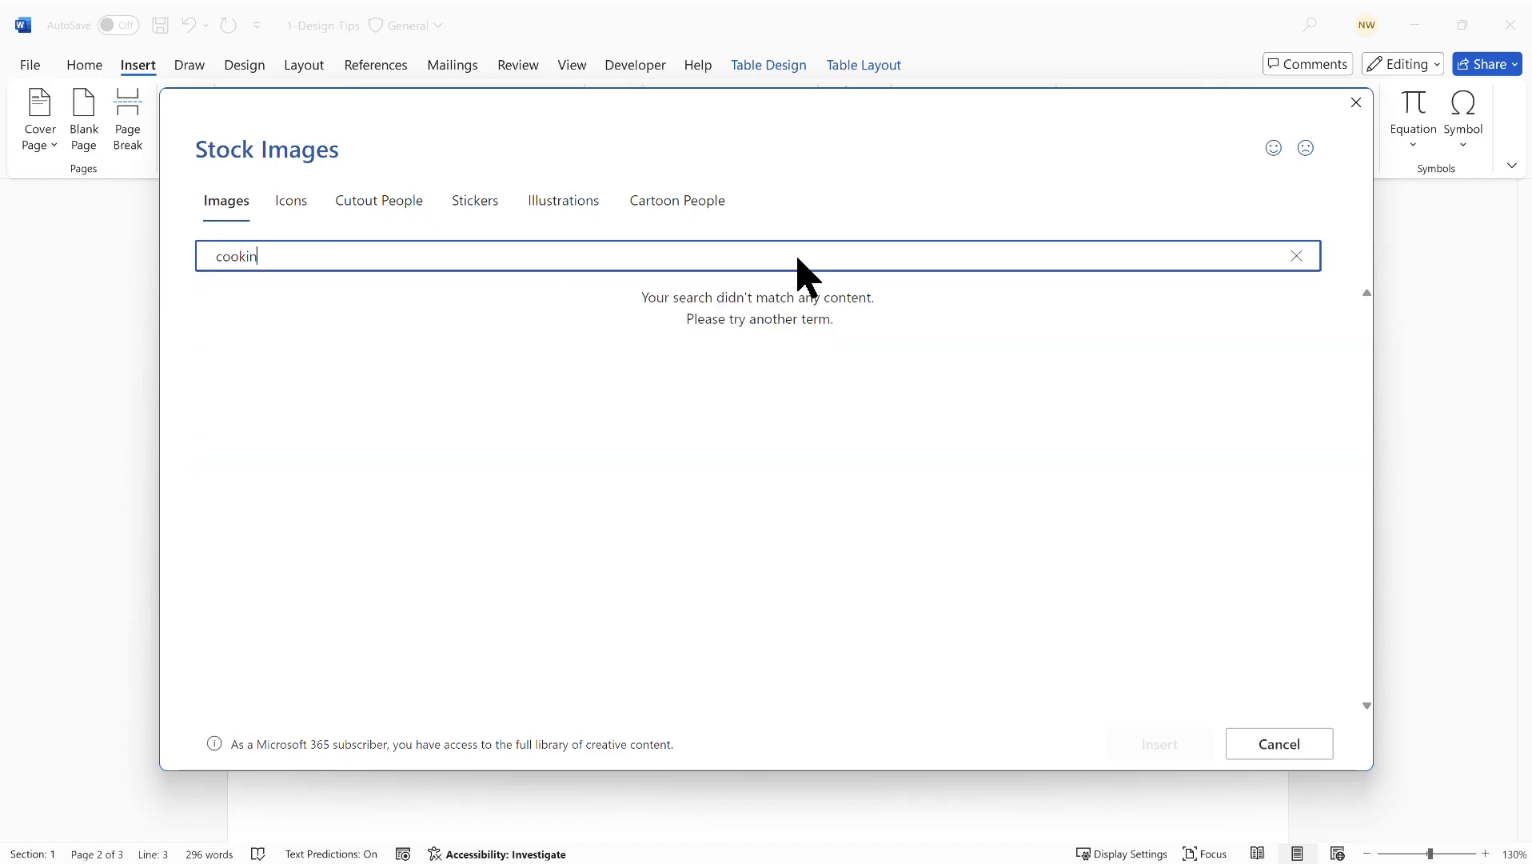
text(g)
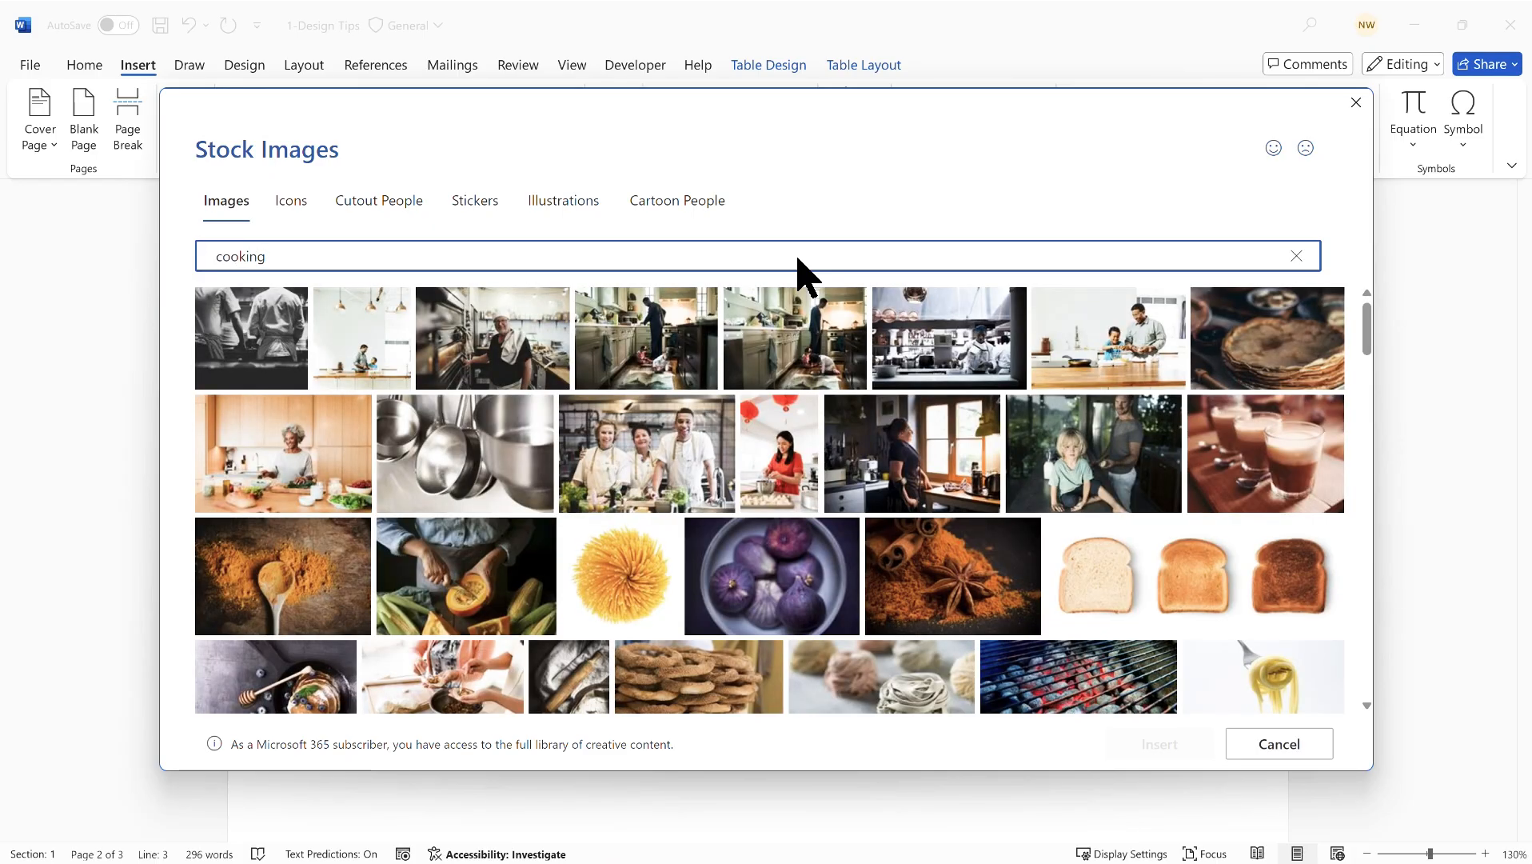
click(667, 472)
click(1169, 754)
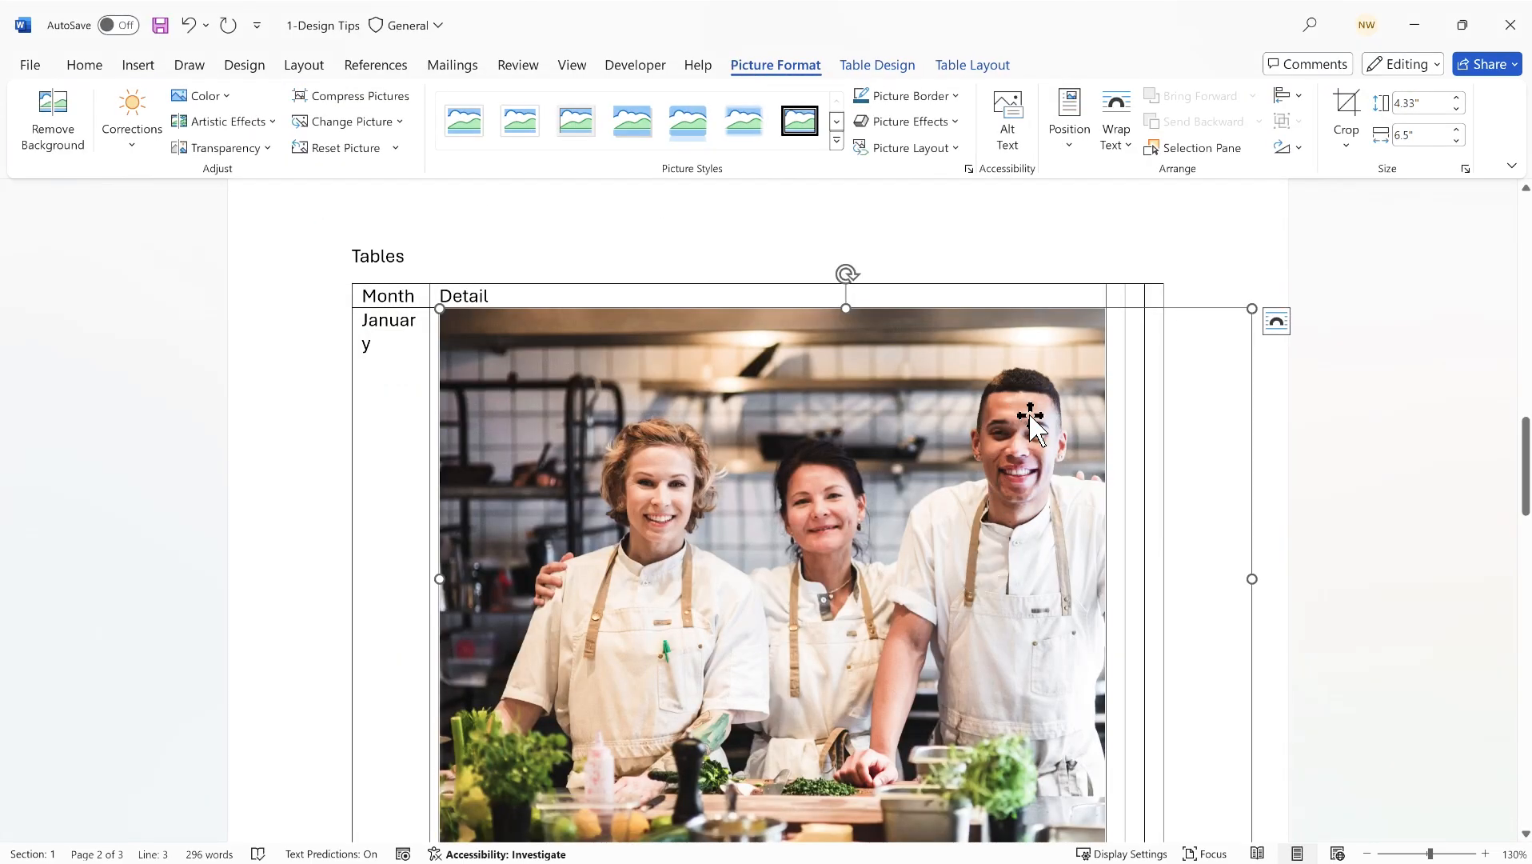
- Reduce the January cooking picture's width to 4" with its proportions kept
scroll(812, 424, down, 1)
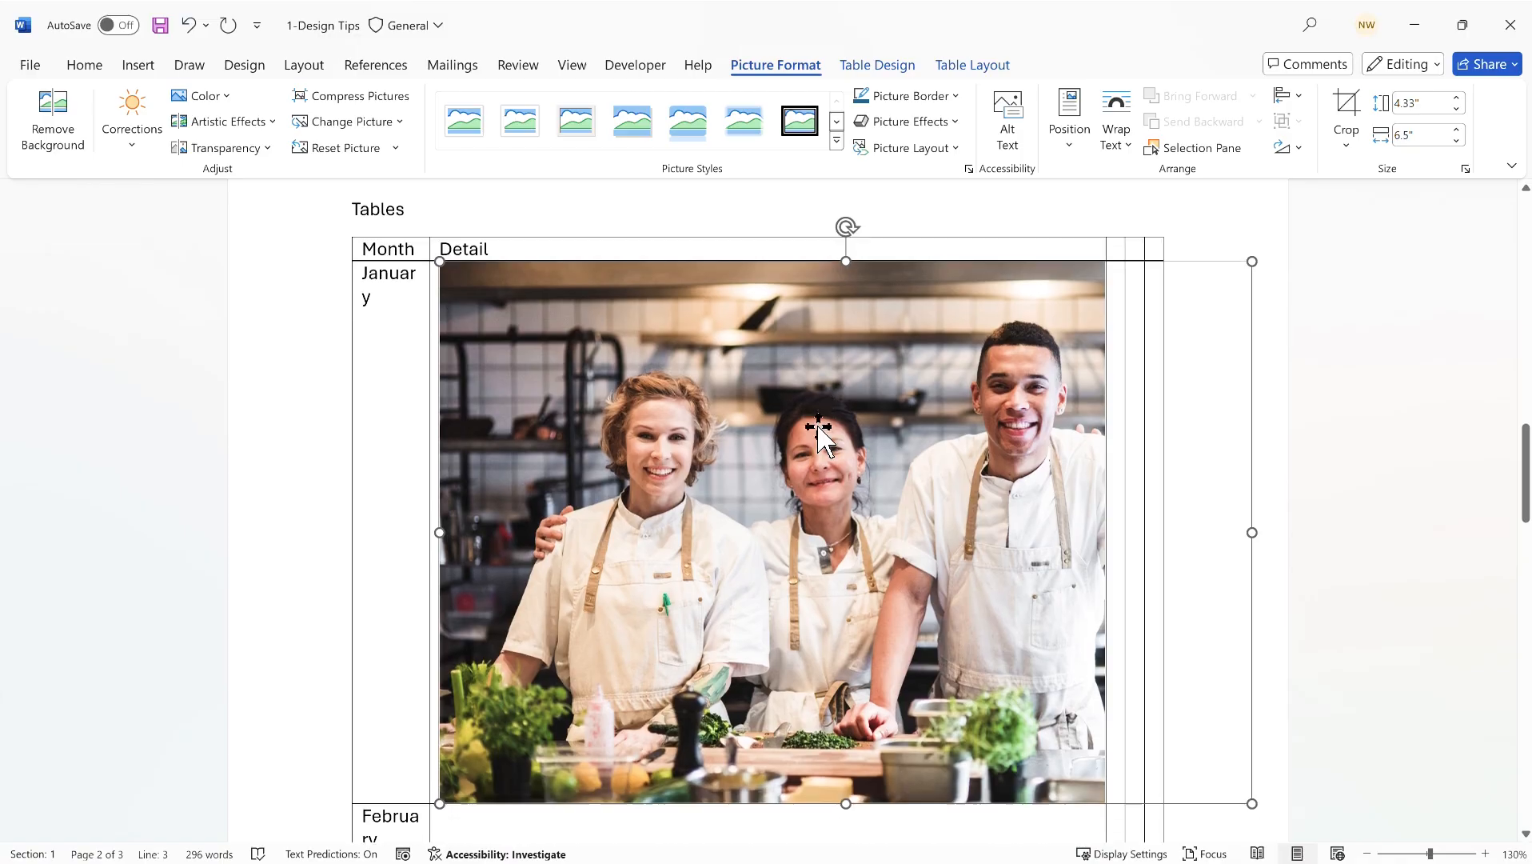
scroll(818, 426, down, 2)
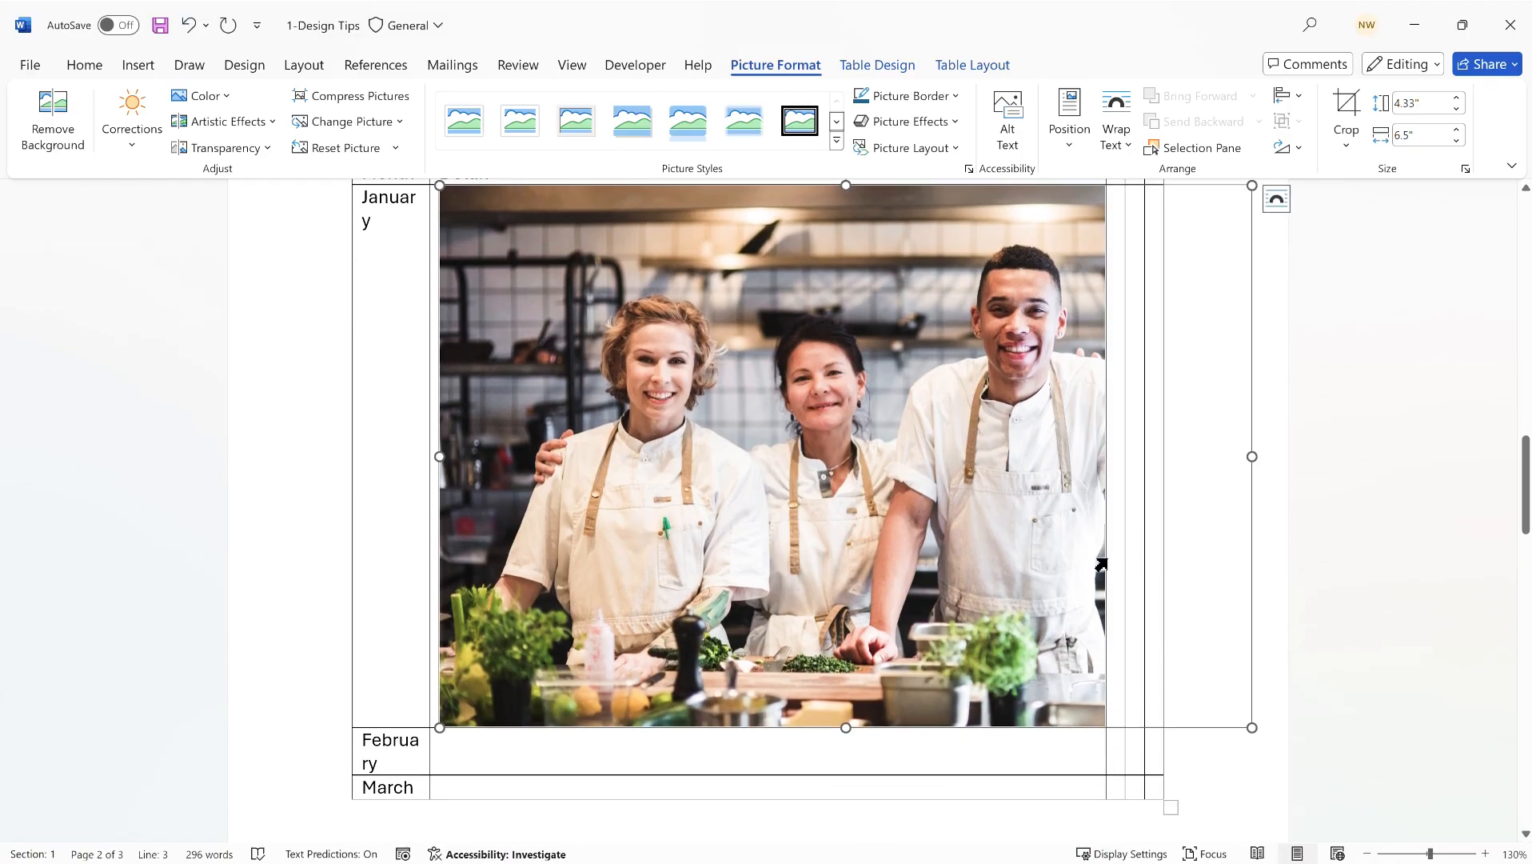
scroll(884, 479, up, 3)
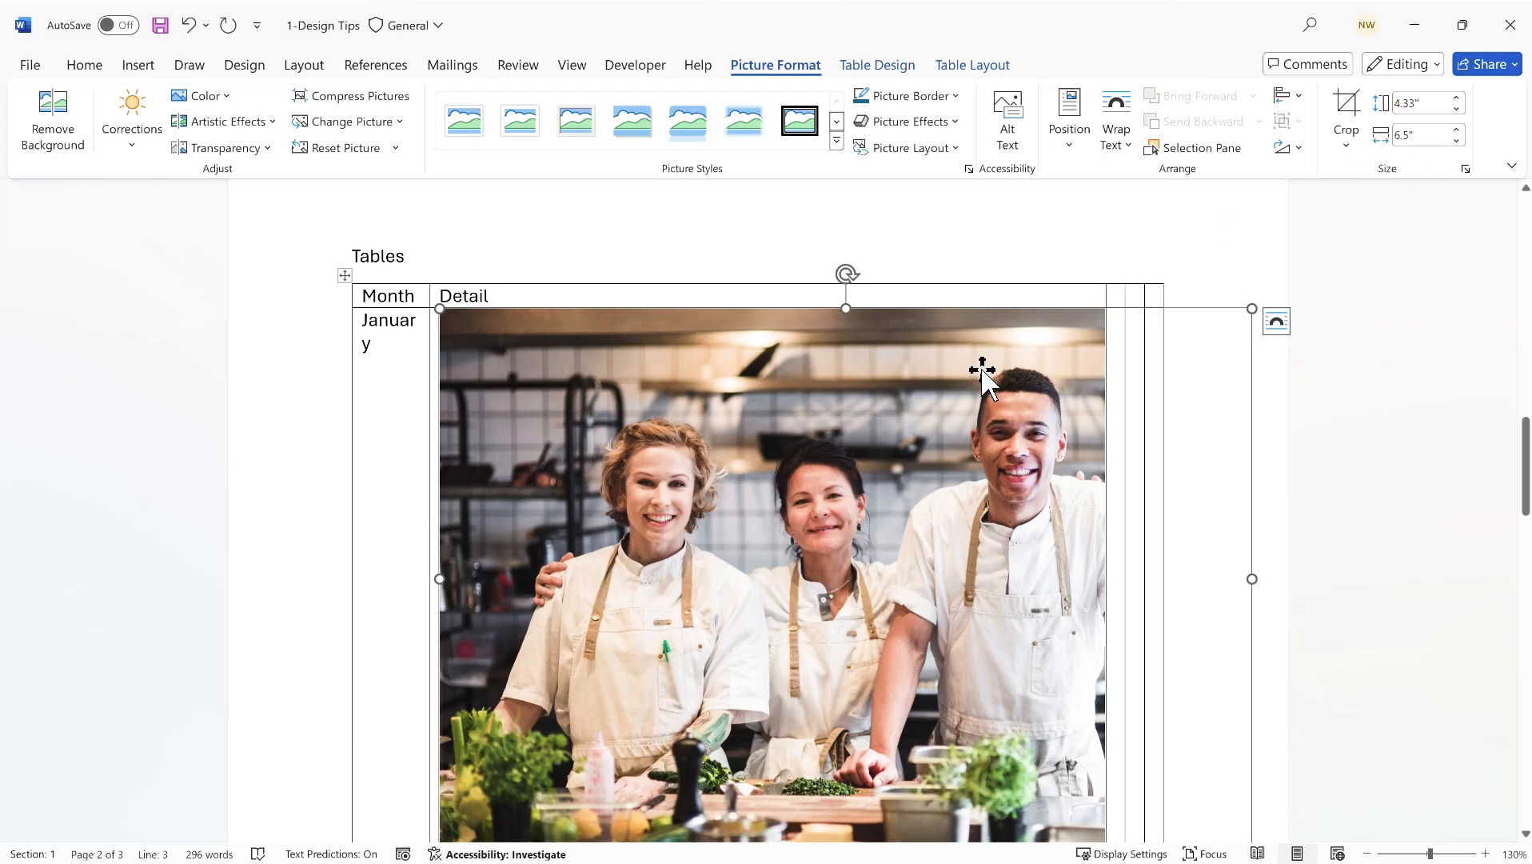
click(1456, 141)
click(1456, 141)
click(1456, 141)
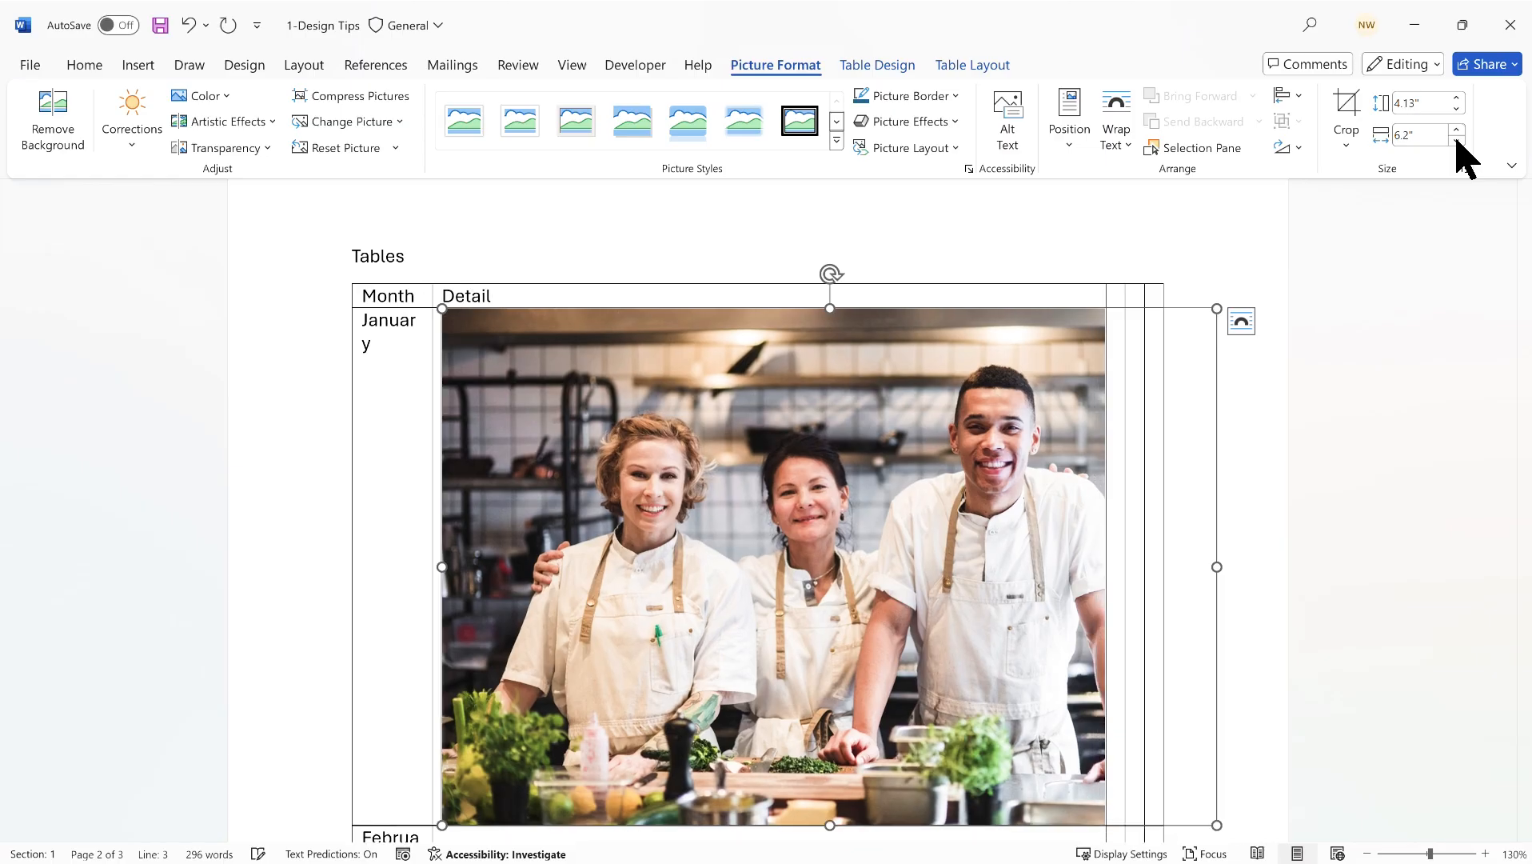
click(1456, 140)
click(1456, 141)
click(1456, 141)
click(1456, 141)
click(1456, 141)
click(1456, 141)
click(1456, 141)
click(1456, 141)
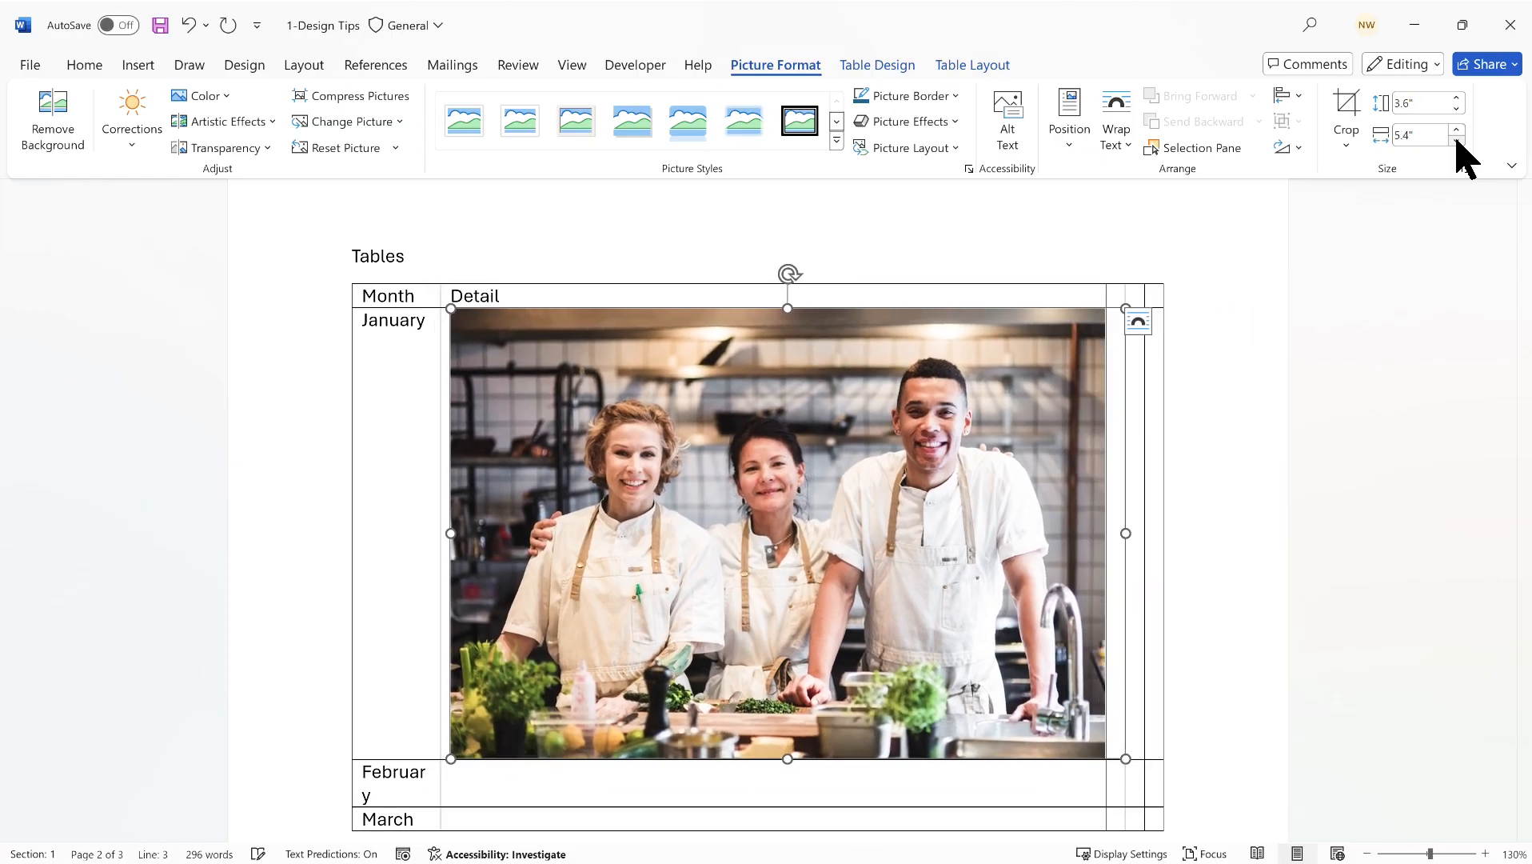
click(1456, 140)
click(1456, 141)
click(1456, 141)
click(1456, 141)
click(1456, 140)
click(1456, 140)
click(1456, 141)
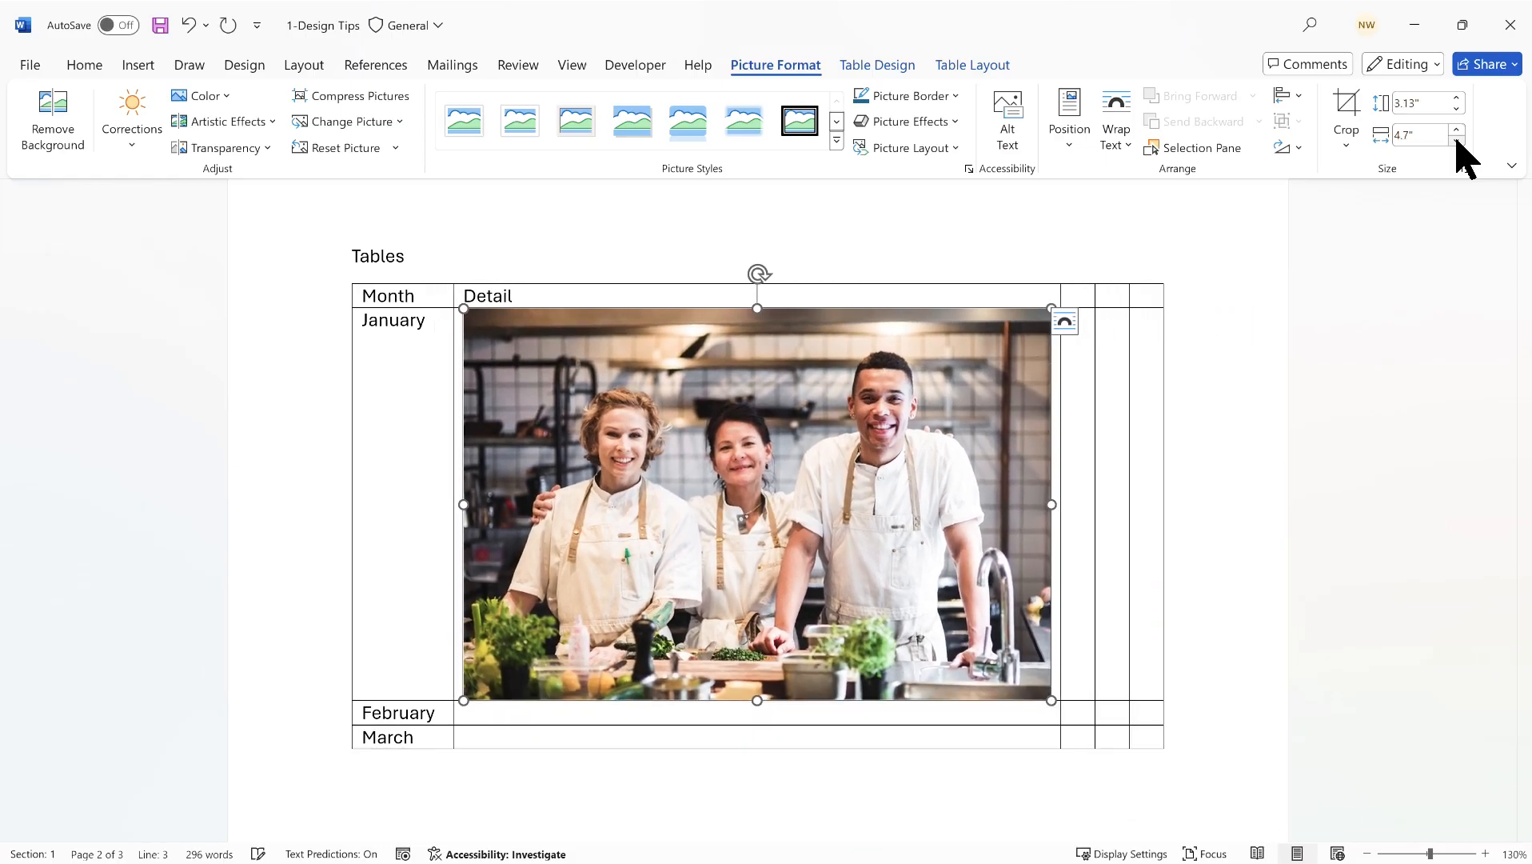
click(1456, 141)
click(1456, 141)
click(1456, 141)
click(1456, 141)
click(1456, 140)
click(1456, 141)
click(1456, 141)
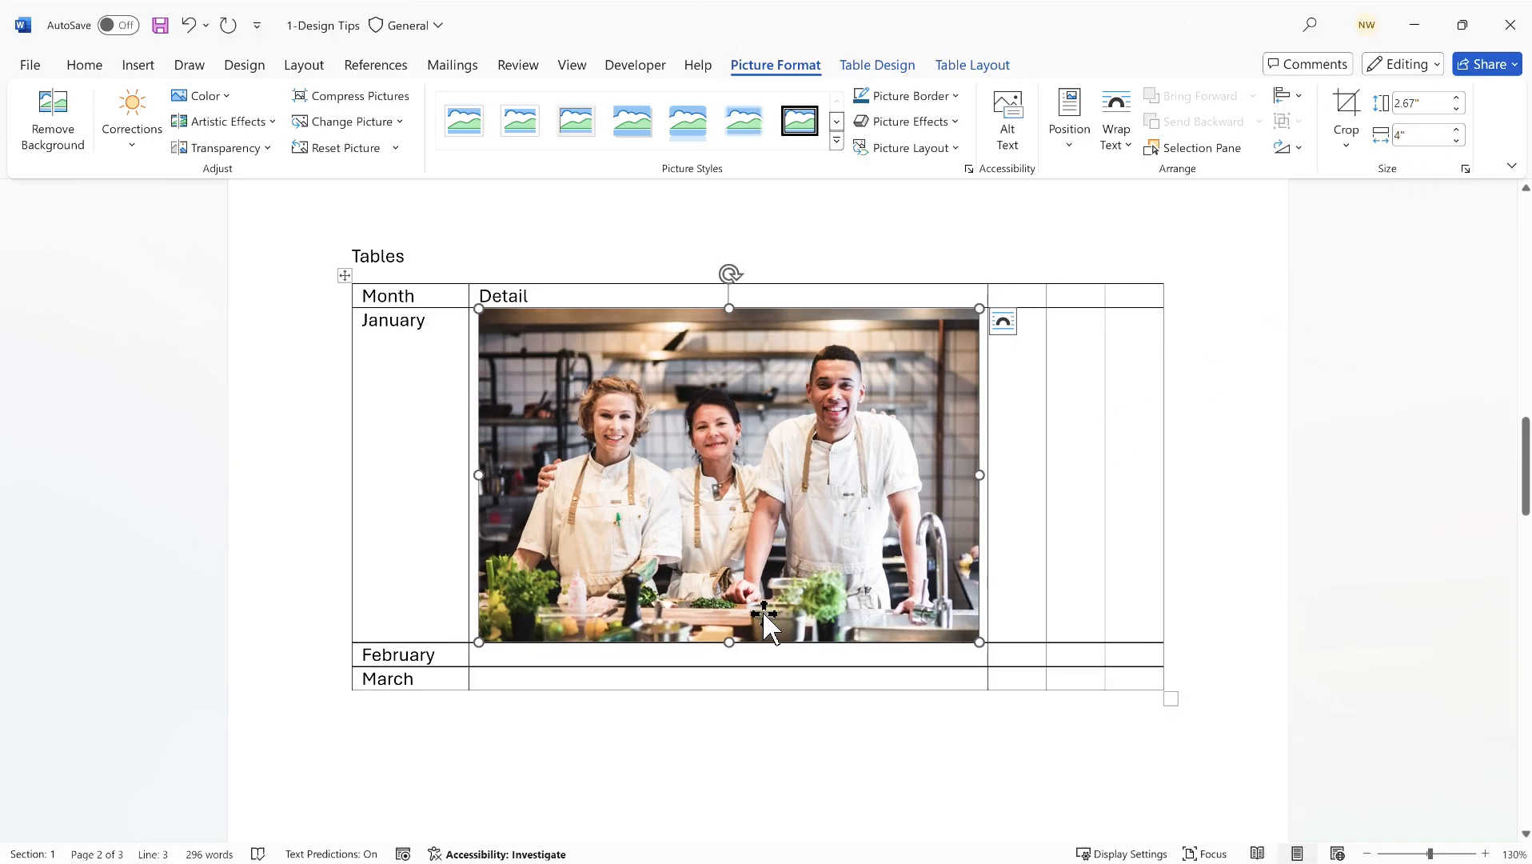
- Insert the "computing" stock image of a smiling woman at a laptop in February's Detail cell and set its width to 4"
click(674, 656)
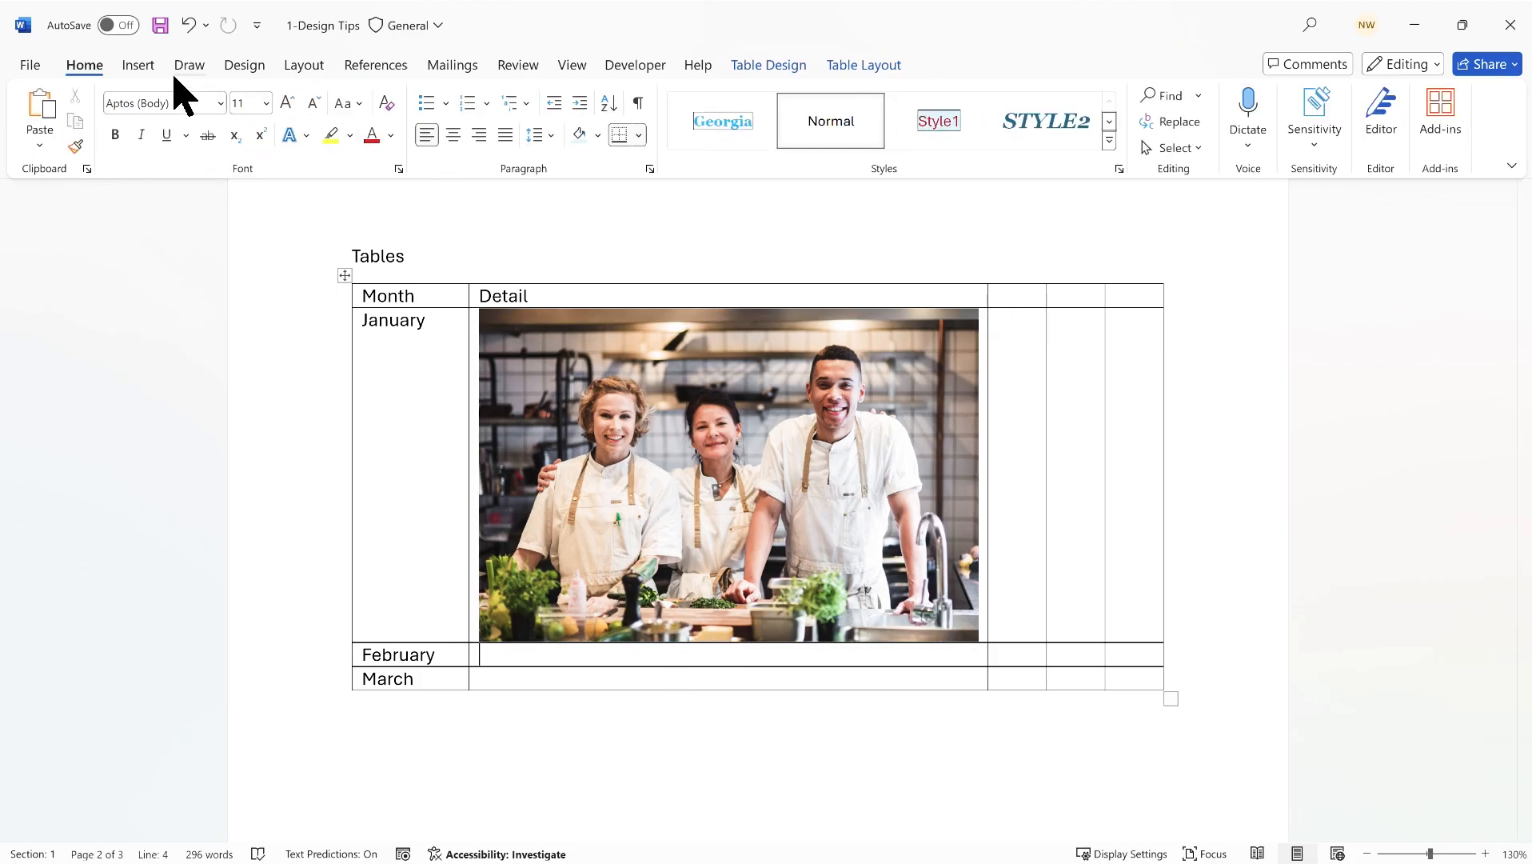
click(143, 66)
click(240, 154)
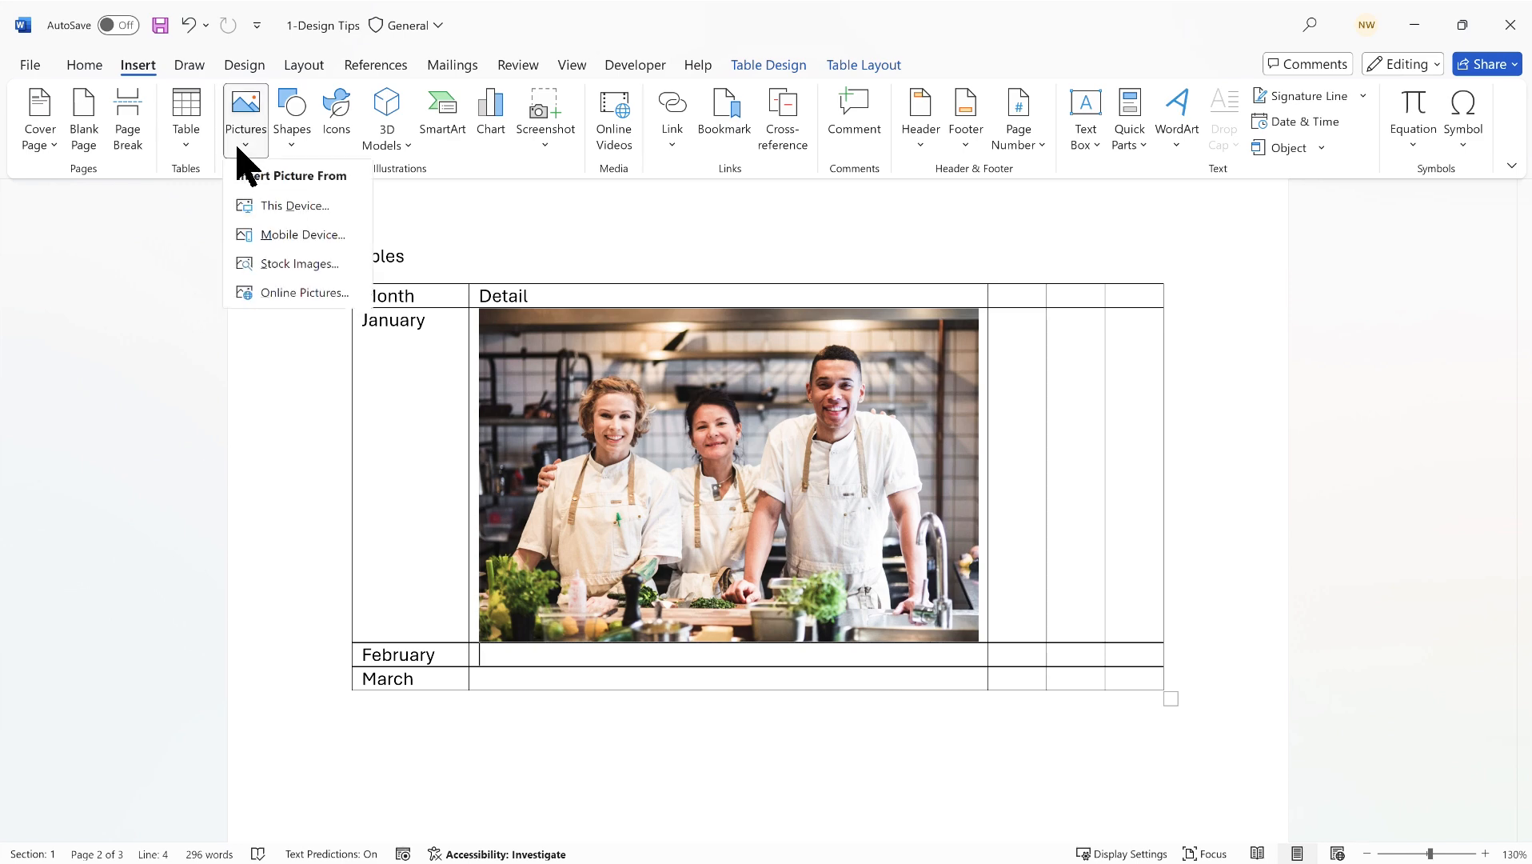
click(302, 263)
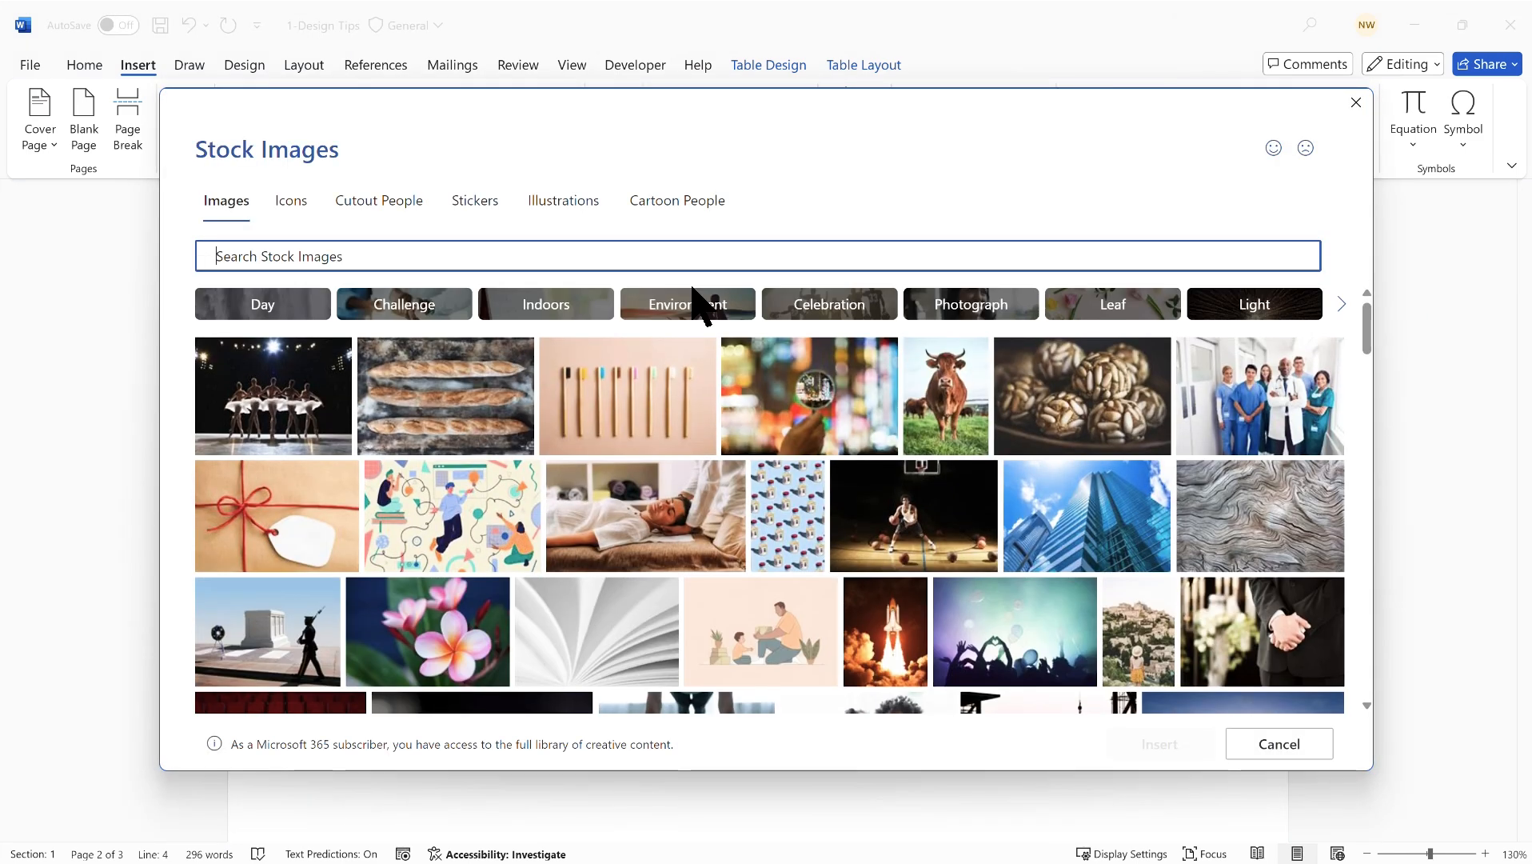
text(computing)
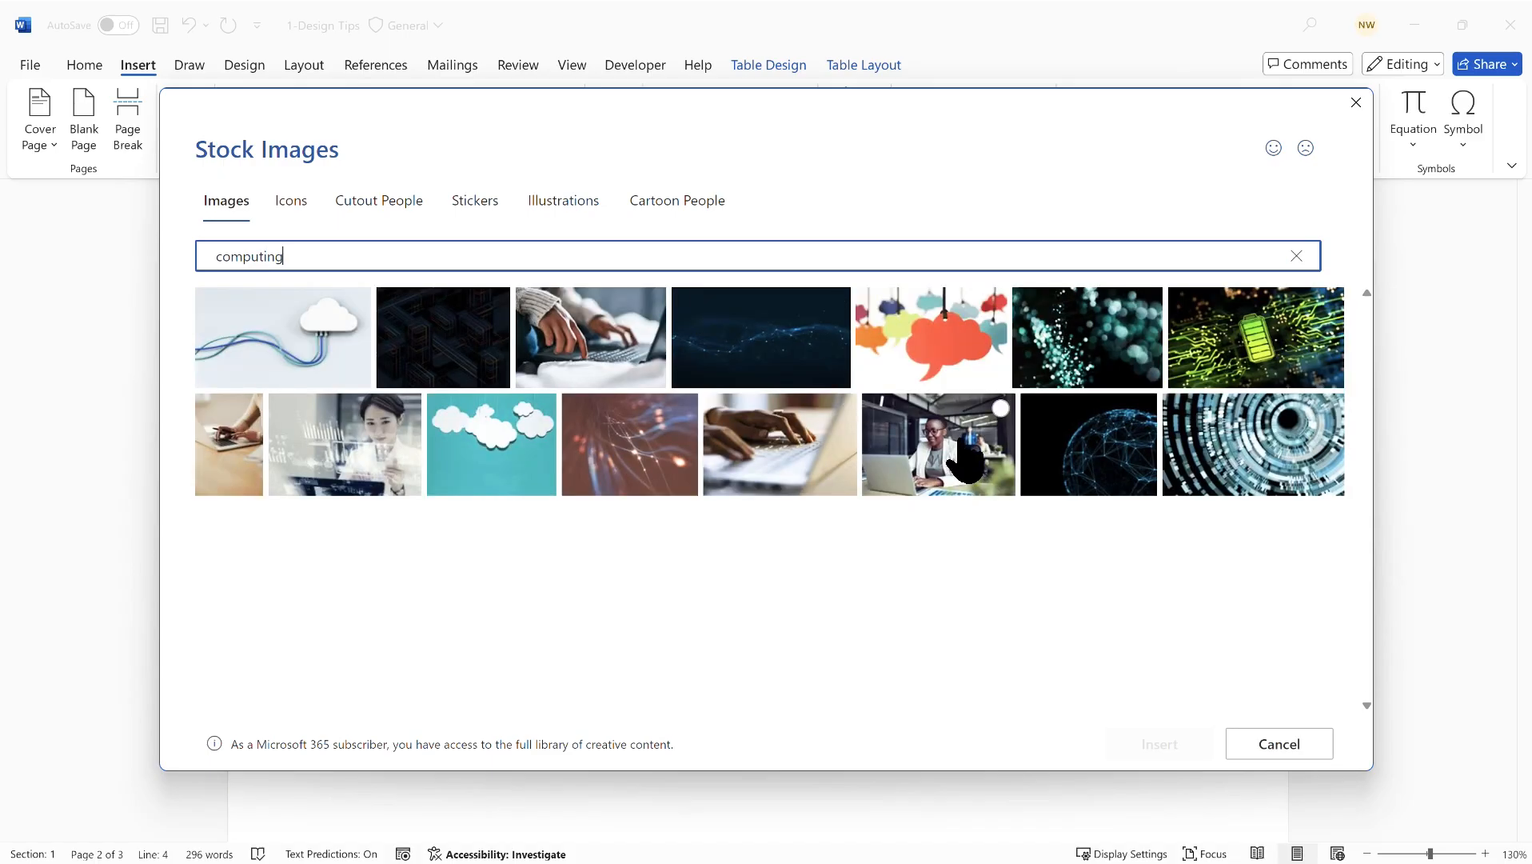
click(965, 460)
click(1159, 744)
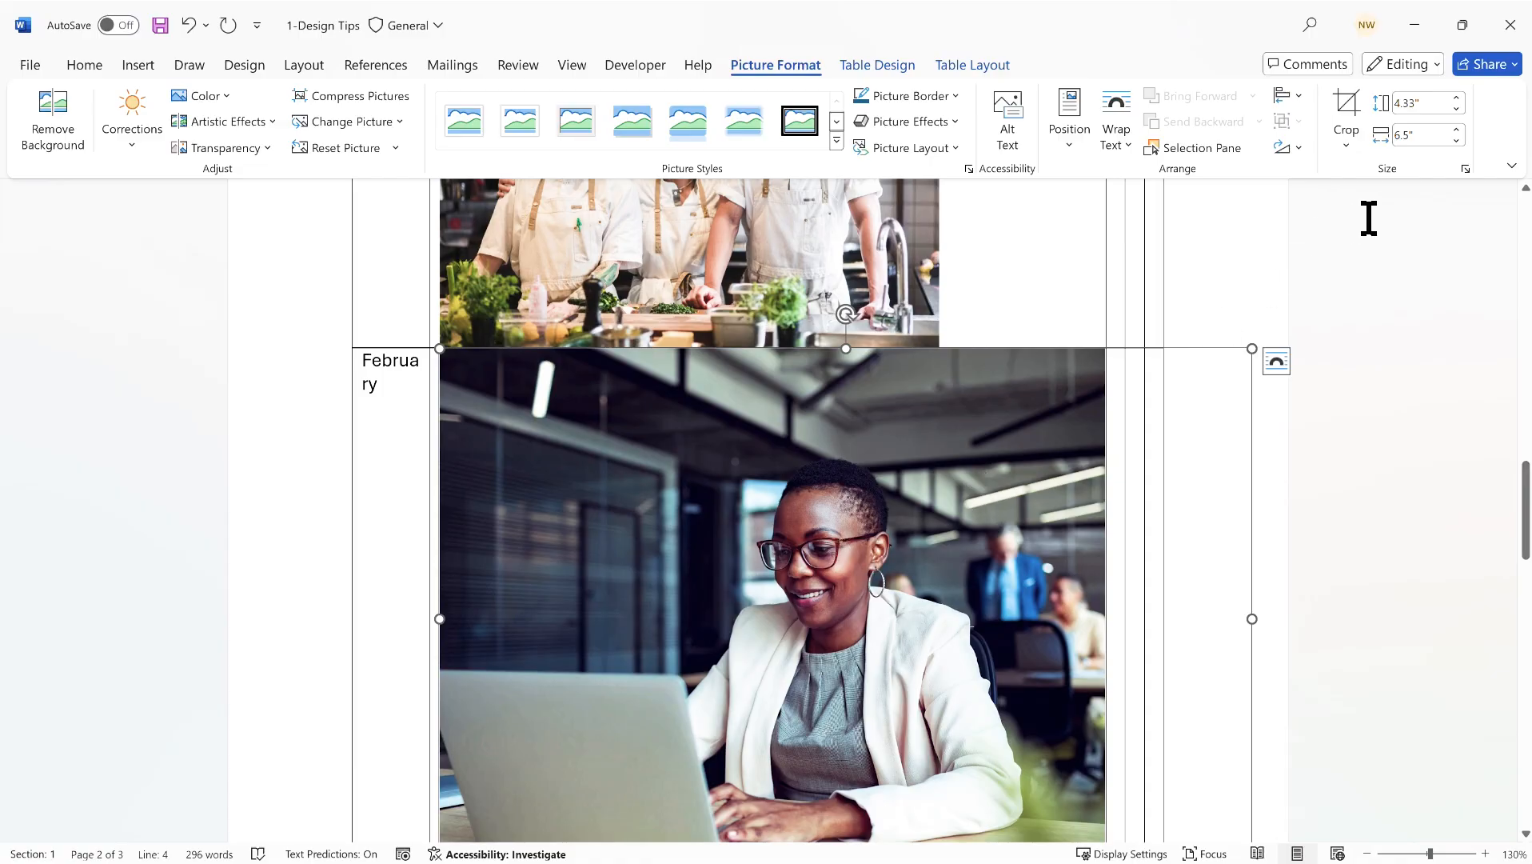
click(1416, 135)
key(Return)
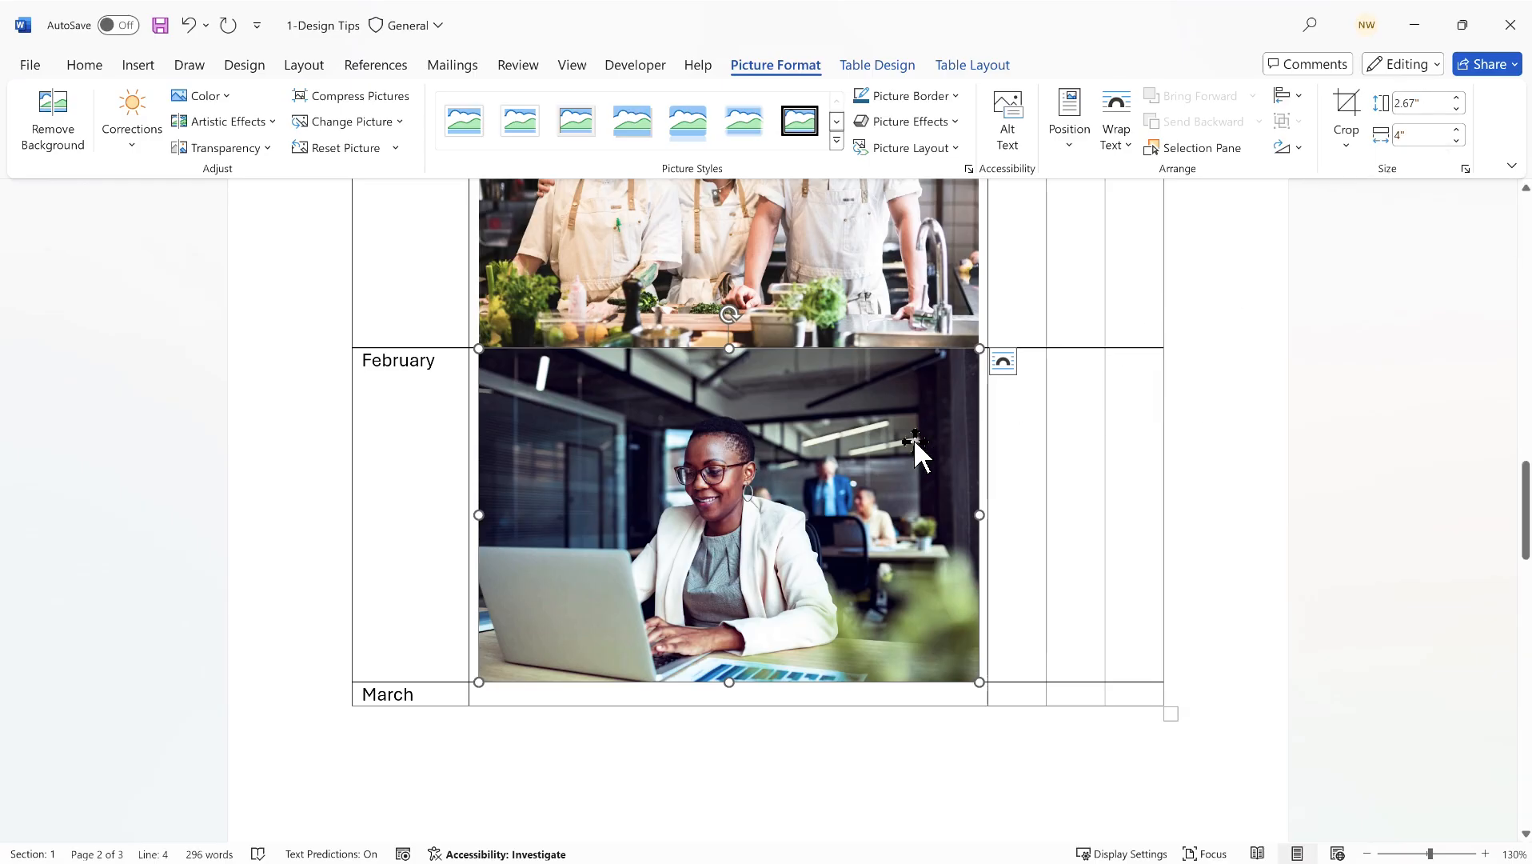
- Insert the "painting" stock image of a grey-haired man at an easel in March's Detail cell and set its width to 4"
click(667, 695)
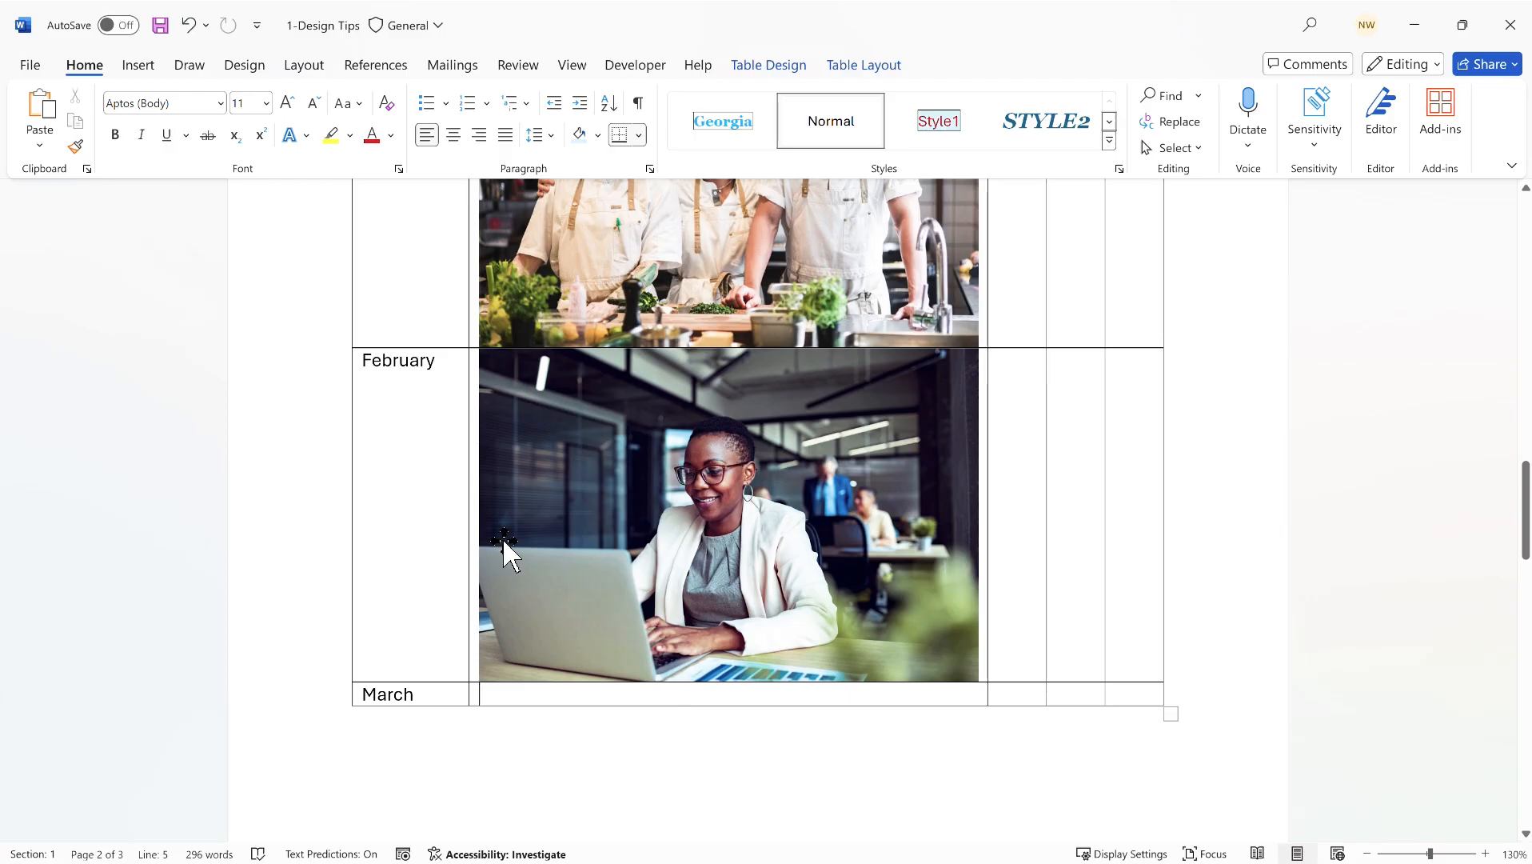
click(137, 65)
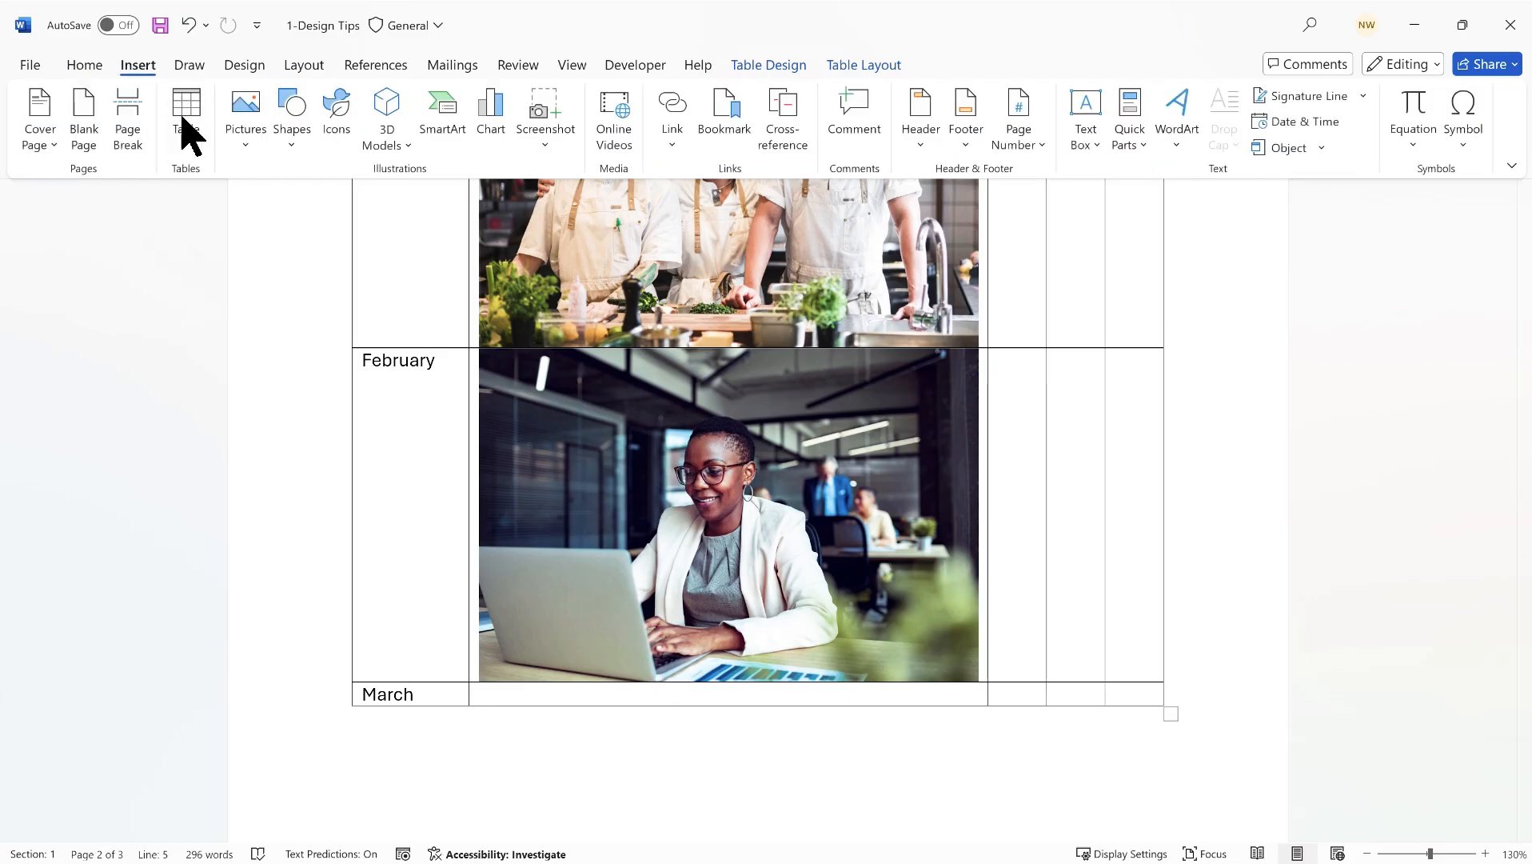
click(240, 136)
click(304, 261)
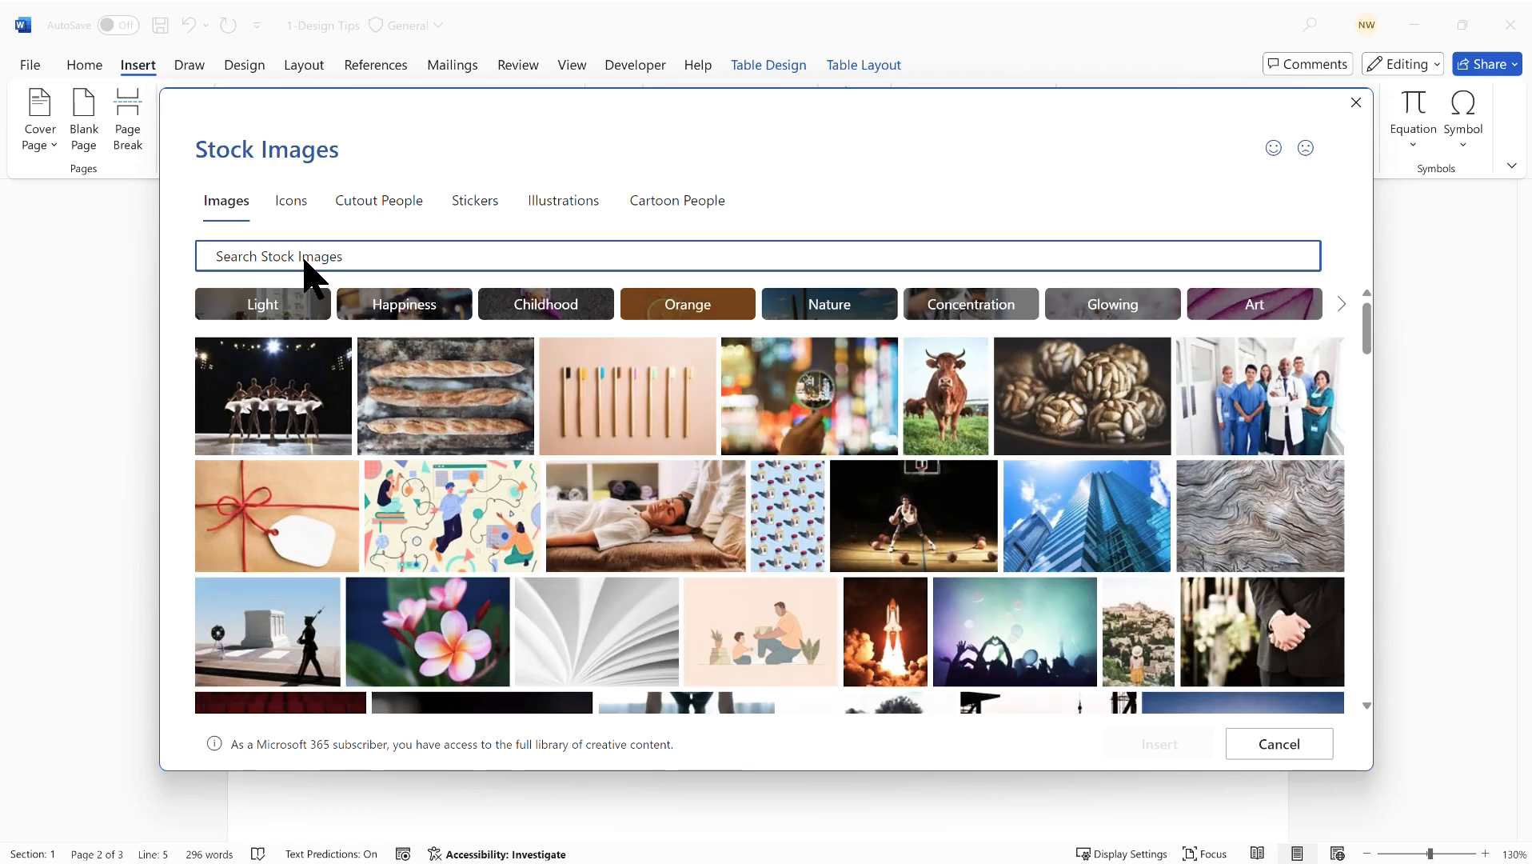
text(painting)
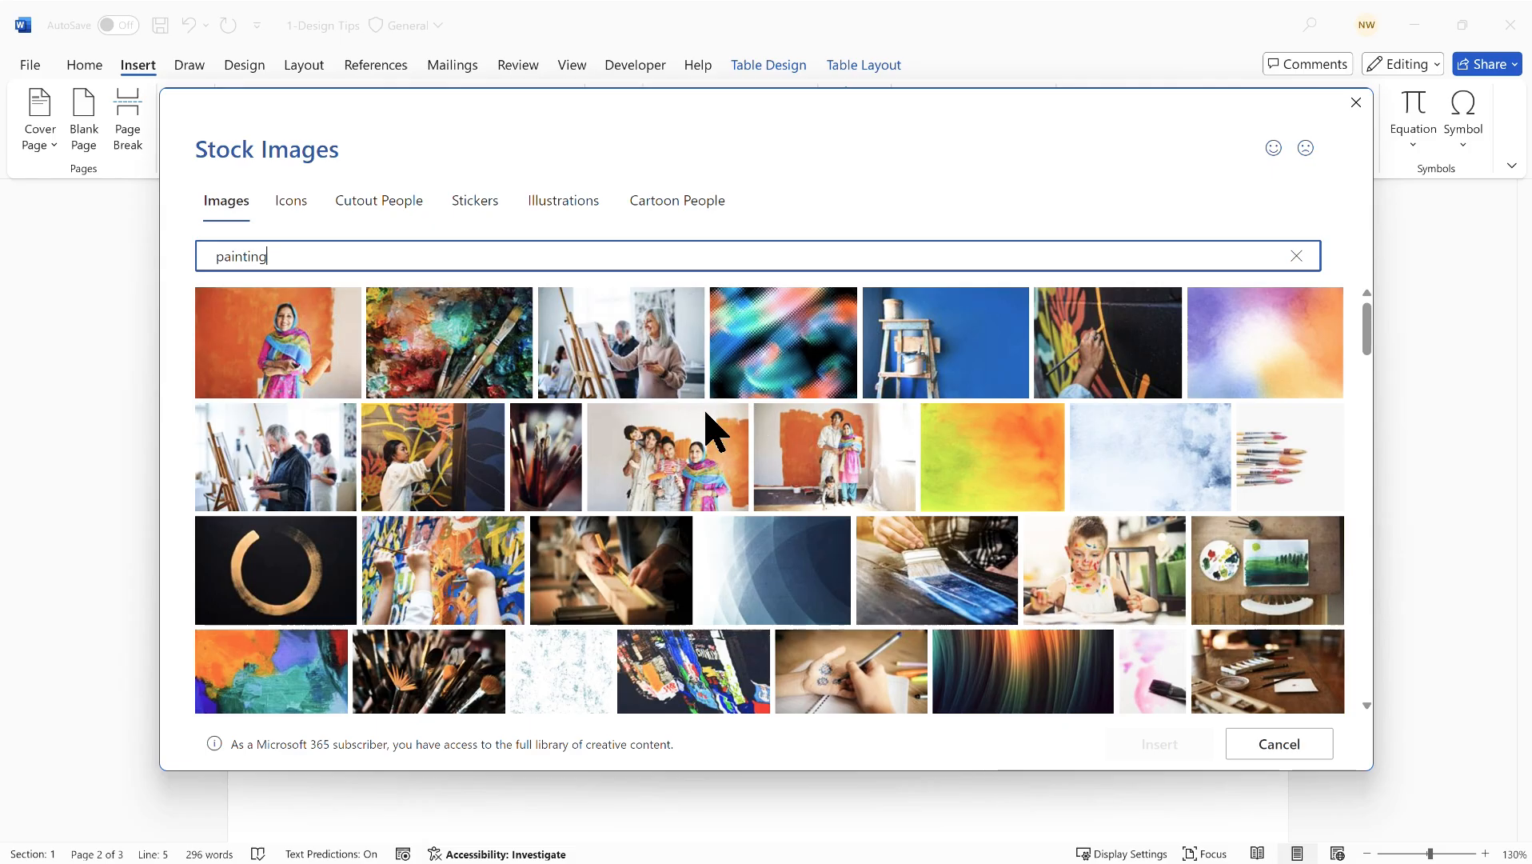
click(264, 463)
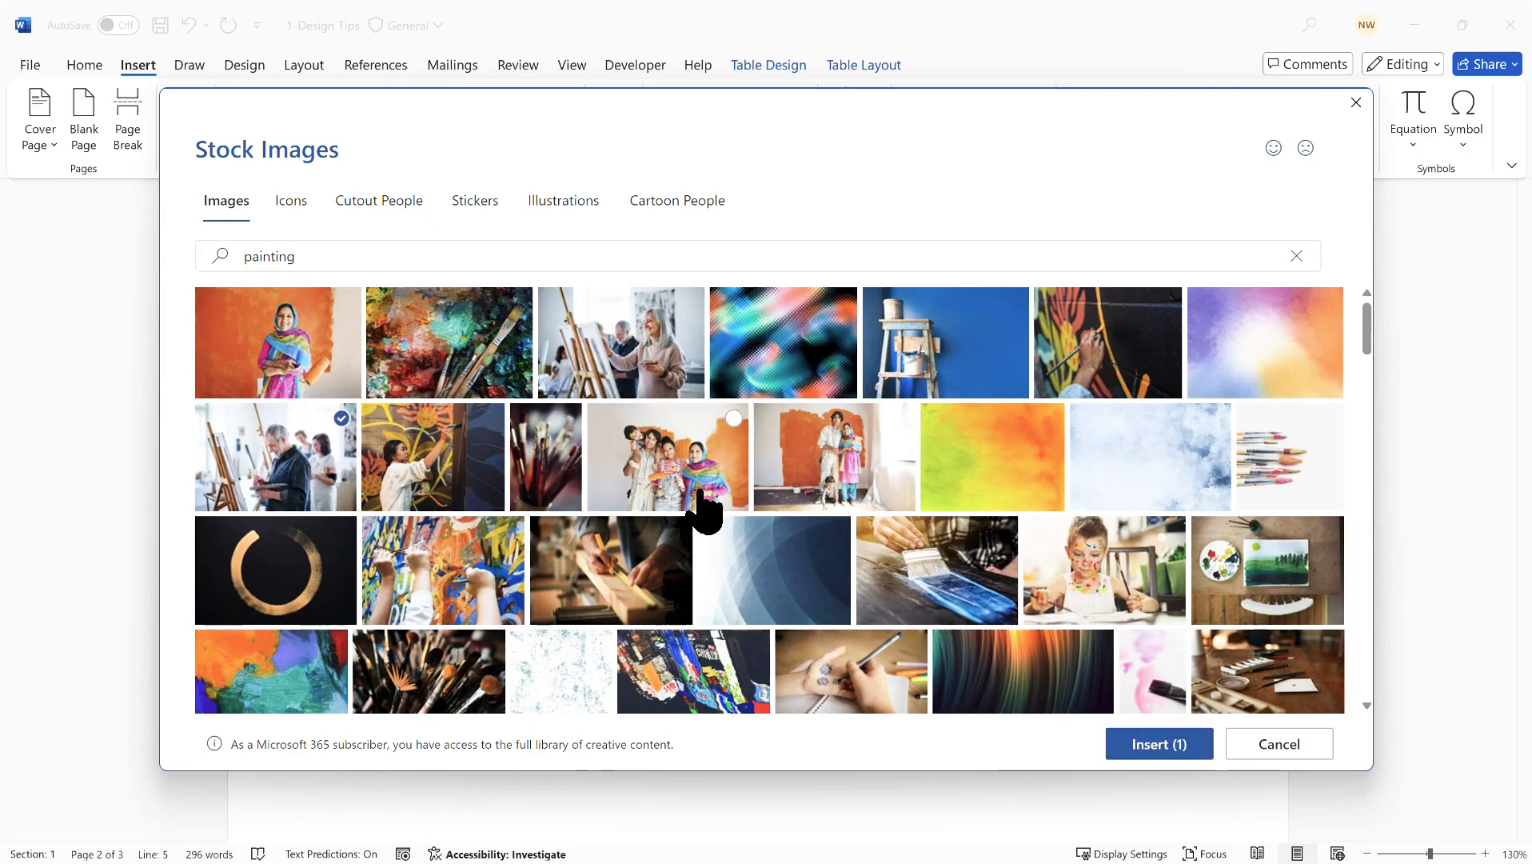
click(1152, 742)
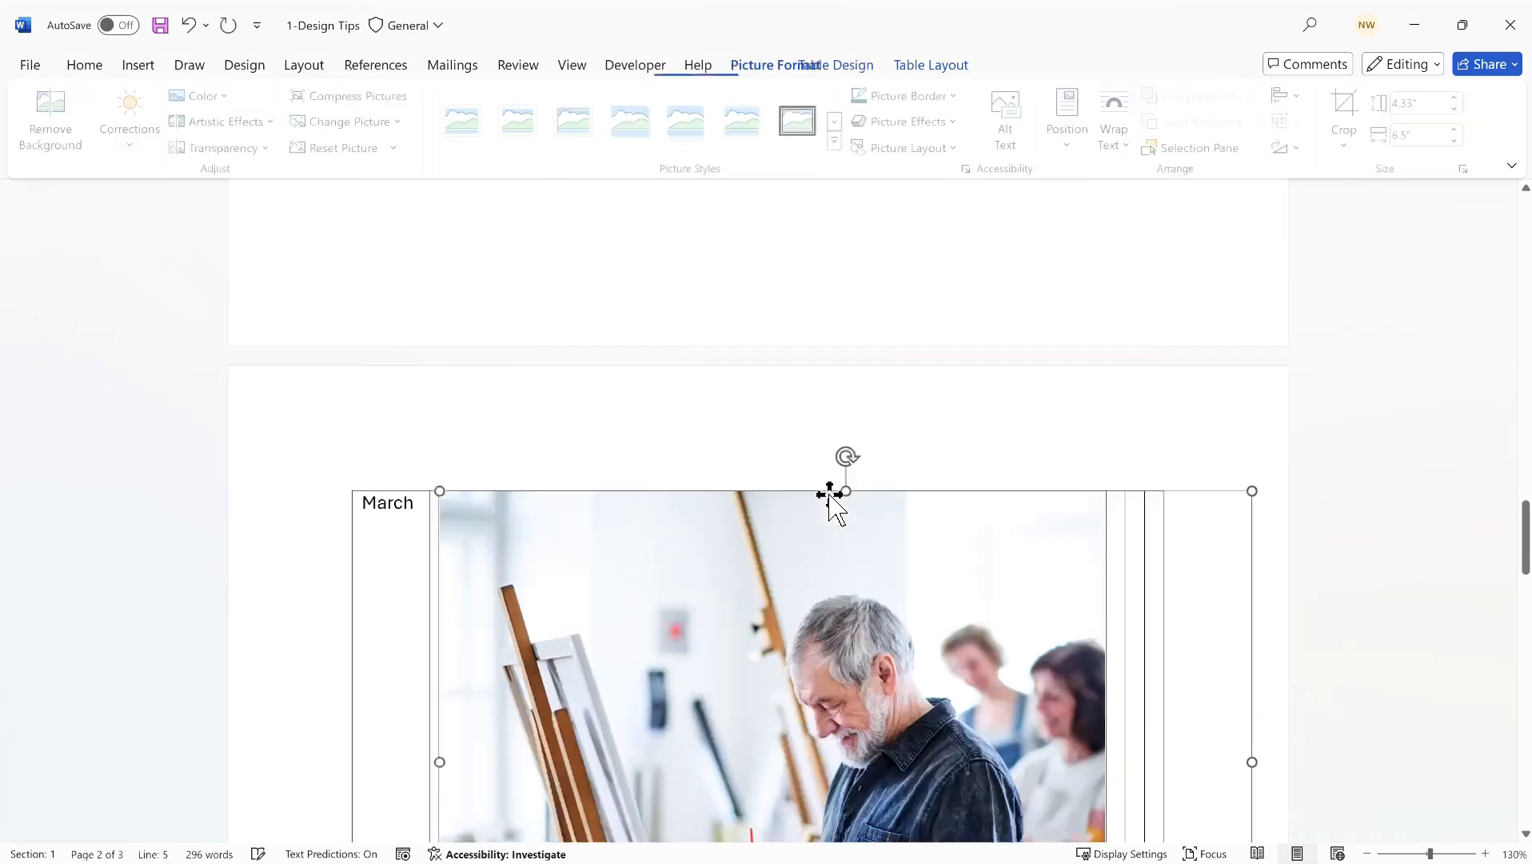
click(1411, 134)
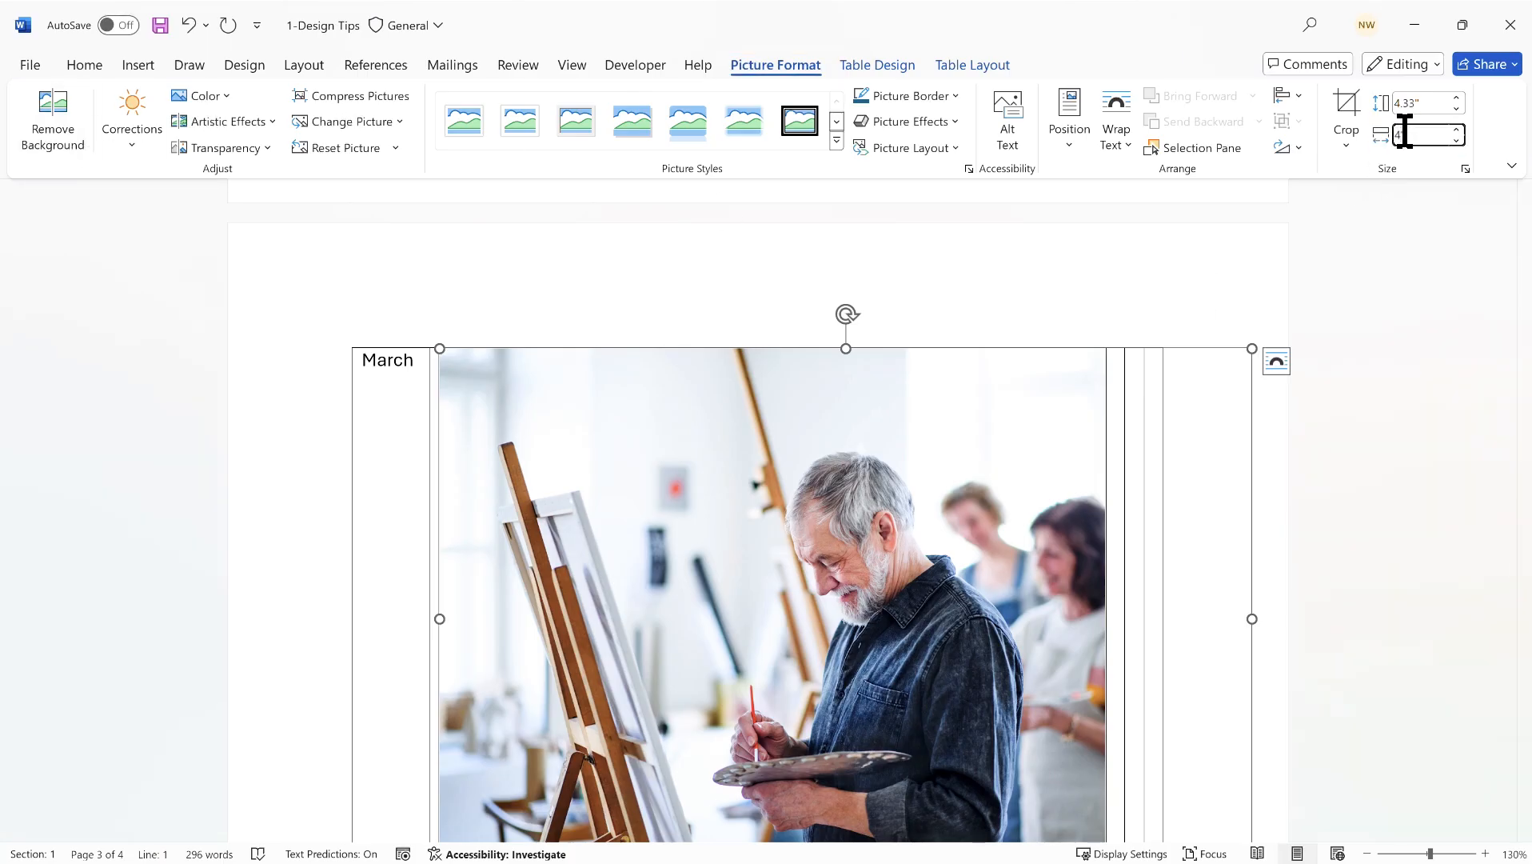
key(Return)
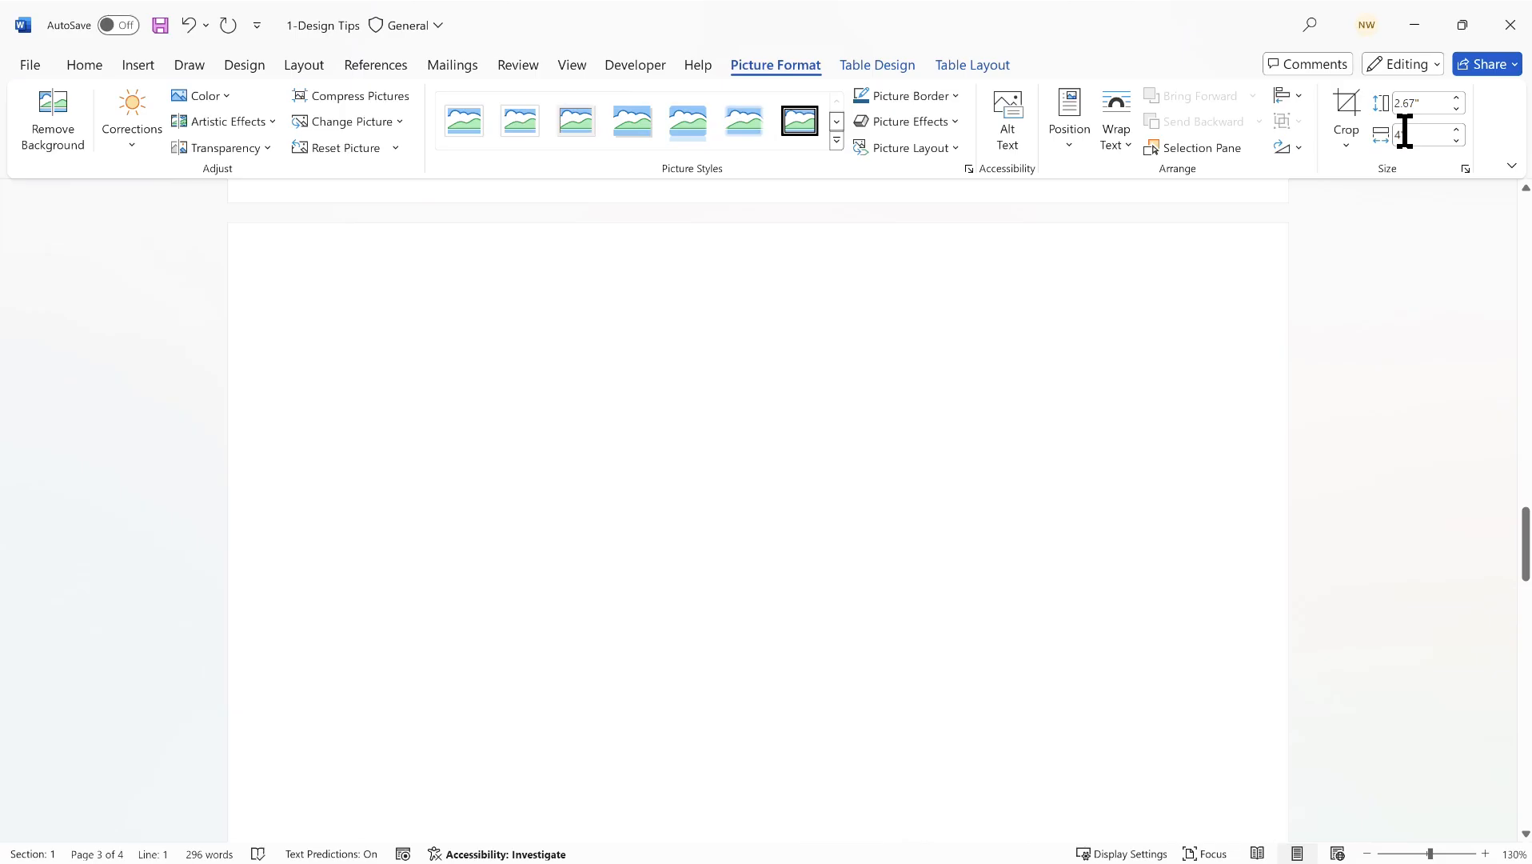
- Check the sizes of the March, February and January pictures in the Detail column
scroll(845, 444, up, 7)
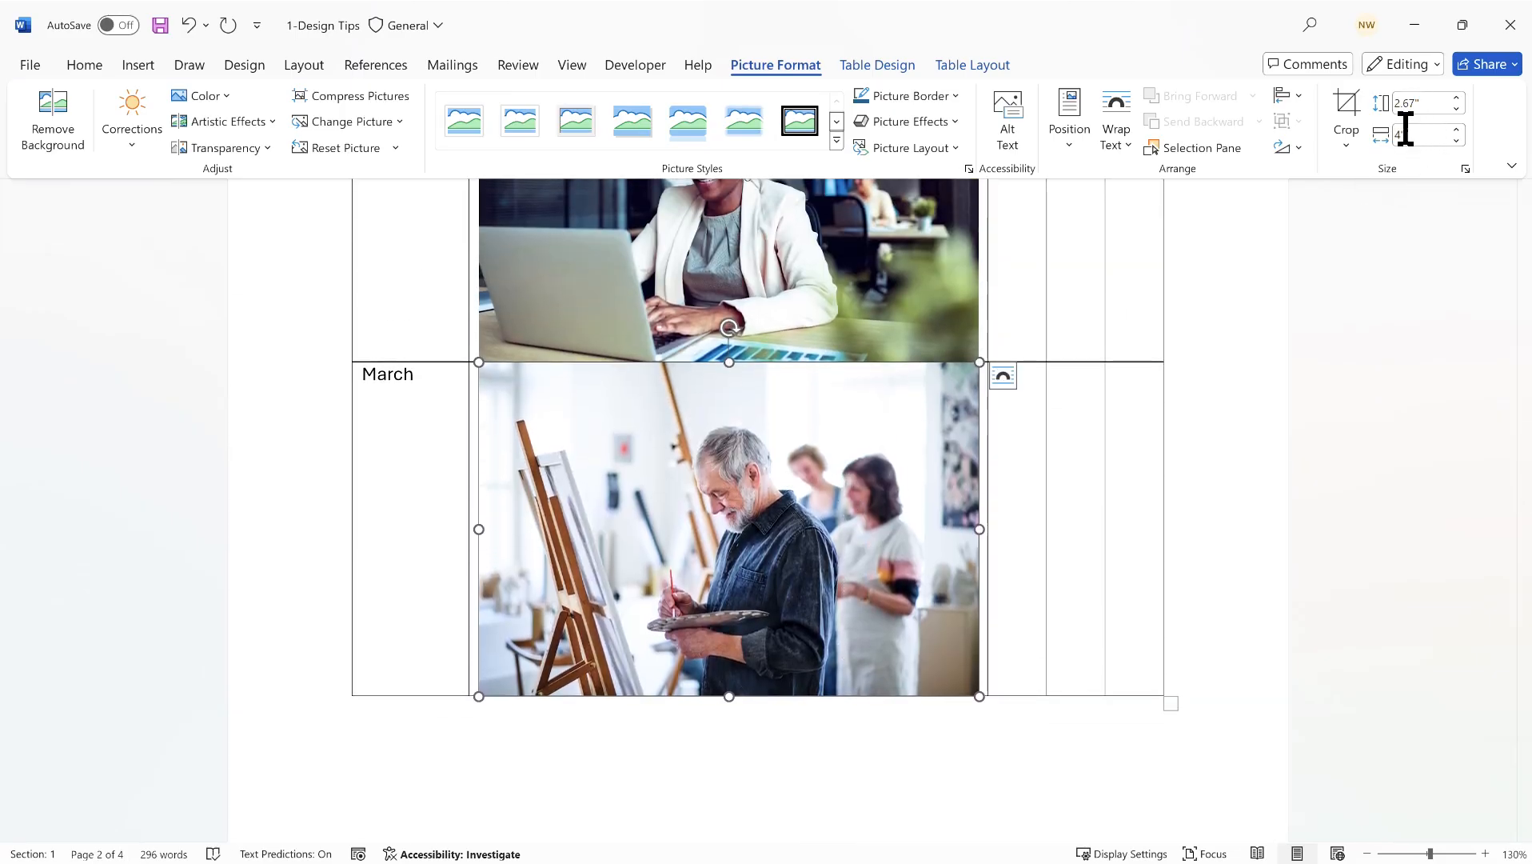
click(905, 256)
scroll(917, 304, up, 3)
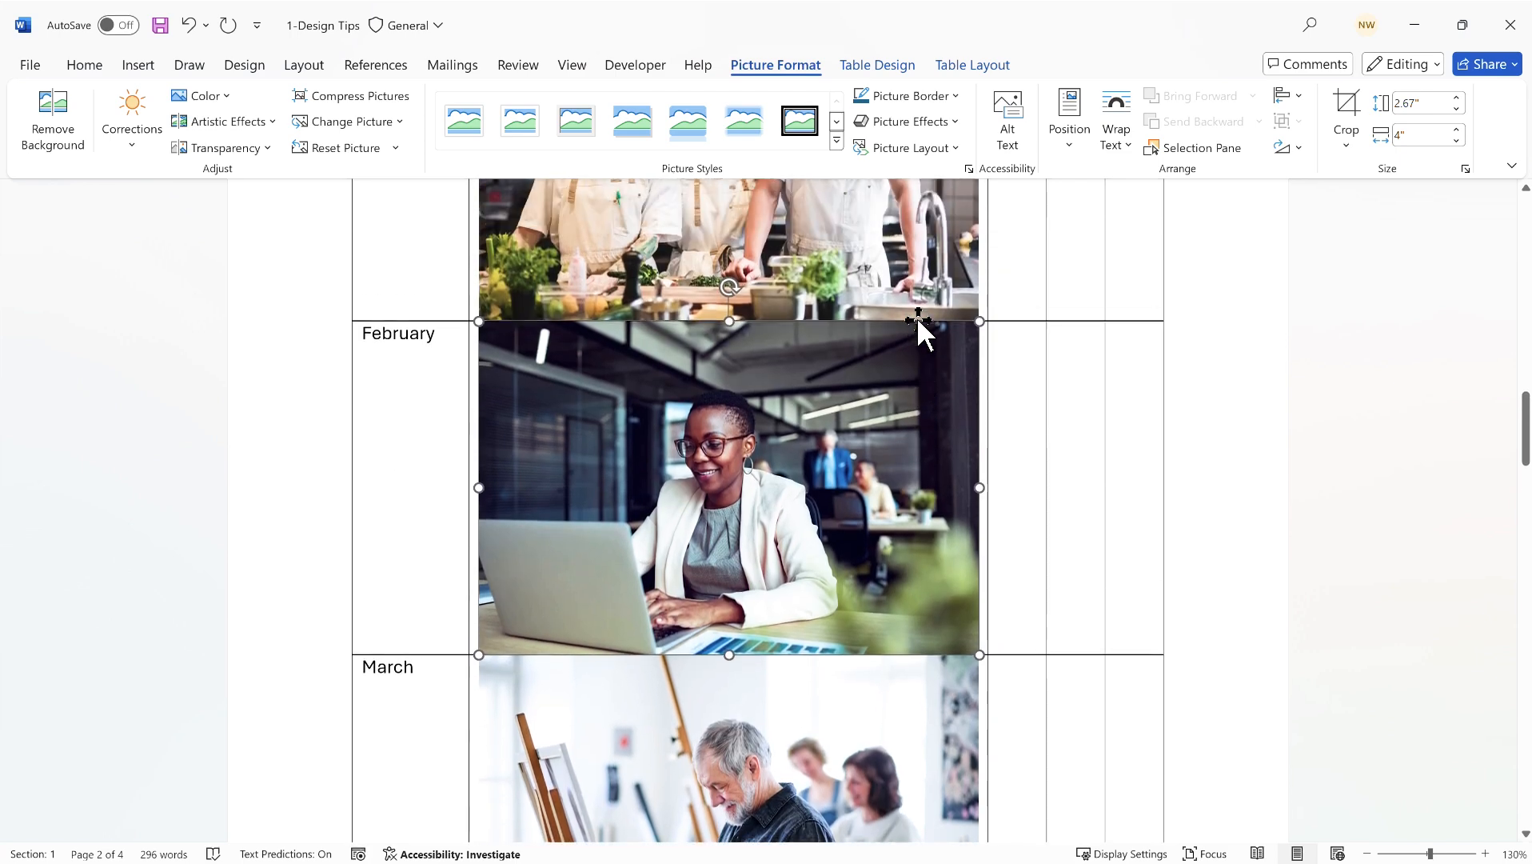
scroll(917, 327, up, 2)
click(918, 320)
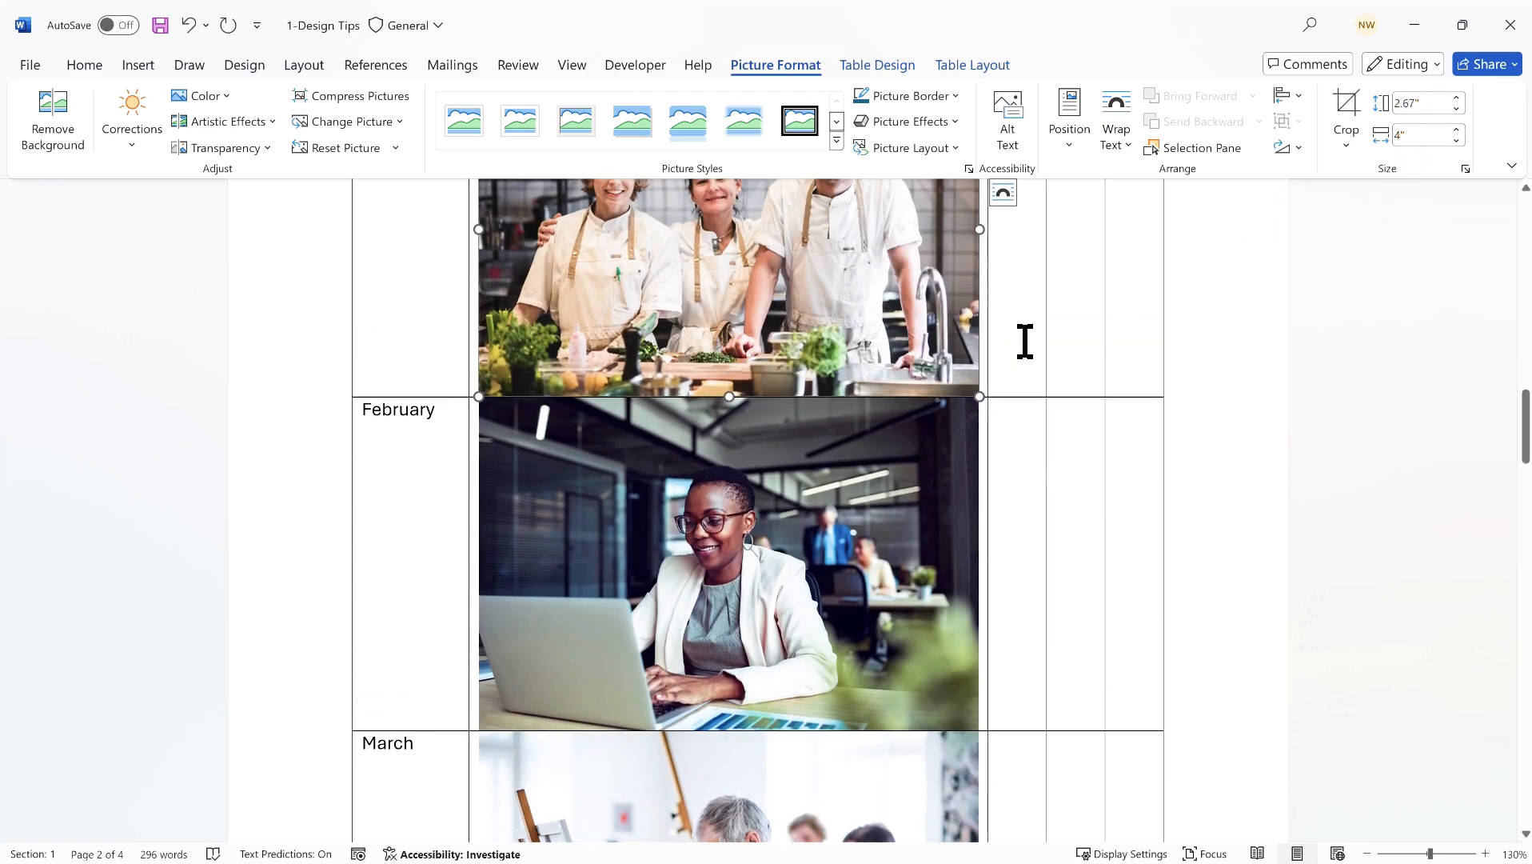
scroll(1024, 342, up, 6)
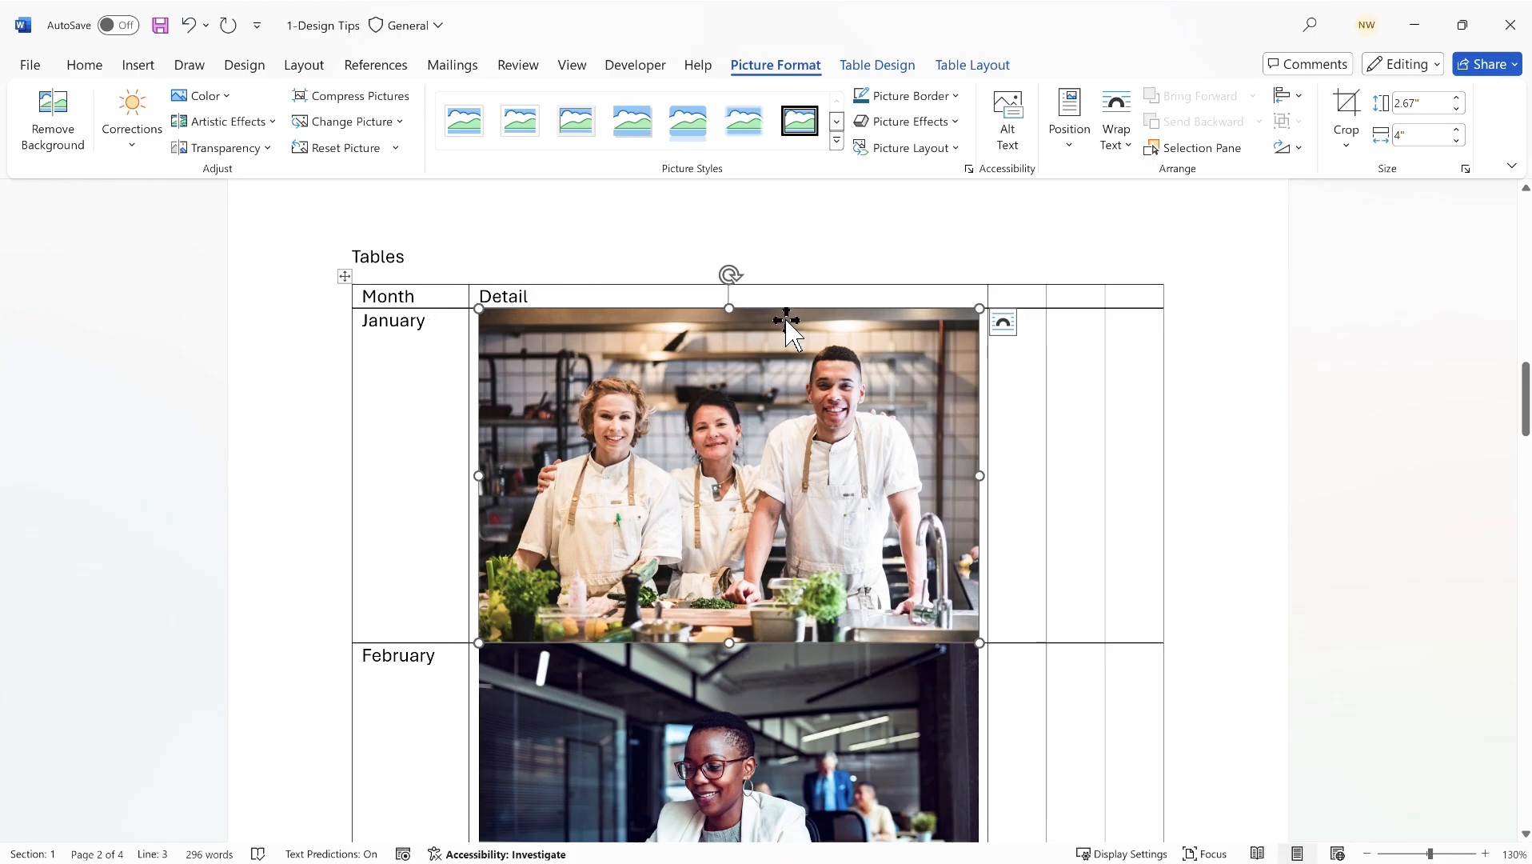
- Search the stock icons for "price" and insert the solid single price tag in the third header cell
click(1024, 298)
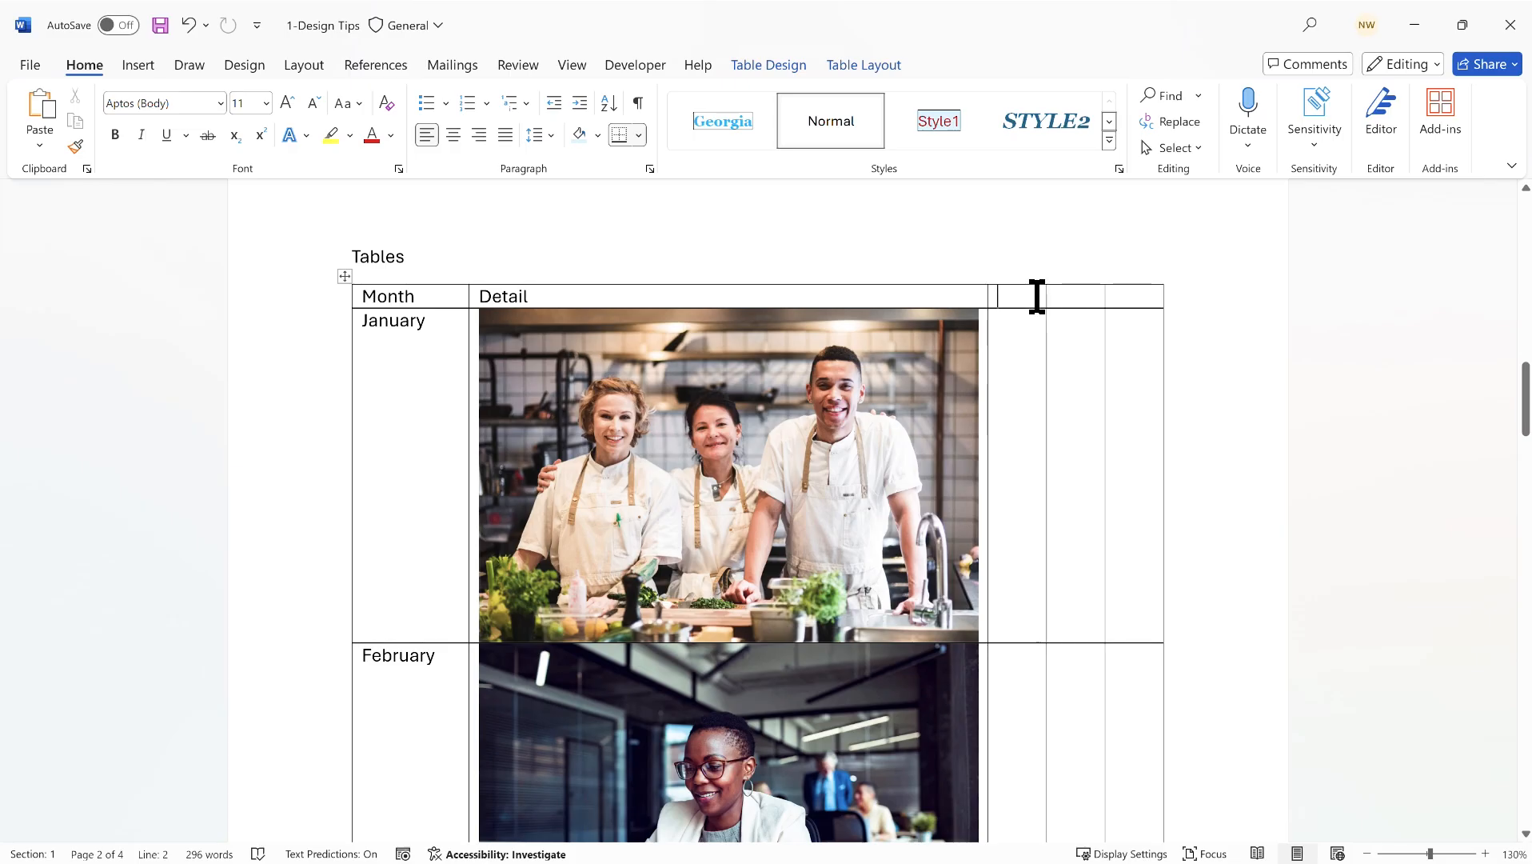
click(1077, 297)
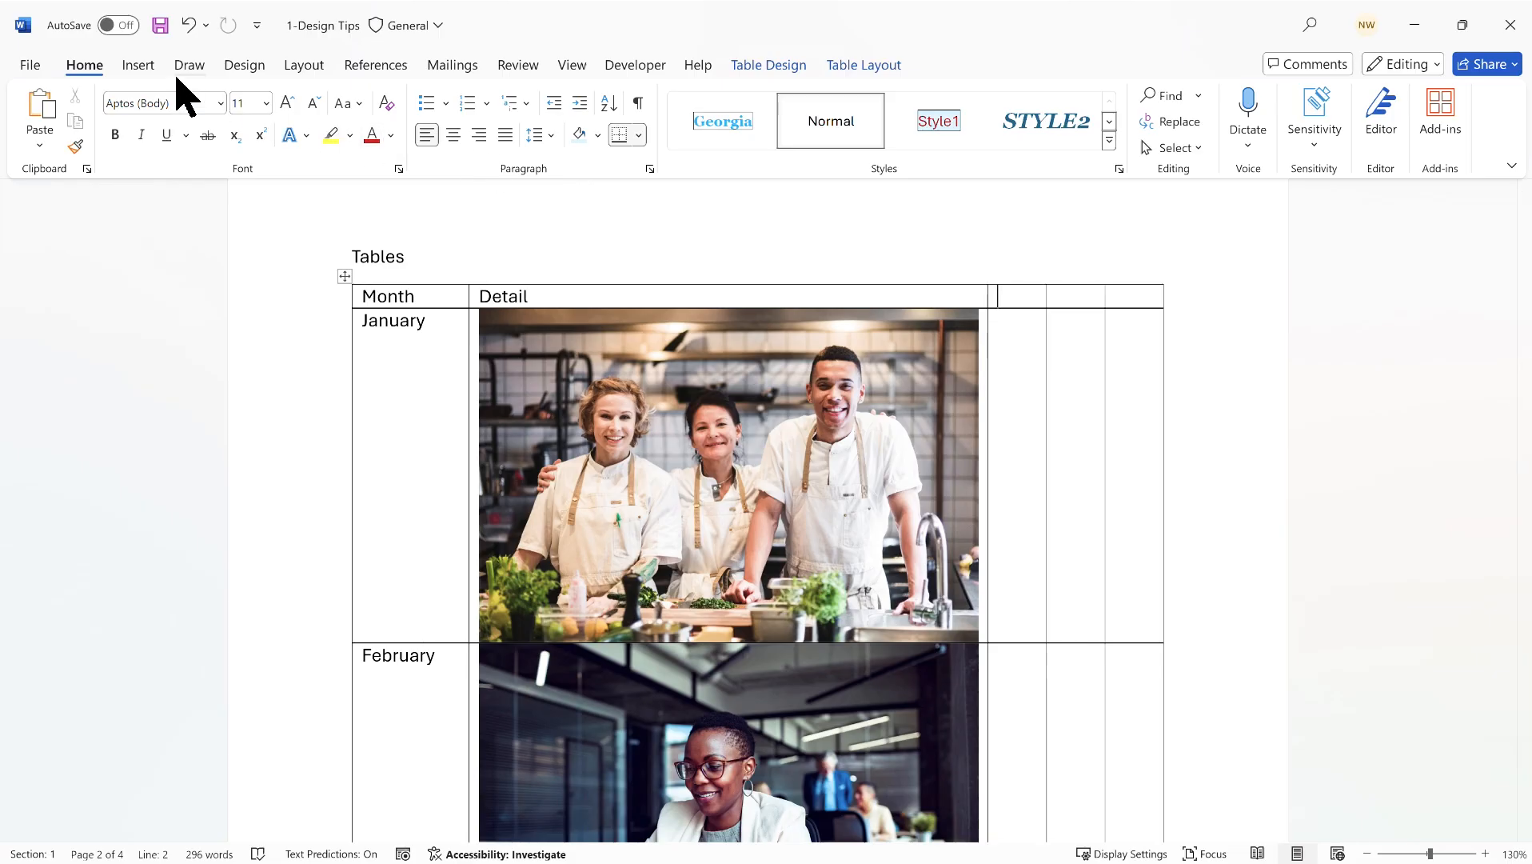
click(141, 67)
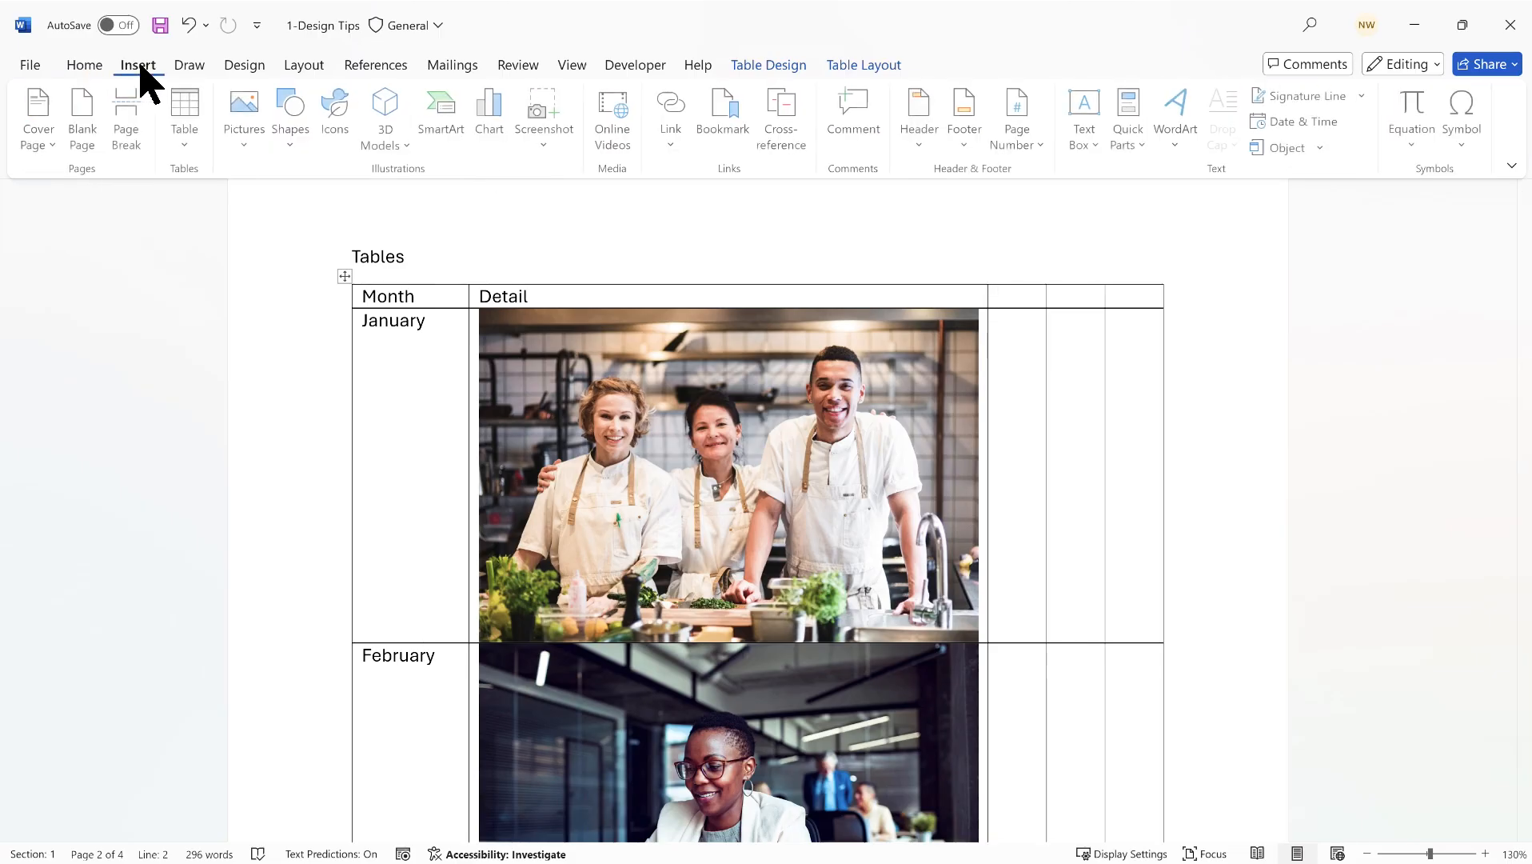
click(342, 120)
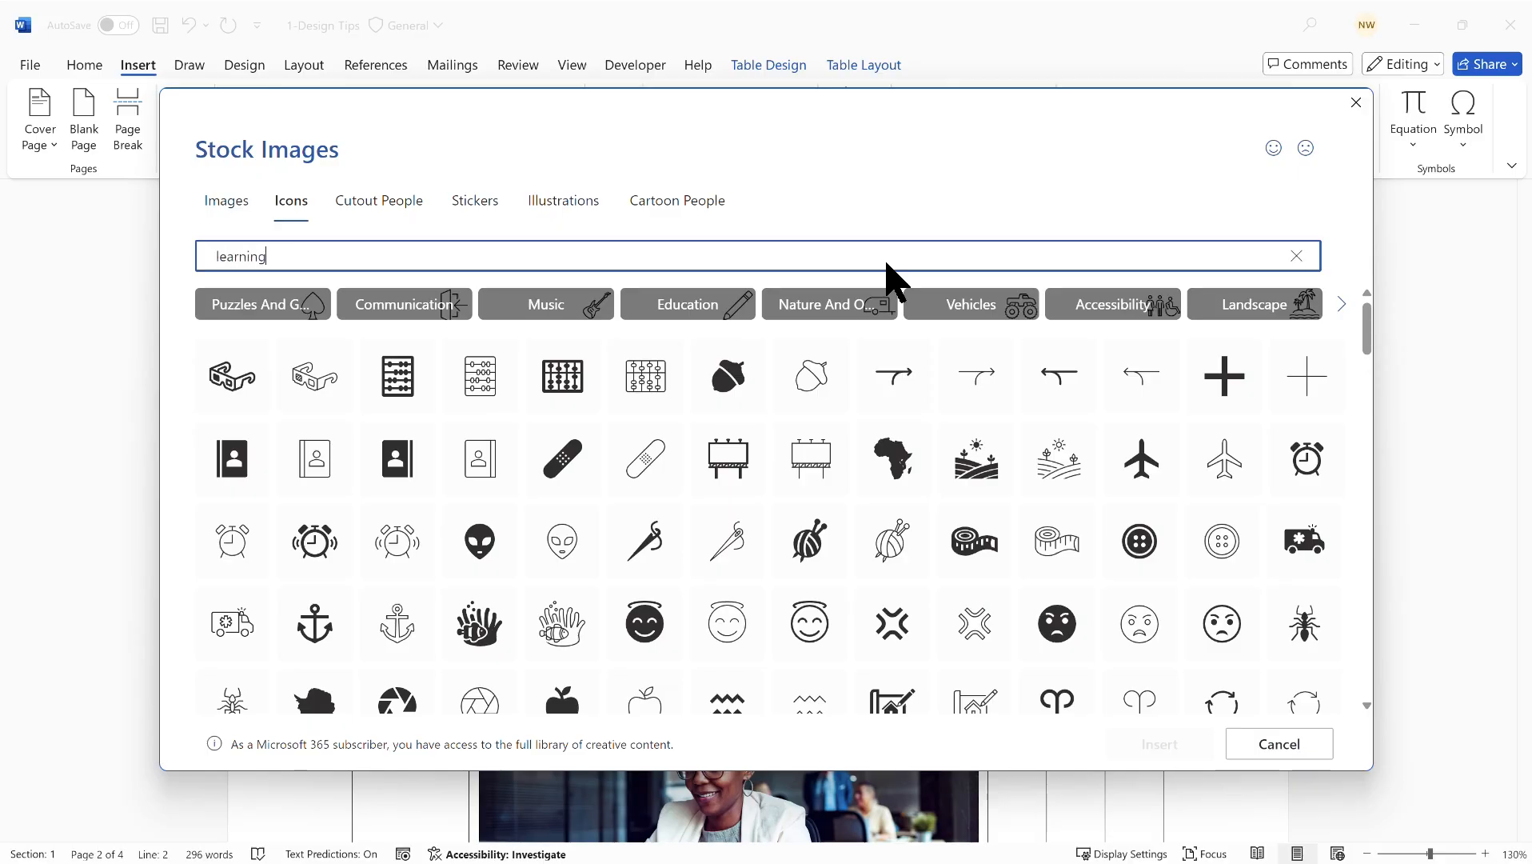
key(Return)
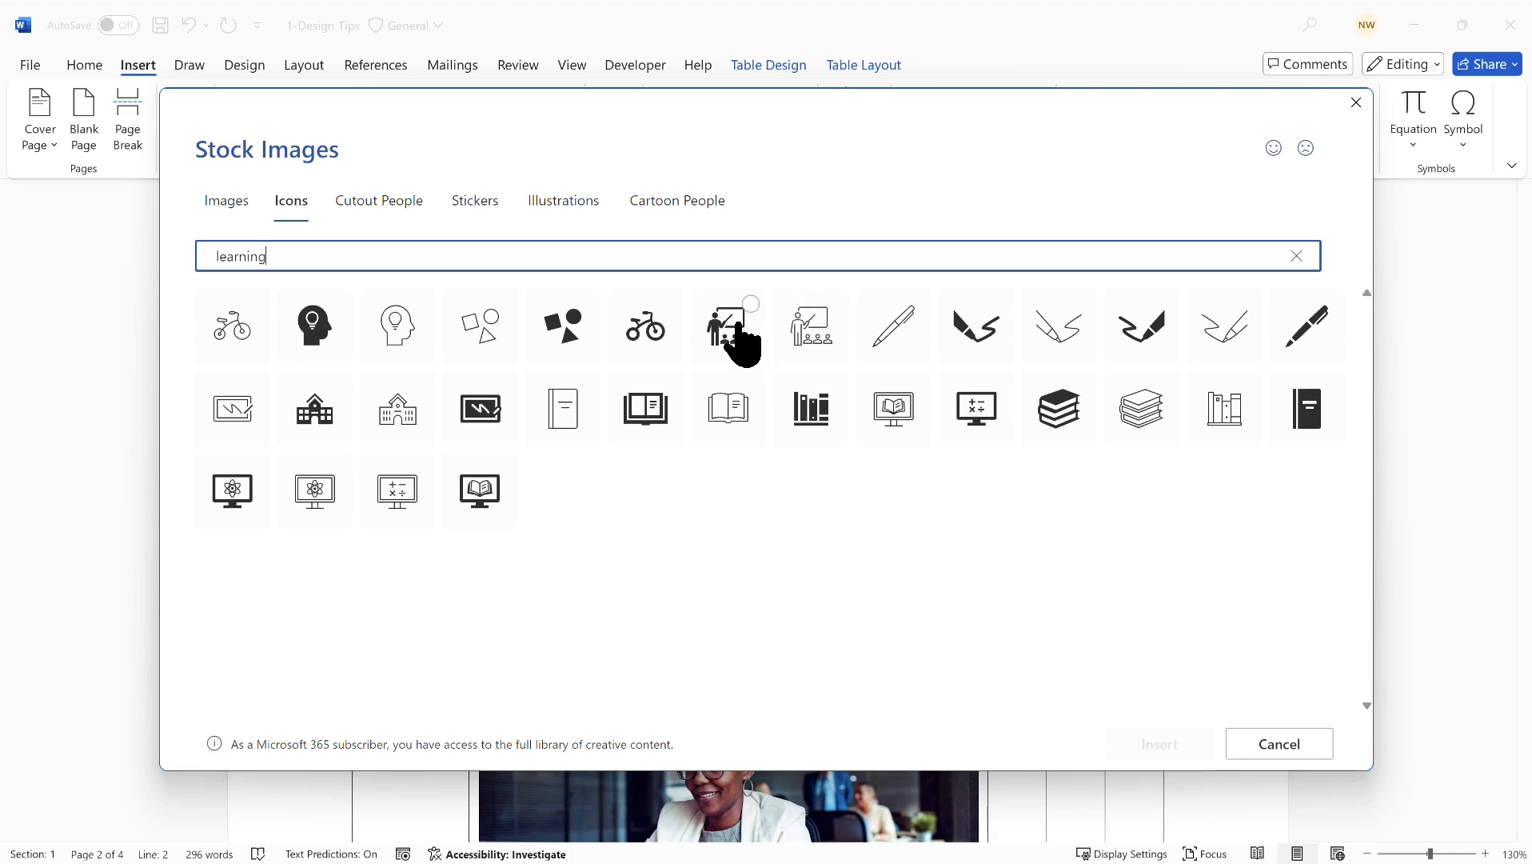
drag(272, 256, 216, 257)
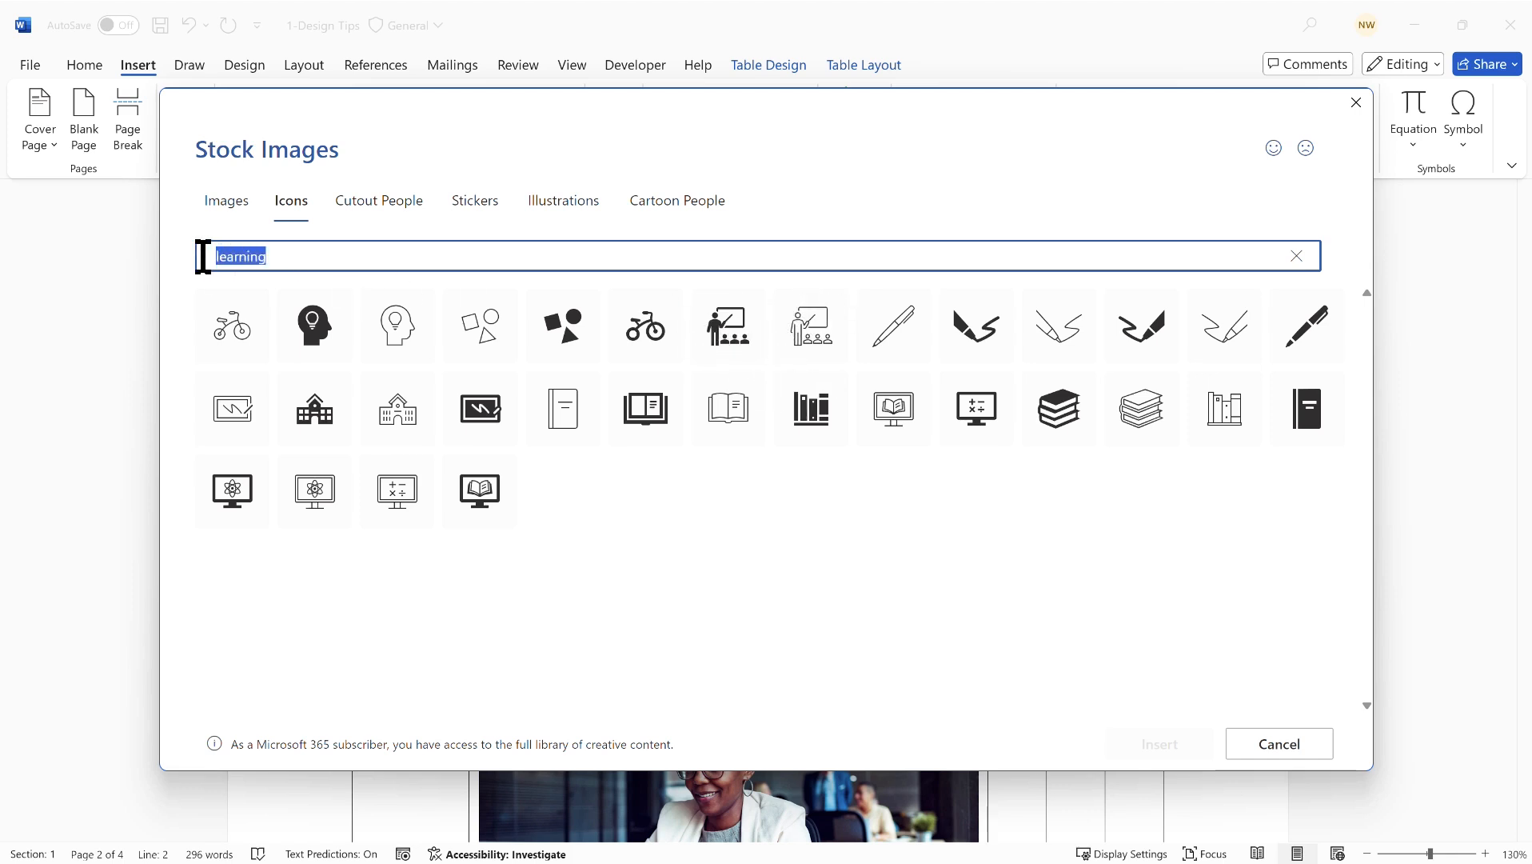
text(price)
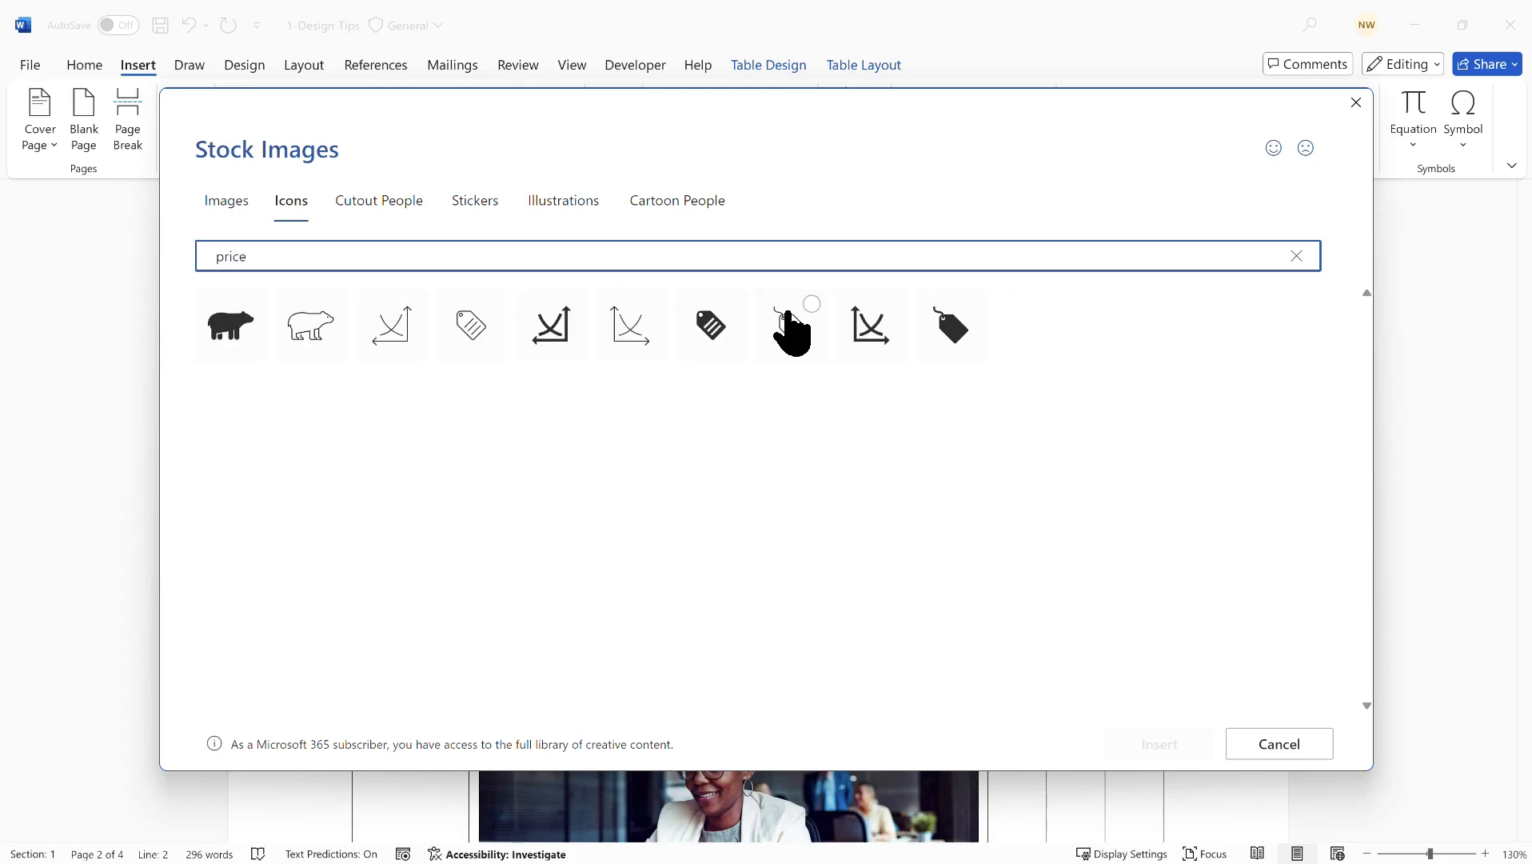
click(953, 332)
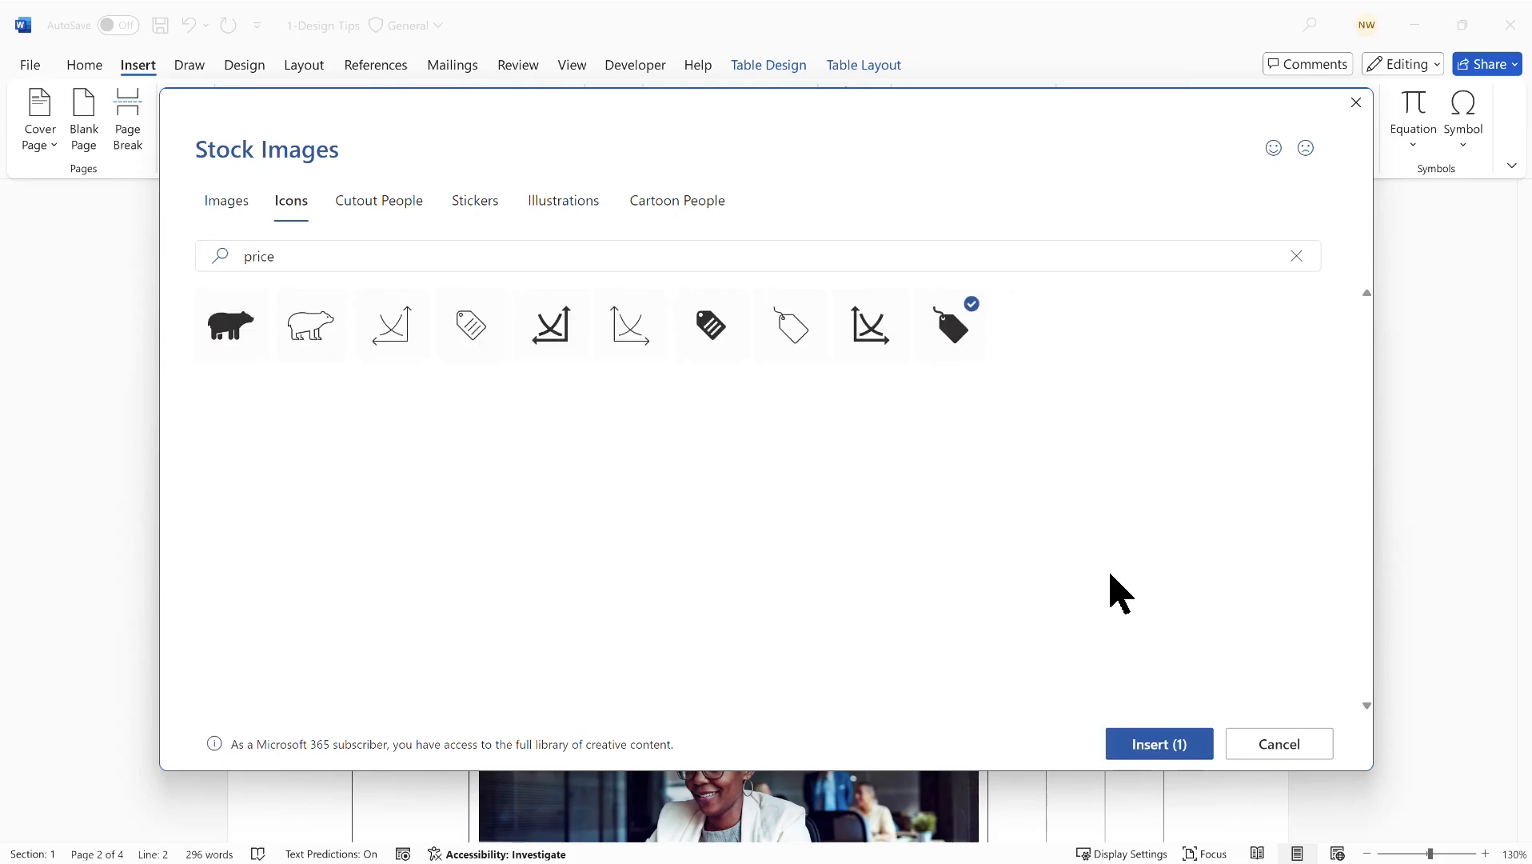
click(1165, 750)
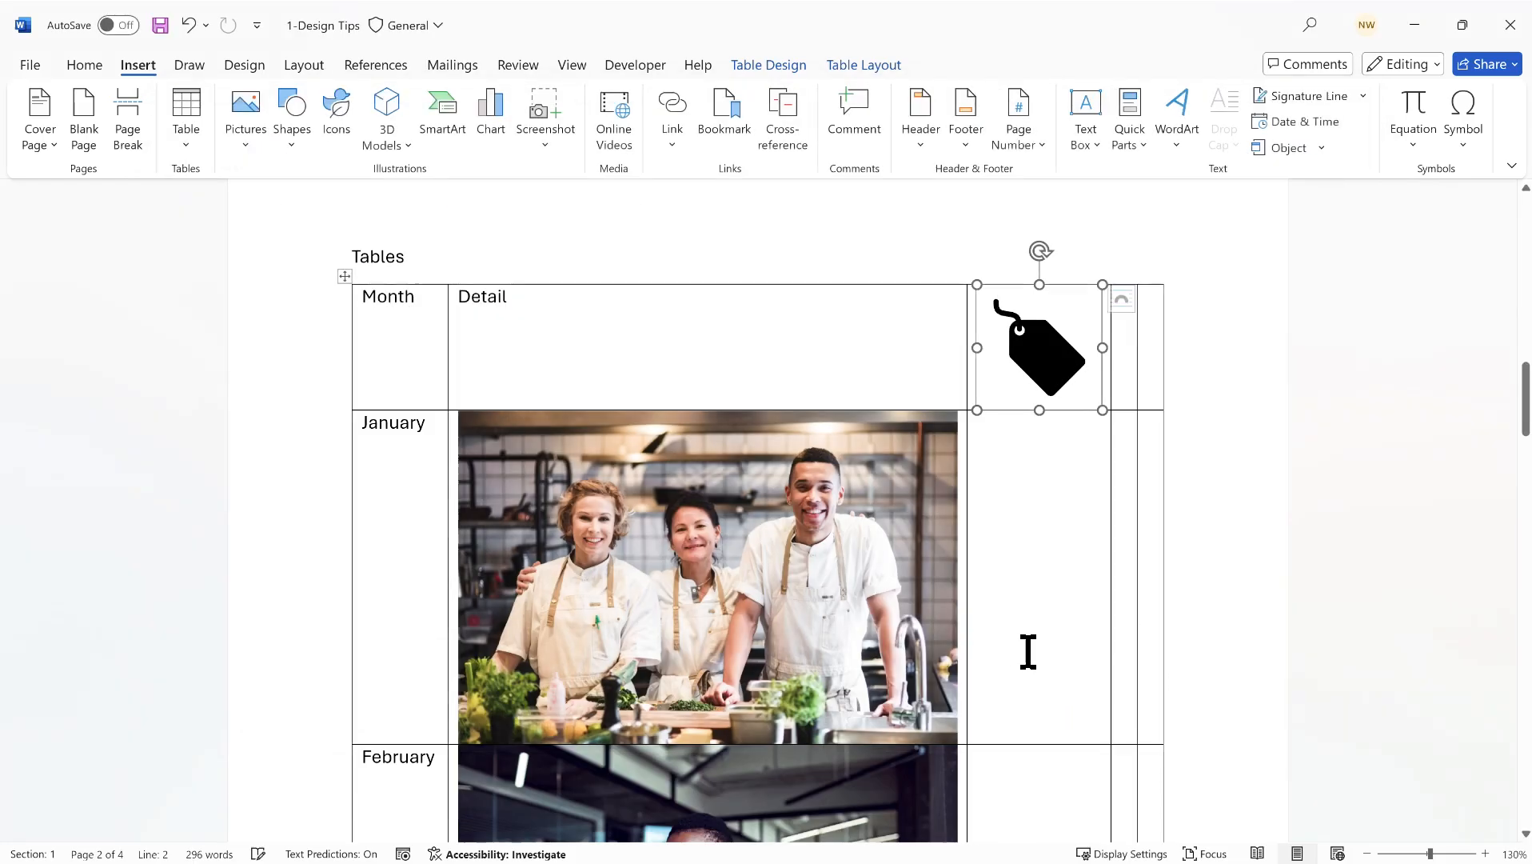
- Search the stock icons for "learning" and insert the solid teacher-with-class icon in the fourth header cell
click(1120, 349)
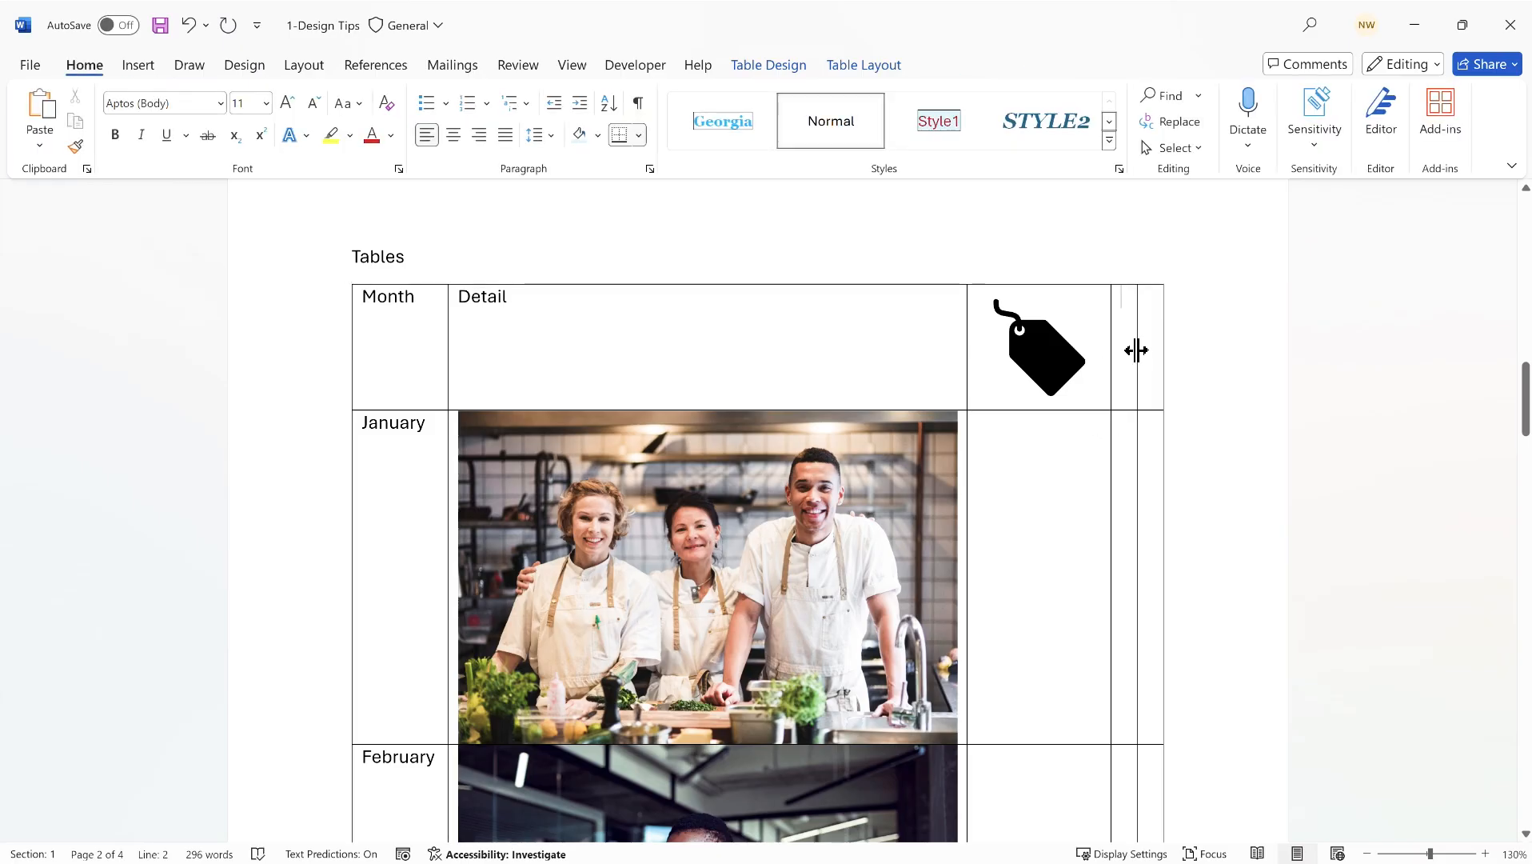
click(138, 65)
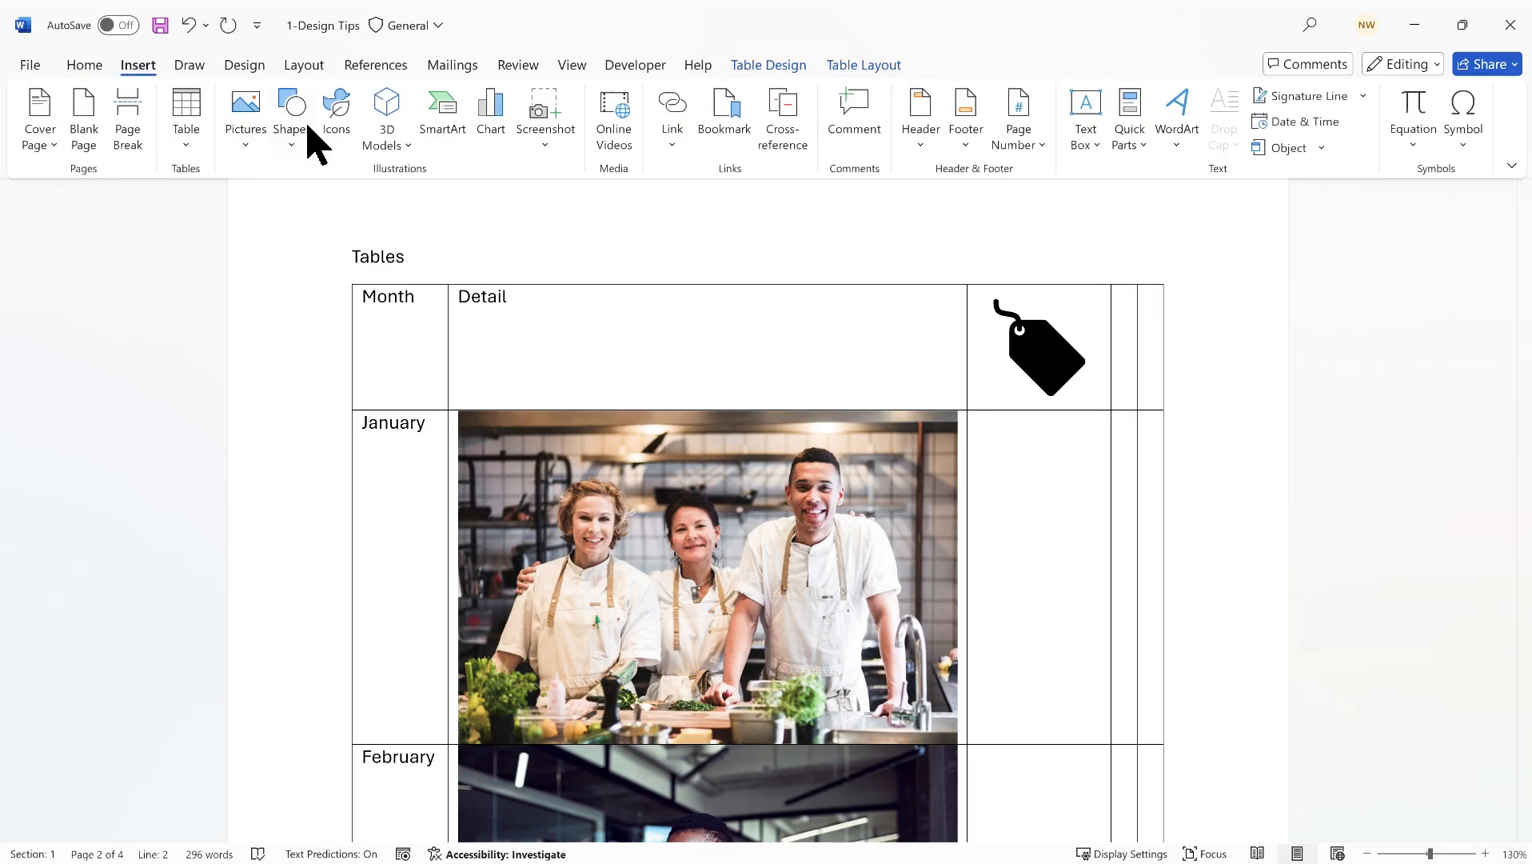
click(340, 128)
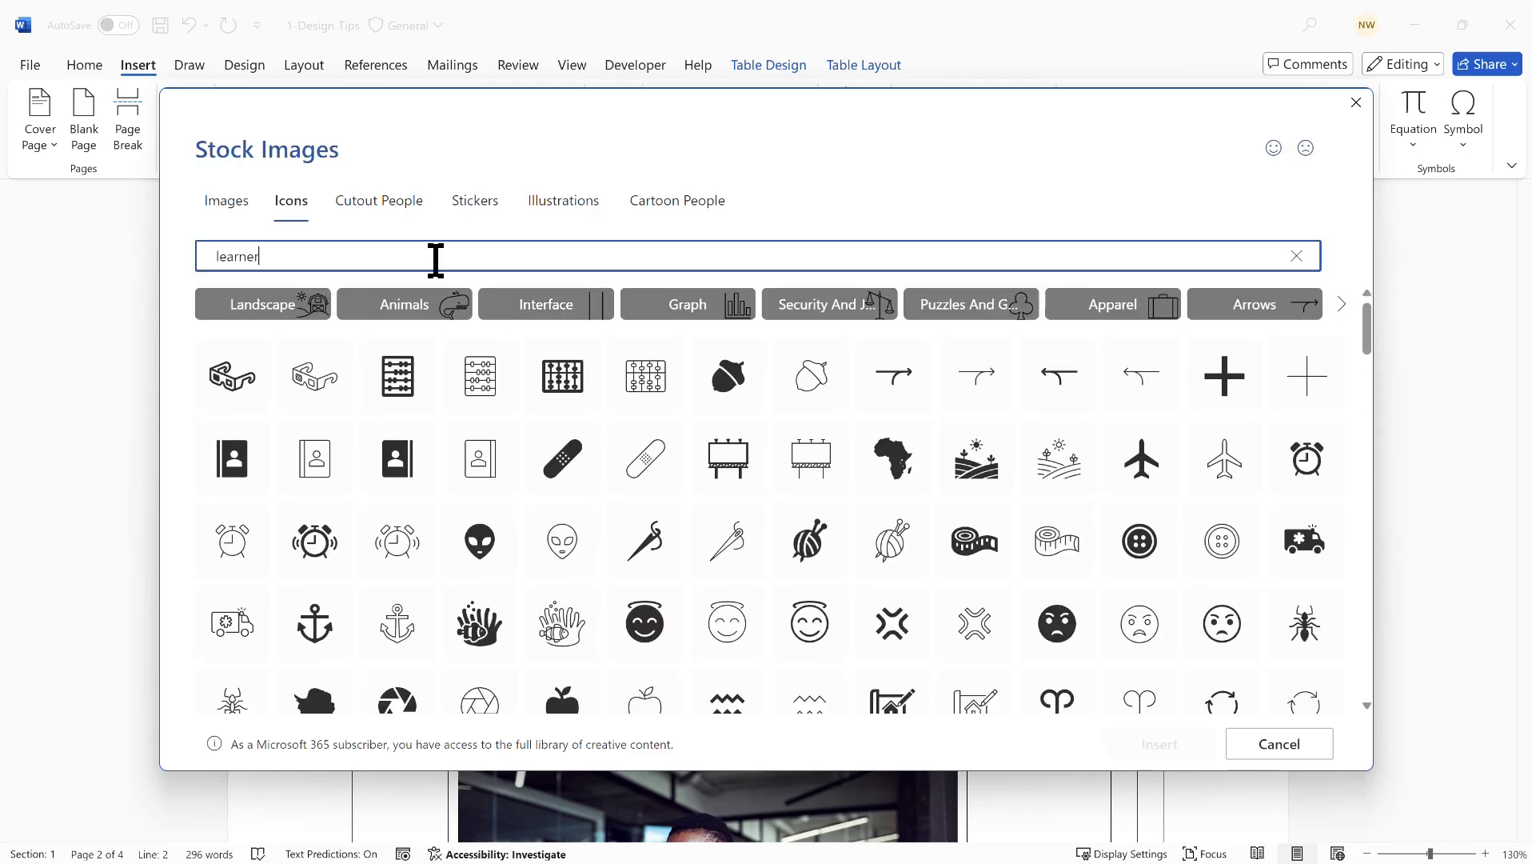
key(BackSpace)
key(BackSpace)
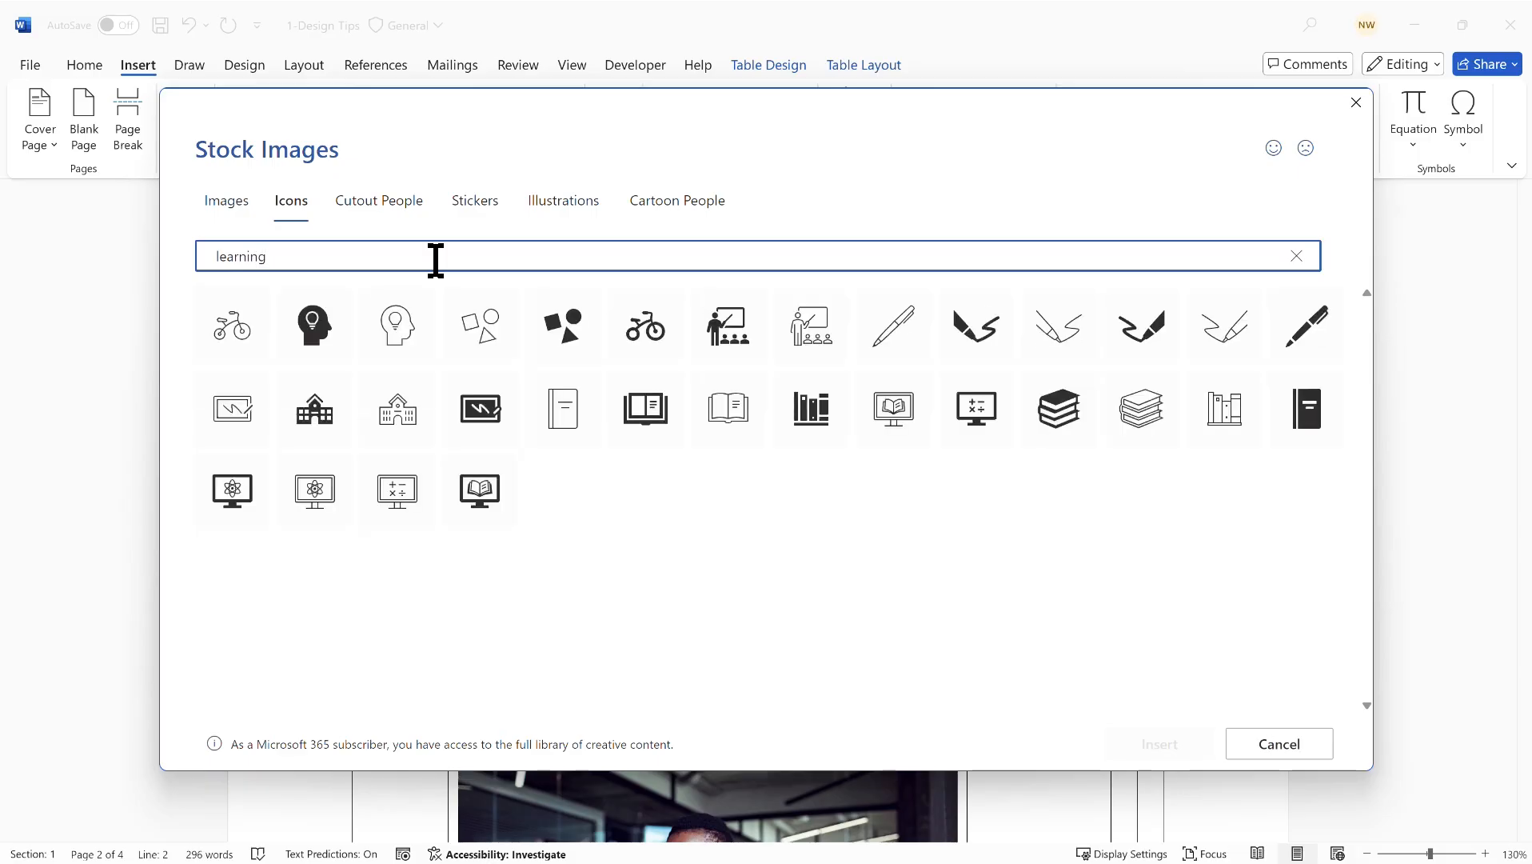
mouse_move(894, 340)
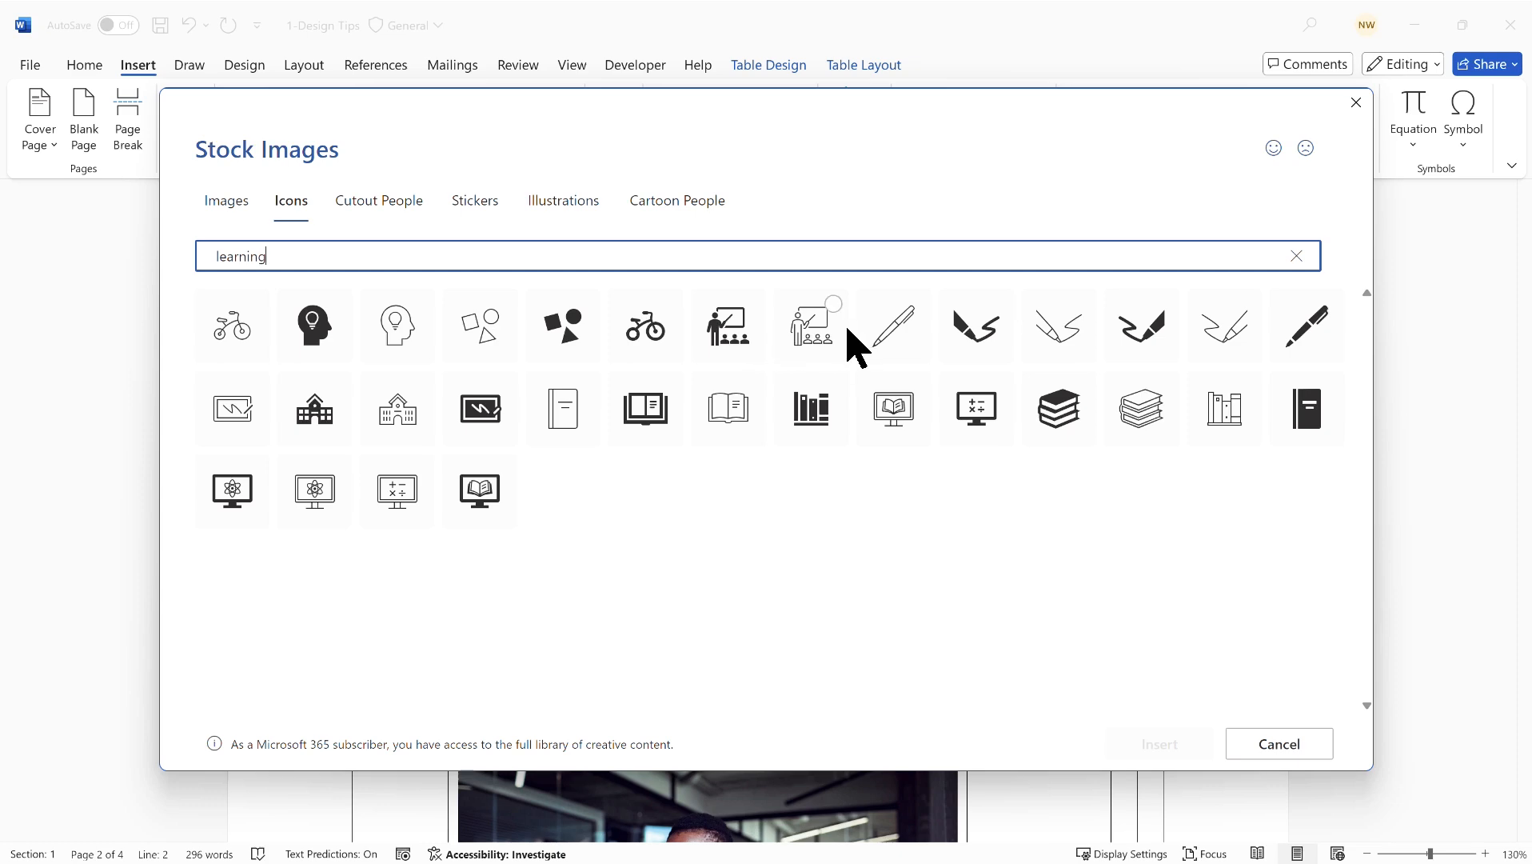
click(736, 340)
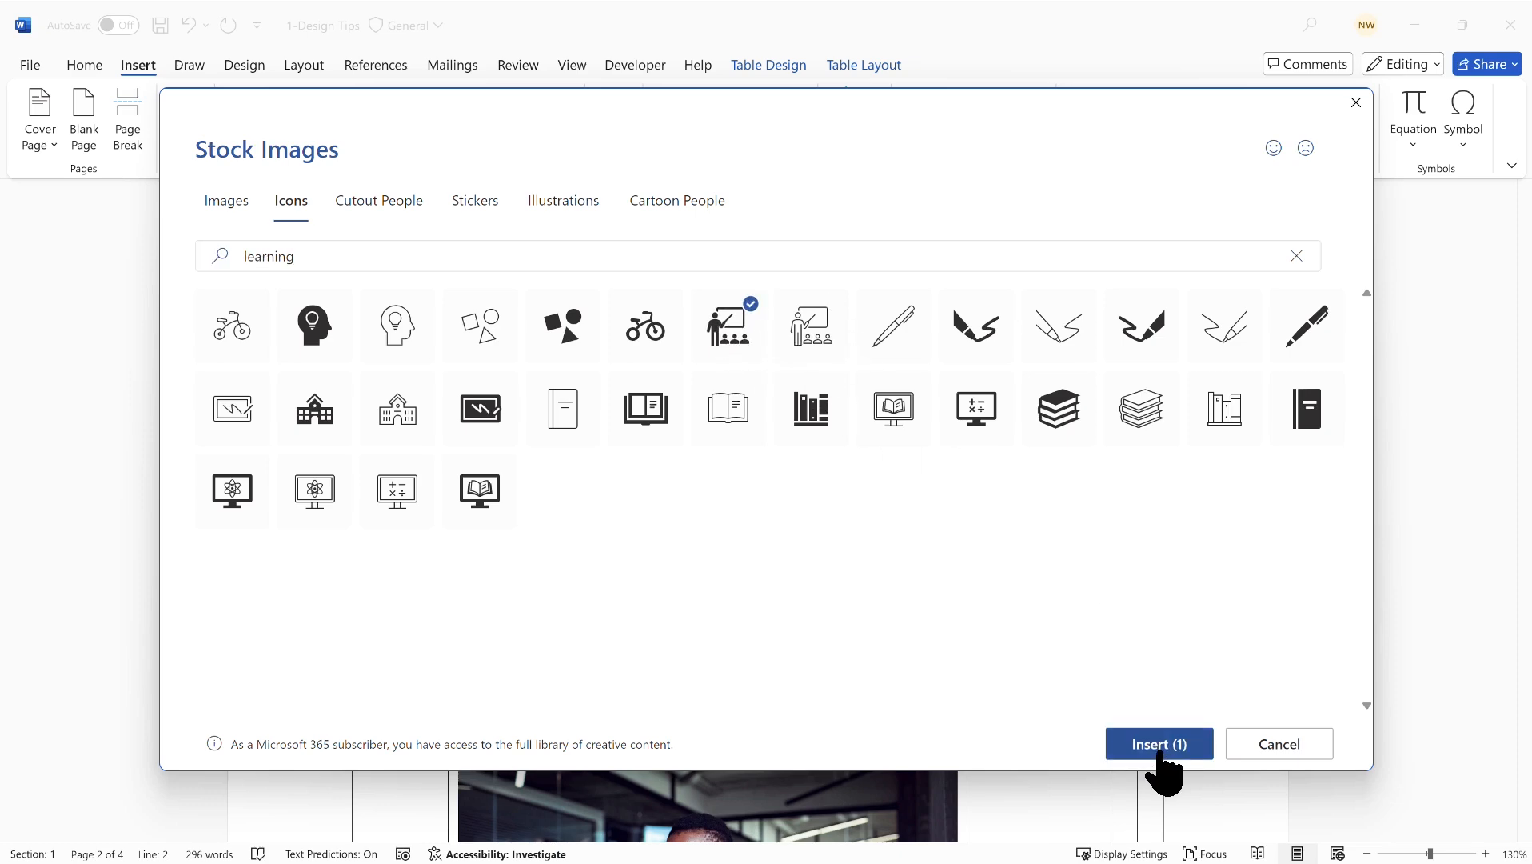
click(1157, 745)
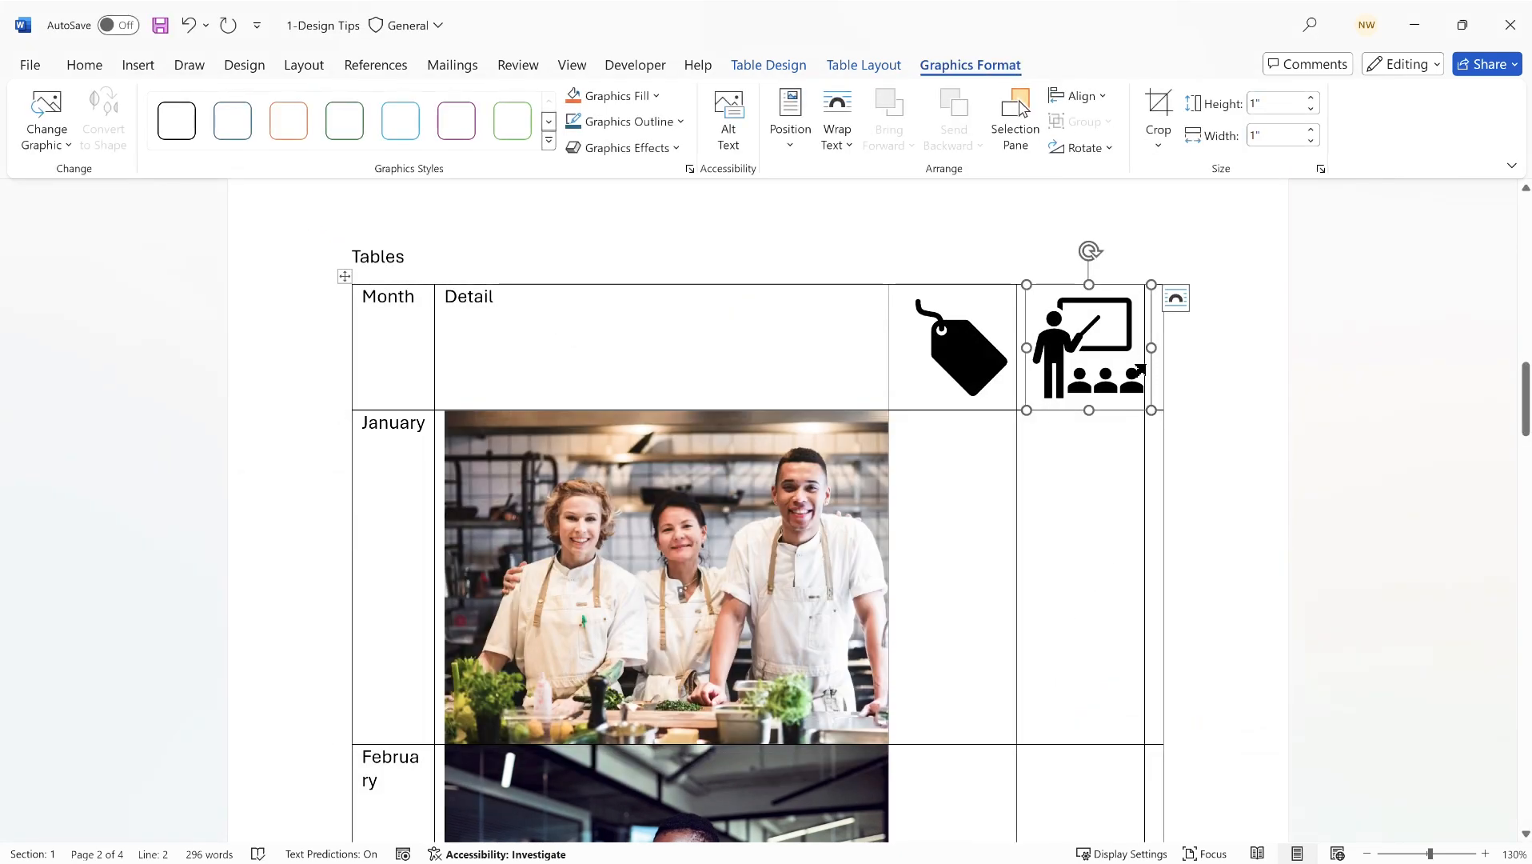
- Search the stock icons for "time" and insert the bold round clock in the last header cell
click(1126, 479)
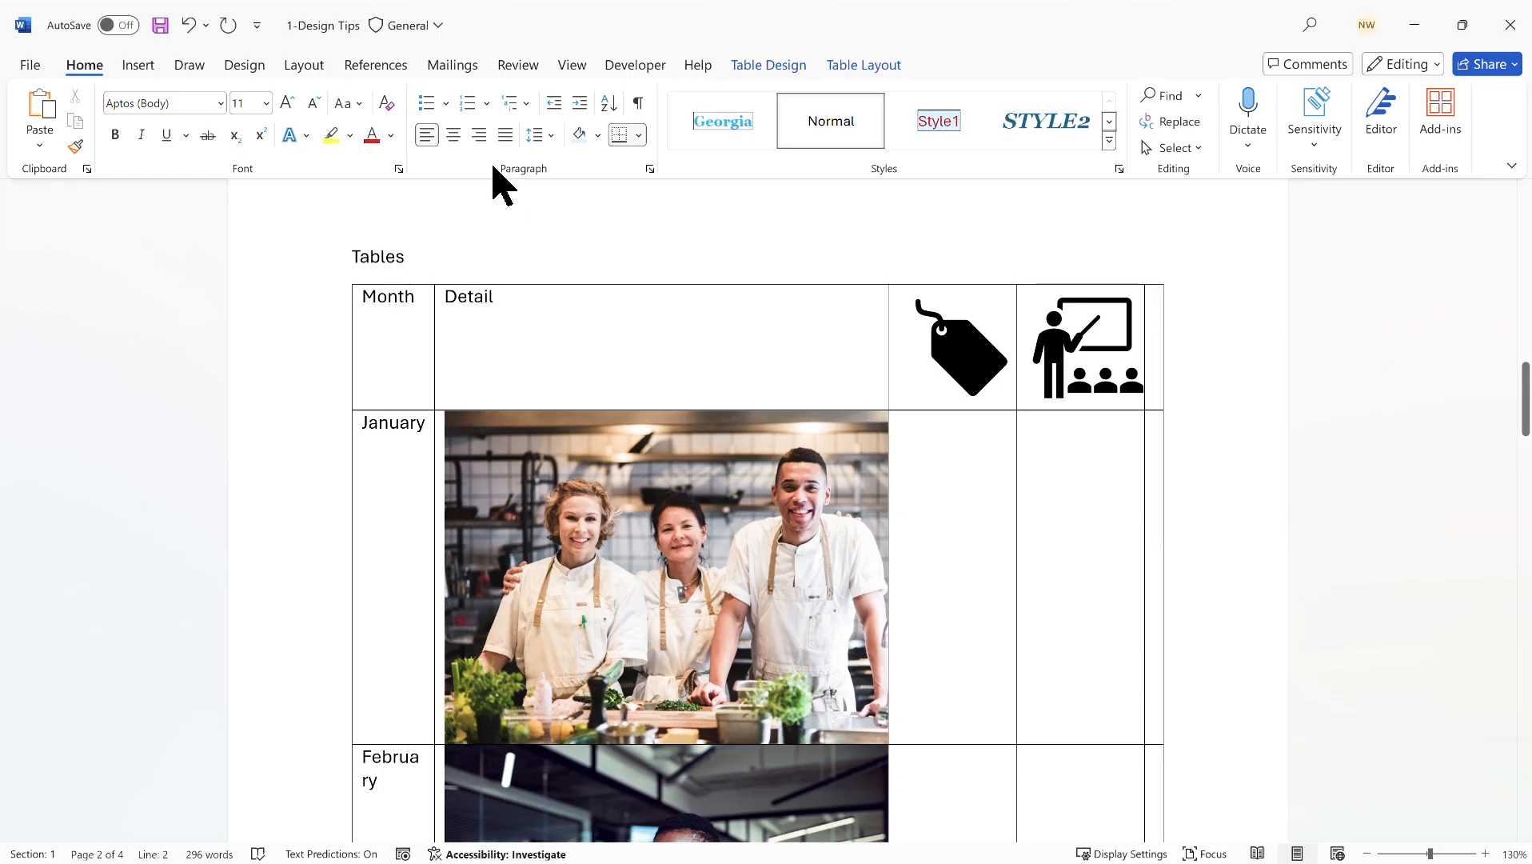
click(136, 69)
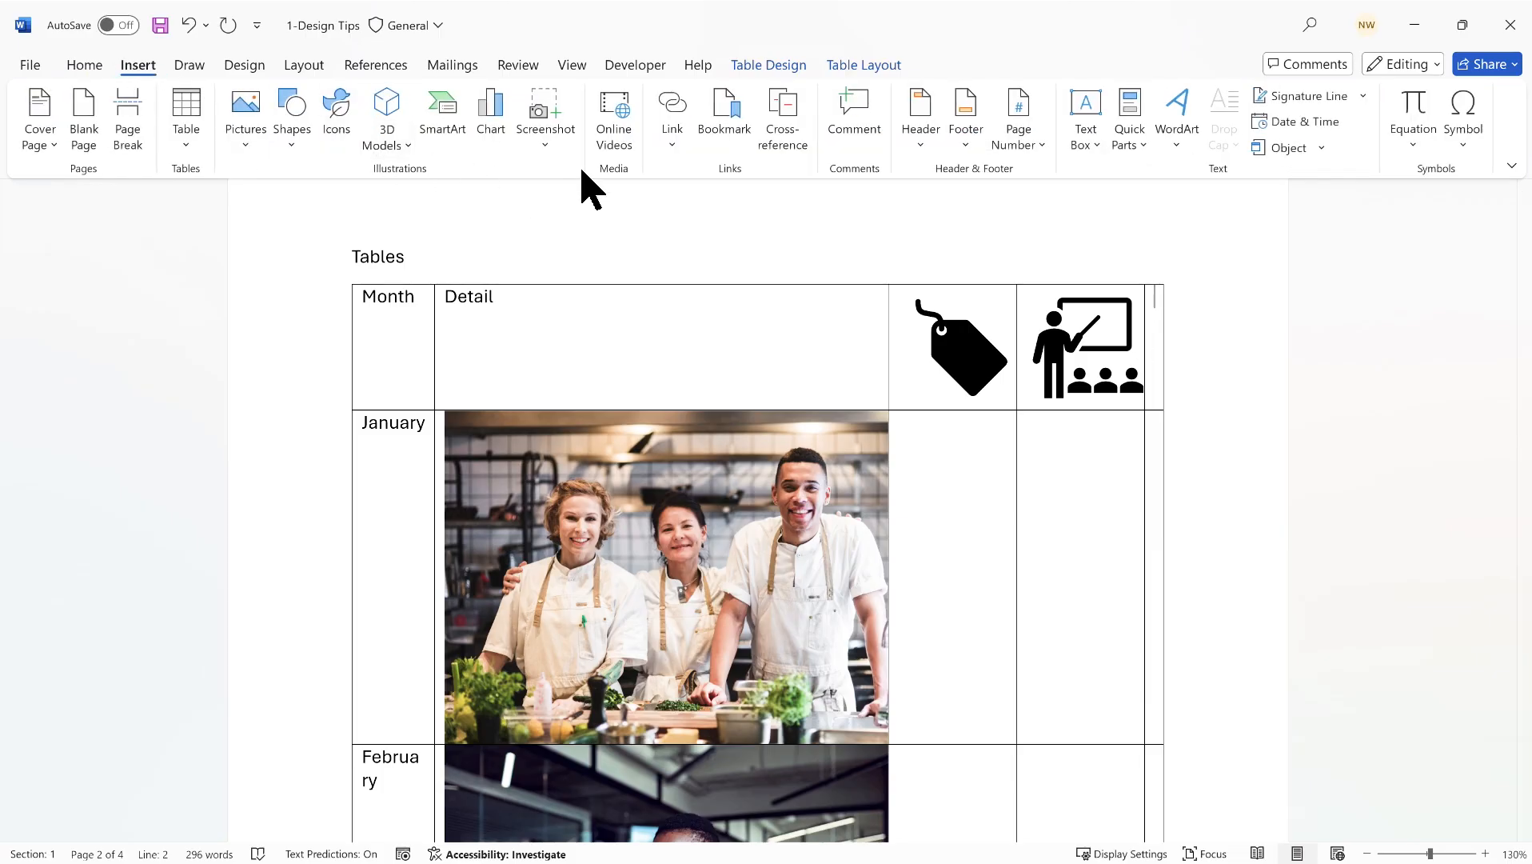
click(334, 128)
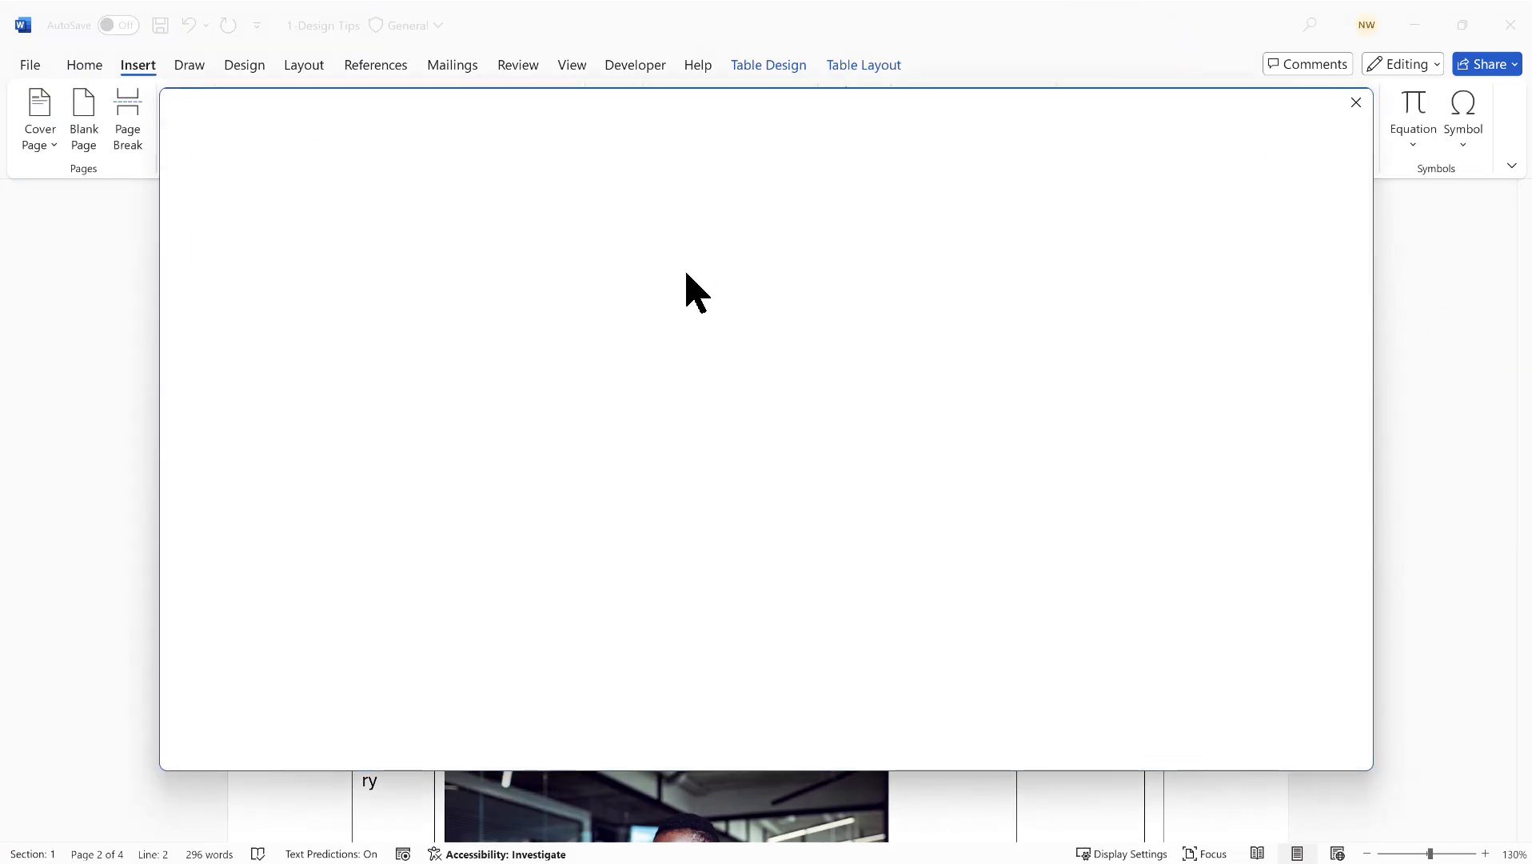
text(time)
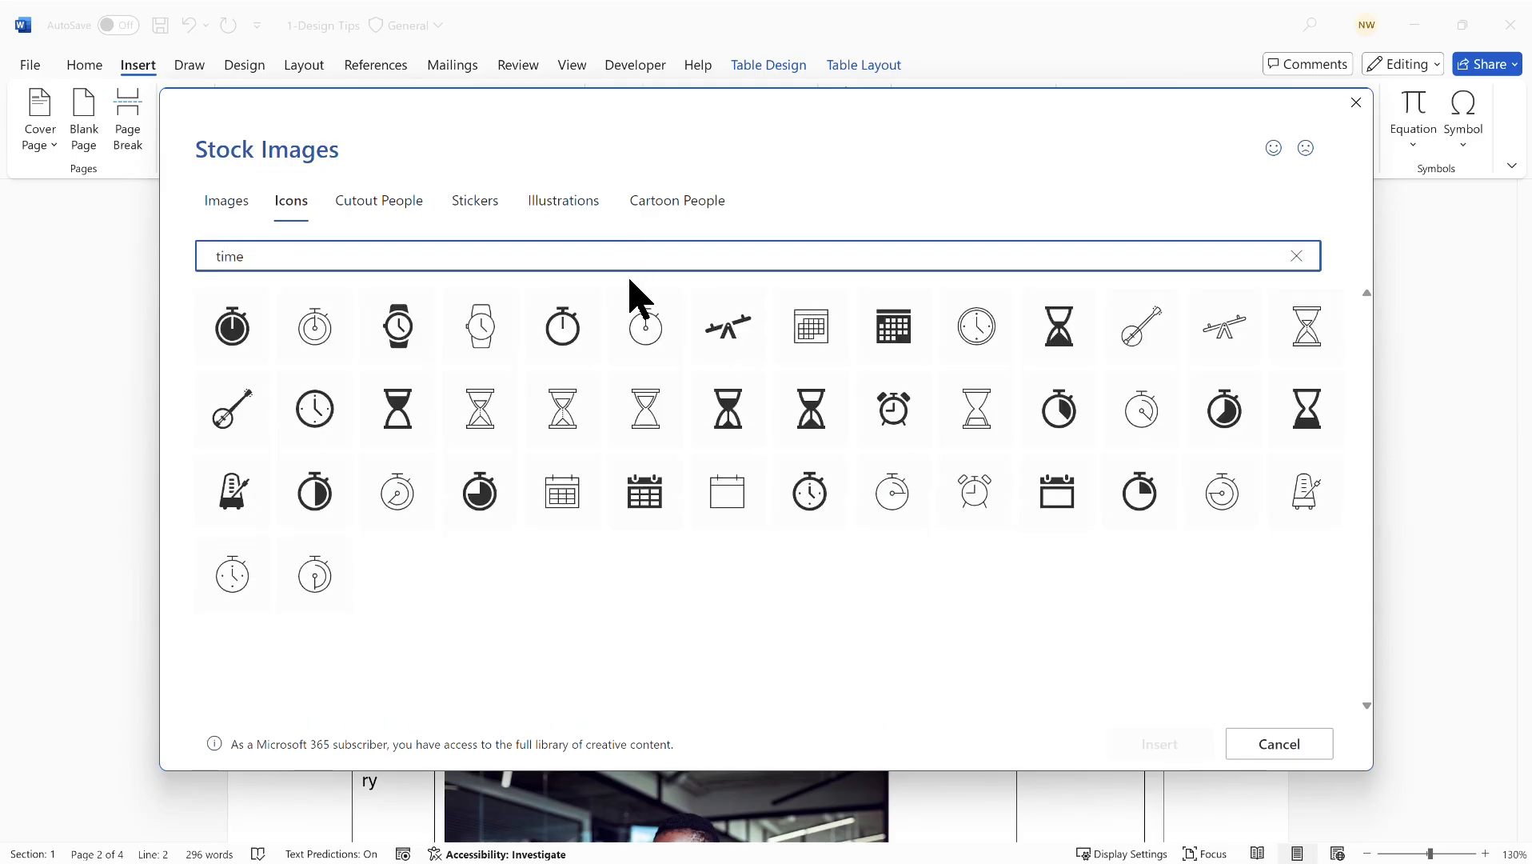
click(327, 407)
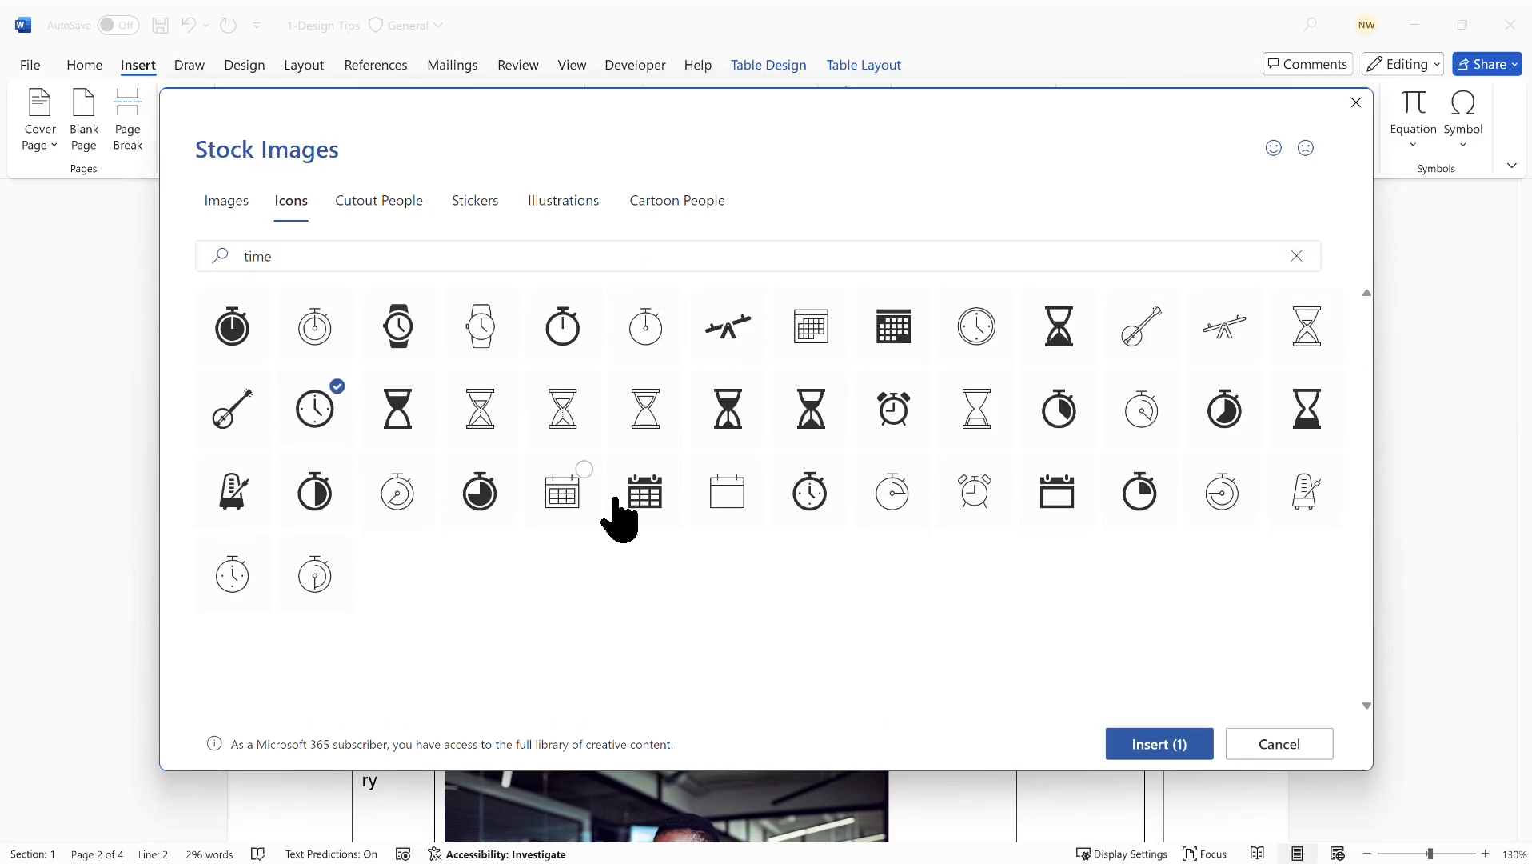
click(1159, 744)
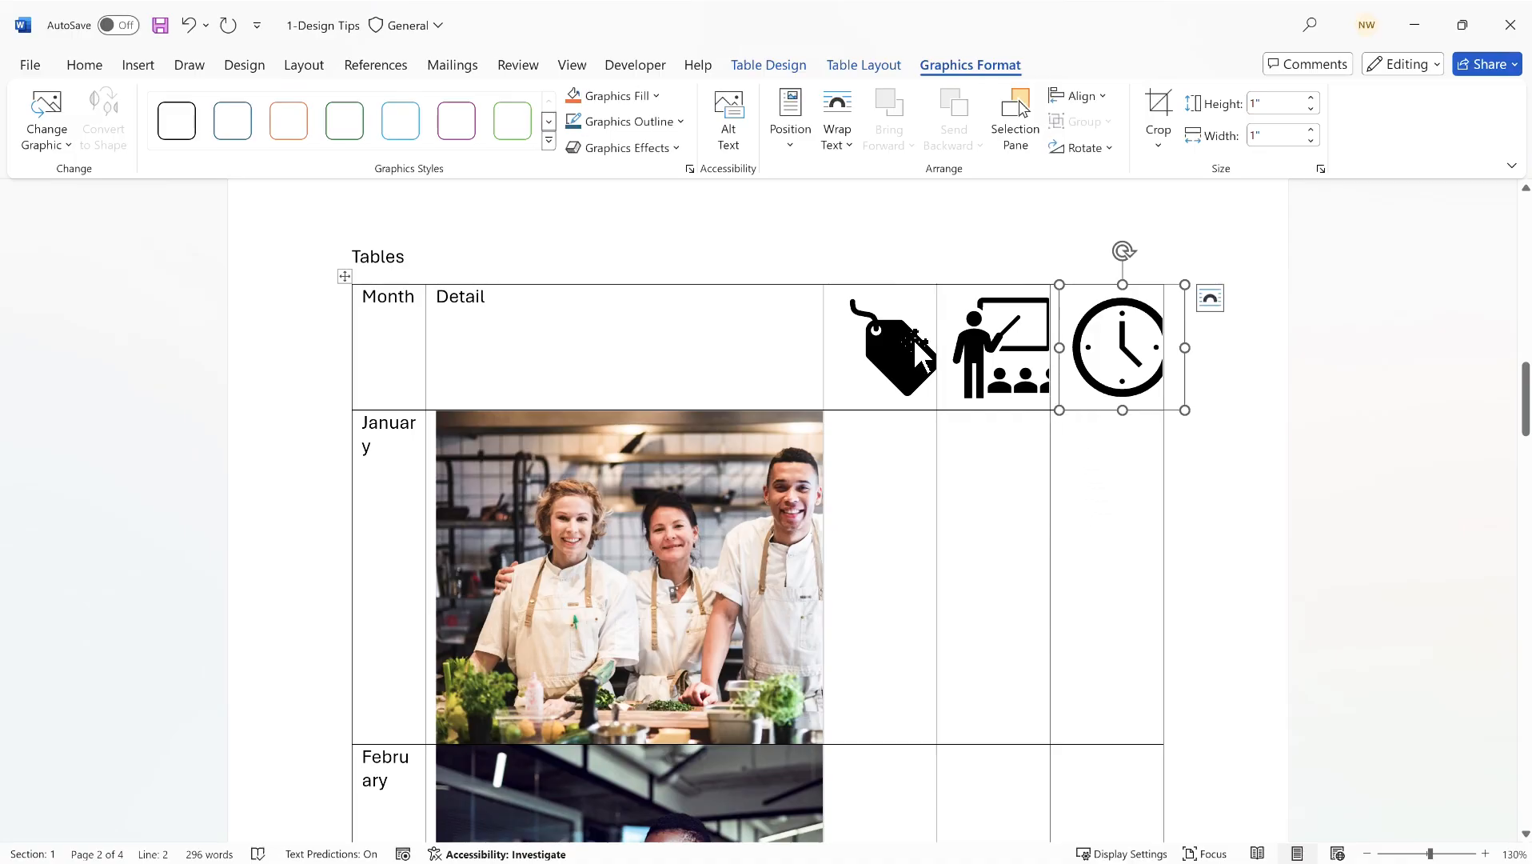
click(1235, 452)
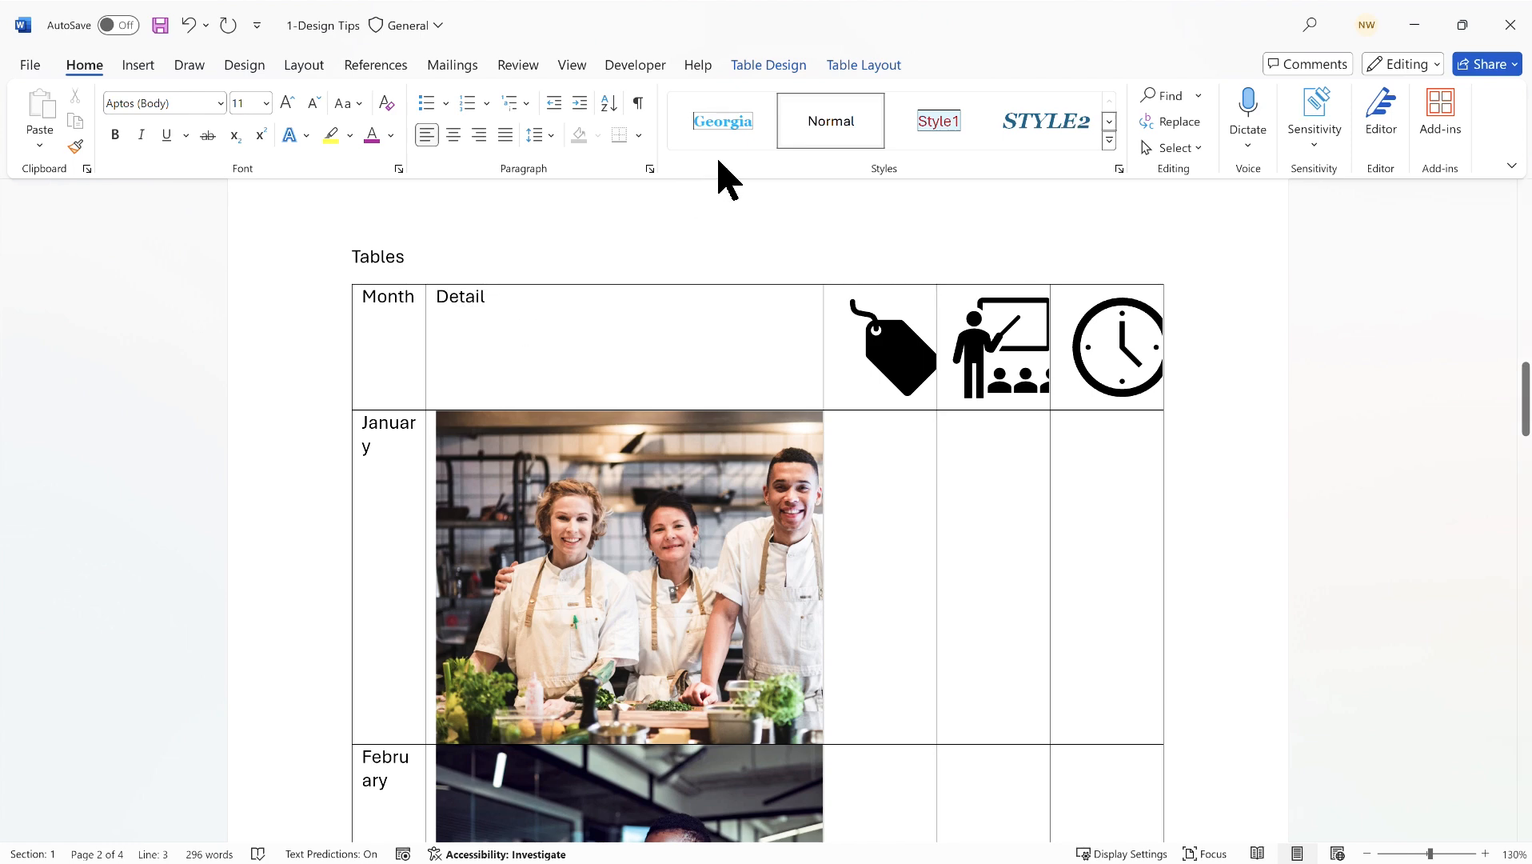
- Apply AutoFit Contents and then AutoFit Window to the course table
click(860, 66)
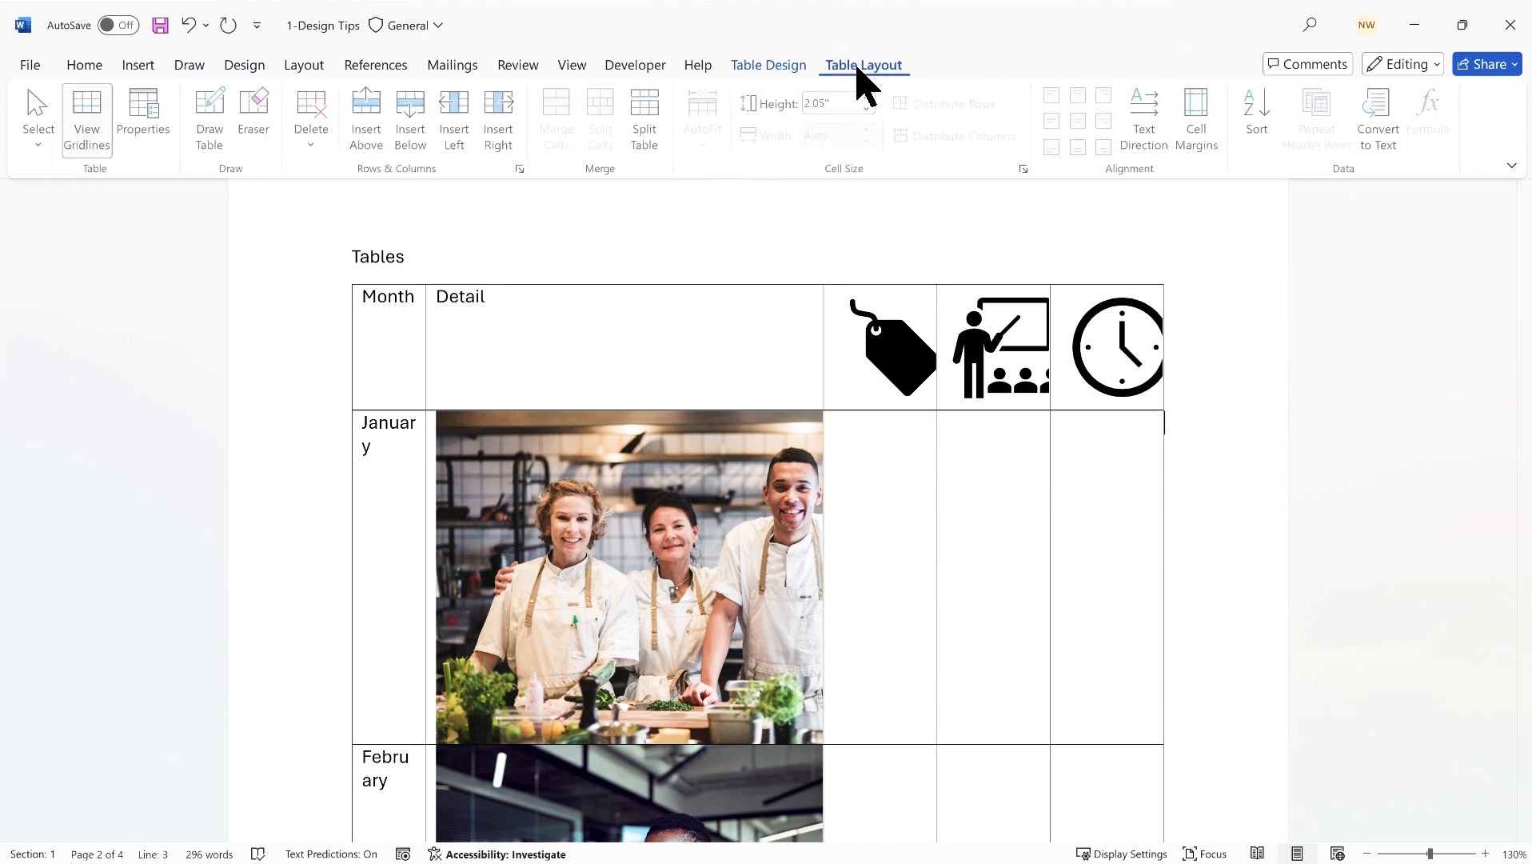
click(698, 352)
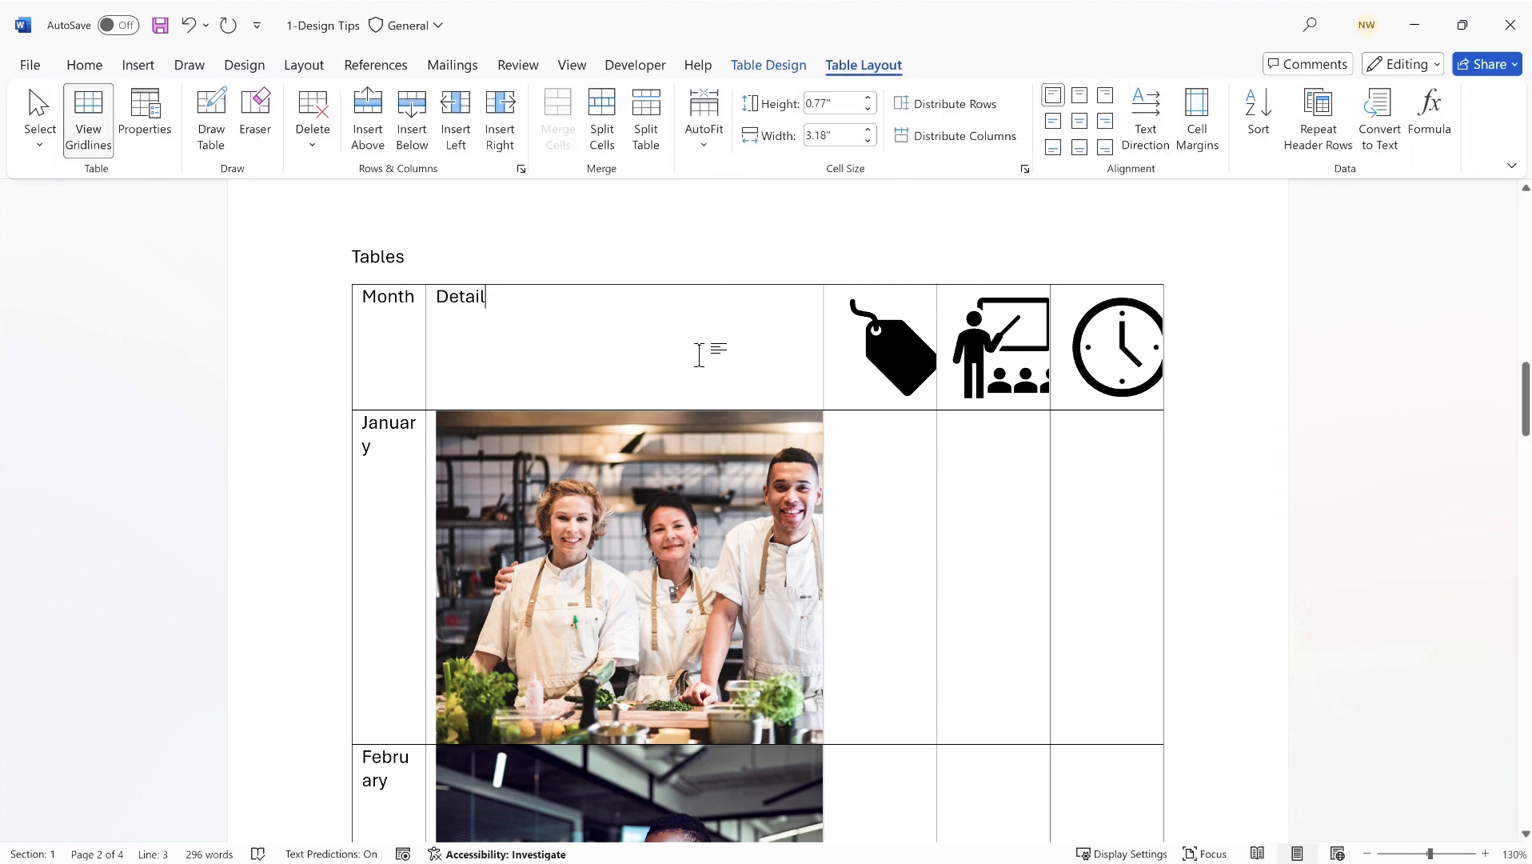
click(705, 140)
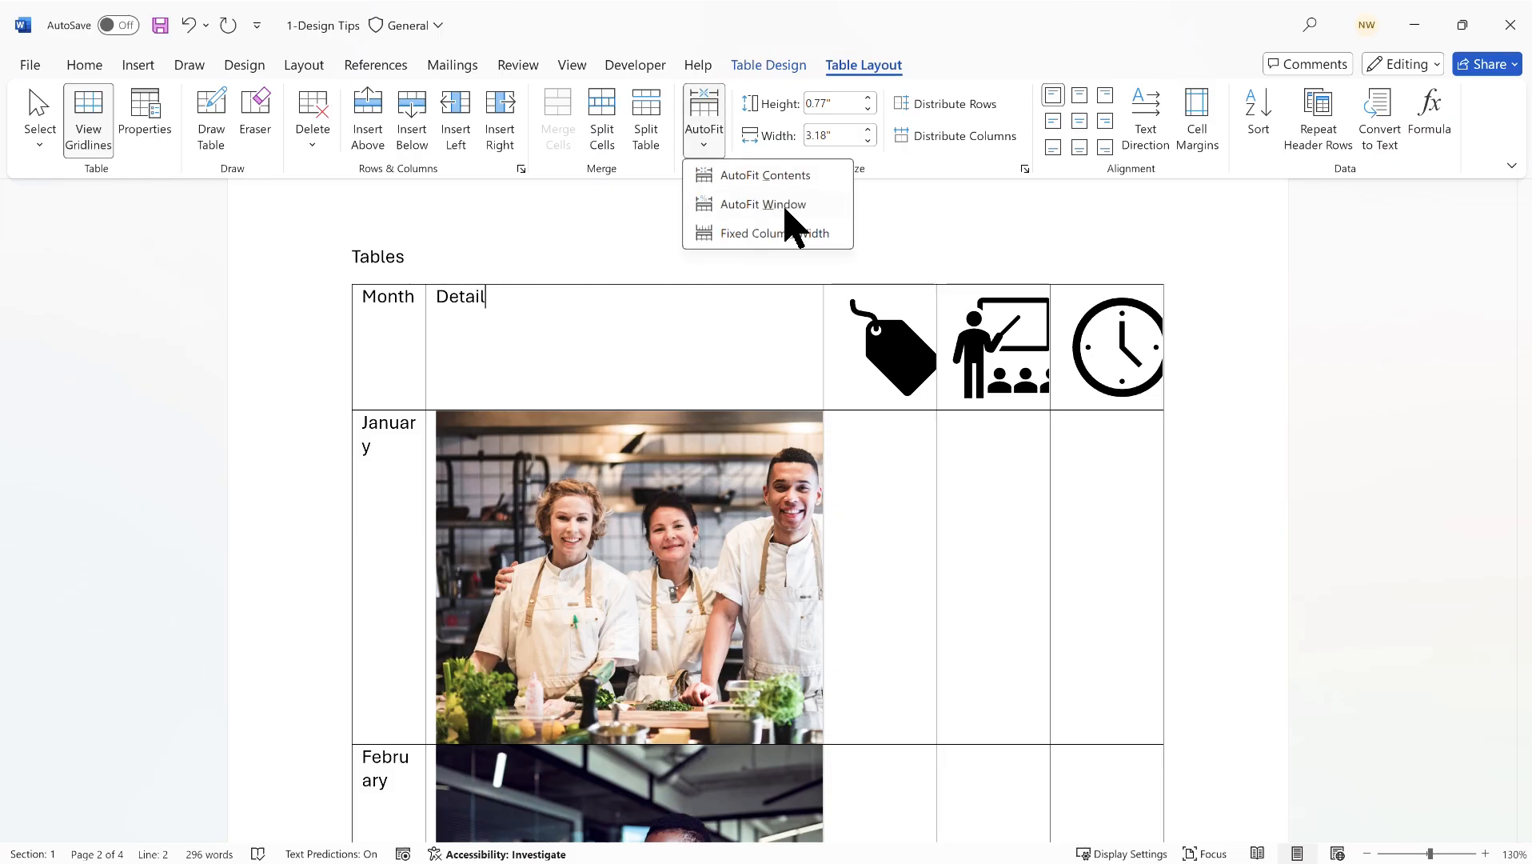
click(758, 177)
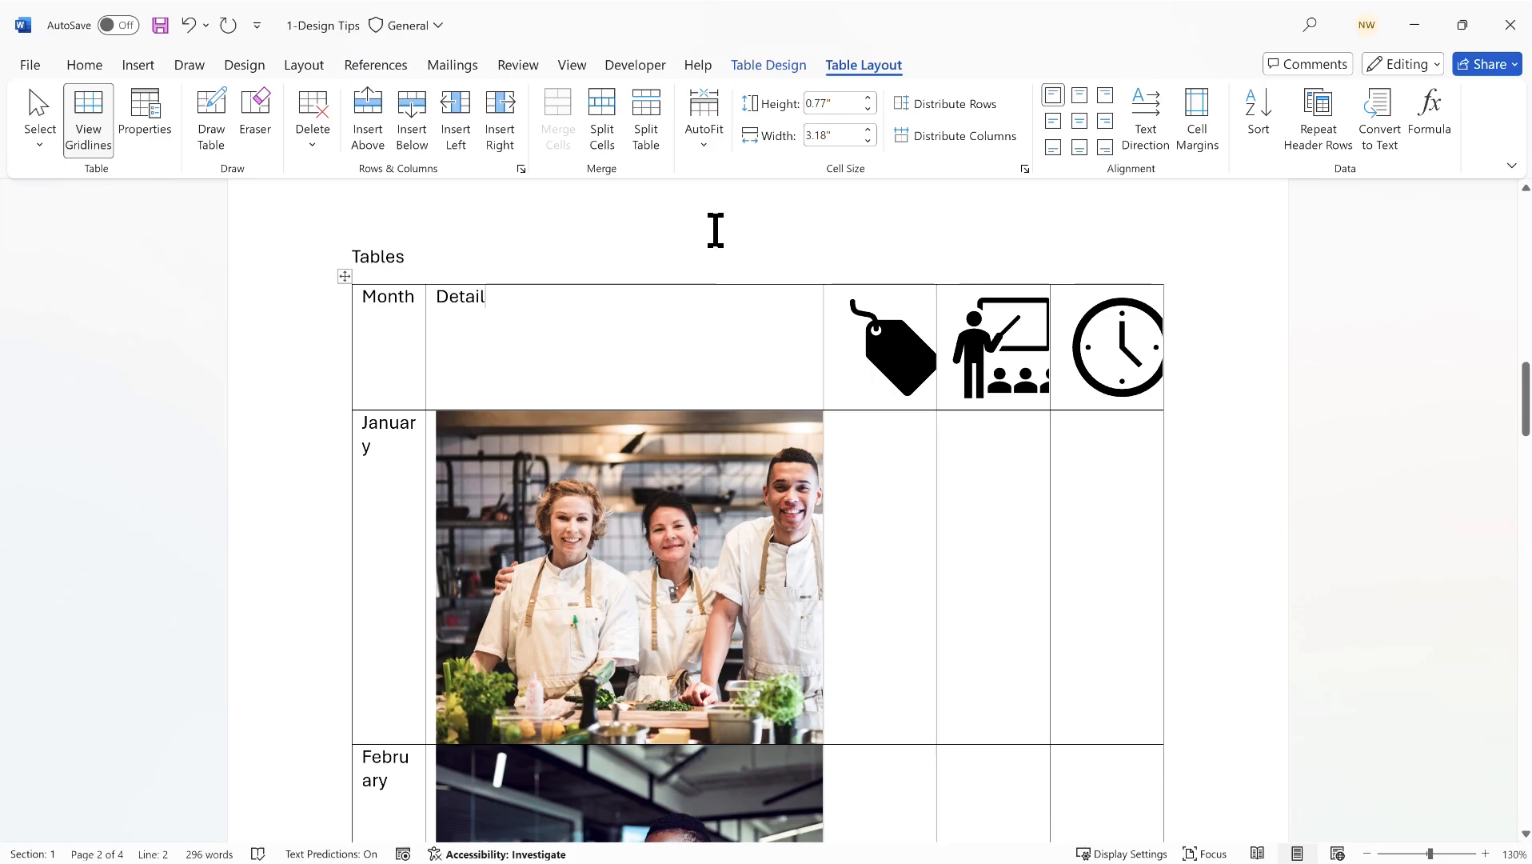
click(704, 140)
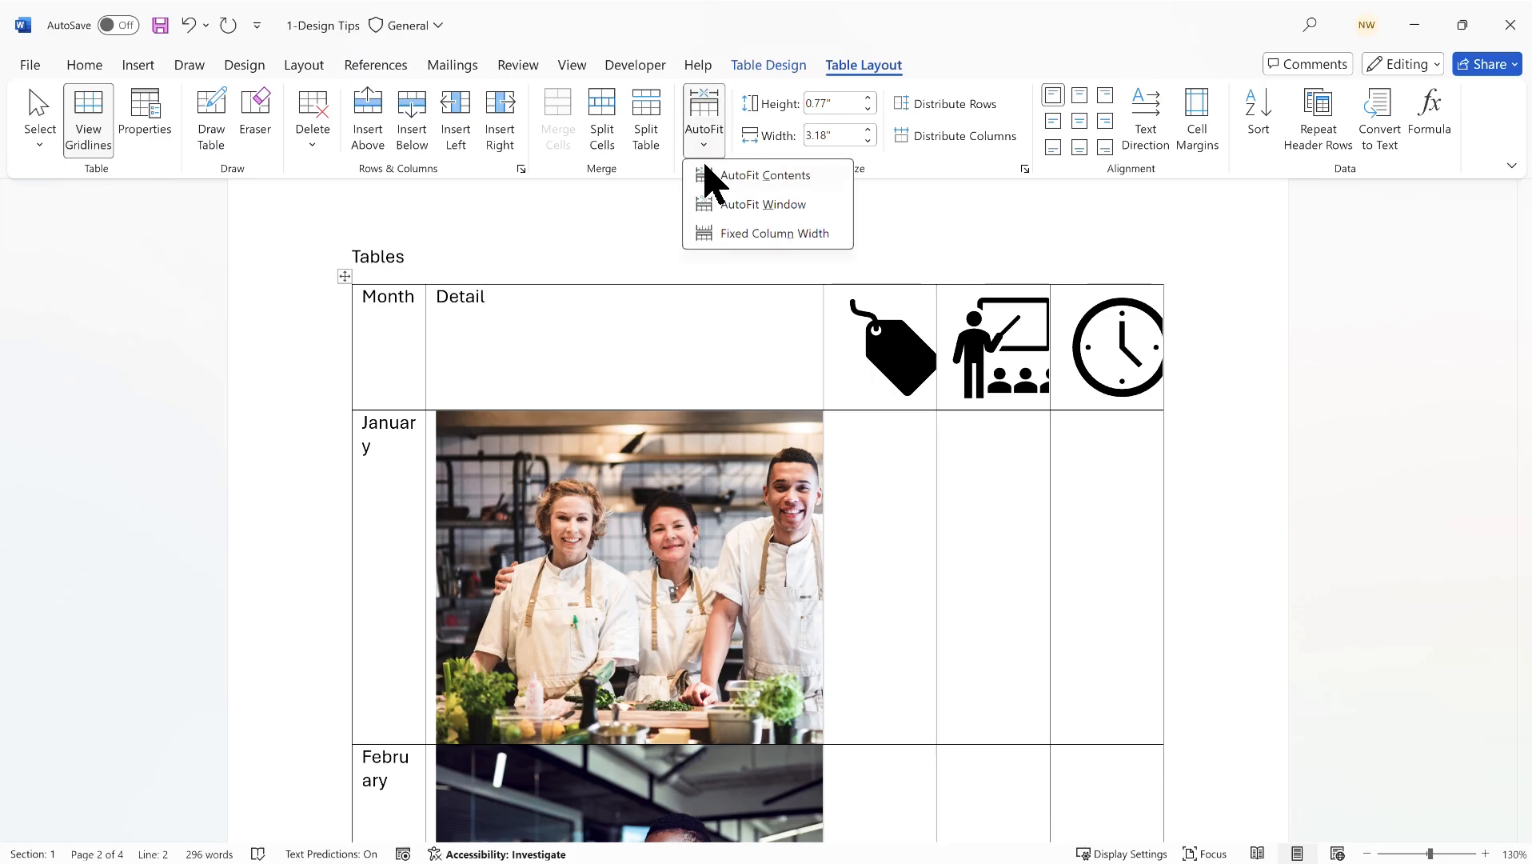
click(764, 206)
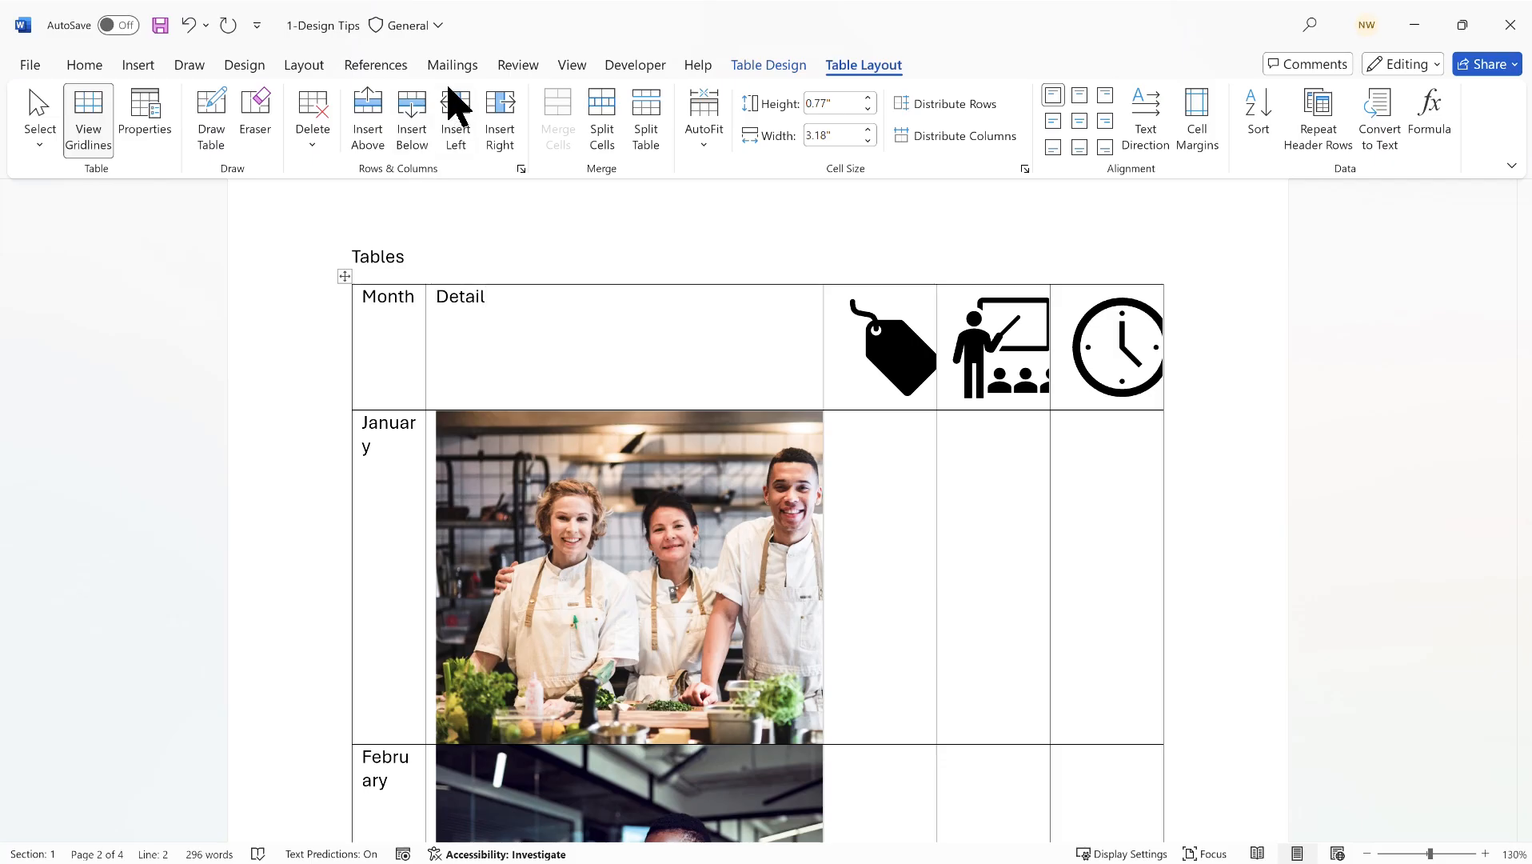
- Change the page margins to the Narrow preset, 0.5" on all sides
click(303, 66)
click(43, 142)
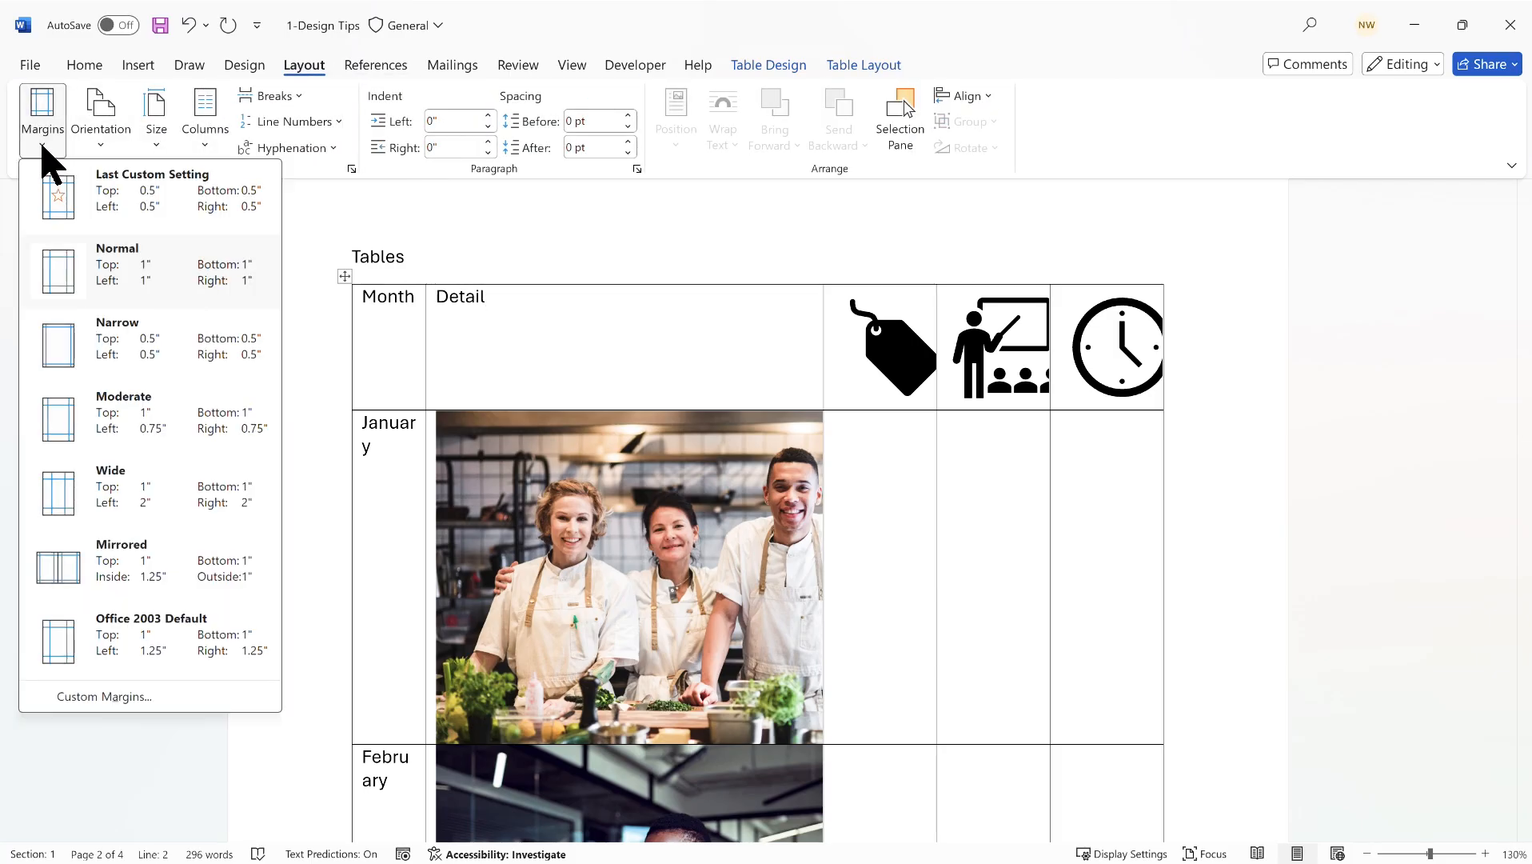
click(160, 356)
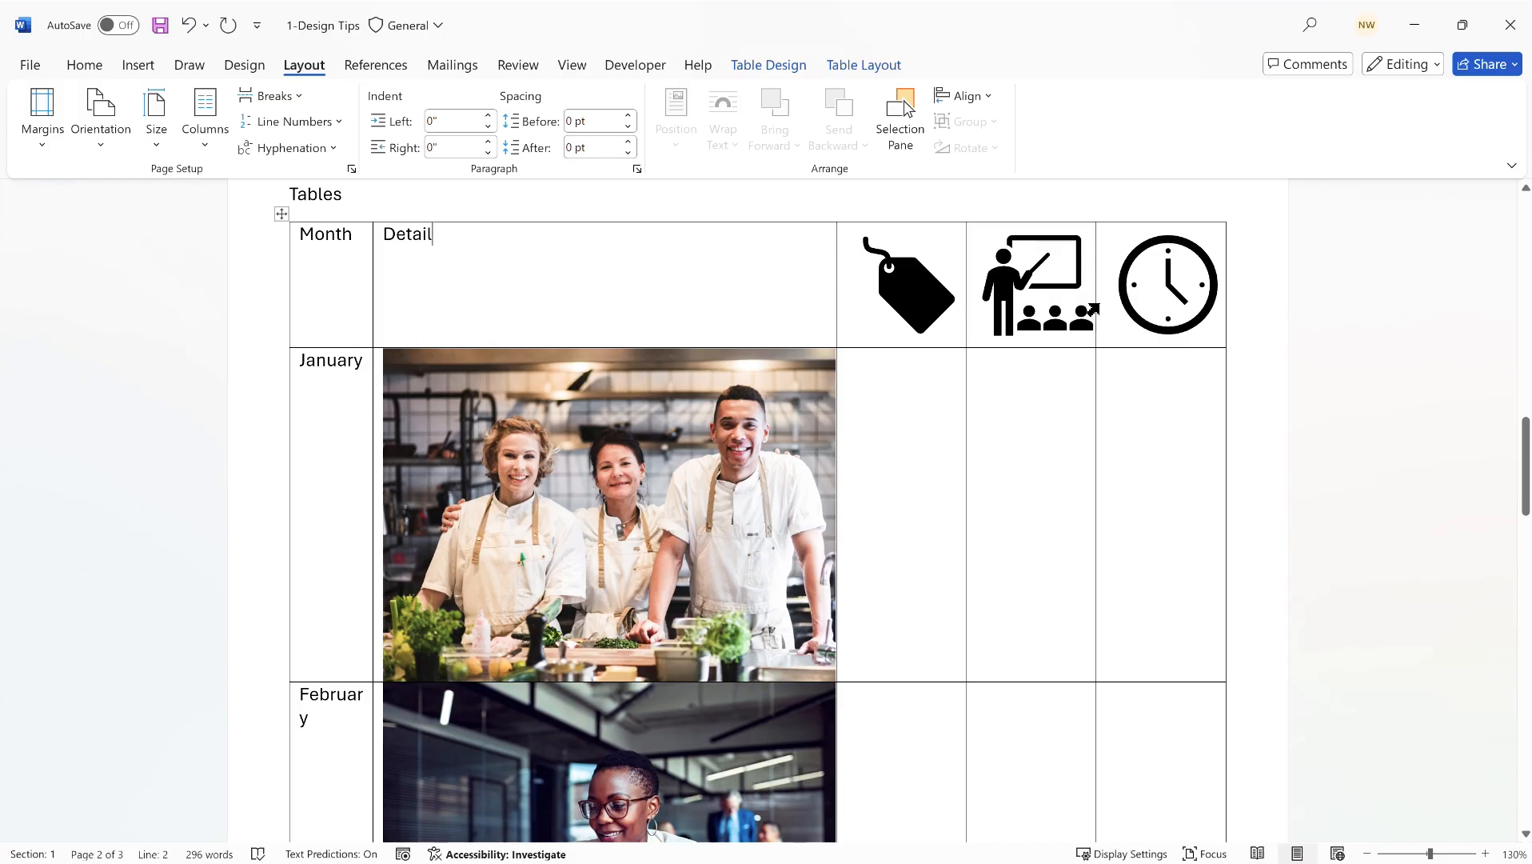
- Set the price tag icon's width to 0.5" with its proportions kept
click(909, 297)
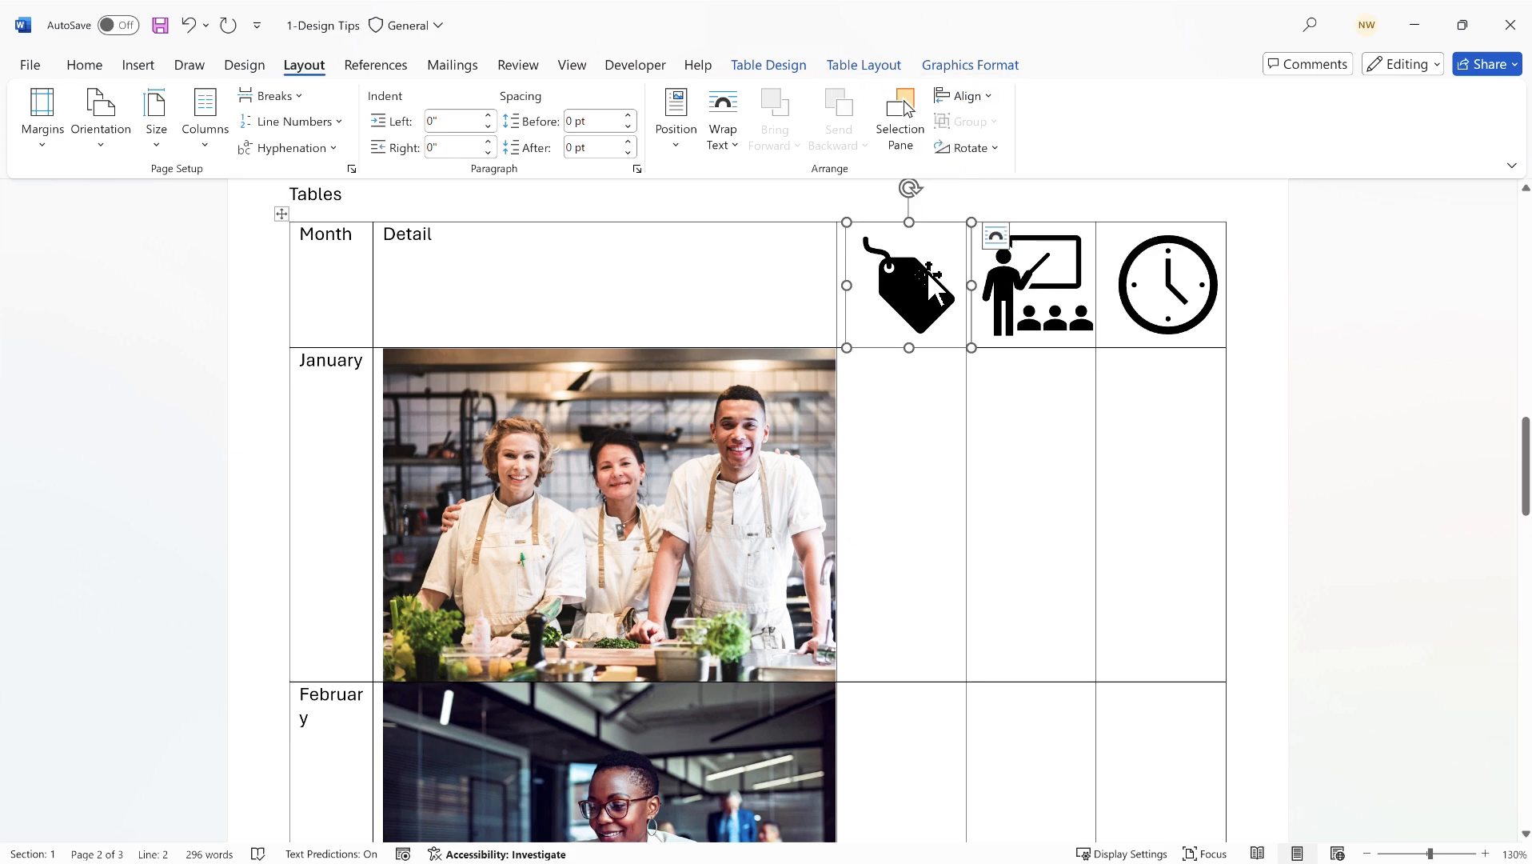
click(958, 65)
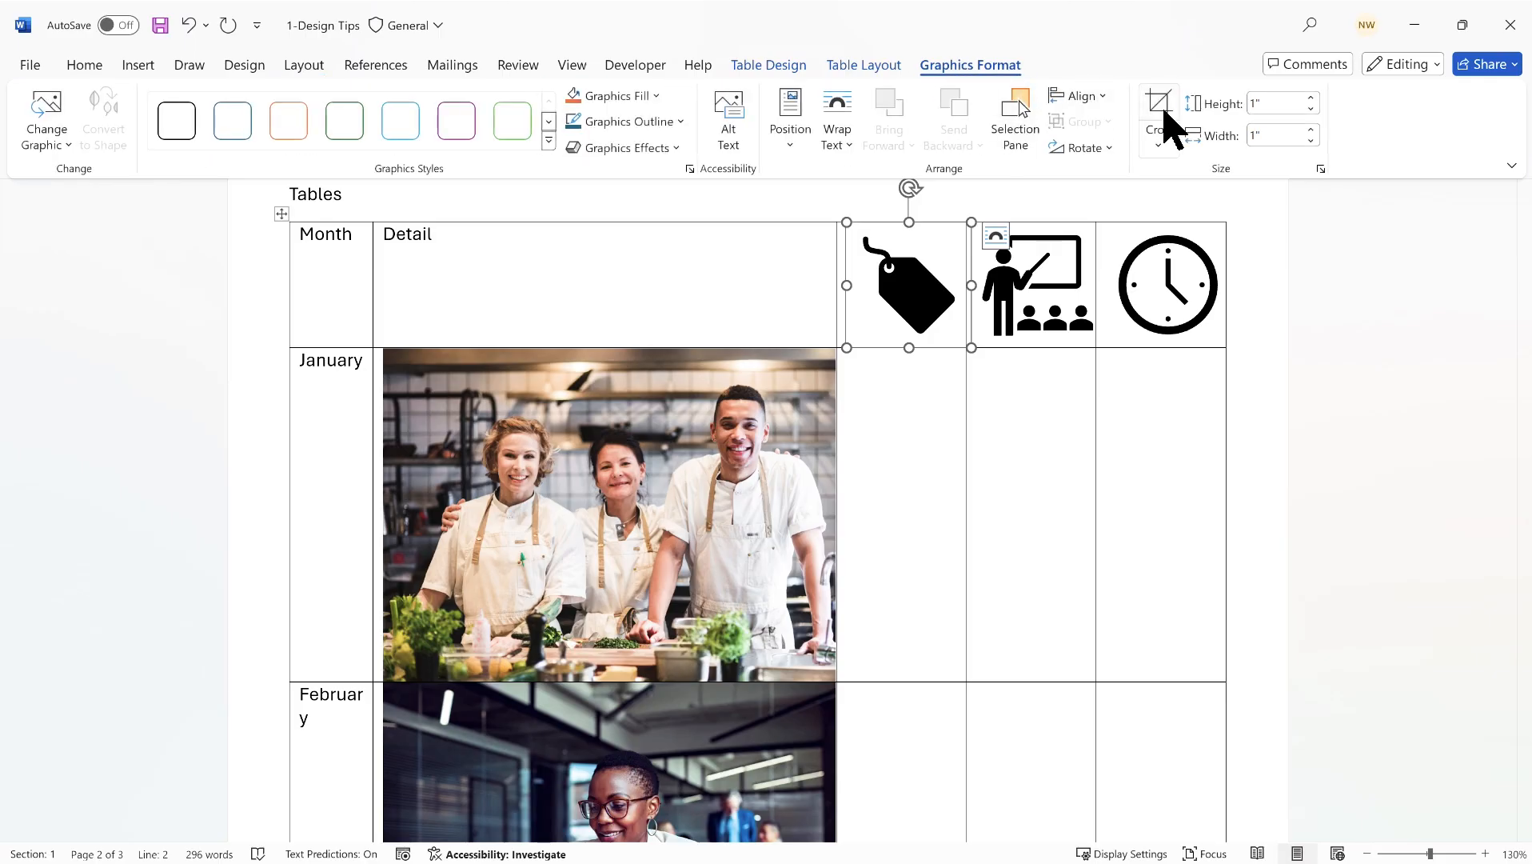
click(1266, 135)
key(Return)
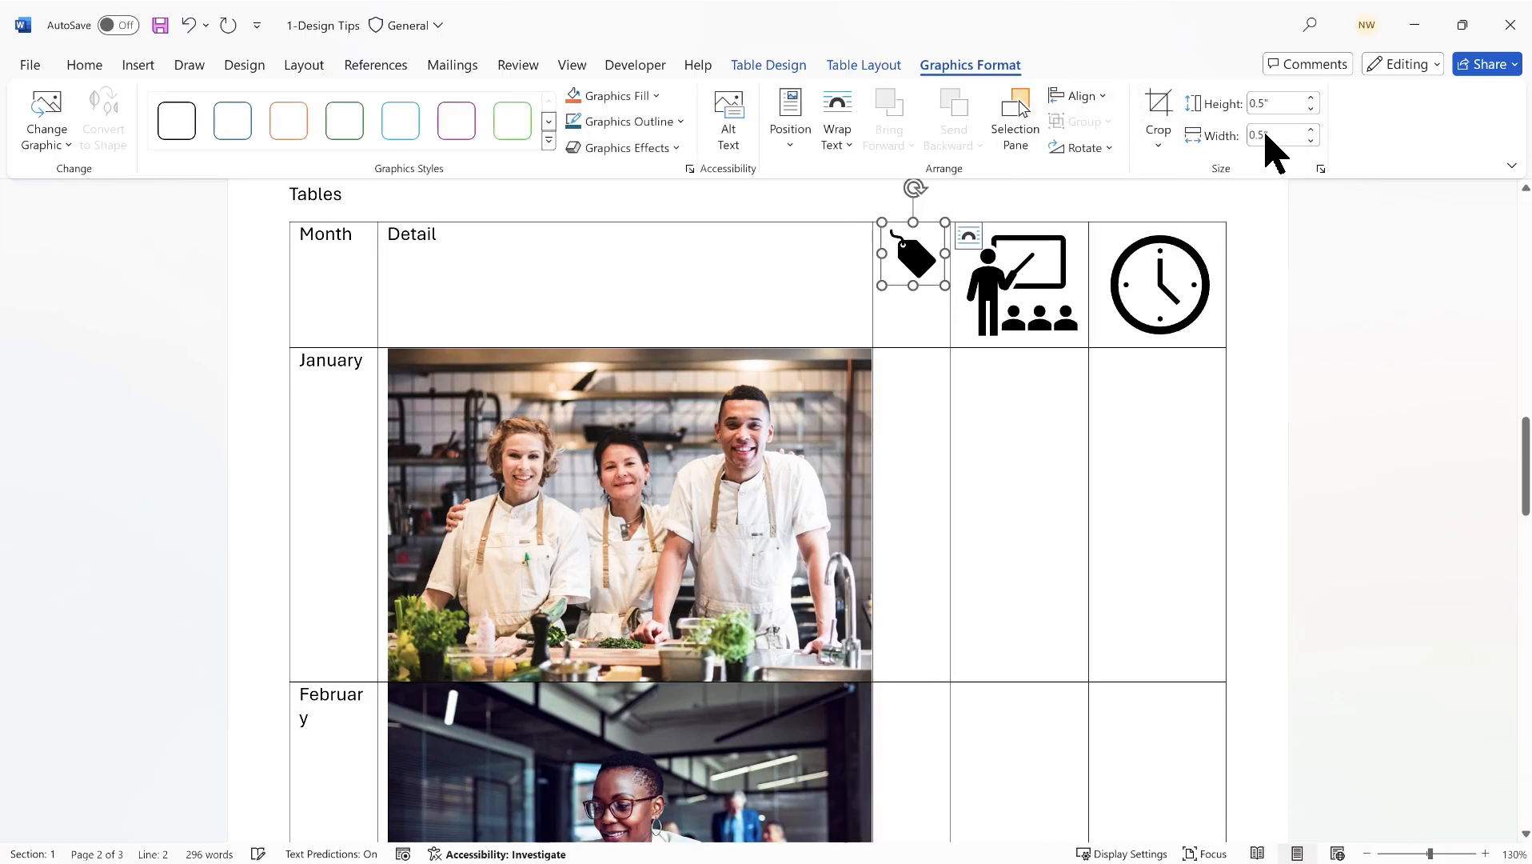
- Set the widths of the presenter icon and the clock icon in the header row to 0.5" each
click(1035, 292)
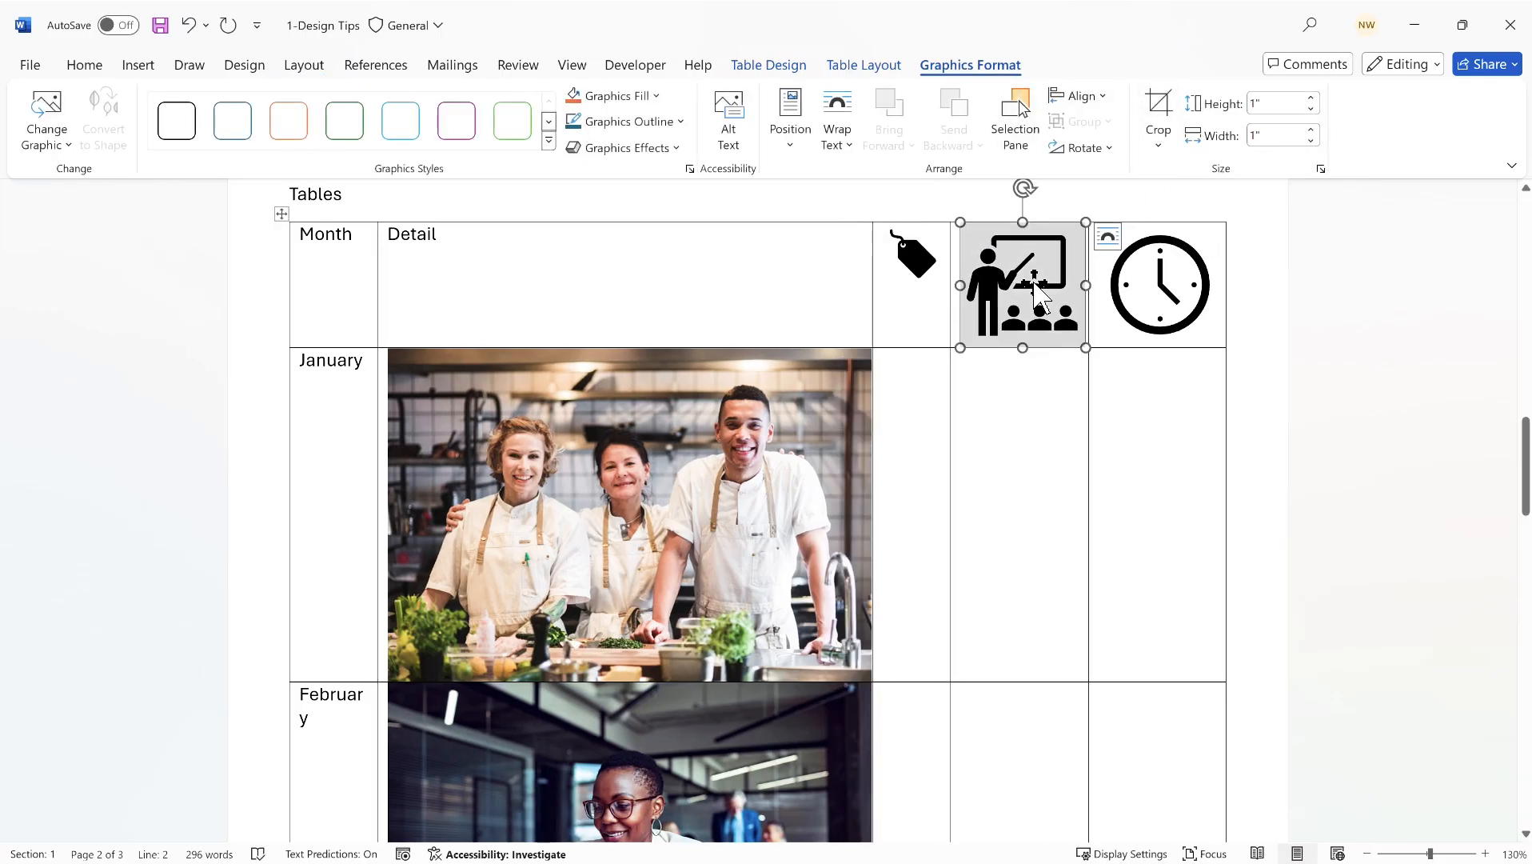
click(1273, 136)
text(.5)
key(Return)
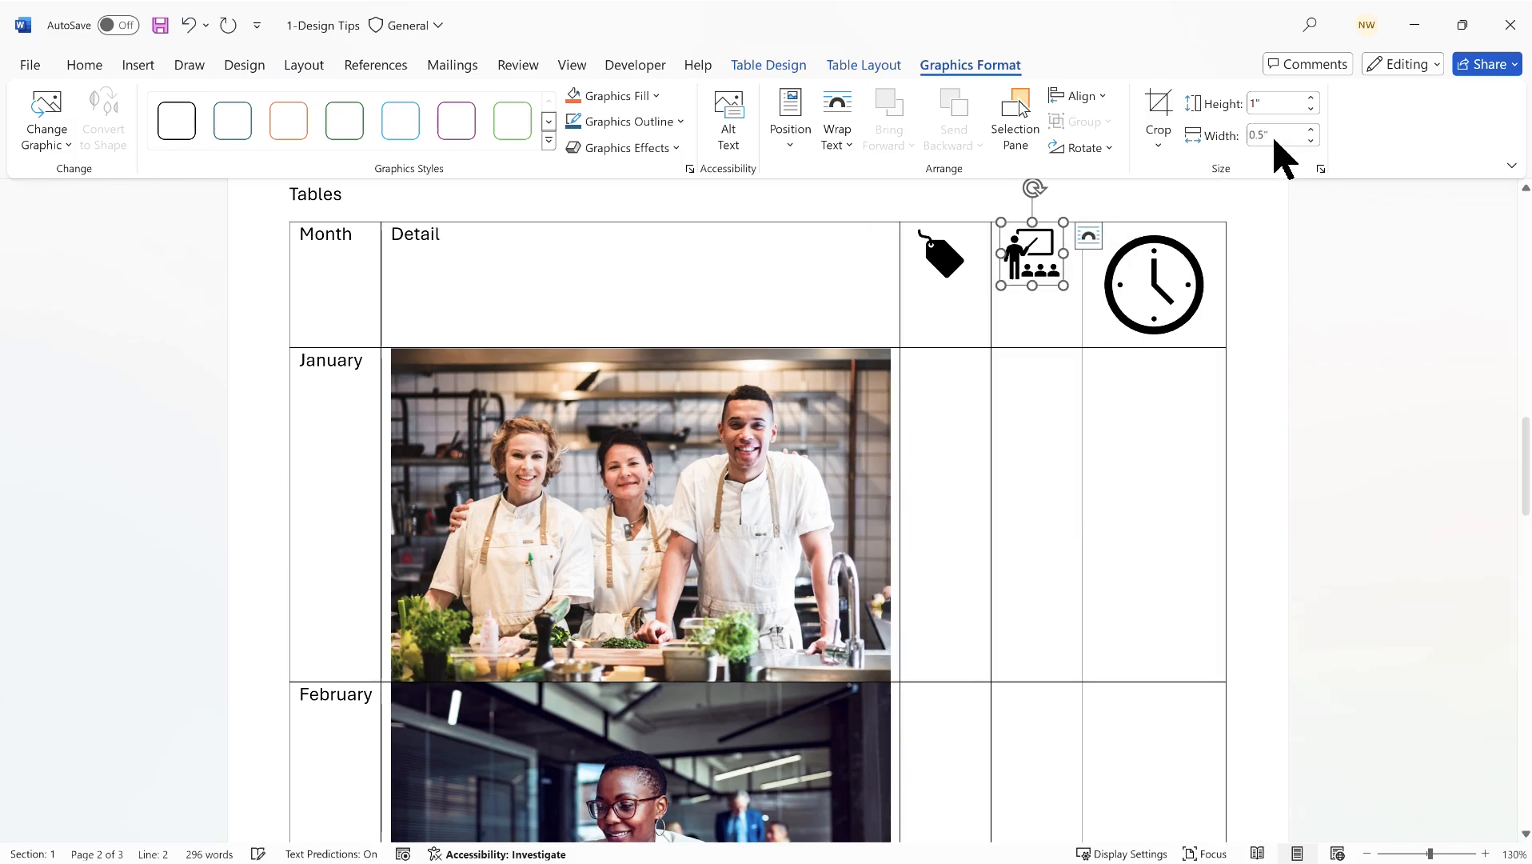
click(1153, 276)
click(1264, 136)
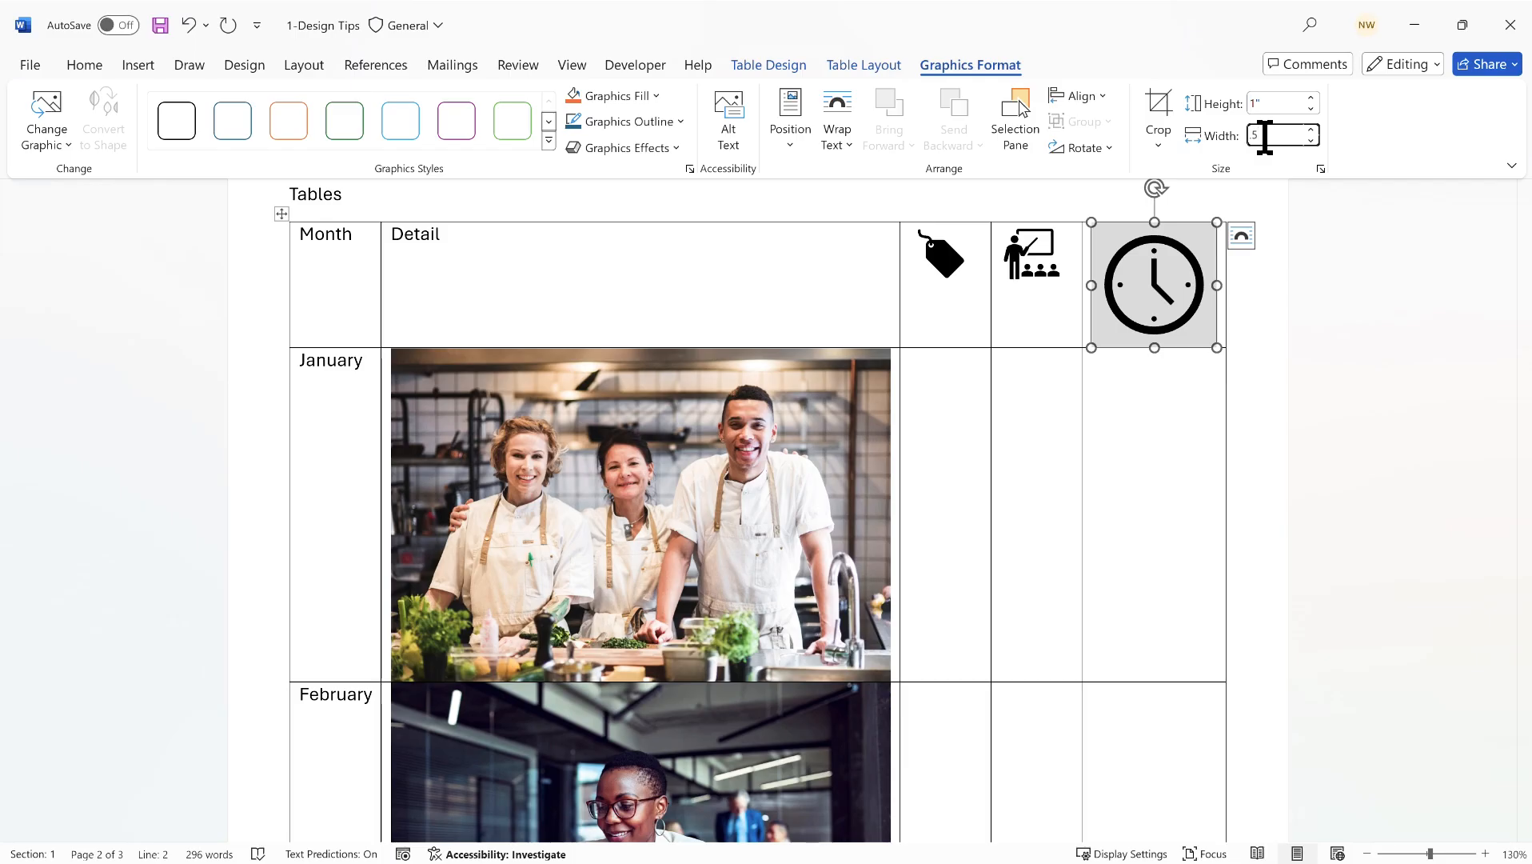
key(Return)
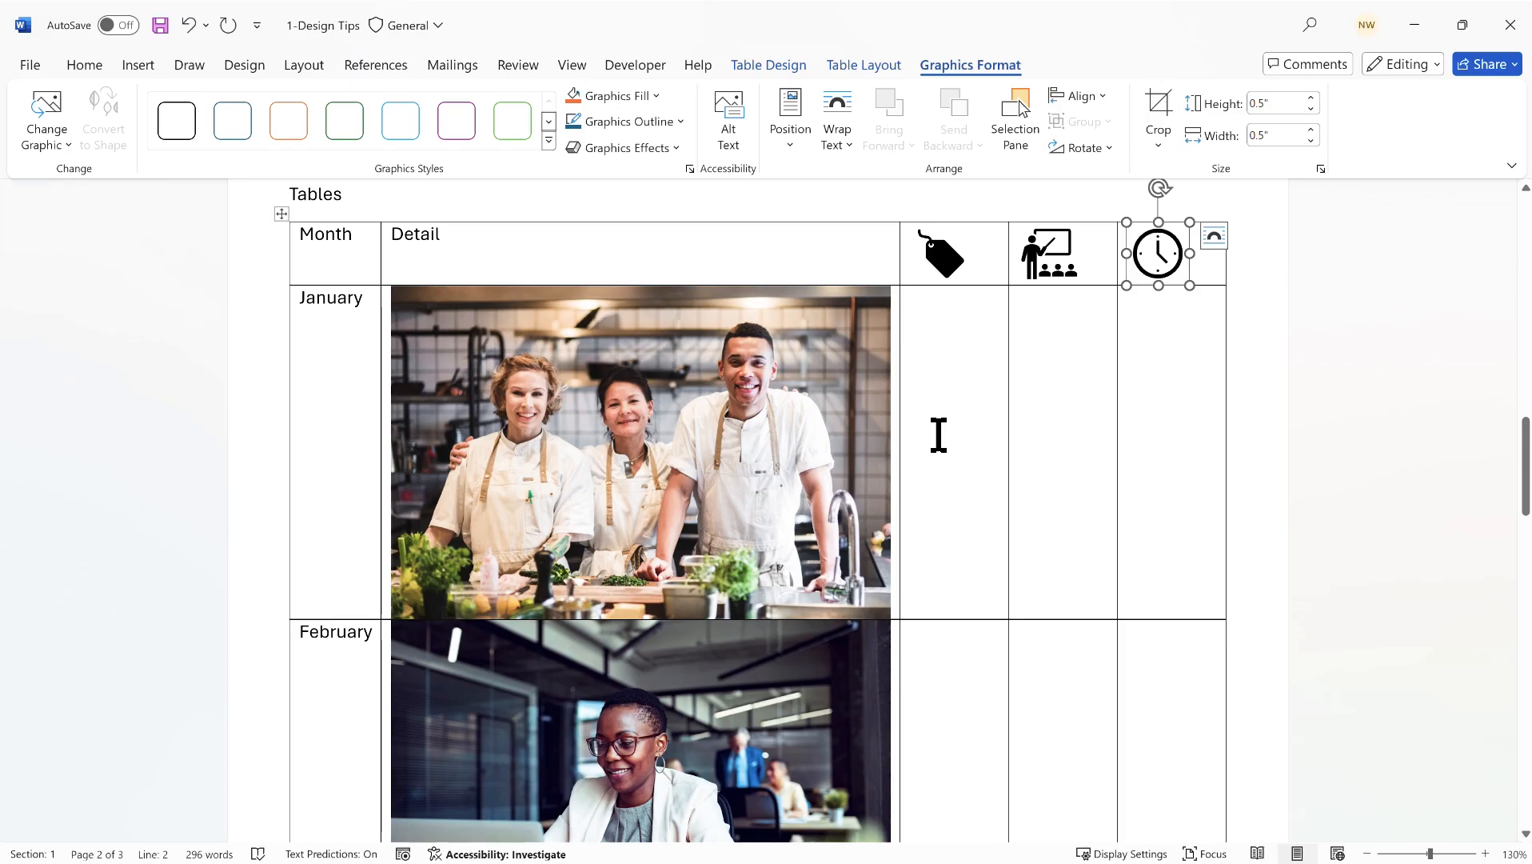
- Enter $199 in January's cell of the price tag column
click(970, 340)
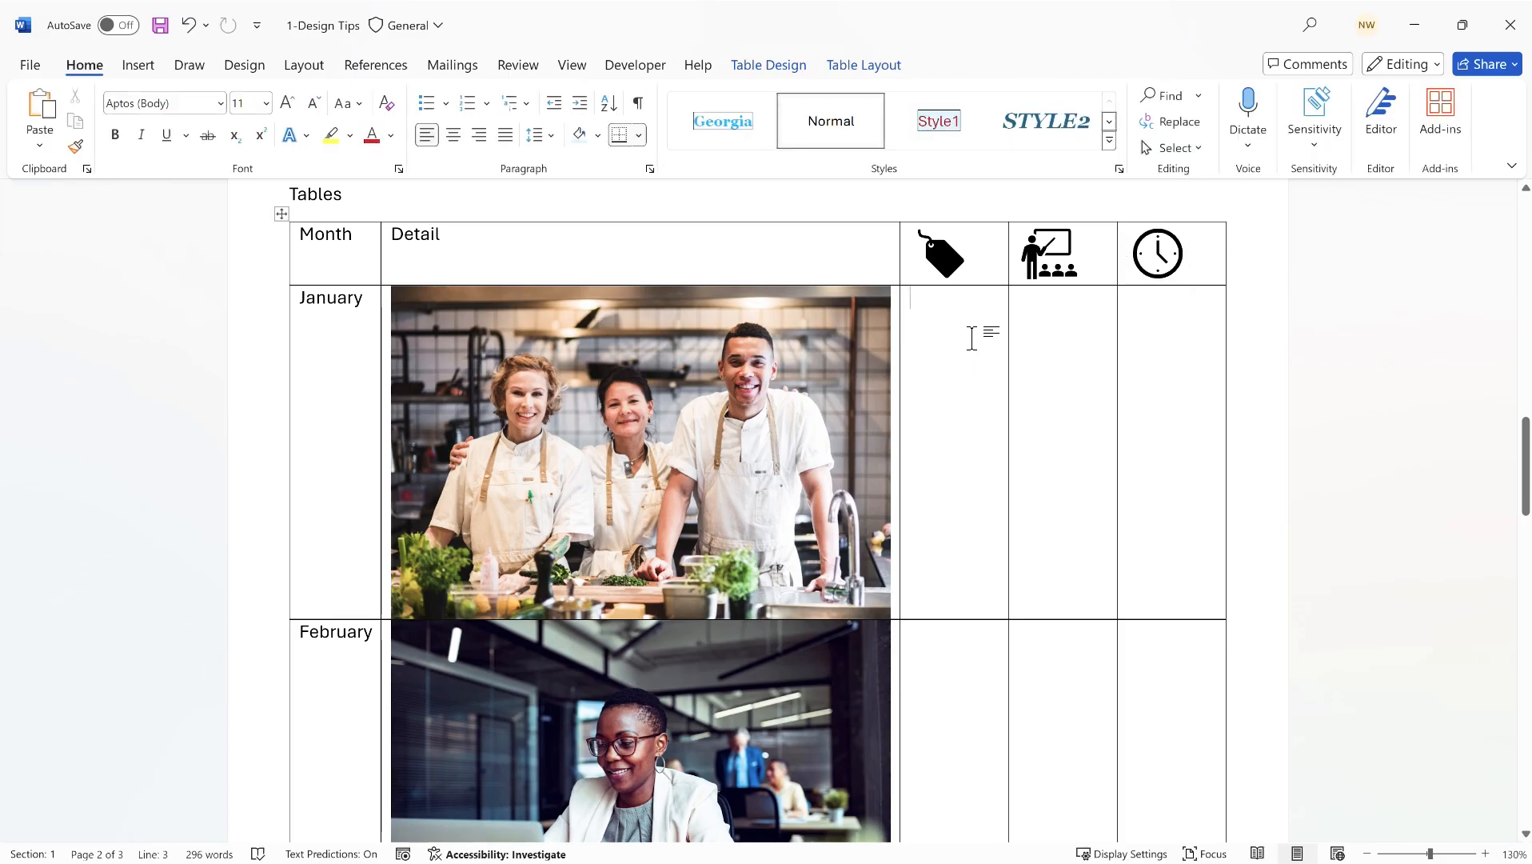
scroll(971, 338, down, 6)
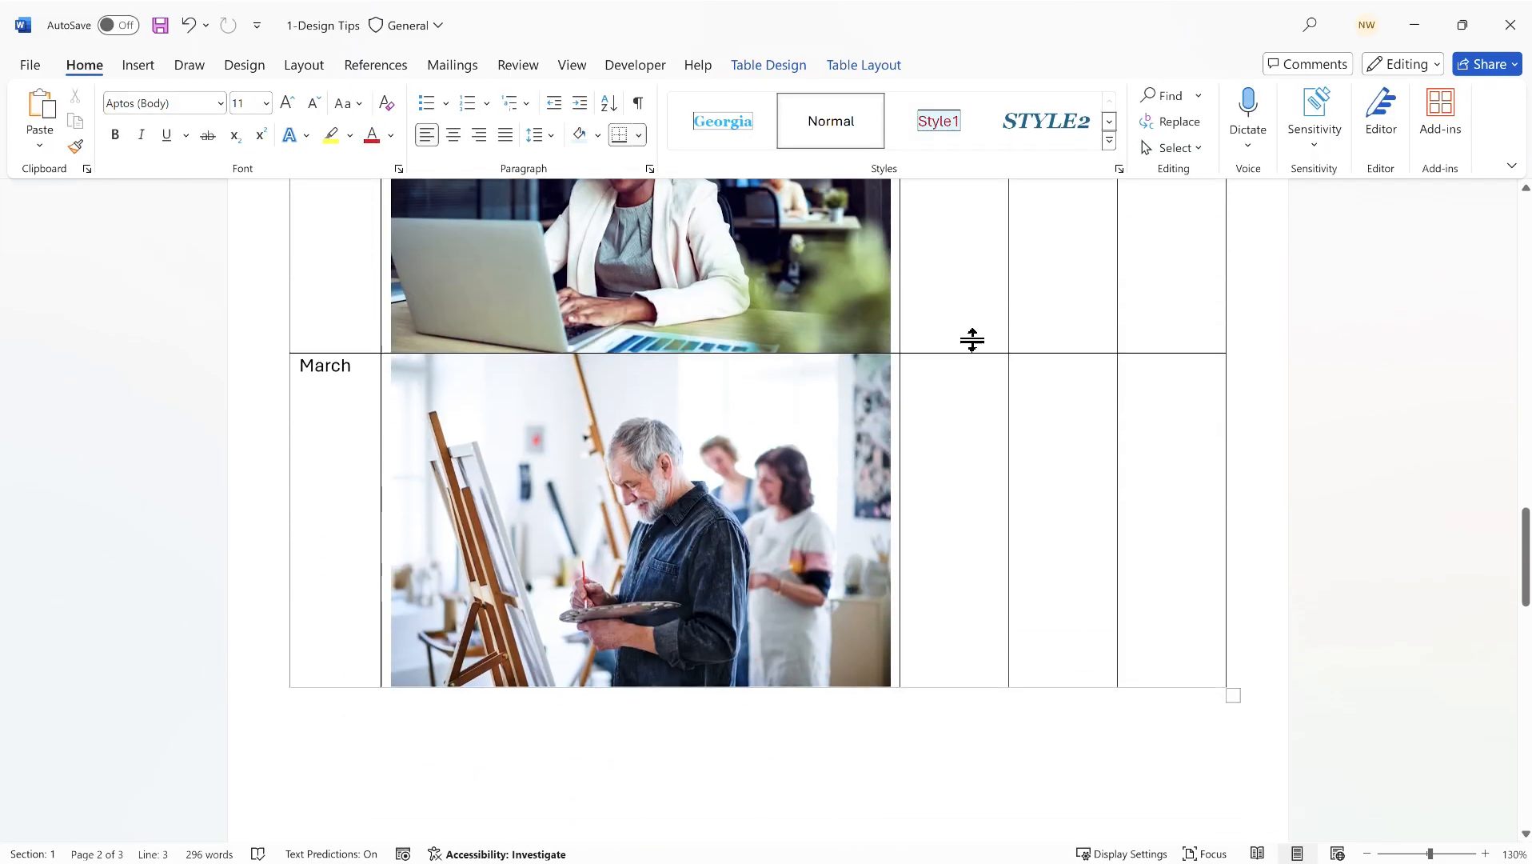
scroll(970, 339, up, 6)
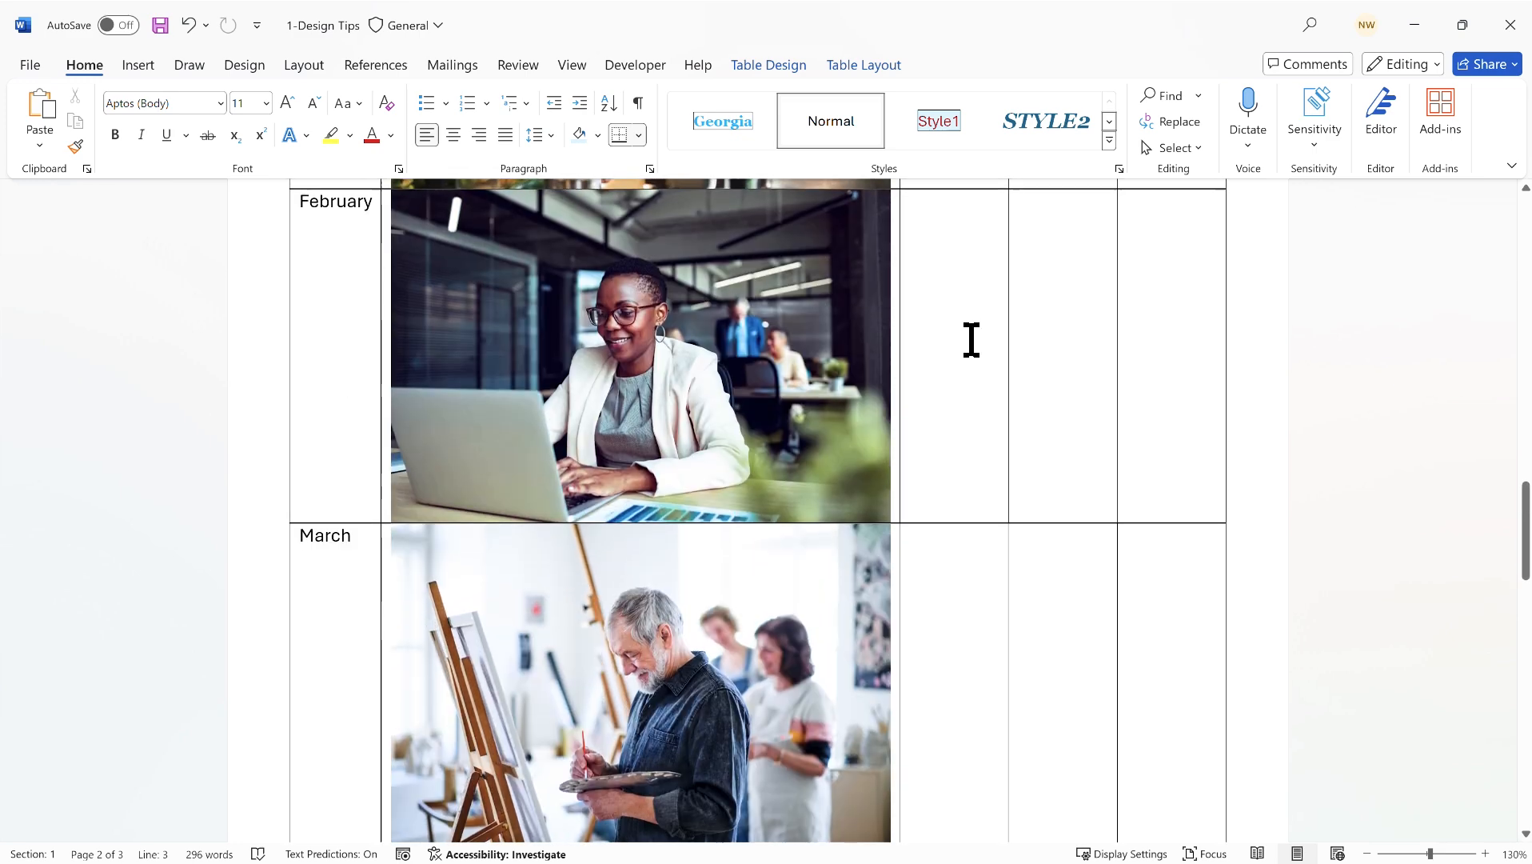
scroll(971, 340, up, 4)
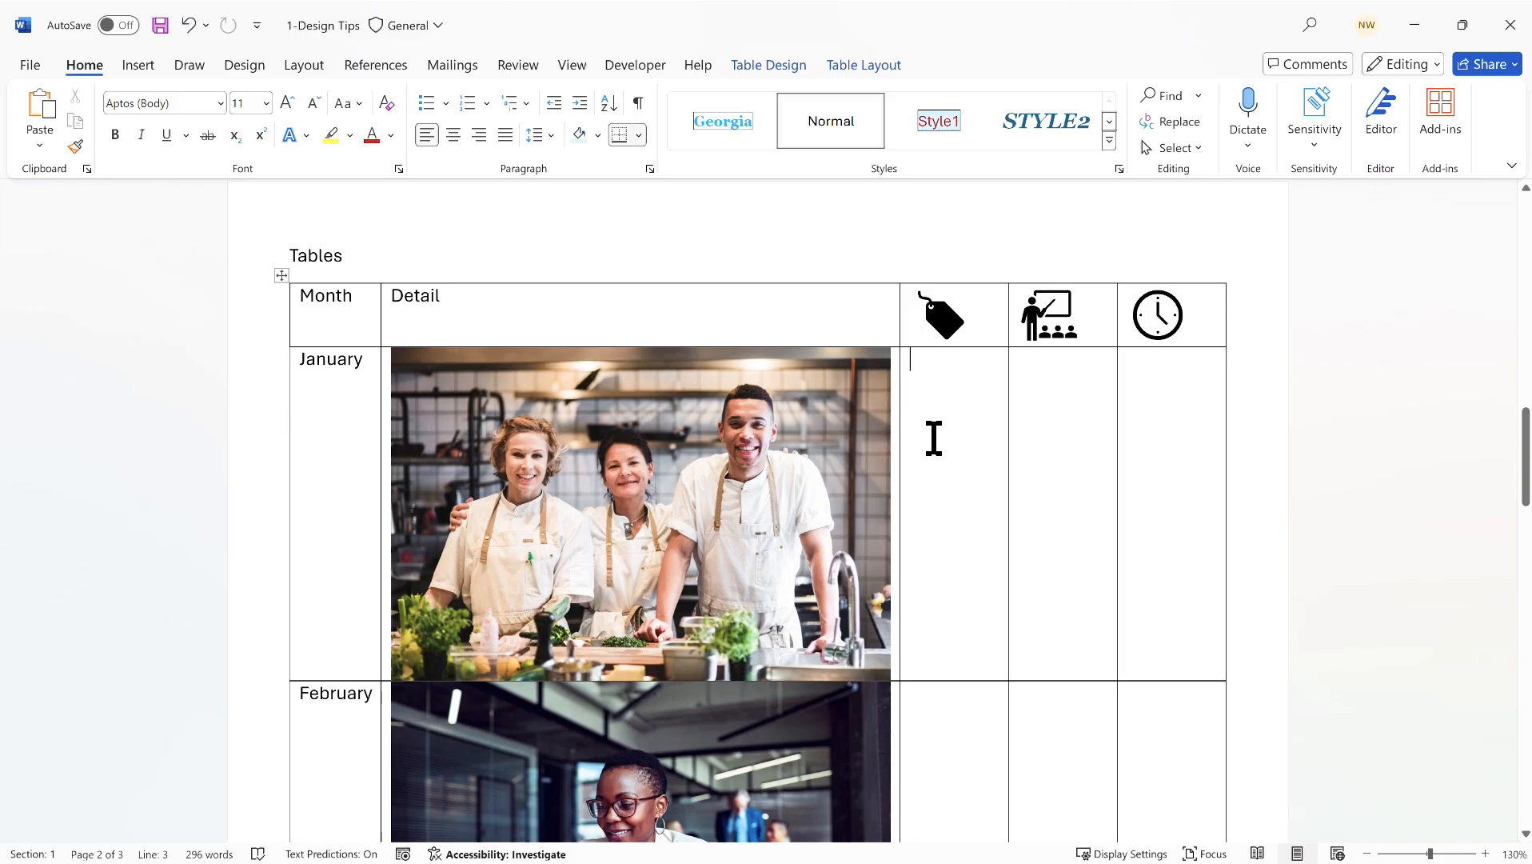
text($199)
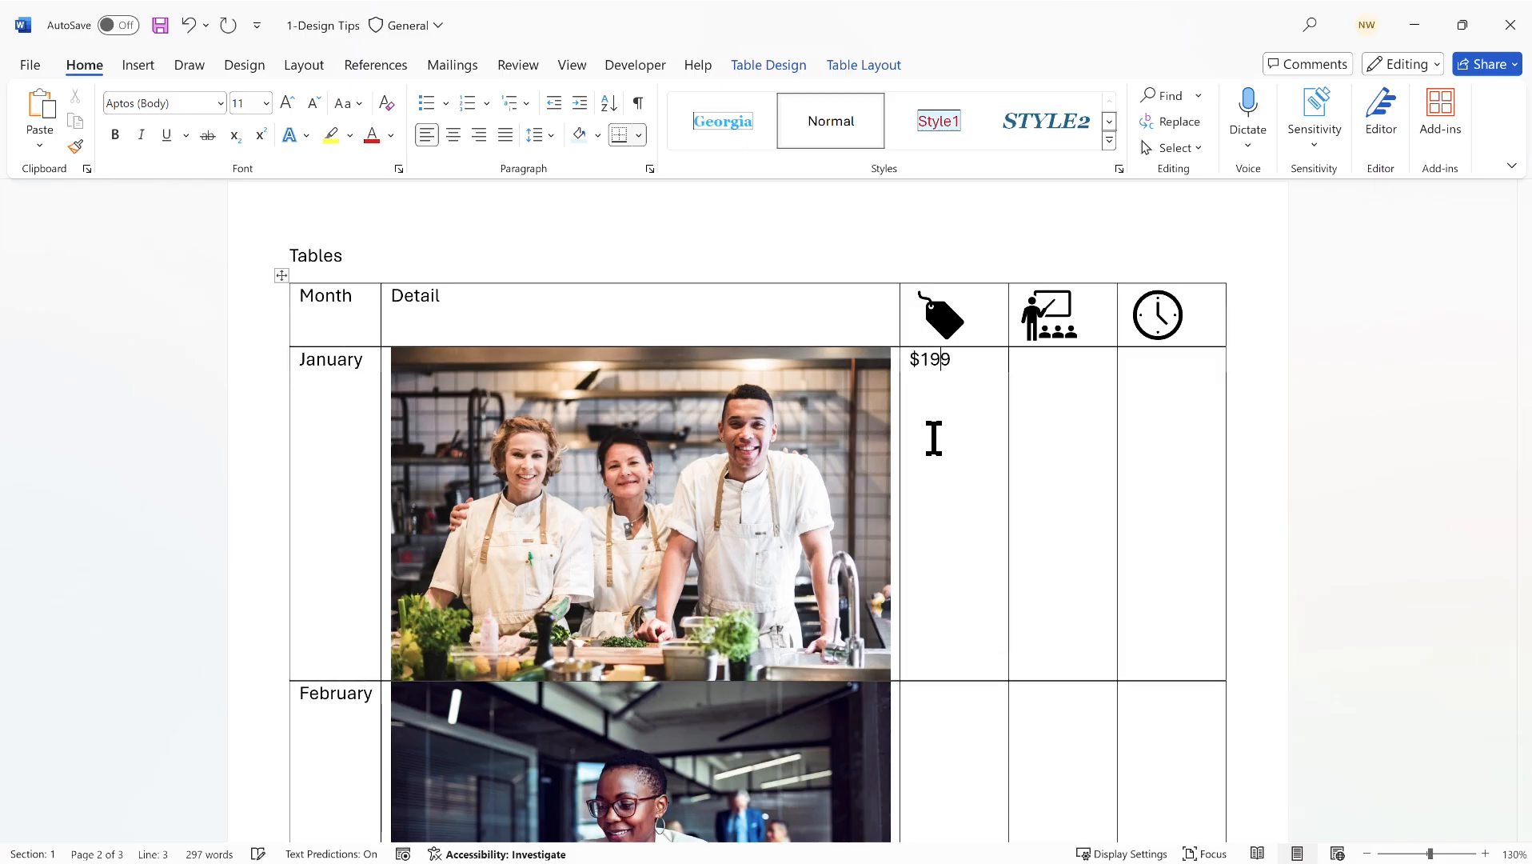
scroll(936, 447, down, 3)
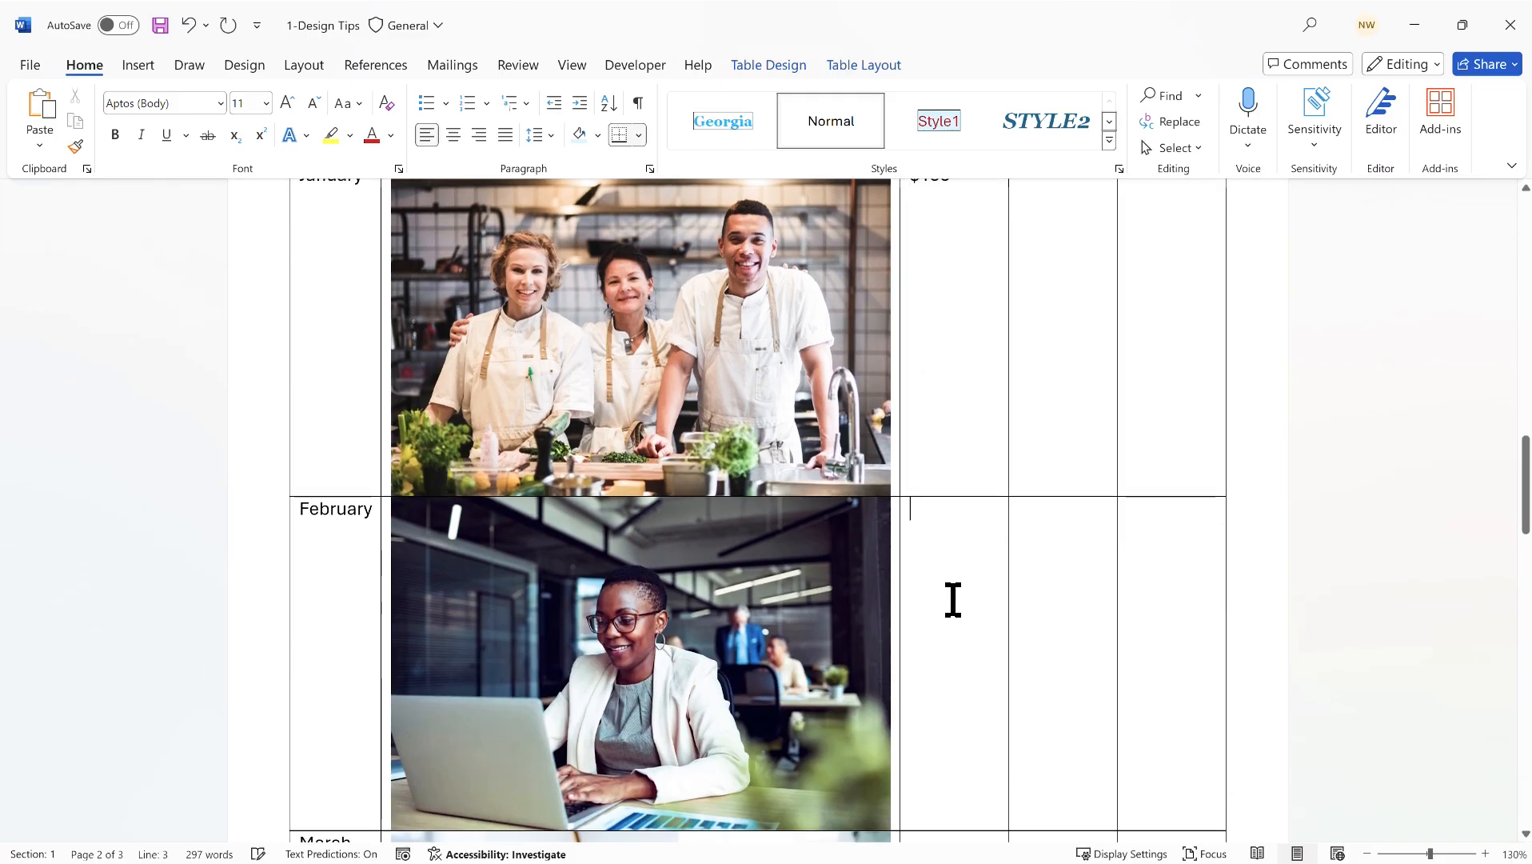
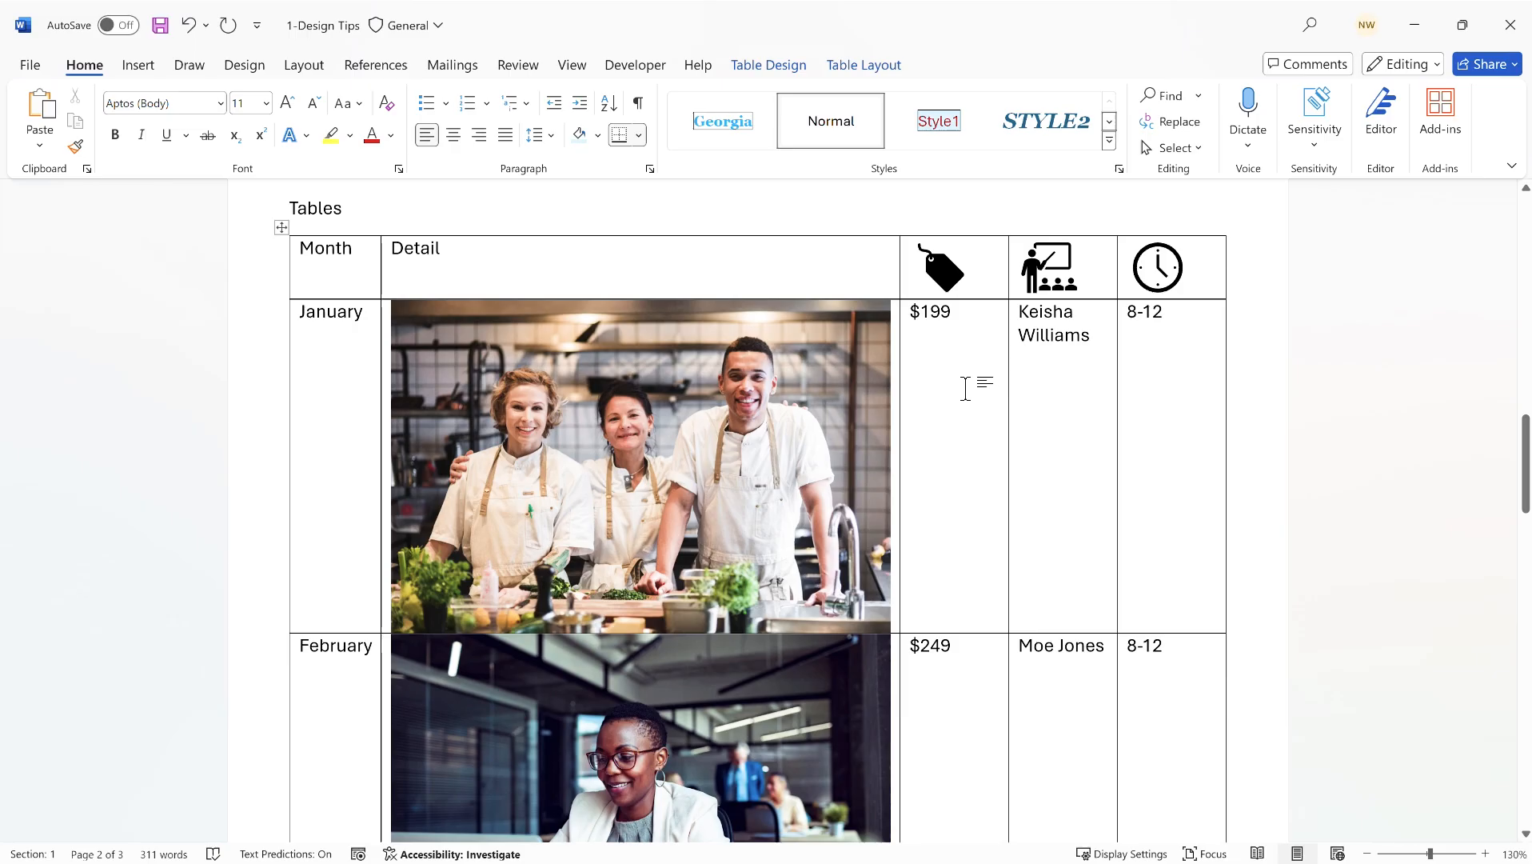
- Apply the Grid Table 4 style to the course table and review its rows down to March
click(777, 66)
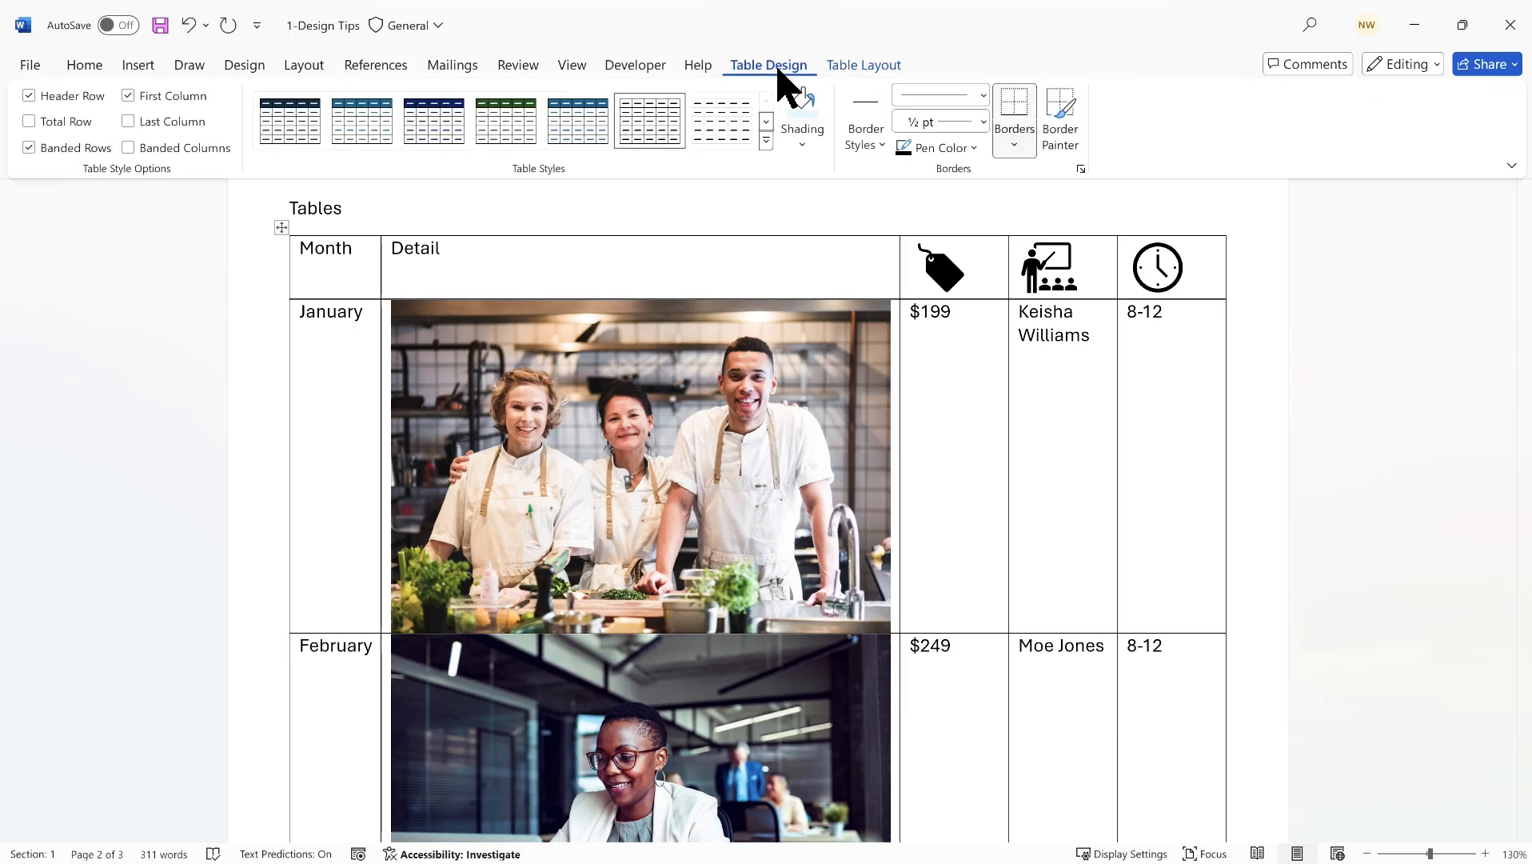
click(766, 121)
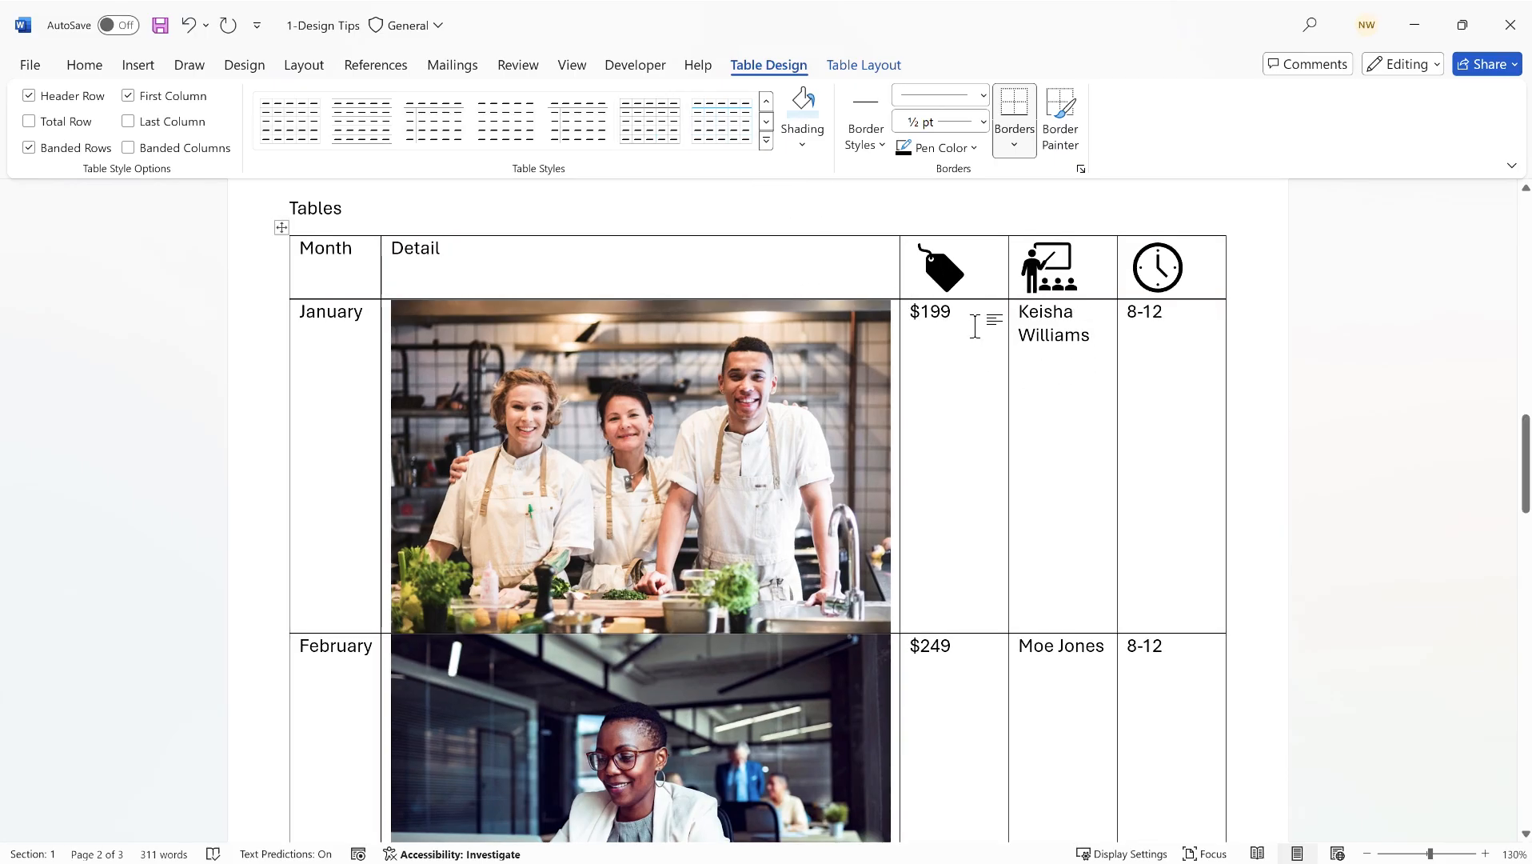
click(766, 123)
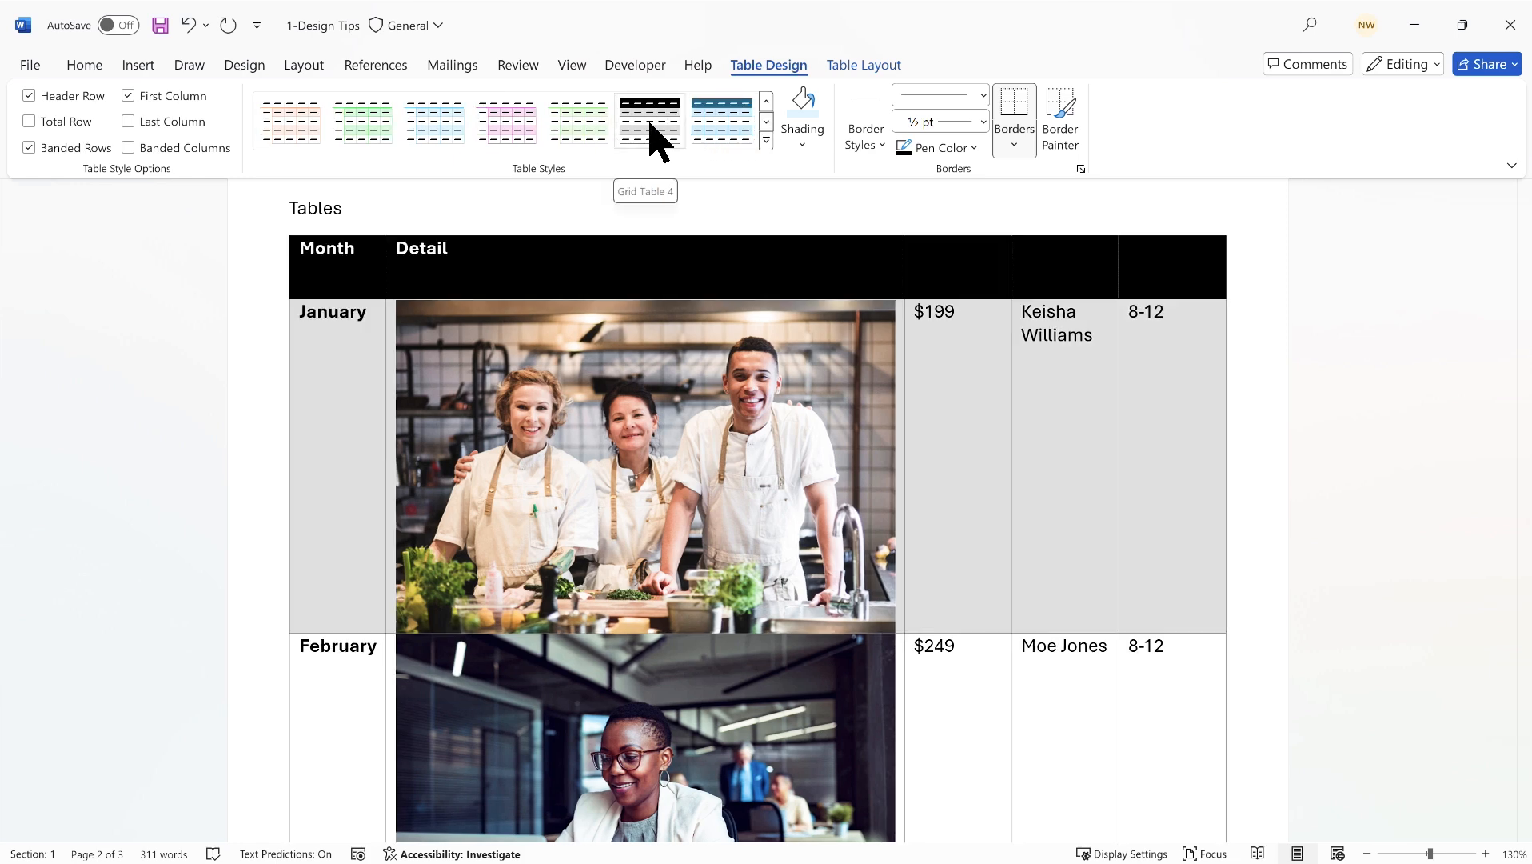
click(650, 126)
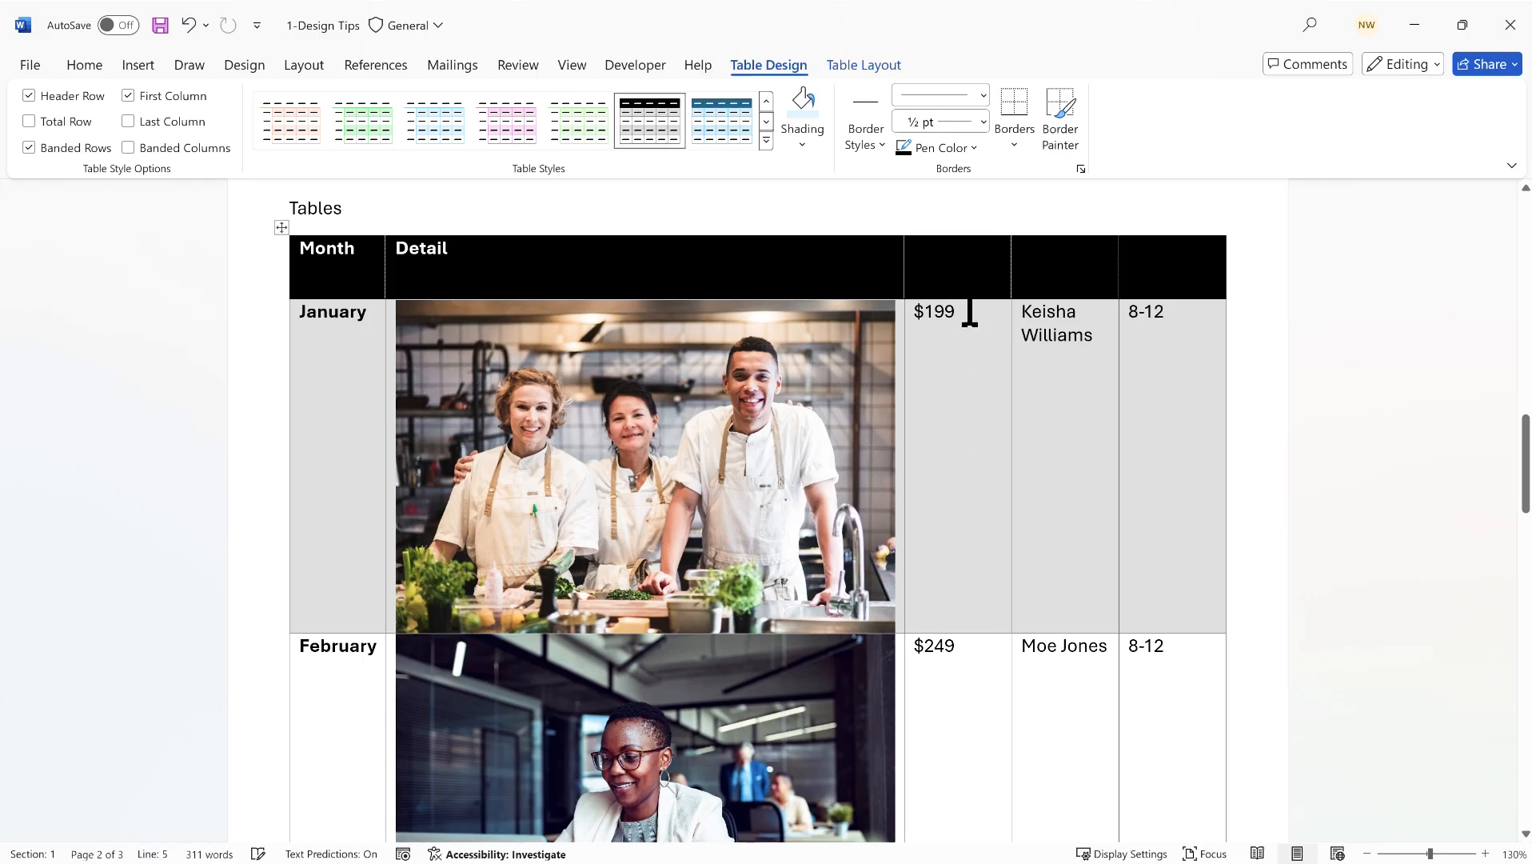
scroll(967, 262, down, 10)
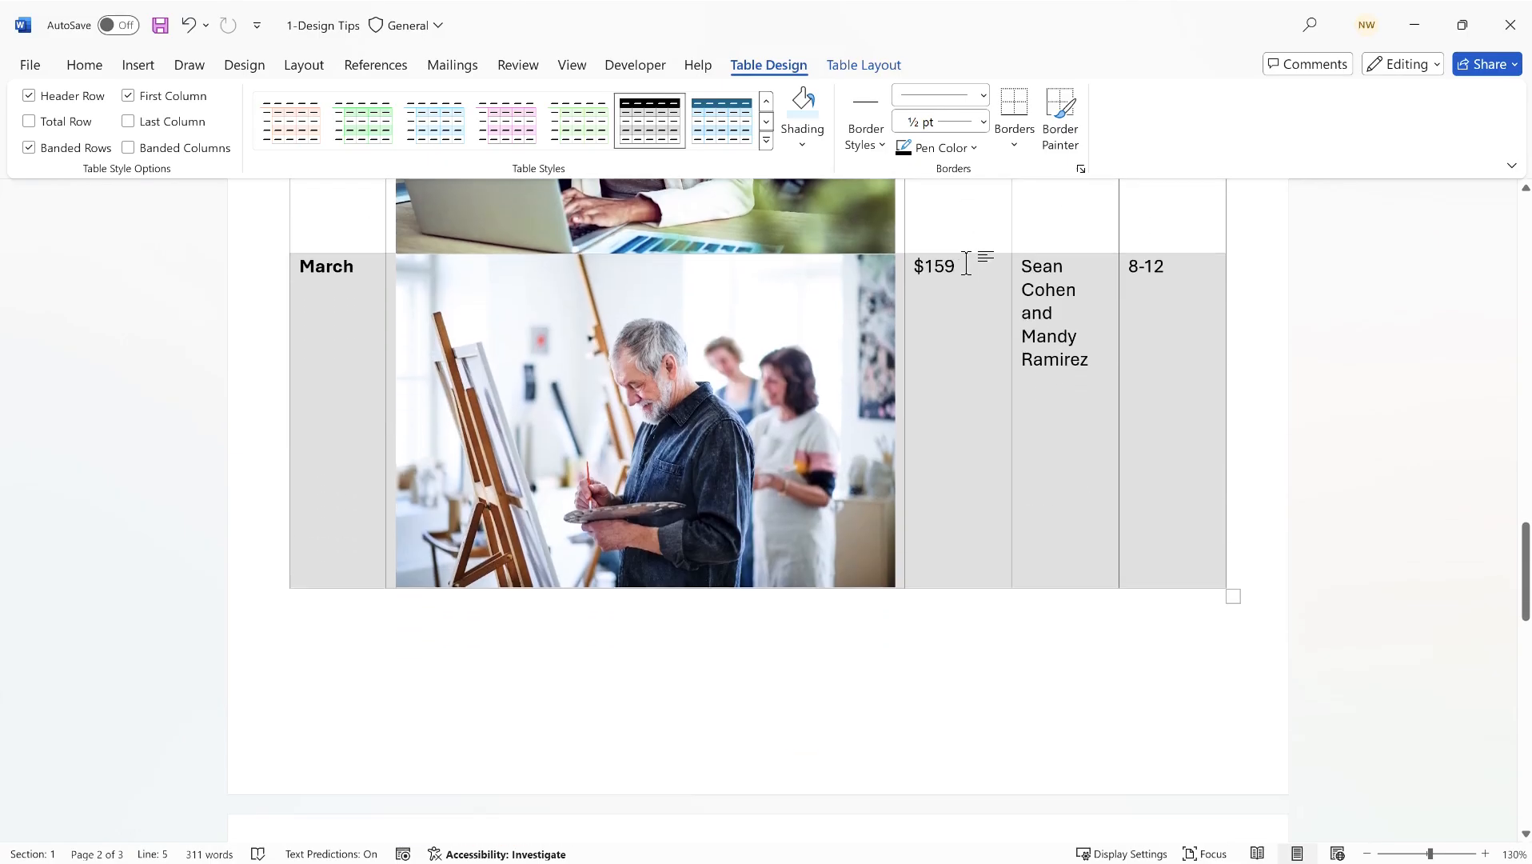
scroll(965, 263, up, 2)
scroll(965, 263, up, 8)
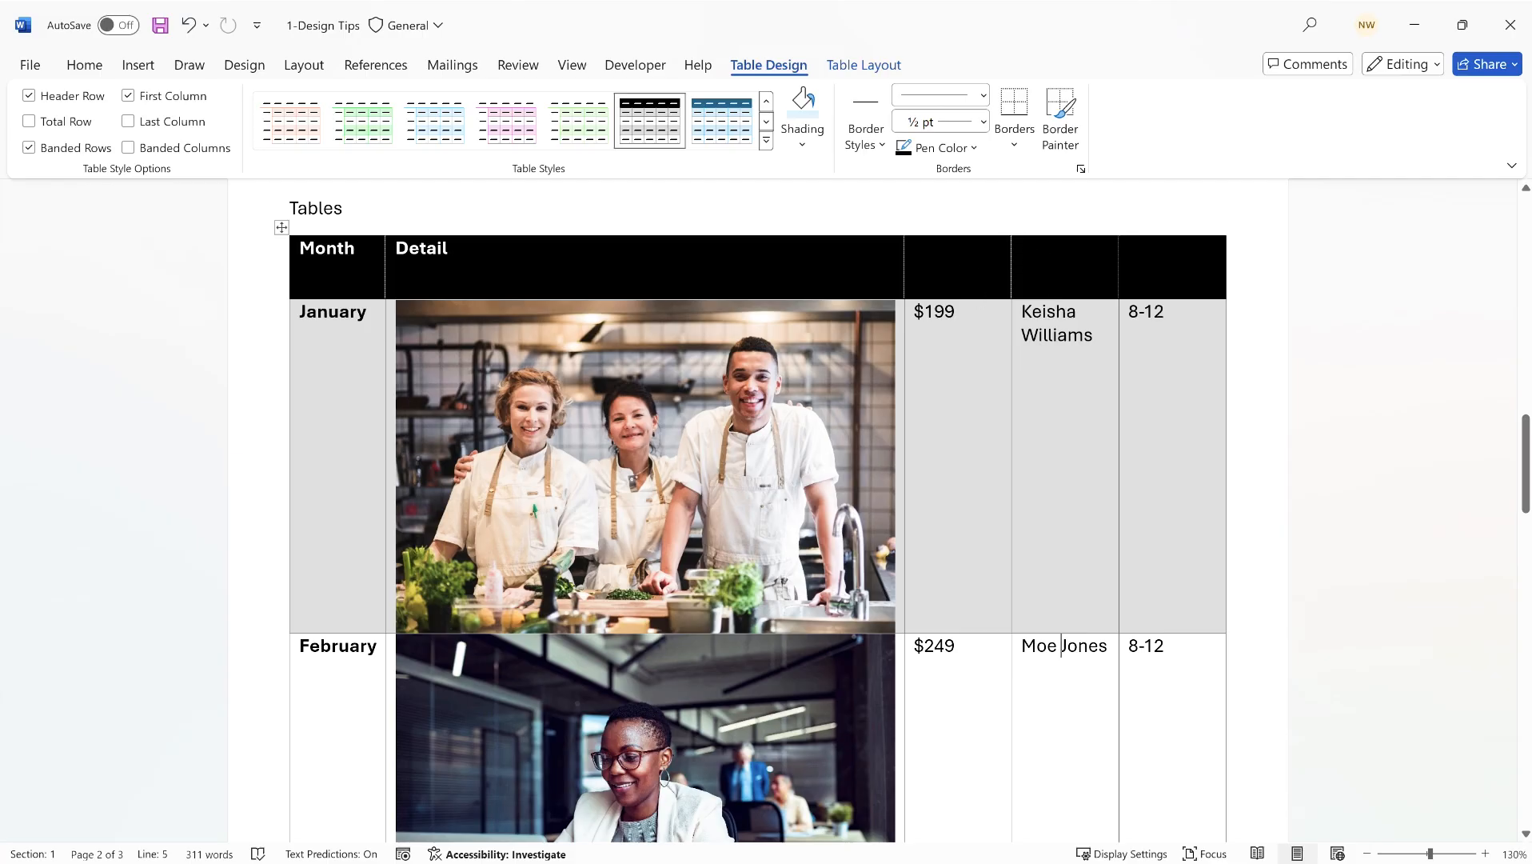
- Apply the Grid Table 5 Dark style in black and gray to the course table
click(965, 263)
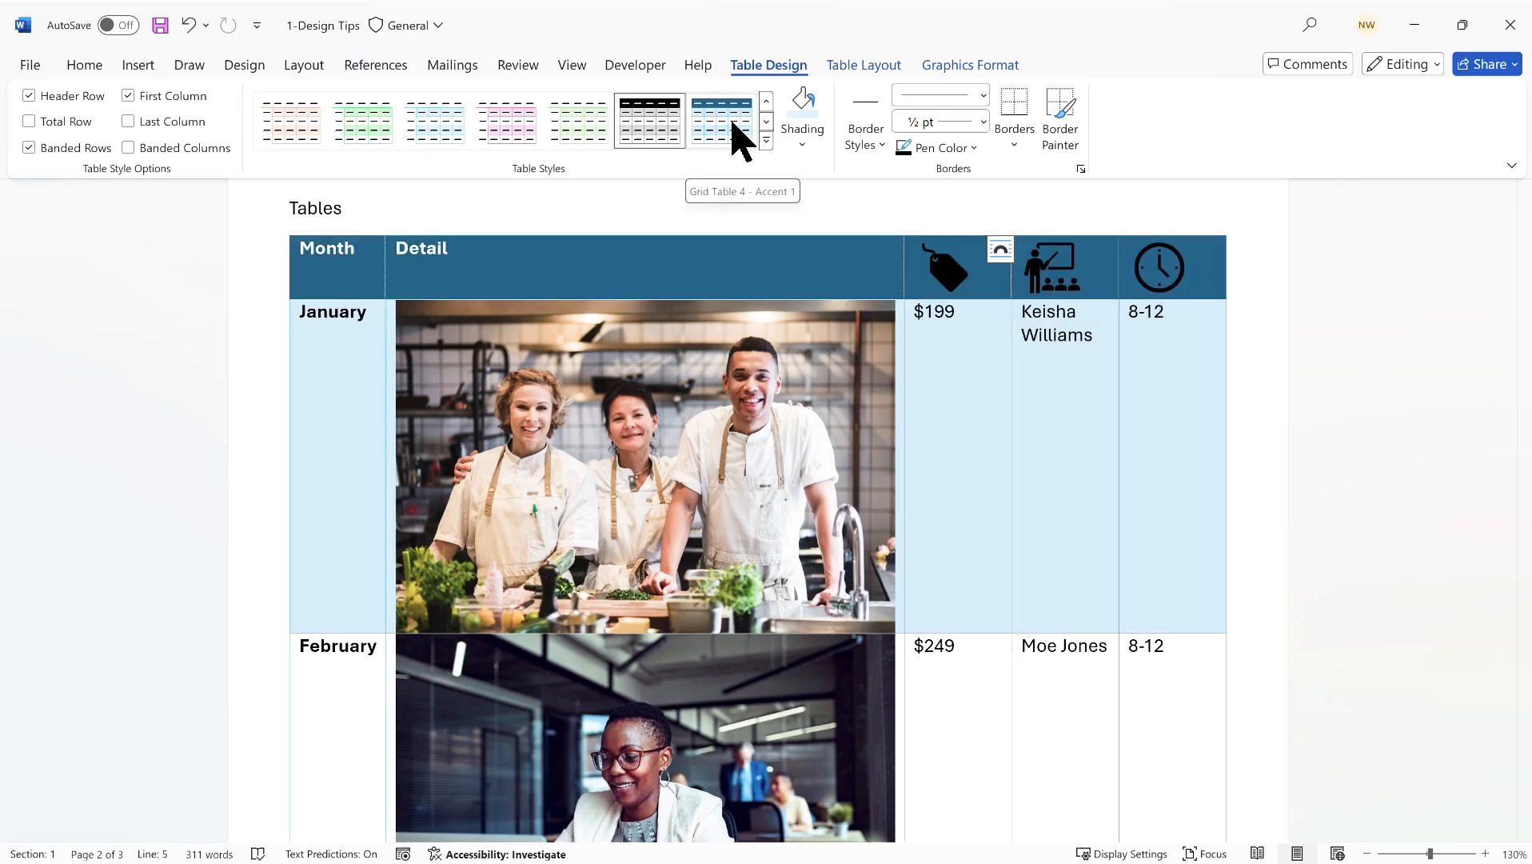
click(767, 121)
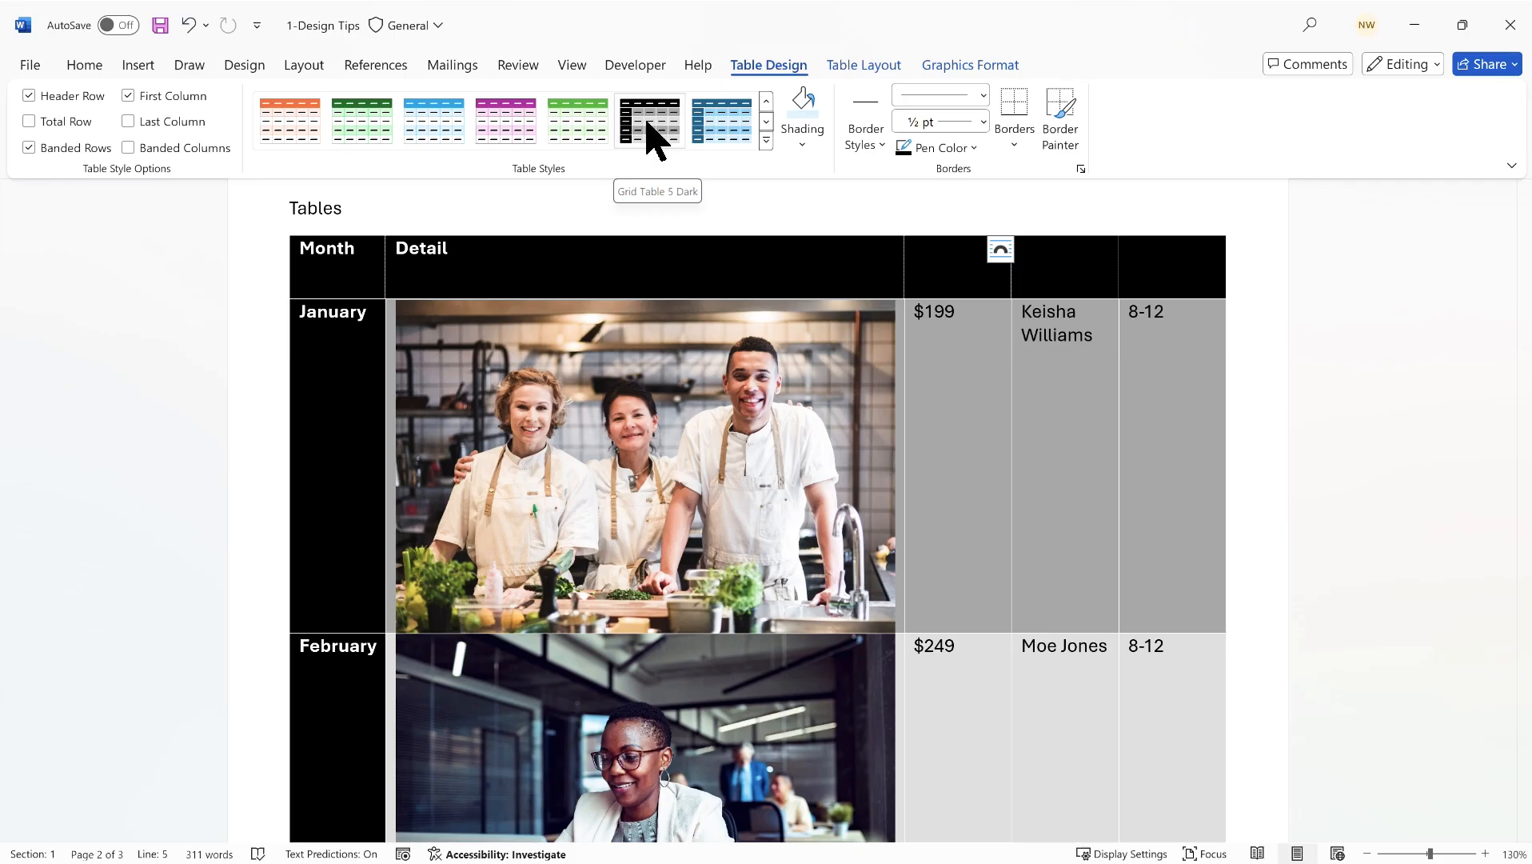
click(652, 135)
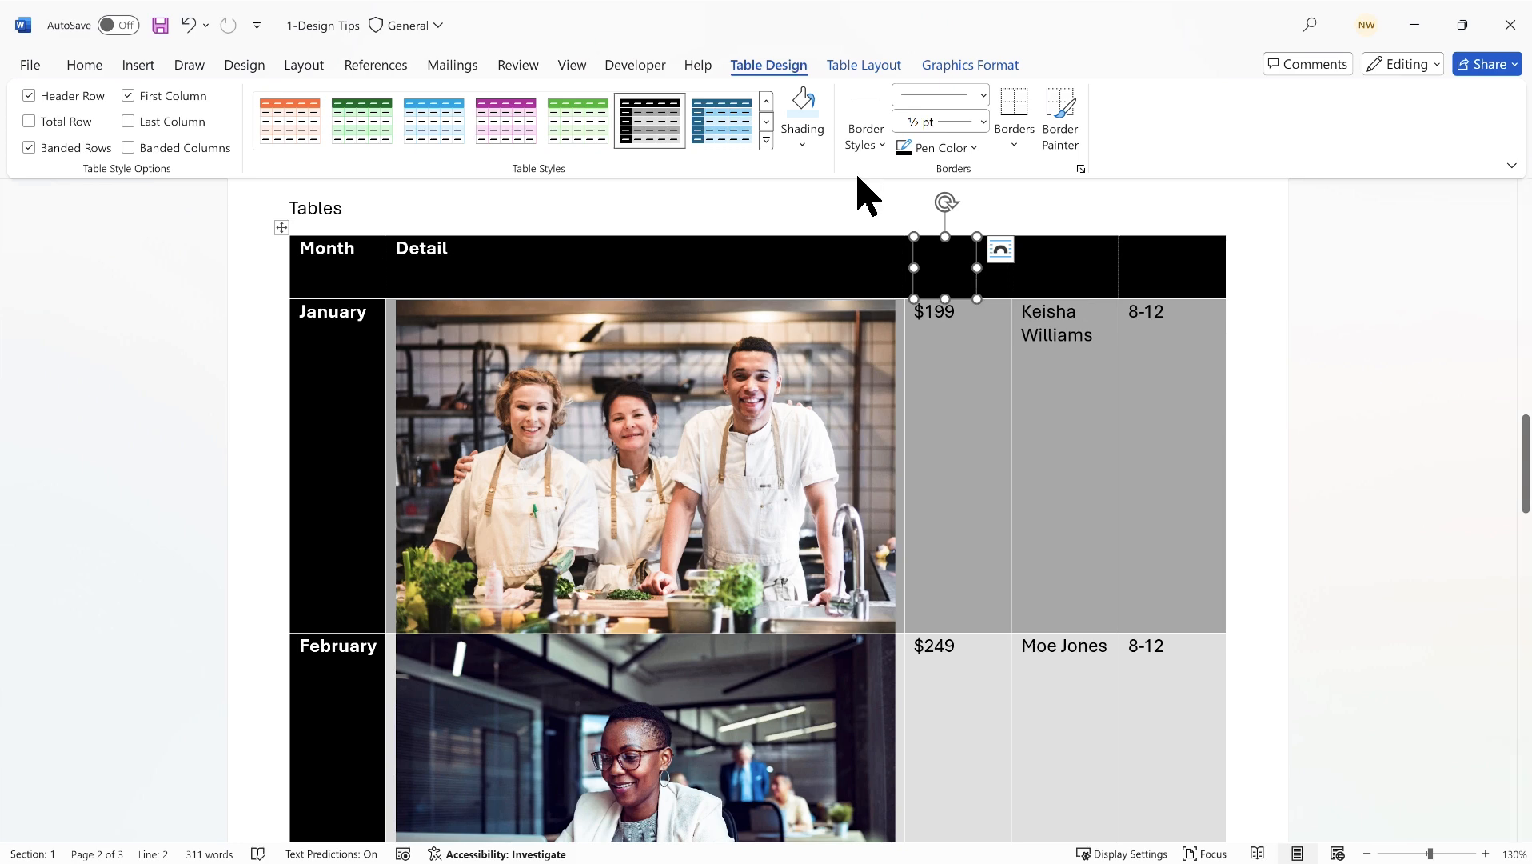
- Apply the white-filled, black-outlined graphics style to the price tag, presenter and clock icons in the header row
click(944, 70)
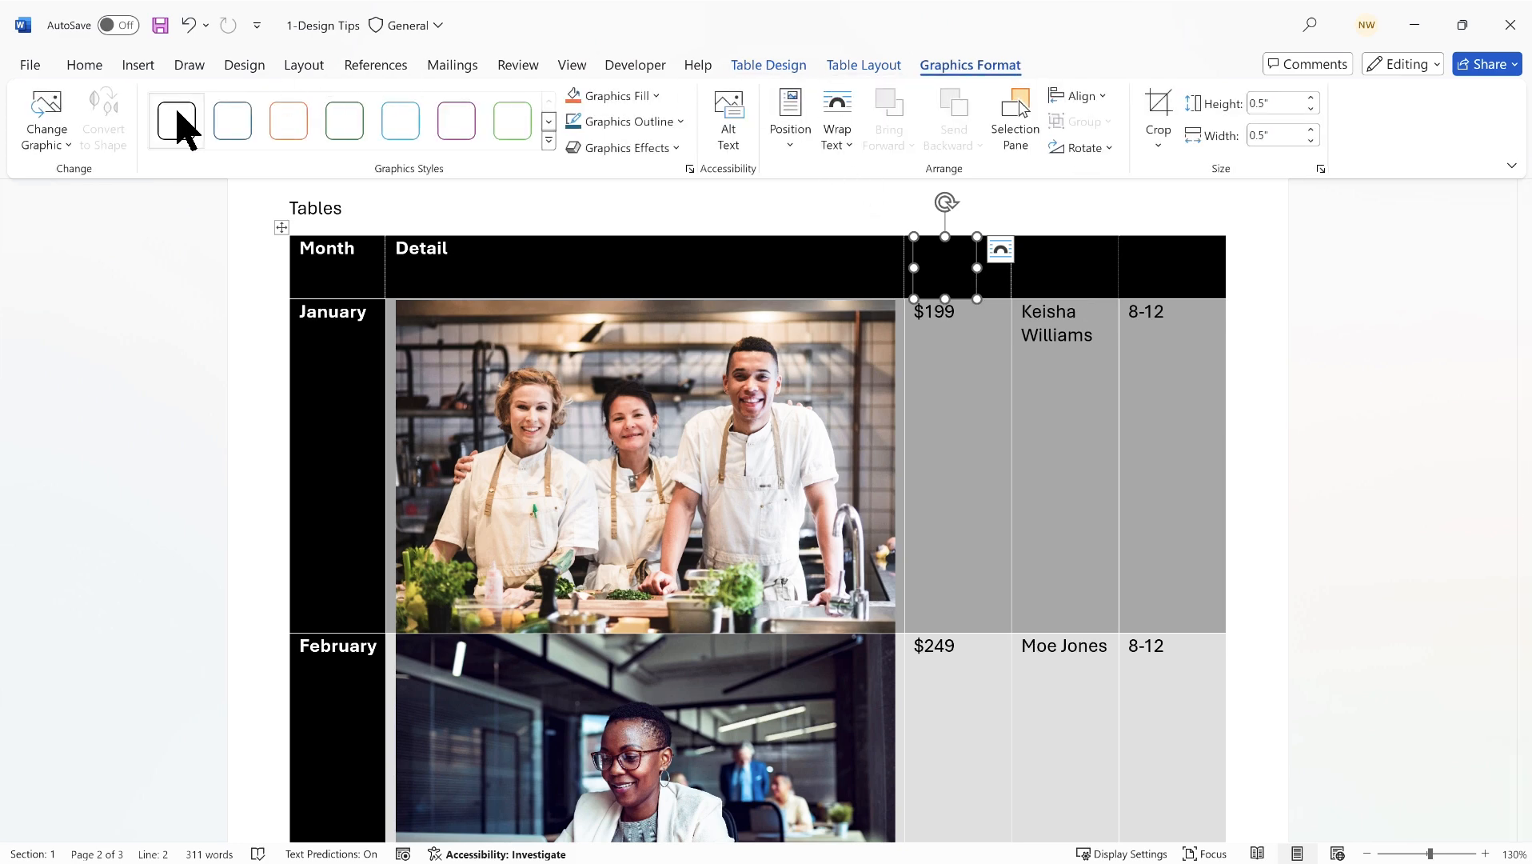
click(1057, 276)
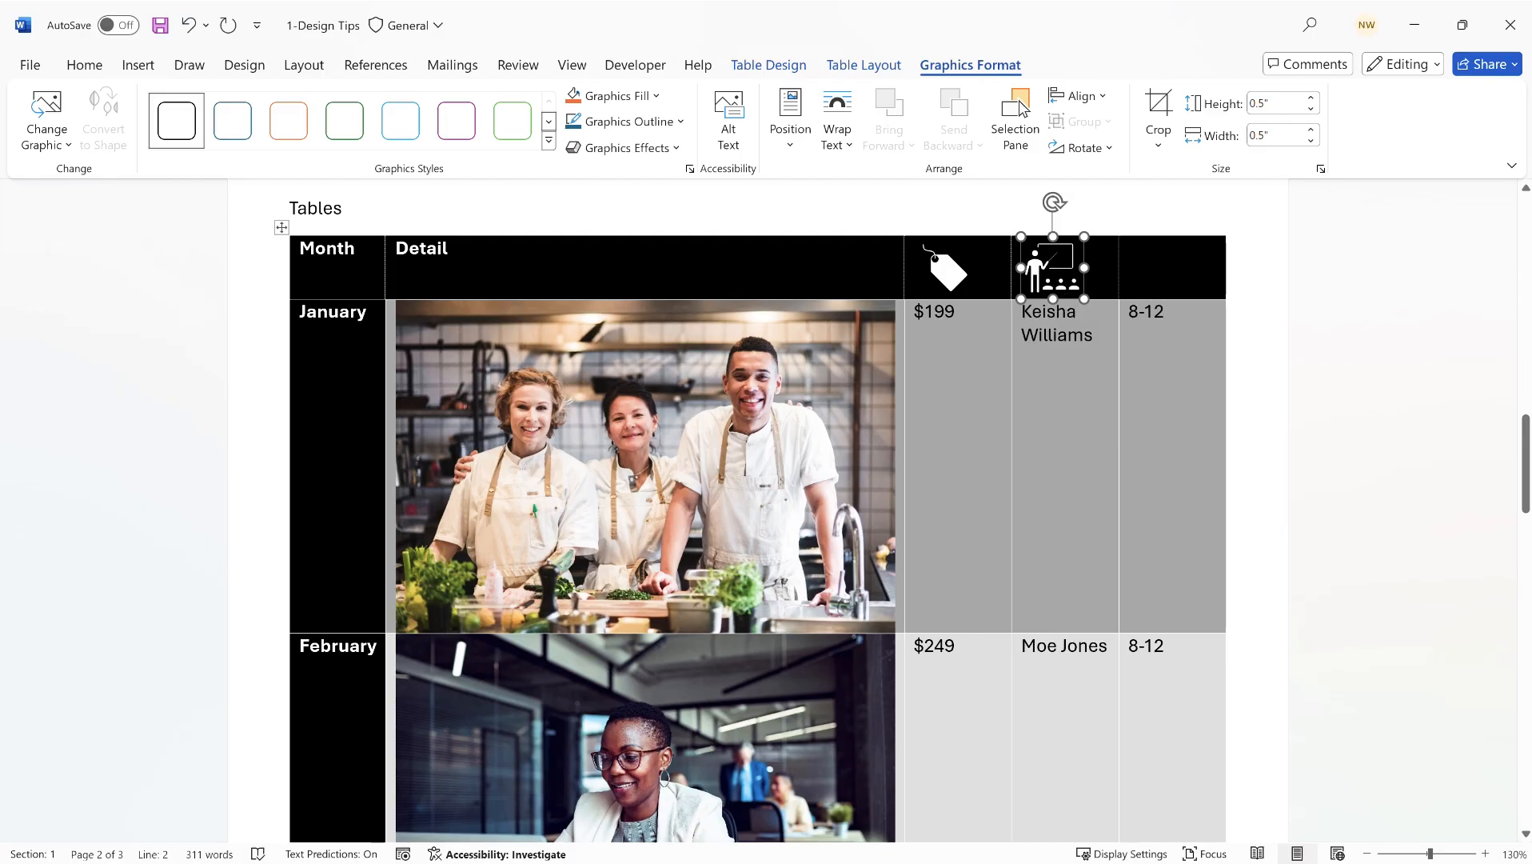
click(1159, 267)
click(186, 136)
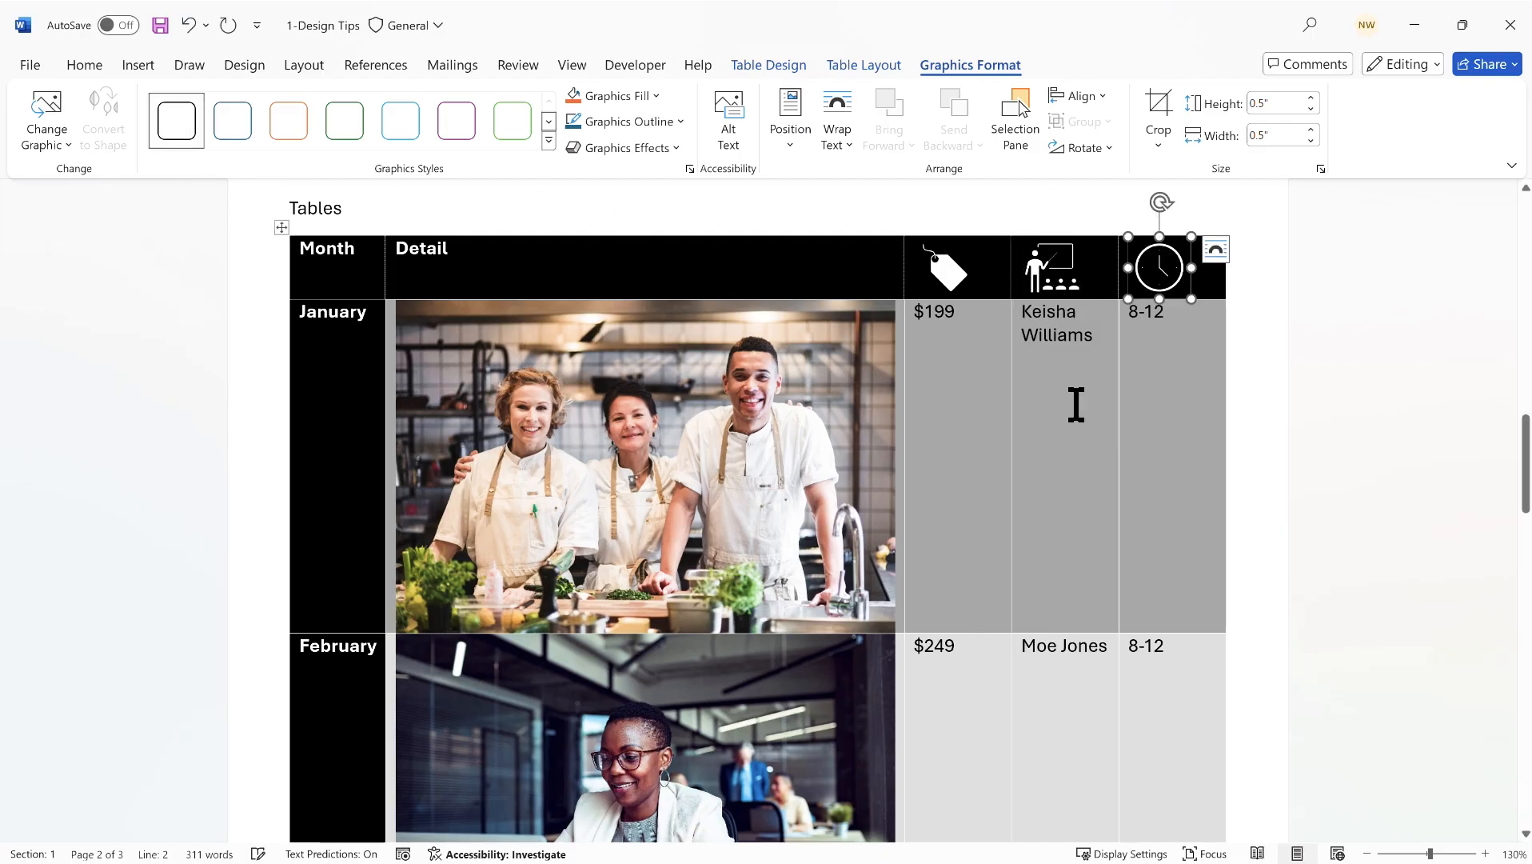
click(1085, 458)
scroll(1084, 457, down, 10)
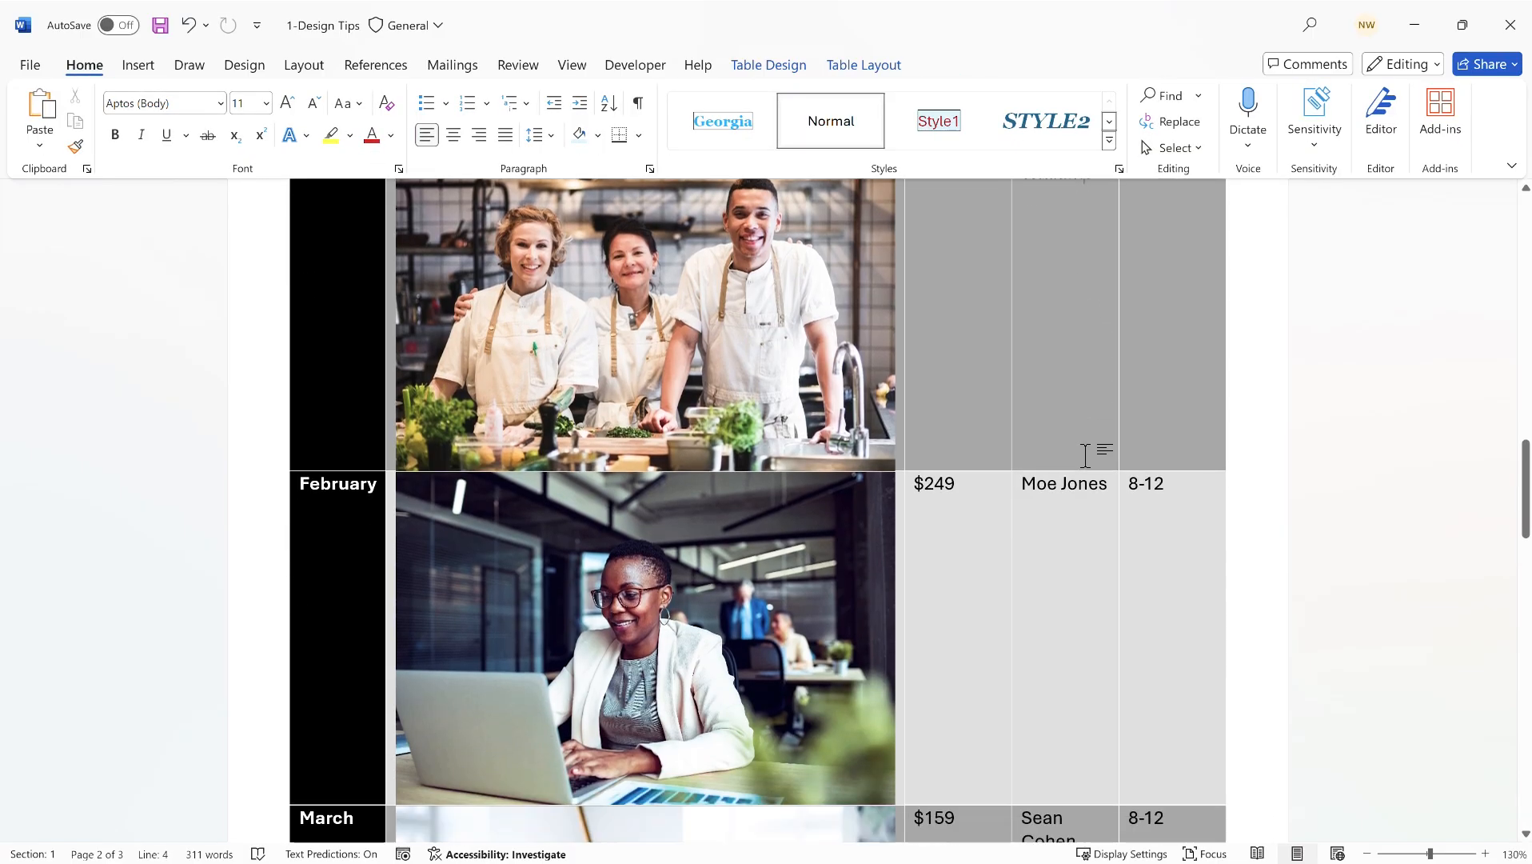
scroll(1080, 457, up, 10)
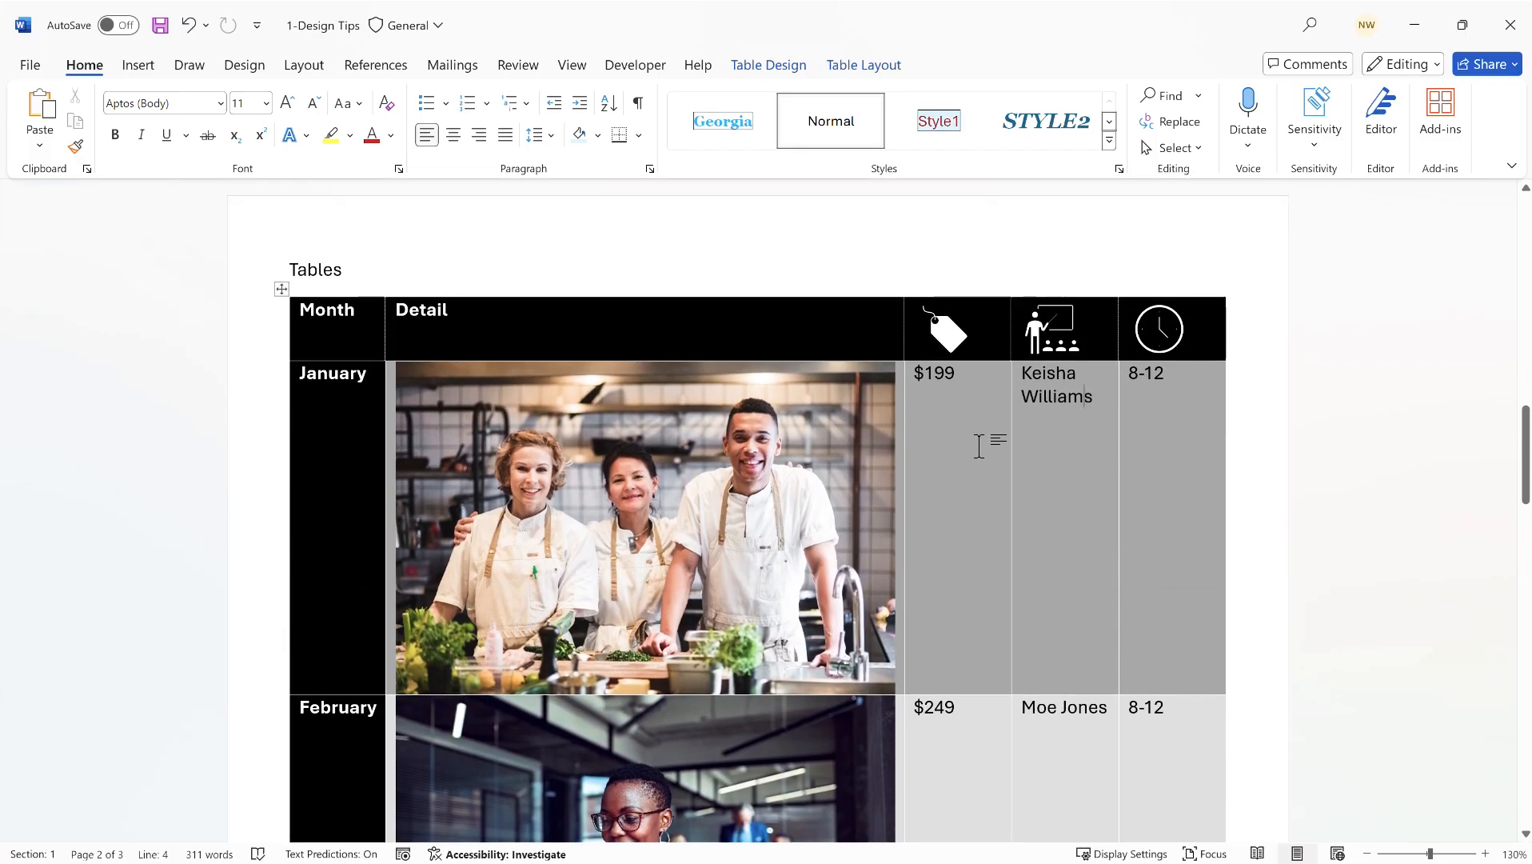
- Select the whole course table and center the content of all its cells horizontally and vertically
click(869, 76)
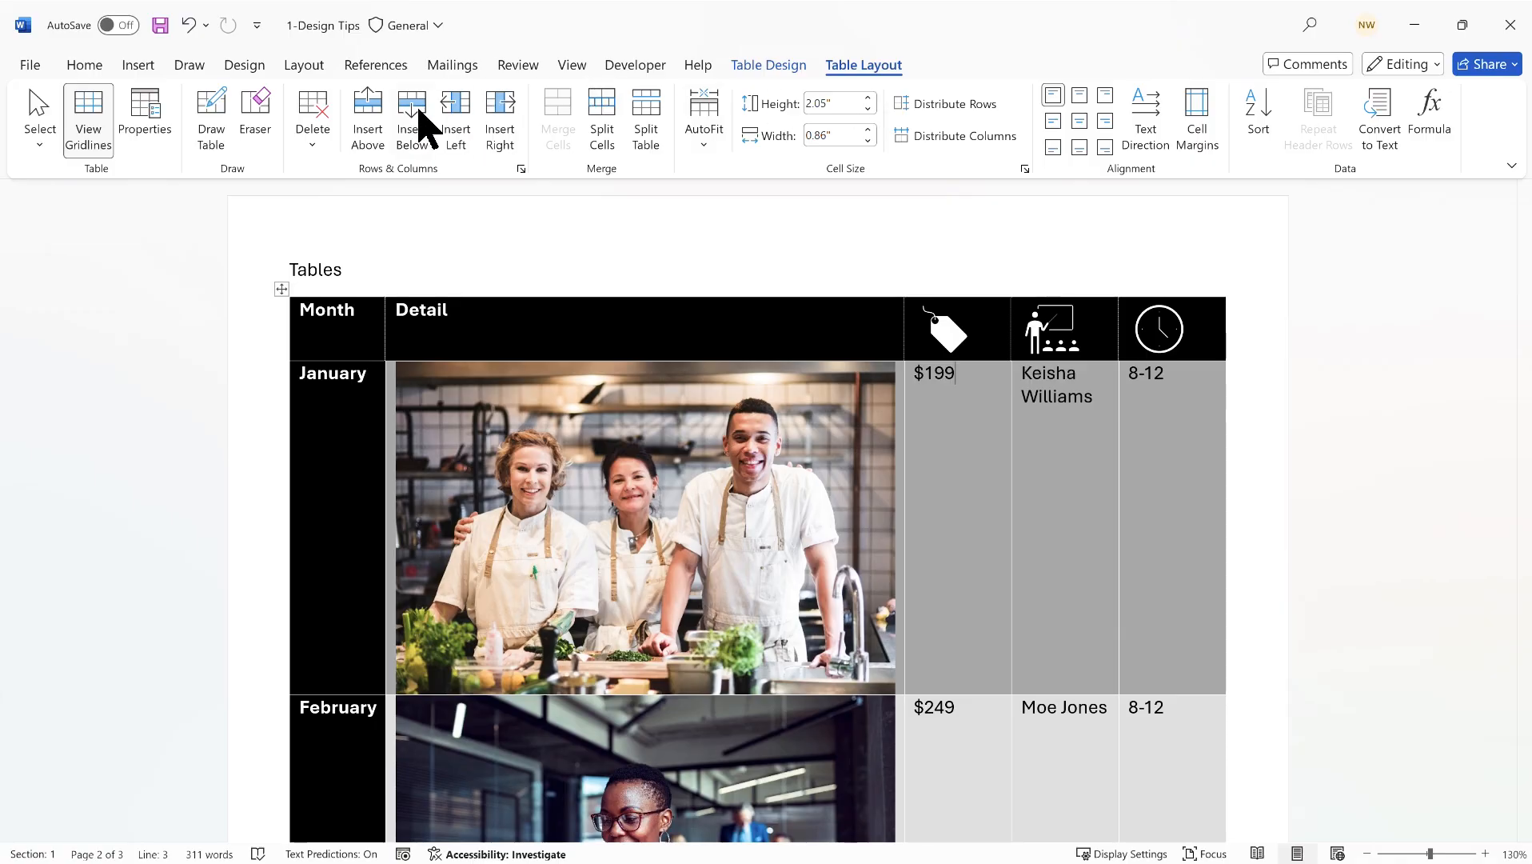
click(40, 142)
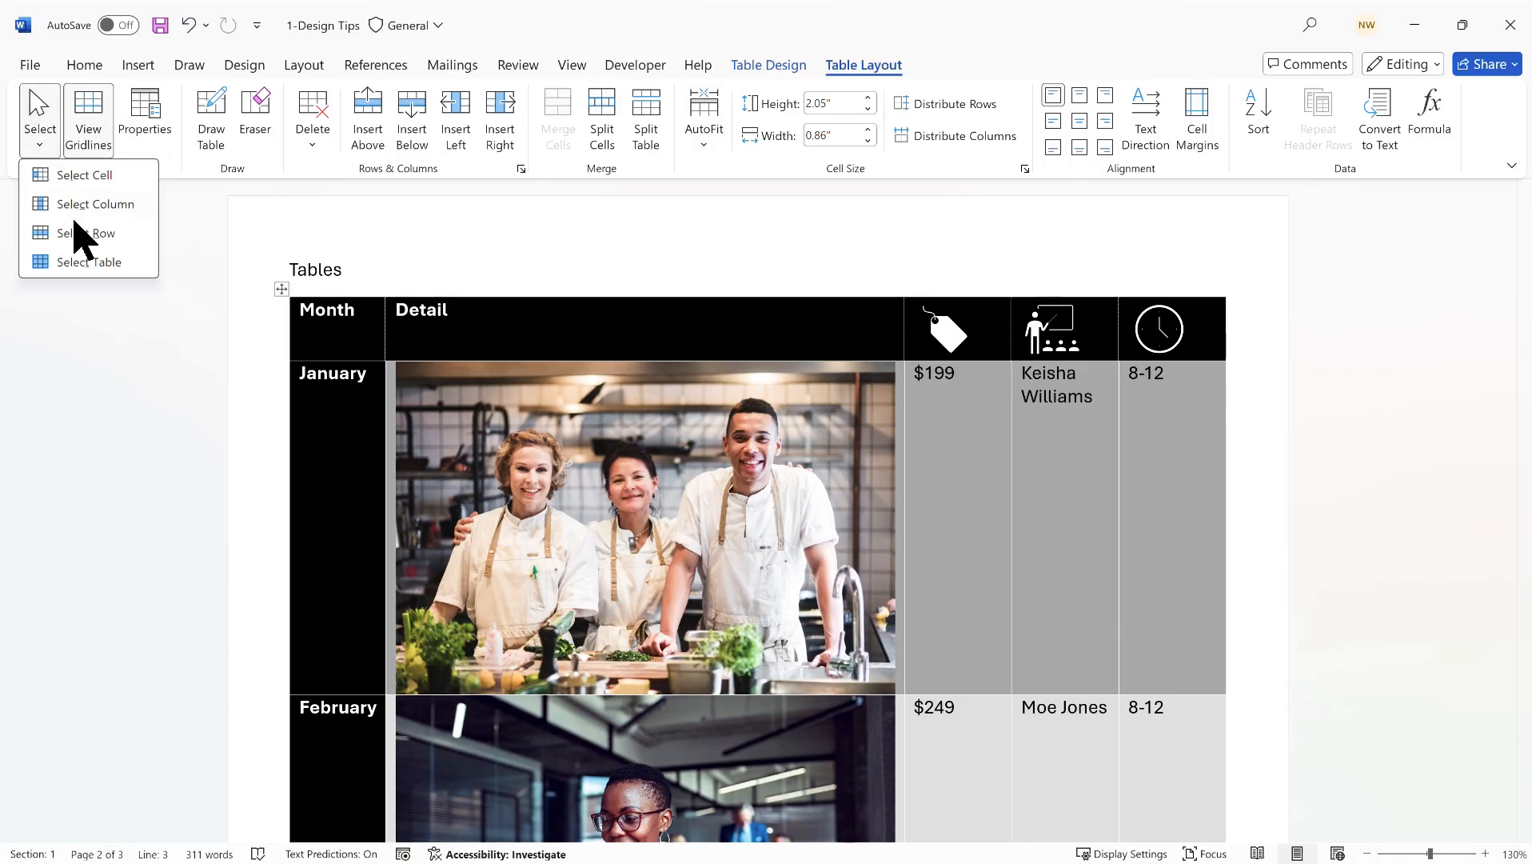
click(80, 264)
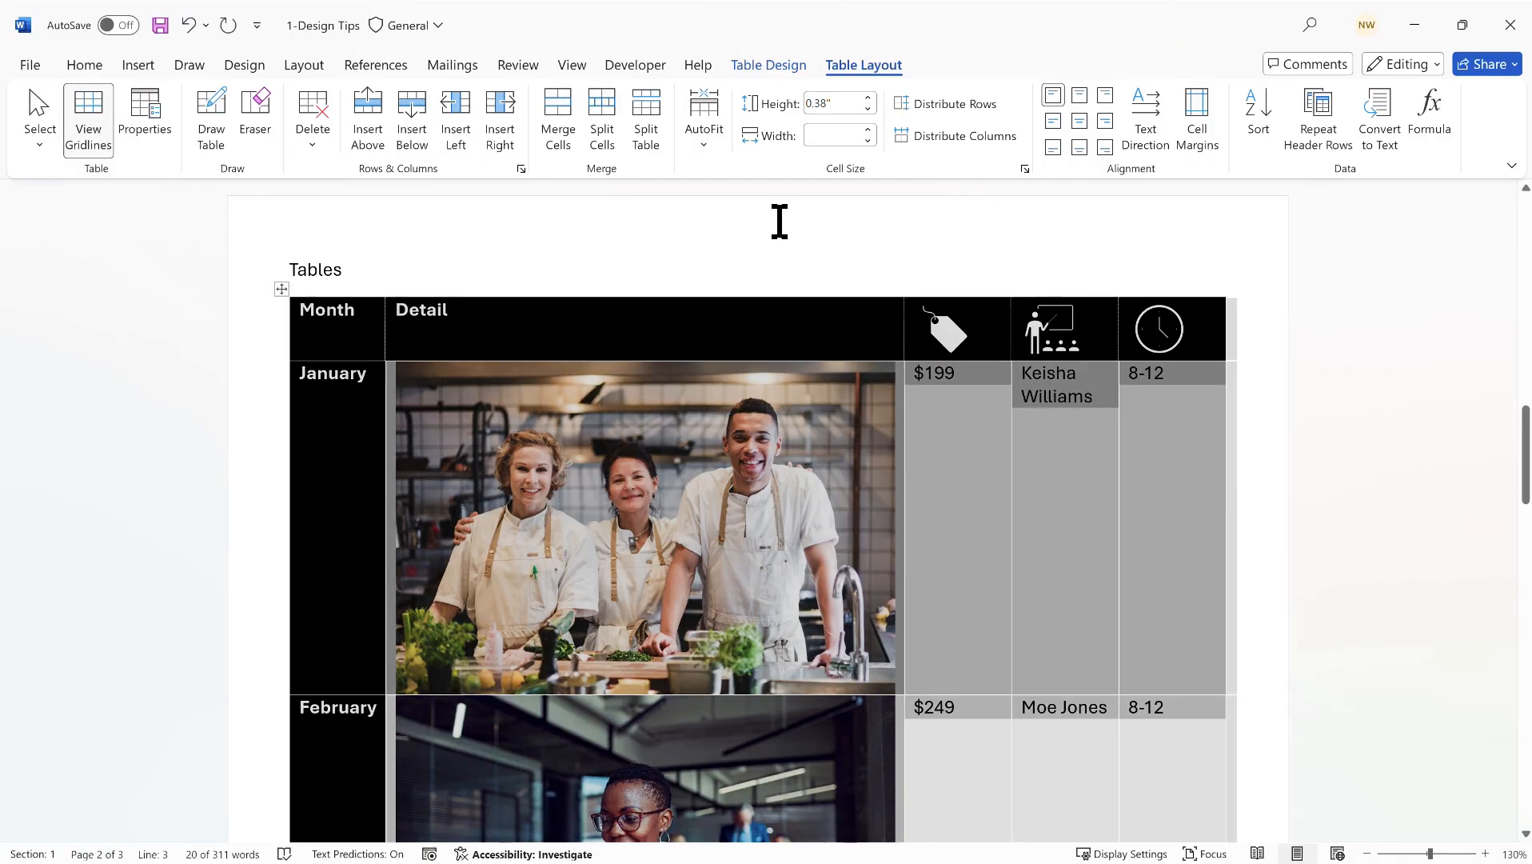
click(1079, 121)
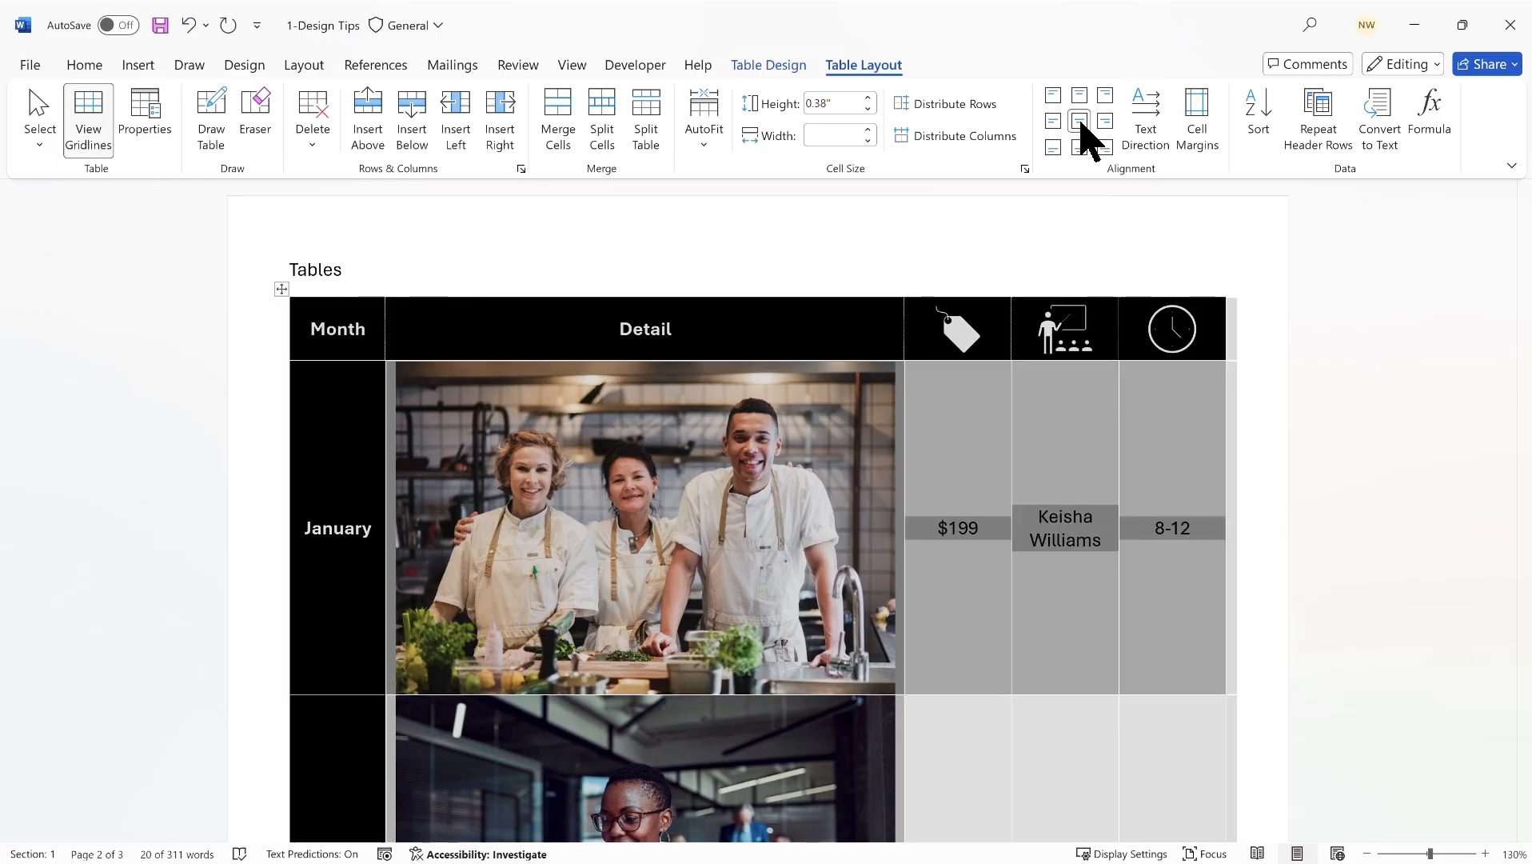
click(1028, 415)
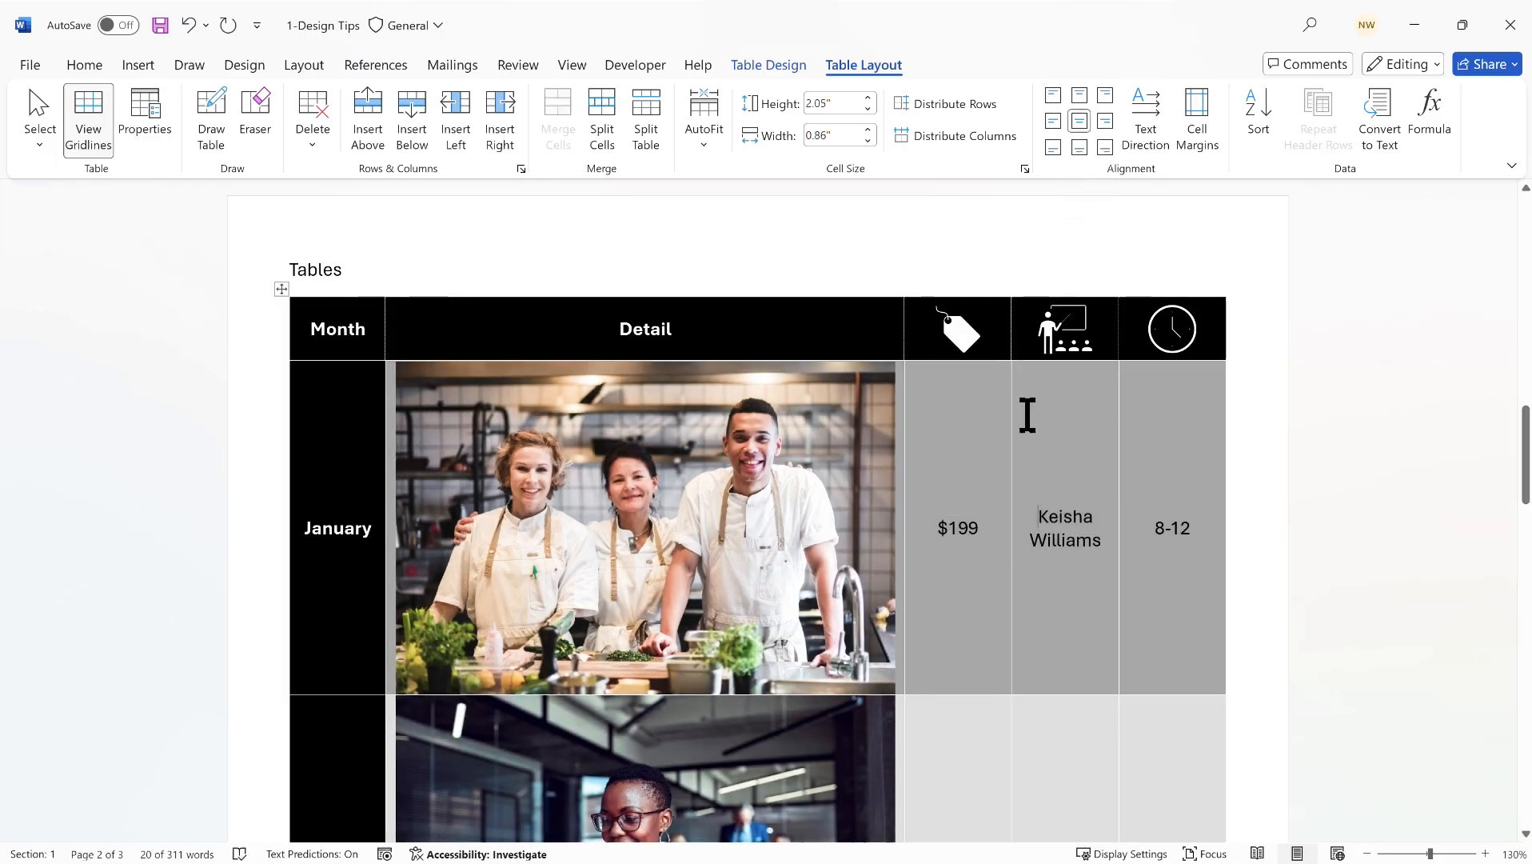
scroll(1027, 415, down, 10)
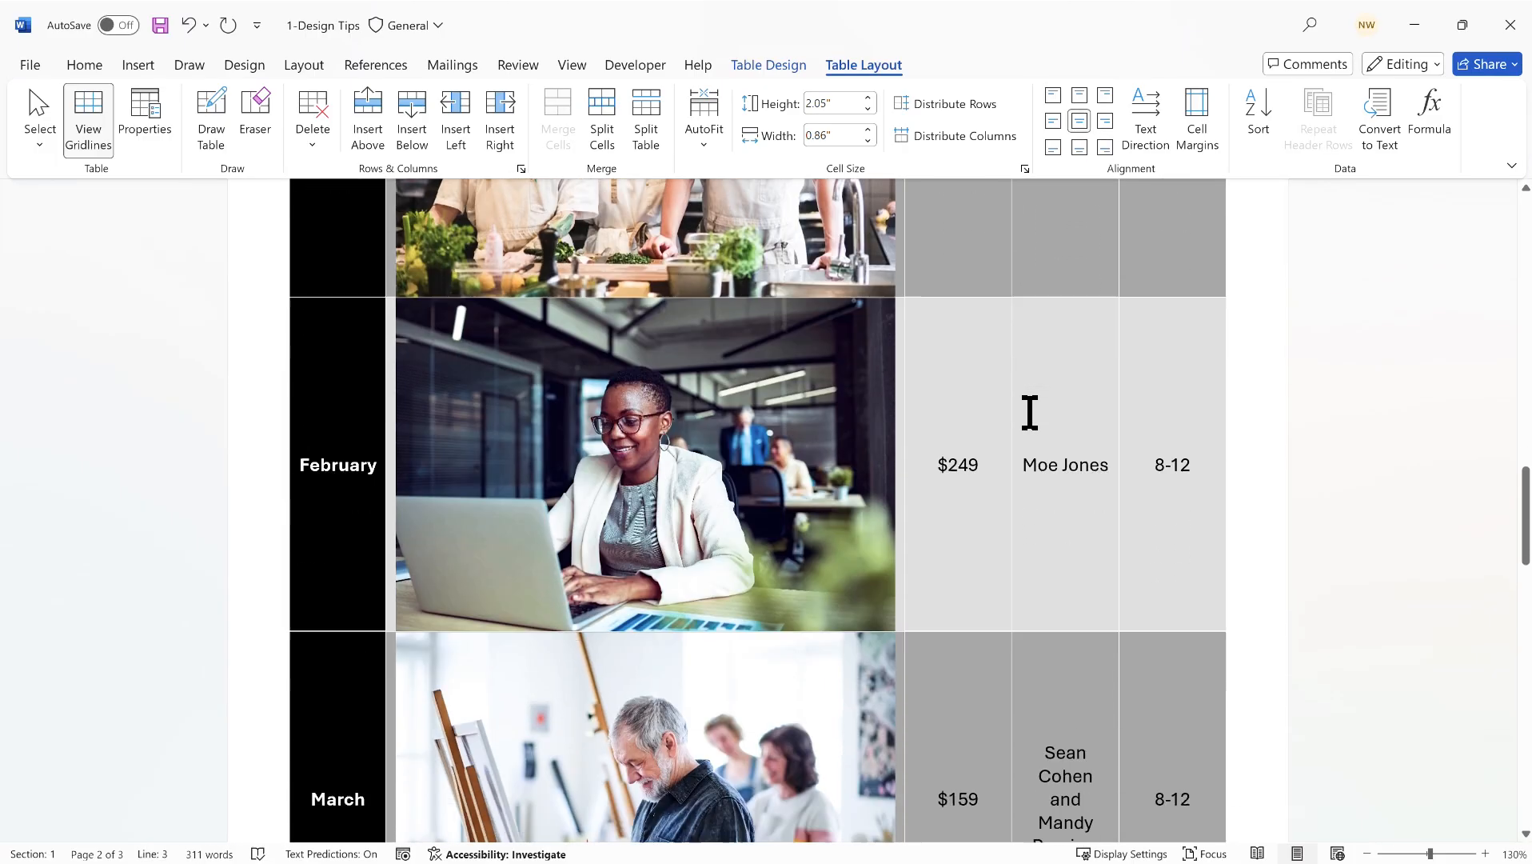
scroll(1029, 413, up, 3)
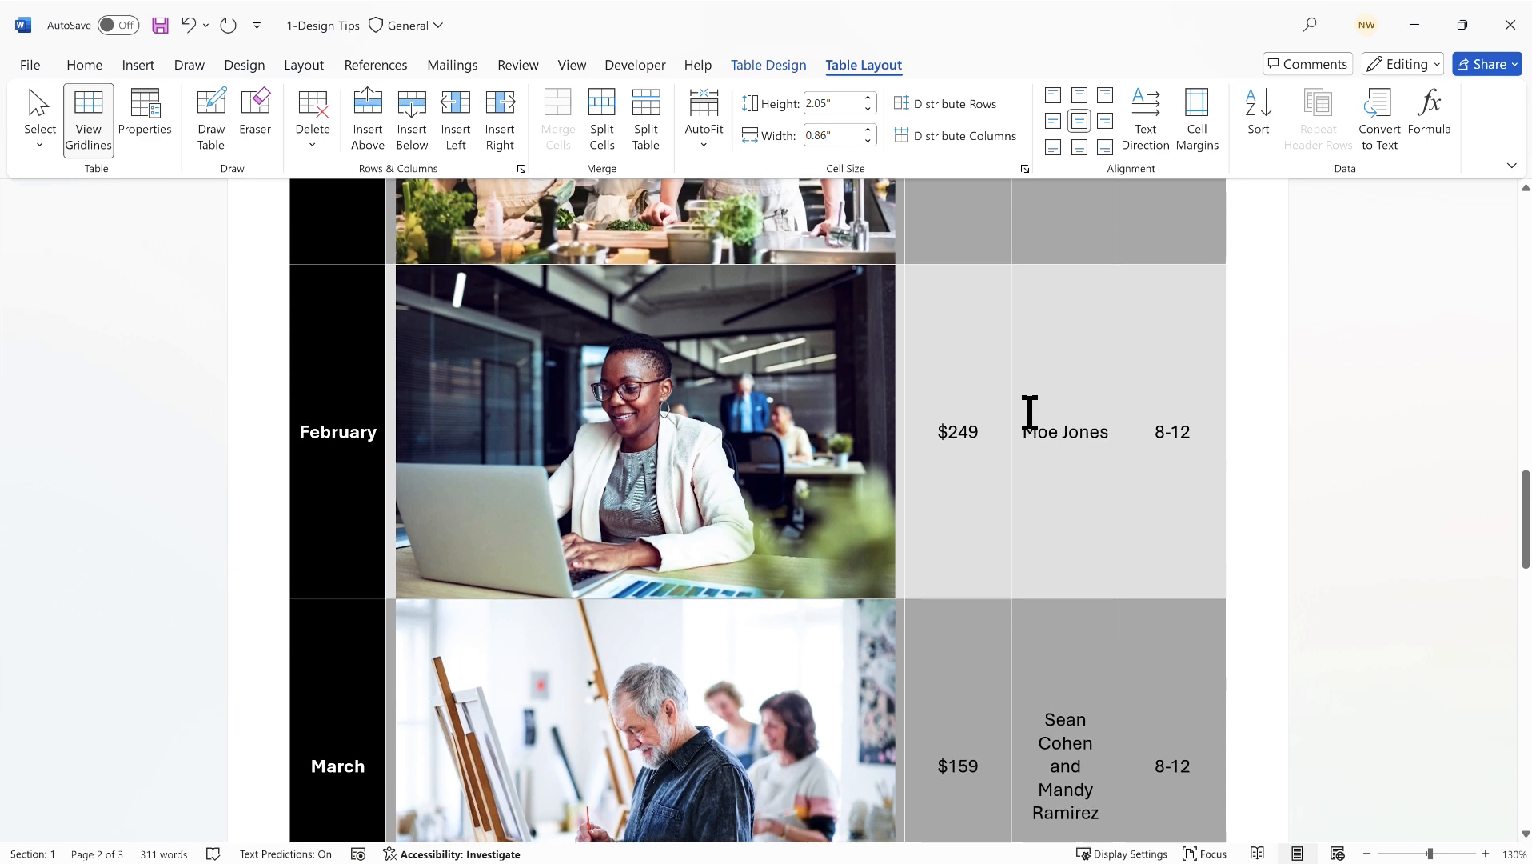
scroll(1029, 413, up, 1)
click(772, 68)
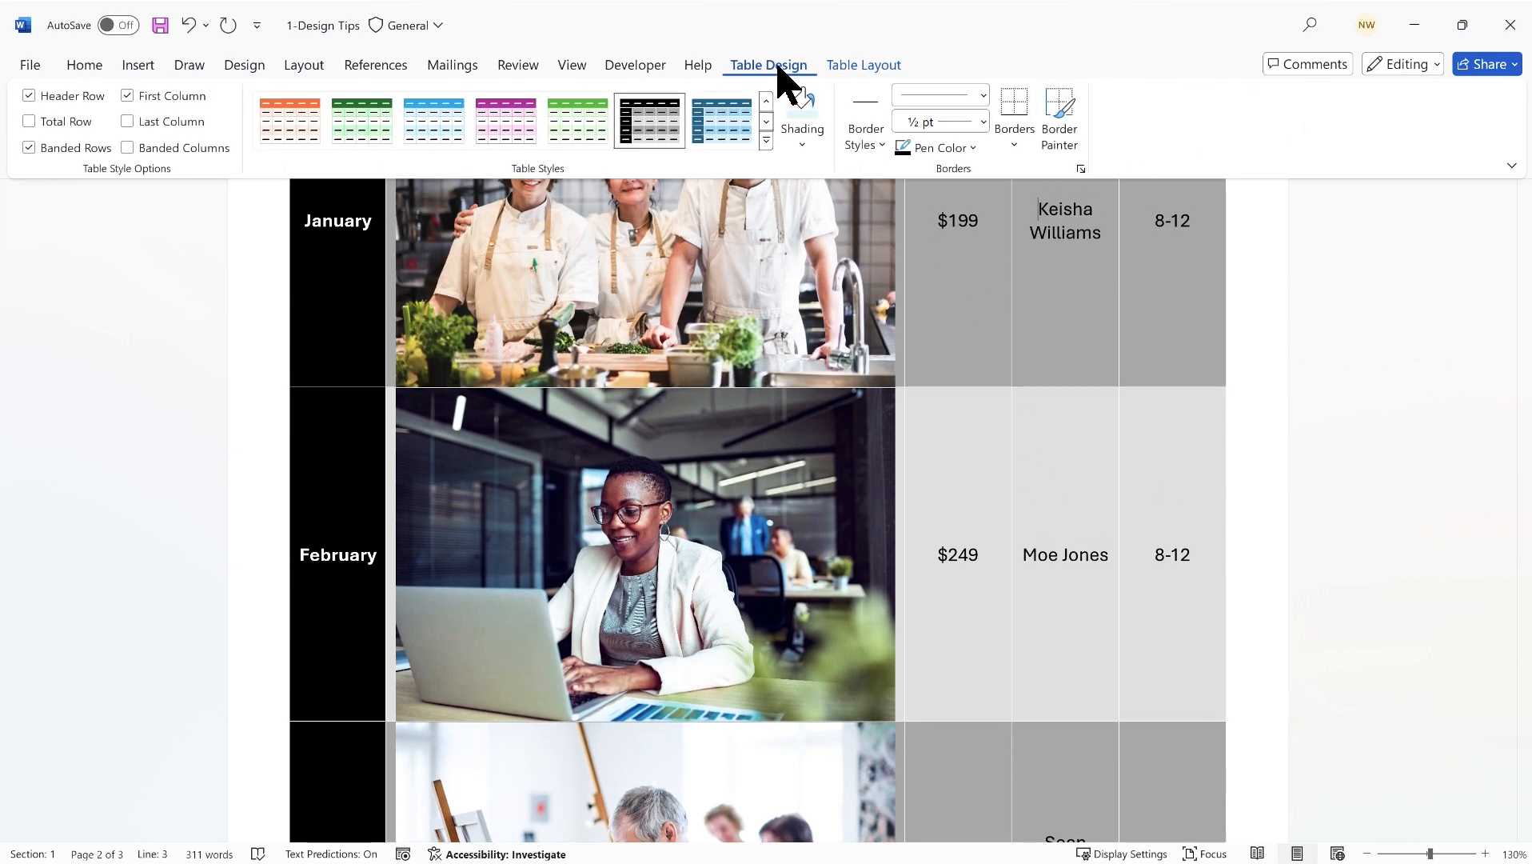
click(1015, 147)
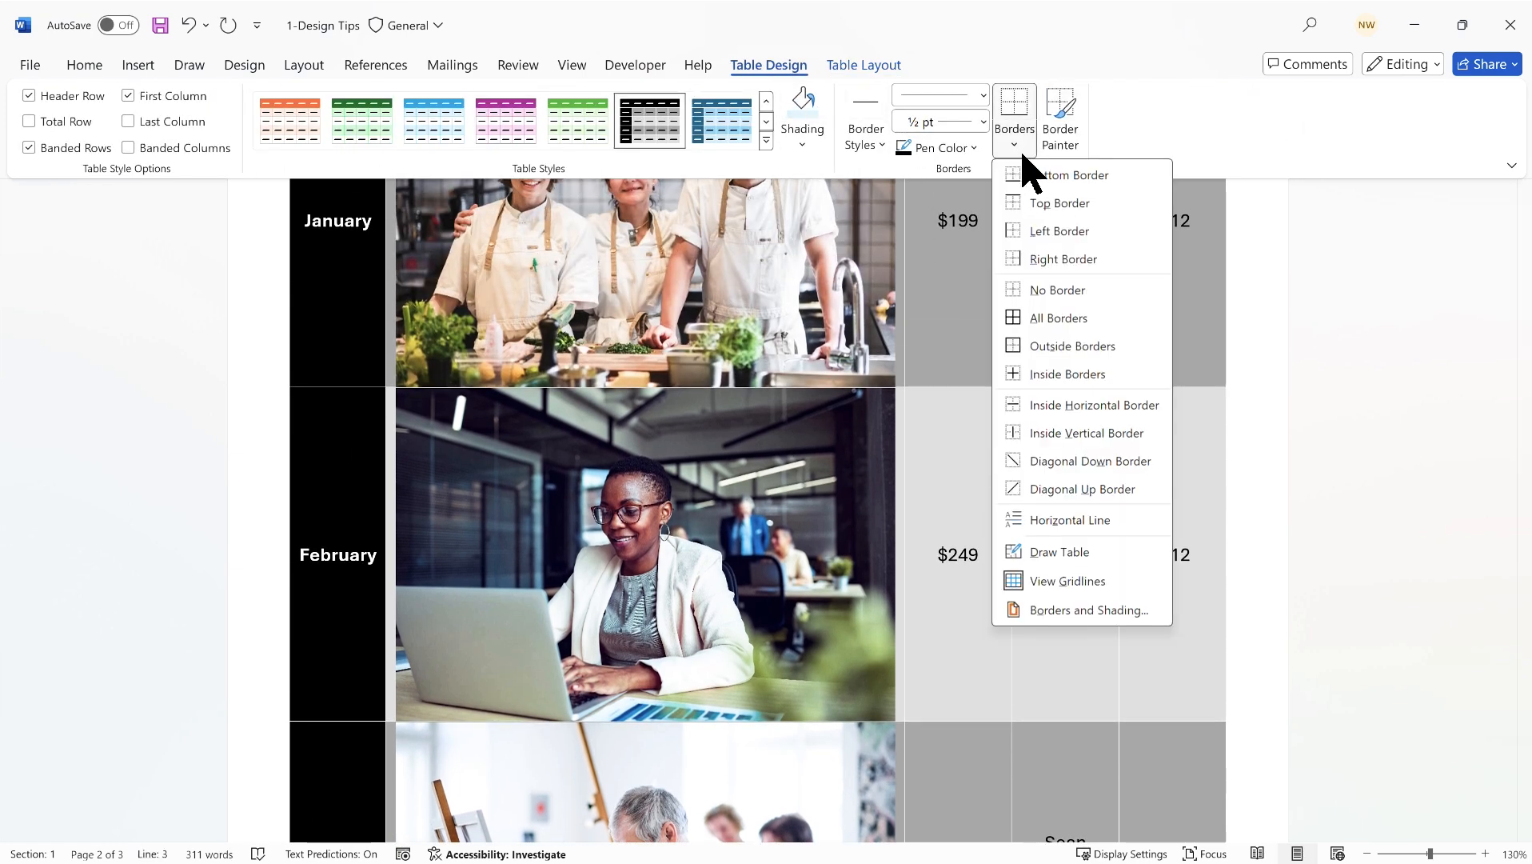
click(935, 445)
click(835, 67)
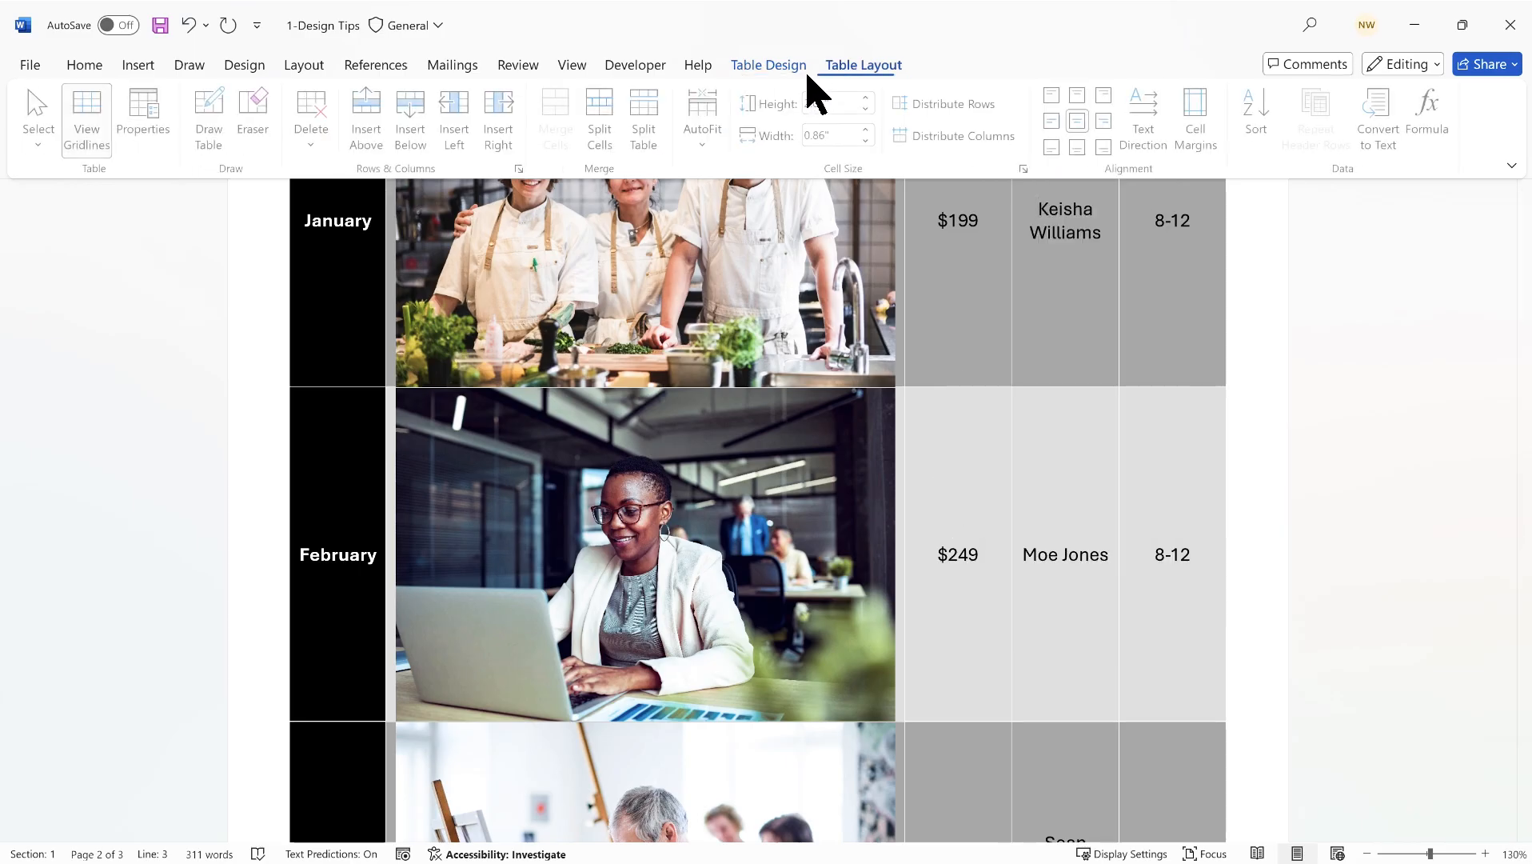
- Remove all borders from the whole course table
click(39, 146)
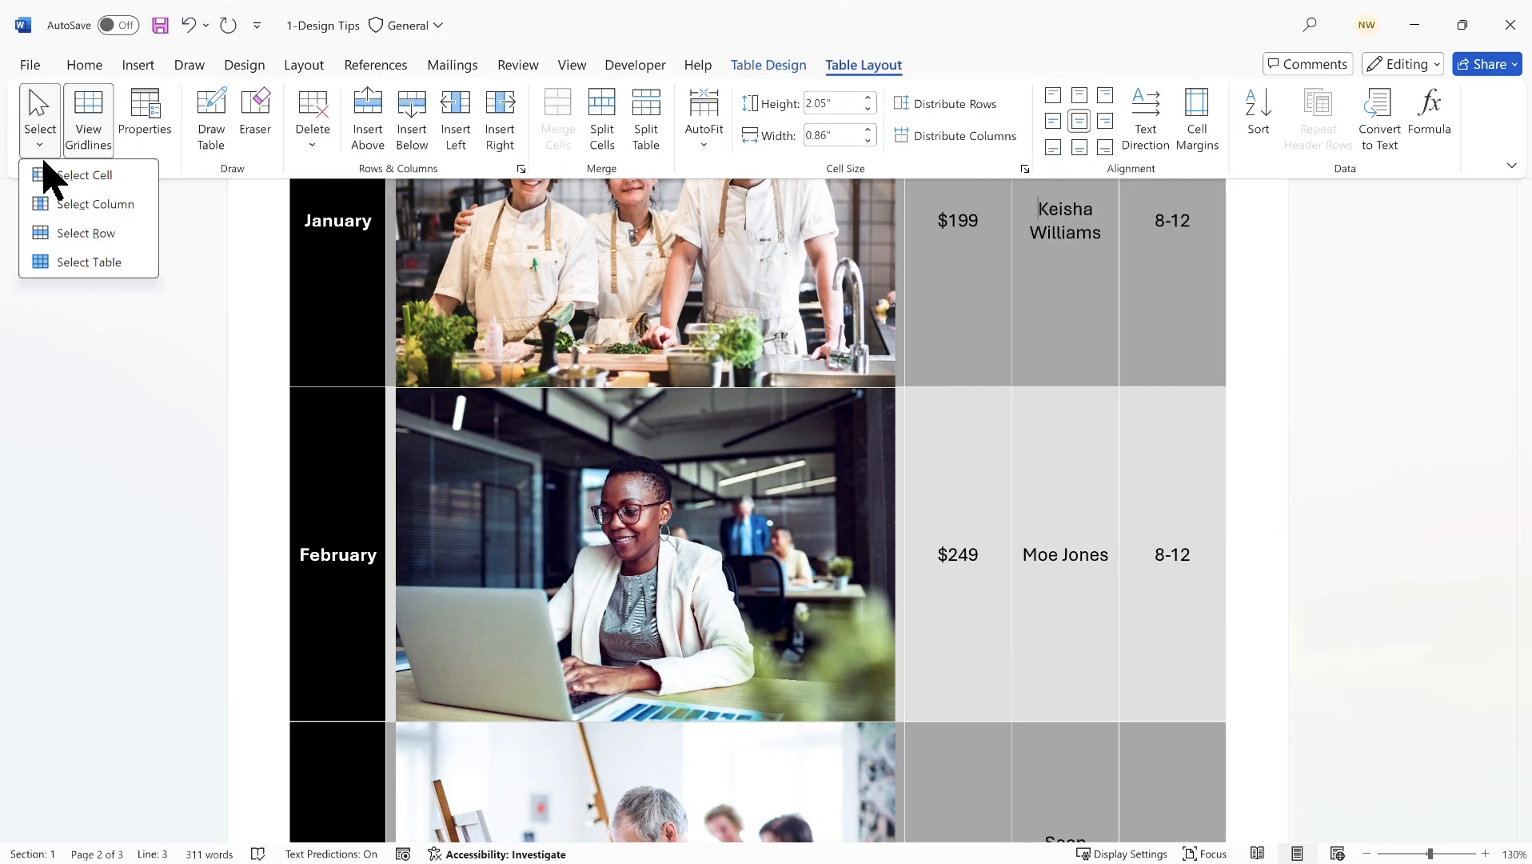
click(89, 260)
click(774, 67)
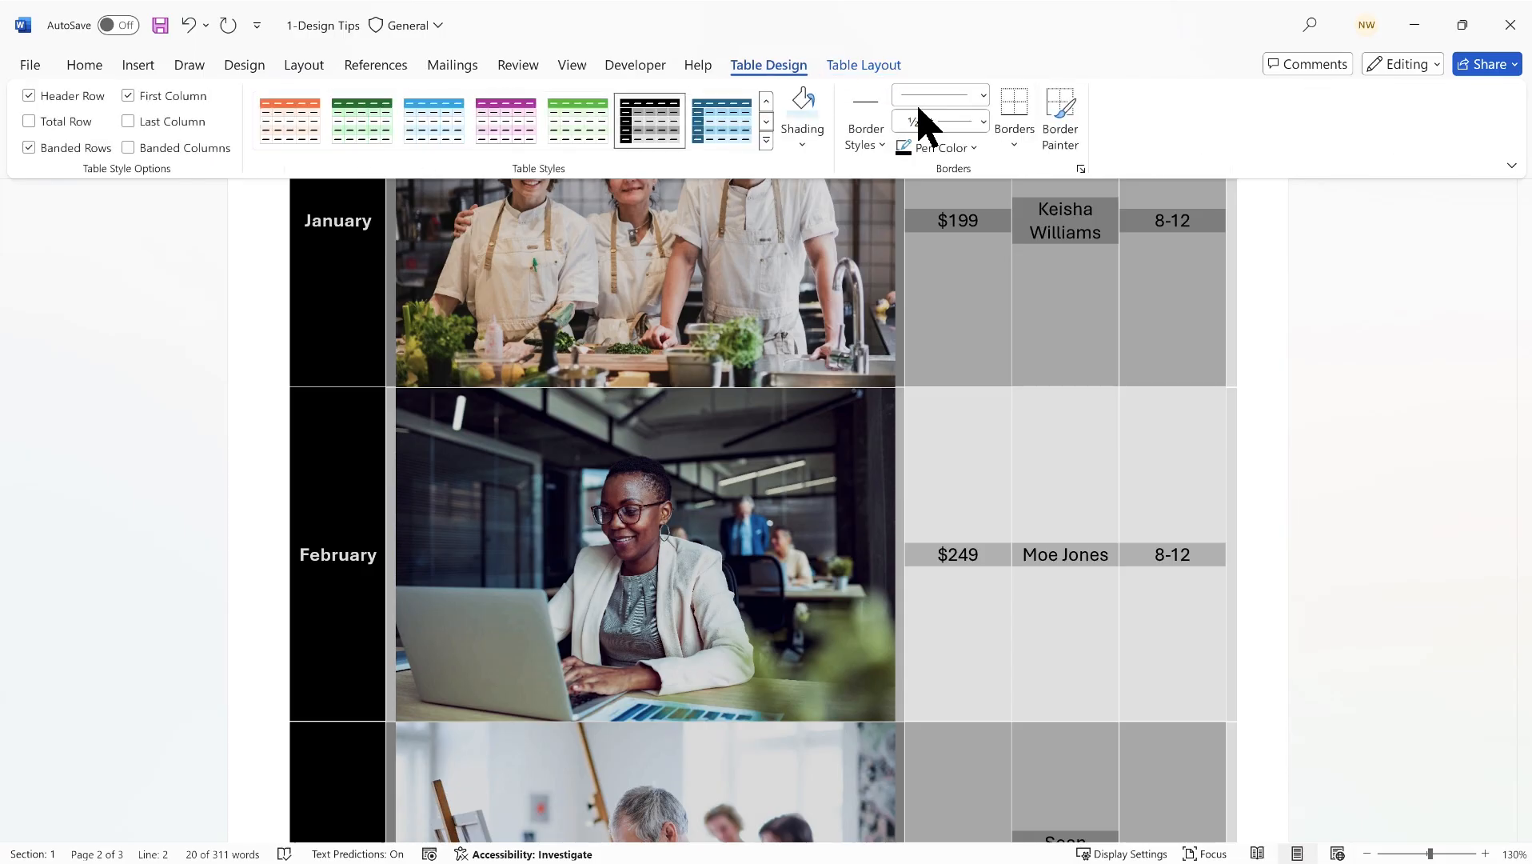
click(1014, 145)
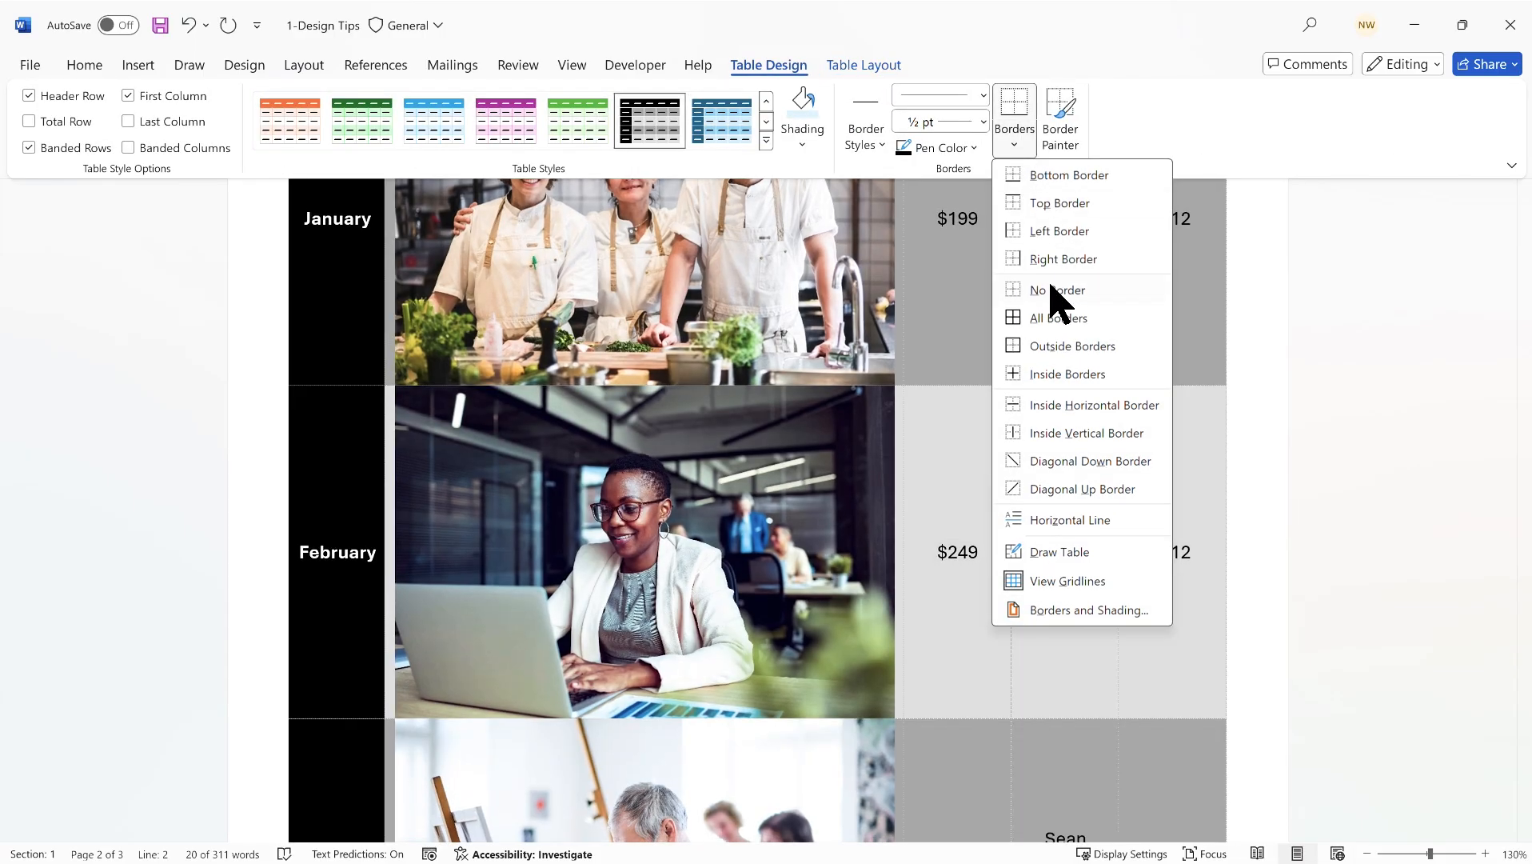
click(1053, 290)
click(1067, 600)
- Review the borderless course table from its header row down to March, including in Read Mode
scroll(1037, 560, up, 5)
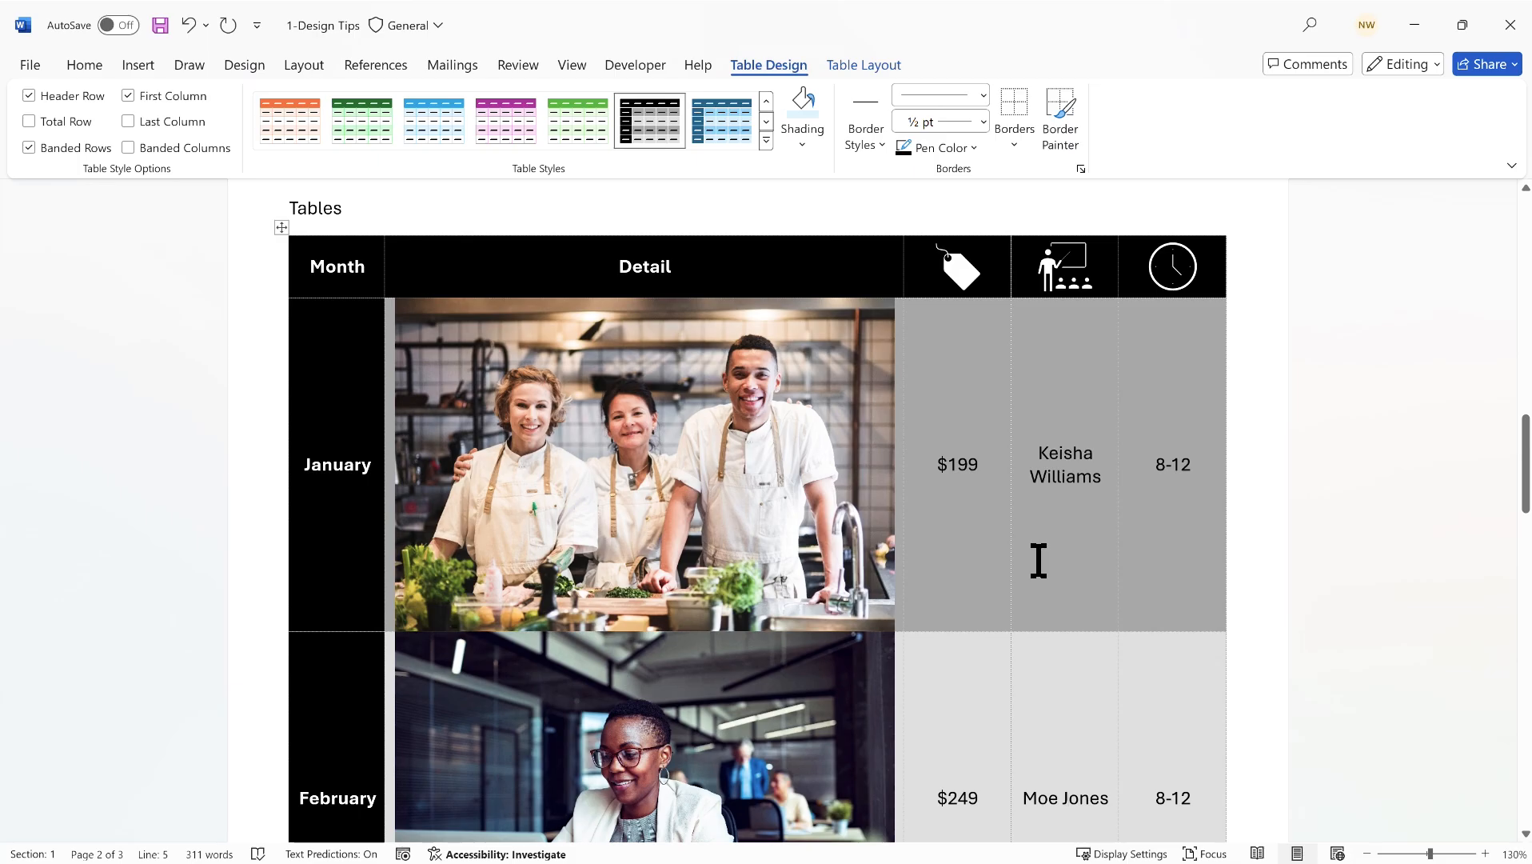
scroll(1080, 538, down, 8)
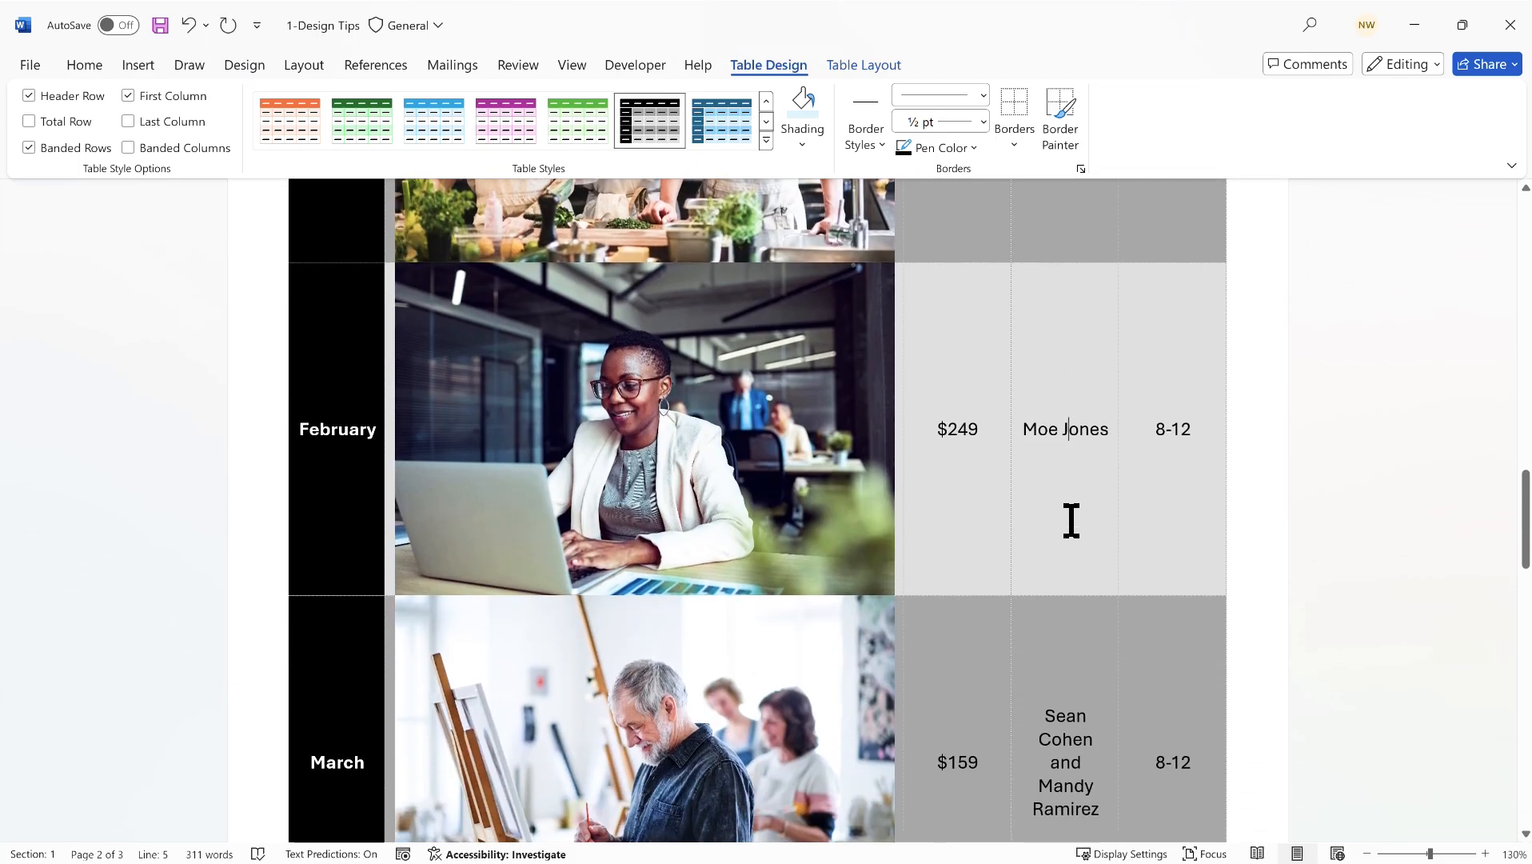
click(1258, 854)
scroll(1068, 574, down, 5)
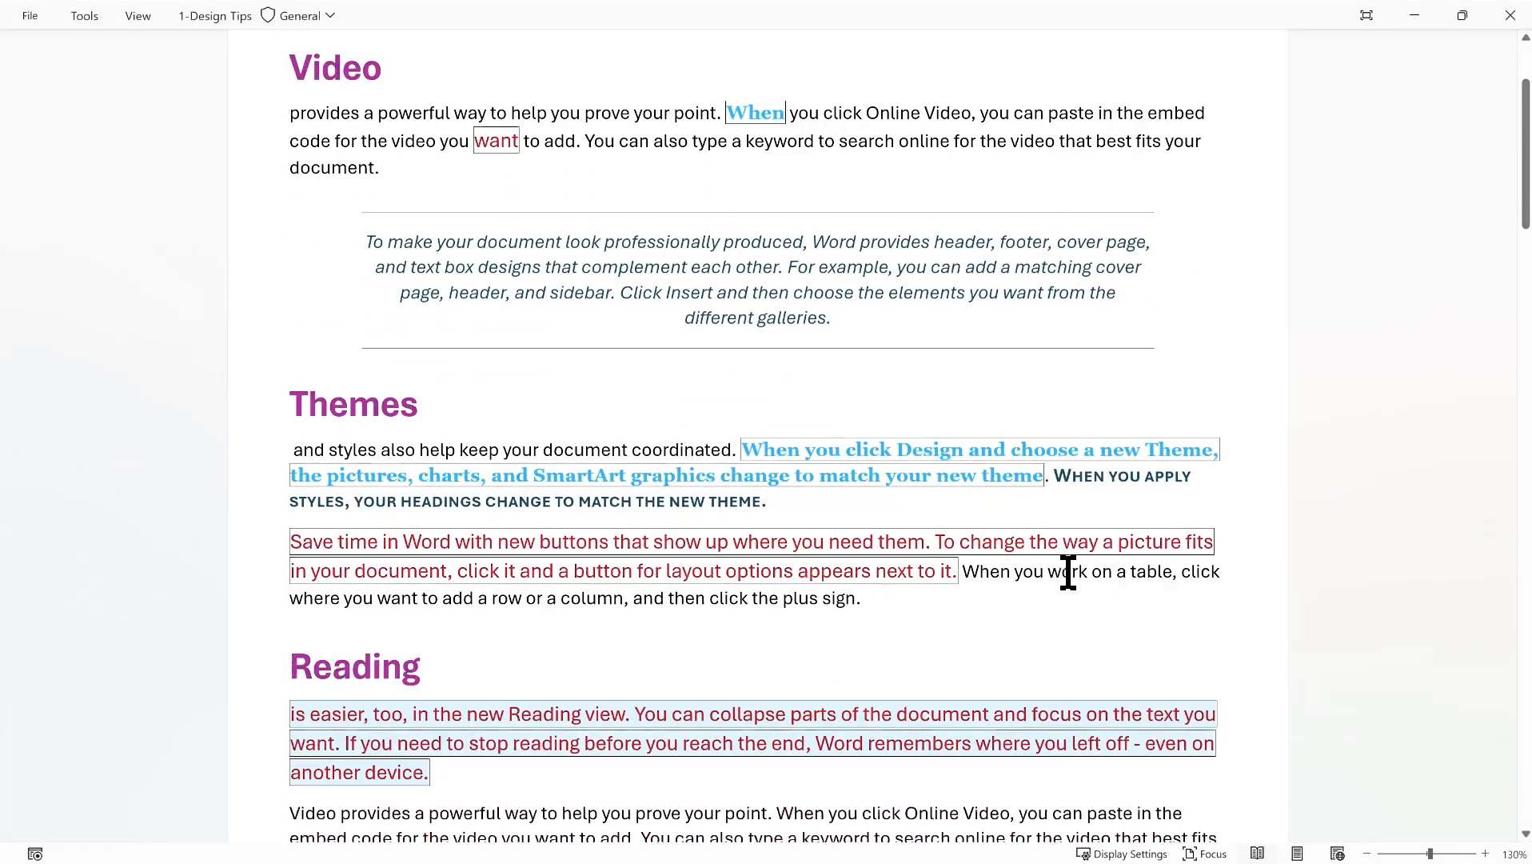
scroll(1068, 574, down, 10)
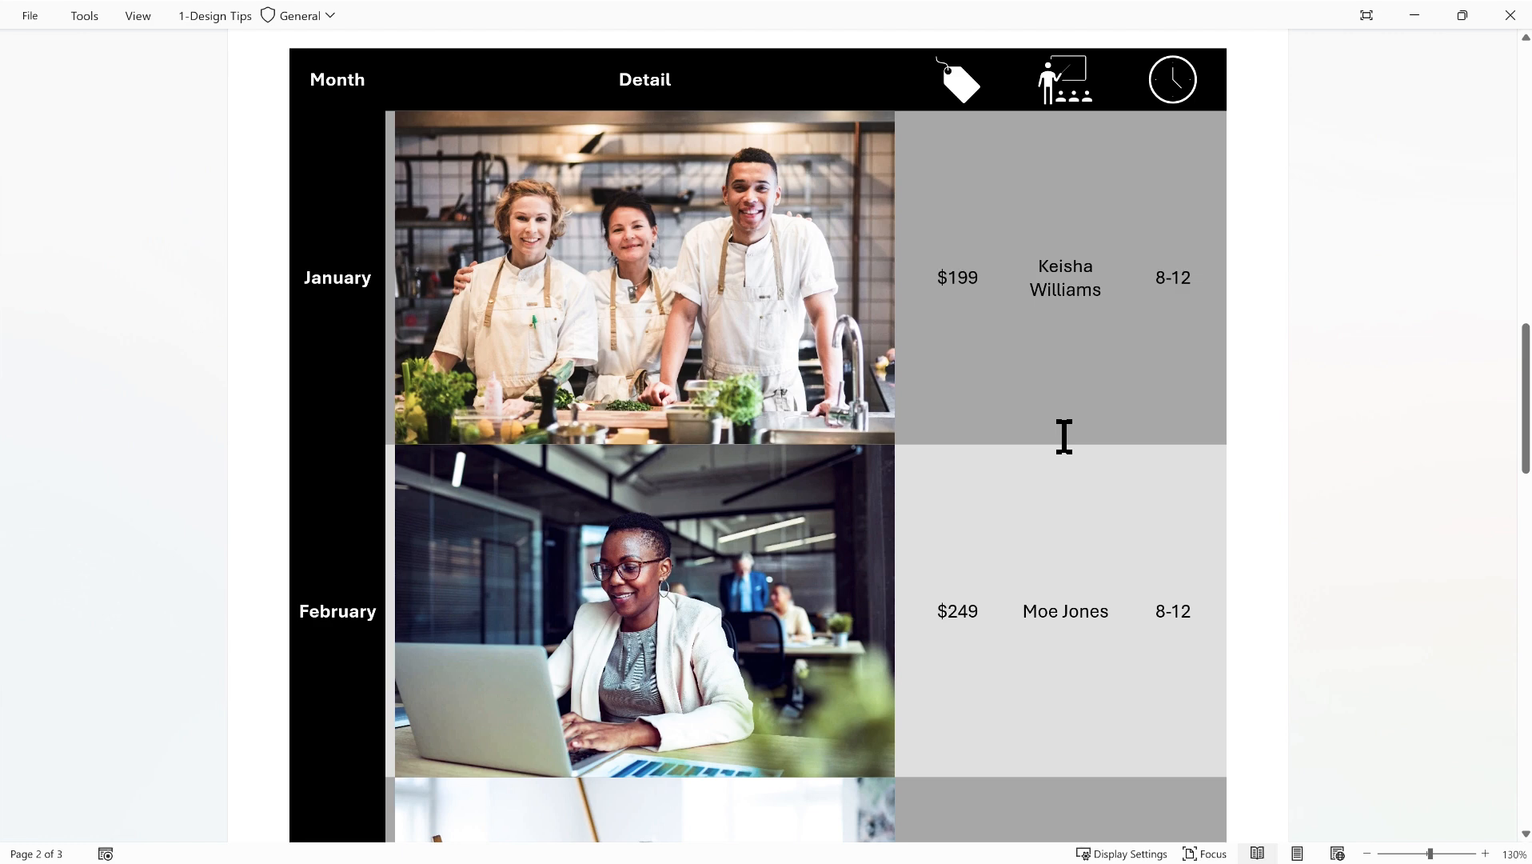
scroll(1064, 436, down, 5)
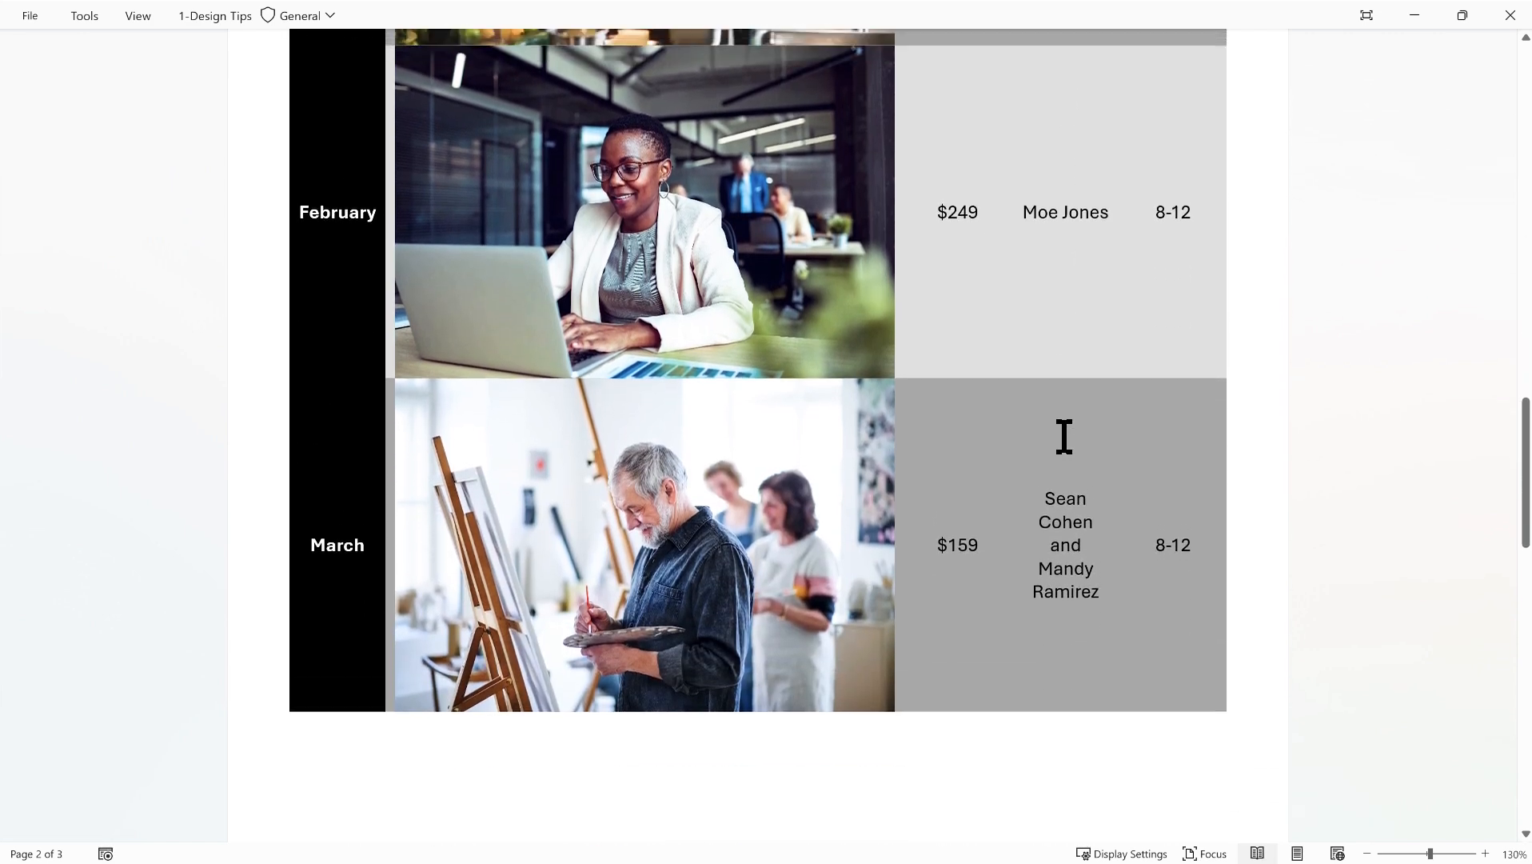
scroll(1064, 437, up, 5)
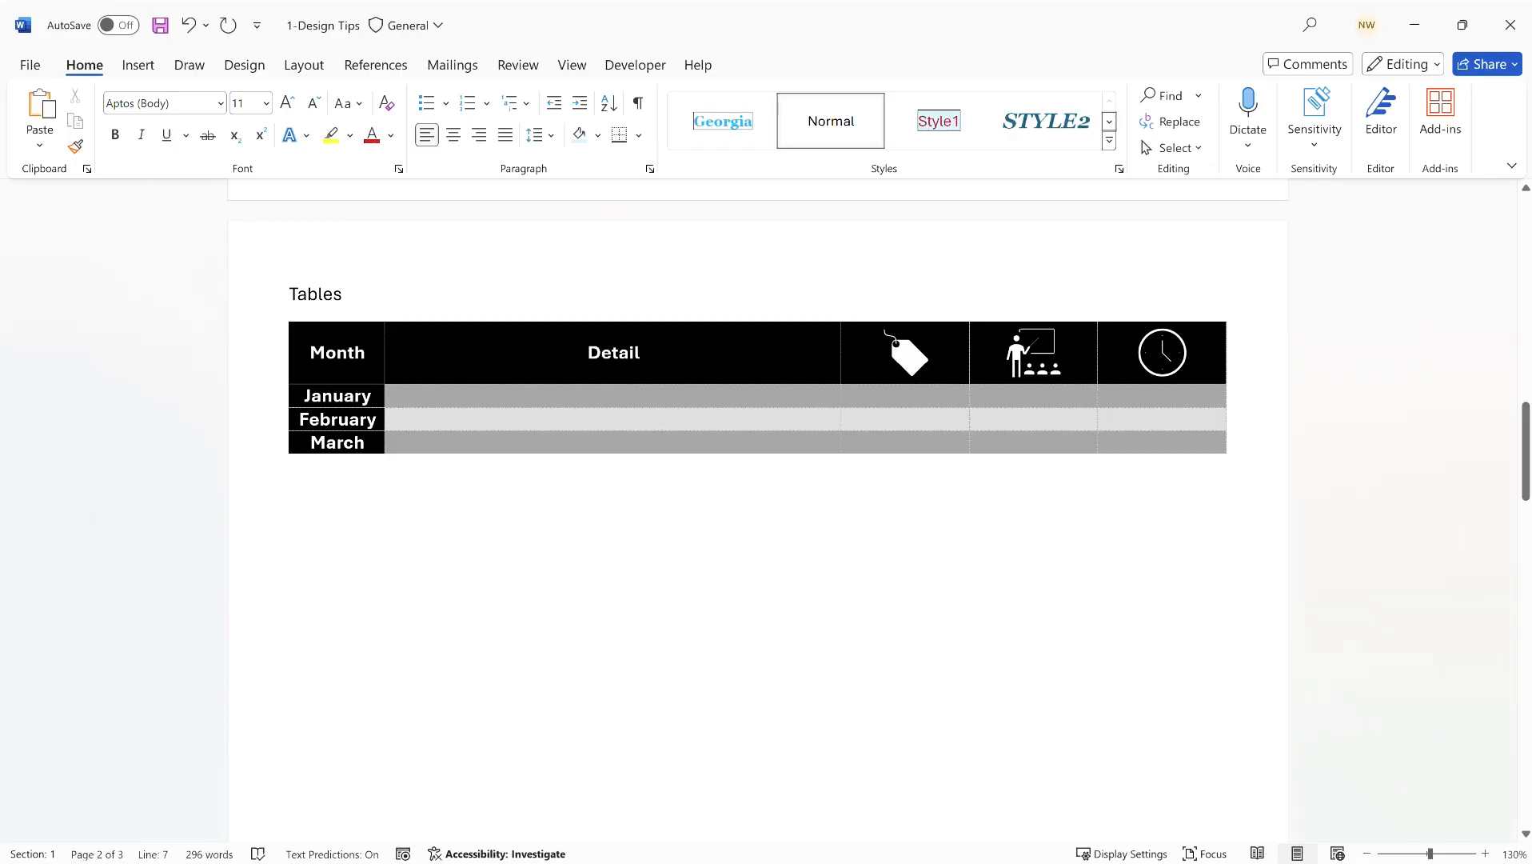
- Browse the AutoText entries, try inserting Pleading Caption 1 below the empty course table, and undo the insertion
click(141, 67)
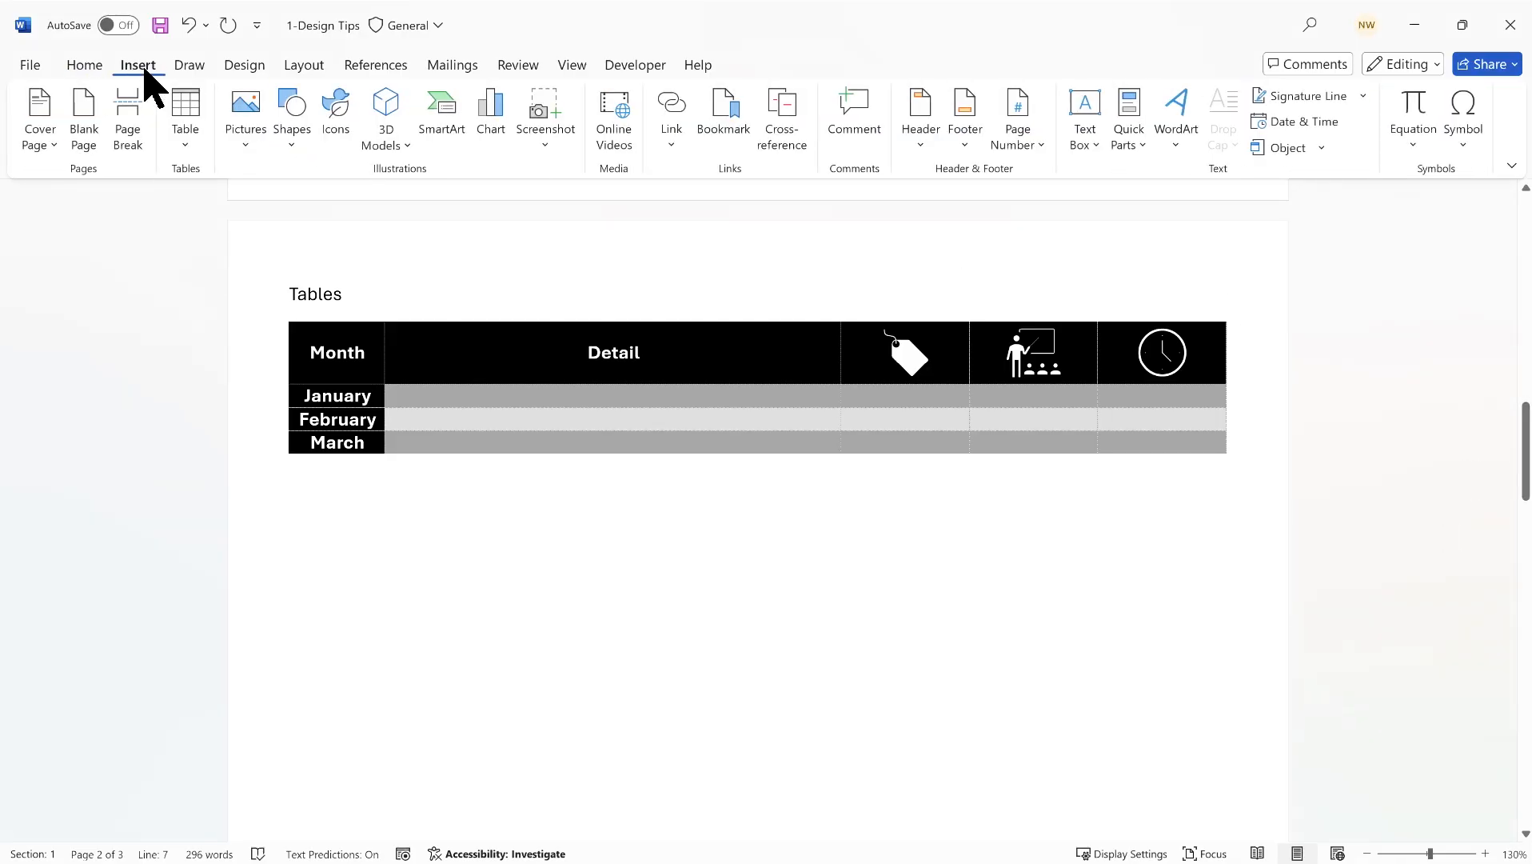
click(1147, 147)
mouse_move(1170, 173)
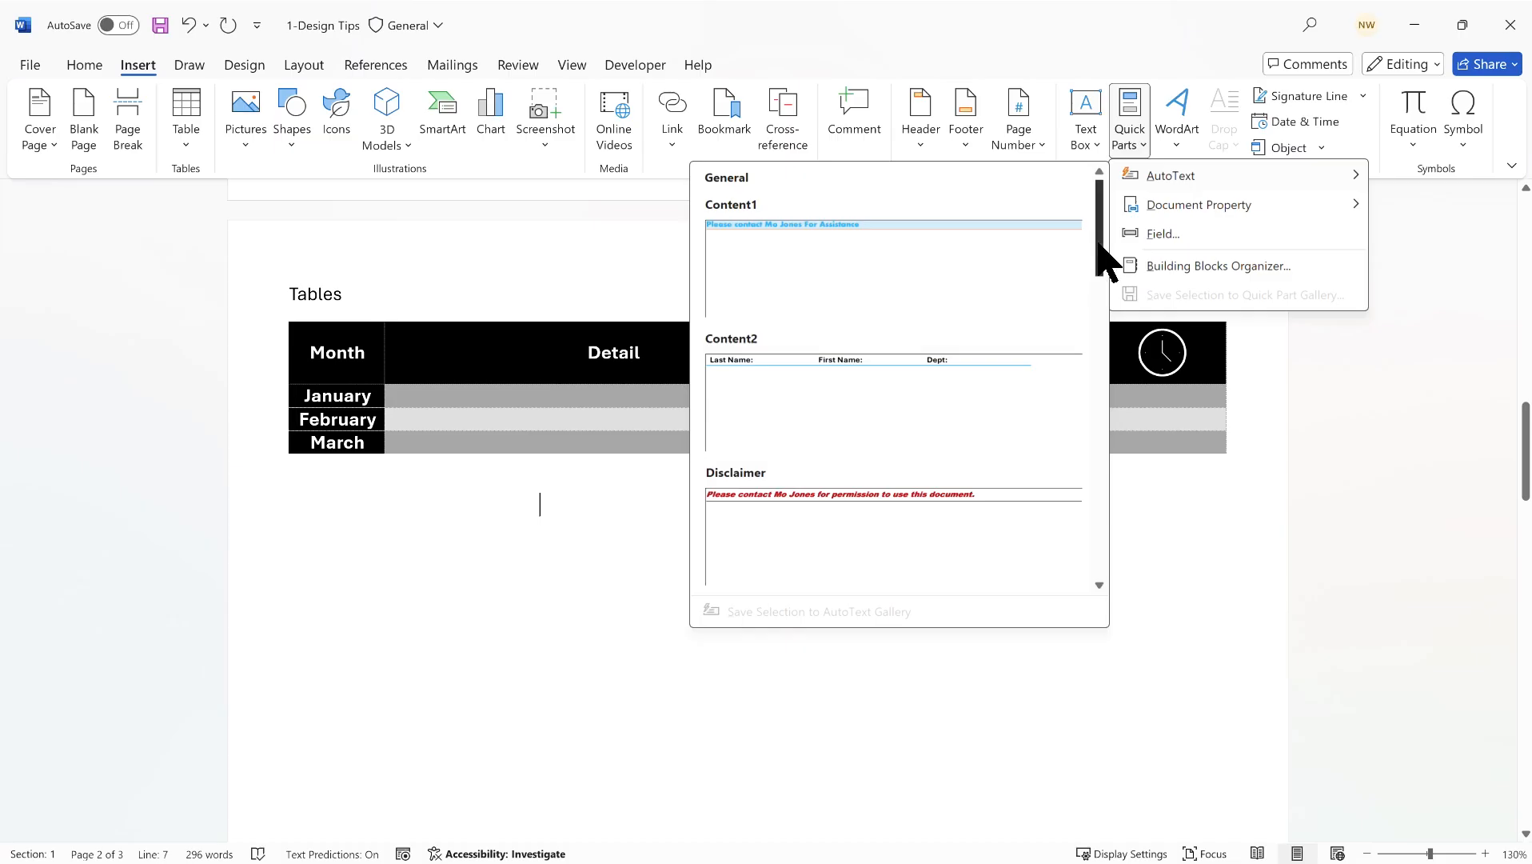
drag(1100, 250, 1100, 329)
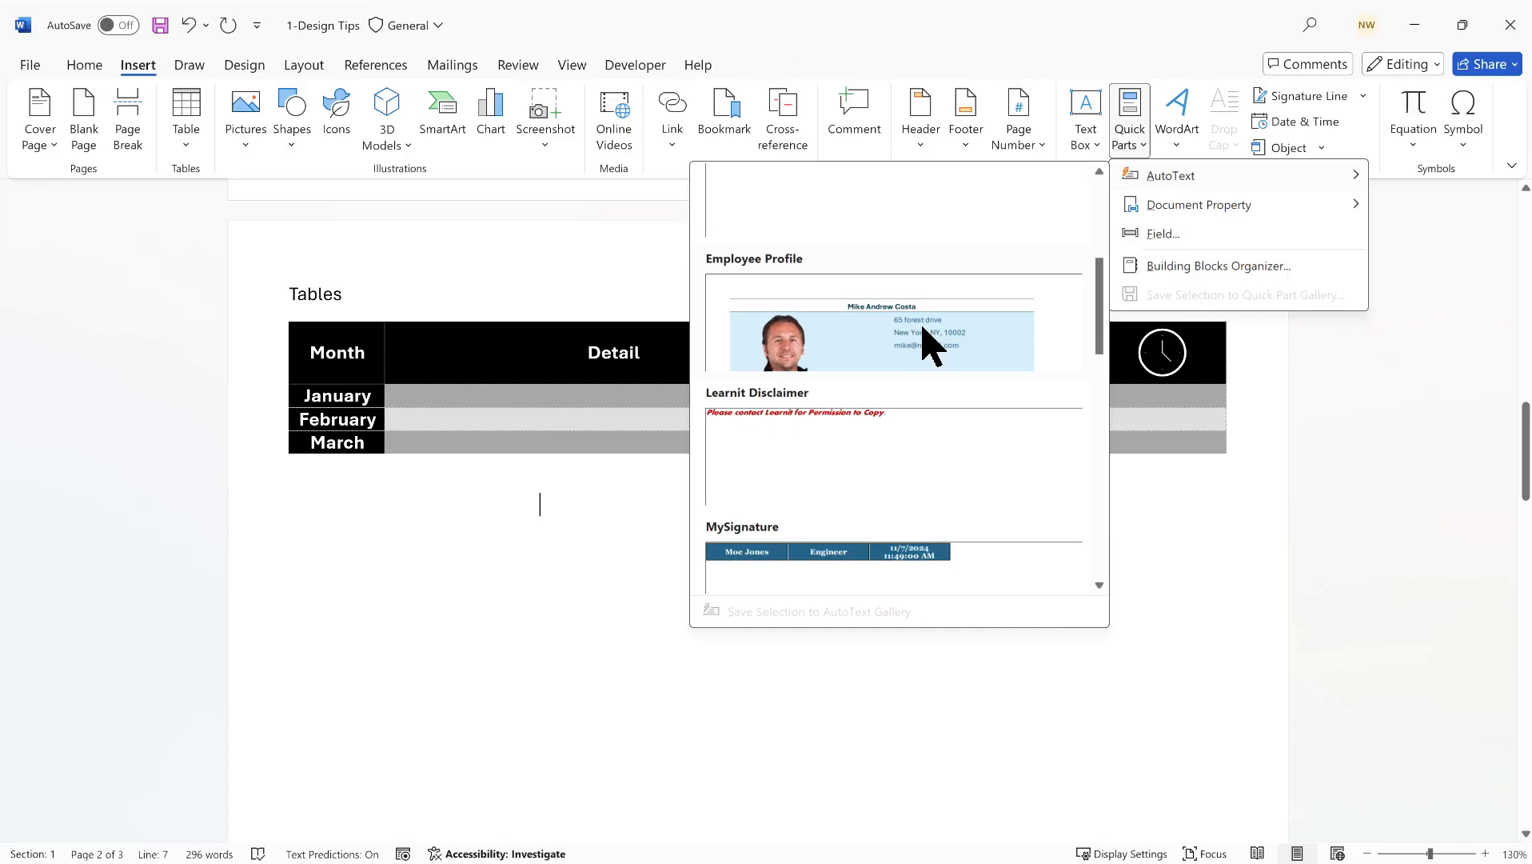
drag(1098, 296, 1100, 337)
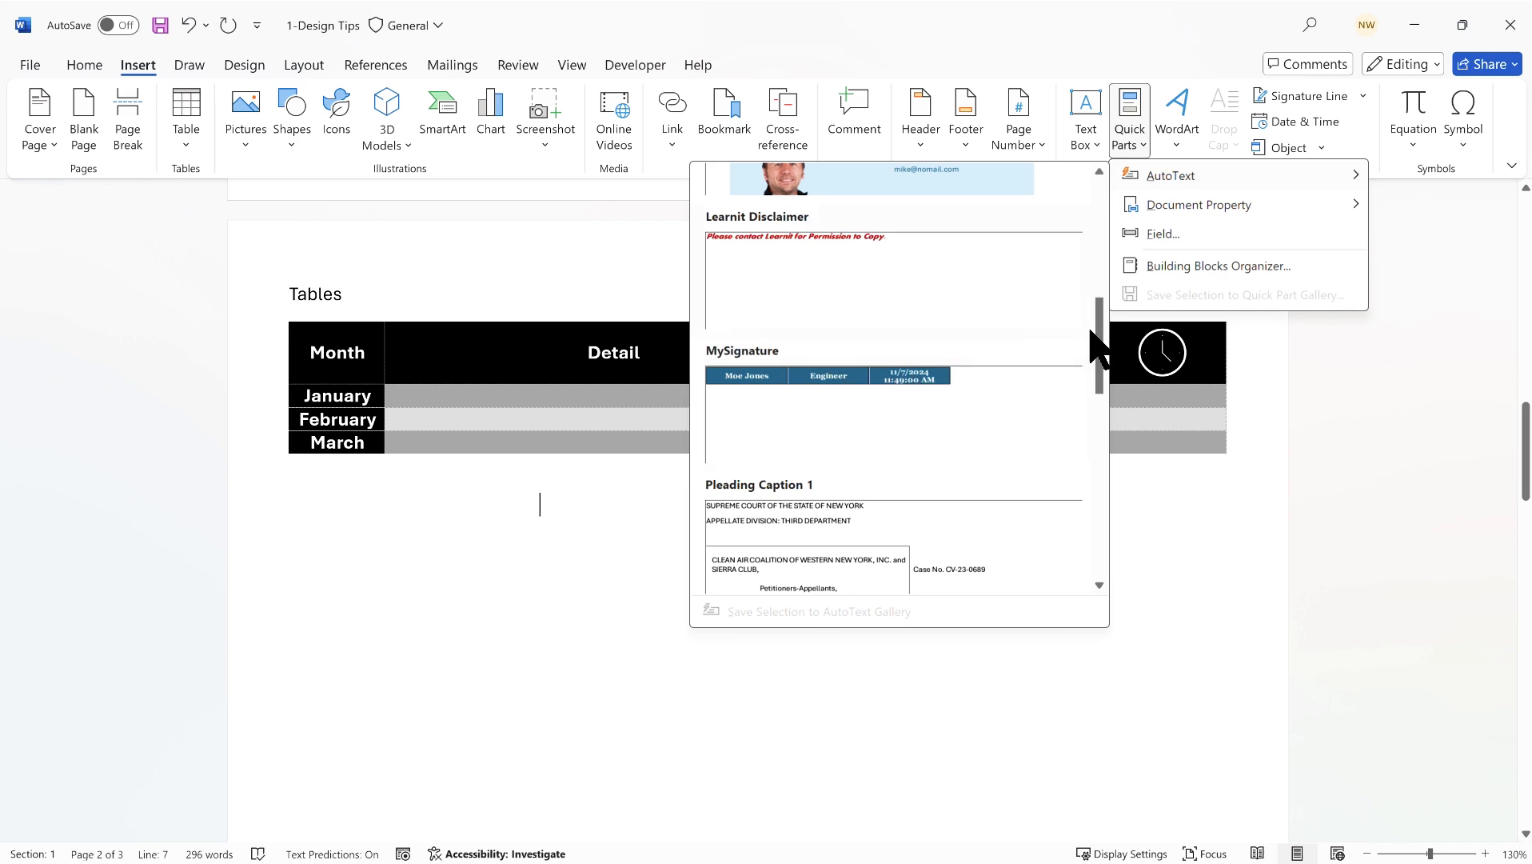
drag(1091, 329, 1096, 370)
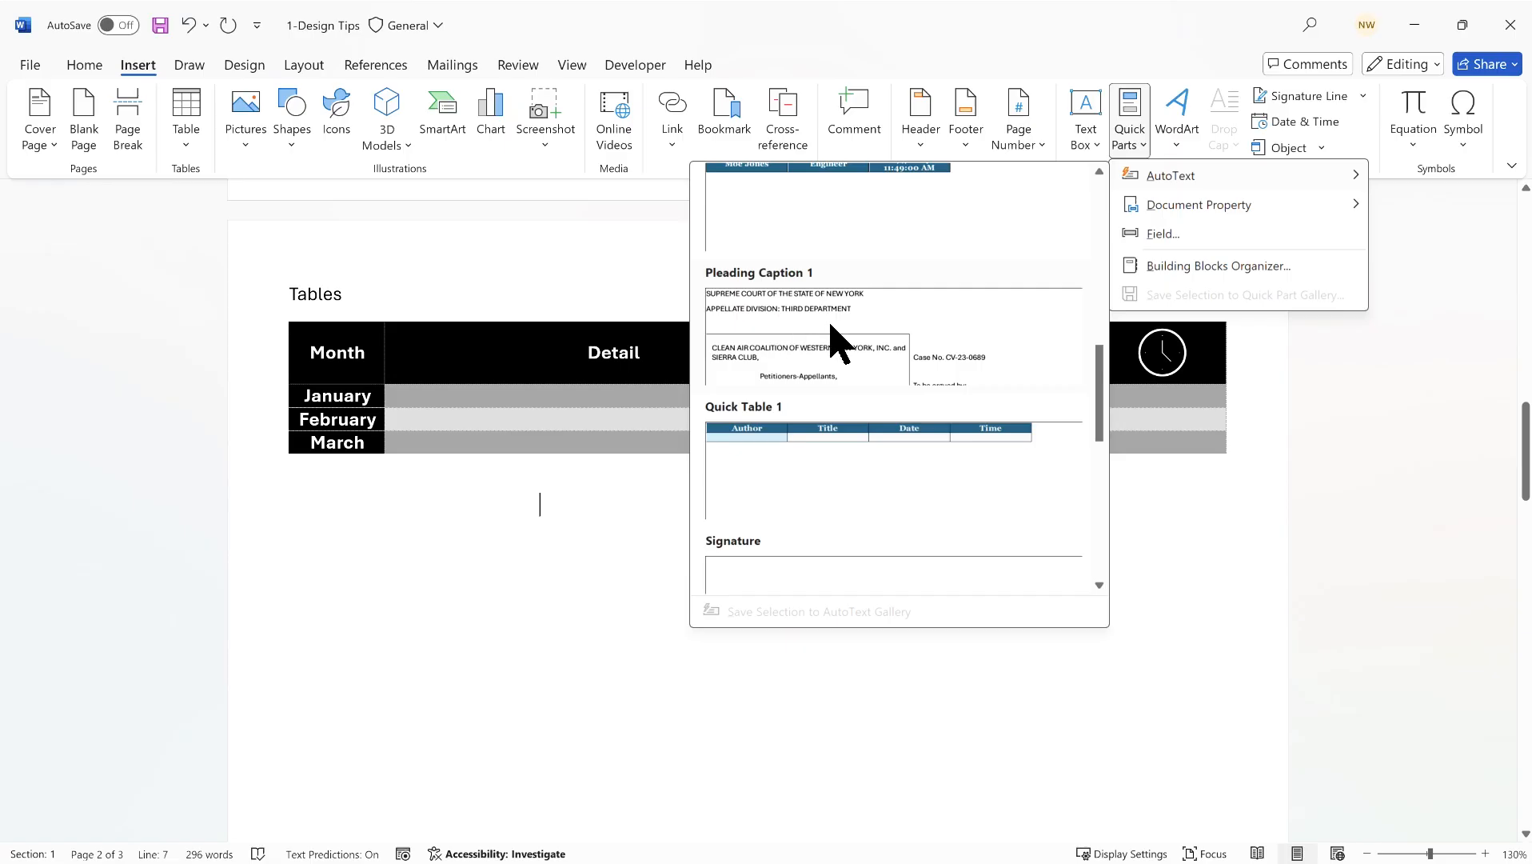
key(Escape)
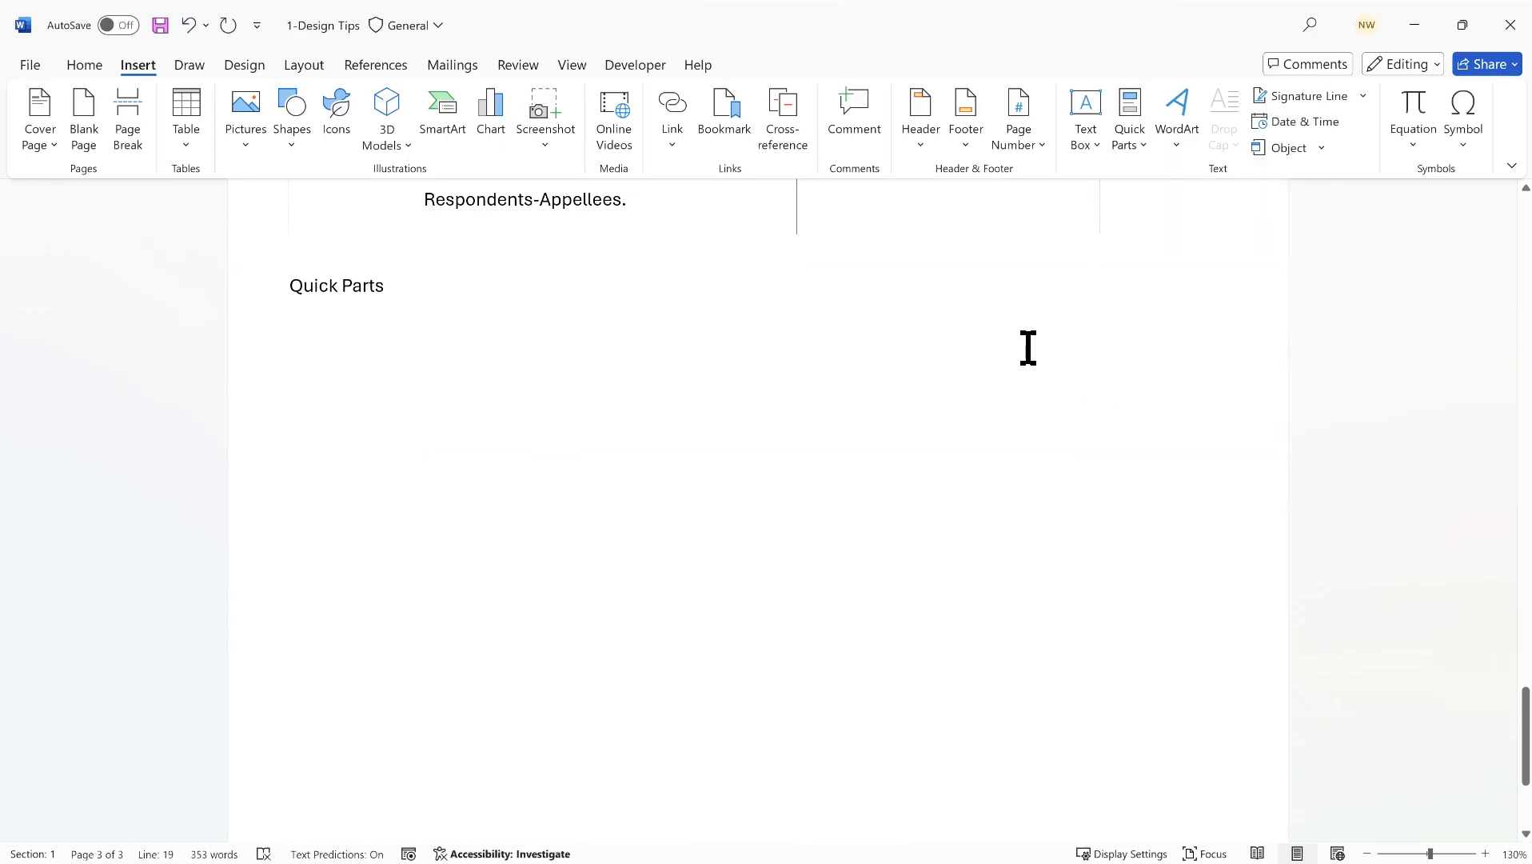
key(ctrl+z)
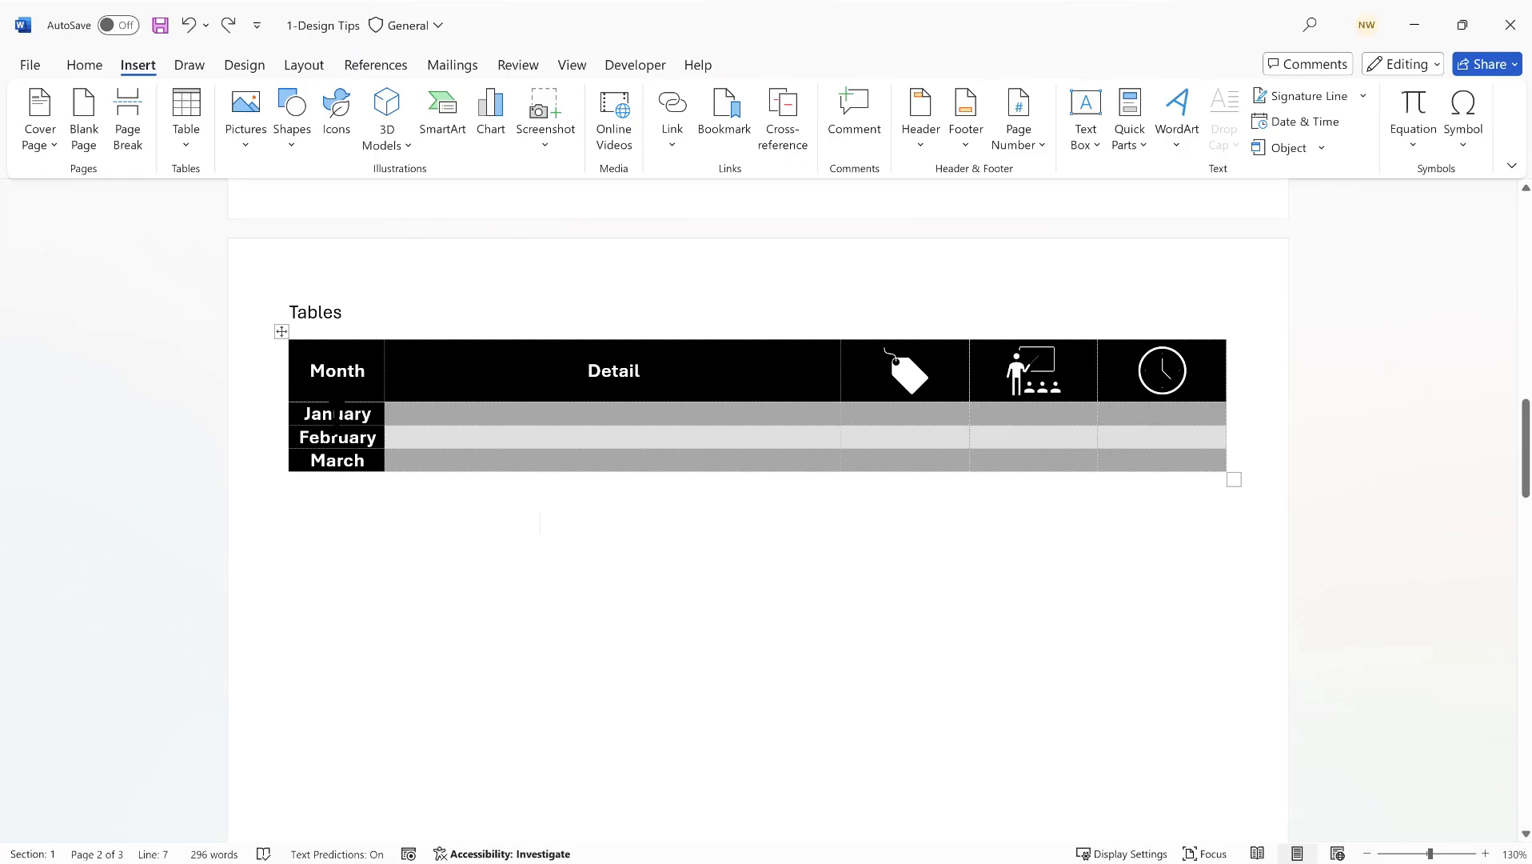
- Save the whole empty course table as a building block named Brochure Template in the AutoText gallery, category General
click(642, 426)
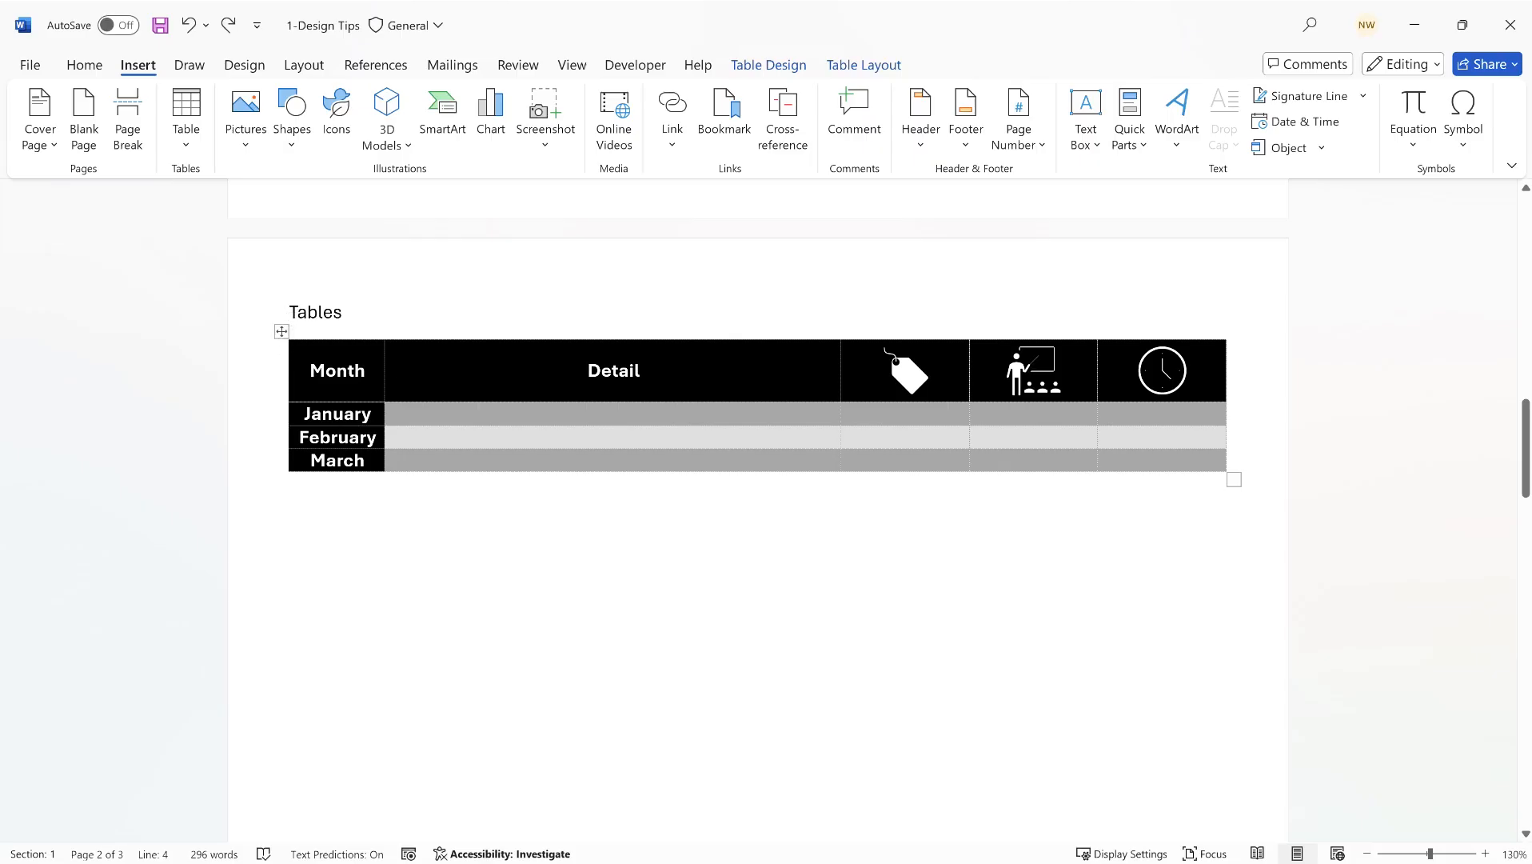
click(279, 329)
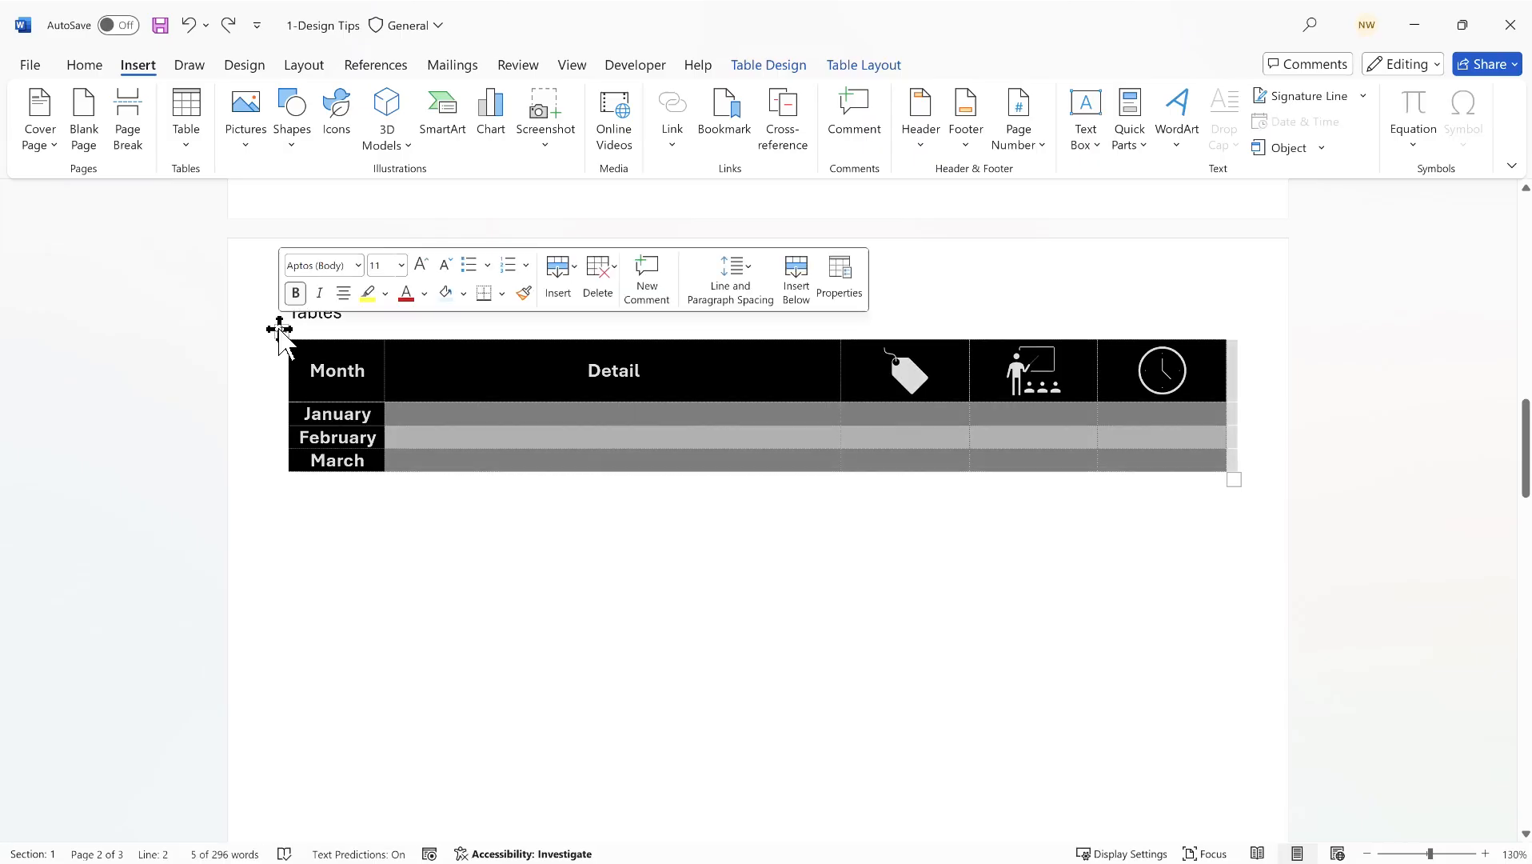
click(851, 70)
click(38, 147)
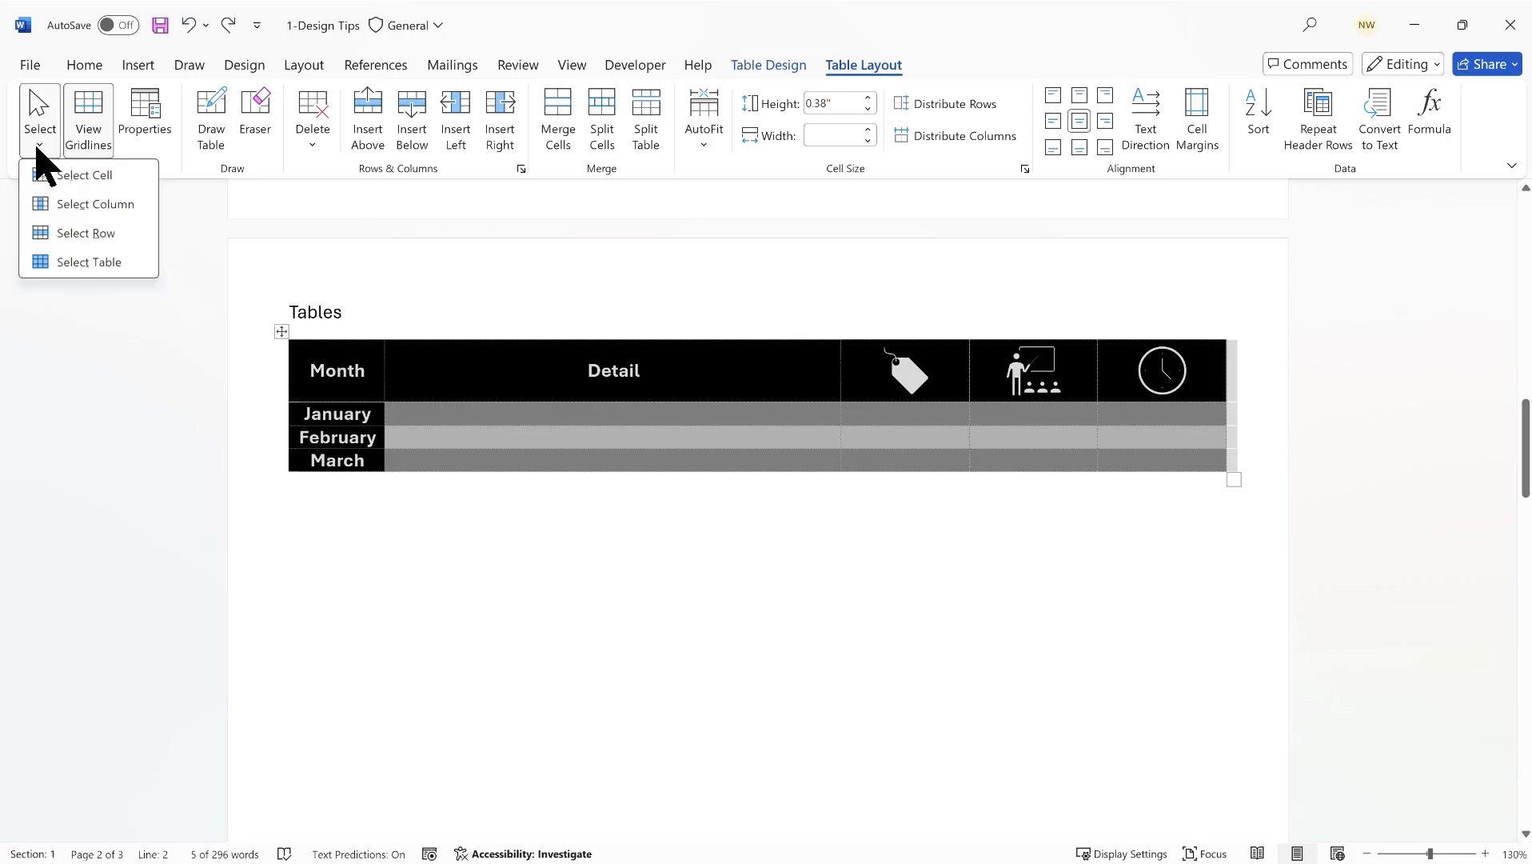
click(88, 262)
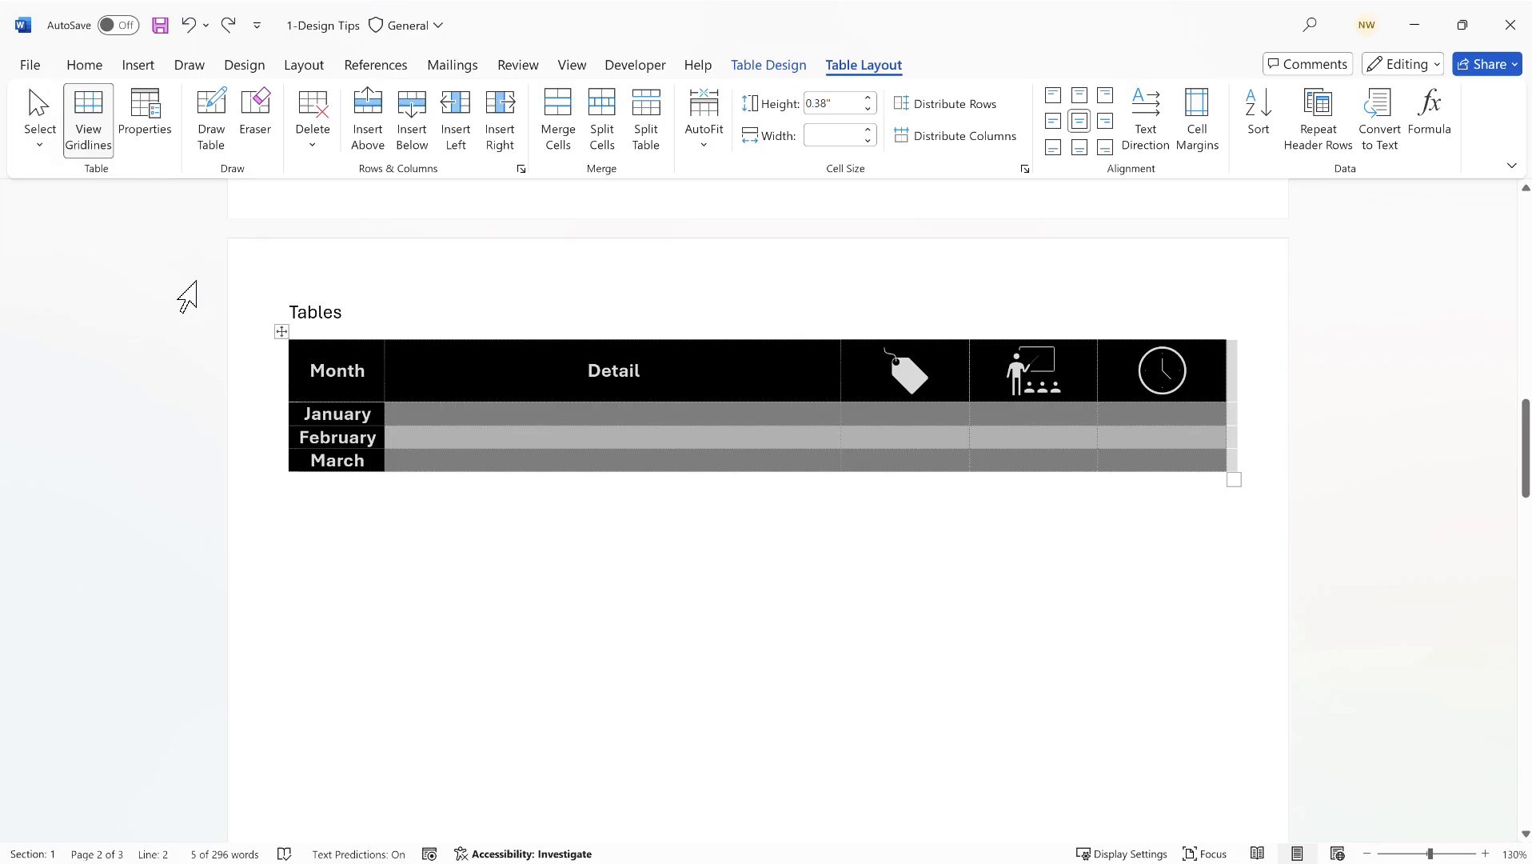
click(137, 67)
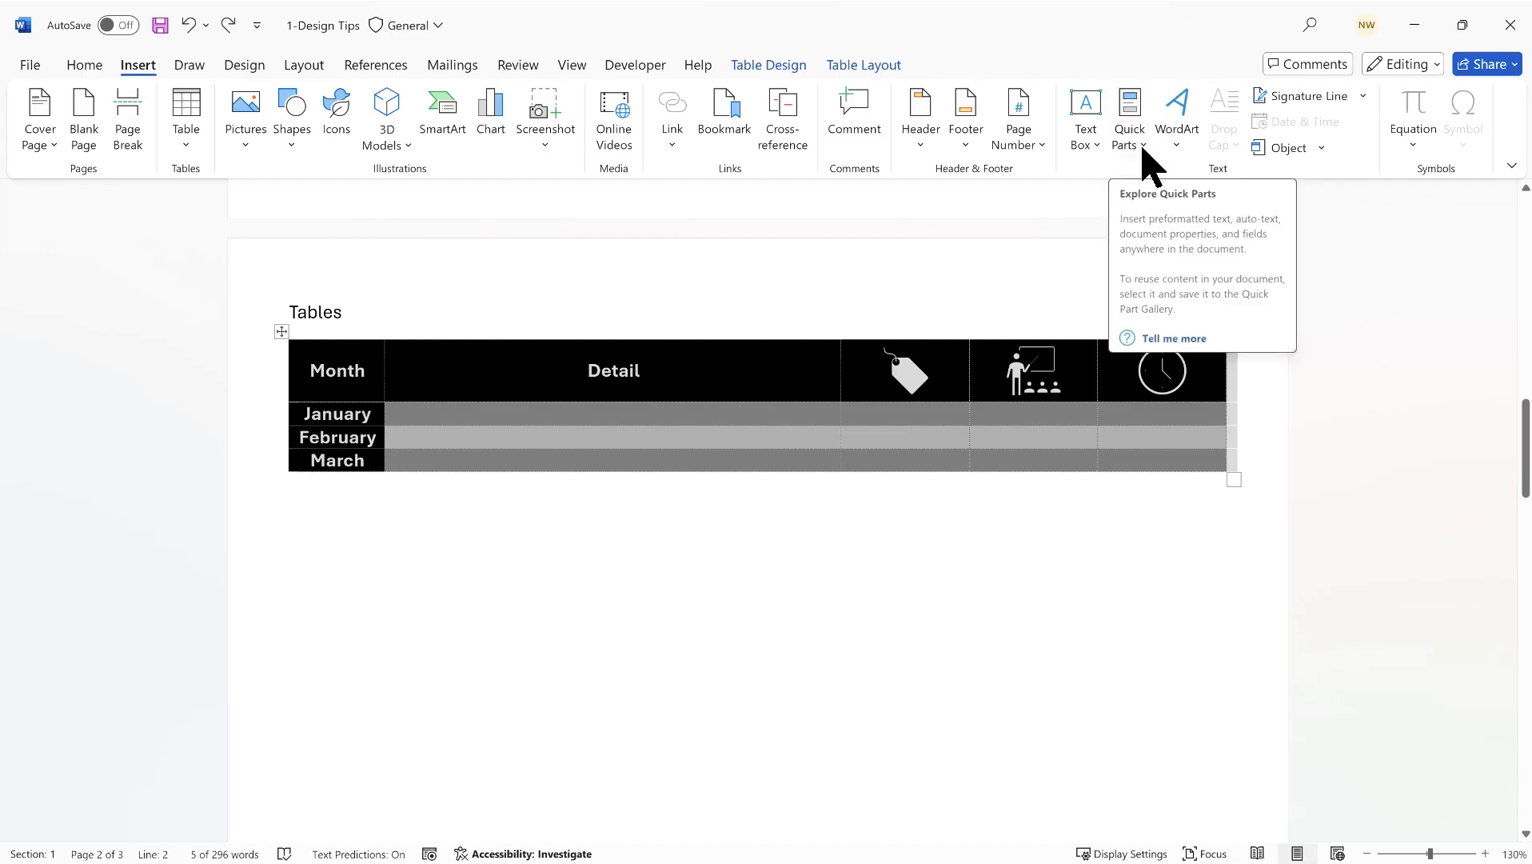
click(1144, 154)
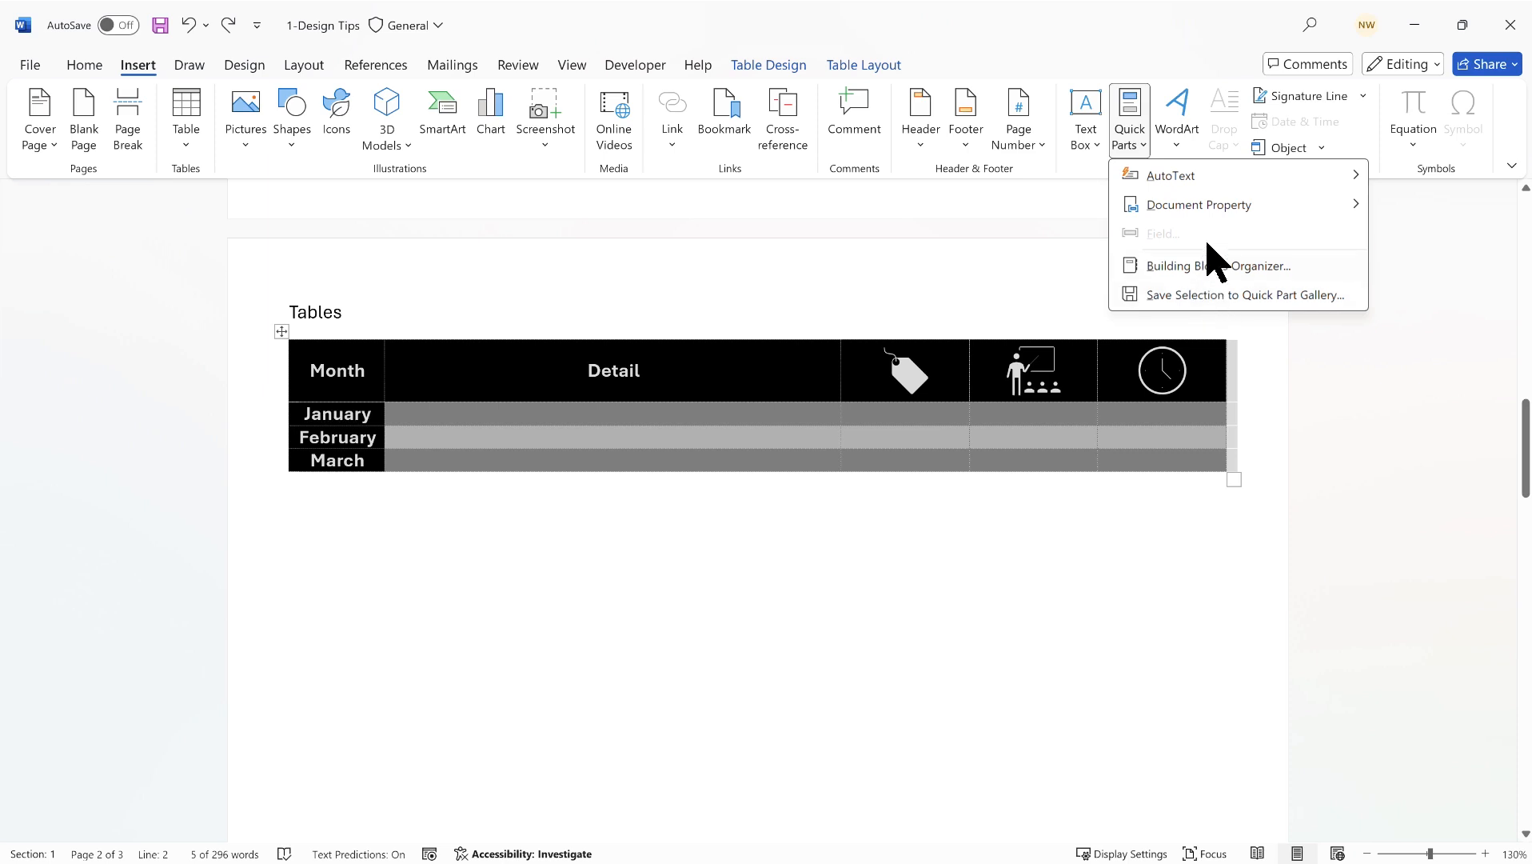
mouse_move(1216, 172)
click(1247, 296)
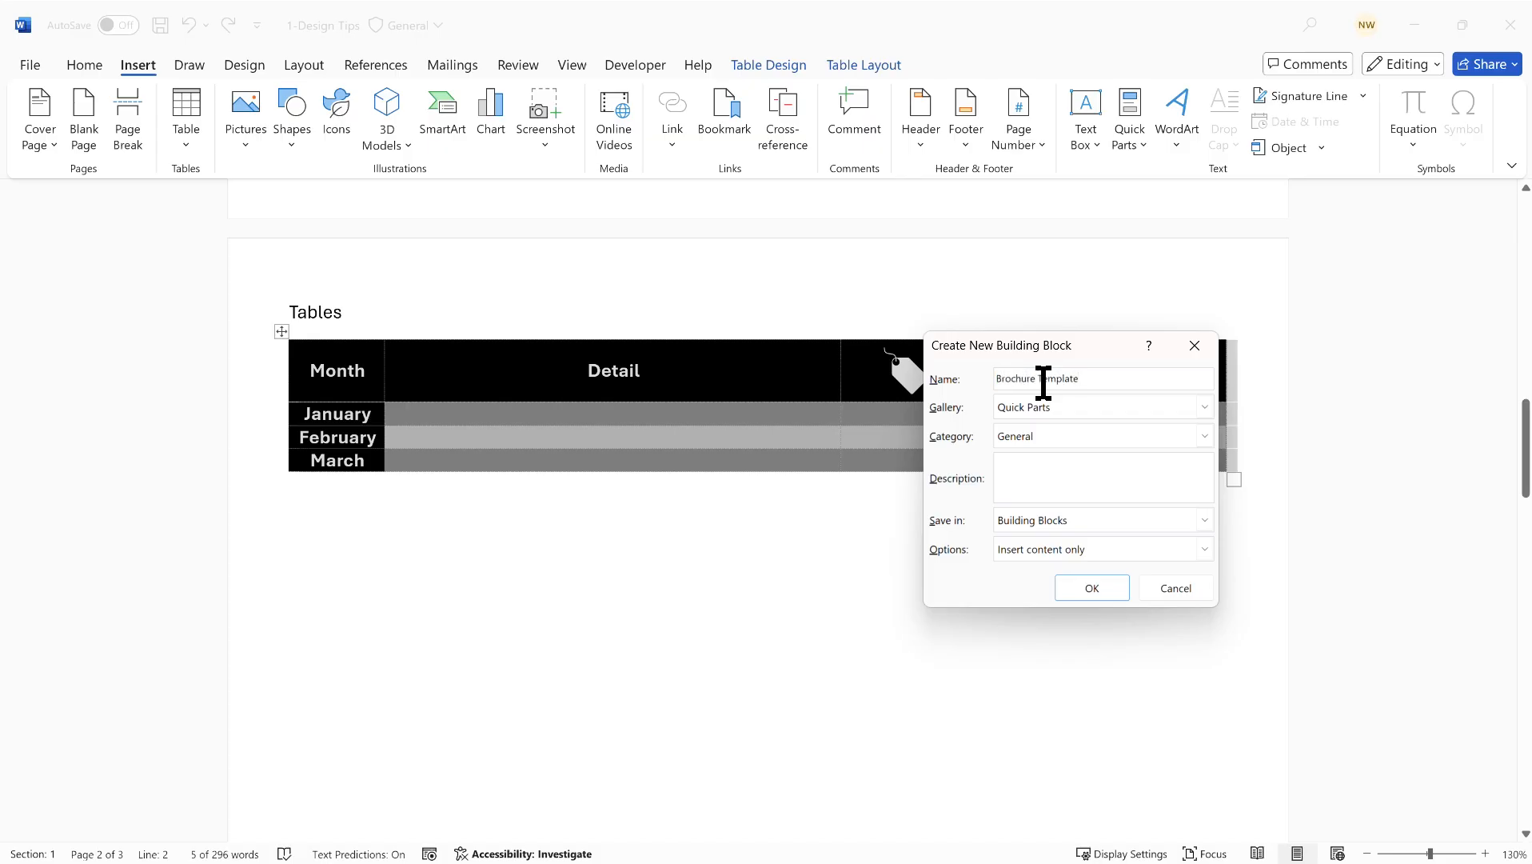
click(1205, 407)
click(1053, 425)
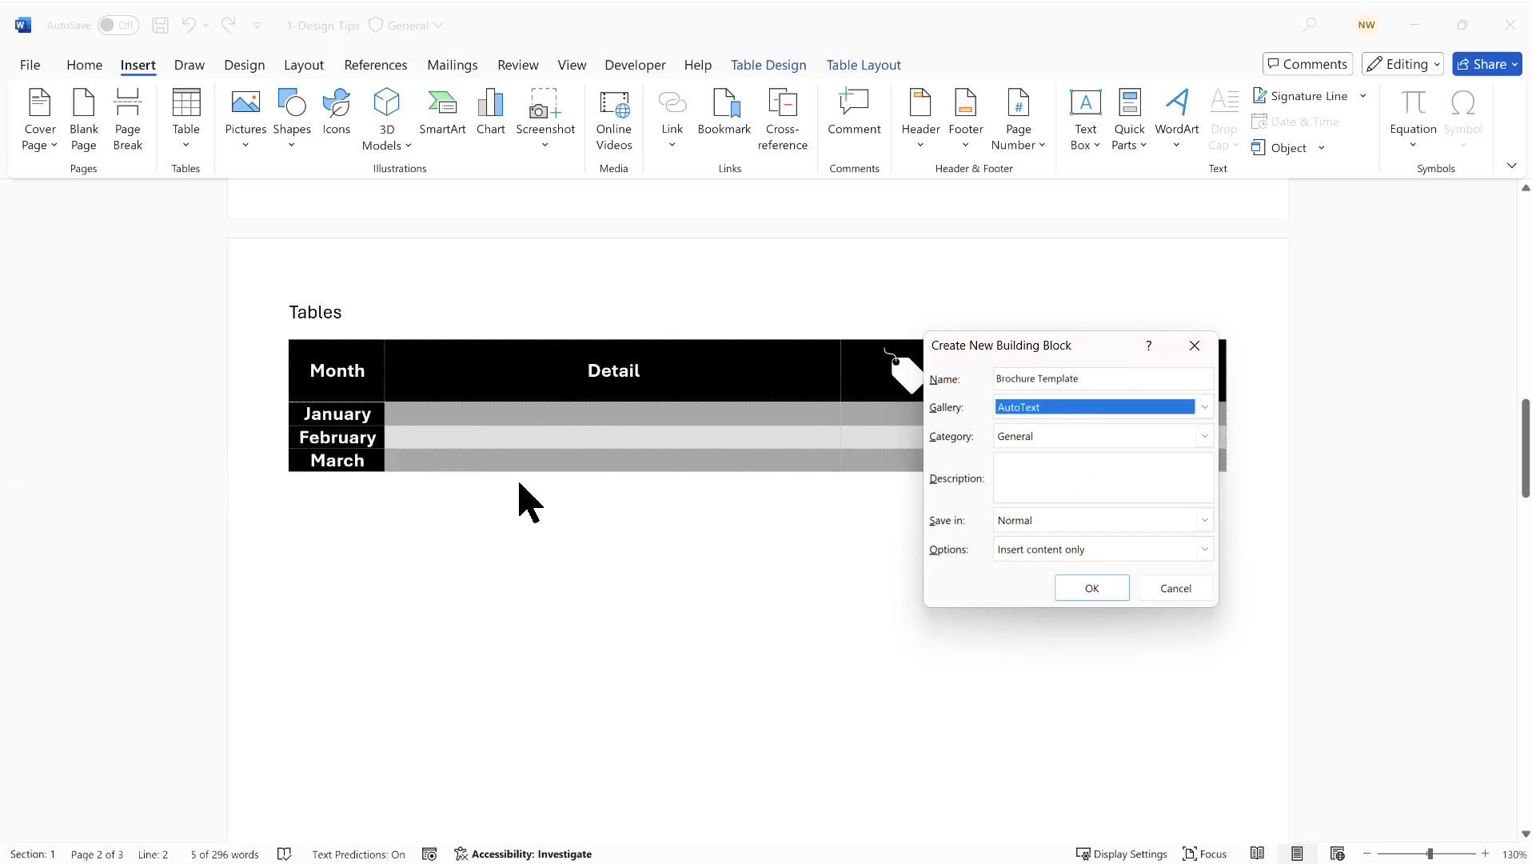
click(1089, 589)
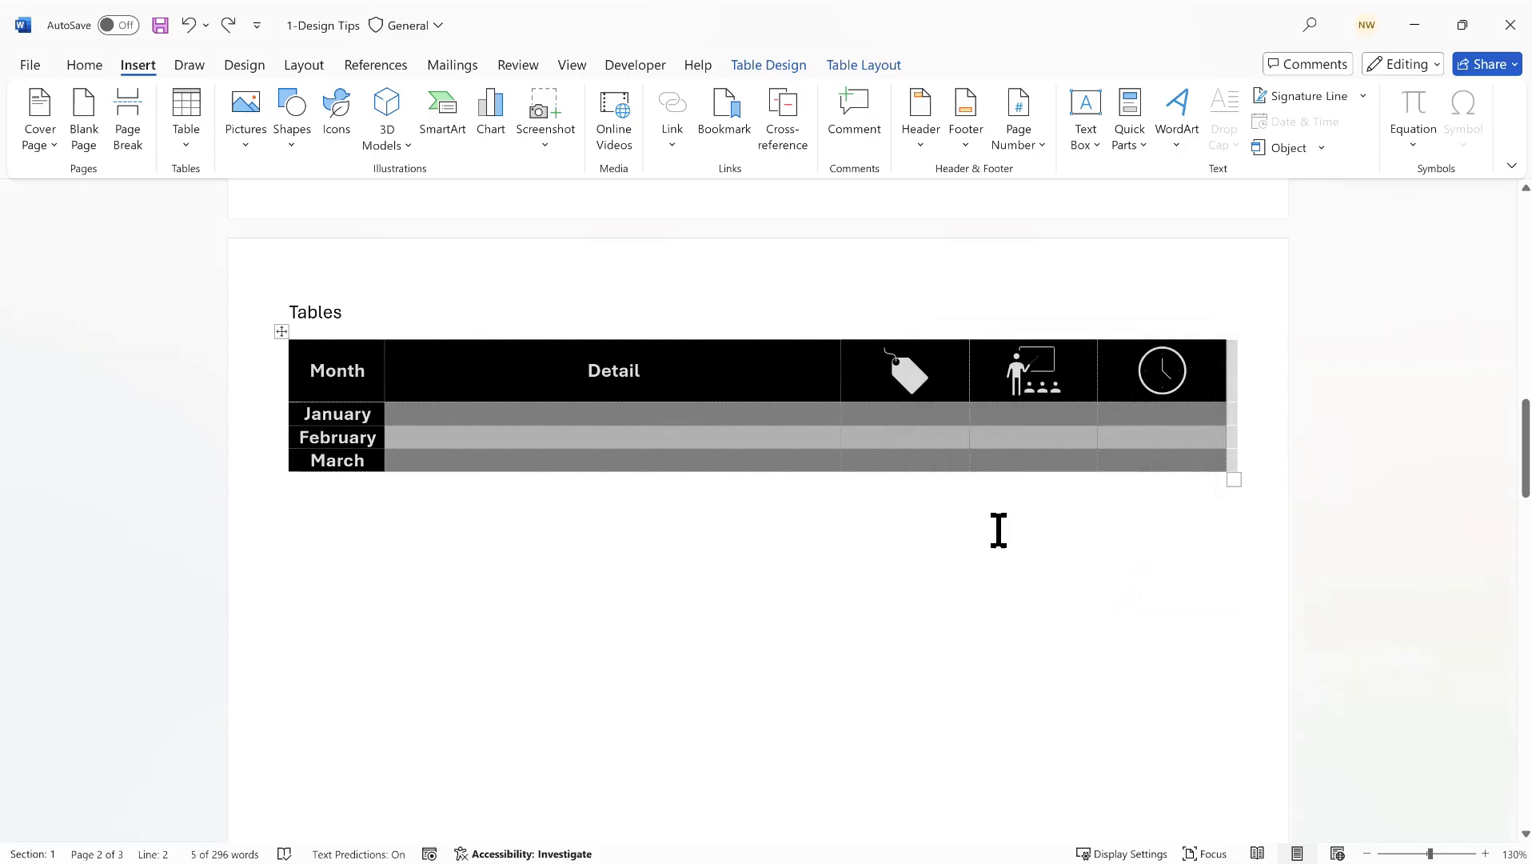
- Insert the Brochure Template AutoText entry on the blank line below the last paragraph of page 1
scroll(898, 644, up, 2)
scroll(898, 644, up, 5)
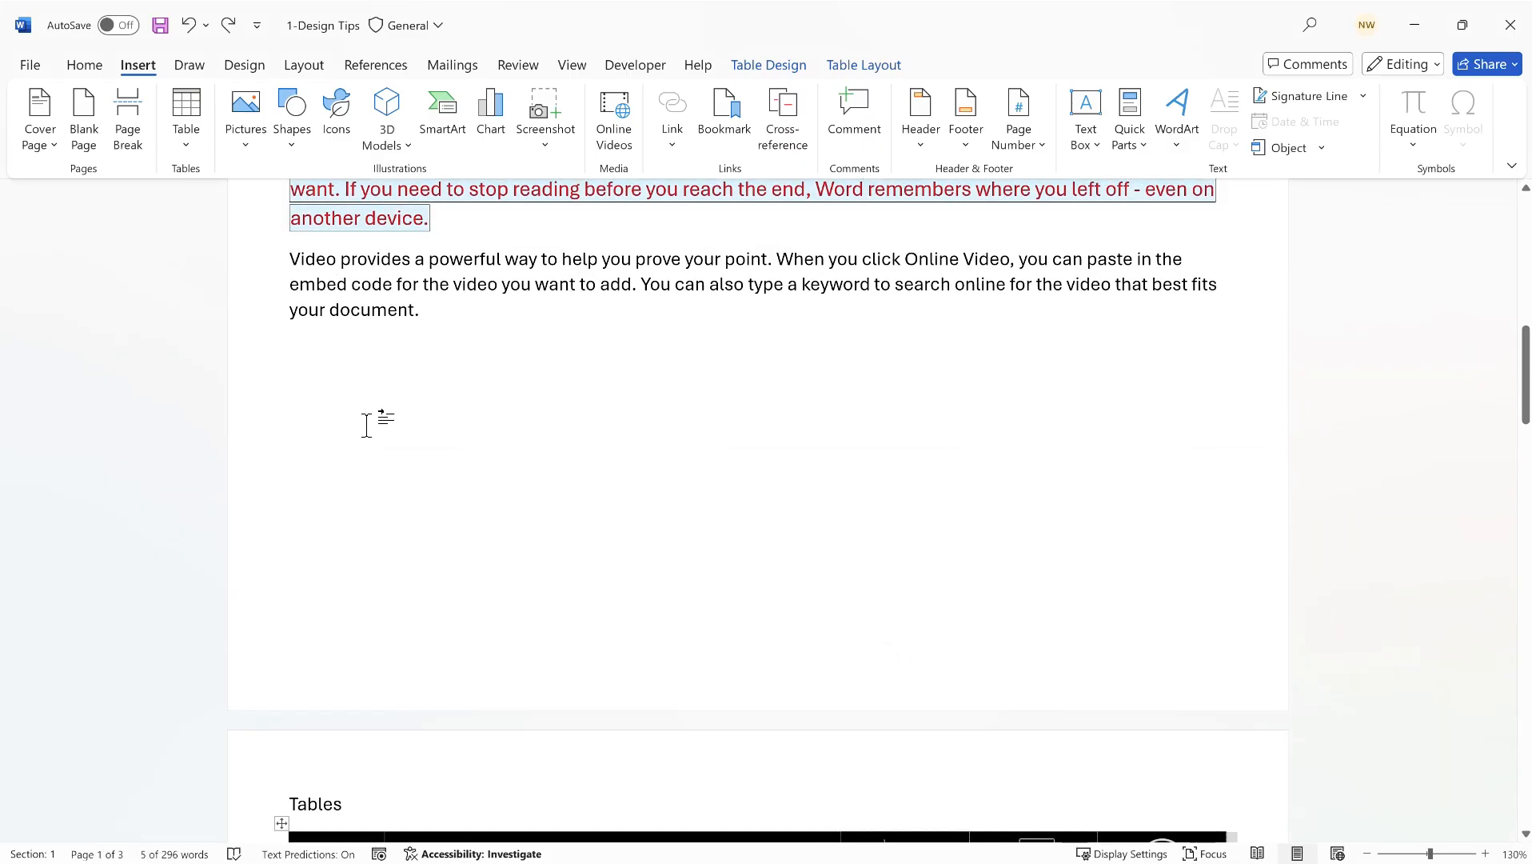
click(365, 378)
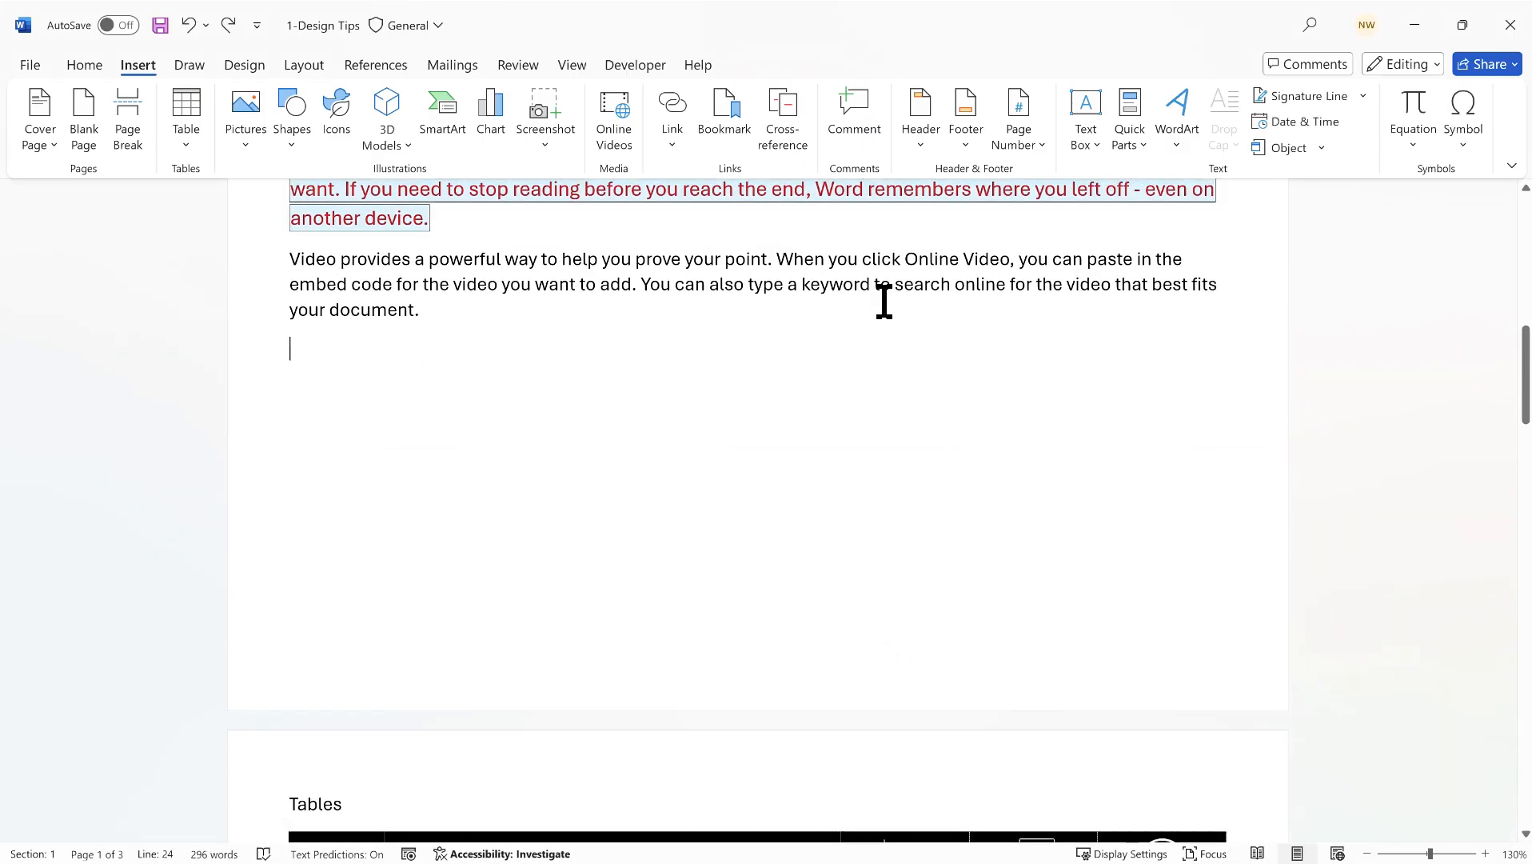
click(1147, 148)
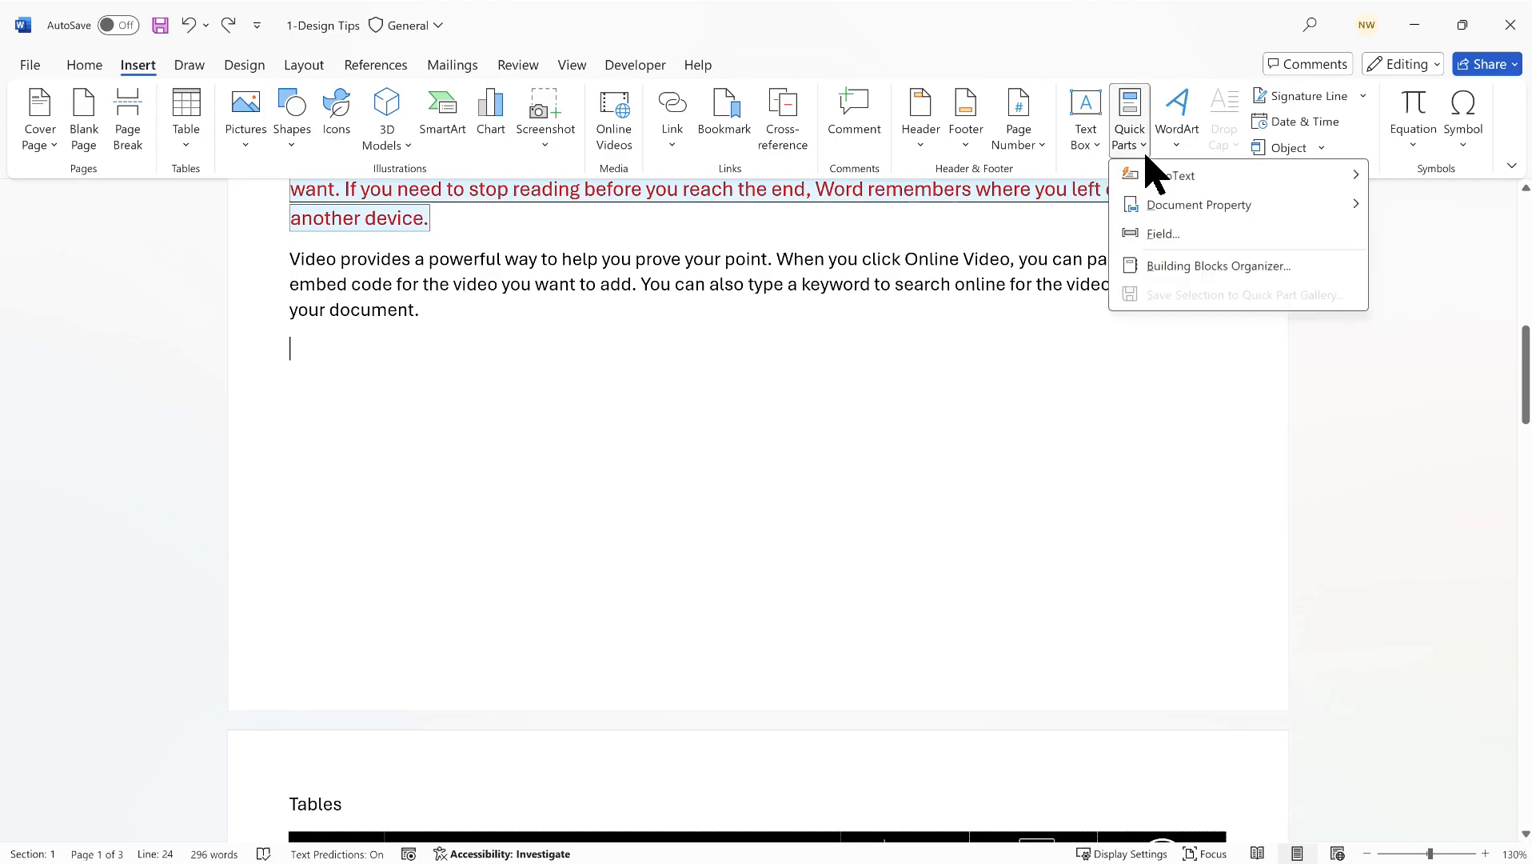
mouse_move(1146, 172)
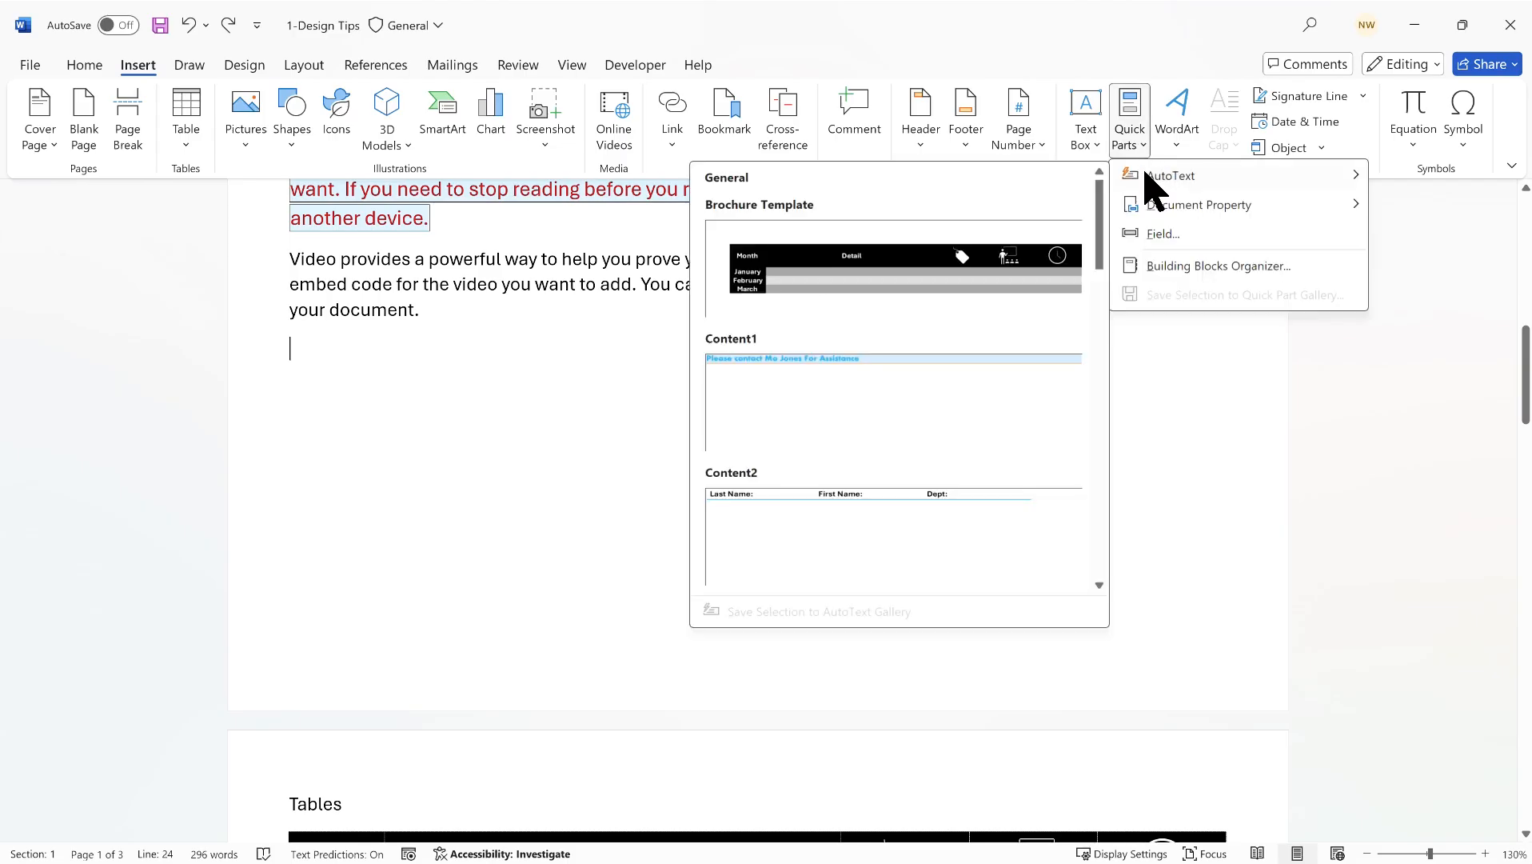
click(893, 282)
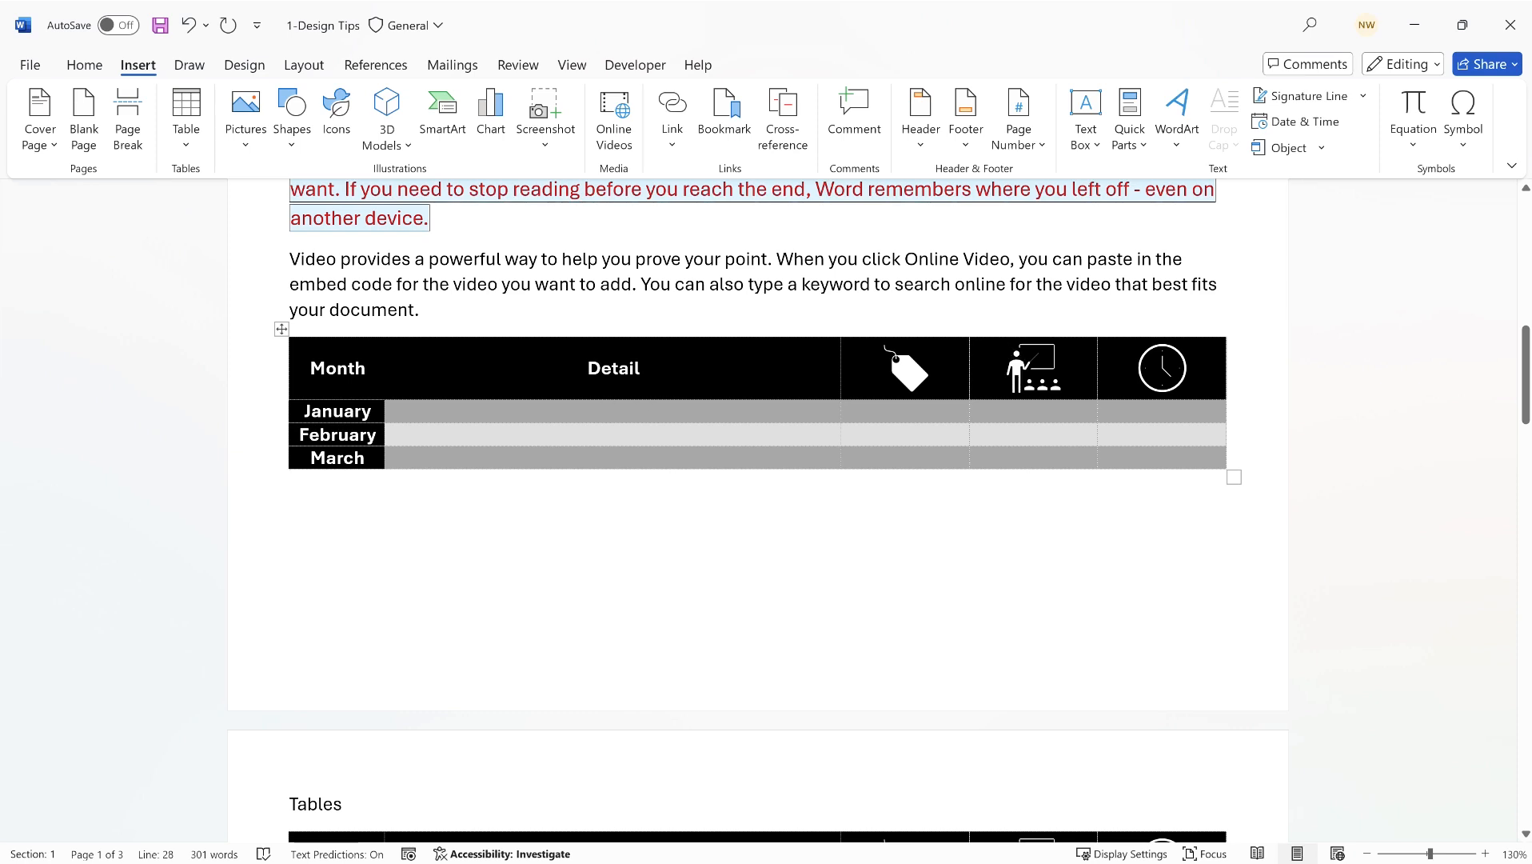
- Browse the Quick Parts options and the built-in text box designs without inserting any of them
click(1099, 156)
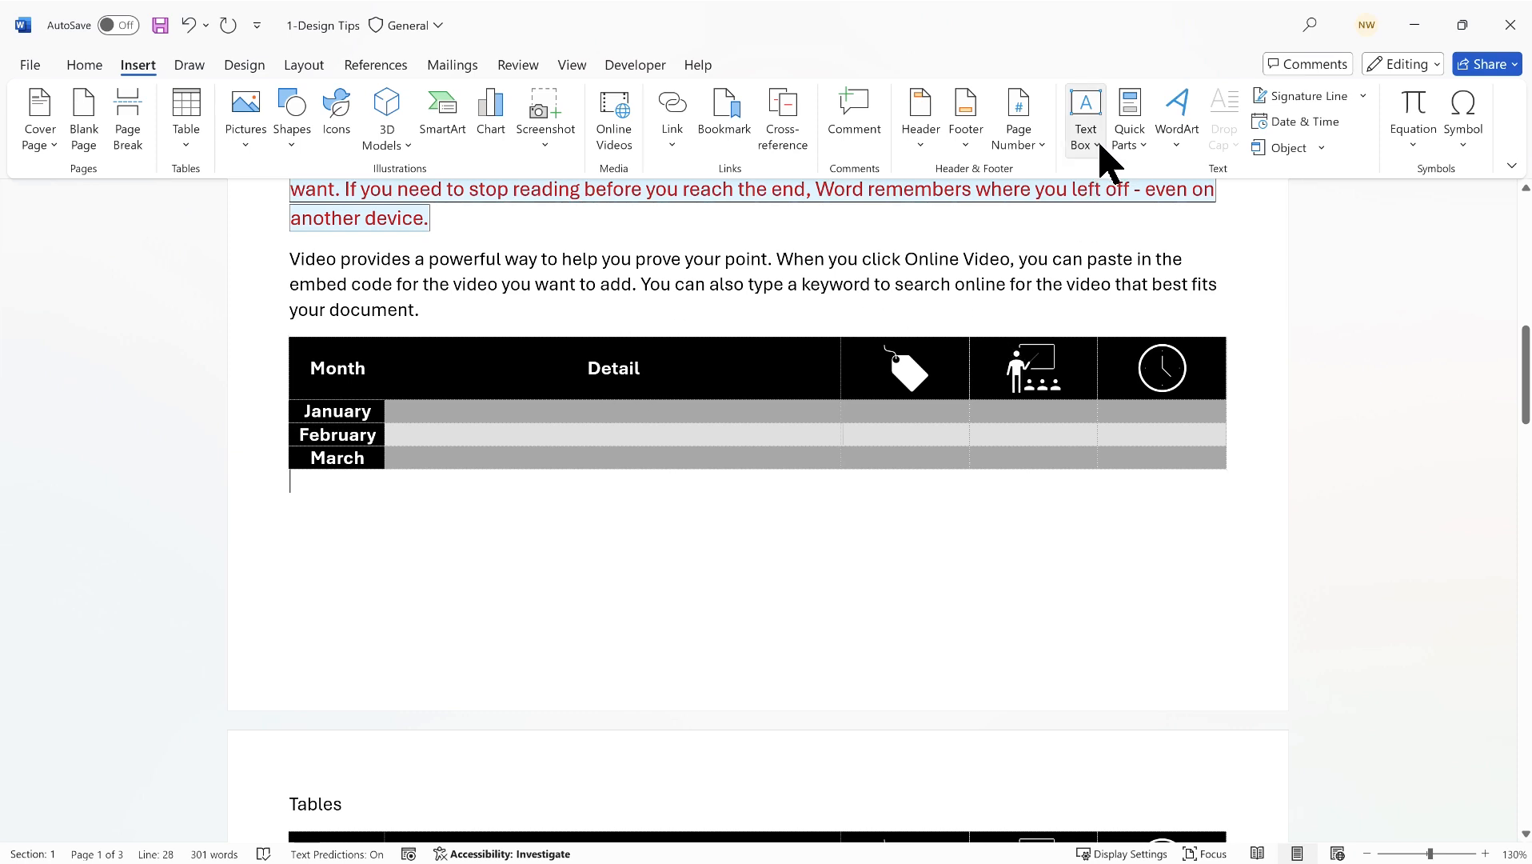
click(1146, 152)
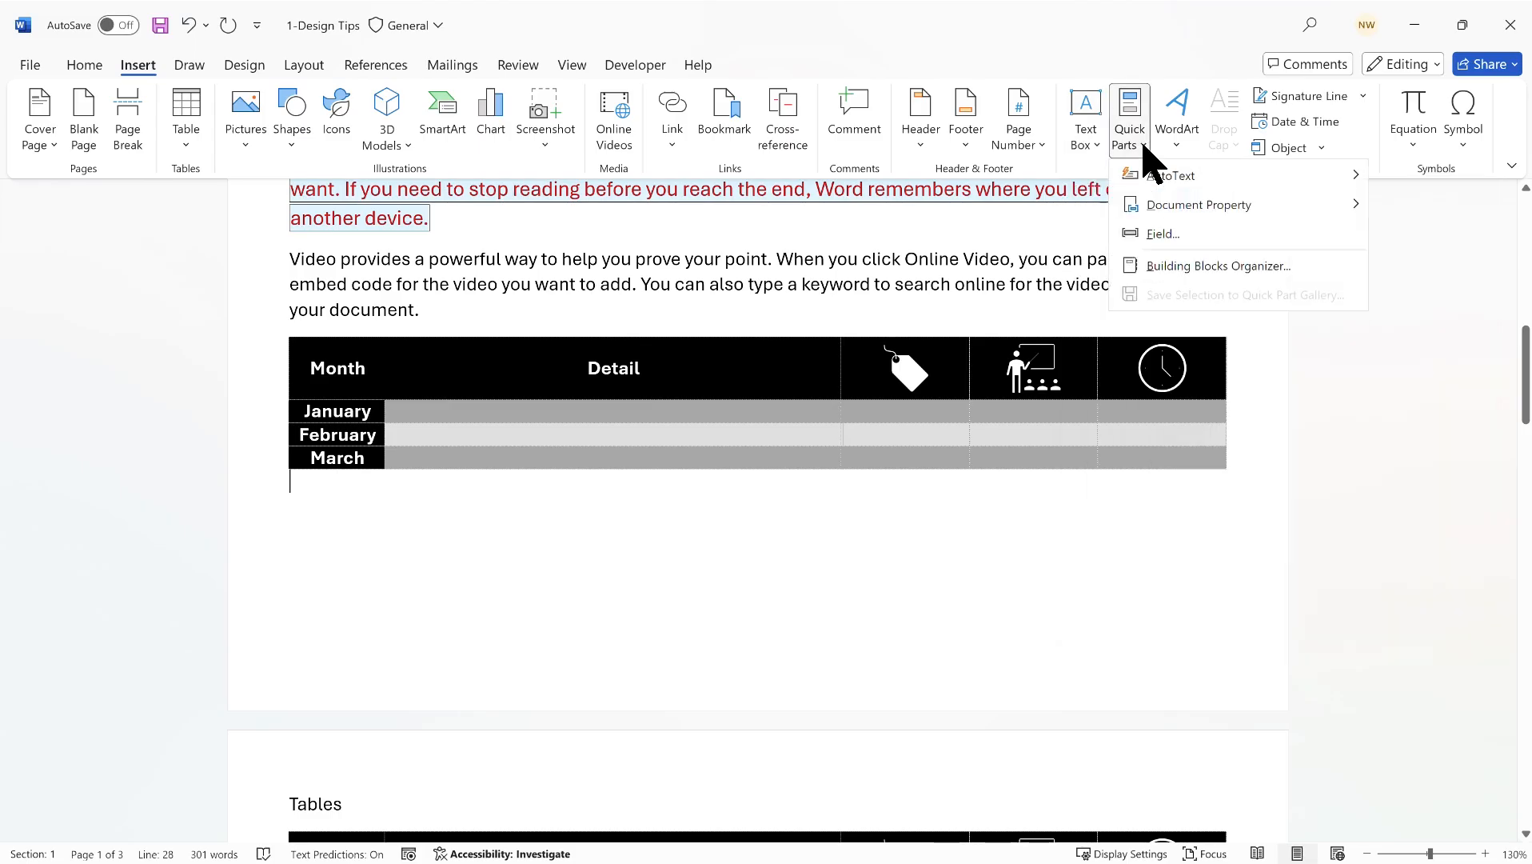
click(1101, 61)
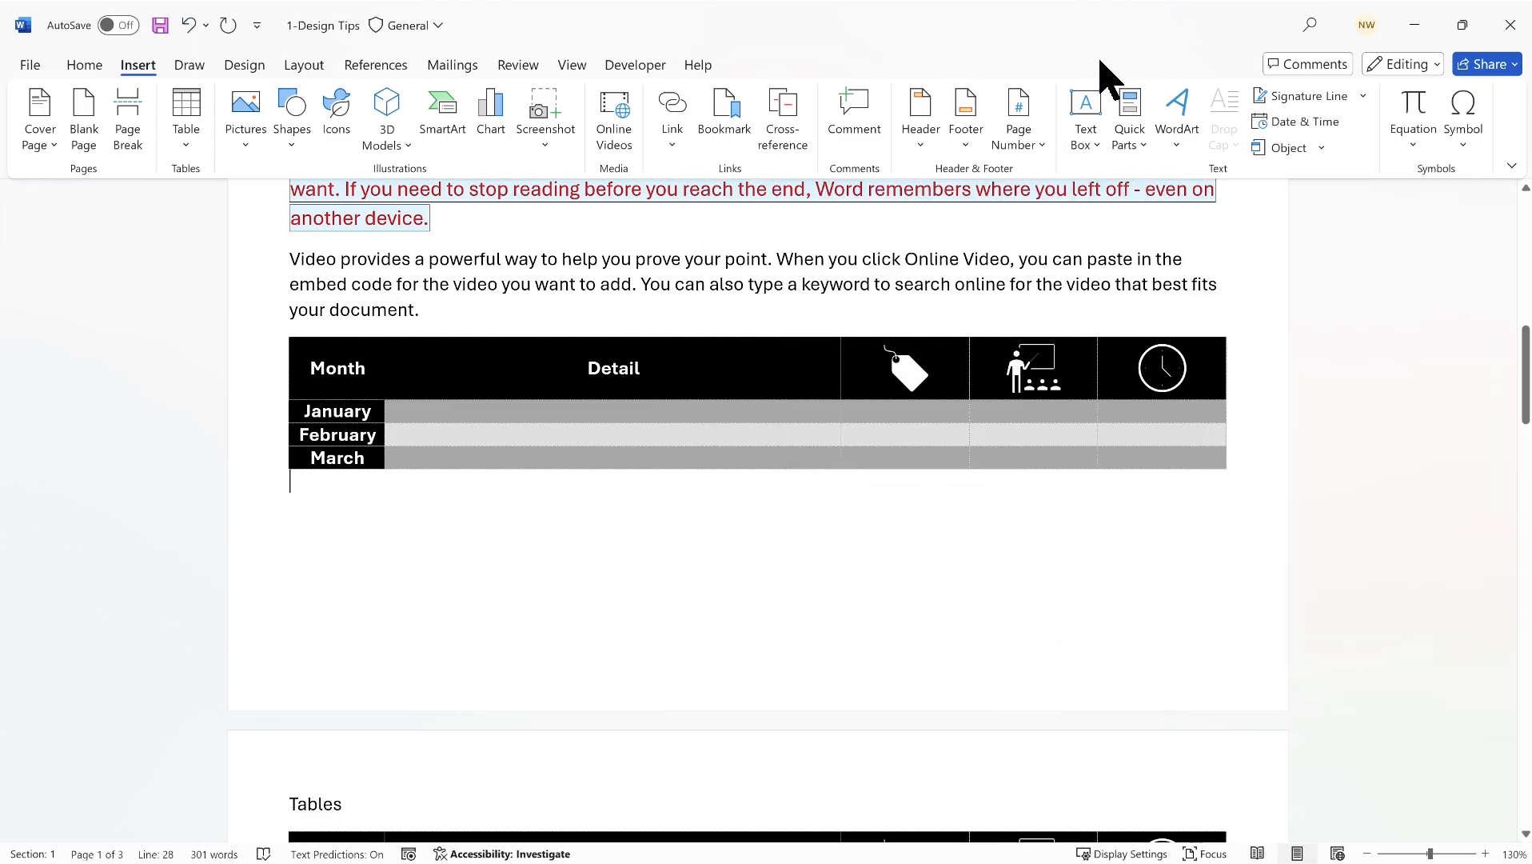
click(1098, 149)
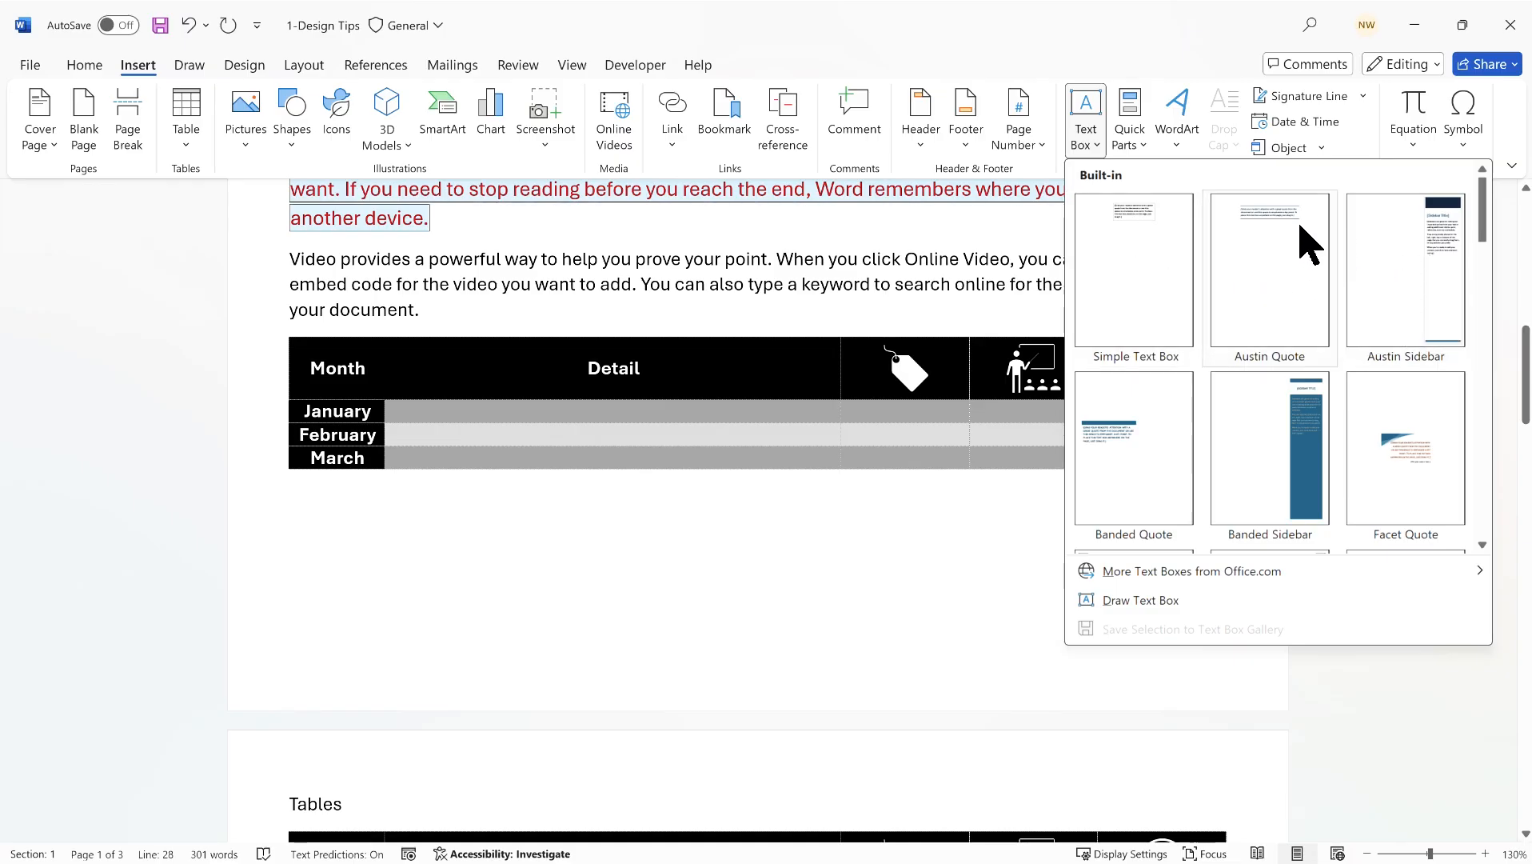
scroll(1396, 406, down, 3)
scroll(1395, 404, down, 6)
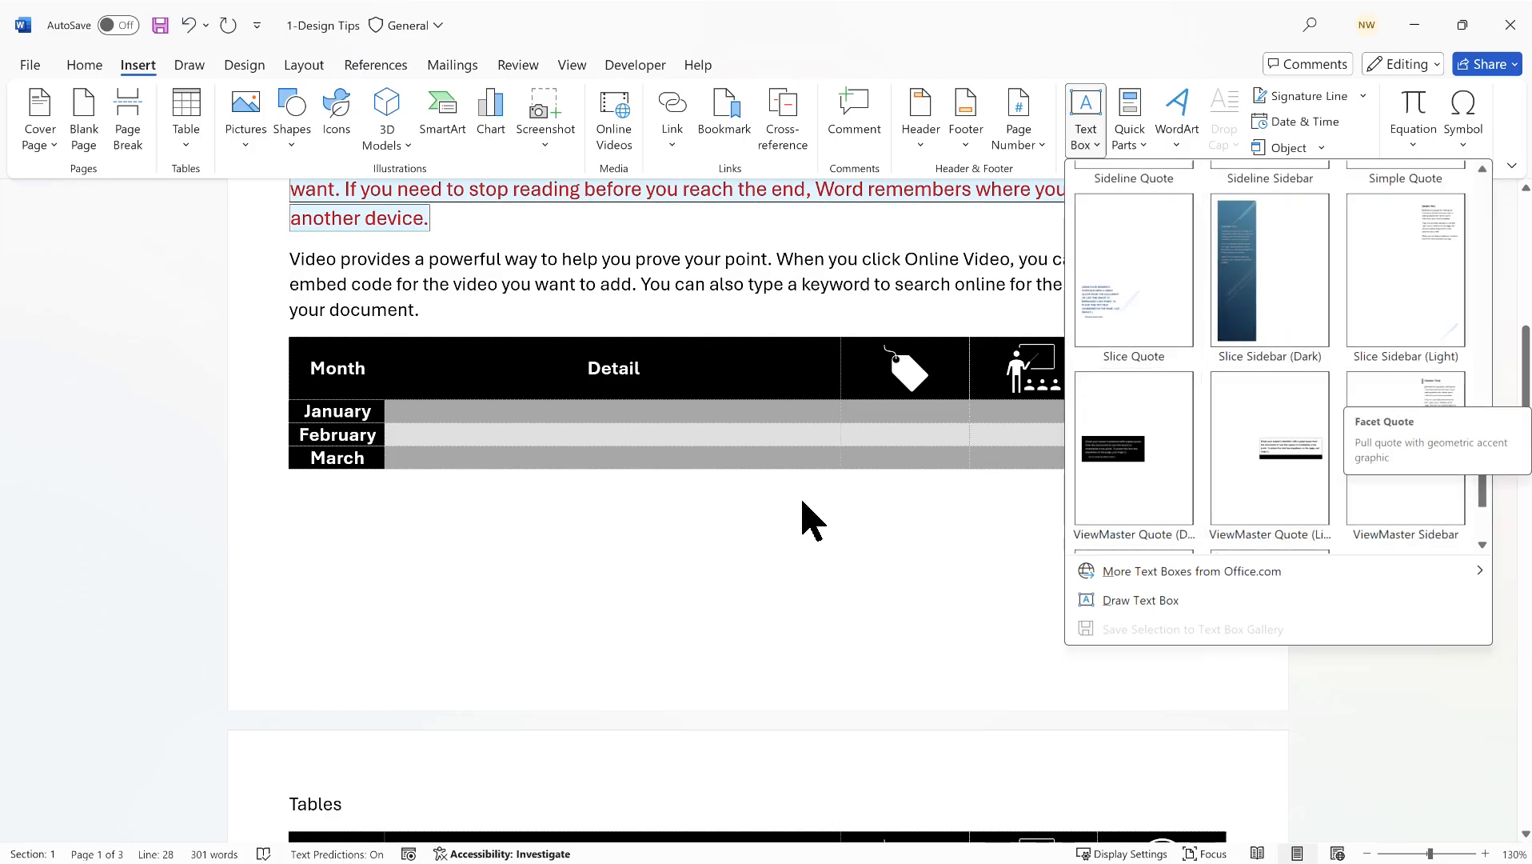
click(767, 500)
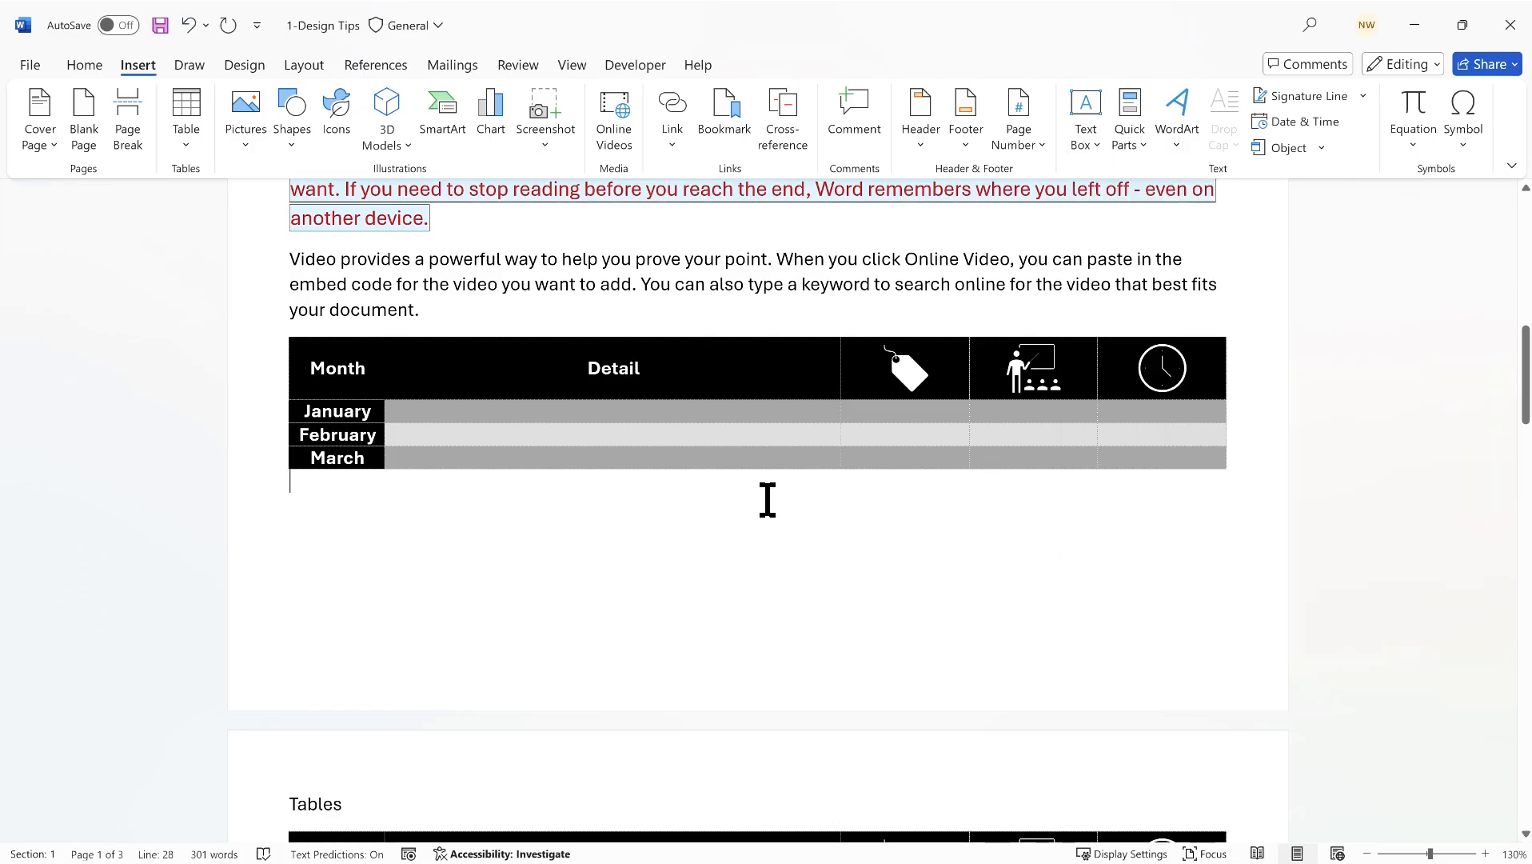
- Draw a rounded rectangle about 2.36" wide and 1.28" high below the Quick Parts heading on page 3
scroll(769, 437, down, 5)
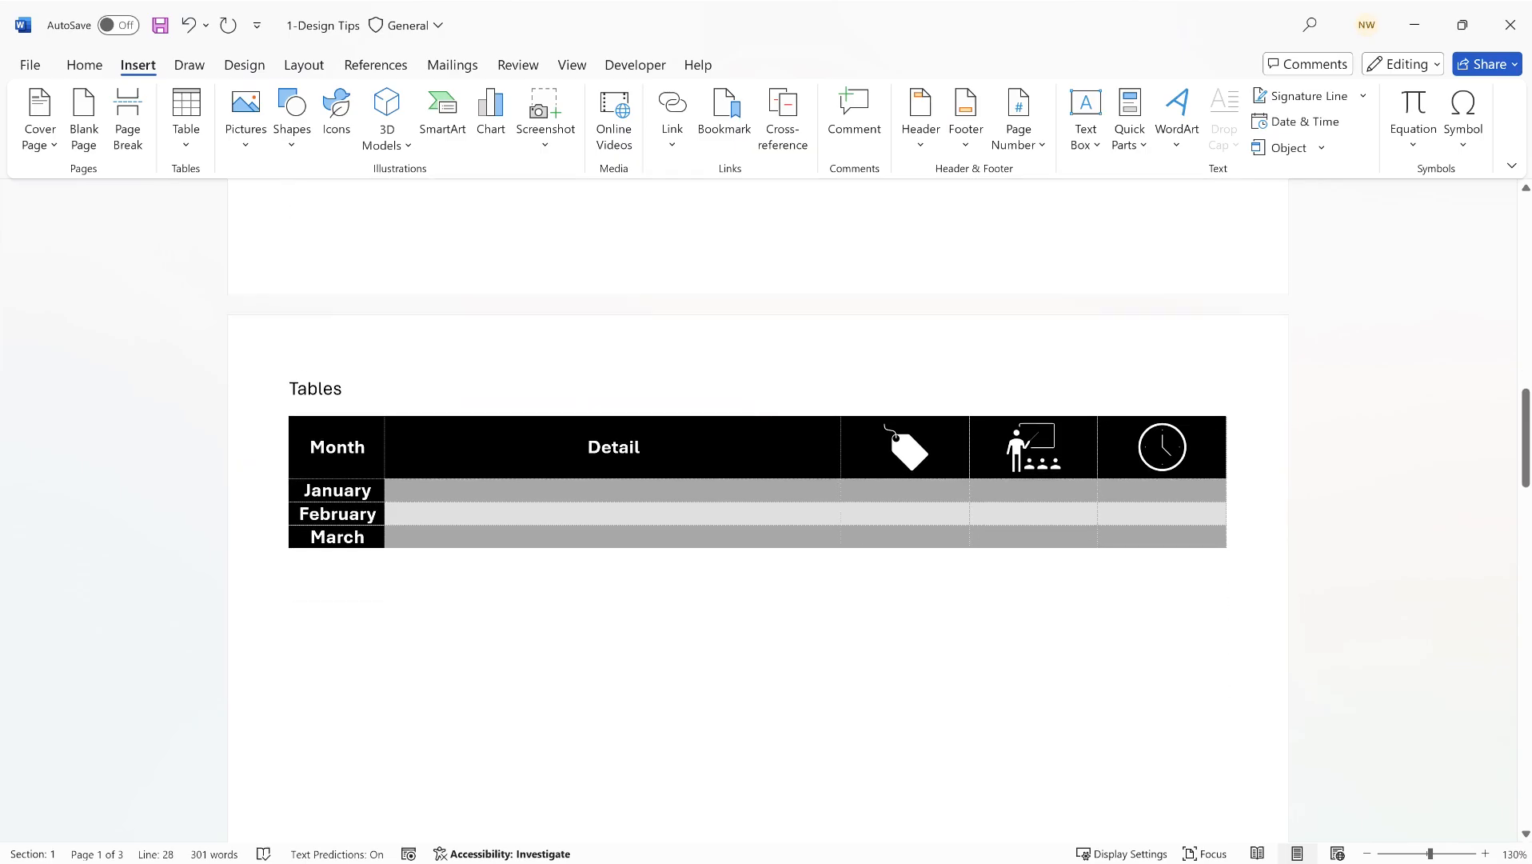
scroll(770, 434, down, 3)
scroll(770, 431, up, 2)
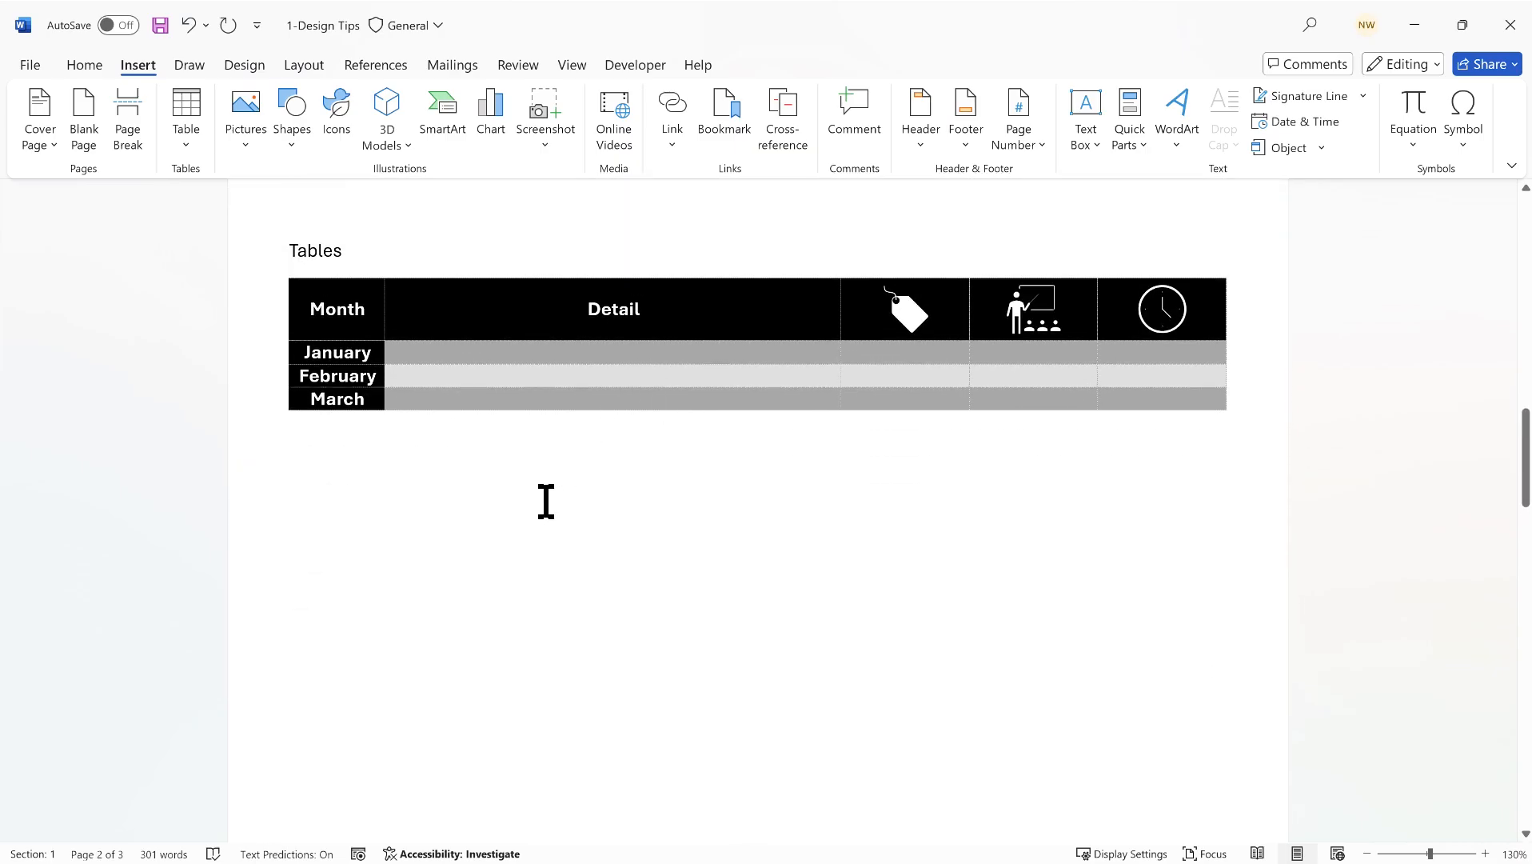
scroll(546, 502, up, 2)
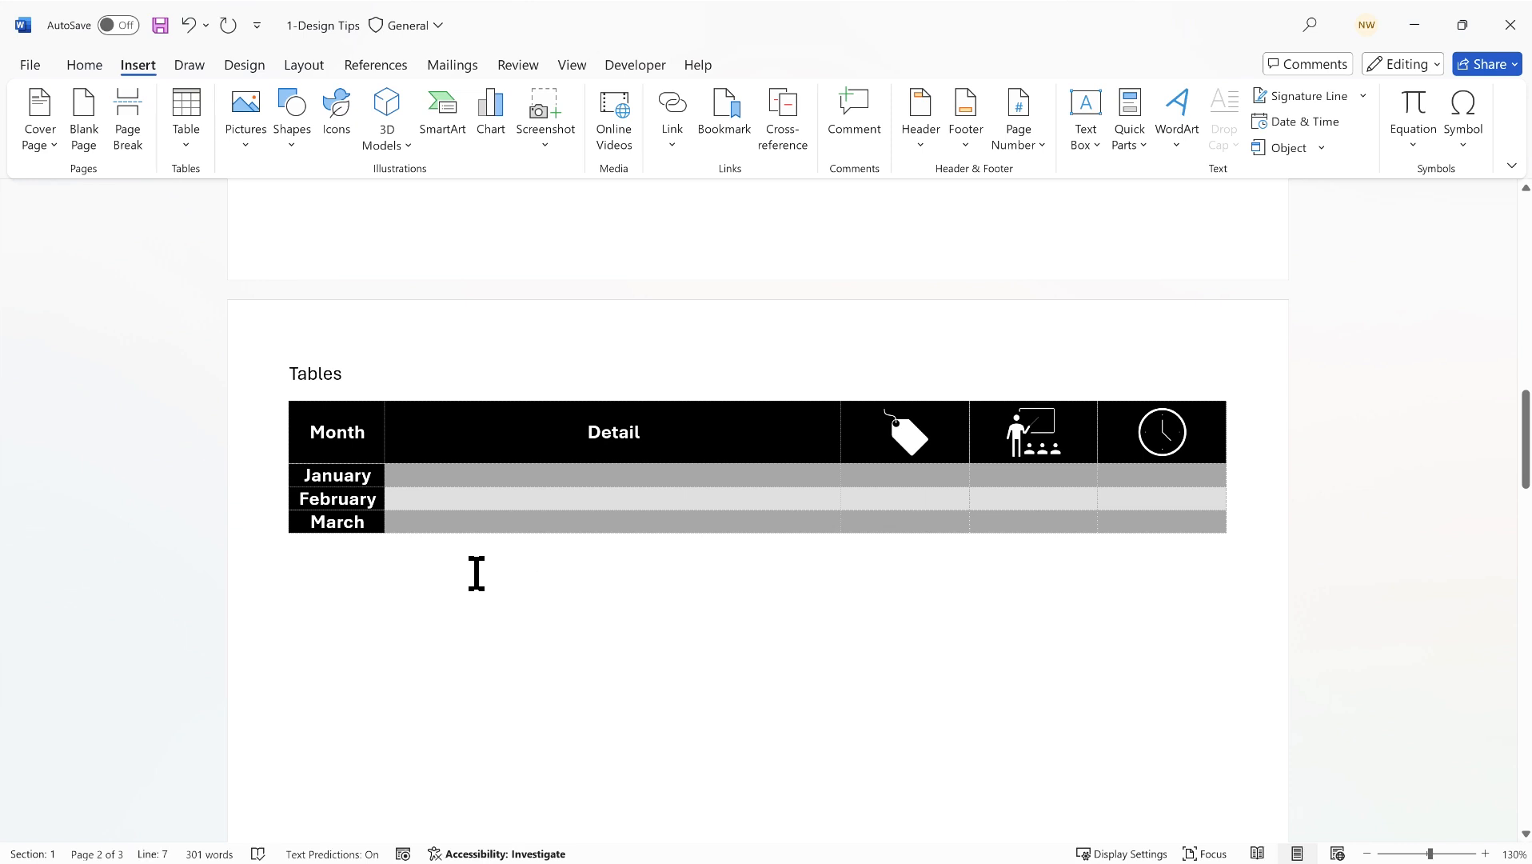
scroll(477, 573, down, 5)
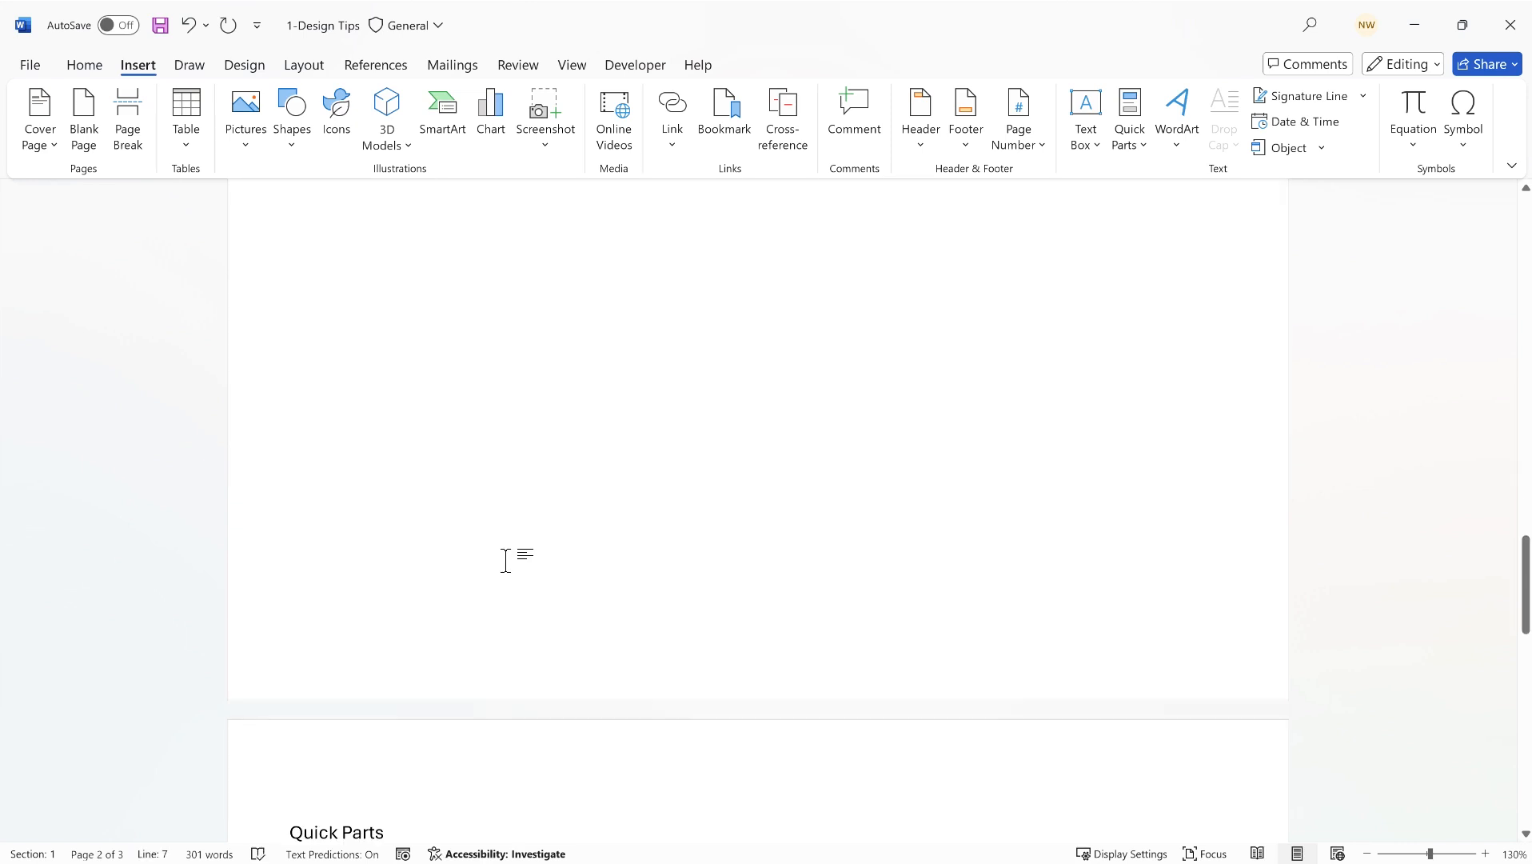
scroll(519, 527, up, 1)
scroll(544, 486, down, 3)
scroll(545, 487, down, 2)
click(326, 446)
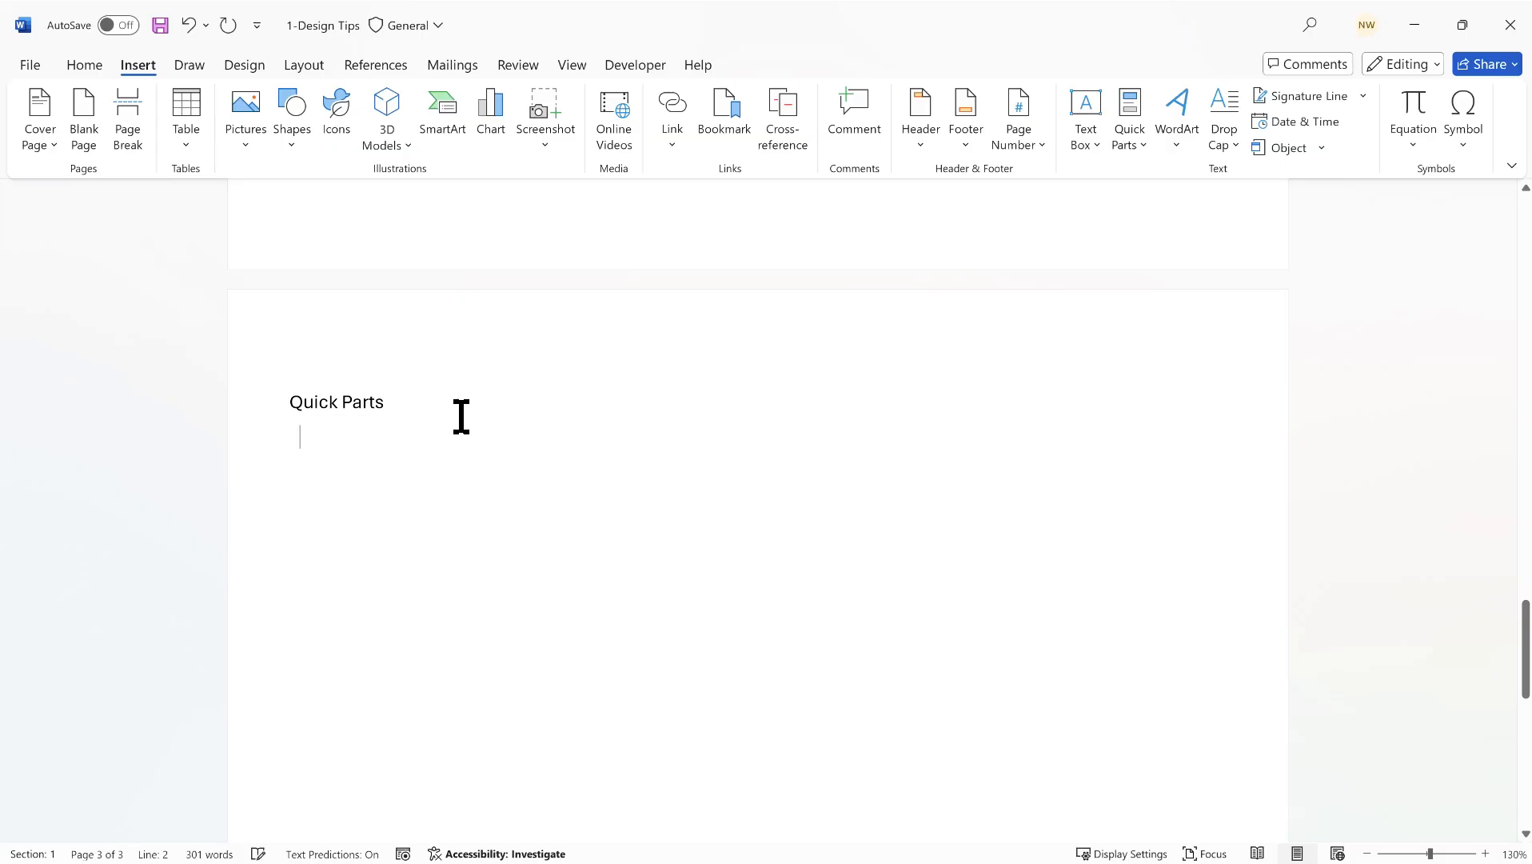
key(BackSpace)
click(291, 147)
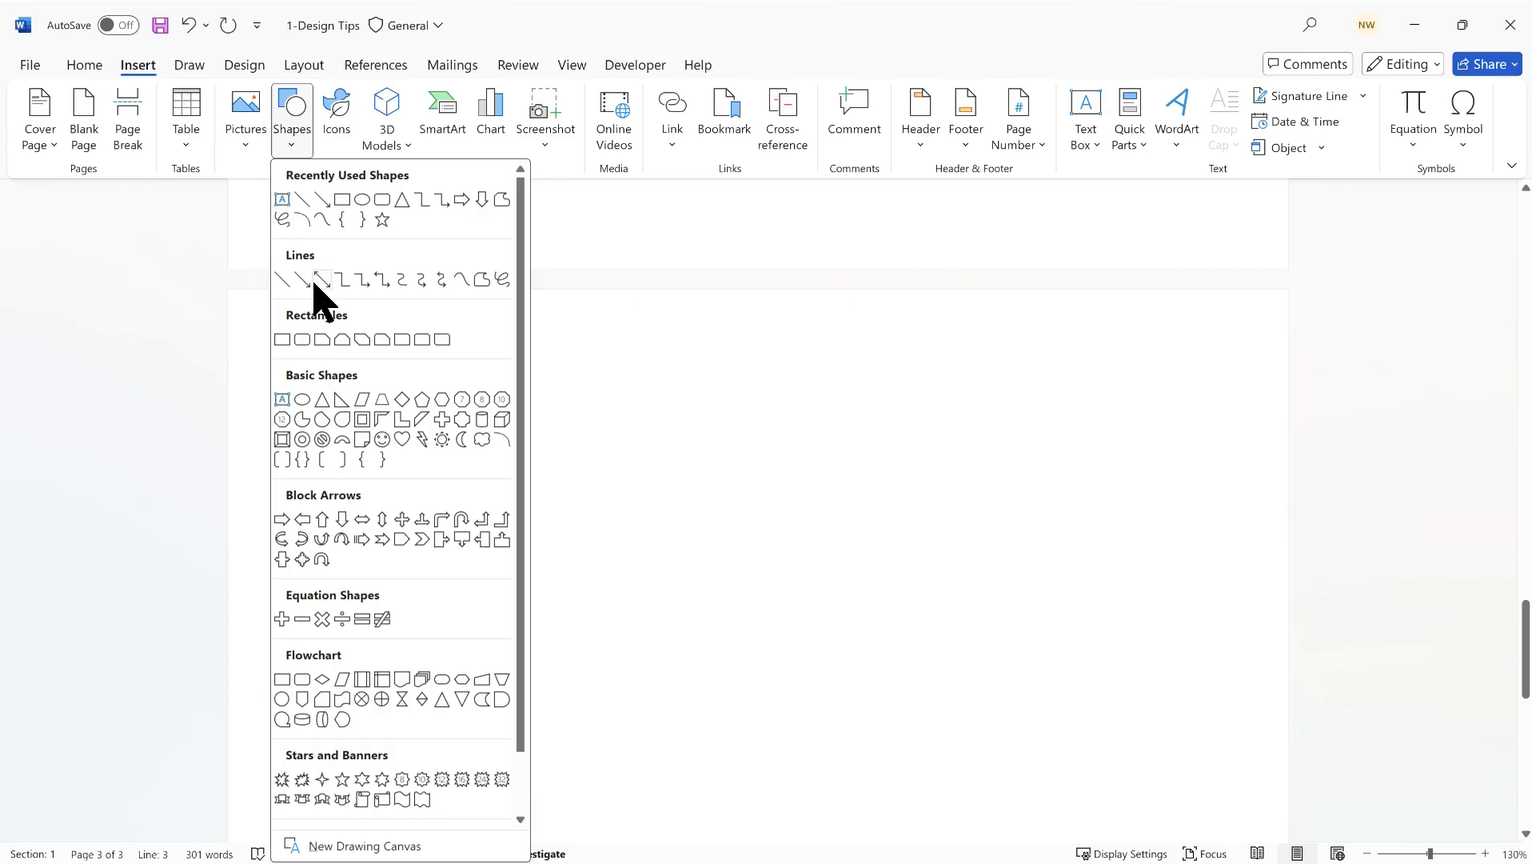
click(303, 340)
drag(290, 434, 585, 595)
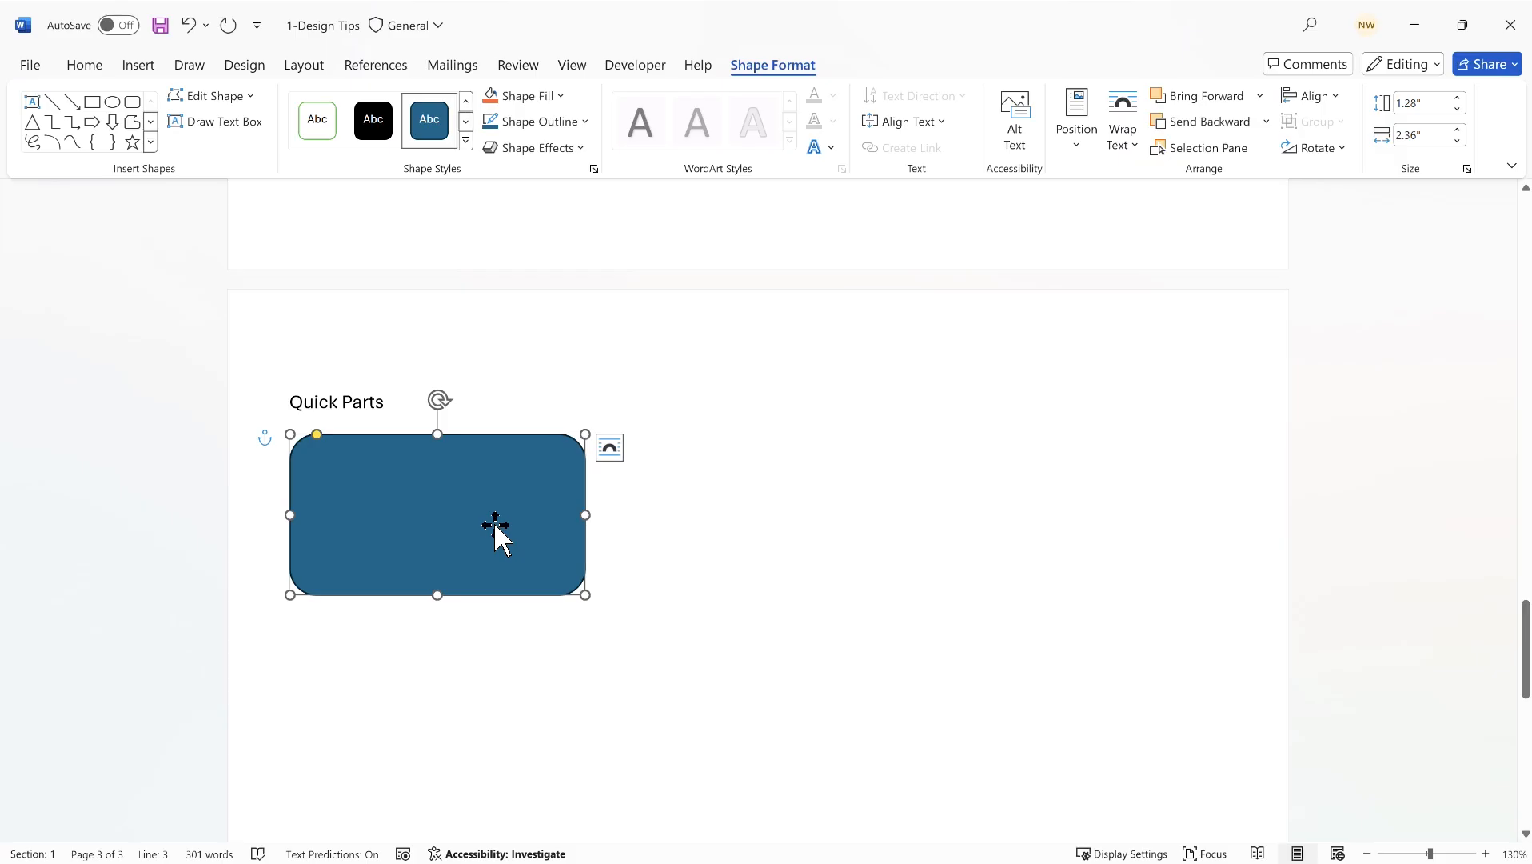
- Add the text "New Section" inside the rounded rectangle and format it as 16 pt bold italic
text(New Section)
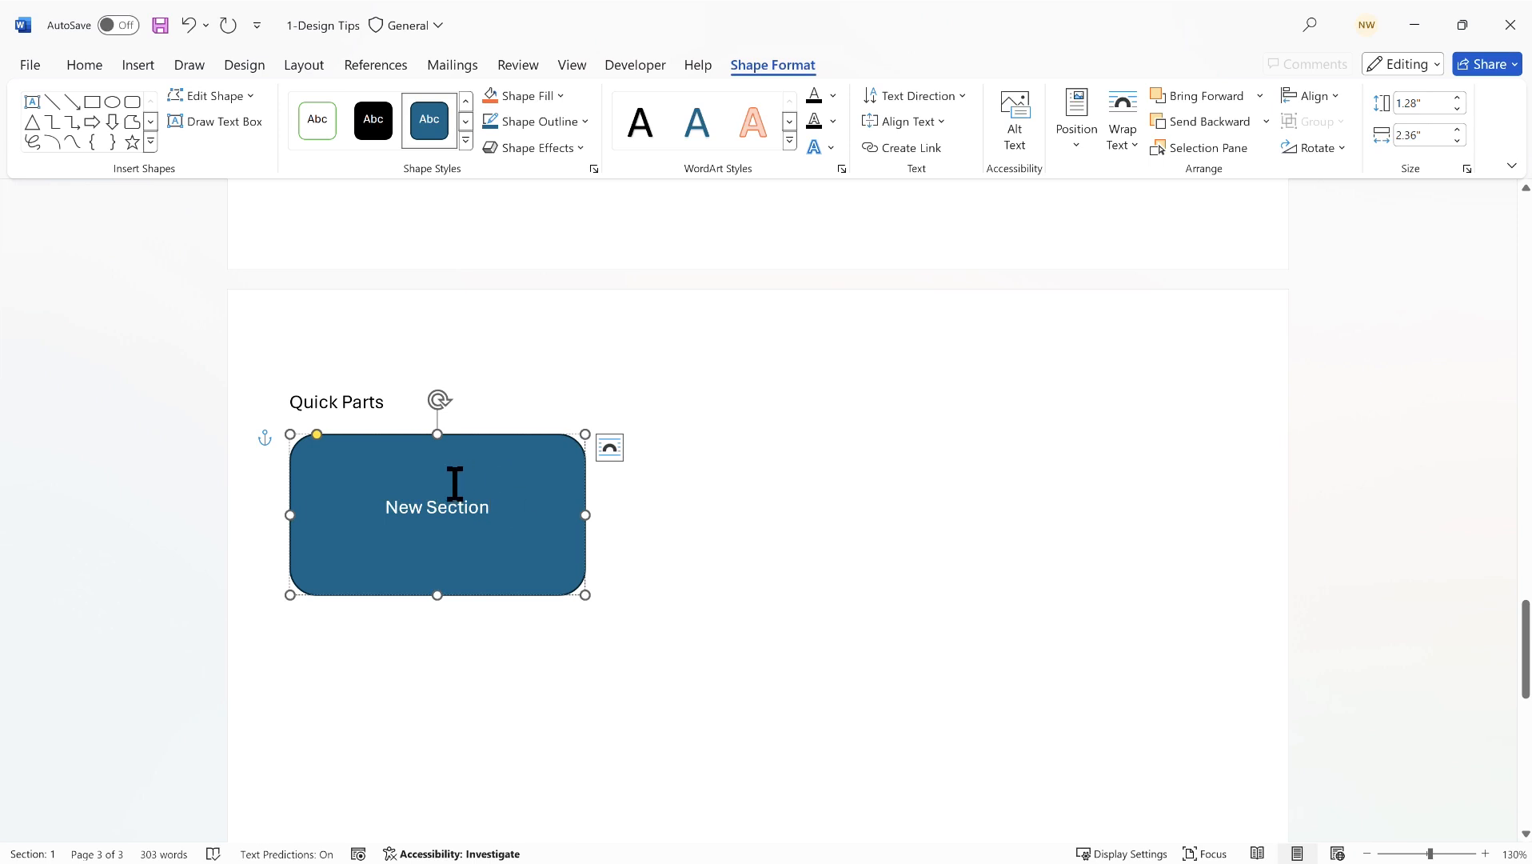
triple_click(436, 504)
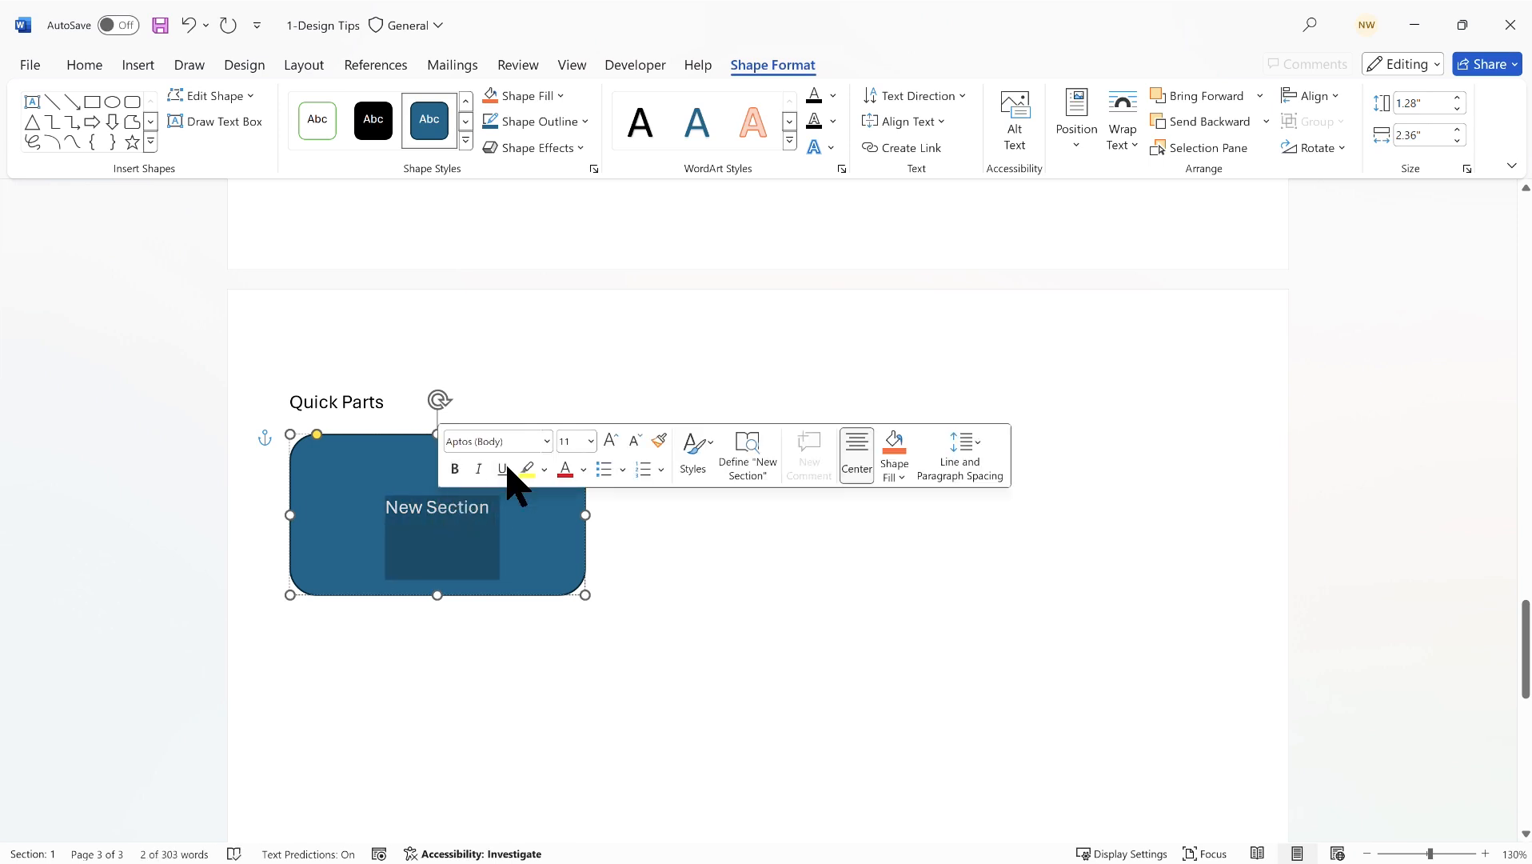
click(604, 440)
click(610, 439)
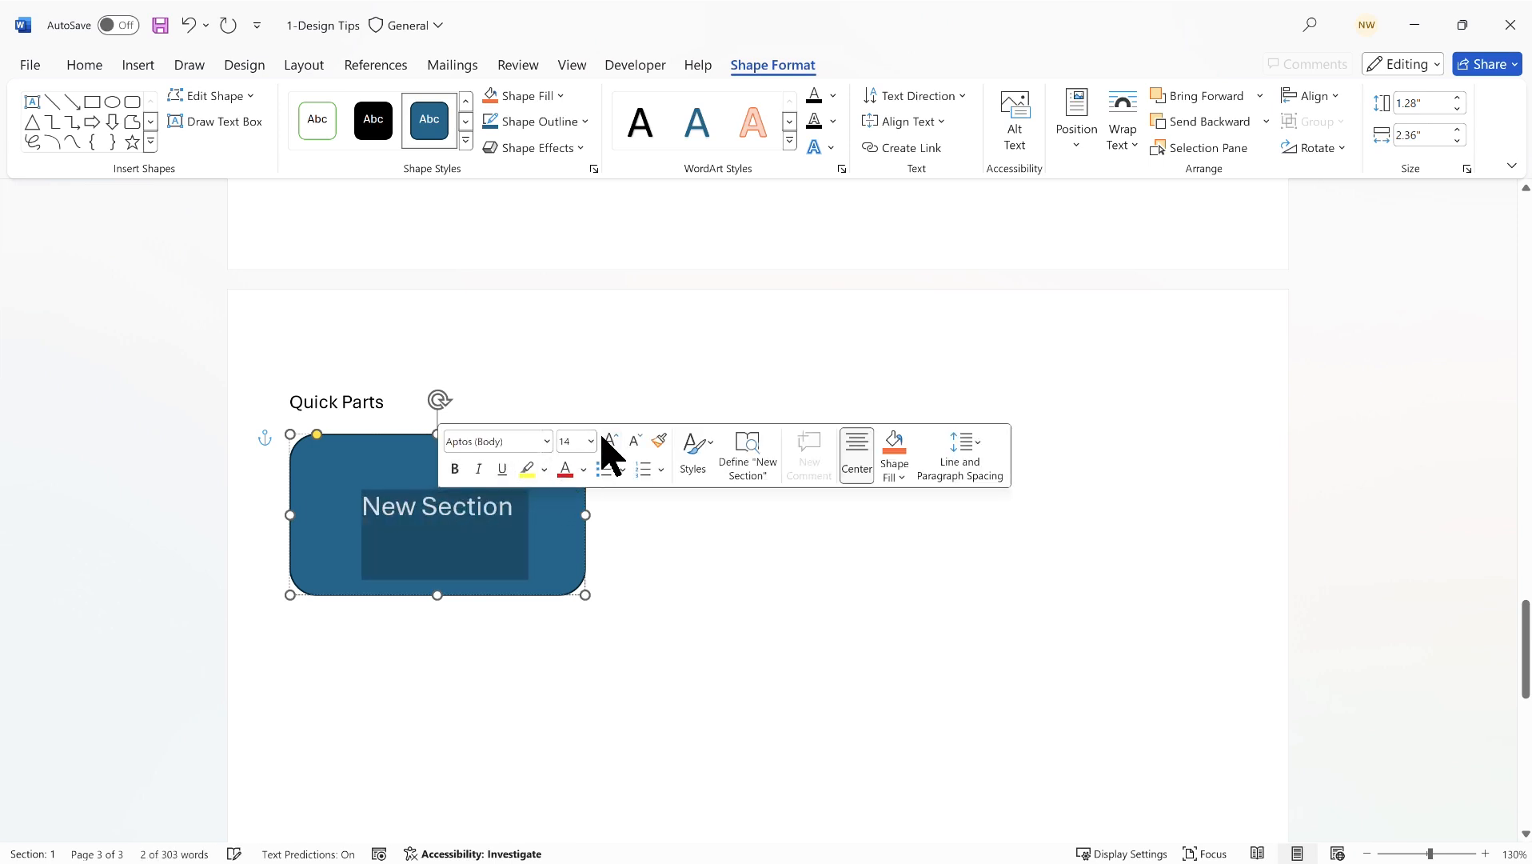
click(454, 468)
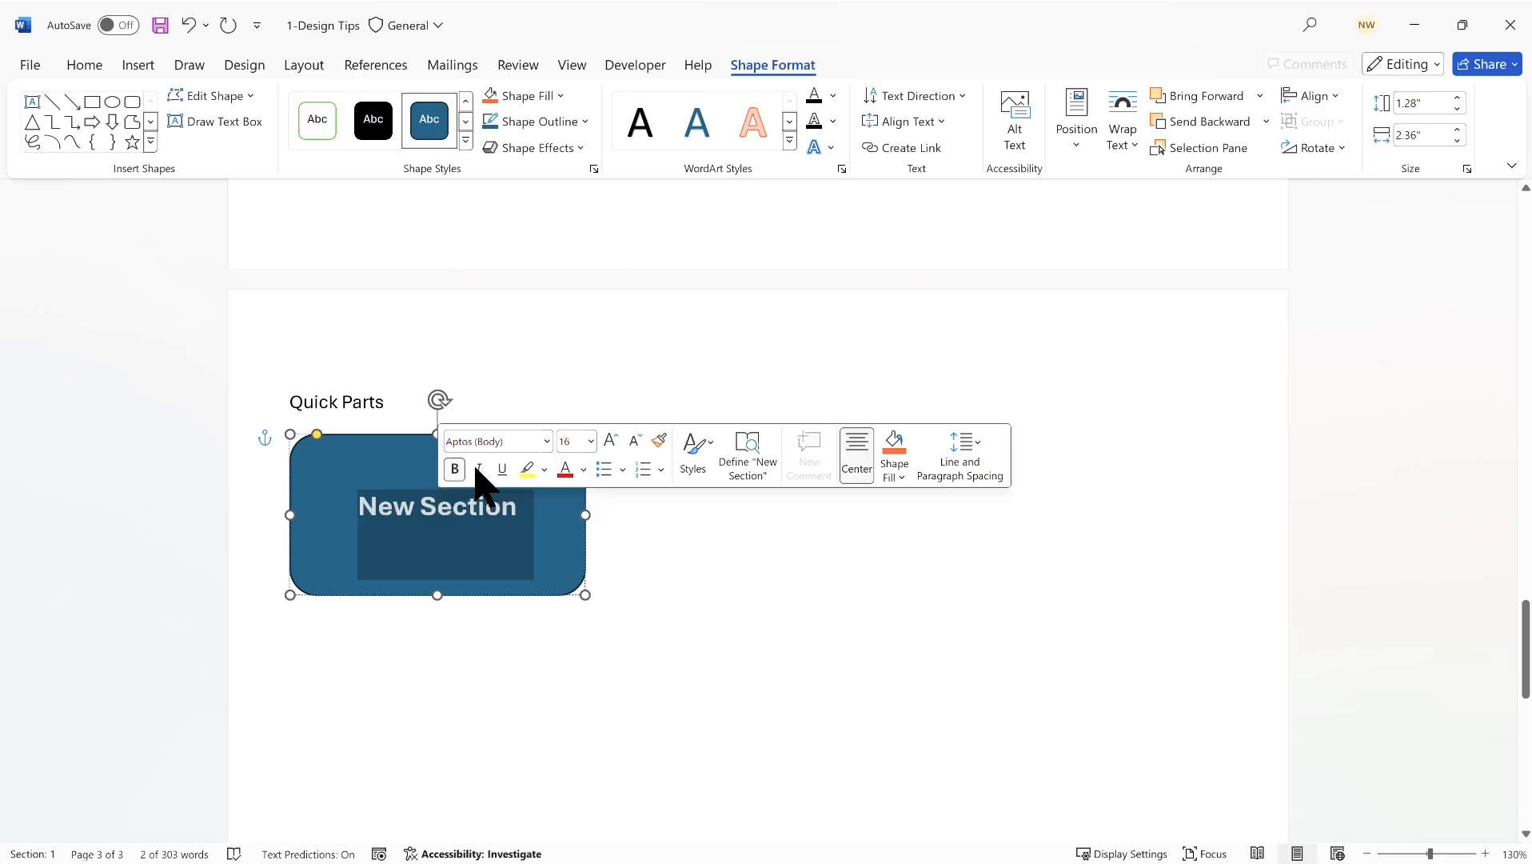
click(478, 469)
click(550, 516)
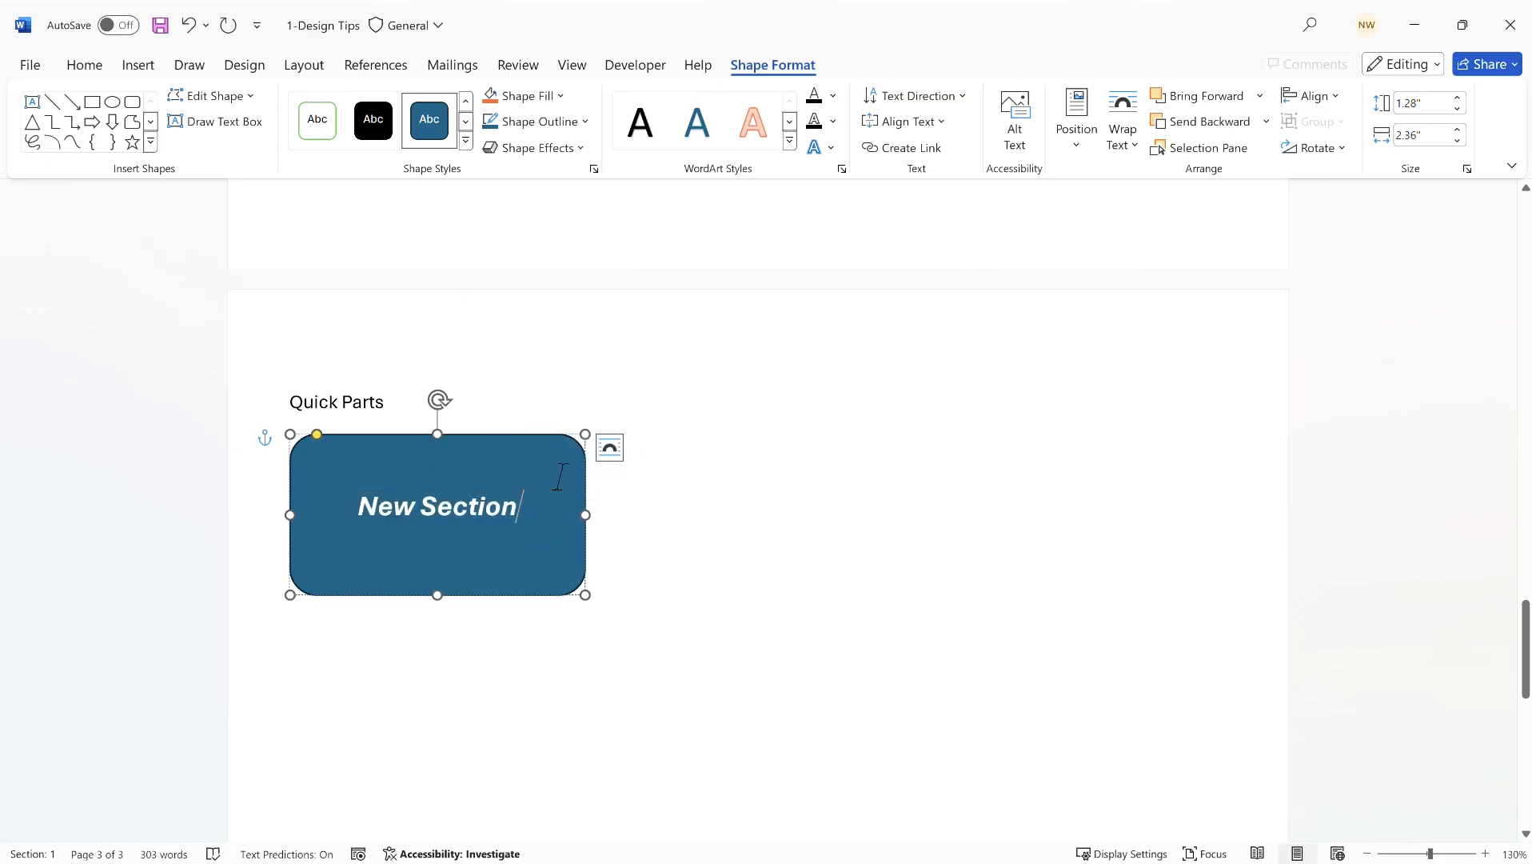
- Move the New Section shape to the right half of the page and preview theme styles on it without applying one
click(548, 436)
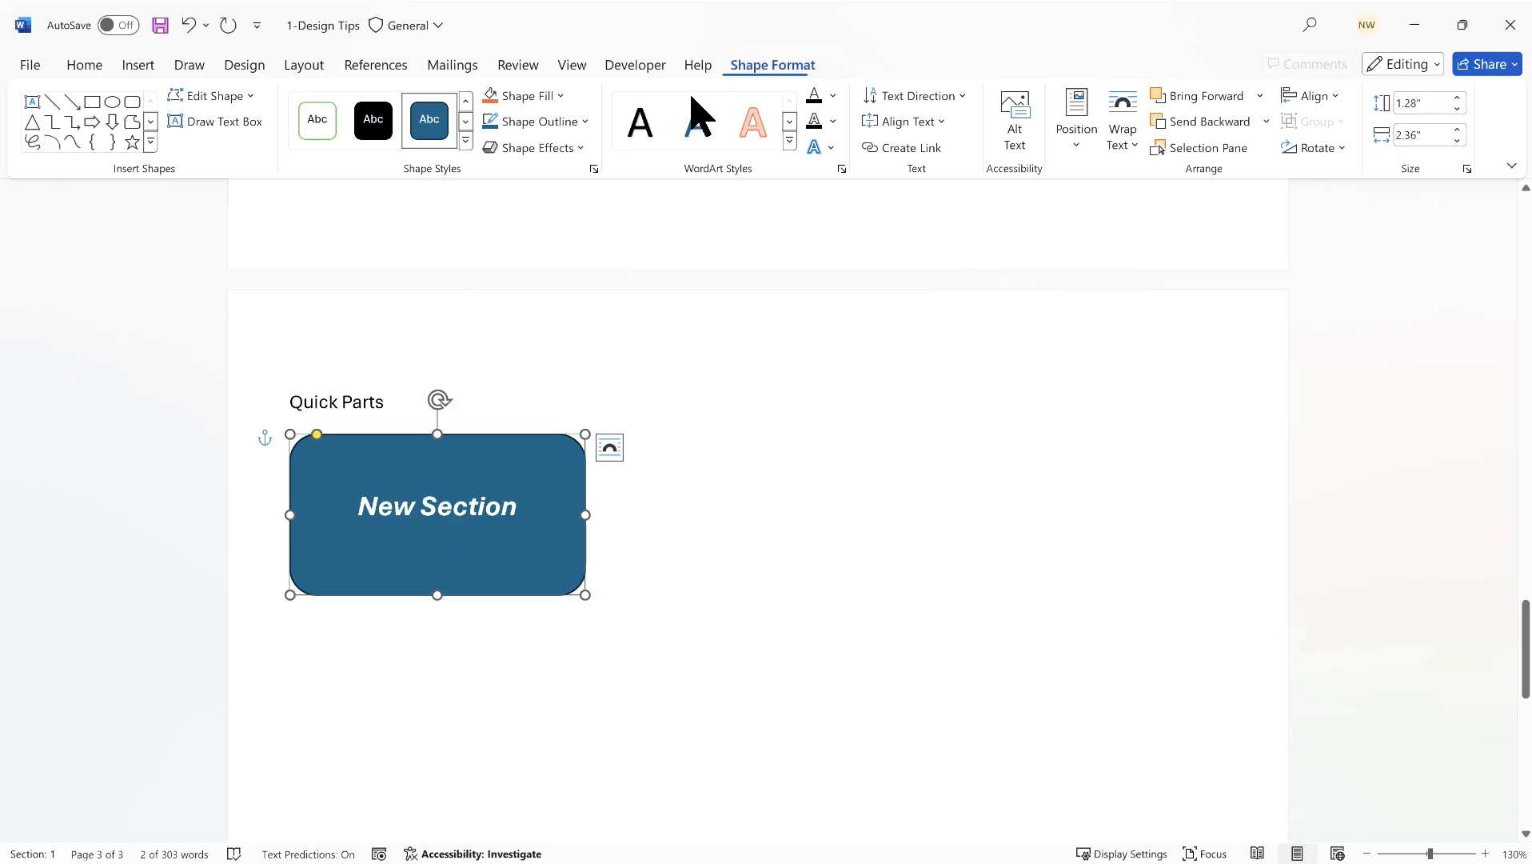
click(465, 142)
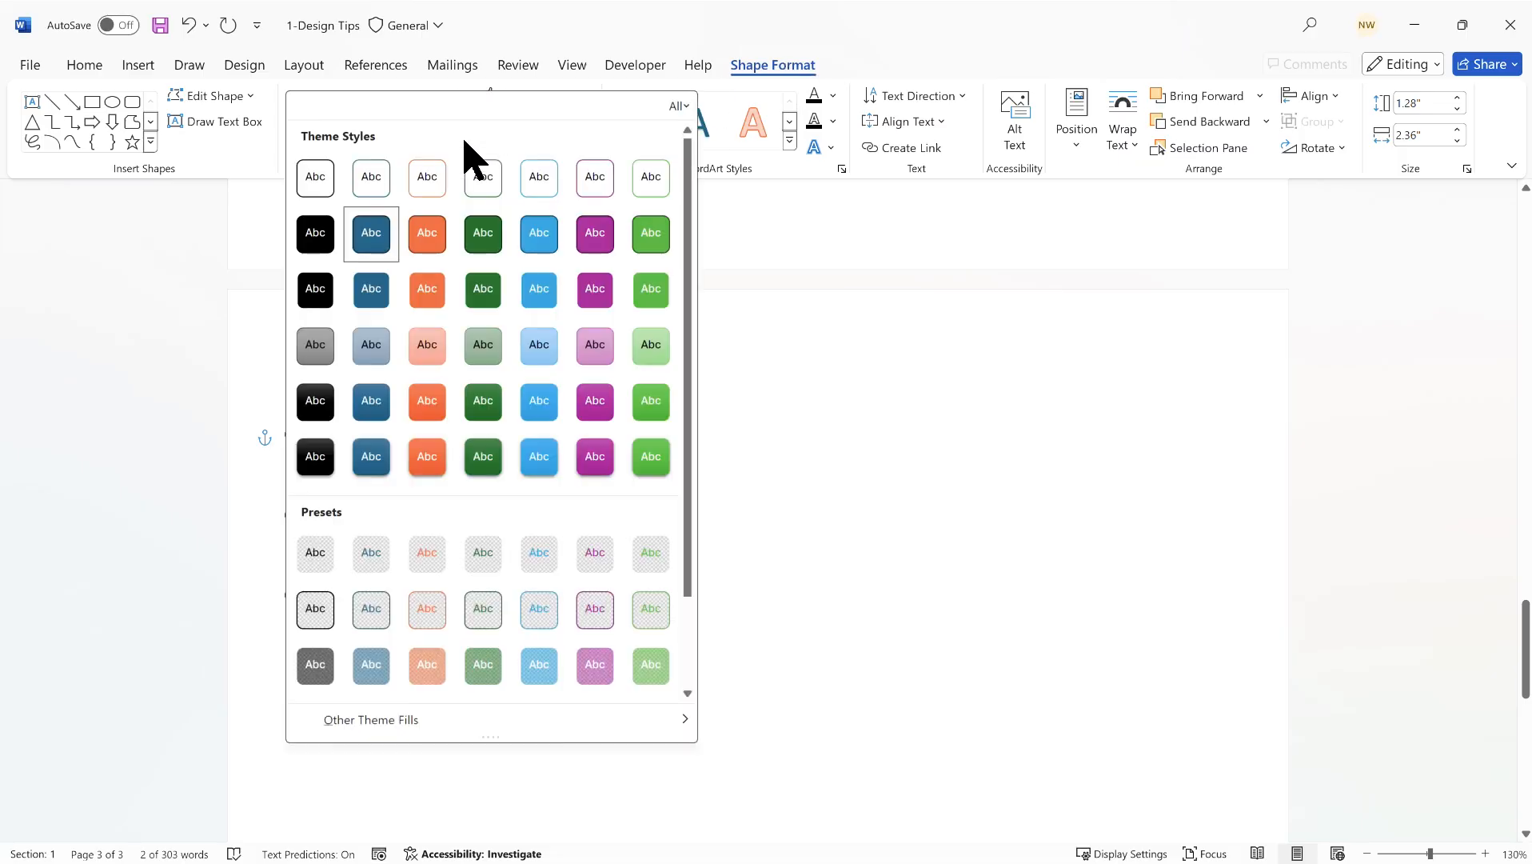
click(762, 348)
drag(500, 436, 1013, 434)
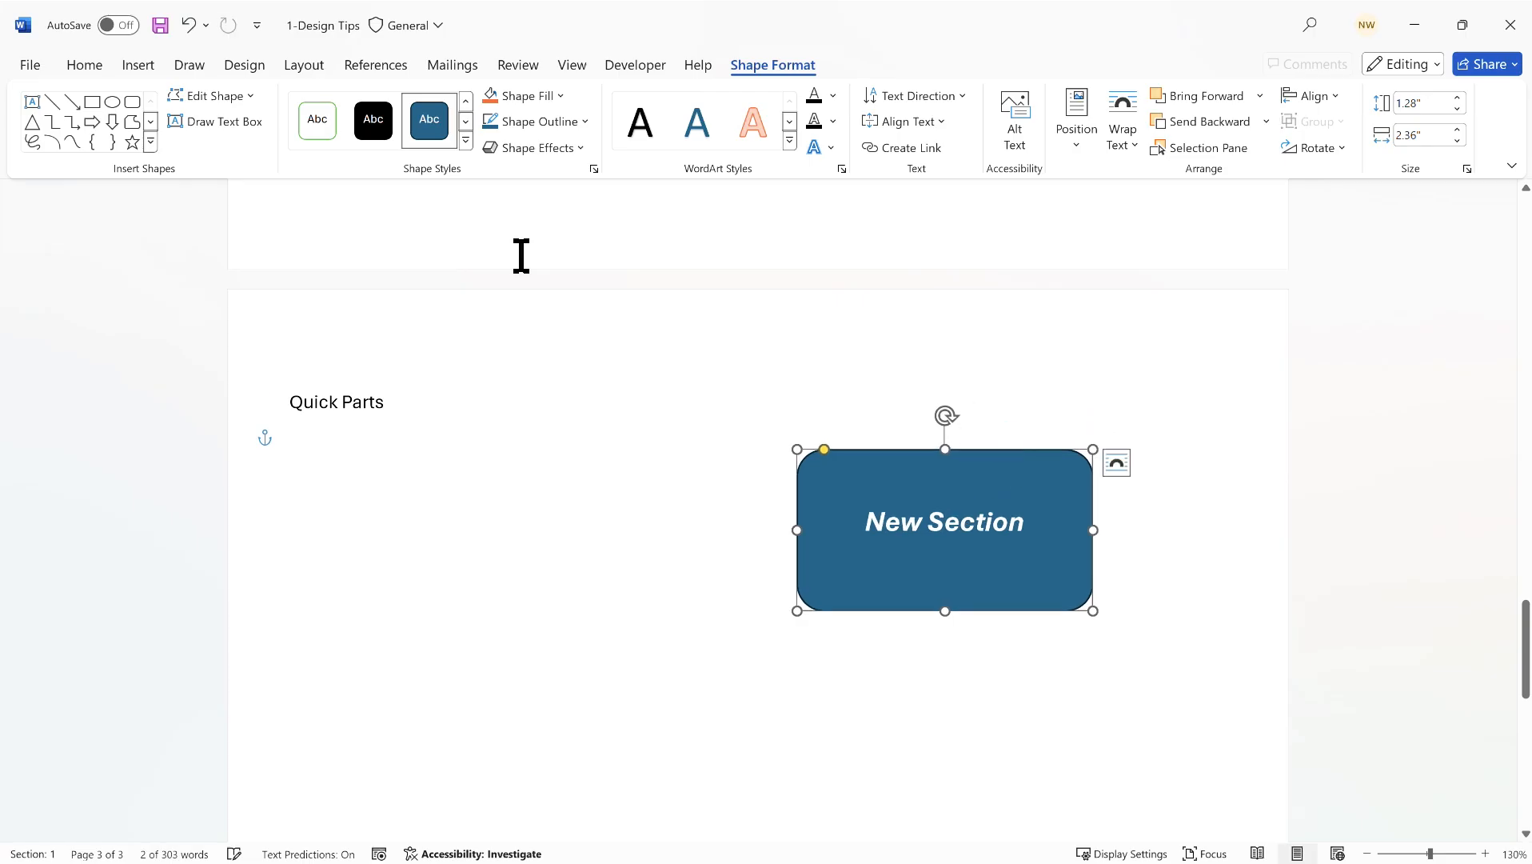
click(465, 142)
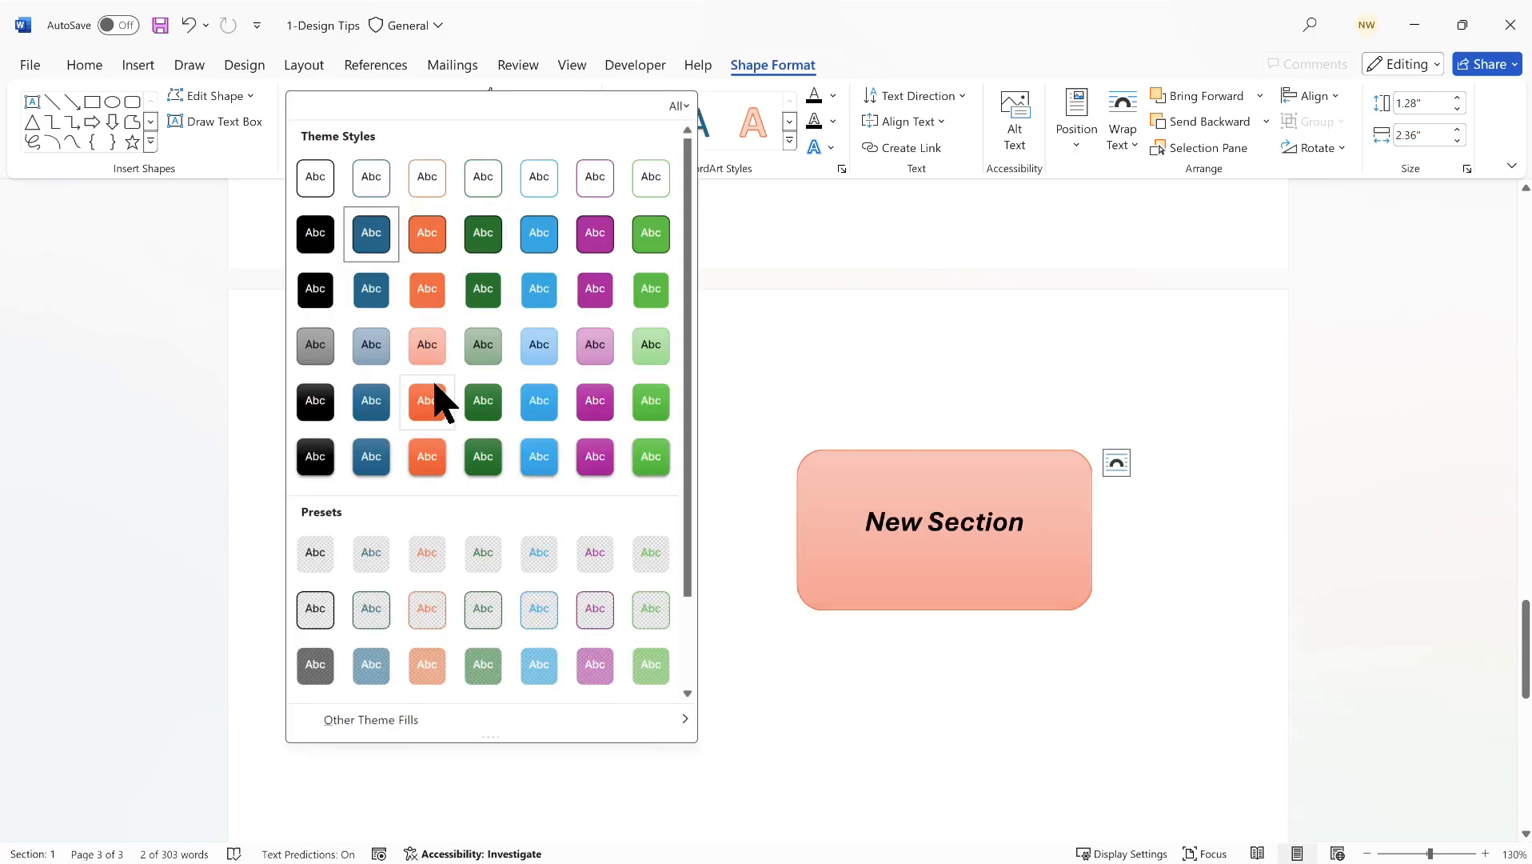
scroll(543, 471, down, 2)
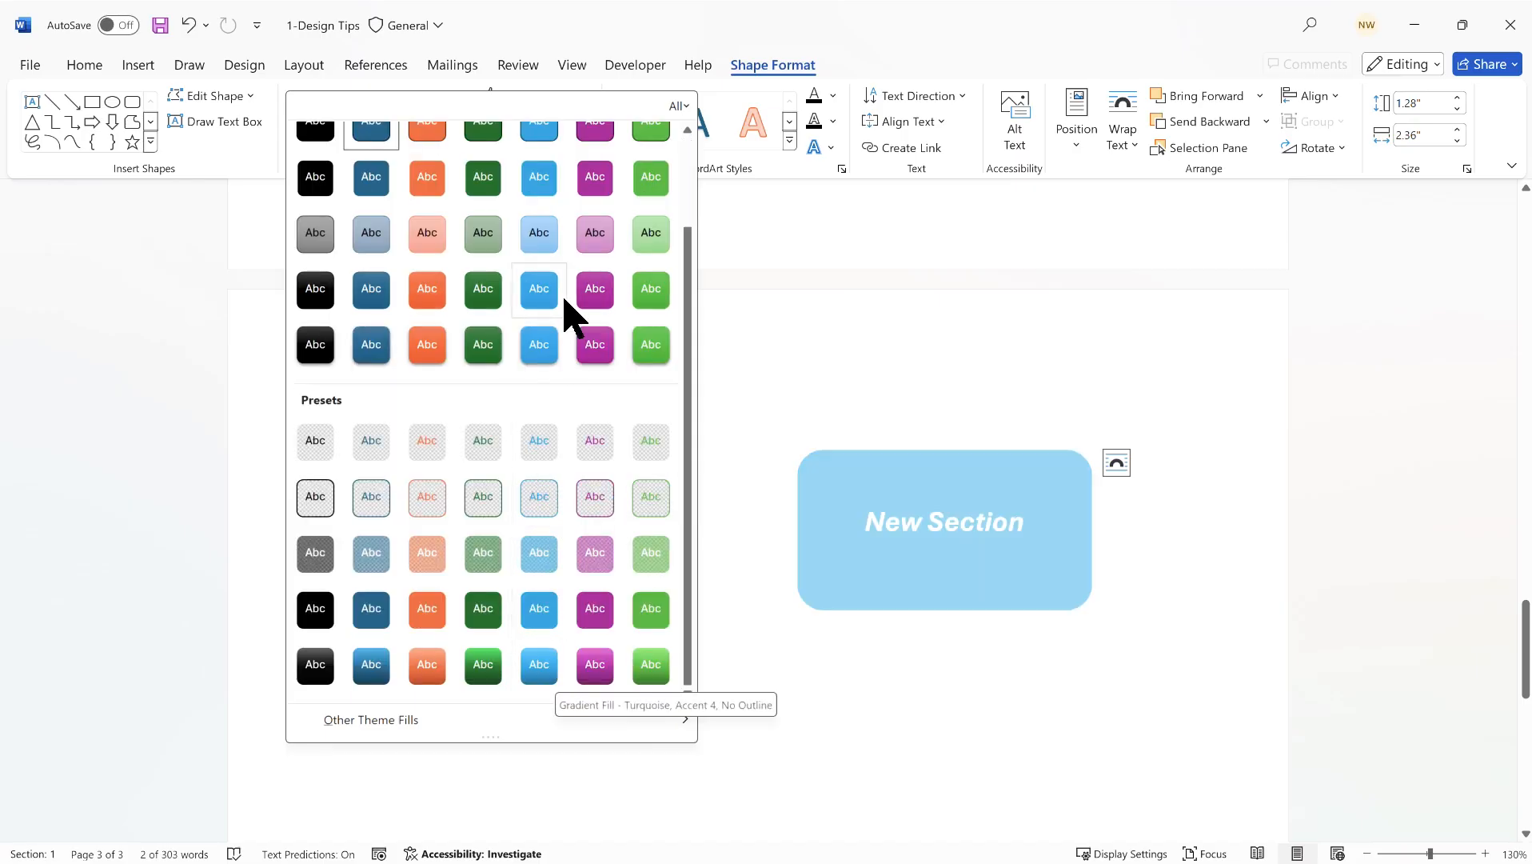
click(867, 43)
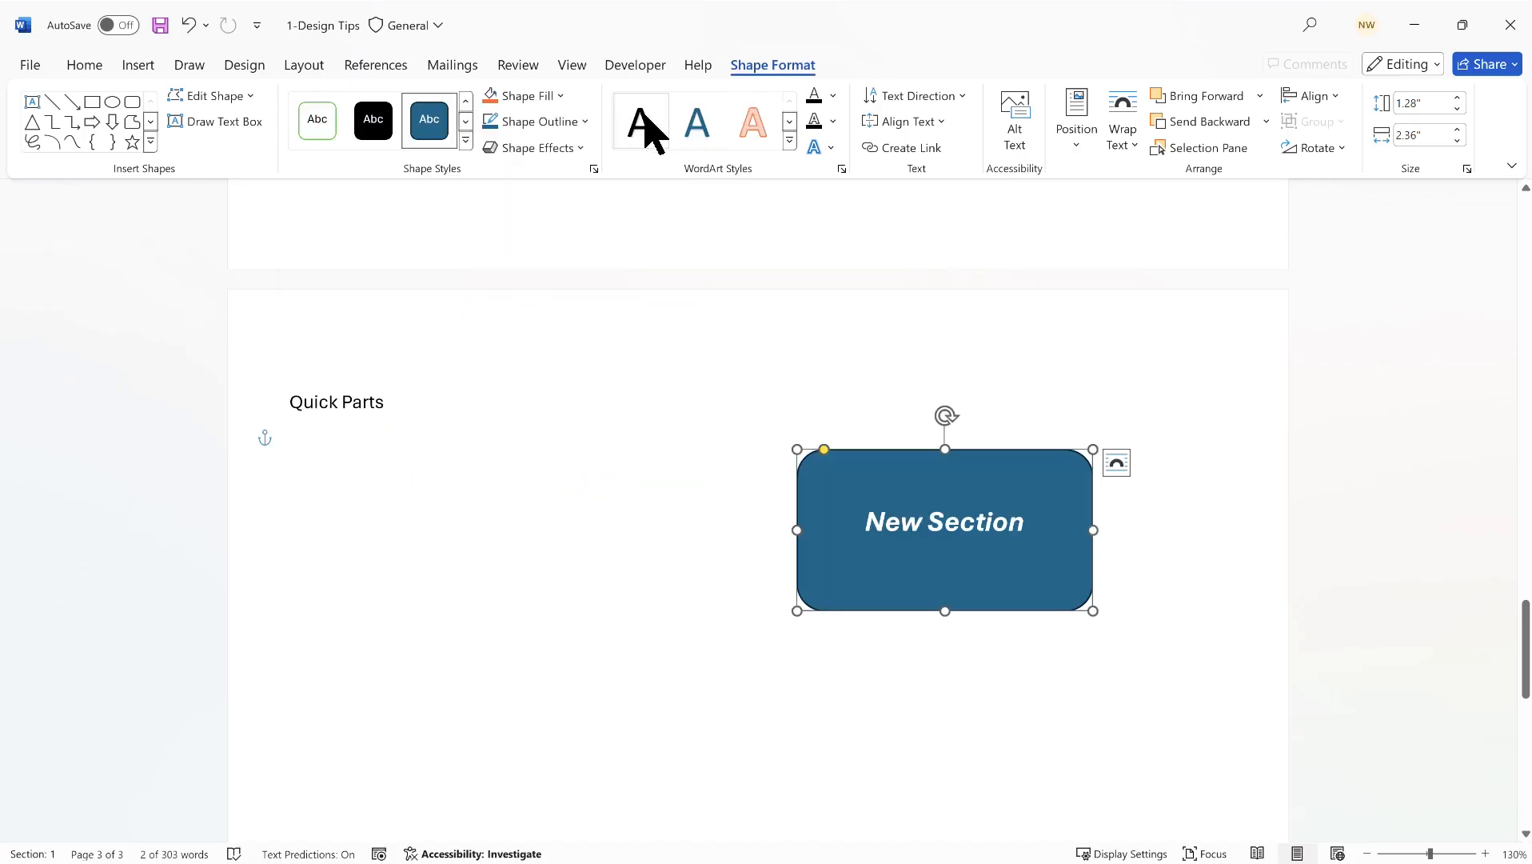
- Give the New Section shape the first touching reflection variation and the smallest orange glow
click(581, 150)
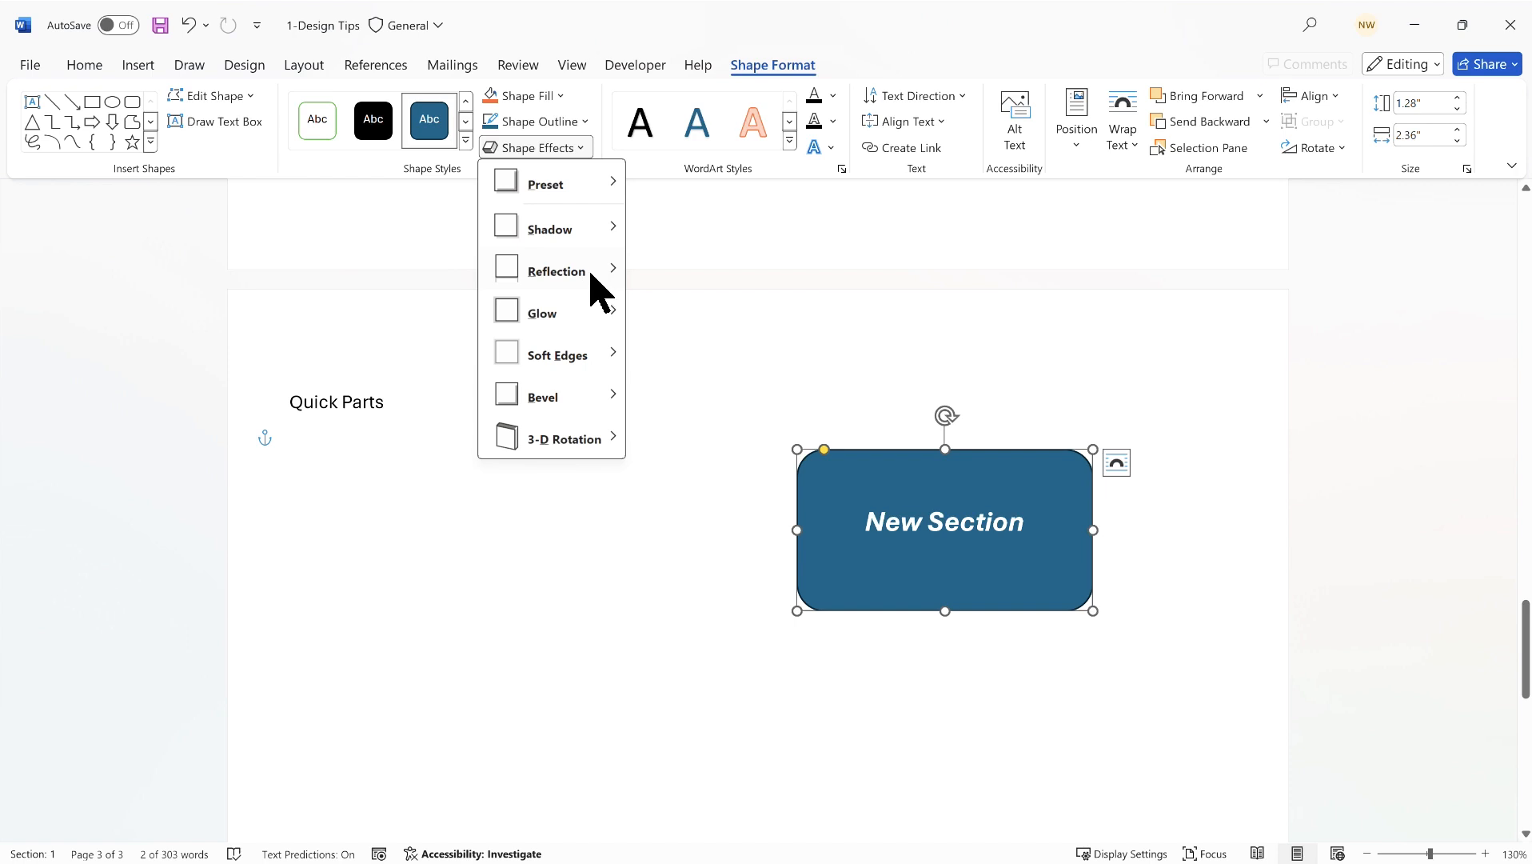
mouse_move(595, 282)
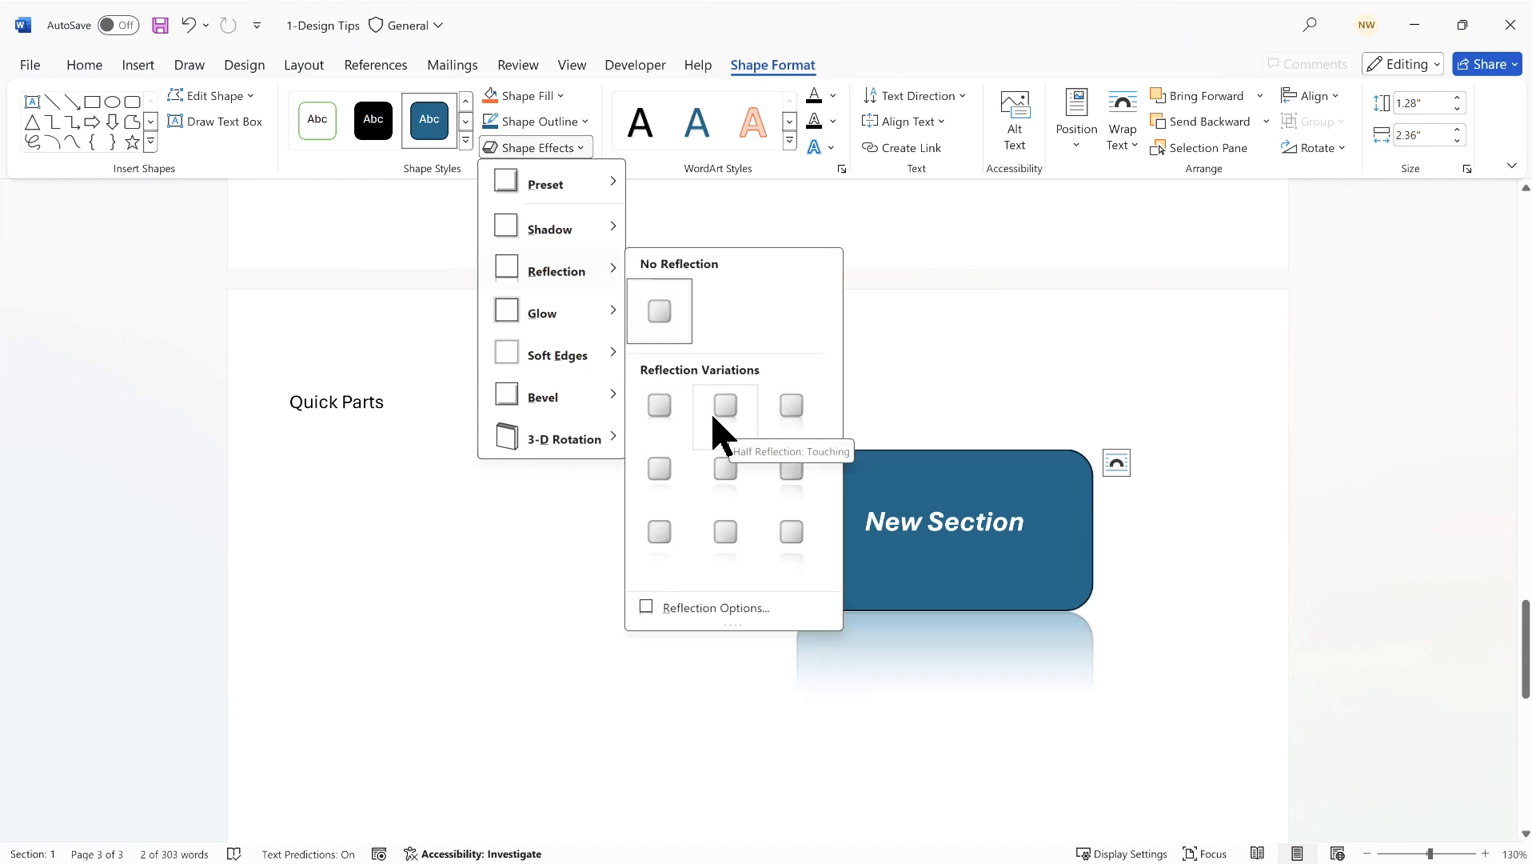
click(660, 408)
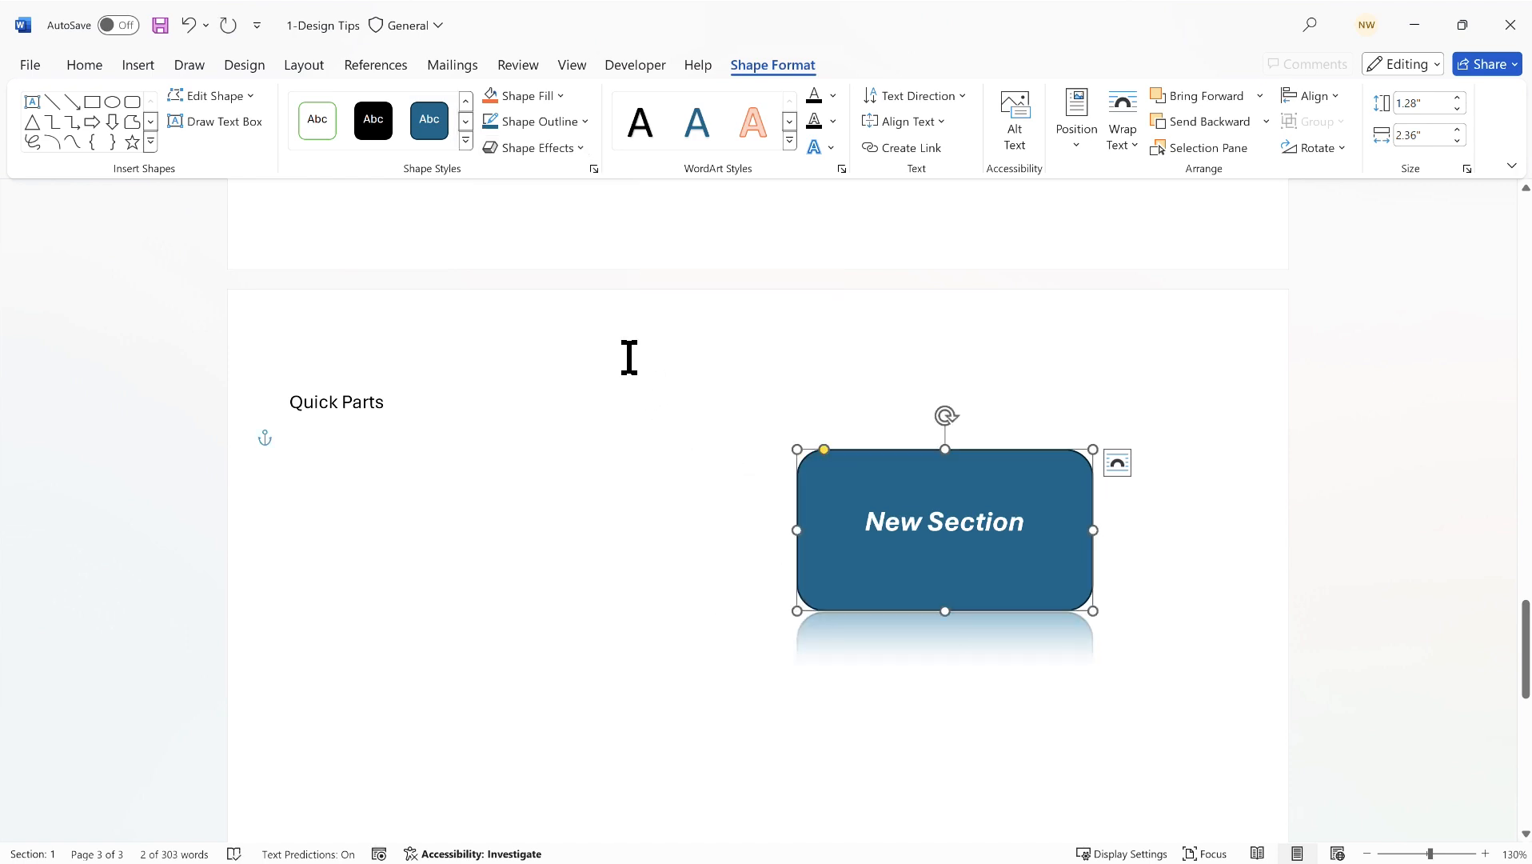
click(572, 147)
mouse_move(601, 234)
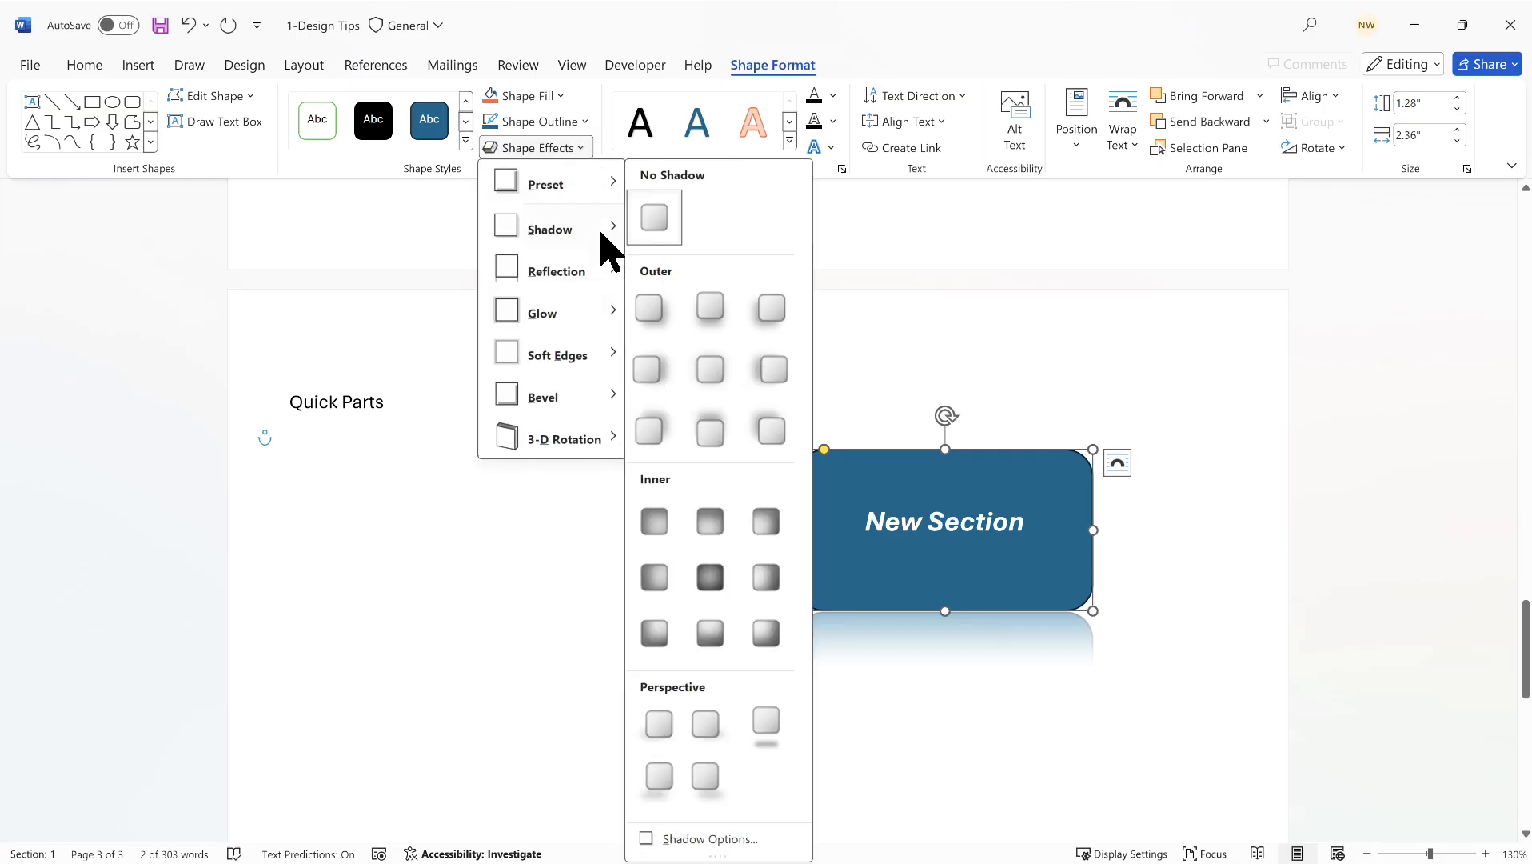
mouse_move(574, 316)
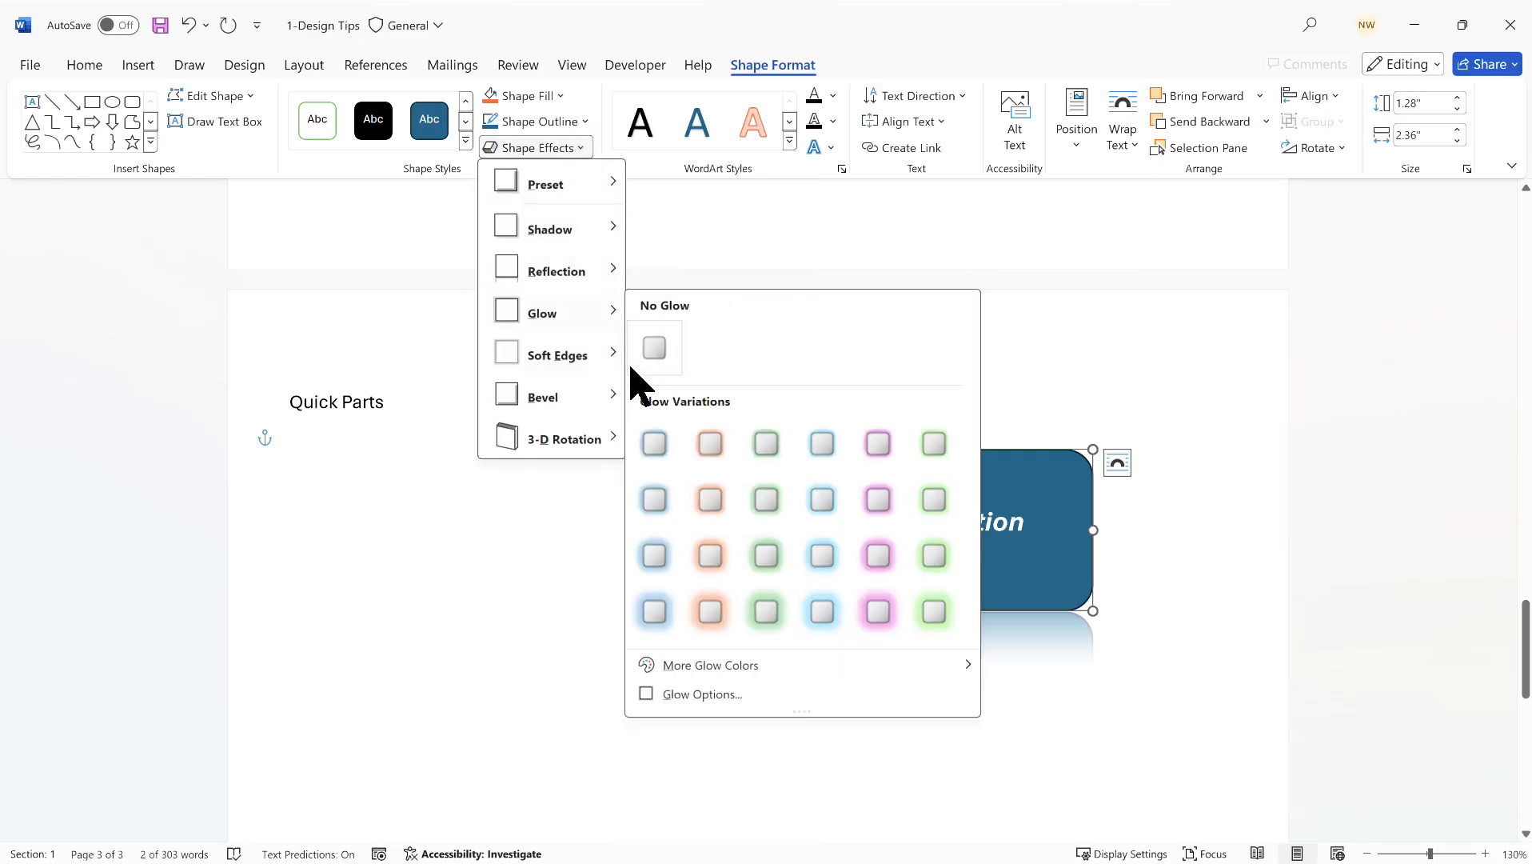
click(708, 442)
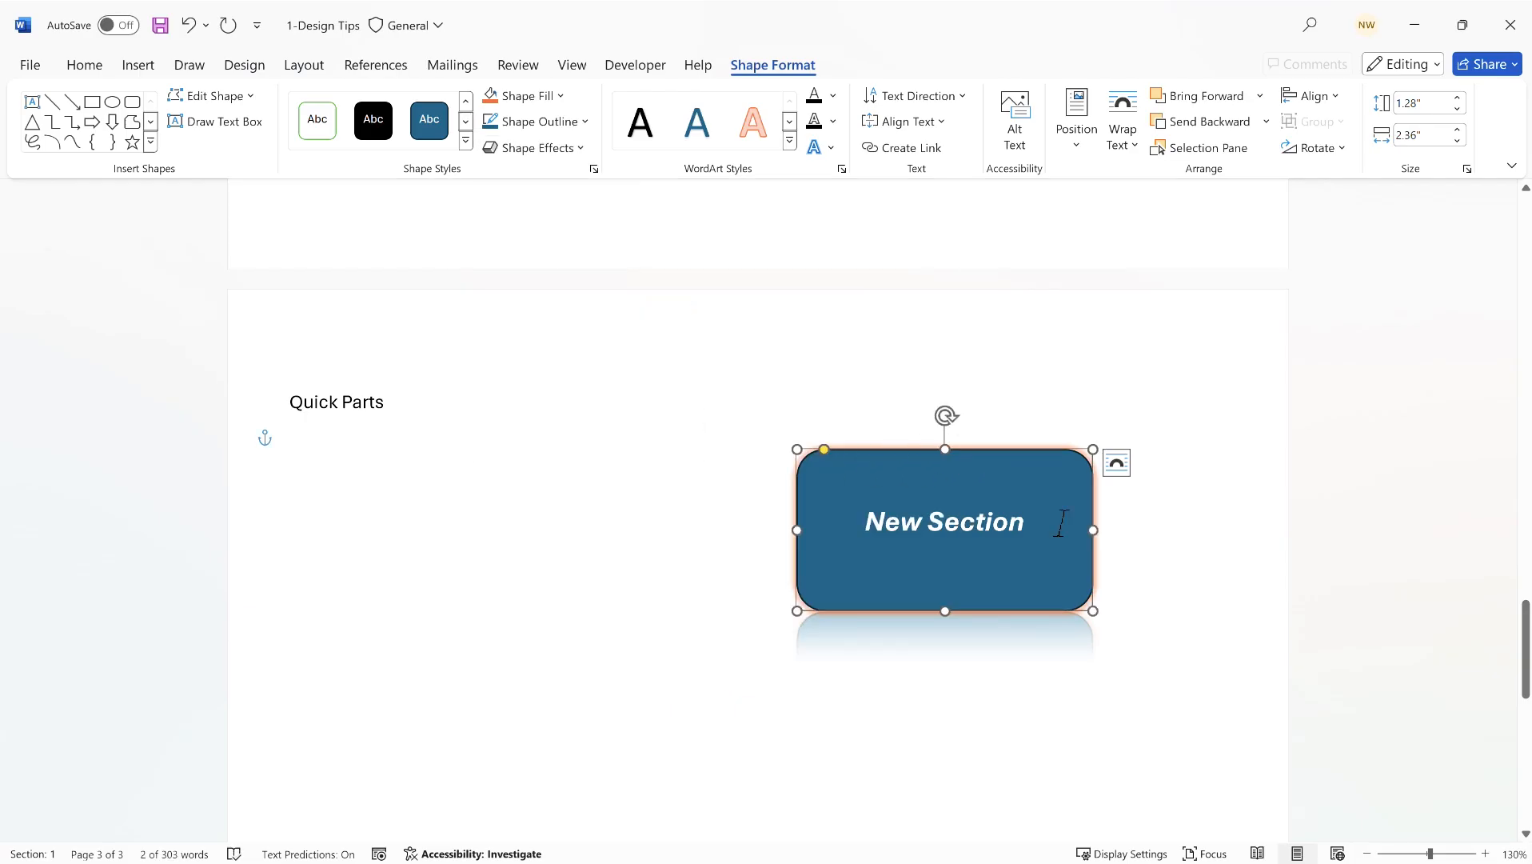
- Reshape the New Section shape into a banner about 7.13" wide and 0.54" high, starting near the left margin below the Quick Parts heading
drag(799, 530, 600, 530)
drag(847, 614, 847, 548)
drag(882, 456, 614, 444)
drag(616, 445, 619, 449)
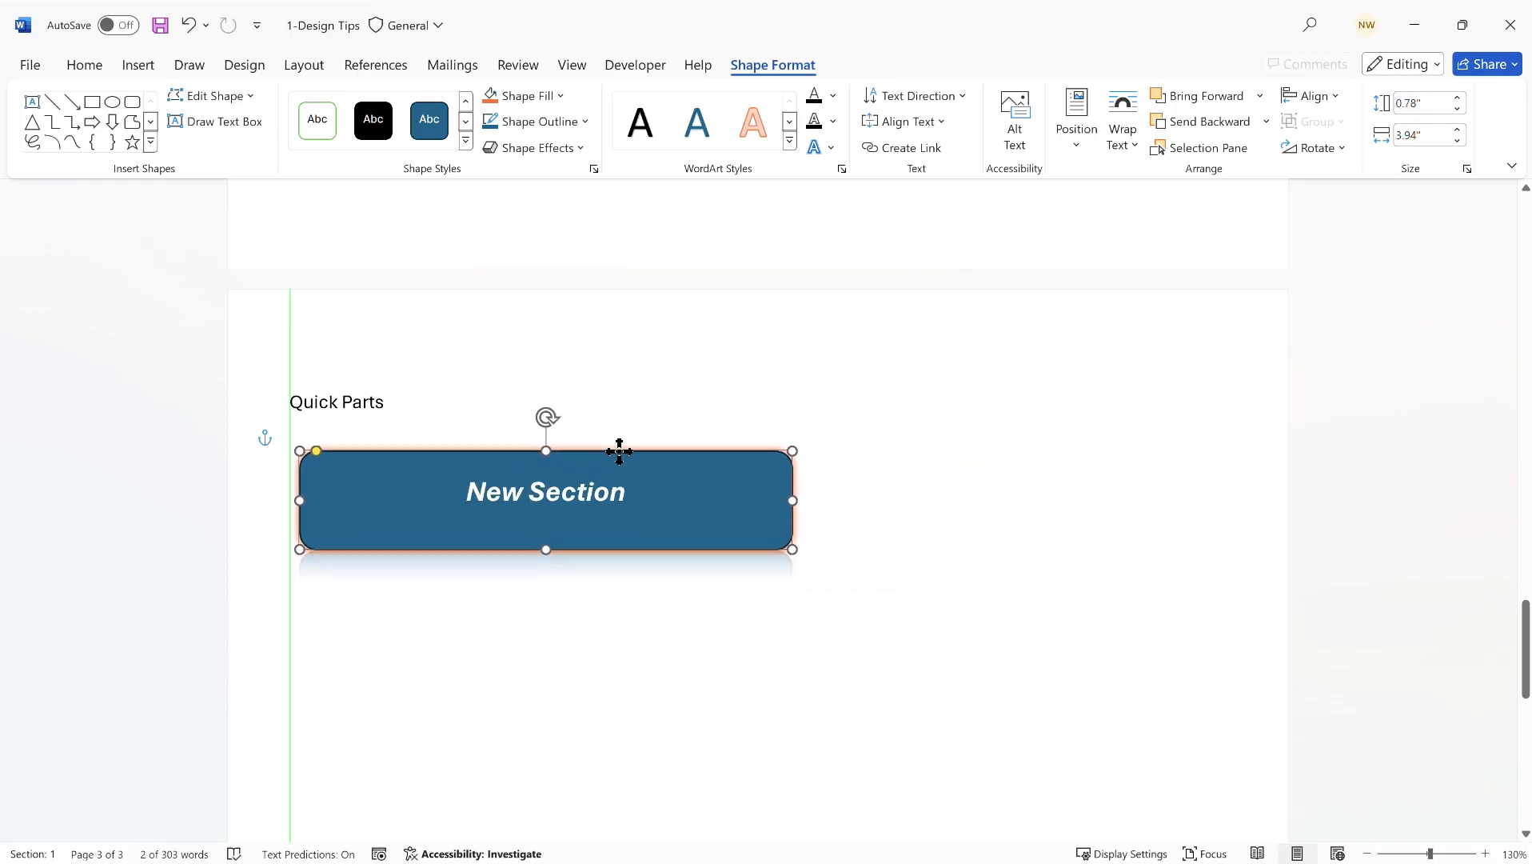
drag(790, 549, 1191, 519)
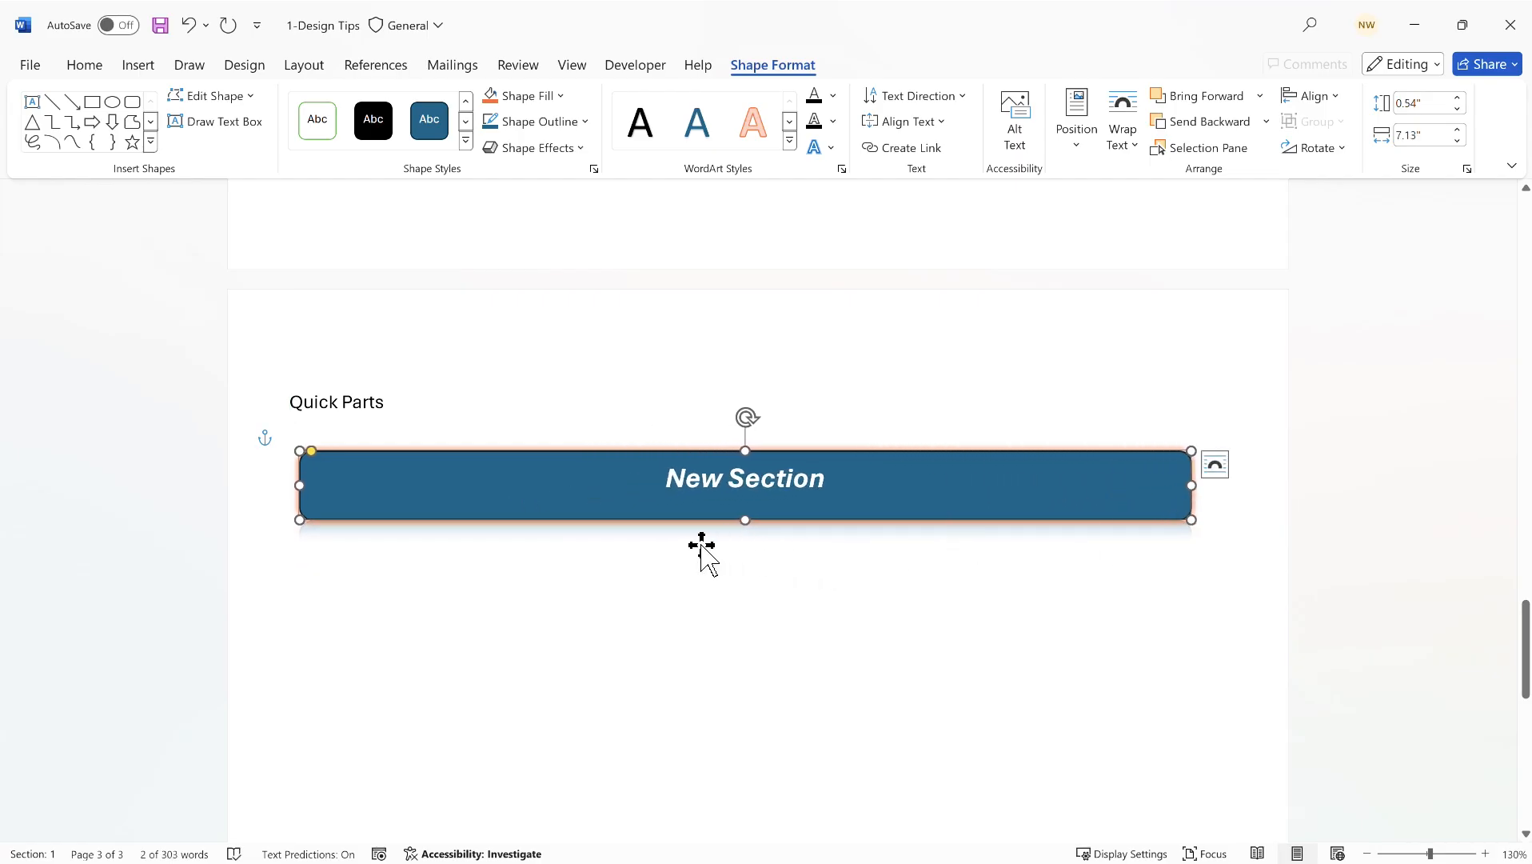
- Remove the outline from the New Section banner, leaving the banner selected
click(586, 122)
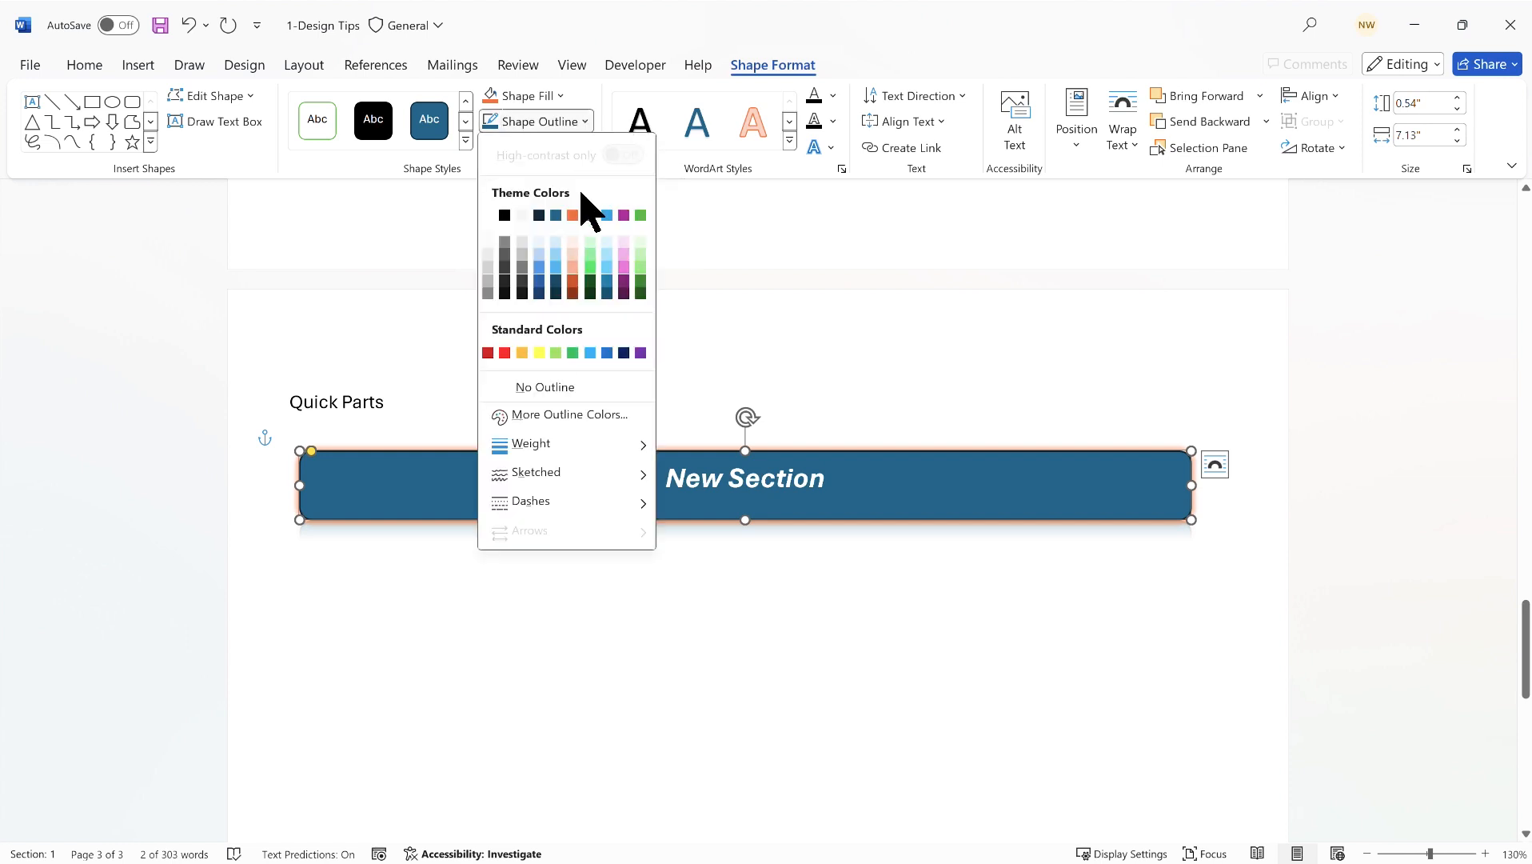
click(557, 389)
click(776, 593)
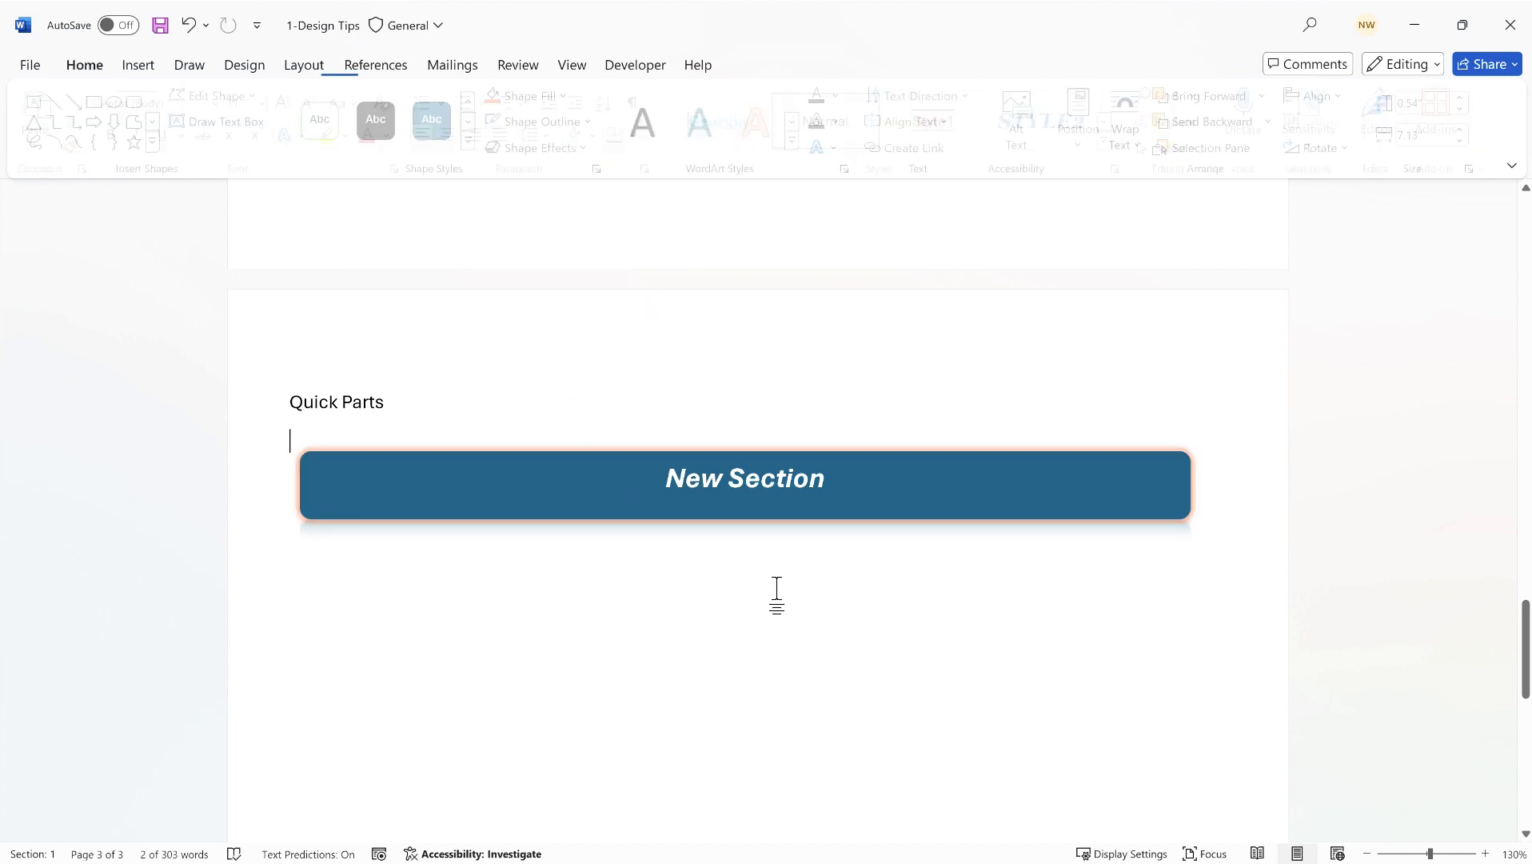
click(648, 452)
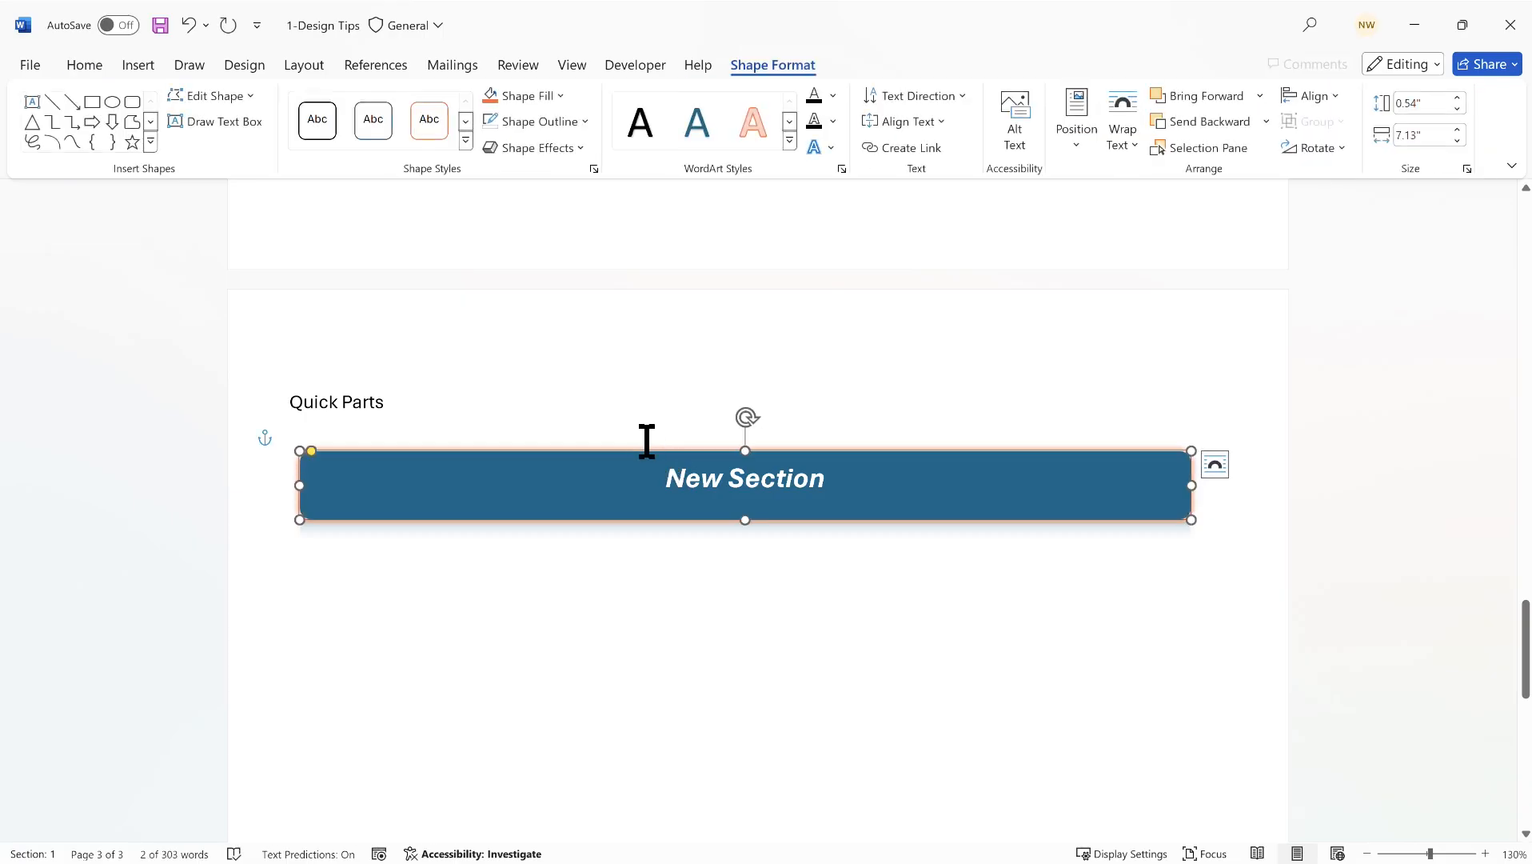
- Save the New Section banner as an AutoText building block named "New Header" in the General category of the Normal template
click(140, 67)
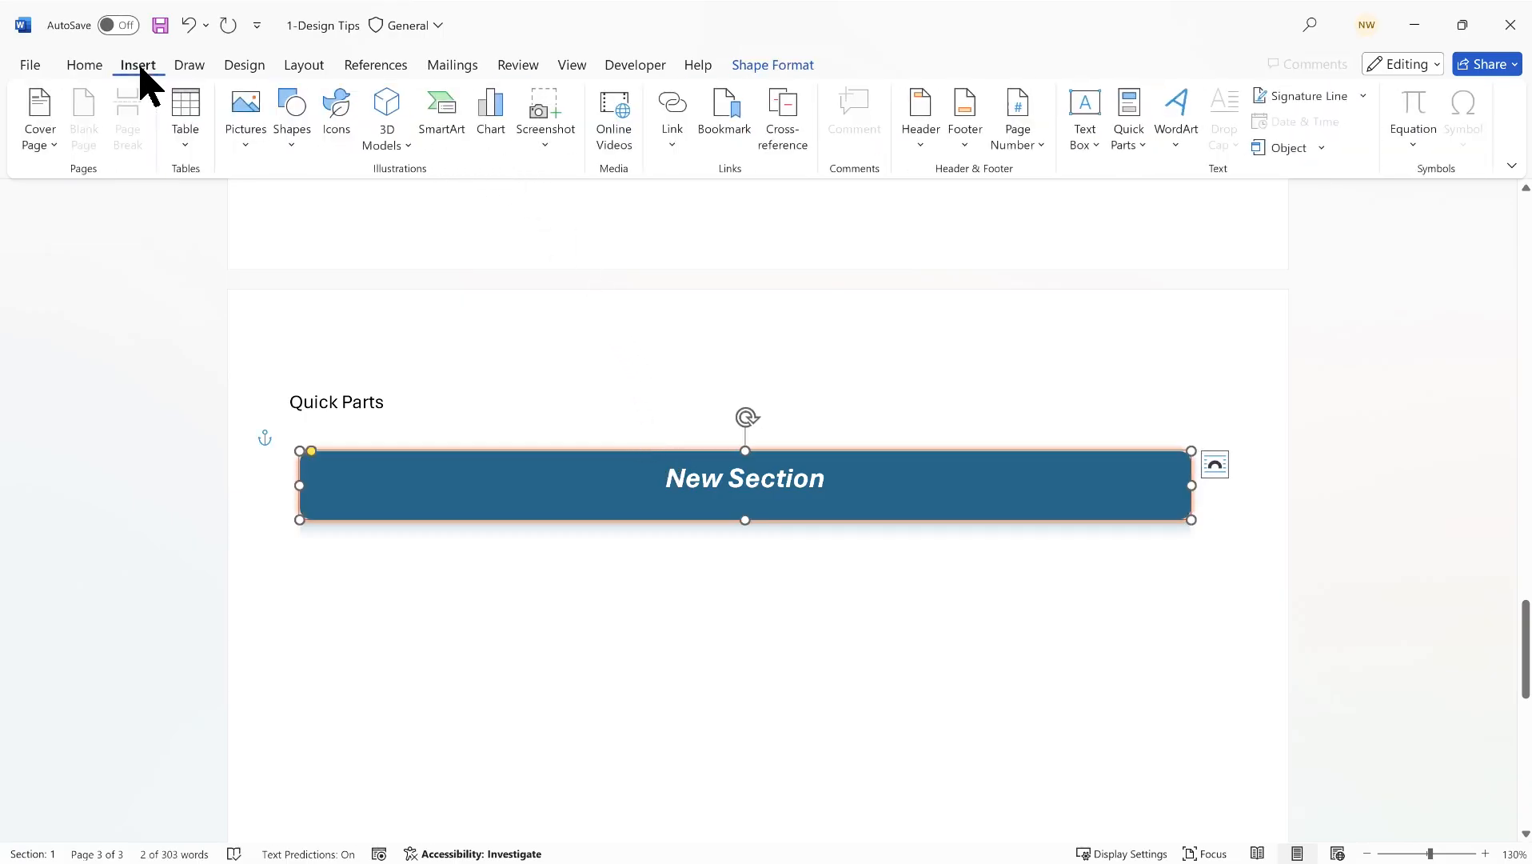
click(1142, 152)
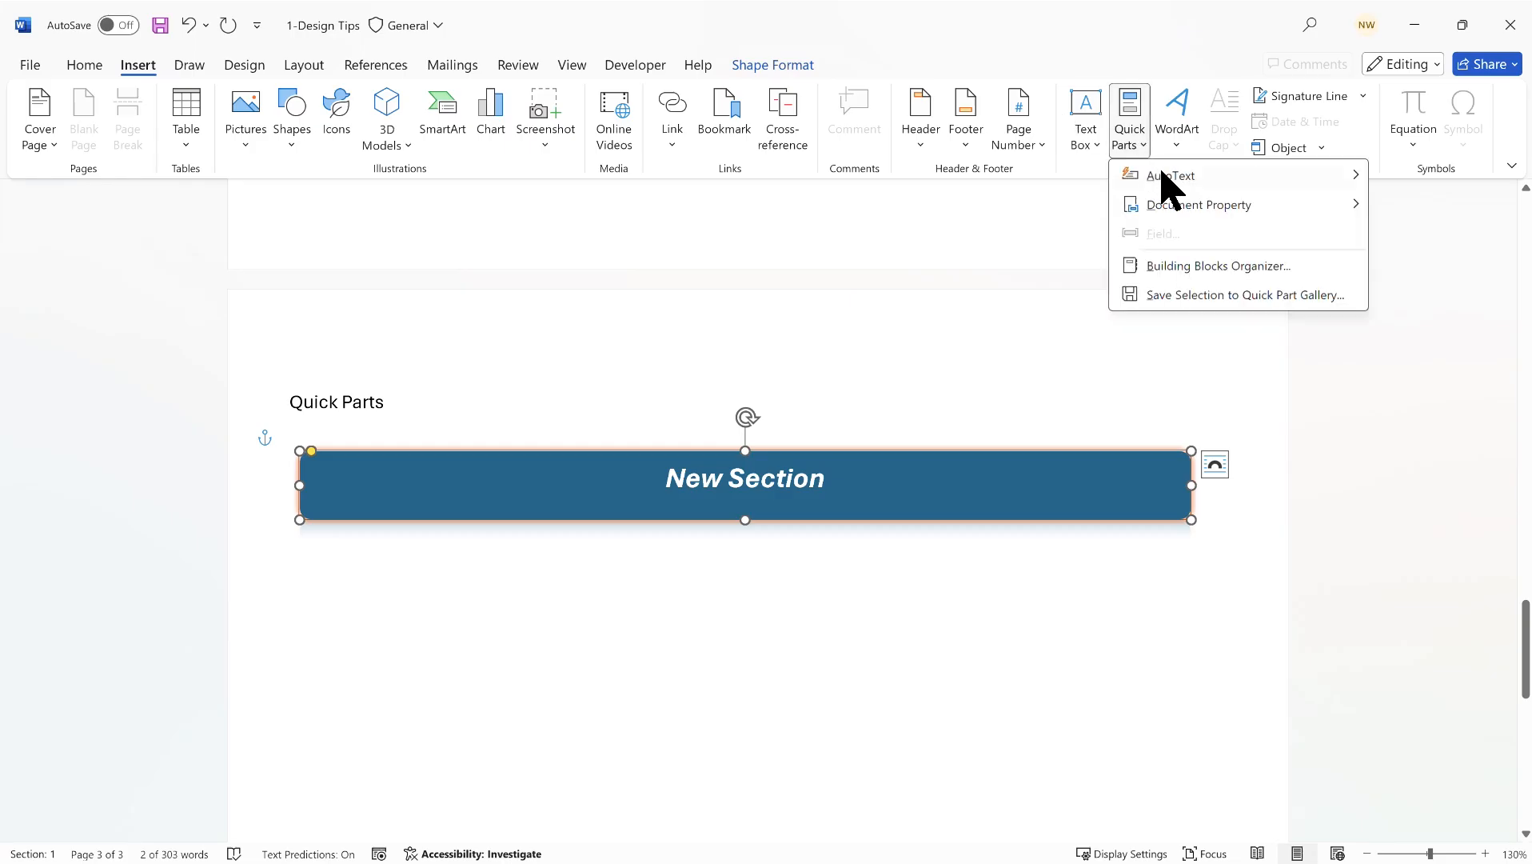
click(1187, 294)
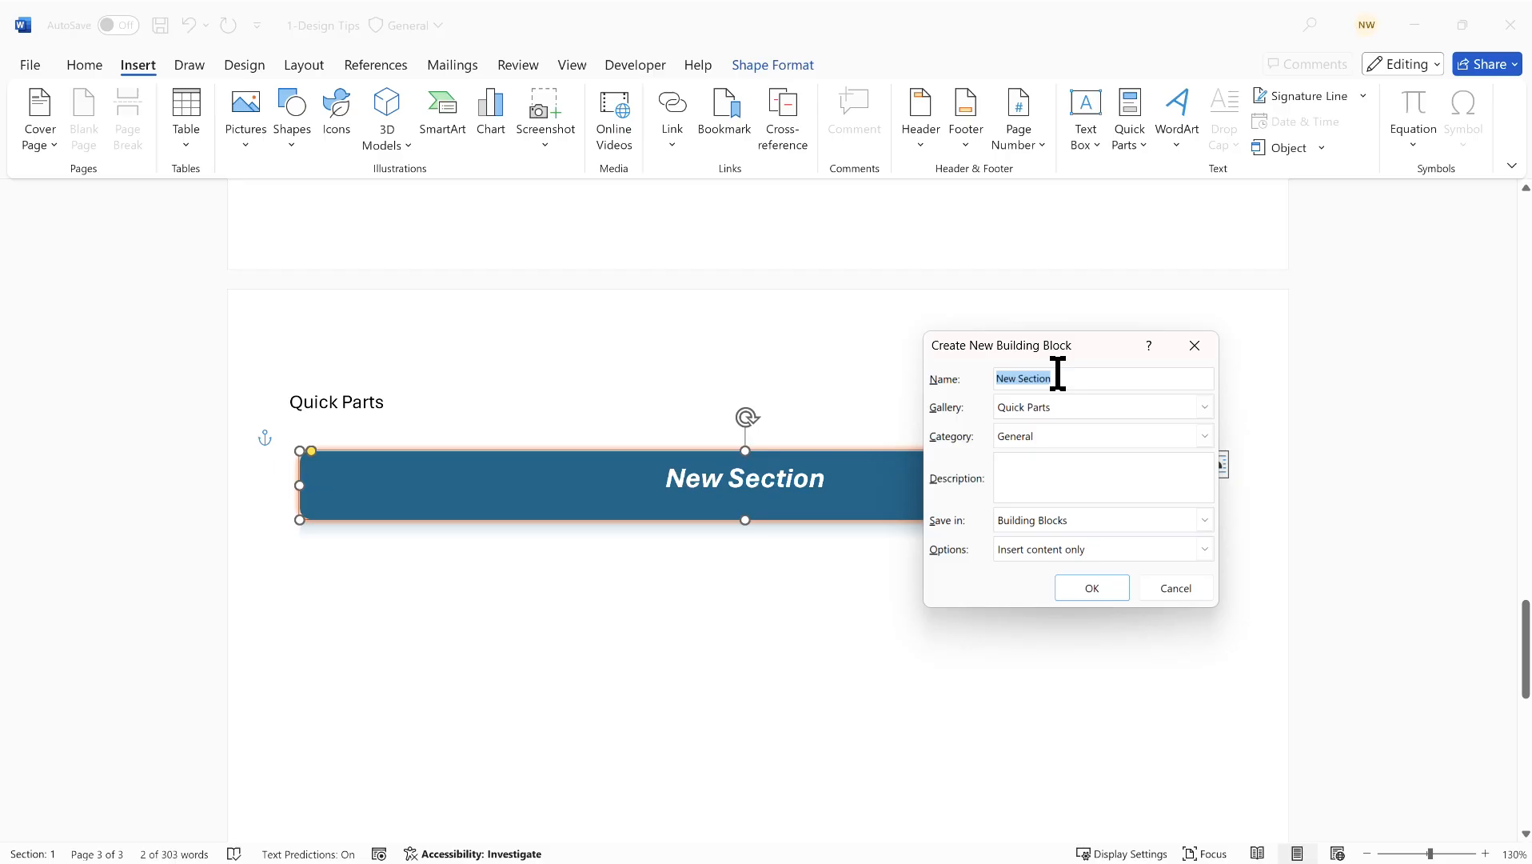
text(New Header)
click(1202, 407)
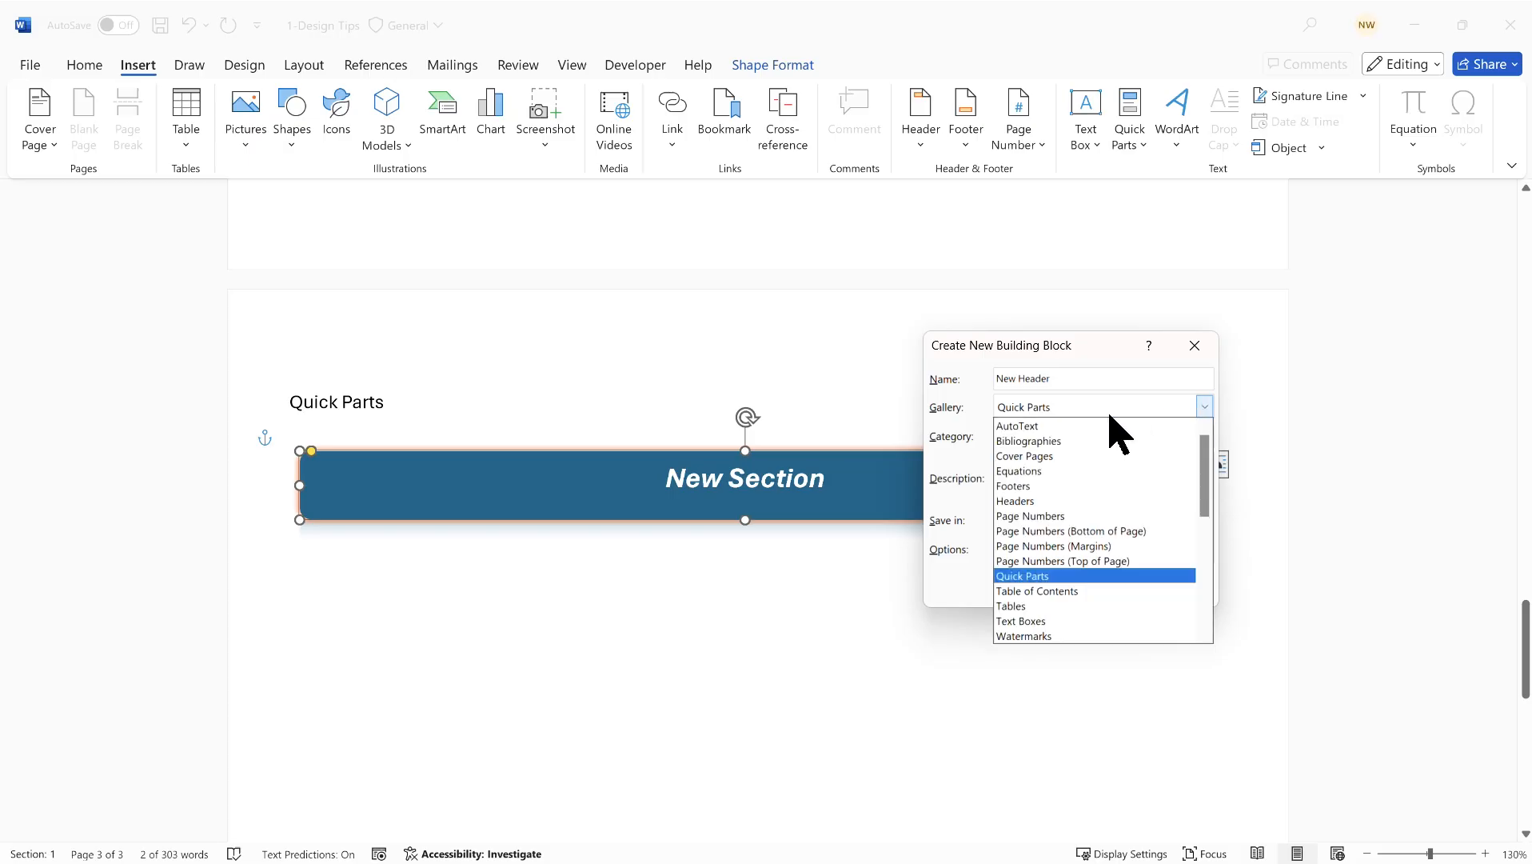
click(1052, 425)
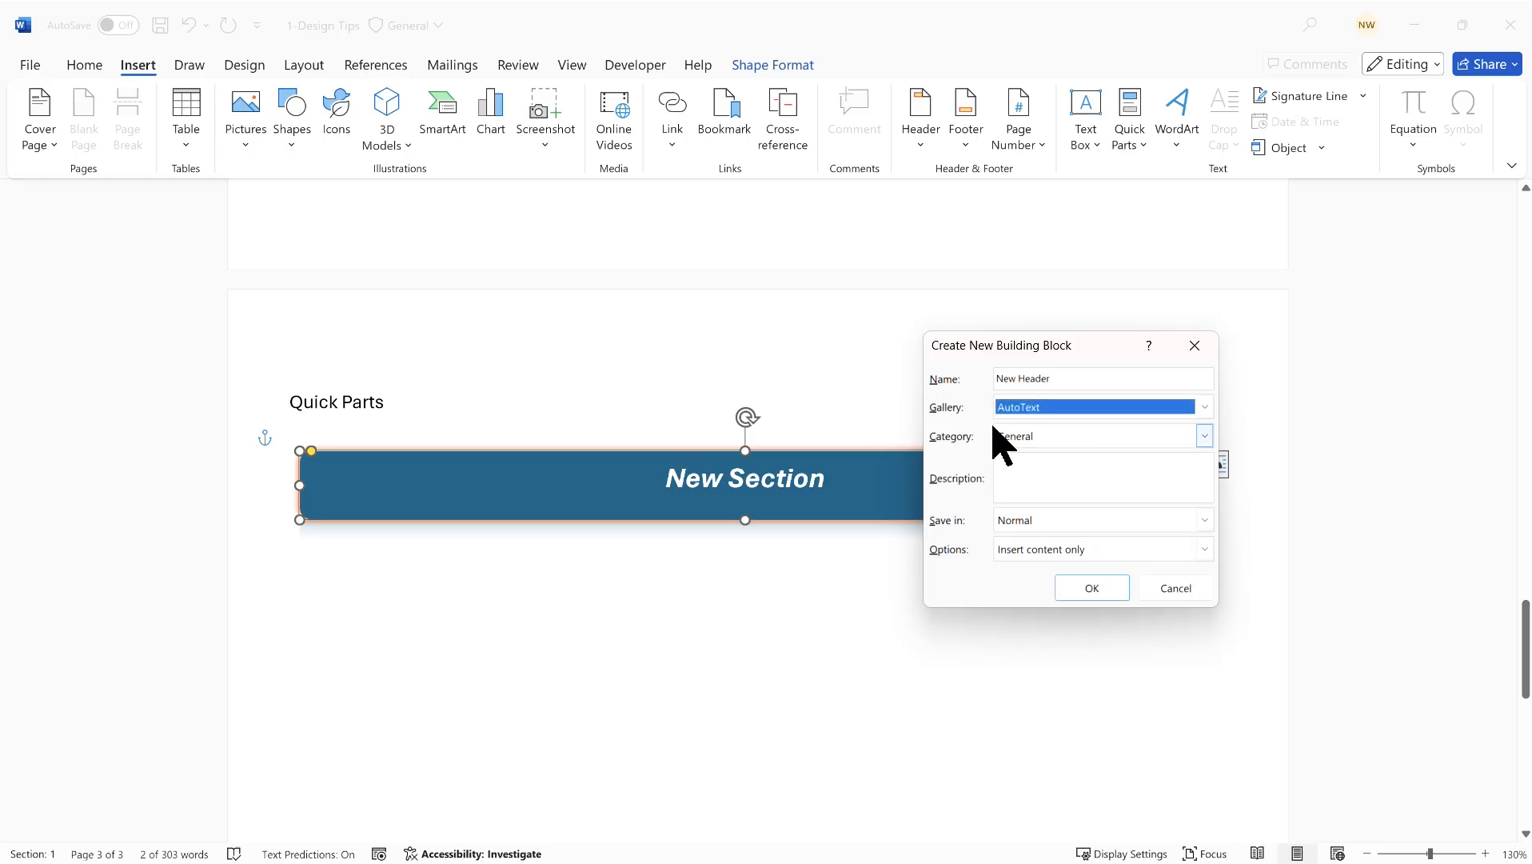
click(1092, 590)
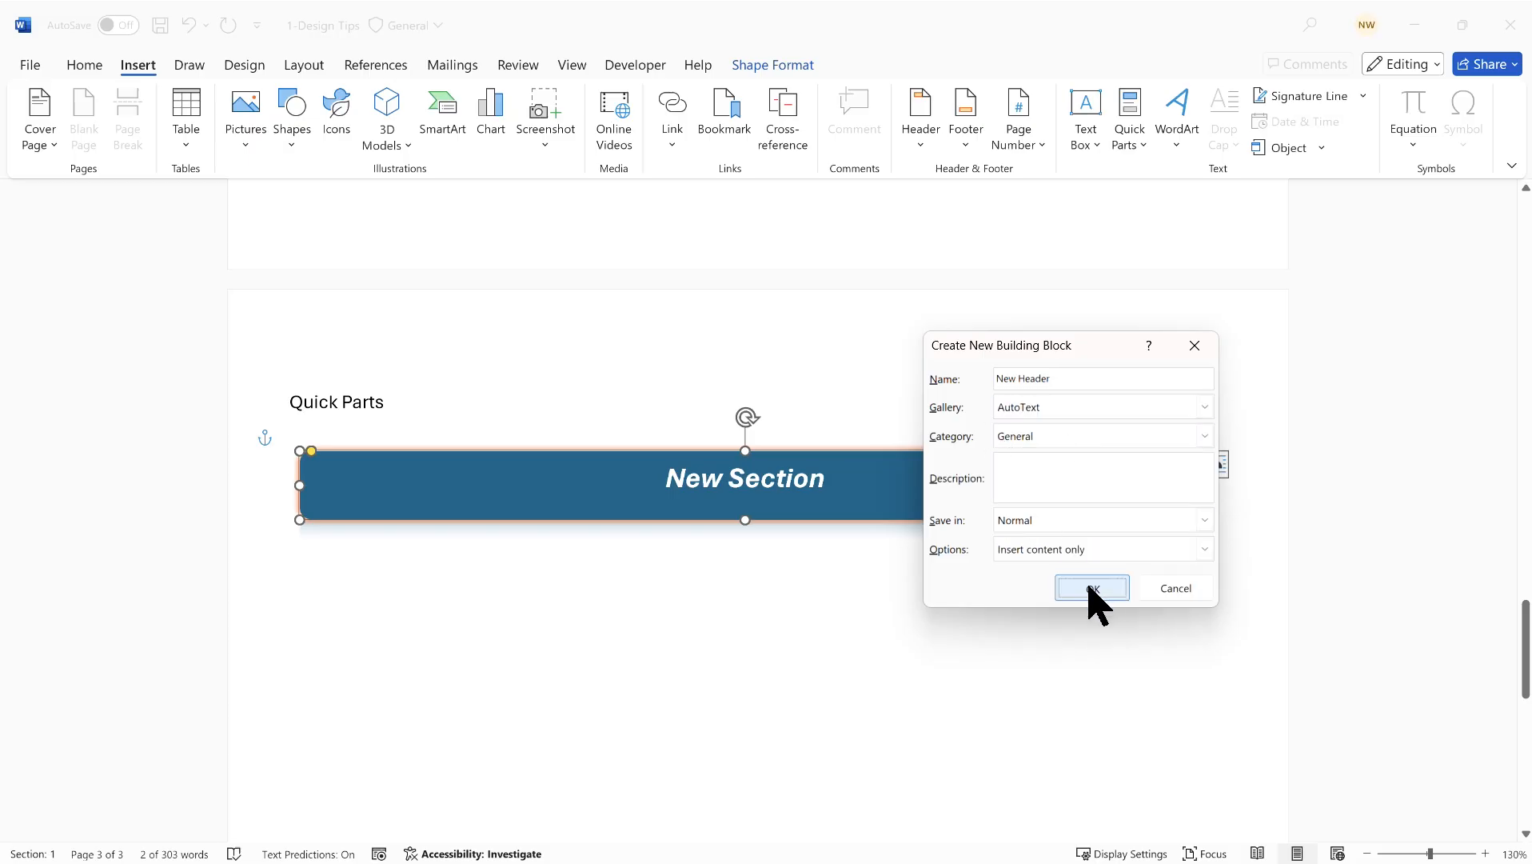
- Delete the New Section banner from the page and insert the New Header AutoText entry in its place
click(784, 598)
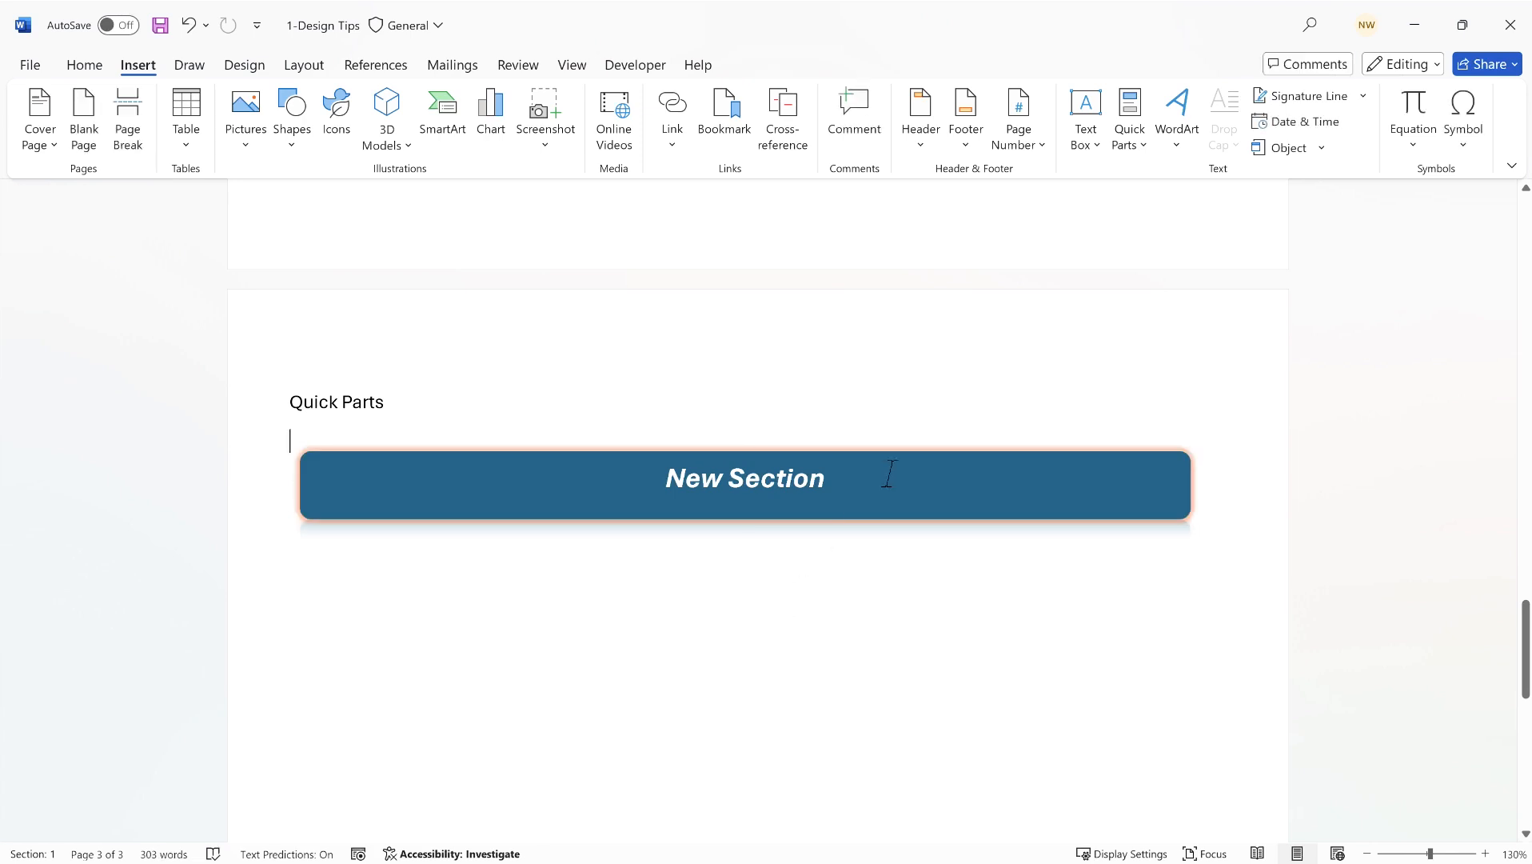
click(891, 451)
key(Delete)
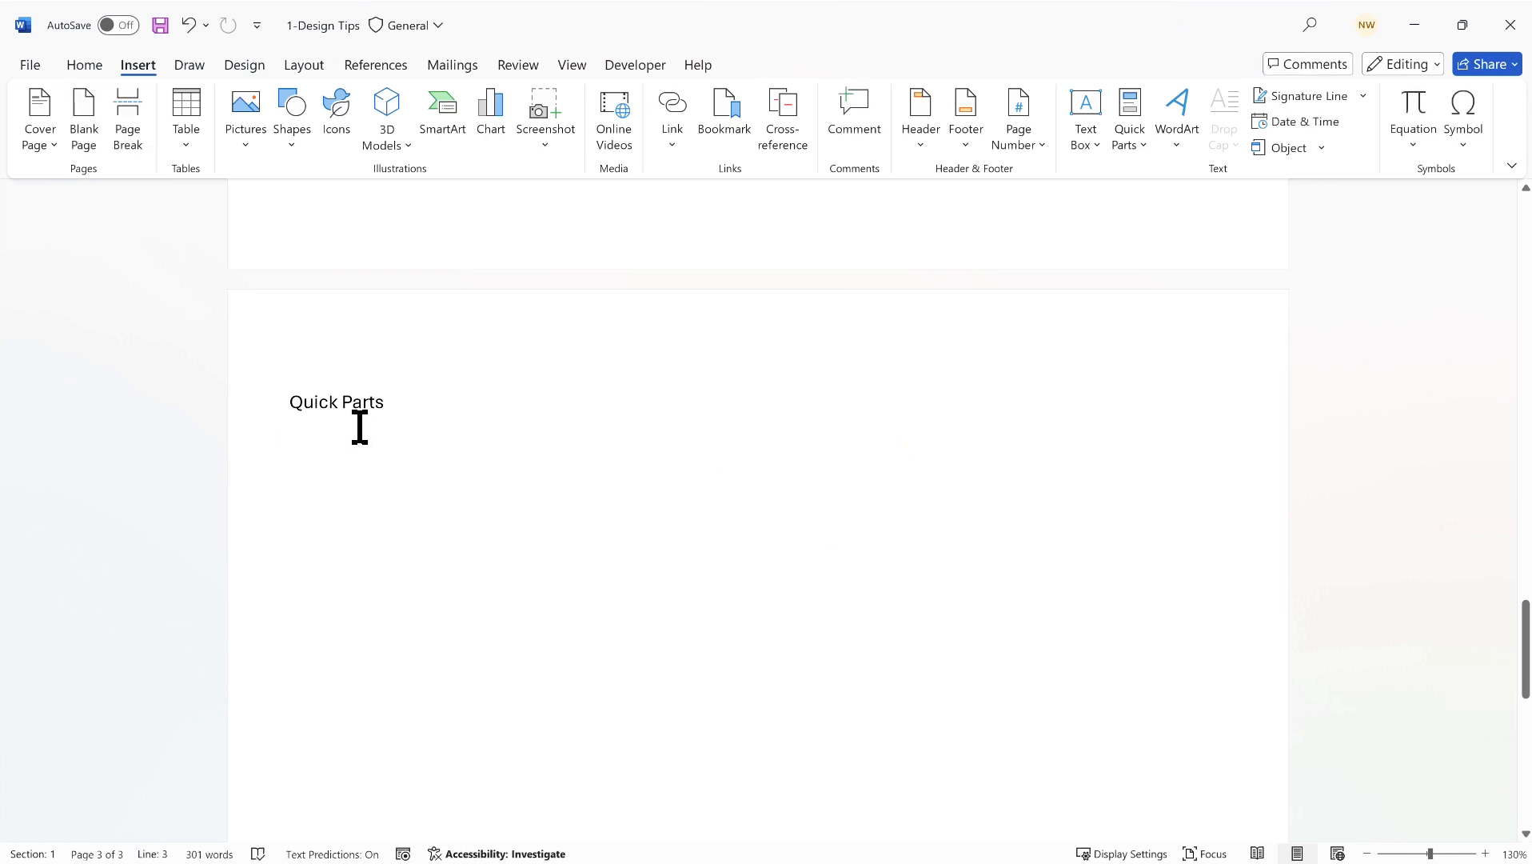
click(1118, 152)
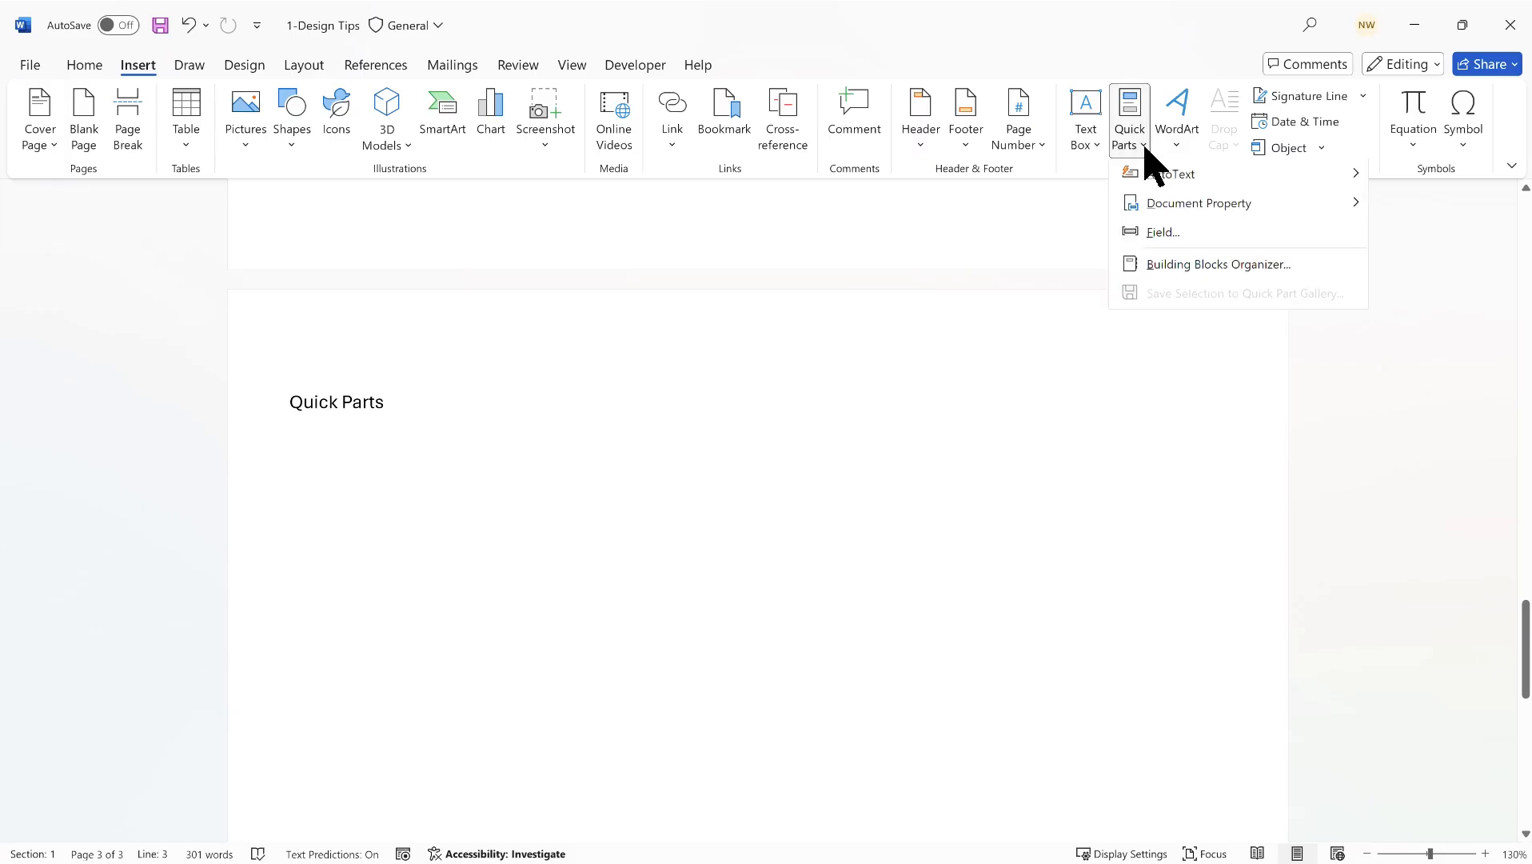
mouse_move(1152, 181)
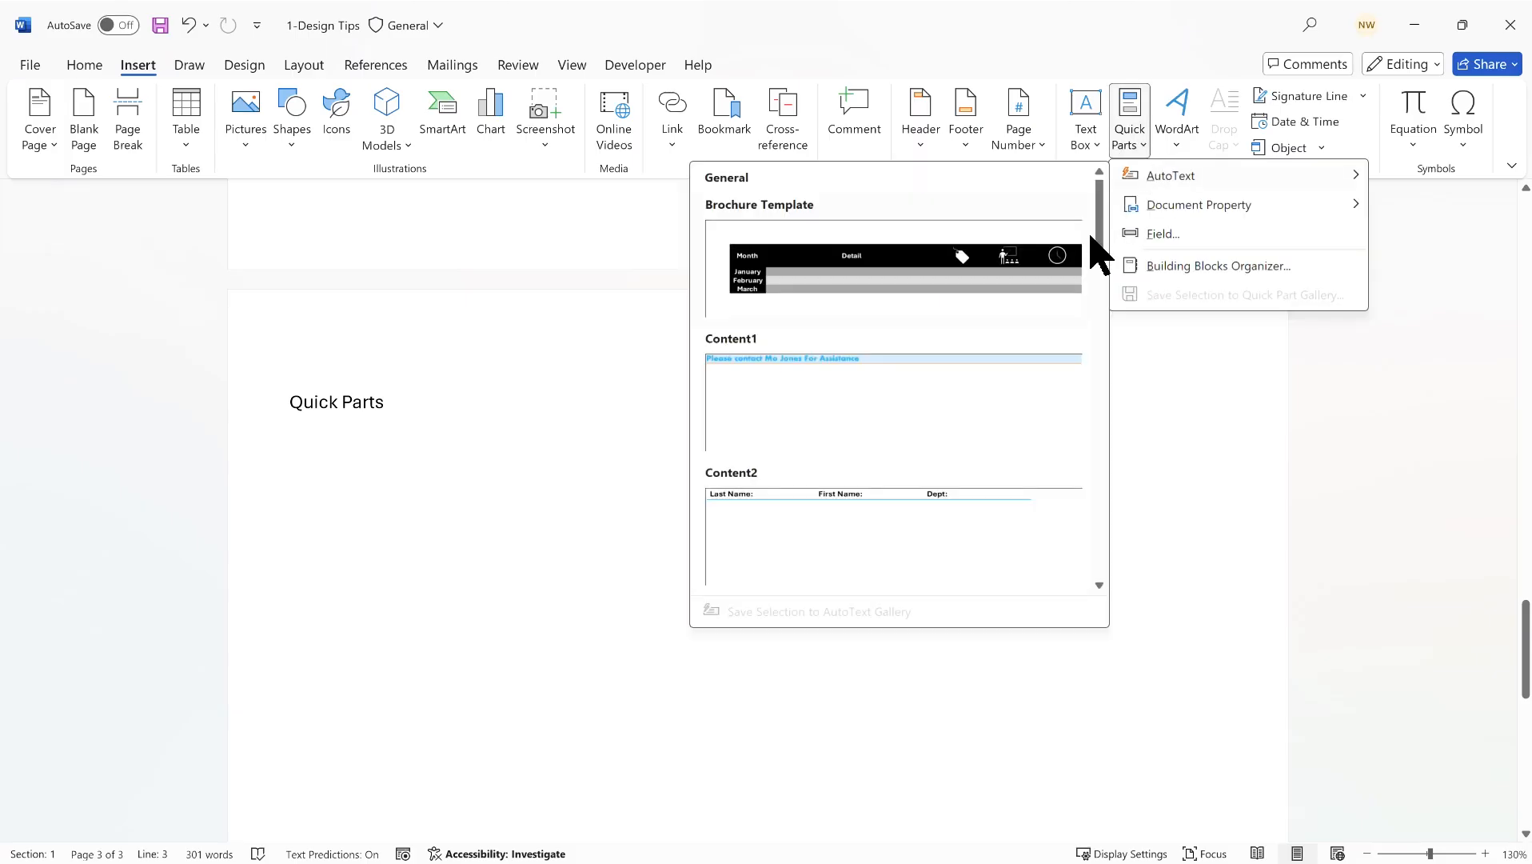
drag(1096, 228, 1092, 374)
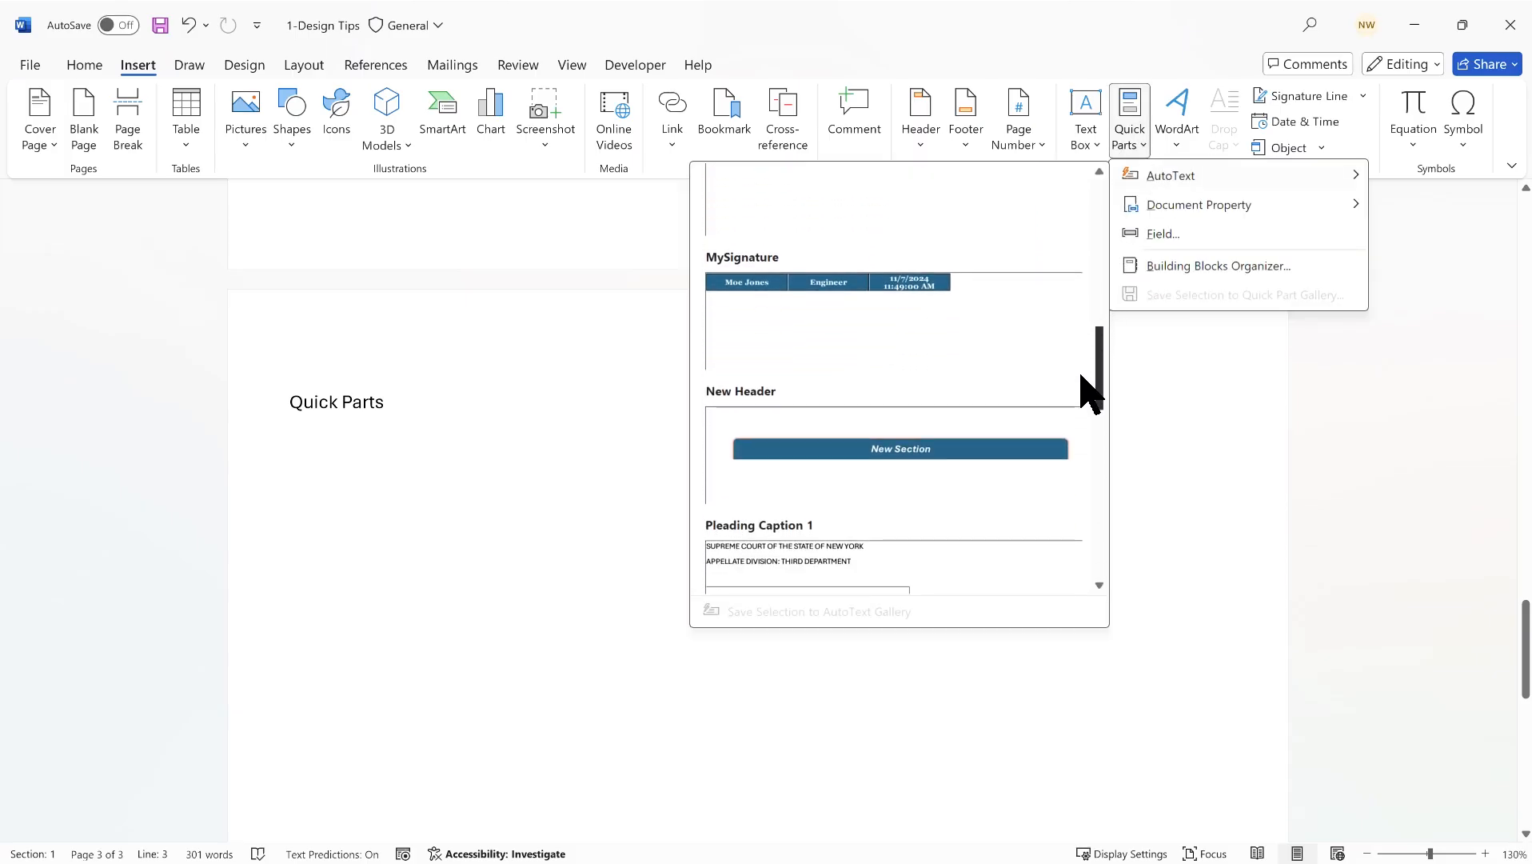
click(964, 466)
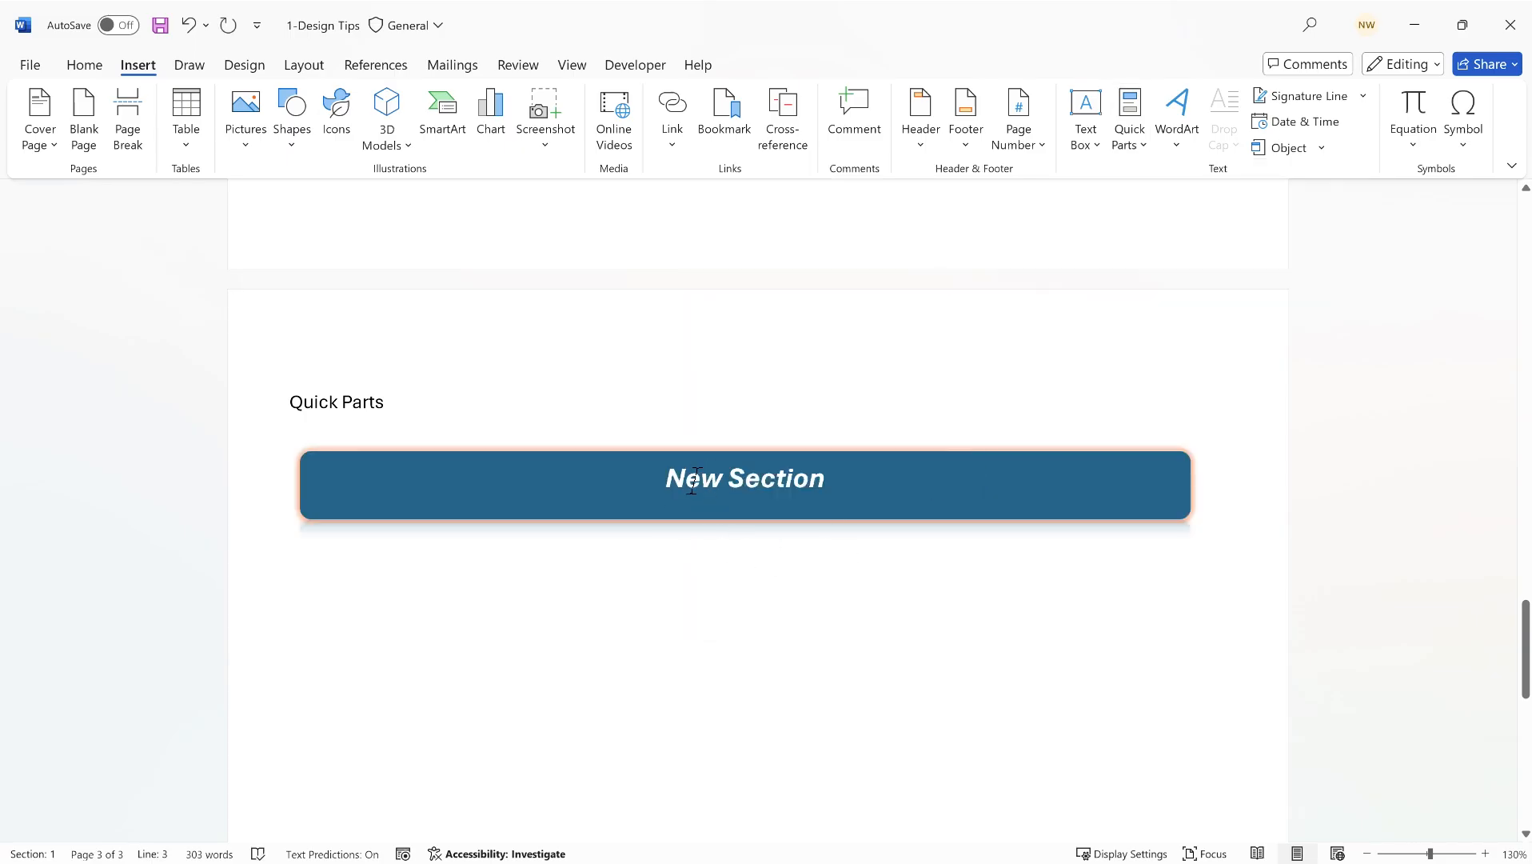
- Replace the text in the inserted banner with "Quick Parts"
triple_click(772, 486)
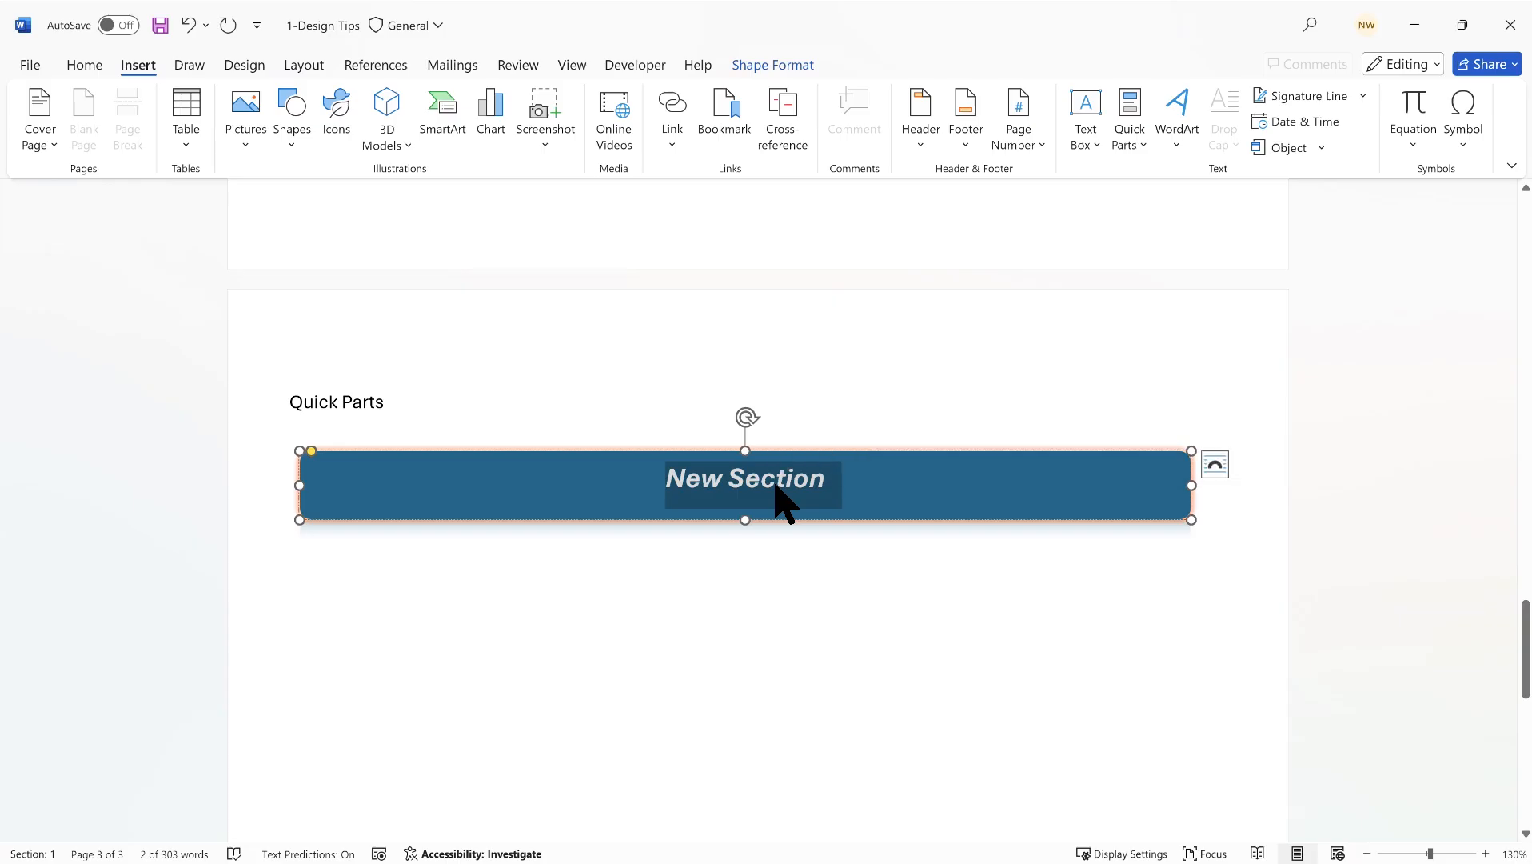
text(Quick P)
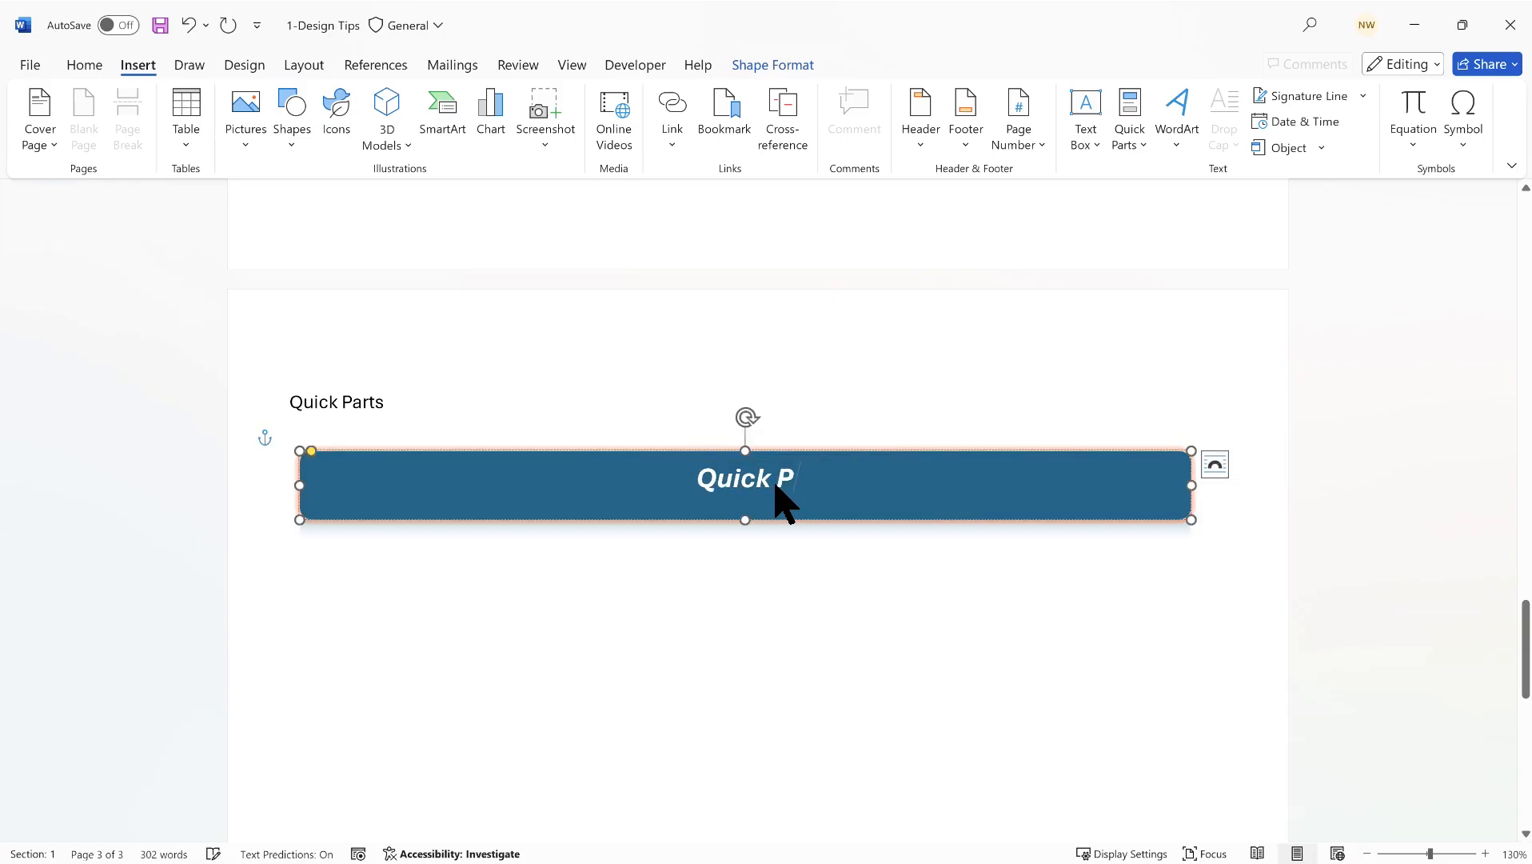
text(Arts)
key(BackSpace)
key(BackSpace)
key(BackSpace)
key(BackSpace)
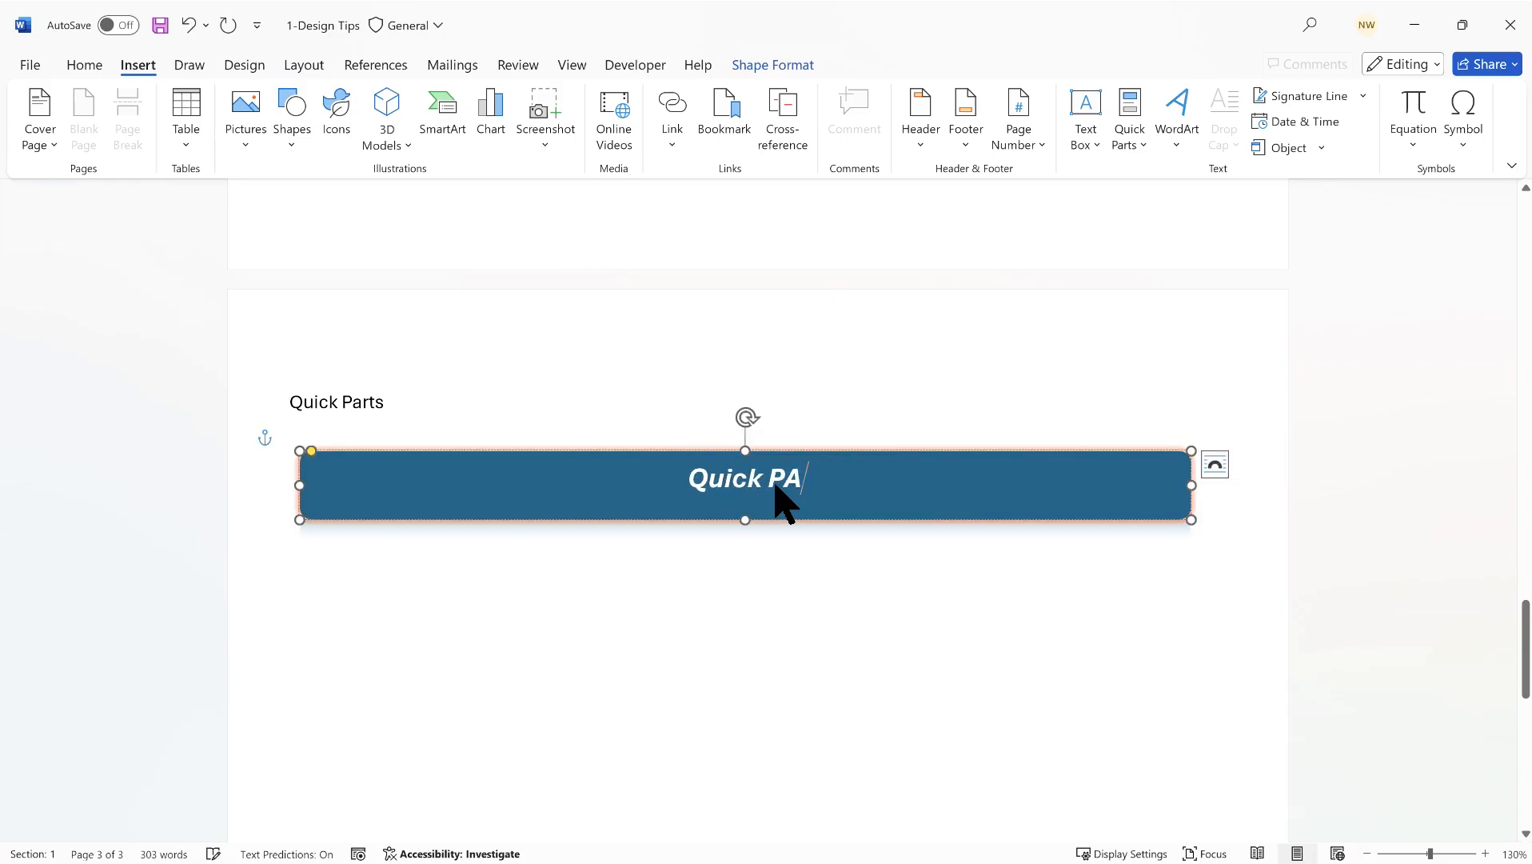
text(arts)
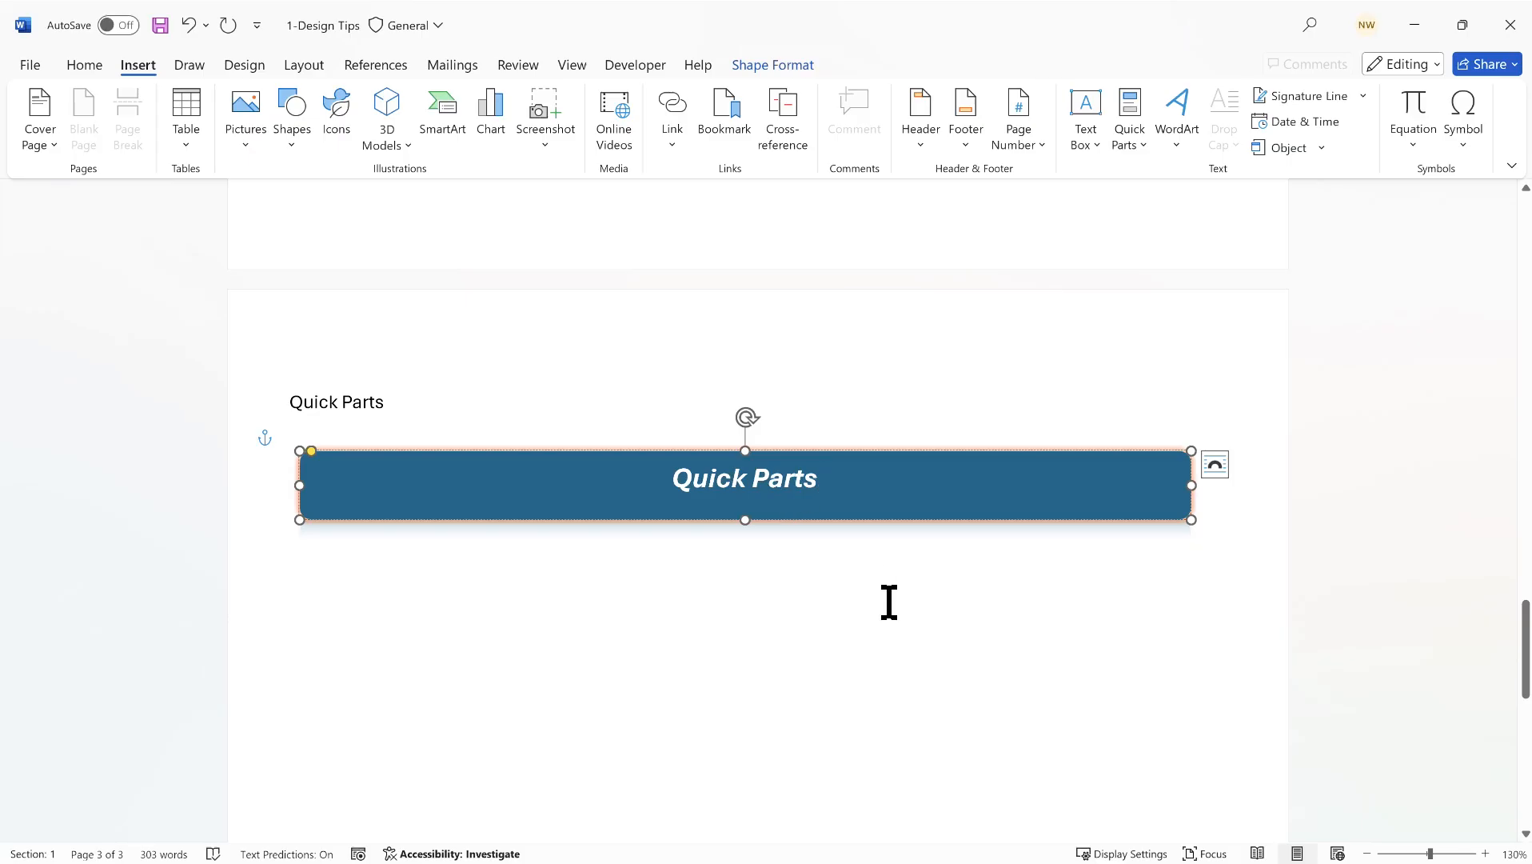
click(928, 608)
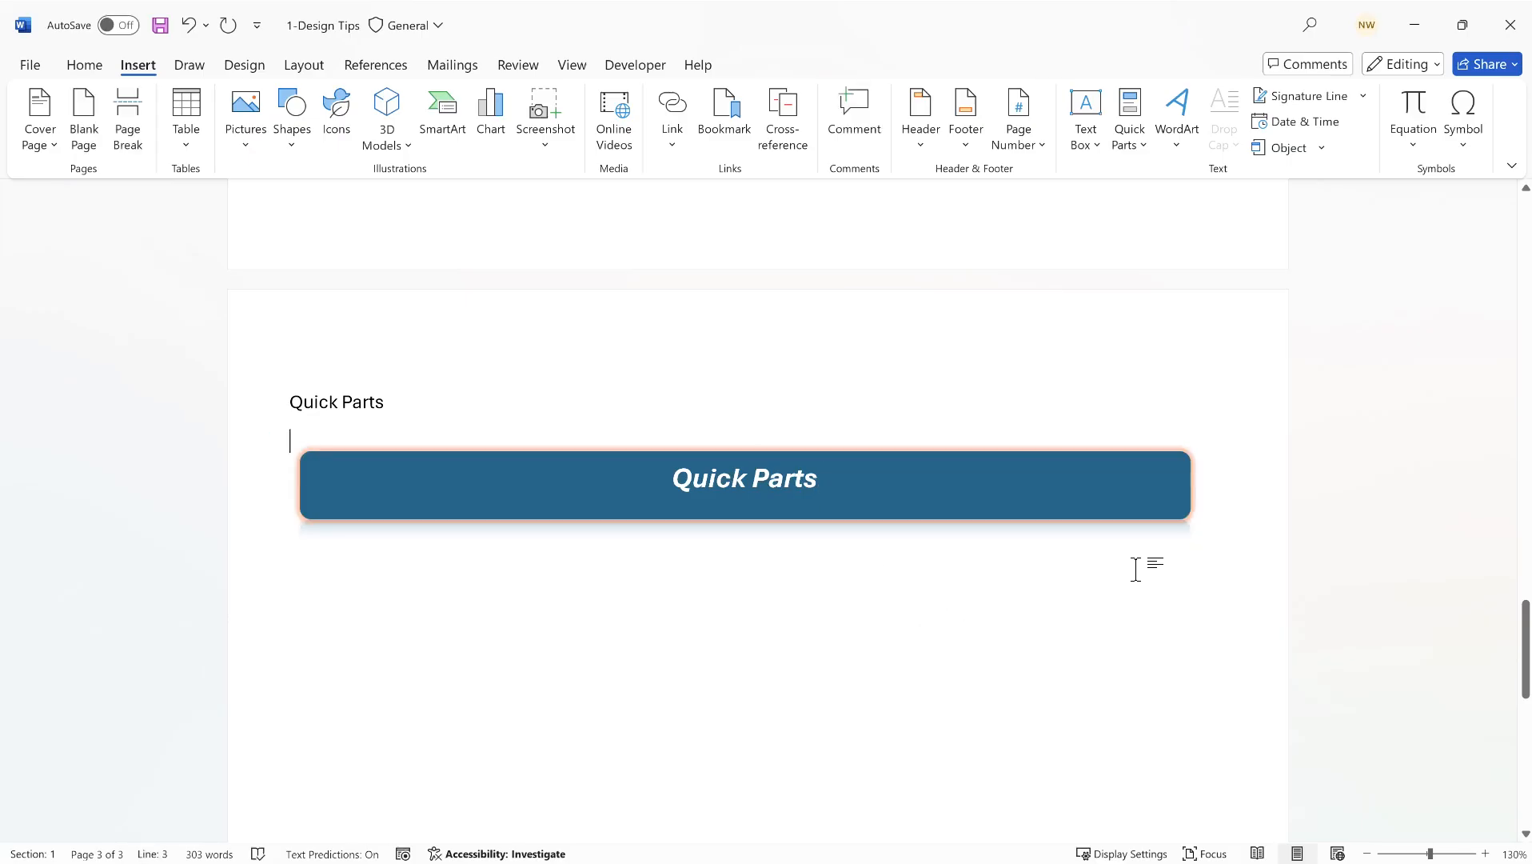
- Add three blank lines below the Quick Parts heading and move the banner back up directly beneath the heading, leaving the cursor below it
key(Return)
key(Return)
key(Return)
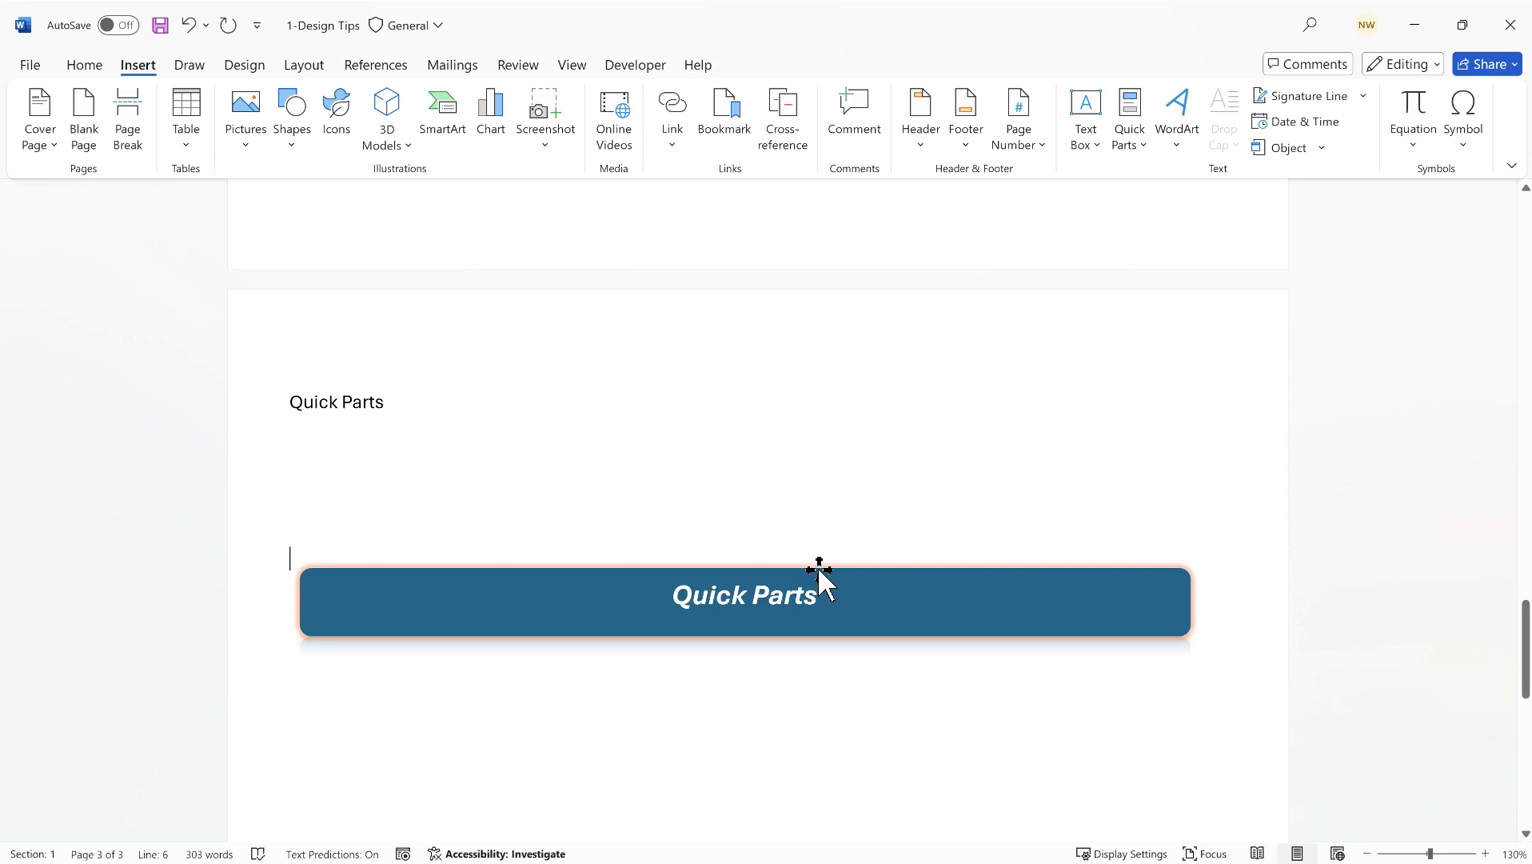
drag(818, 569, 804, 430)
click(659, 598)
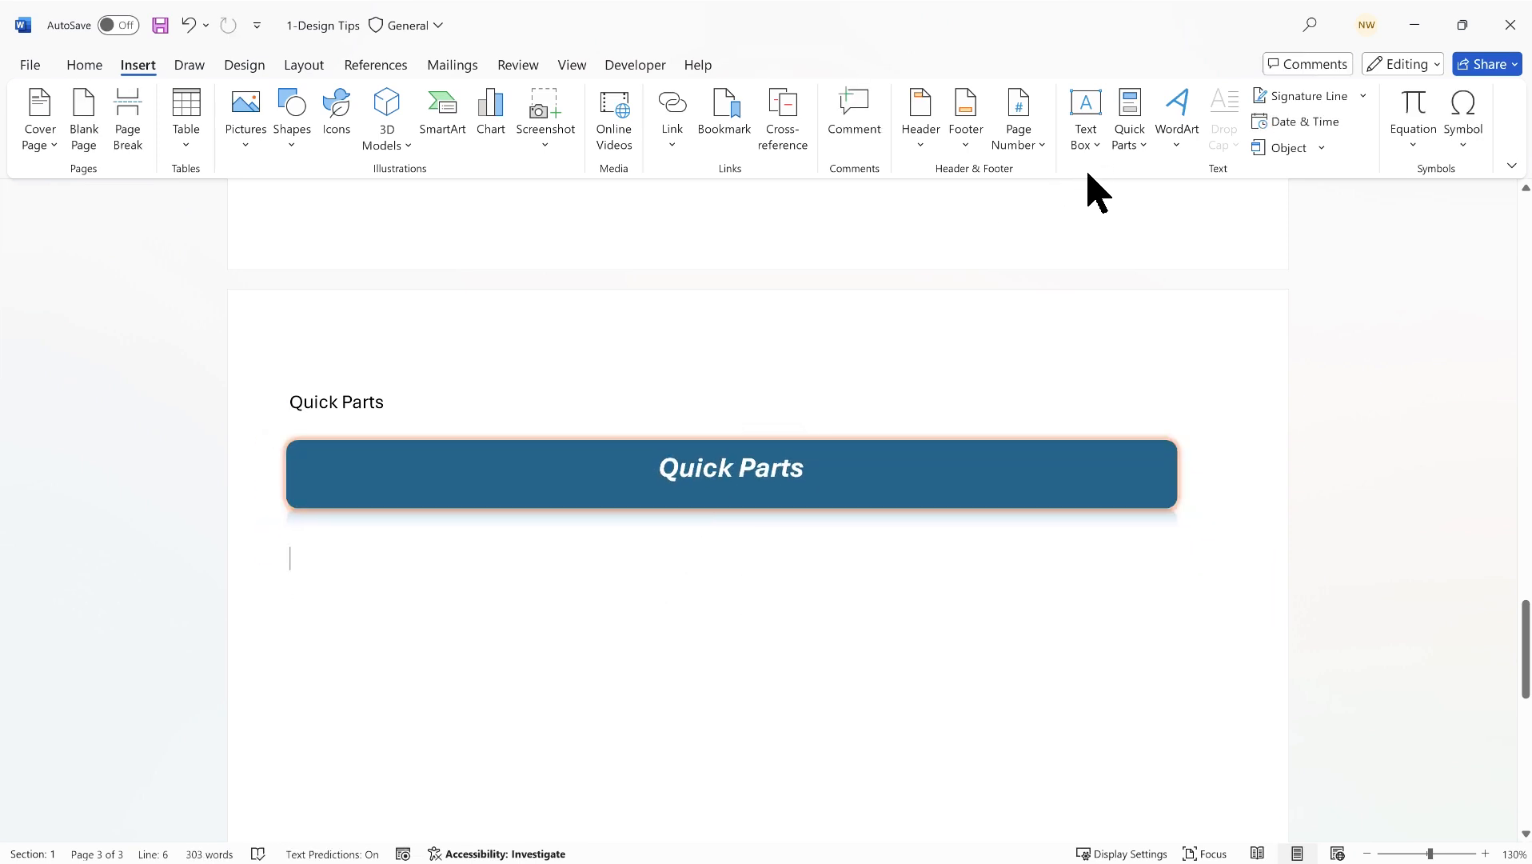
- Insert the Employee Profile AutoText entry below the Quick Parts banner
click(1141, 146)
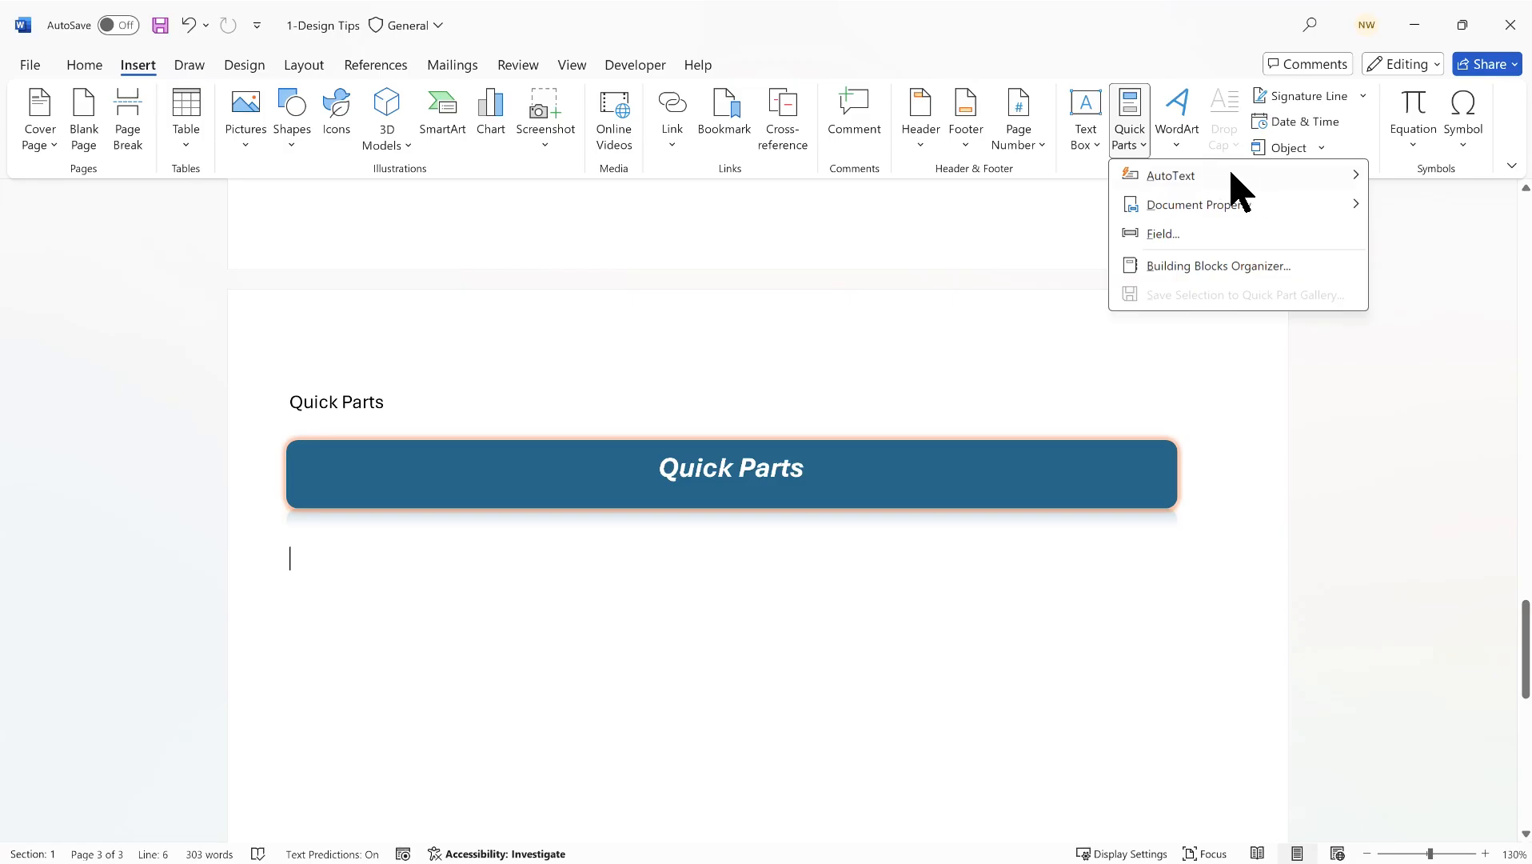
mouse_move(1232, 174)
drag(1101, 229, 1100, 303)
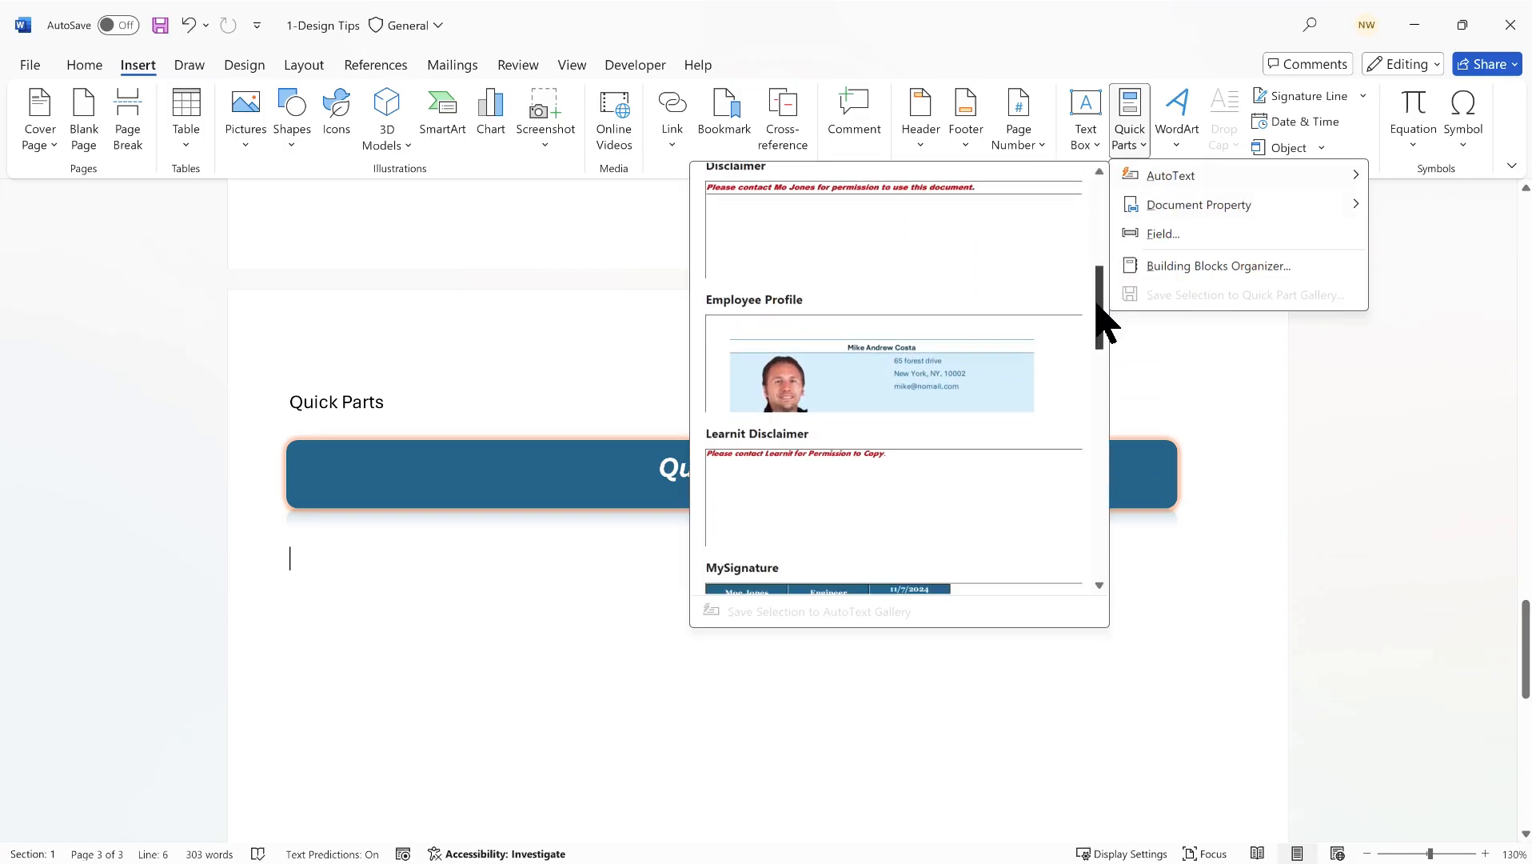
click(869, 379)
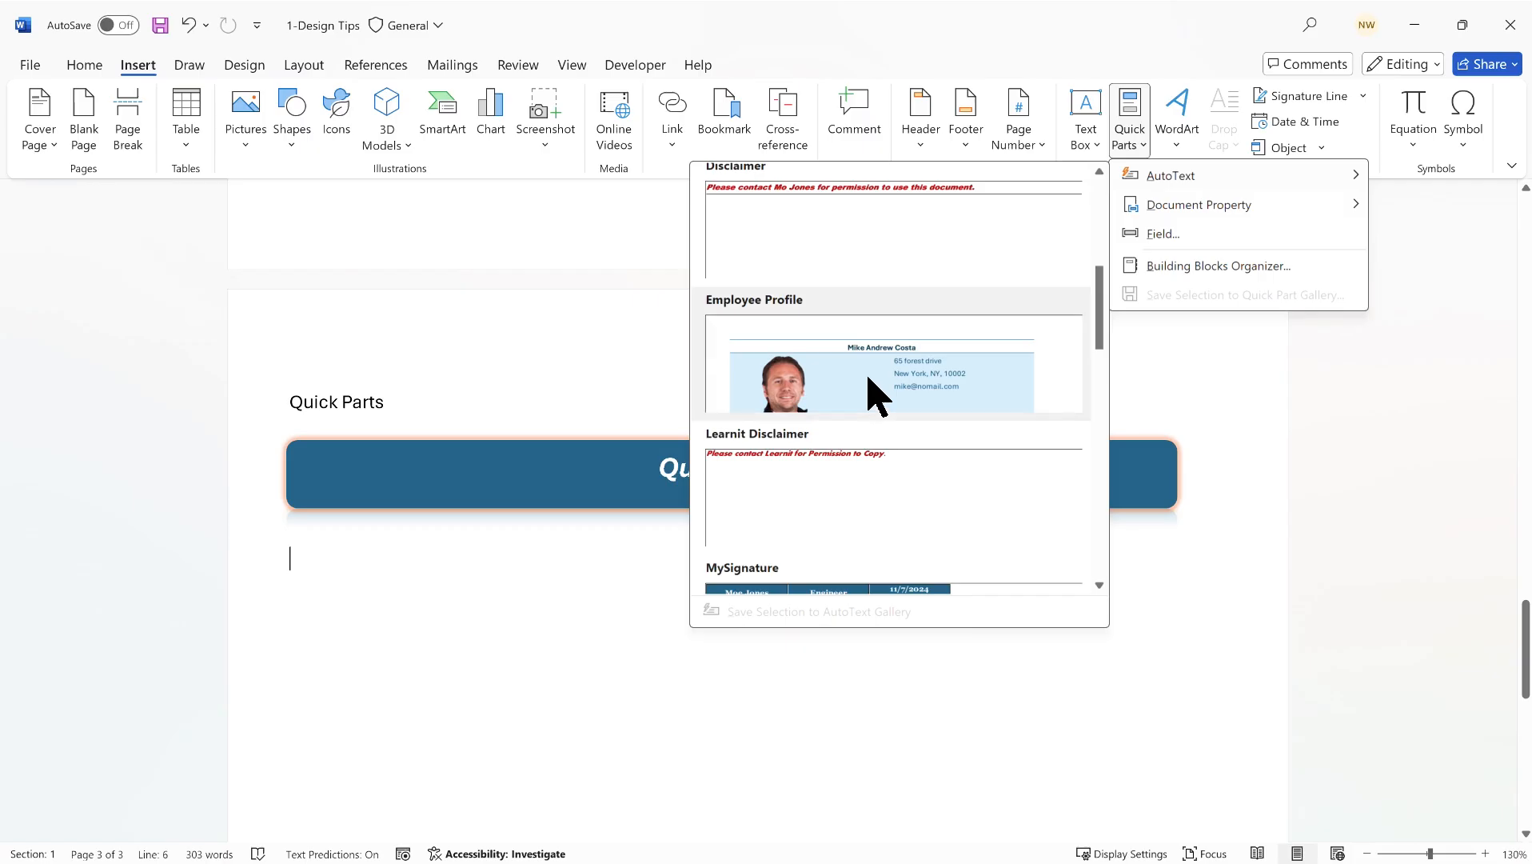
- Examine the inserted employee profile table from top to bottom, select the whole table and its photo row, and review the table selection options
scroll(867, 384, up, 5)
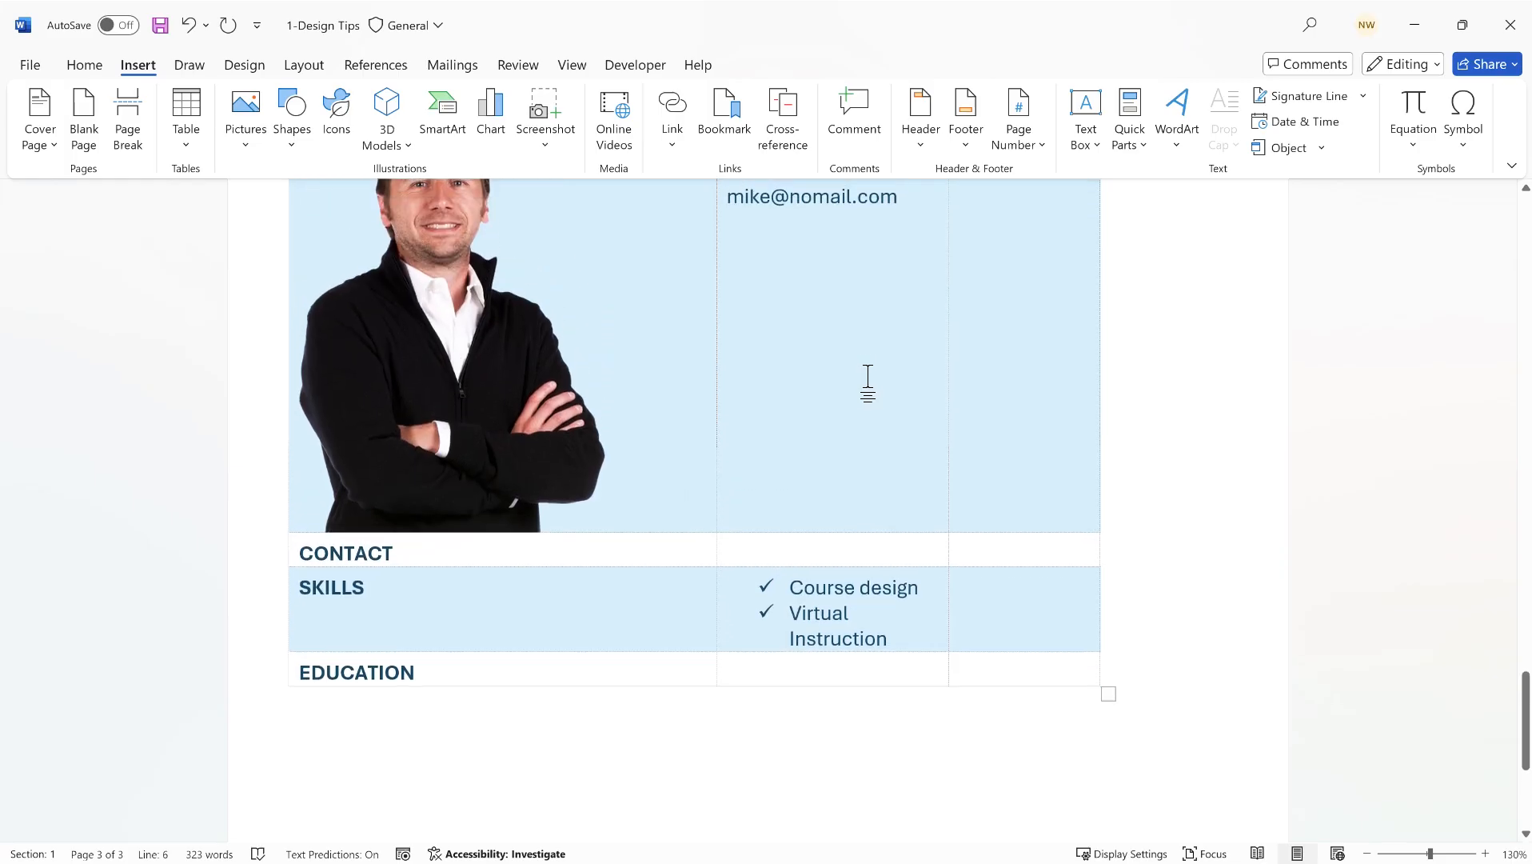
scroll(660, 490, up, 2)
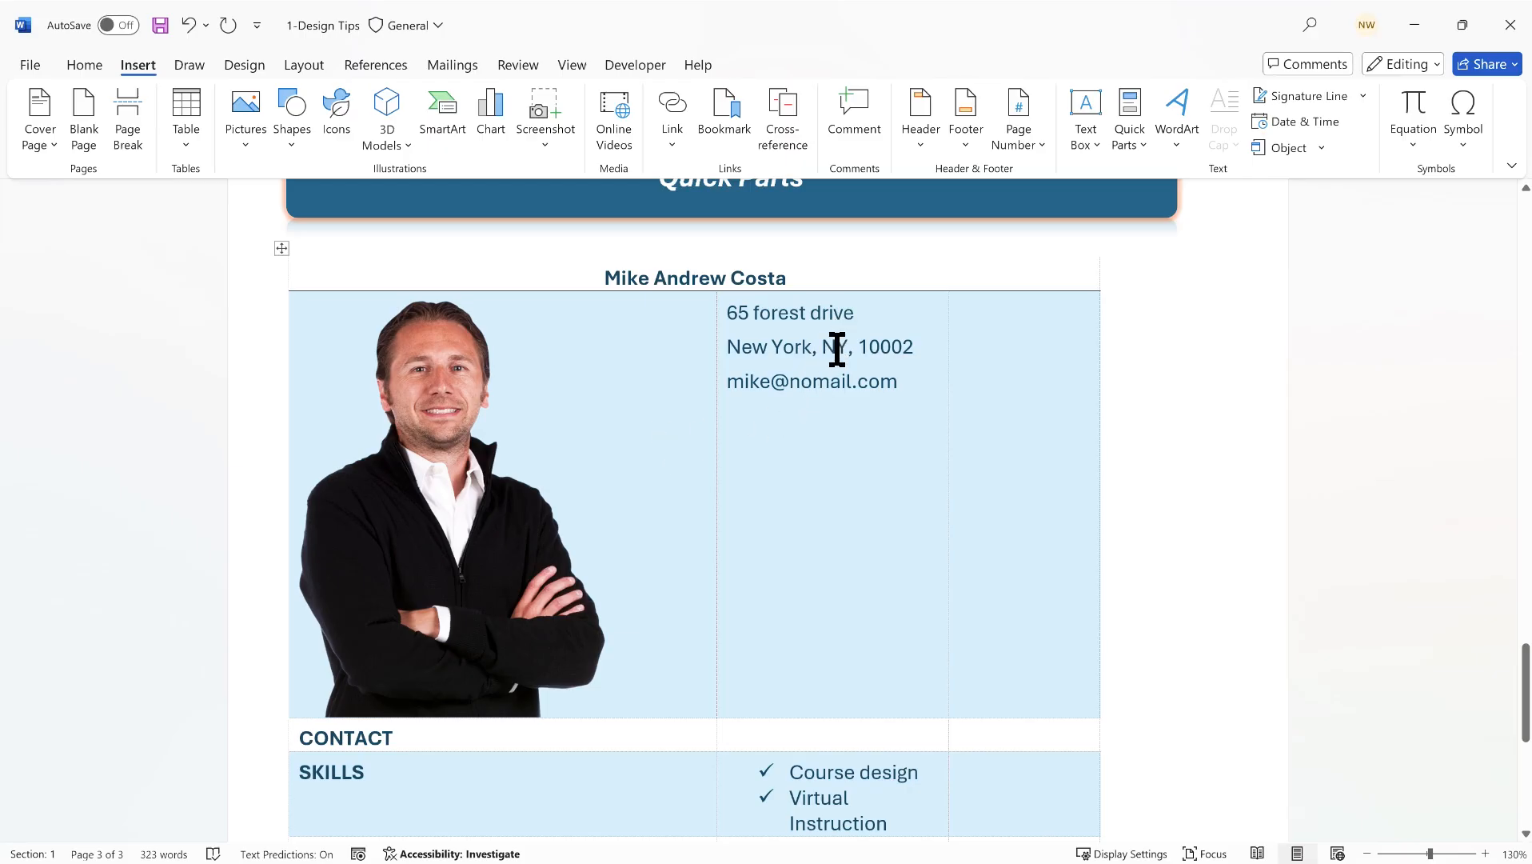
scroll(828, 480, down, 4)
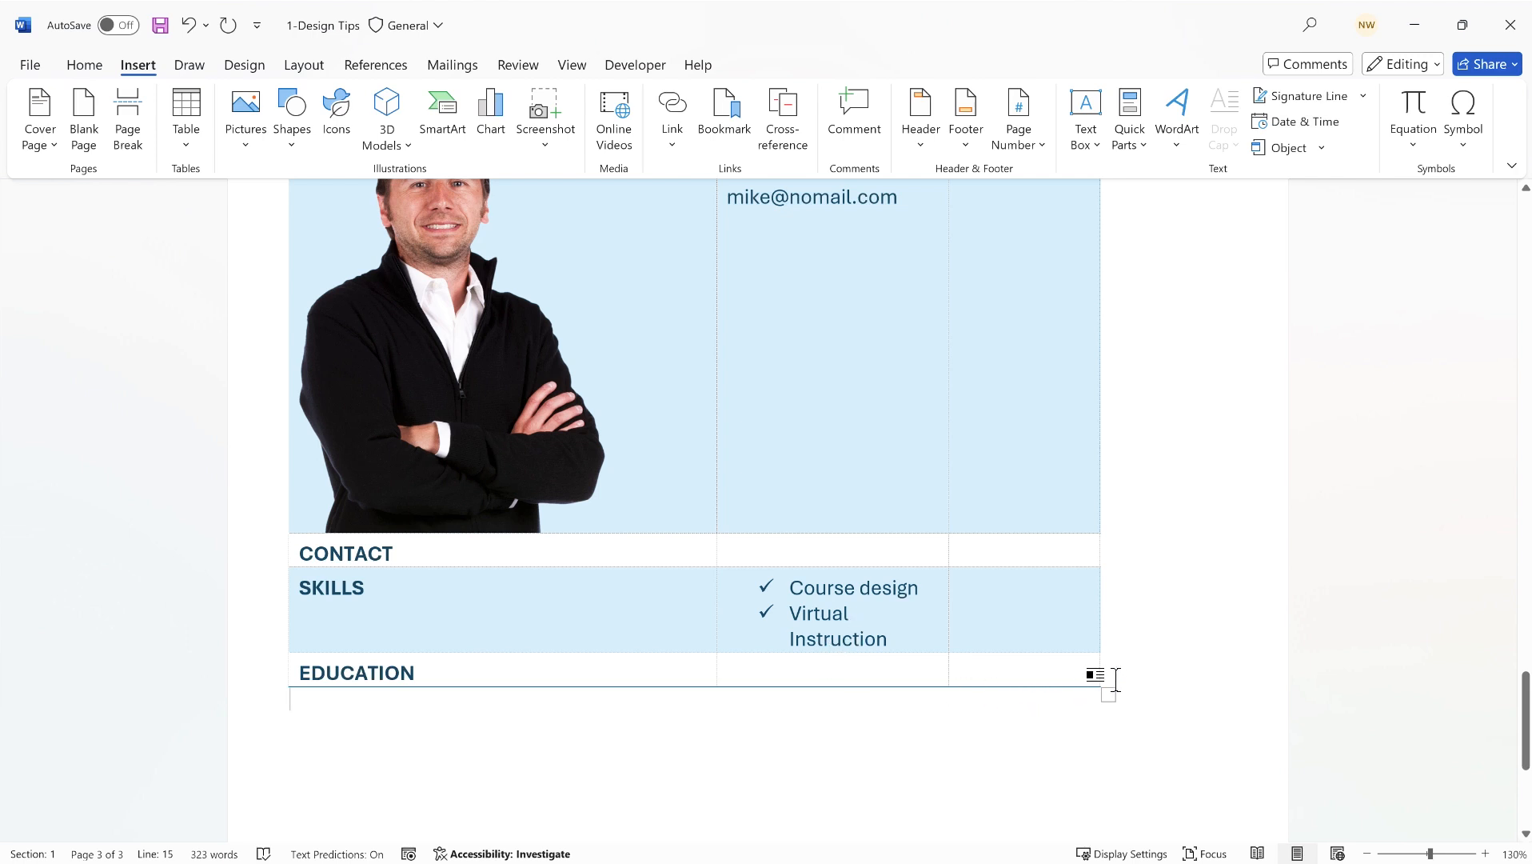
scroll(1187, 678, up, 2)
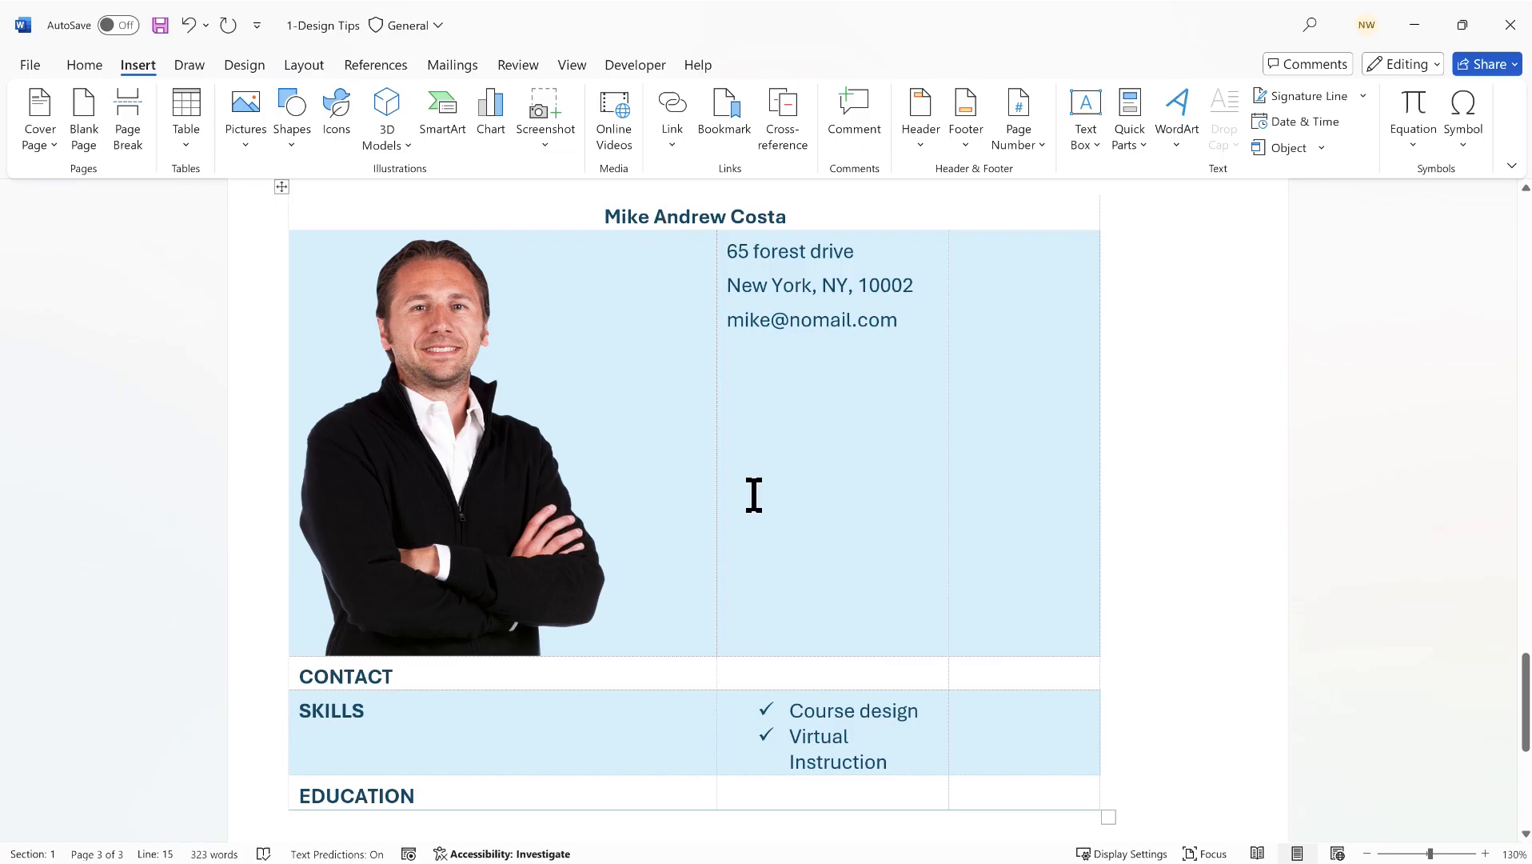
scroll(756, 498, up, 1)
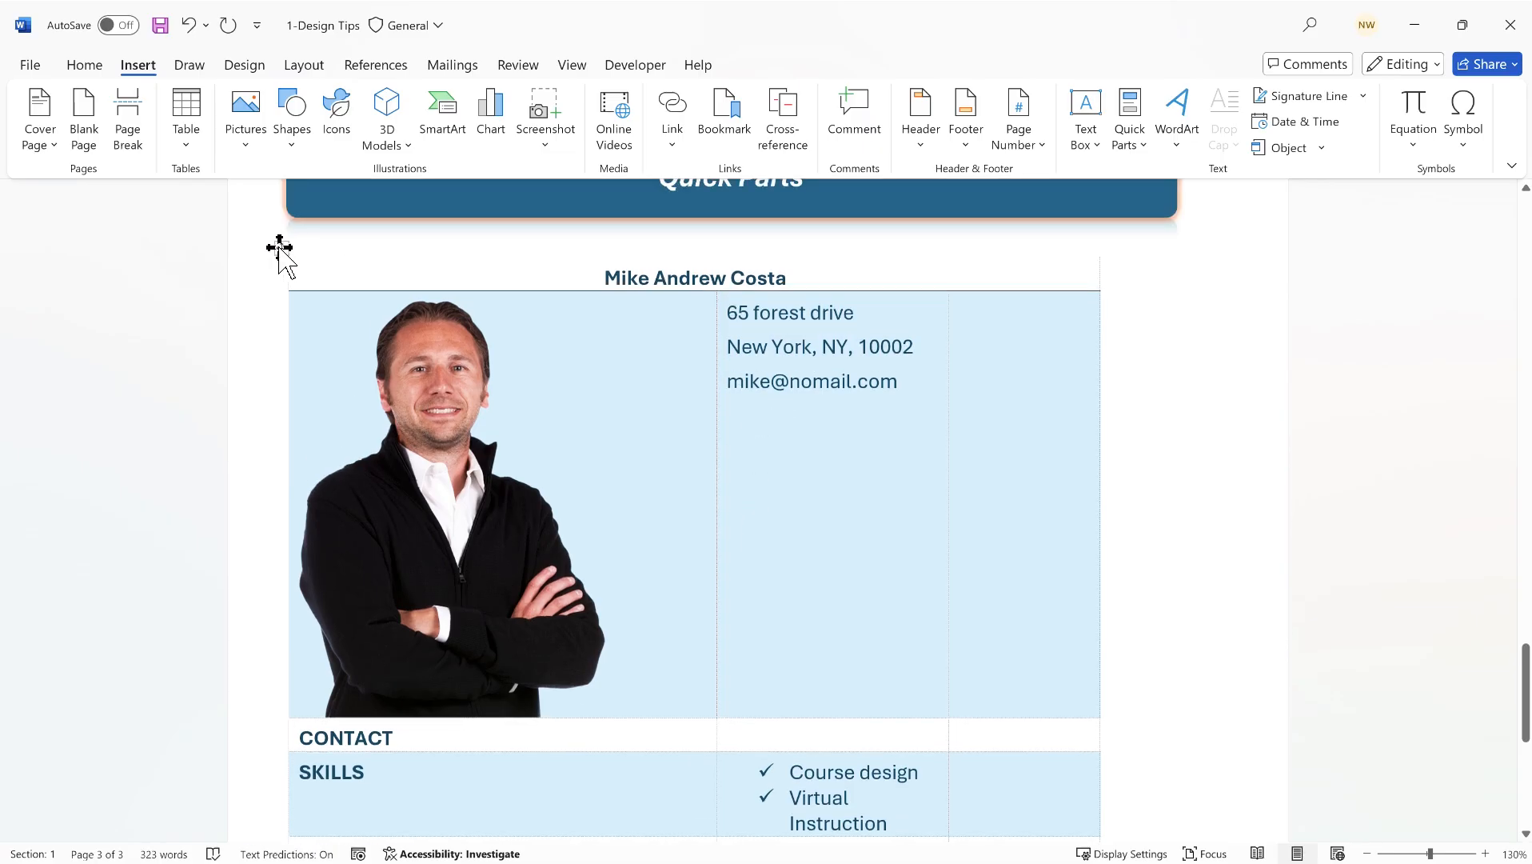
click(280, 247)
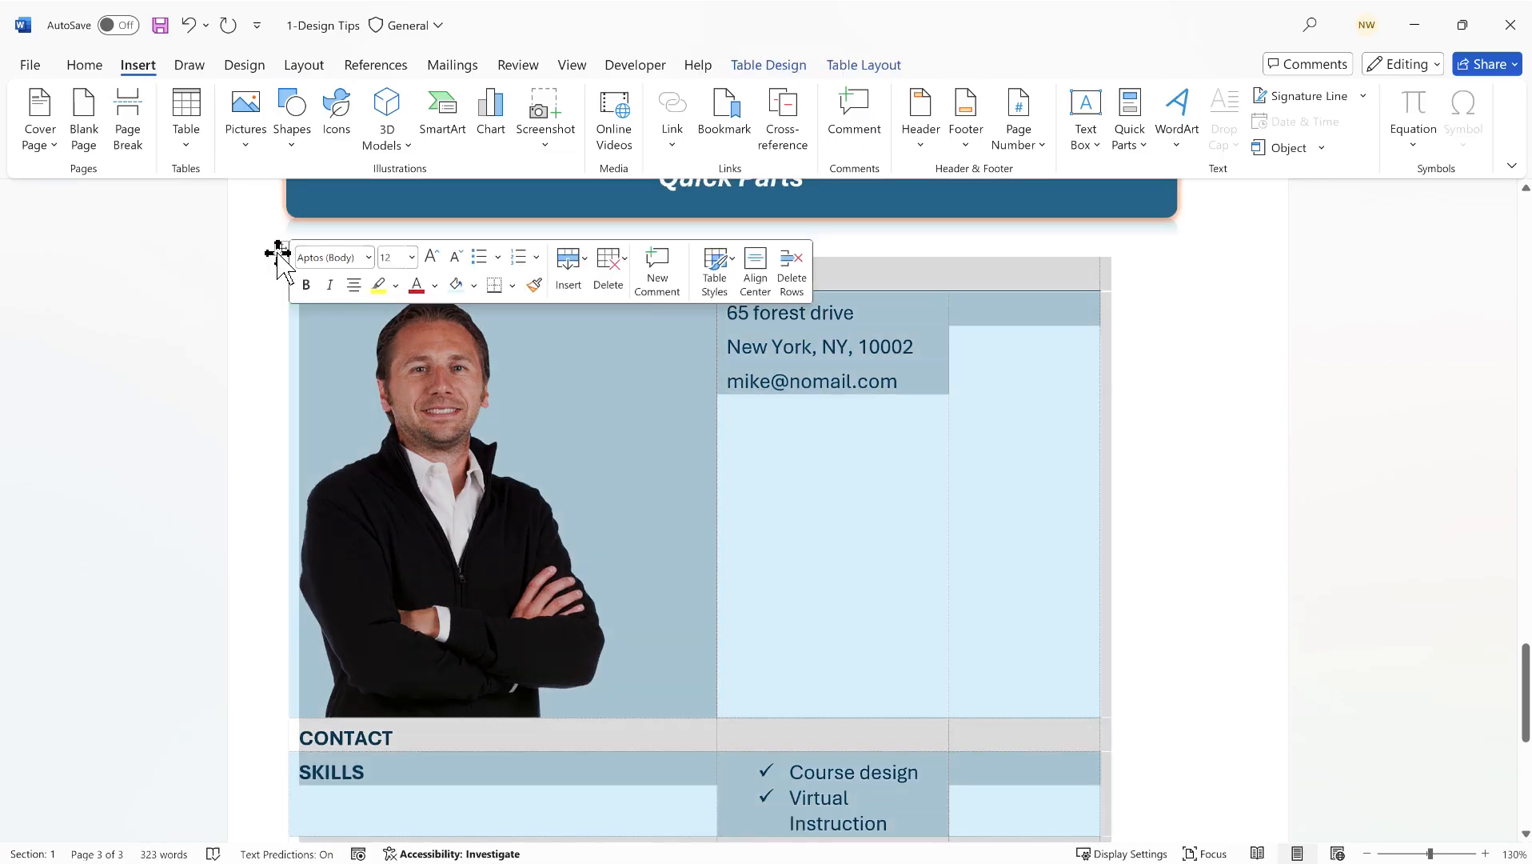
click(270, 296)
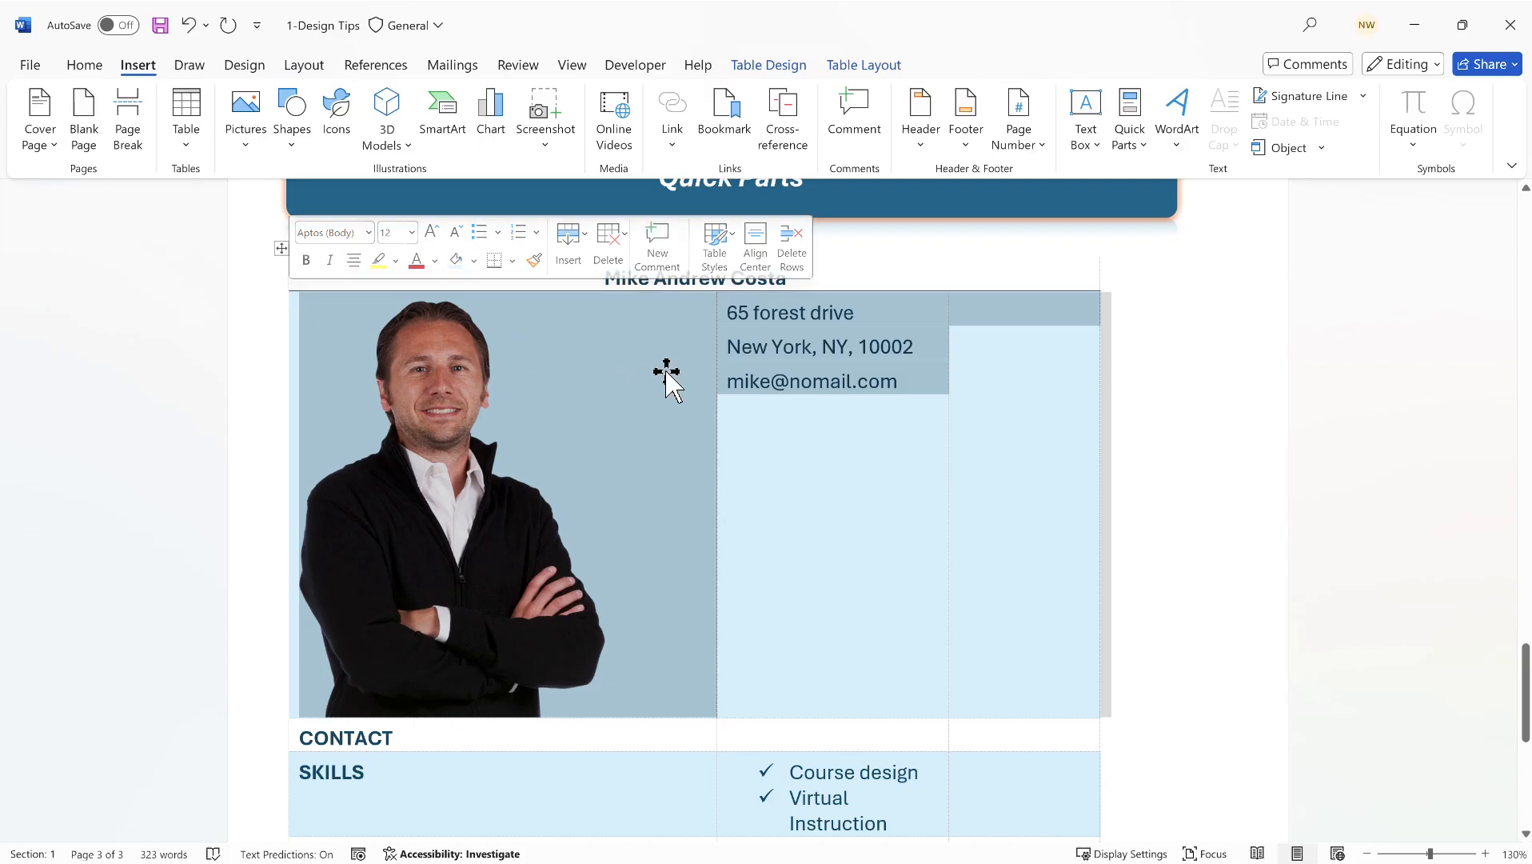
click(852, 381)
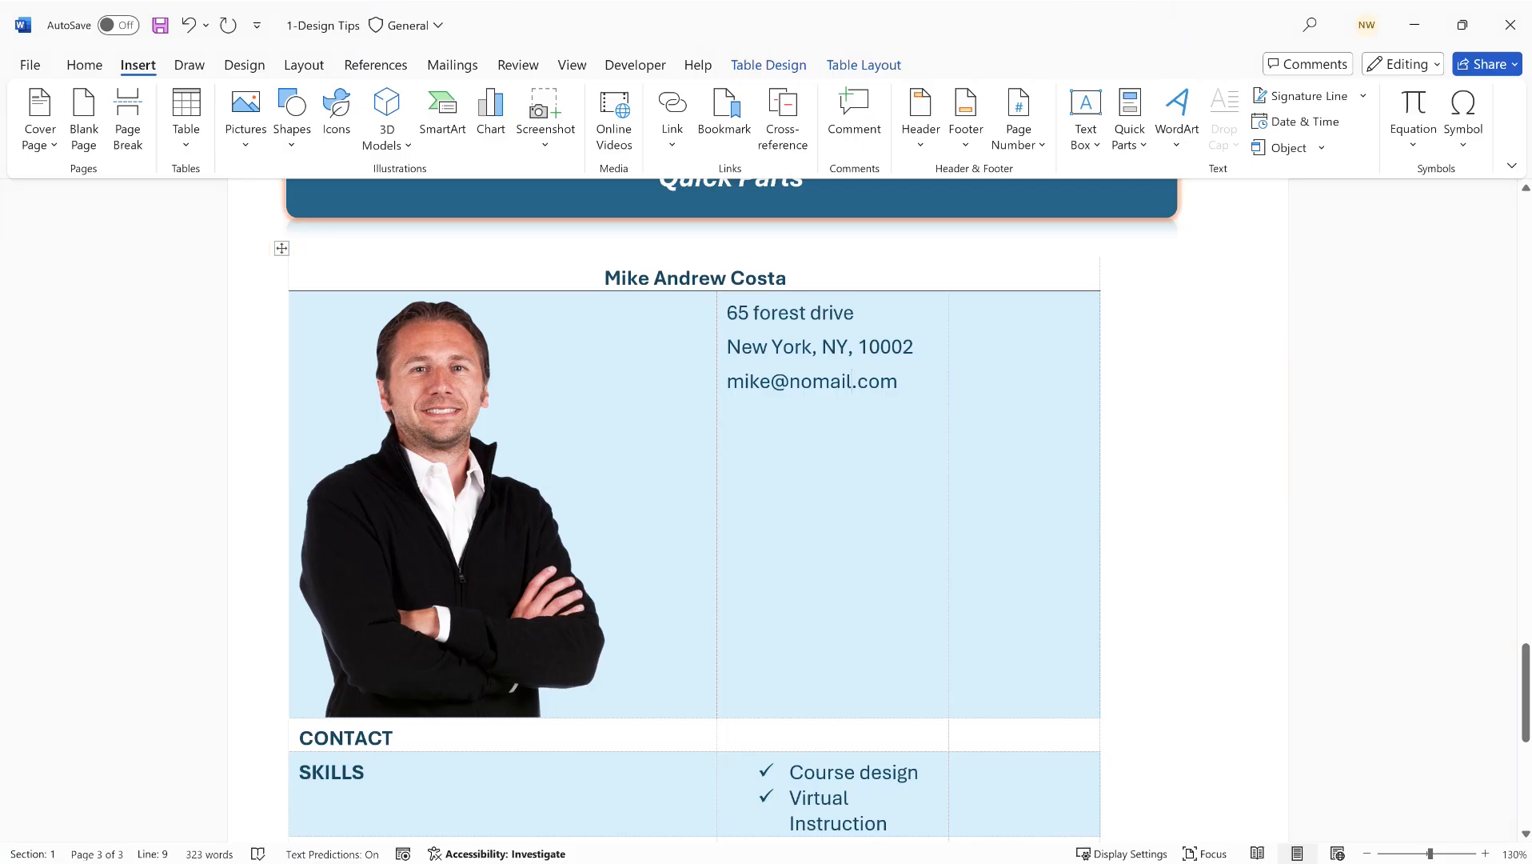
click(839, 70)
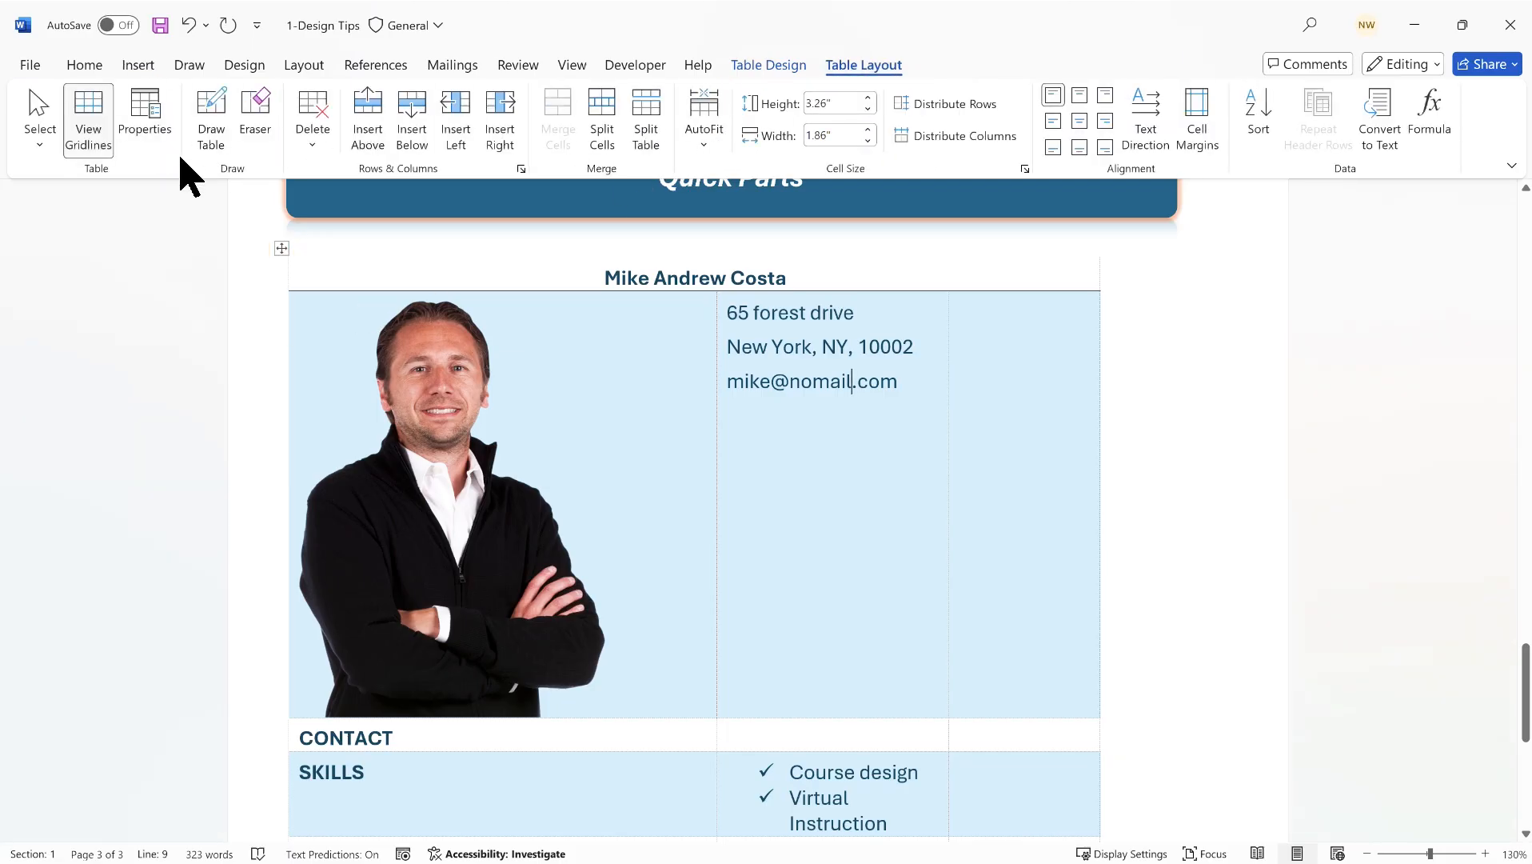
click(39, 131)
scroll(1126, 459, up, 3)
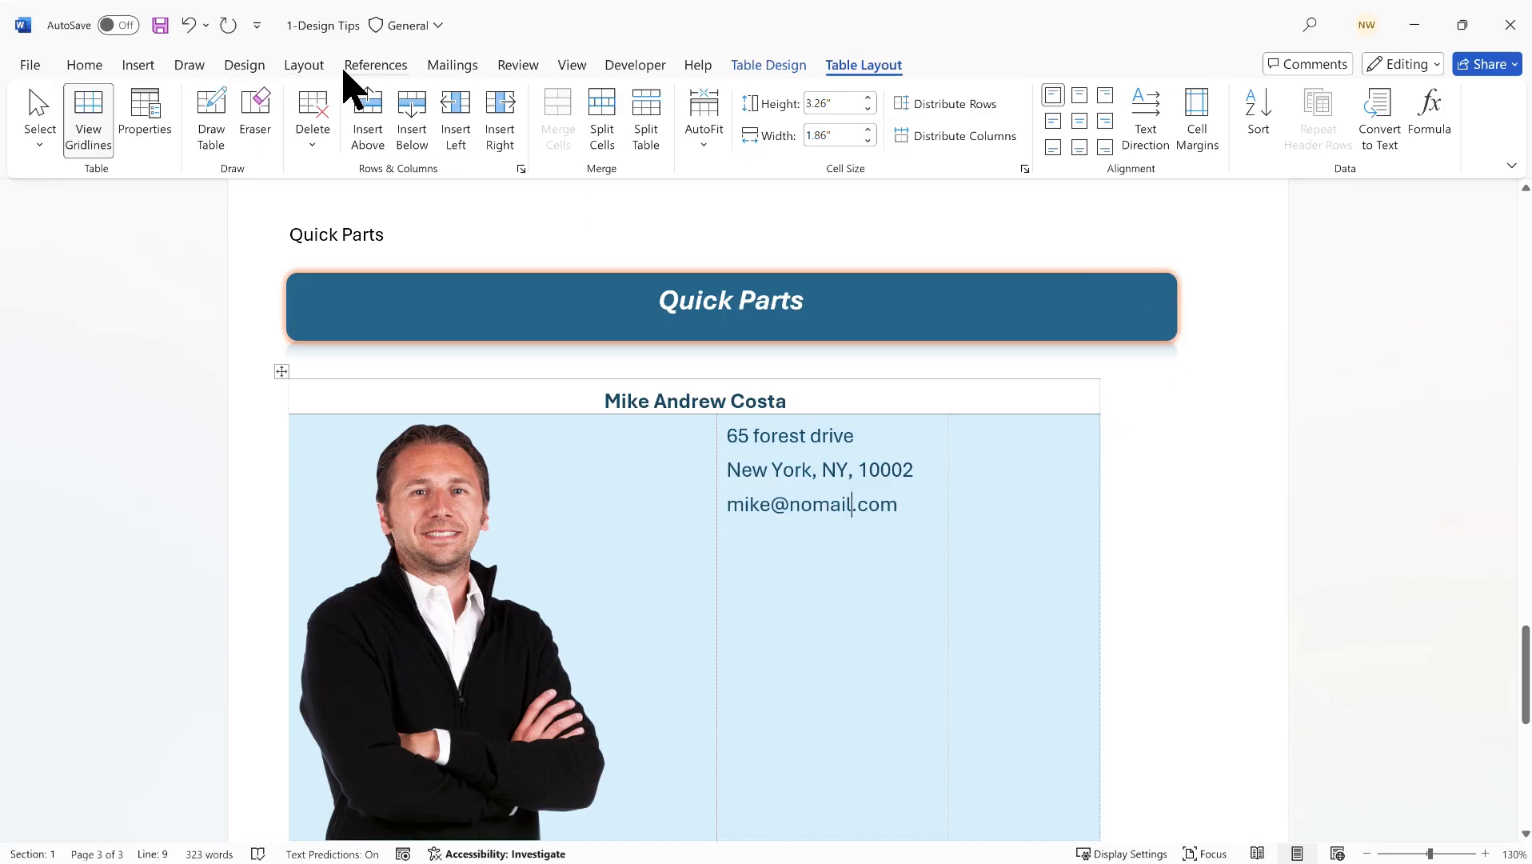
- Try inserting the Support after hours AutoText entry inside the employee profile's e-mail line, and undo the insertion
click(142, 67)
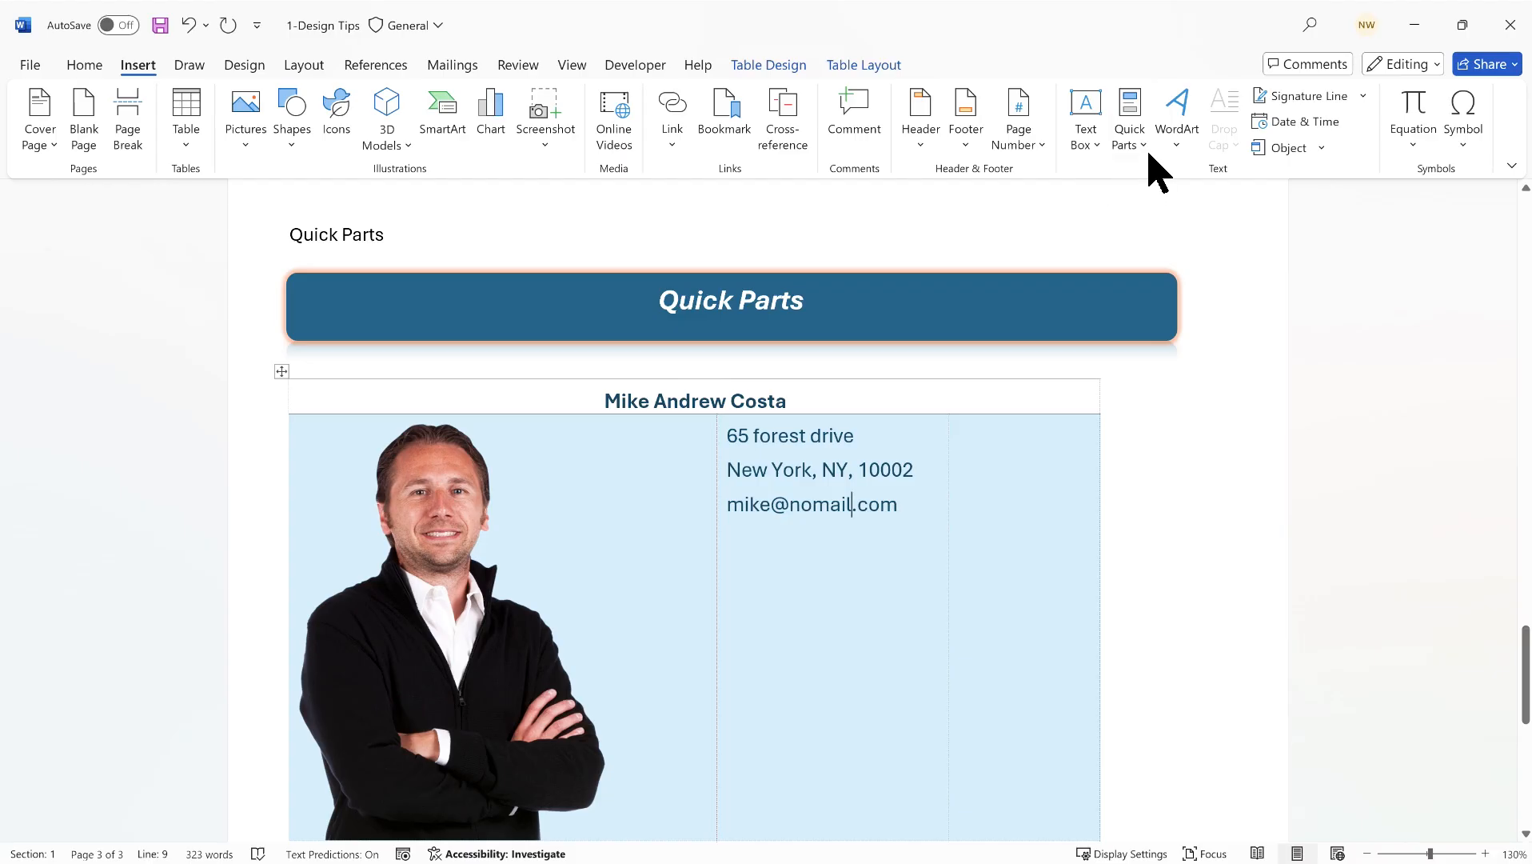
click(1145, 149)
mouse_move(1151, 192)
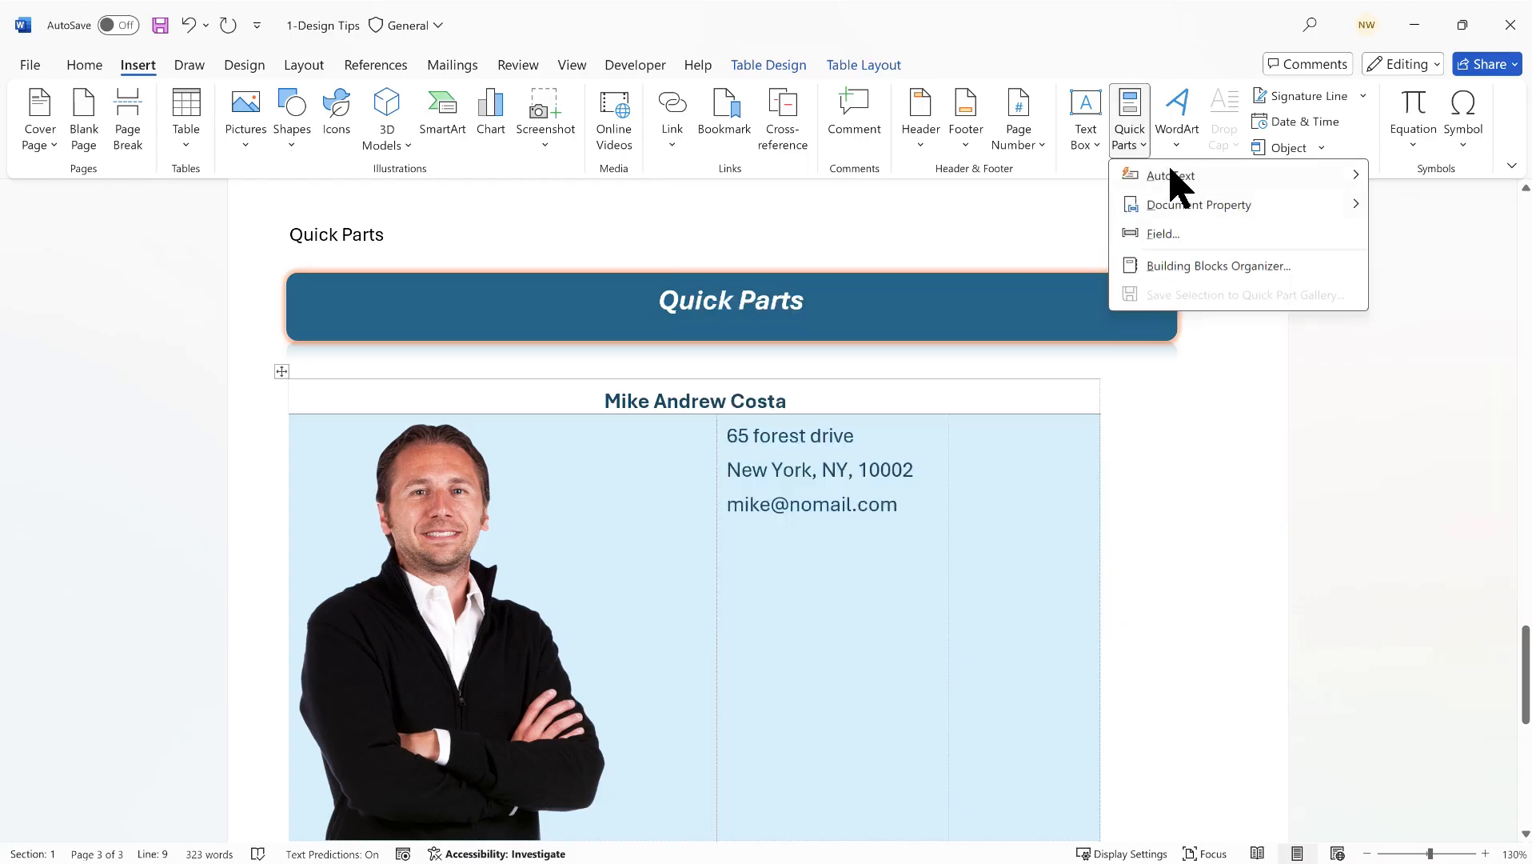
drag(1099, 187, 1094, 544)
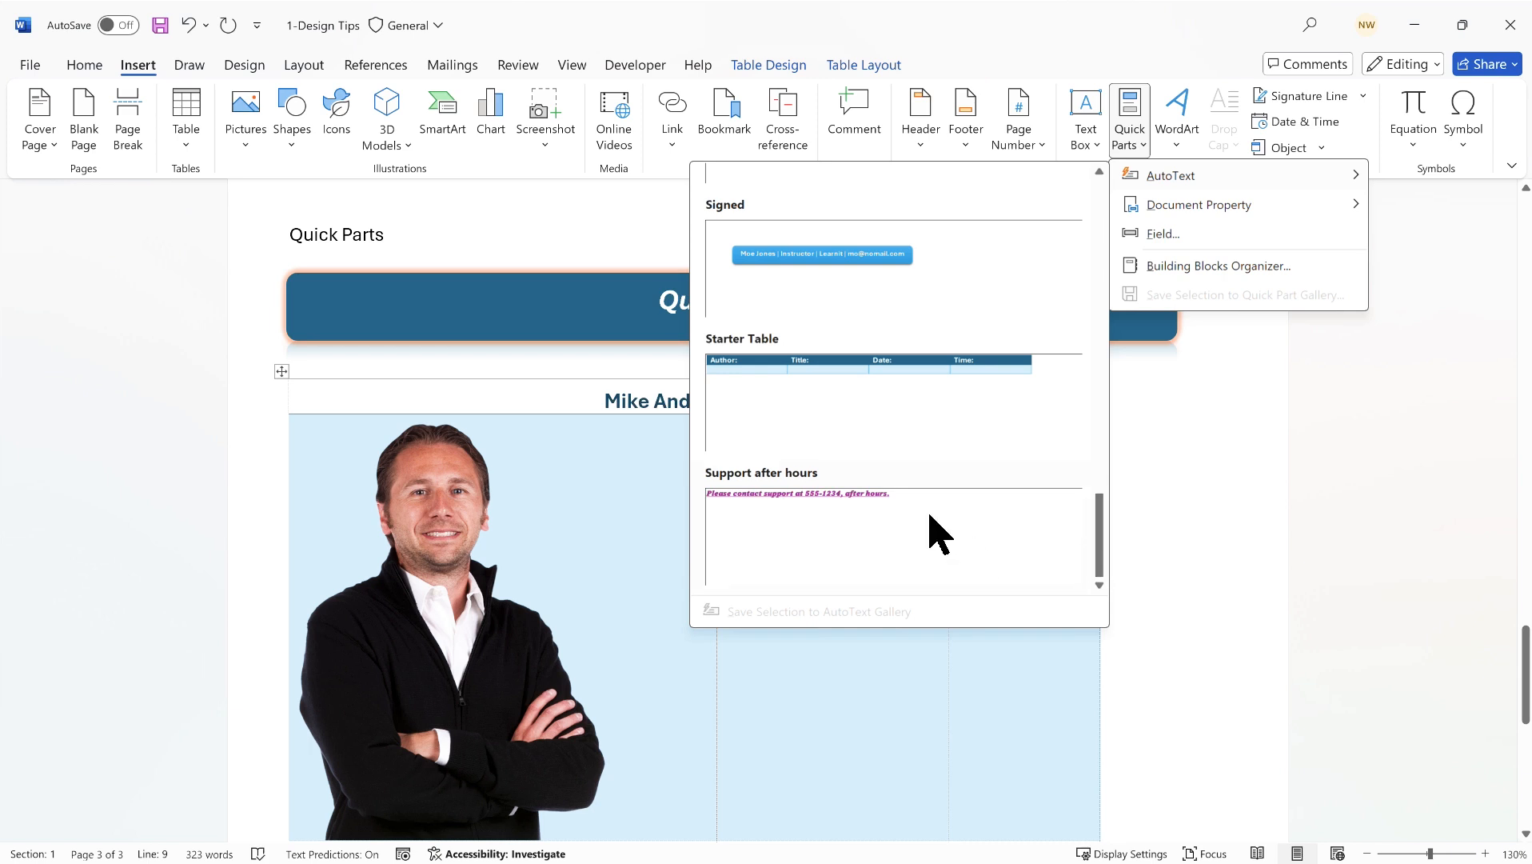
click(927, 529)
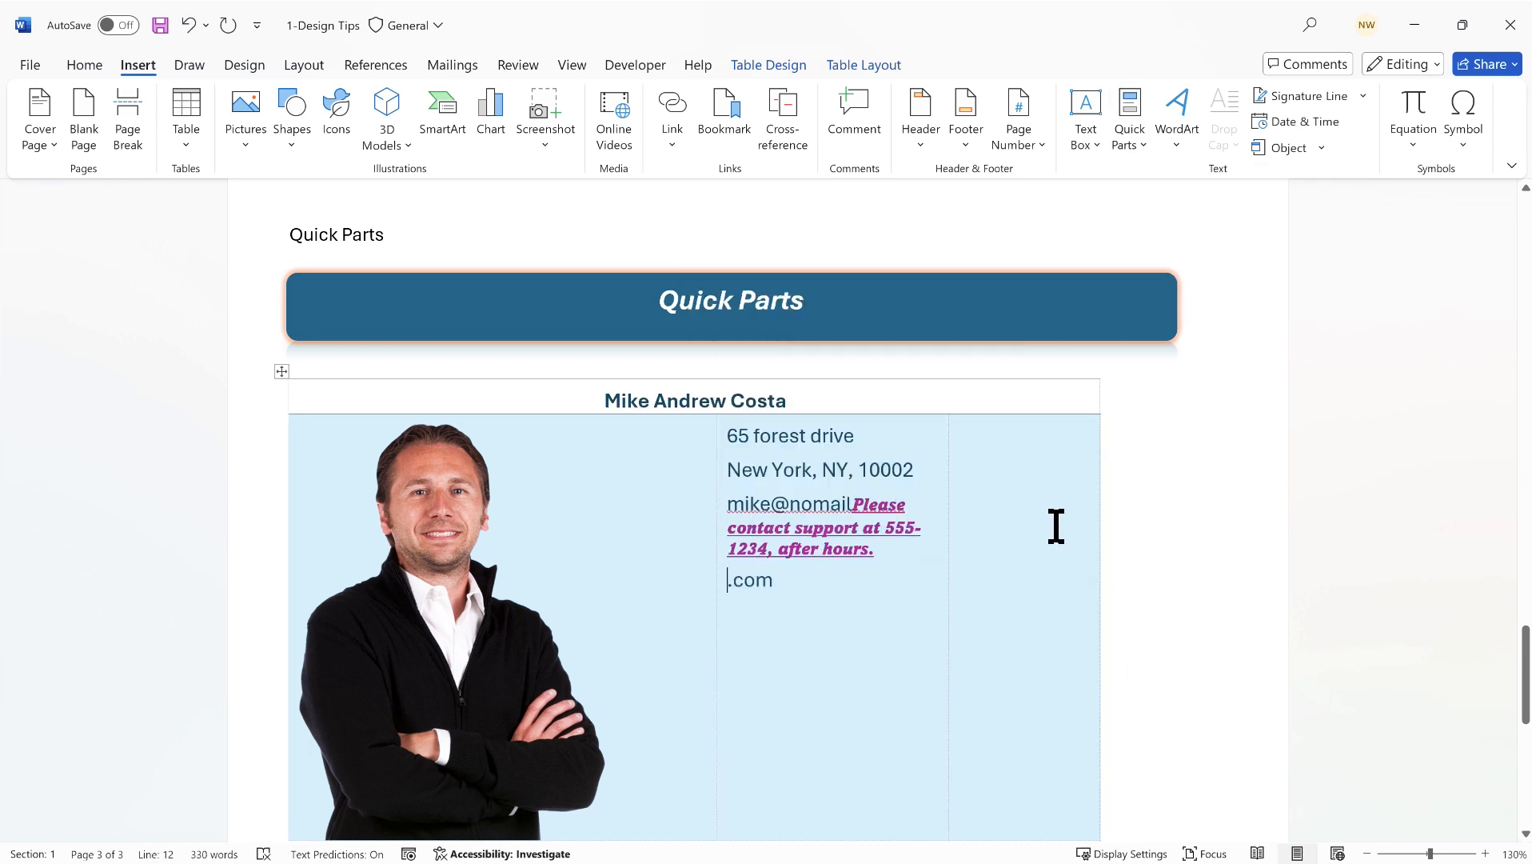
key(ctrl+z)
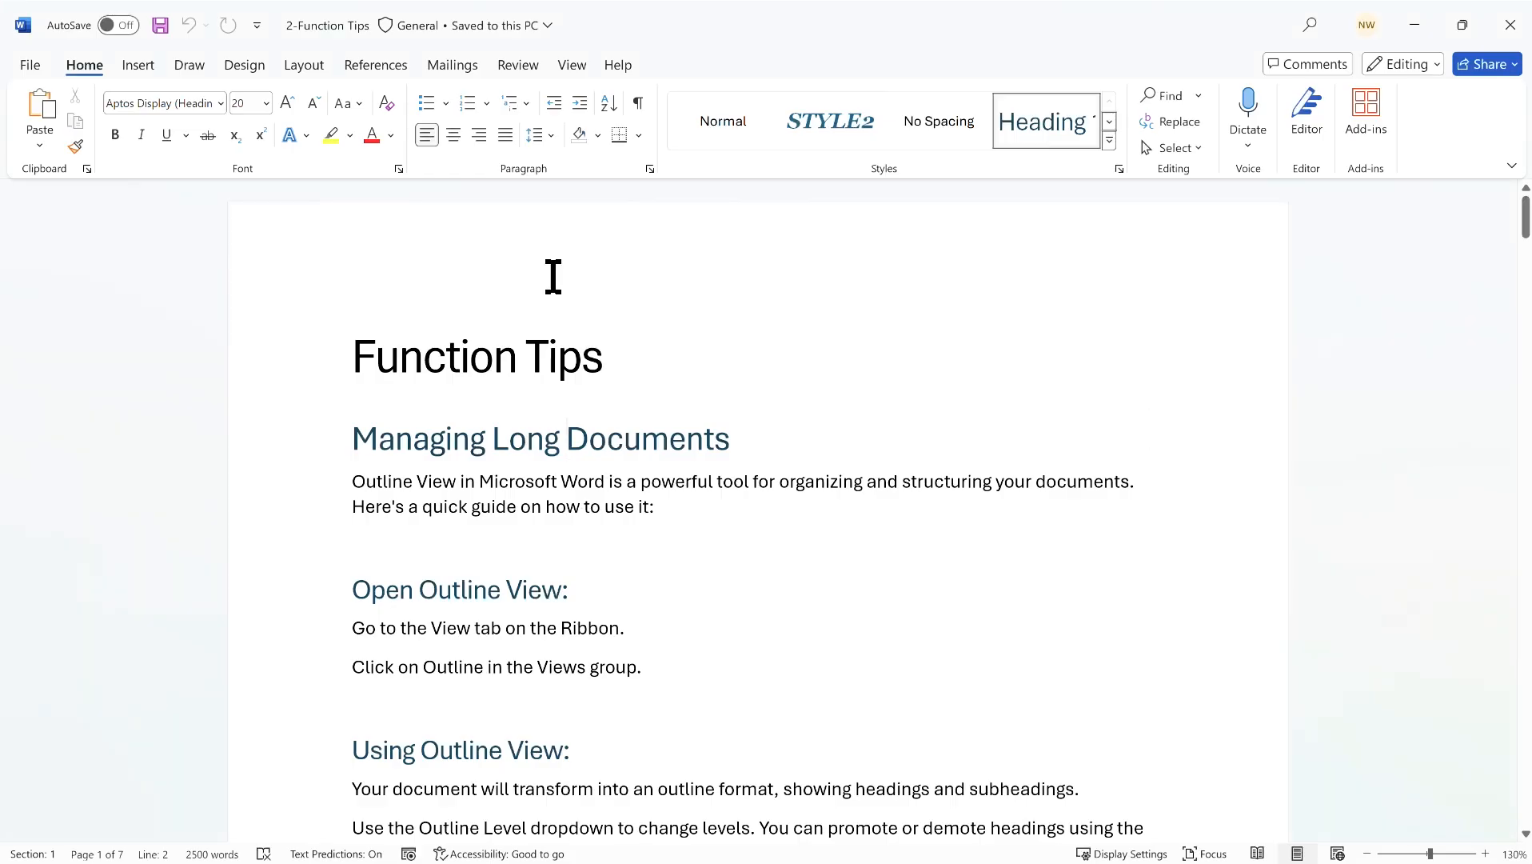
- Place the cursor in the Function Tips title and show the Navigation Pane
click(392, 254)
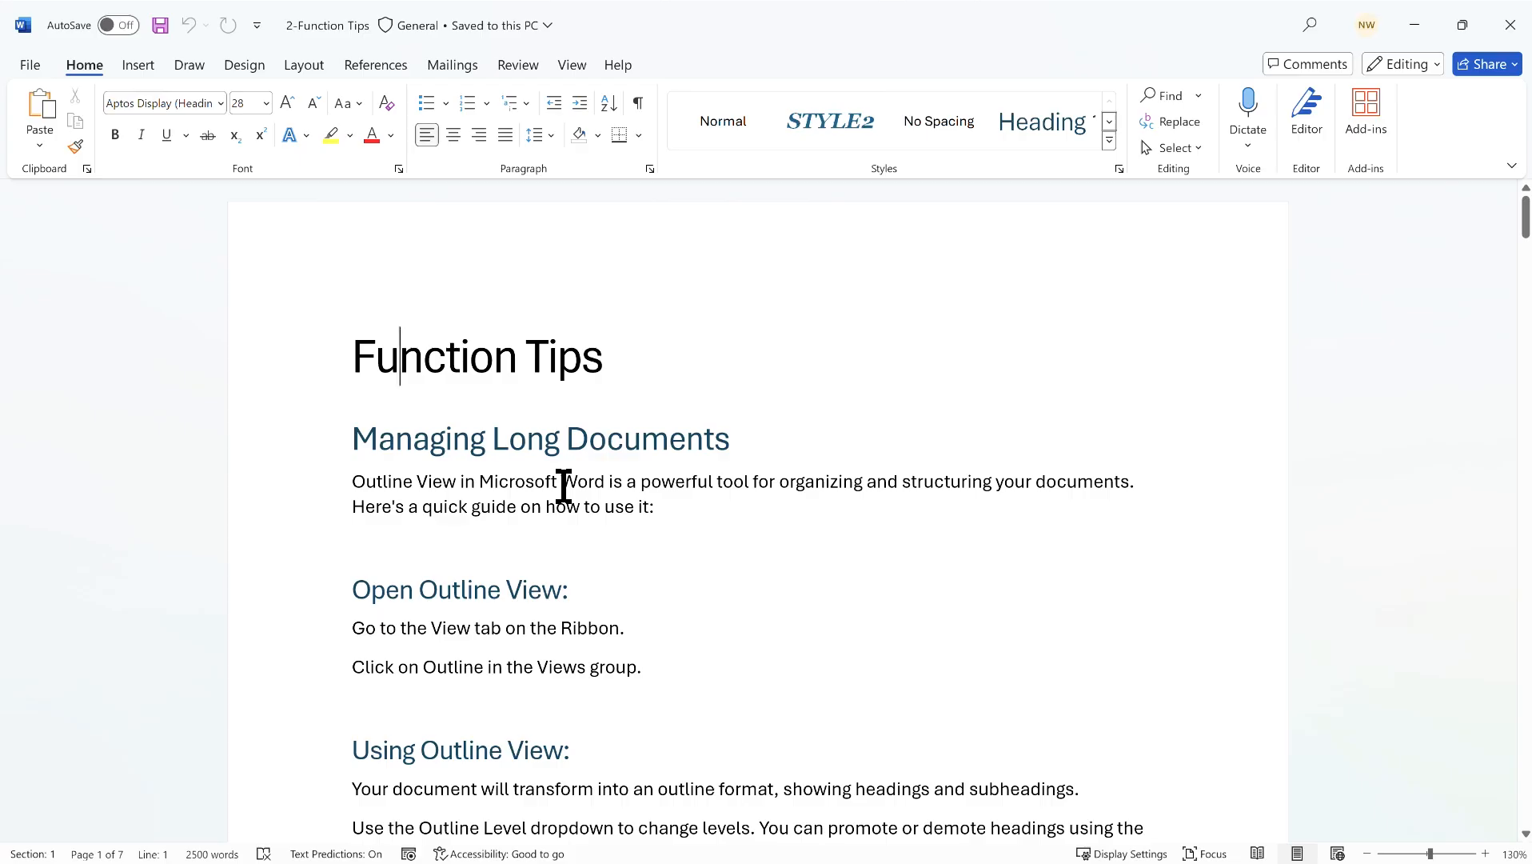
click(572, 66)
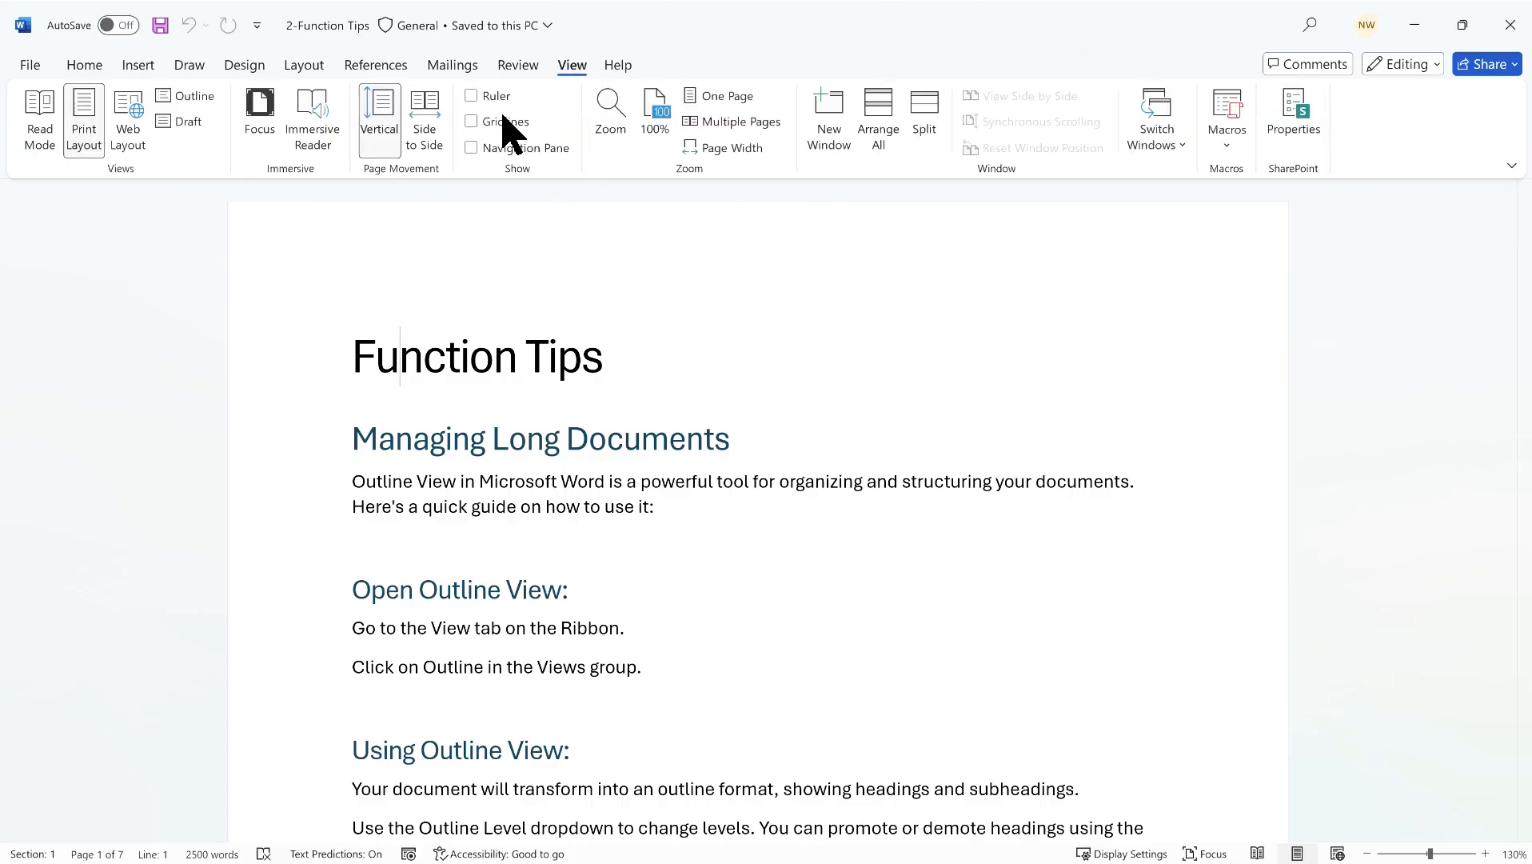
click(472, 149)
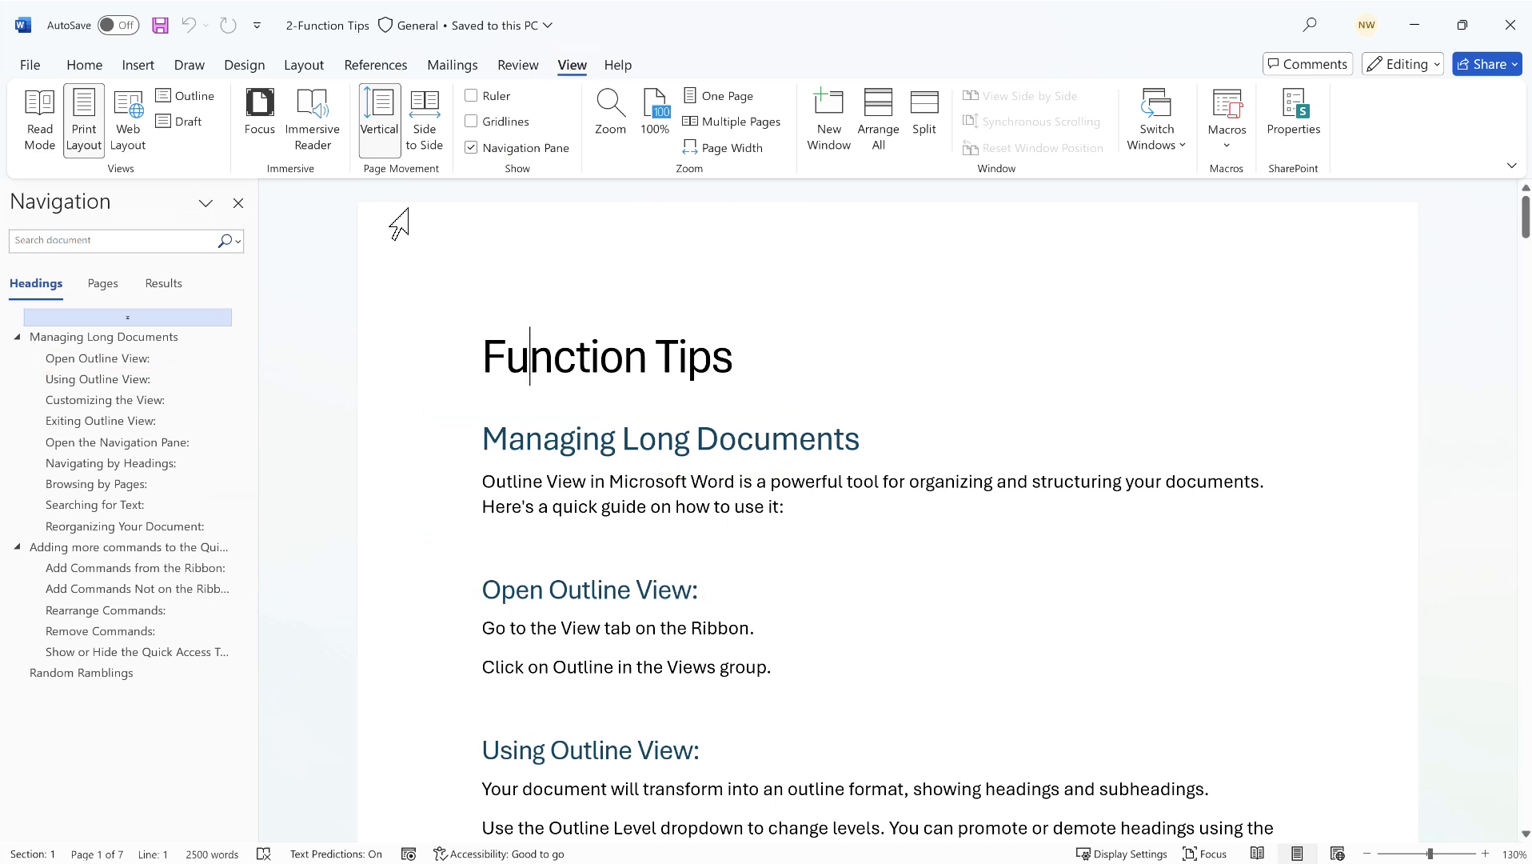
- Jump through the headings Managing Long Documents, Adding more commands to the Quick Access Toolbar, and Random Ramblings in the Navigation Pane
click(128, 344)
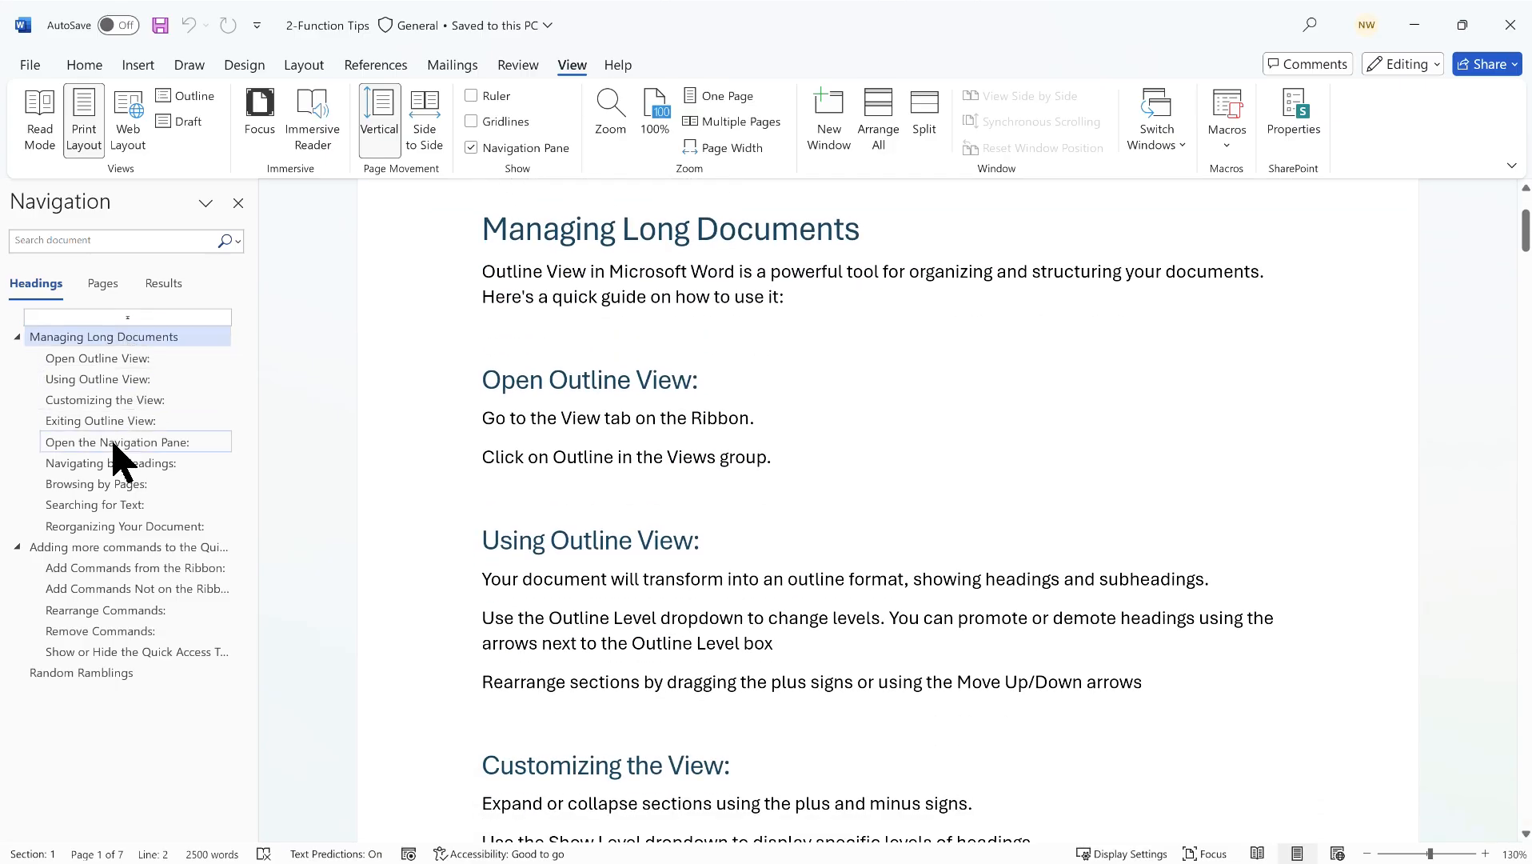
click(102, 550)
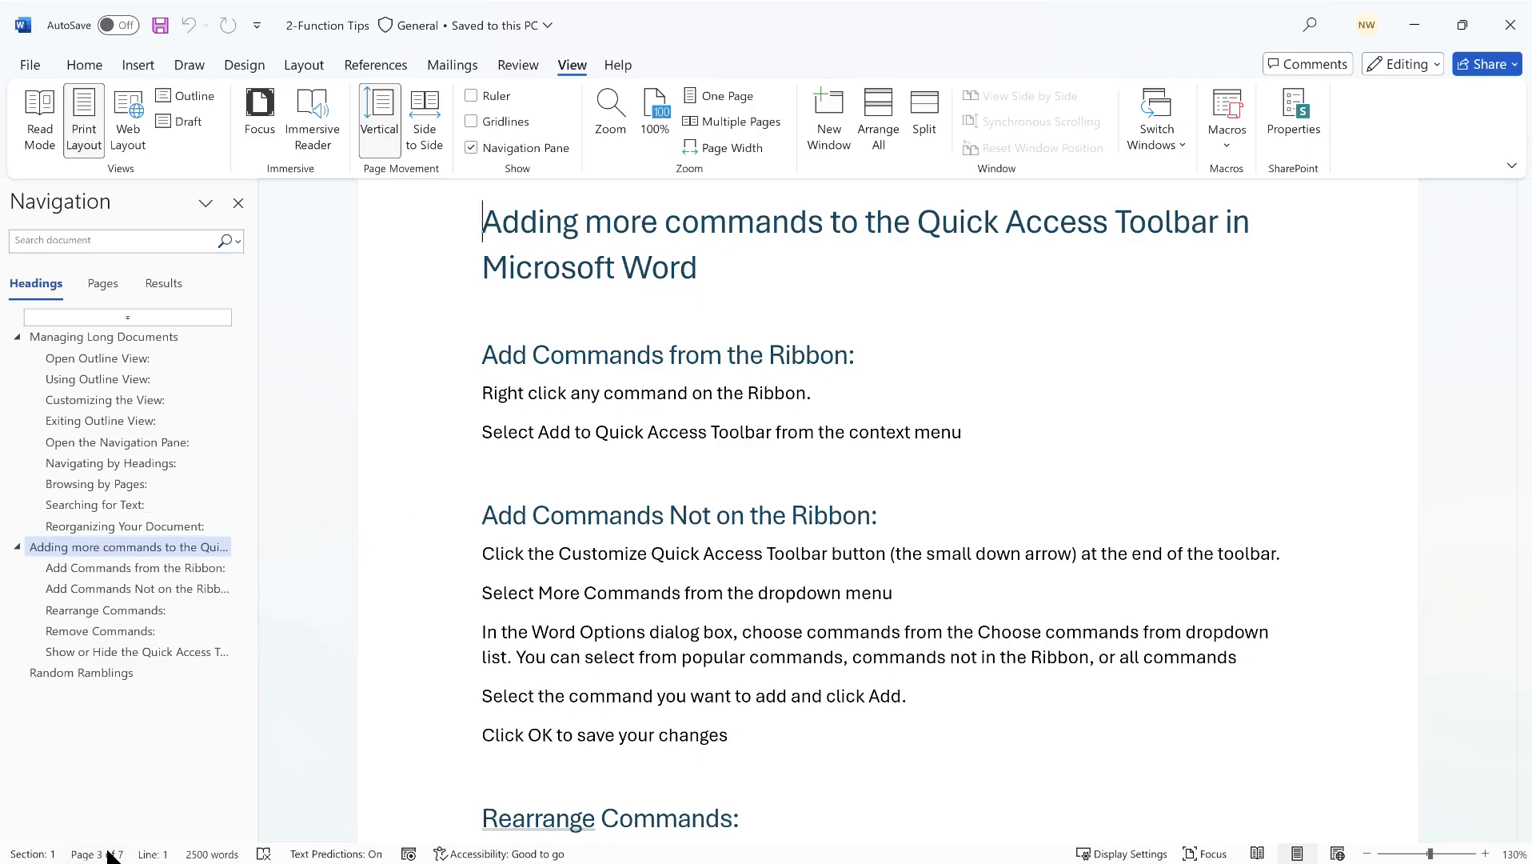
click(94, 676)
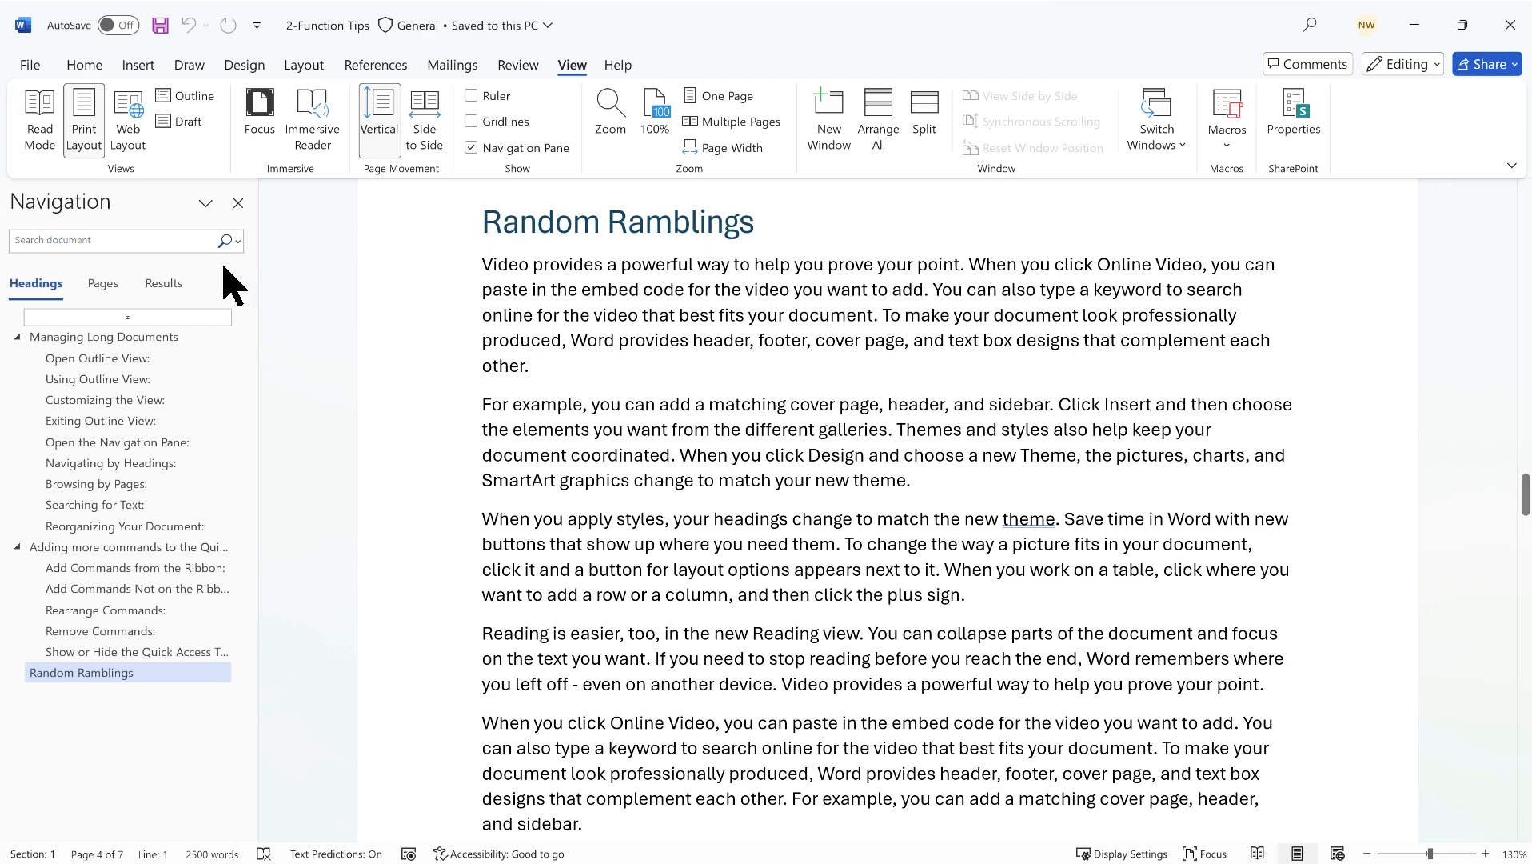
- Switch the Navigation Pane to page thumbnails and jump between pages 1 and 2
click(104, 284)
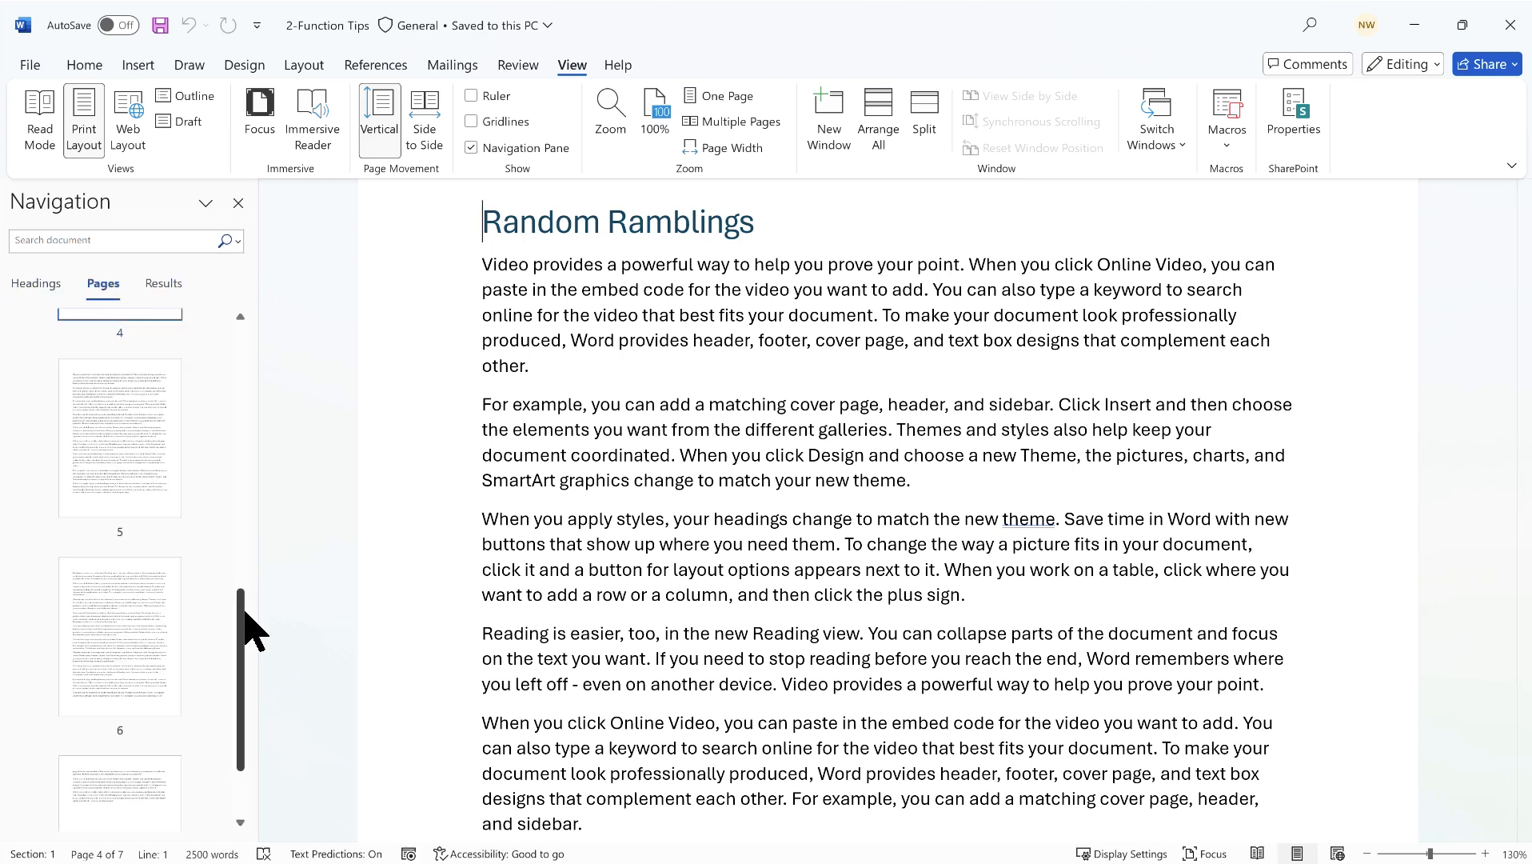
drag(244, 651, 246, 332)
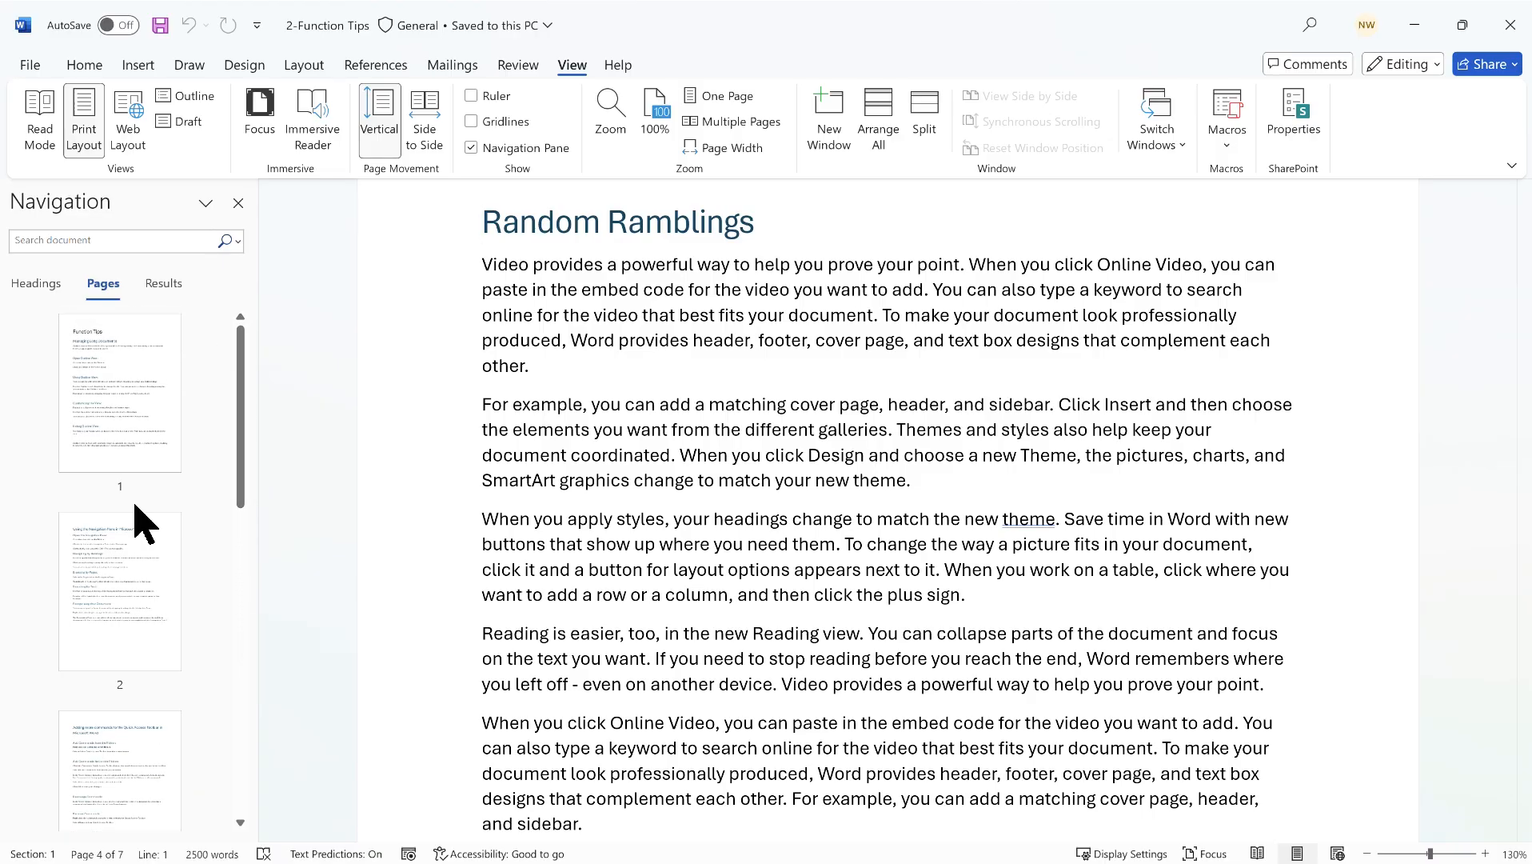
click(140, 386)
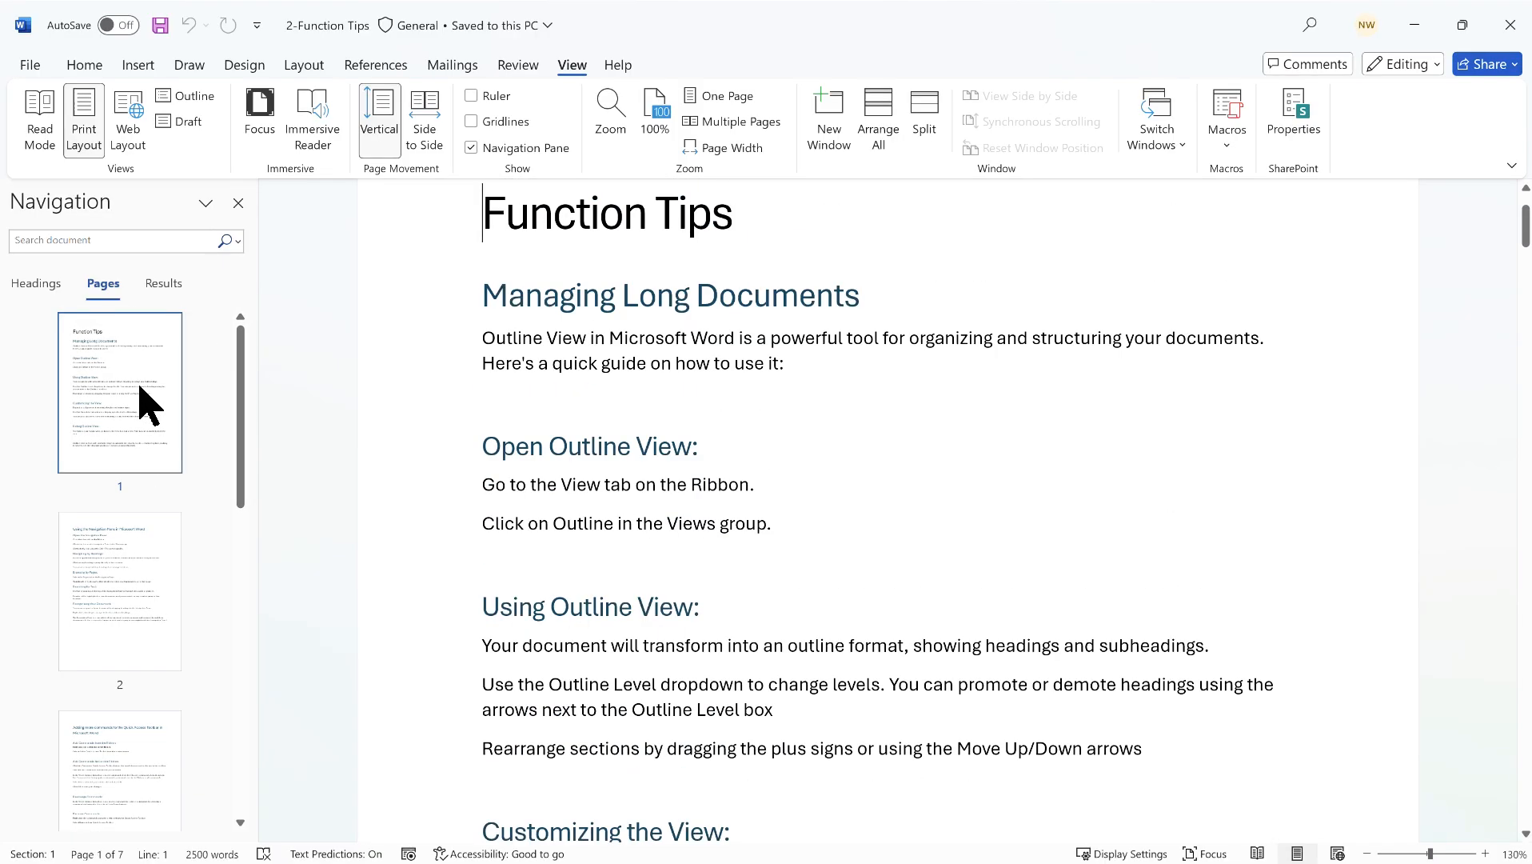
click(132, 584)
click(142, 420)
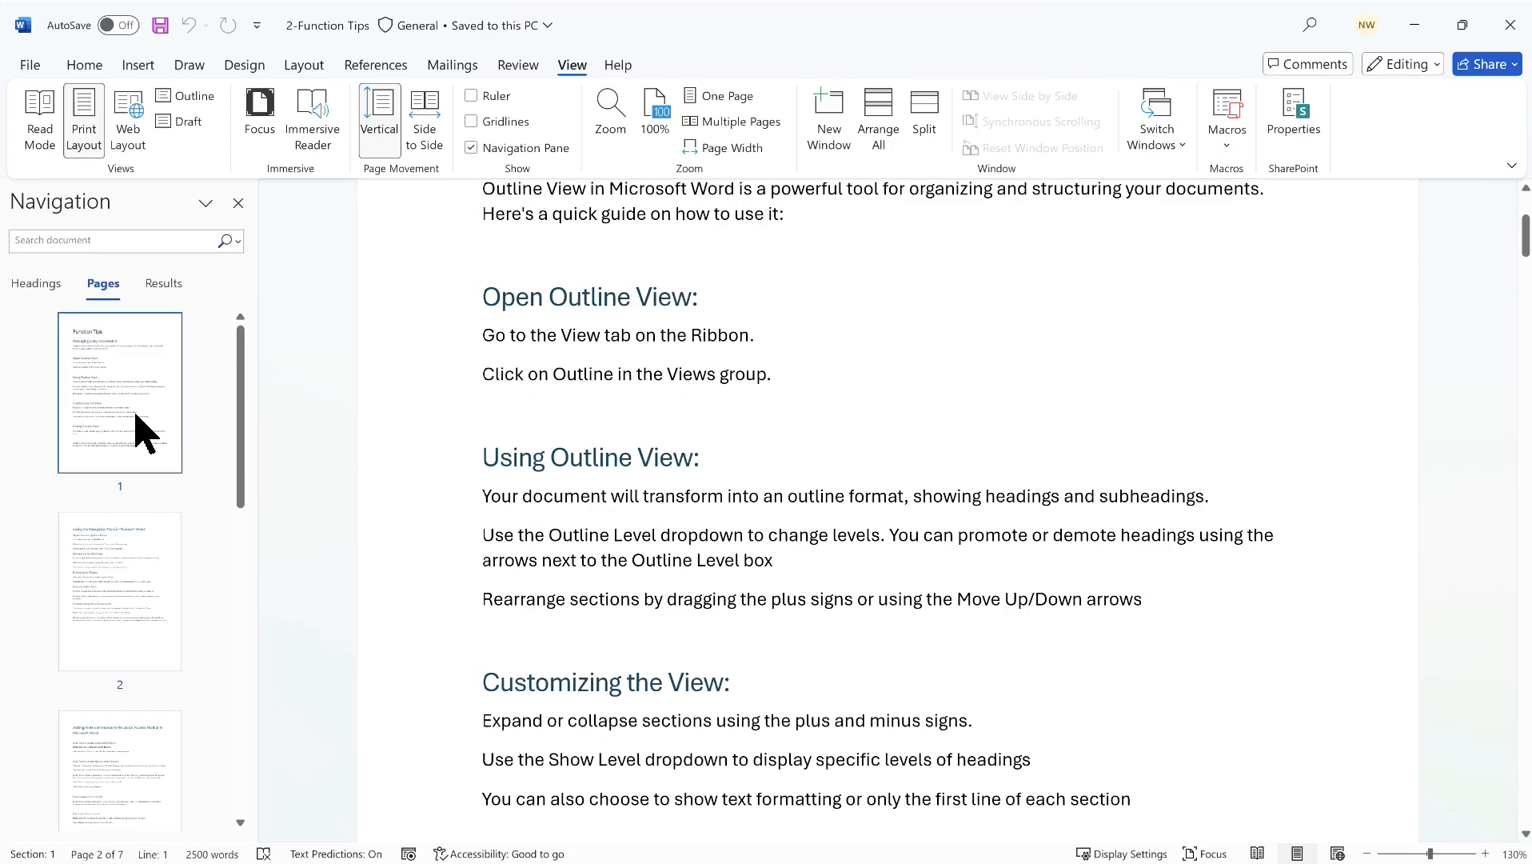
click(132, 592)
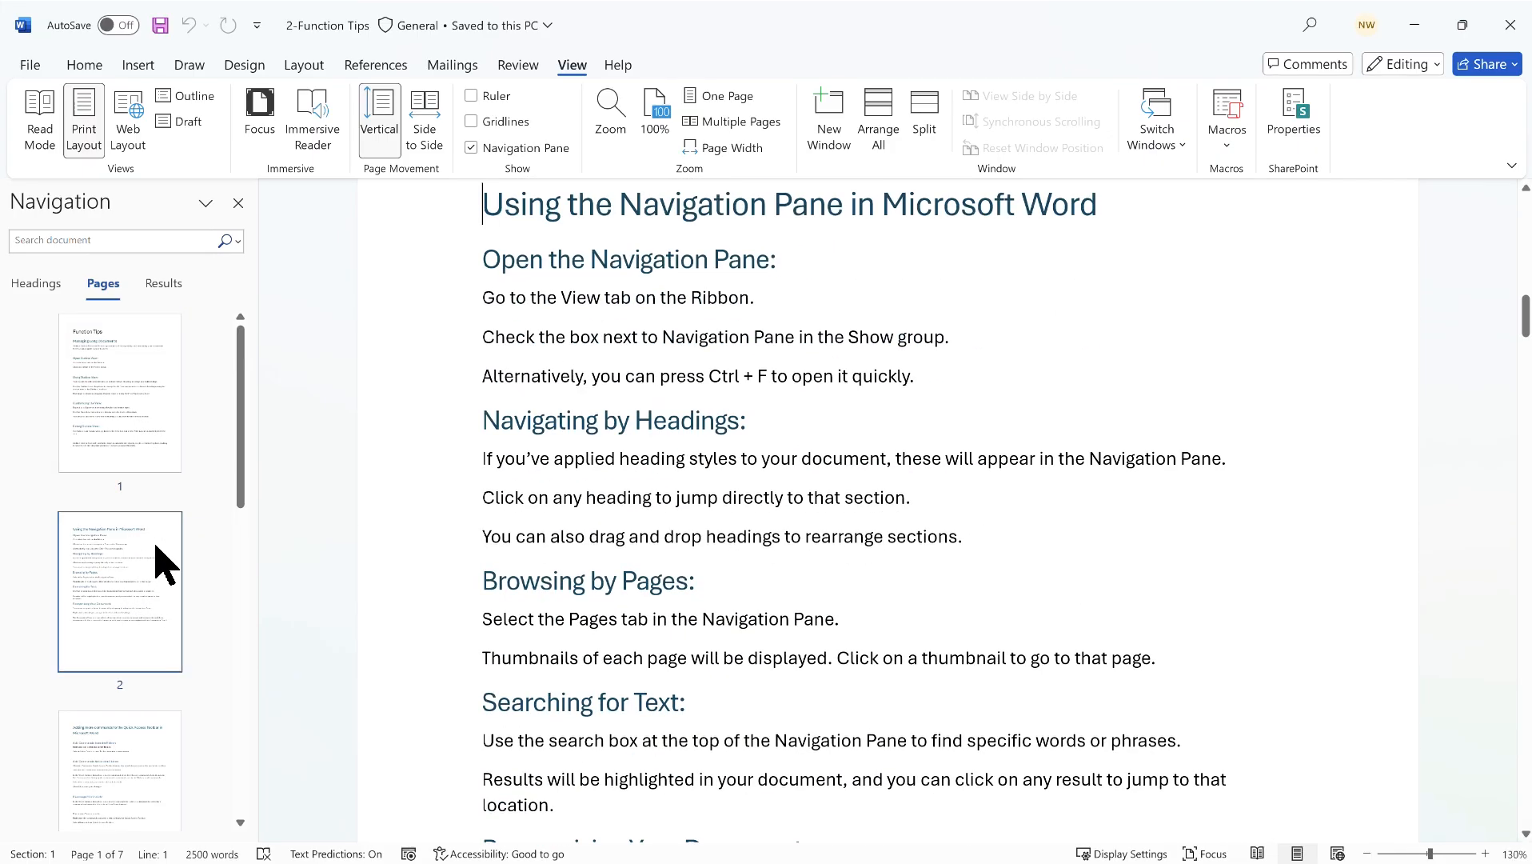
- Jump to pages 4 and 7 through their thumbnails, undoing the stray deletion in the Random Ramblings heading
scroll(152, 592, down, 5)
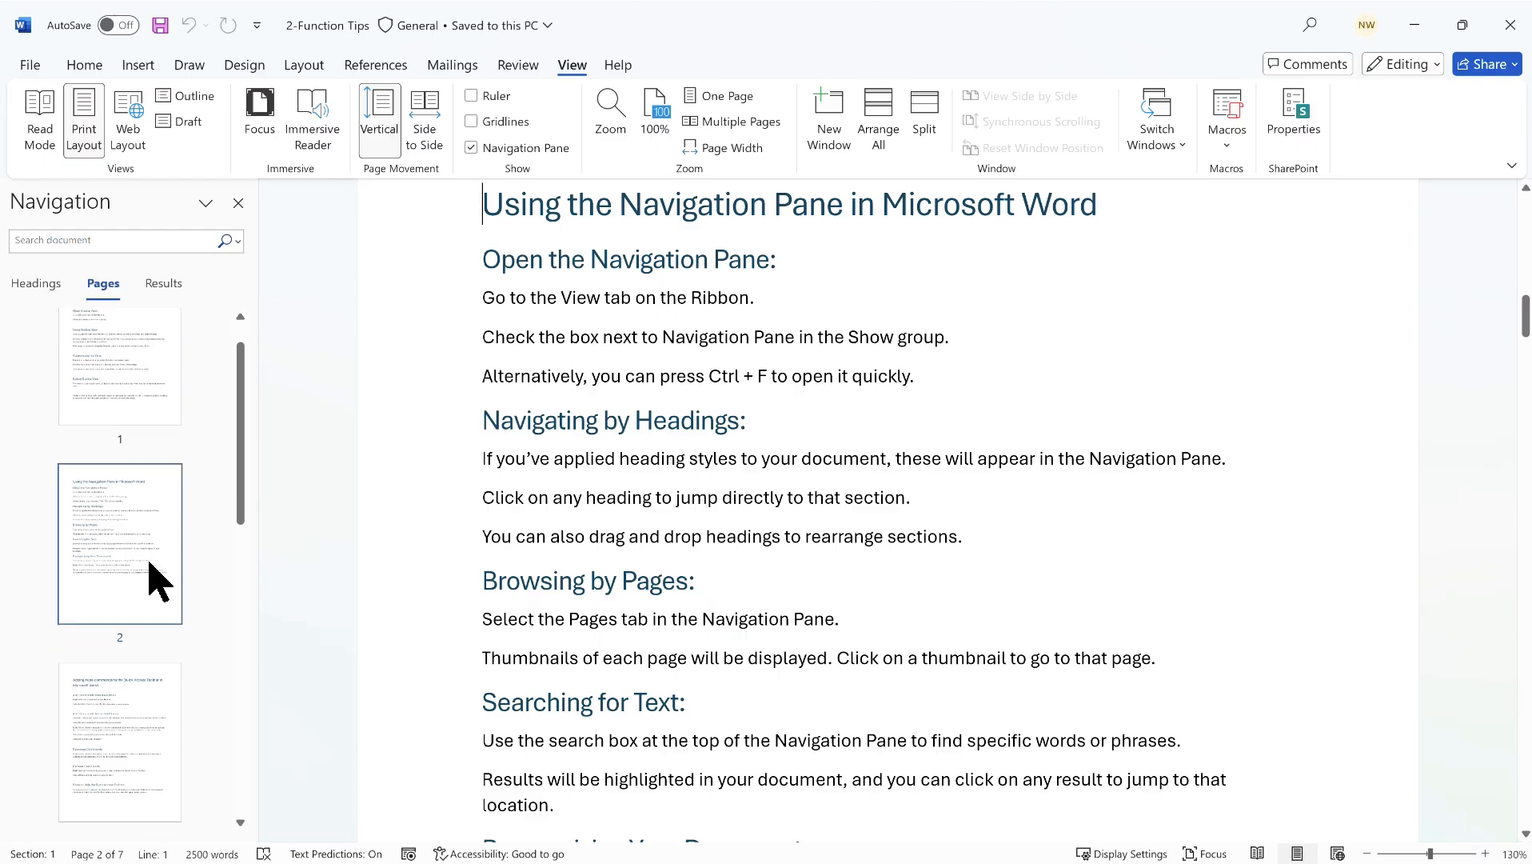
click(126, 472)
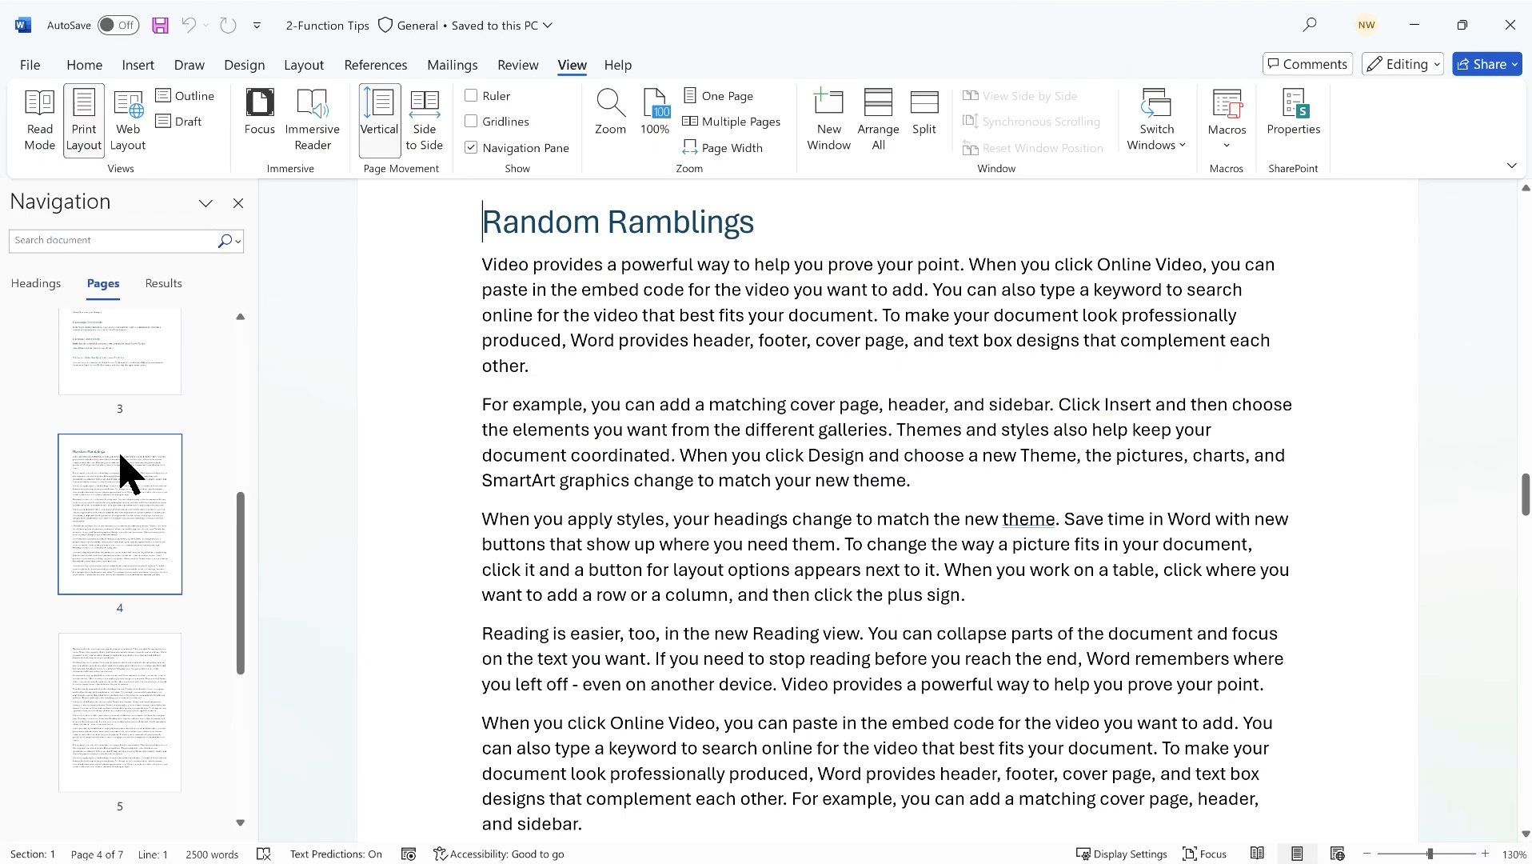
key(Delete)
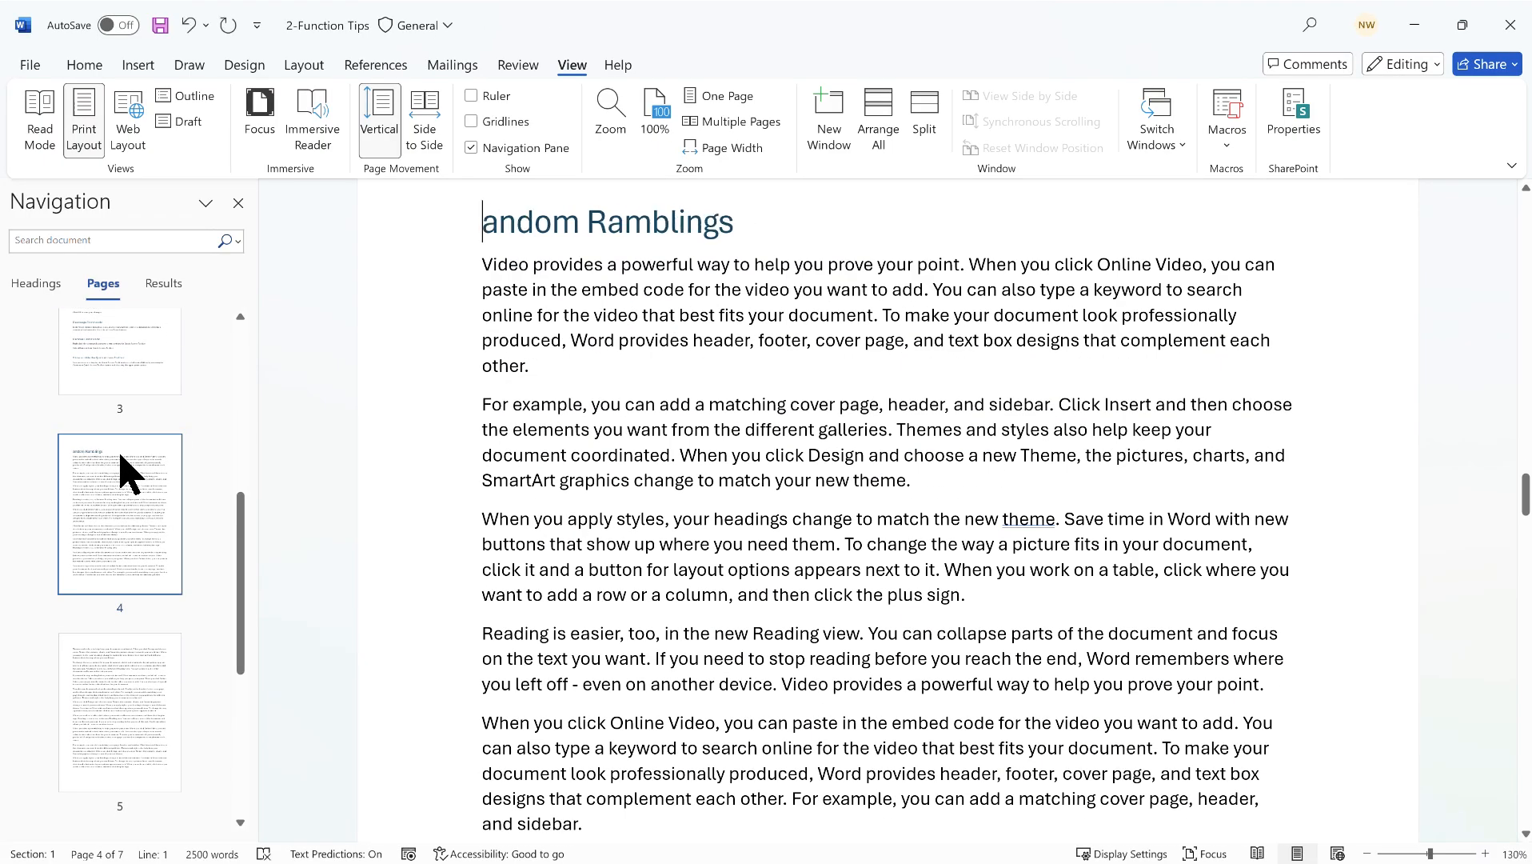
key(ctrl+z)
scroll(108, 484, down, 3)
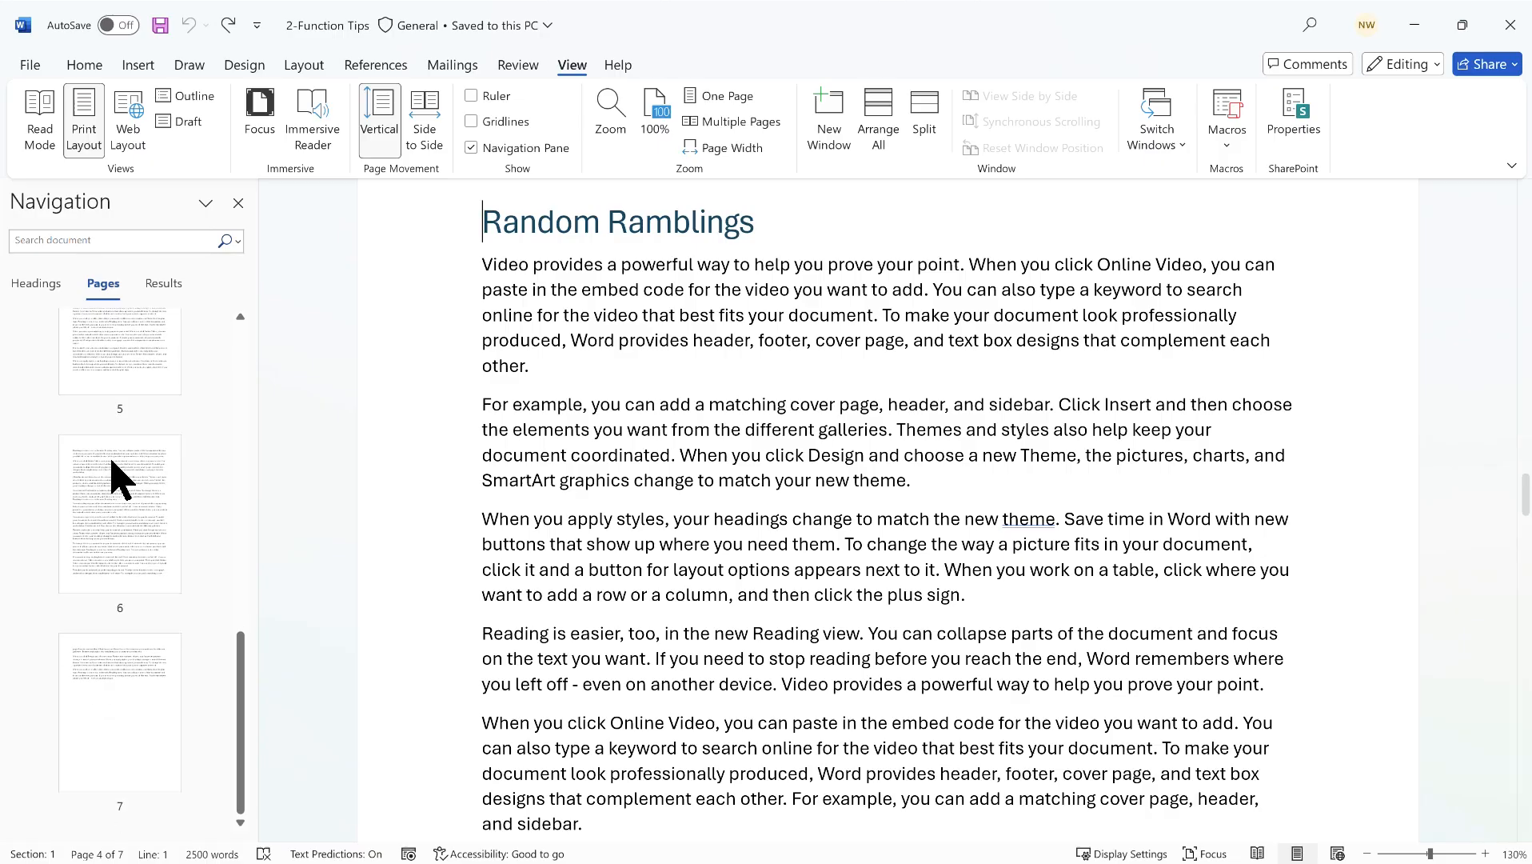
click(139, 718)
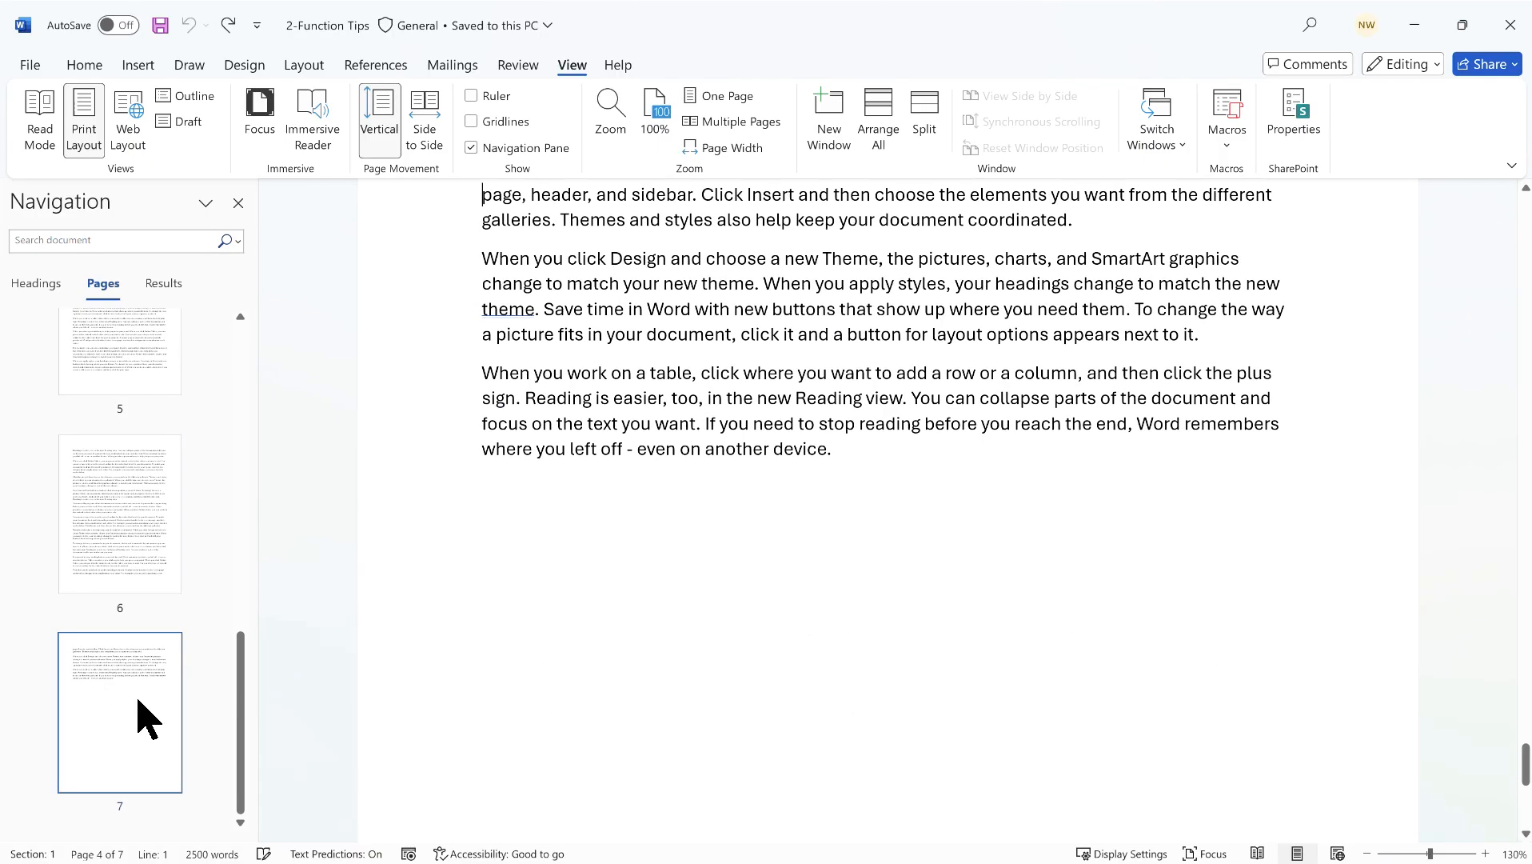
scroll(138, 718, up, 6)
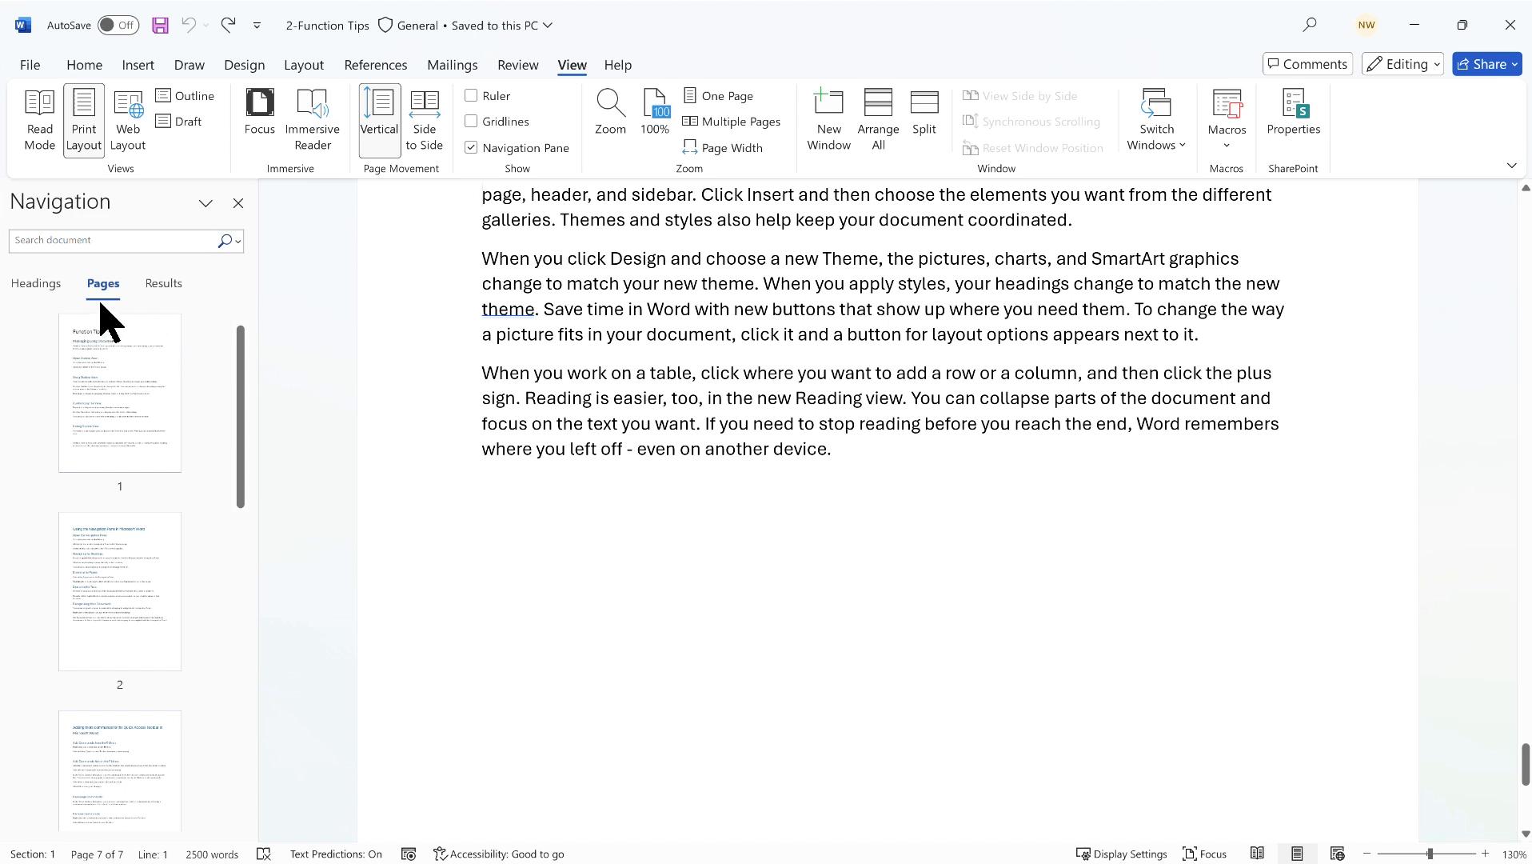
- Return the Navigation Pane to headings, jump to the Open the Navigation Pane section, and go back to the document's beginning
click(48, 296)
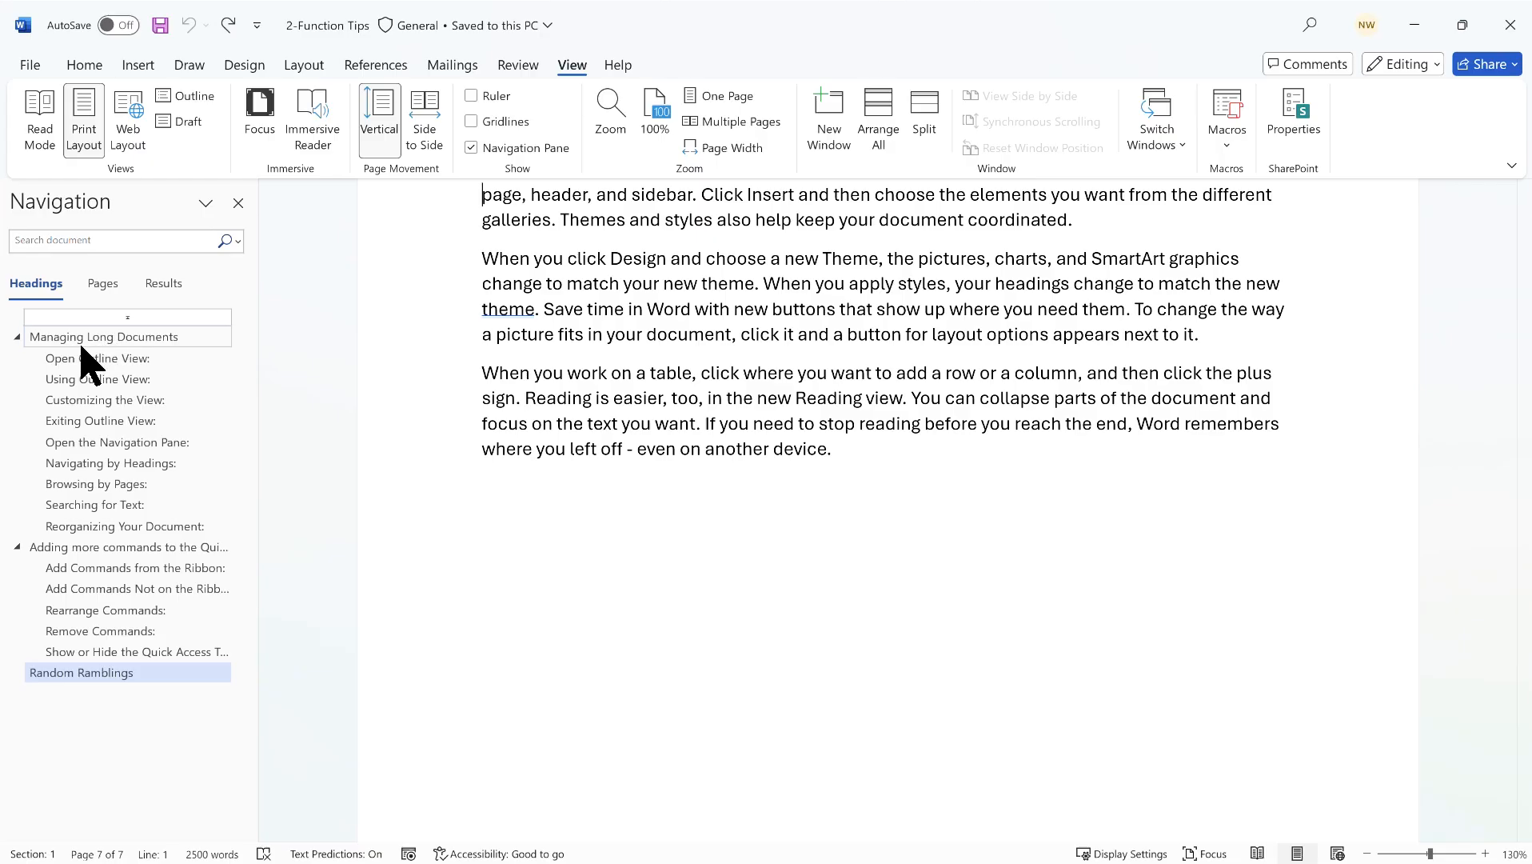
click(128, 441)
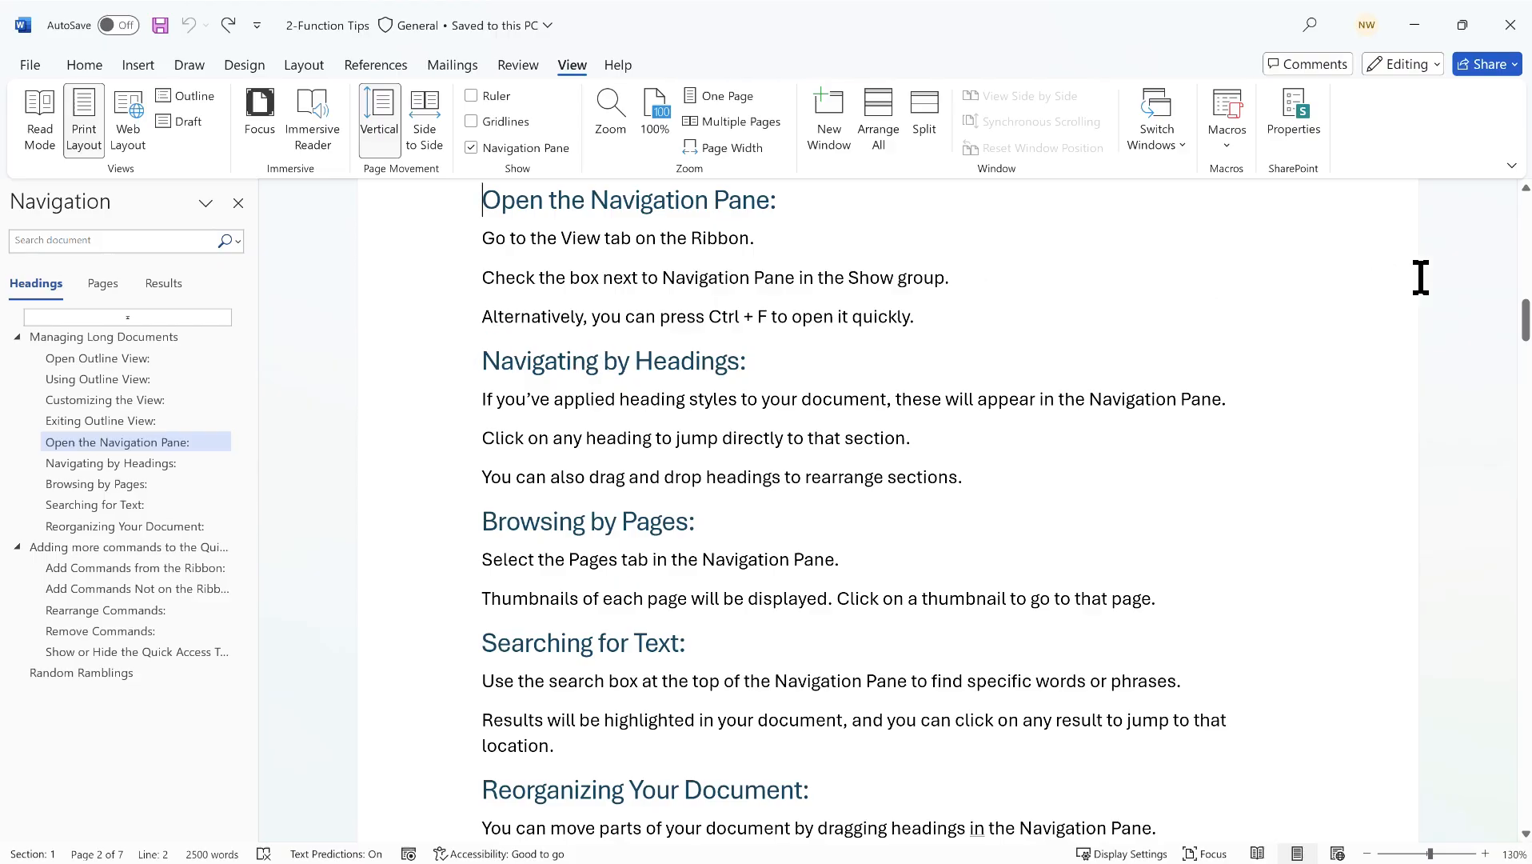
click(1523, 216)
click(1523, 216)
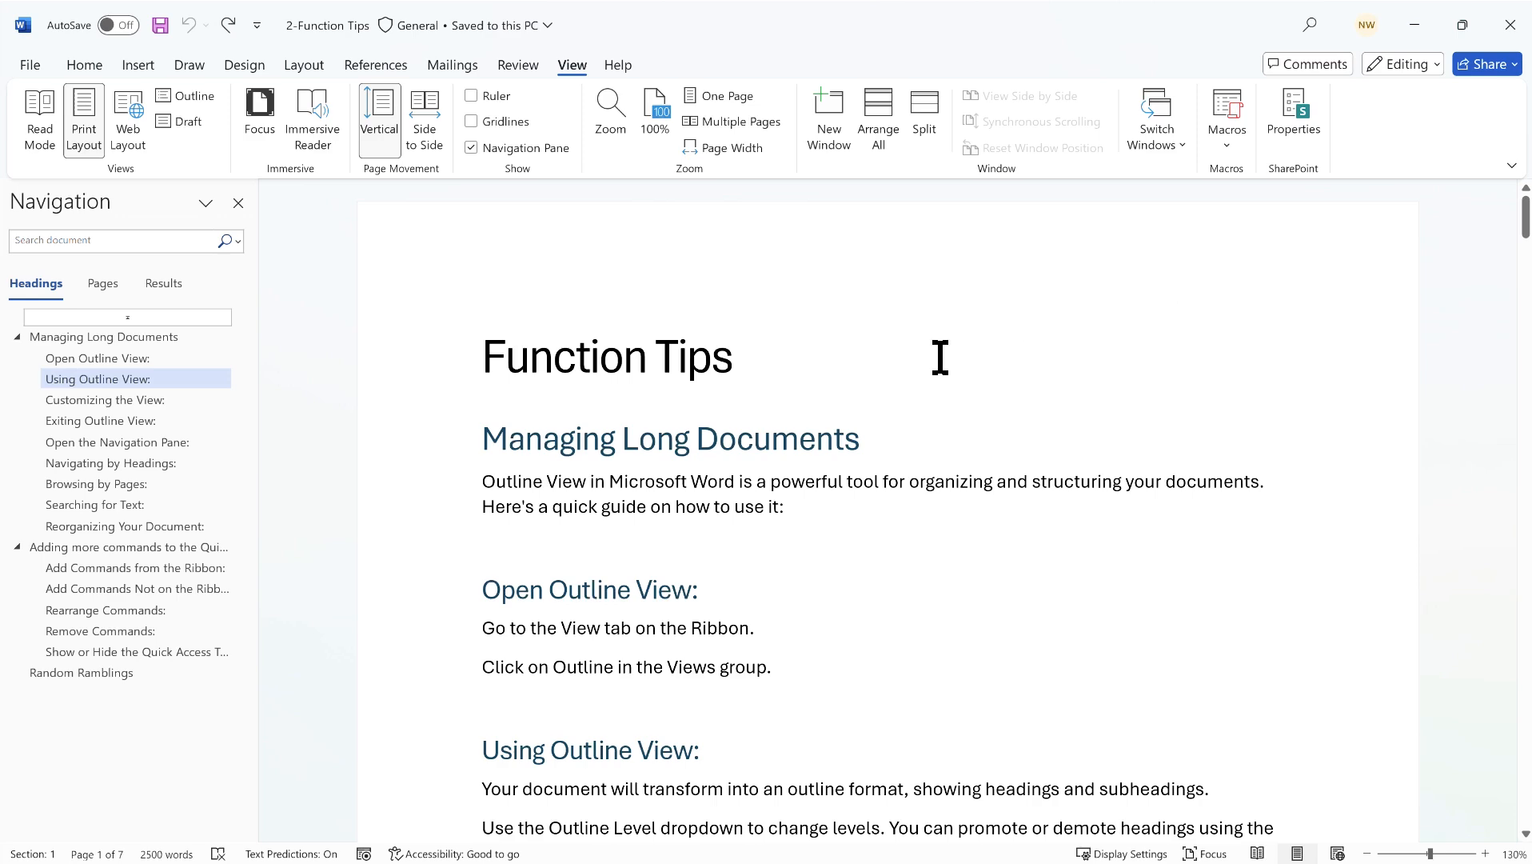
- Draw a rectangle about 0.84" wide and 0.36" high to the right of the Function Tips title
click(744, 358)
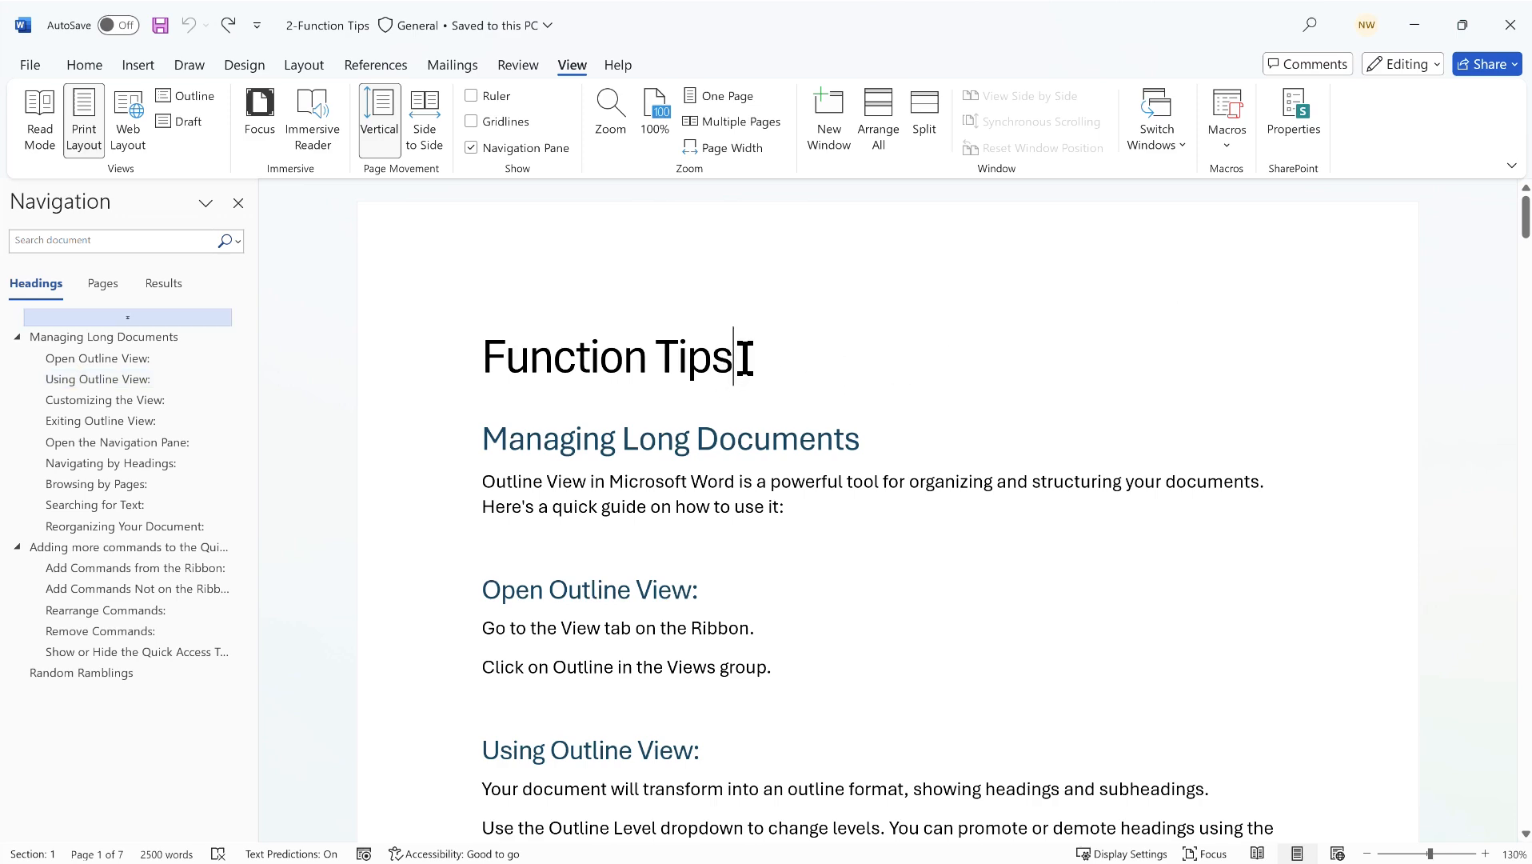
click(134, 65)
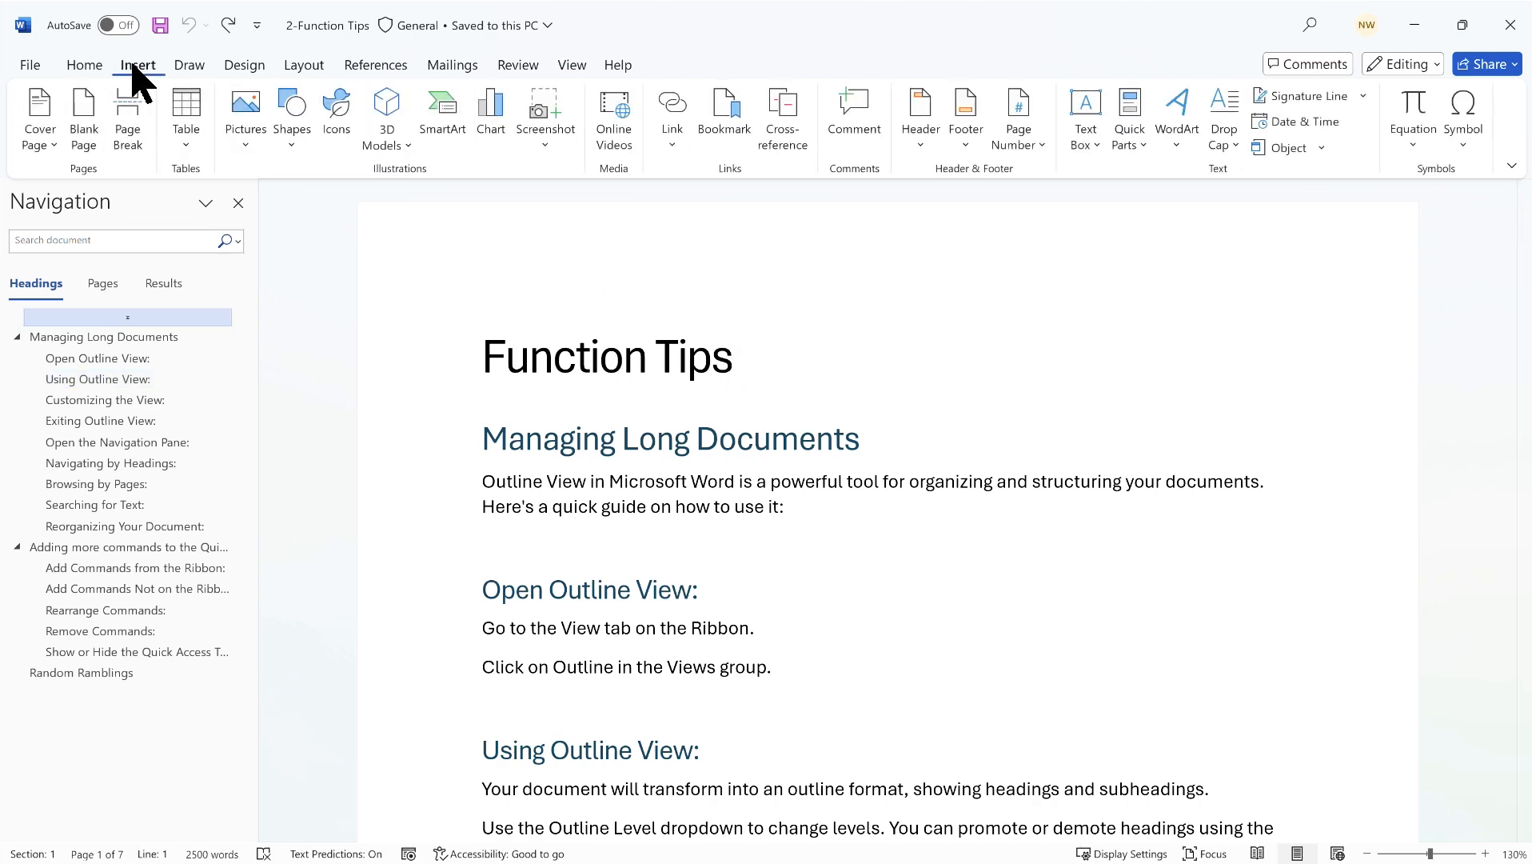
click(292, 150)
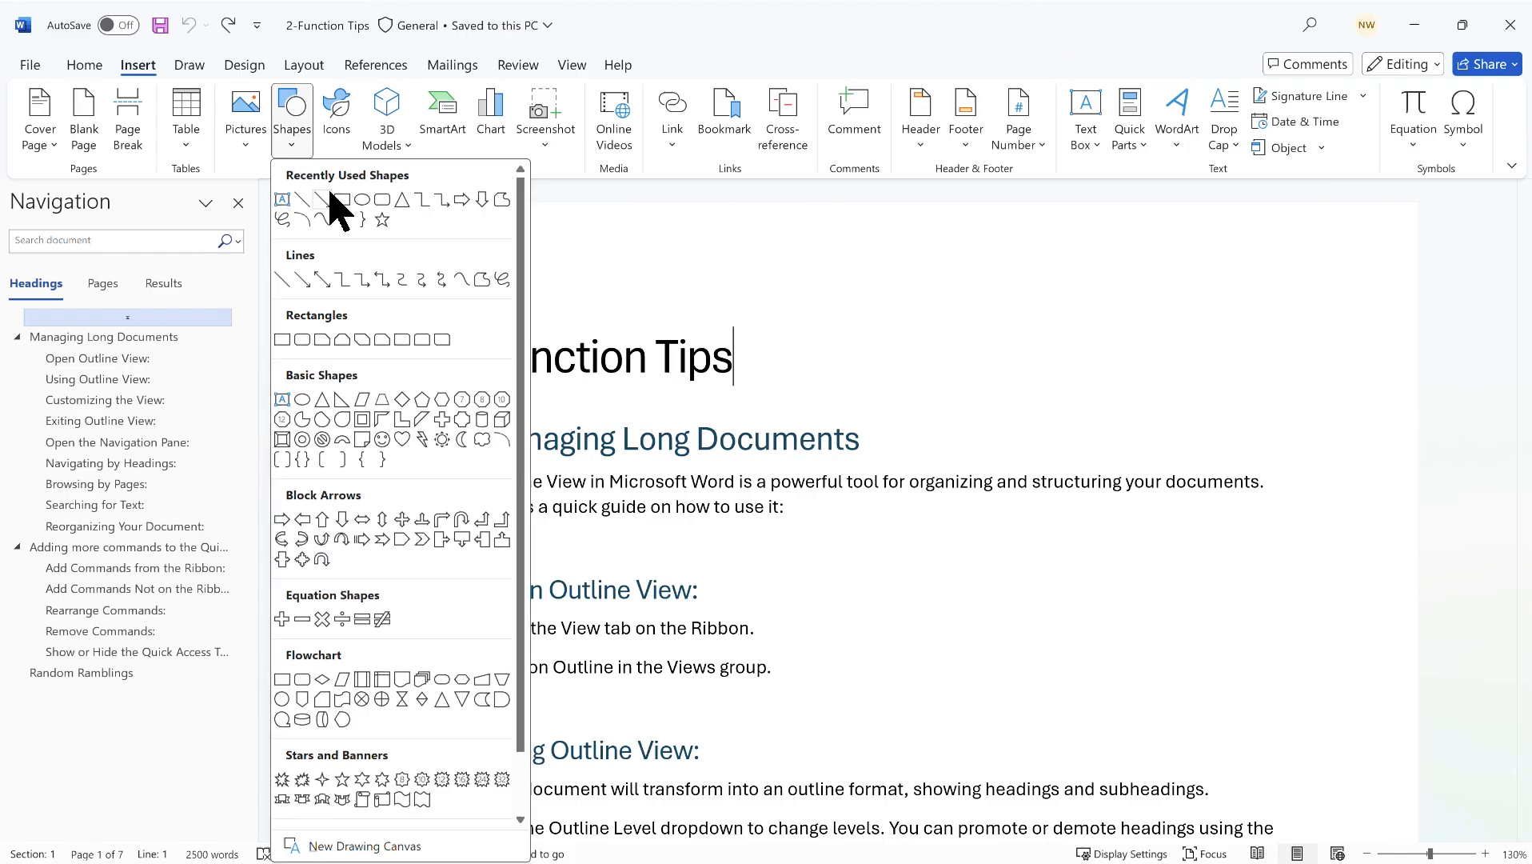
click(283, 341)
drag(1063, 334, 1169, 379)
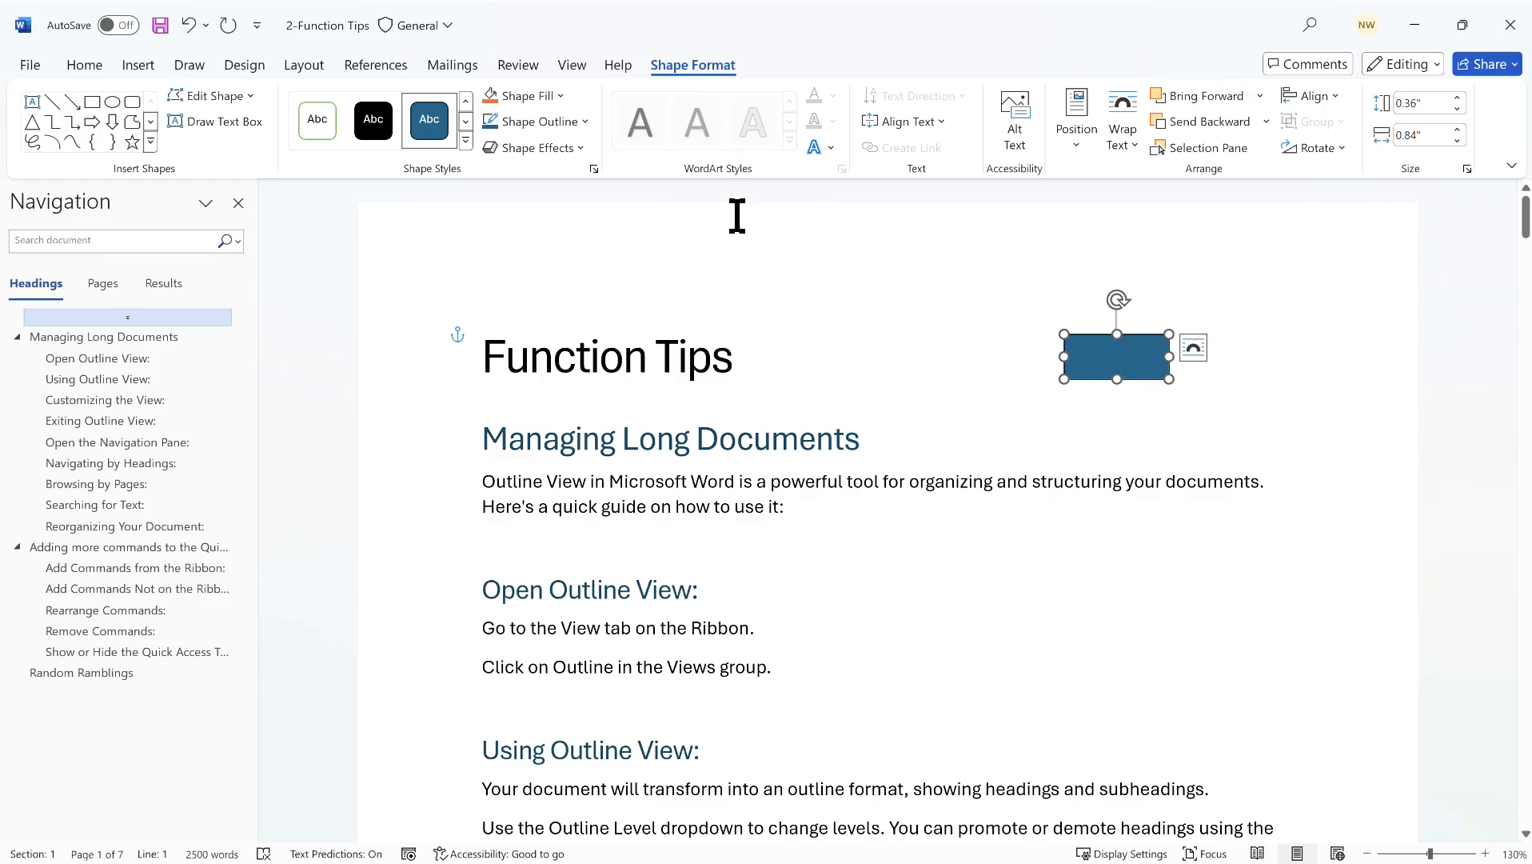
- Add a hyperlink to the rectangle beside the Function Tips title that targets Top of the Document
click(137, 67)
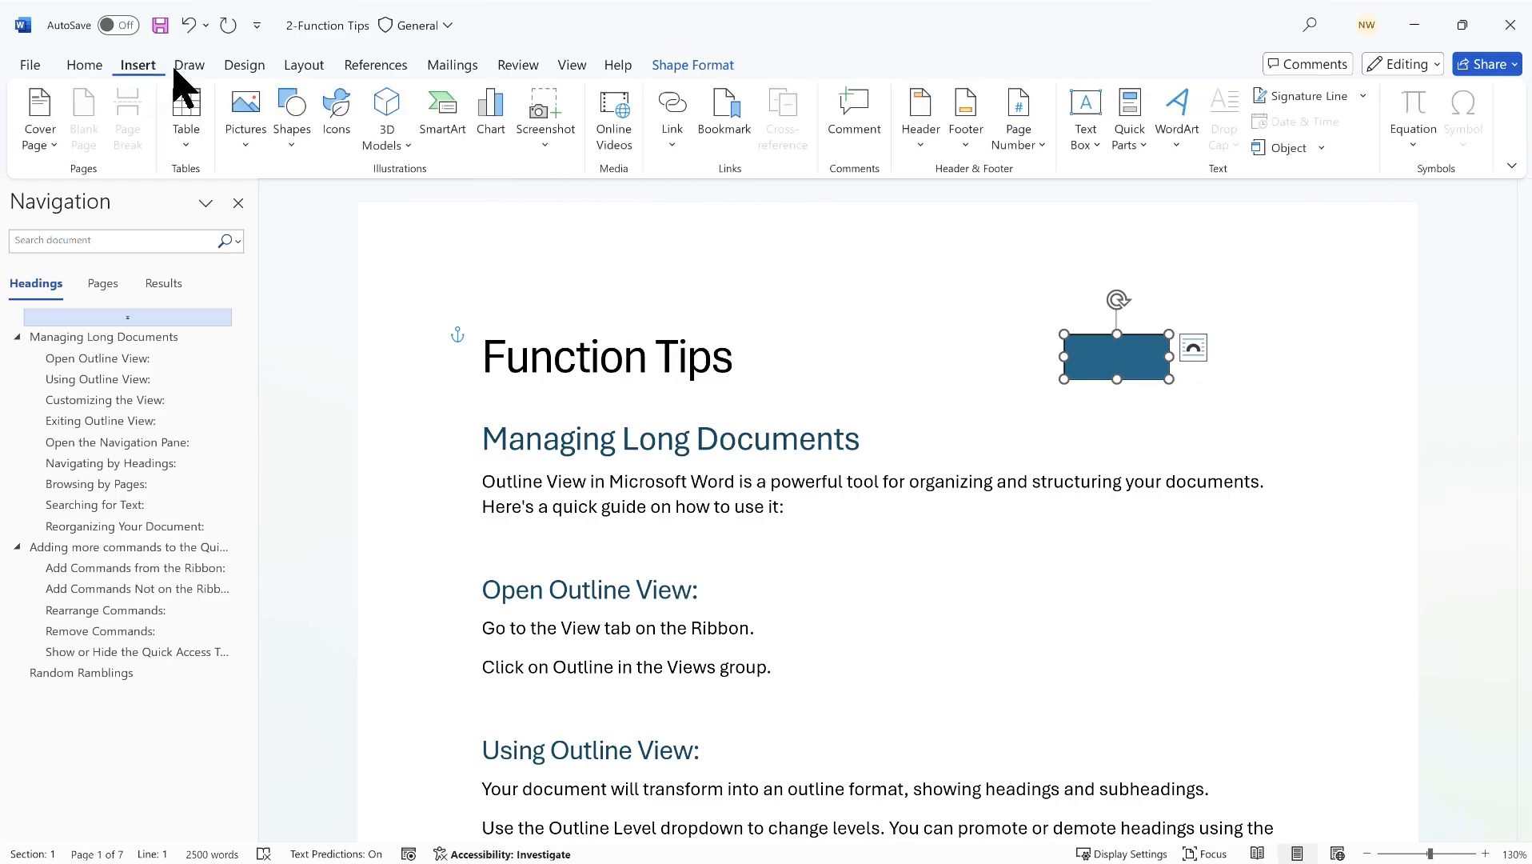
click(677, 148)
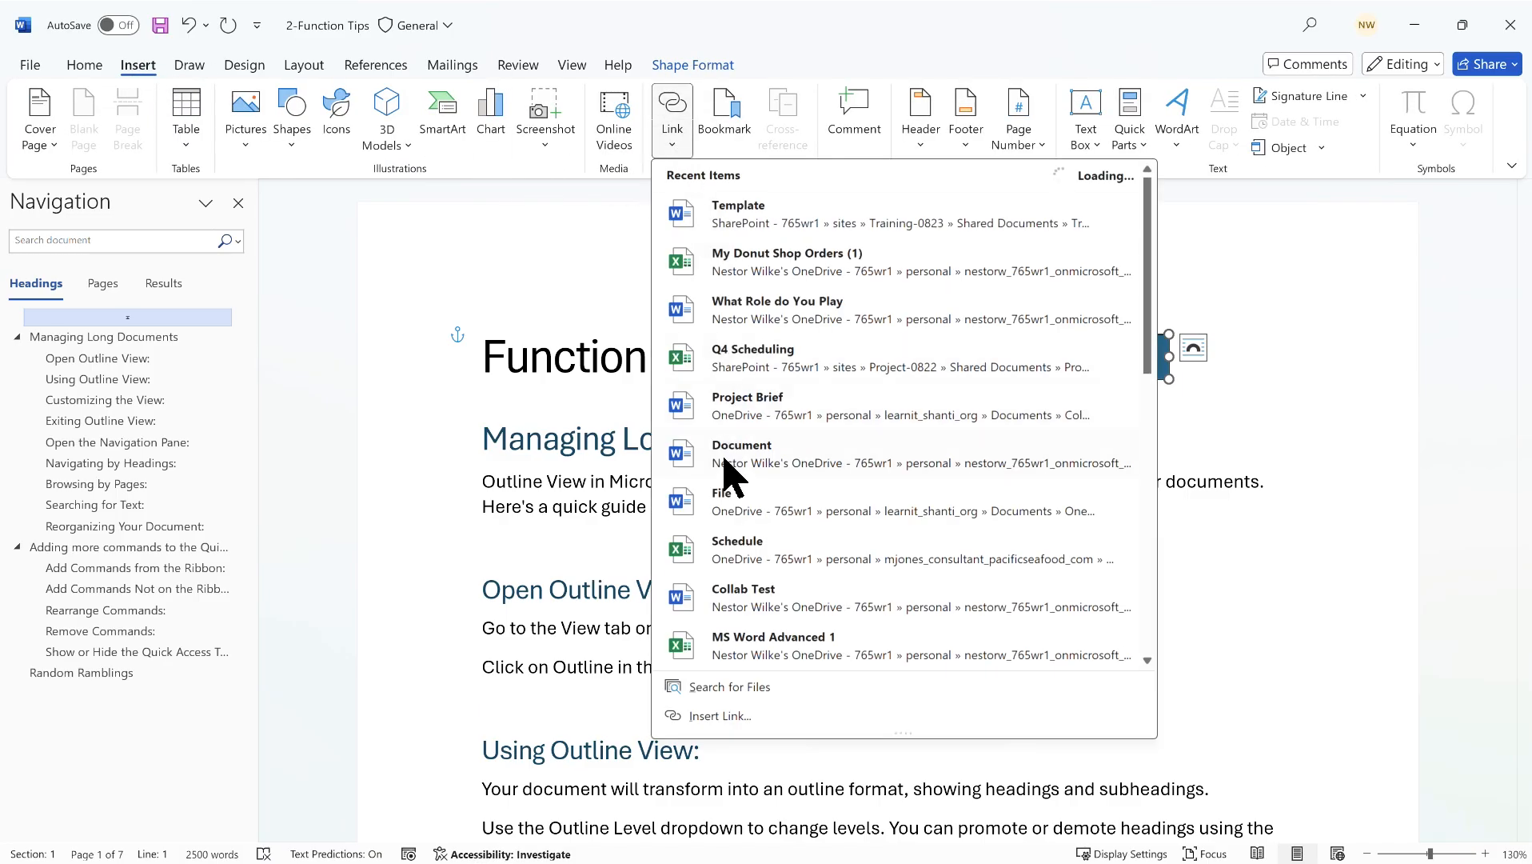
click(724, 714)
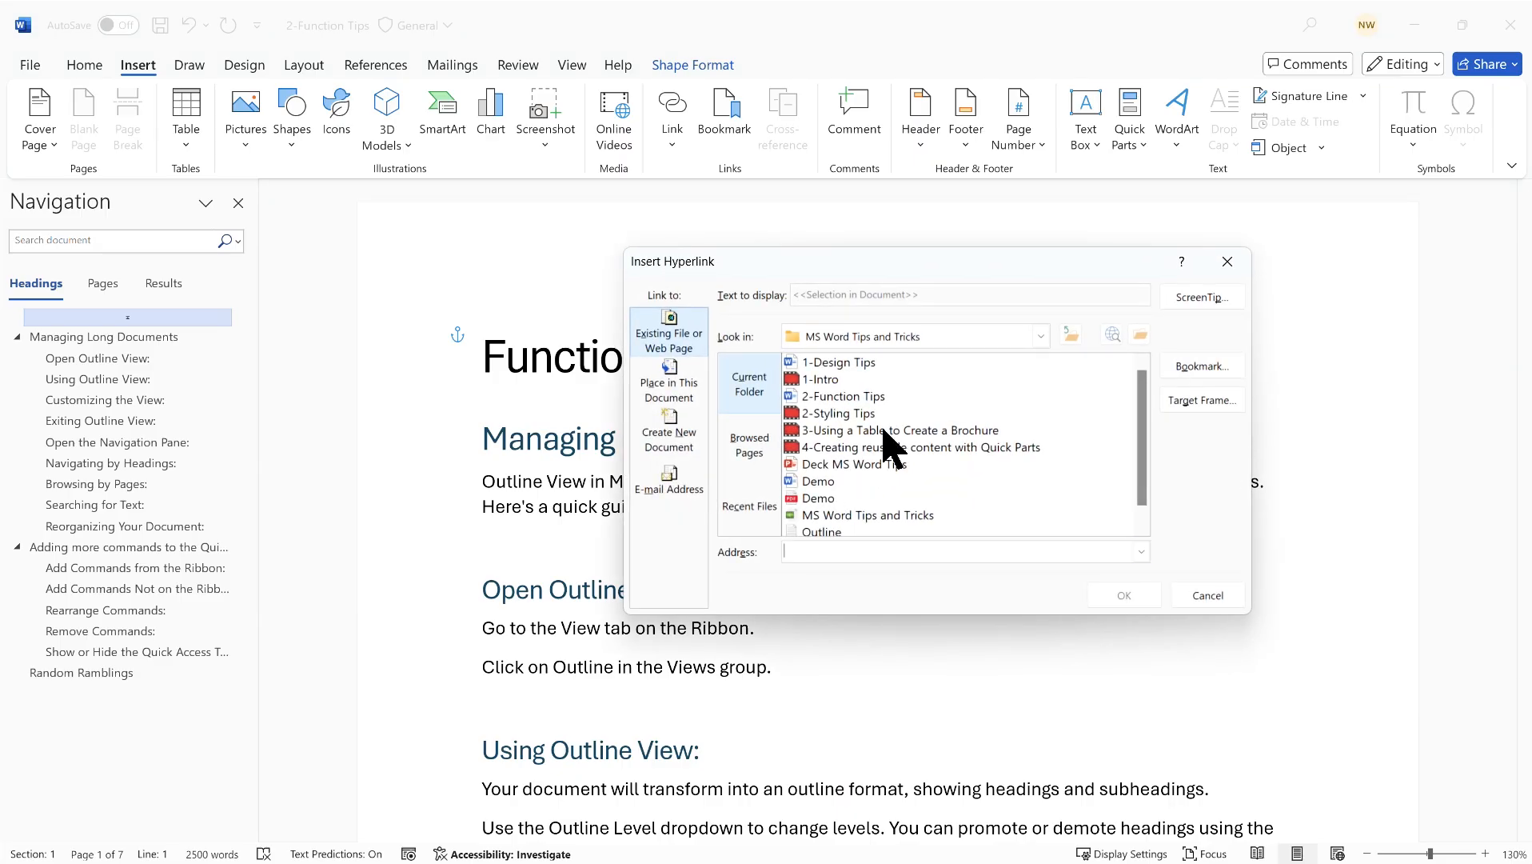
click(686, 390)
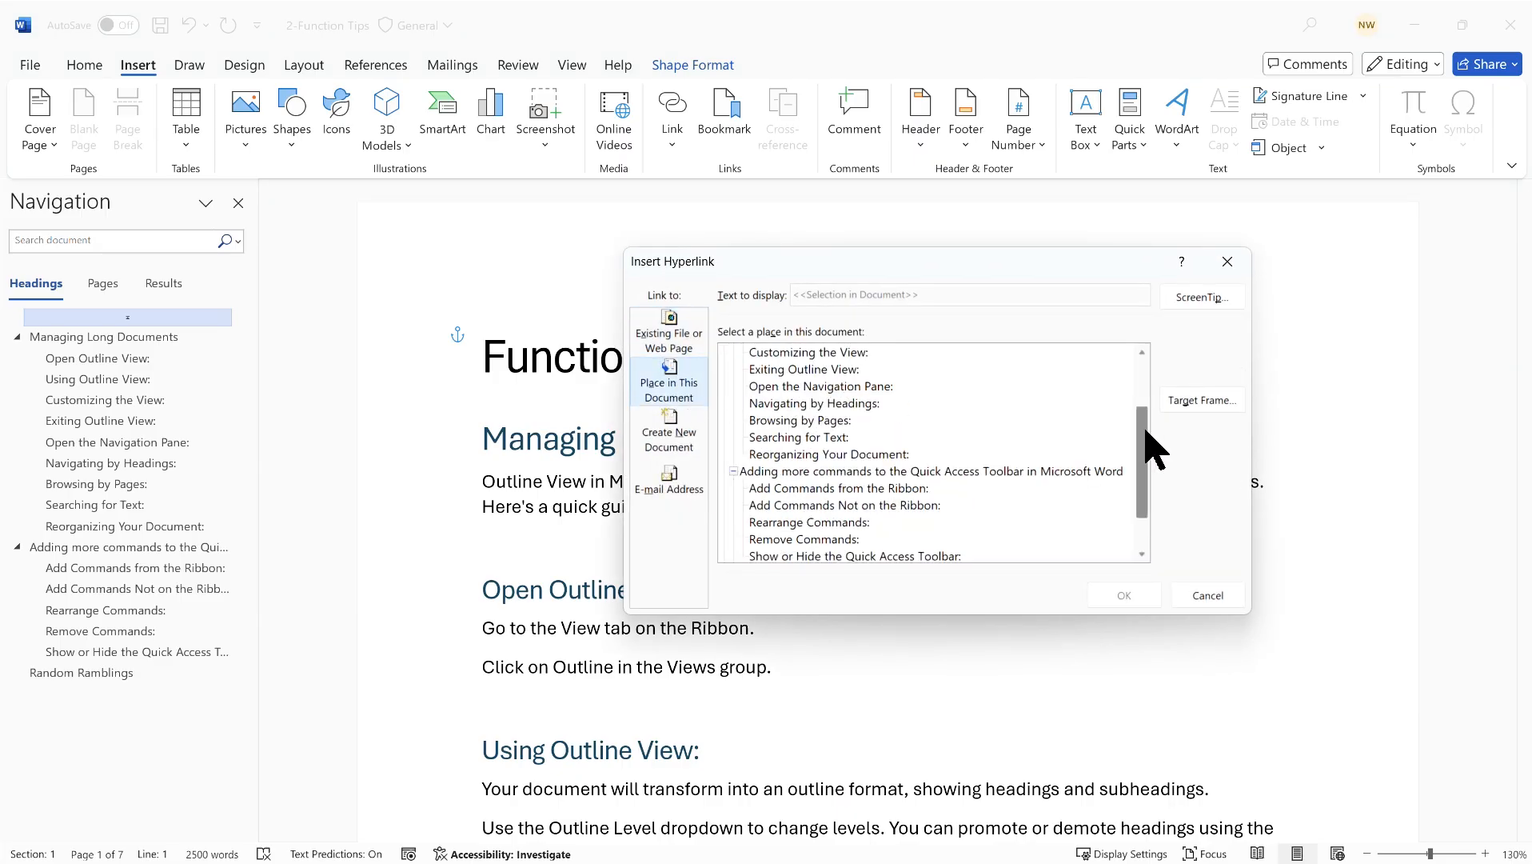
drag(1145, 435, 1151, 276)
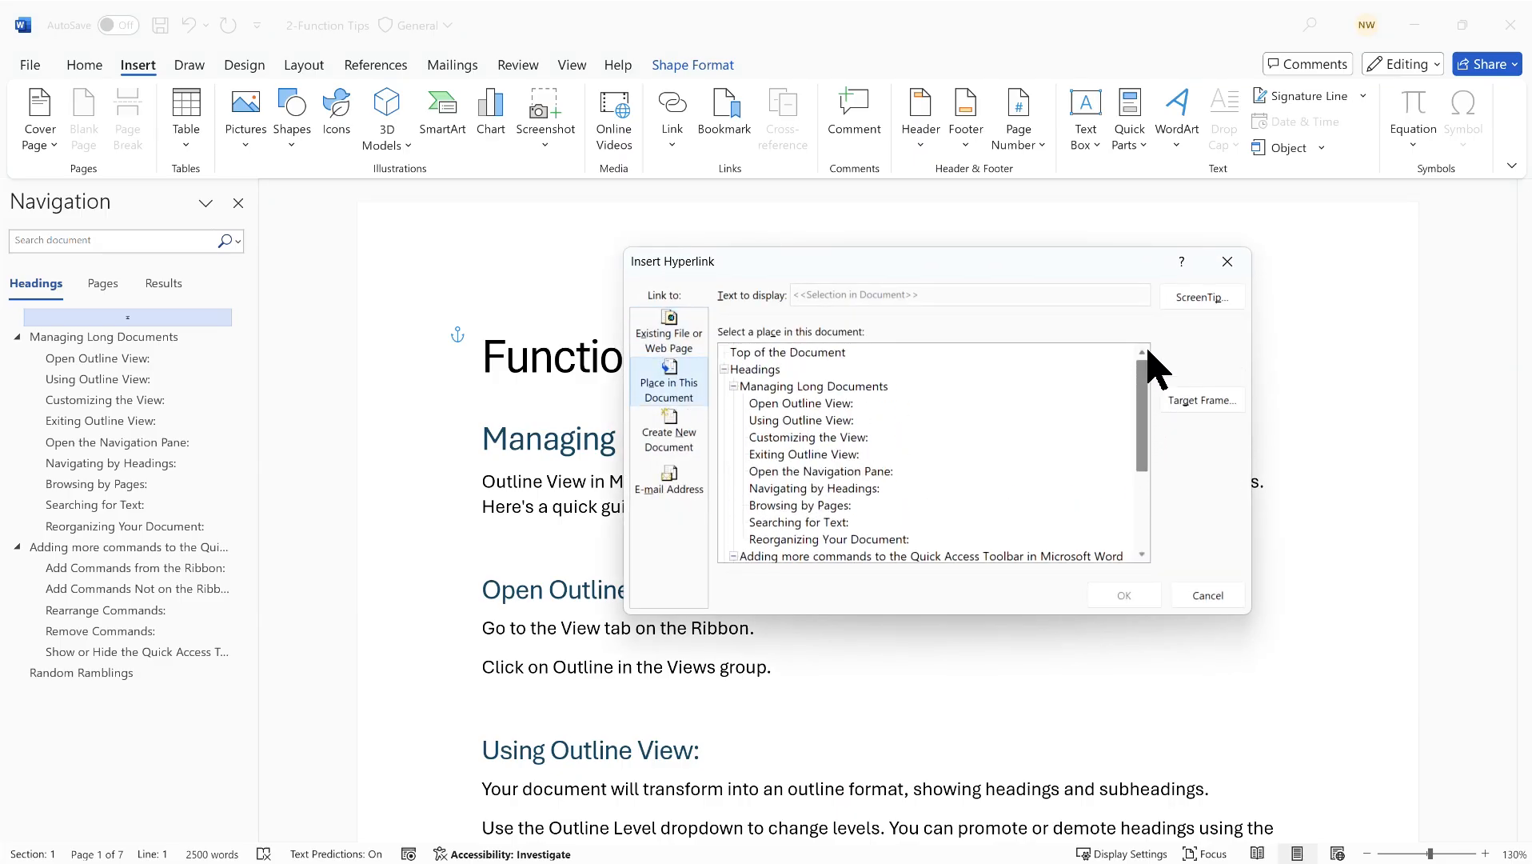
click(798, 352)
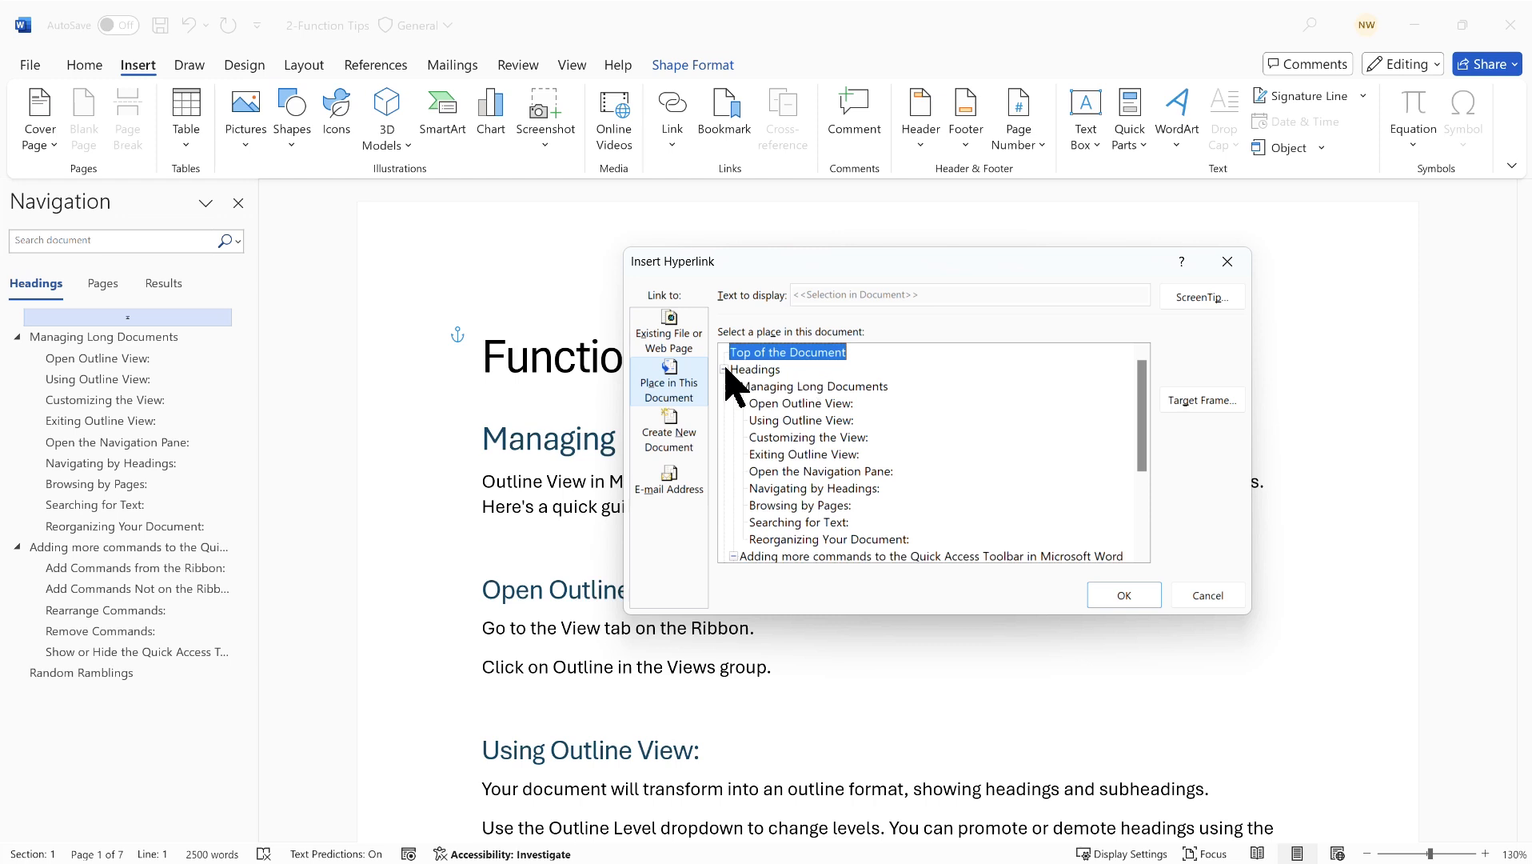
click(725, 370)
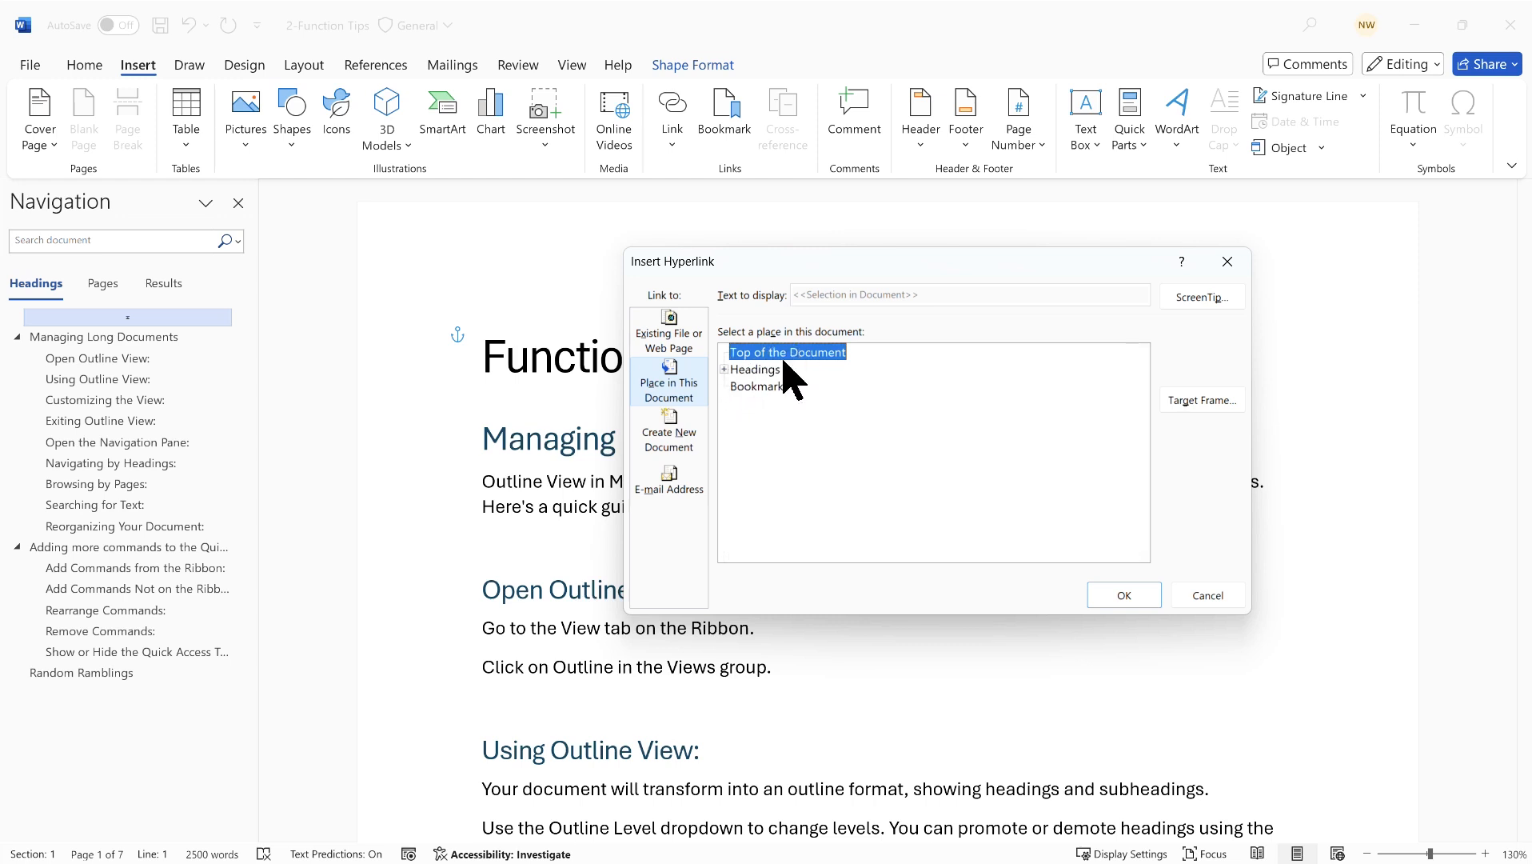
click(1123, 596)
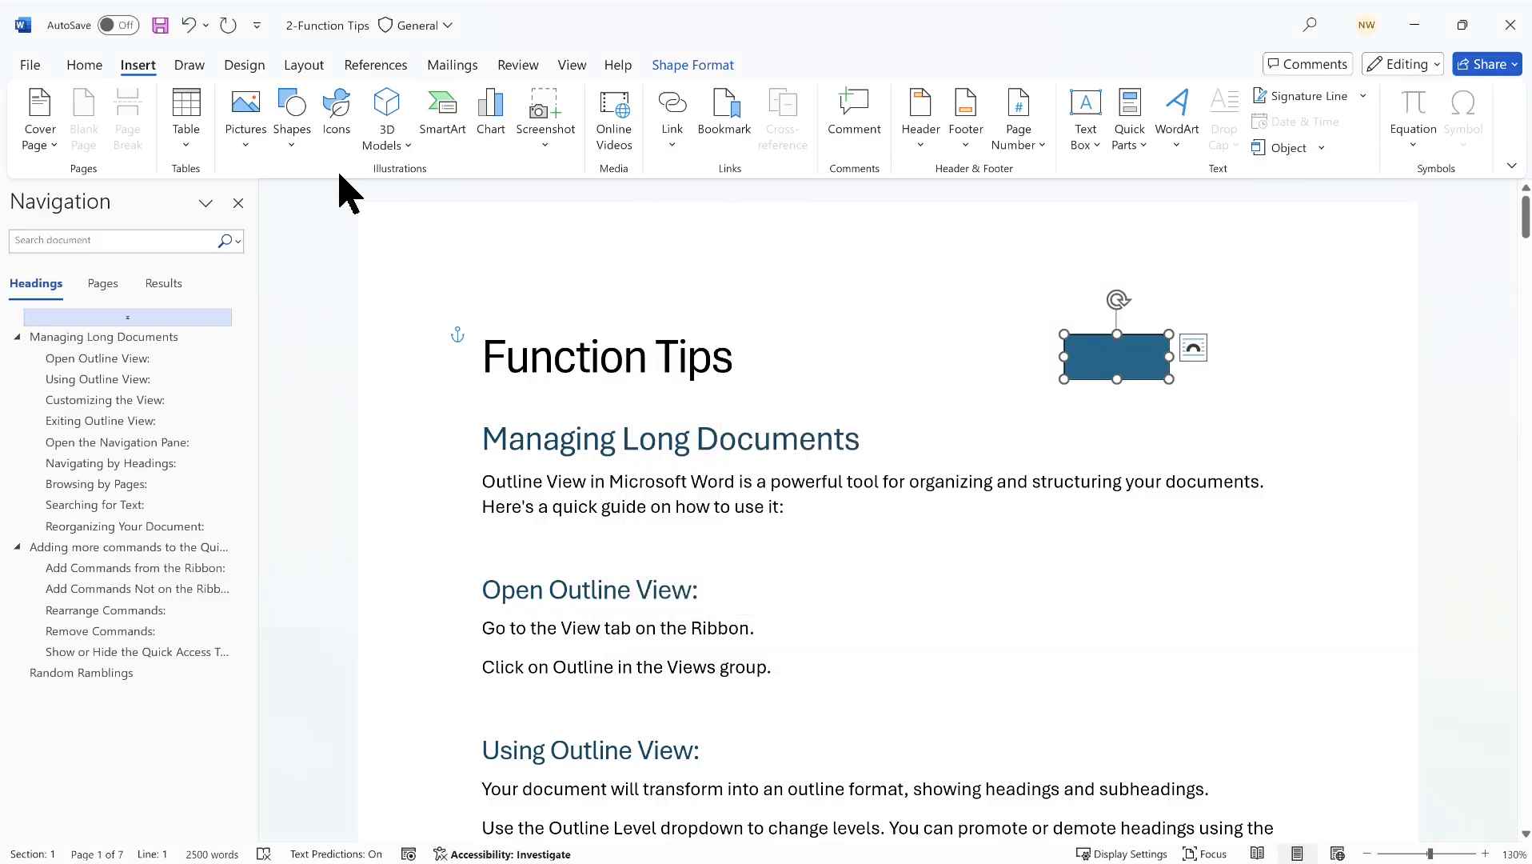
click(297, 149)
drag(520, 314, 536, 456)
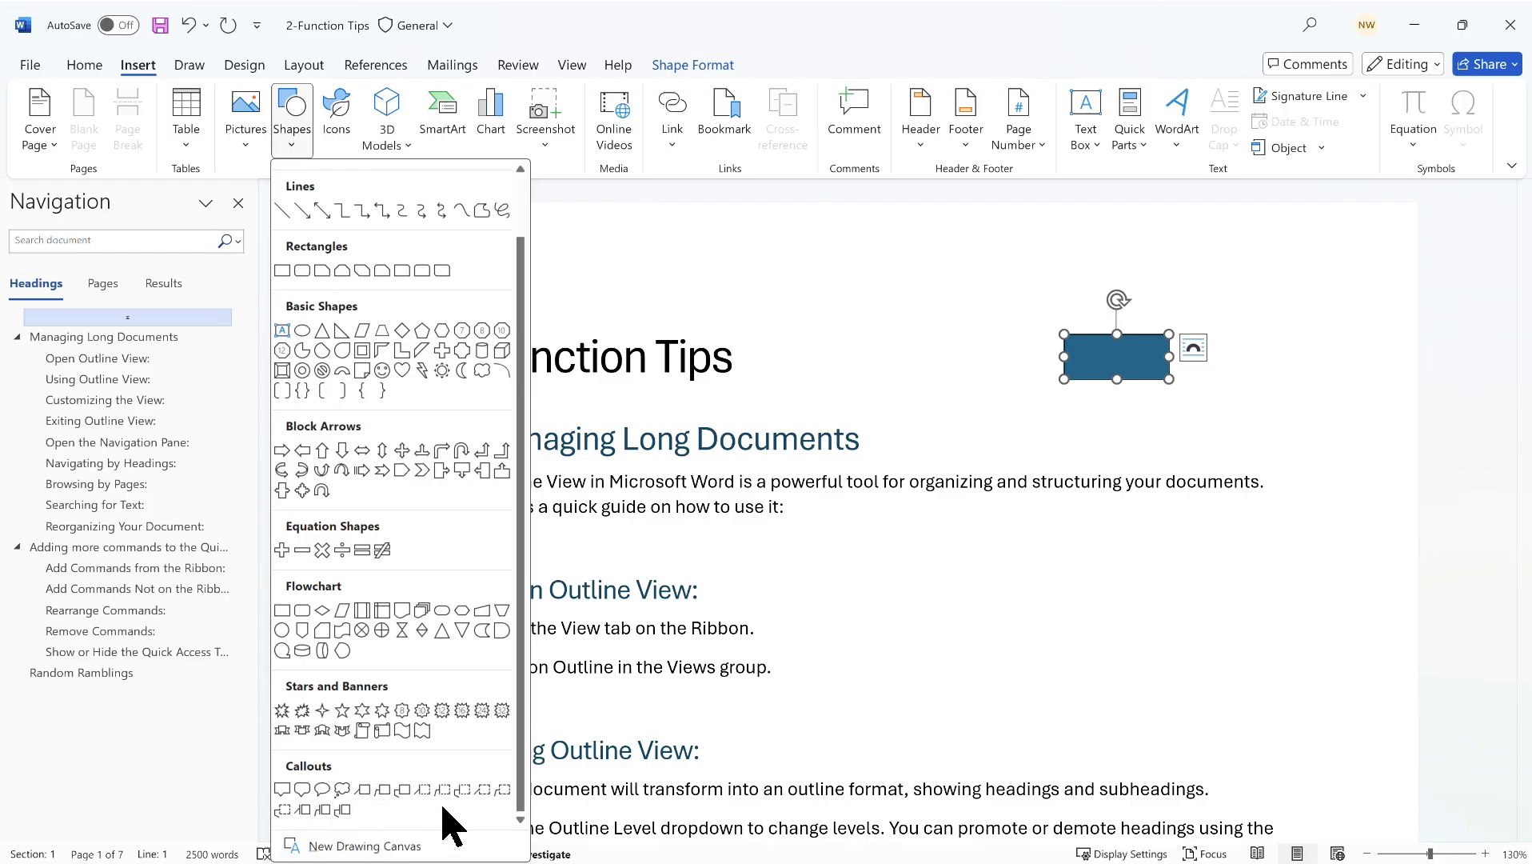
- Label the linked rectangle beside the Function Tips title "Home"
click(1114, 359)
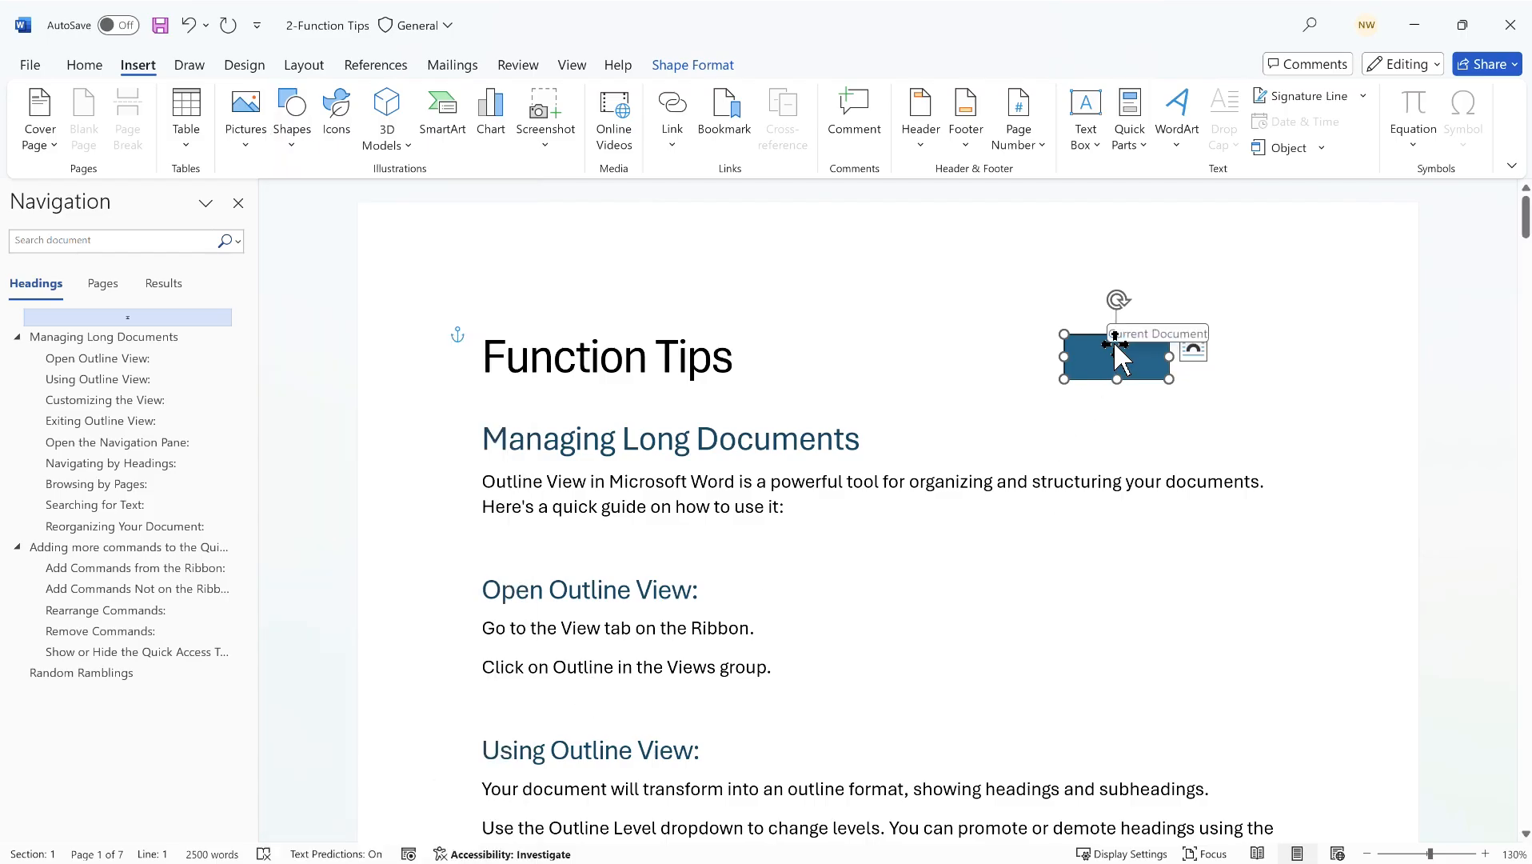
text(Home)
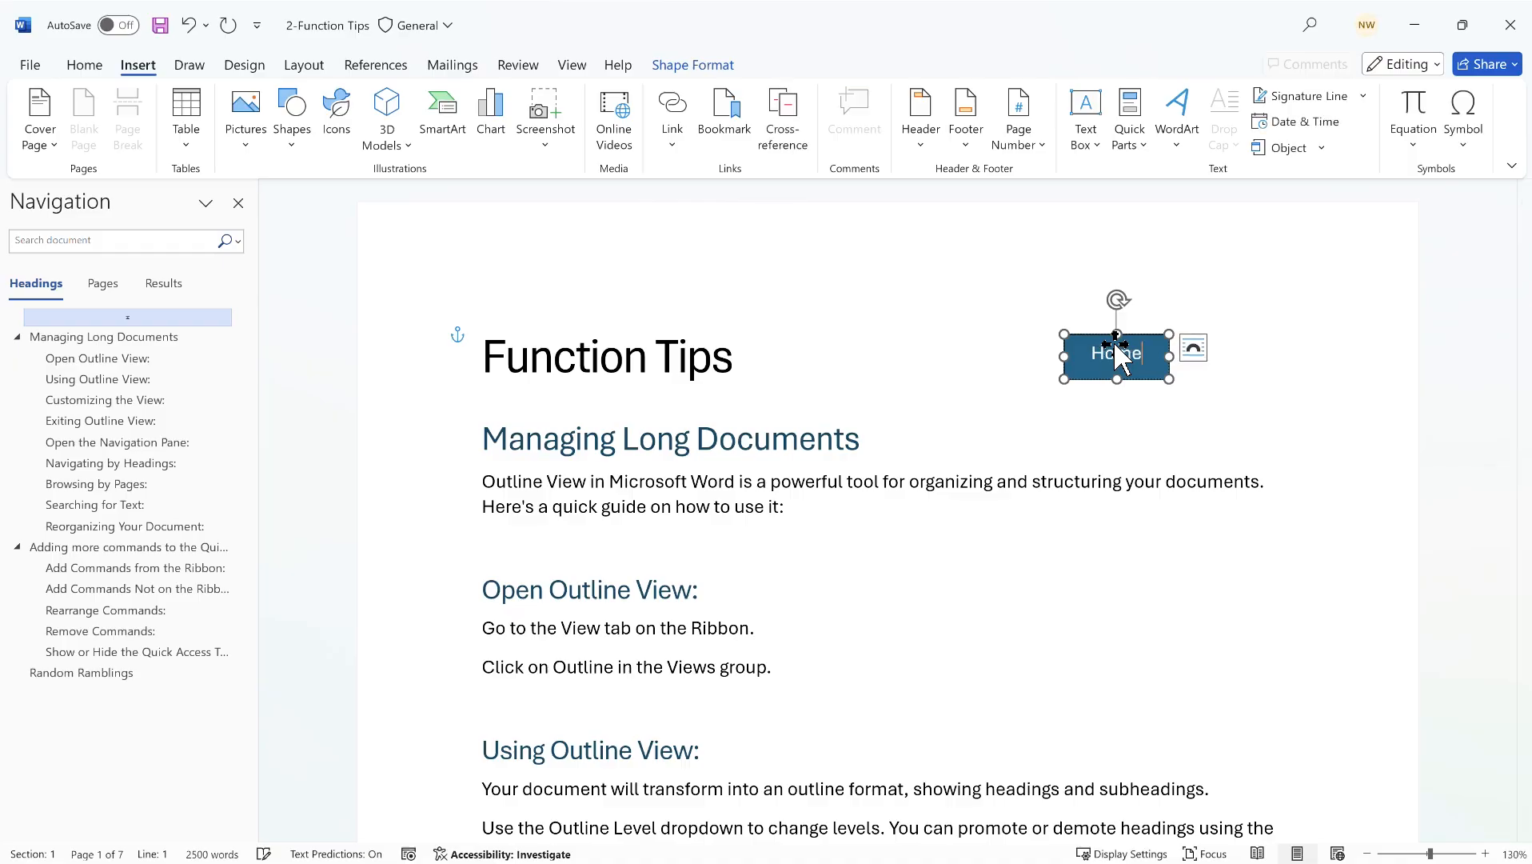
click(1055, 444)
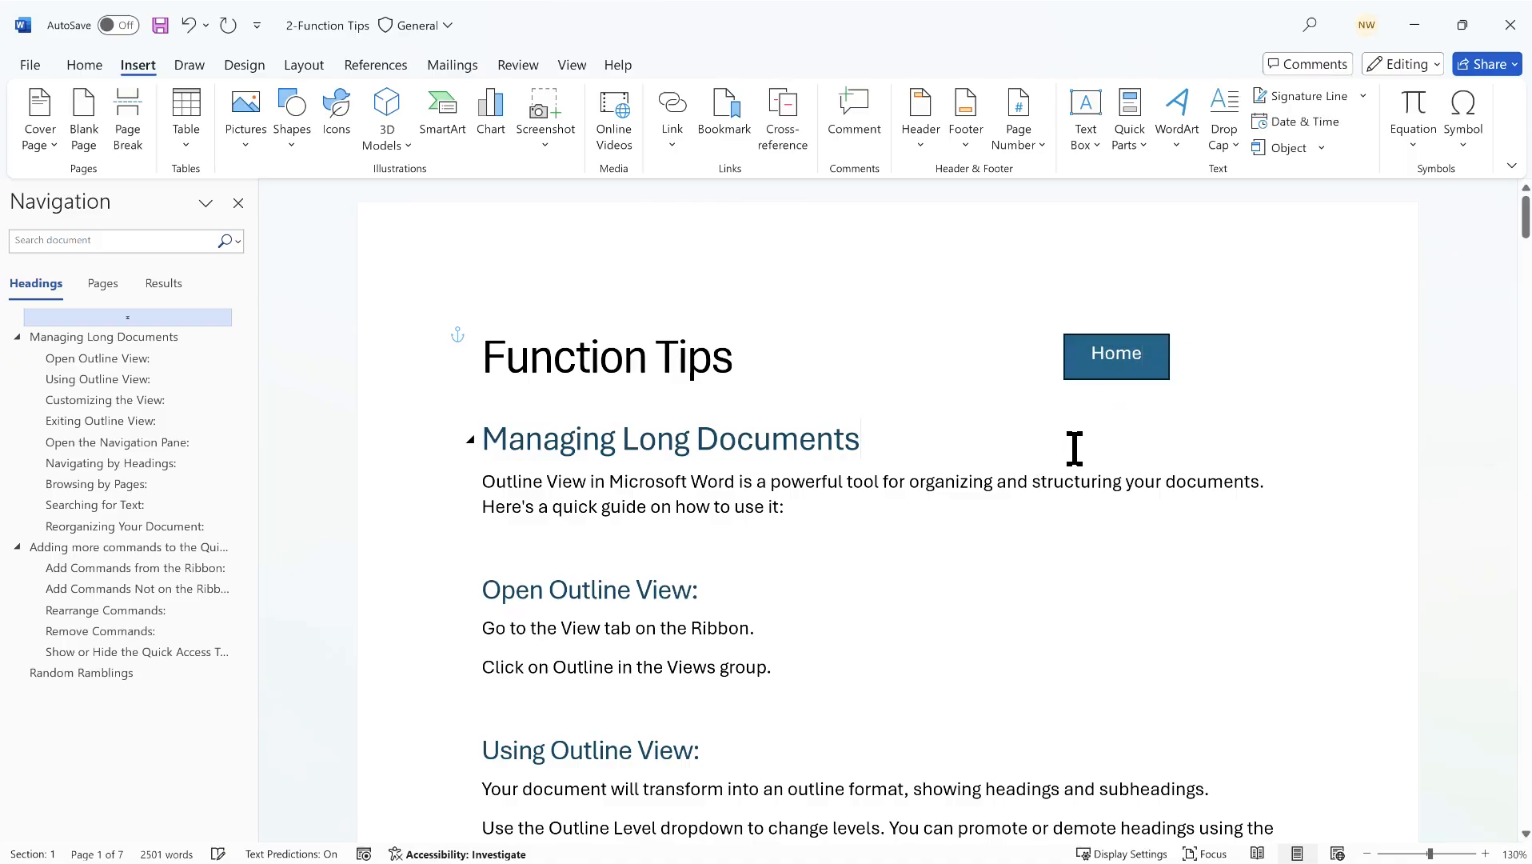
- Copy the Home rectangle and paste it into the Open the Navigation Pane section on page 2
right_click(1109, 373)
click(1157, 331)
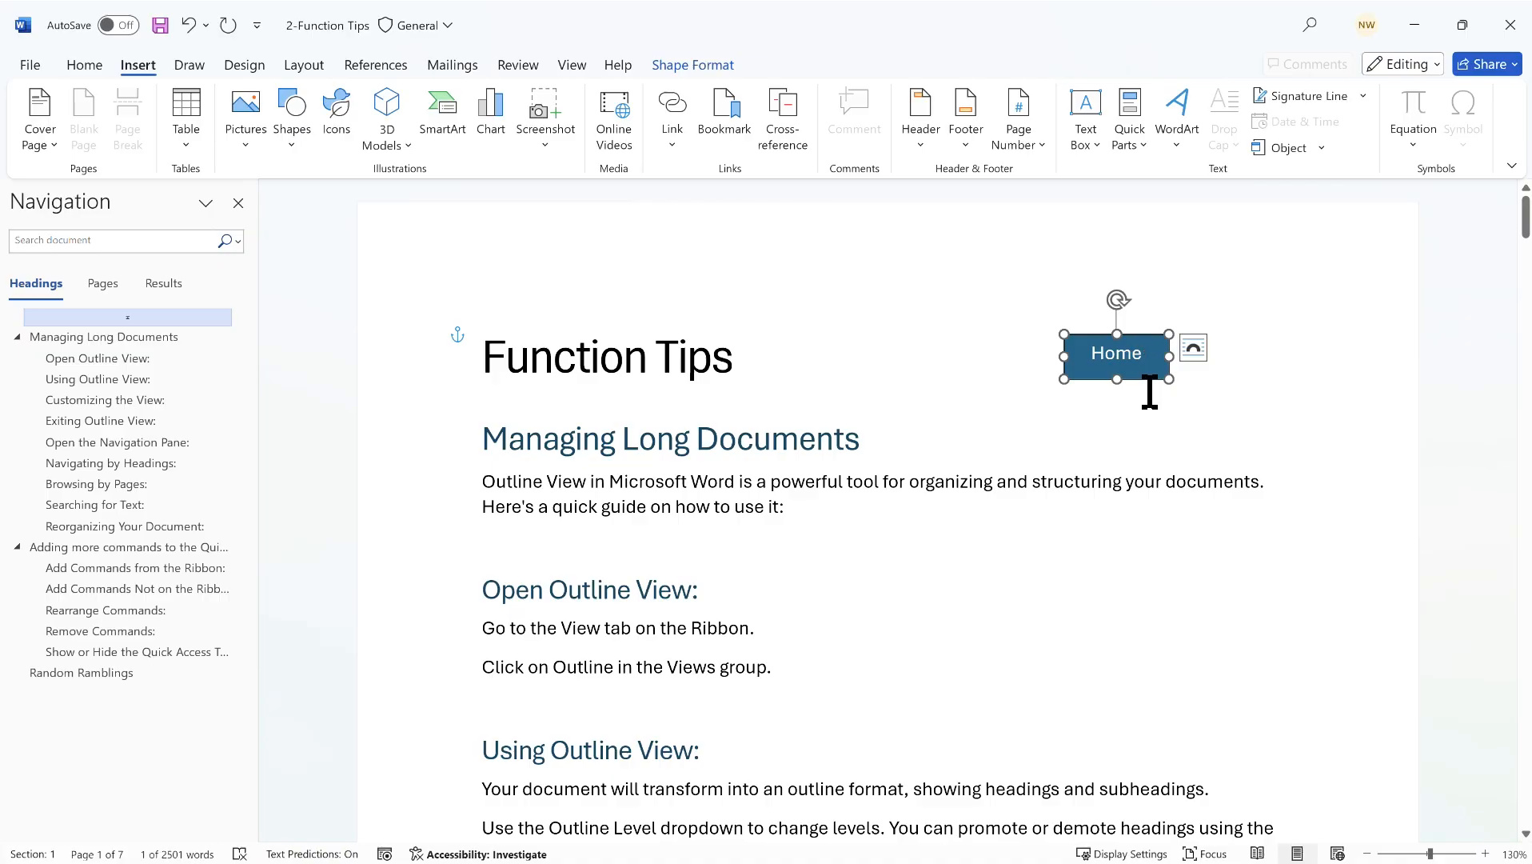
scroll(1152, 386, down, 2)
scroll(1149, 410, down, 15)
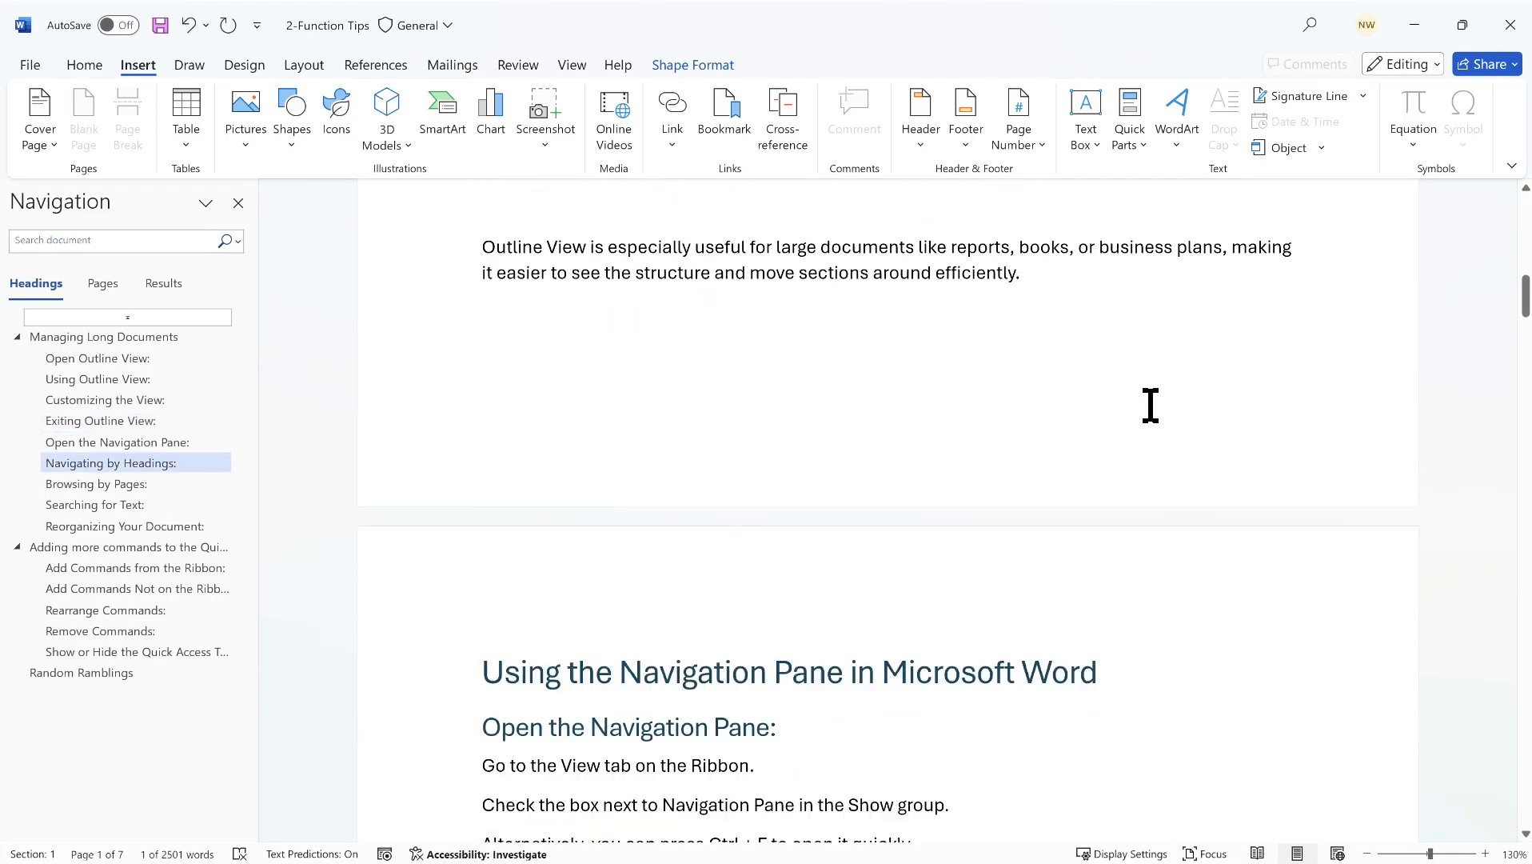
click(1237, 545)
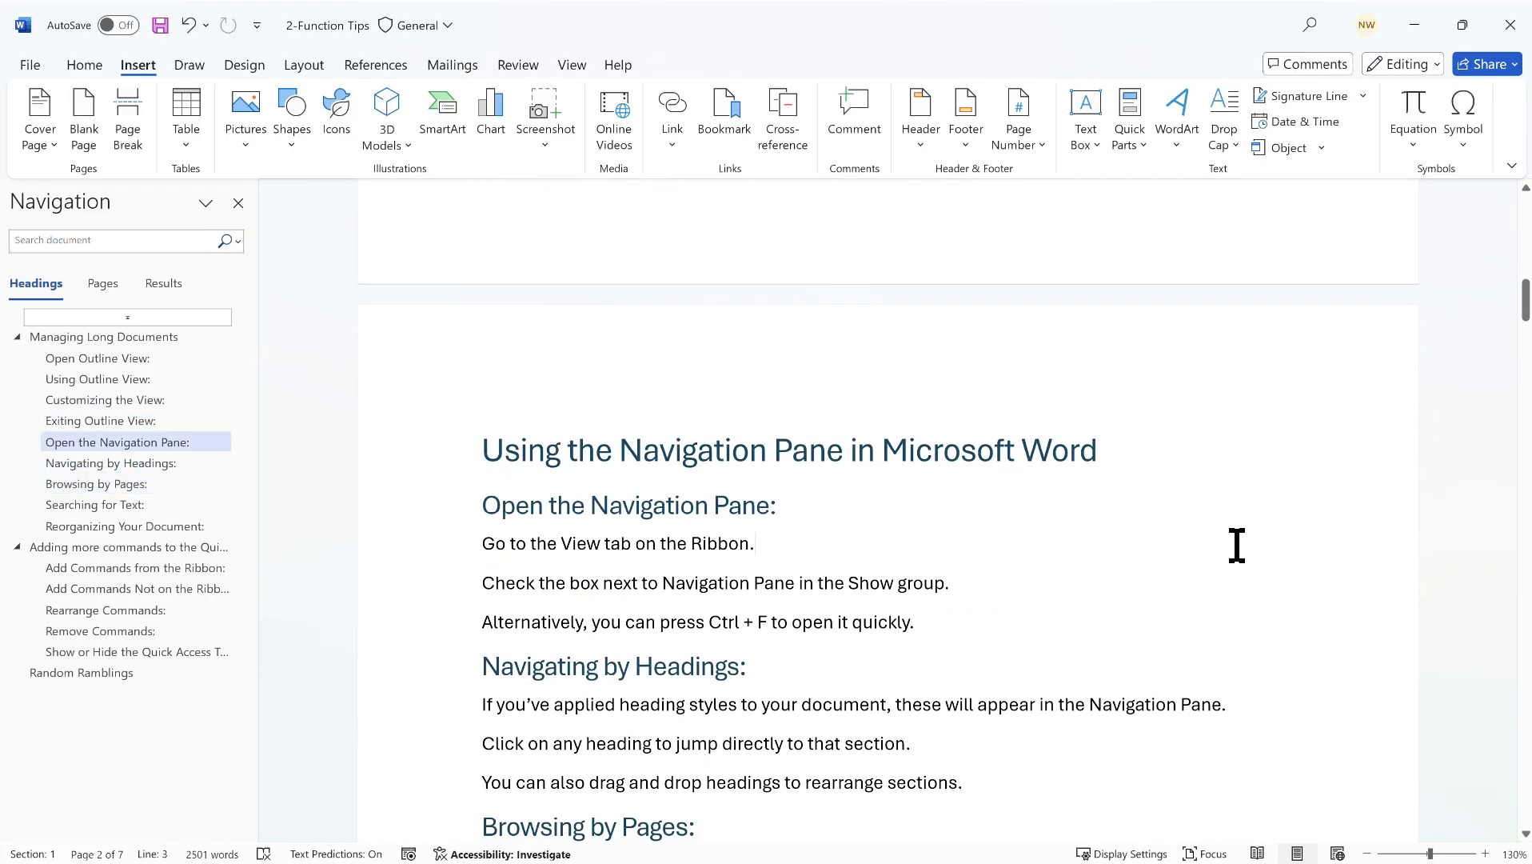
key(ctrl+v)
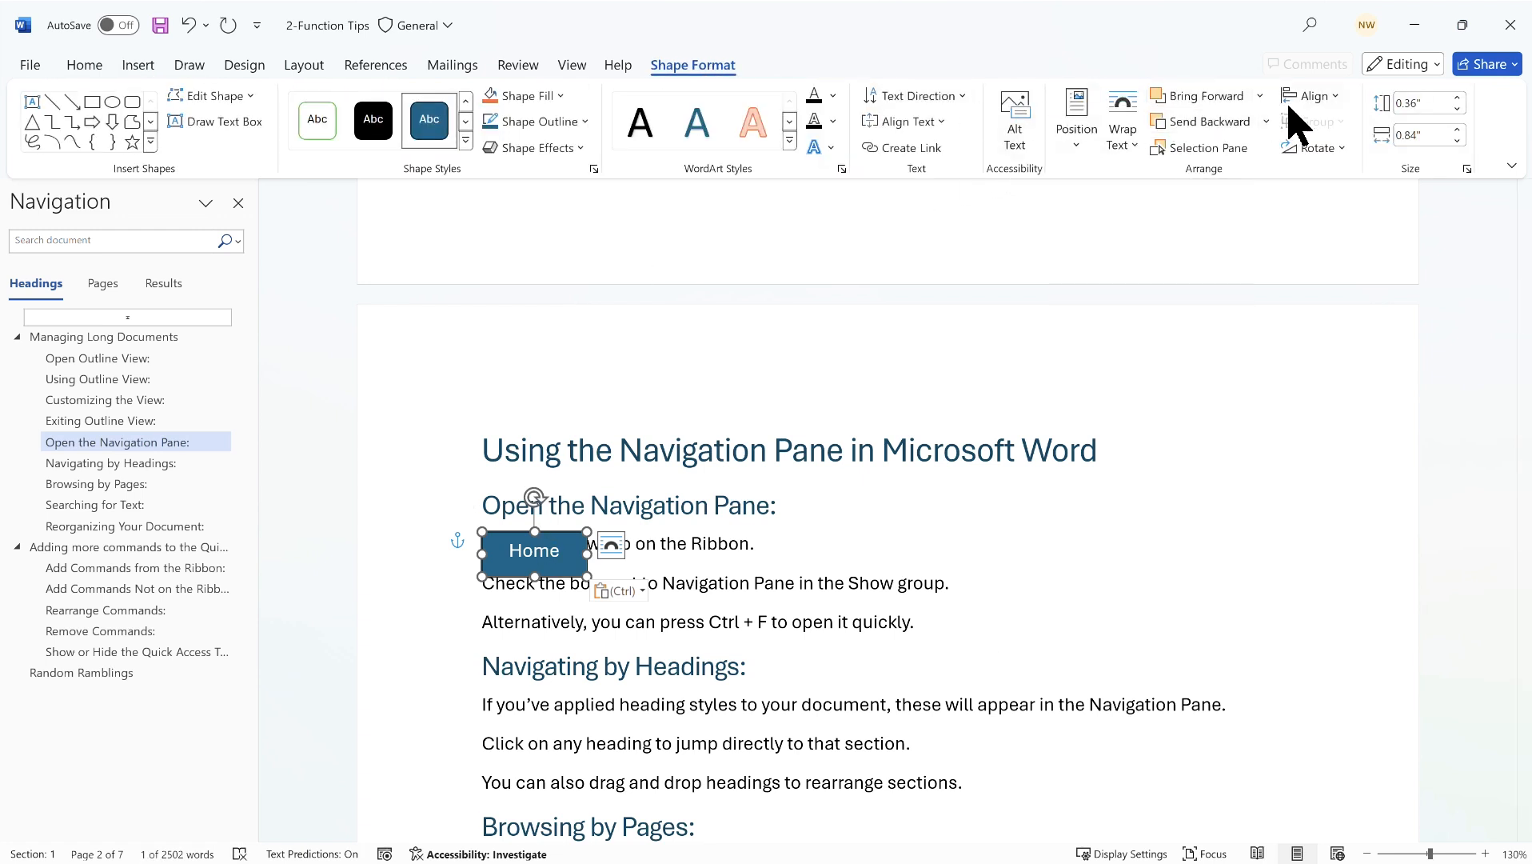
- Align the pasted Home rectangle to the top and right margins of page 2, then deselect it
click(1333, 96)
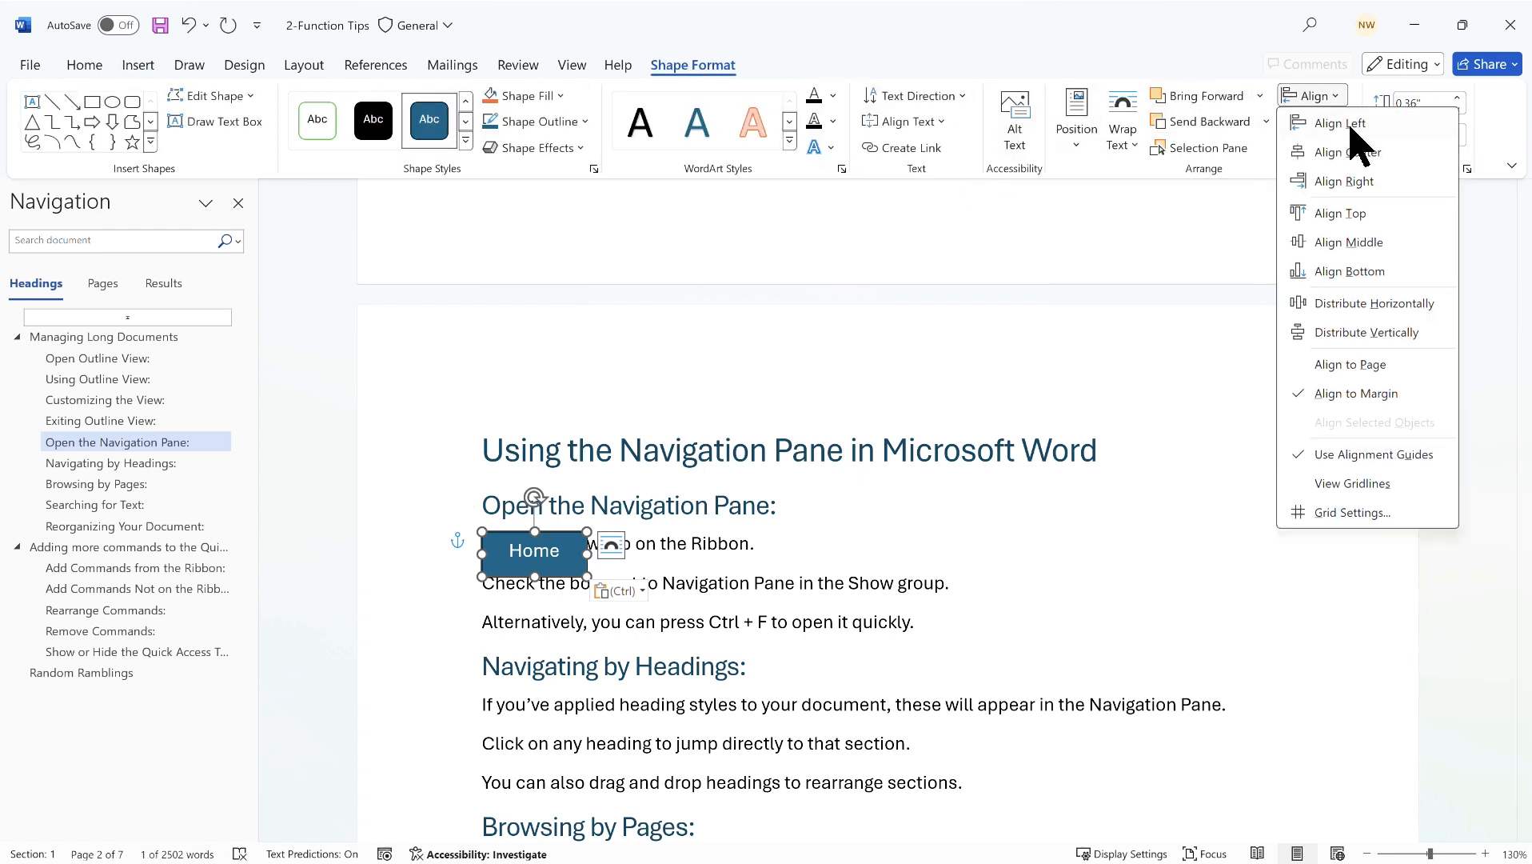
click(1351, 211)
click(1336, 100)
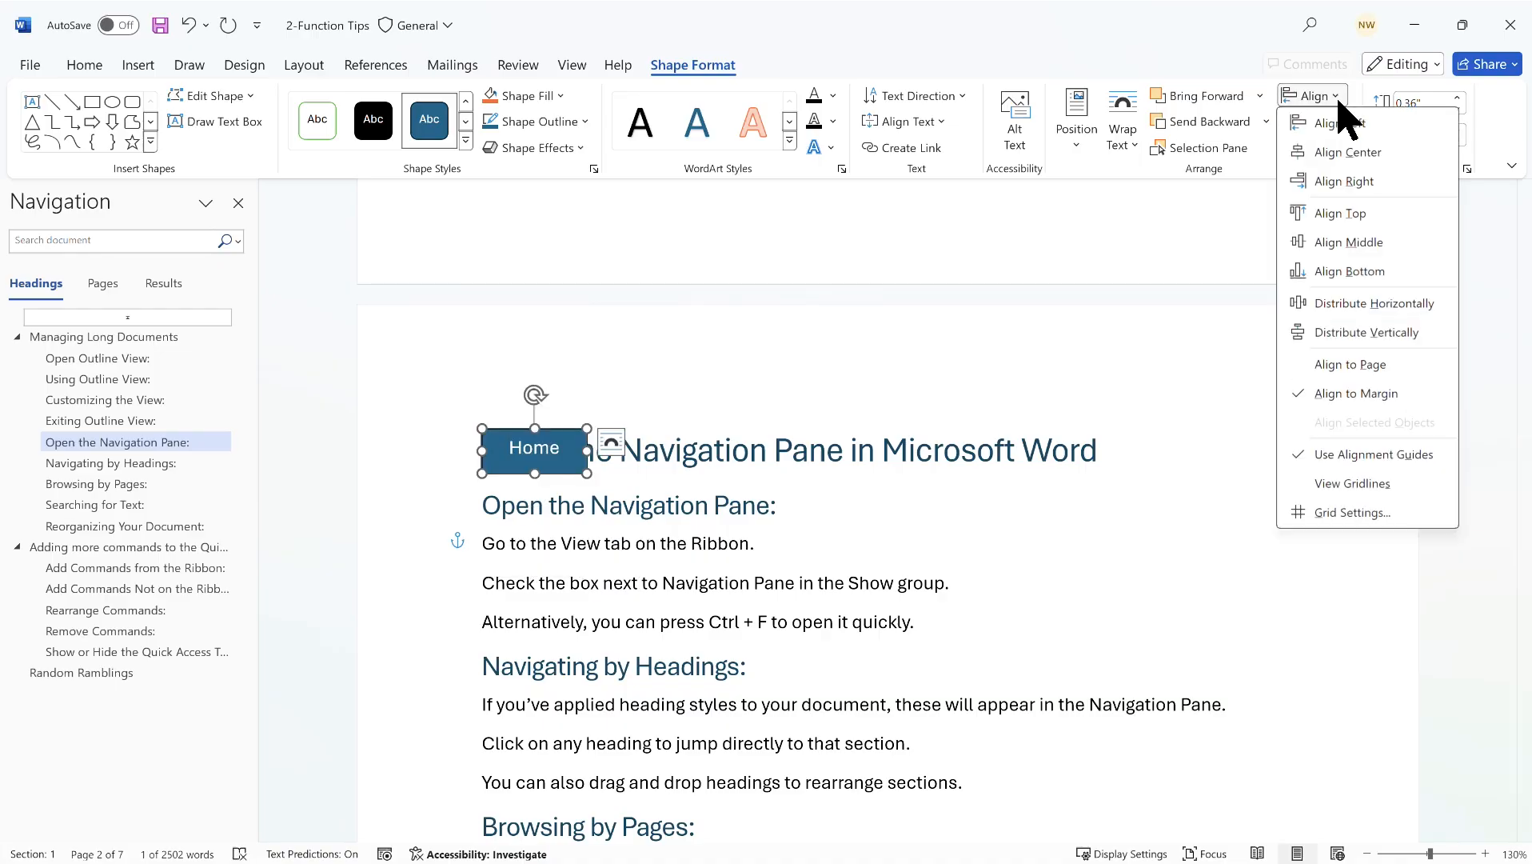
click(1359, 182)
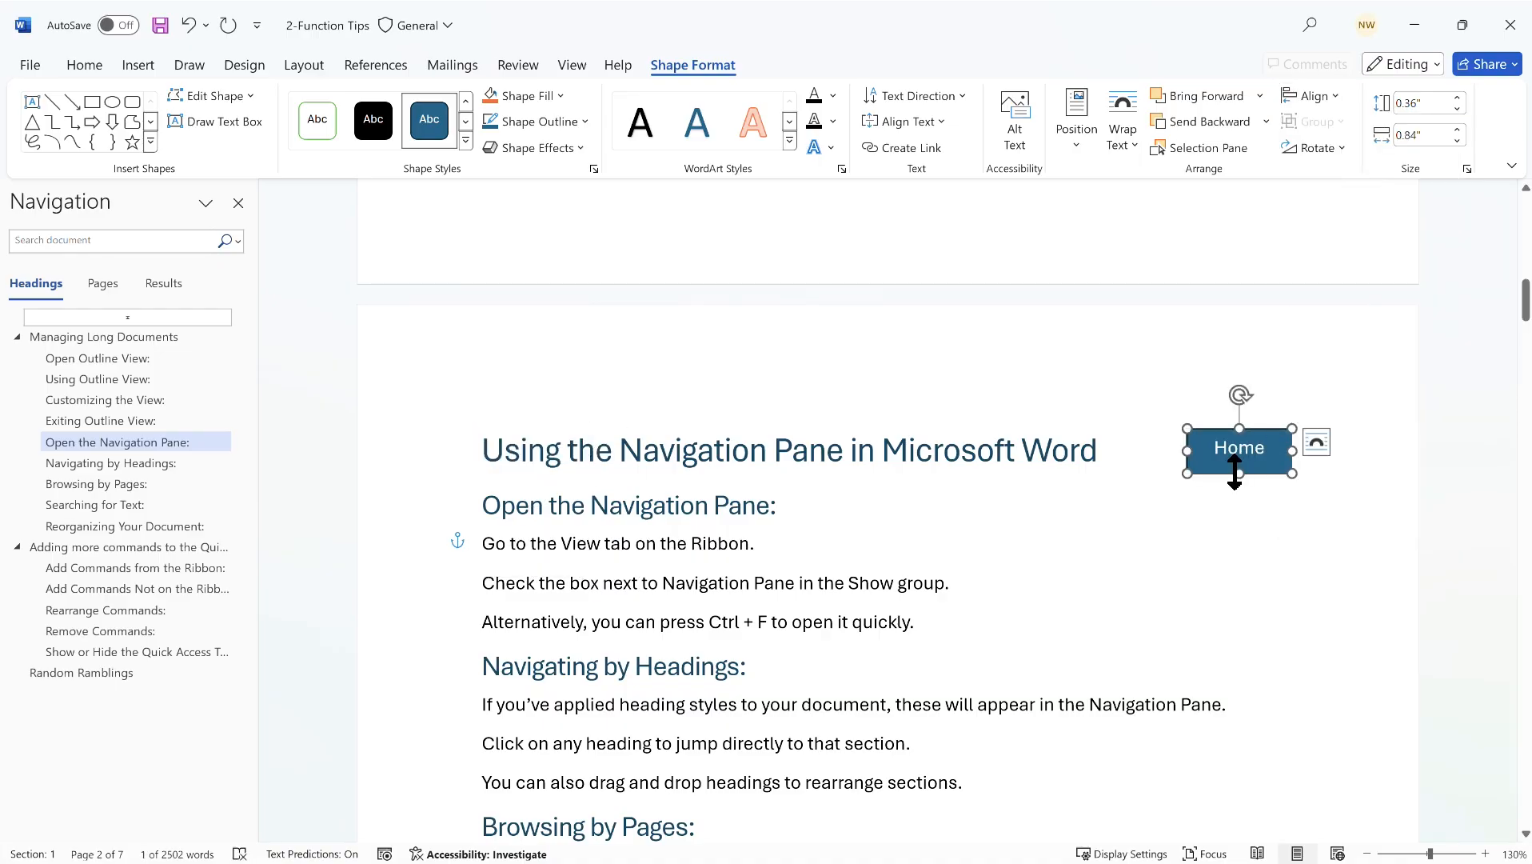
click(1123, 502)
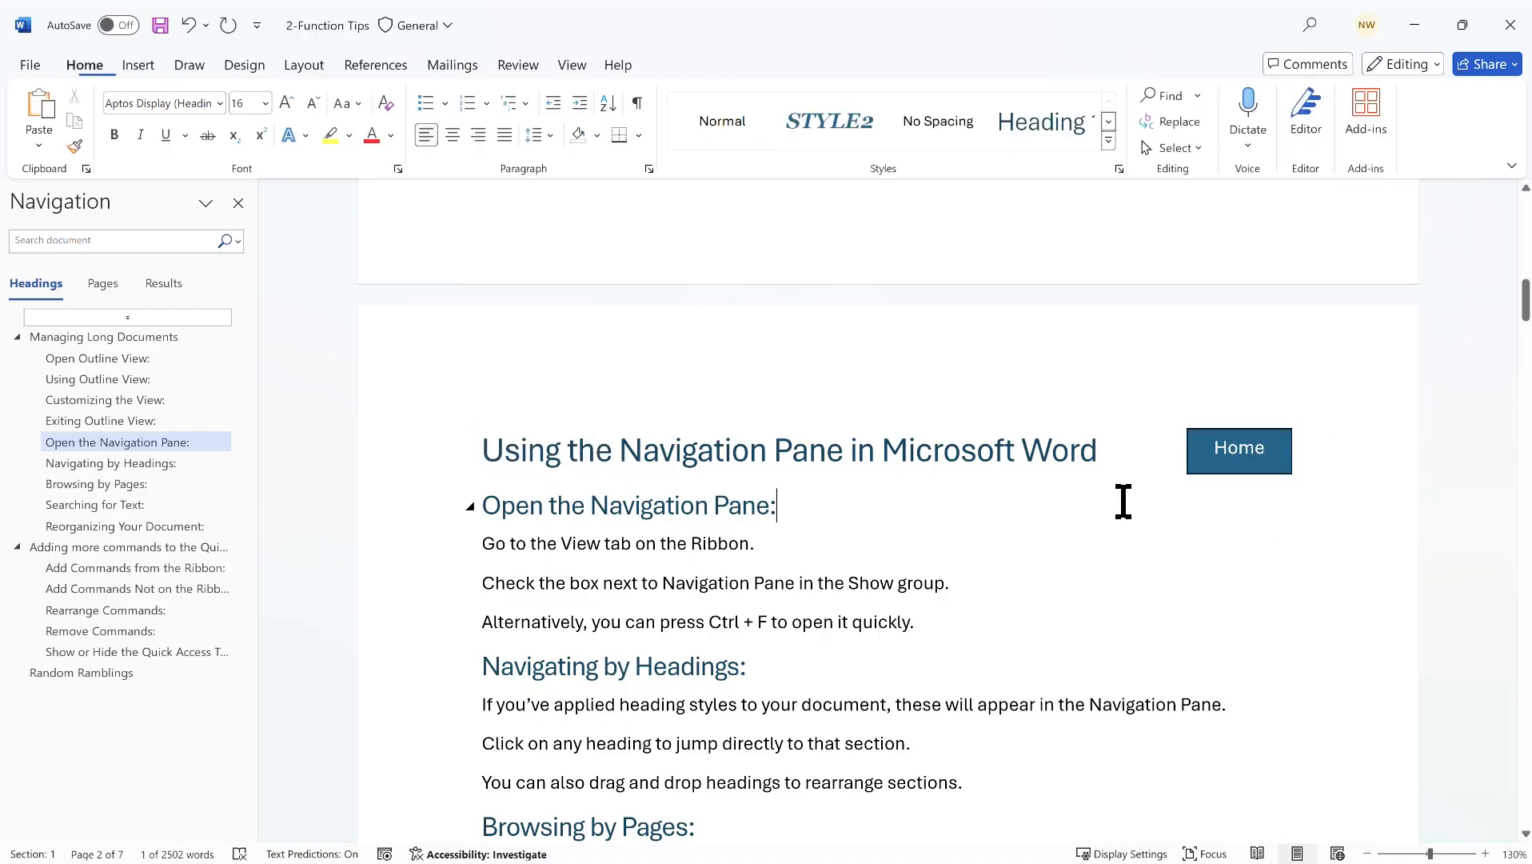
- Follow the page 2 Home rectangle's link to the document's top and delete the Home rectangle beside the Function Tips title
ctrl+click(1228, 476)
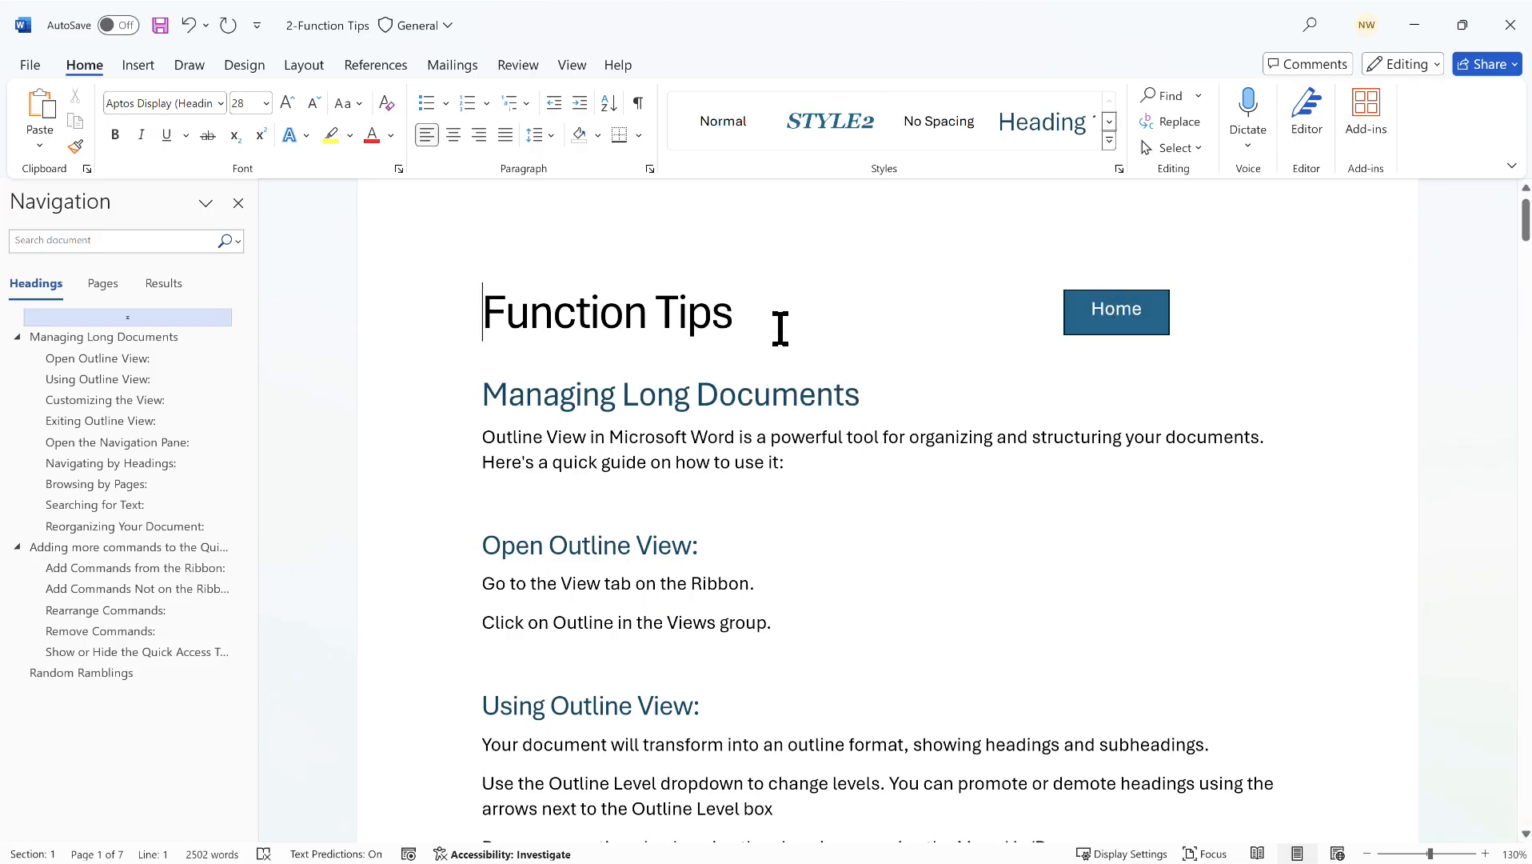
click(879, 394)
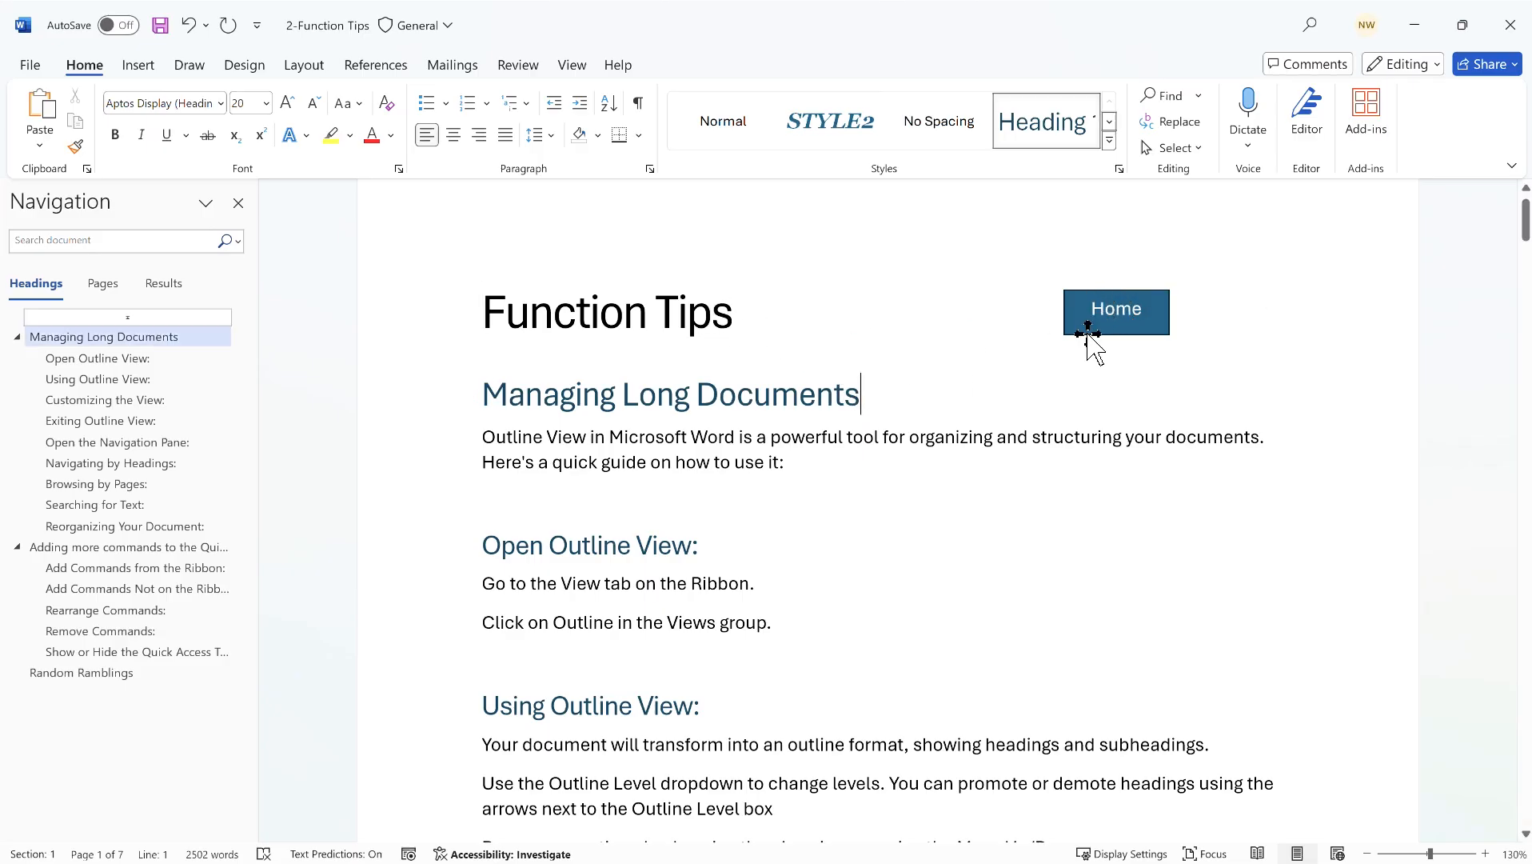
click(1107, 292)
key(Delete)
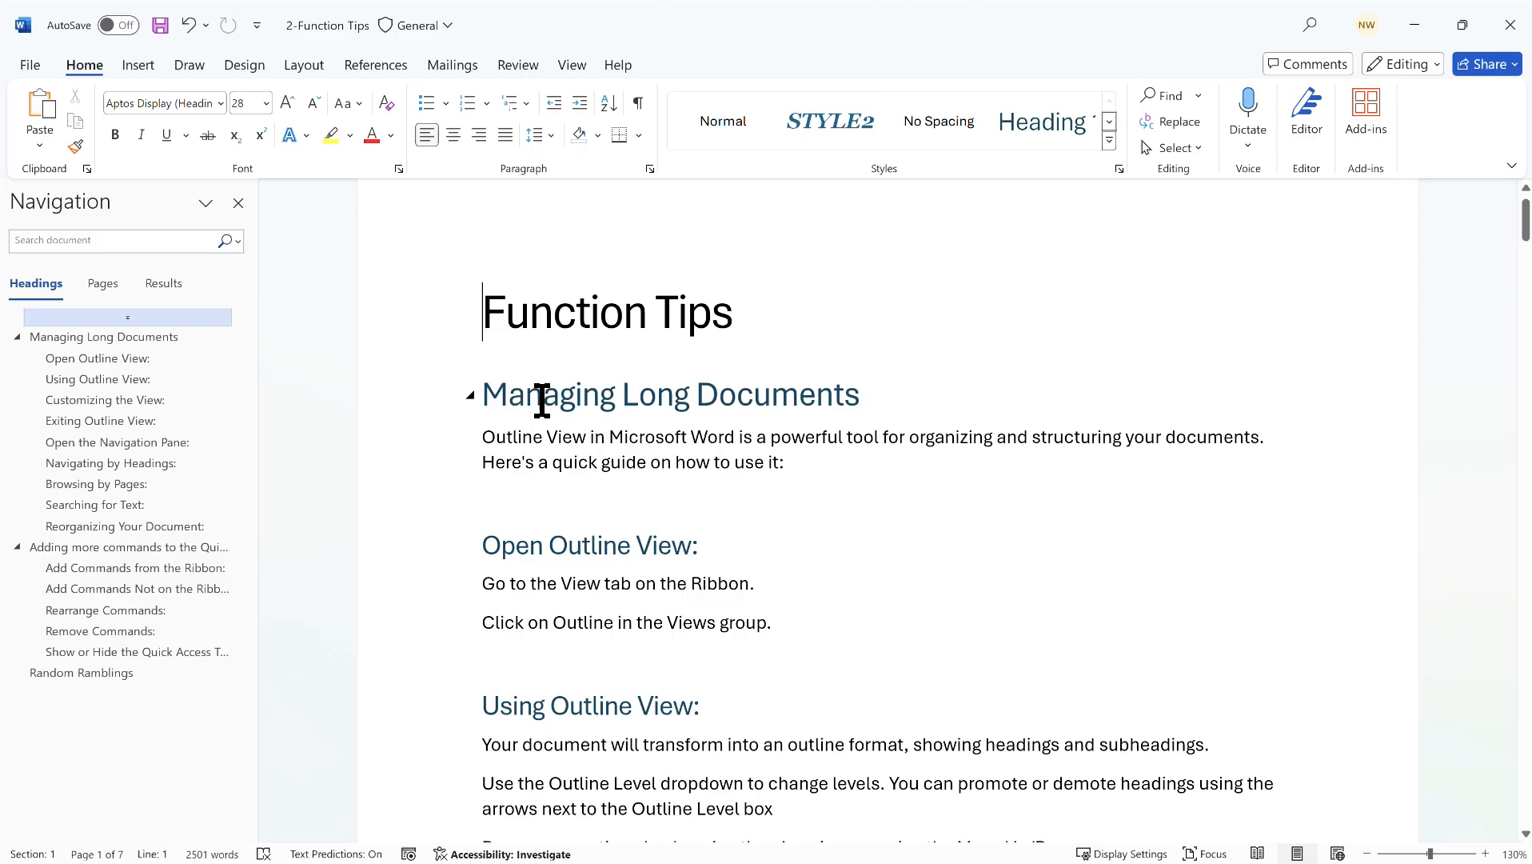
- Collapse the Managing Long Documents, Adding more commands and Random Ramblings headings in the document, re-expanding and re-collapsing the last one
click(471, 396)
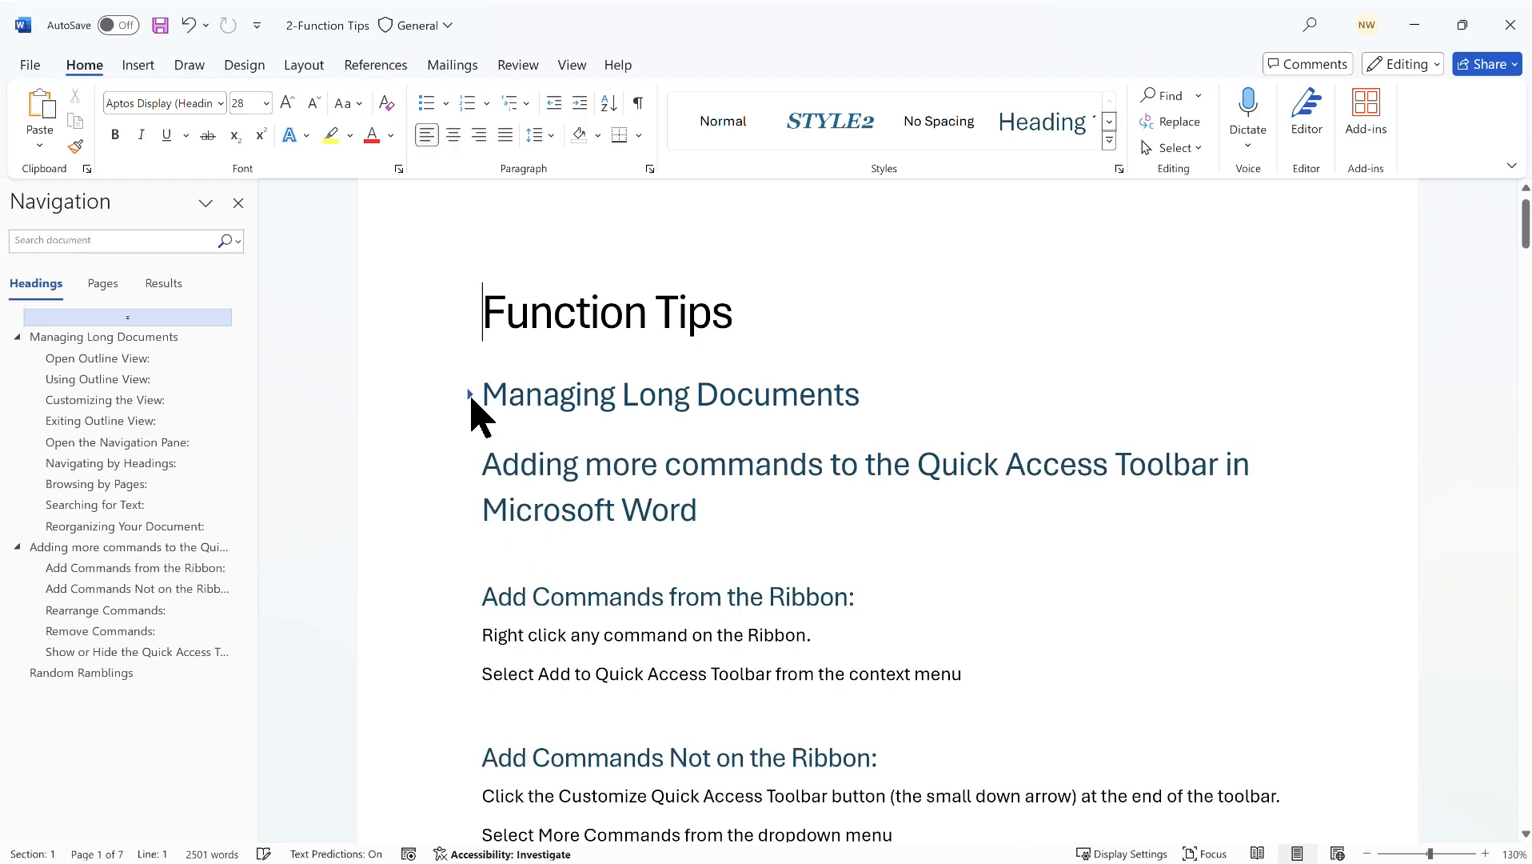
click(470, 464)
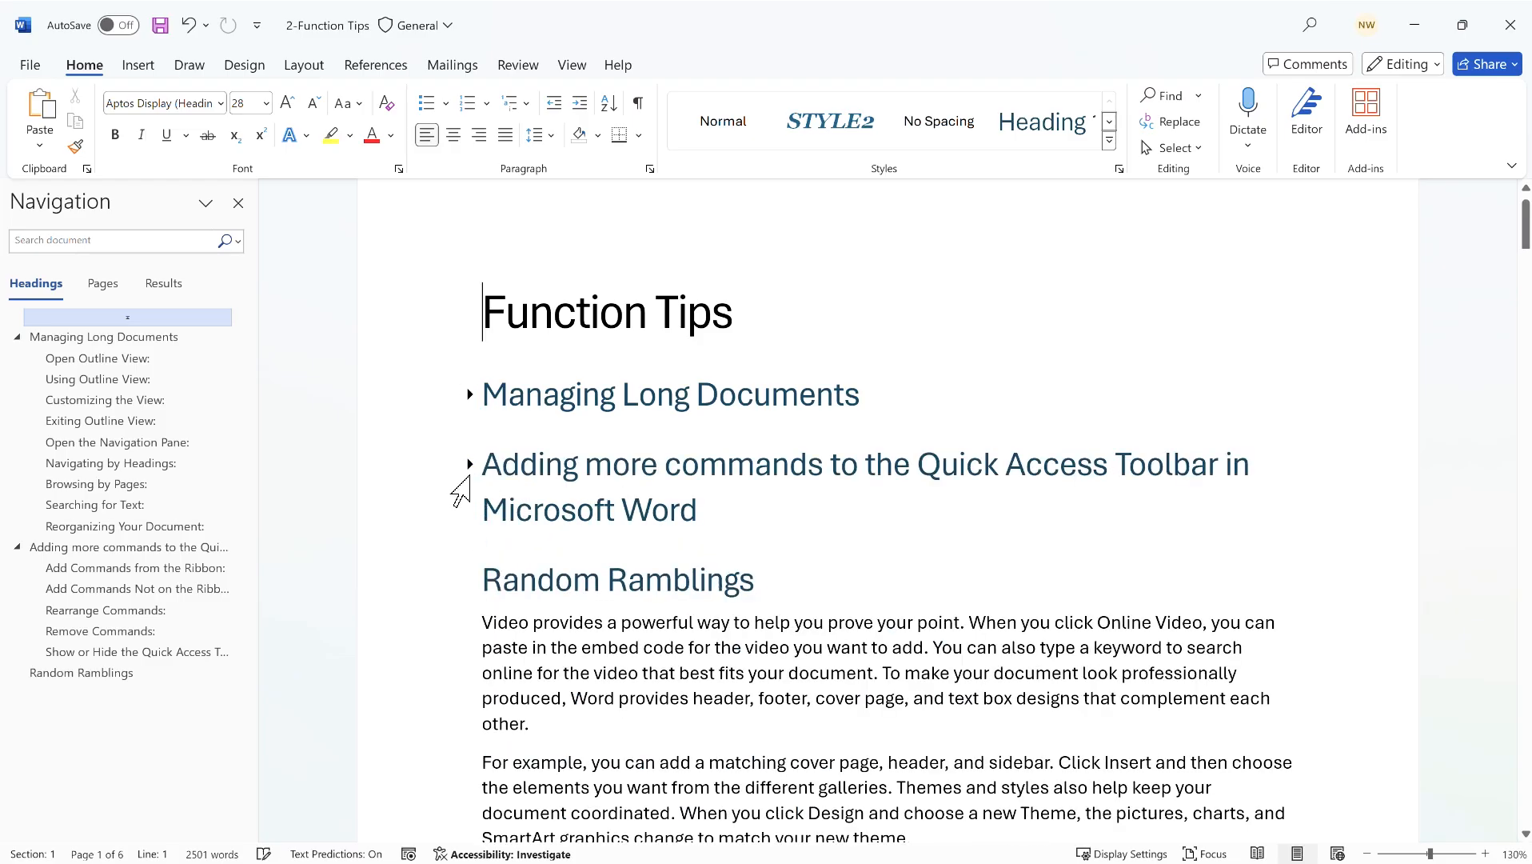
click(470, 580)
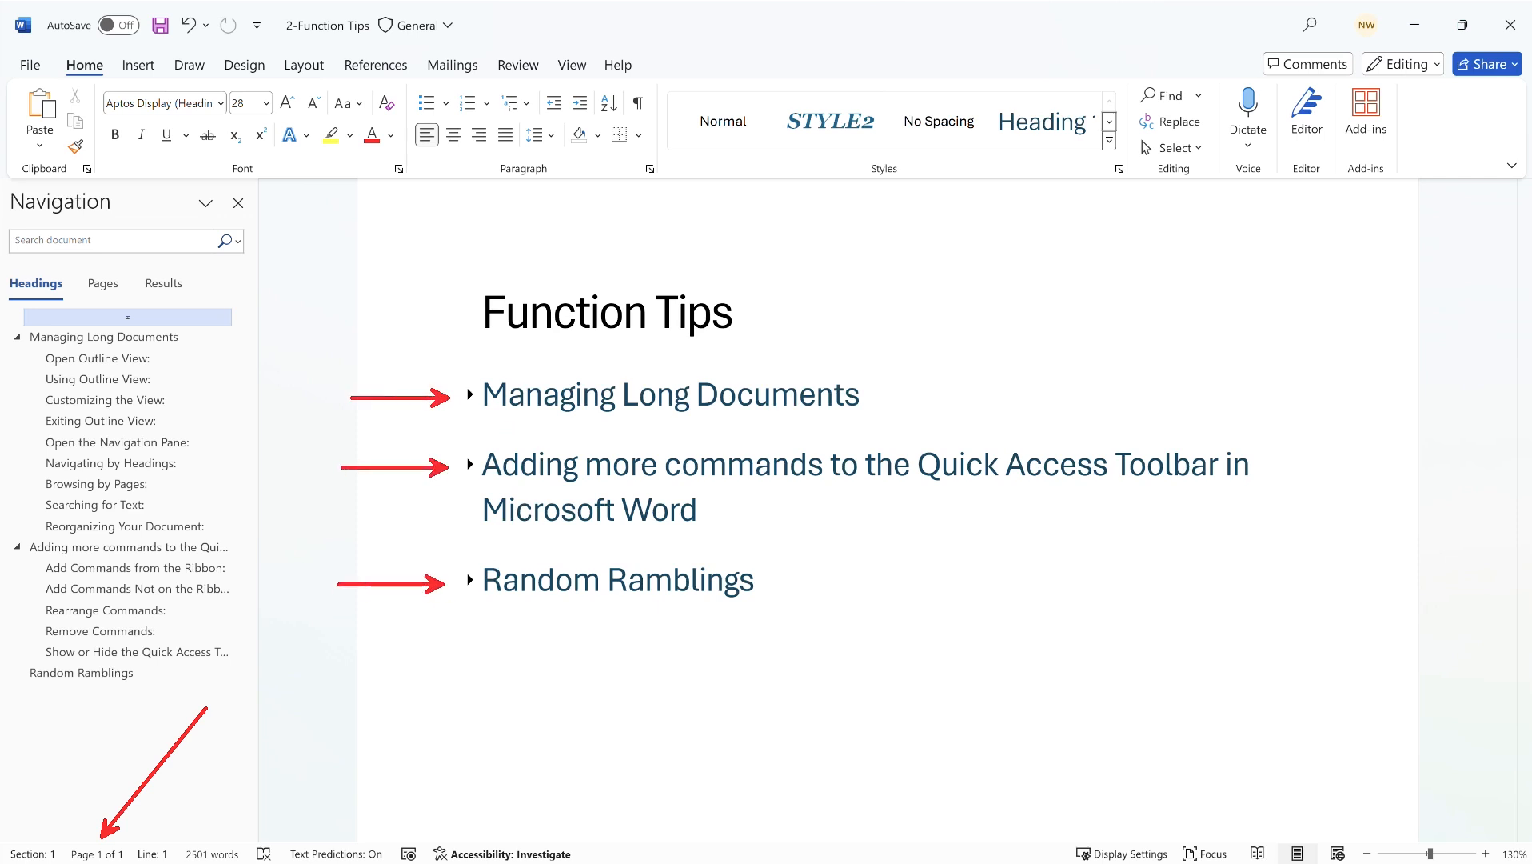
click(469, 580)
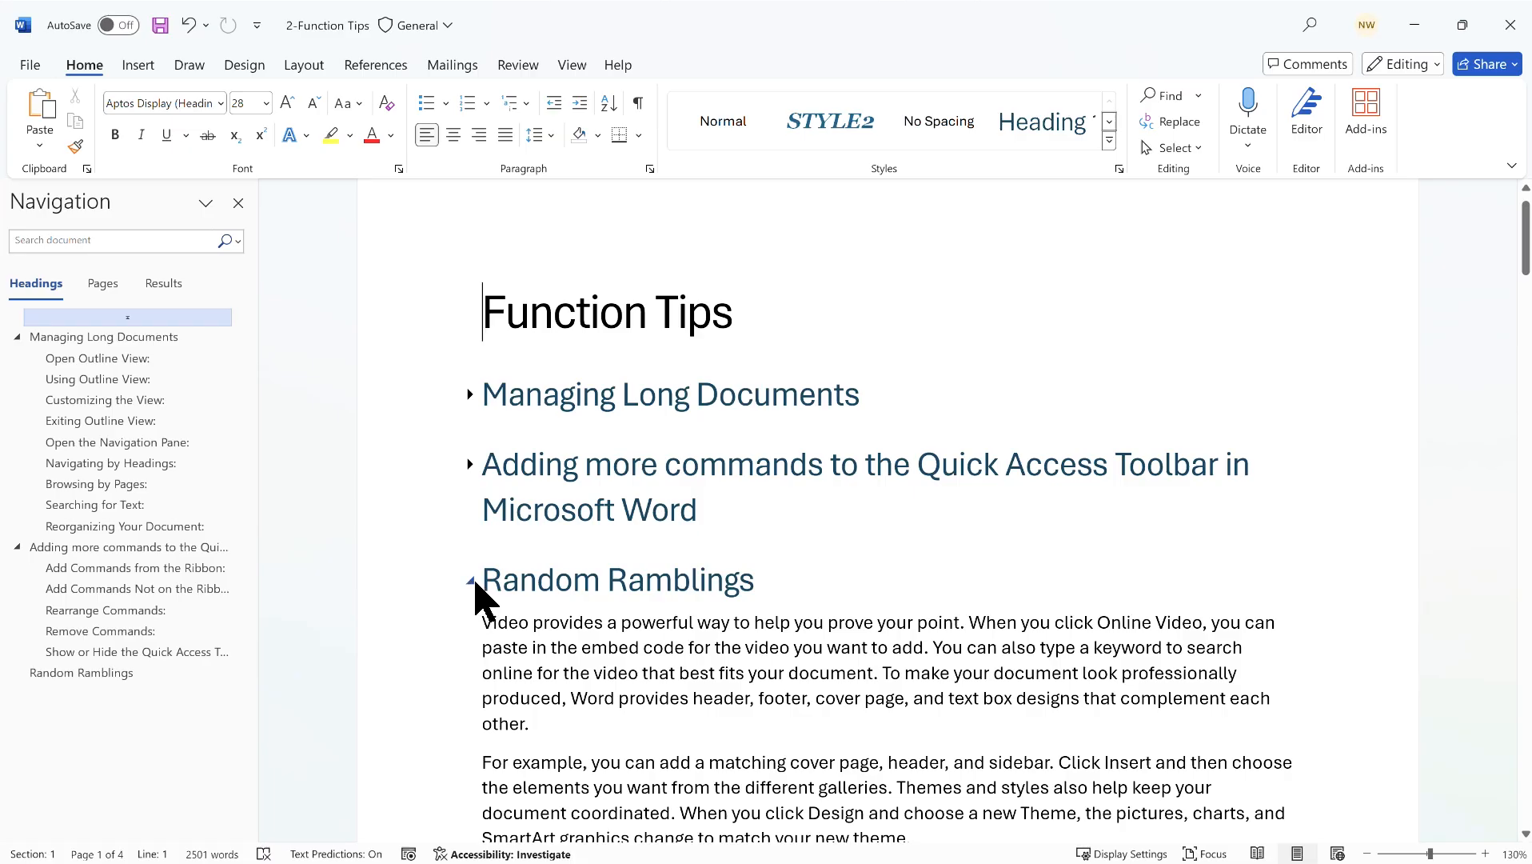
click(470, 581)
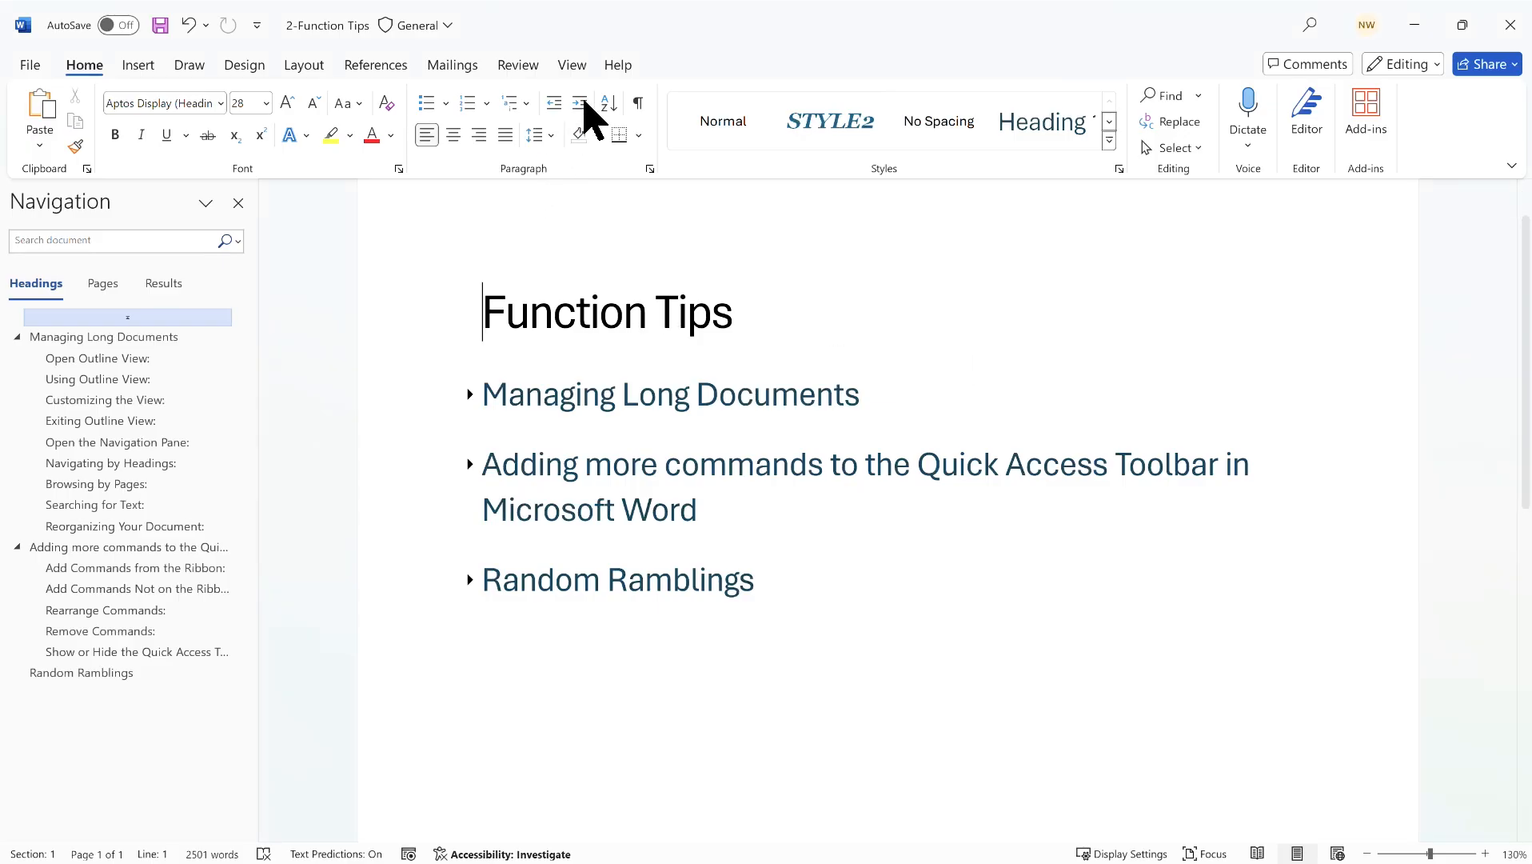
- Expand the collapsed Managing Long Documents heading in the document body
click(573, 66)
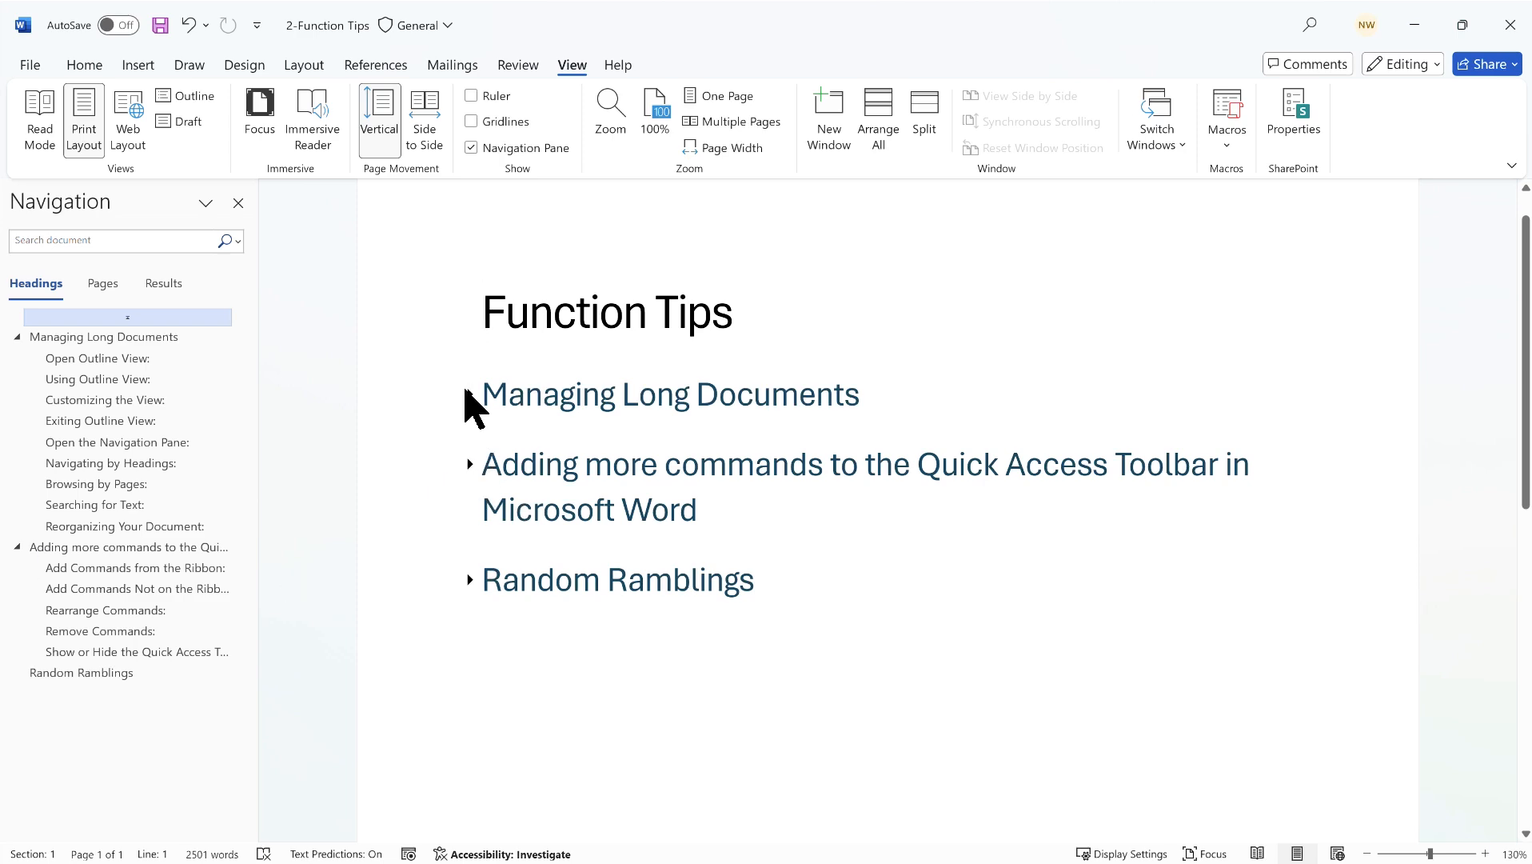
click(467, 393)
scroll(478, 457, down, 9)
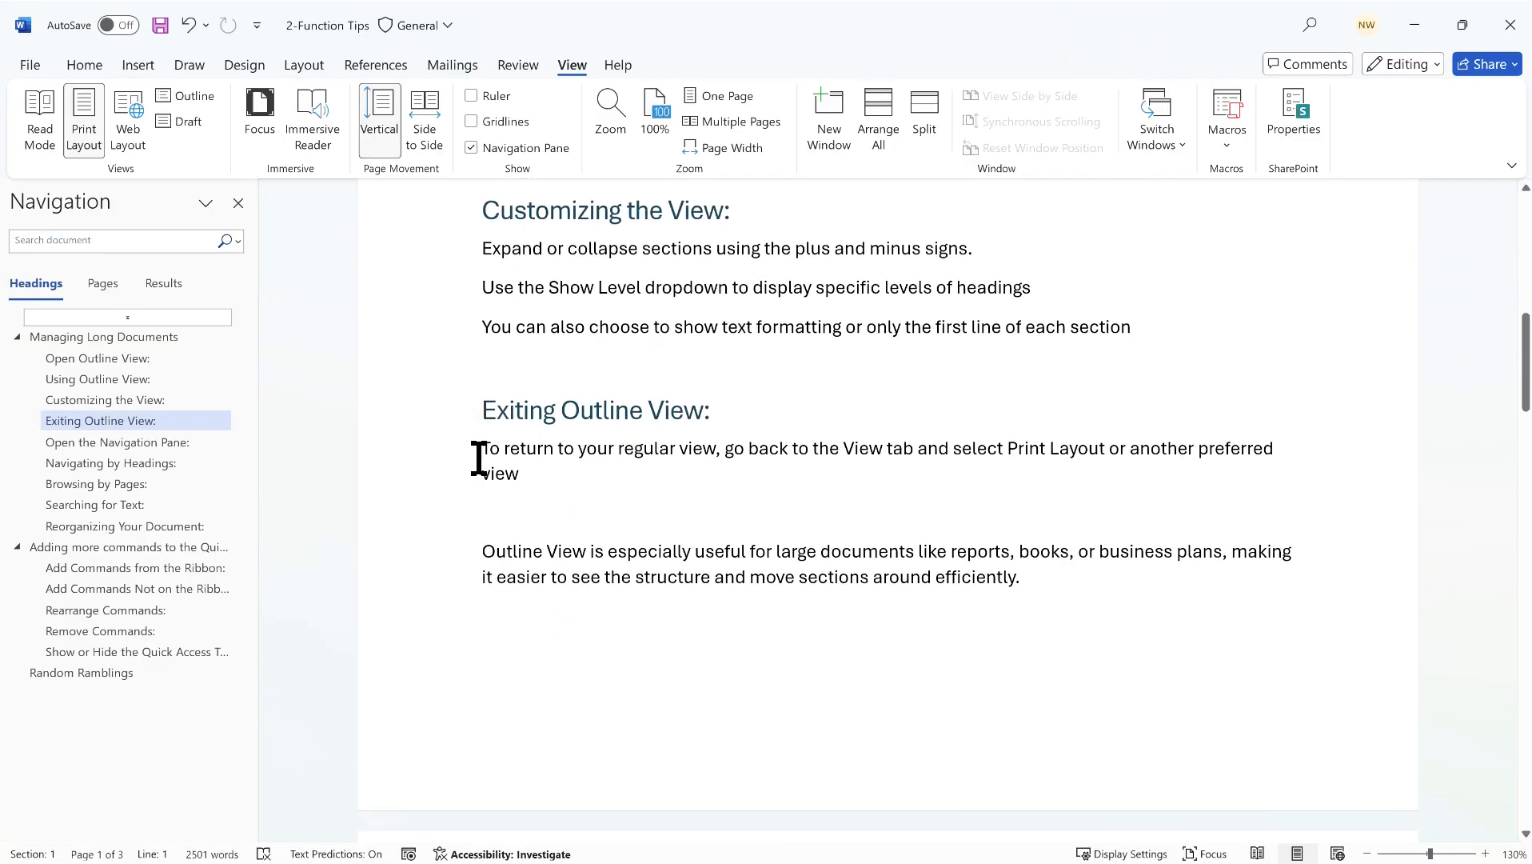
- Expand the collapsed Random Ramblings and Adding more commands to the Quick Access Toolbar sections in the document
scroll(478, 457, down, 5)
scroll(478, 457, down, 5)
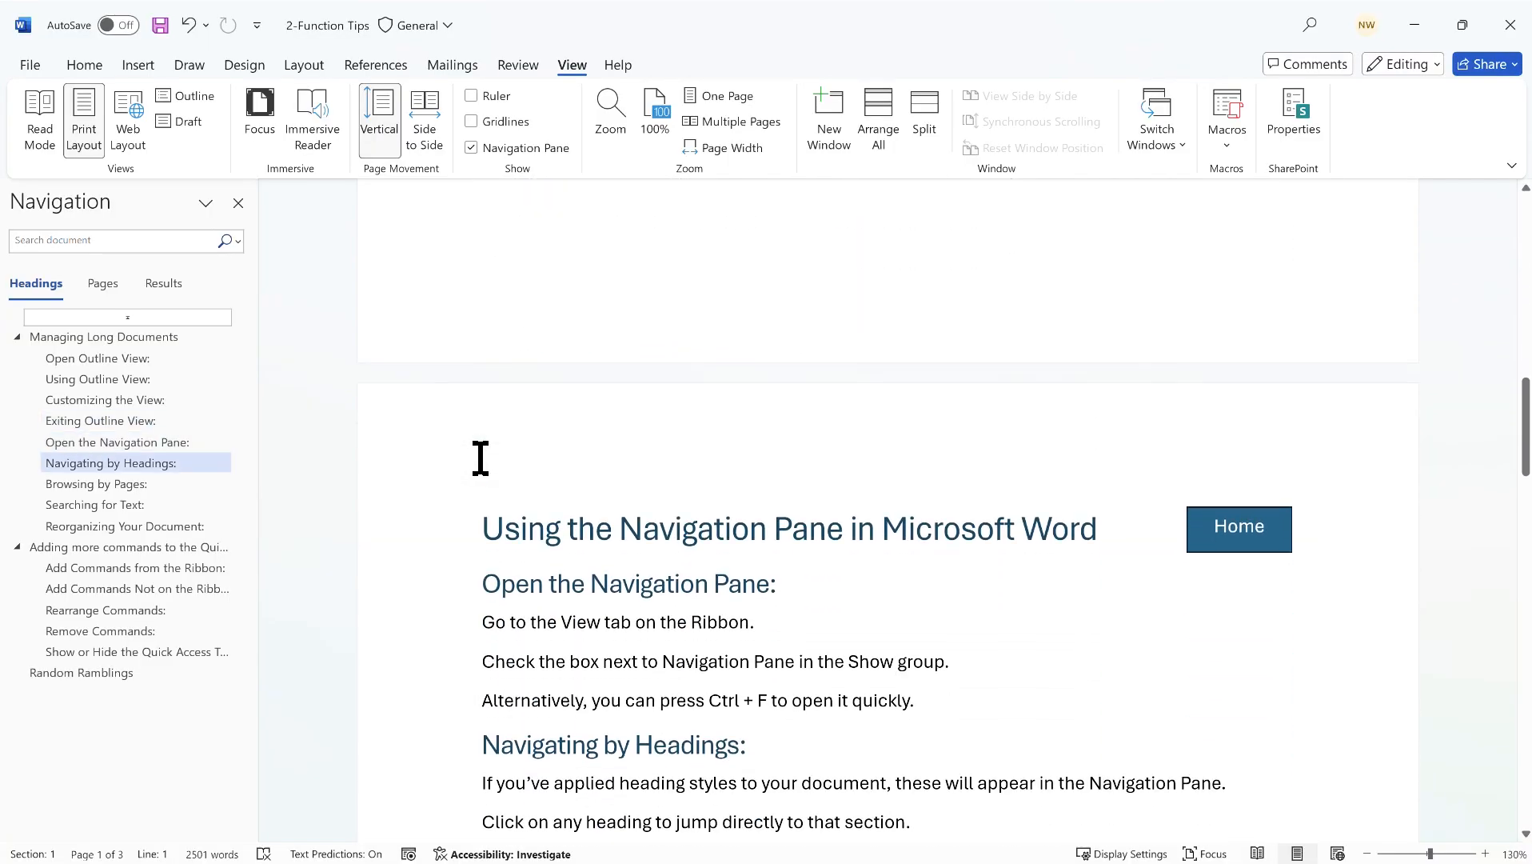
scroll(481, 487, down, 12)
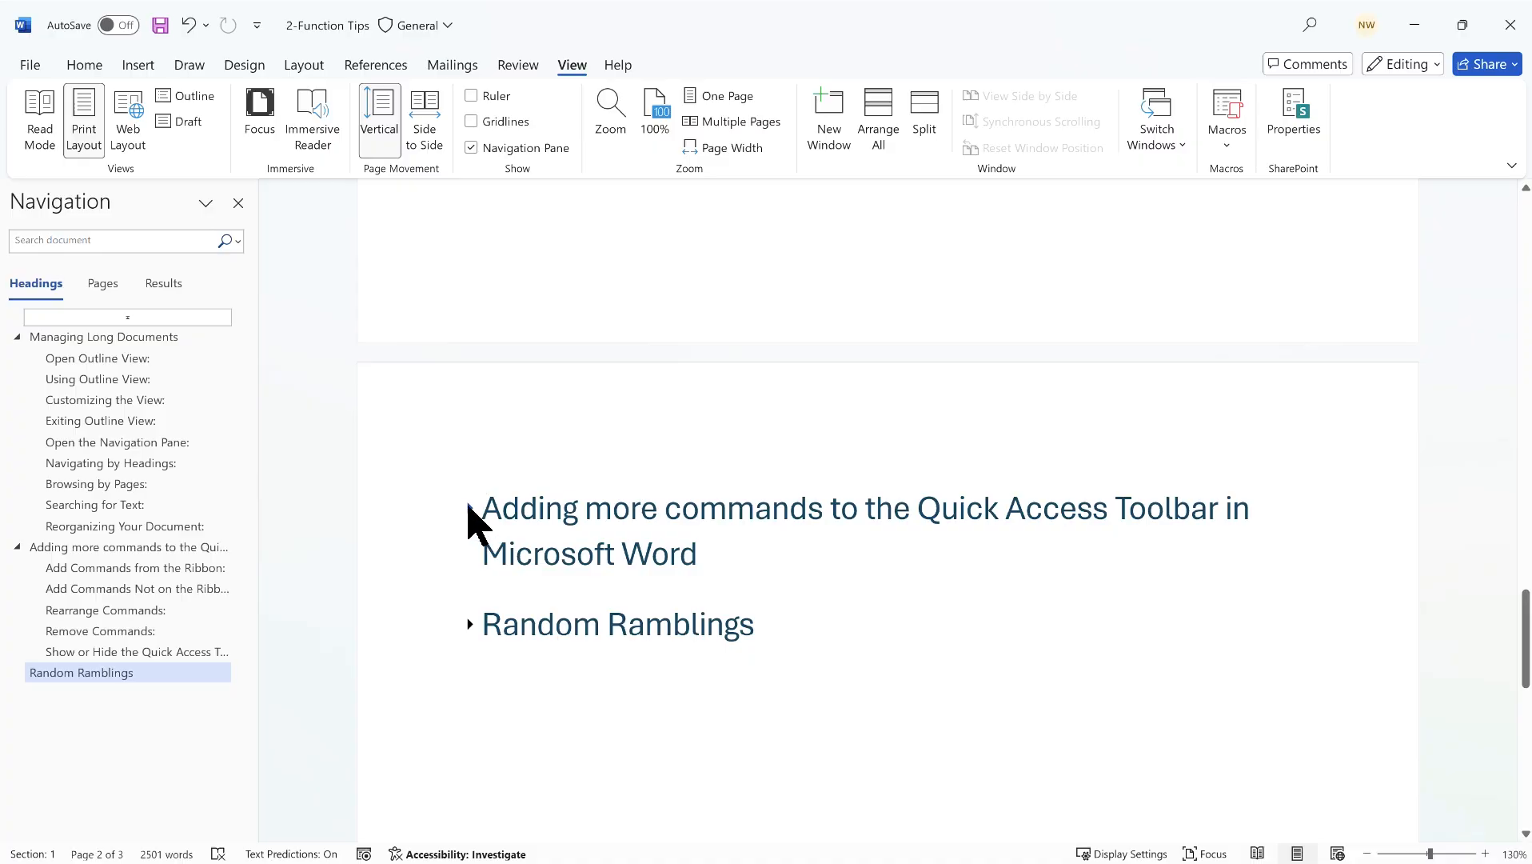
click(469, 625)
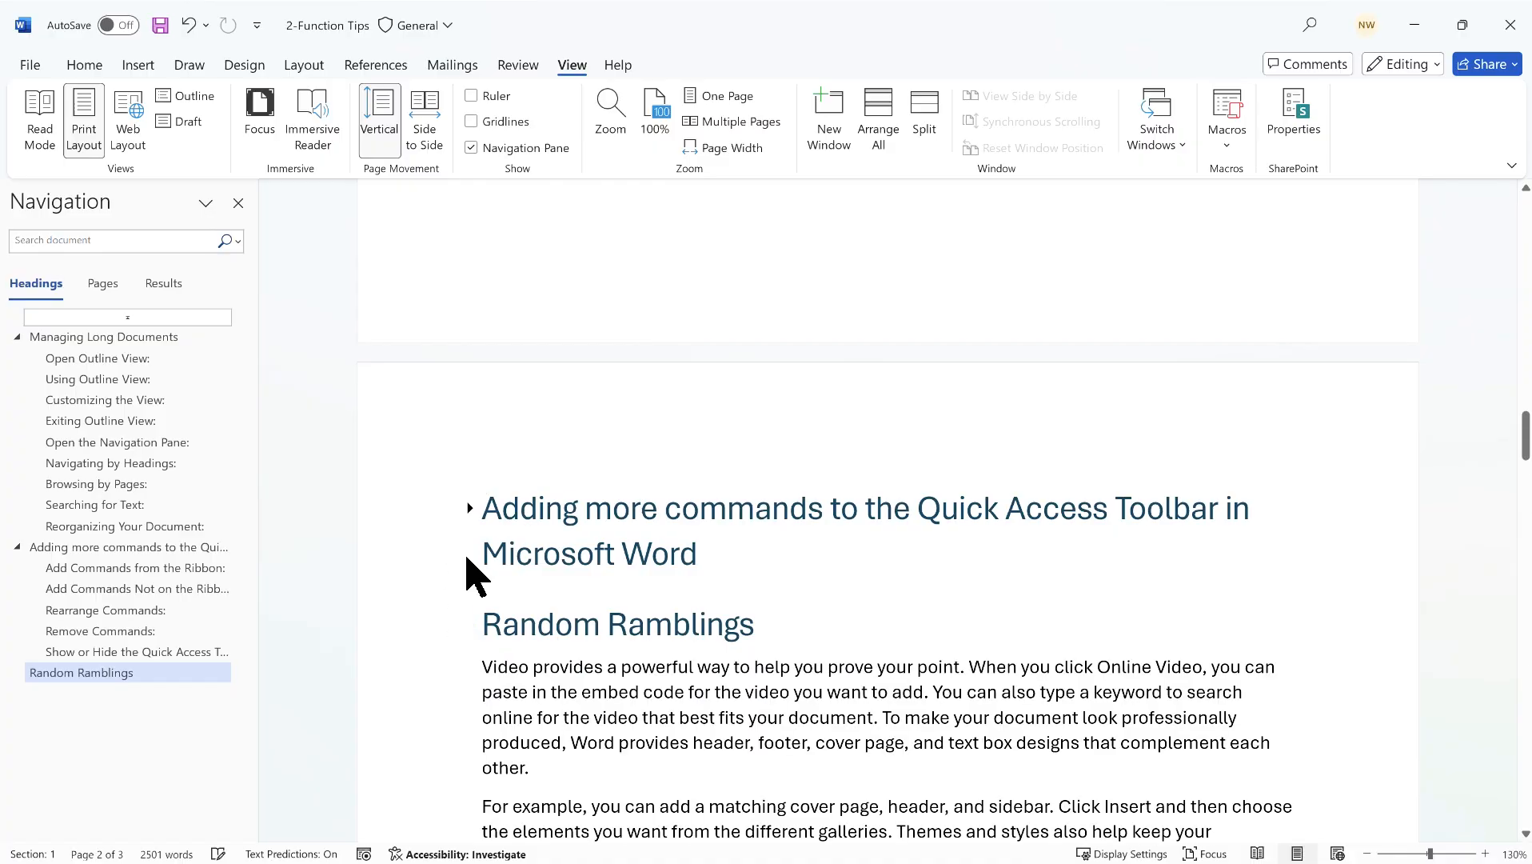
click(470, 507)
scroll(560, 503, down, 3)
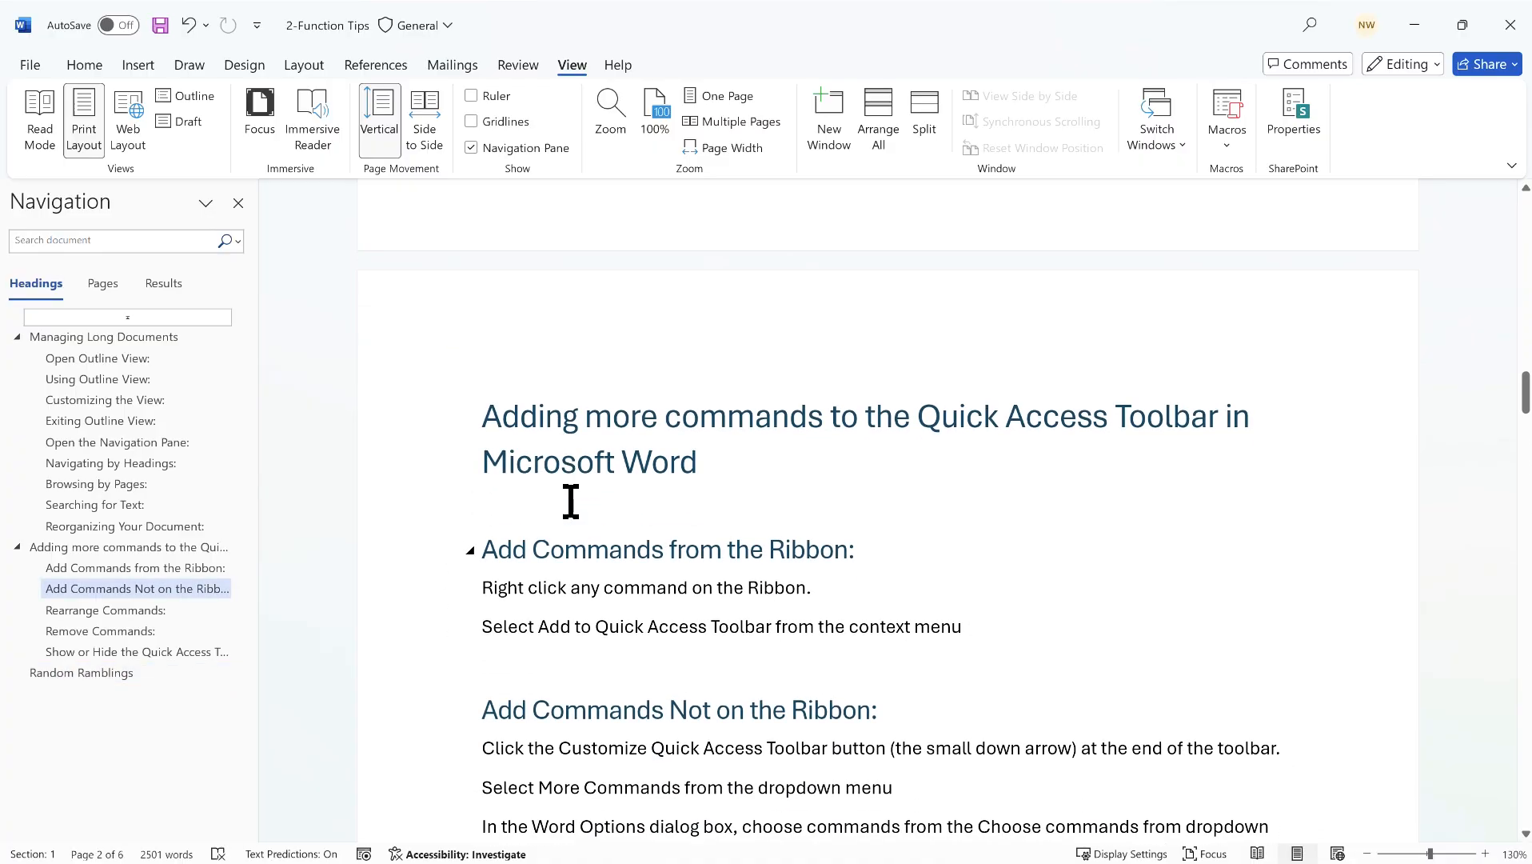
scroll(569, 448, down, 2)
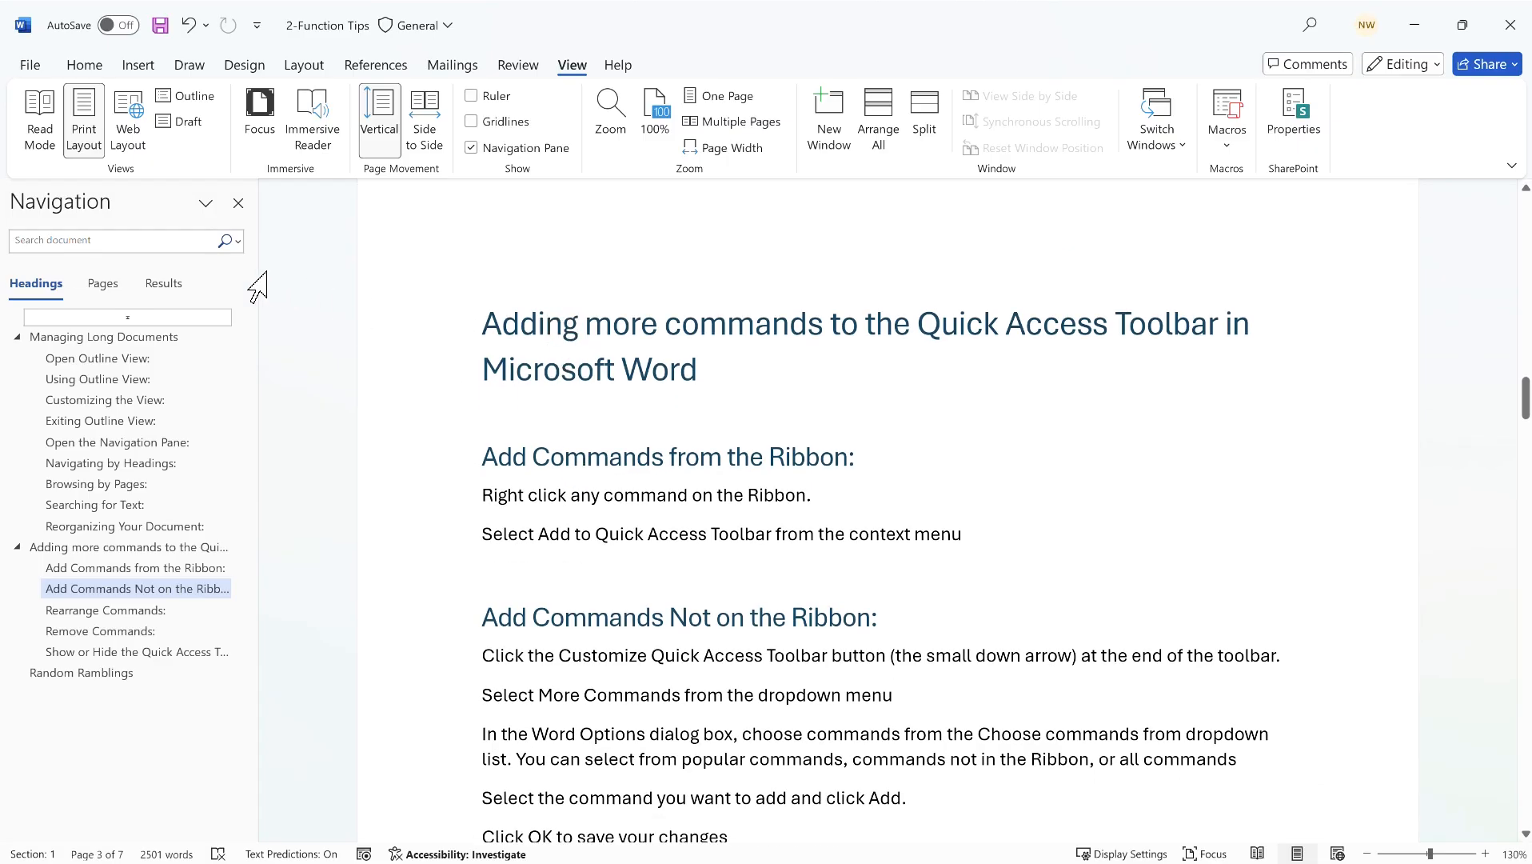
- Move the Adding more commands to the Quick Access Toolbar section above Managing Long Documents by reordering its heading in the Navigation Pane
drag(486, 316, 995, 802)
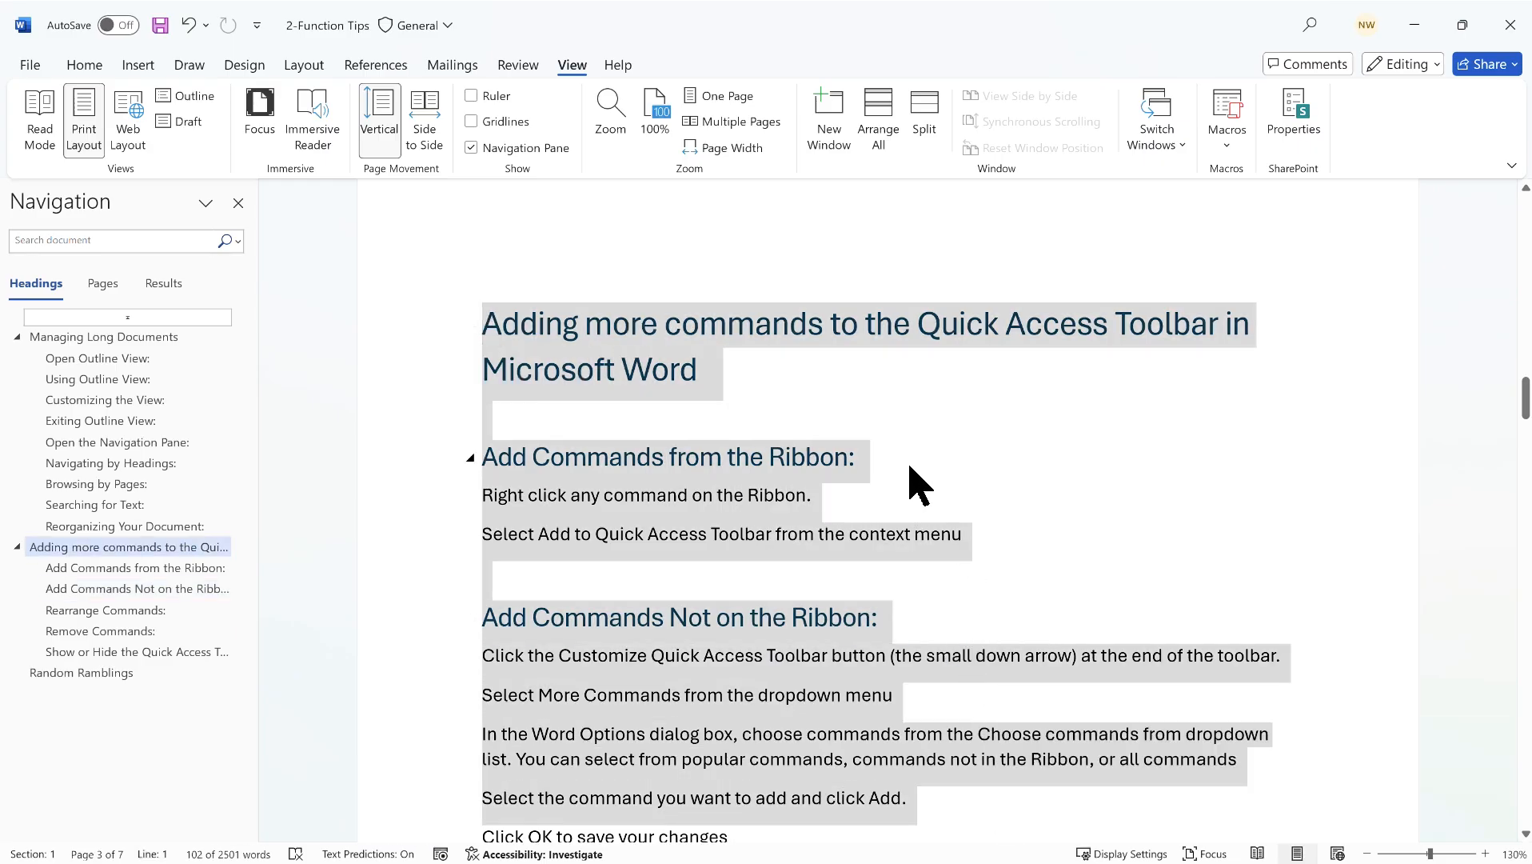
click(715, 397)
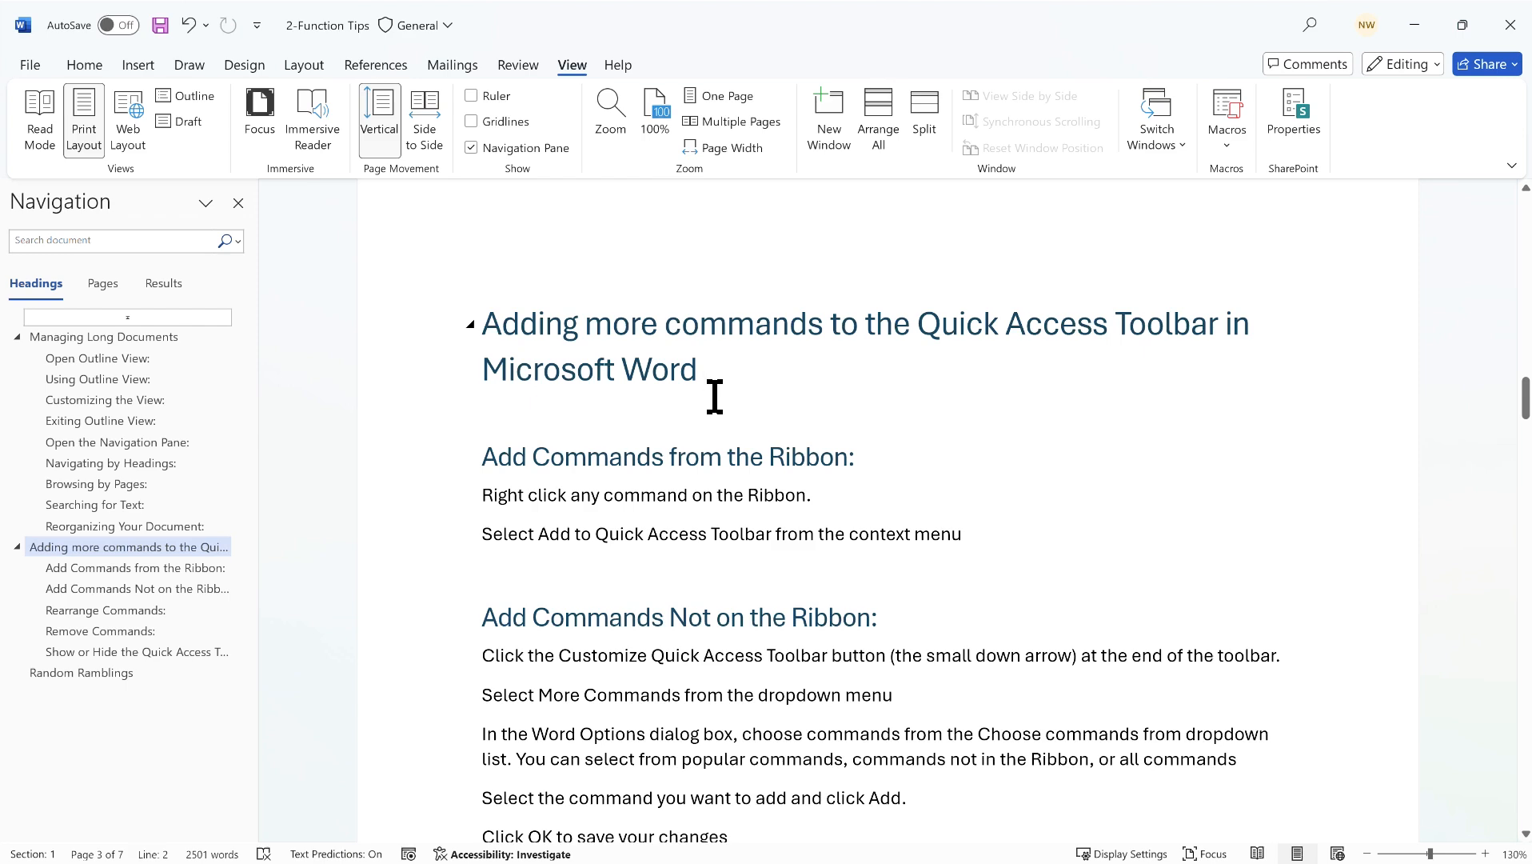
key(ctrl+Home)
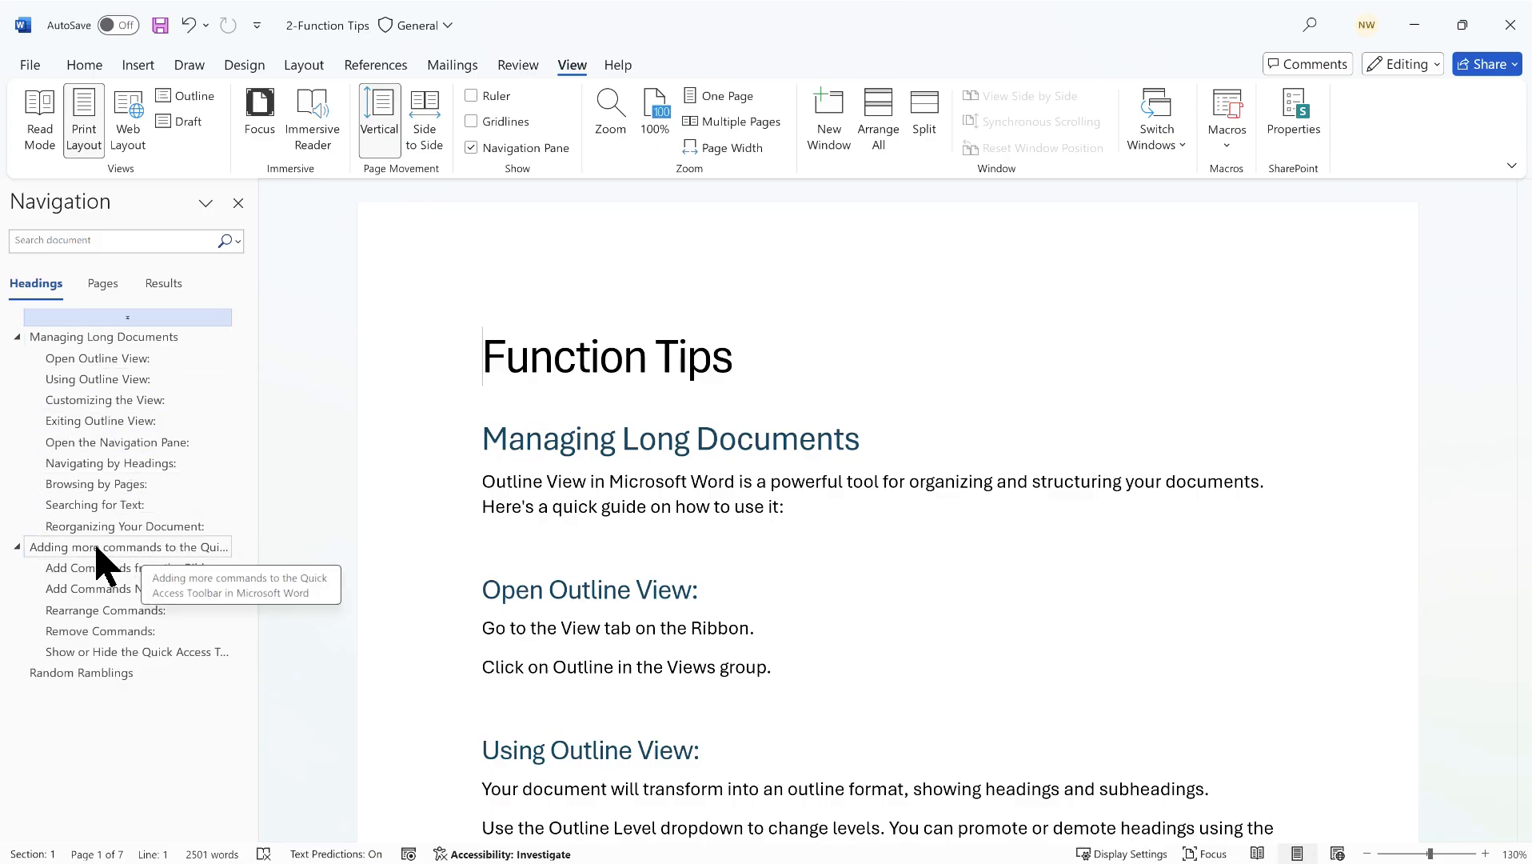
drag(96, 550, 96, 343)
scroll(569, 541, up, 3)
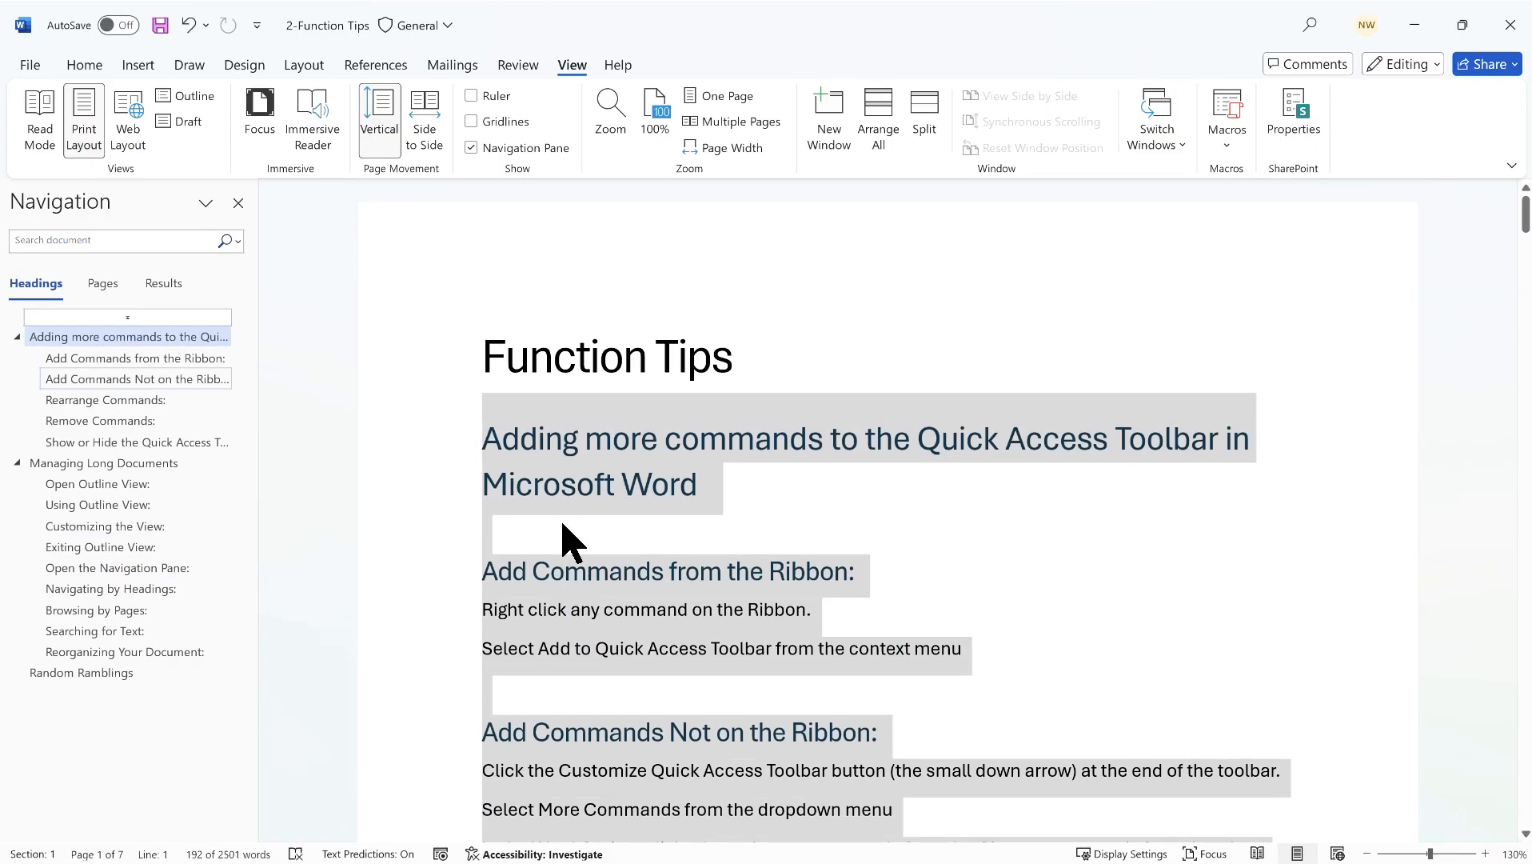
click(757, 471)
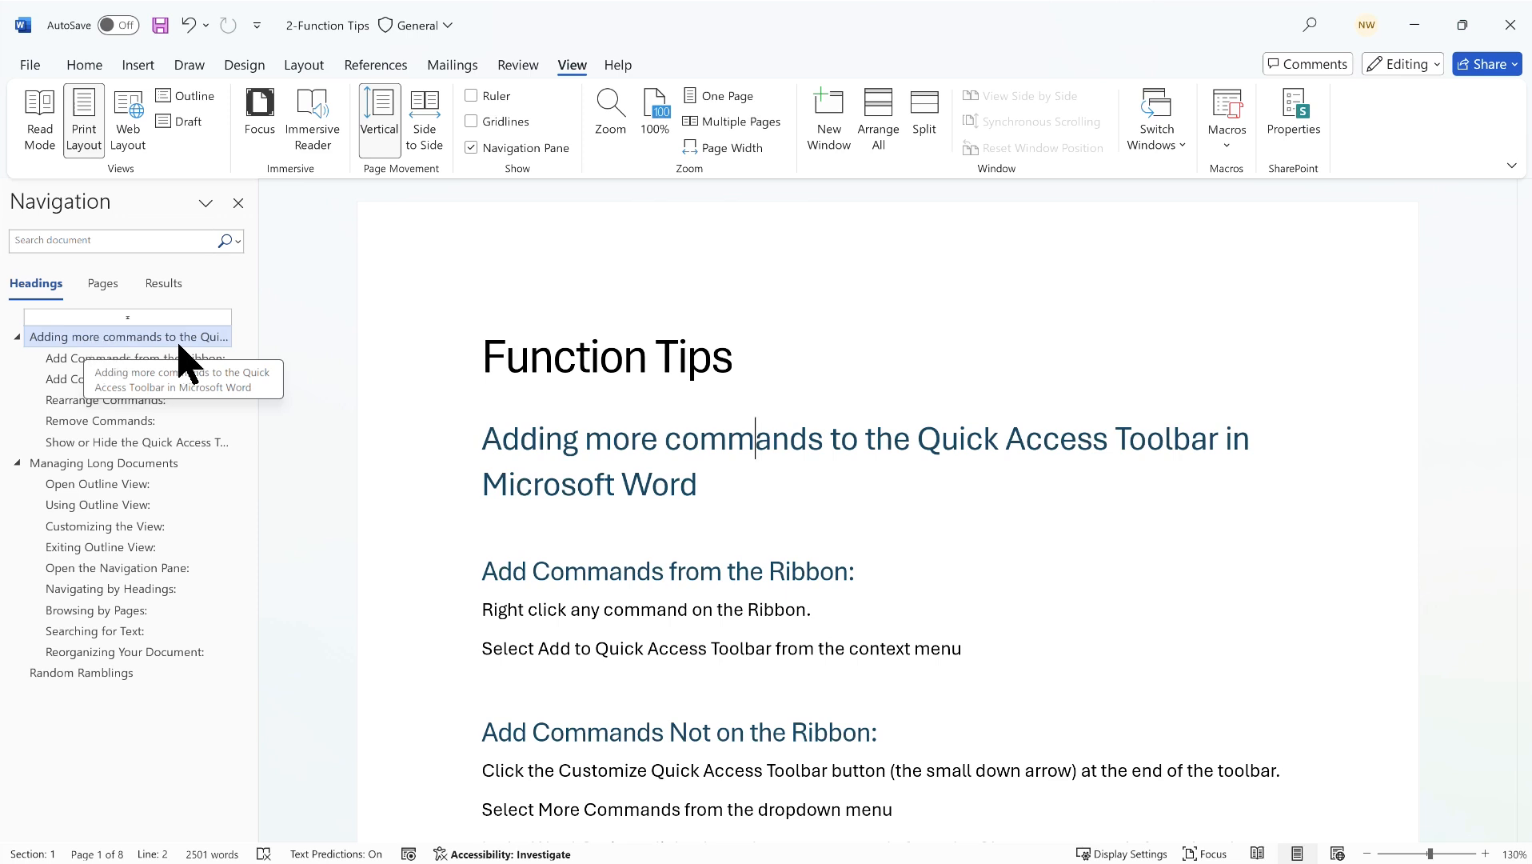
- Move the Random Ramblings section to be the first section below the Function Tips title by reordering its heading
mouse_move(104, 335)
mouse_down()
mouse_move(91, 671)
mouse_move(100, 337)
mouse_up()
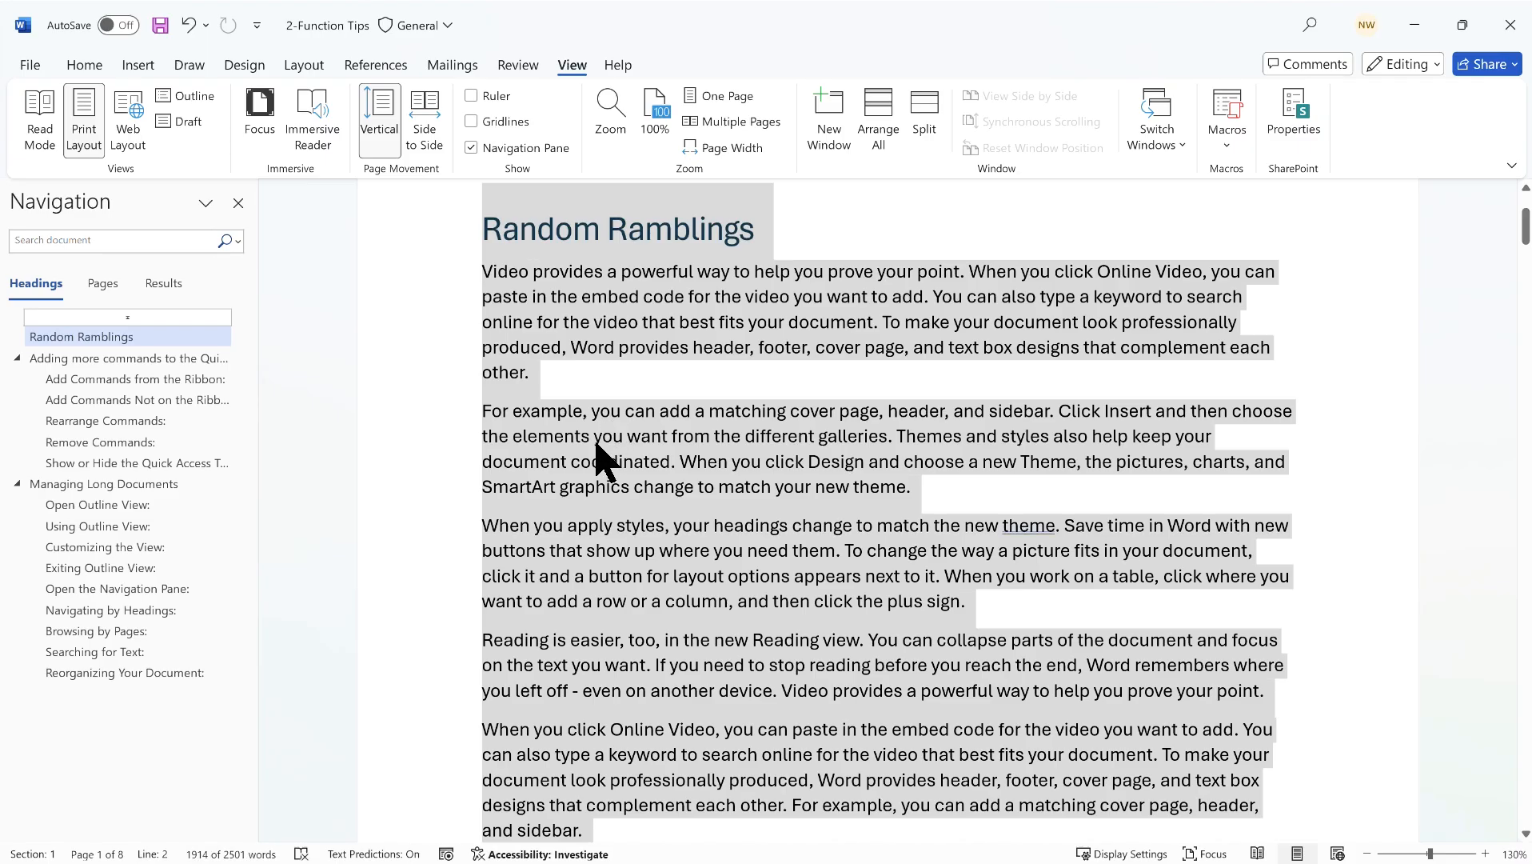
scroll(598, 457, up, 2)
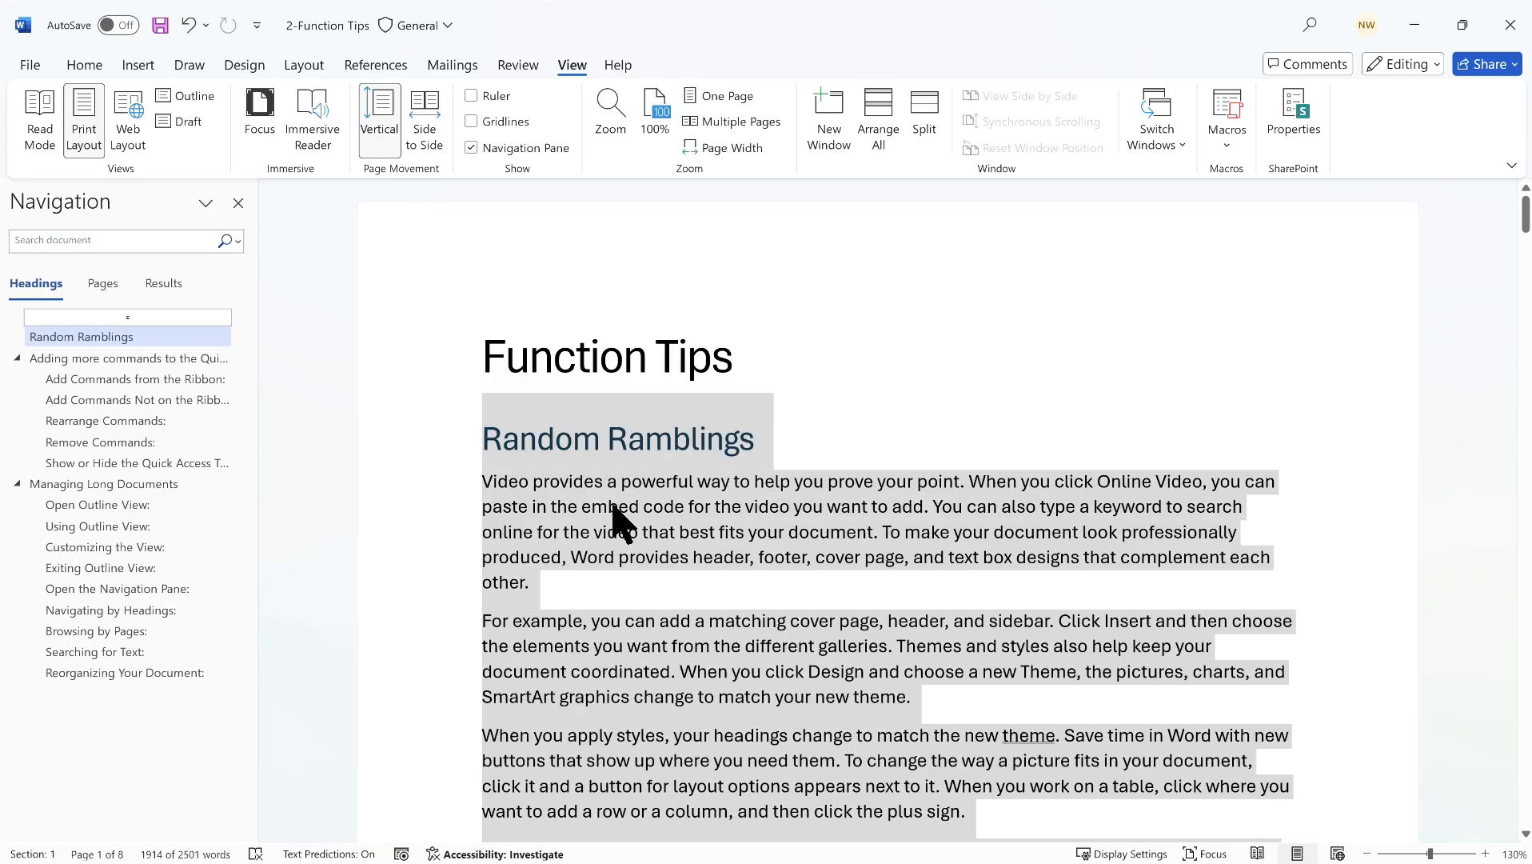
click(610, 506)
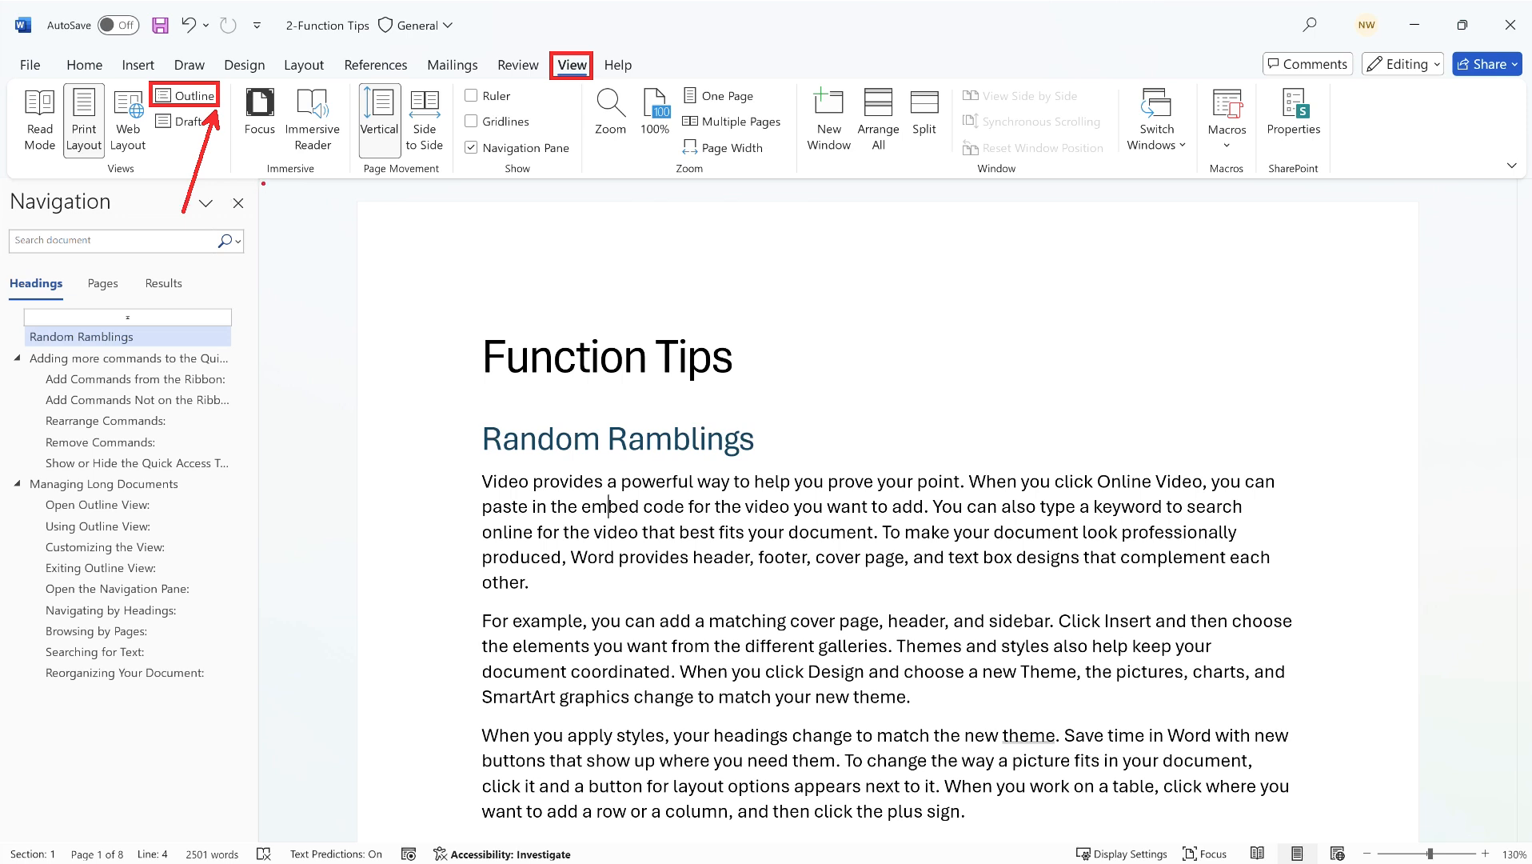
- Switch the document to Outline view and look through its headings and body text
click(185, 97)
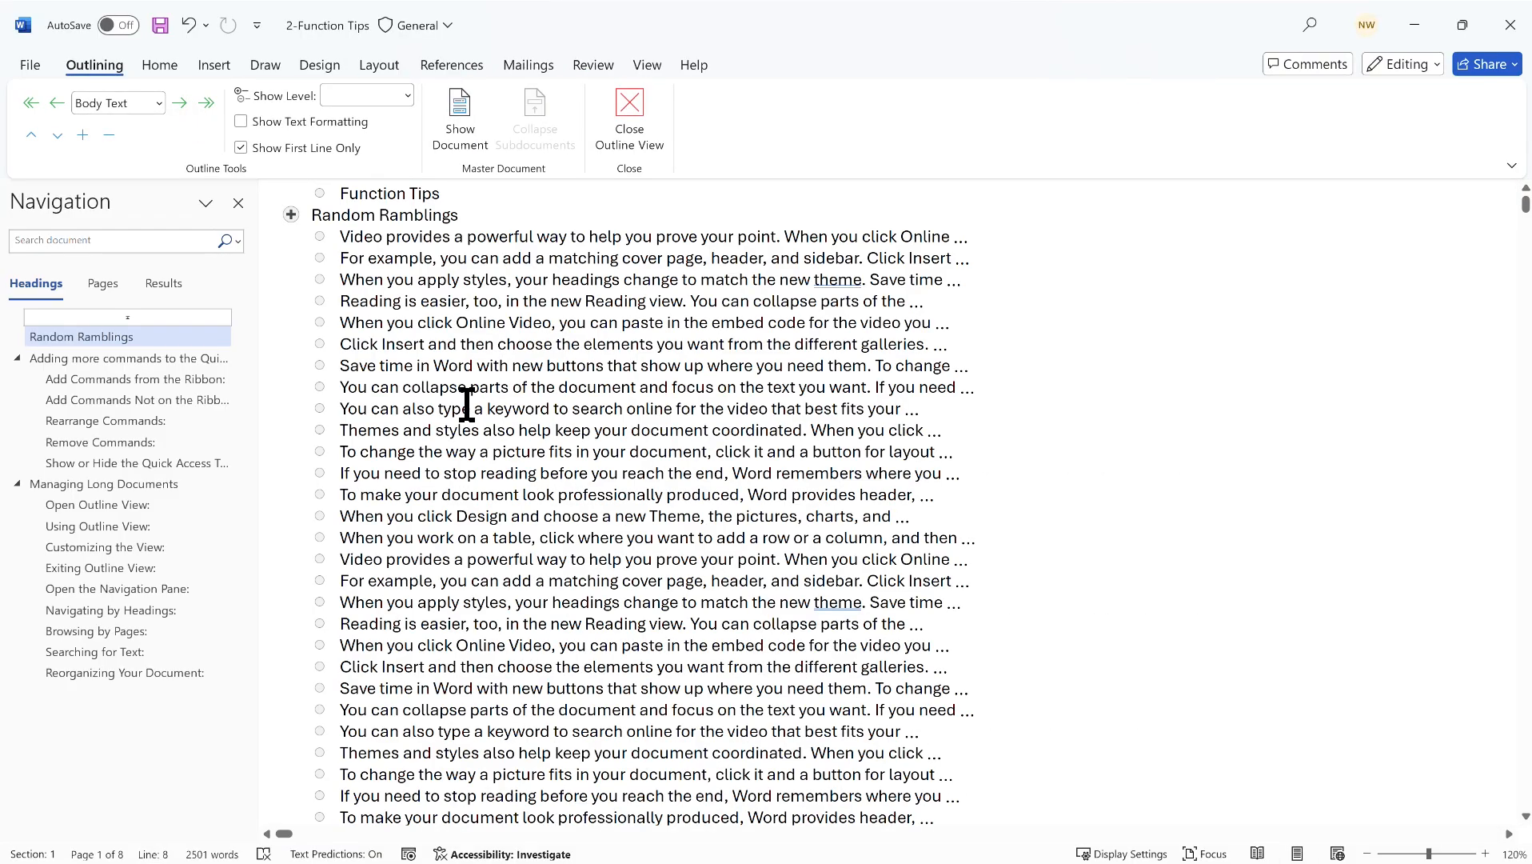
scroll(633, 380, down, 3)
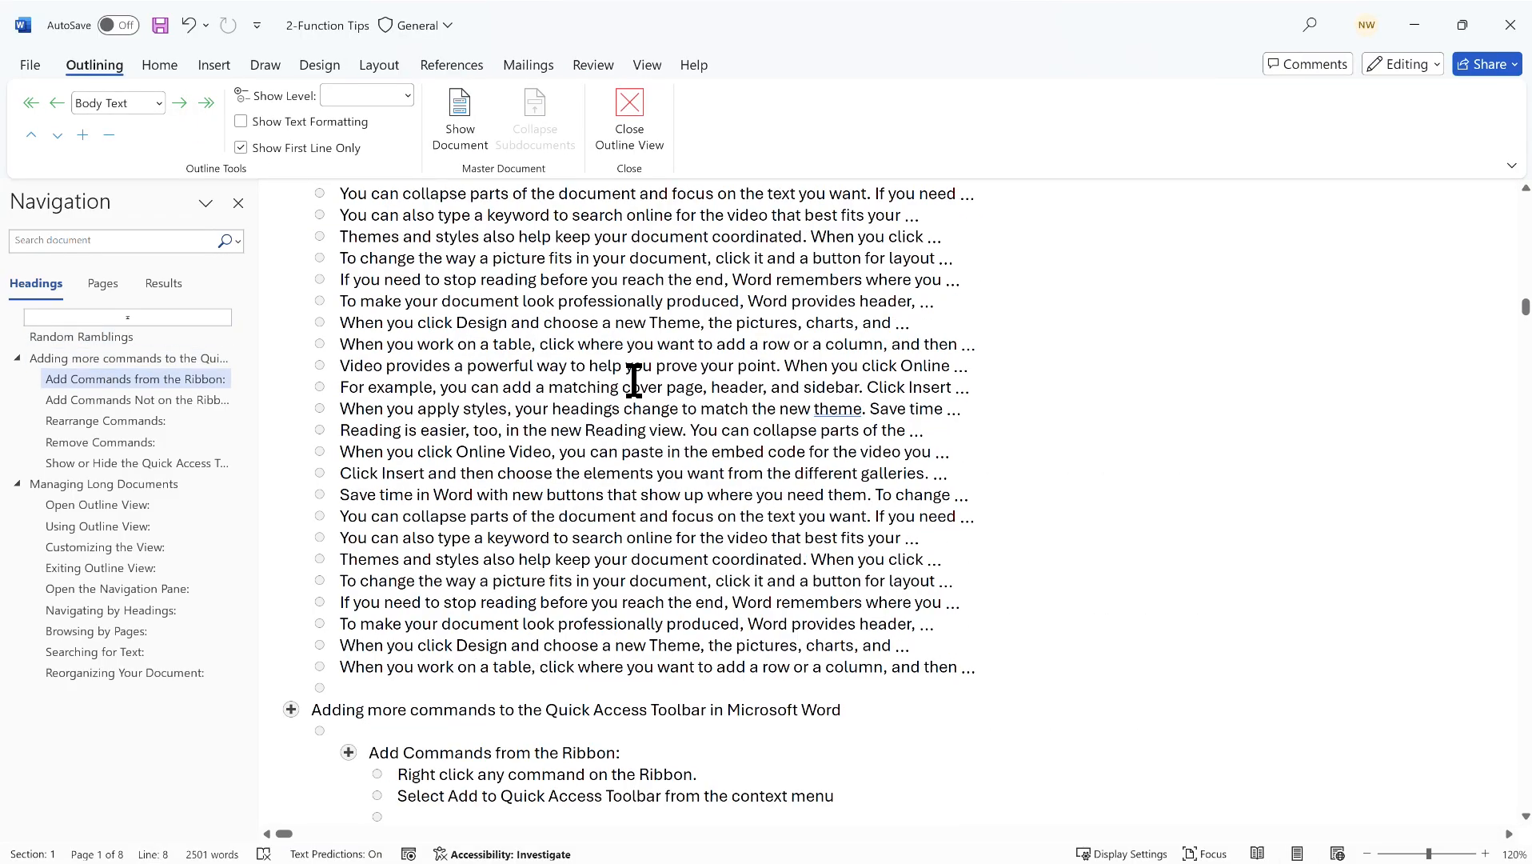
scroll(633, 380, down, 9)
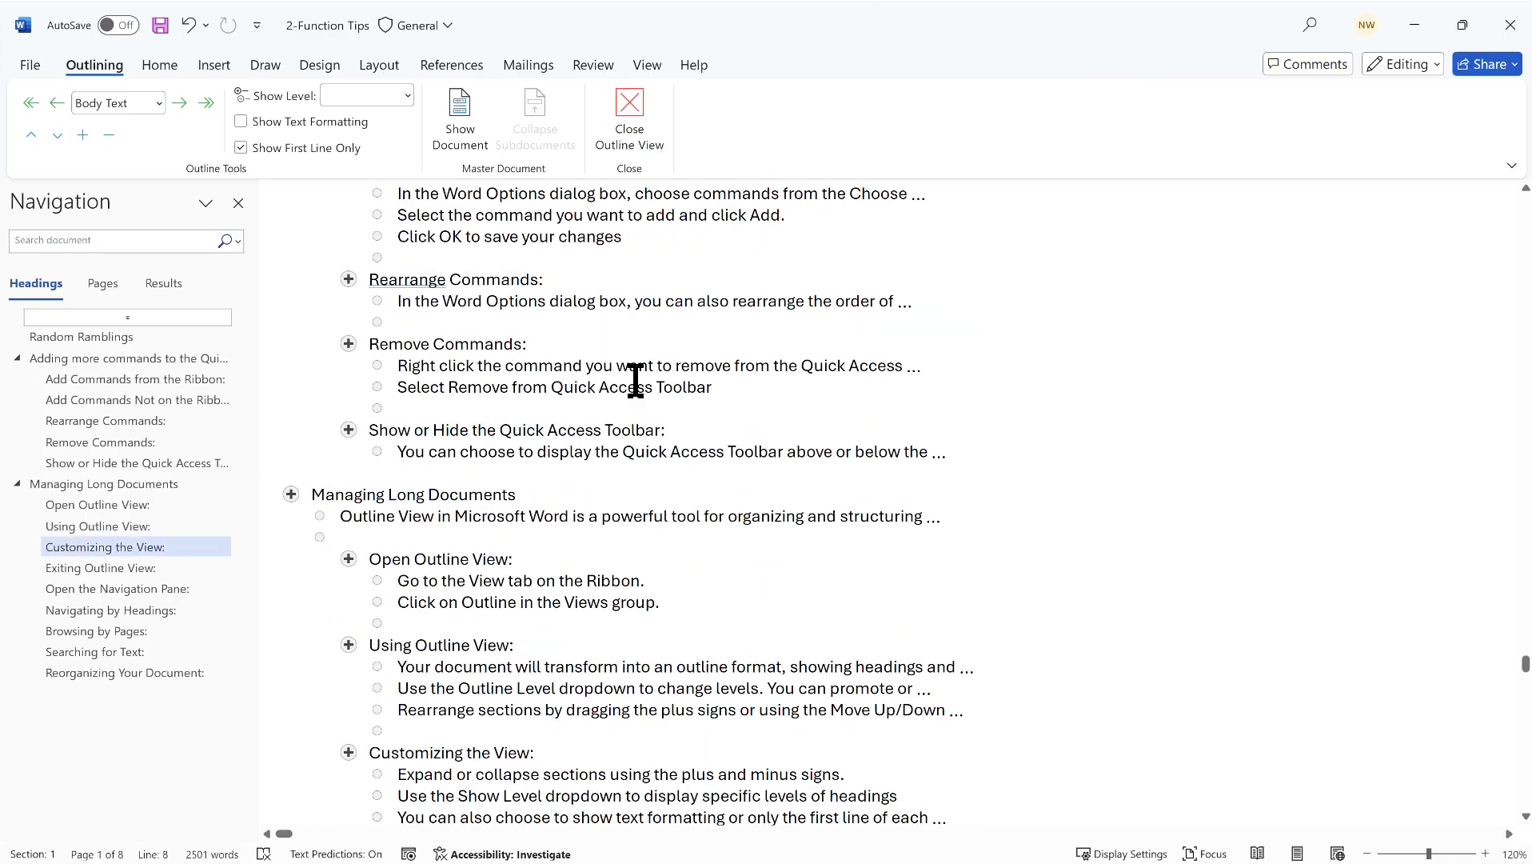
scroll(634, 380, down, 4)
scroll(635, 381, up, 13)
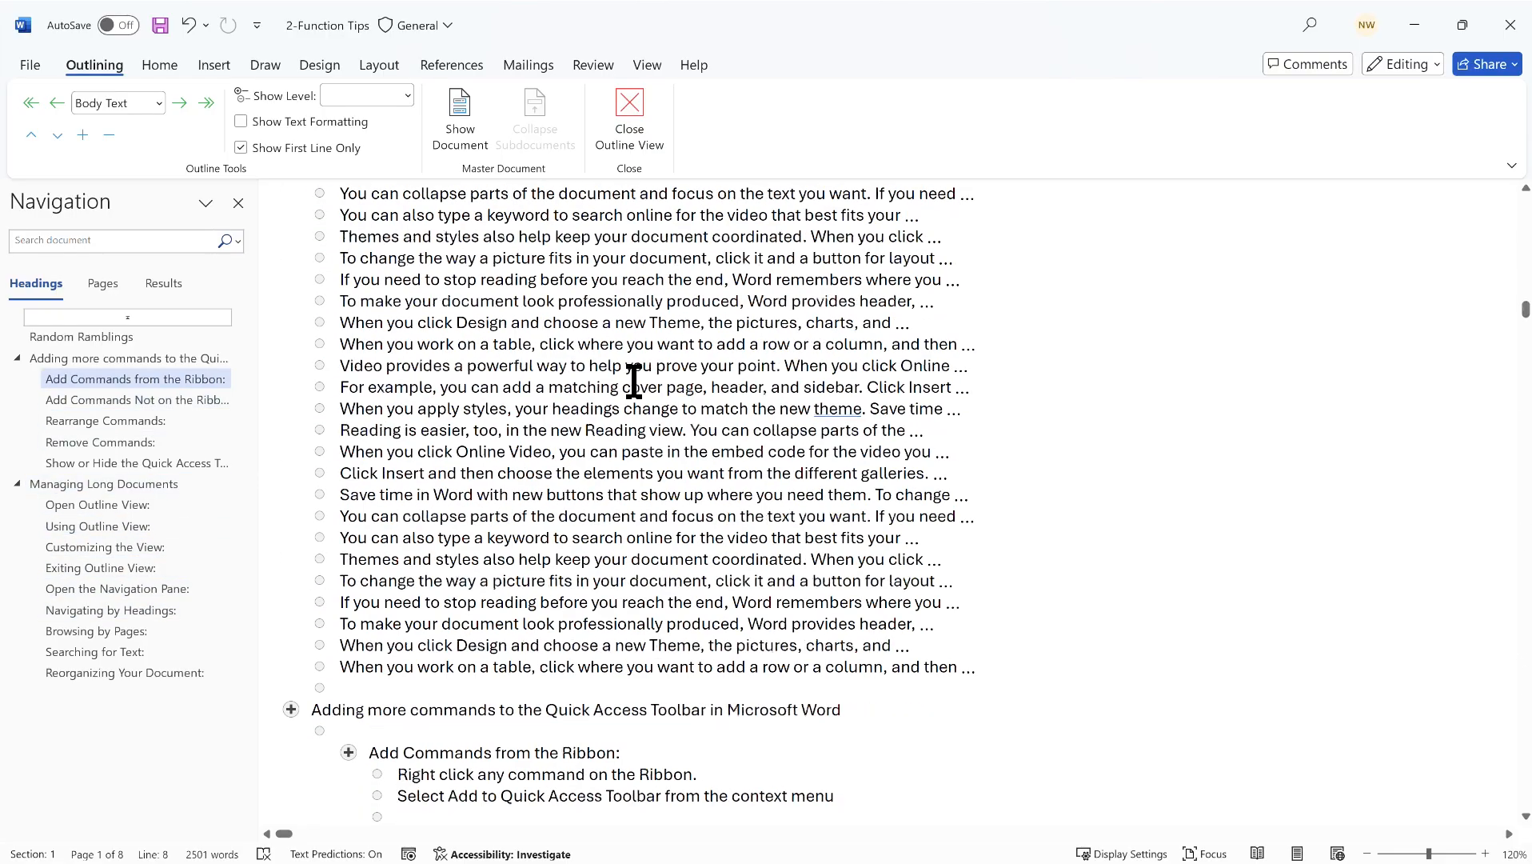
scroll(634, 381, up, 10)
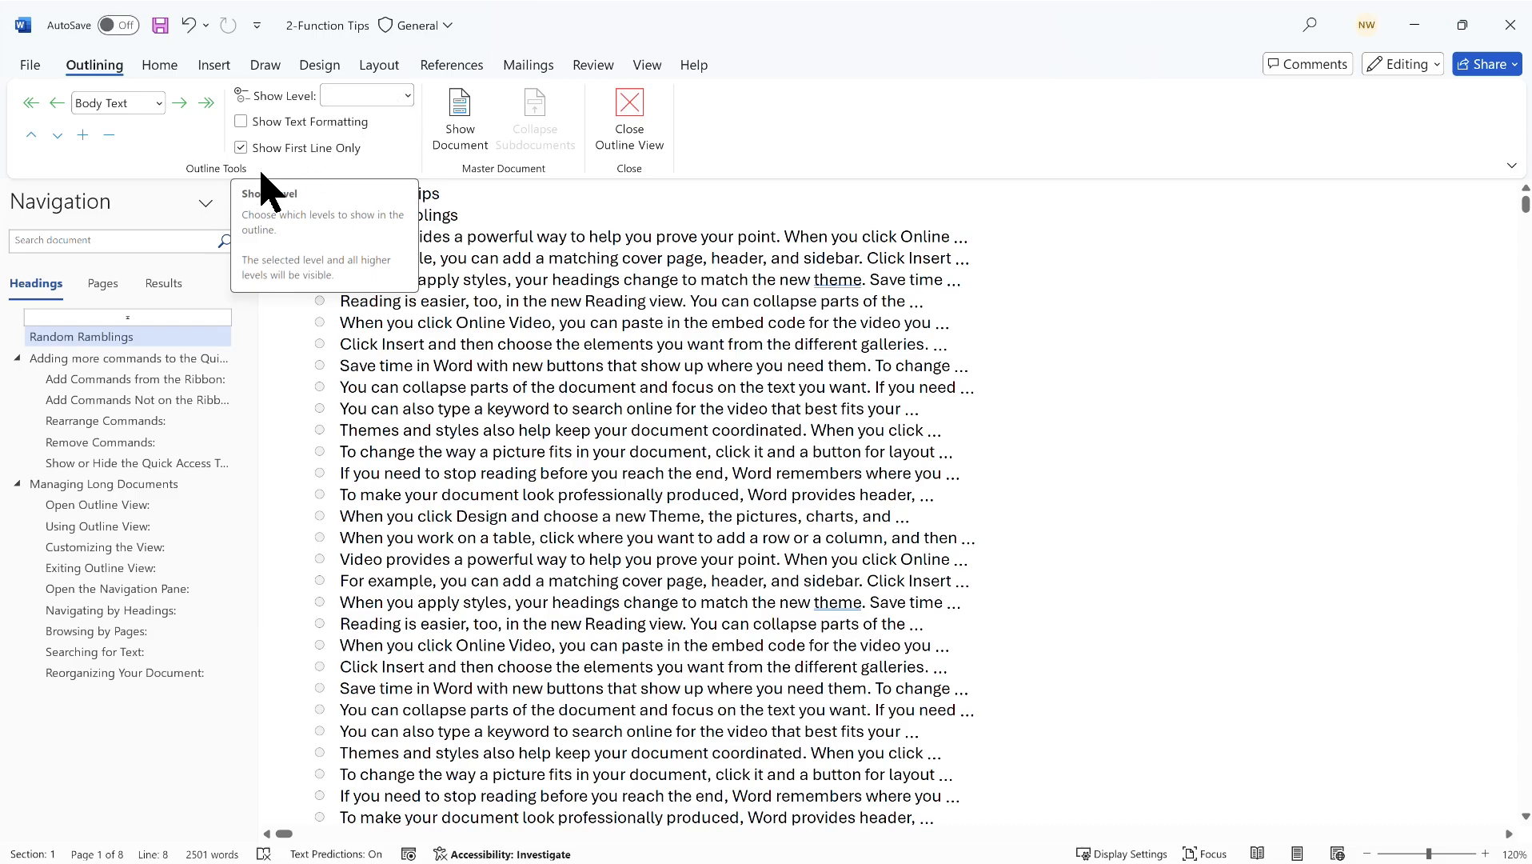
- Limit the outline to Level 1 headings, and expand and collapse the Managing Long Documents section
click(406, 96)
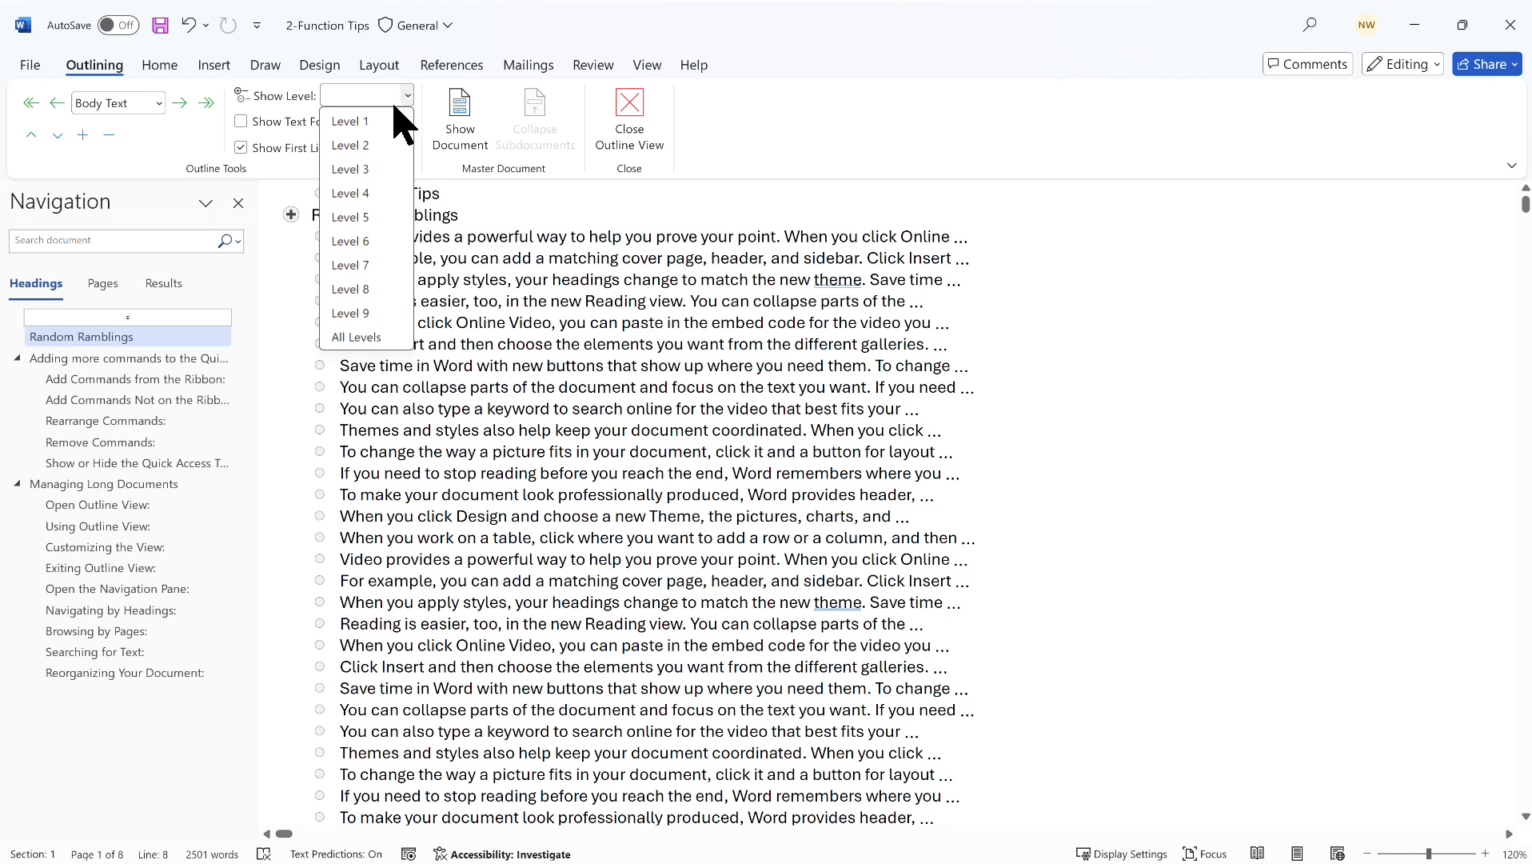
click(369, 122)
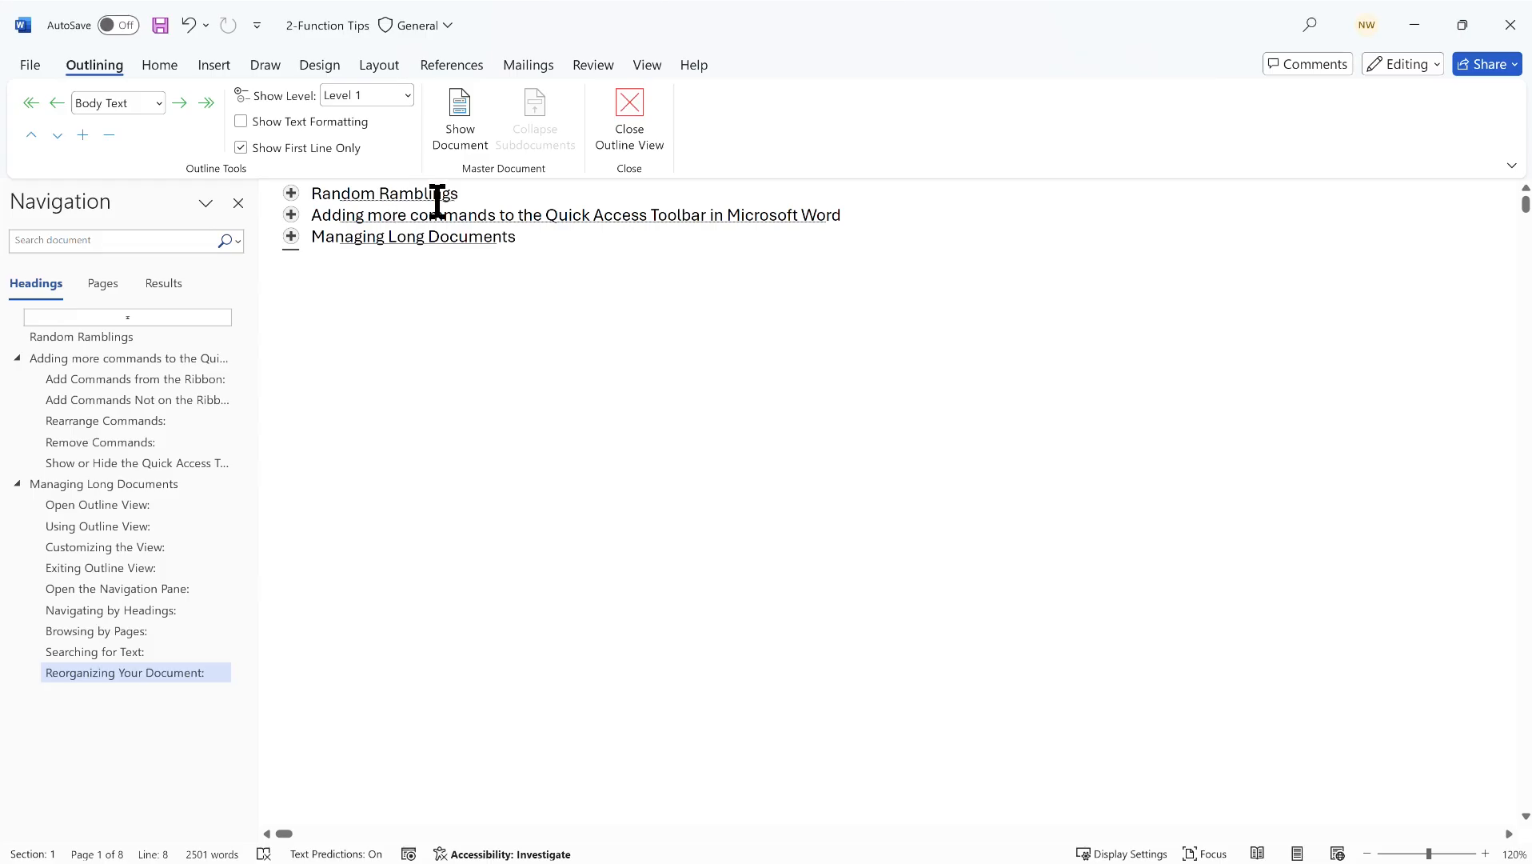
double_click(290, 236)
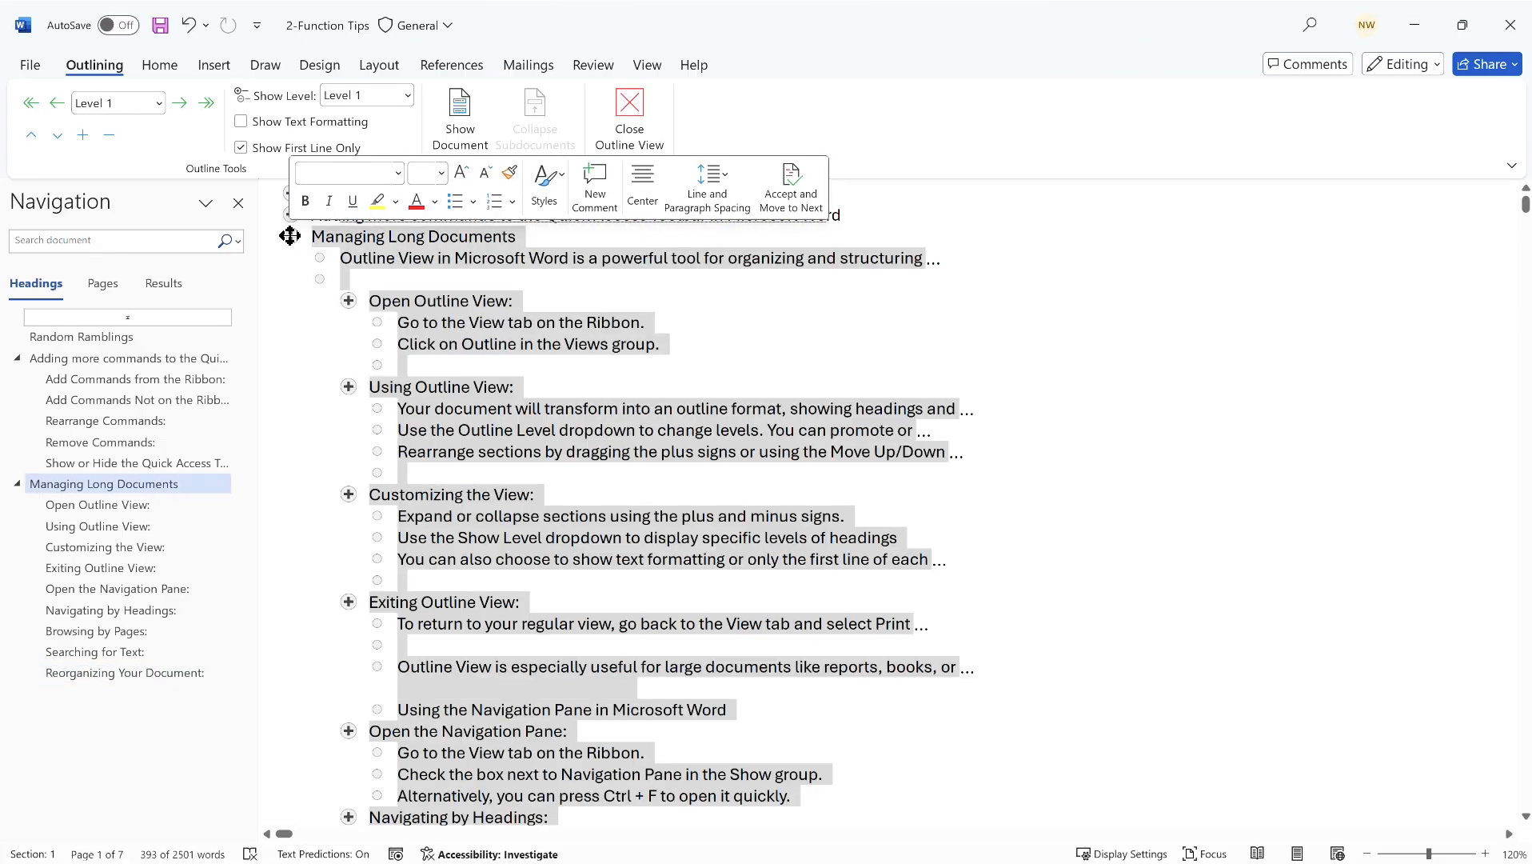
double_click(290, 235)
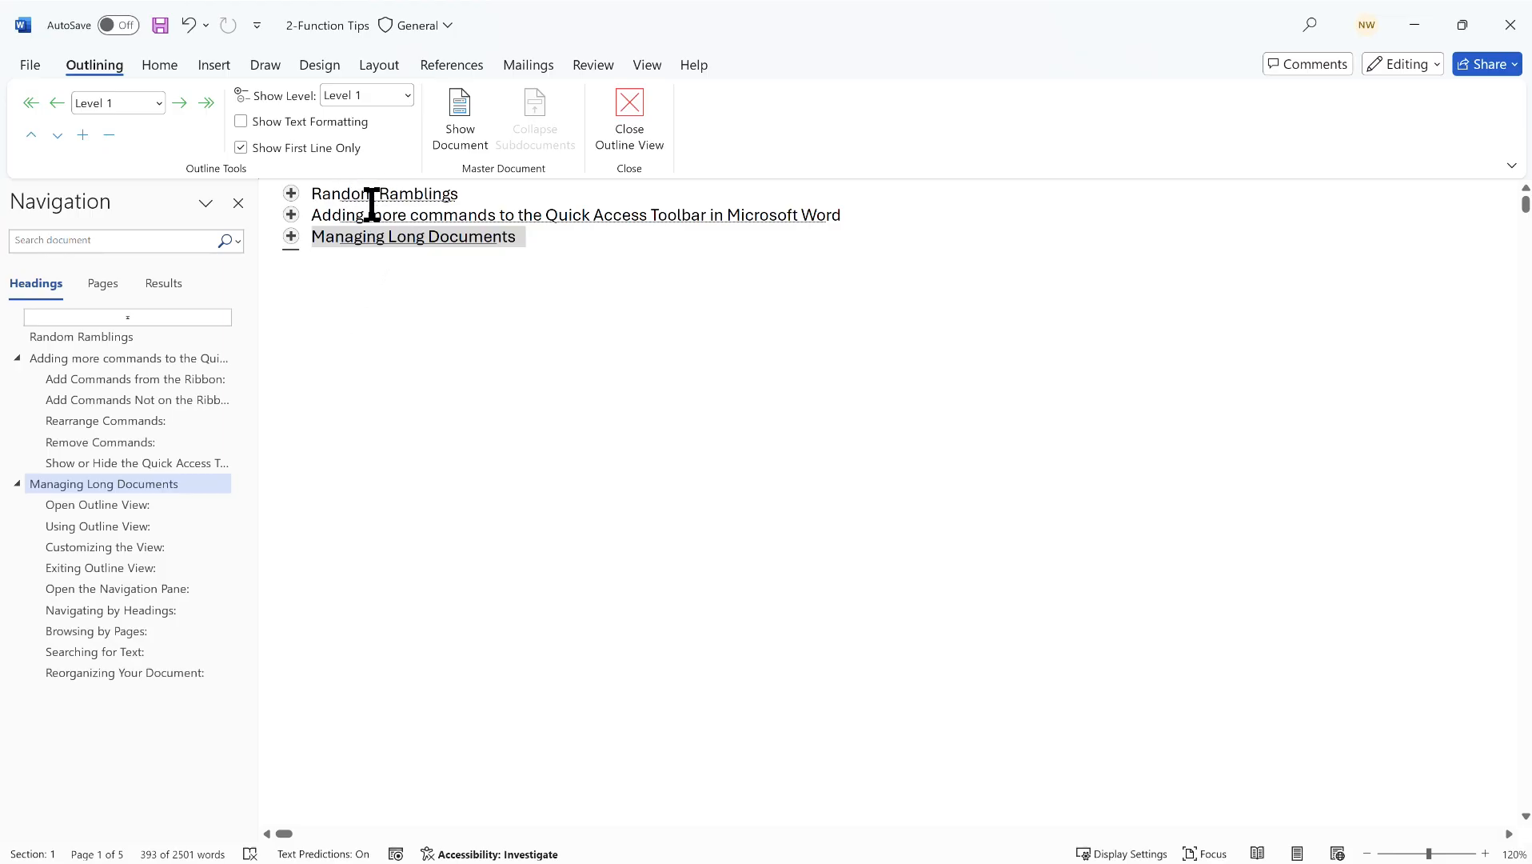
- Show the outline down to Level 2, and expand and collapse the Random Ramblings and Open Outline View headings
click(408, 96)
click(371, 145)
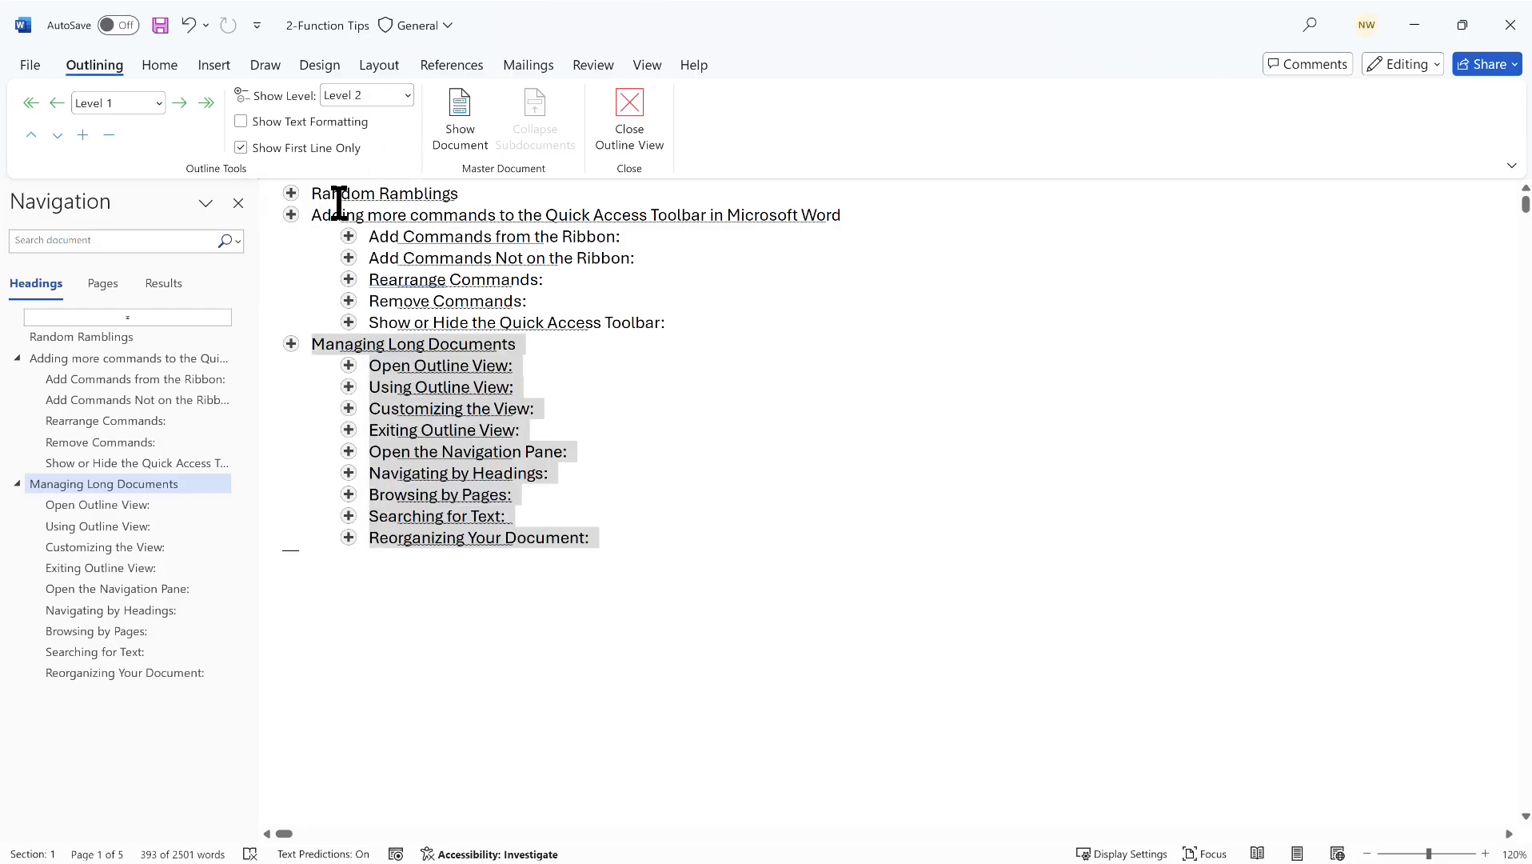
double_click(290, 190)
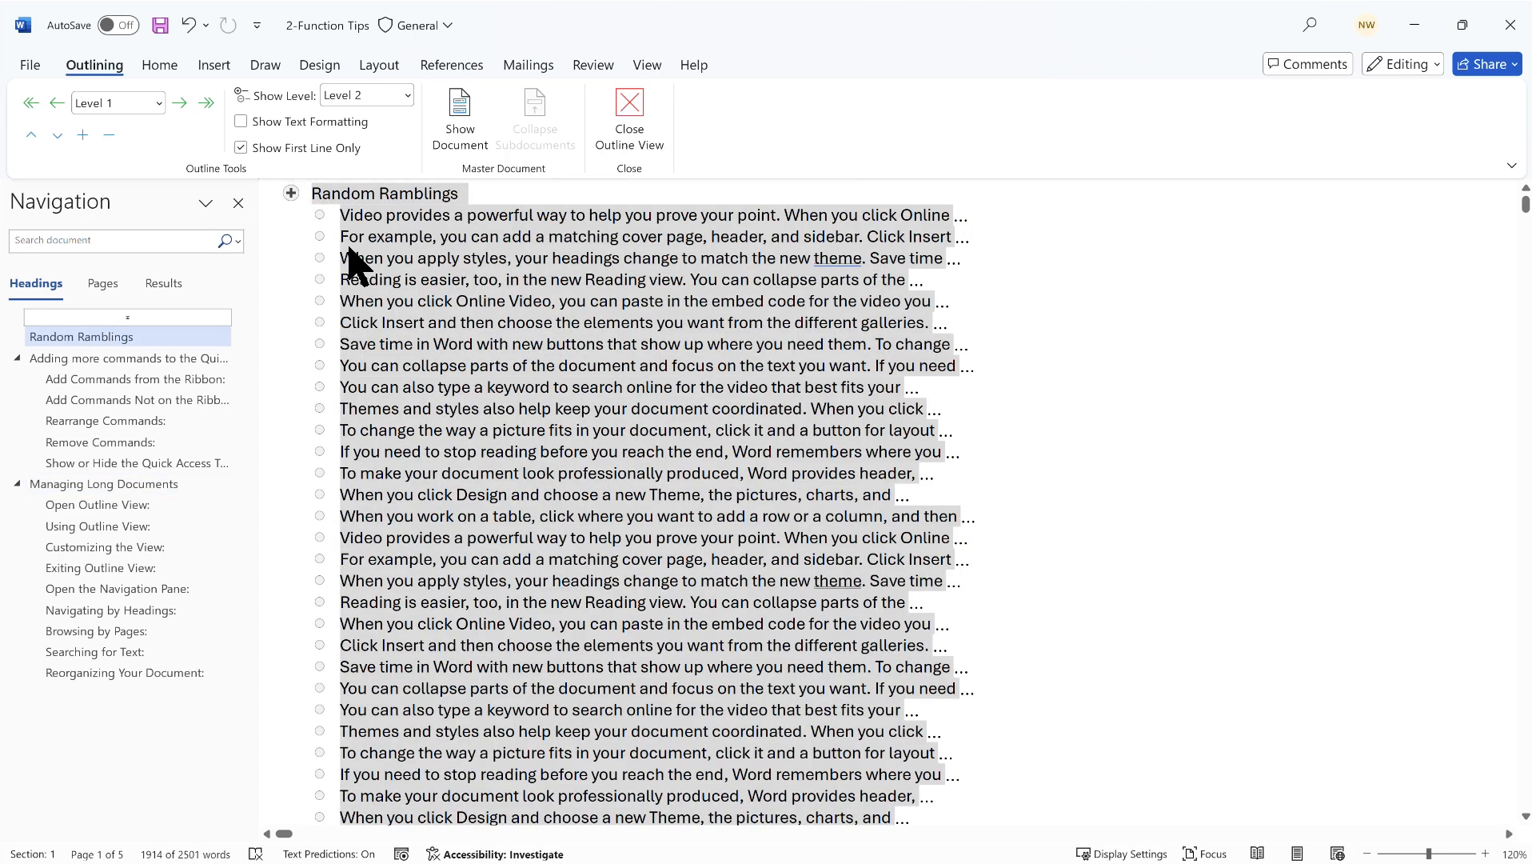
double_click(289, 192)
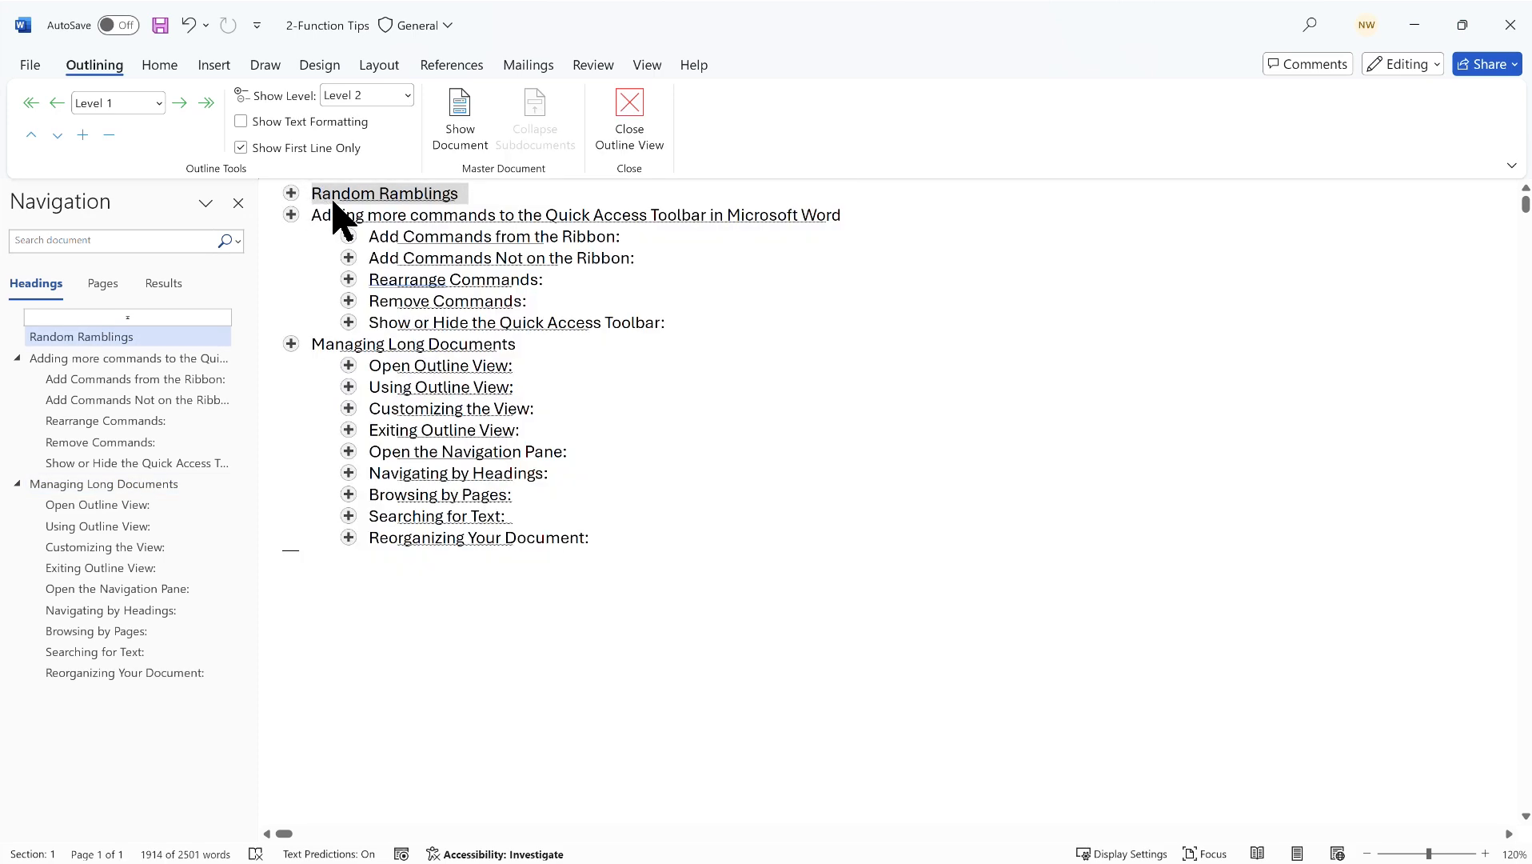
click(466, 200)
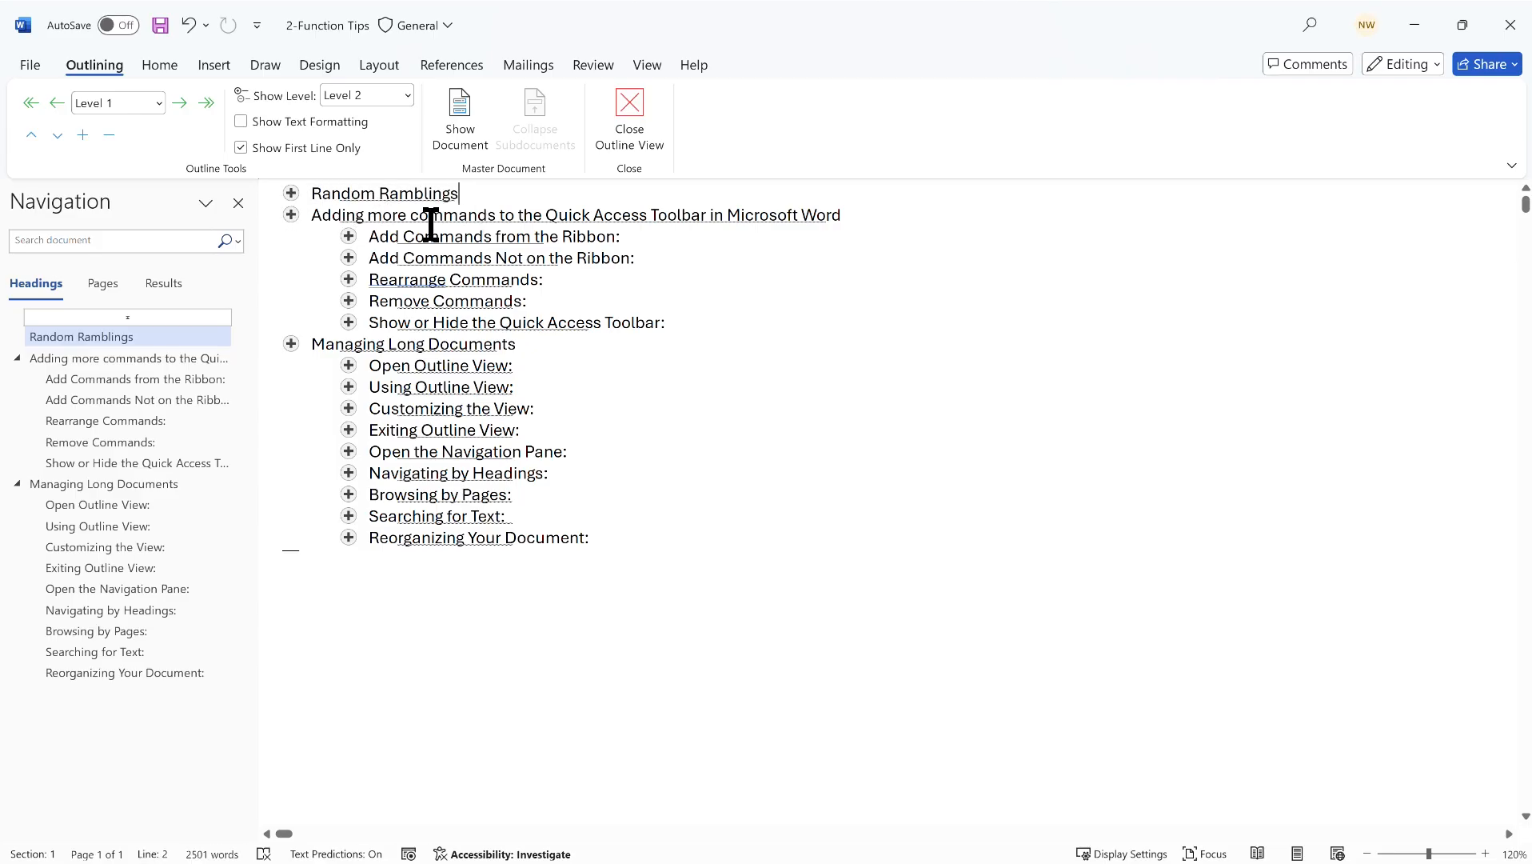
double_click(349, 364)
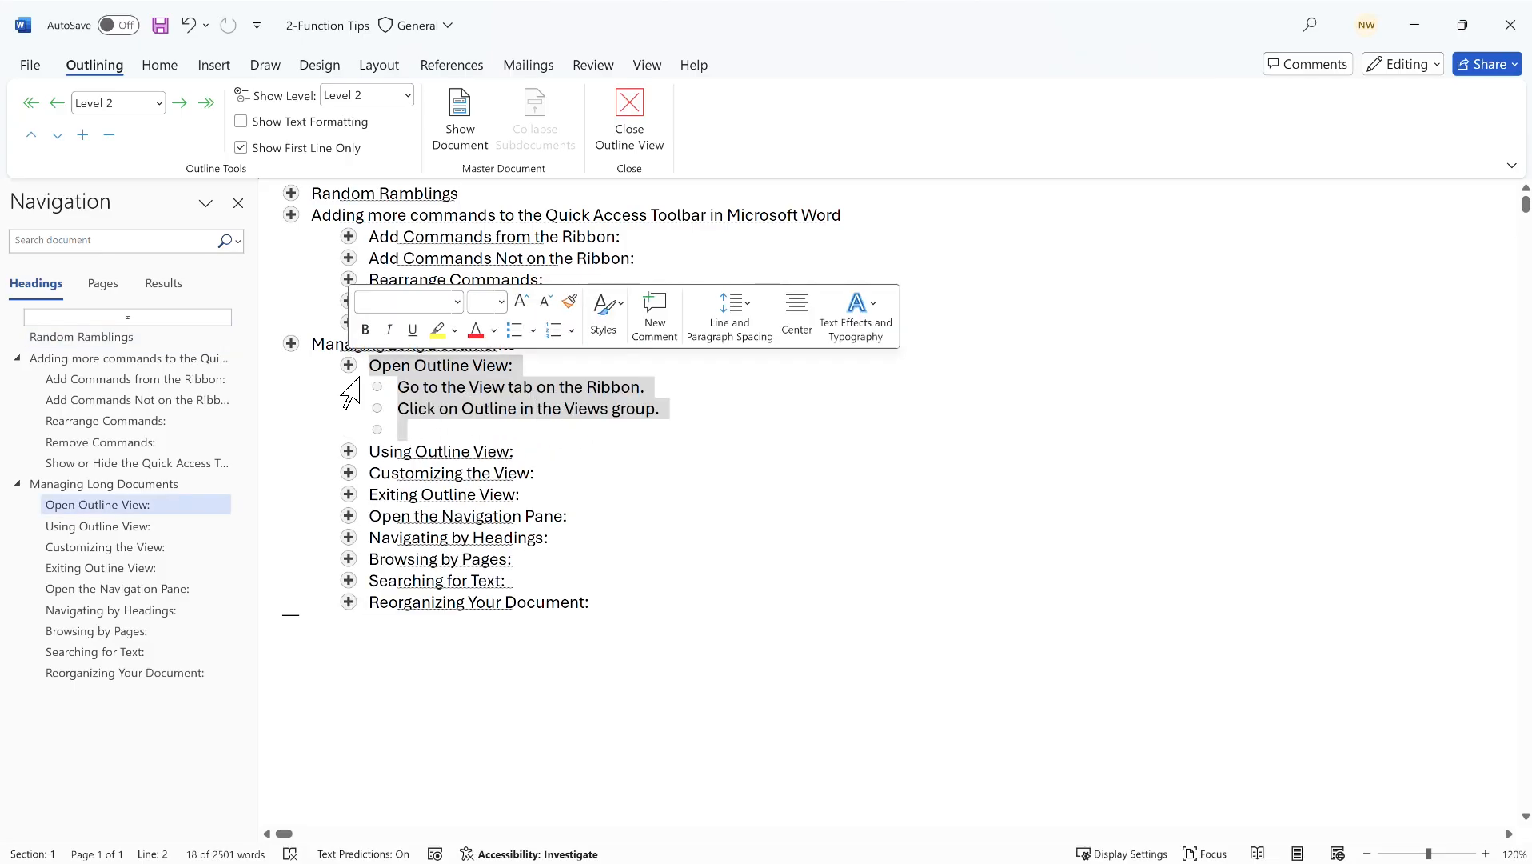
double_click(349, 365)
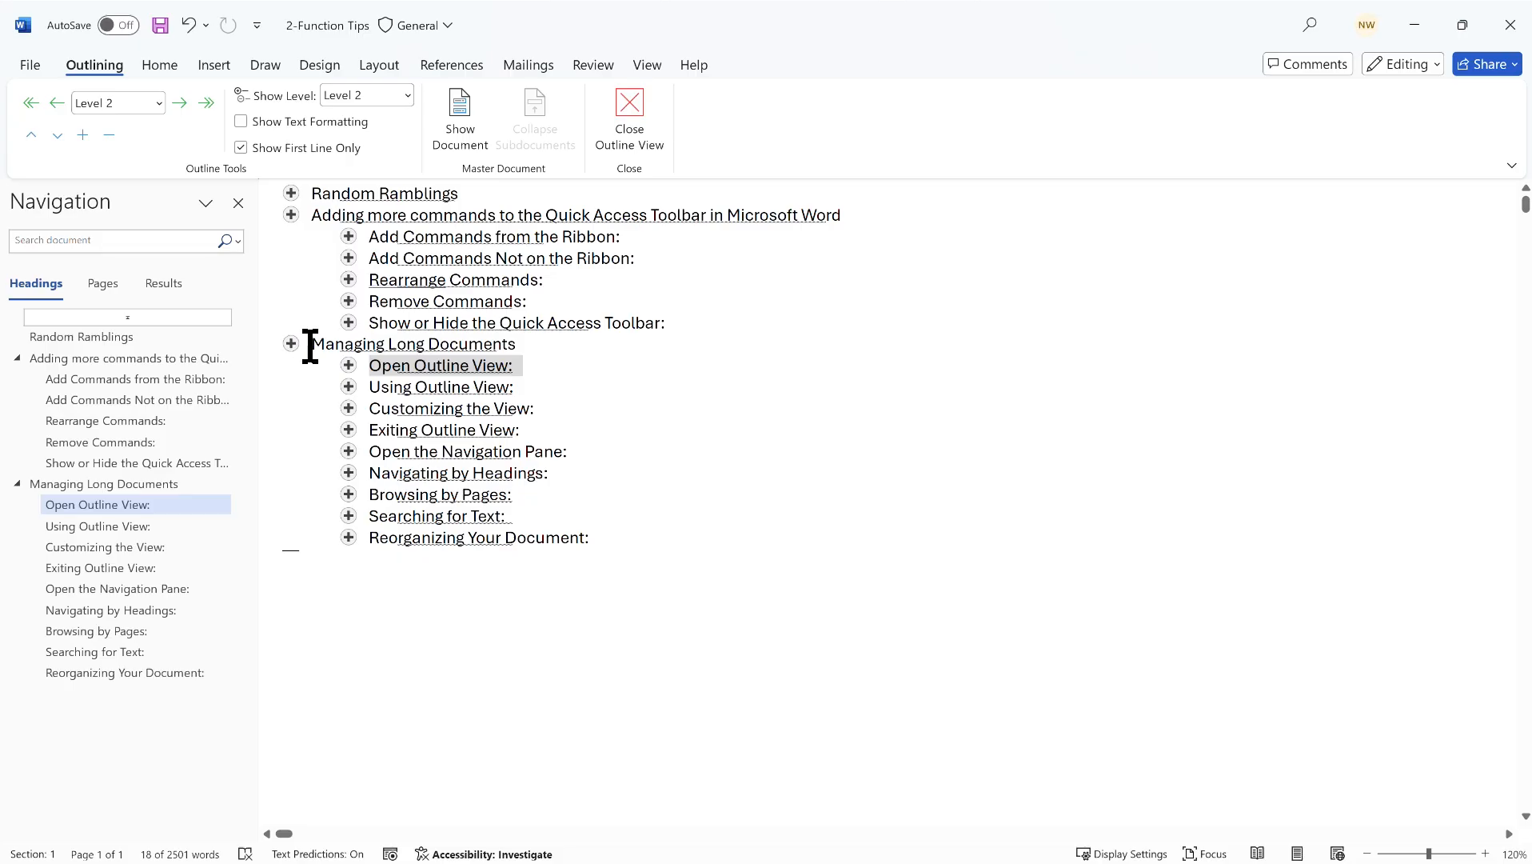
- Reorder the outline sections as Managing Long Documents, Adding more commands to the Quick Access Toolbar, and Random Ramblings
drag(293, 342, 290, 192)
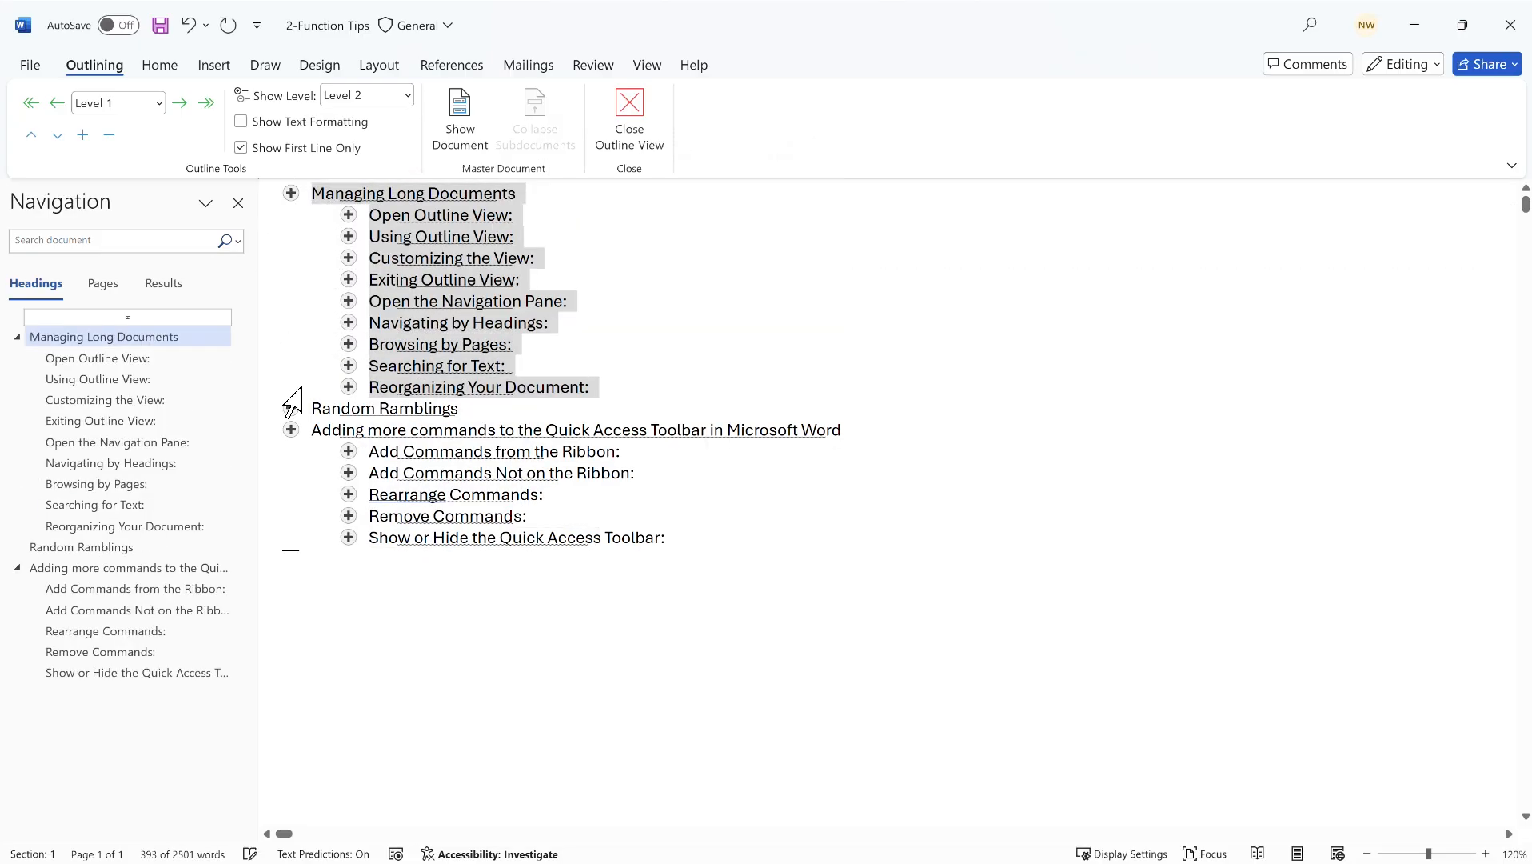
drag(288, 429, 291, 407)
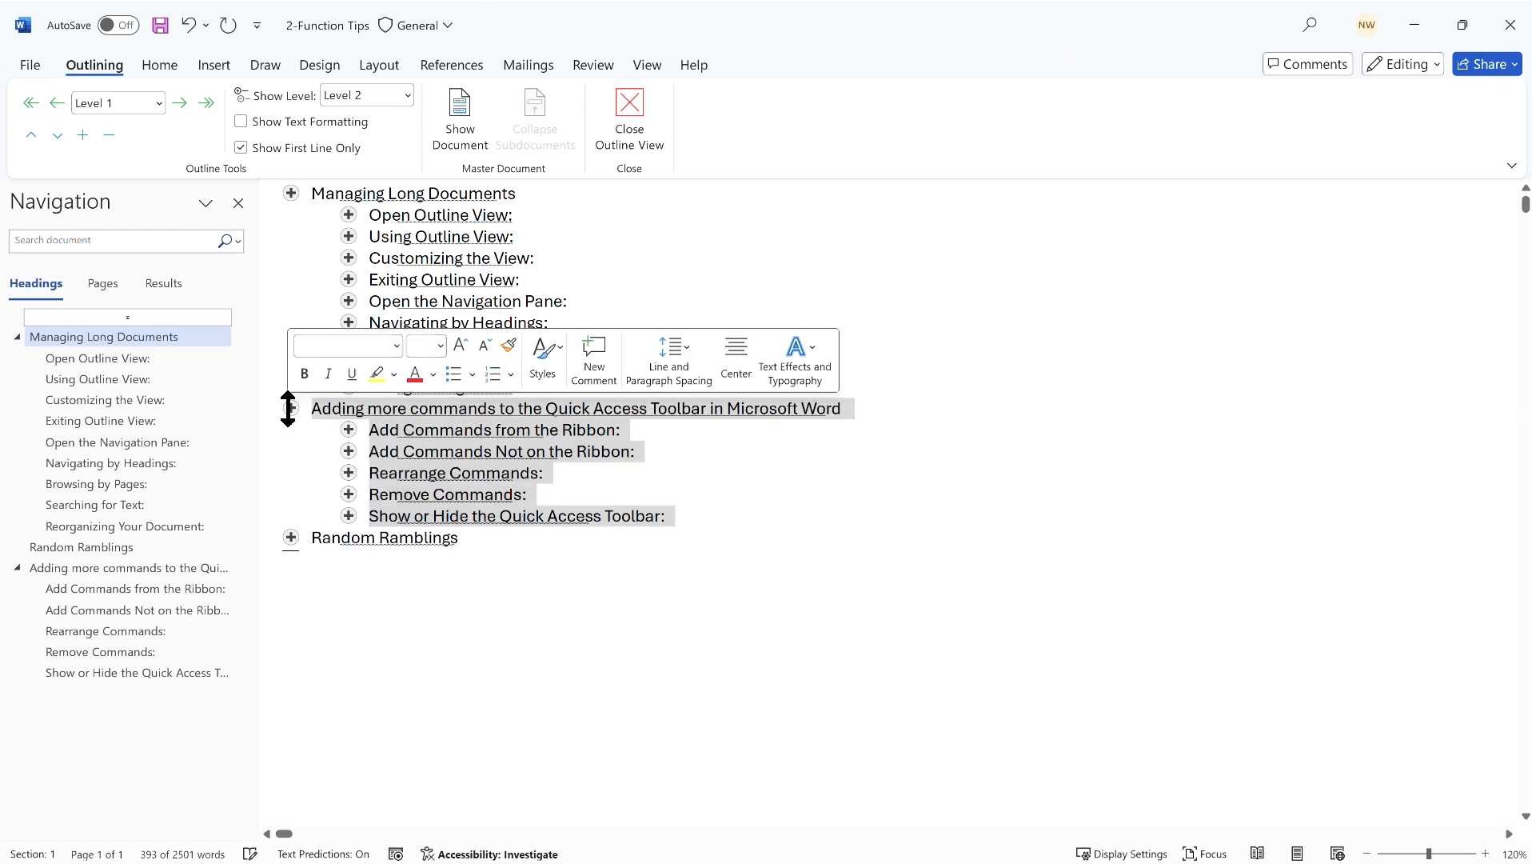
click(494, 565)
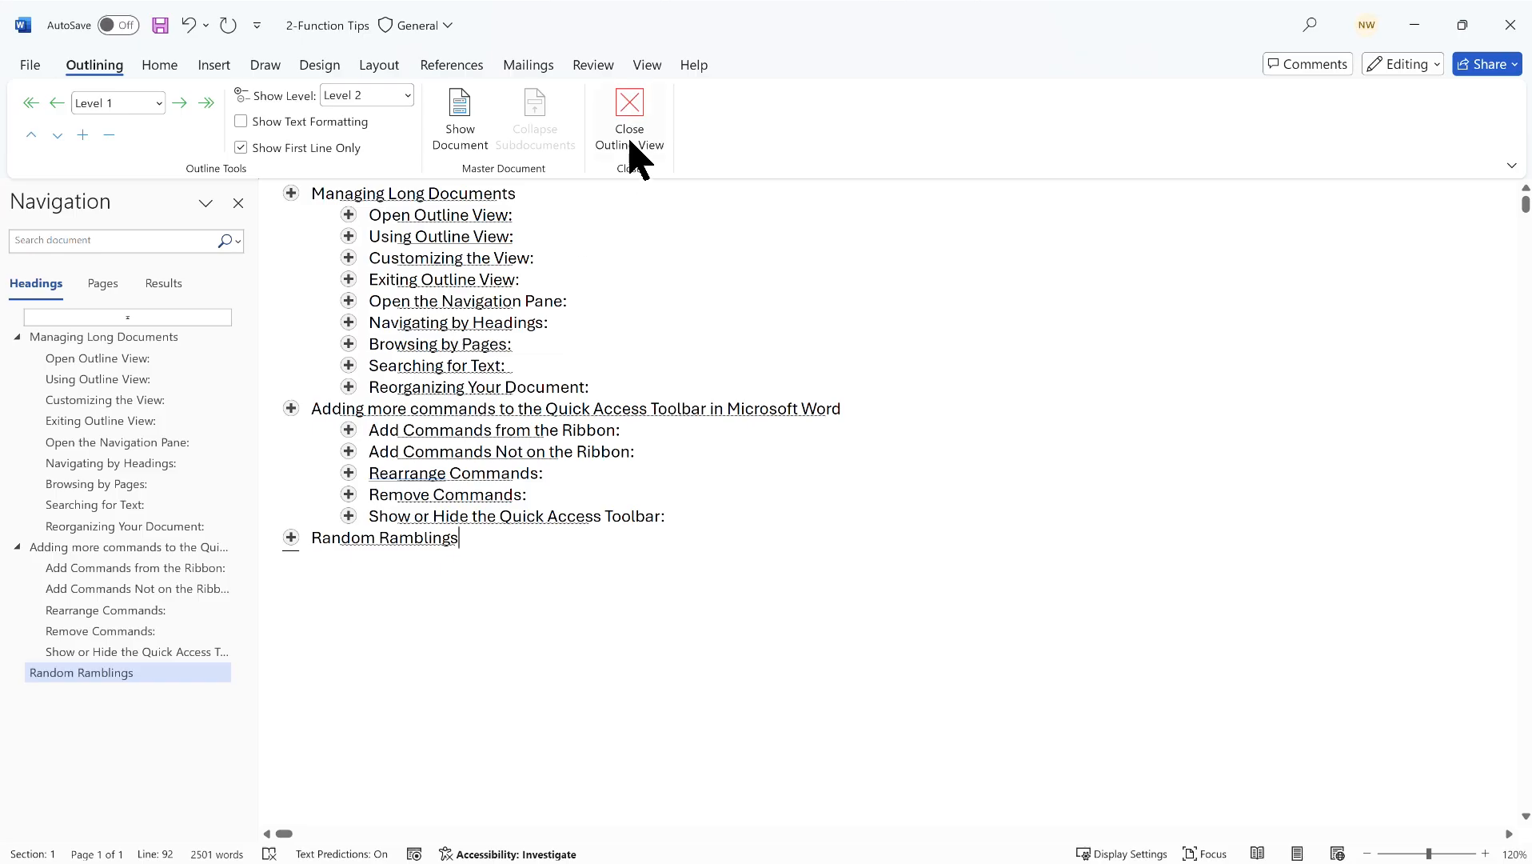
- Close Outline view and jump to the Open Outline View and Using Outline View headings in the document
click(639, 114)
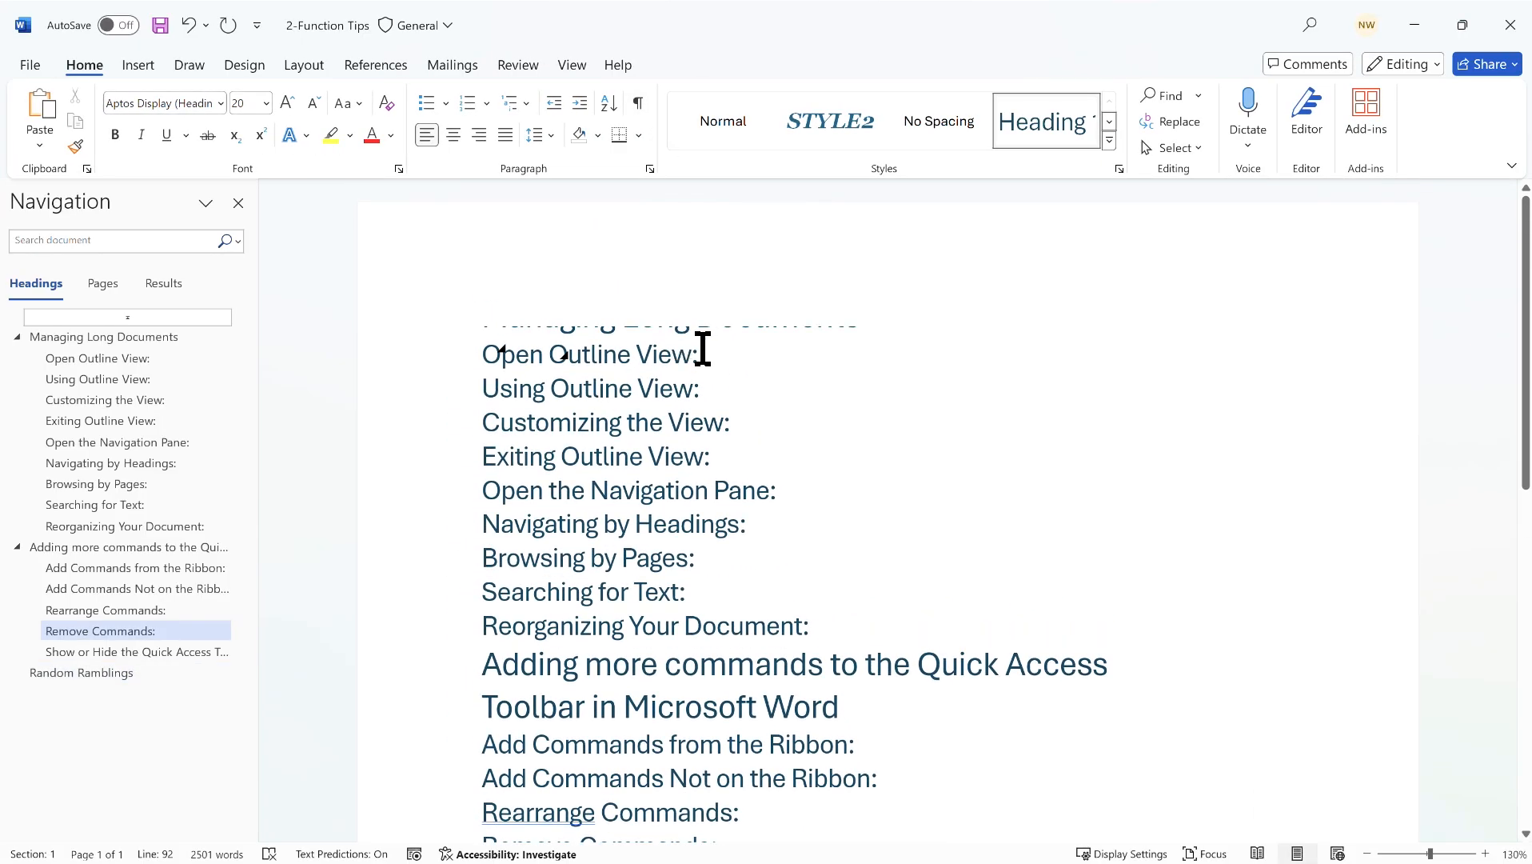
scroll(895, 404, down, 6)
scroll(895, 403, down, 2)
scroll(894, 403, up, 9)
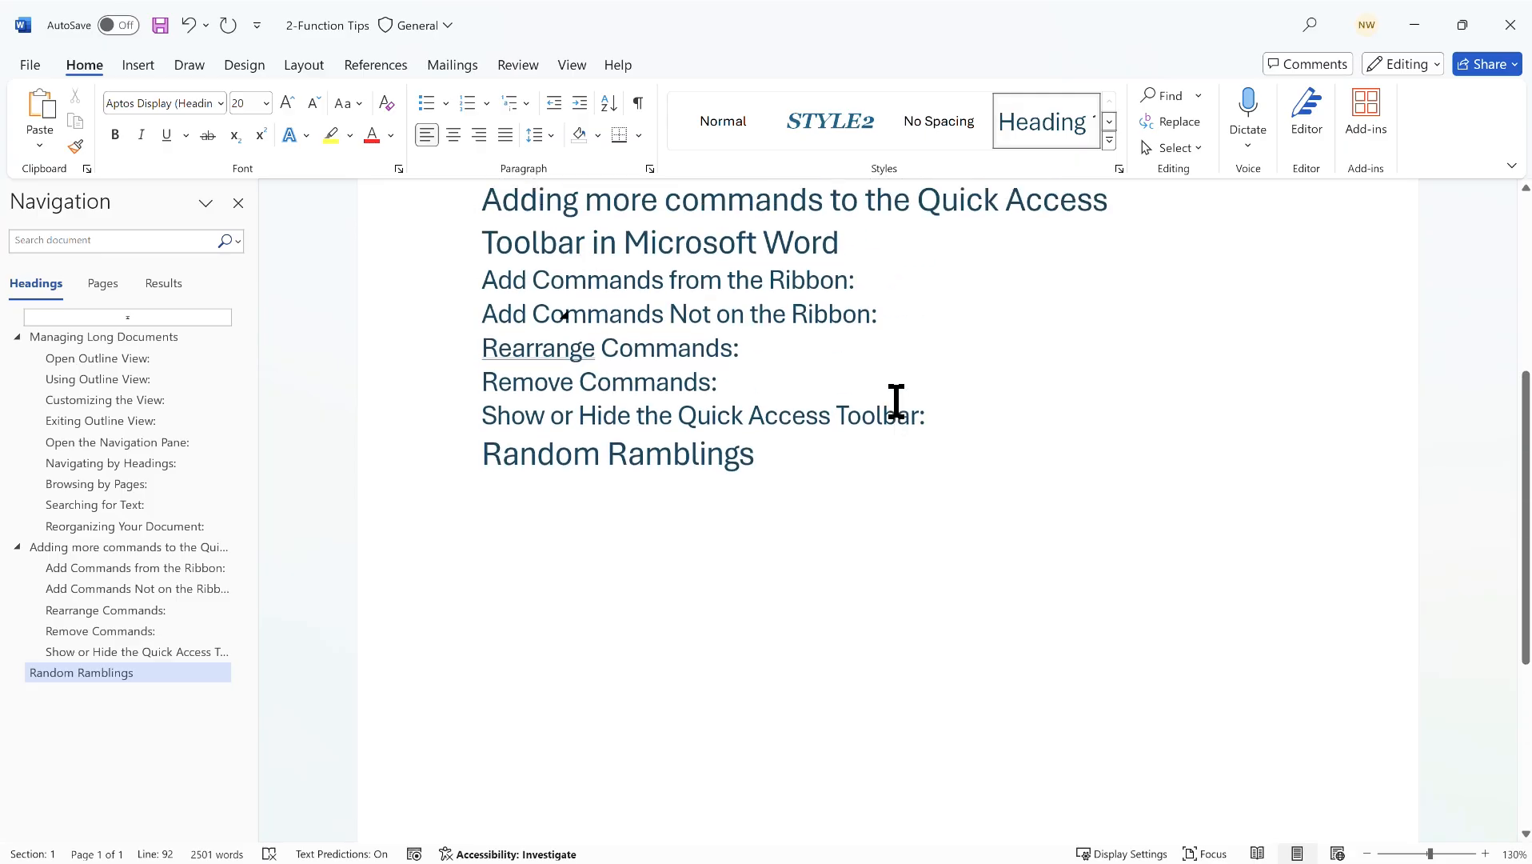
click(108, 359)
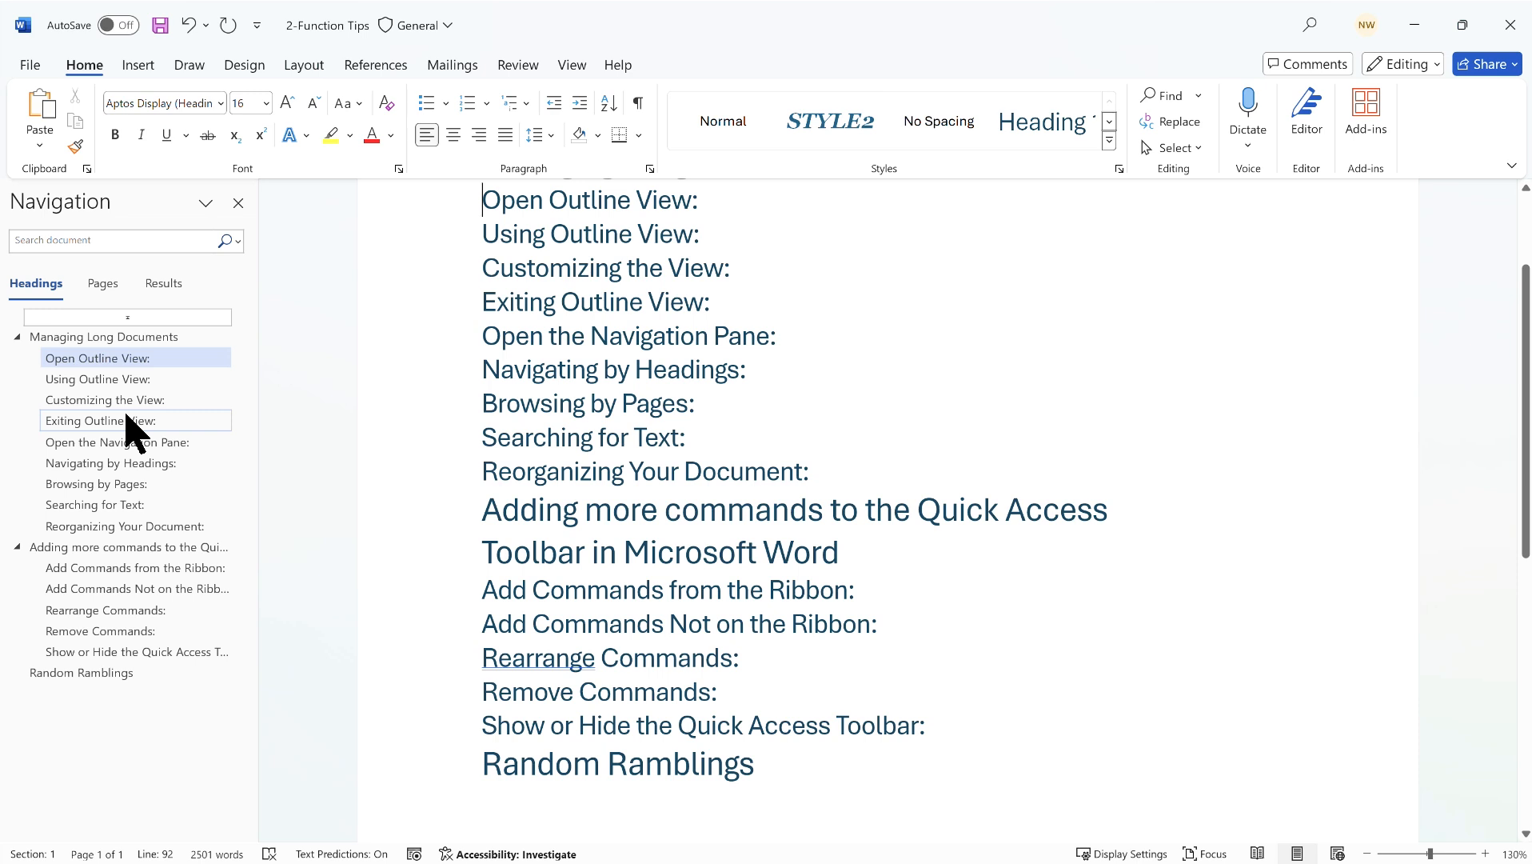
click(120, 379)
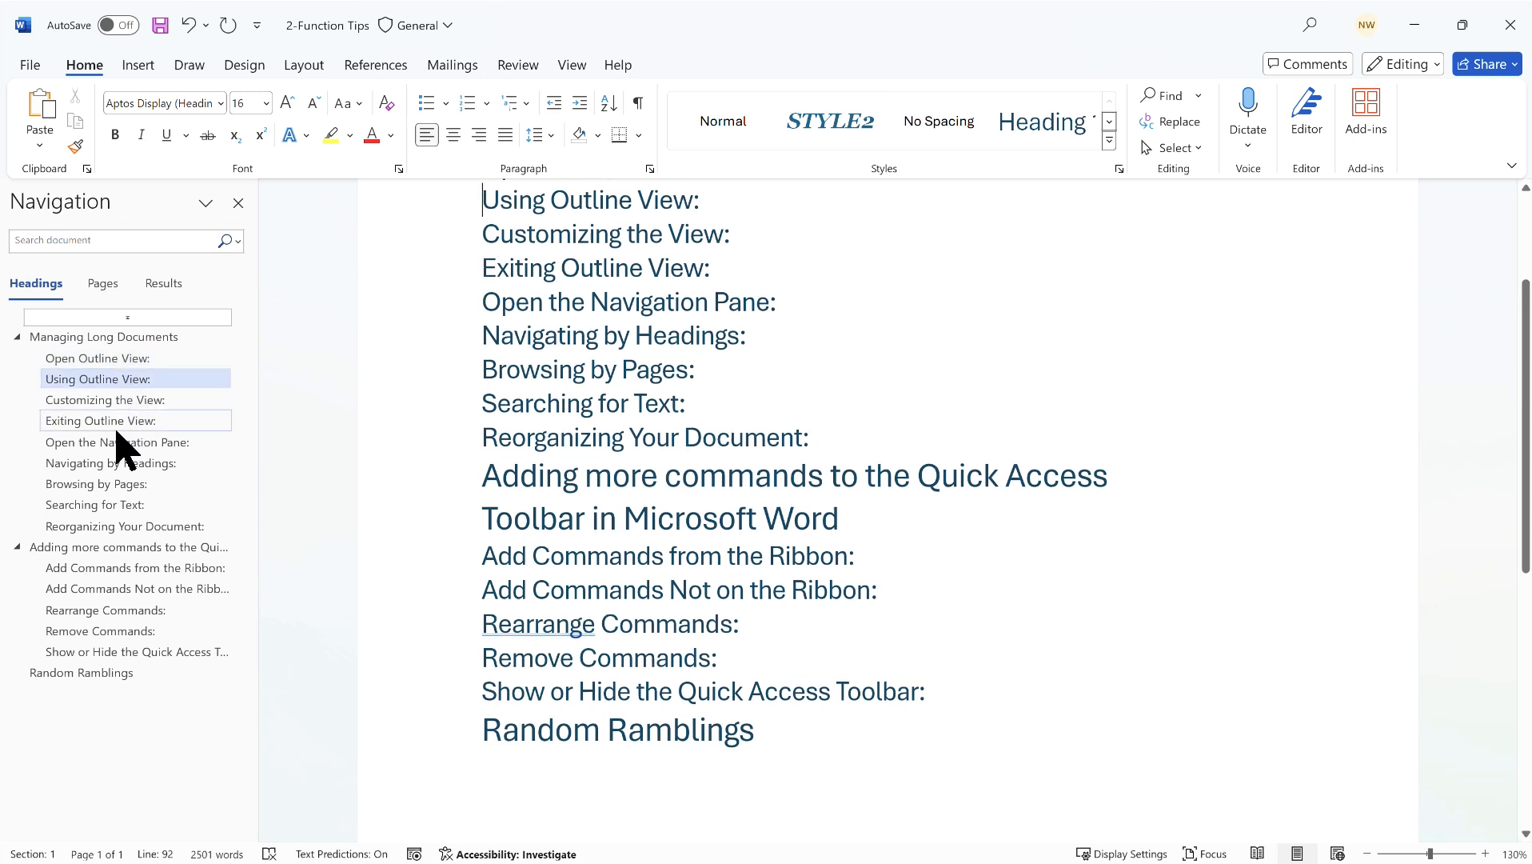
- Jump to the Managing Long Documents heading, redisplay the full body text by switching to Read Mode and back to Print Layout, and look through it
click(108, 336)
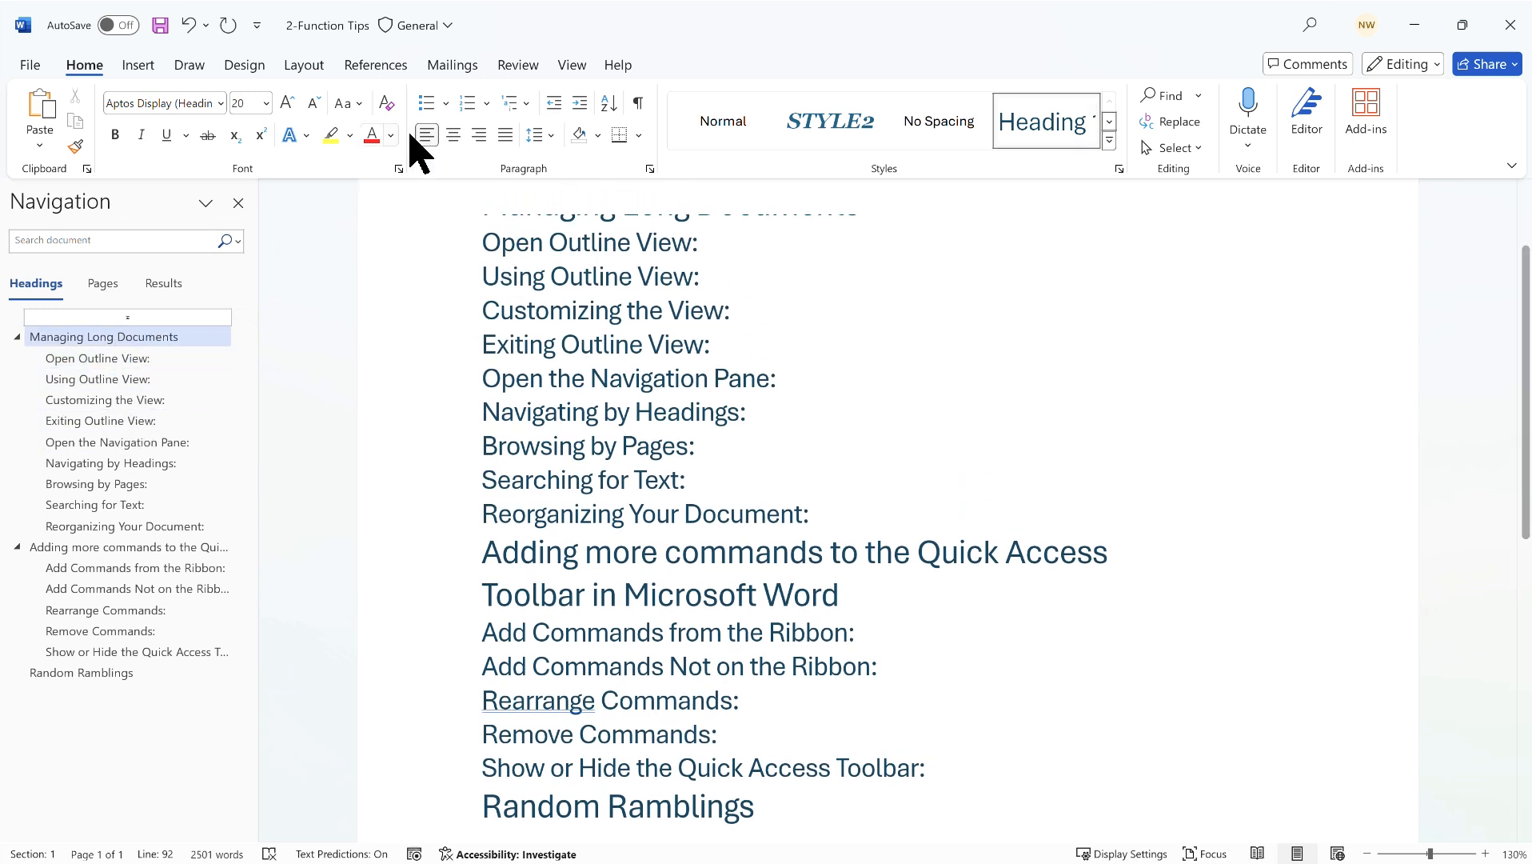
click(571, 67)
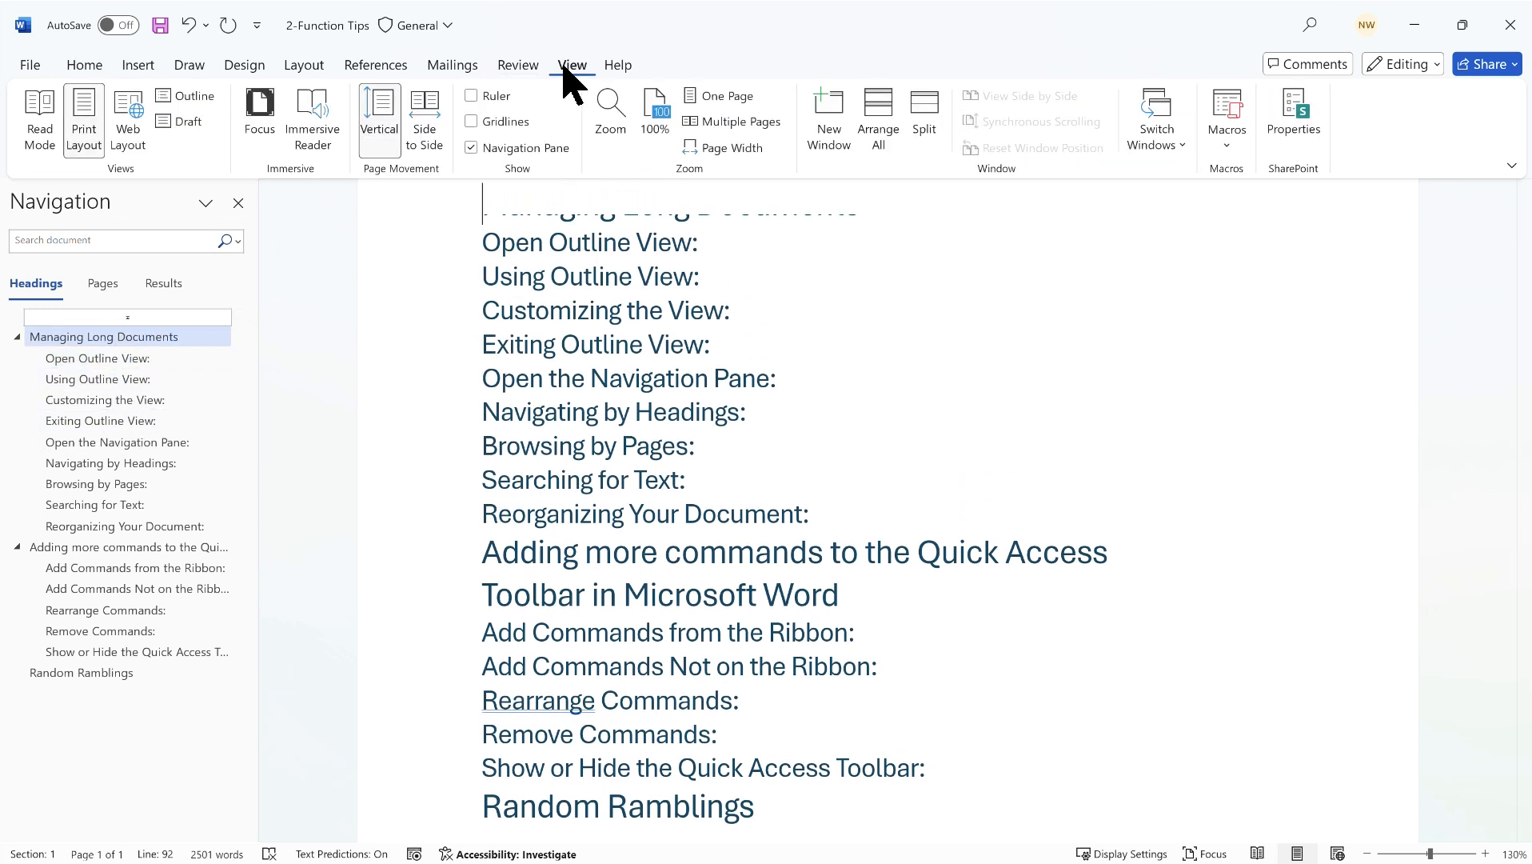
click(1257, 853)
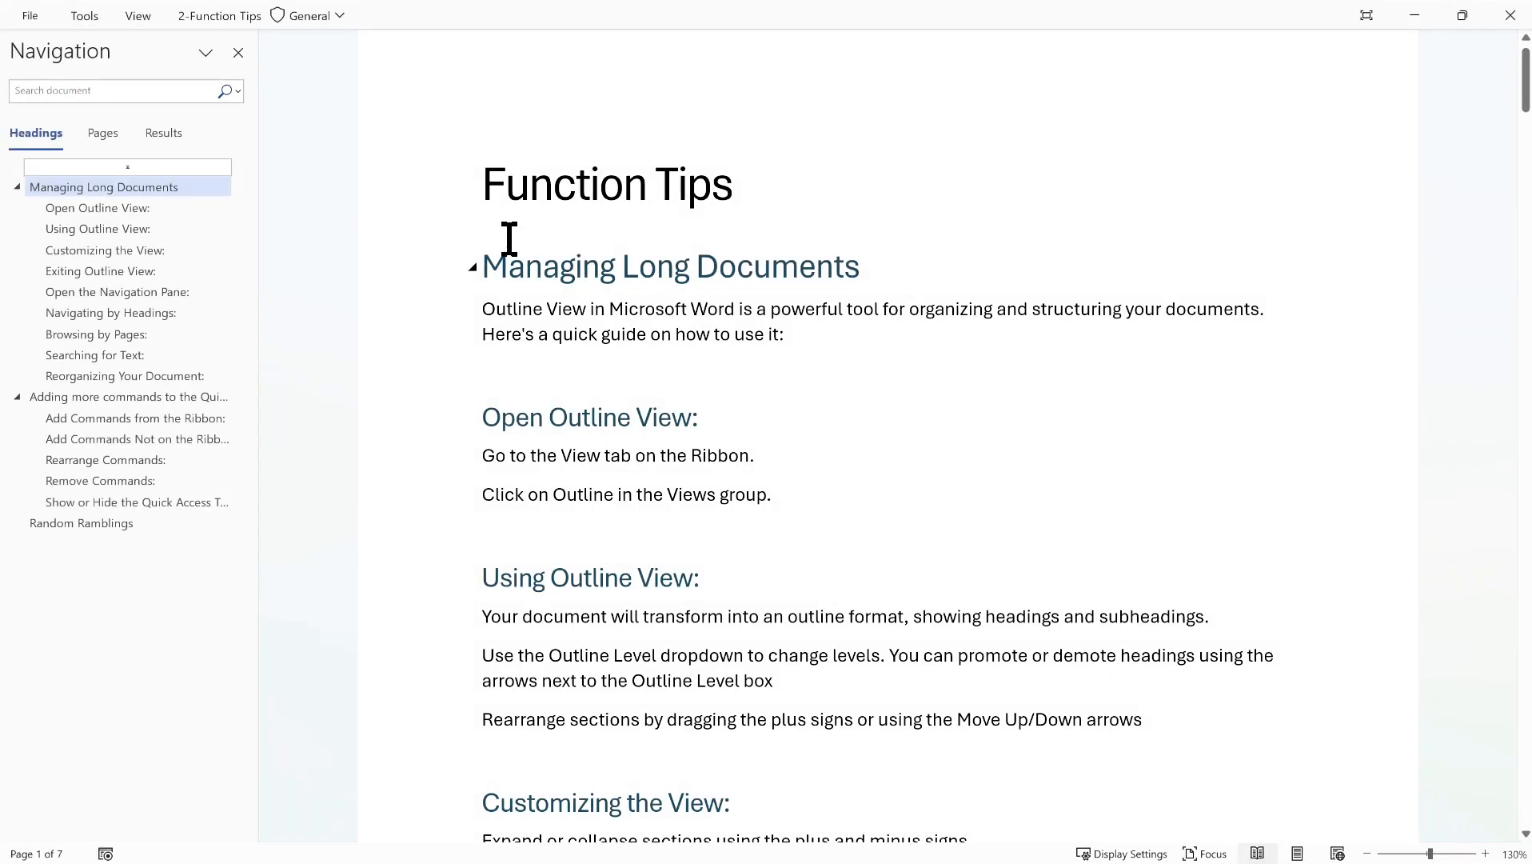
scroll(734, 329, down, 3)
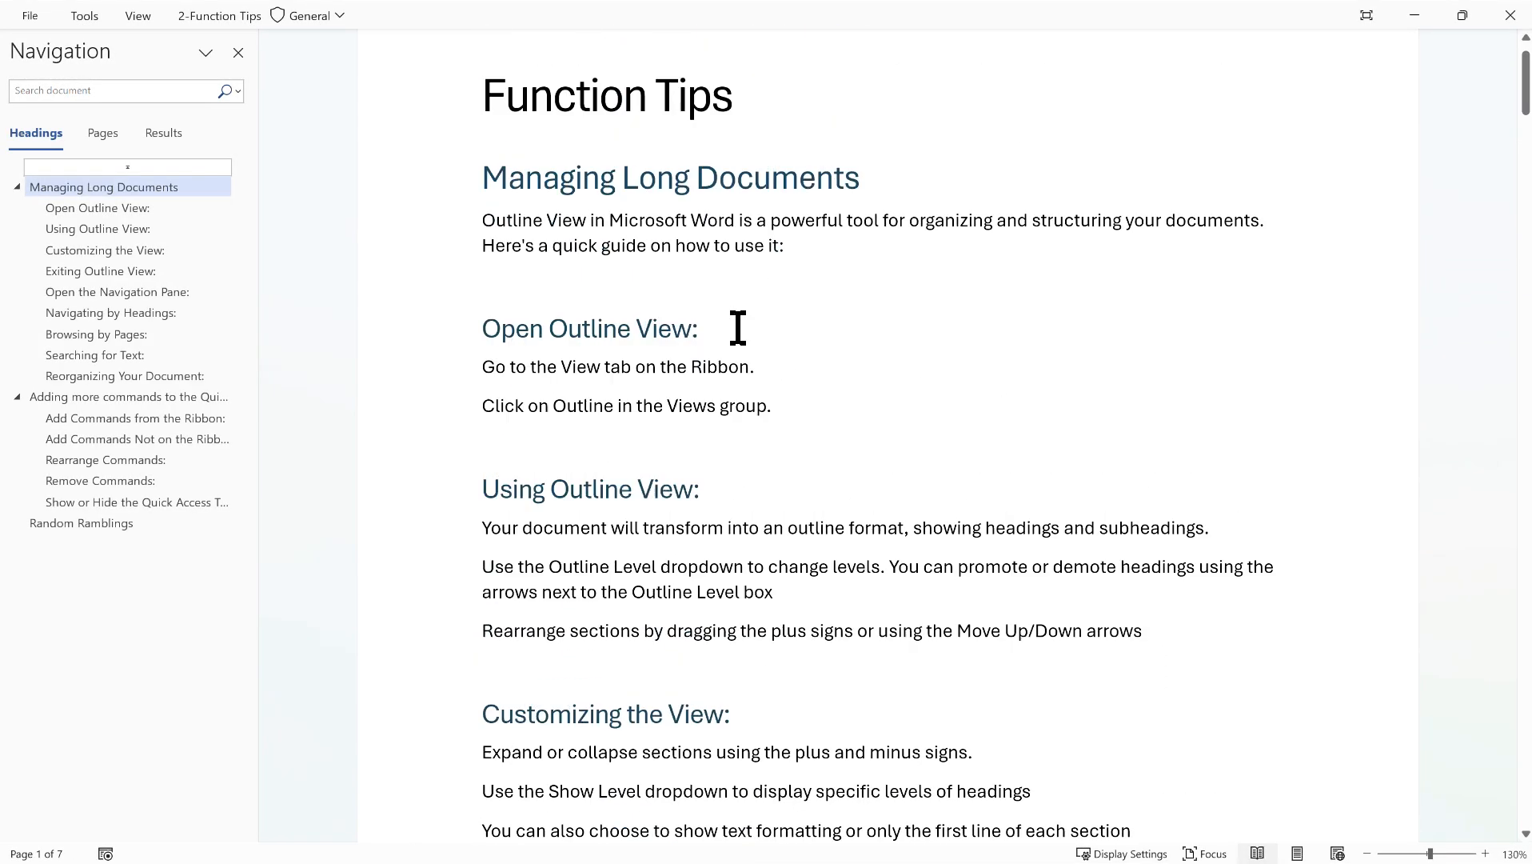
scroll(738, 329, up, 4)
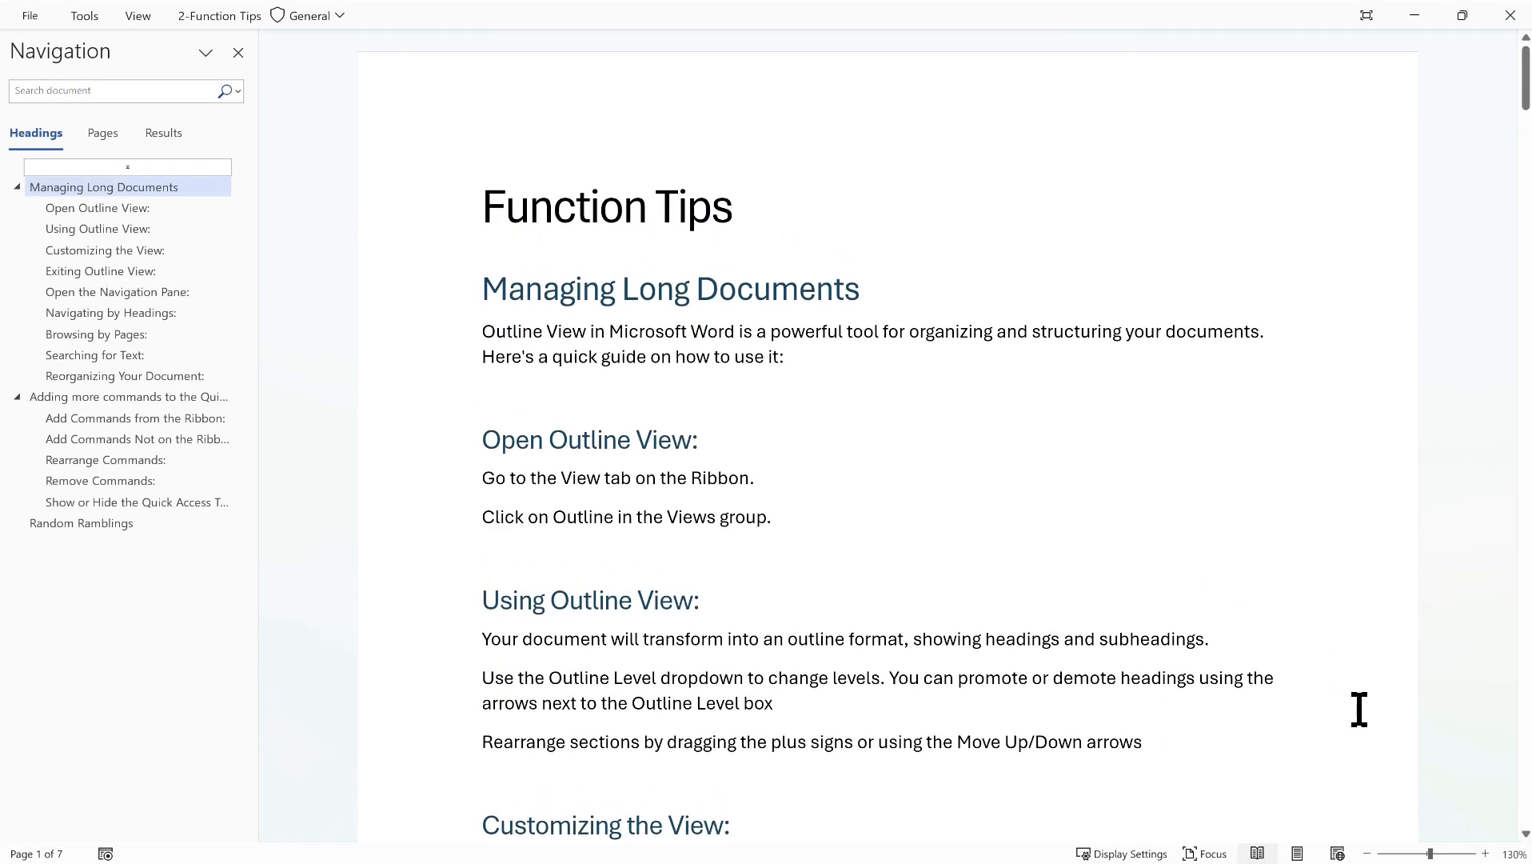
click(1297, 854)
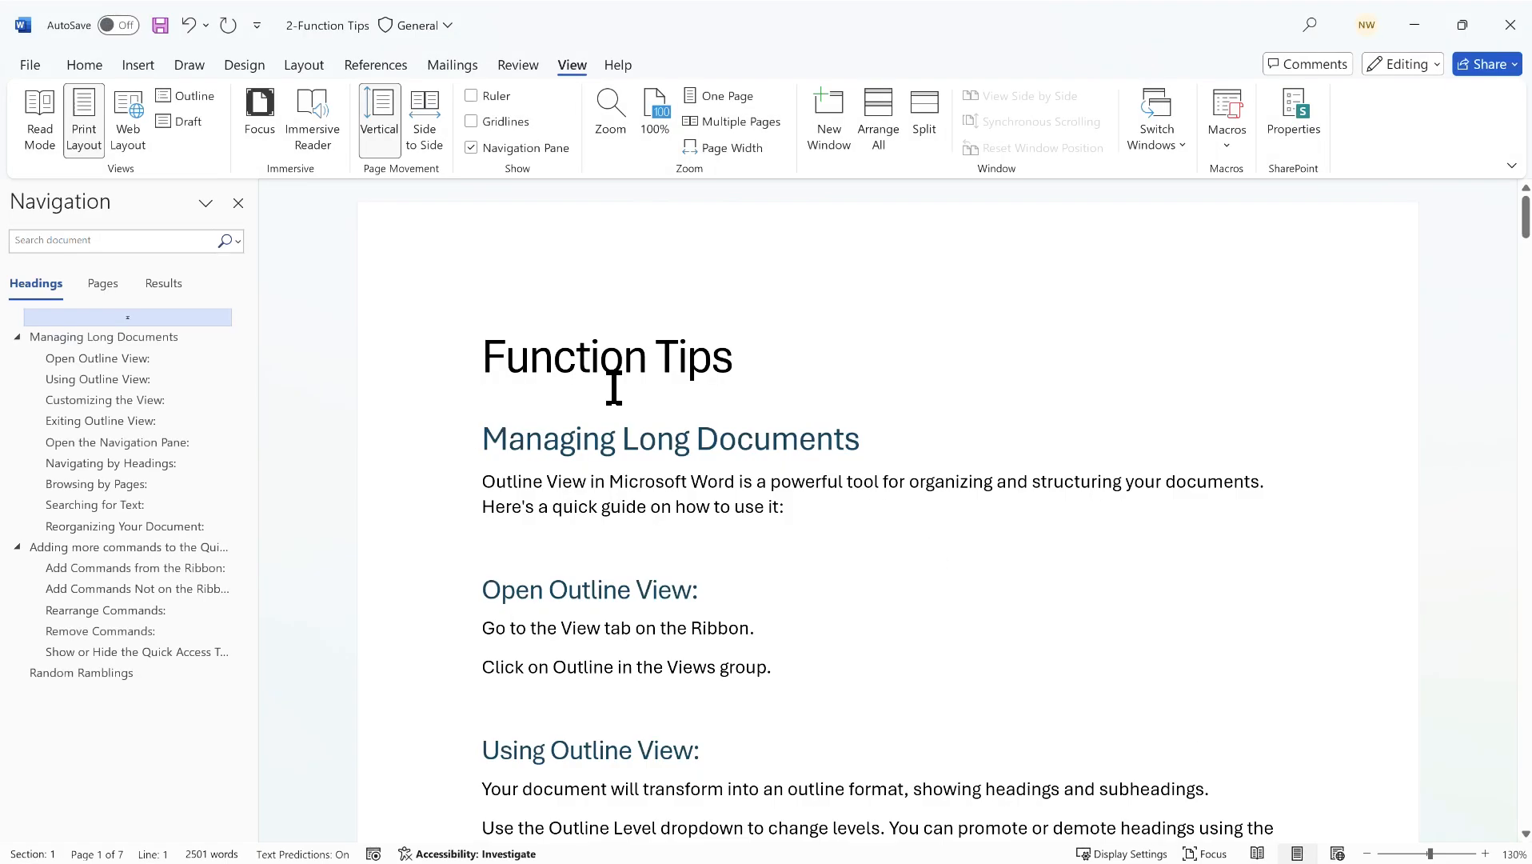
scroll(613, 387, down, 3)
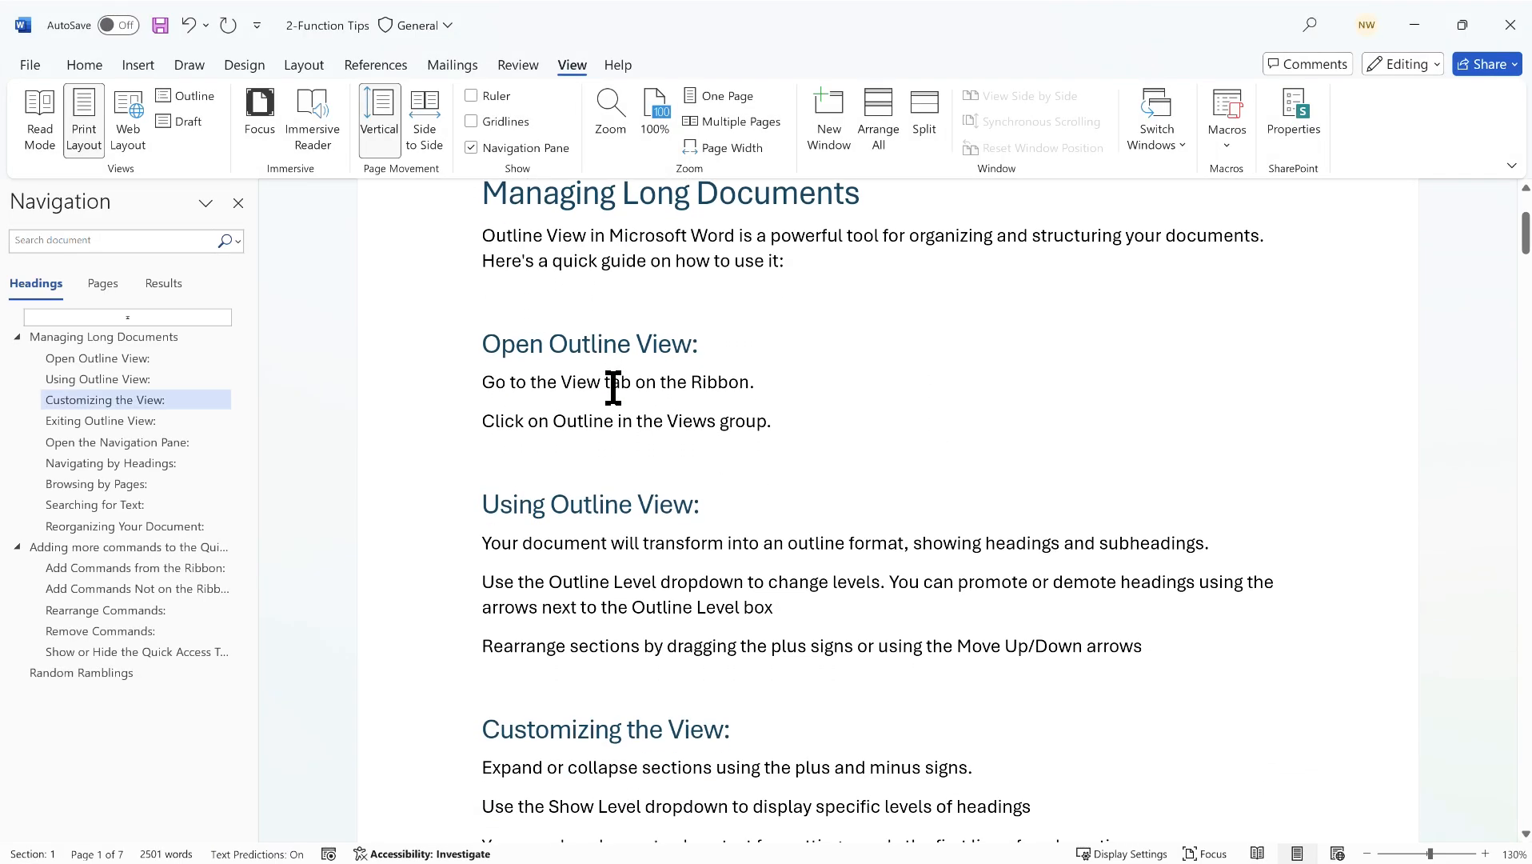
scroll(614, 388, up, 3)
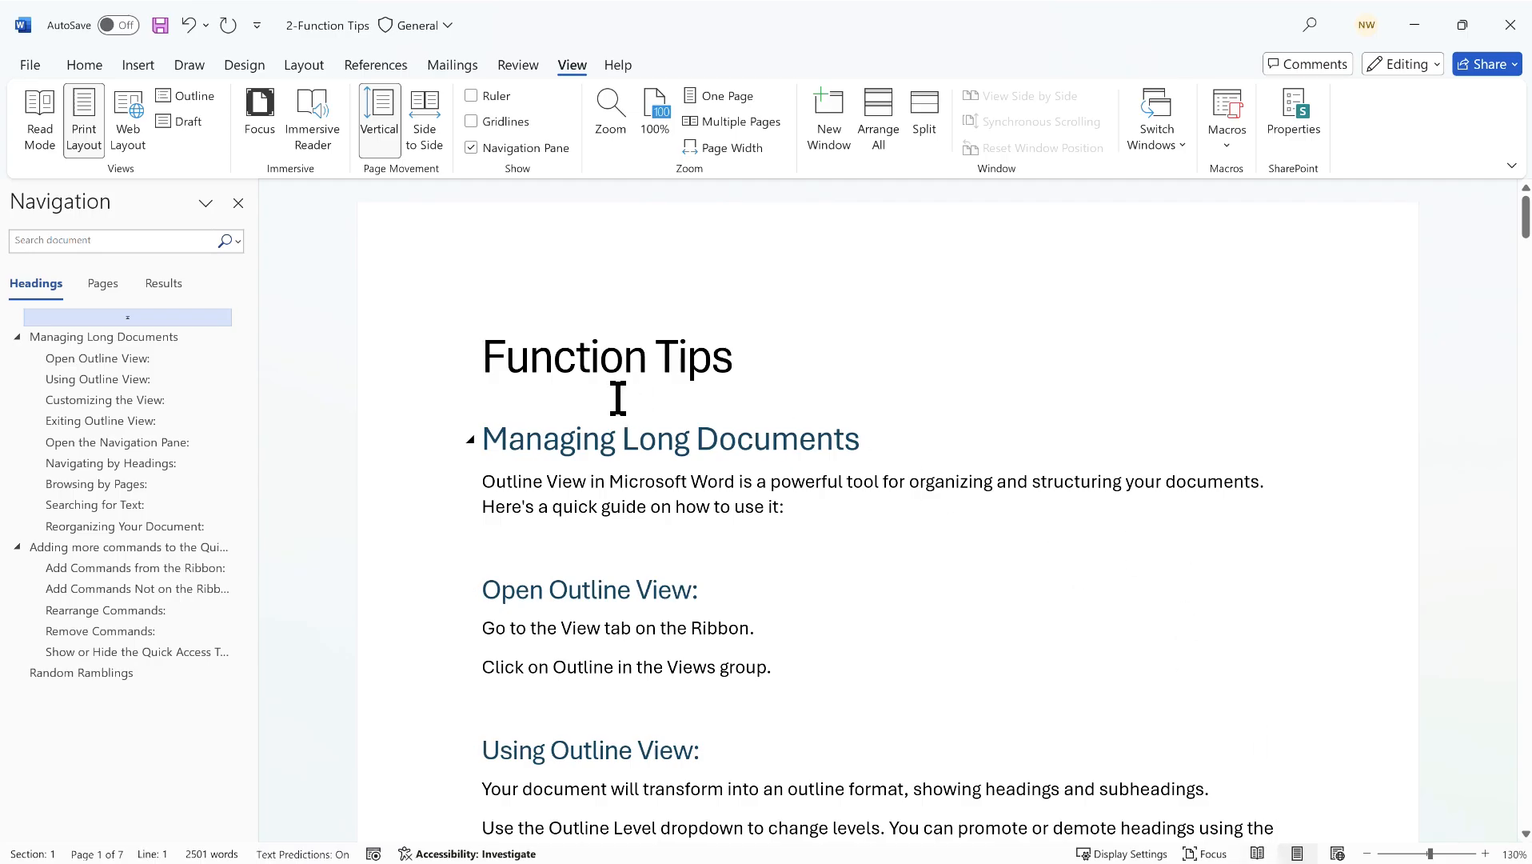
scroll(617, 397, down, 7)
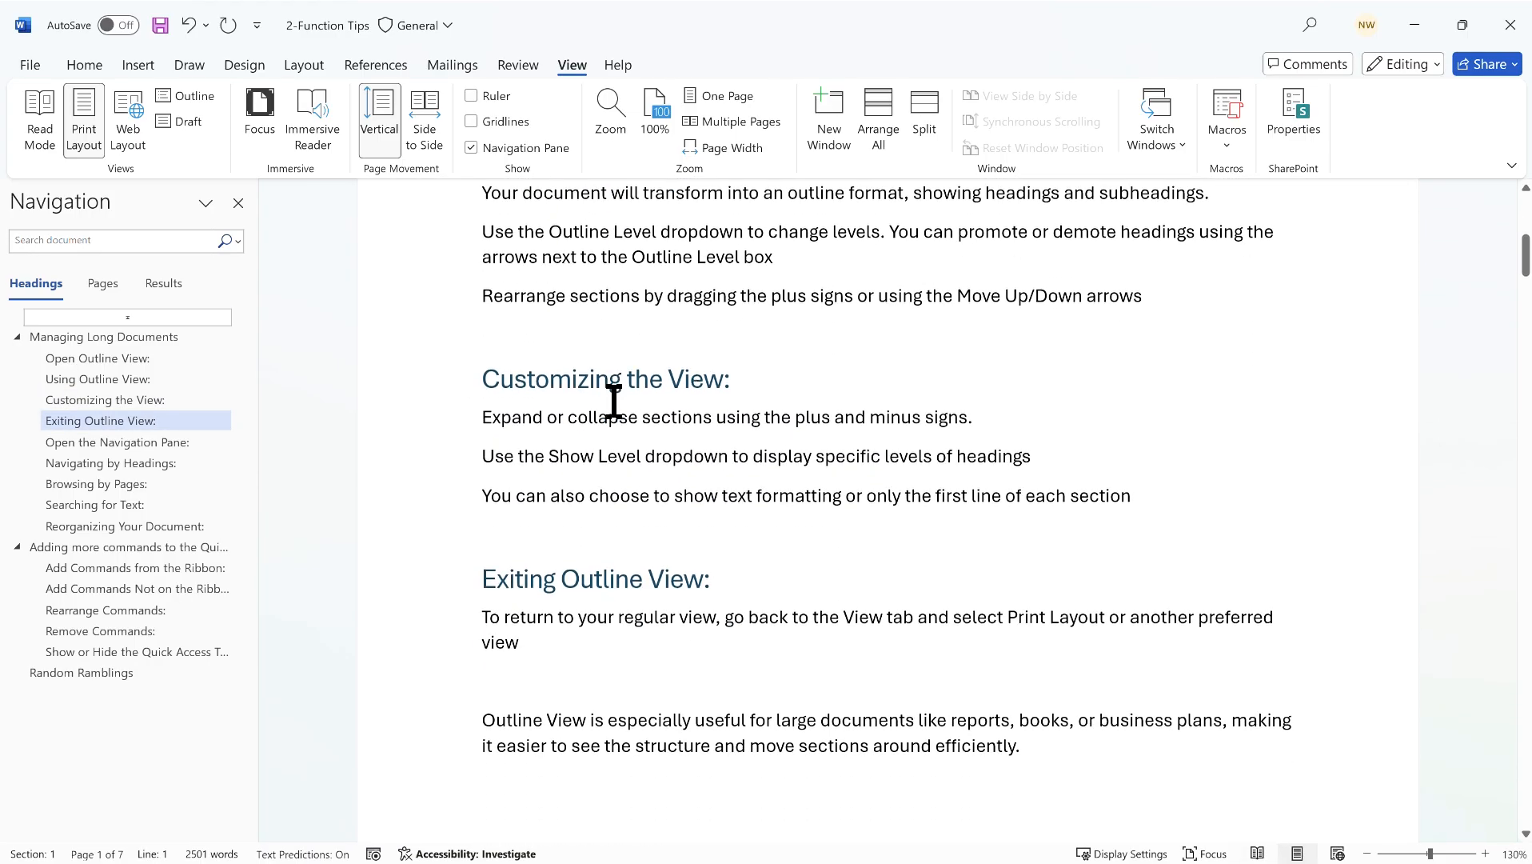
scroll(614, 400, down, 9)
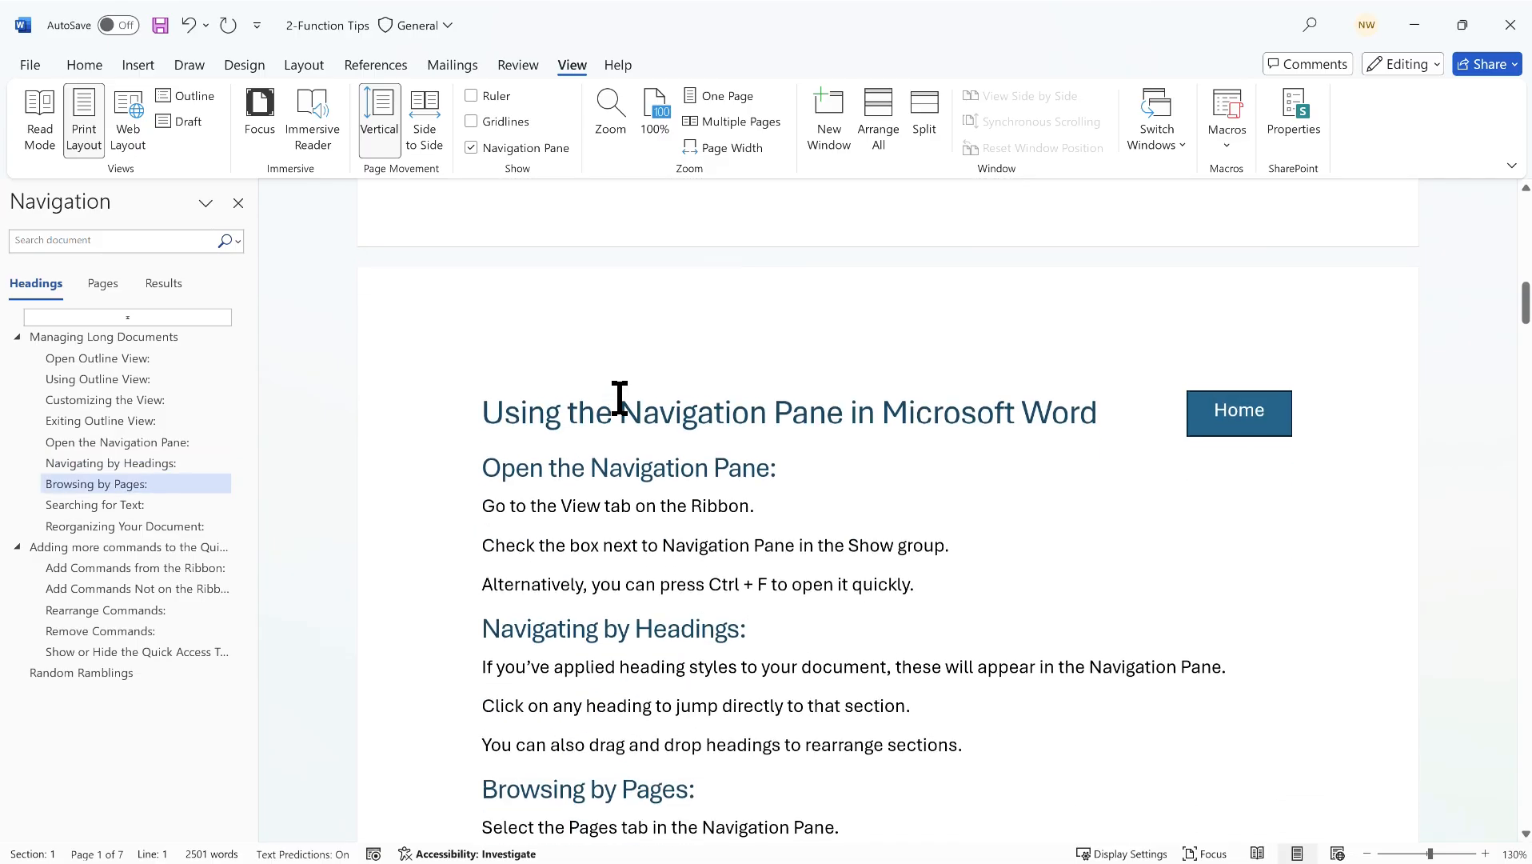
scroll(620, 397, up, 14)
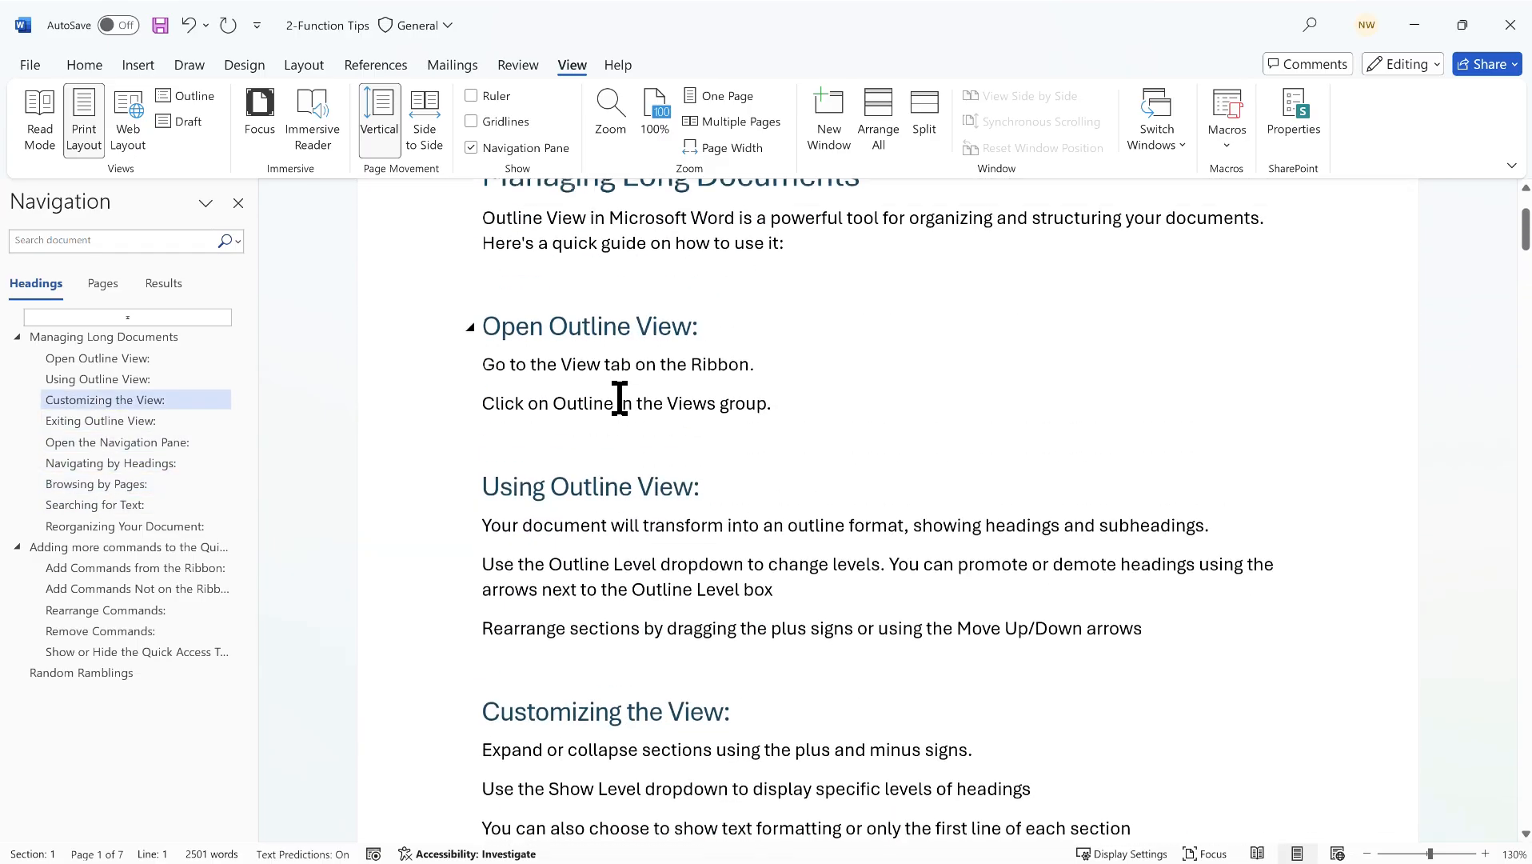
scroll(620, 398, up, 3)
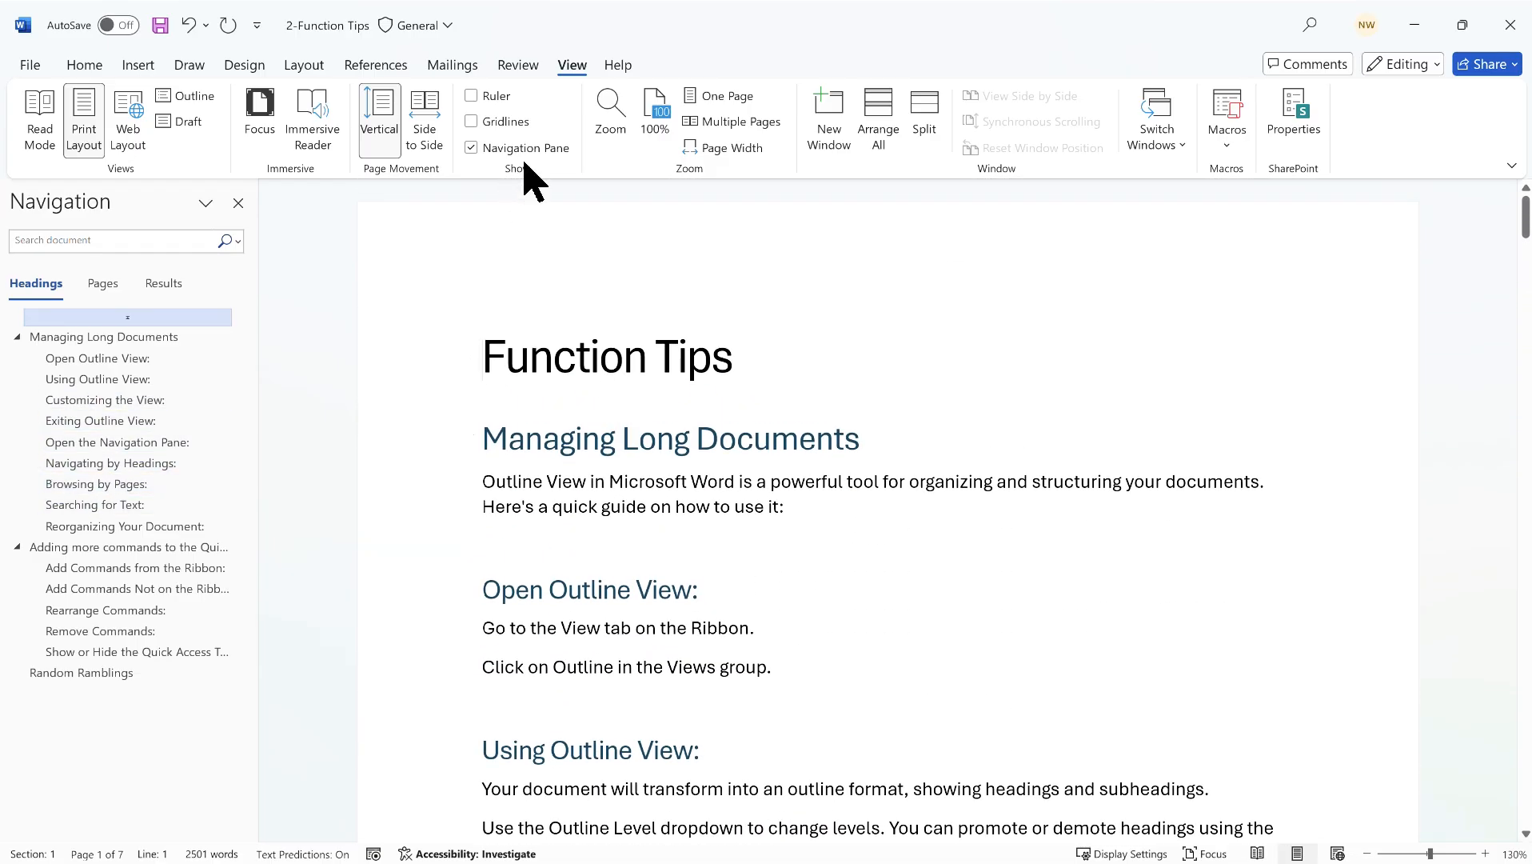
- Switch to Outline view, promote the Open Outline View heading to Level 1, and demote it back to Level 2
click(190, 97)
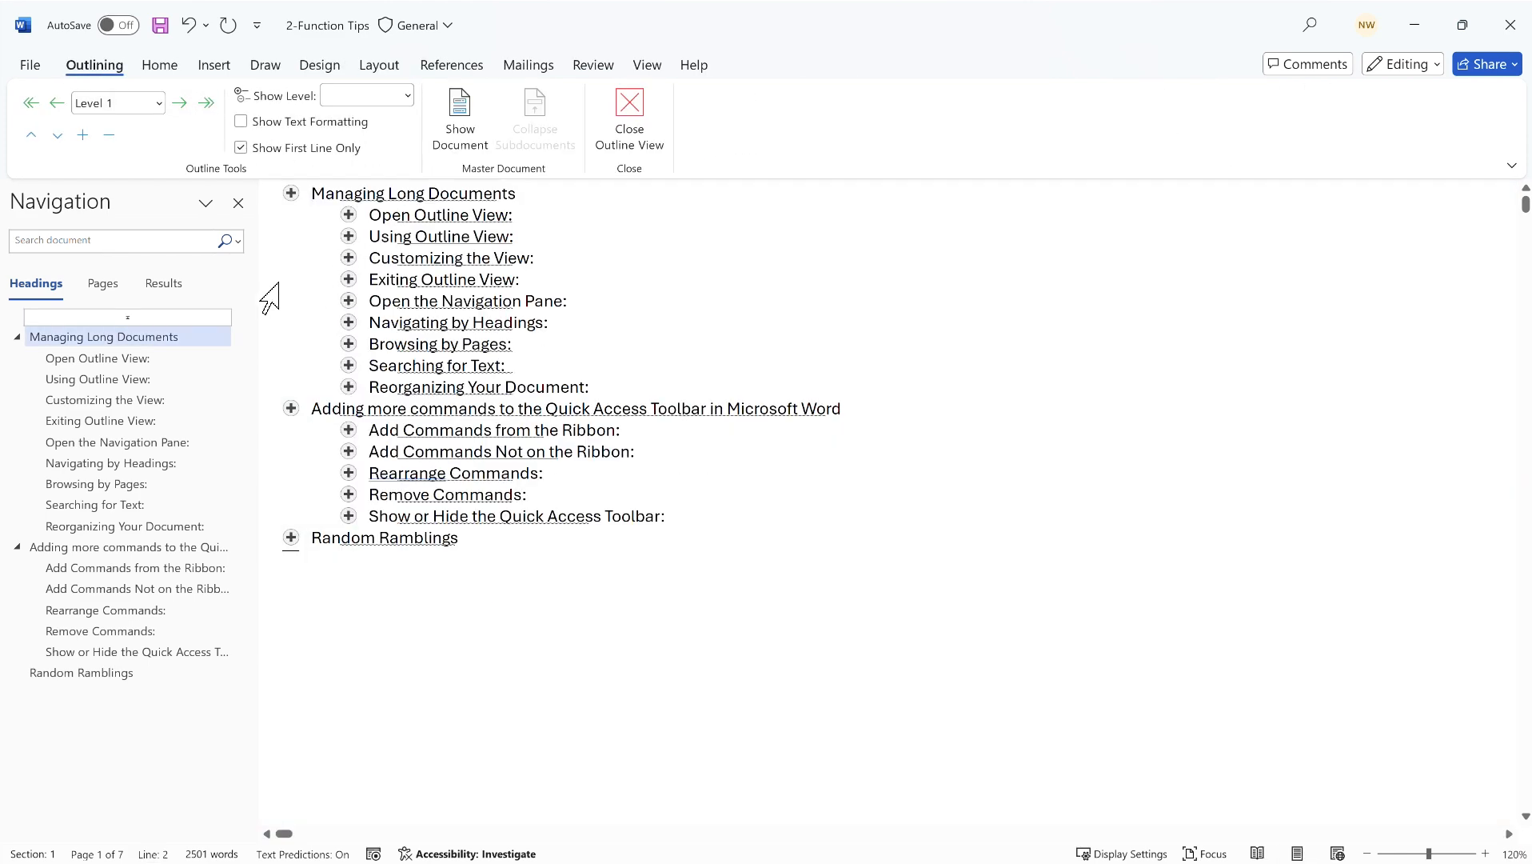
click(370, 216)
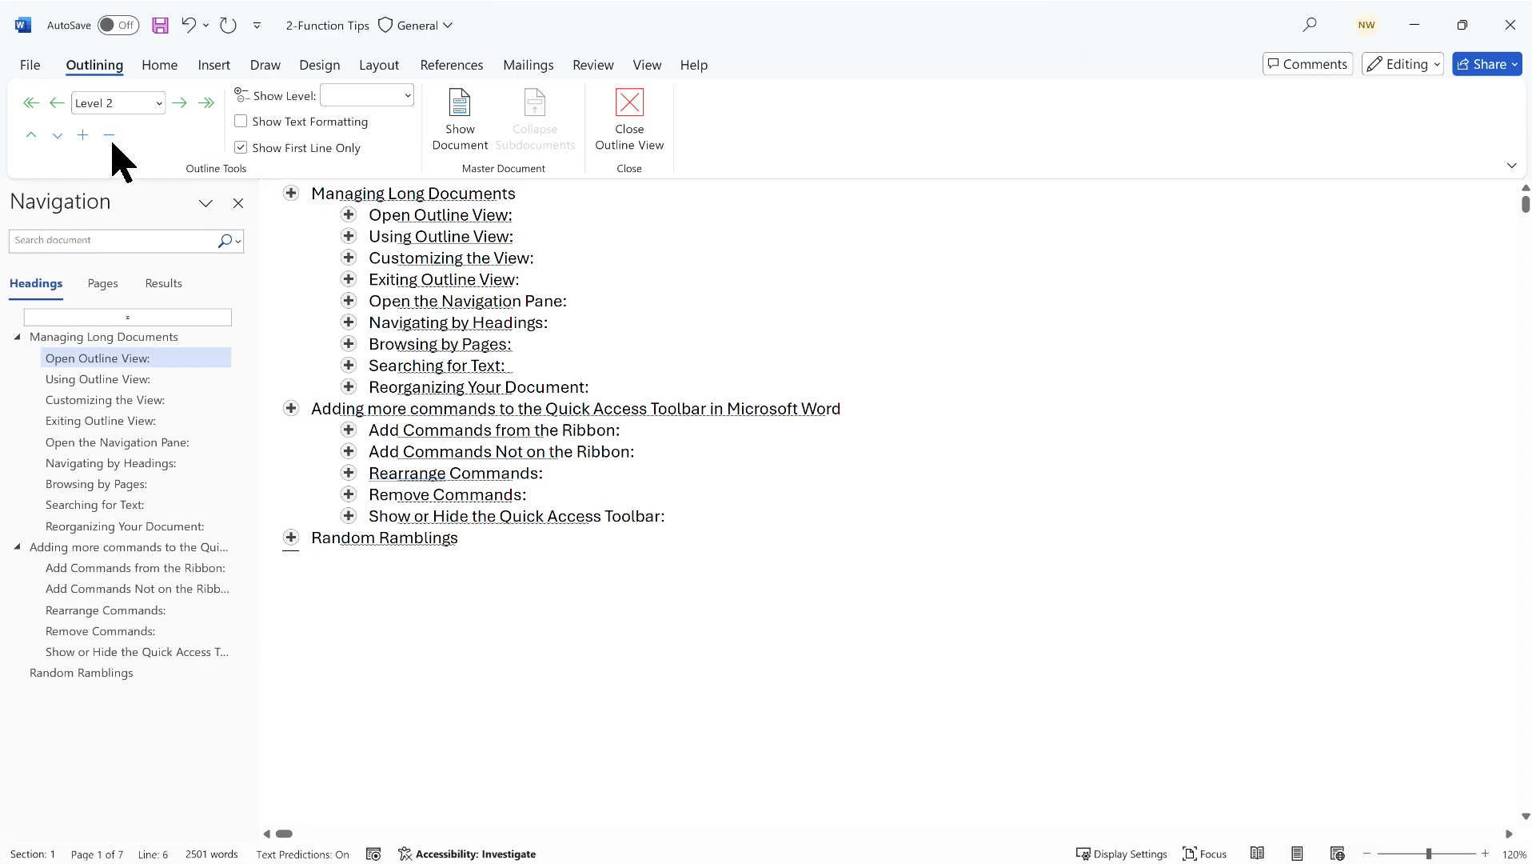
click(159, 102)
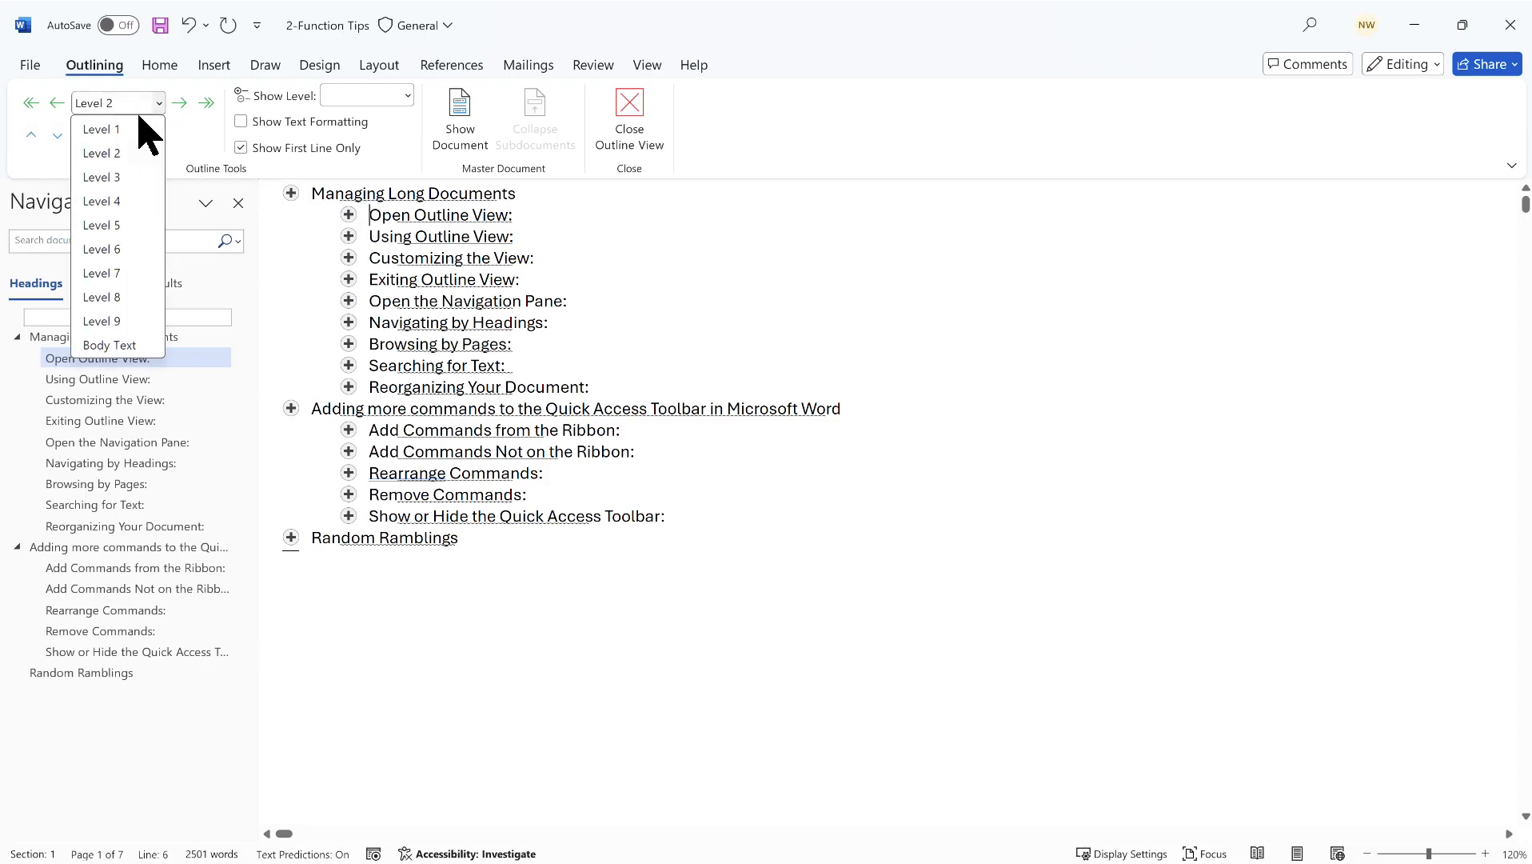
click(121, 130)
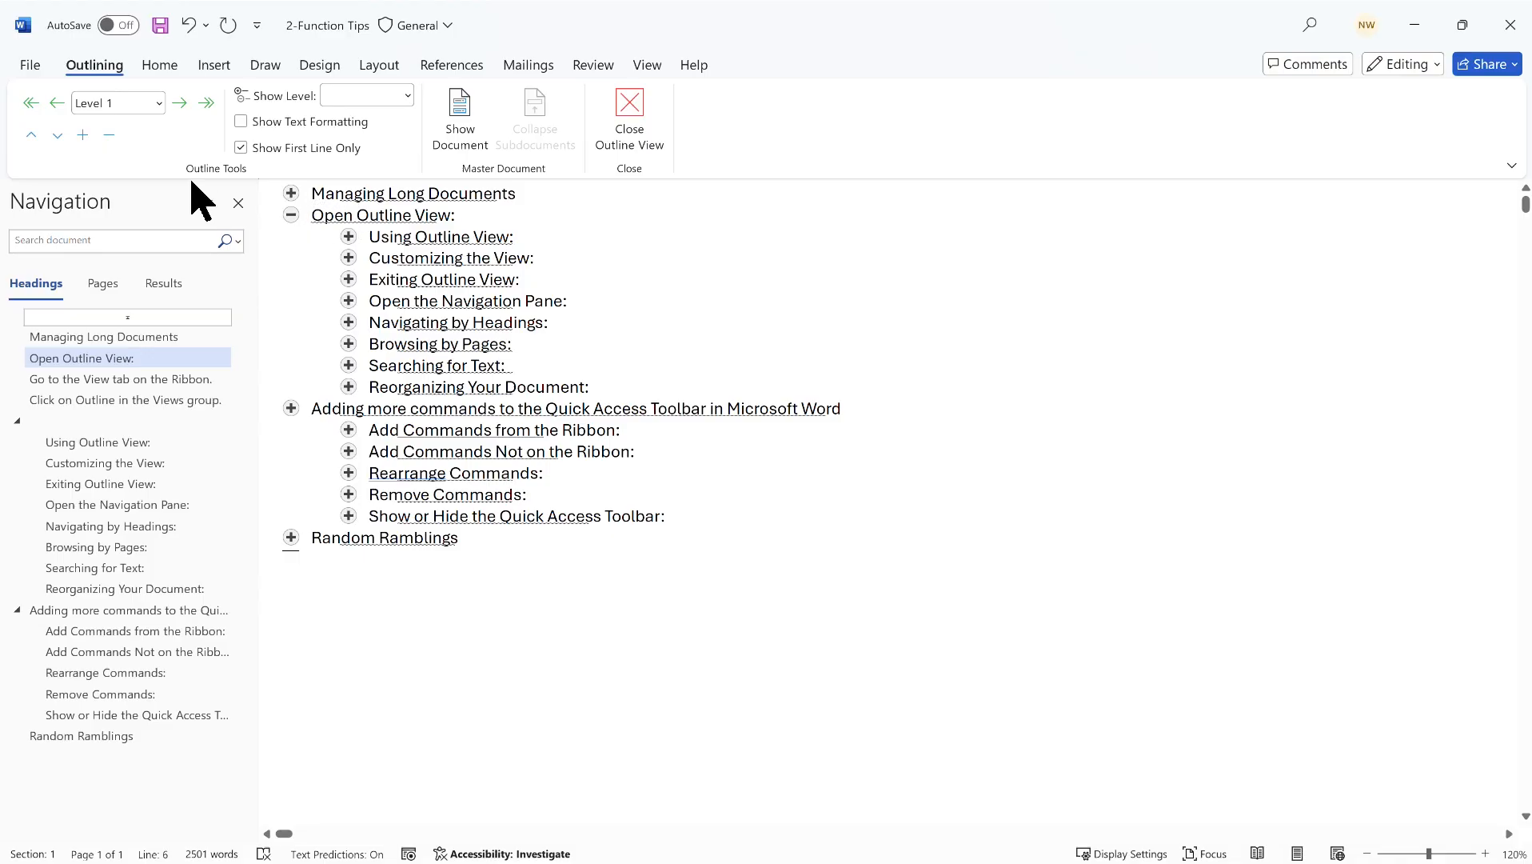
click(181, 104)
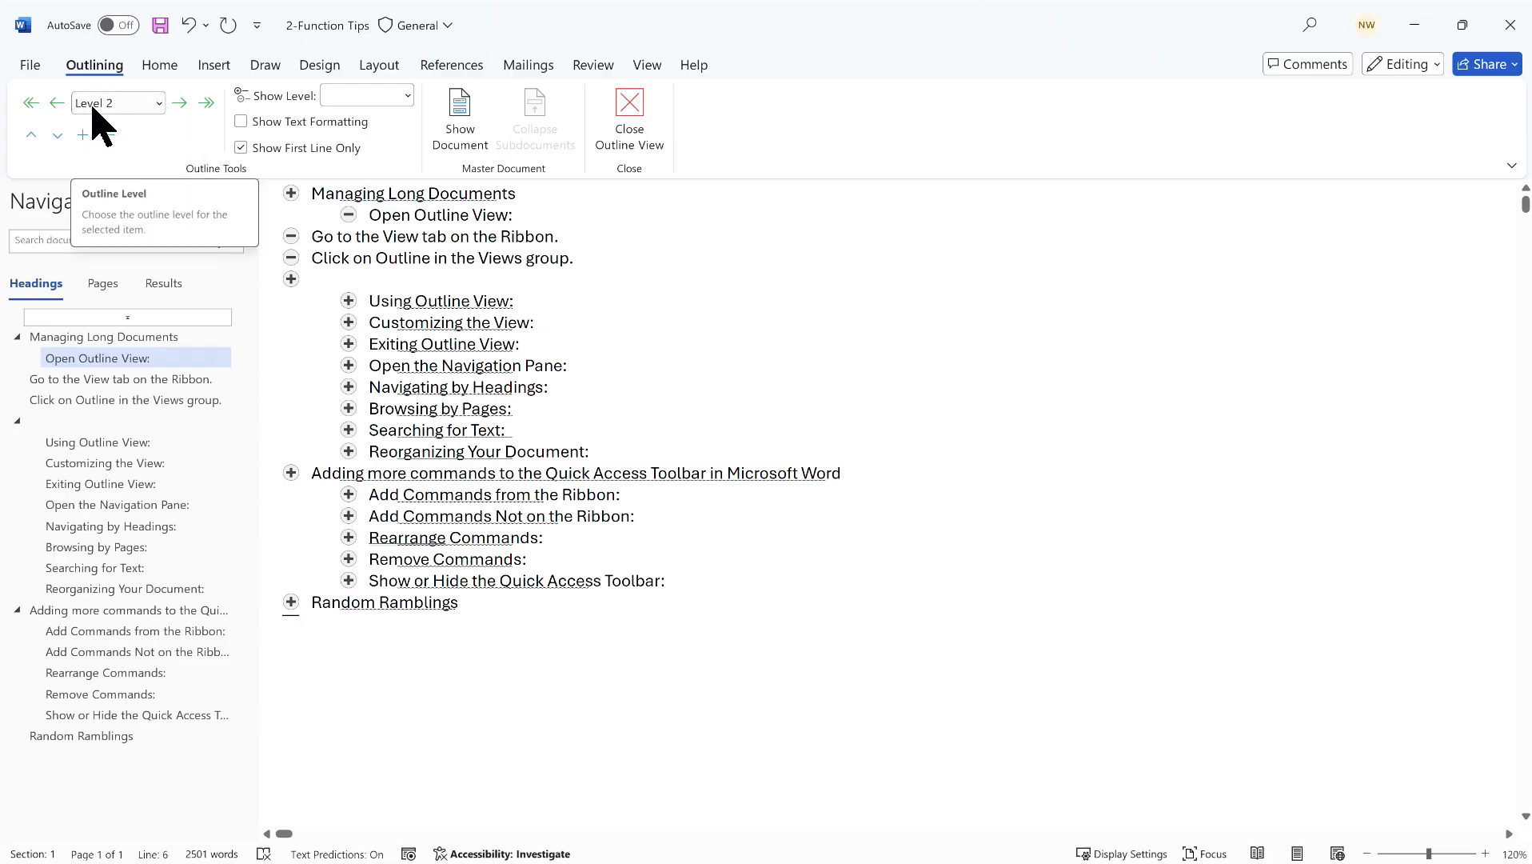
click(646, 630)
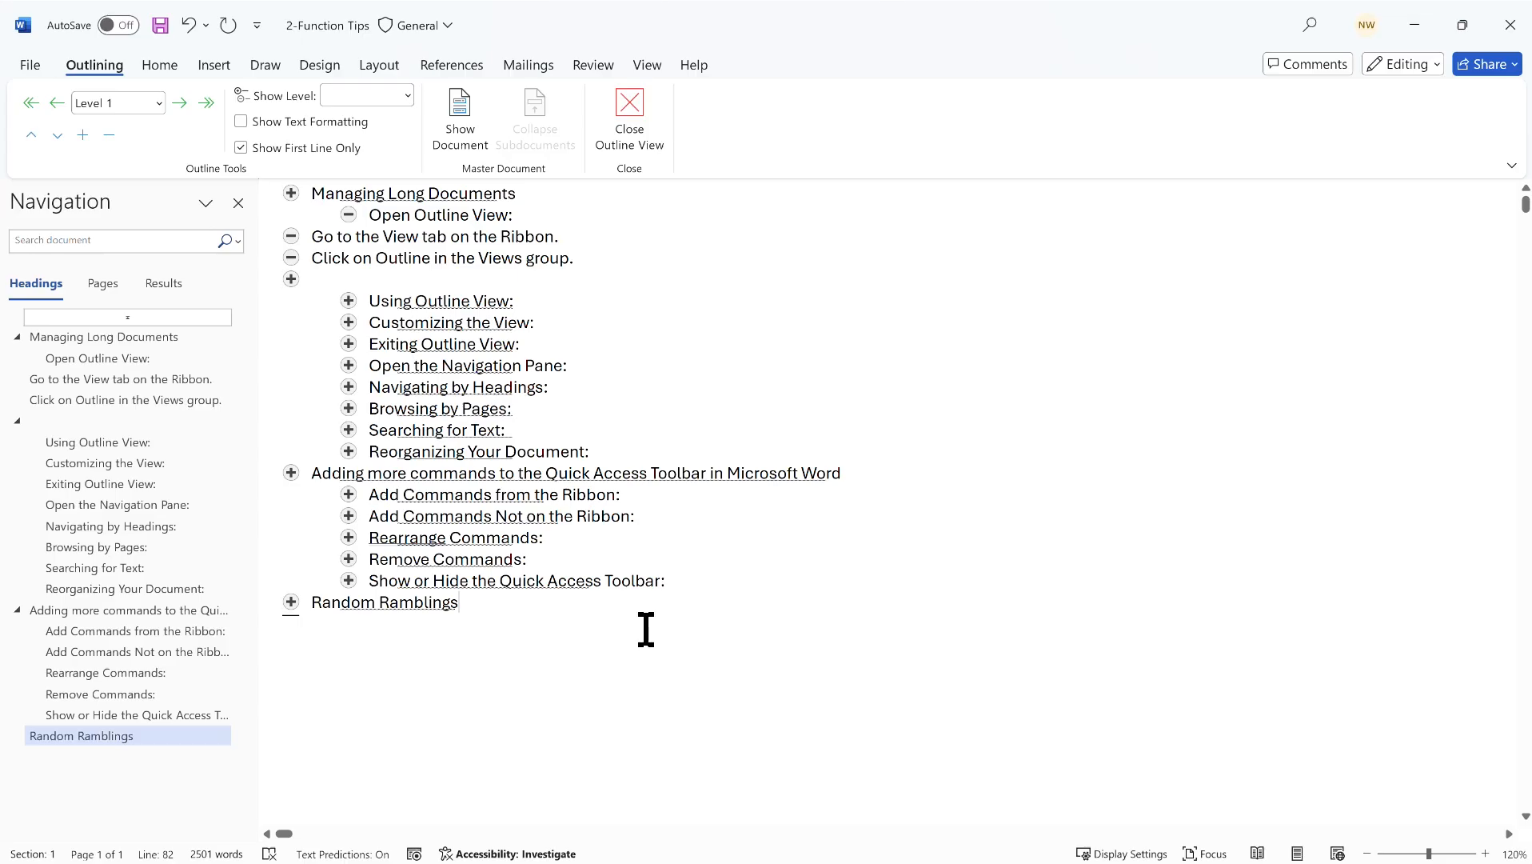
- Create a new blank document with the Navigation Pane hidden and switch it to Outline view
key(ctrl+n)
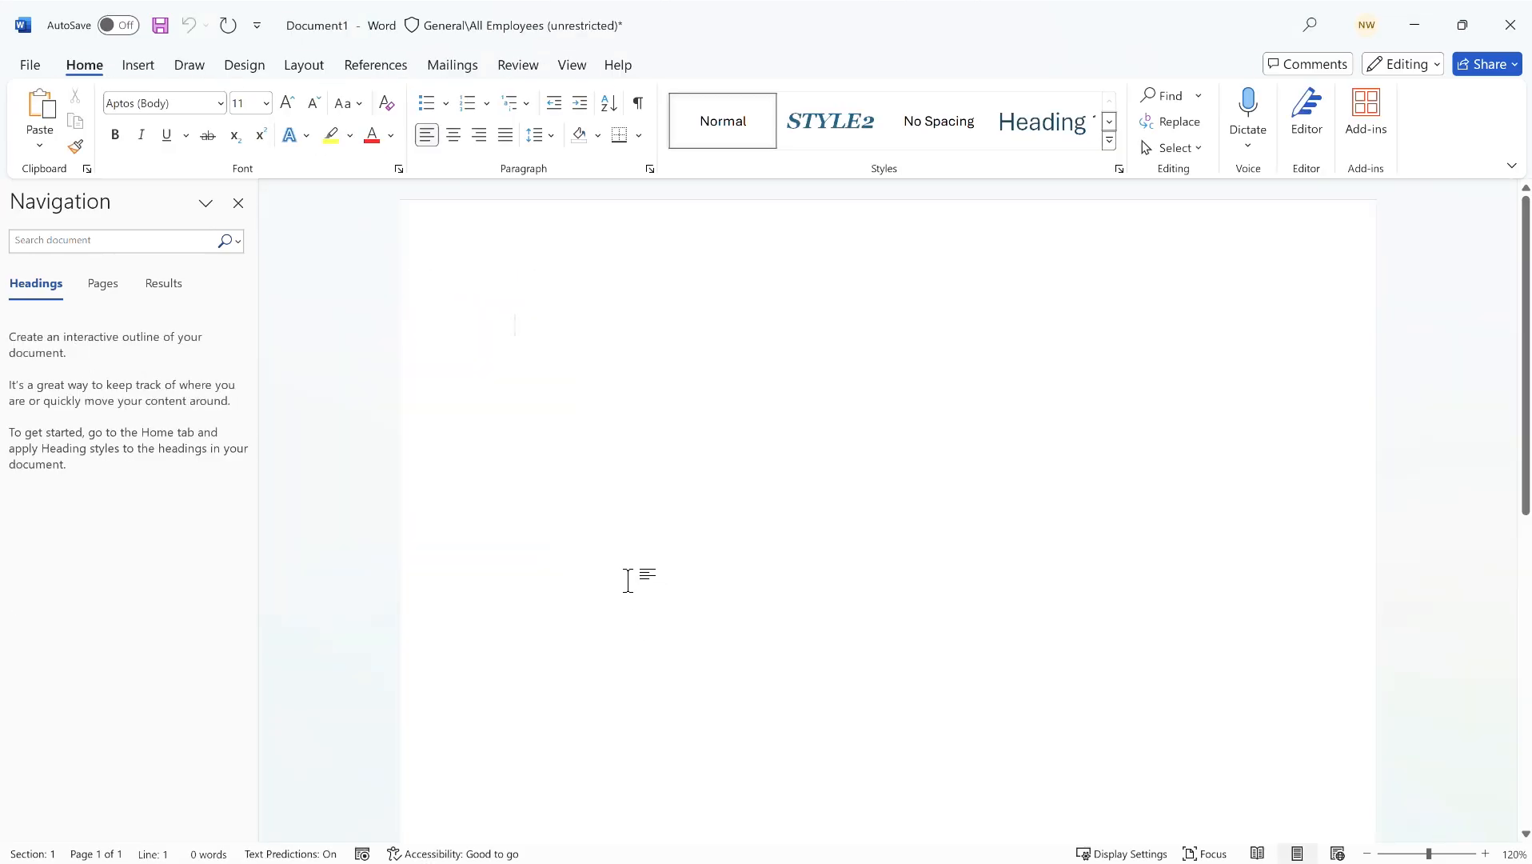
click(238, 203)
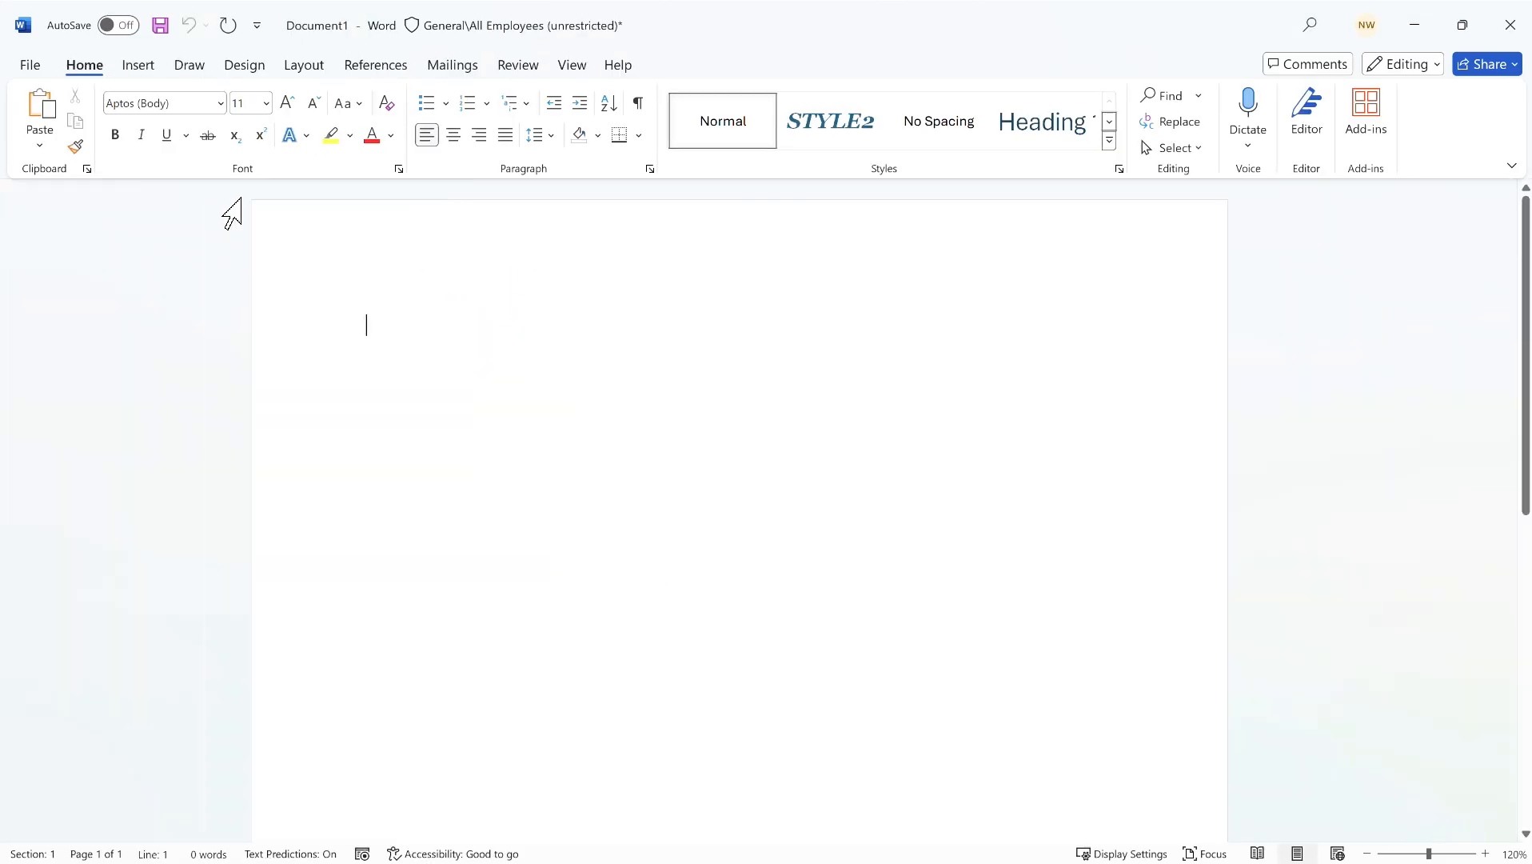
click(562, 69)
click(186, 96)
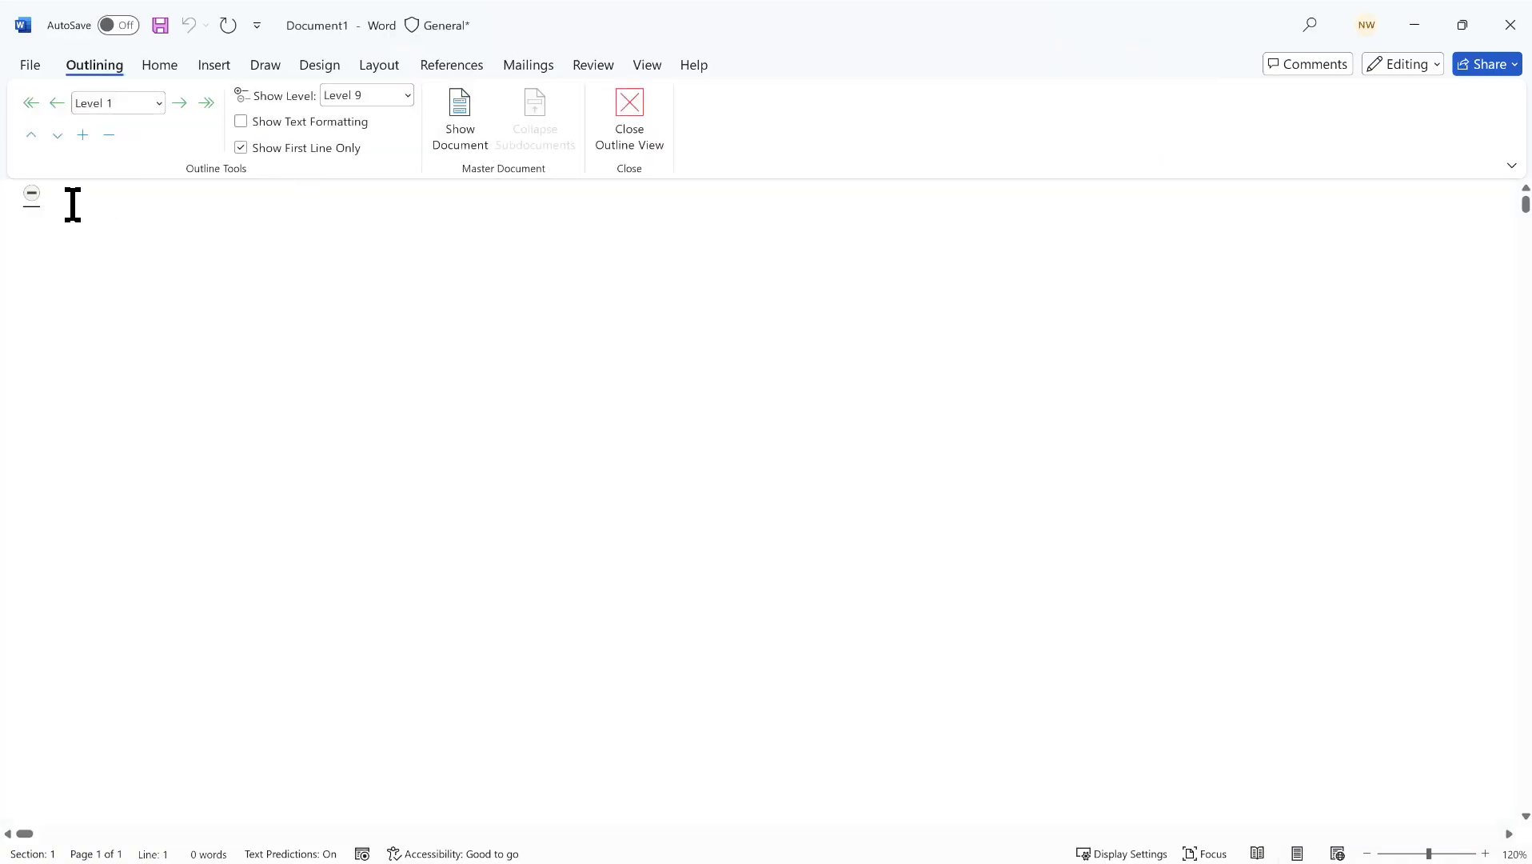
- Insert the Starter Table AutoText entry on the first outline line, and add the Level 1 headings Middle and End below it
text(Start)
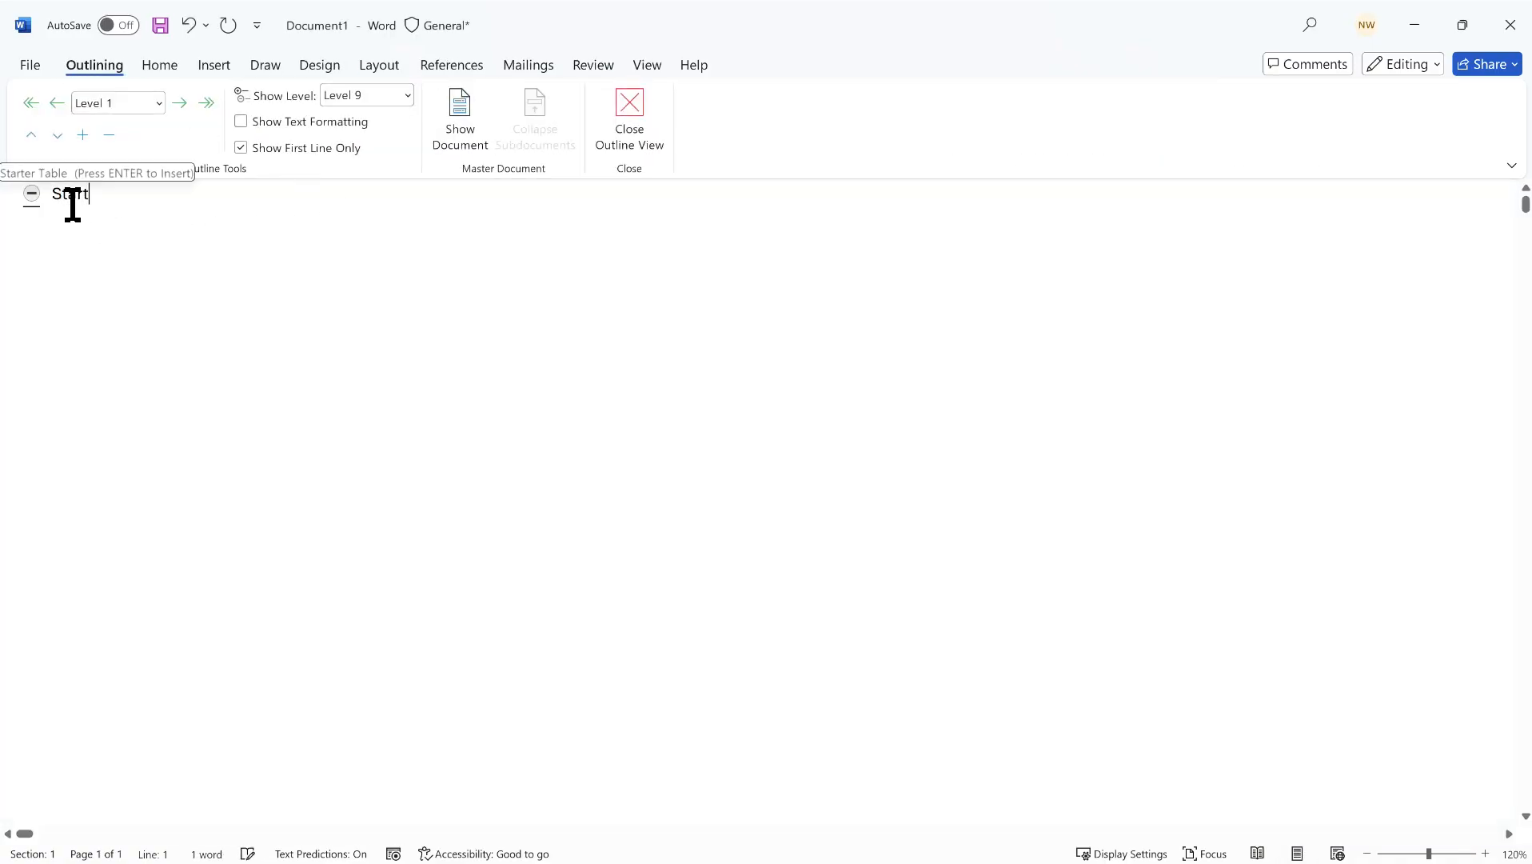
key(F3)
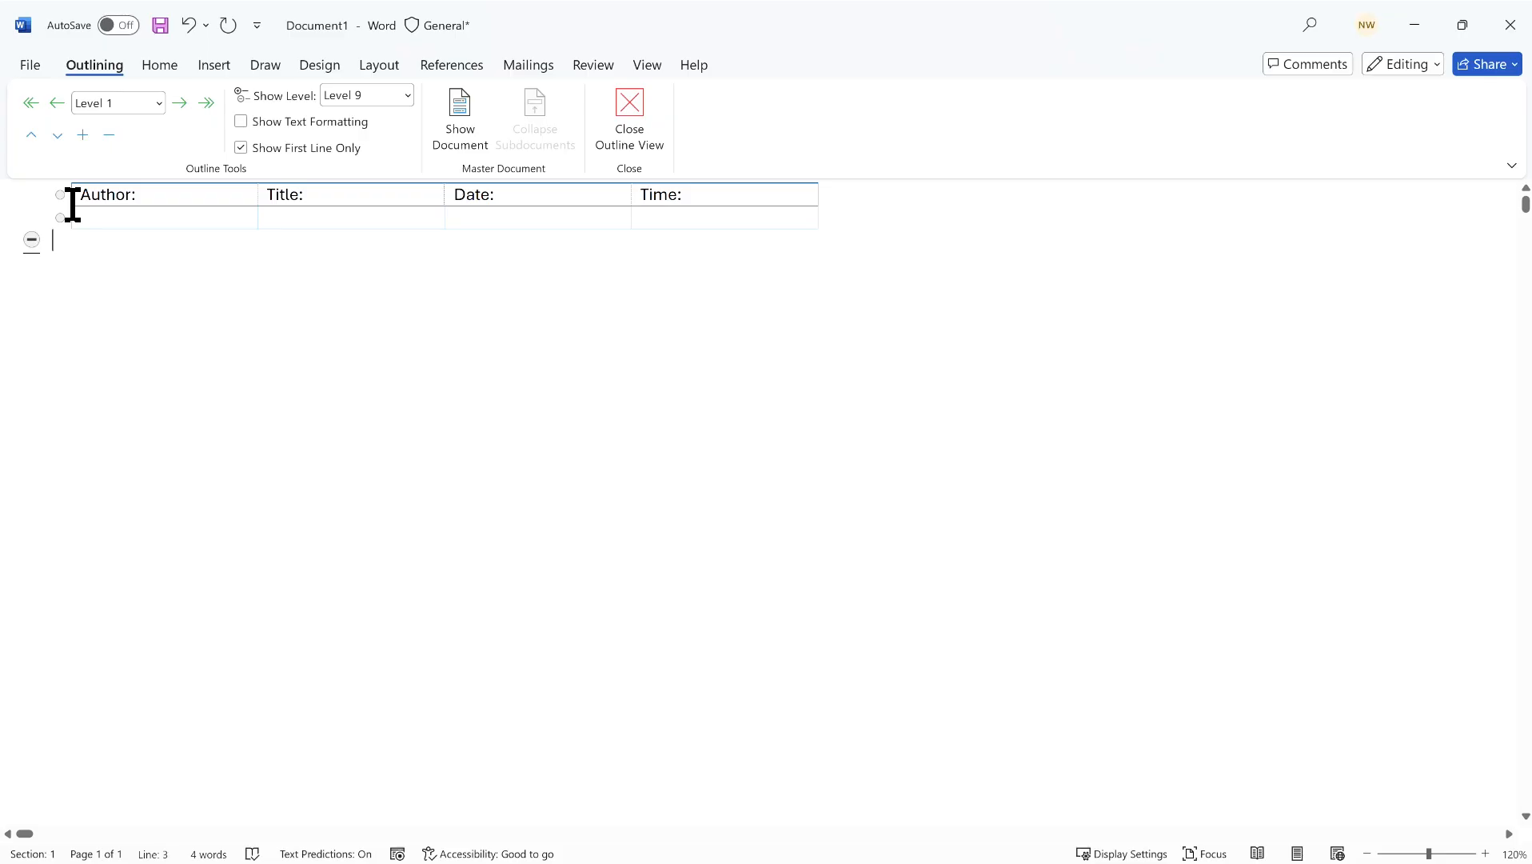
text(Middle)
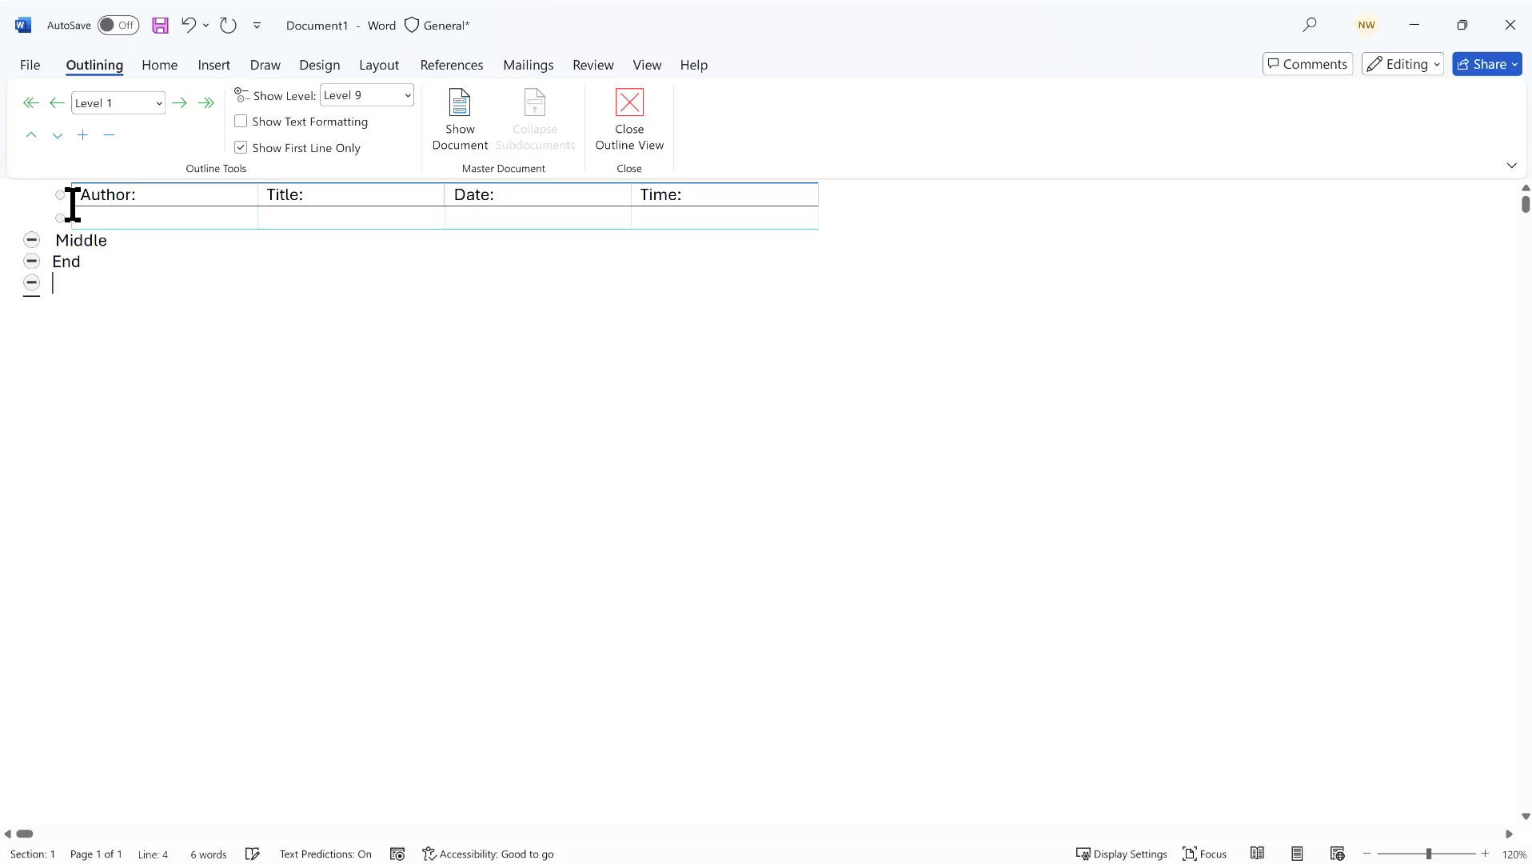
- Check the table and headings in Print Layout and Read Mode, and close the new document
click(629, 113)
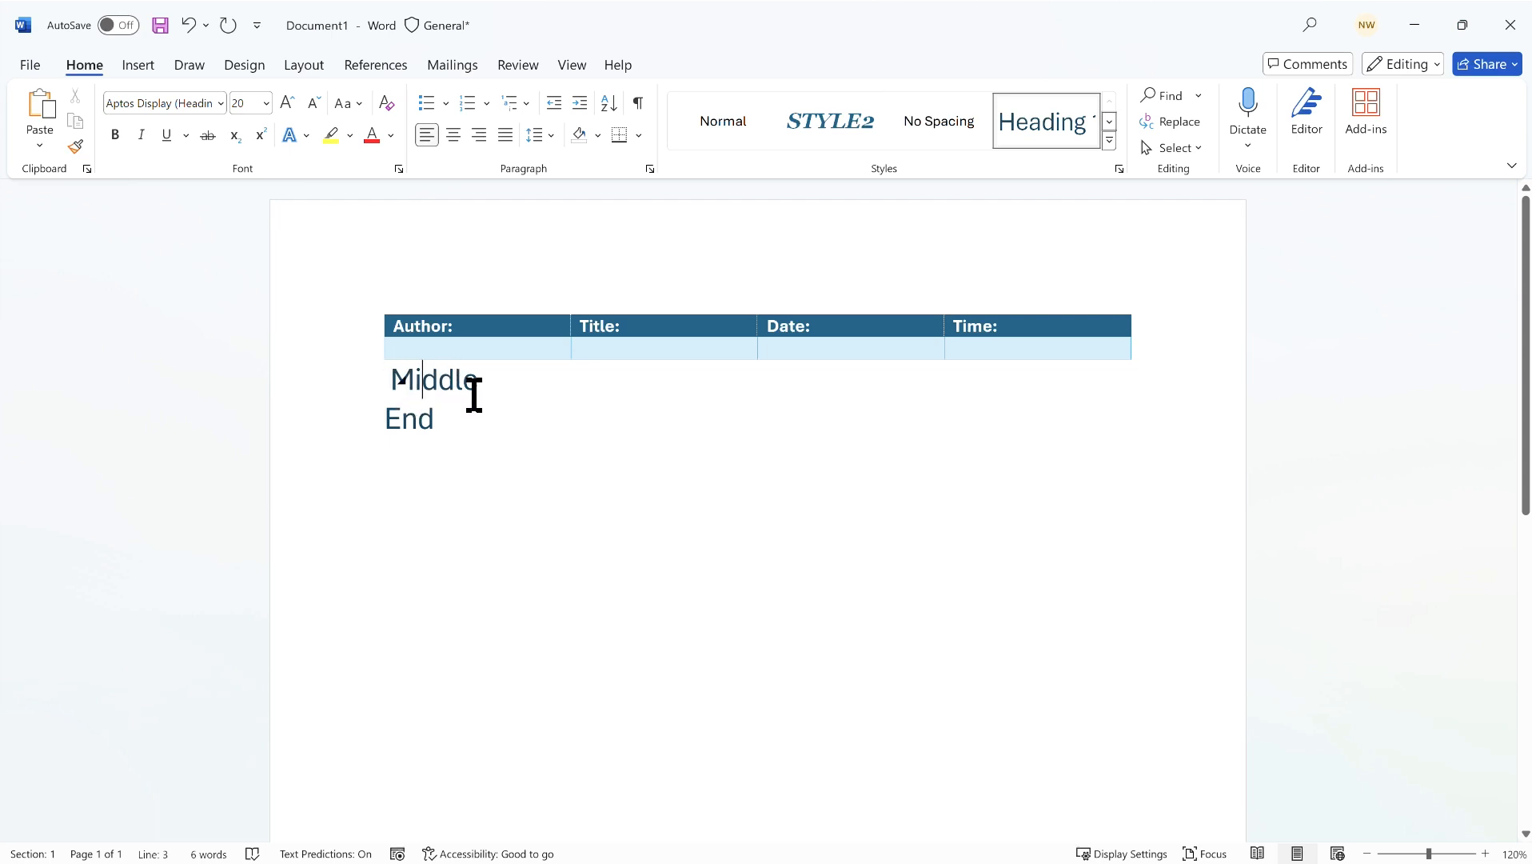
click(1256, 853)
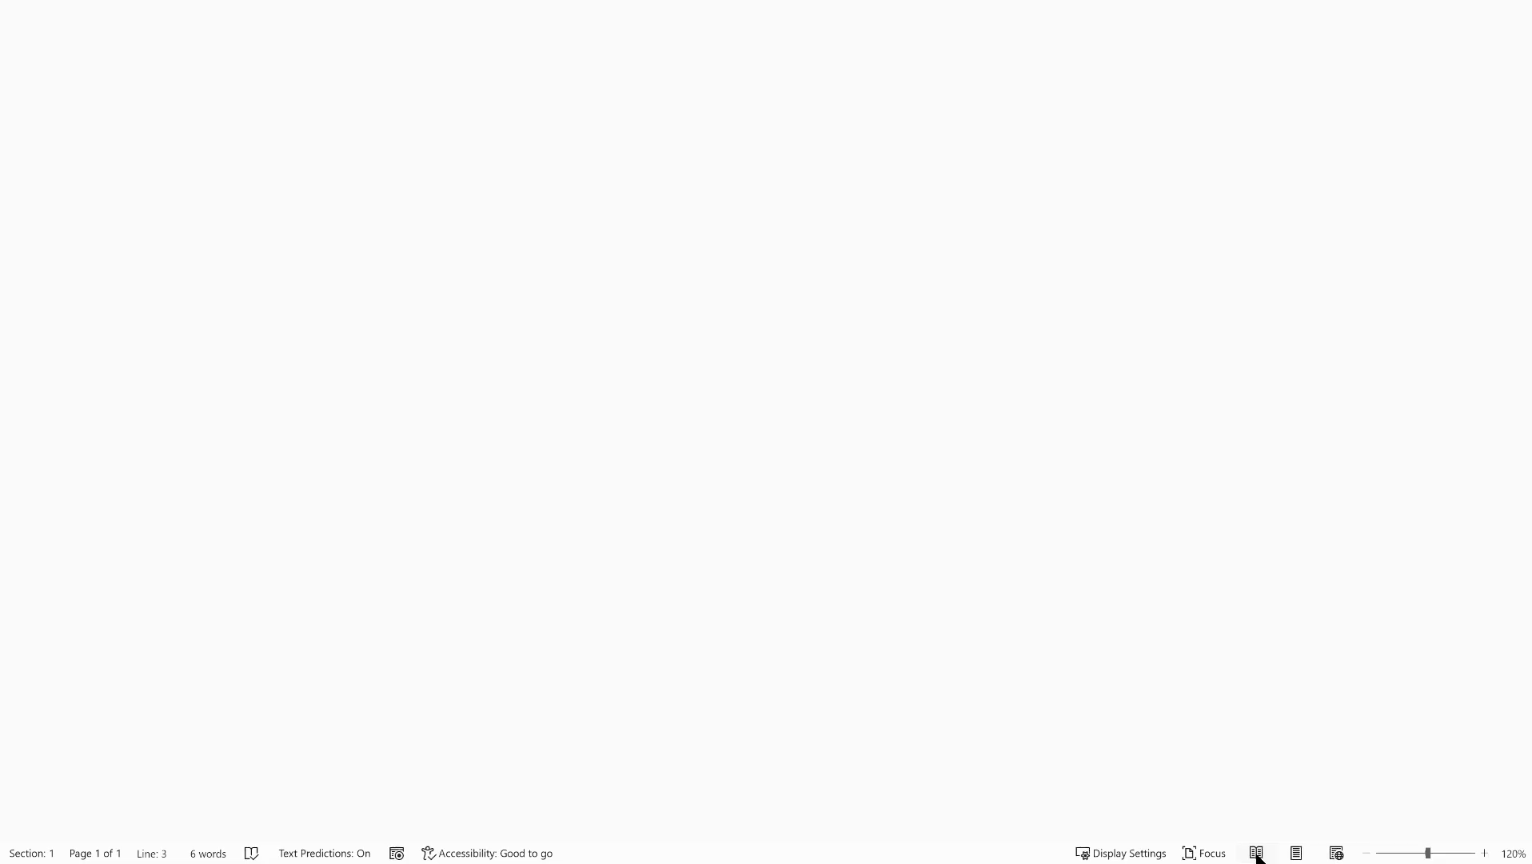
click(1296, 853)
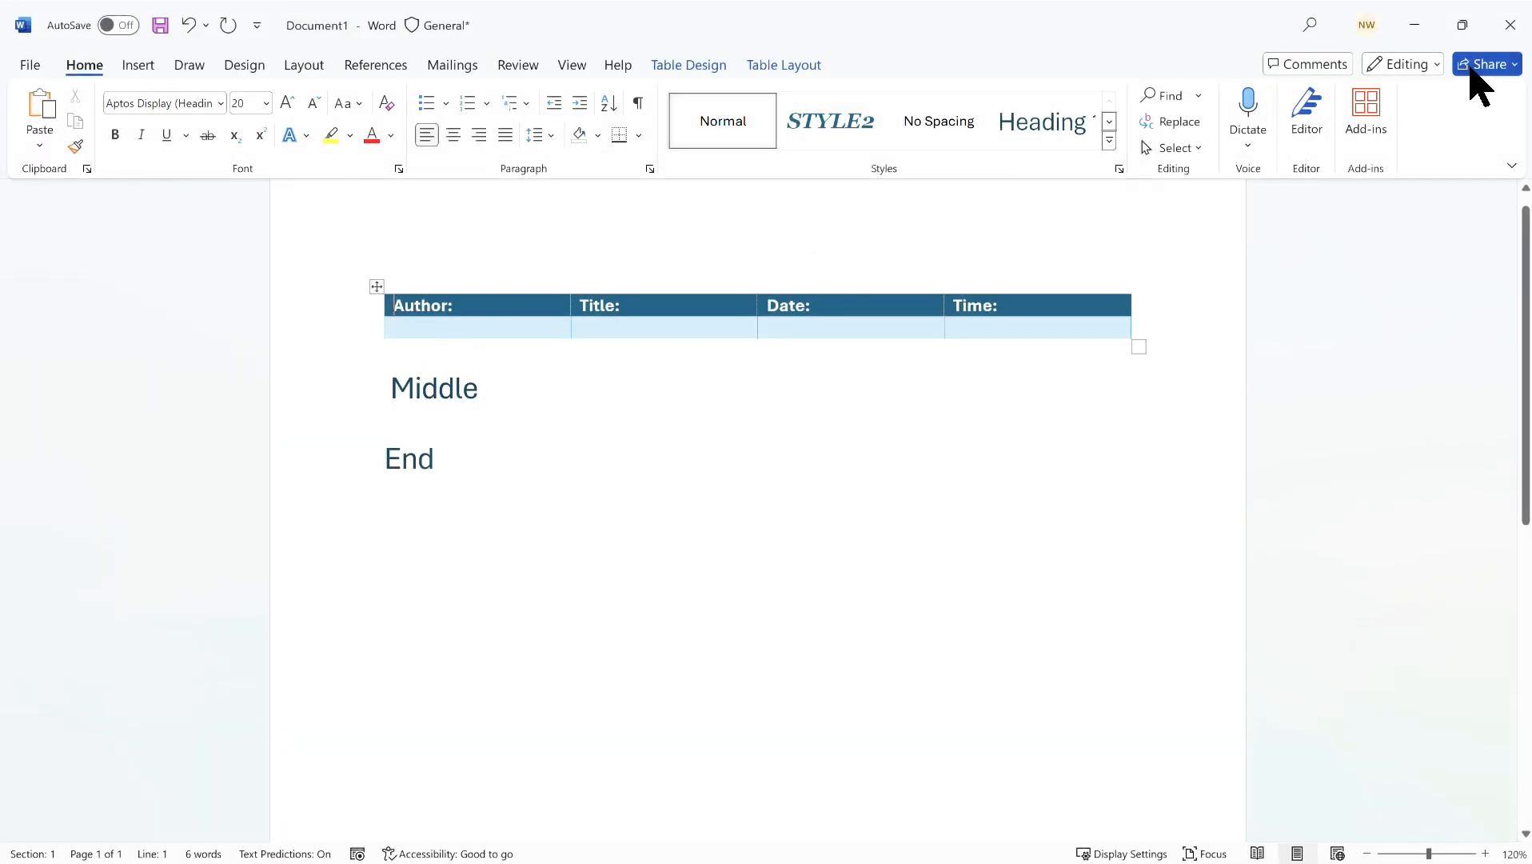
click(1510, 24)
click(845, 680)
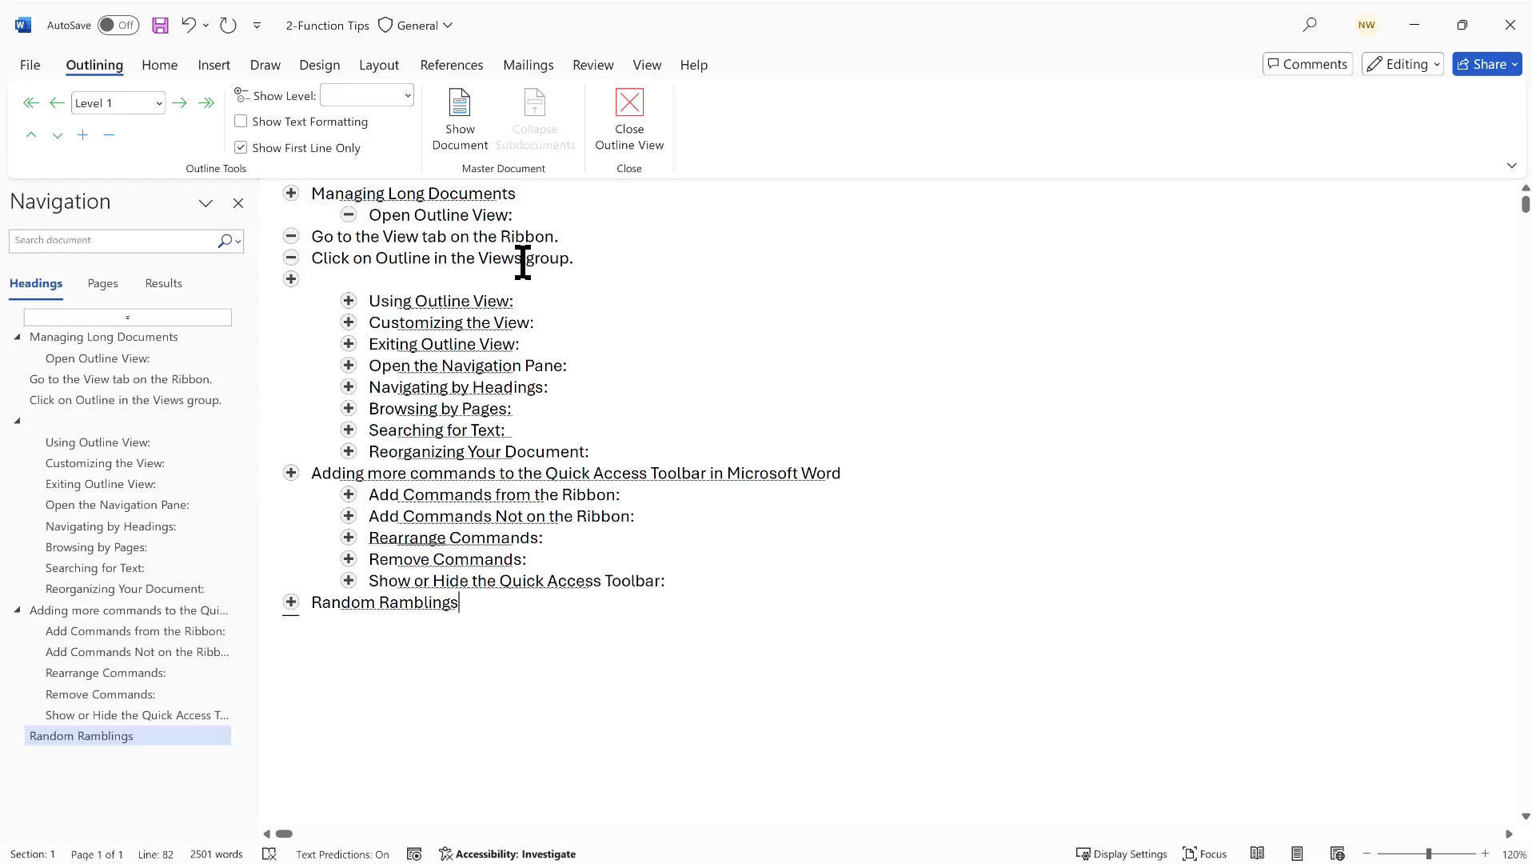
- Close Outline view in 2-Function Tips, and redisplay its full body text by switching to Read Mode and back to Print Layout
click(628, 126)
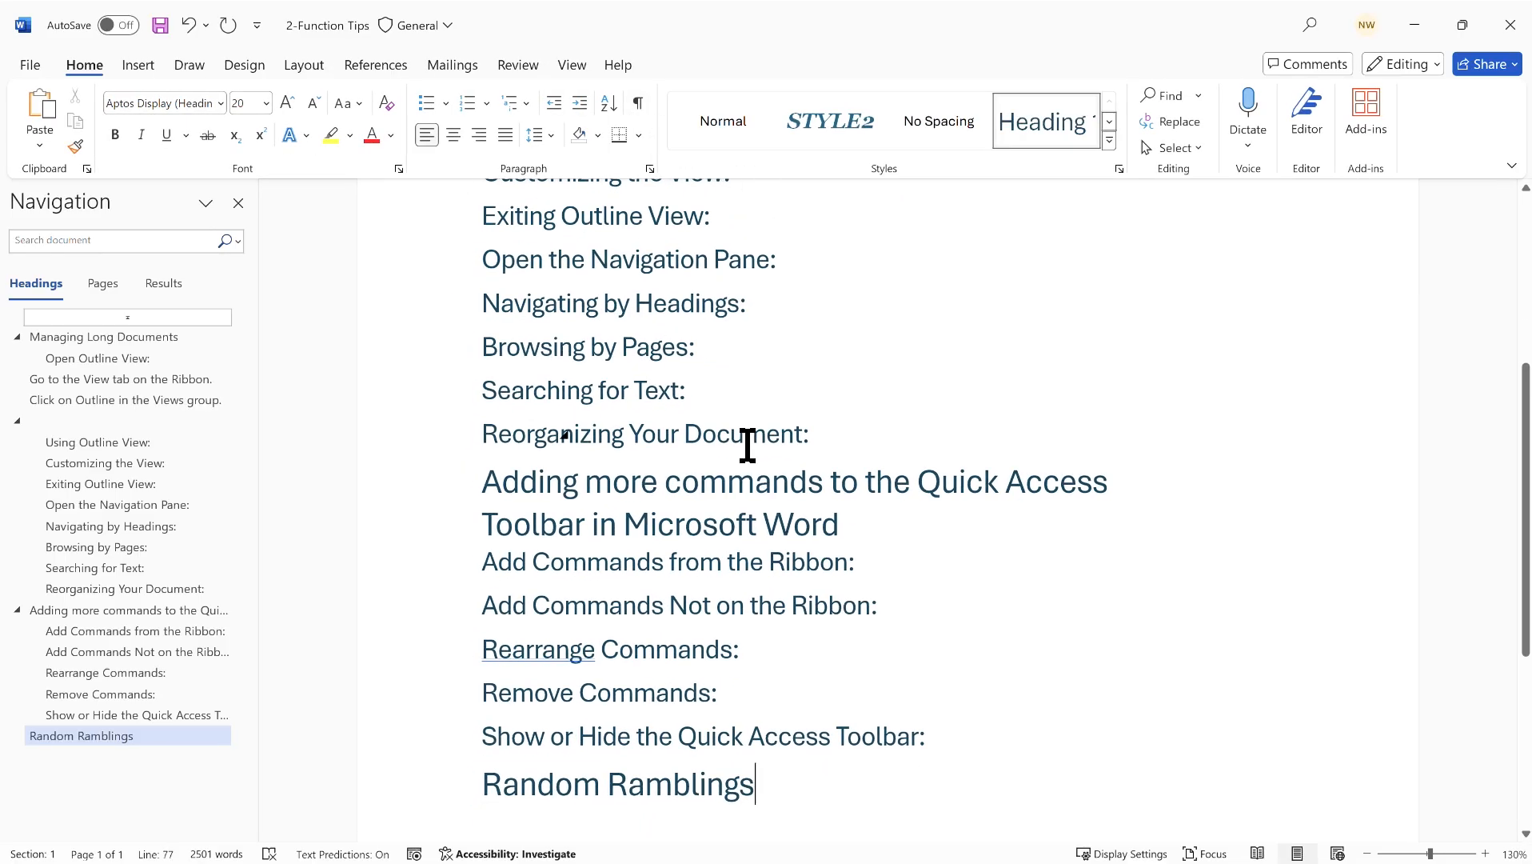
click(1257, 853)
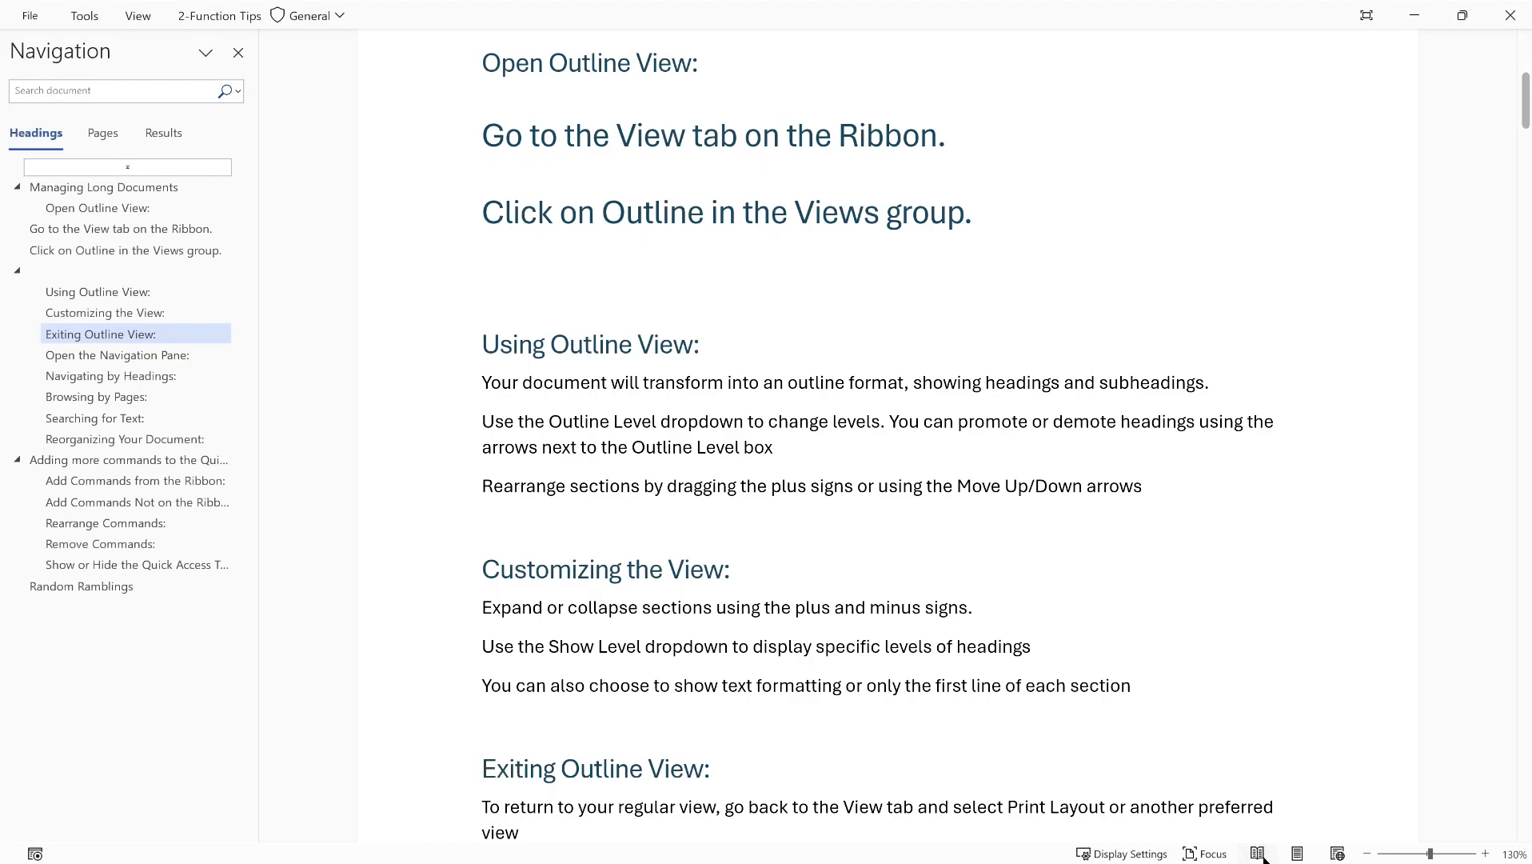
click(1297, 854)
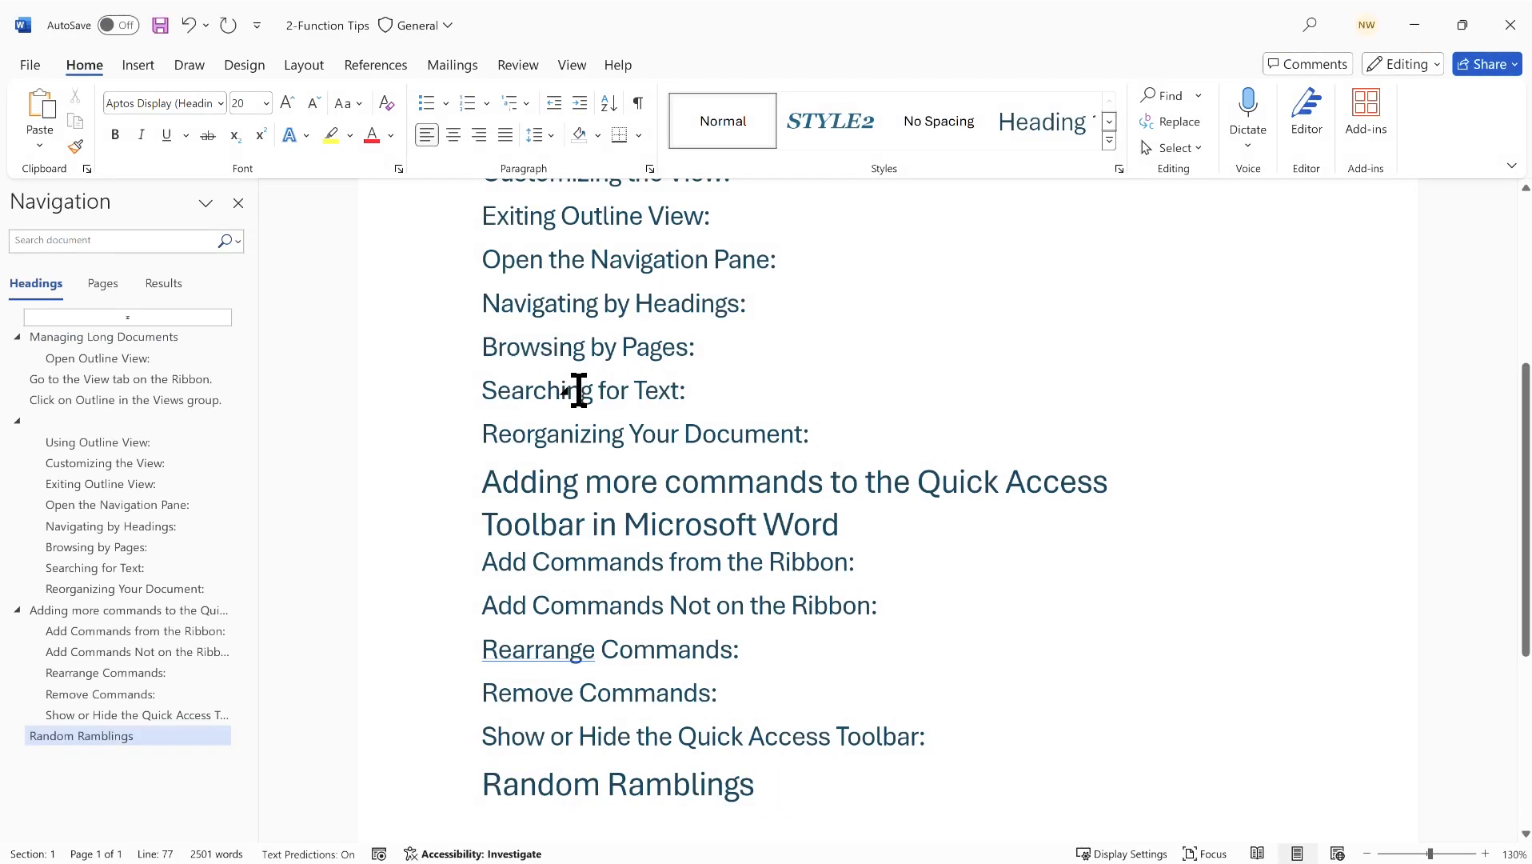
scroll(579, 390, up, 3)
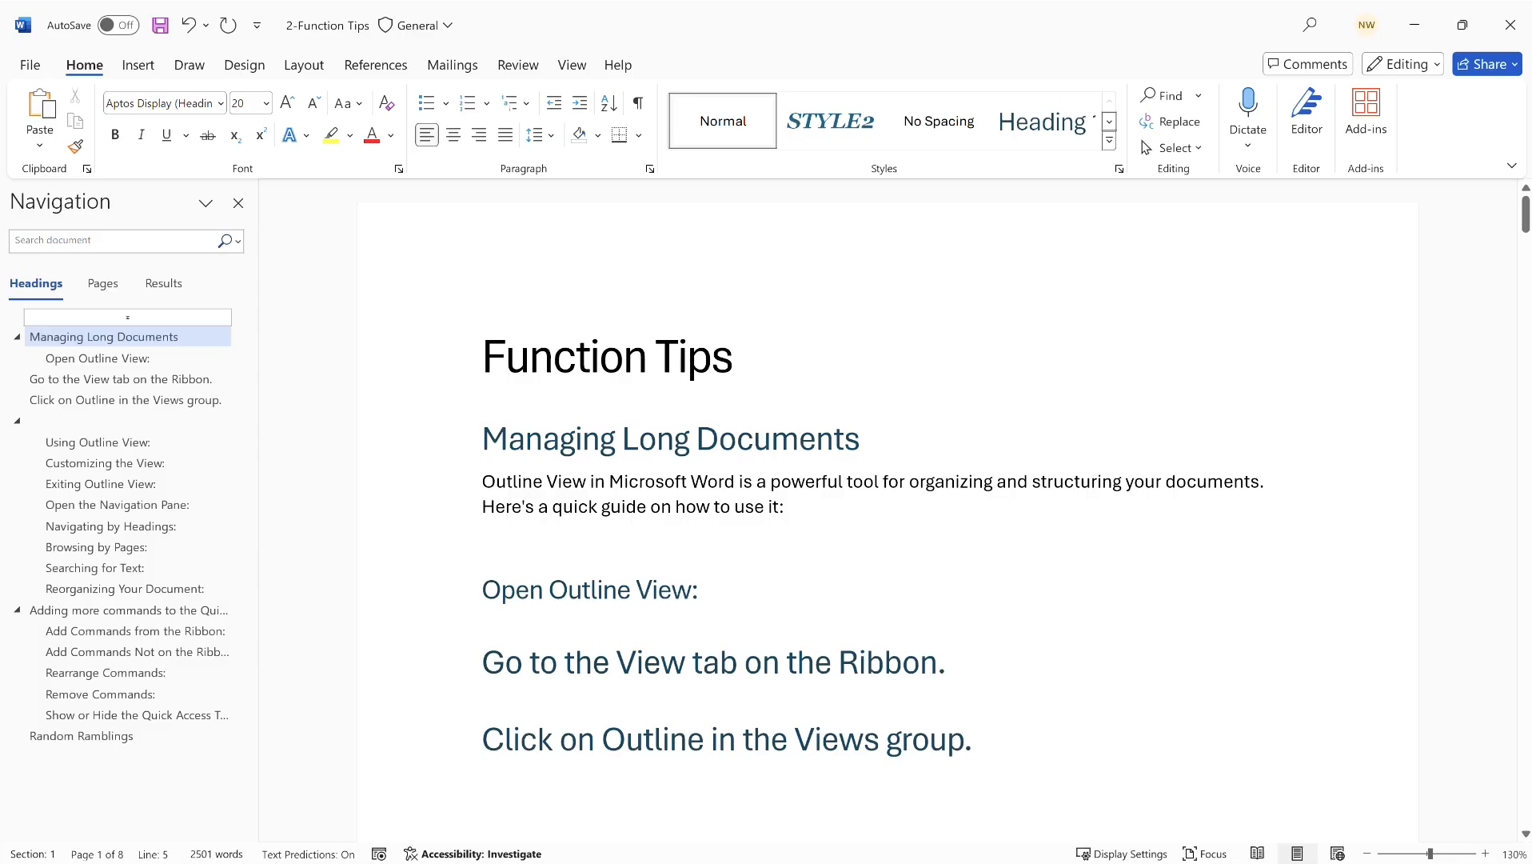
- Show the Quick Access Toolbar below the ribbon and add the Clear Formatting command to it
click(258, 27)
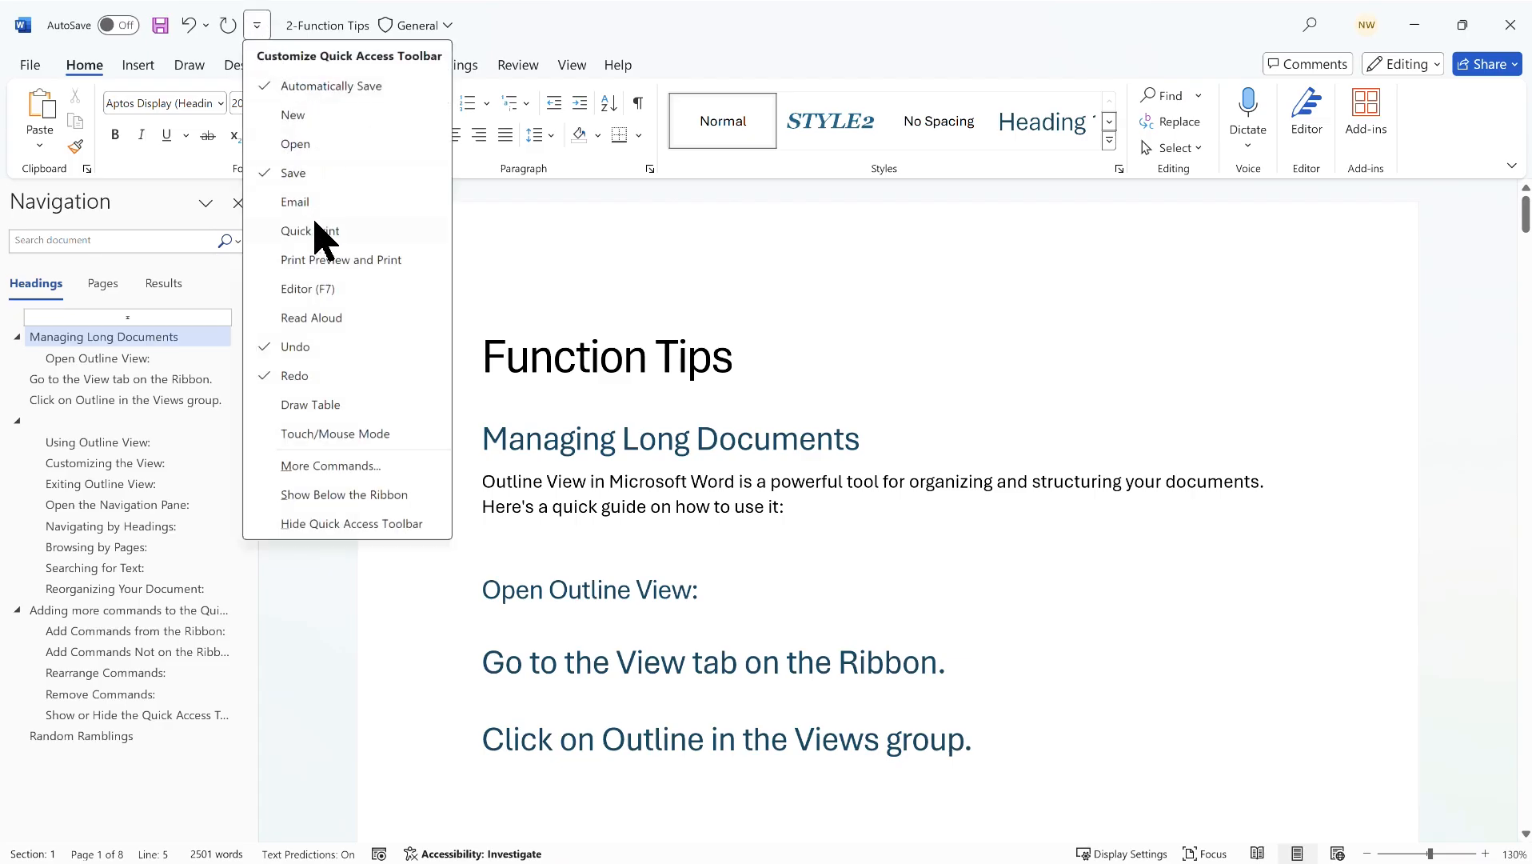
click(353, 489)
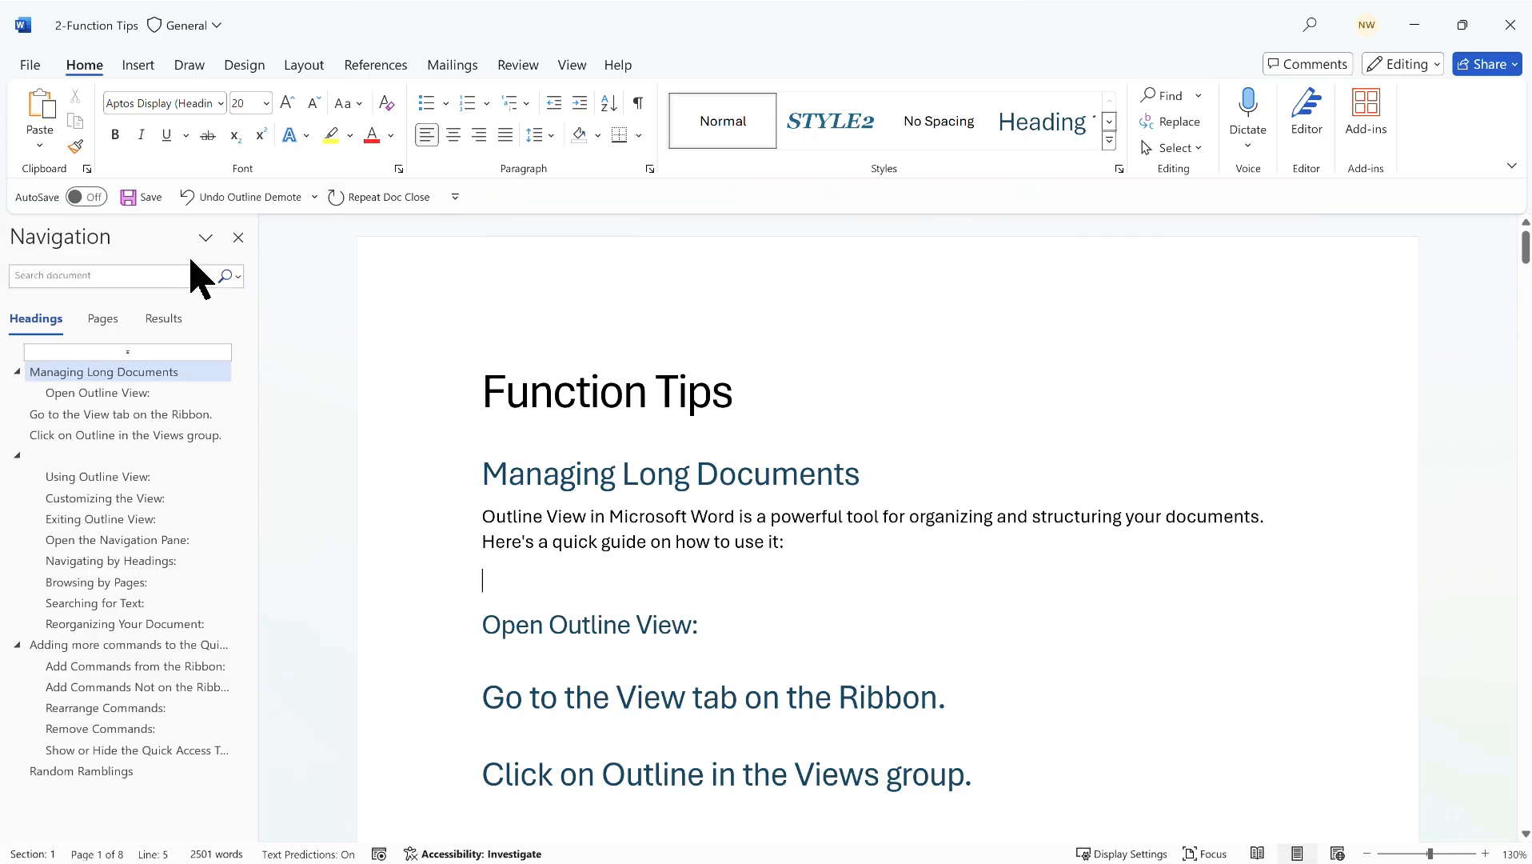
right_click(386, 112)
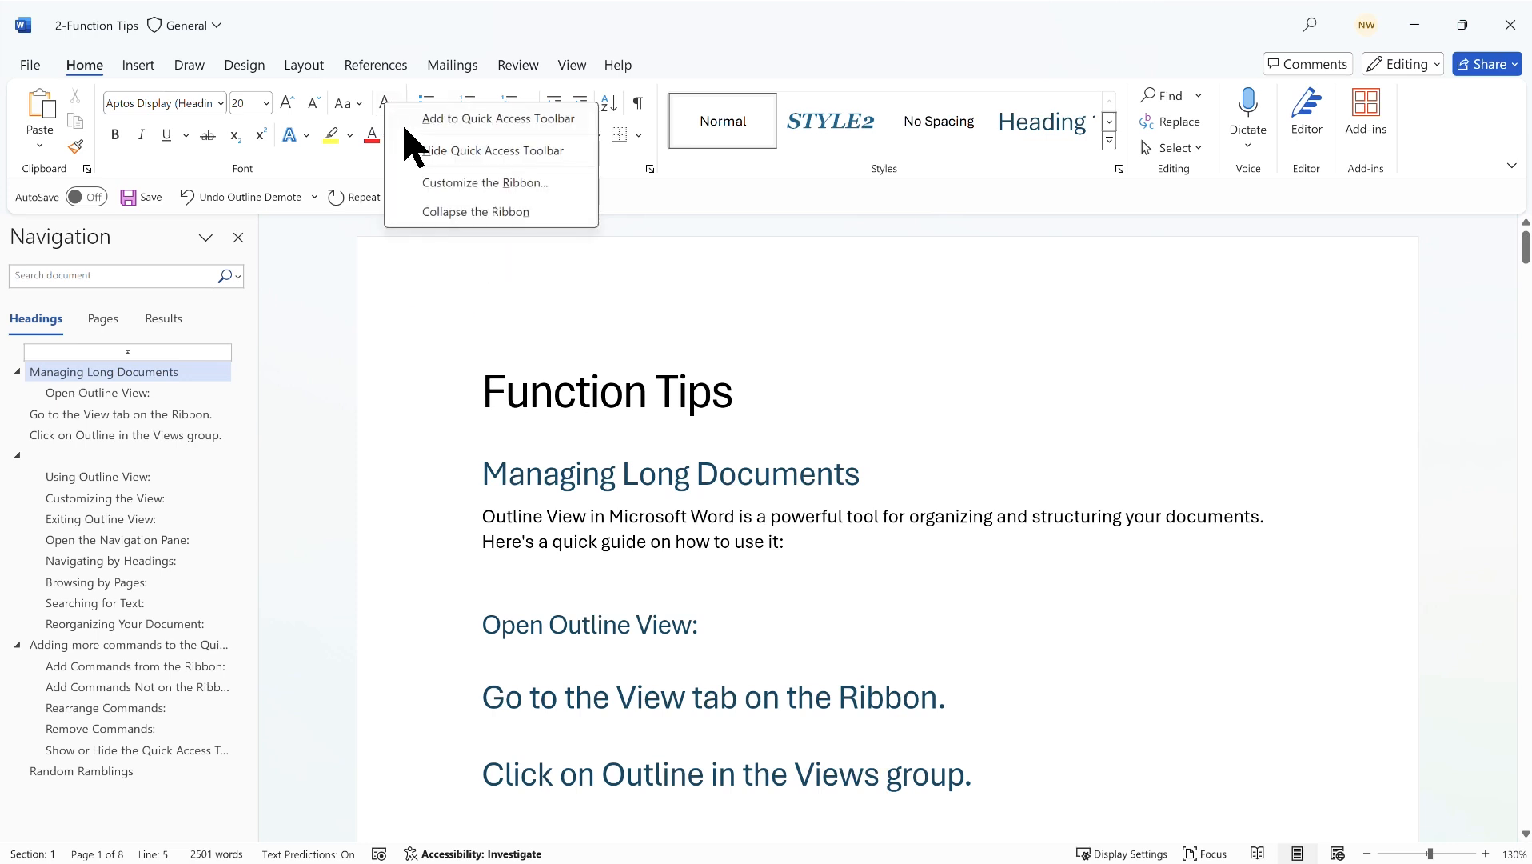
click(531, 120)
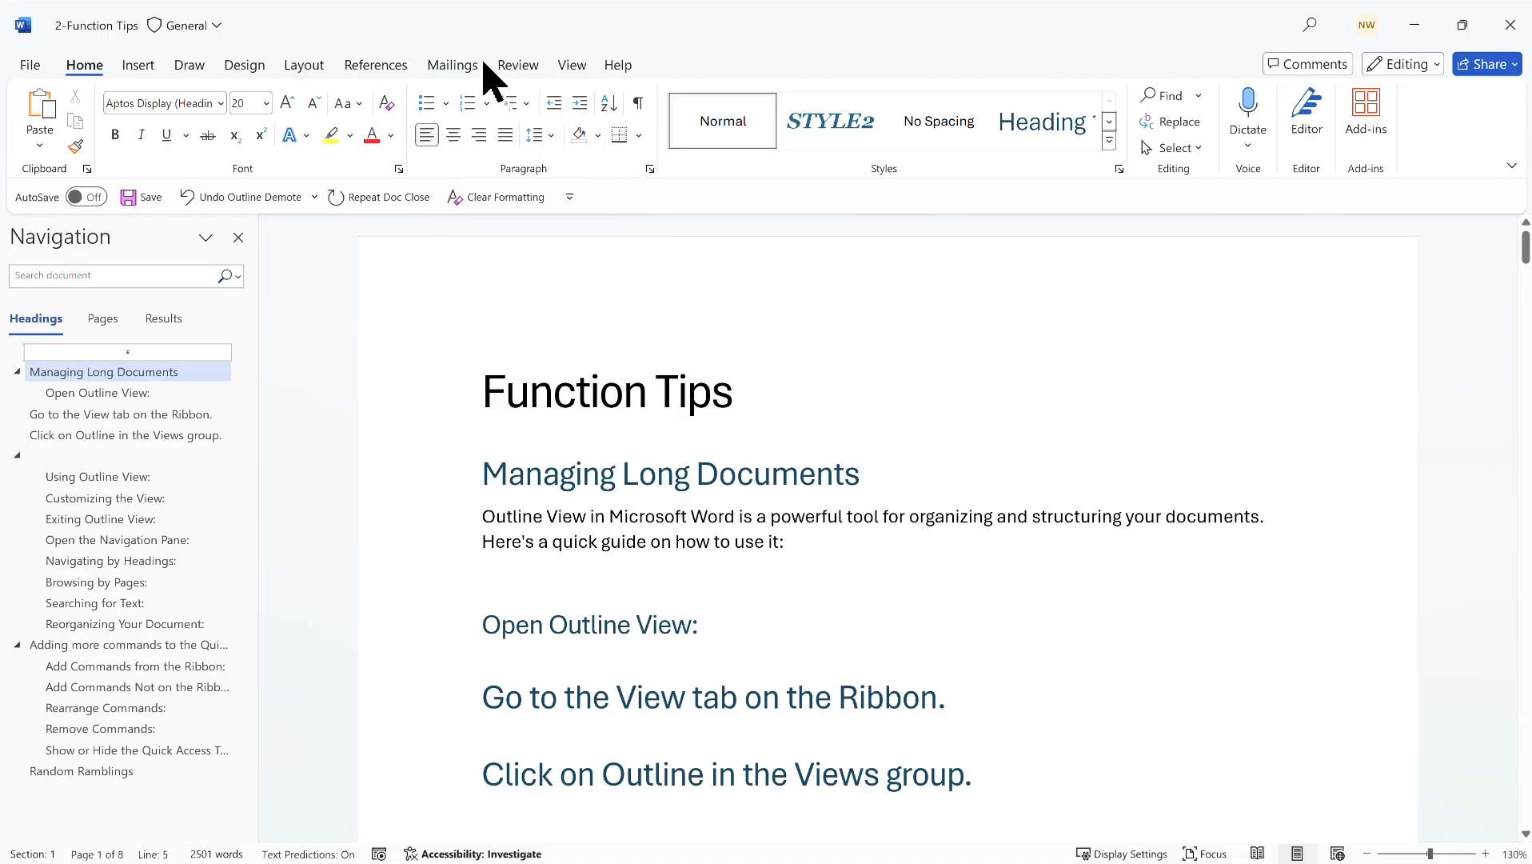
click(520, 76)
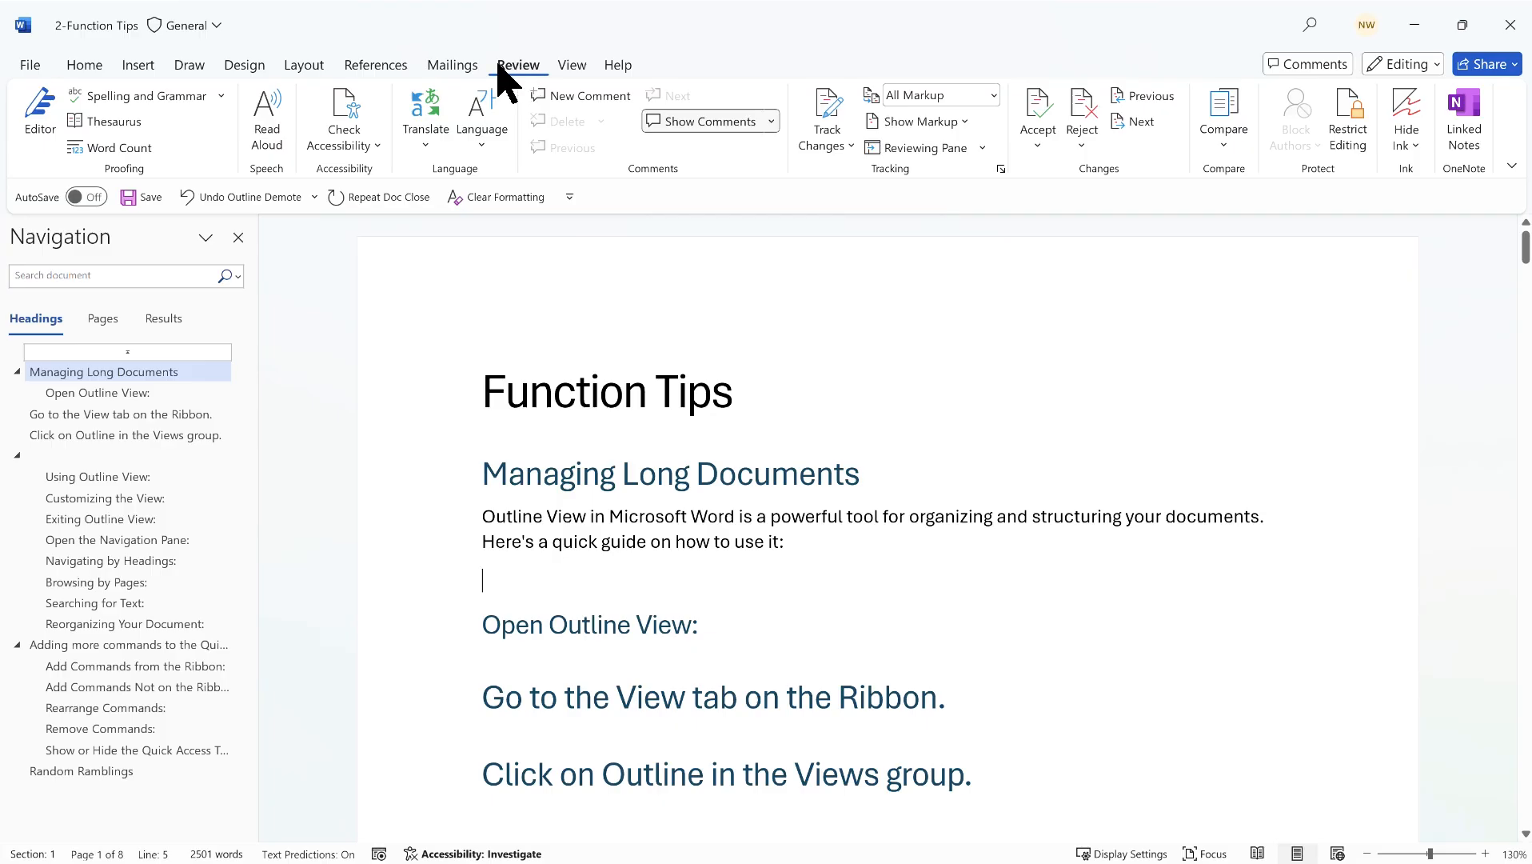
click(376, 67)
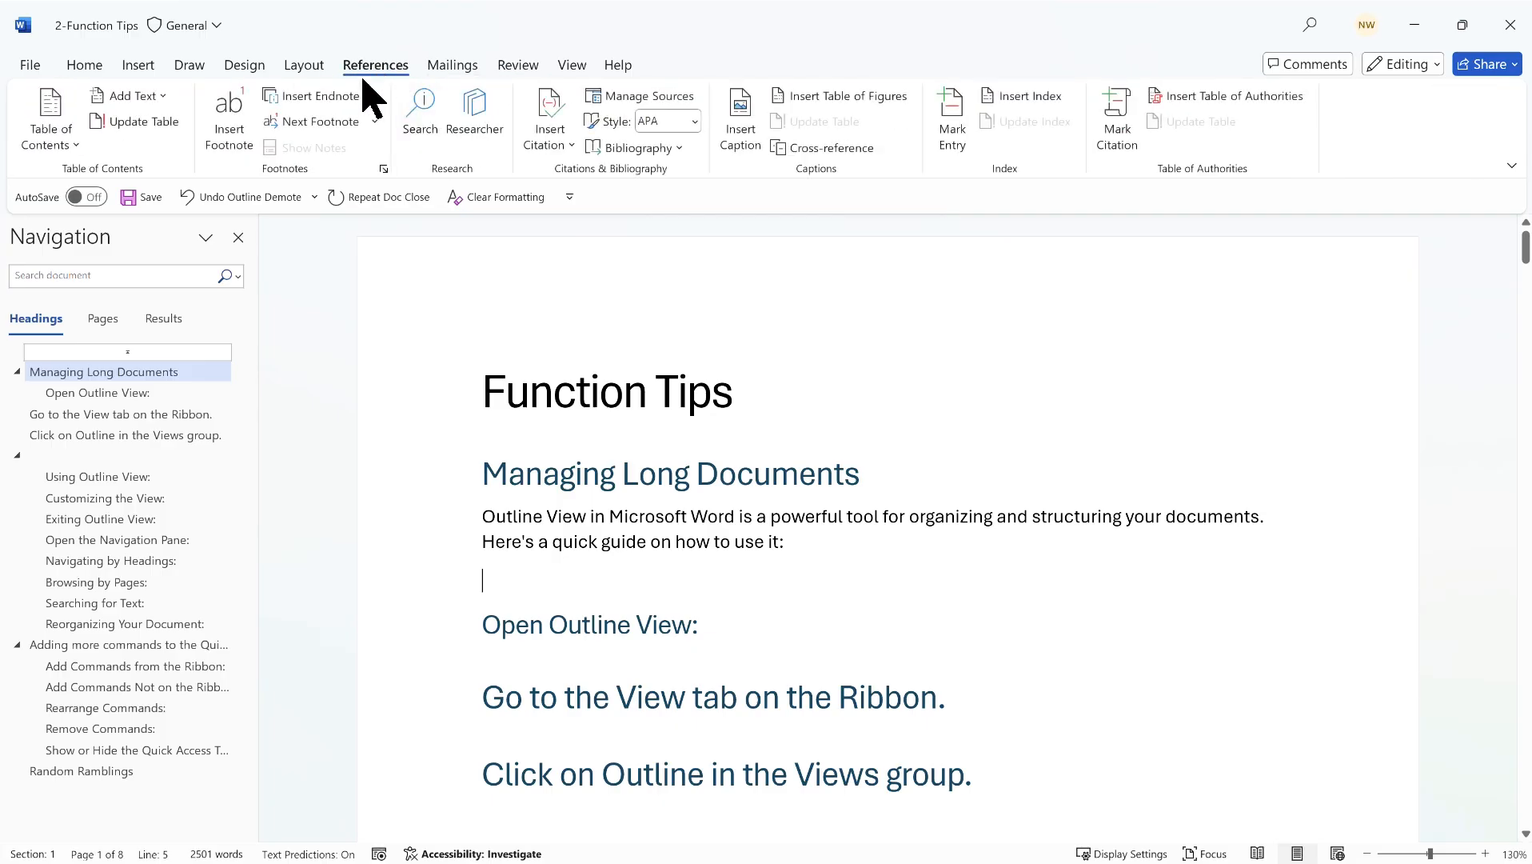
click(143, 69)
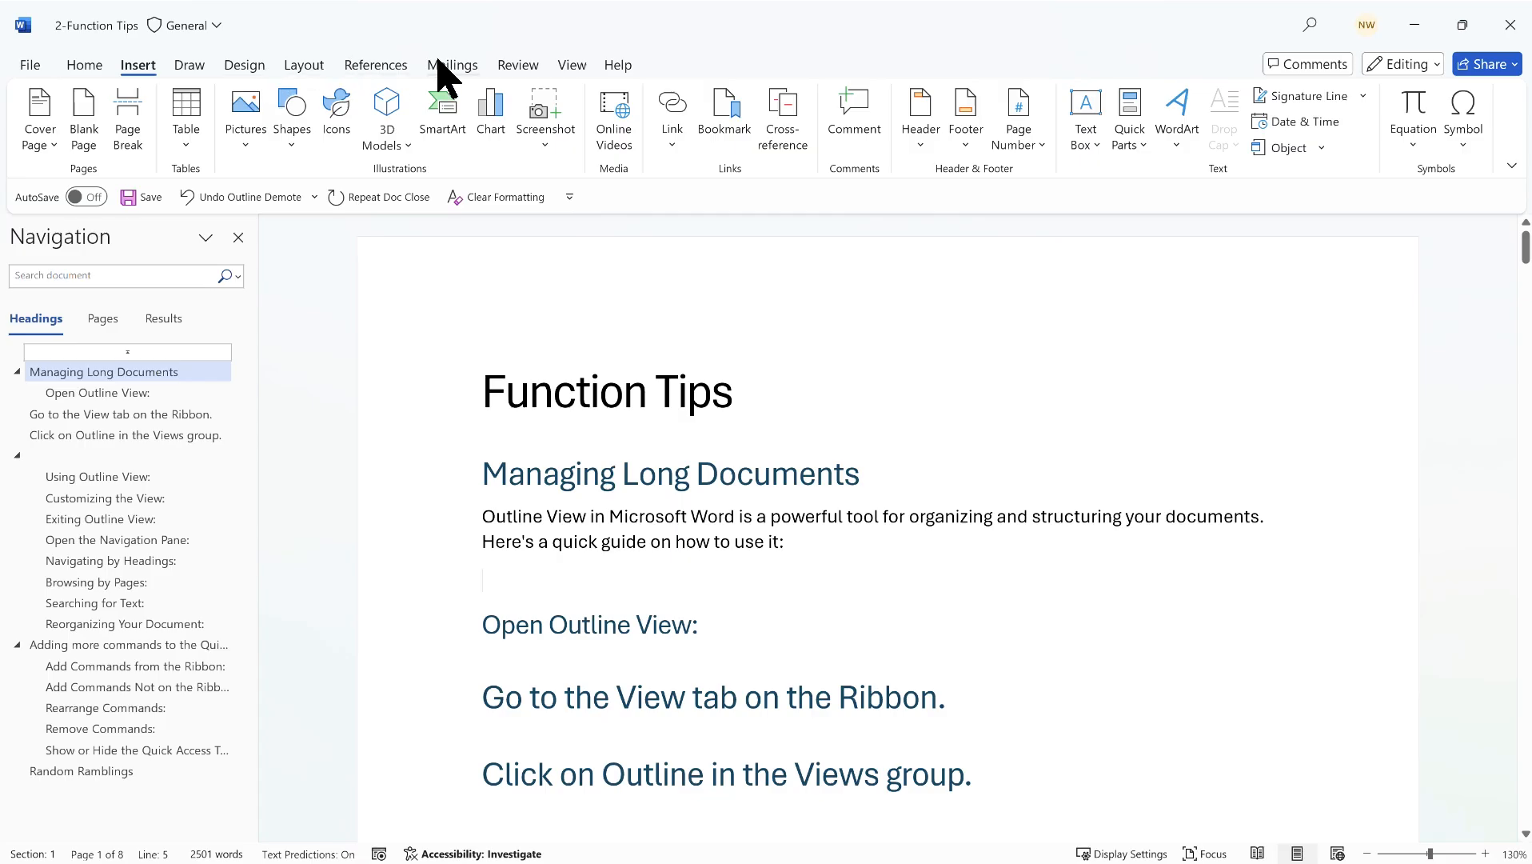
click(92, 69)
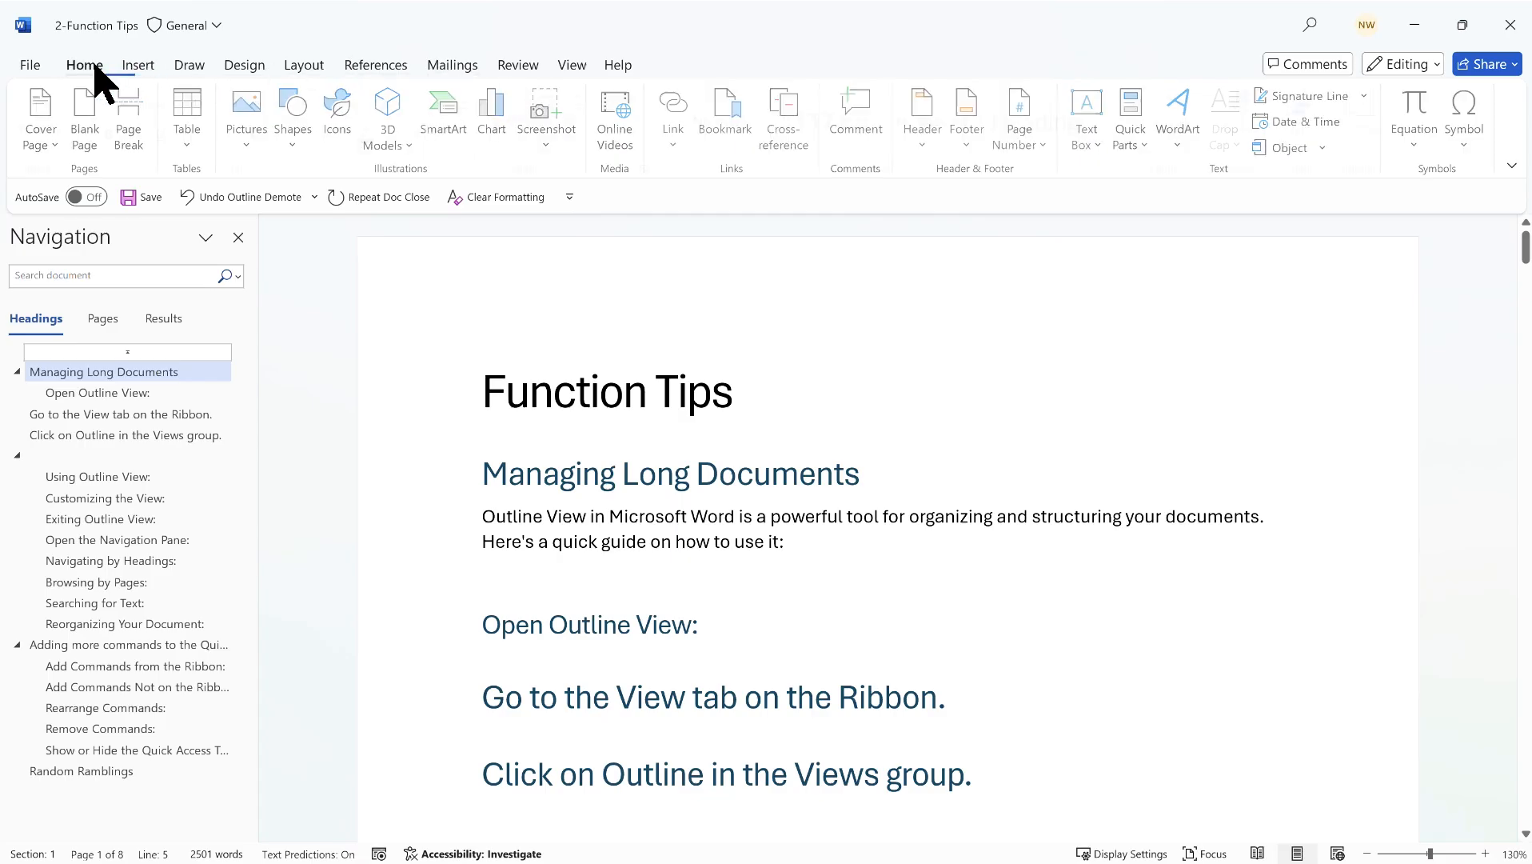
- Add the Focus [Focus Mode] command from All Commands to the Quick Access Toolbar list in Word Options
click(571, 198)
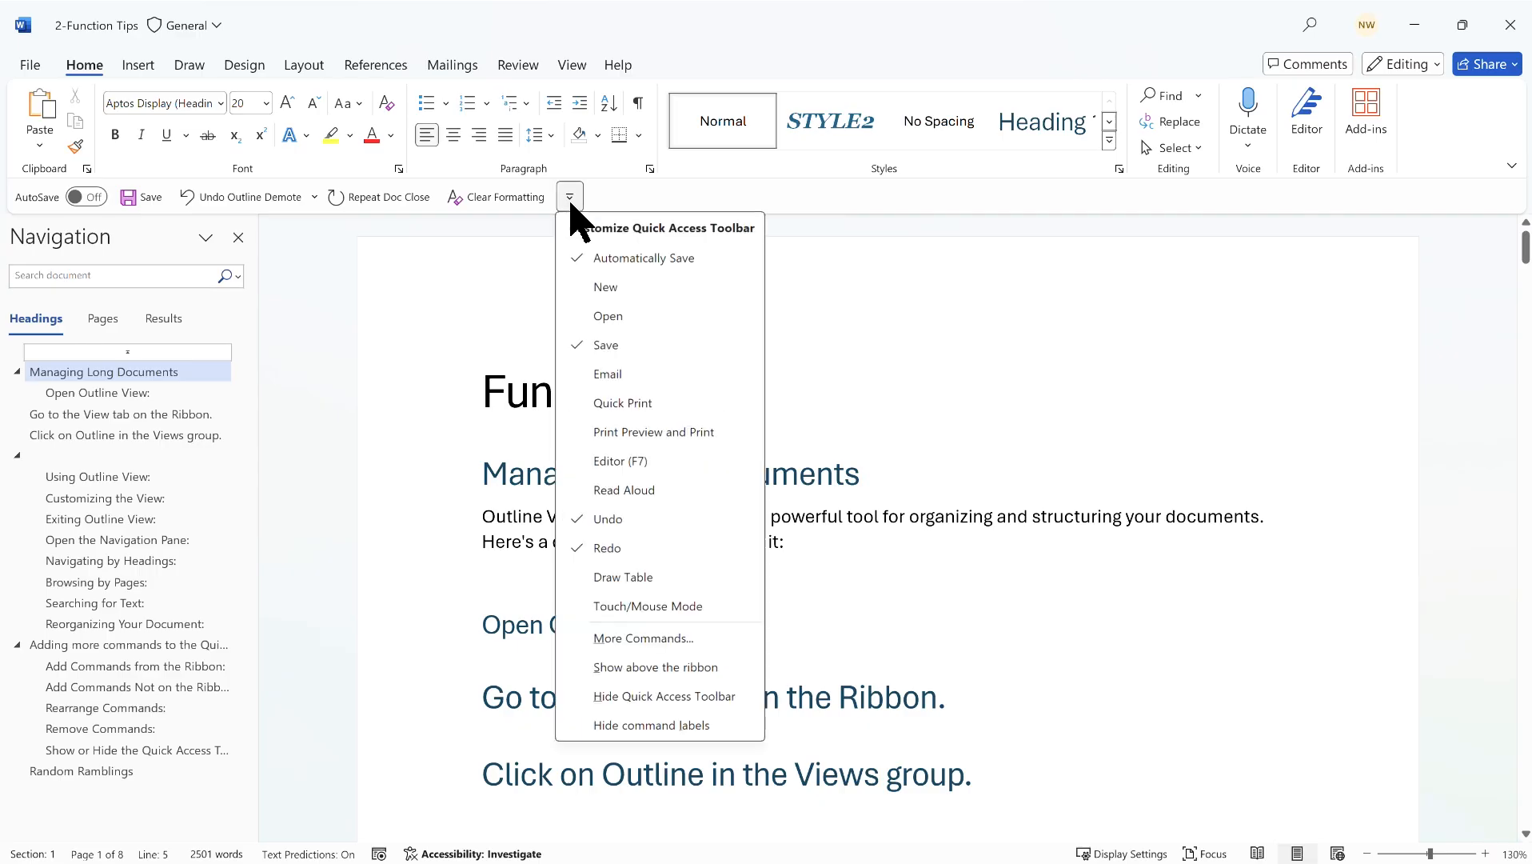
click(630, 639)
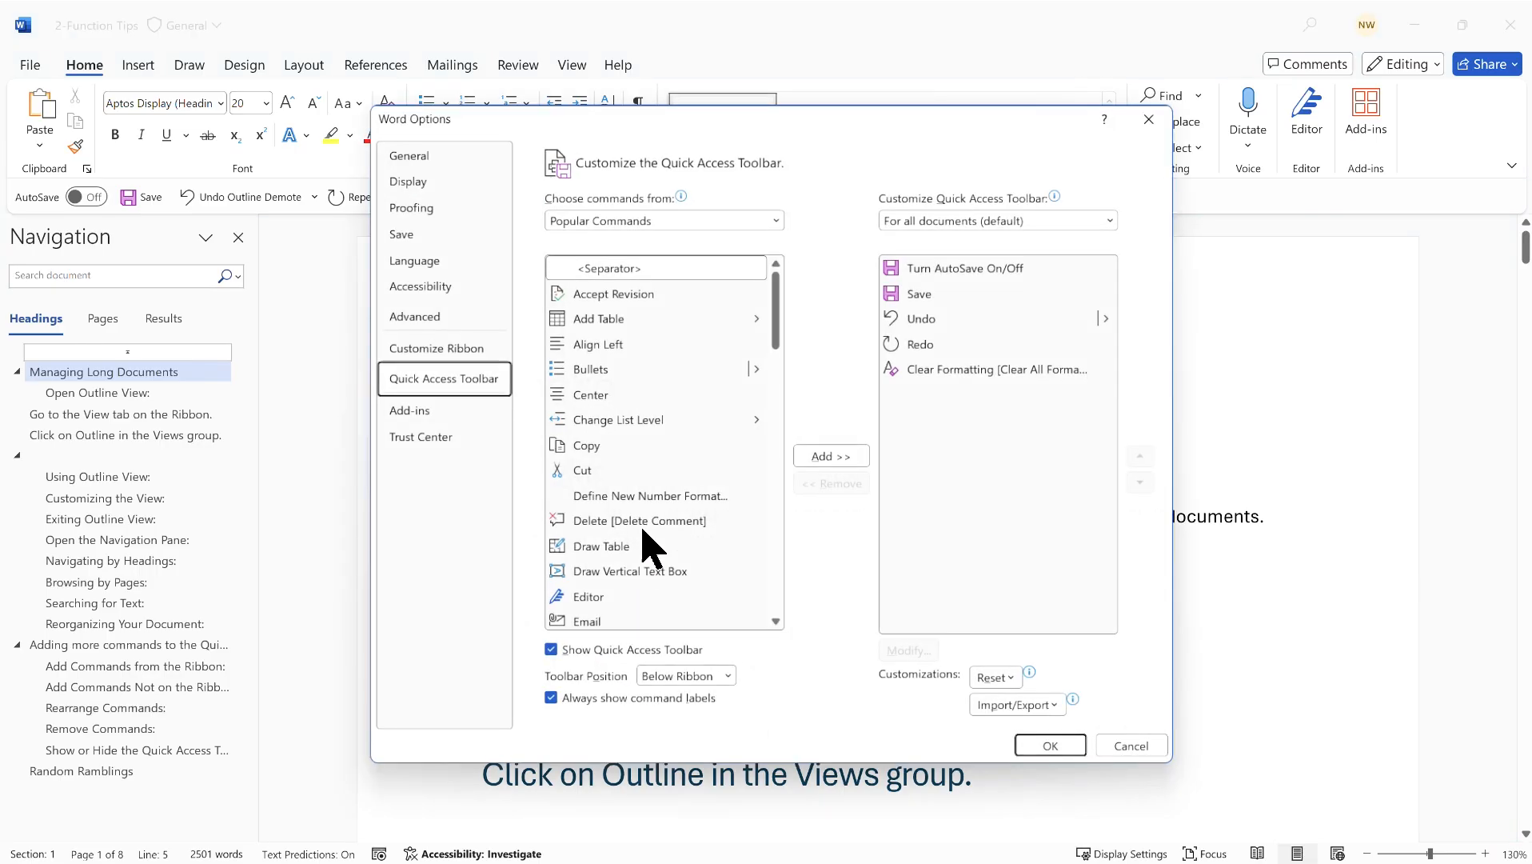
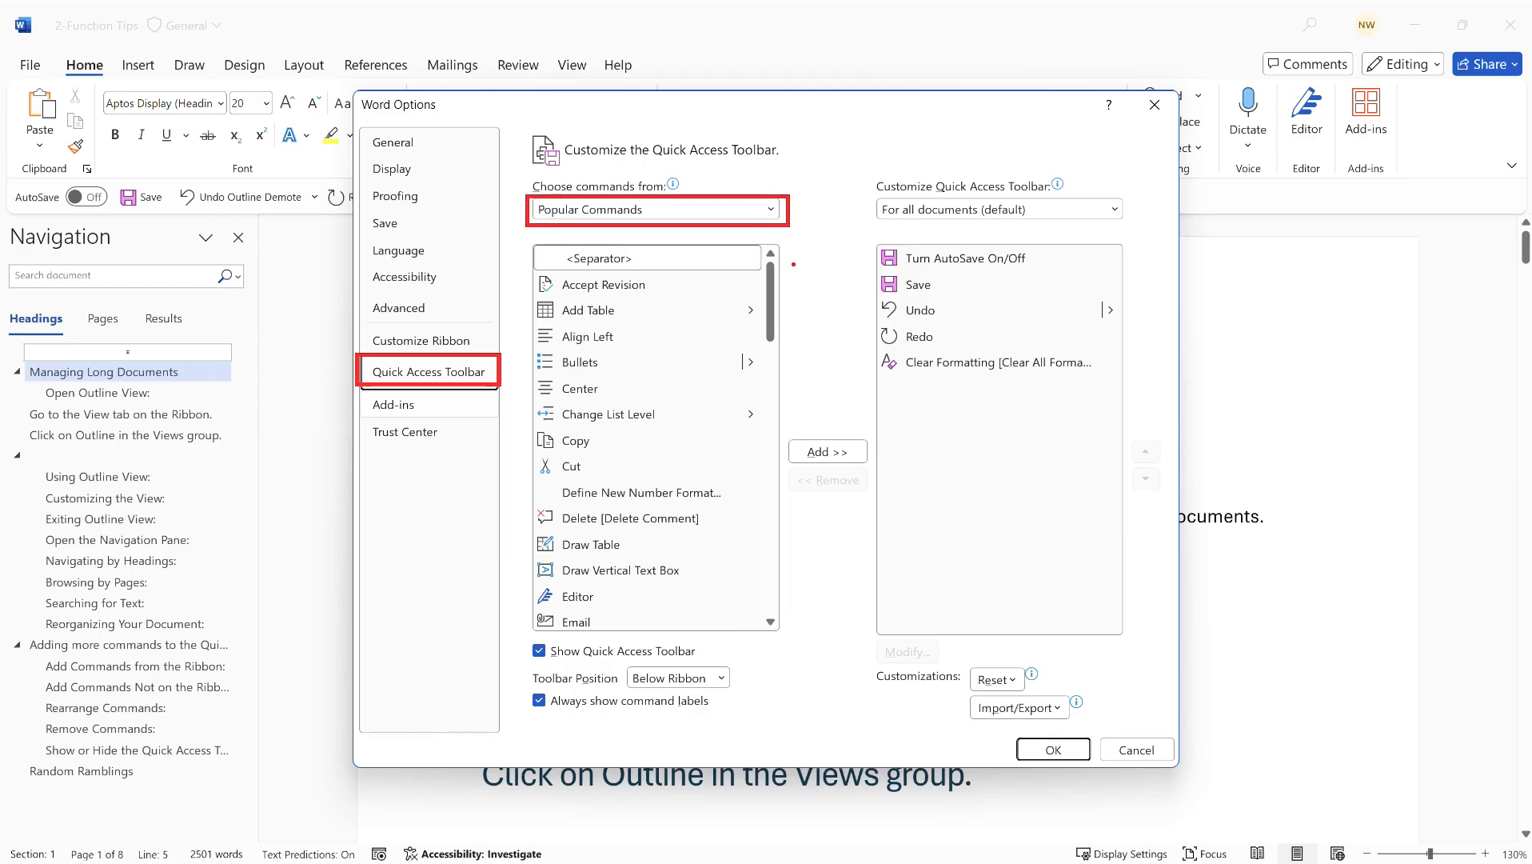
click(771, 209)
click(606, 271)
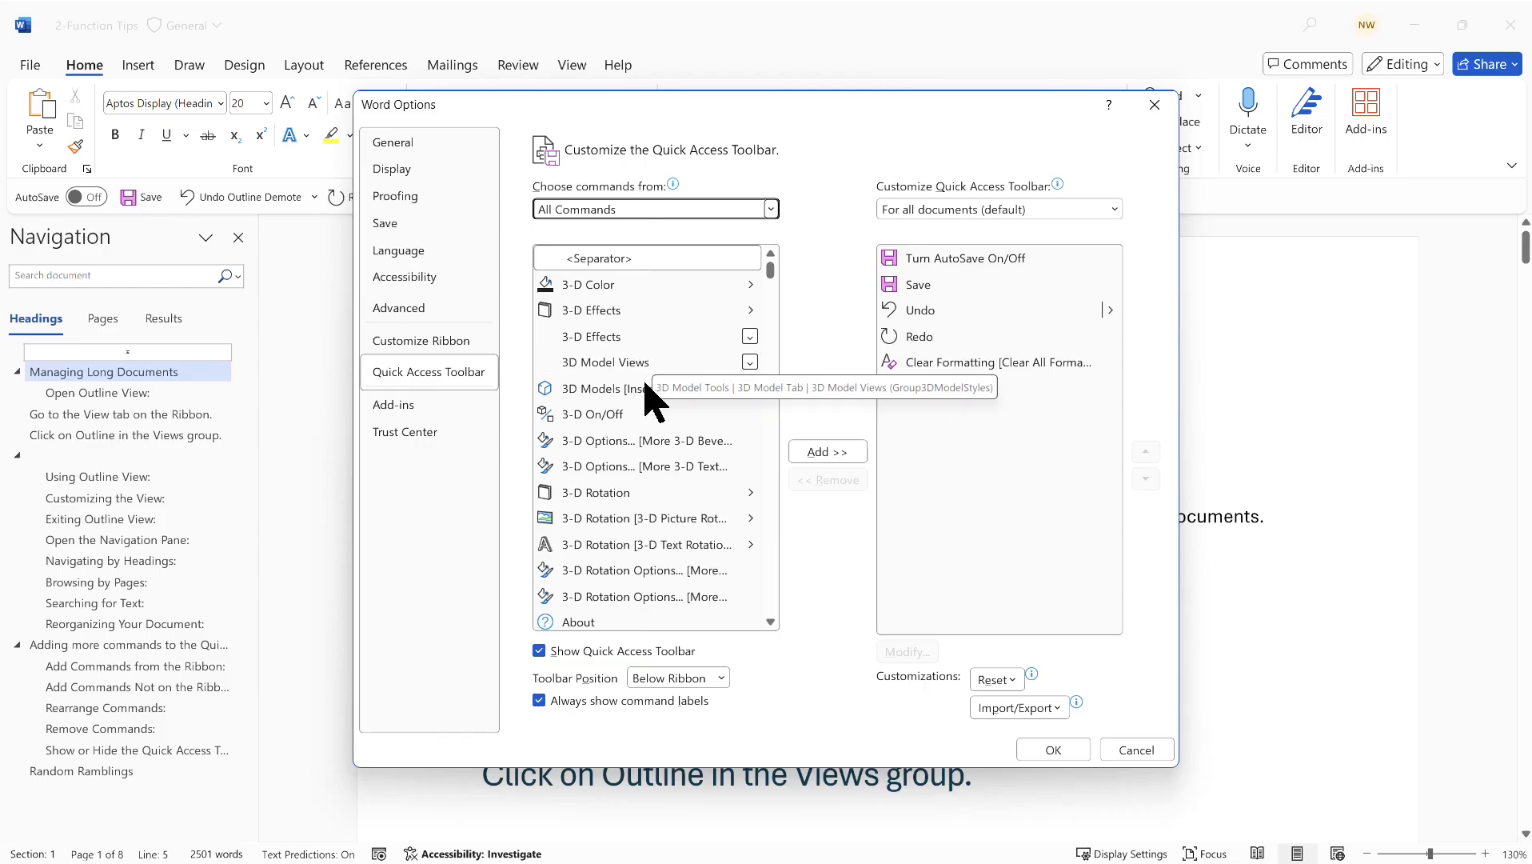
click(641, 316)
key(f)
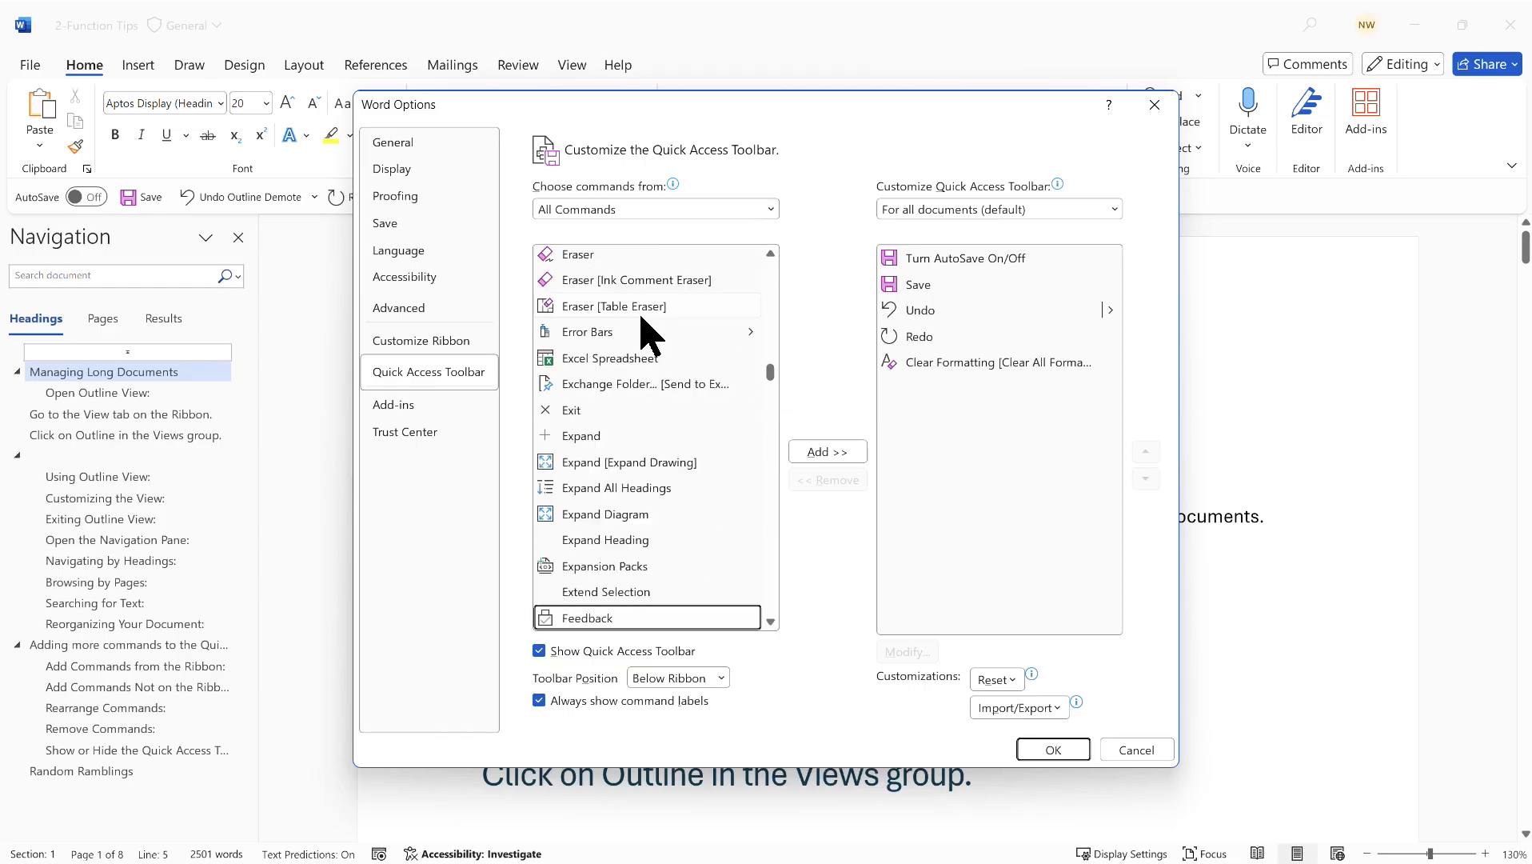
scroll(650, 390, down, 2)
scroll(650, 408, down, 8)
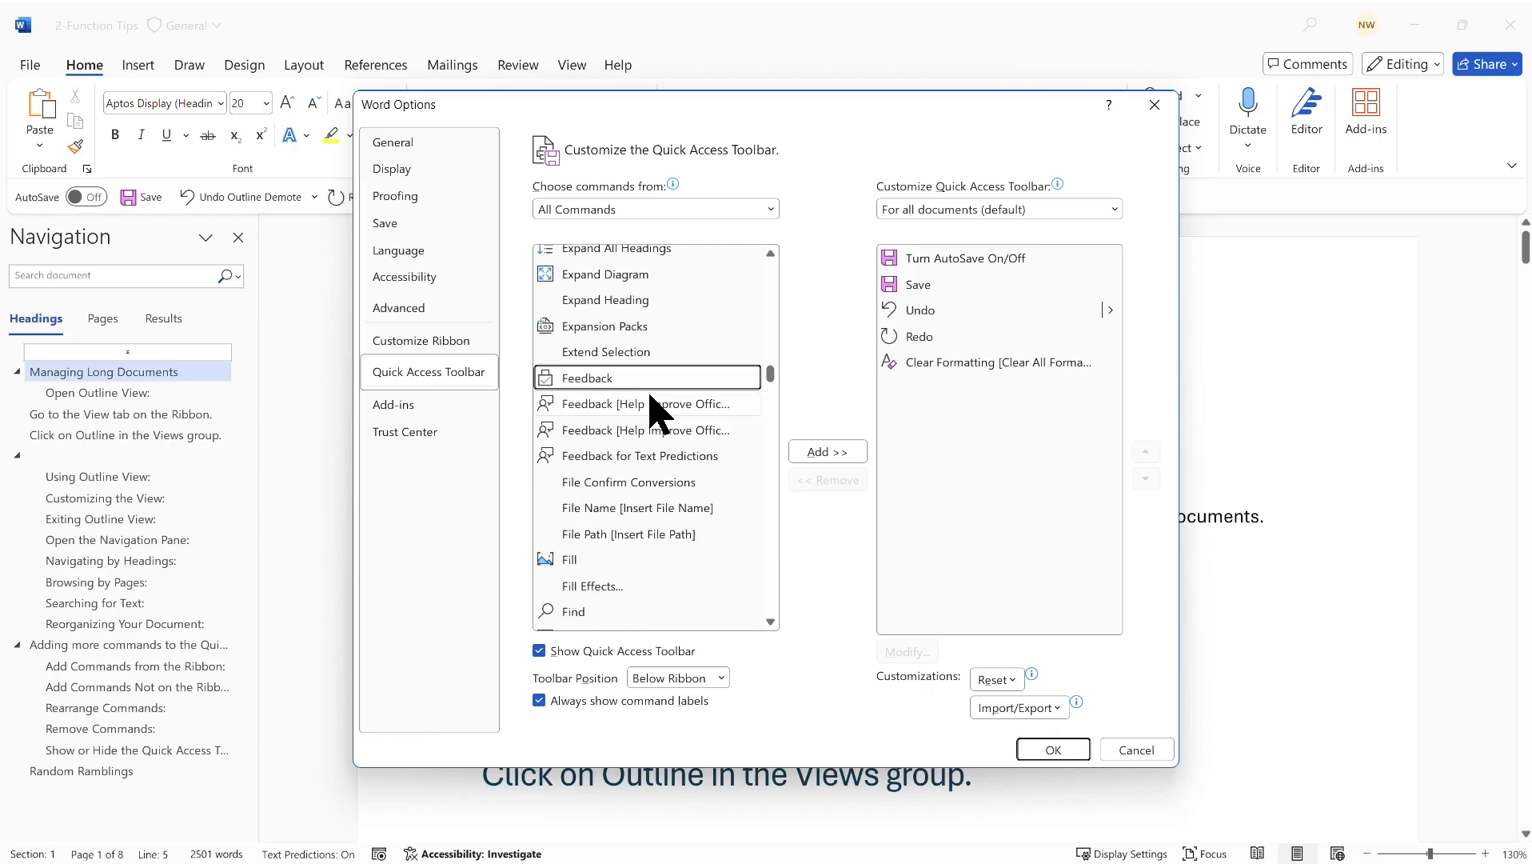
scroll(639, 424, down, 1)
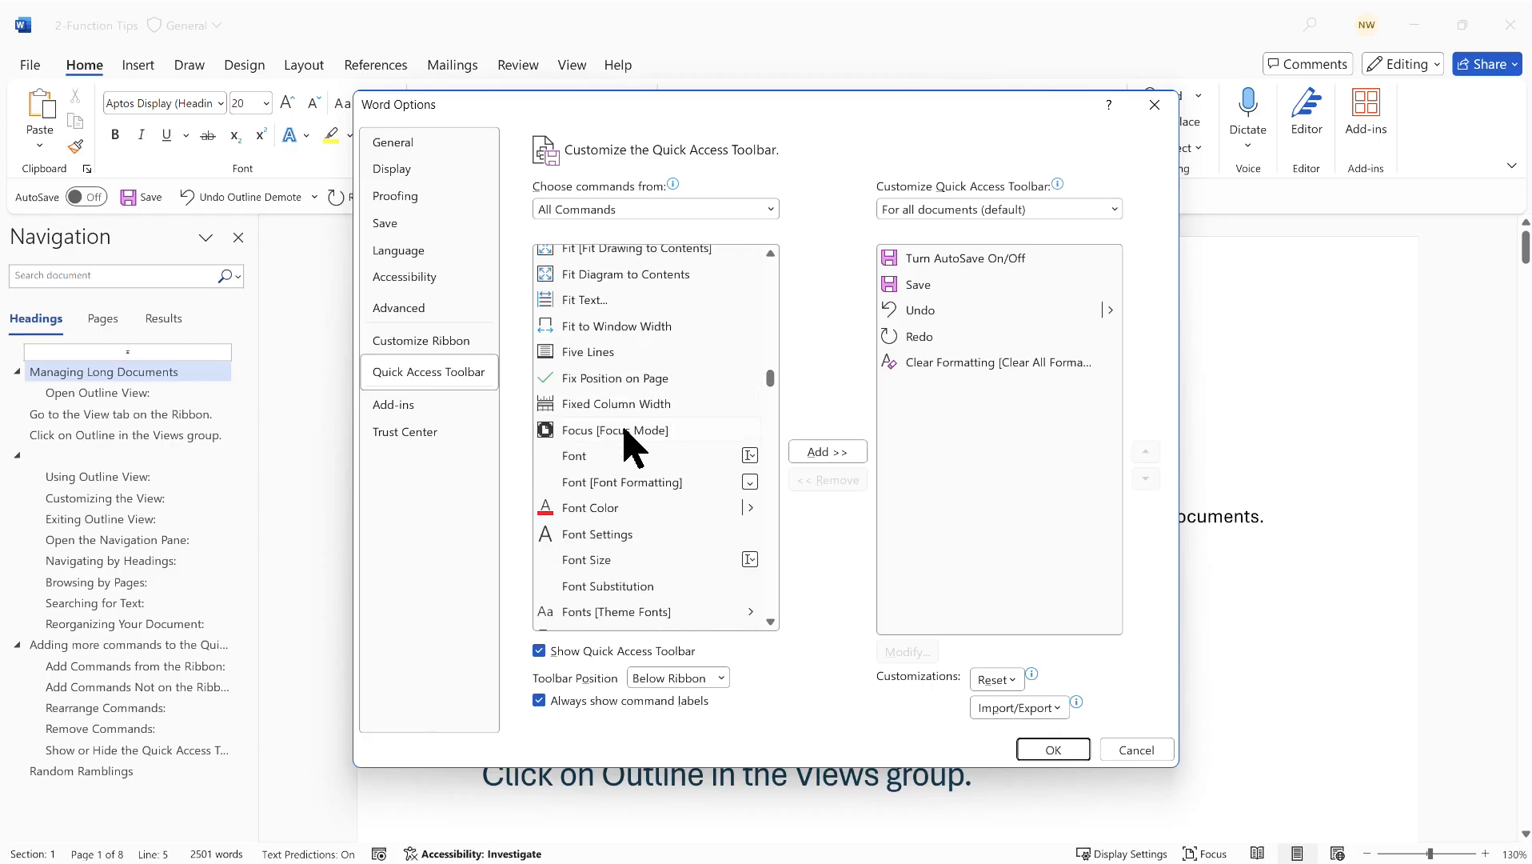
click(619, 429)
click(835, 451)
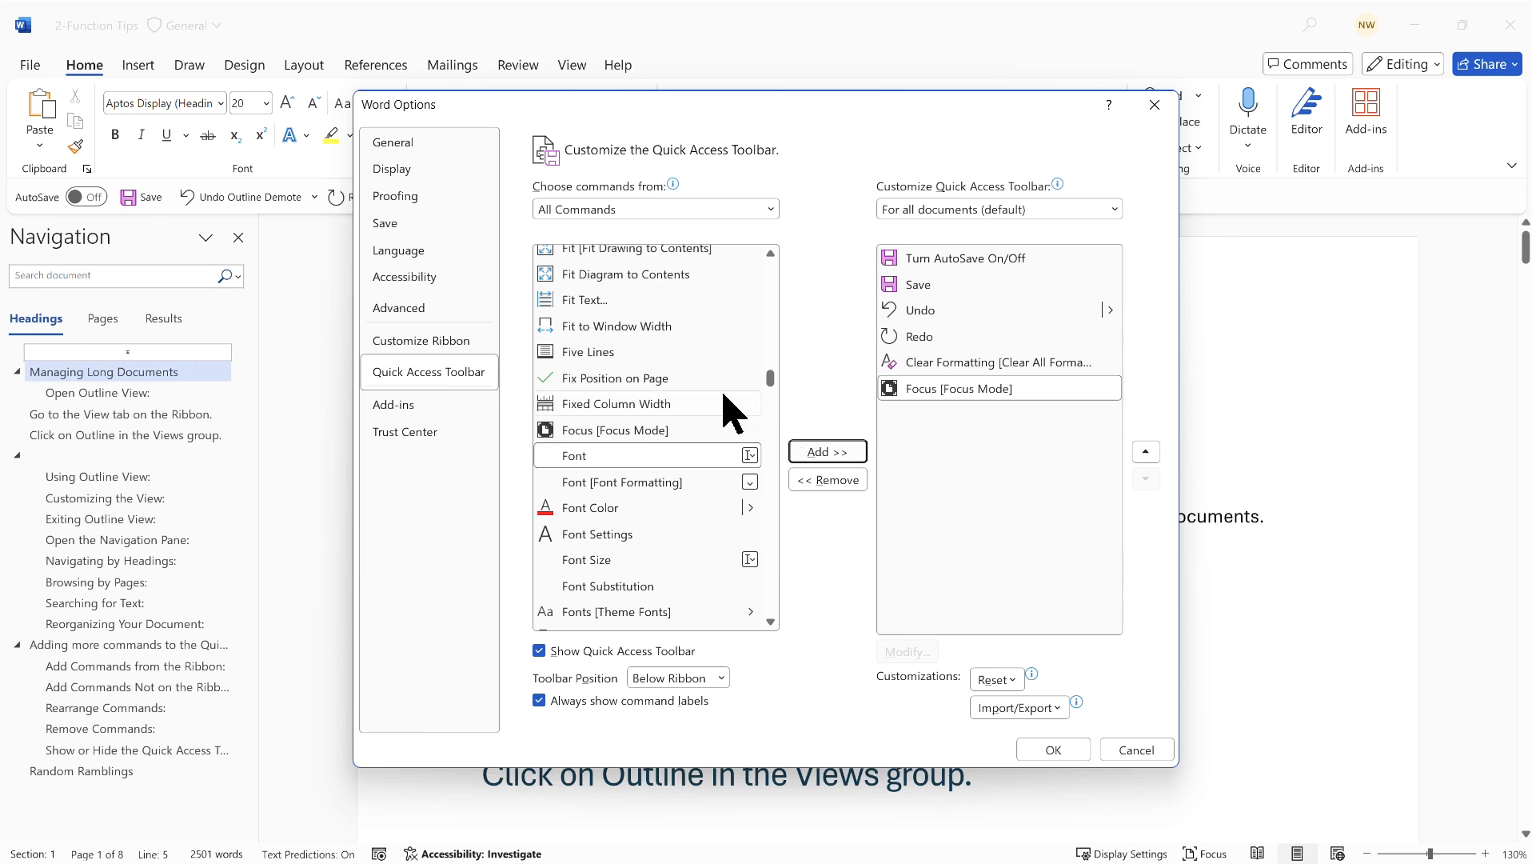
- Add Translate Document, the Translate command with a submenu, and the plain Translate command to the Quick Access Toolbar list
click(634, 309)
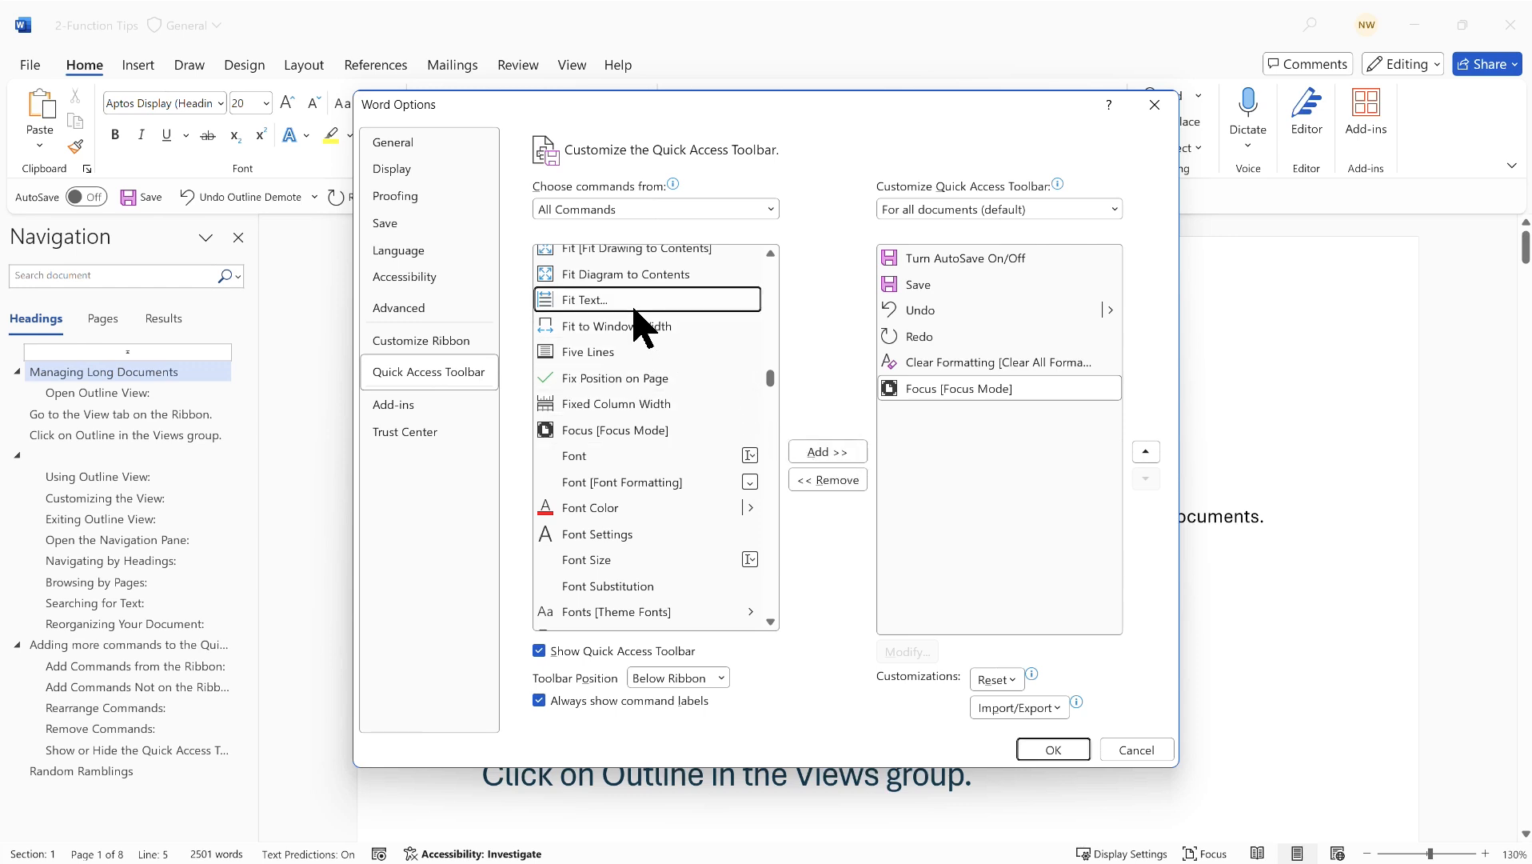
key(t)
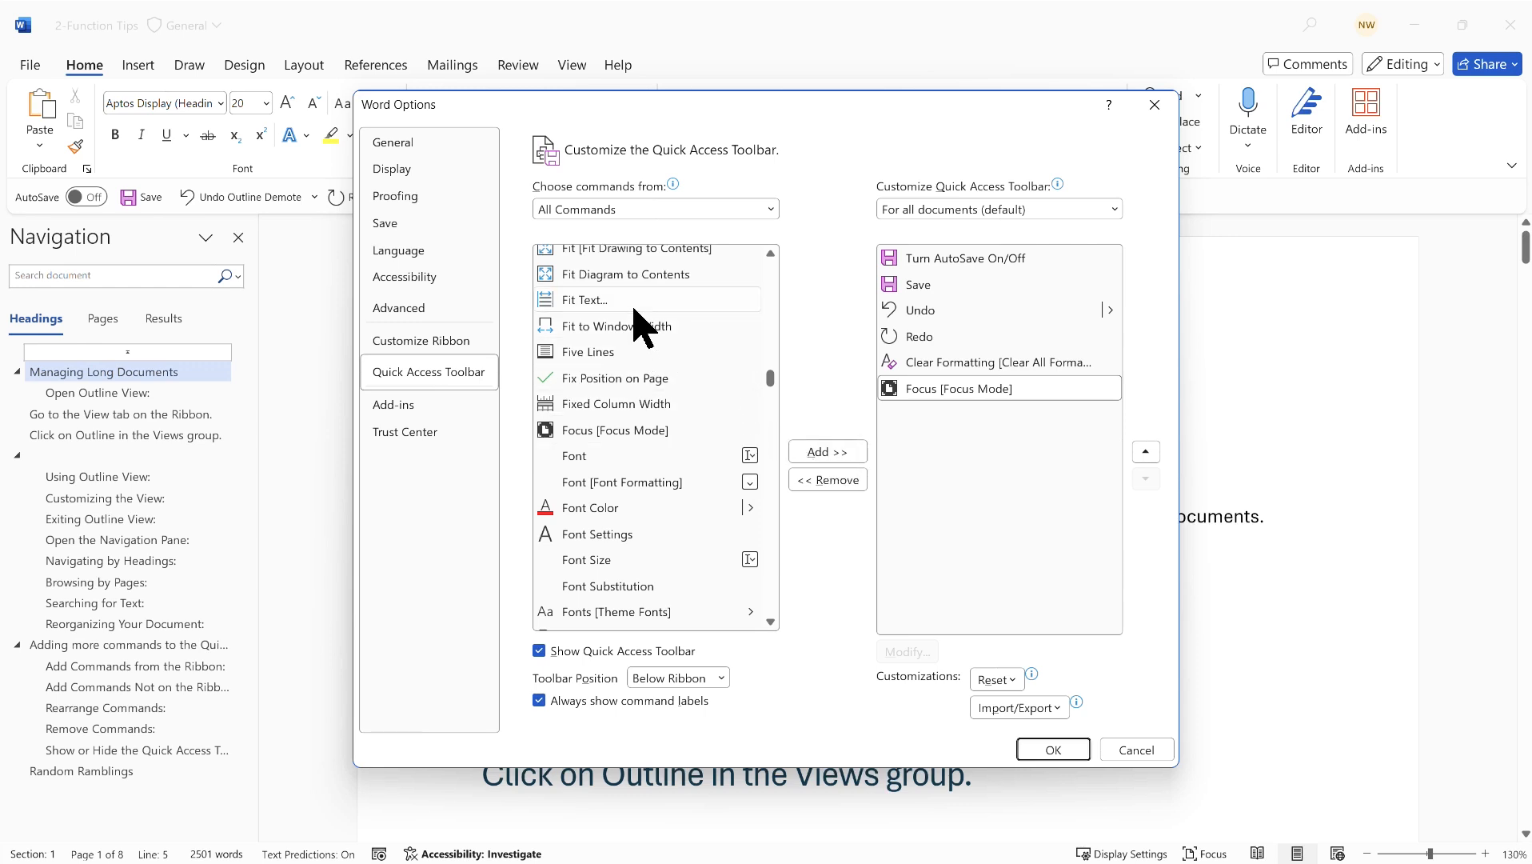
scroll(632, 312, down, 3)
scroll(639, 324, down, 15)
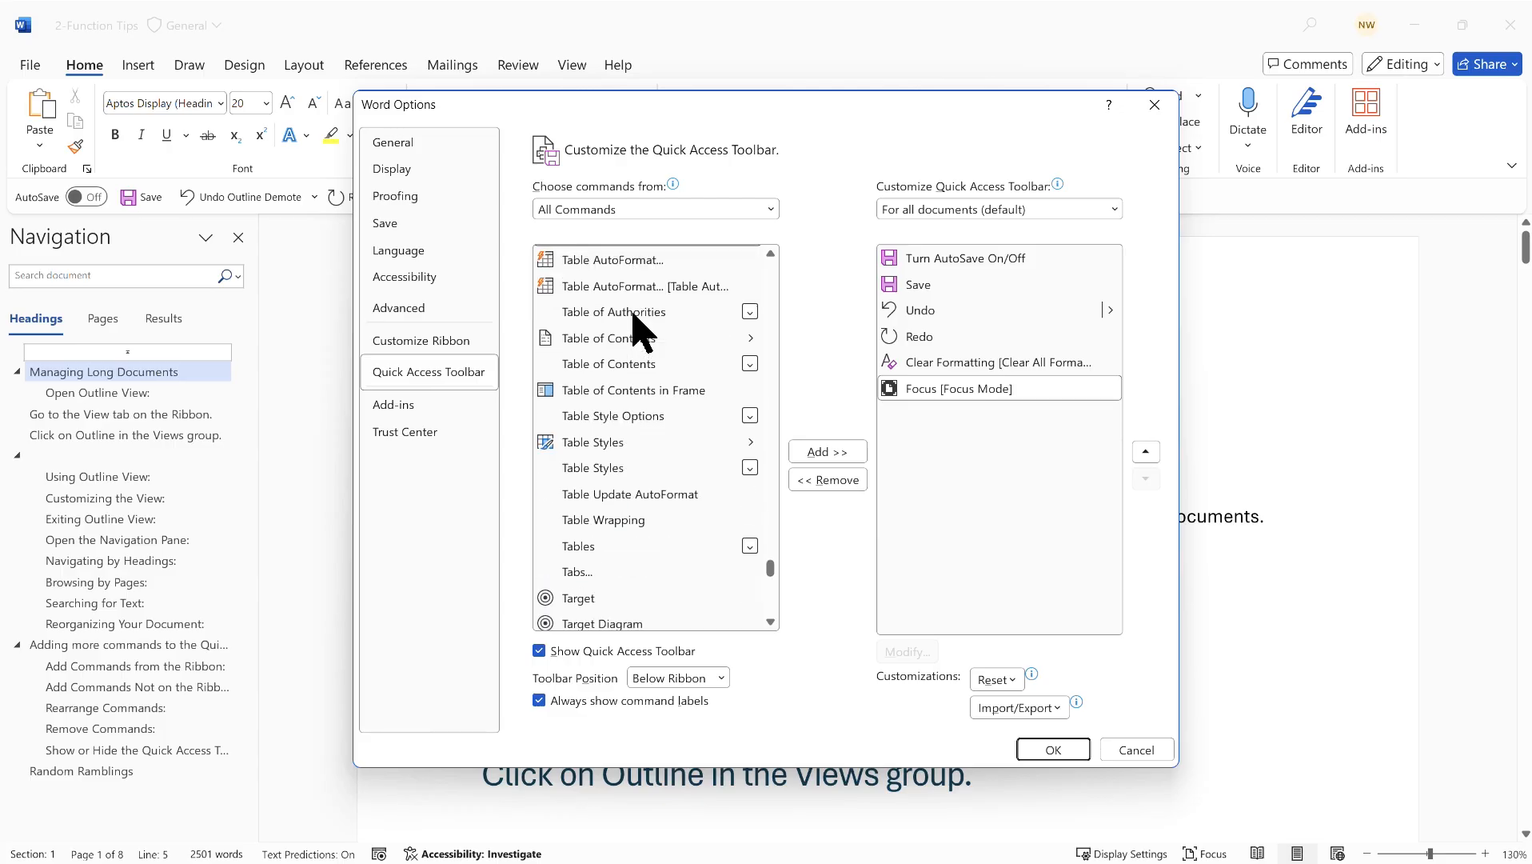
scroll(639, 328, down, 15)
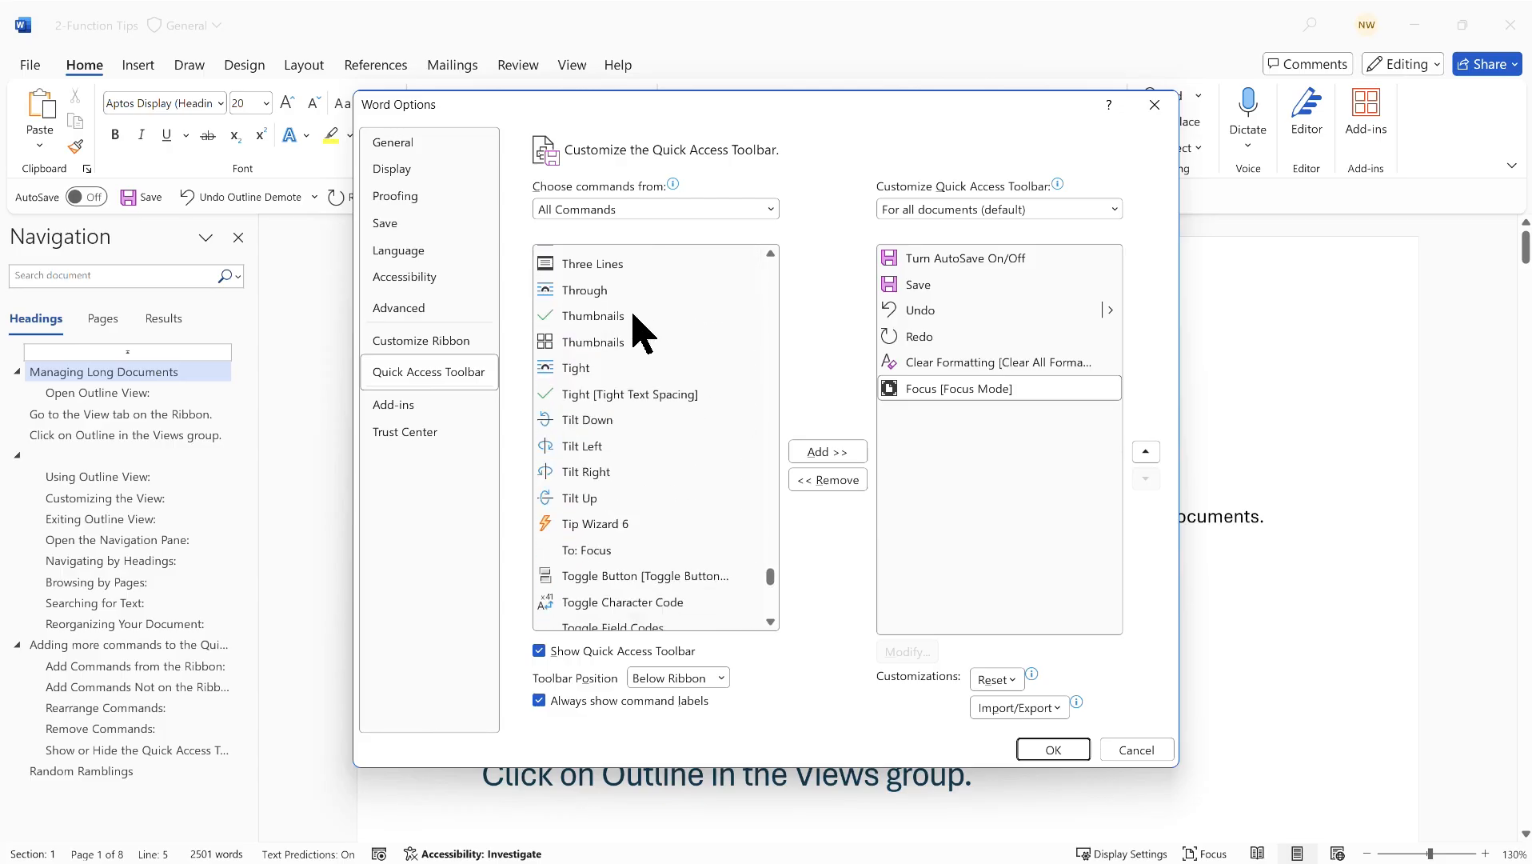
scroll(634, 316, down, 3)
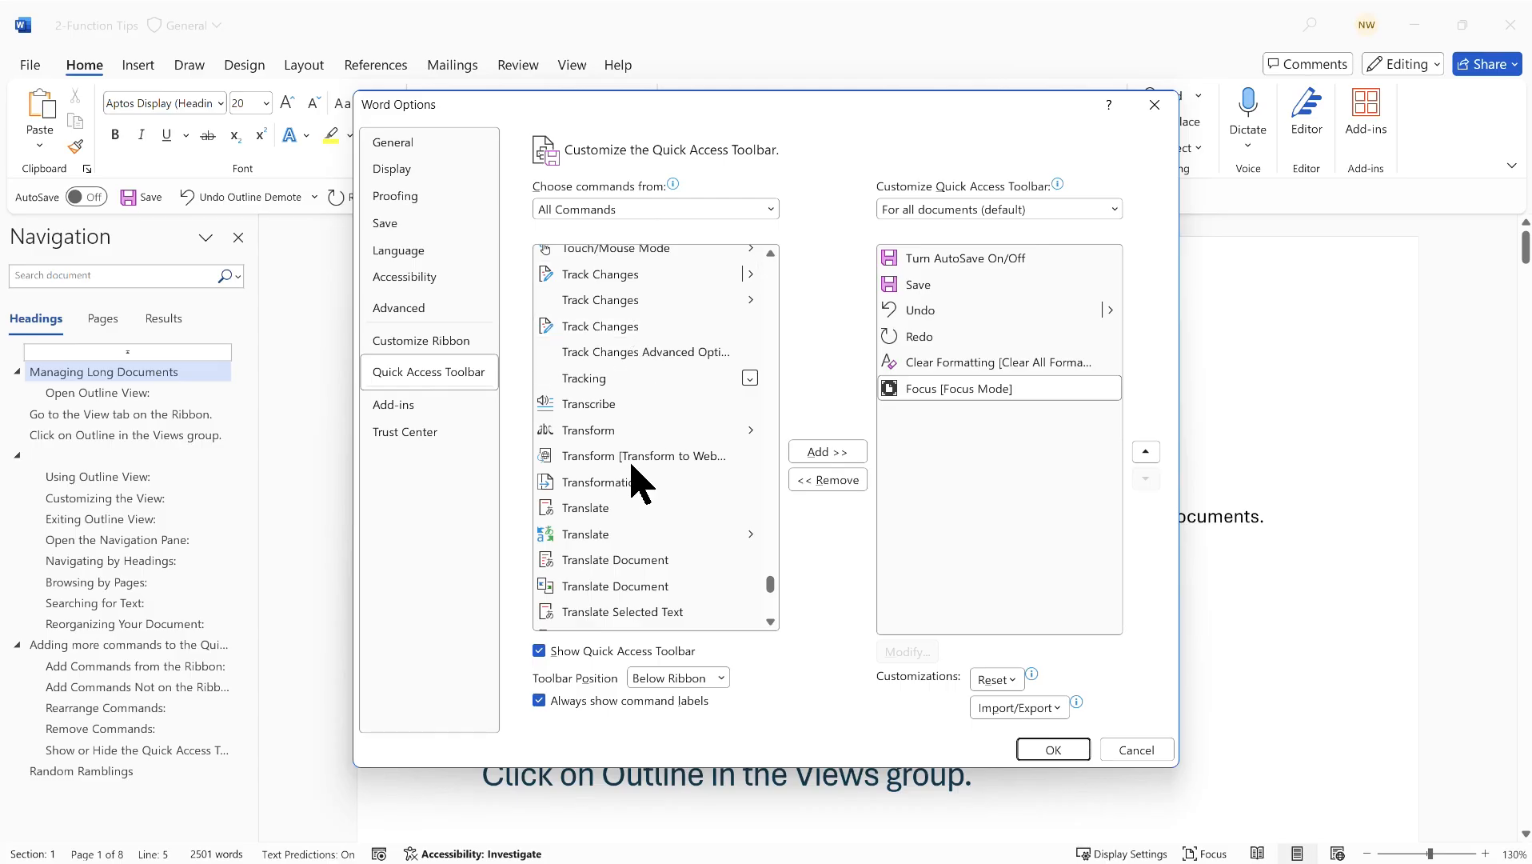
click(608, 569)
click(824, 453)
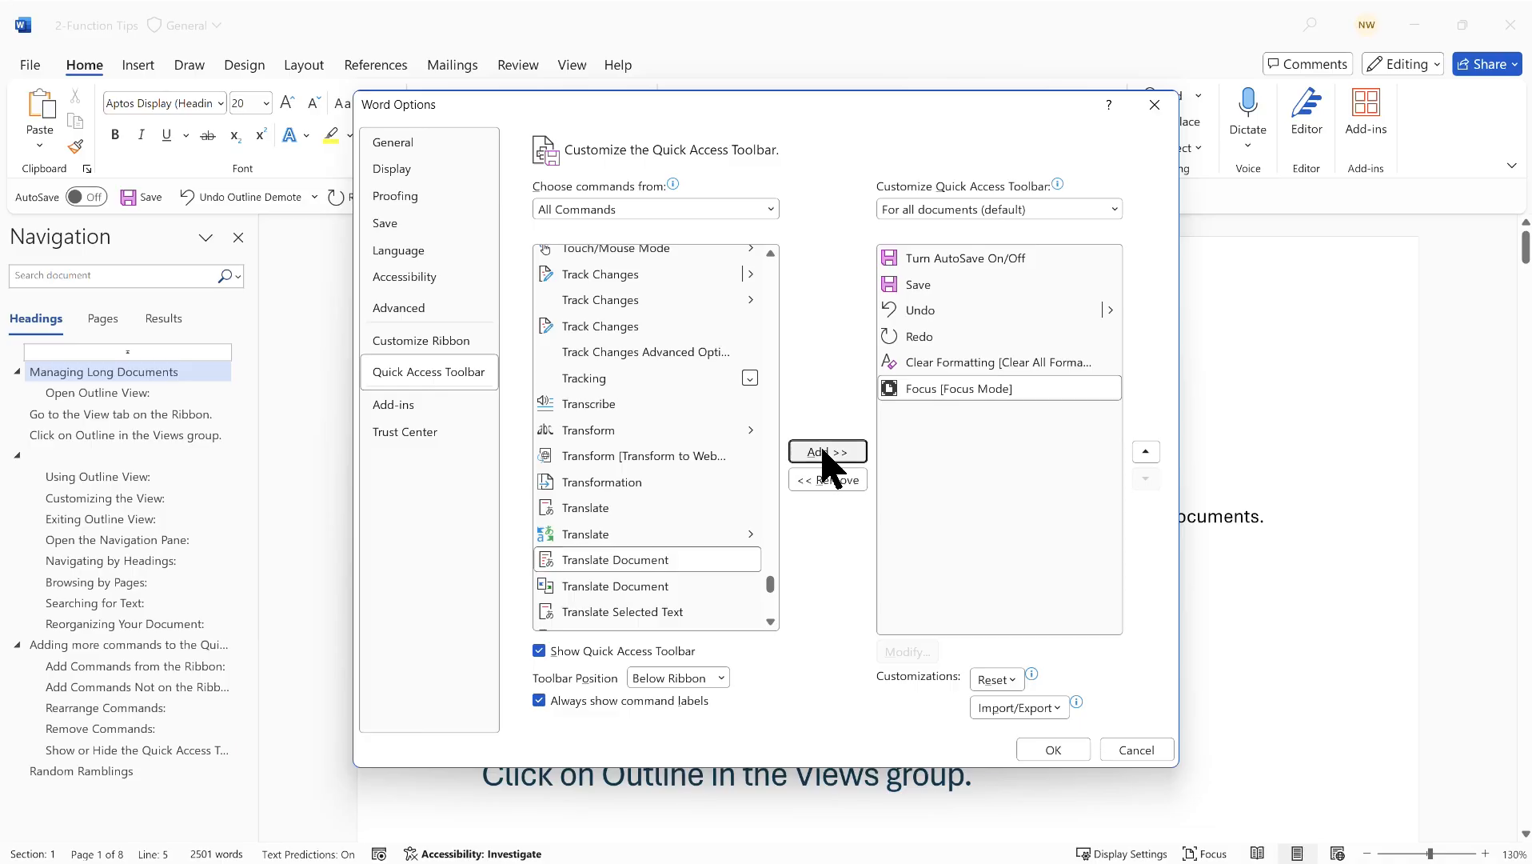
click(631, 535)
click(828, 450)
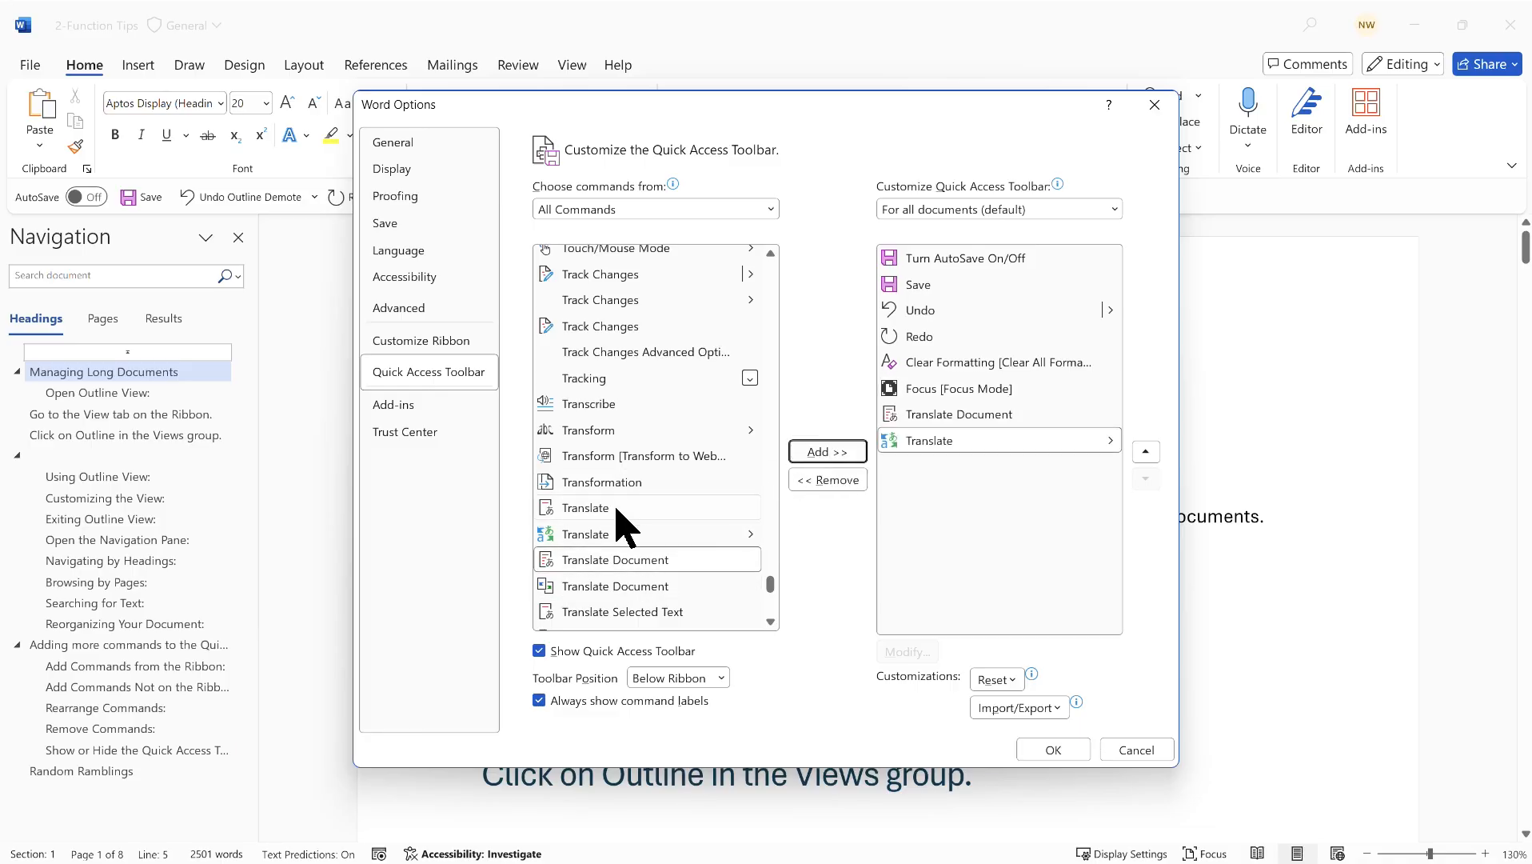
click(616, 508)
click(828, 453)
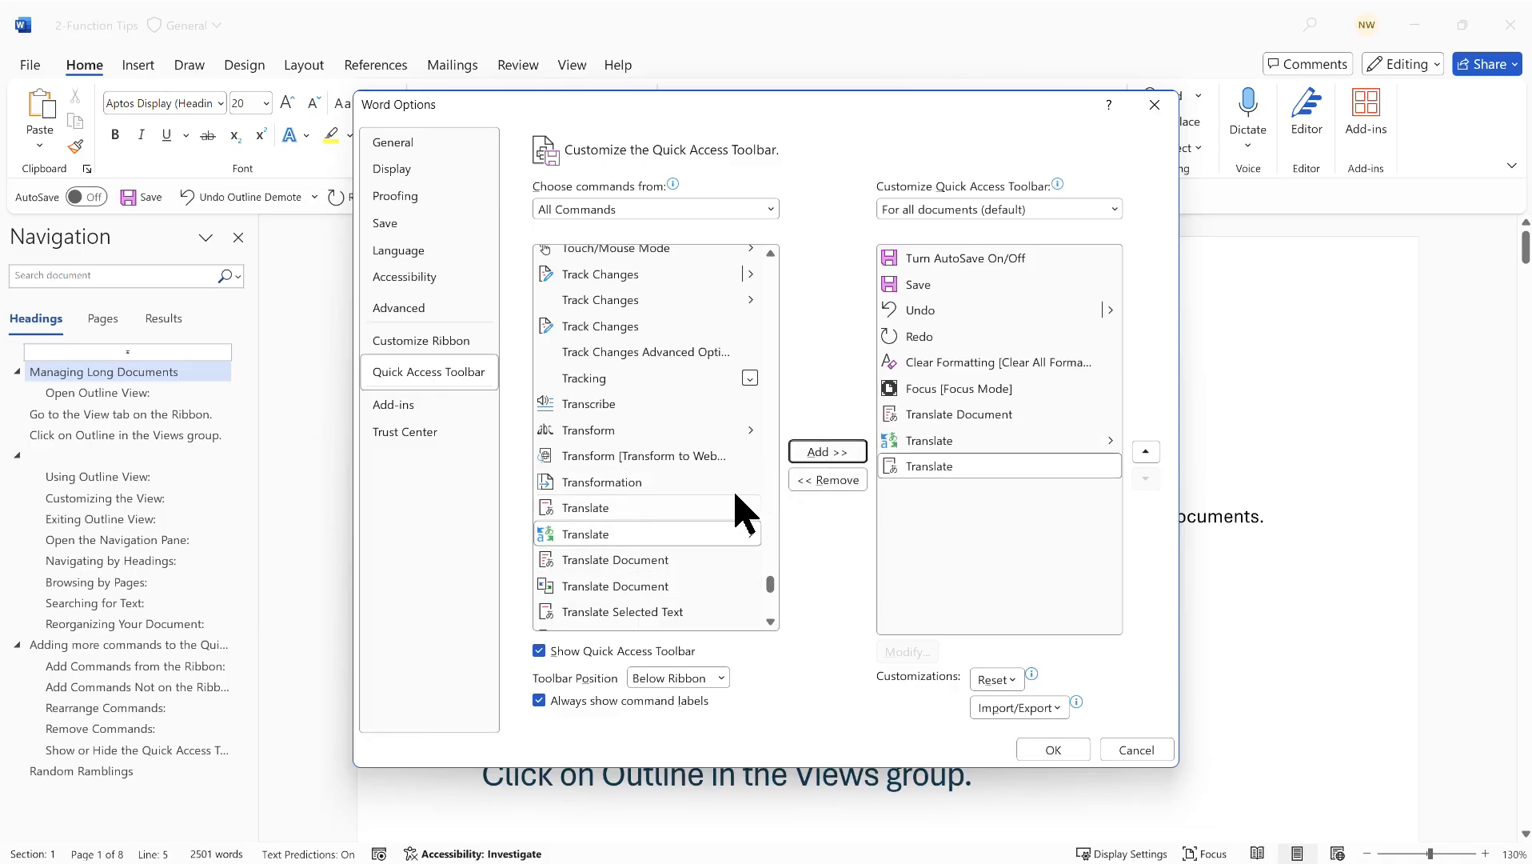
- Look through the commands around Translate in All Commands, and examine the commands listed for the Draw Tab
scroll(701, 478, down, 2)
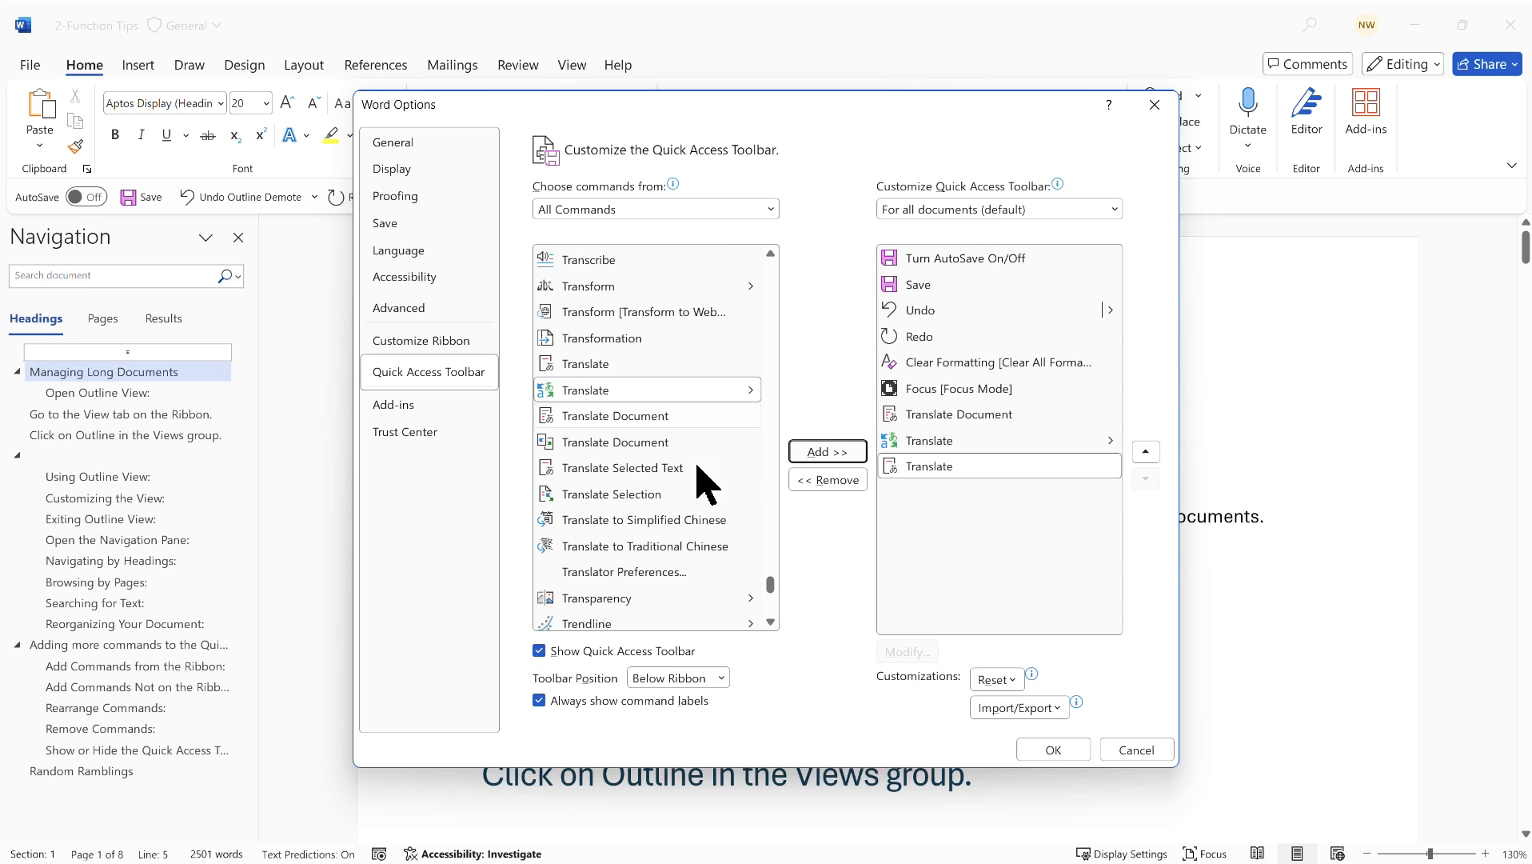
scroll(701, 478, down, 2)
scroll(701, 478, down, 4)
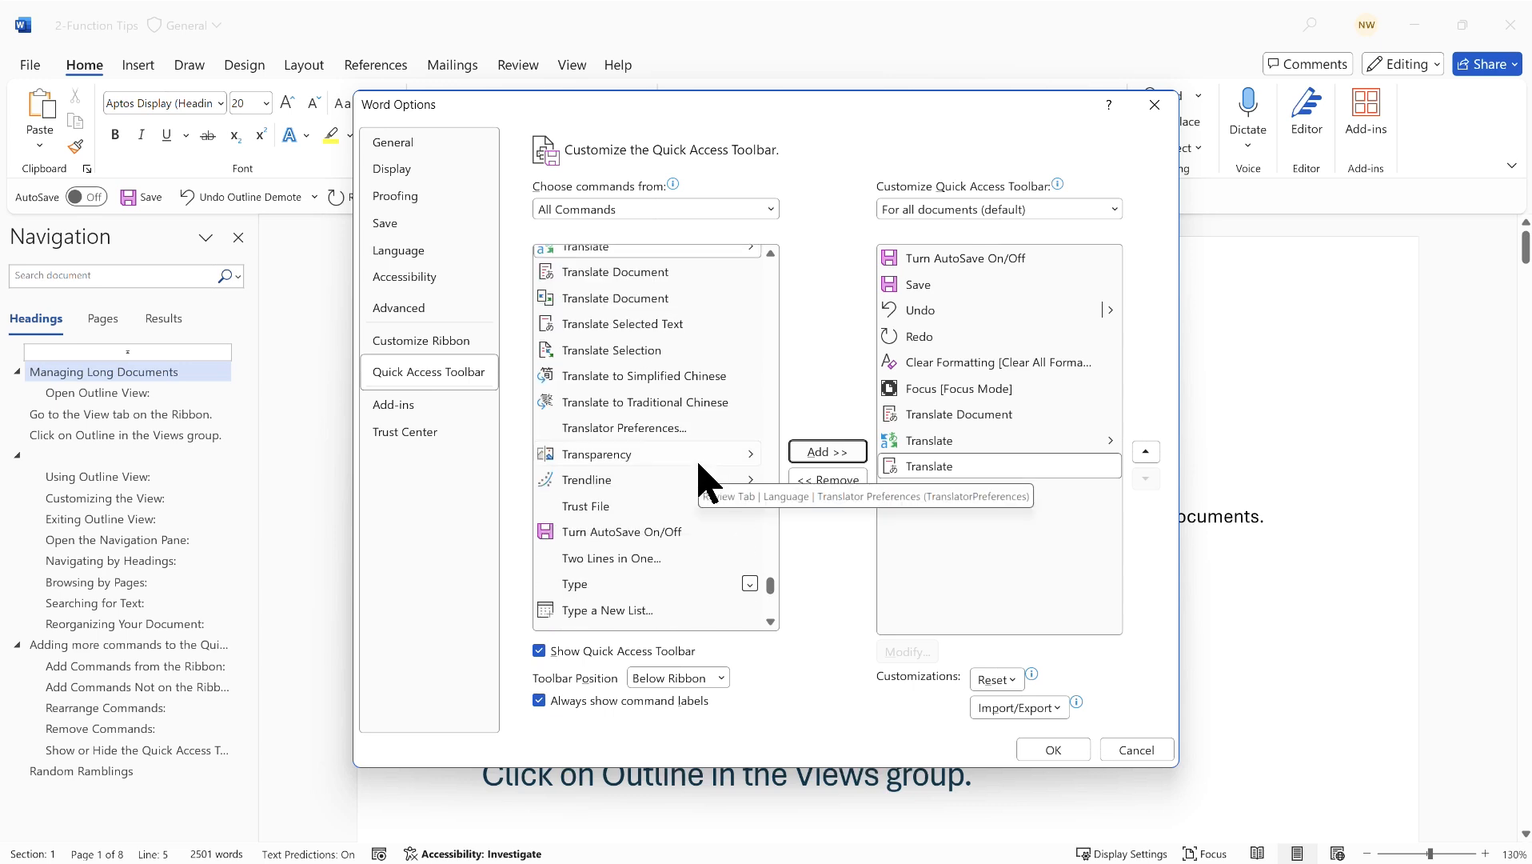
scroll(701, 478, down, 3)
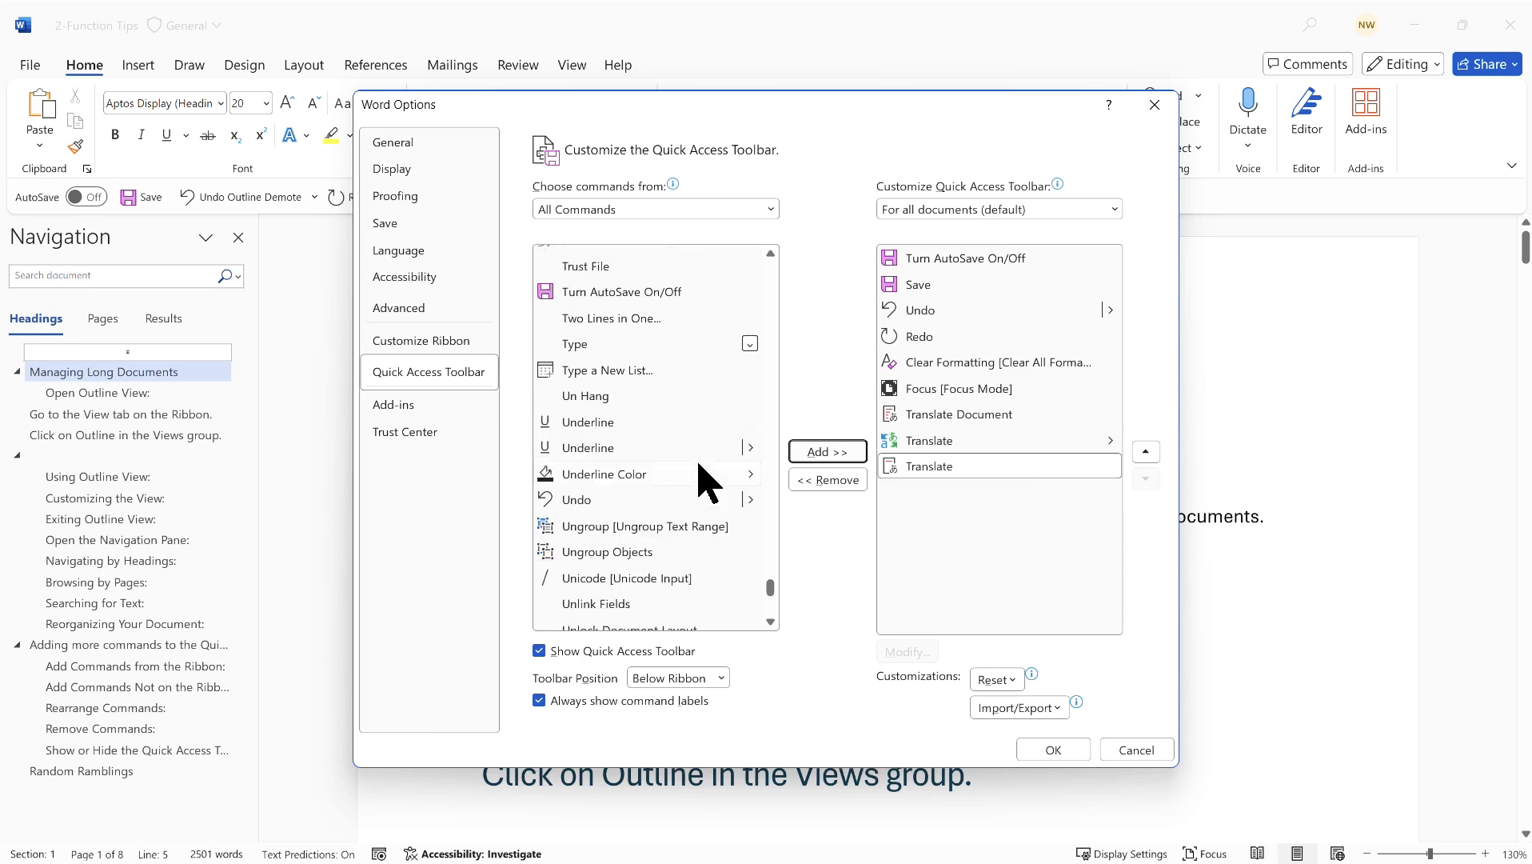
scroll(701, 478, up, 8)
scroll(701, 478, up, 5)
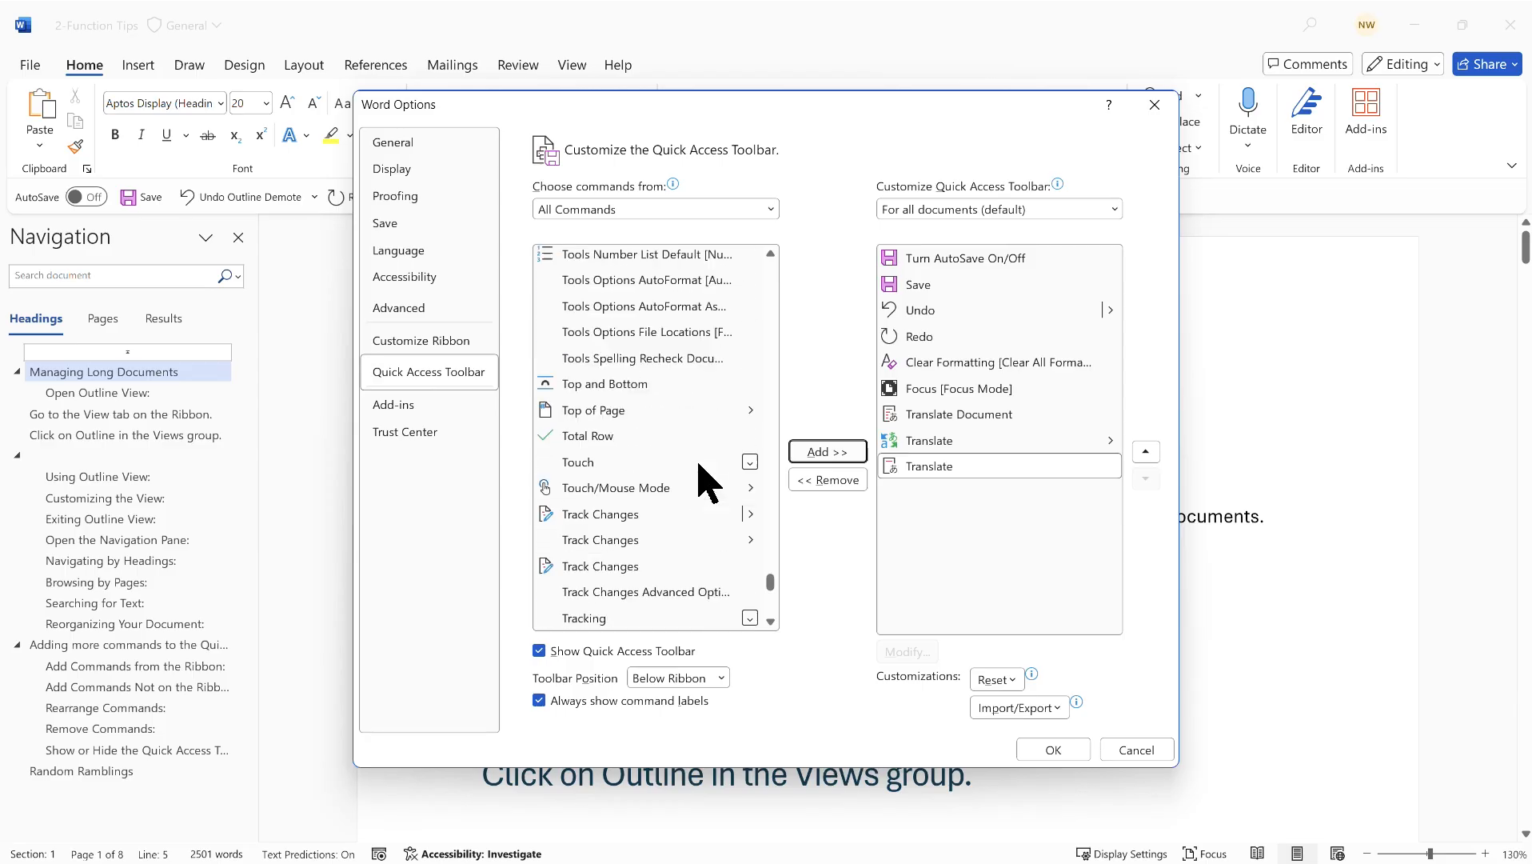
click(771, 209)
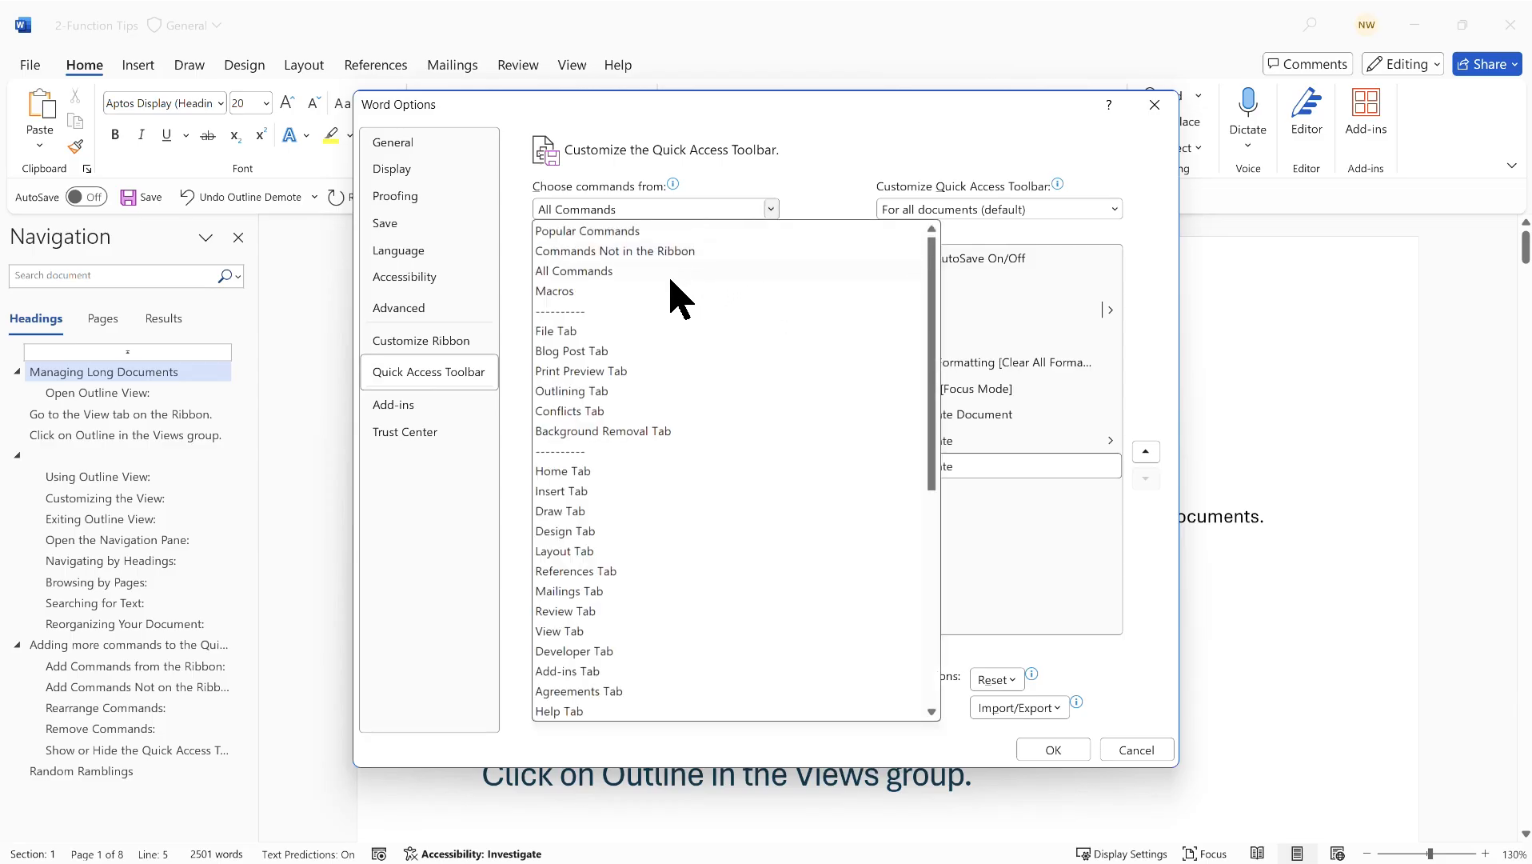
click(560, 511)
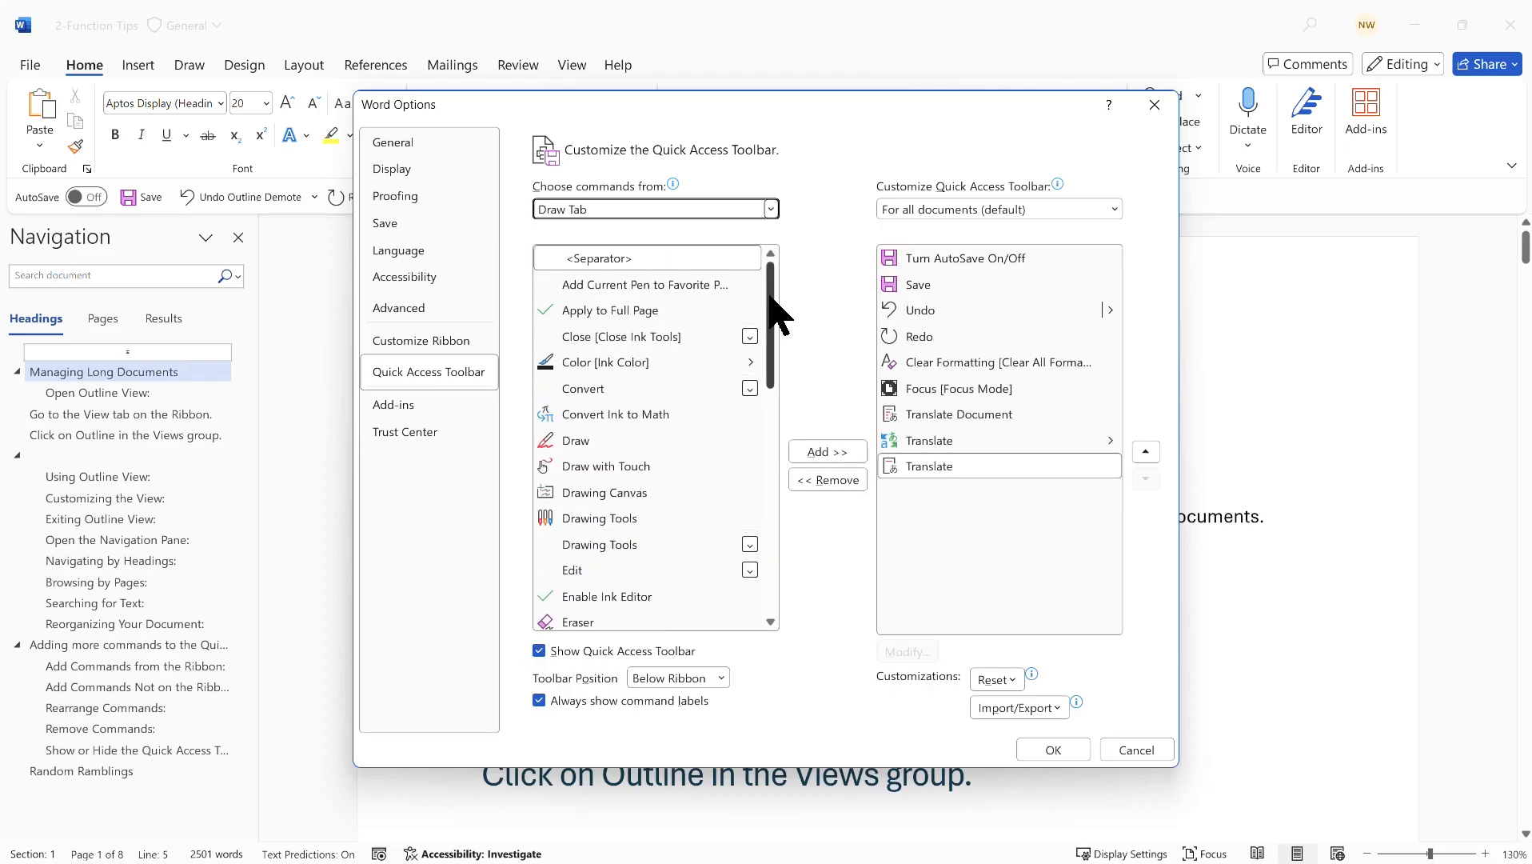
mouse_move(771, 294)
mouse_down()
mouse_move(783, 525)
mouse_move(780, 269)
mouse_up()
- Add the Pens command with a submenu from All Commands to the Quick Access Toolbar and apply the Word Options changes
click(771, 210)
click(610, 275)
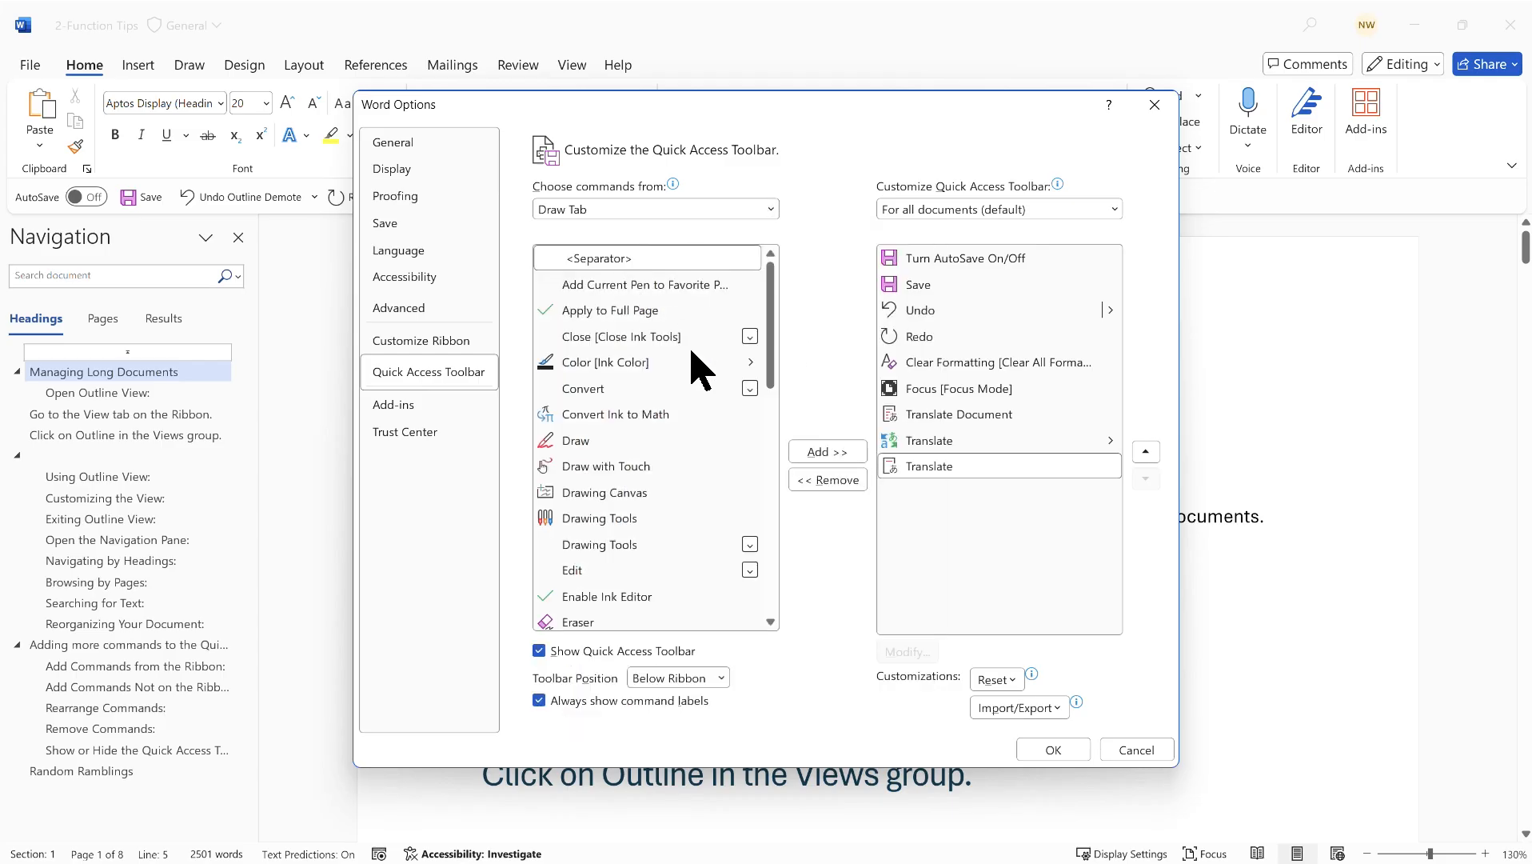
click(616, 413)
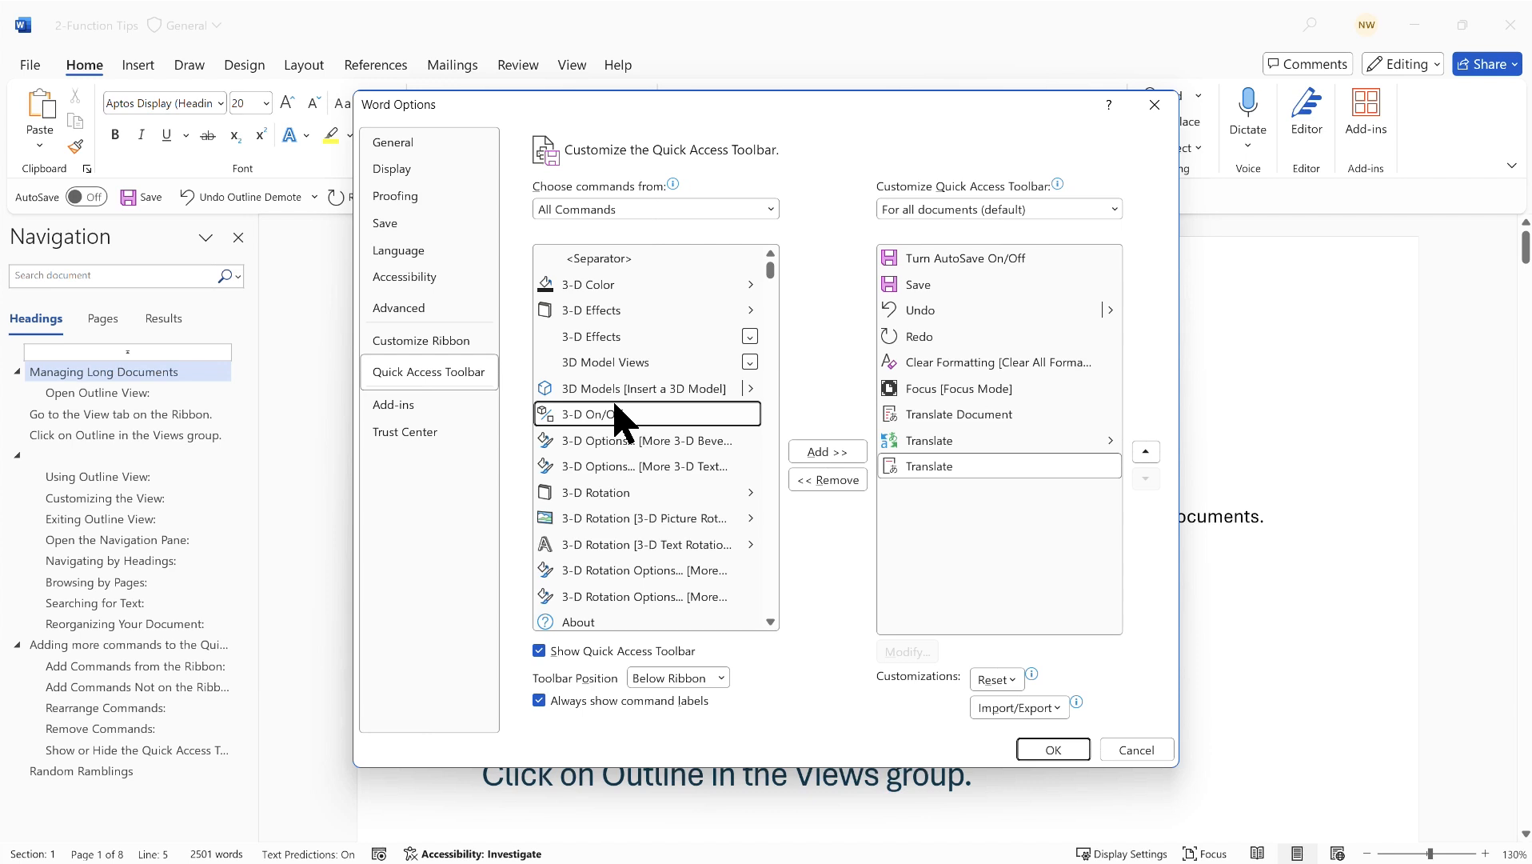
key(g)
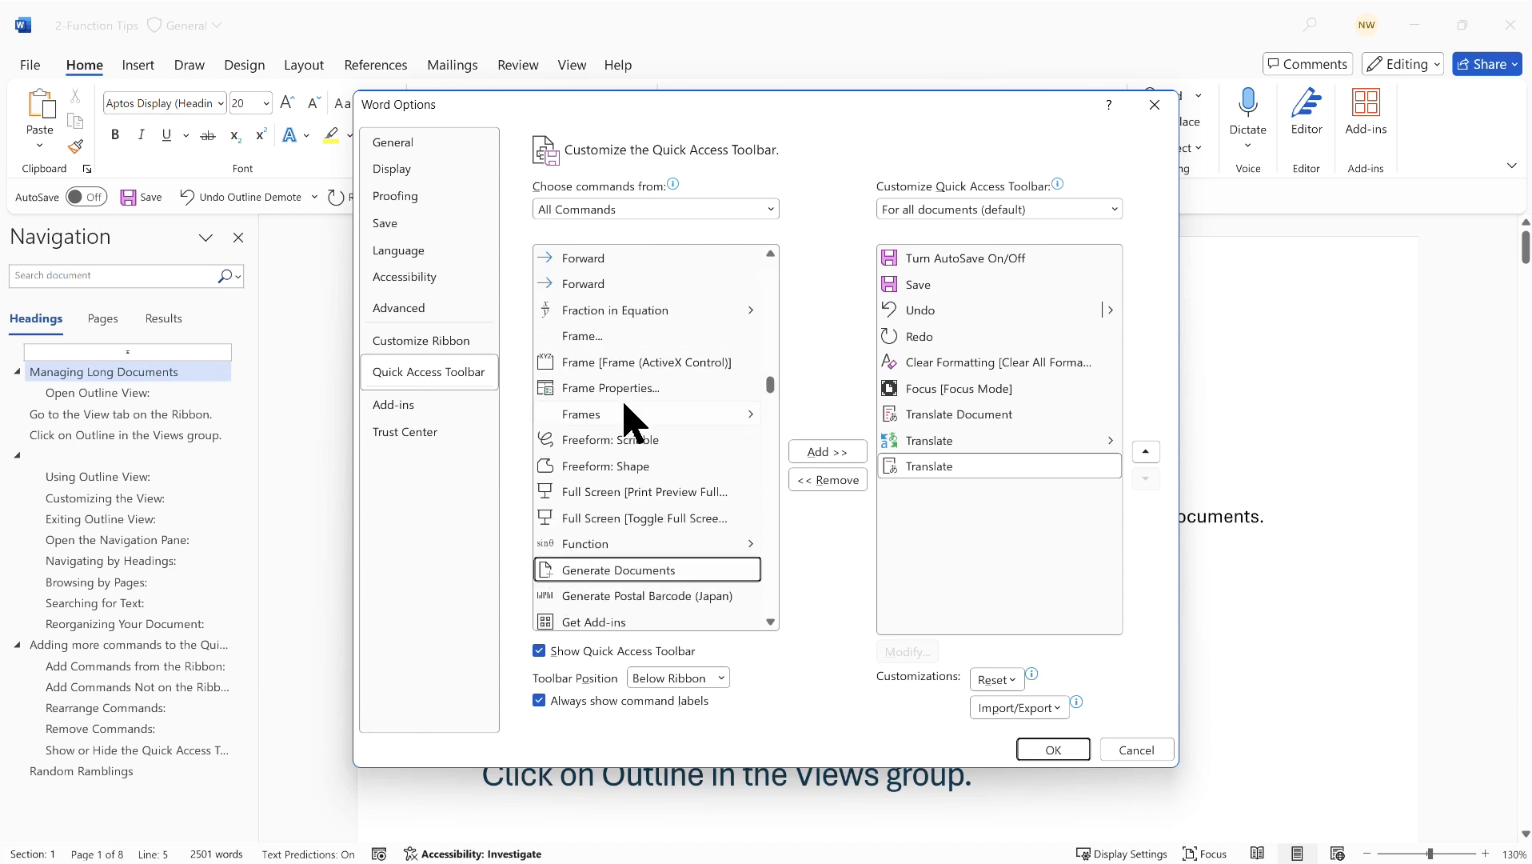
scroll(632, 422, down, 1)
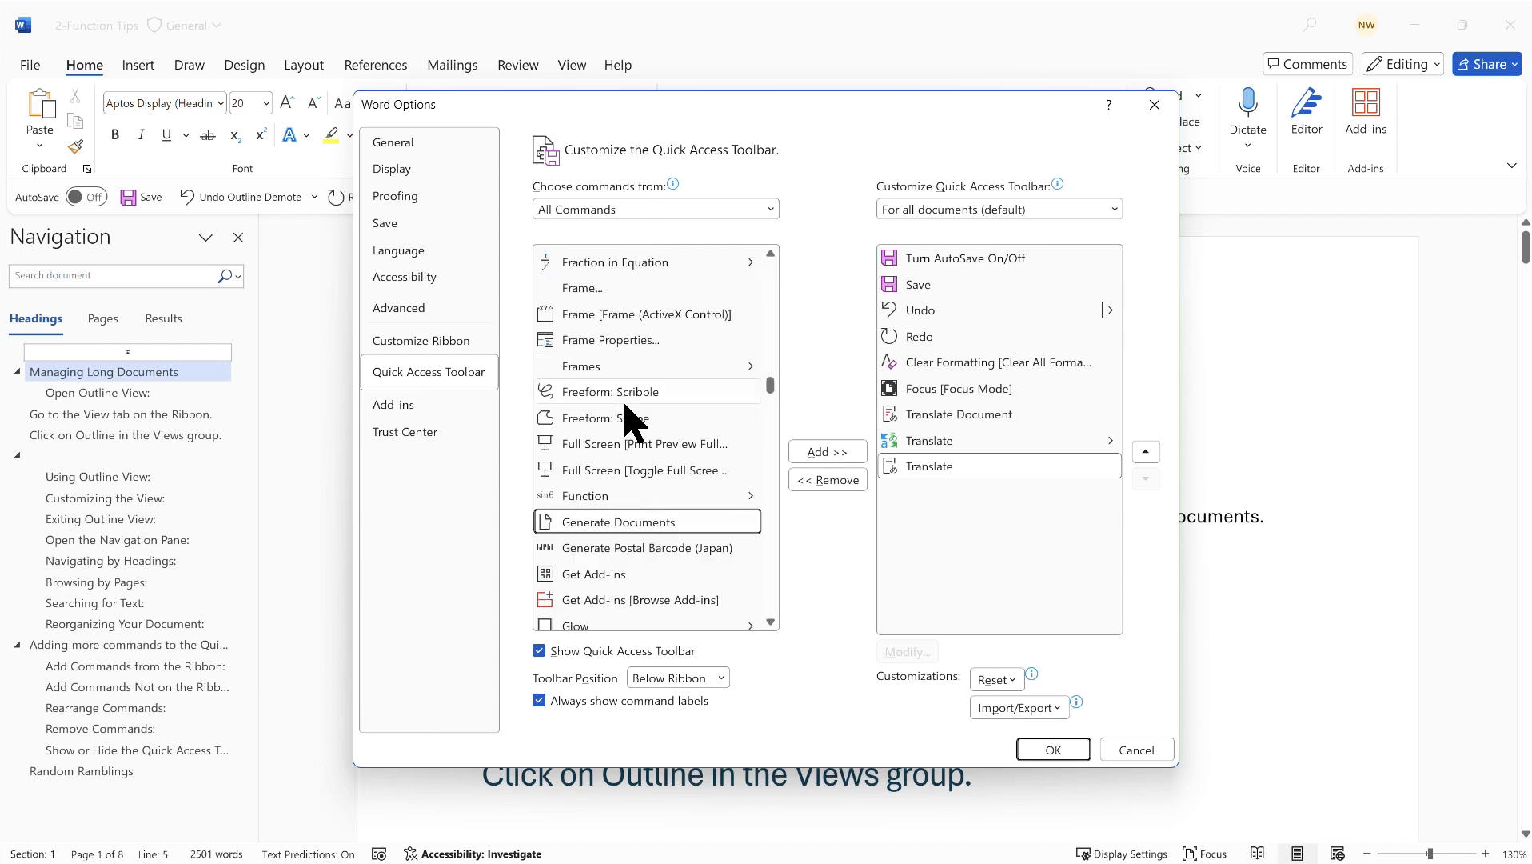
key(p)
scroll(632, 421, down, 10)
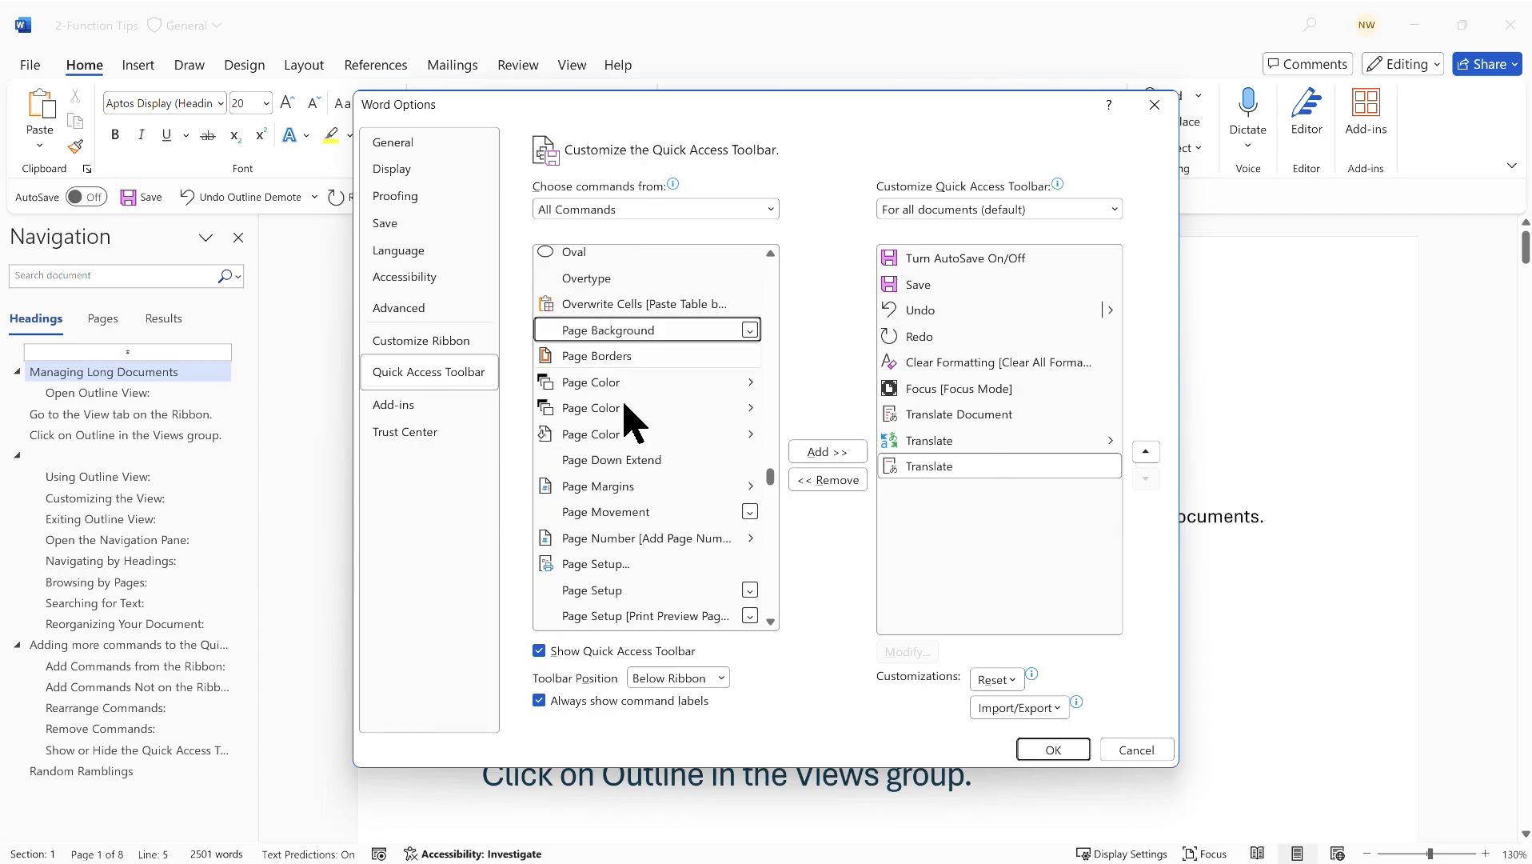
scroll(632, 421, down, 8)
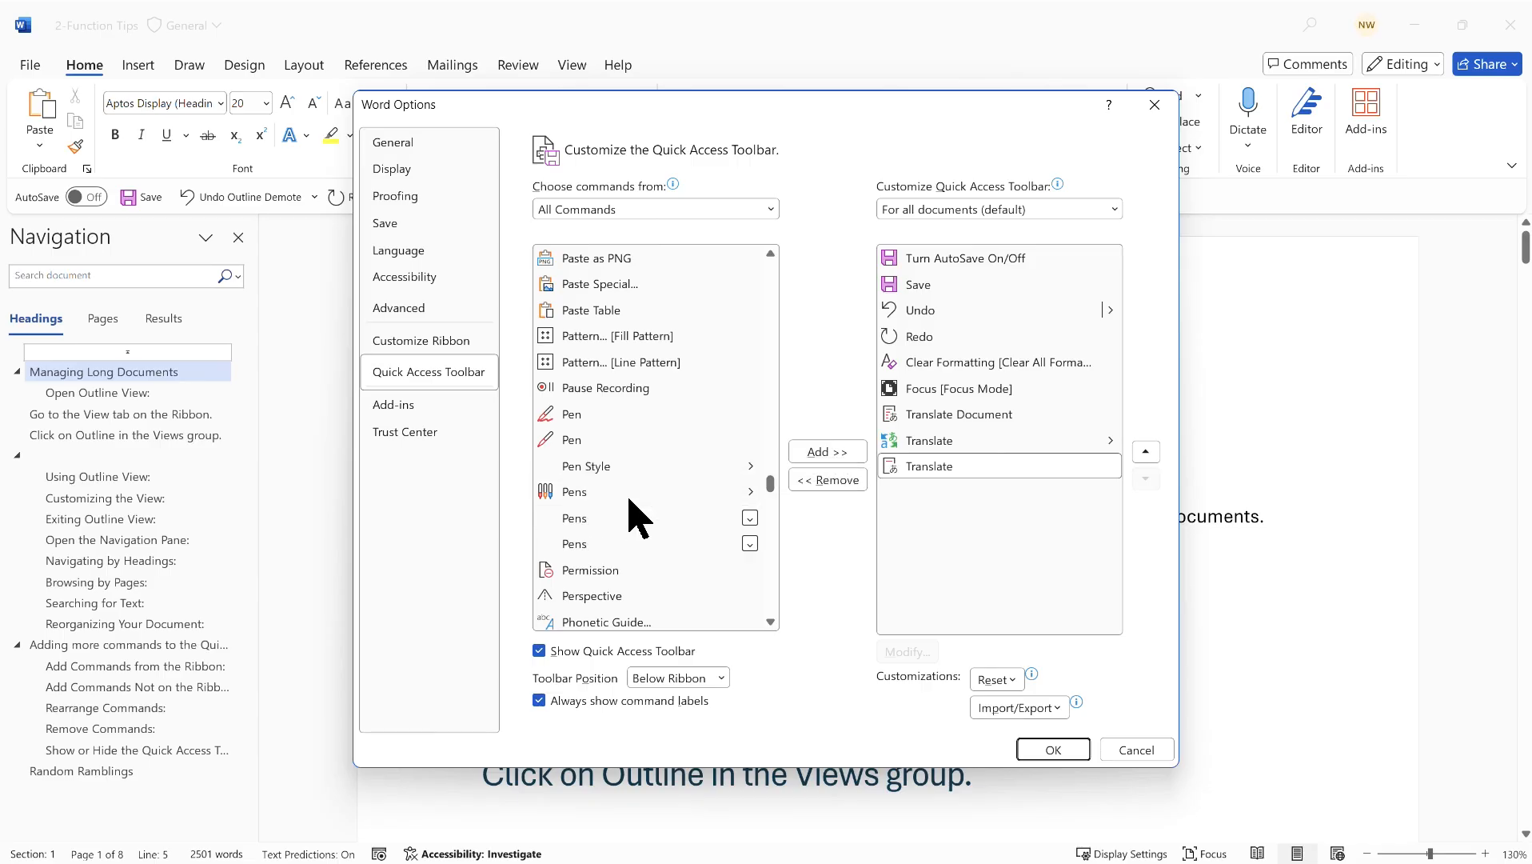
click(734, 491)
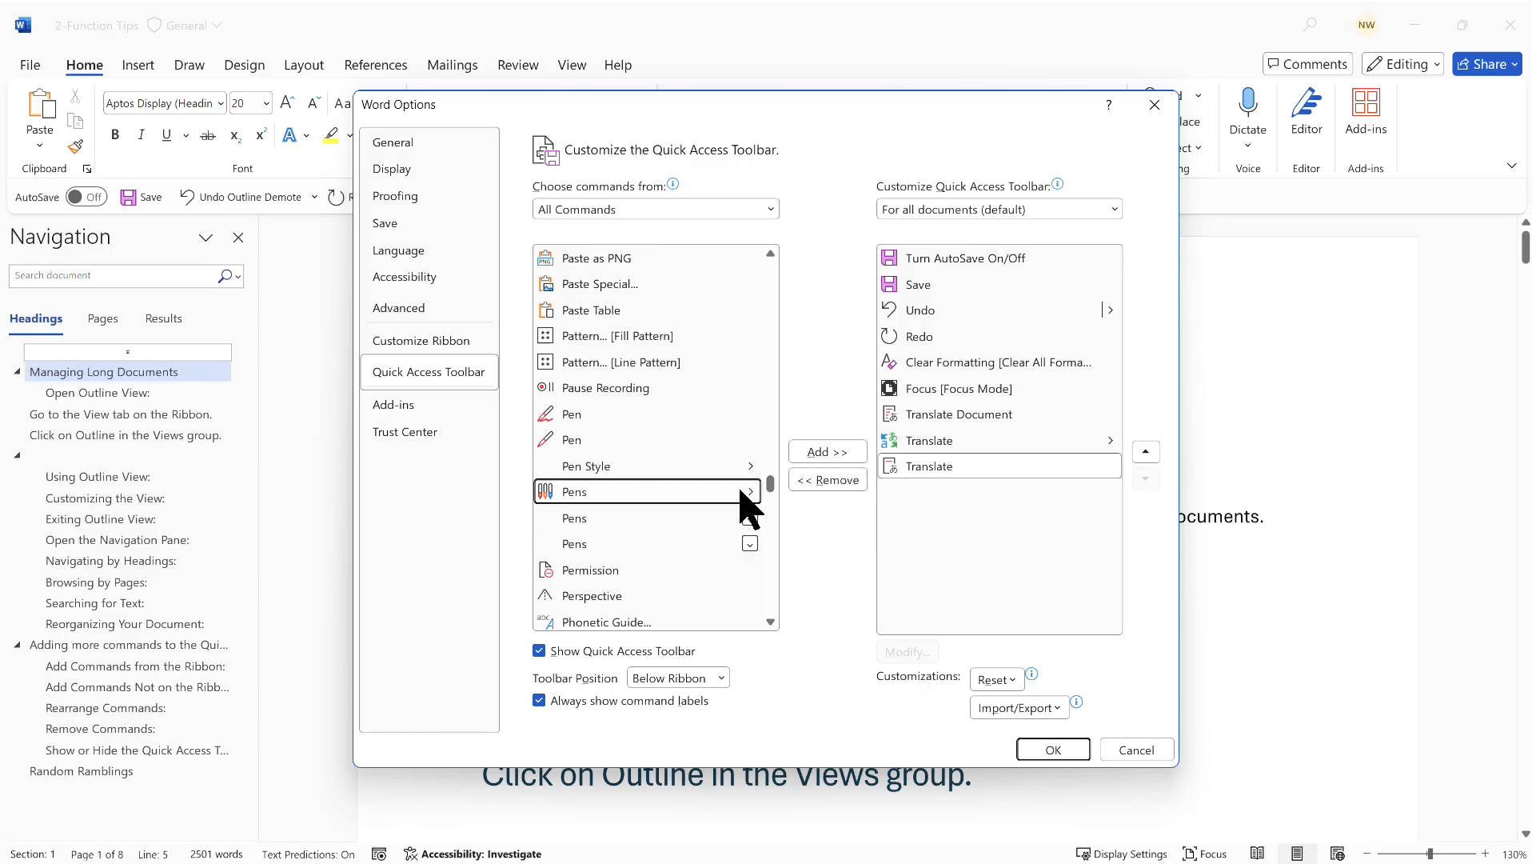
click(824, 453)
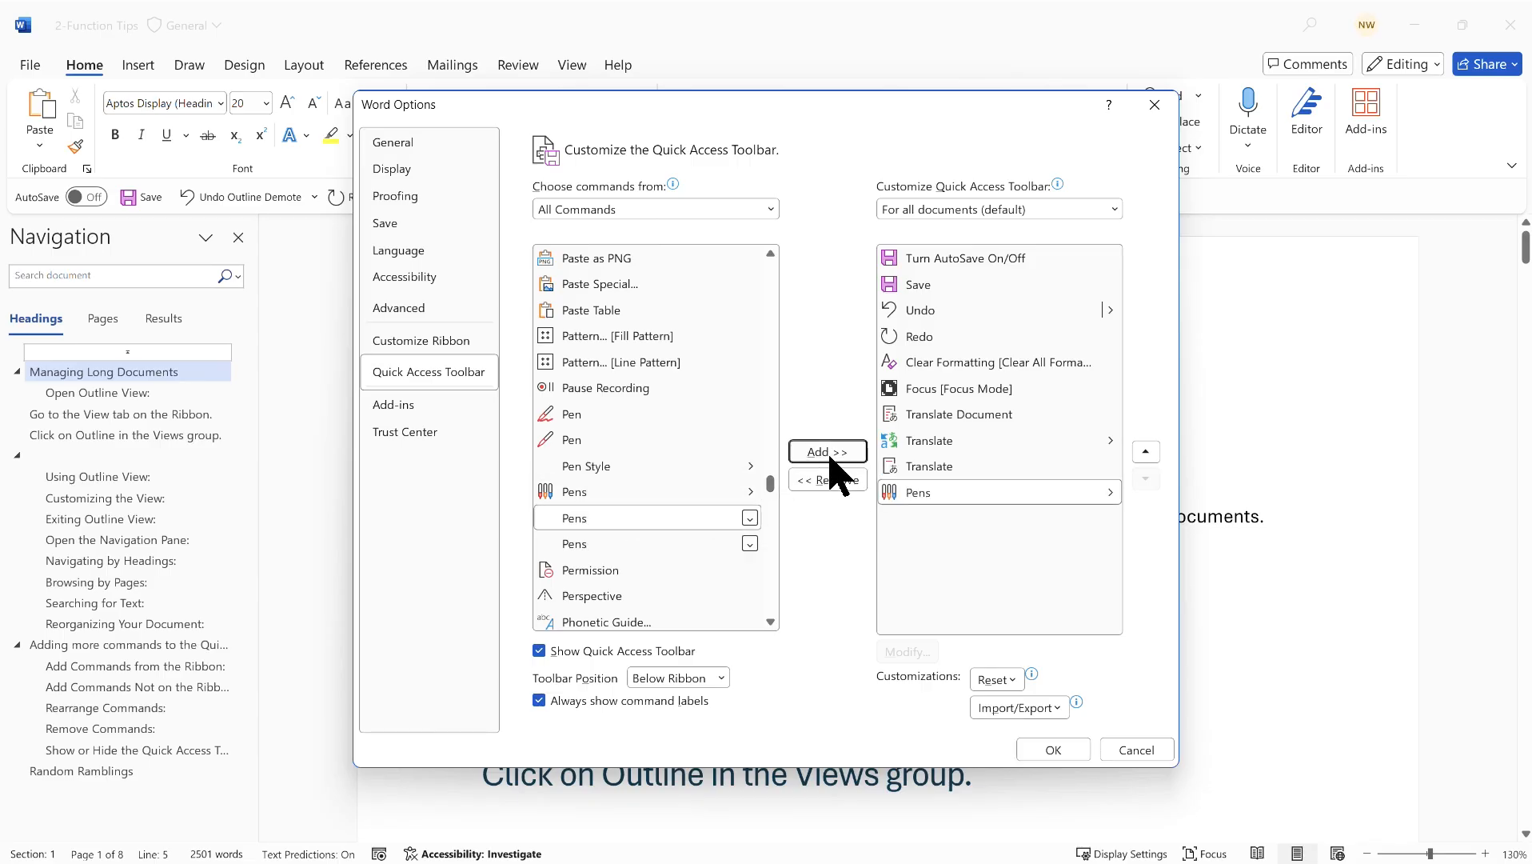
click(1052, 750)
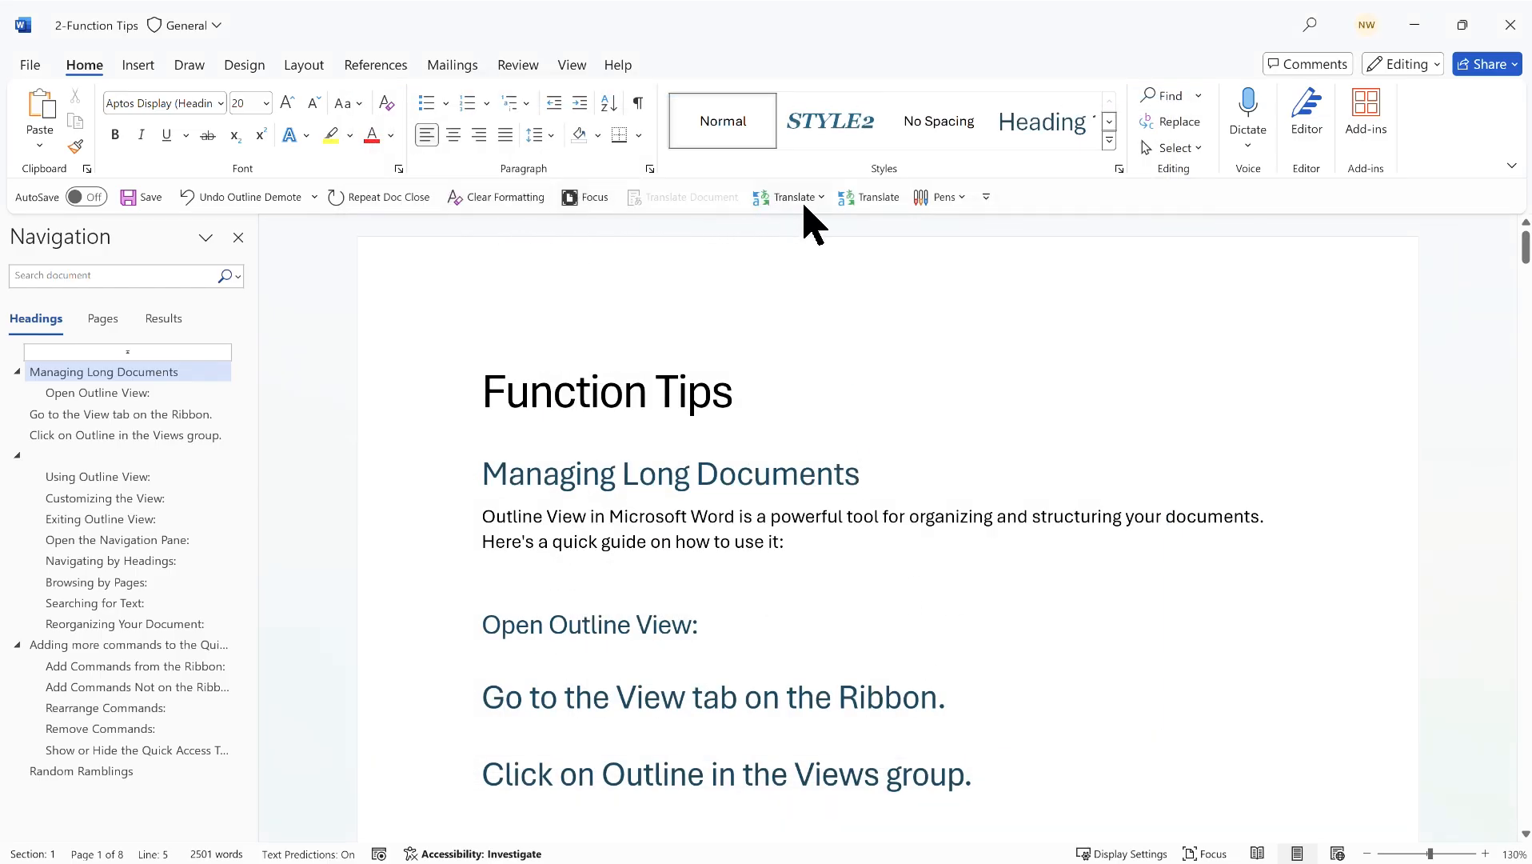
- Select the three paragraphs under the Using Outline View heading and load them into the Translator
click(742, 397)
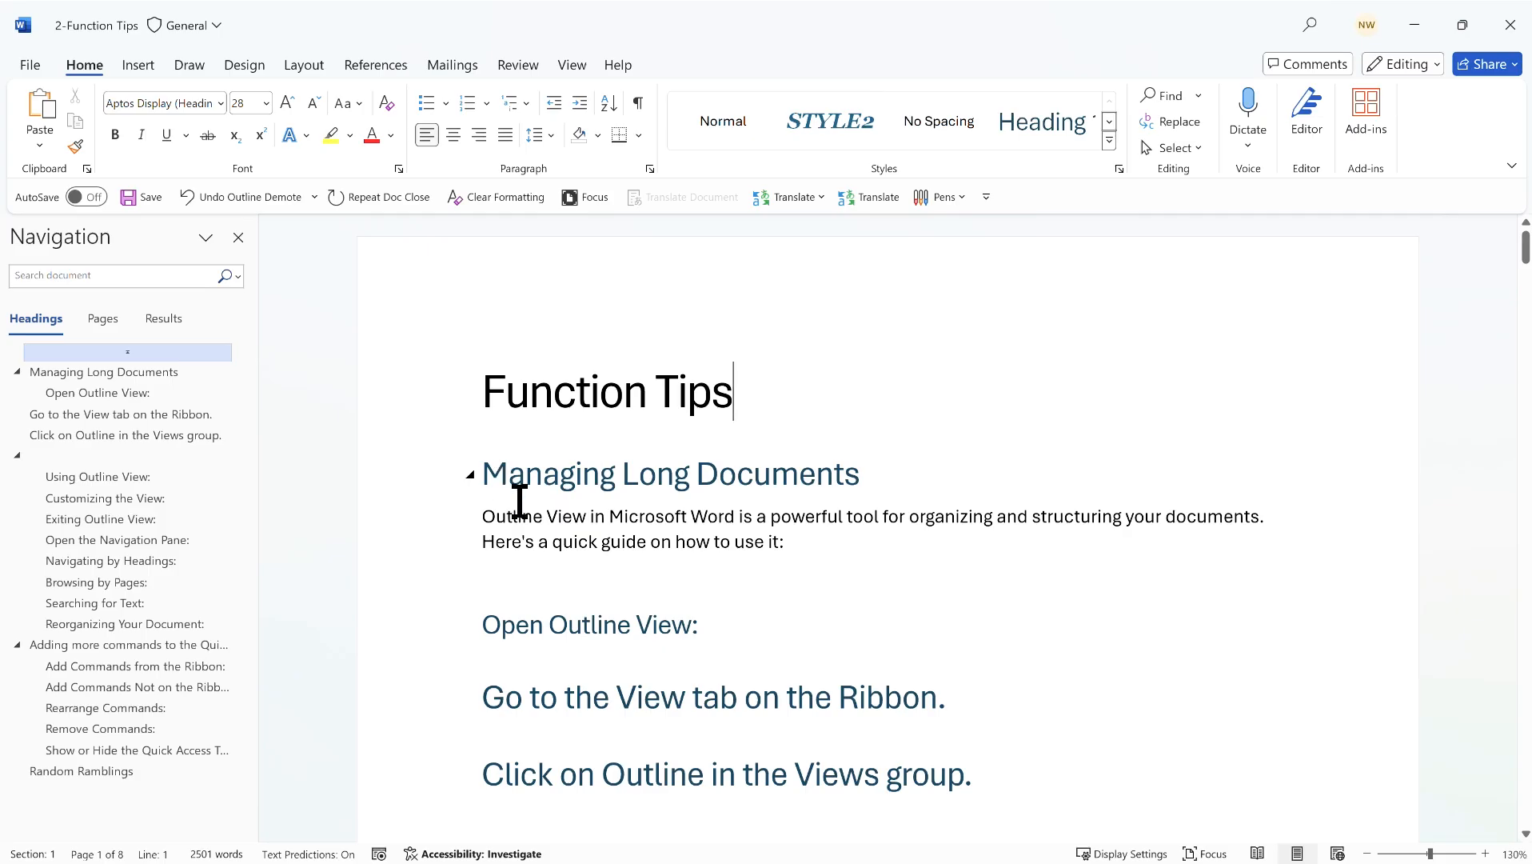
scroll(692, 474, down, 5)
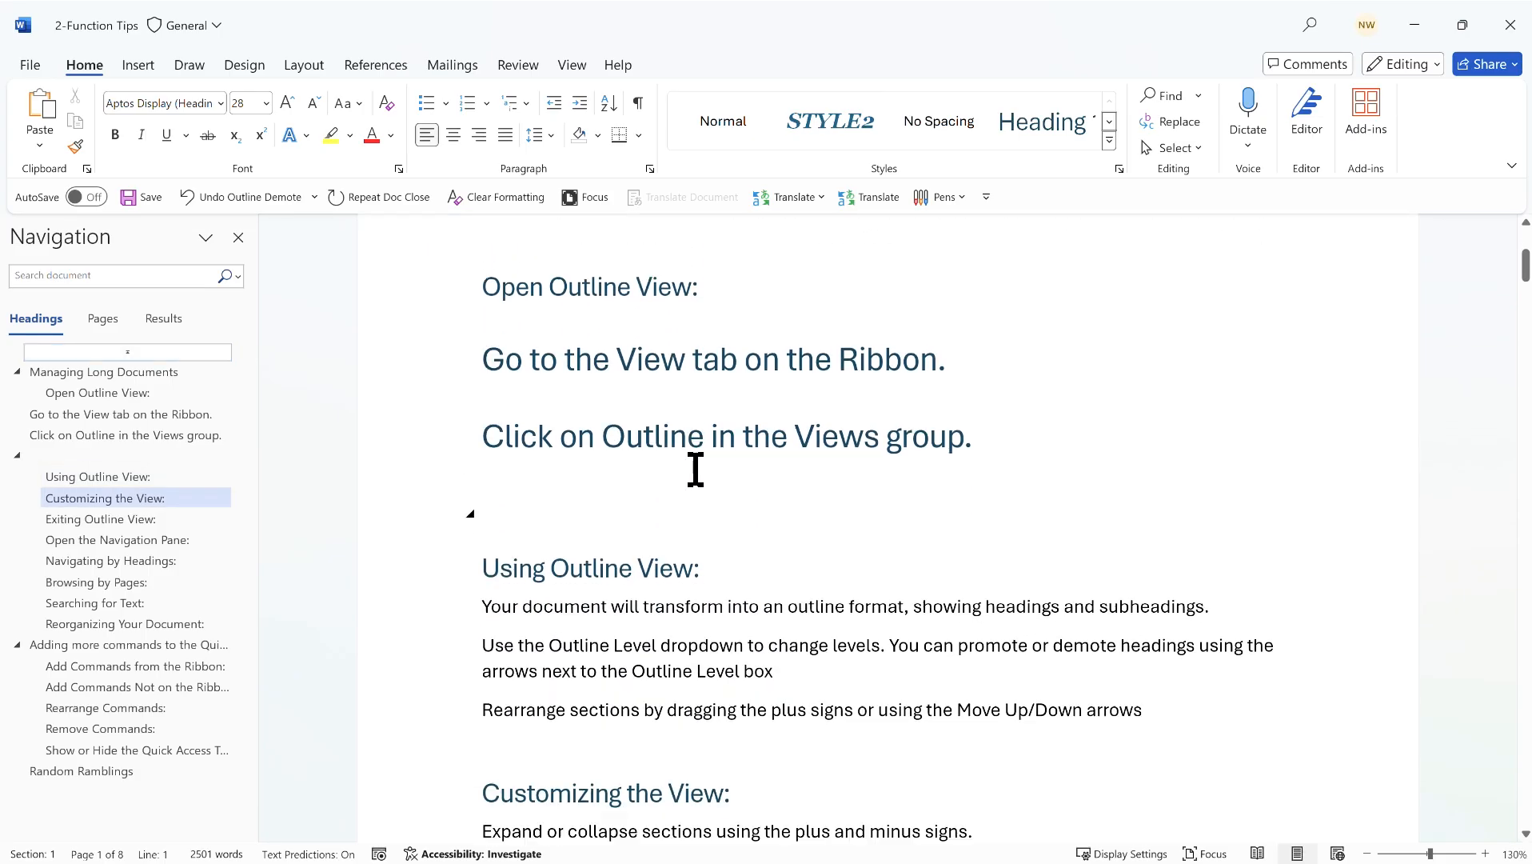
scroll(687, 471, down, 2)
drag(485, 448, 1135, 551)
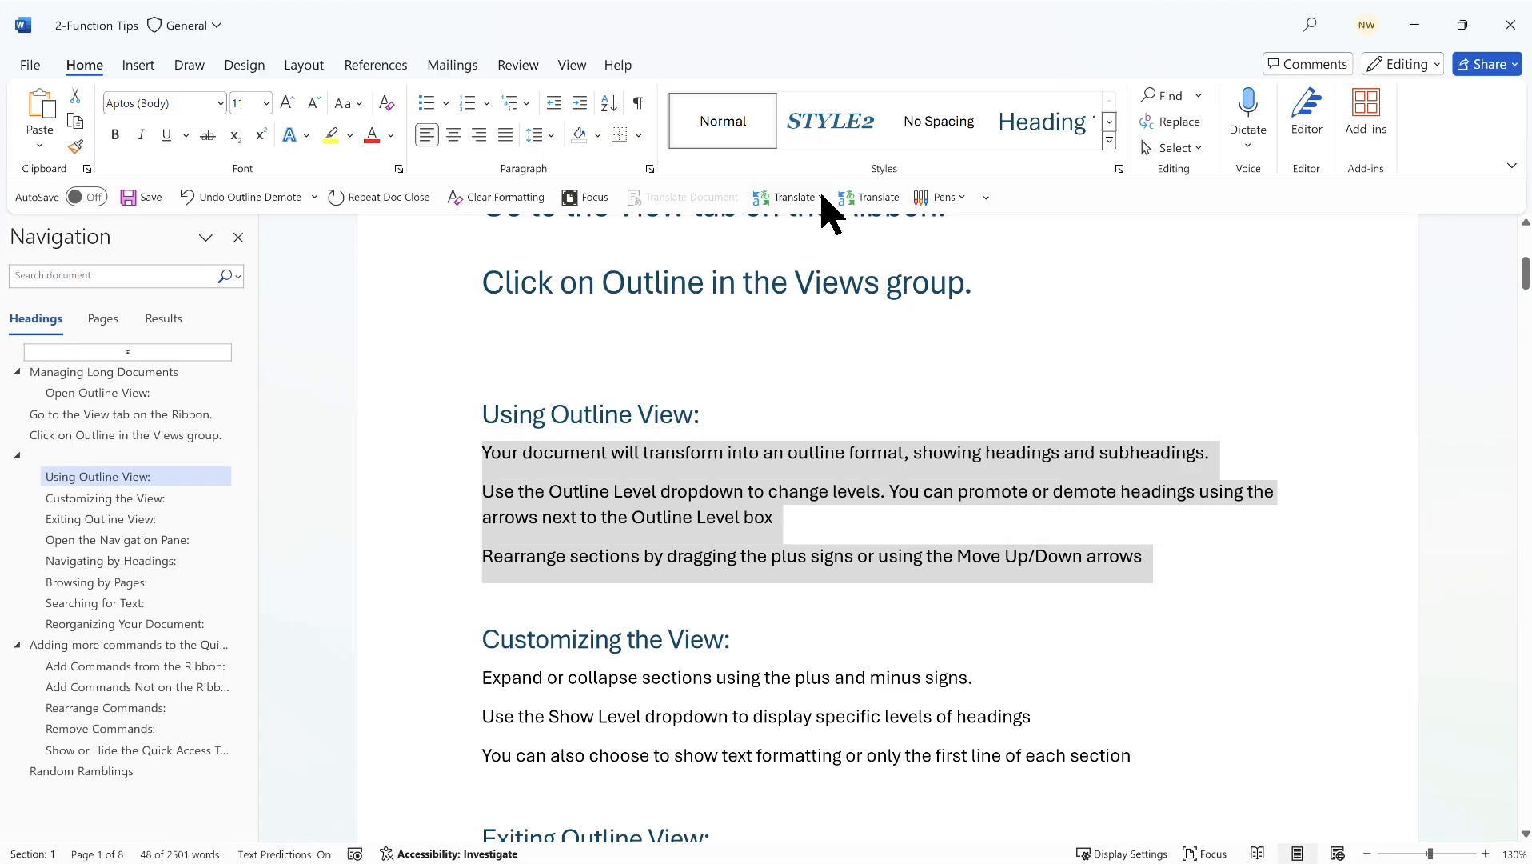
click(875, 197)
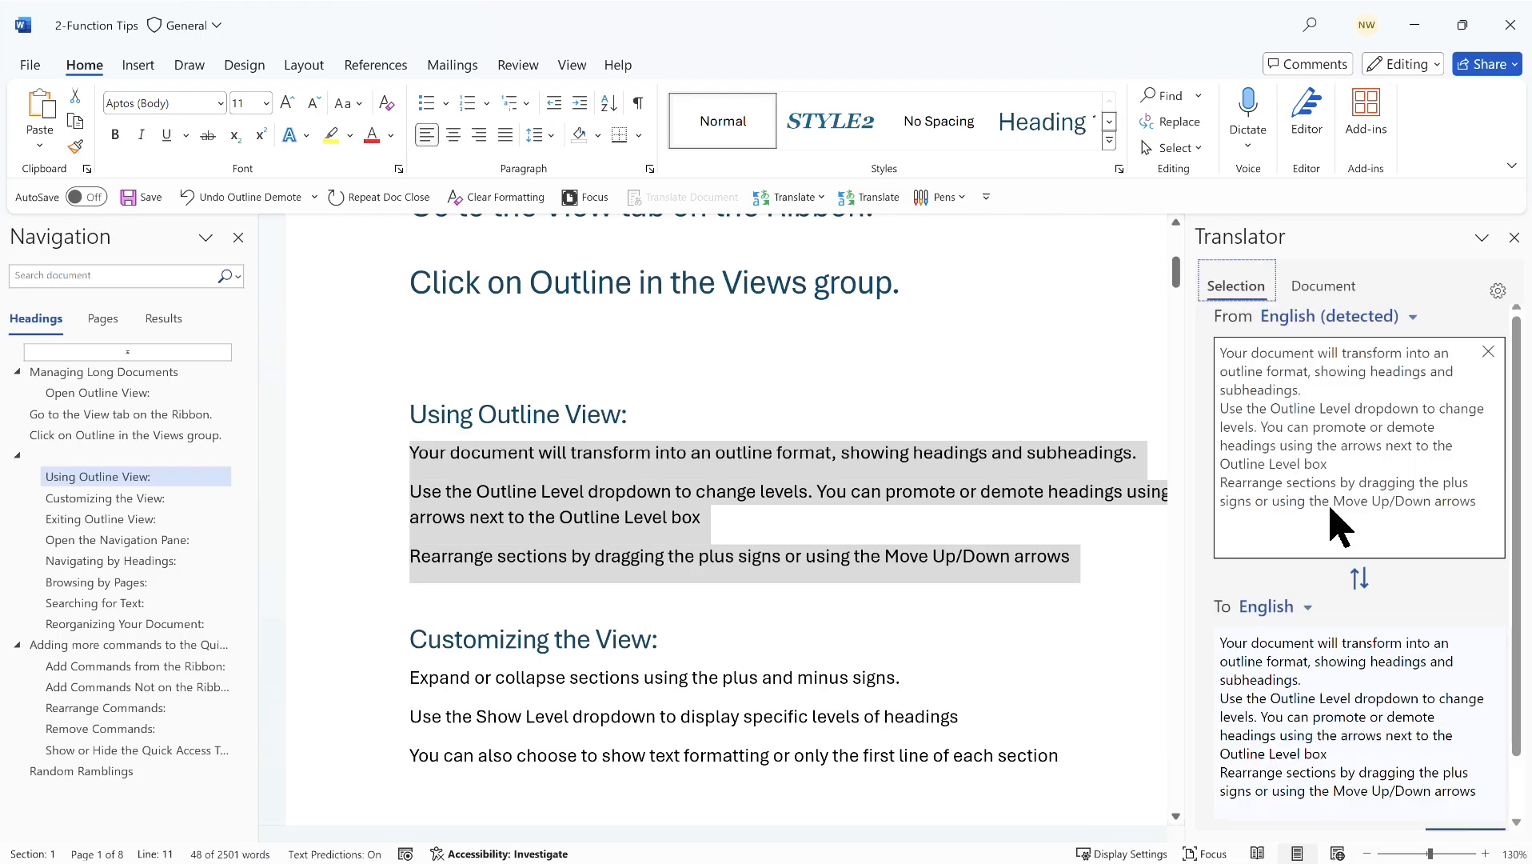
scroll(1360, 479, down, 1)
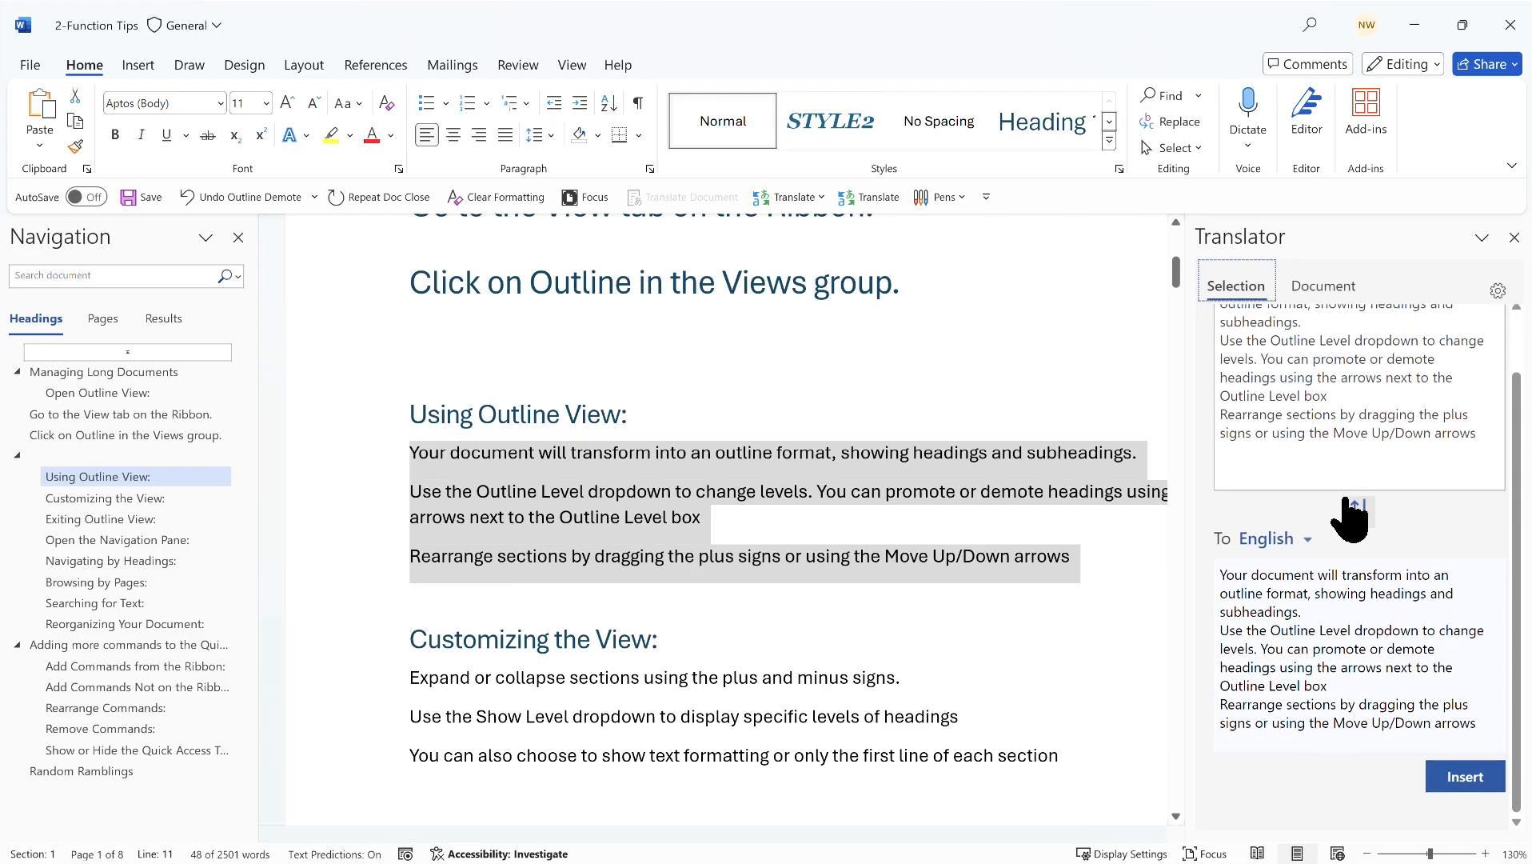
- Set the translation's target language to Spanish and insert the translated text in place of the selected paragraphs
click(1309, 541)
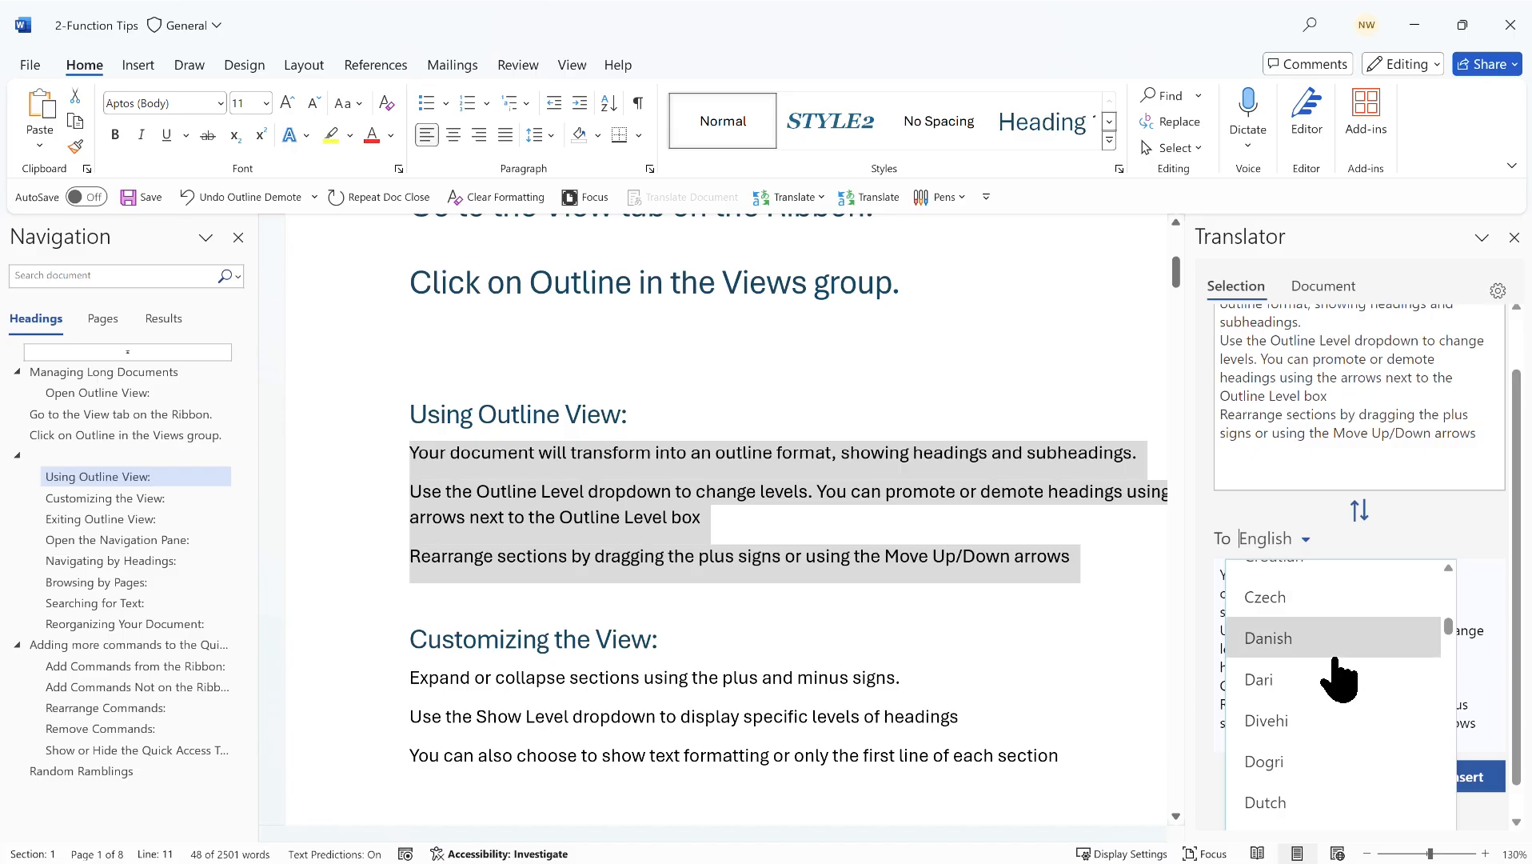
text(s)
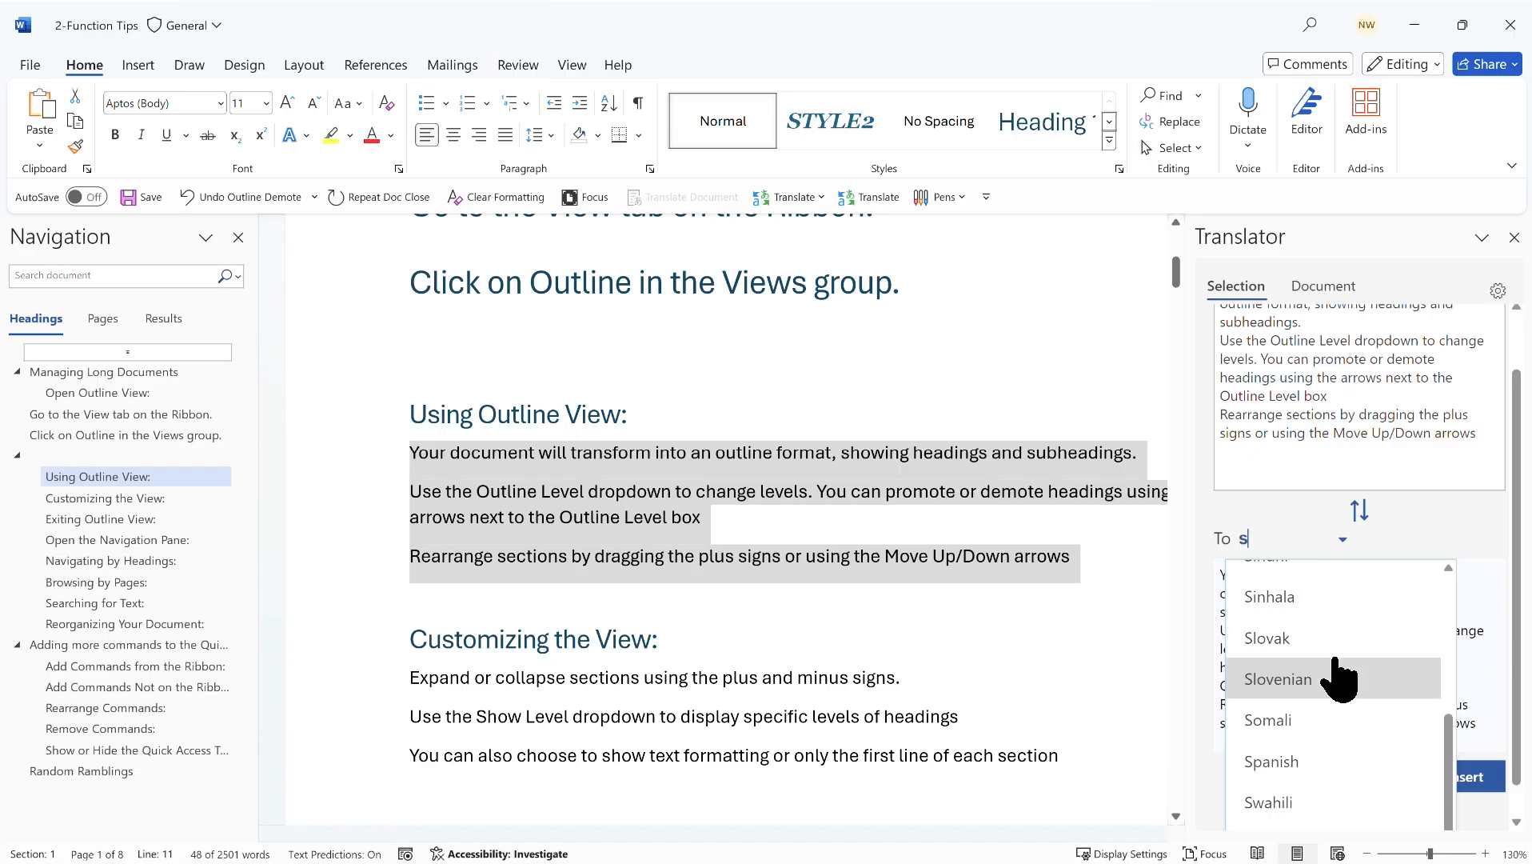
click(1283, 762)
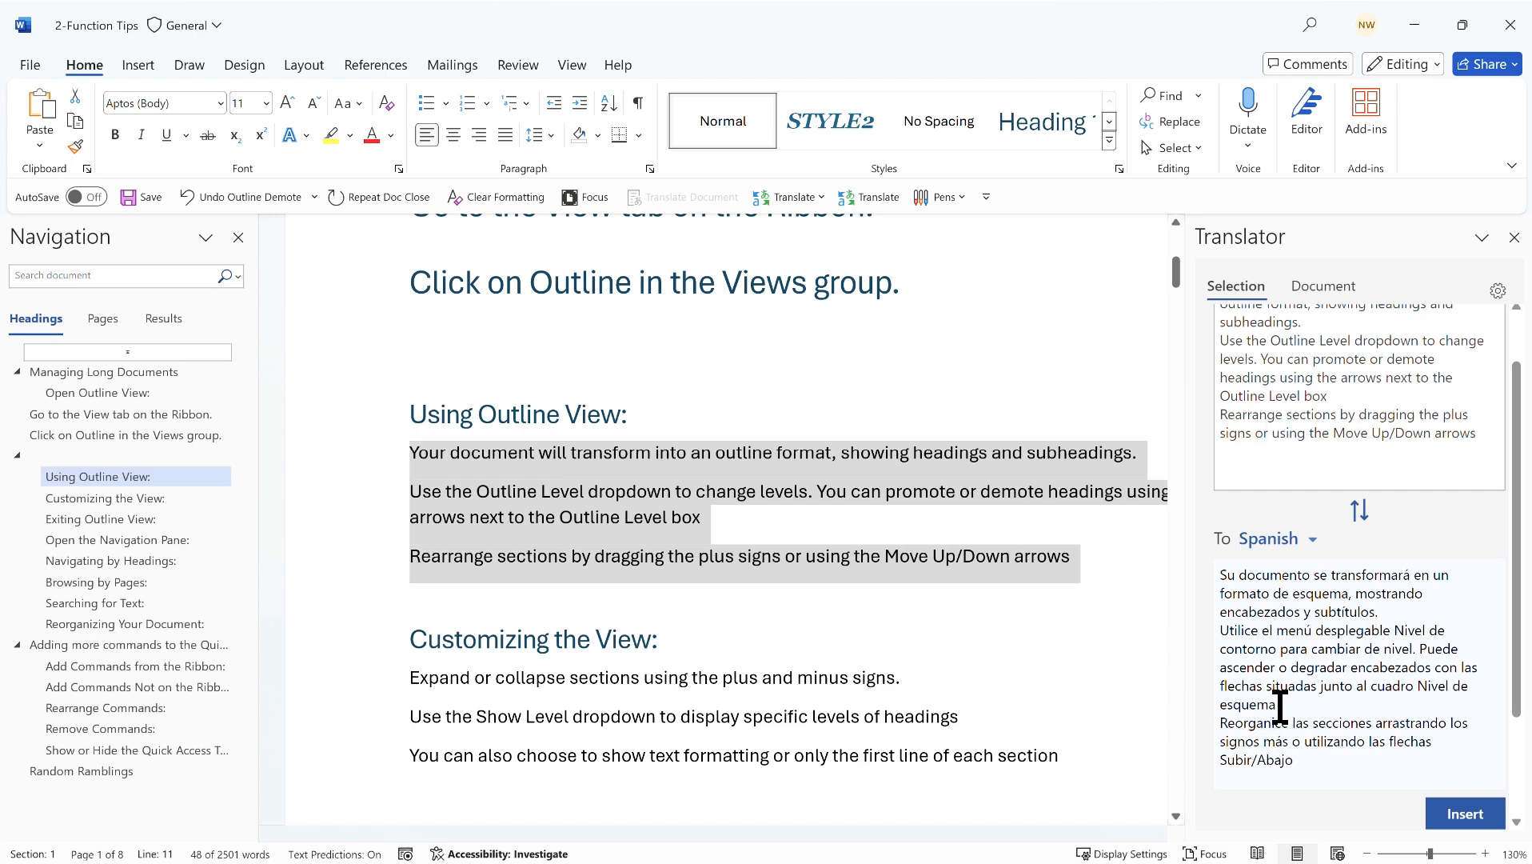
click(1467, 812)
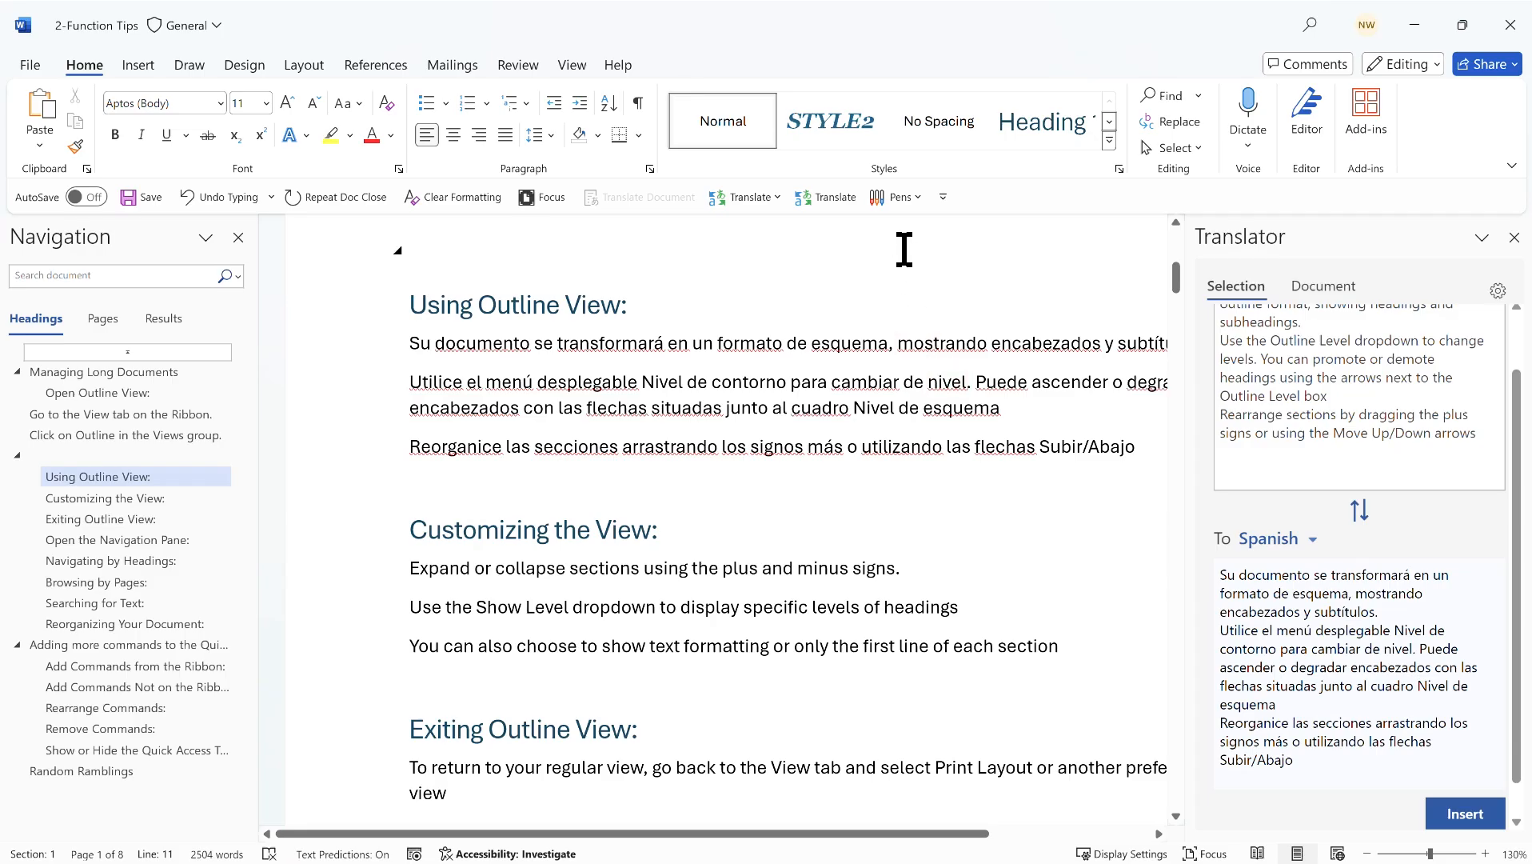
- Examine the options offered by the Pens command on the Quick Access Toolbar
click(916, 201)
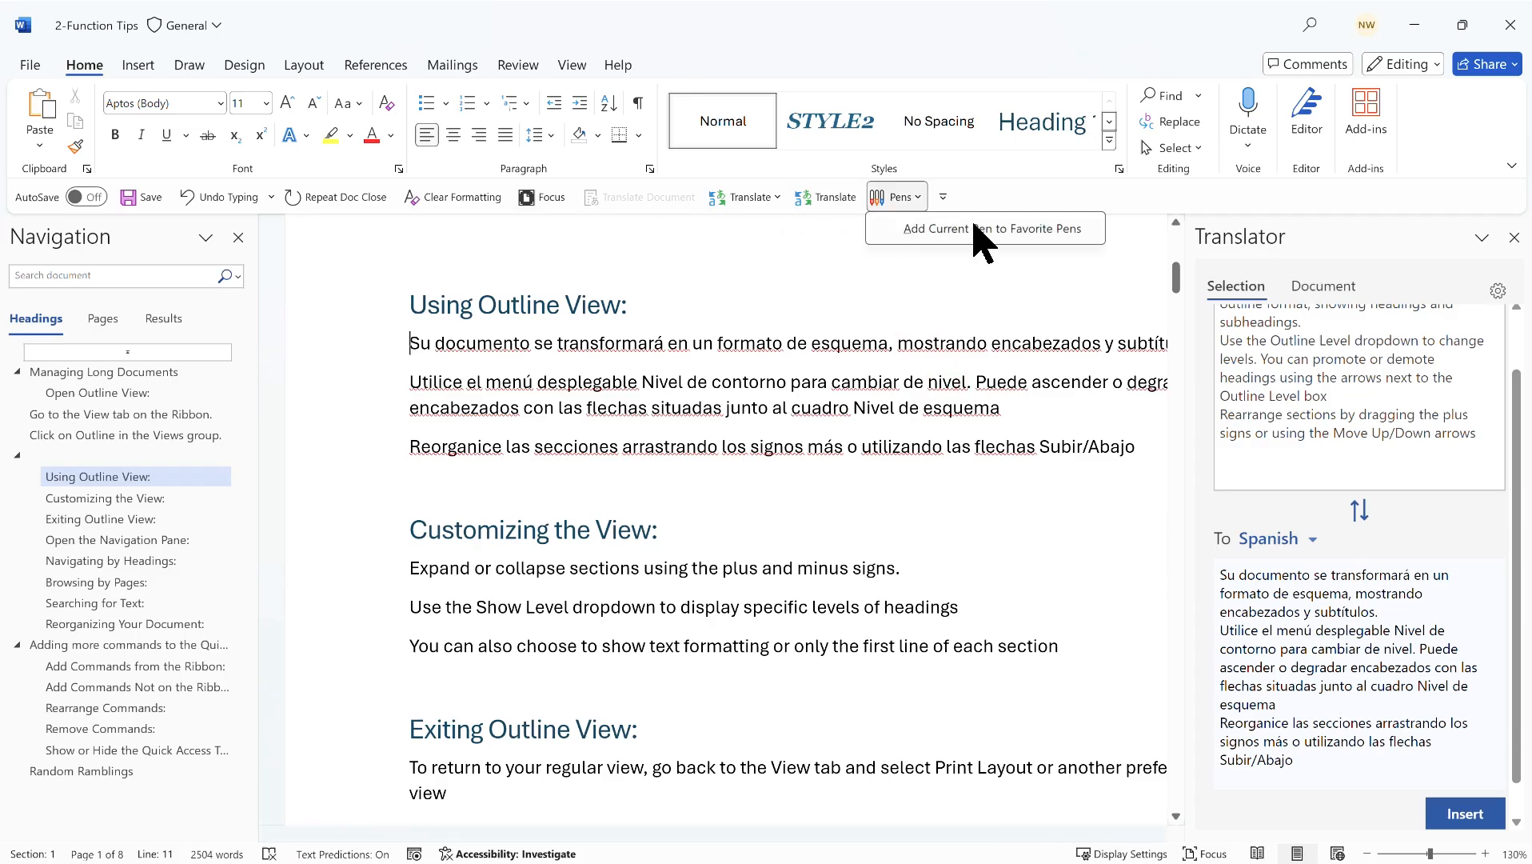
click(992, 189)
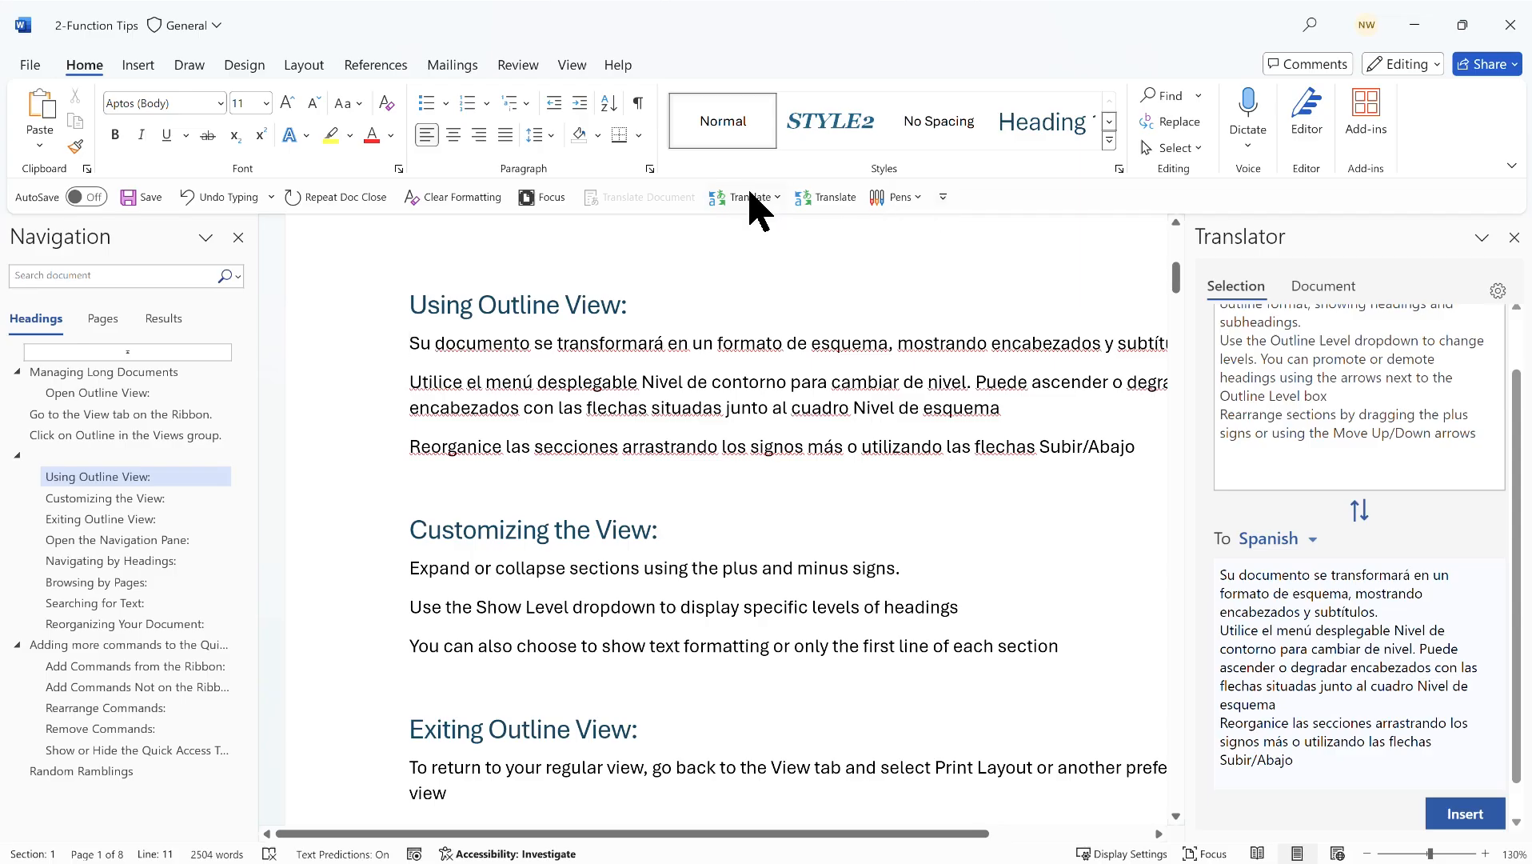
- Turn on Focus mode and read through the document down to the Navigation Pane section and back to the title
click(550, 199)
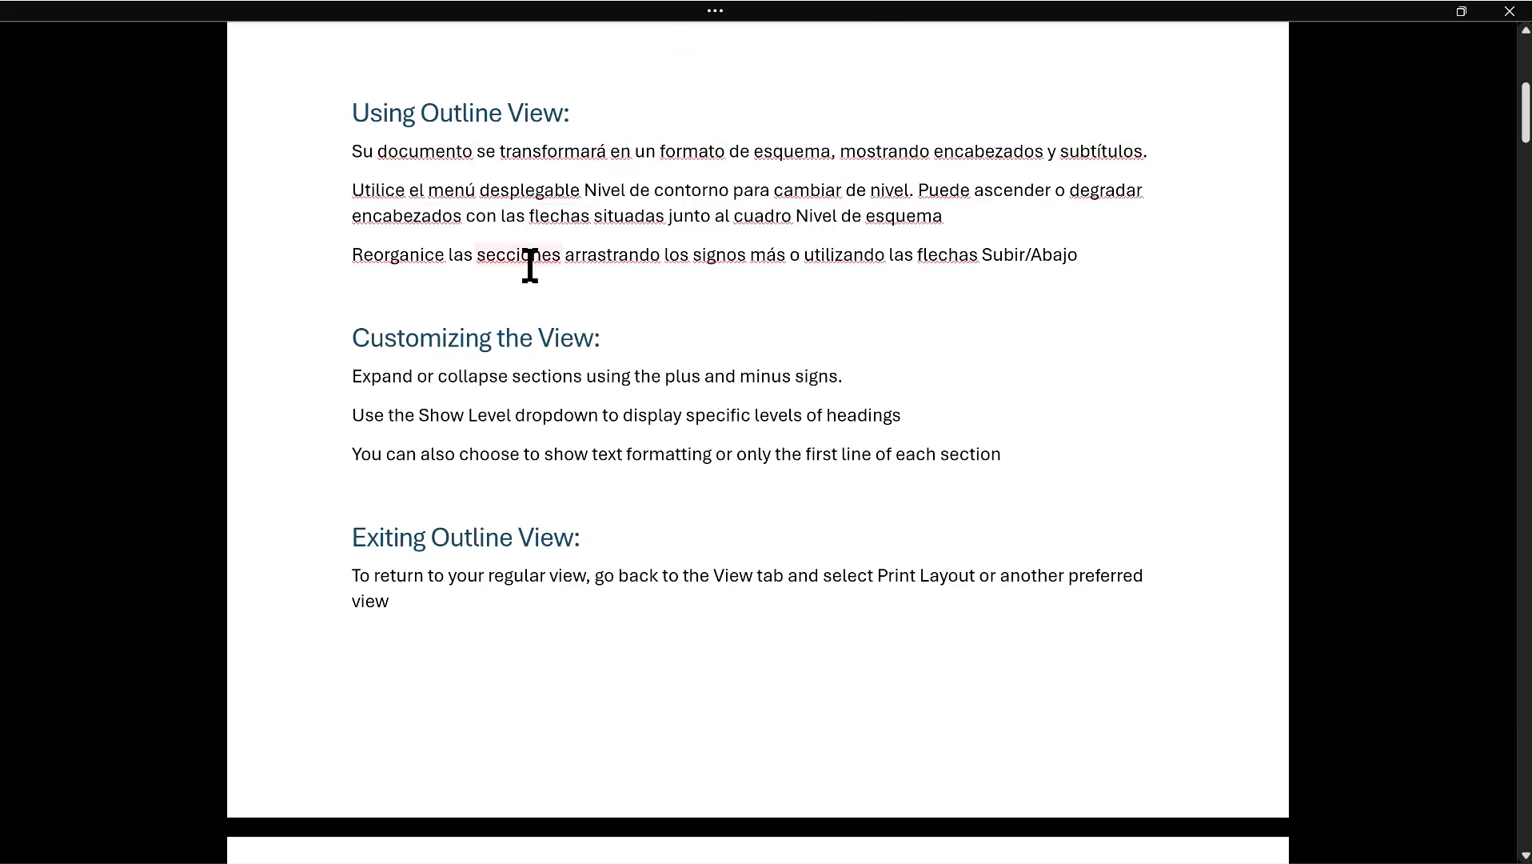
scroll(663, 281, down, 3)
click(649, 354)
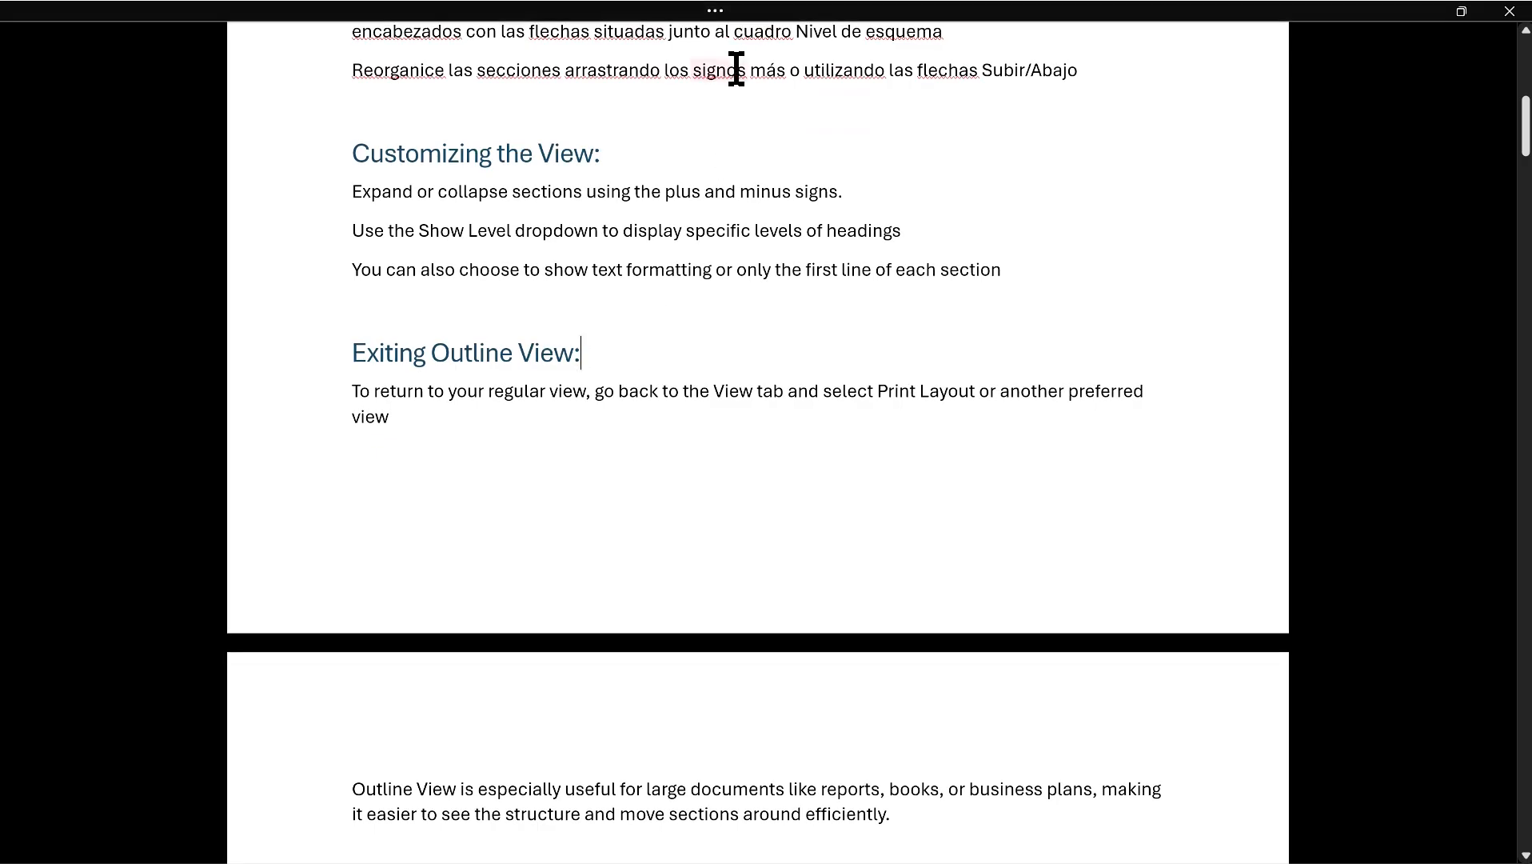
scroll(1133, 413, down, 10)
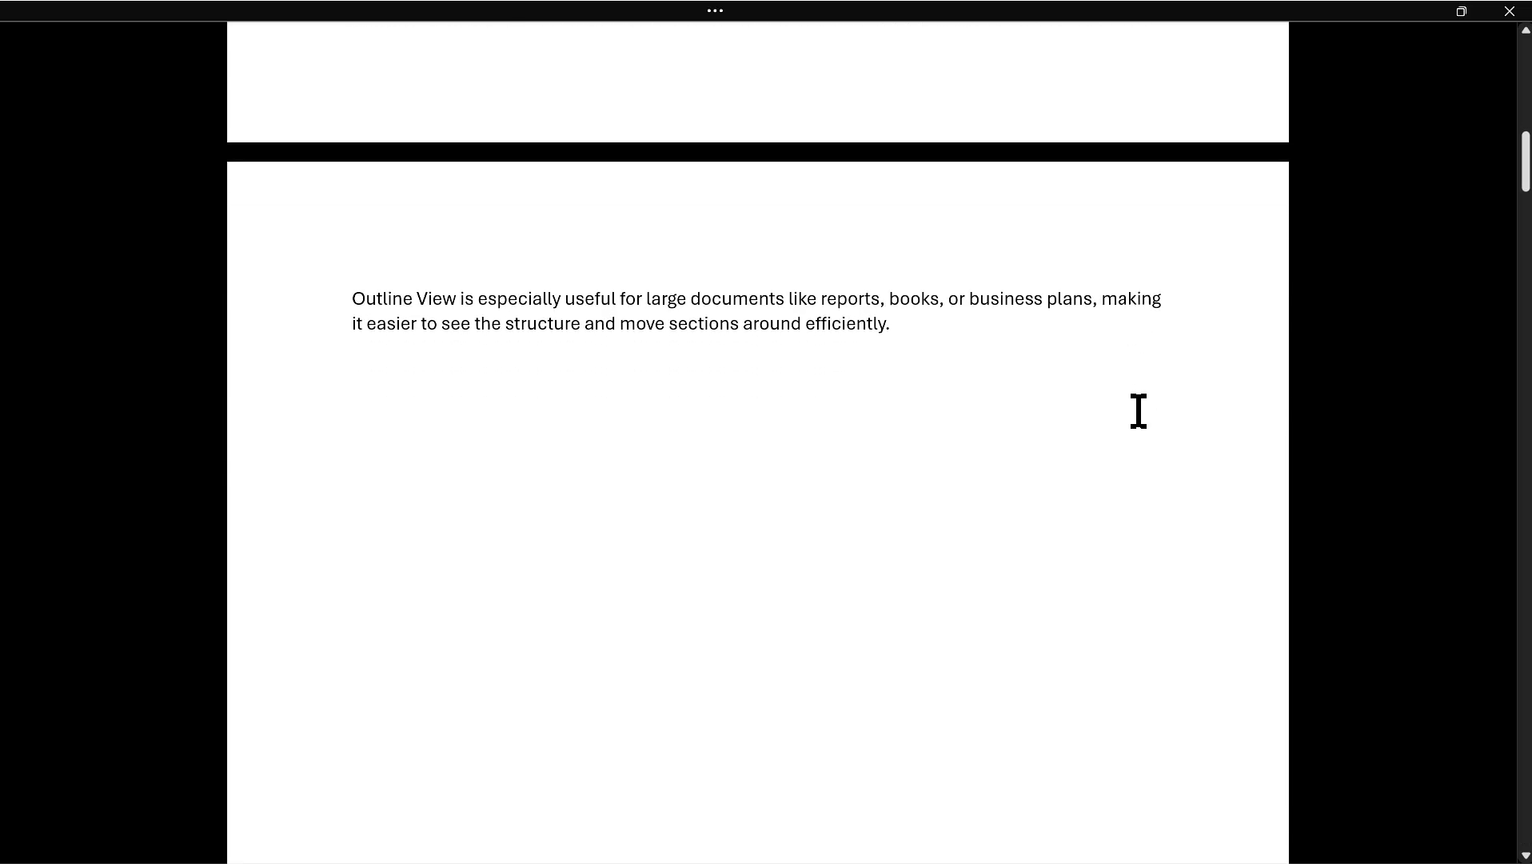
scroll(1138, 410, down, 12)
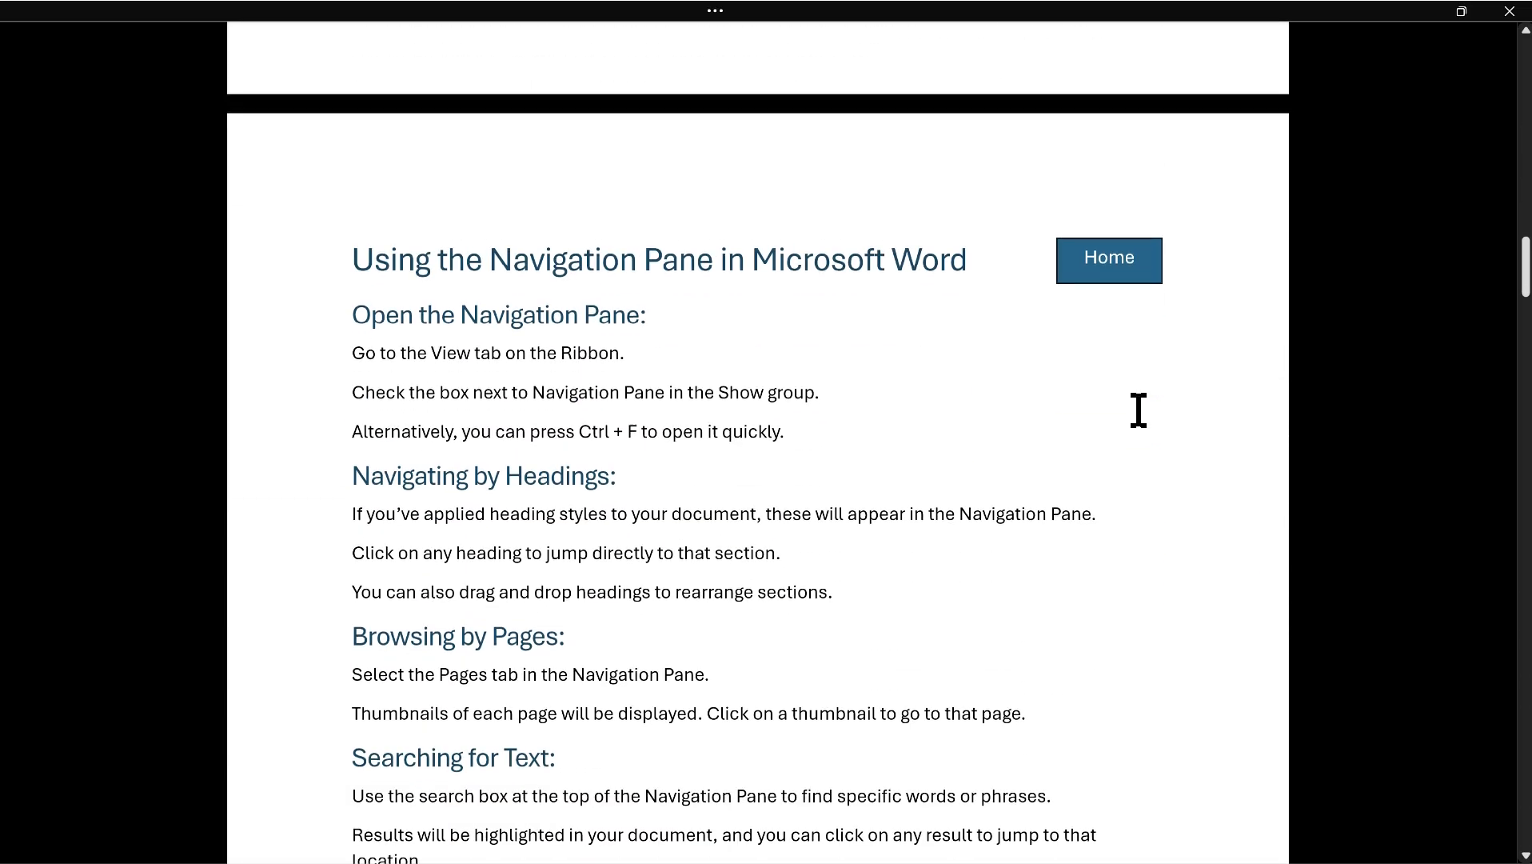
scroll(1138, 410, down, 1)
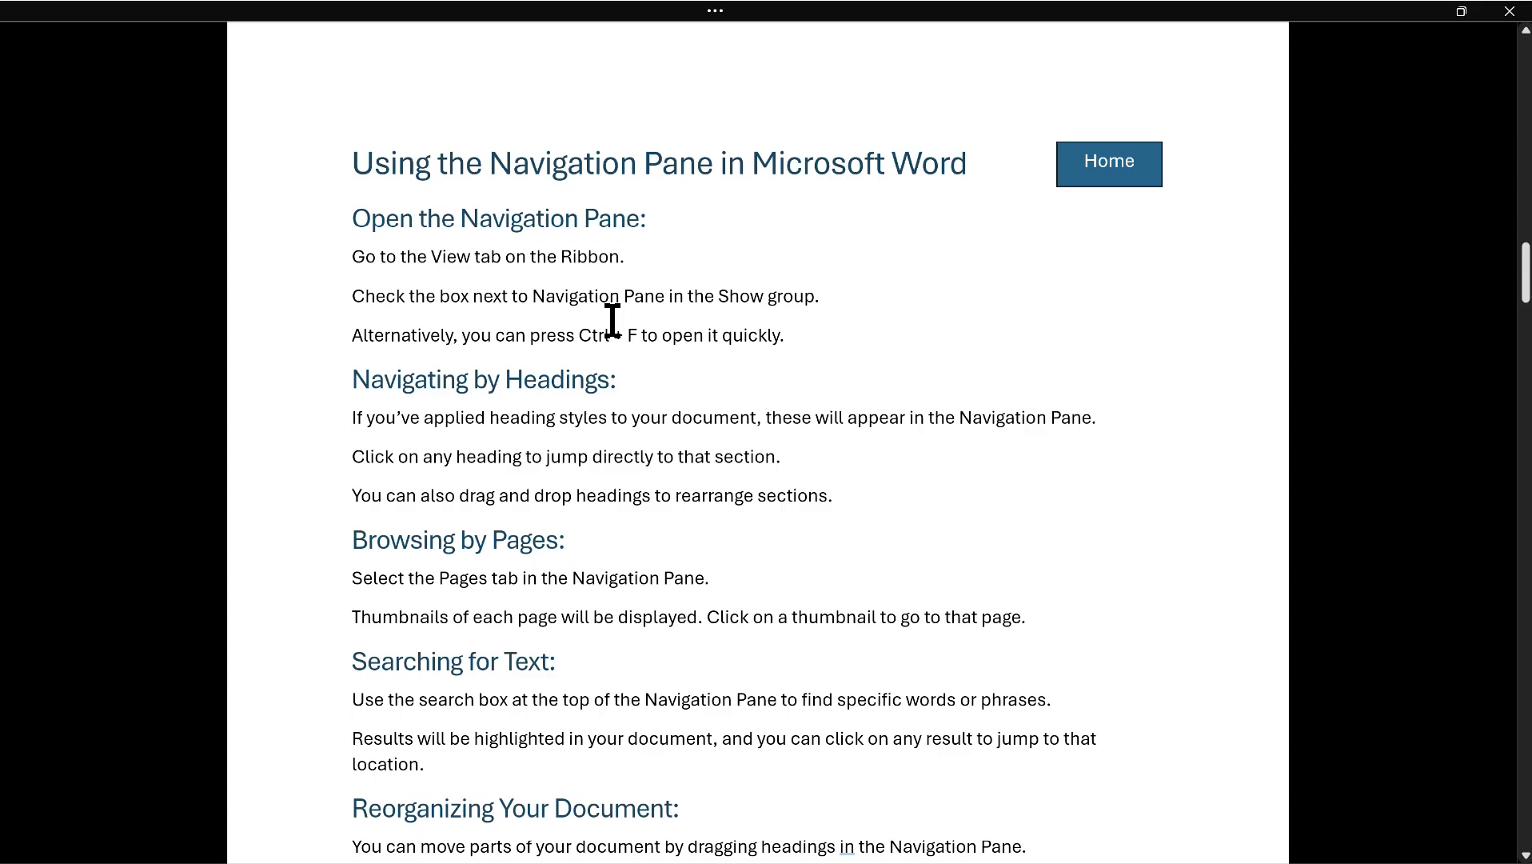
scroll(612, 320, up, 20)
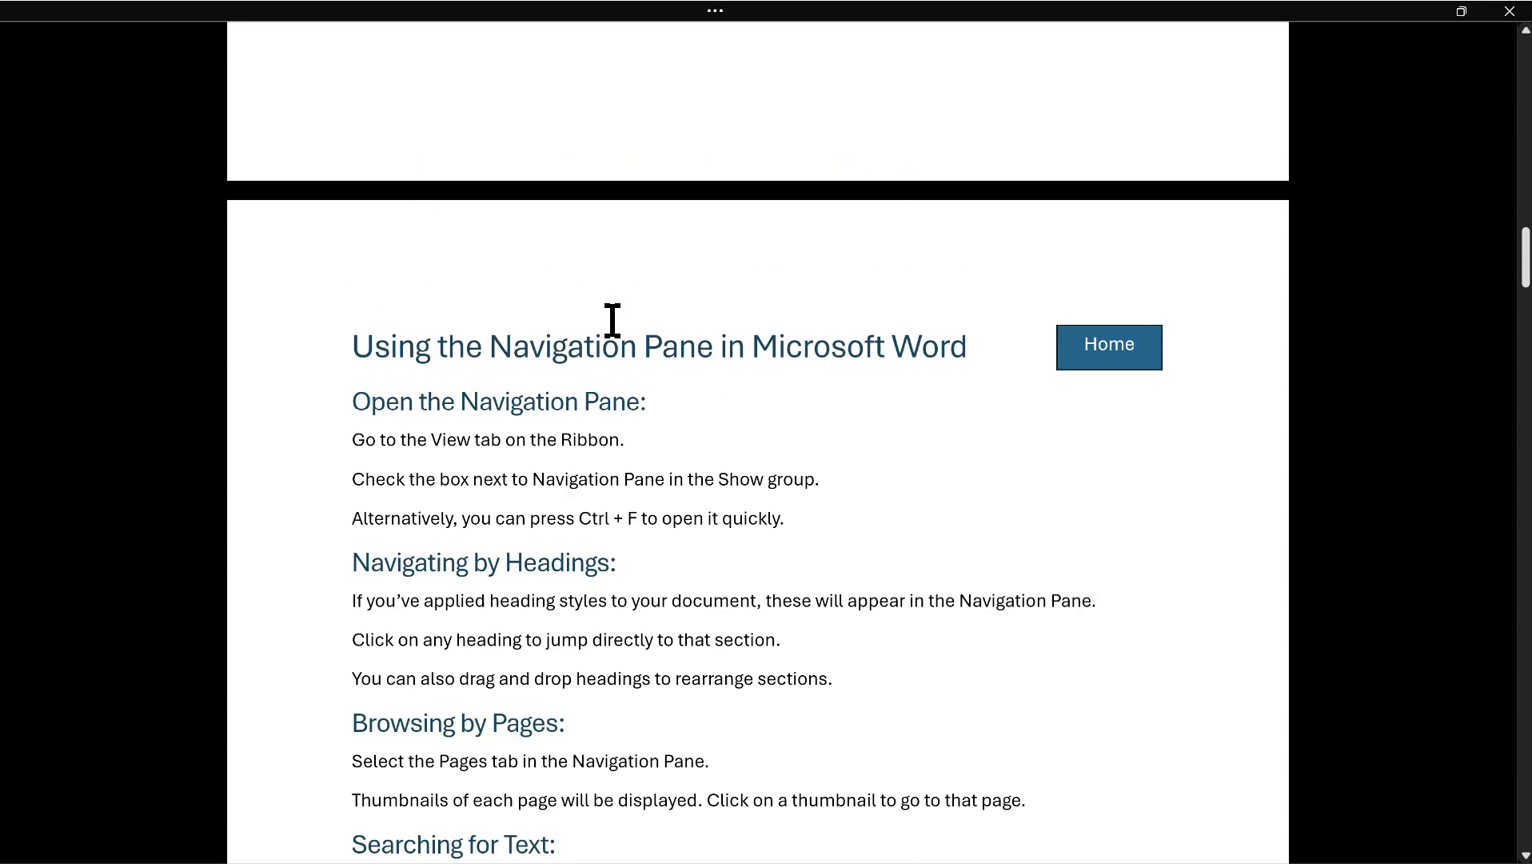
scroll(612, 319, up, 20)
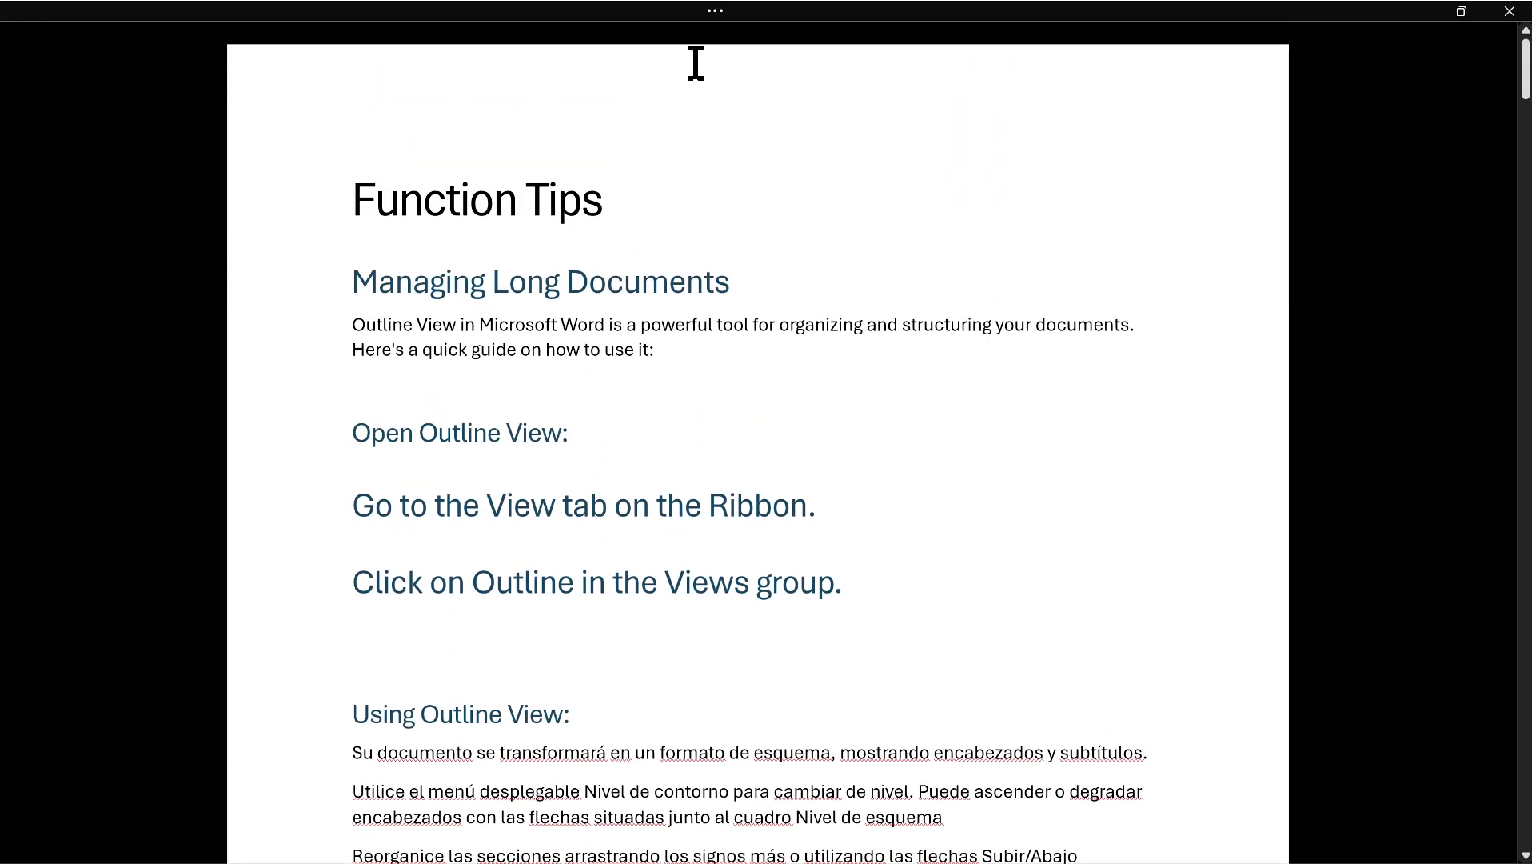
- Reveal the hidden ribbon in Focus mode and turn Focus mode off
click(715, 11)
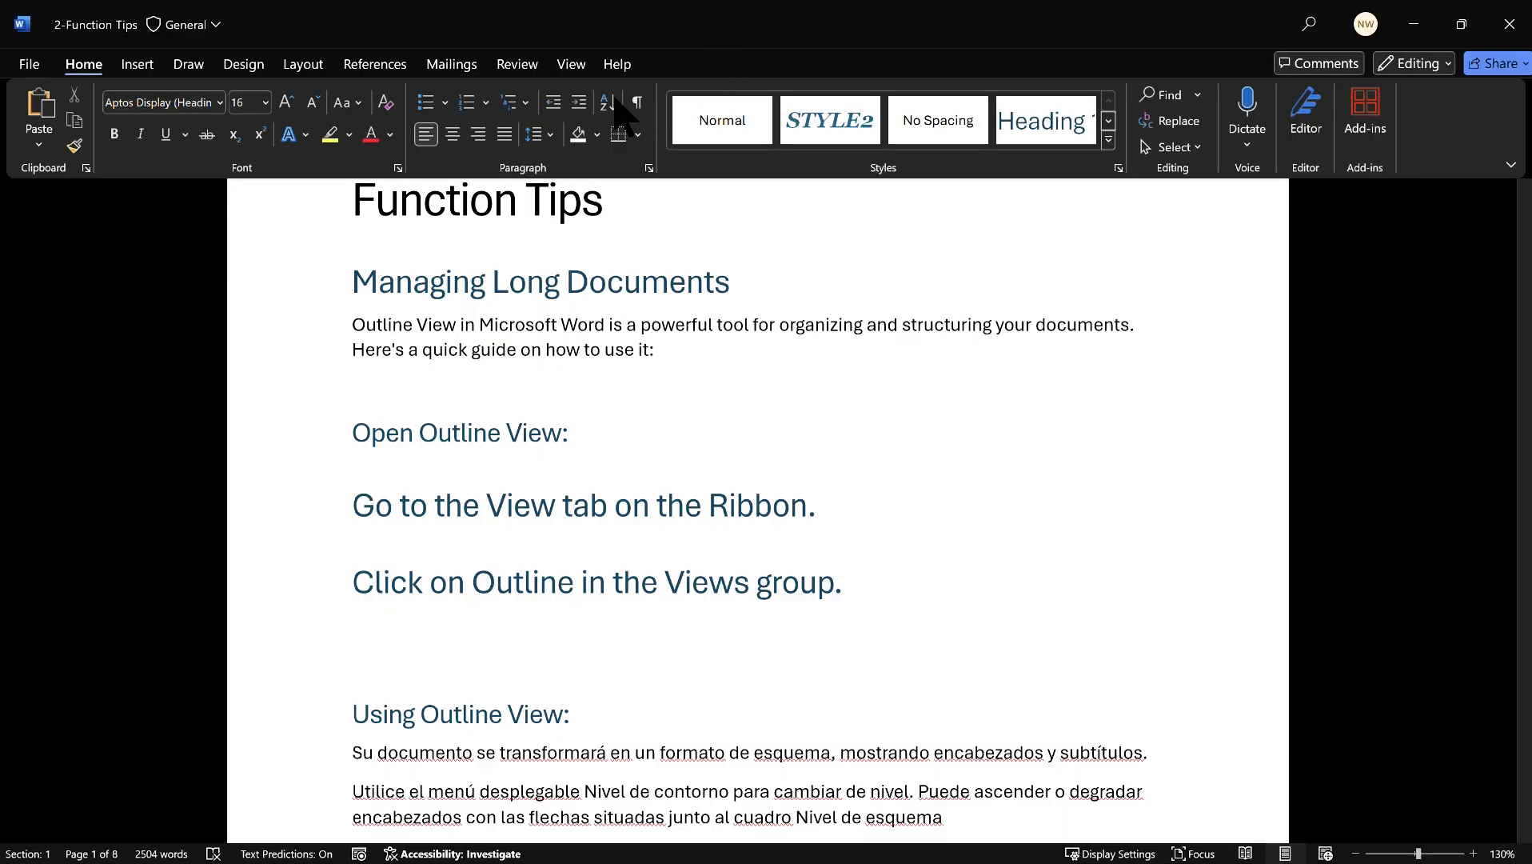
scroll(684, 116, down, 3)
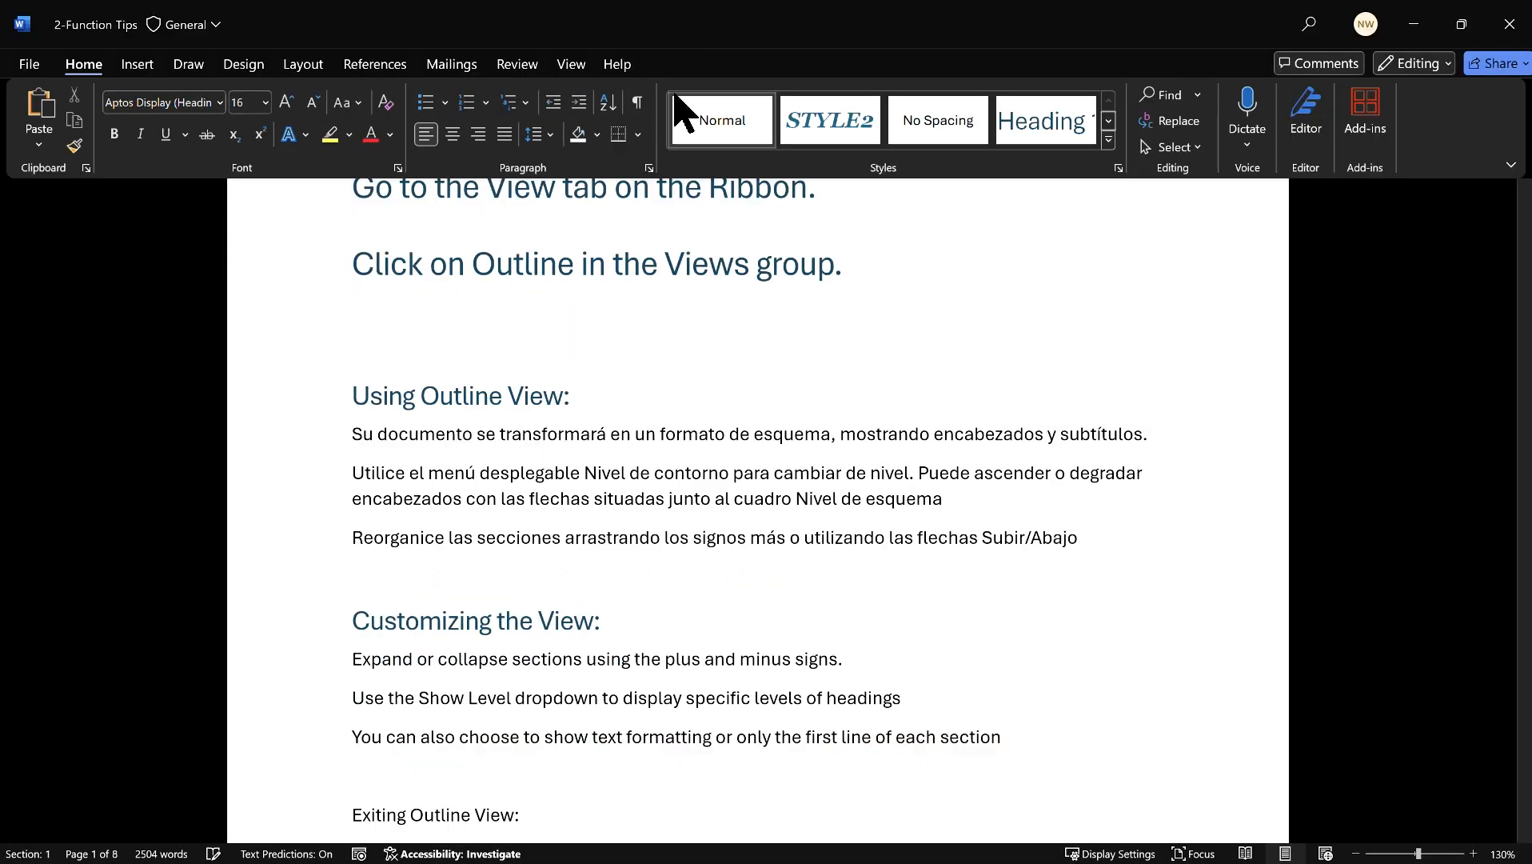
scroll(726, 101, up, 3)
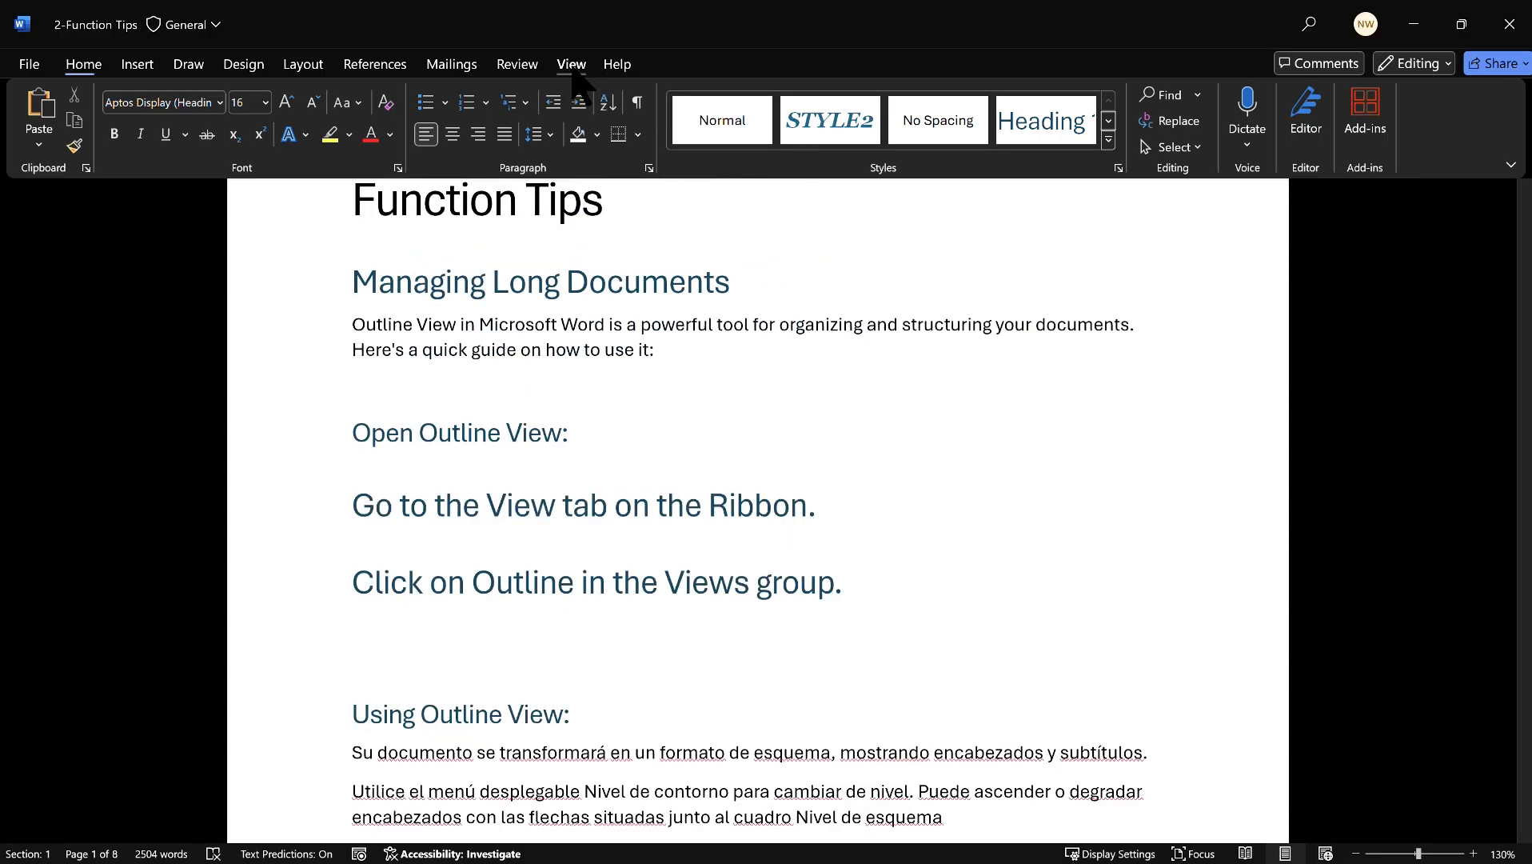
click(571, 66)
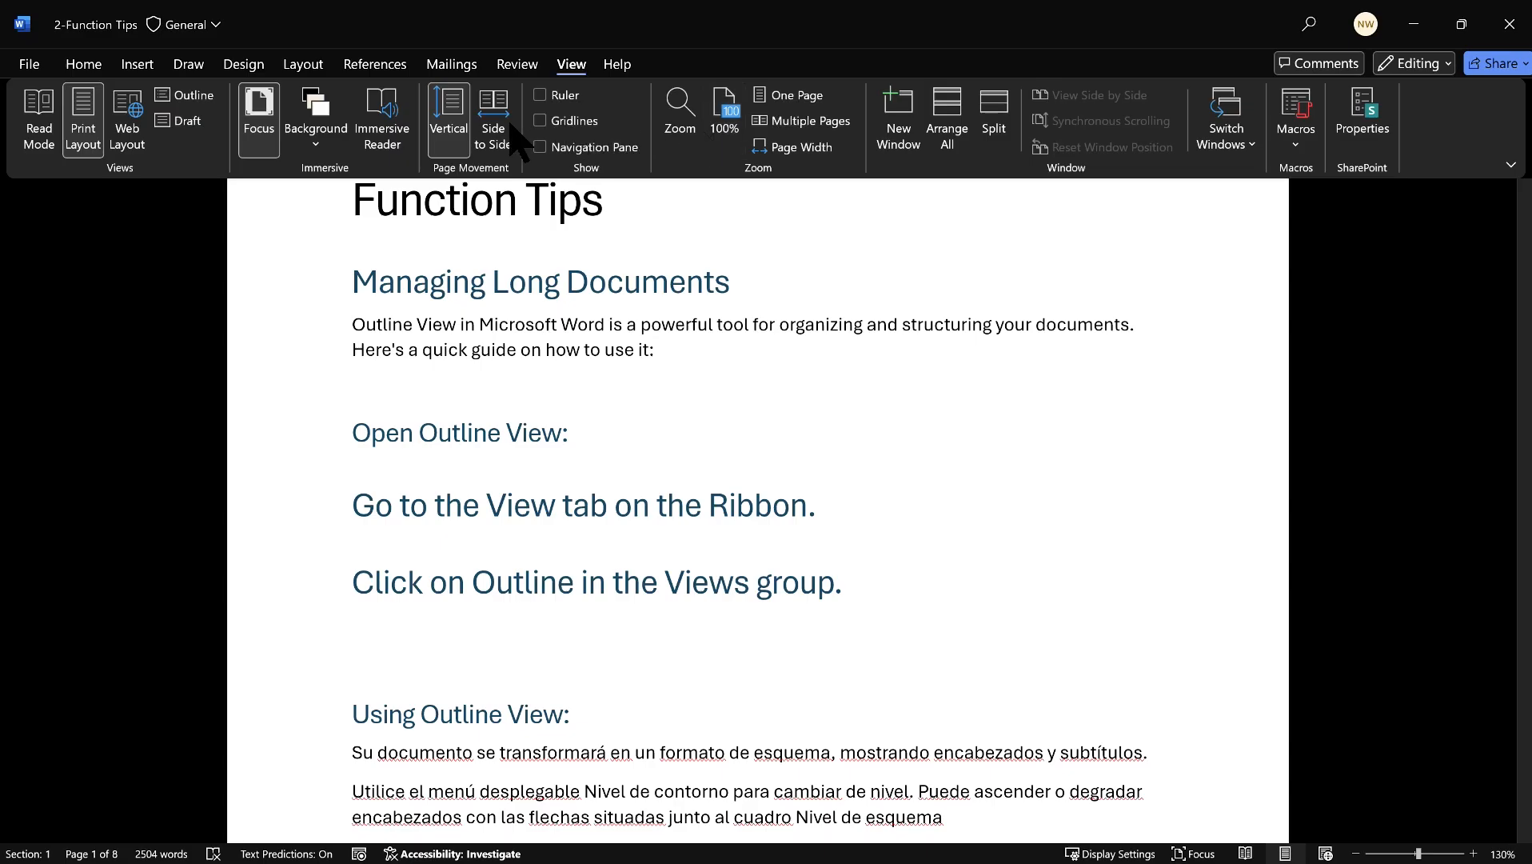
click(260, 124)
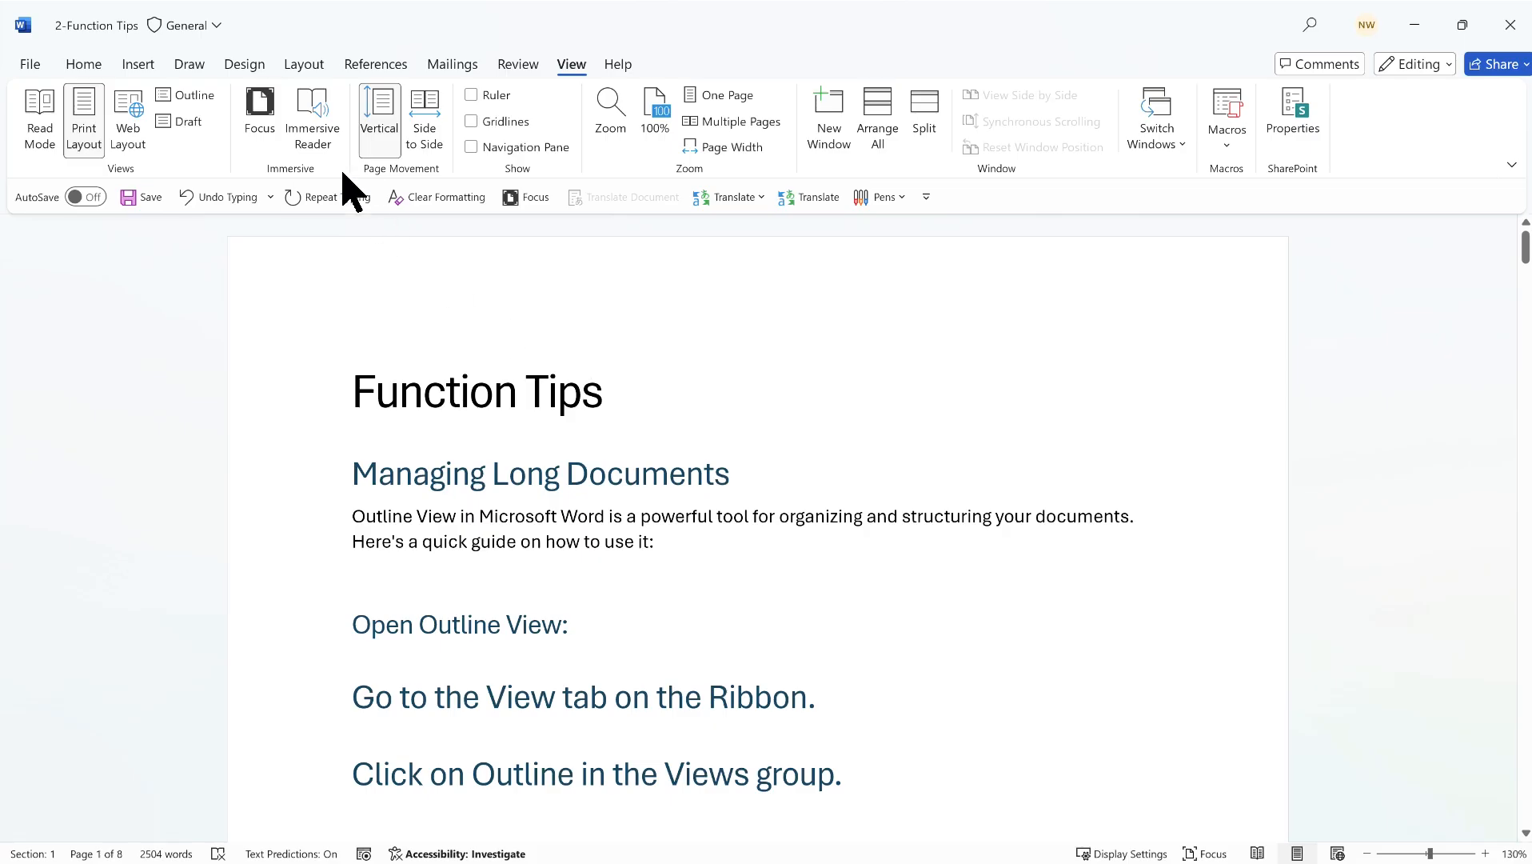
- Add the Immersive Reader command to the Quick Access Toolbar and use it to open the document in Immersive Reader
right_click(312, 121)
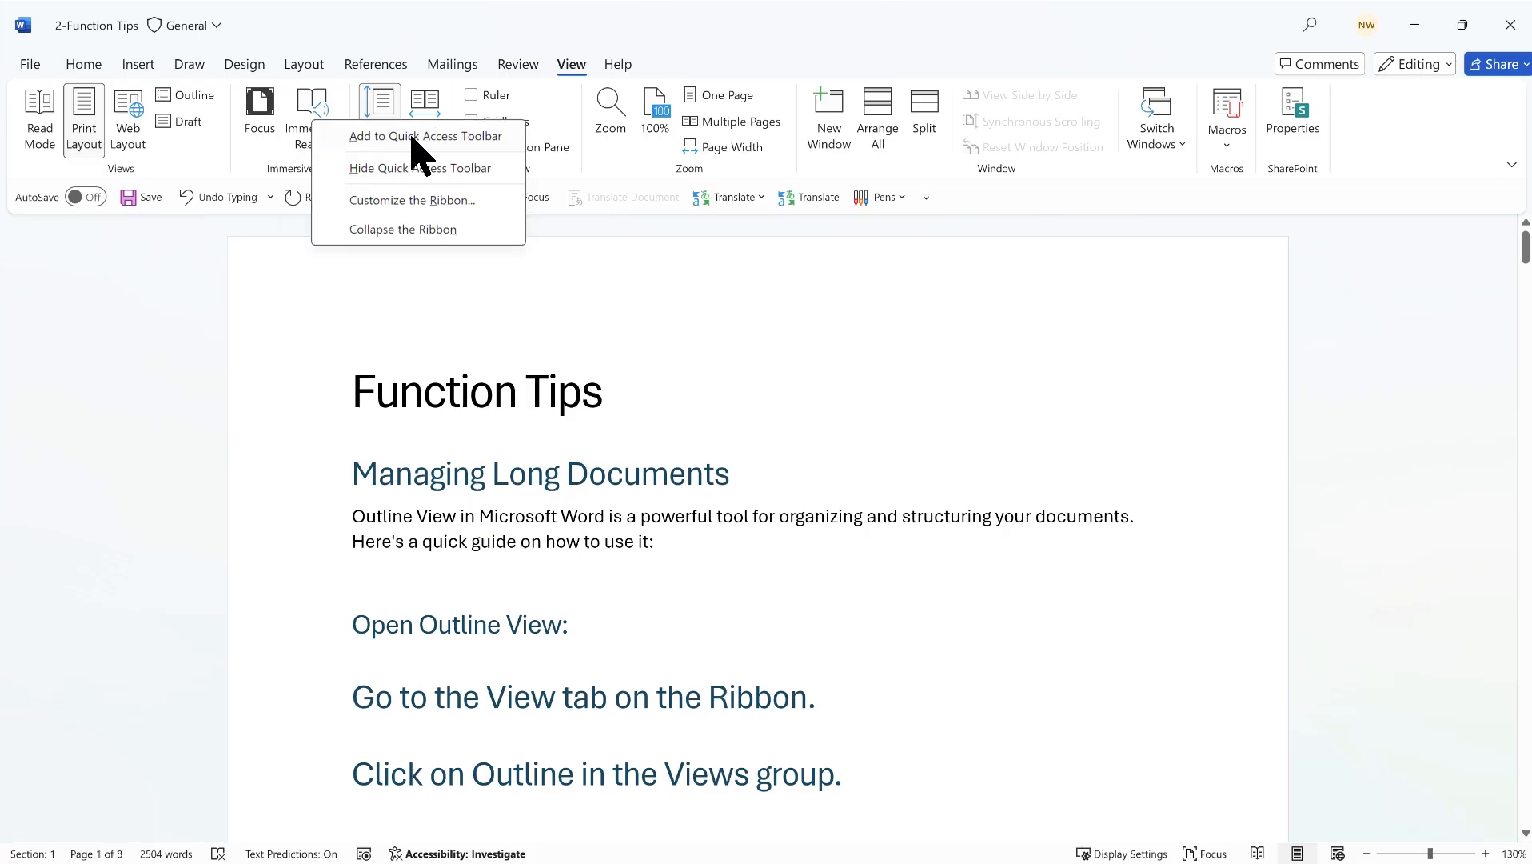
click(436, 138)
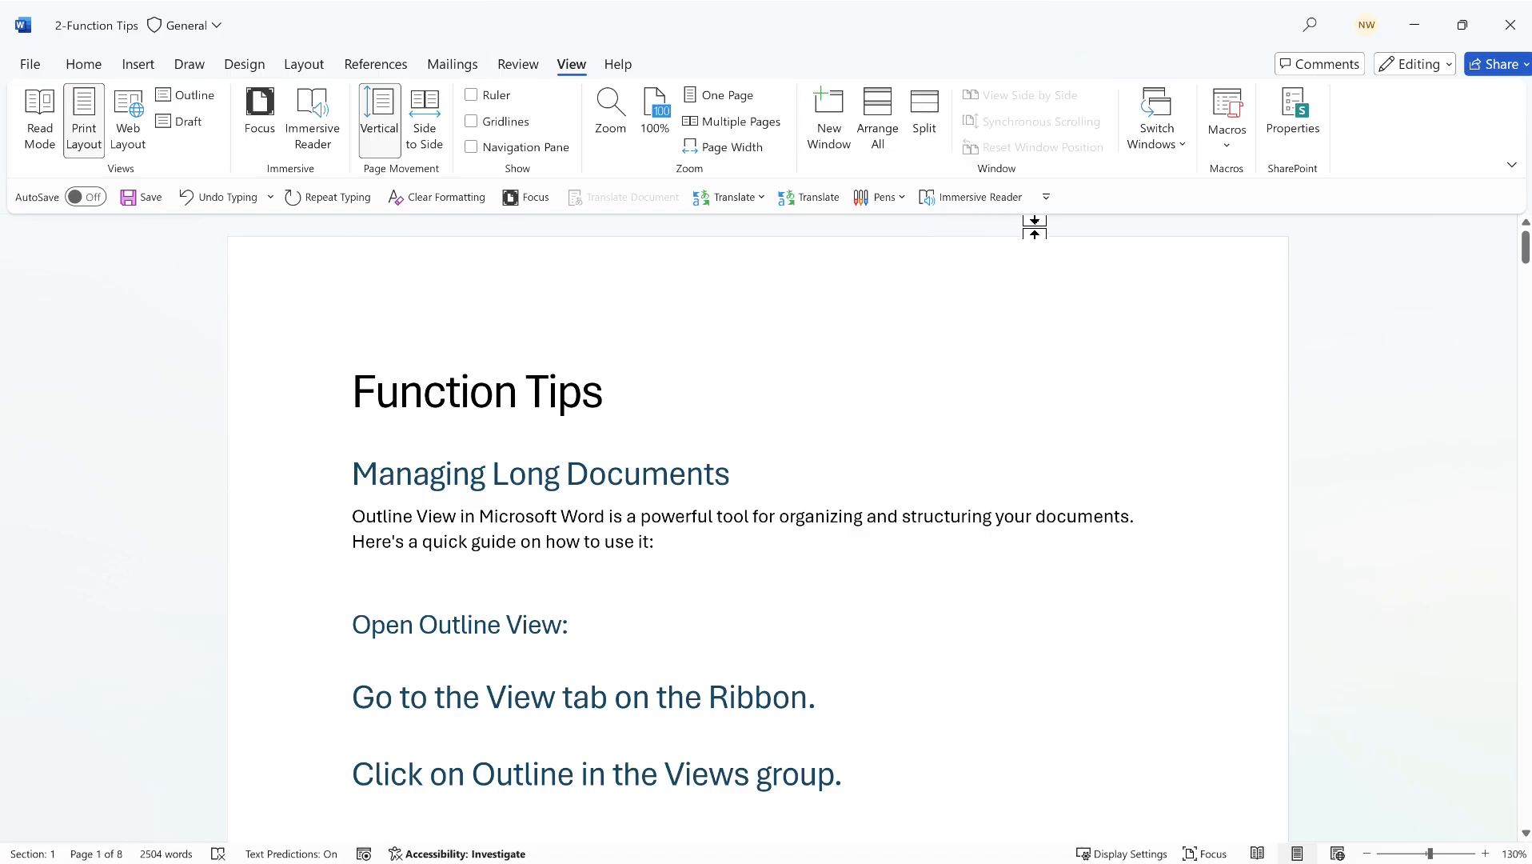
click(975, 198)
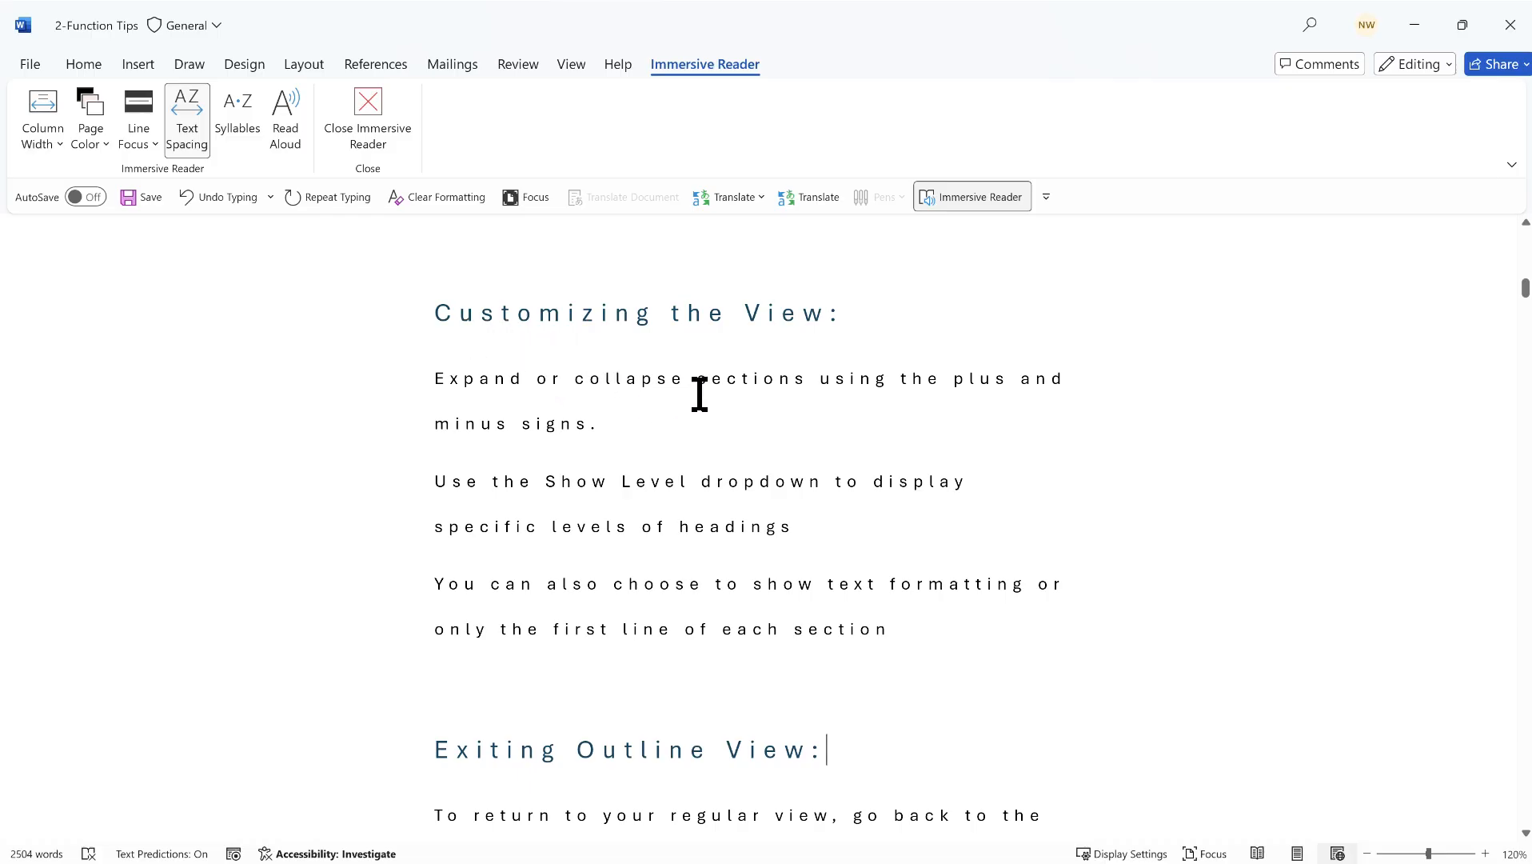
- Read through the Outline View sections to the Navigation Pane section in Immersive Reader, trying Read Aloud along the way
scroll(701, 385, down, 2)
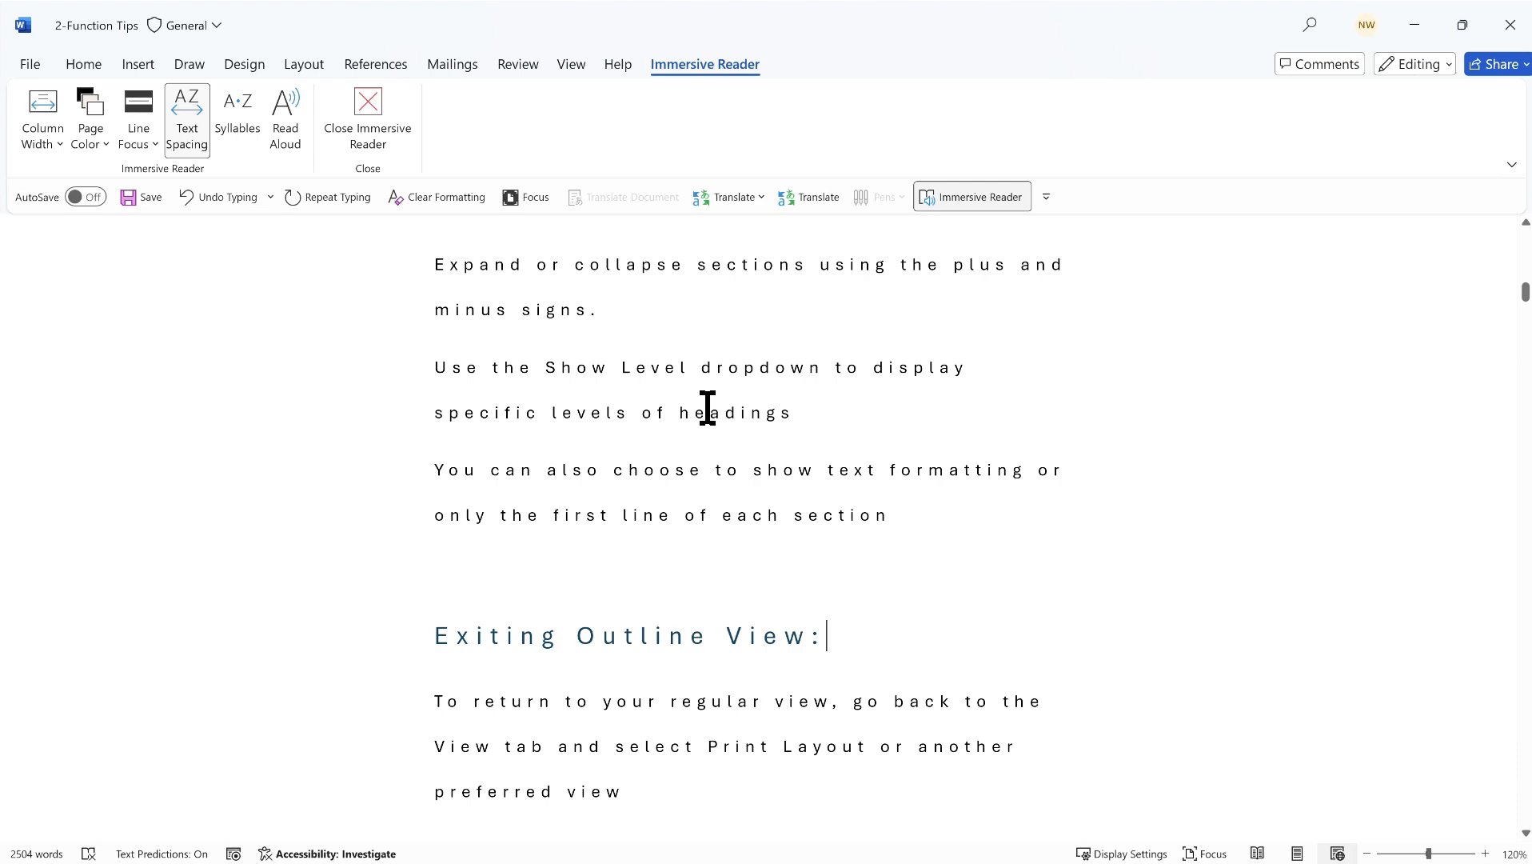
scroll(712, 431, up, 3)
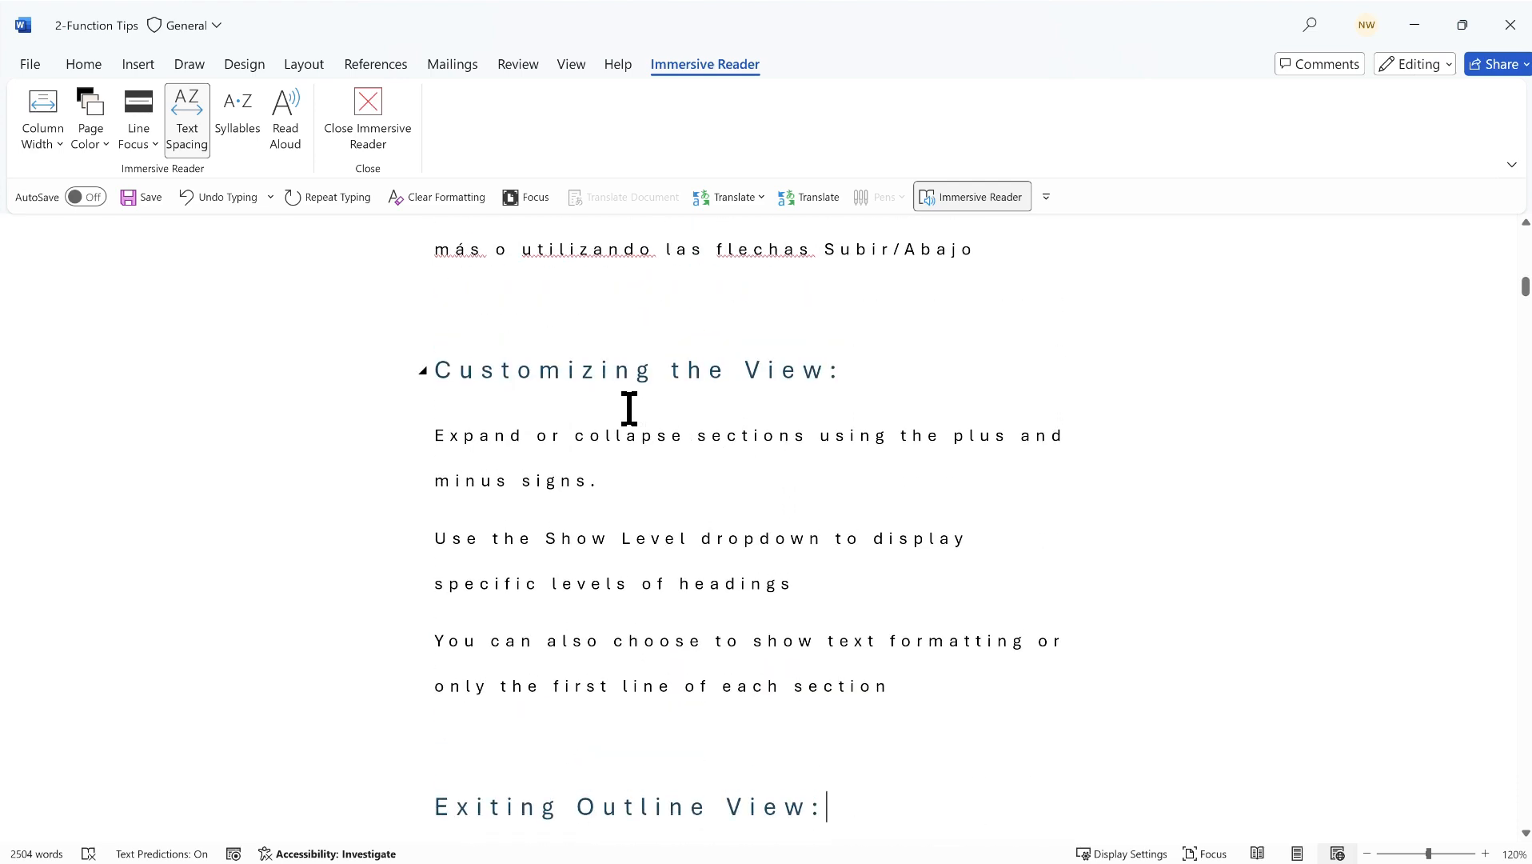
scroll(591, 436, up, 3)
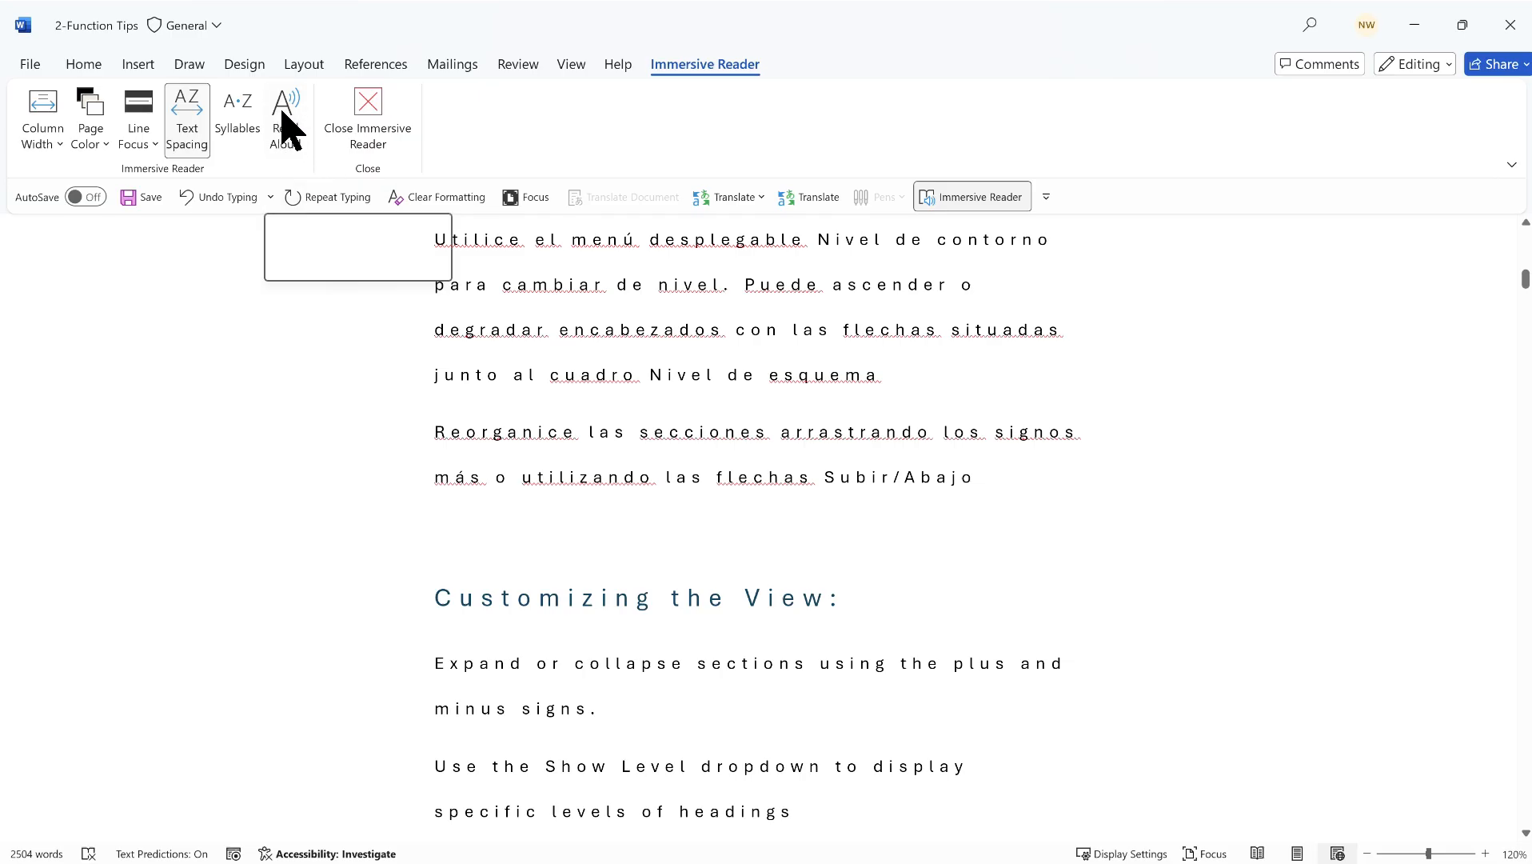
scroll(568, 388, up, 6)
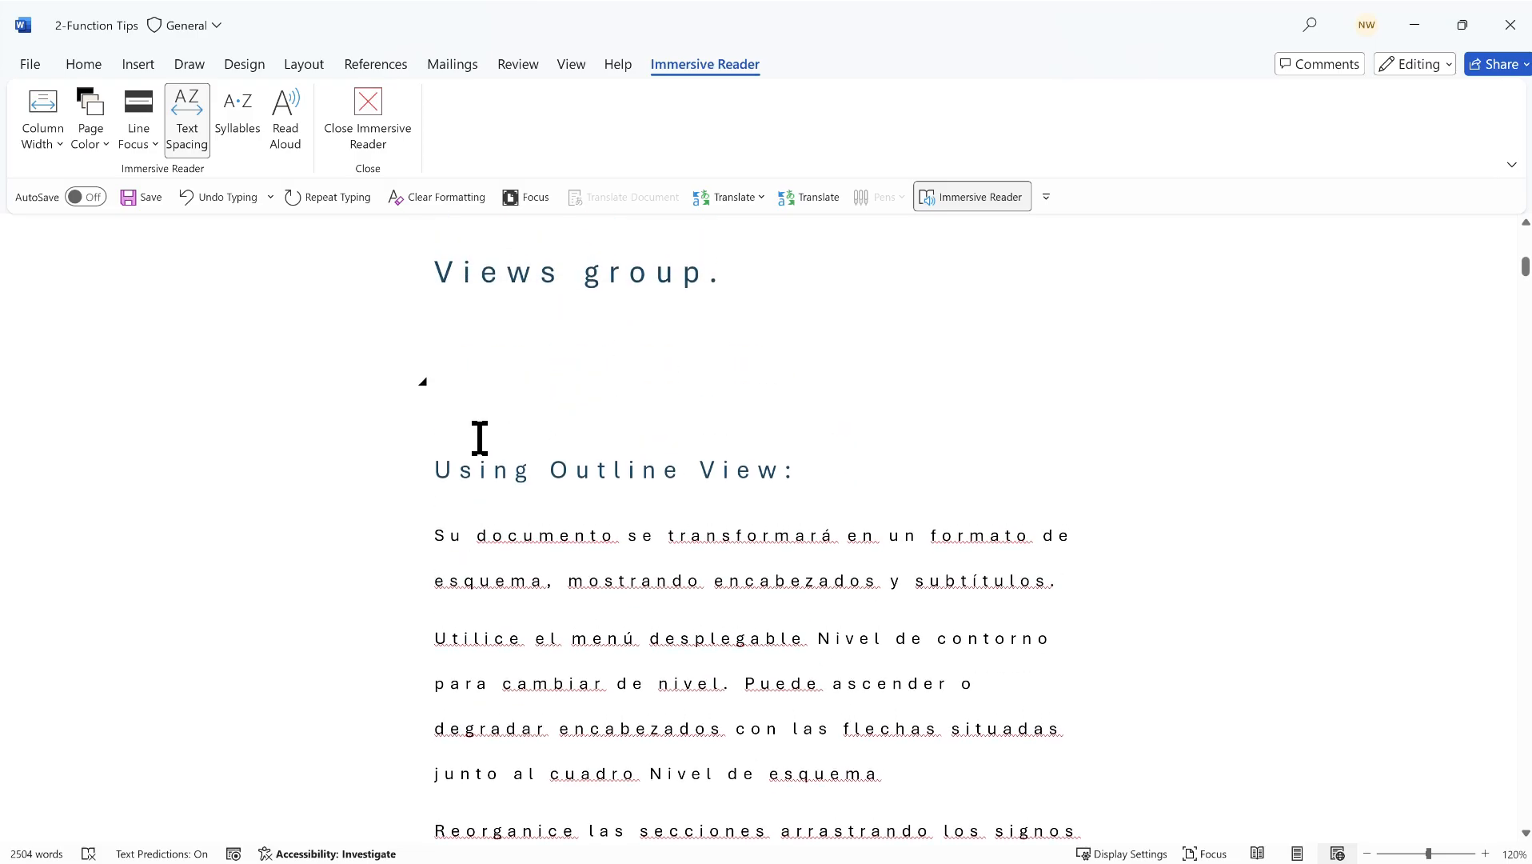
click(291, 128)
scroll(805, 470, down, 7)
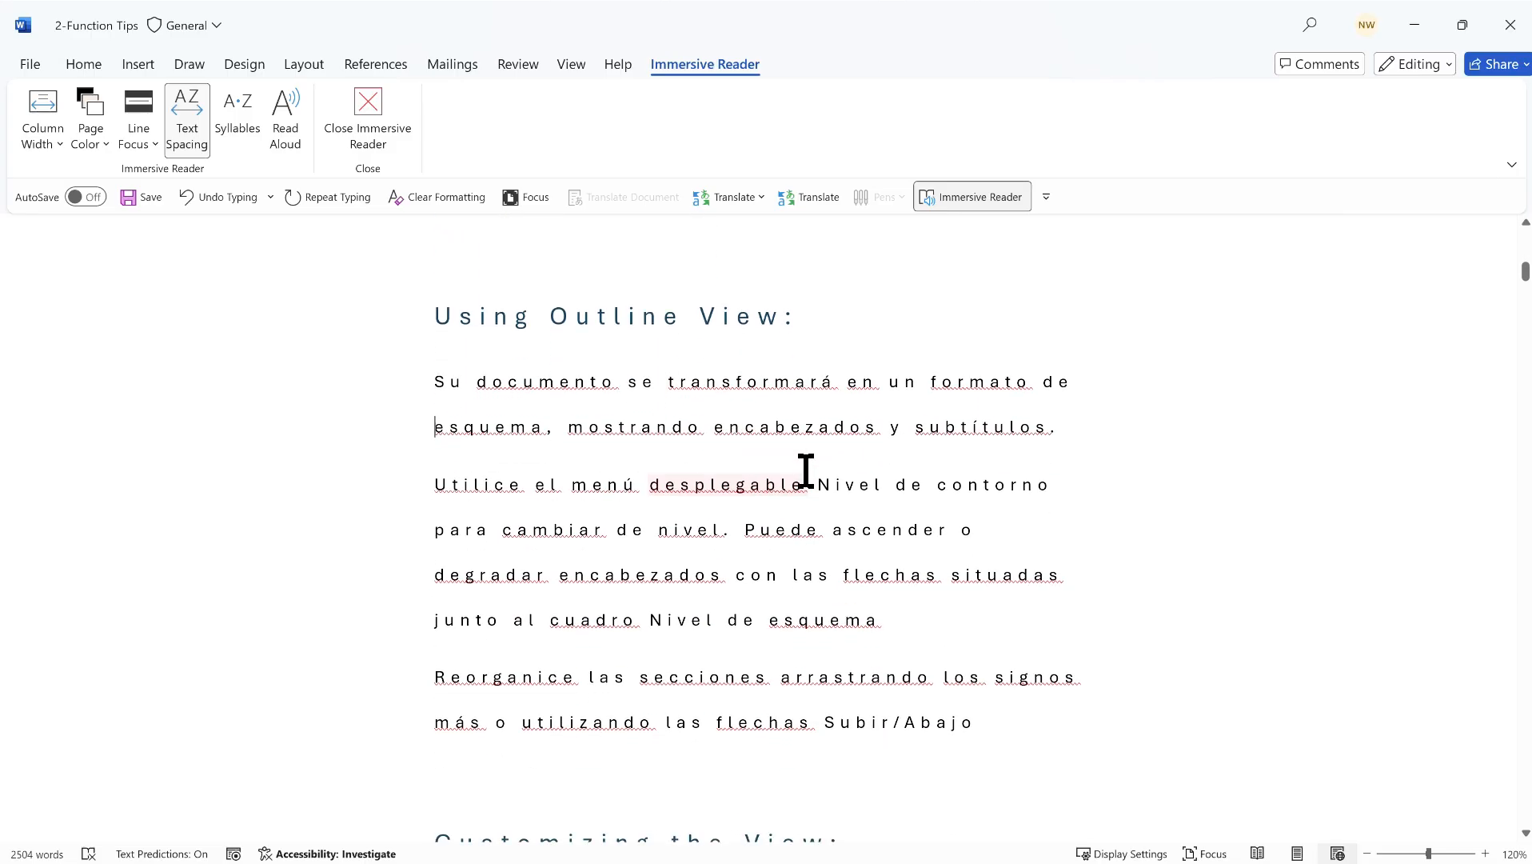
scroll(810, 467, down, 6)
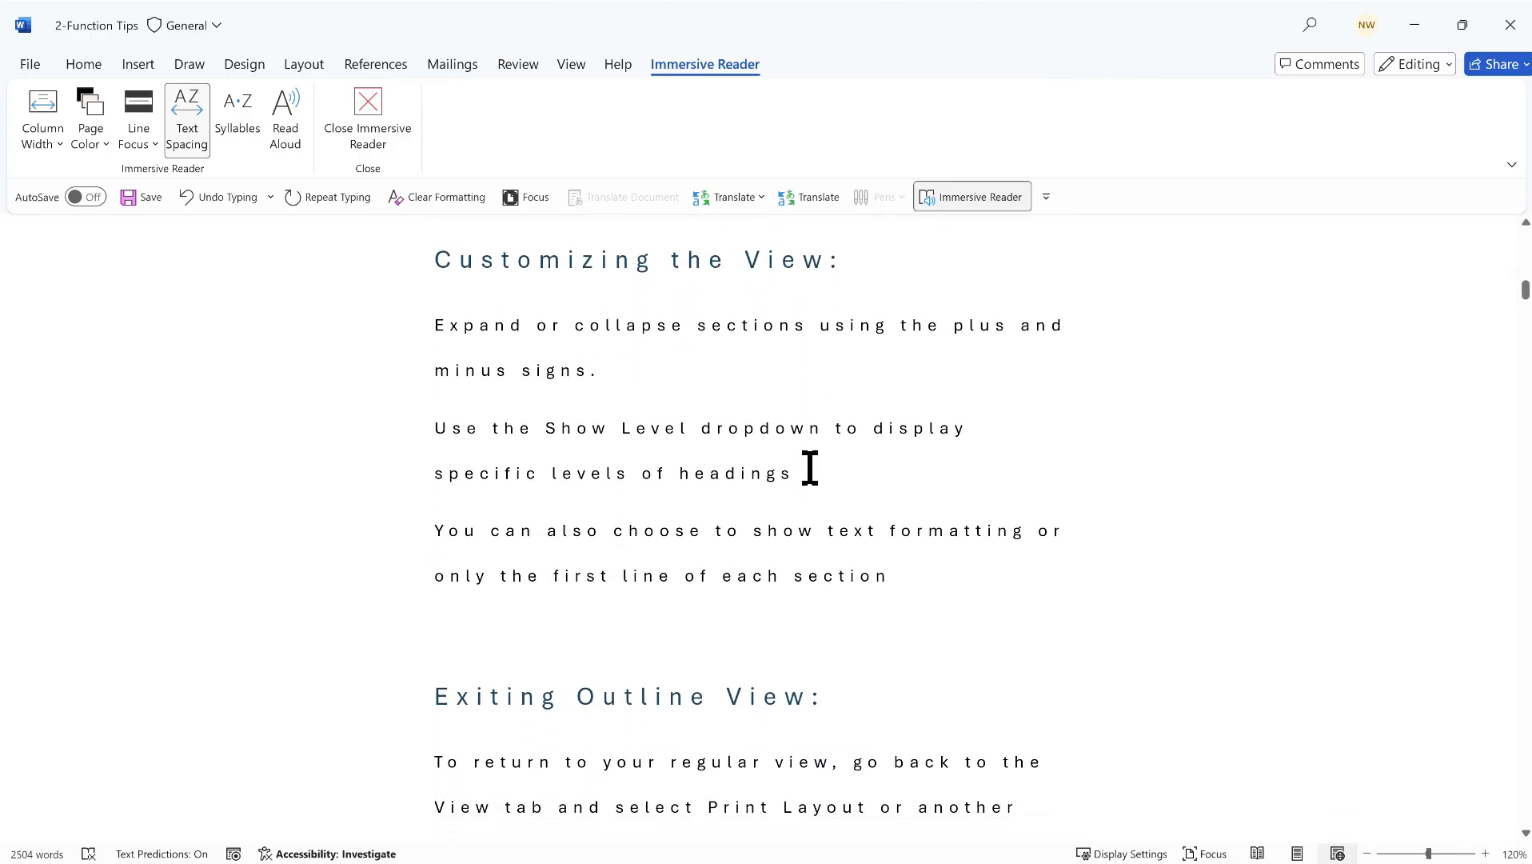
scroll(814, 467, down, 6)
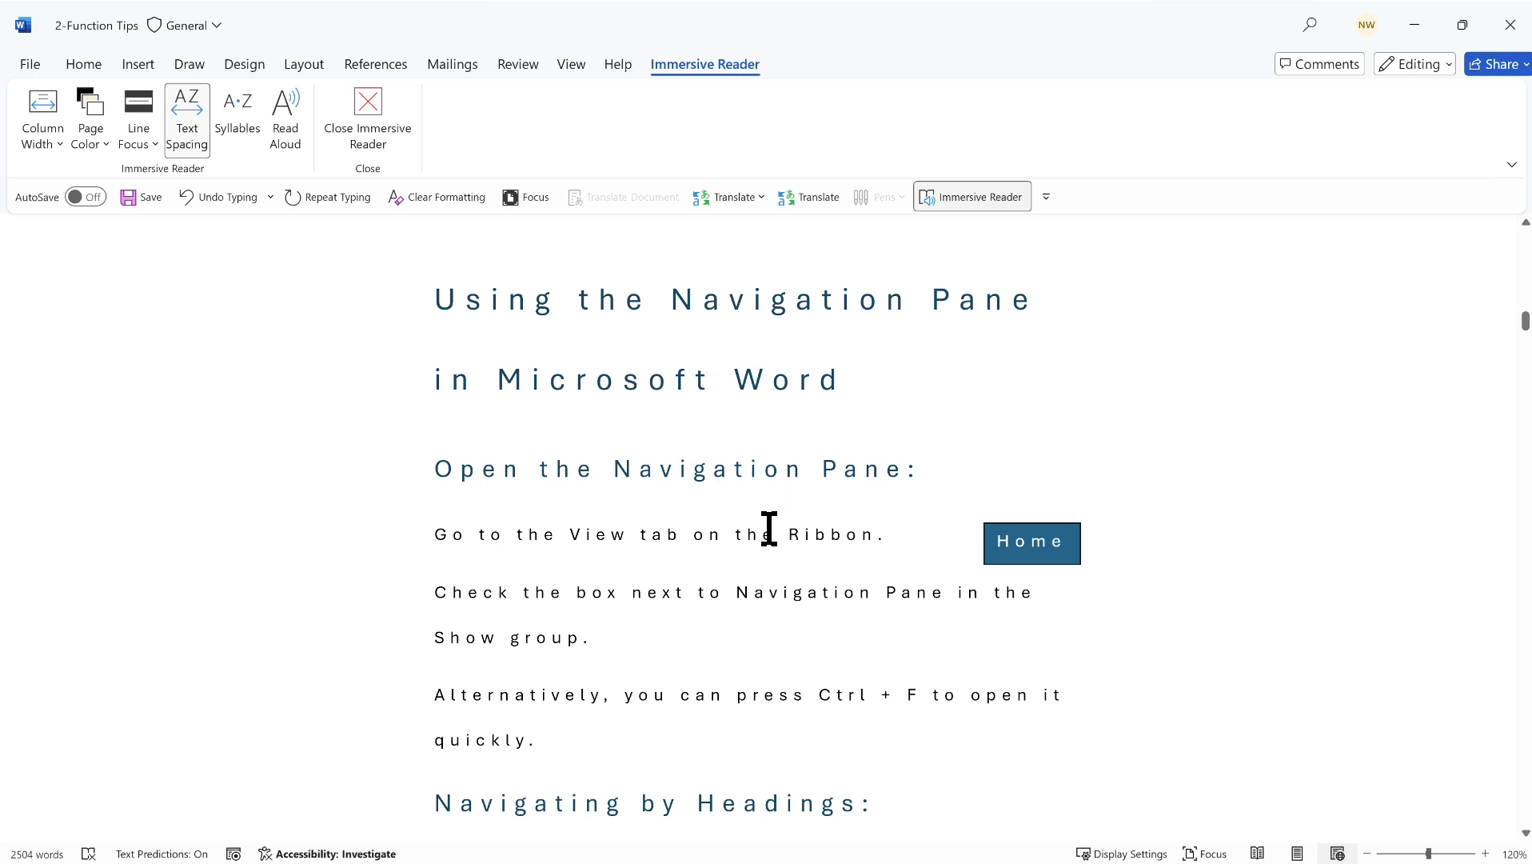
- Check the context commands for the words "View" and "tab" in the Navigation Pane section and close Immersive Reader
double_click(598, 533)
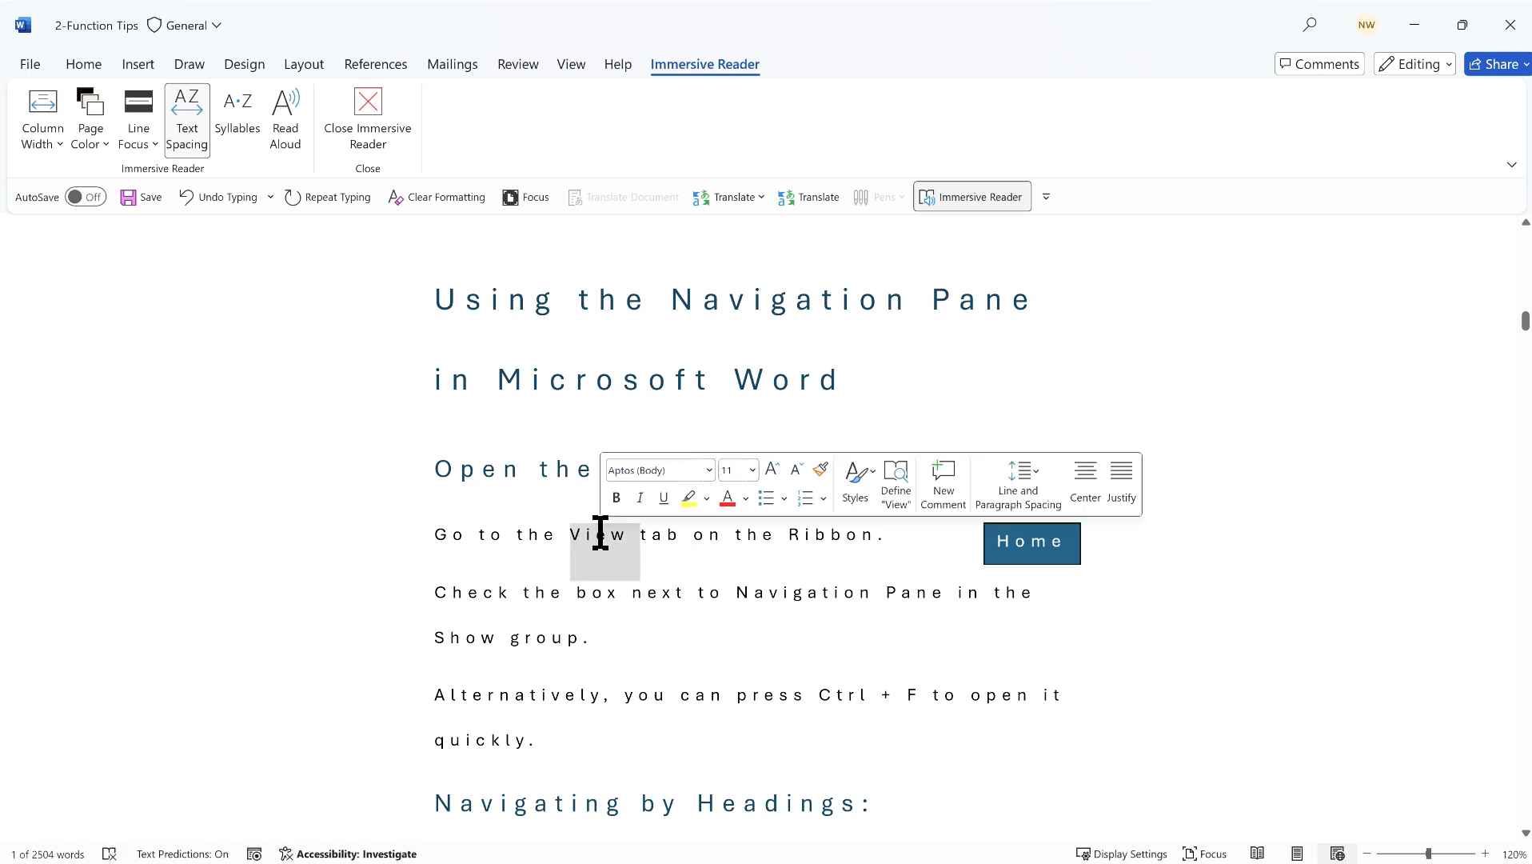
double_click(664, 535)
right_click(665, 554)
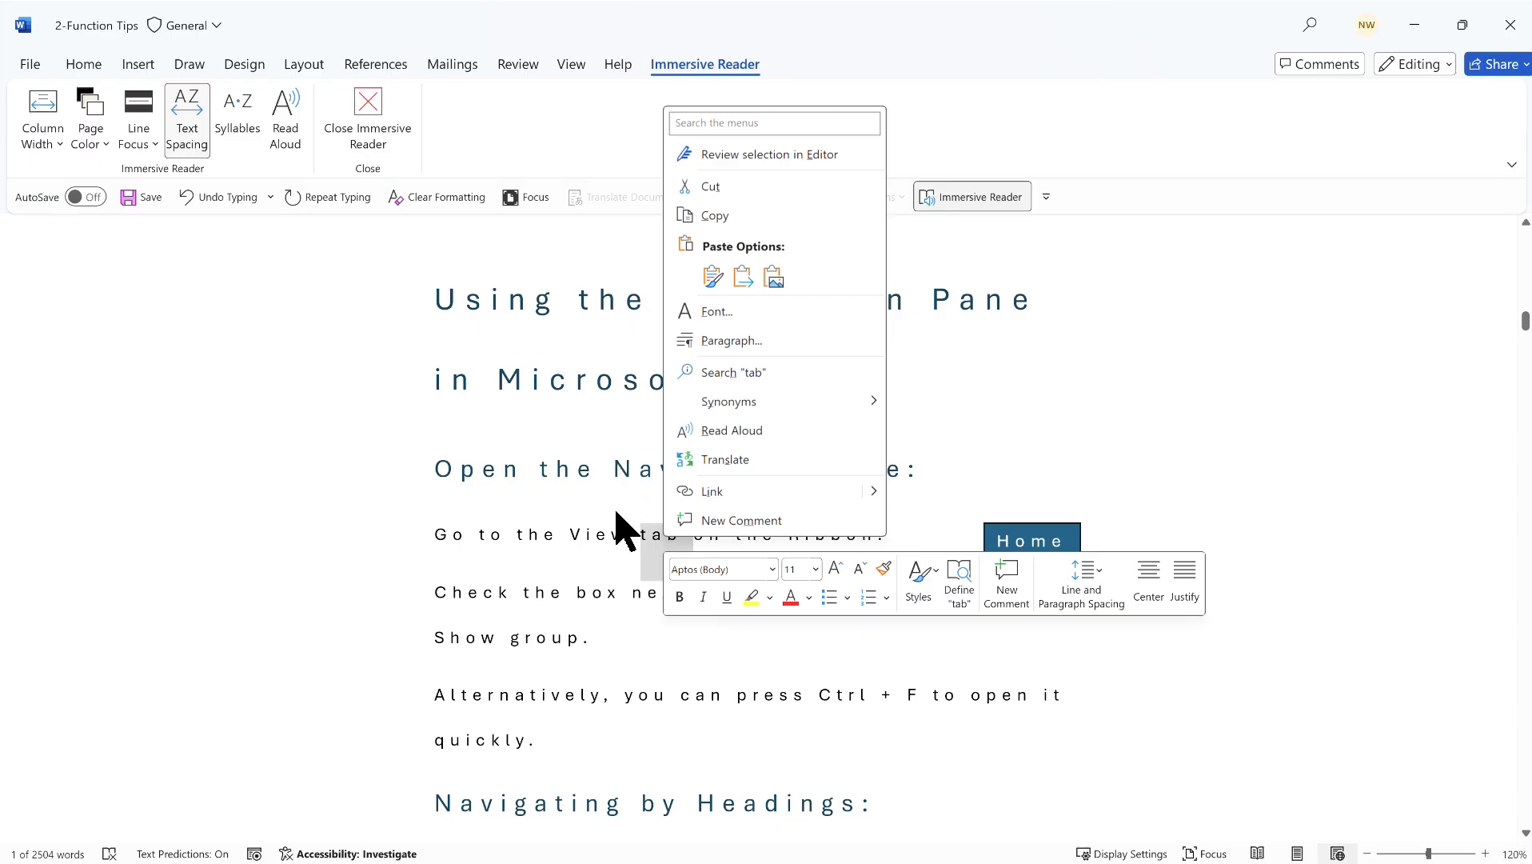
click(594, 537)
double_click(595, 536)
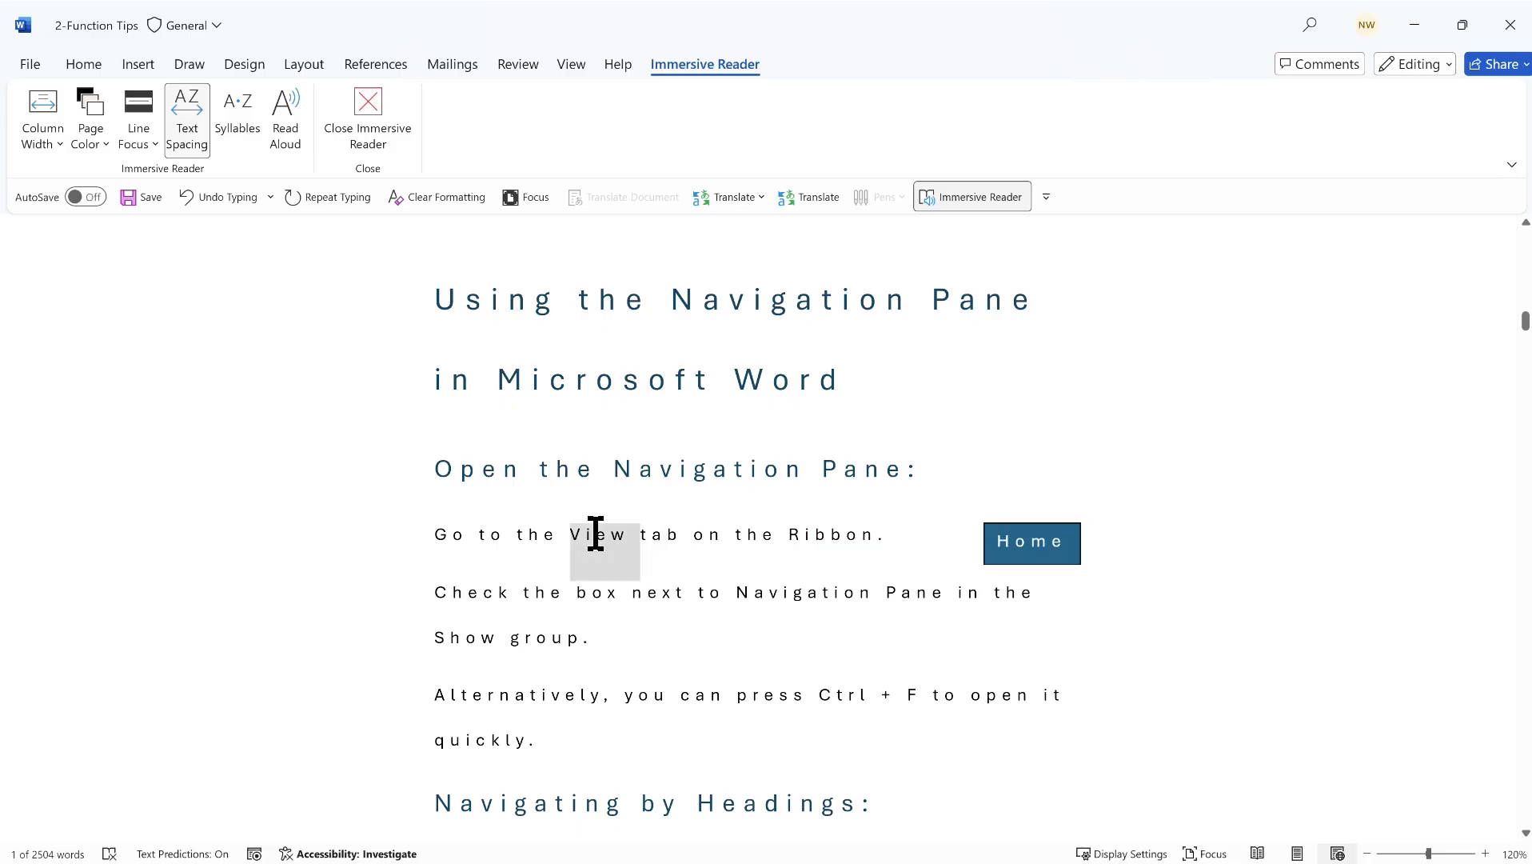
right_click(601, 547)
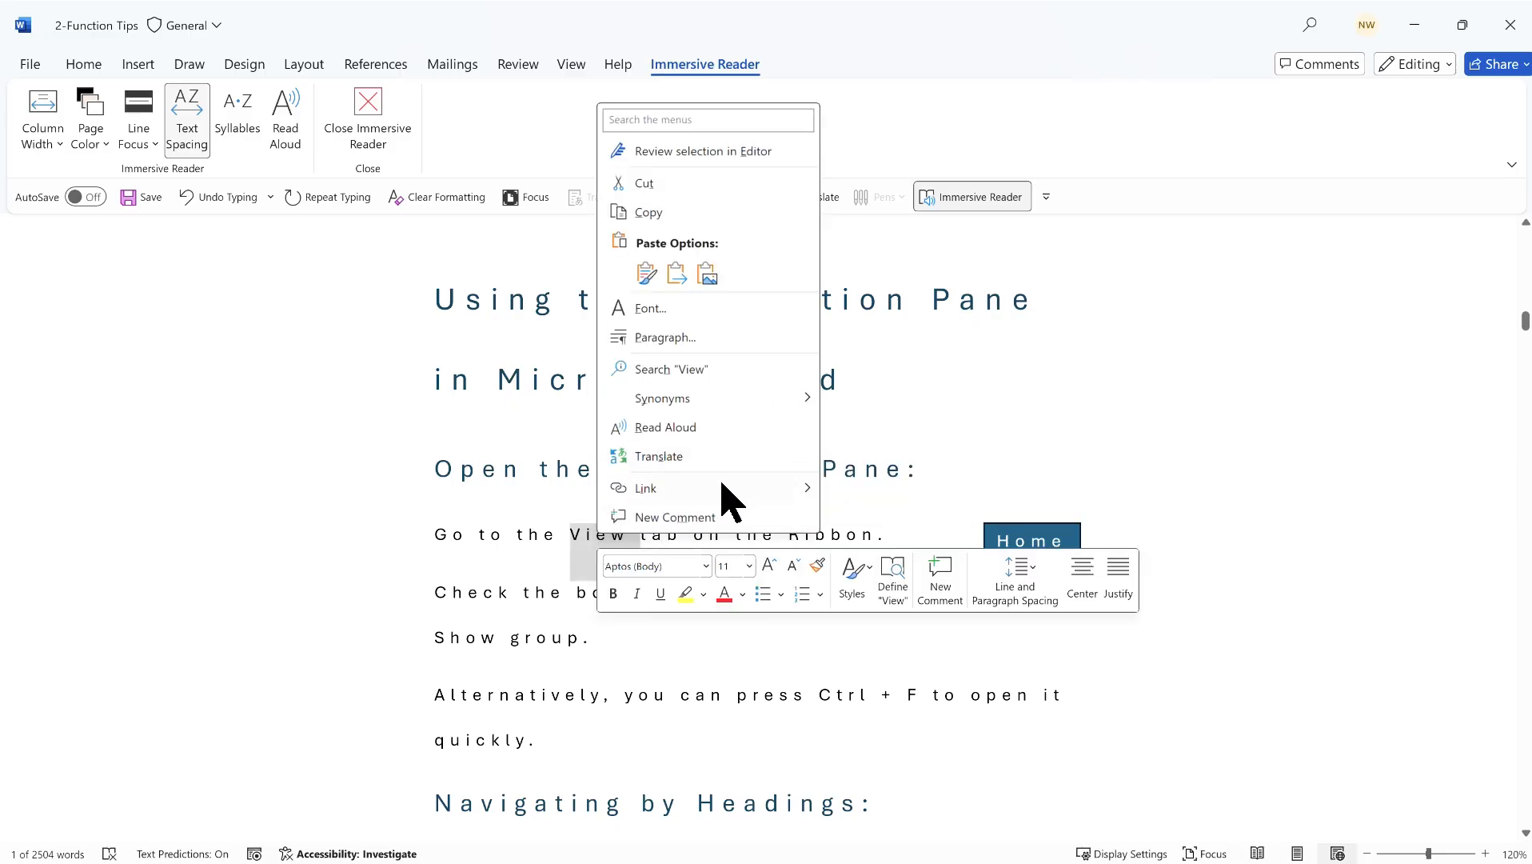
click(524, 468)
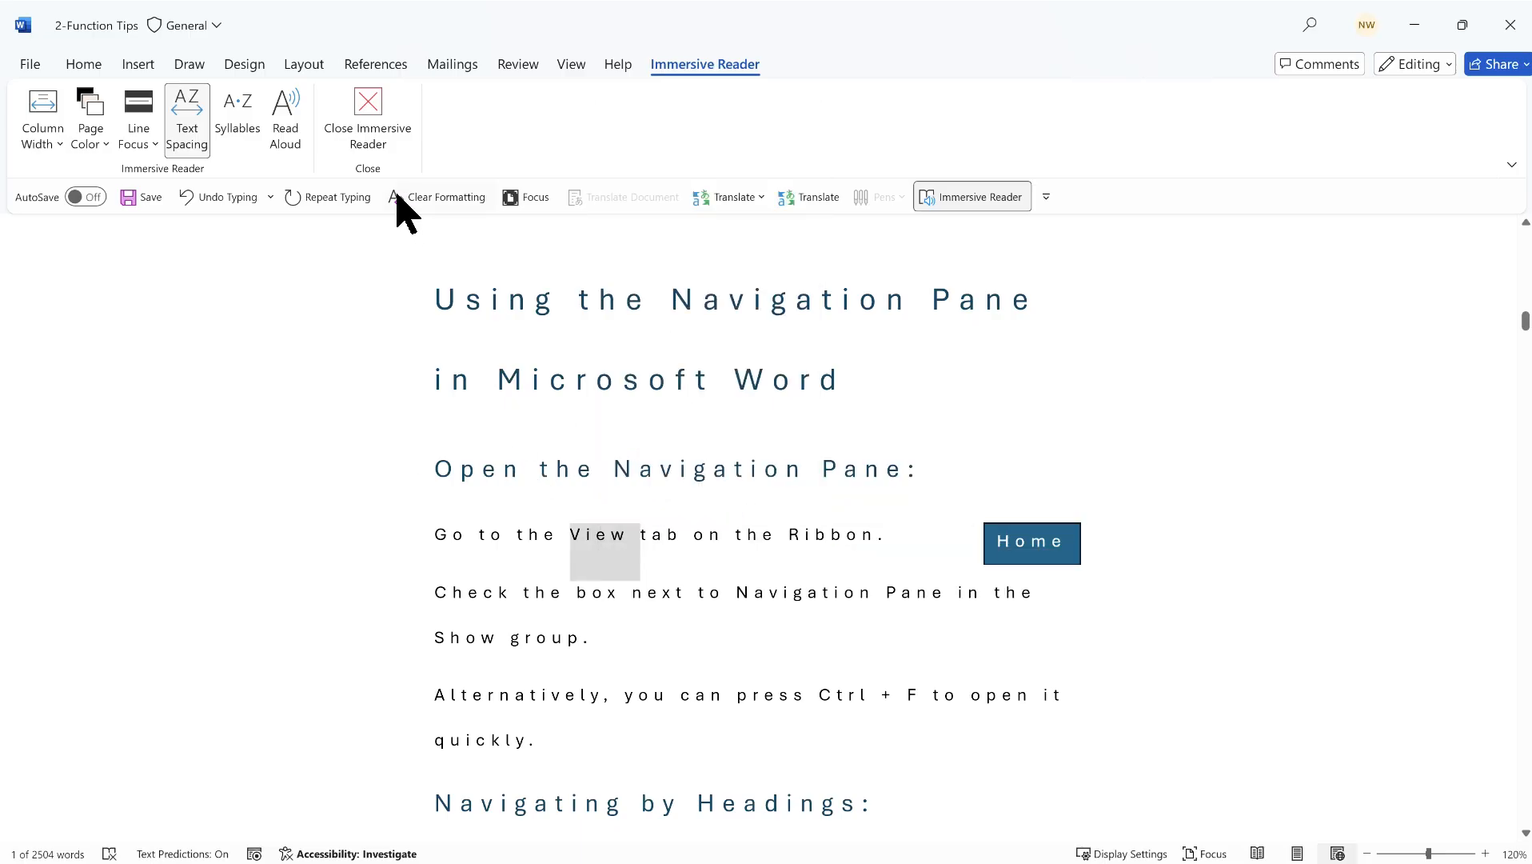
click(368, 108)
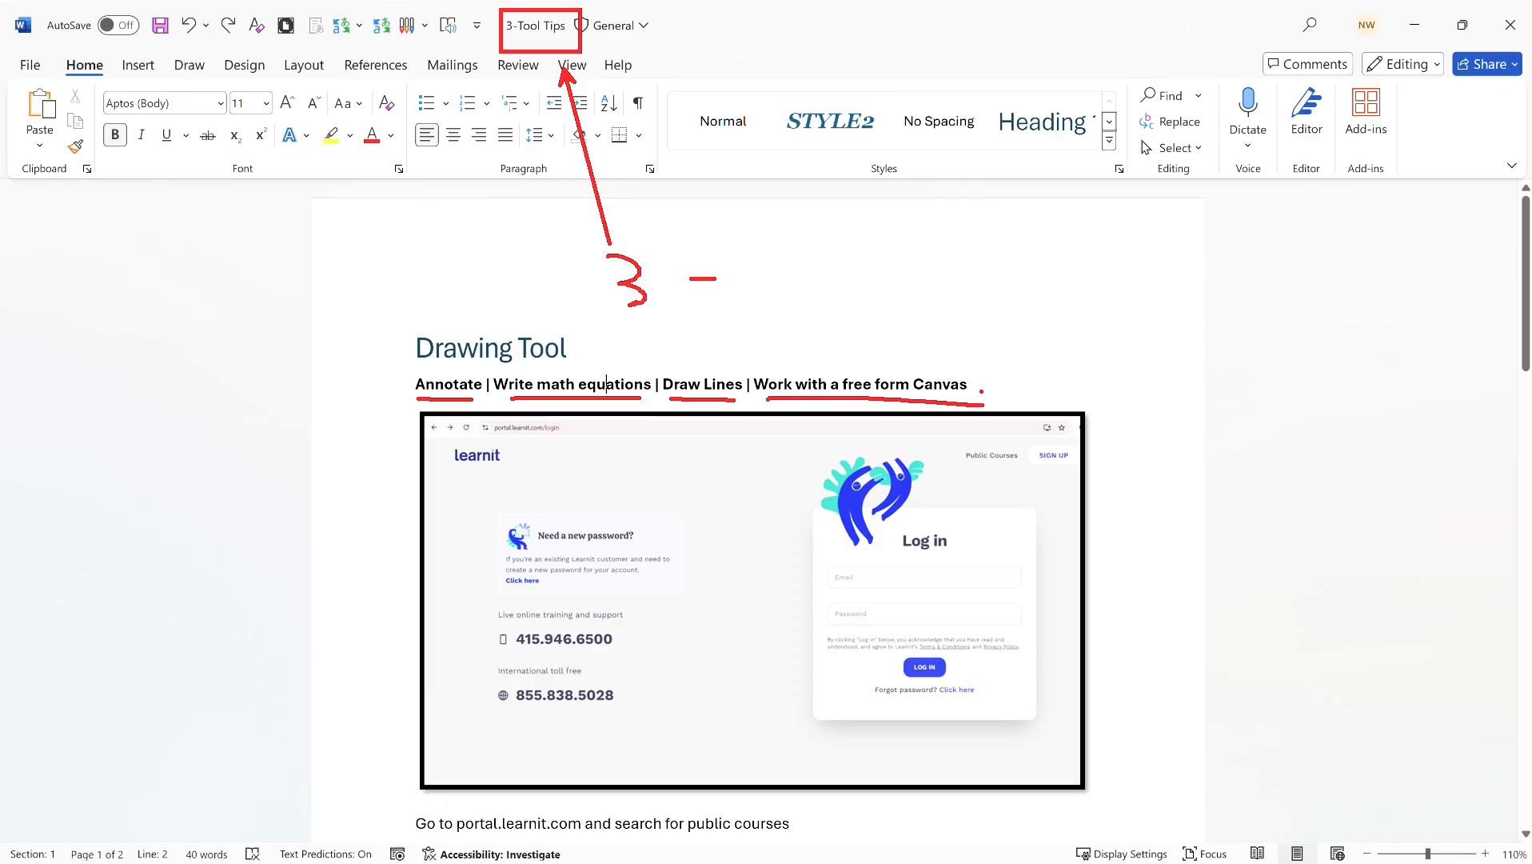
- Show the drawing tools in the 3-Tool Tips document and examine the Draw entry in the Customize Ribbon options without changing it
key(Escape)
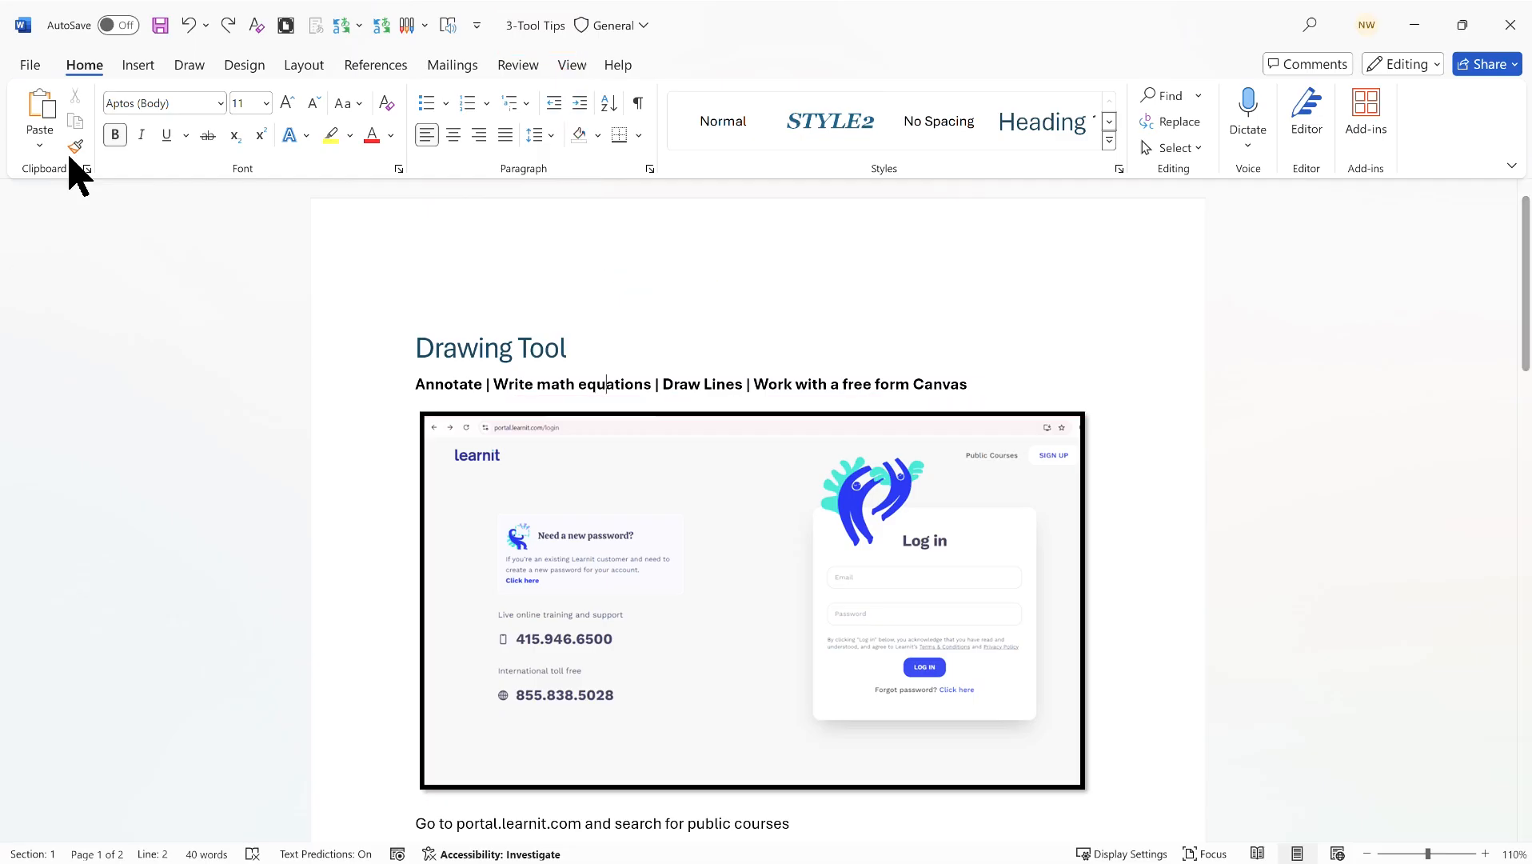
click(192, 67)
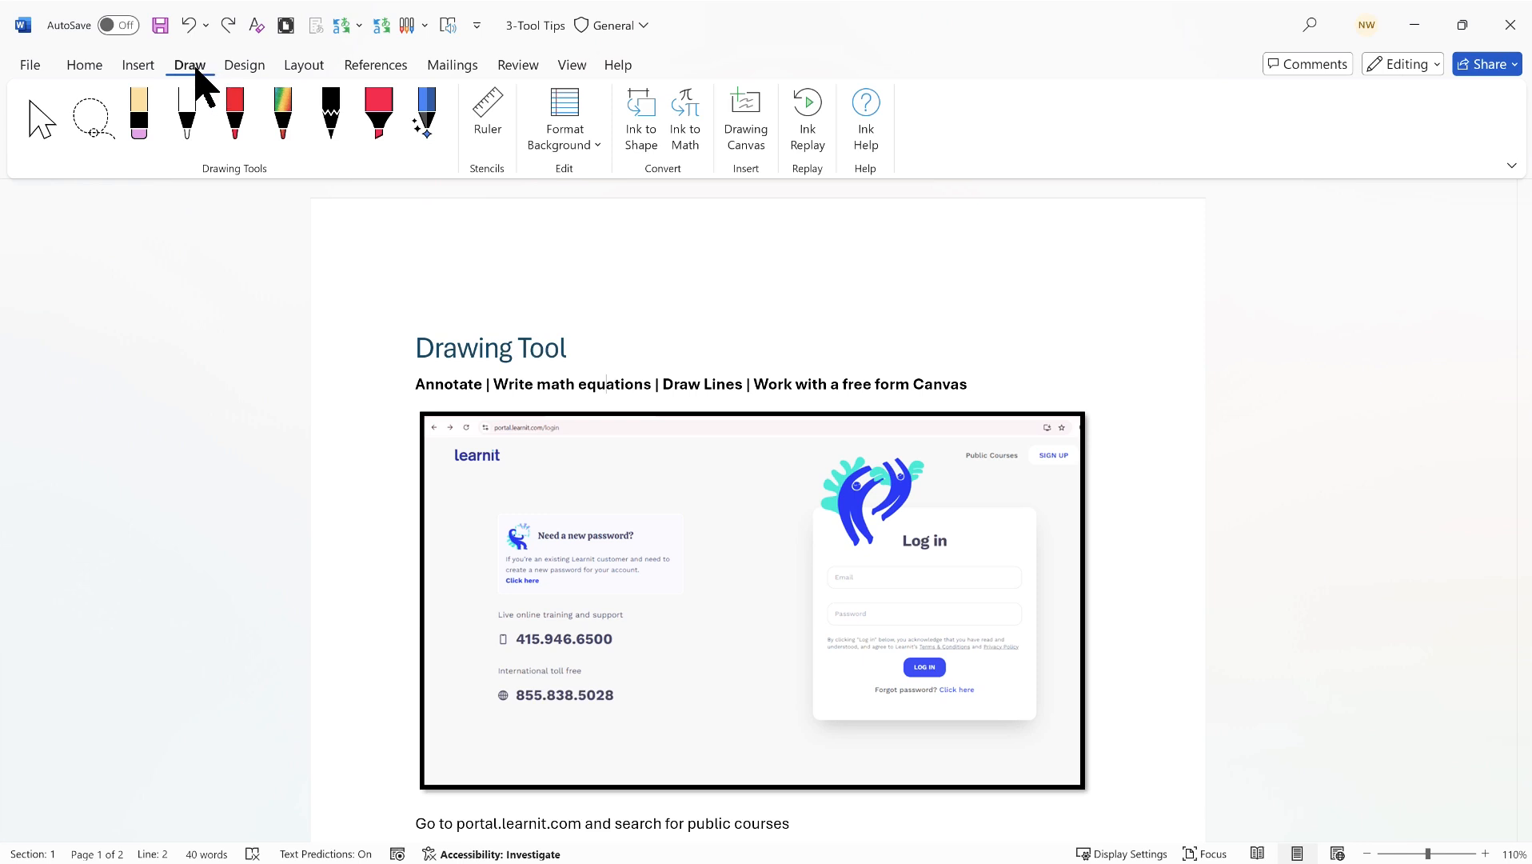
right_click(89, 67)
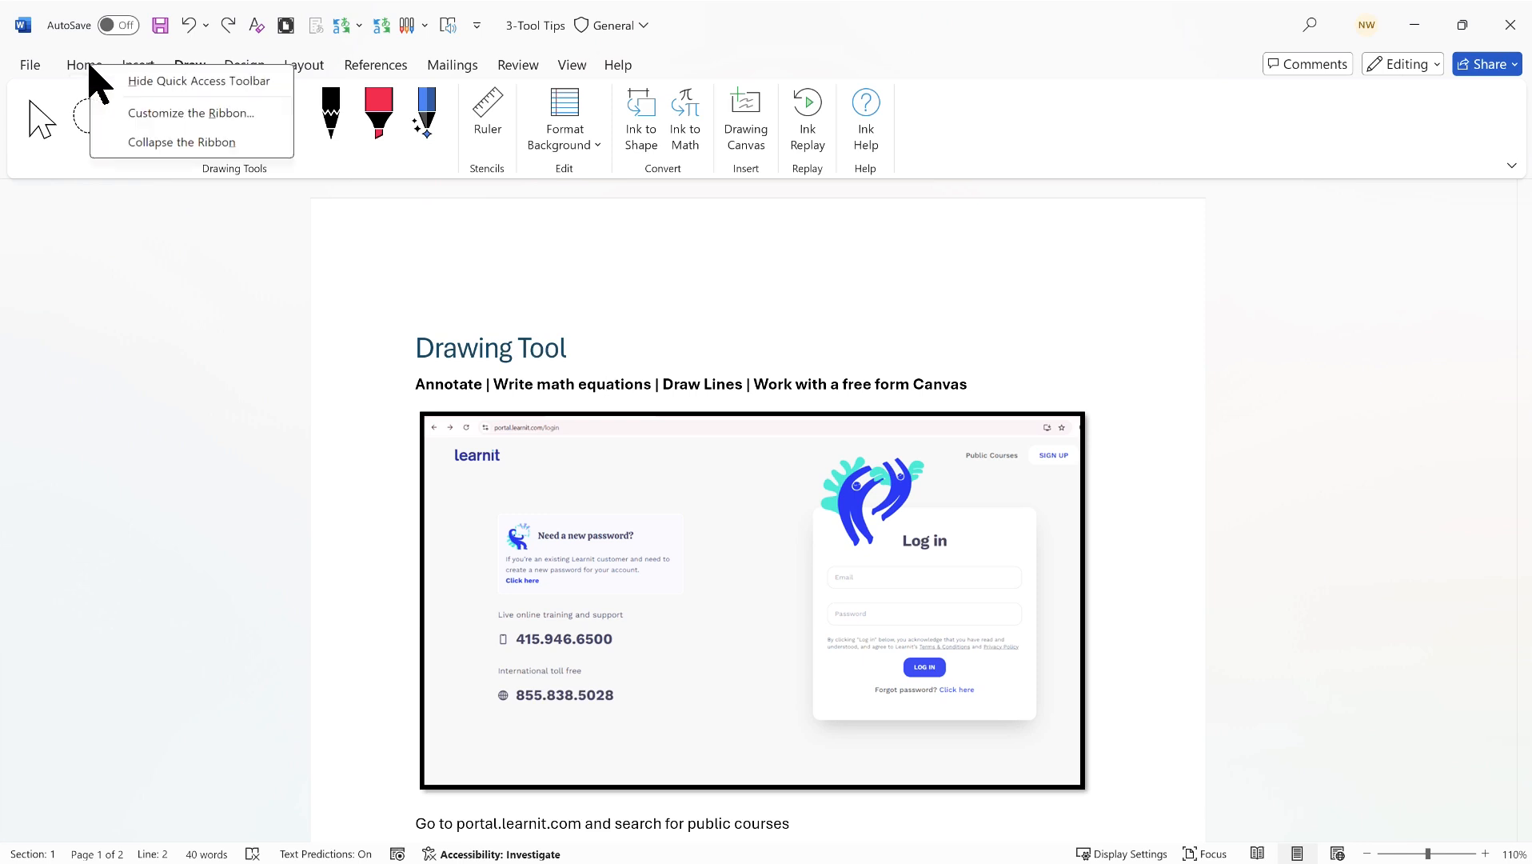
click(192, 112)
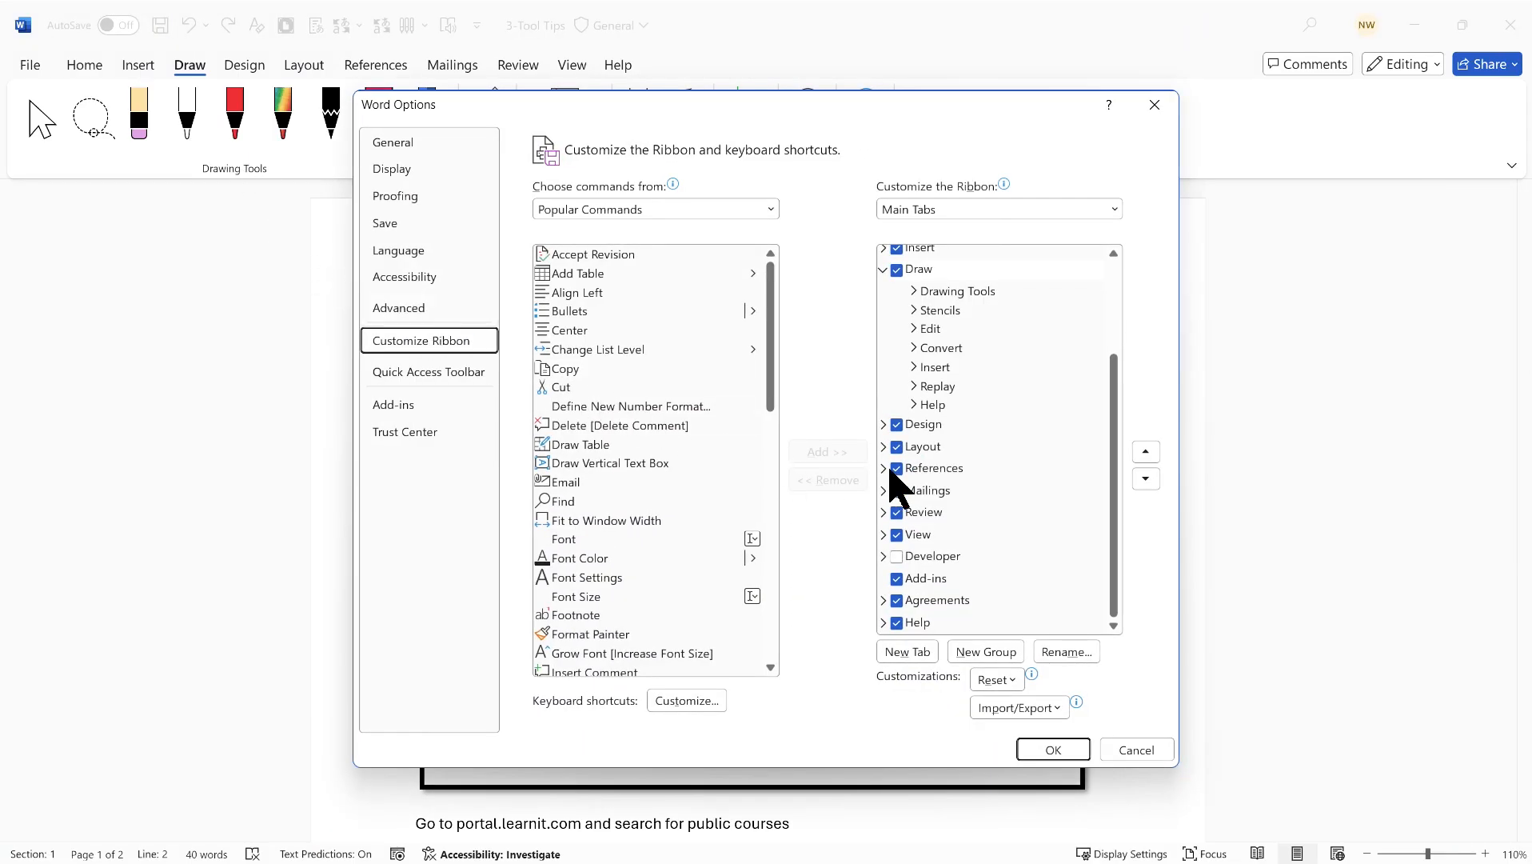
click(884, 270)
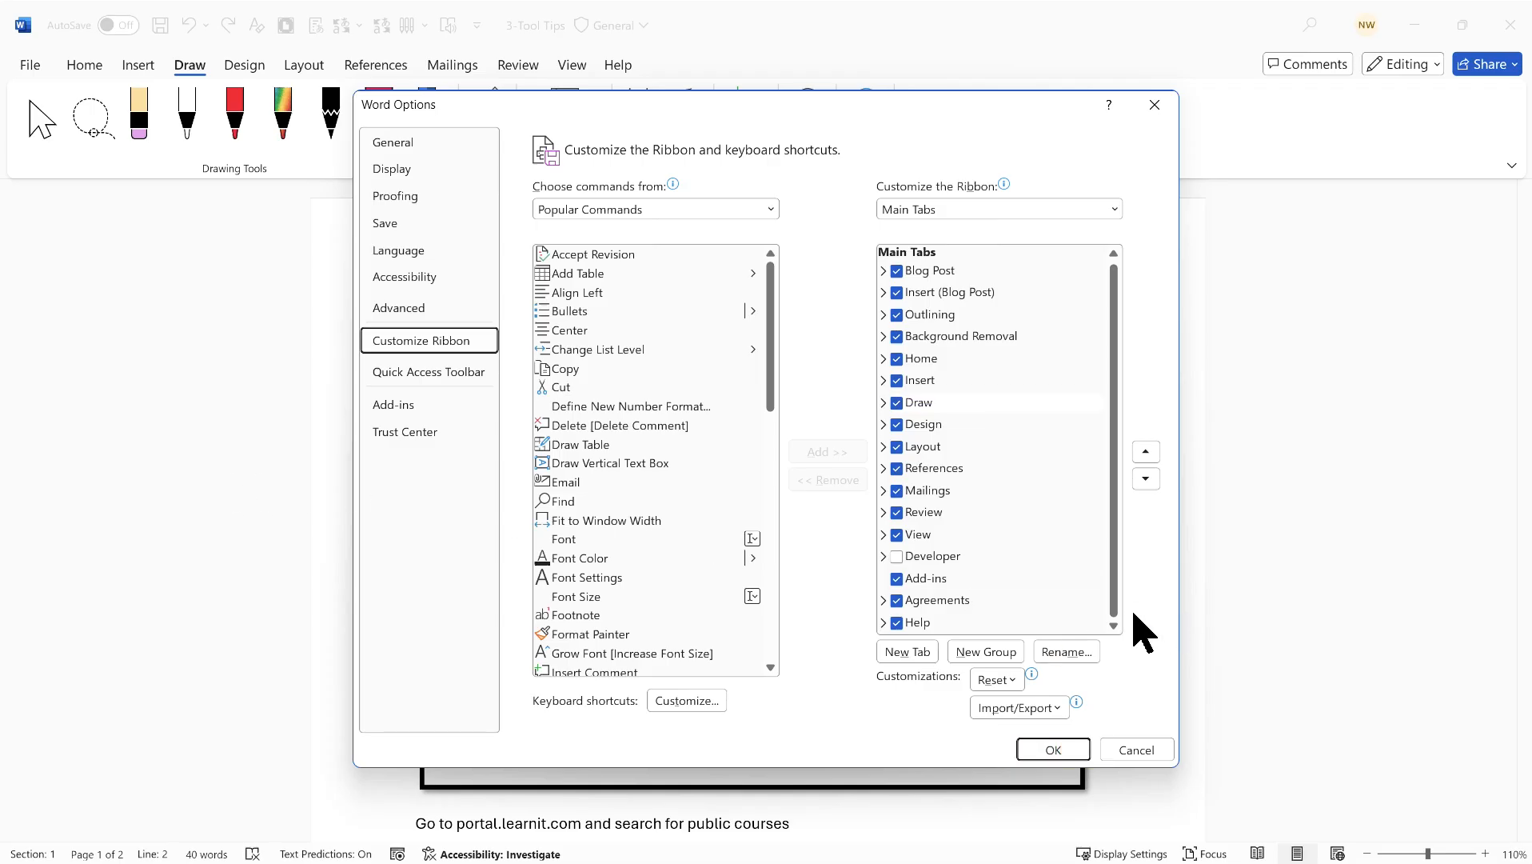
click(1150, 750)
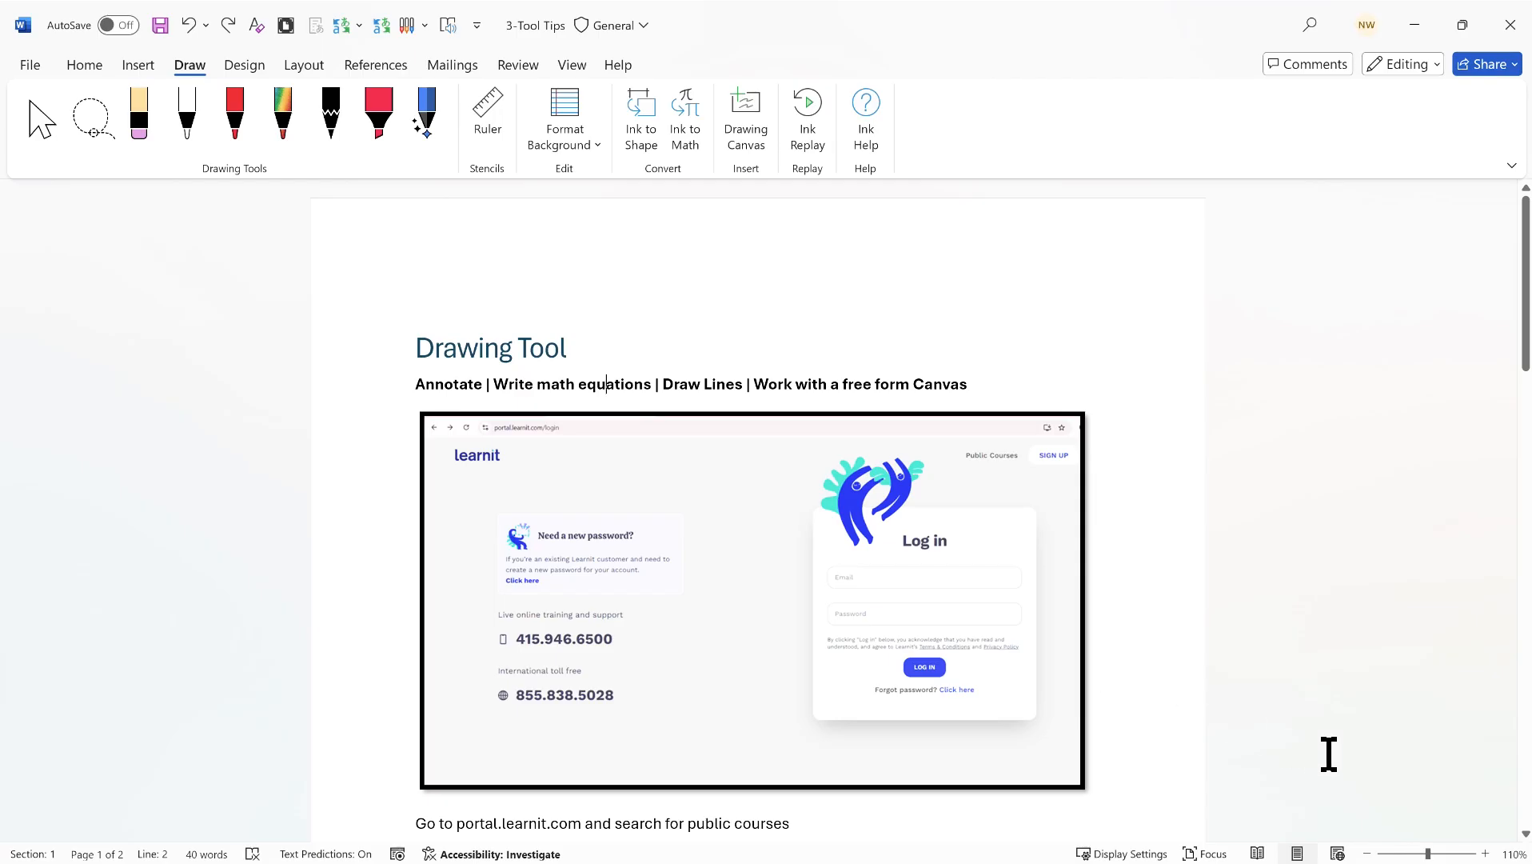
- At 130% zoom, try the Select, Lasso Select and Eraser drawing tools, drawing a lasso around the "Drawing Tool" heading
click(1485, 853)
click(1485, 853)
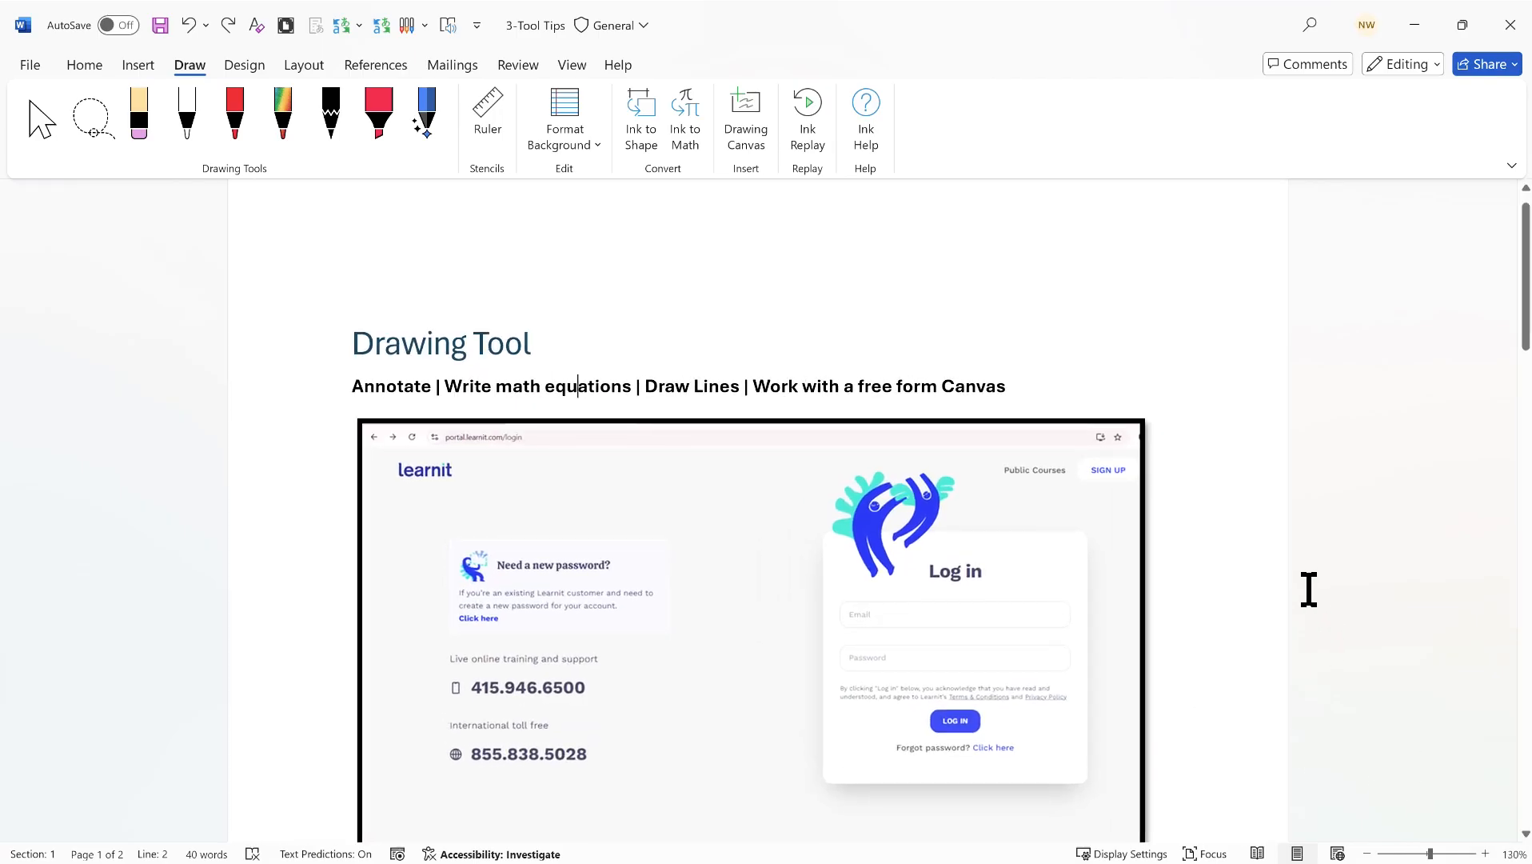
scroll(1249, 535, down, 3)
scroll(1252, 530, up, 1)
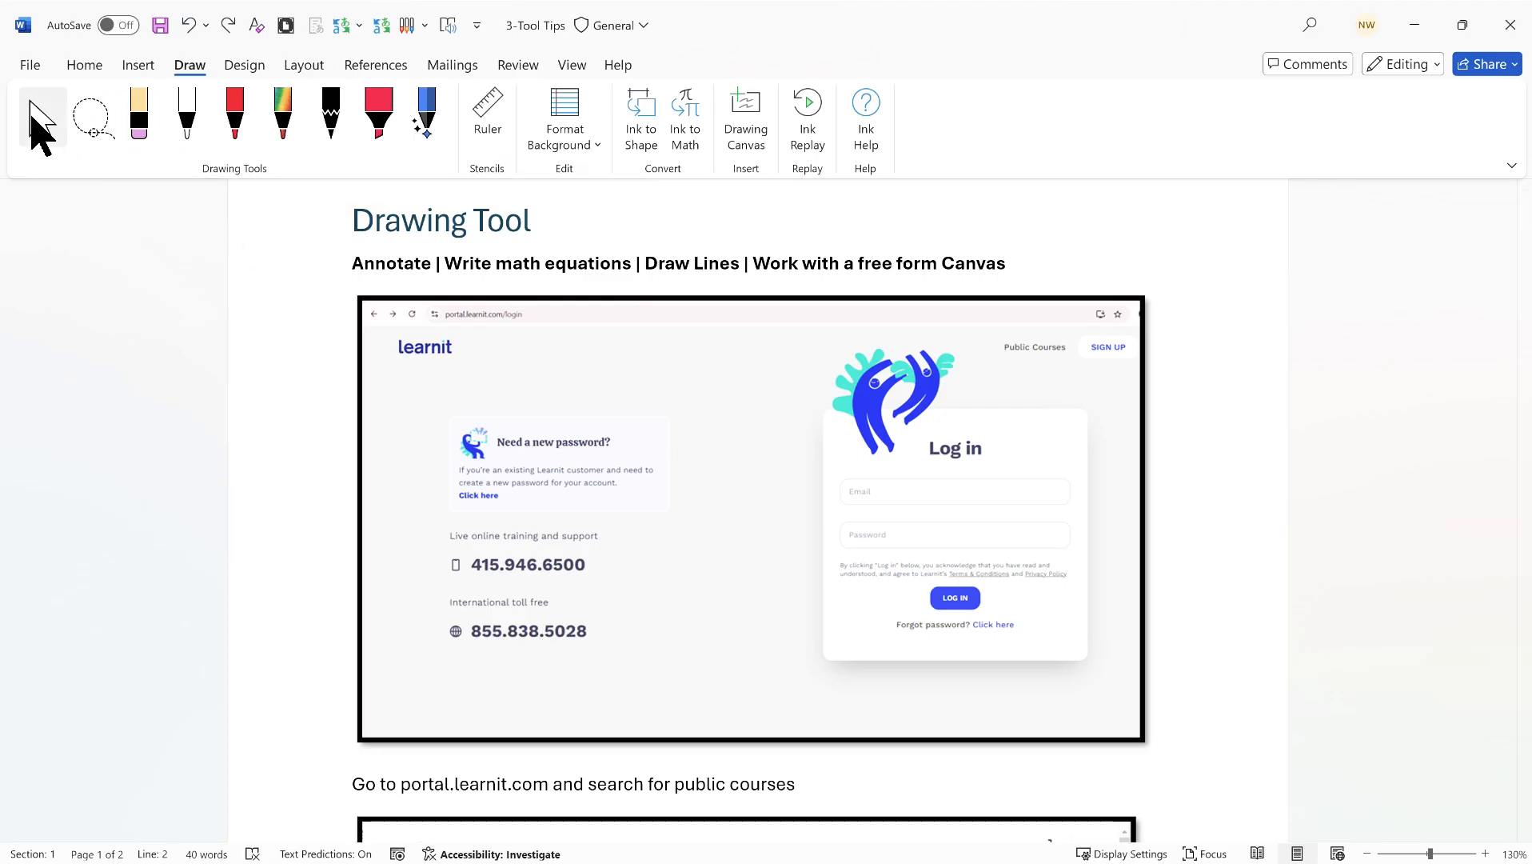
click(48, 142)
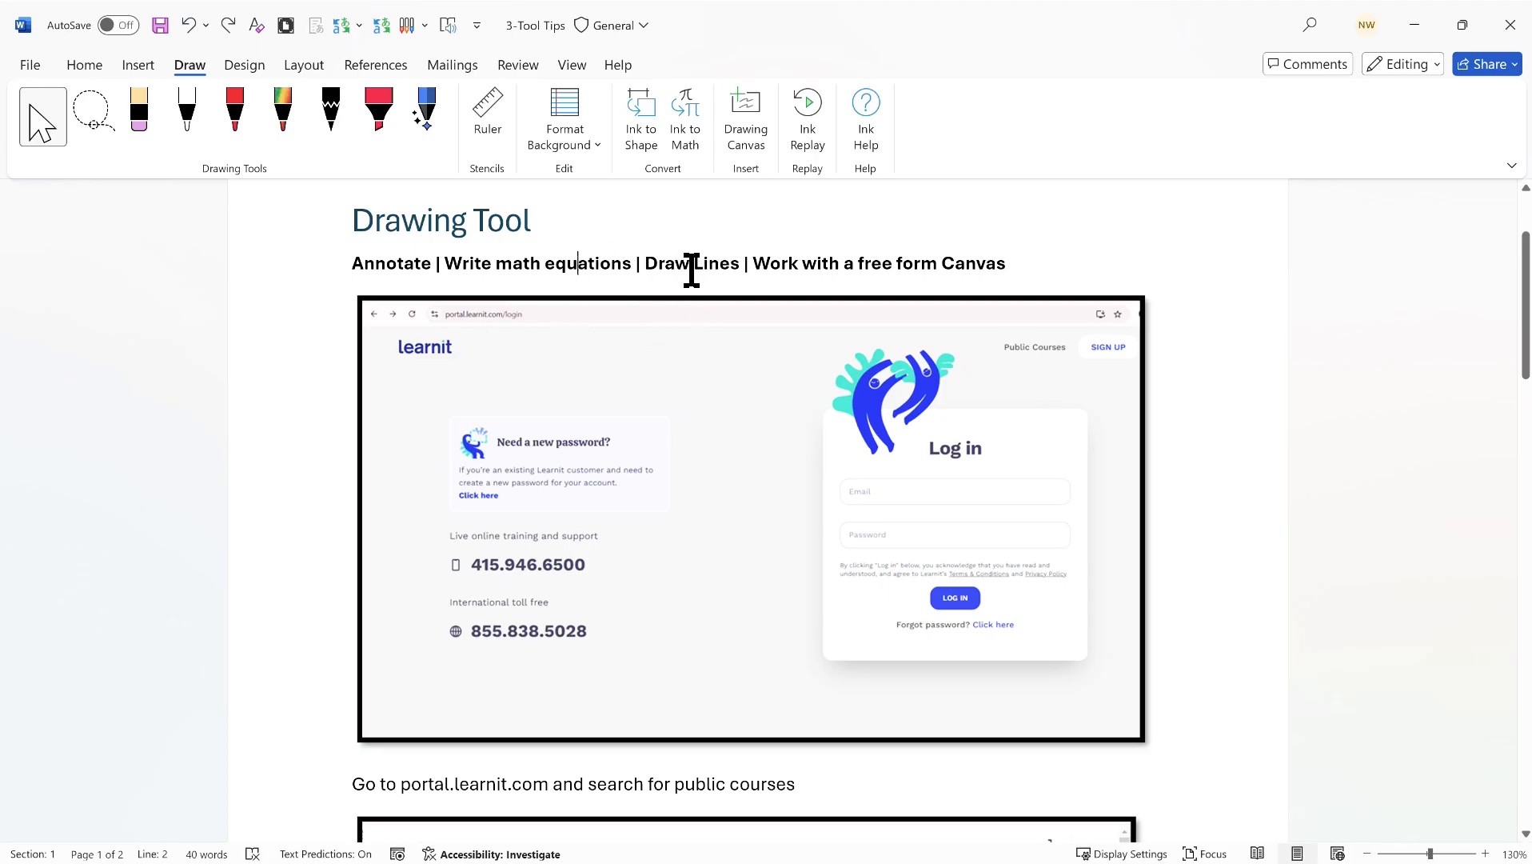
click(102, 128)
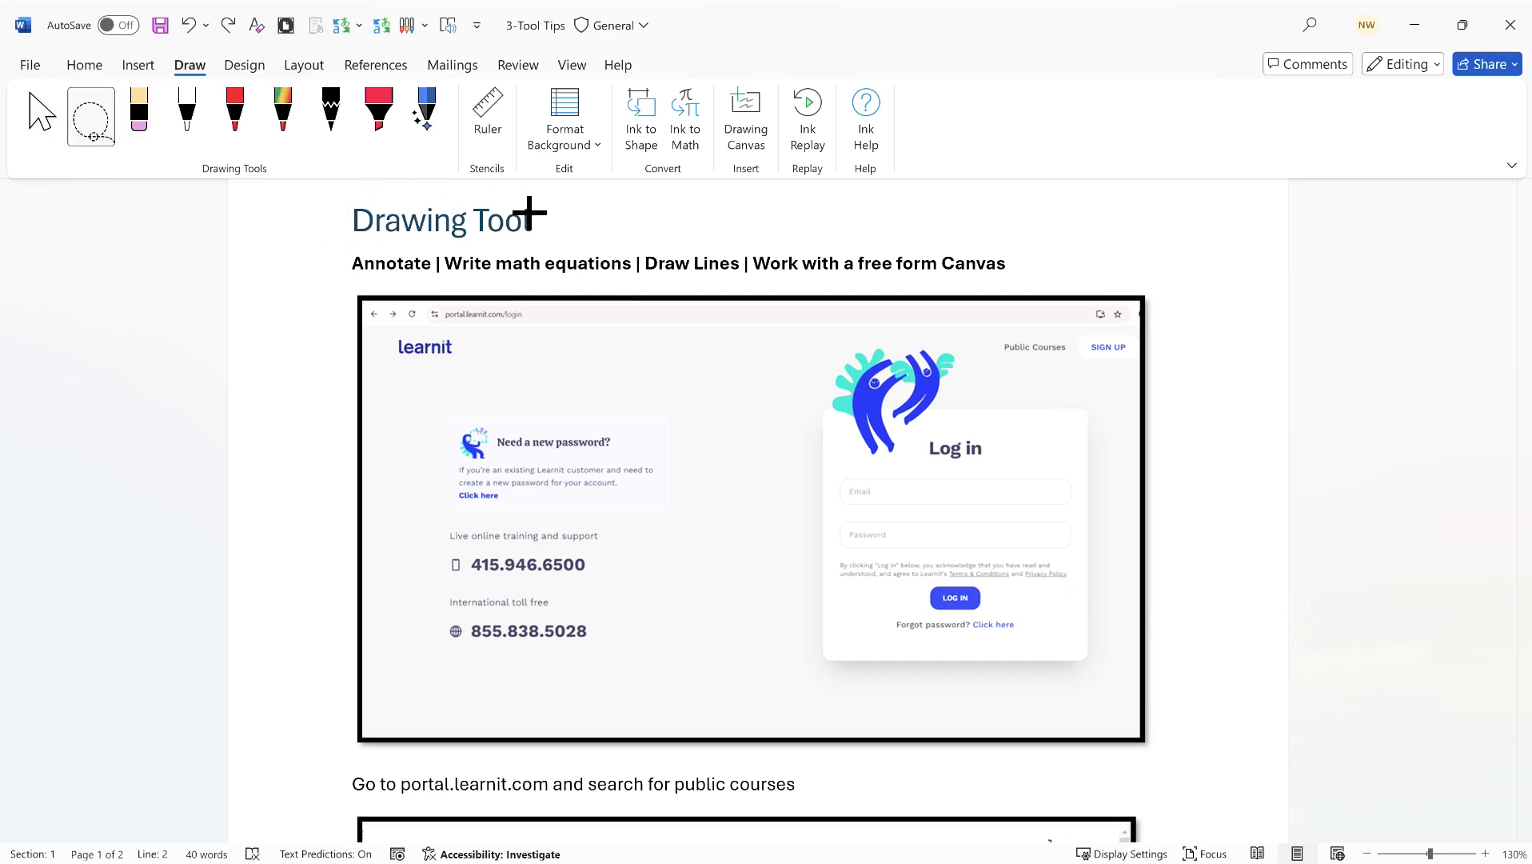
mouse_move(528, 212)
mouse_down()
mouse_move(482, 287)
mouse_move(352, 208)
mouse_move(445, 199)
mouse_move(486, 313)
mouse_move(321, 249)
mouse_up()
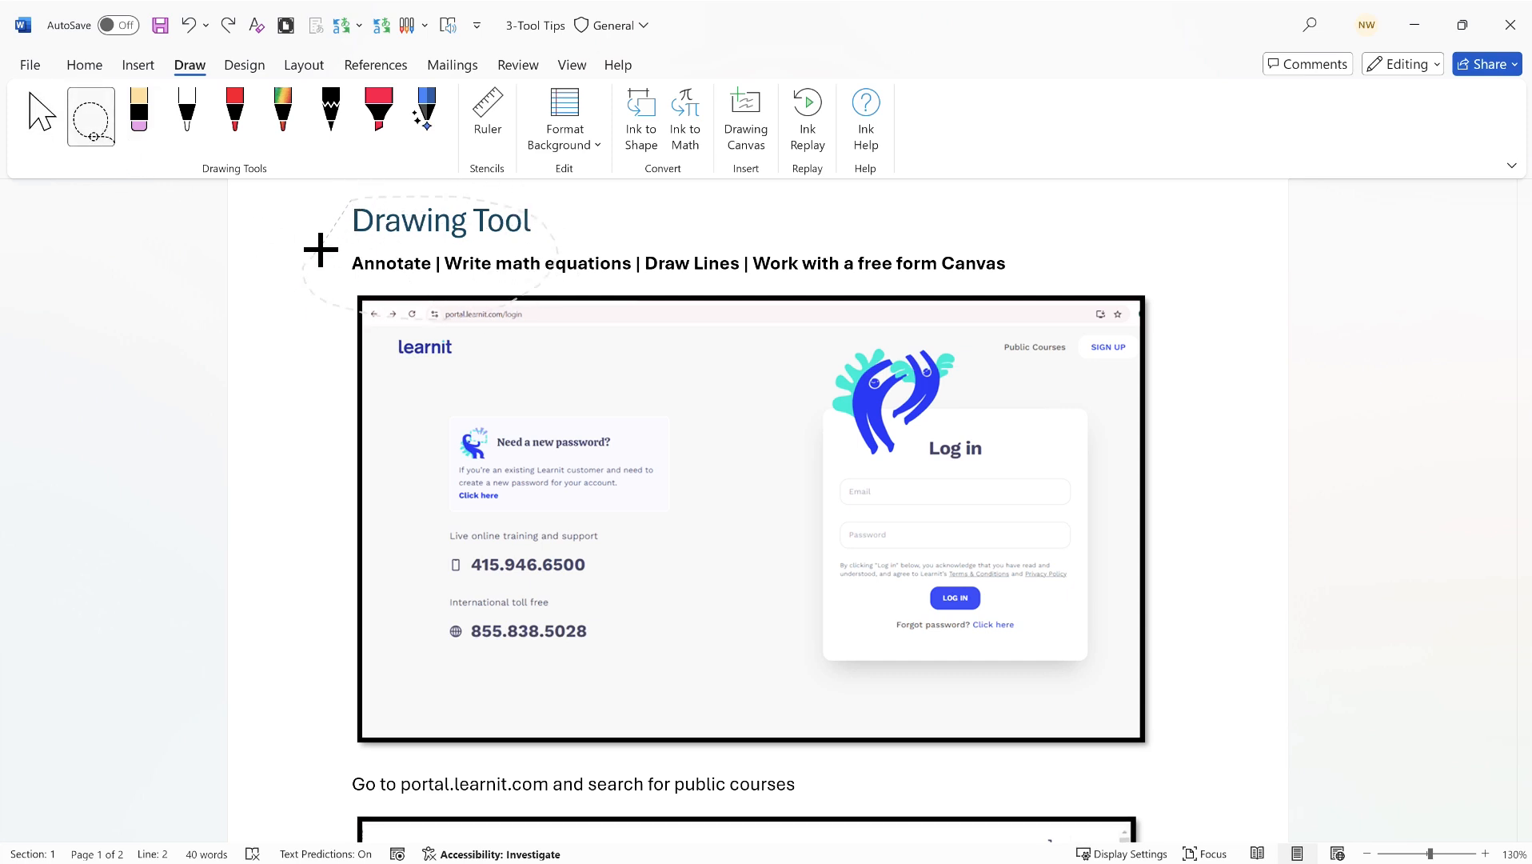
click(145, 130)
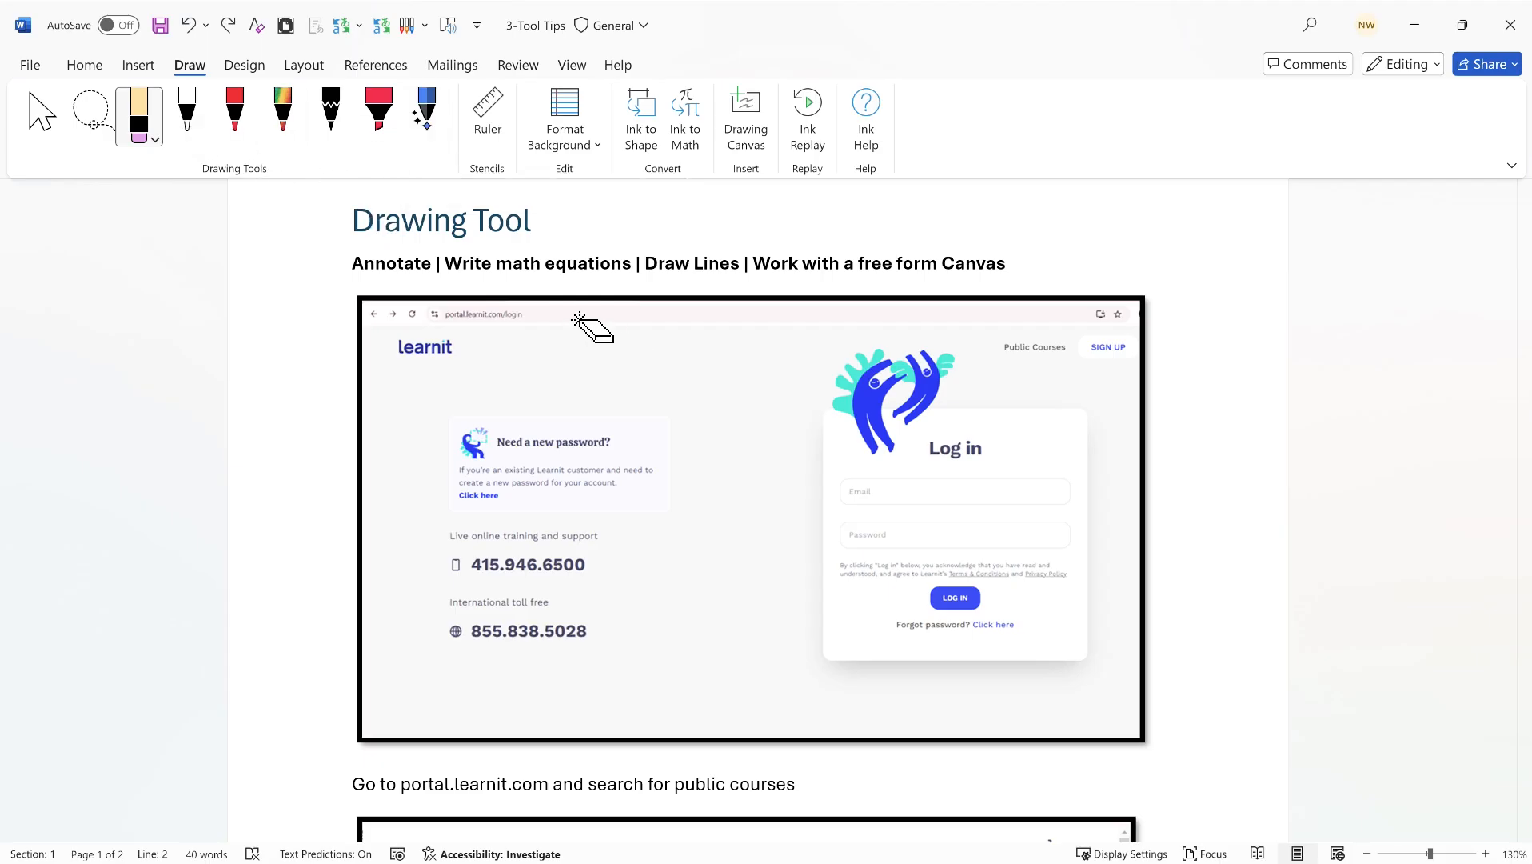
click(40, 124)
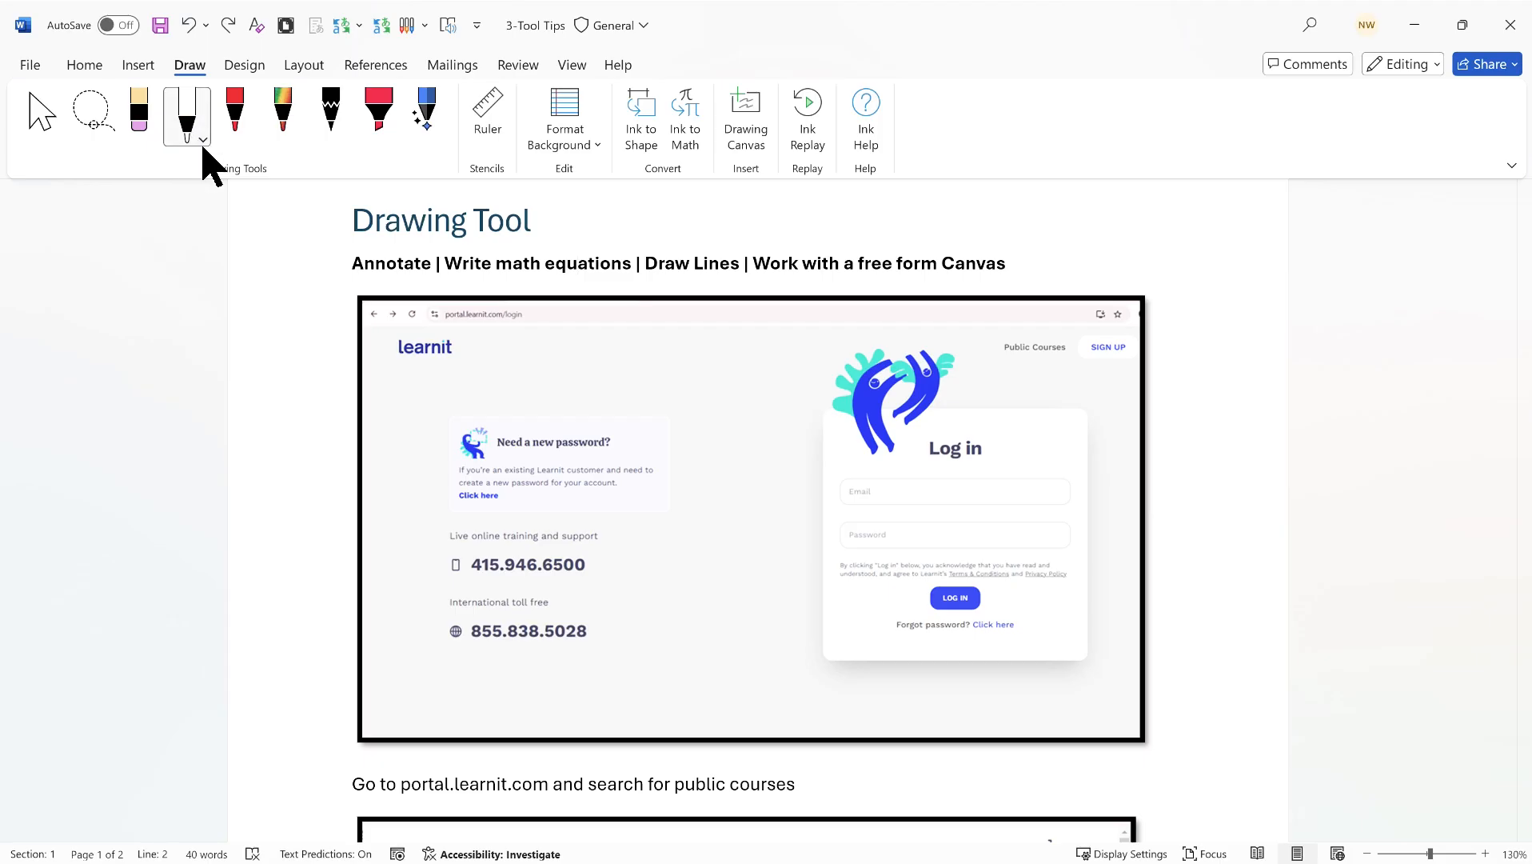
- Set the first pen to red with the fourth of the six thickness presets
click(203, 139)
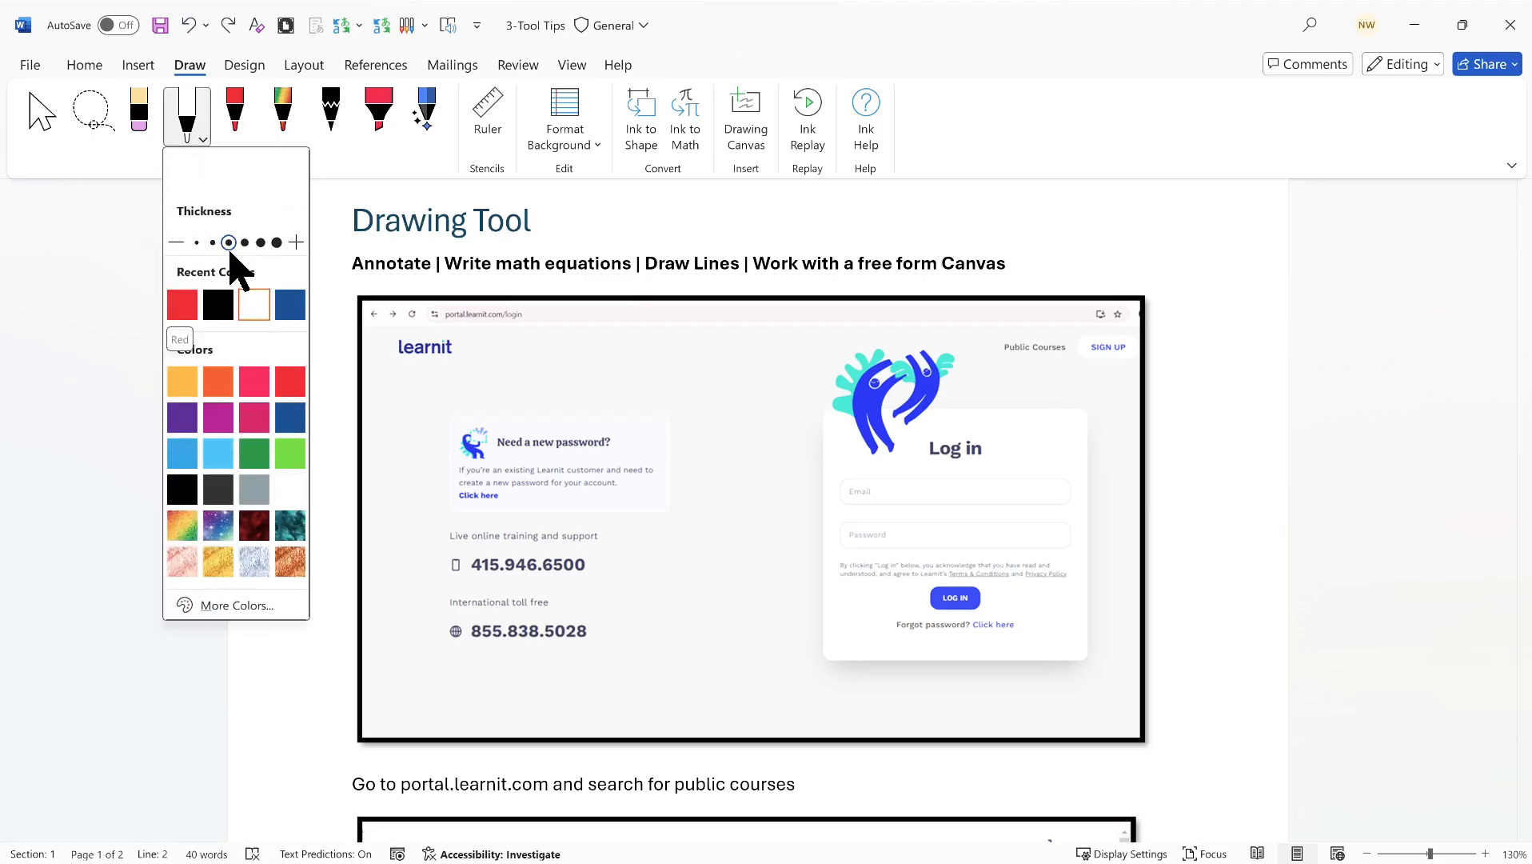
click(259, 242)
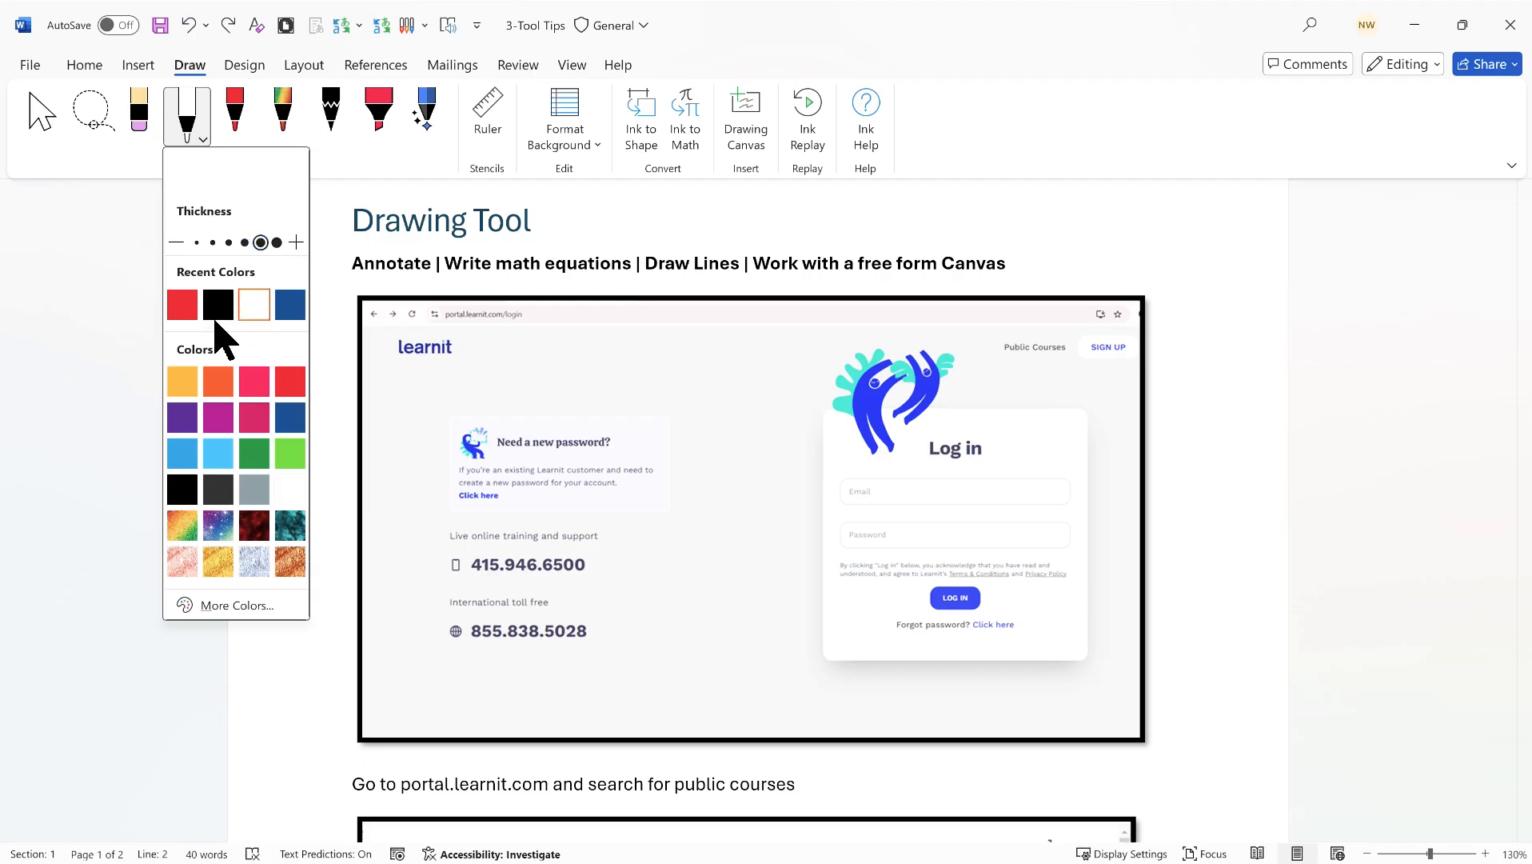
click(178, 311)
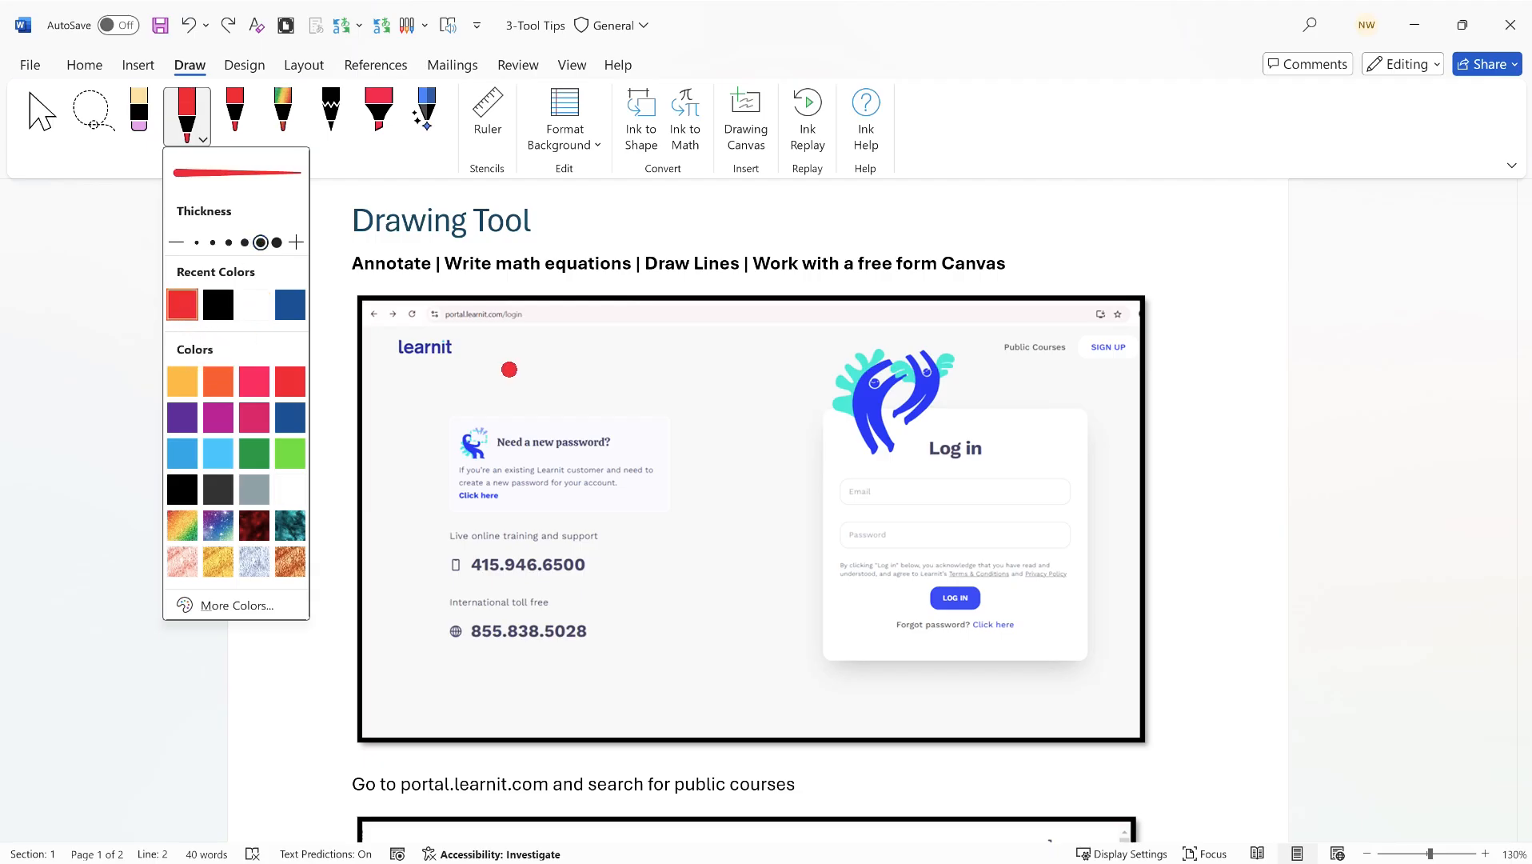
click(245, 242)
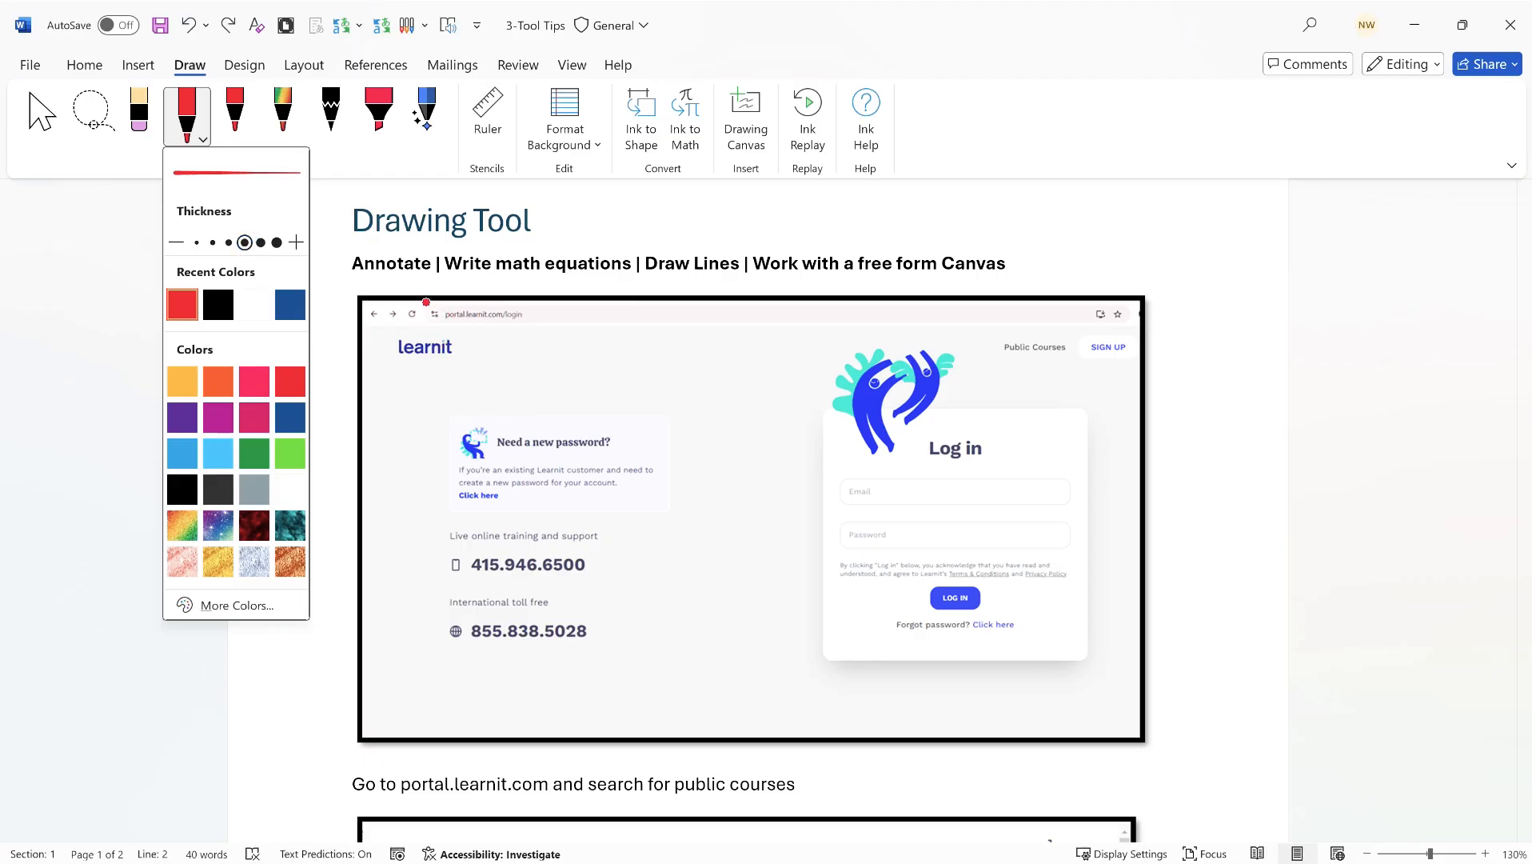
- Draw red boxes around the portal.learnit.com/login address and Public Courses in the first screenshot, turning on Ink to Shape for the second box
click(427, 302)
mouse_move(426, 301)
mouse_down()
mouse_move(538, 303)
mouse_move(510, 329)
mouse_move(421, 329)
mouse_move(425, 303)
mouse_up()
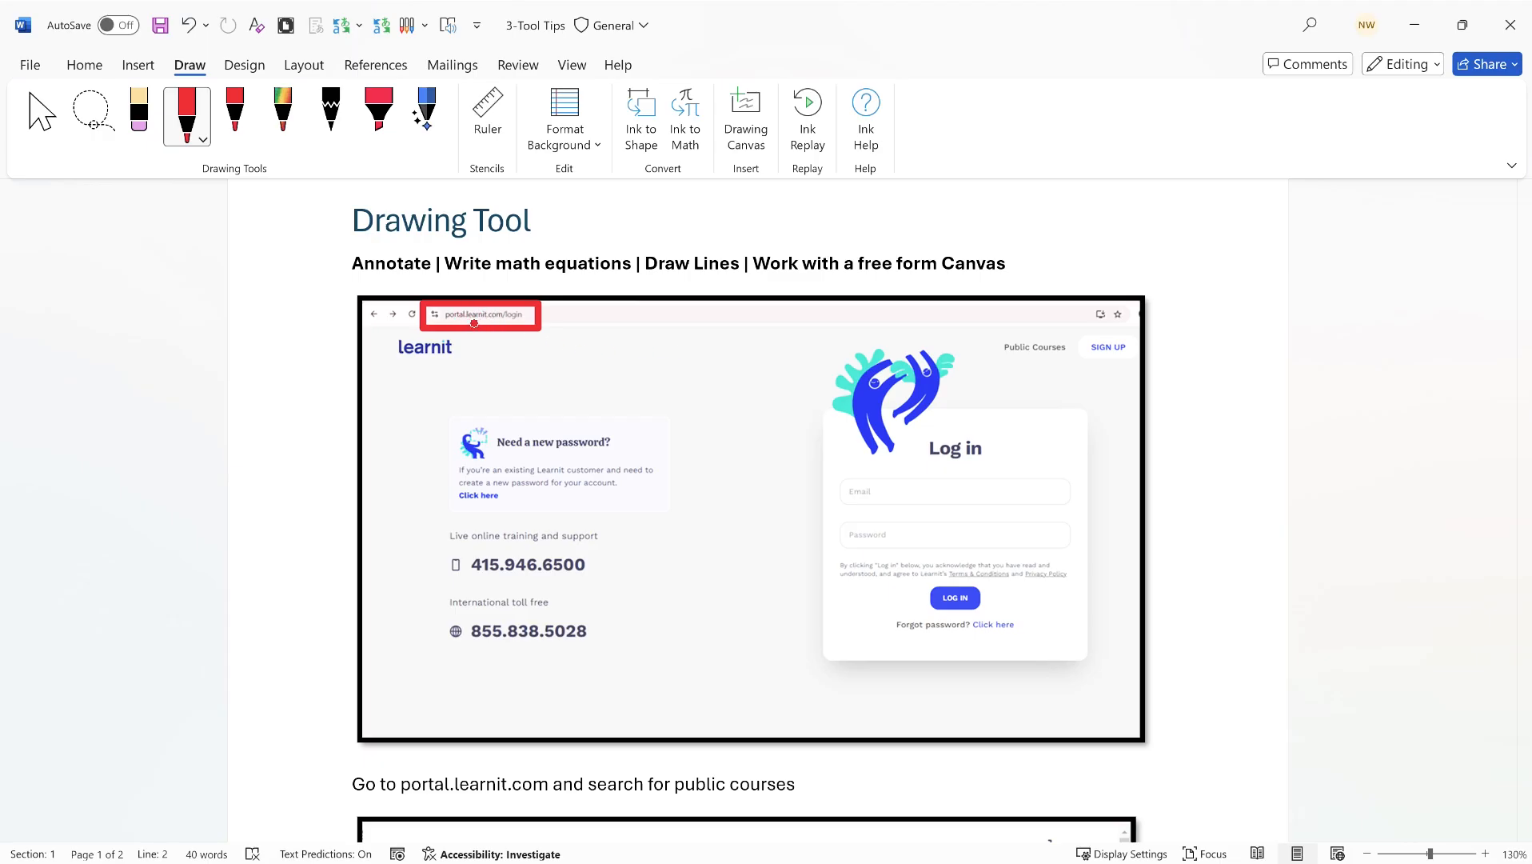
click(639, 122)
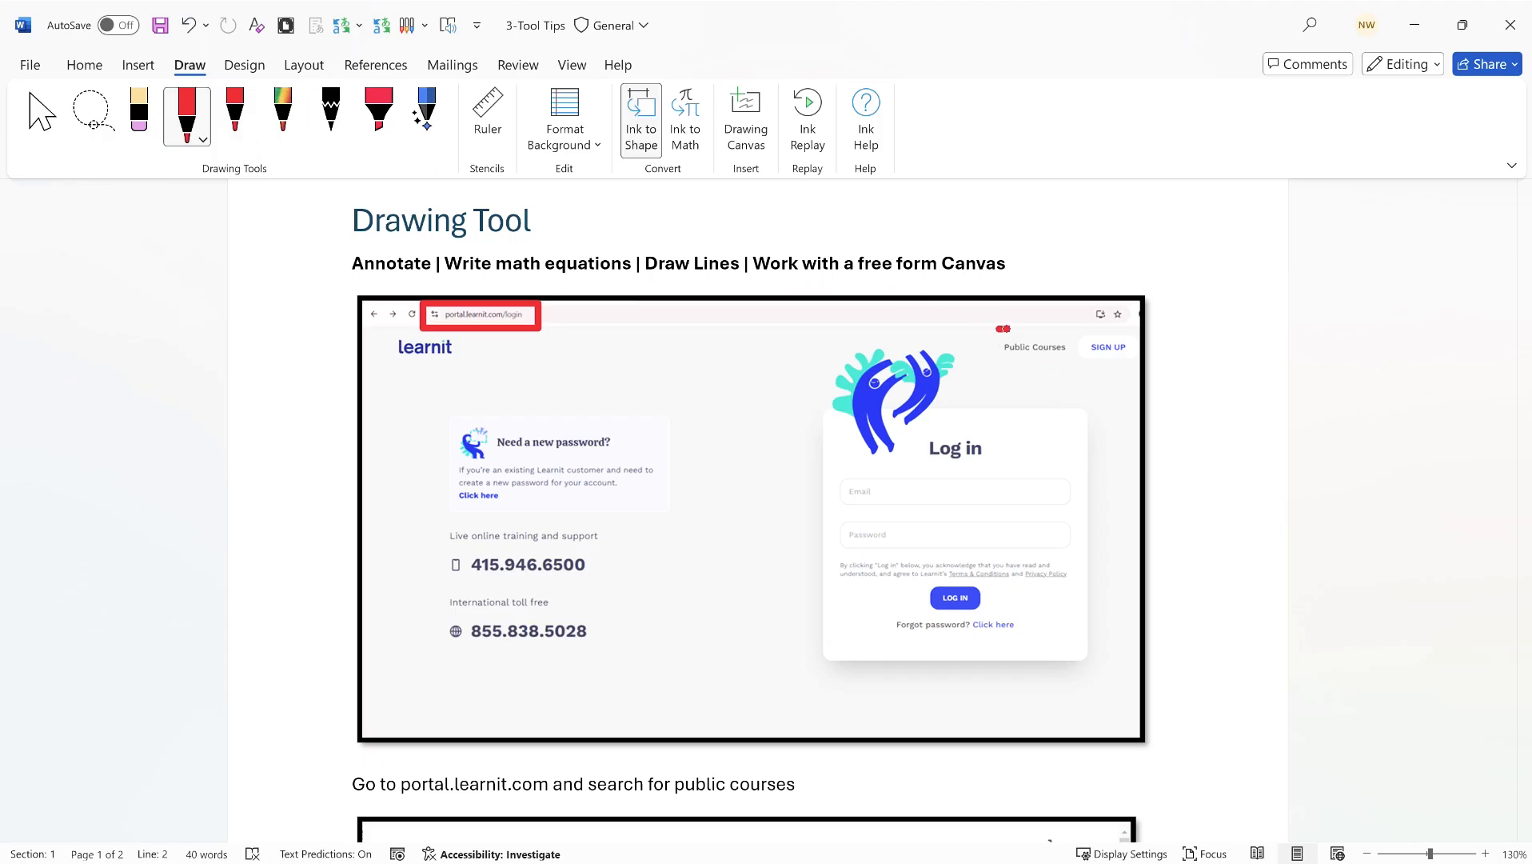
mouse_move(1007, 329)
mouse_down()
mouse_move(1075, 330)
mouse_move(1073, 344)
mouse_move(993, 361)
mouse_move(996, 329)
mouse_move(1036, 324)
mouse_up()
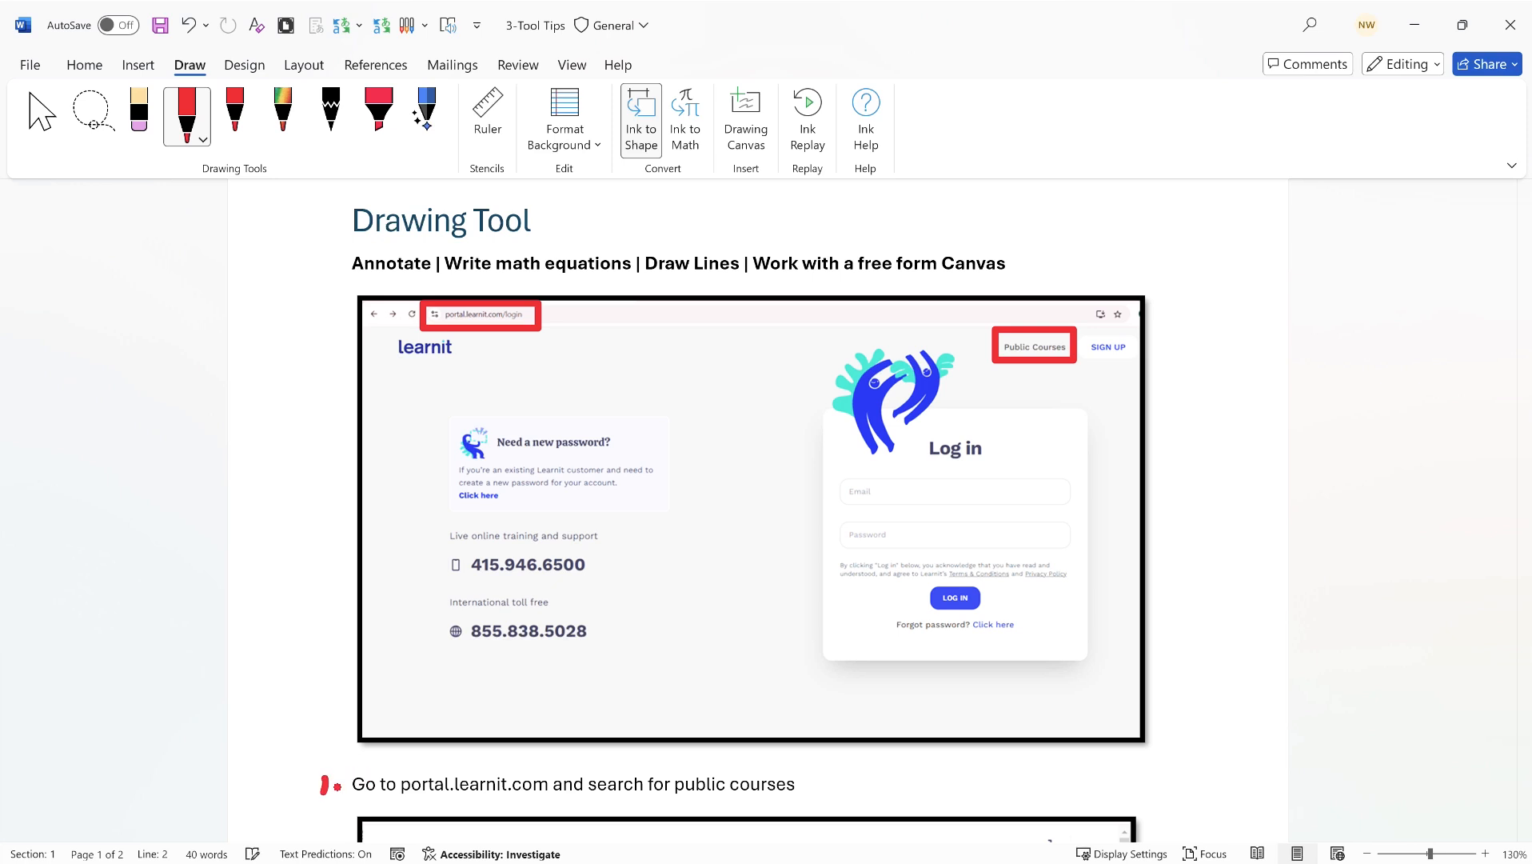
- Handwrite a red "1-" before the line "Go to portal.learnit.com and search for public courses" and return to the Select tool
drag(334, 787, 345, 786)
click(40, 119)
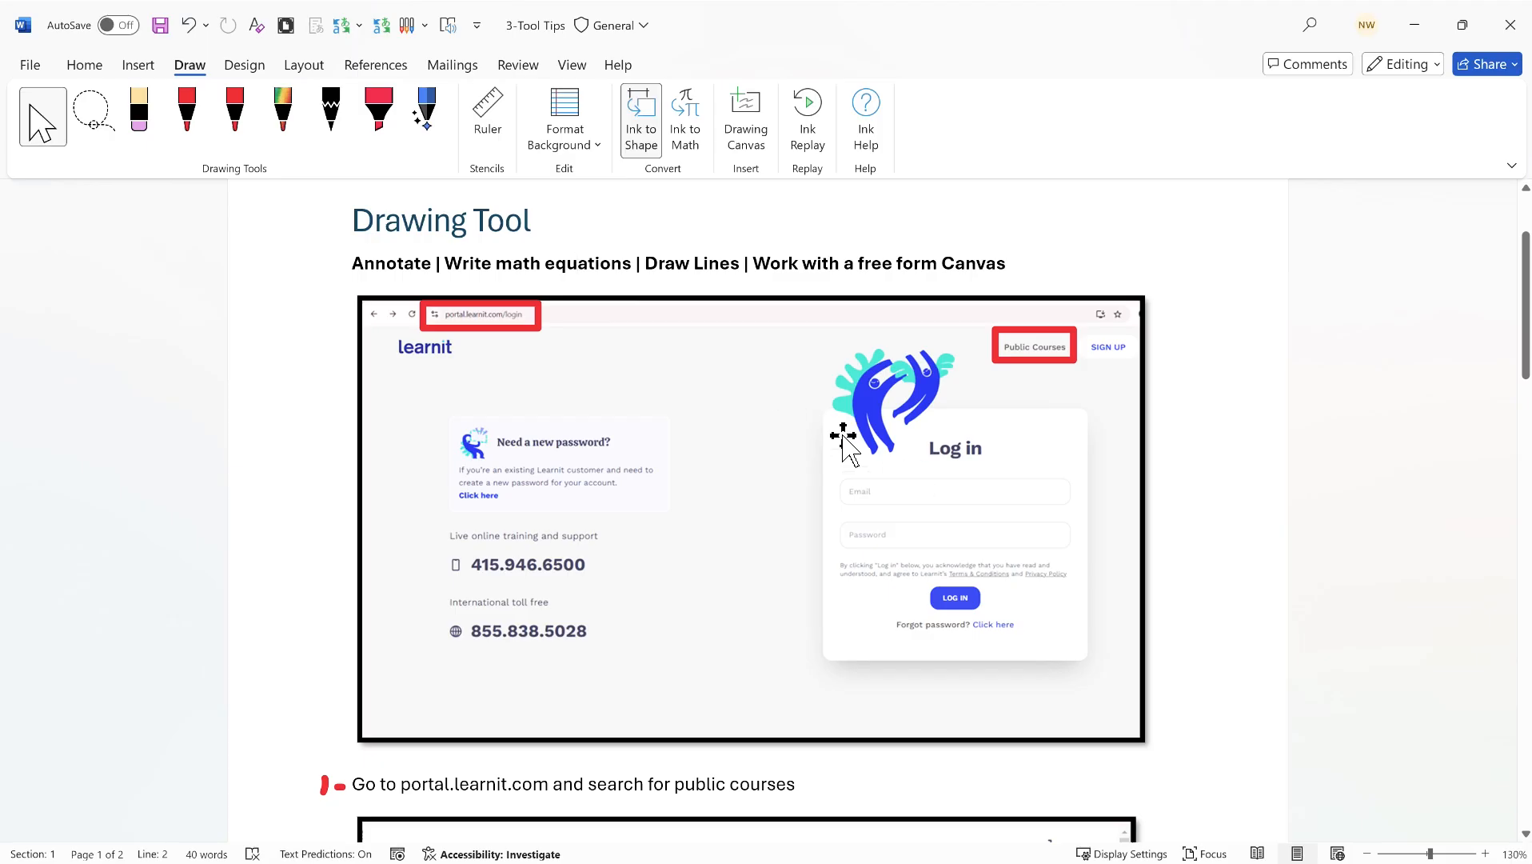
scroll(842, 436, down, 5)
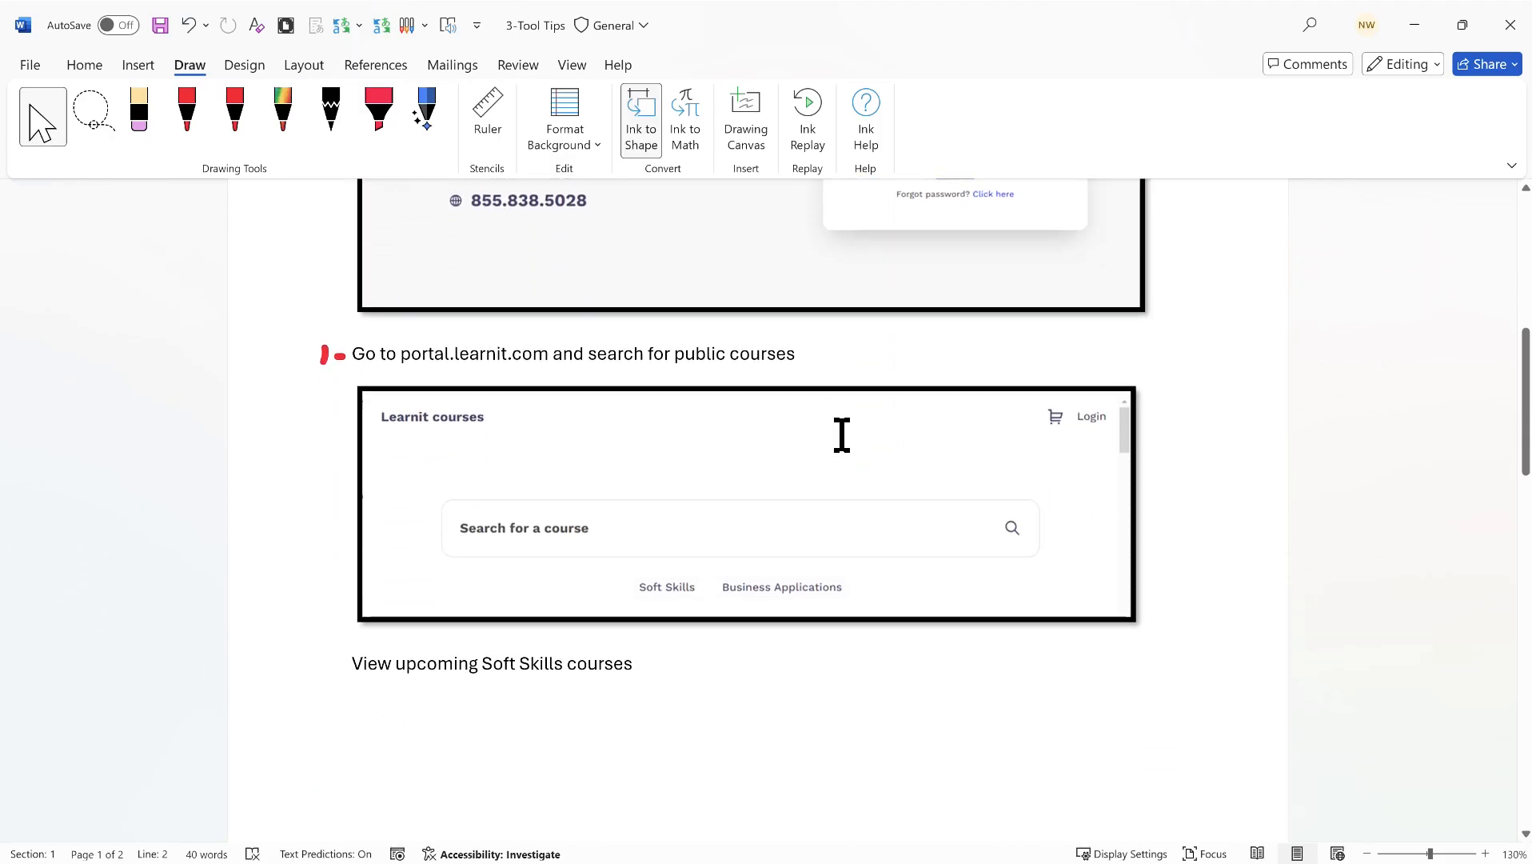
- Change the first pen's color to dark blue and draw an ellipse over Soft Skills in the second screenshot
scroll(840, 432, down, 2)
scroll(834, 424, up, 4)
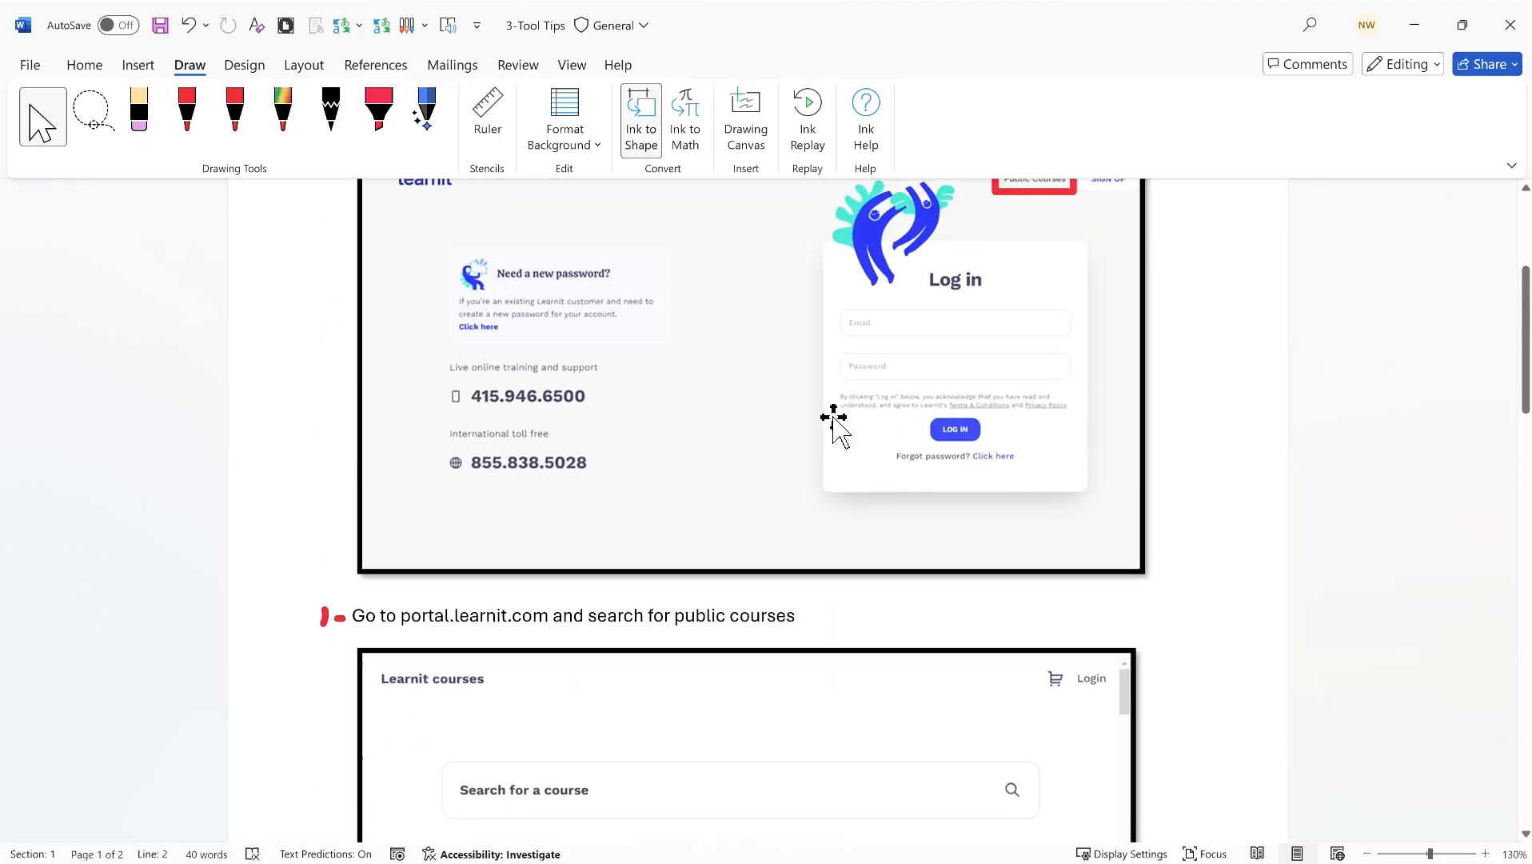
scroll(834, 423, up, 1)
scroll(867, 428, down, 5)
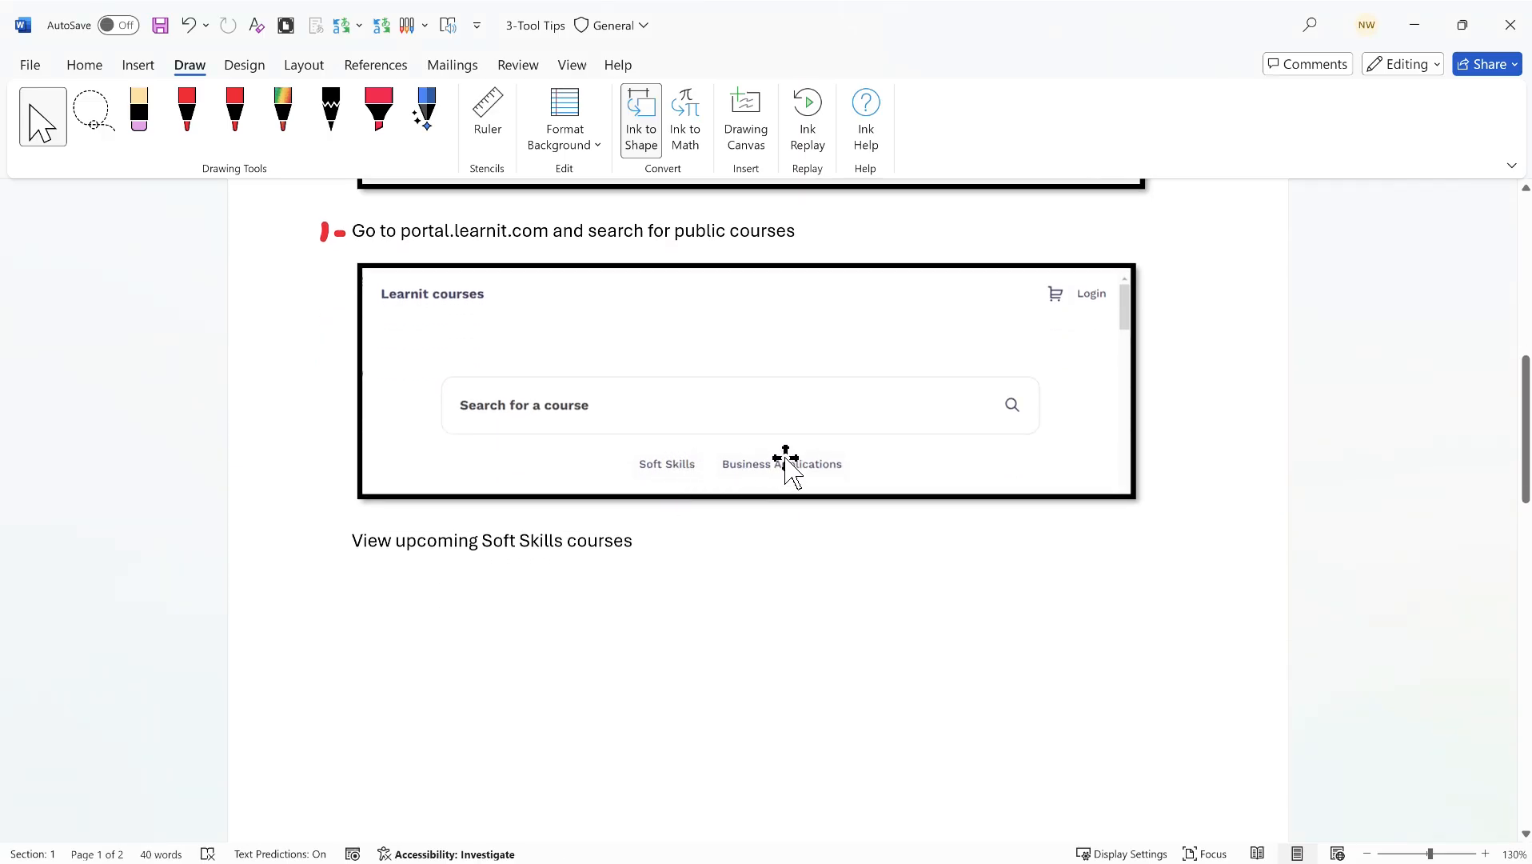
click(190, 146)
click(205, 150)
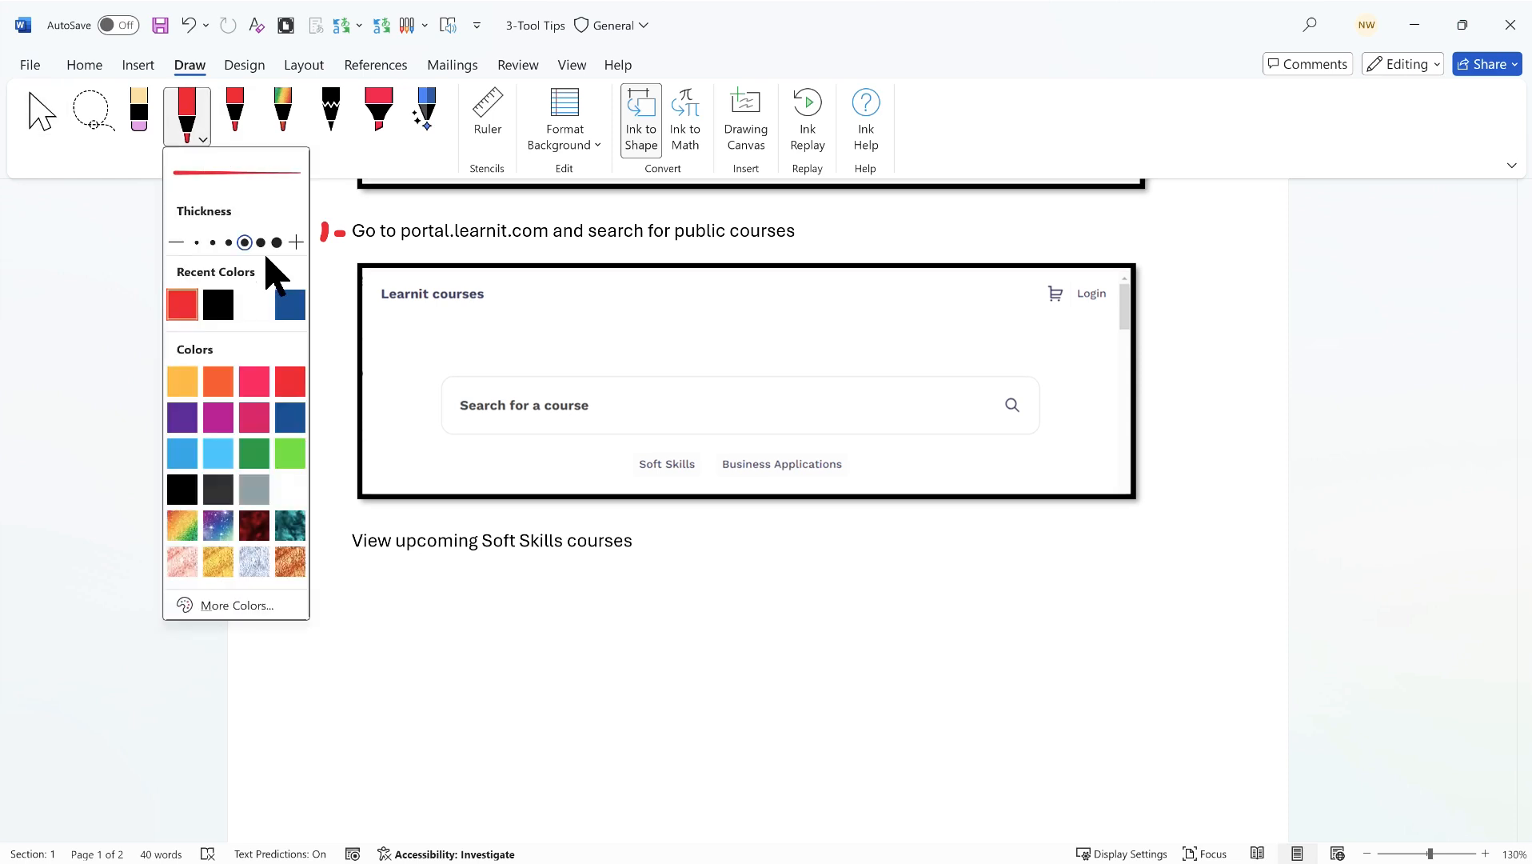
click(290, 304)
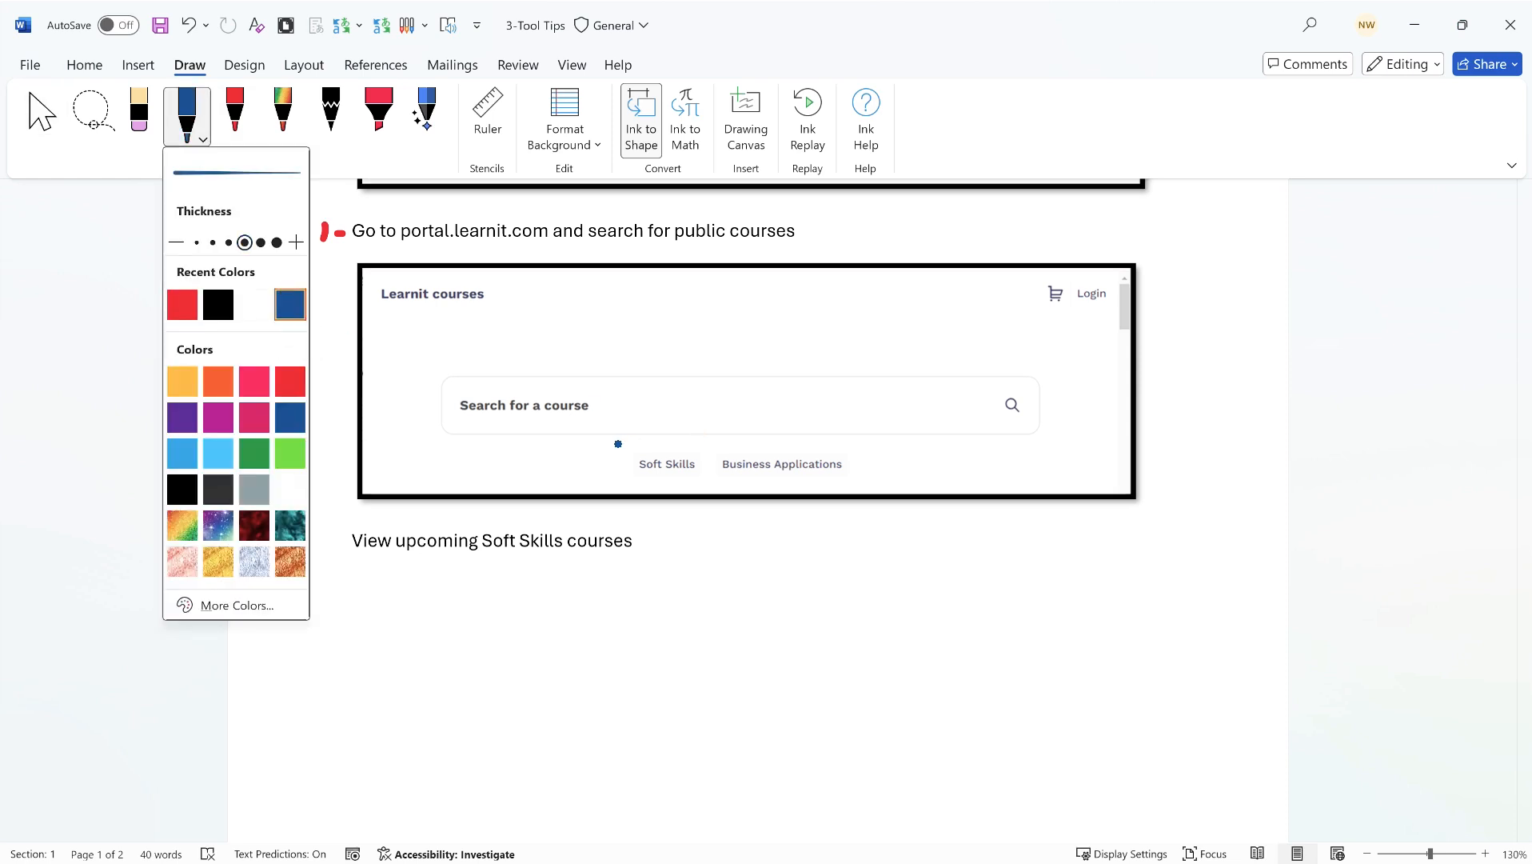
click(667, 441)
mouse_move(669, 440)
mouse_down()
mouse_move(637, 440)
mouse_move(613, 464)
mouse_move(693, 488)
mouse_move(708, 452)
mouse_move(652, 440)
mouse_up()
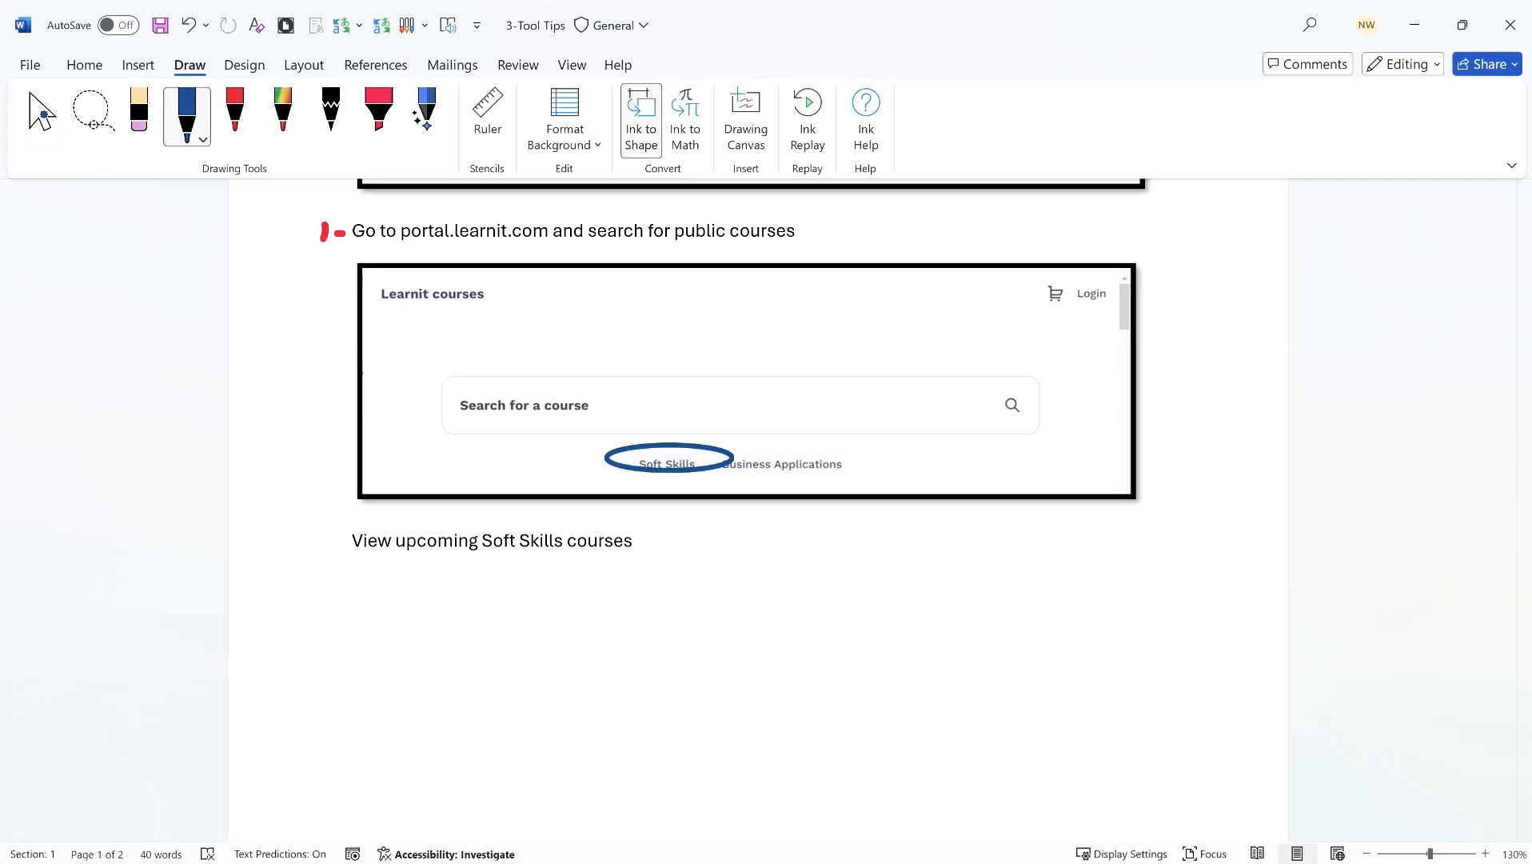
- Resize the blue ellipse to about 0.27" high and 0.76" wide so it fits around Soft Skills
click(42, 112)
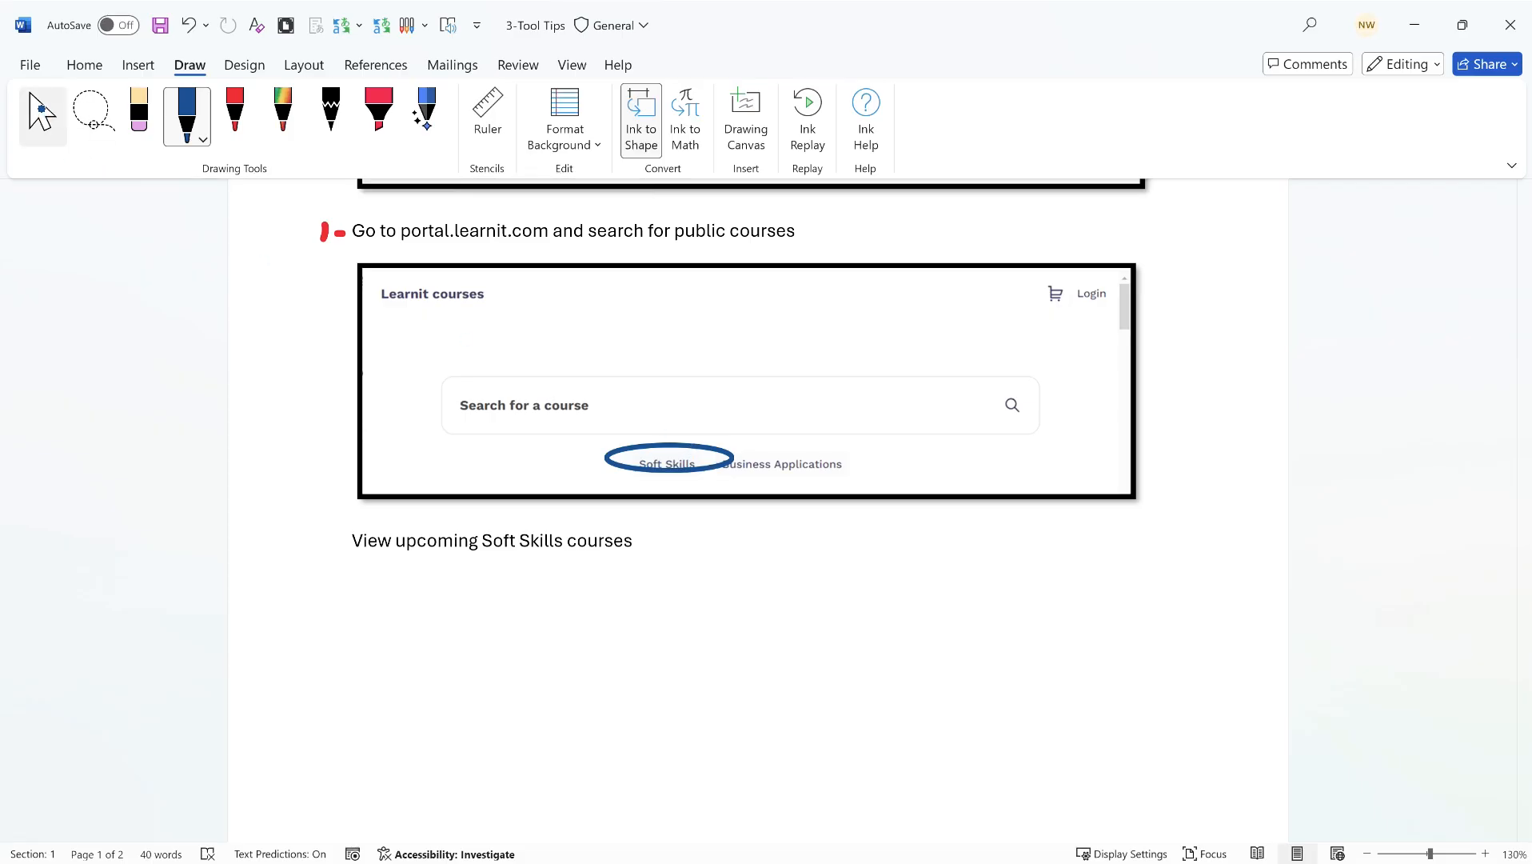
click(693, 445)
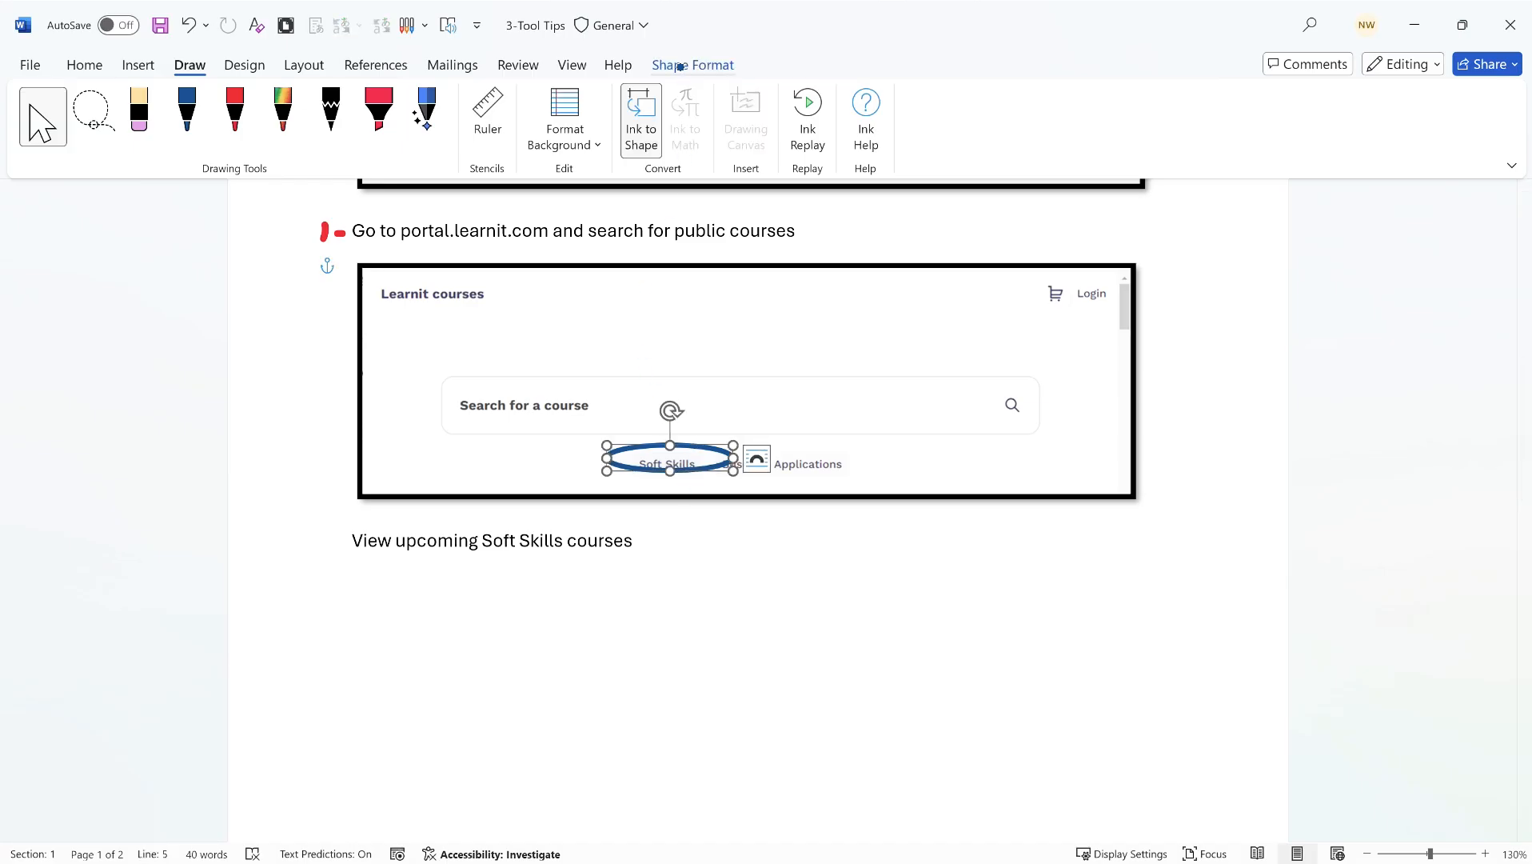
click(679, 65)
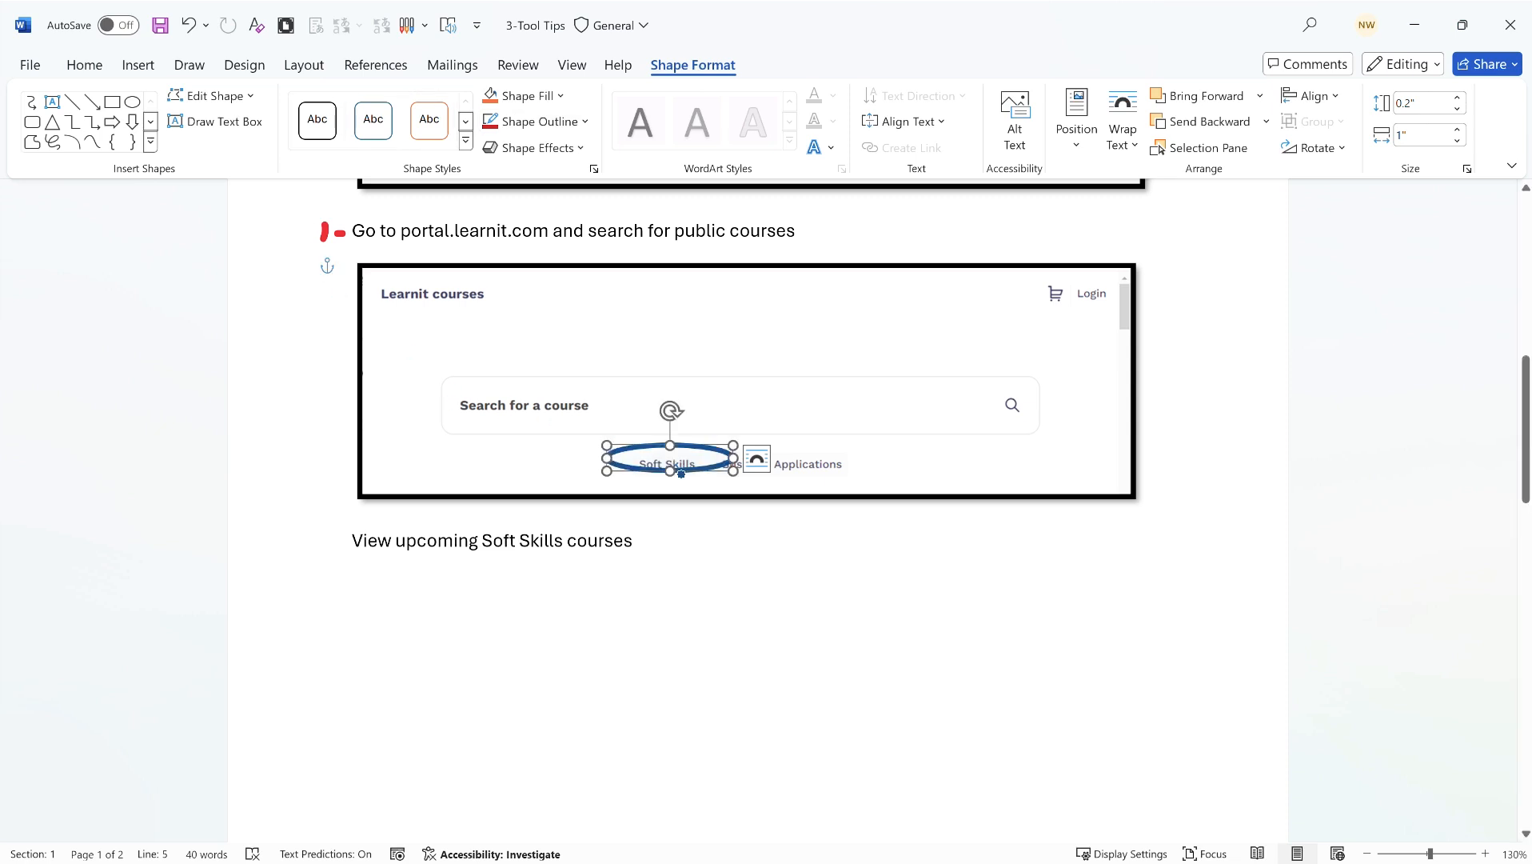
drag(669, 471, 718, 464)
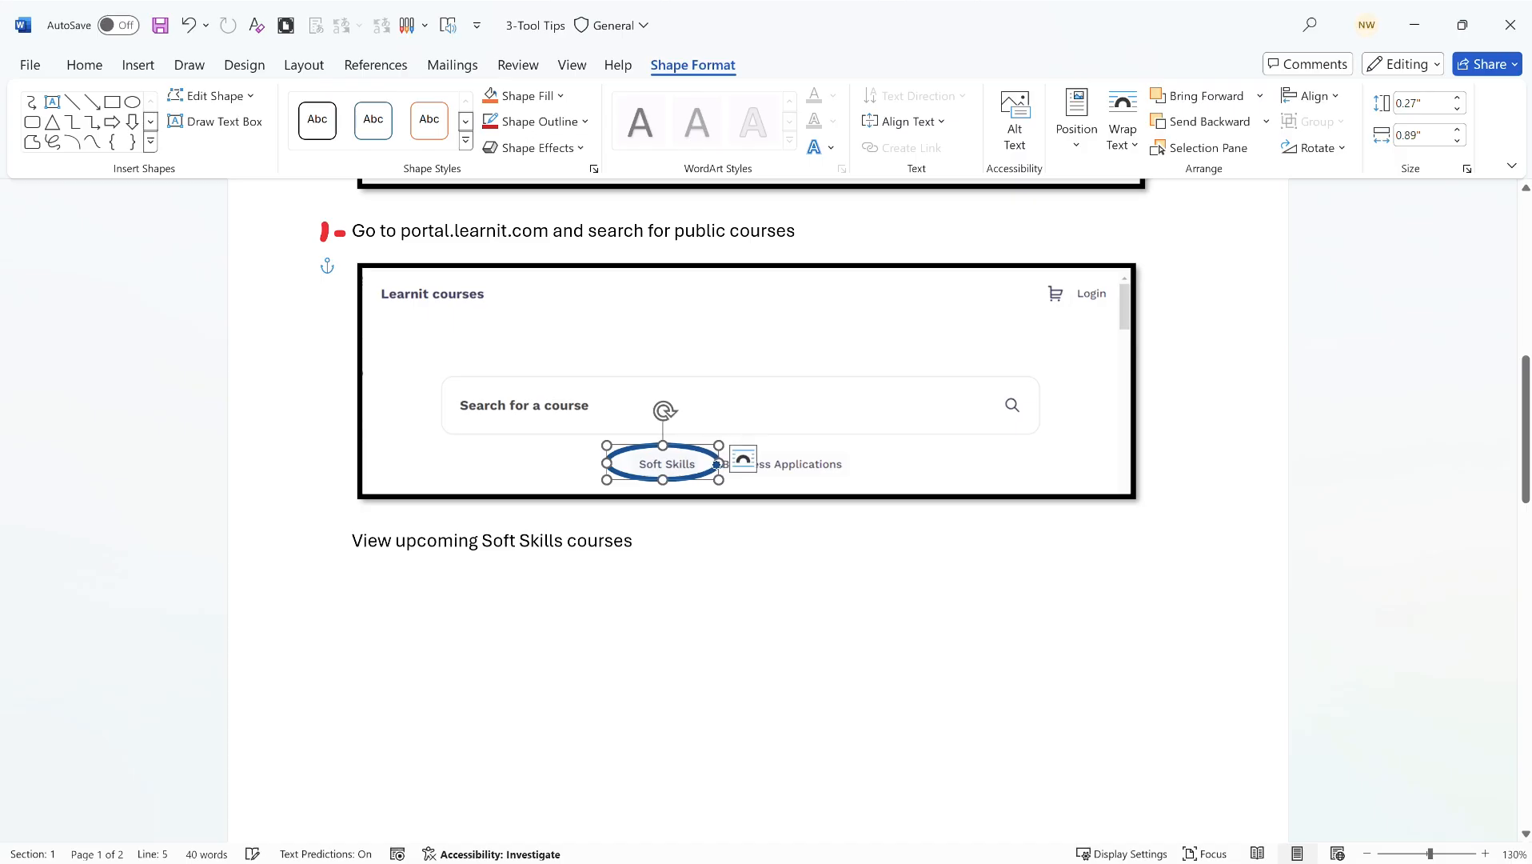
drag(608, 463, 615, 463)
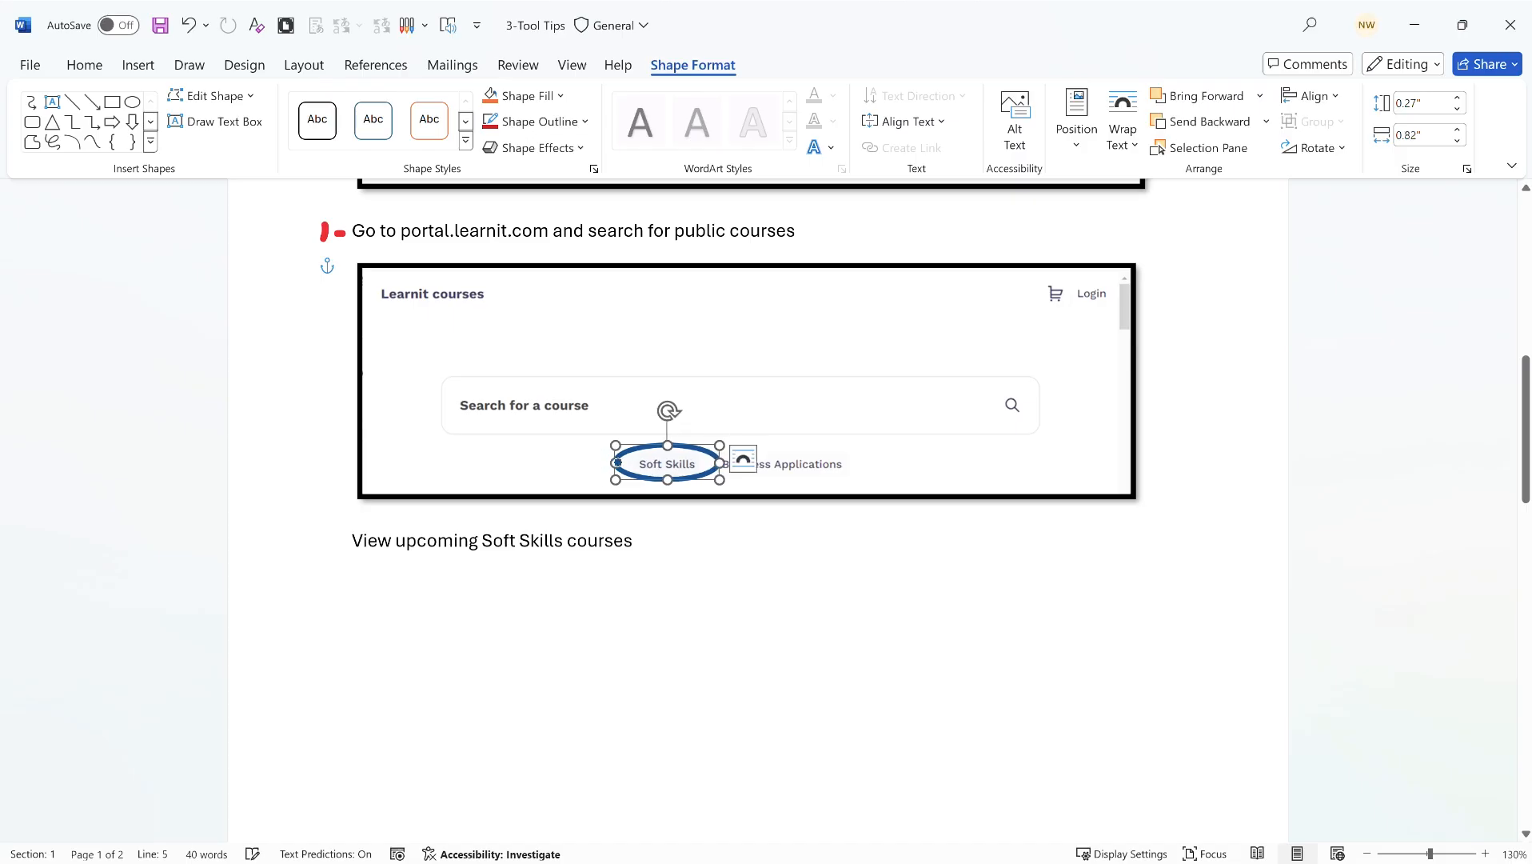
drag(719, 463, 711, 463)
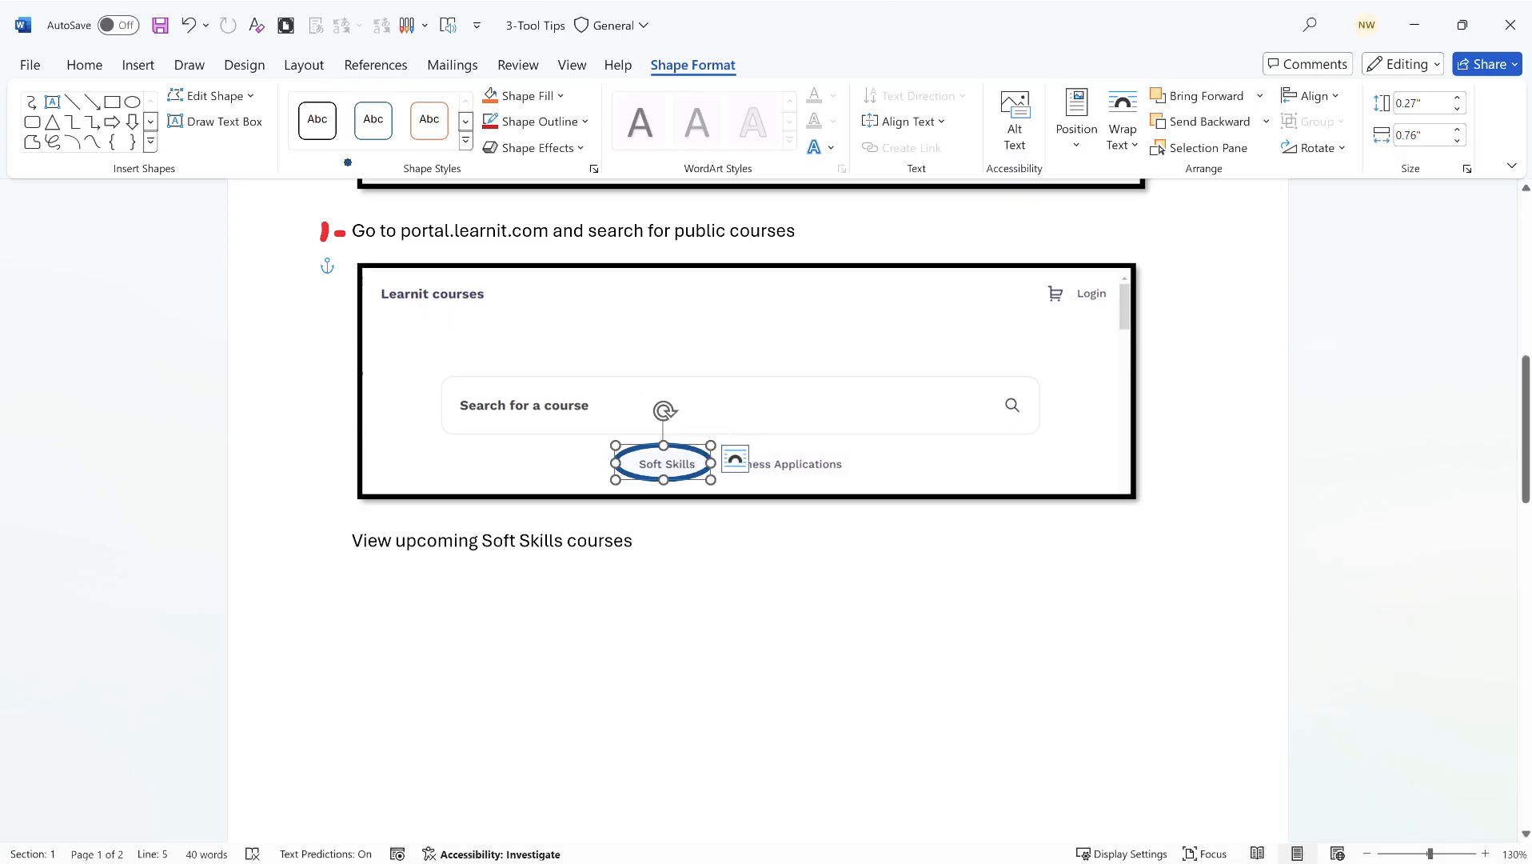
- Handwrite a blue "2-" before the line "View upcoming Soft Skills courses" and return to the Select tool
click(190, 67)
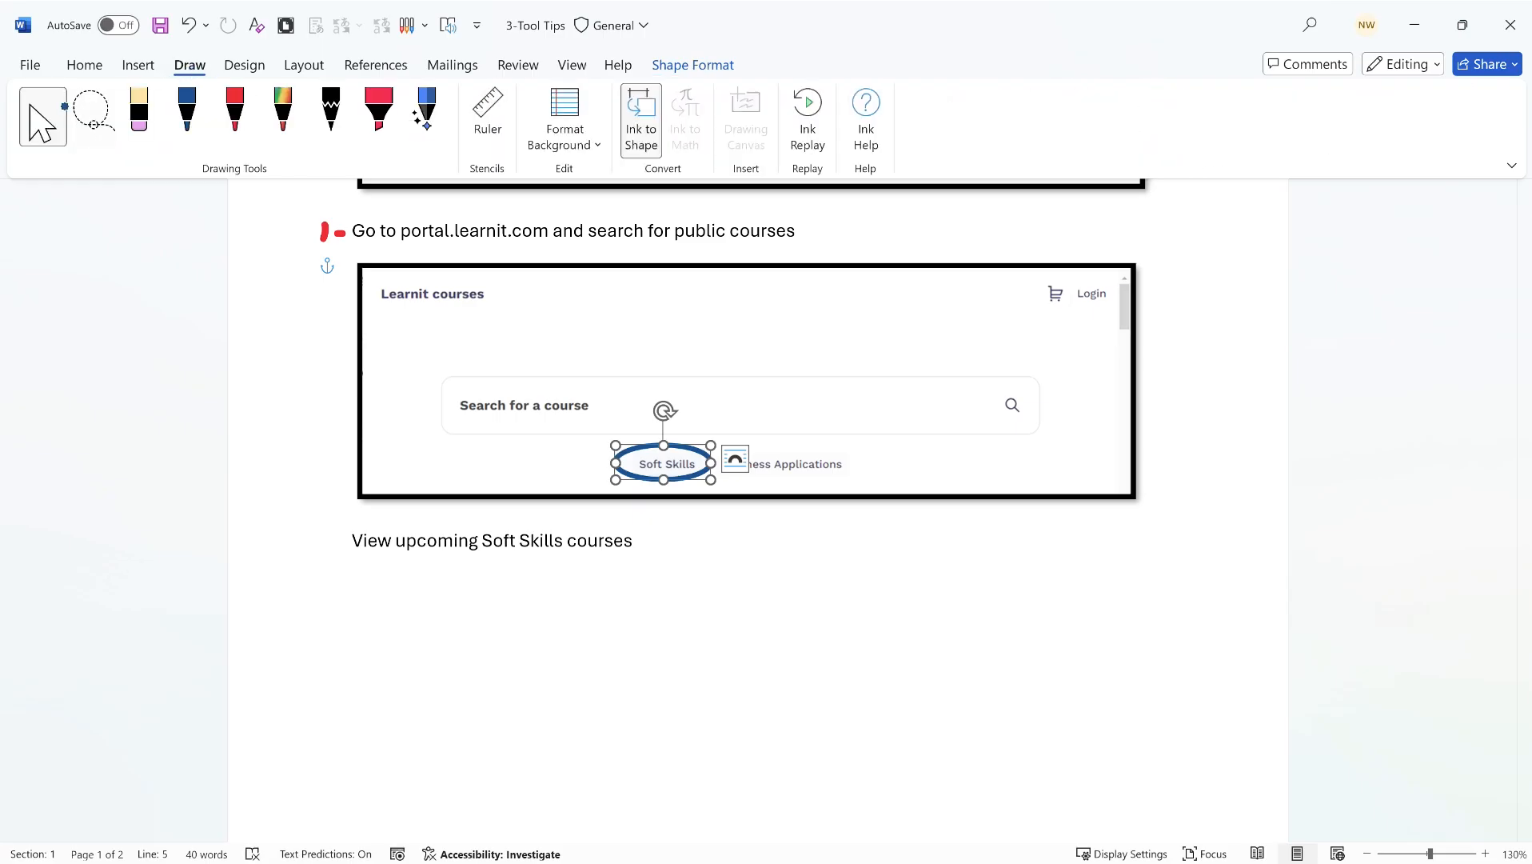
click(510, 538)
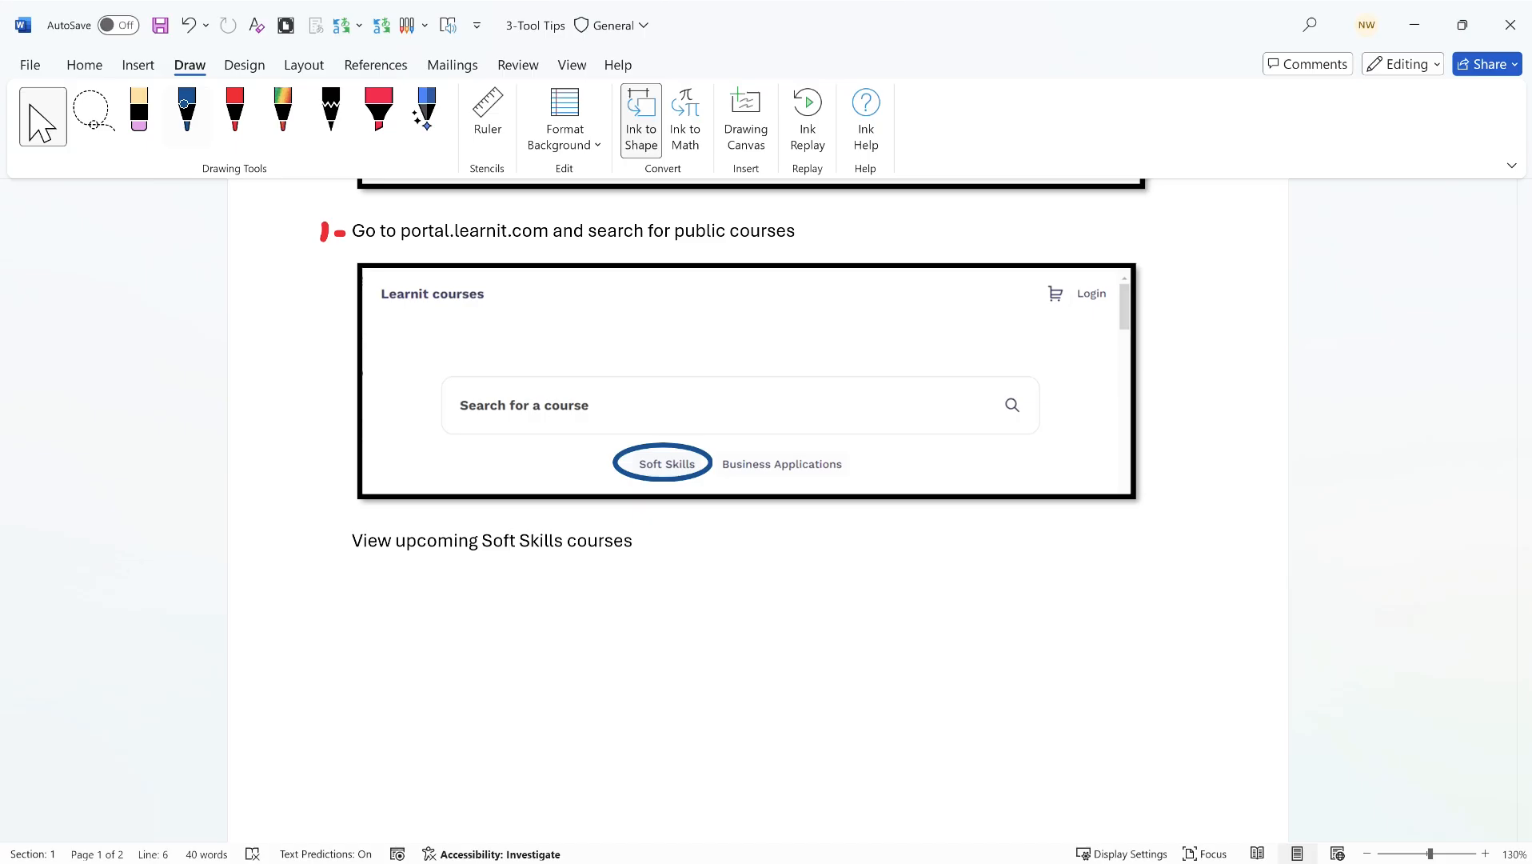
click(185, 104)
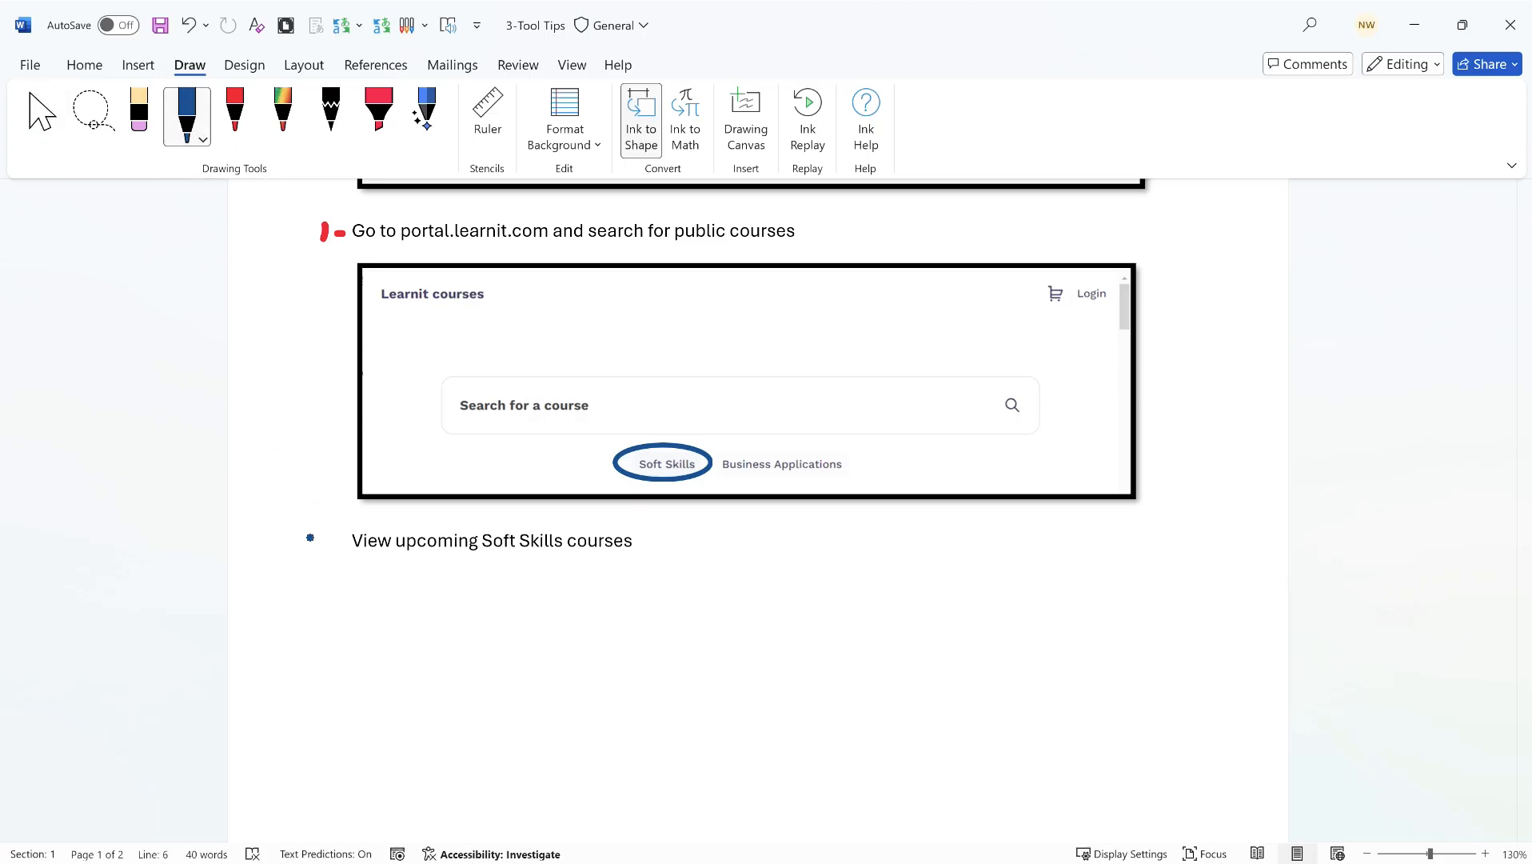
mouse_move(323, 548)
mouse_down()
mouse_move(304, 559)
mouse_move(349, 541)
mouse_up()
click(42, 116)
- Set the highlighter to bright magenta and highlight the Personal Development heading in the third screenshot with two strokes
scroll(824, 480, down, 4)
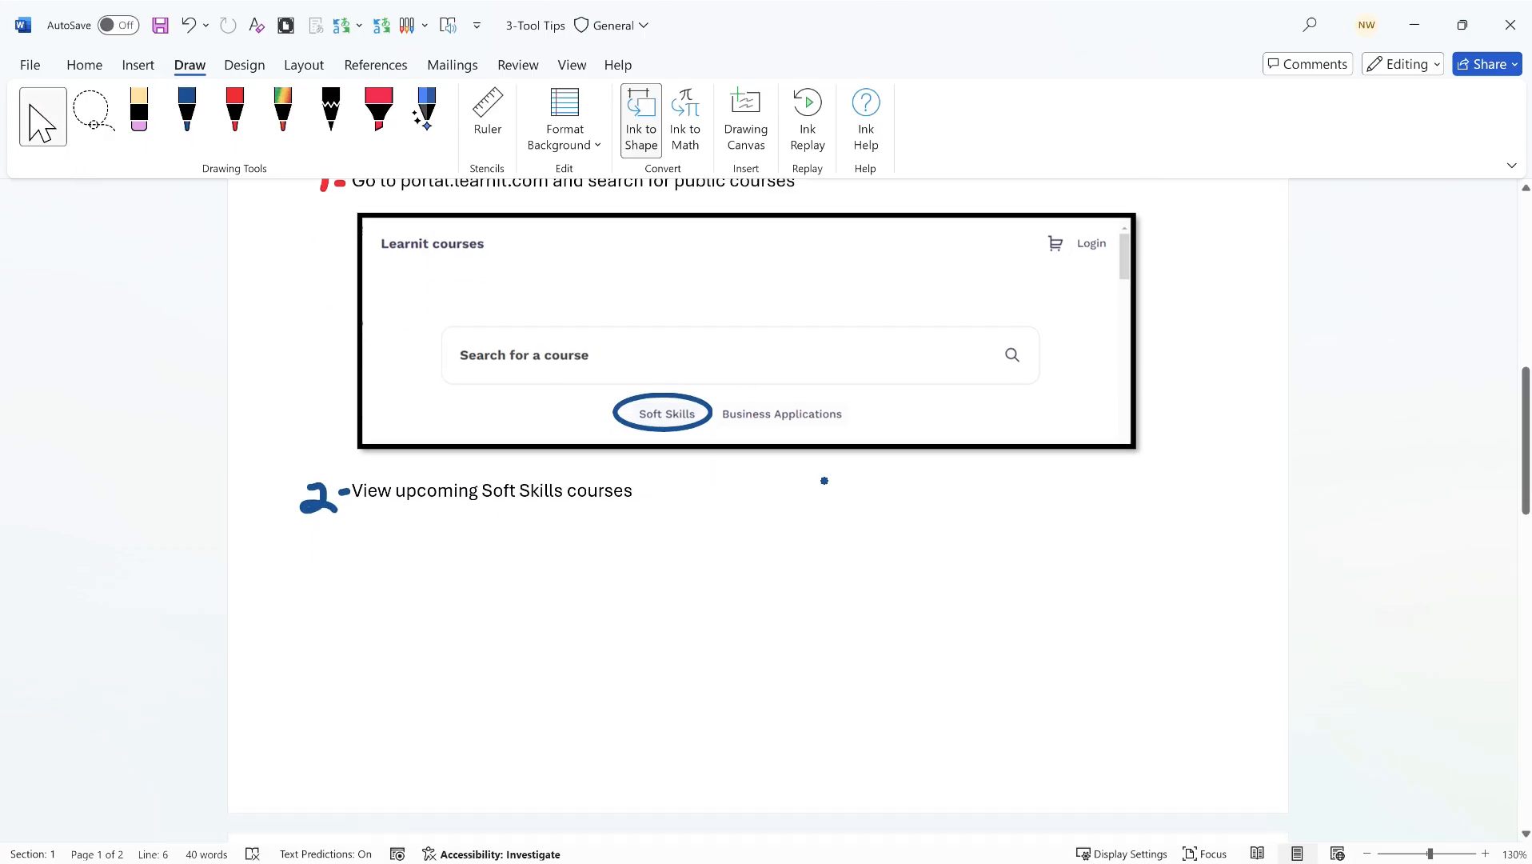
scroll(824, 480, down, 8)
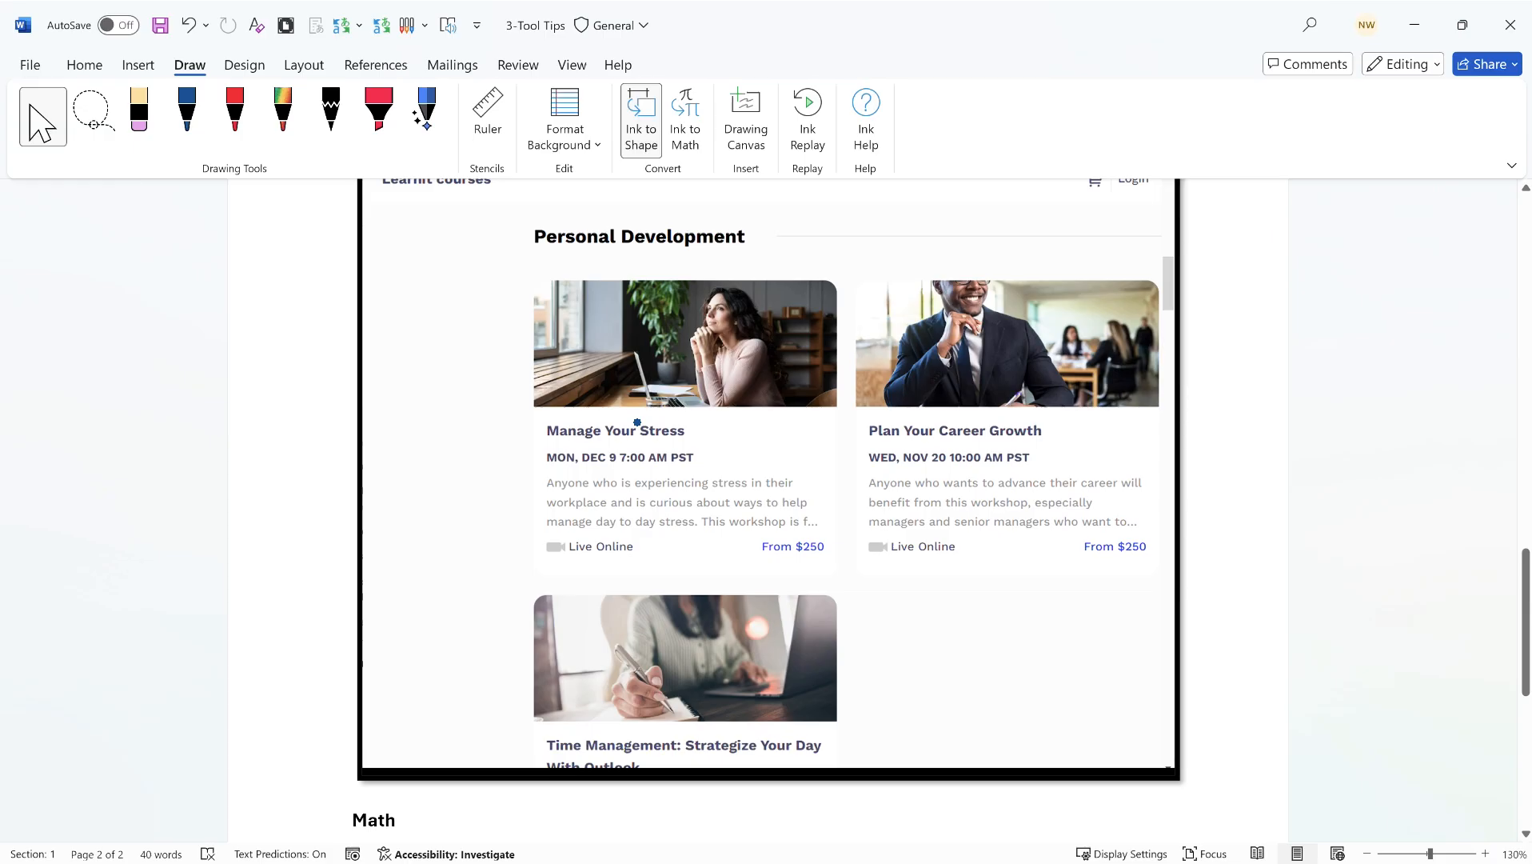
scroll(637, 422, up, 10)
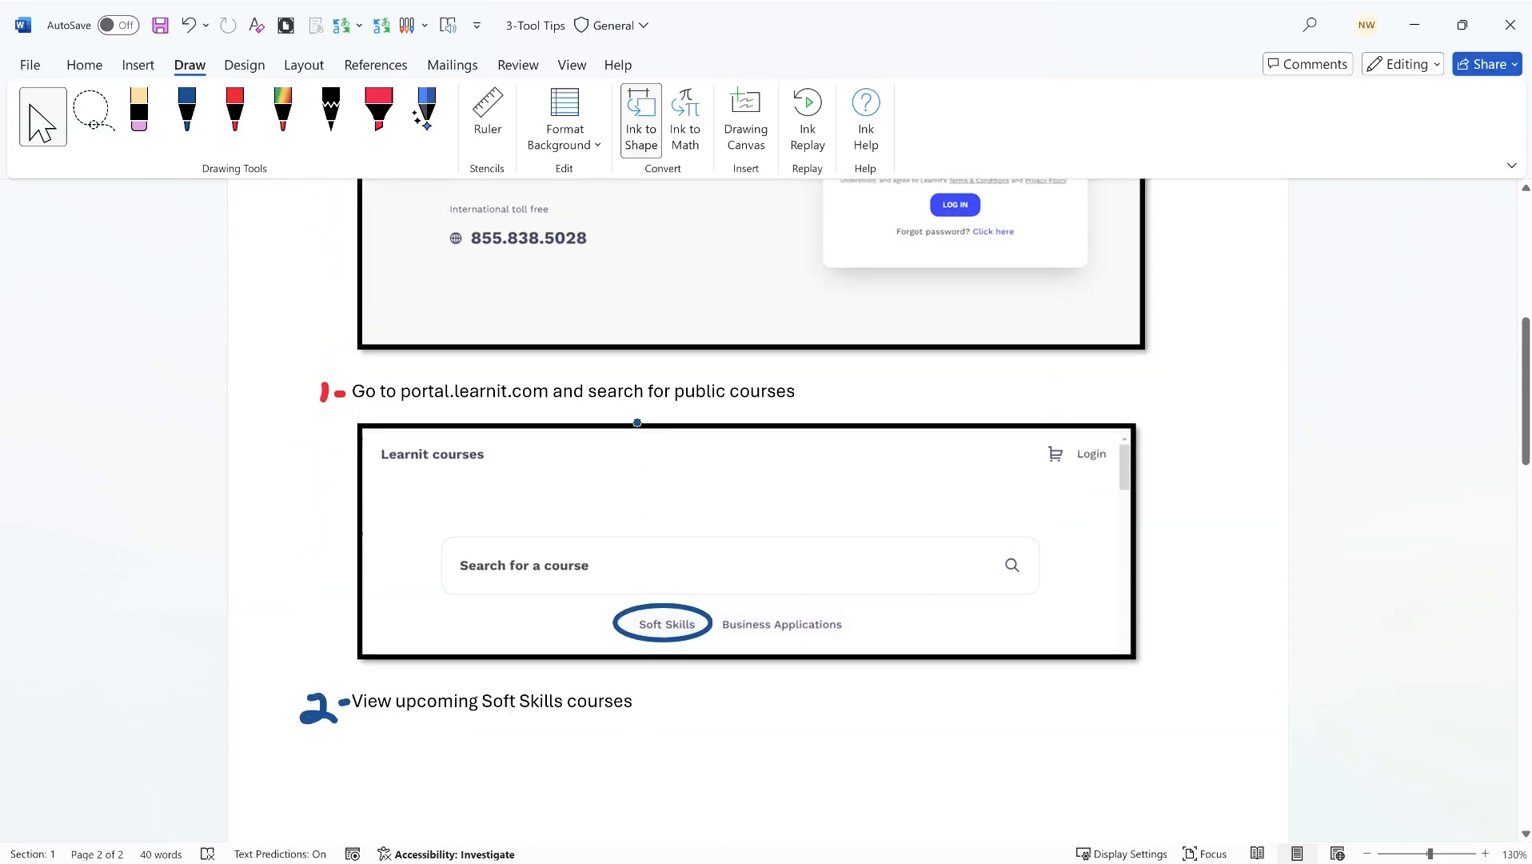
scroll(637, 422, up, 5)
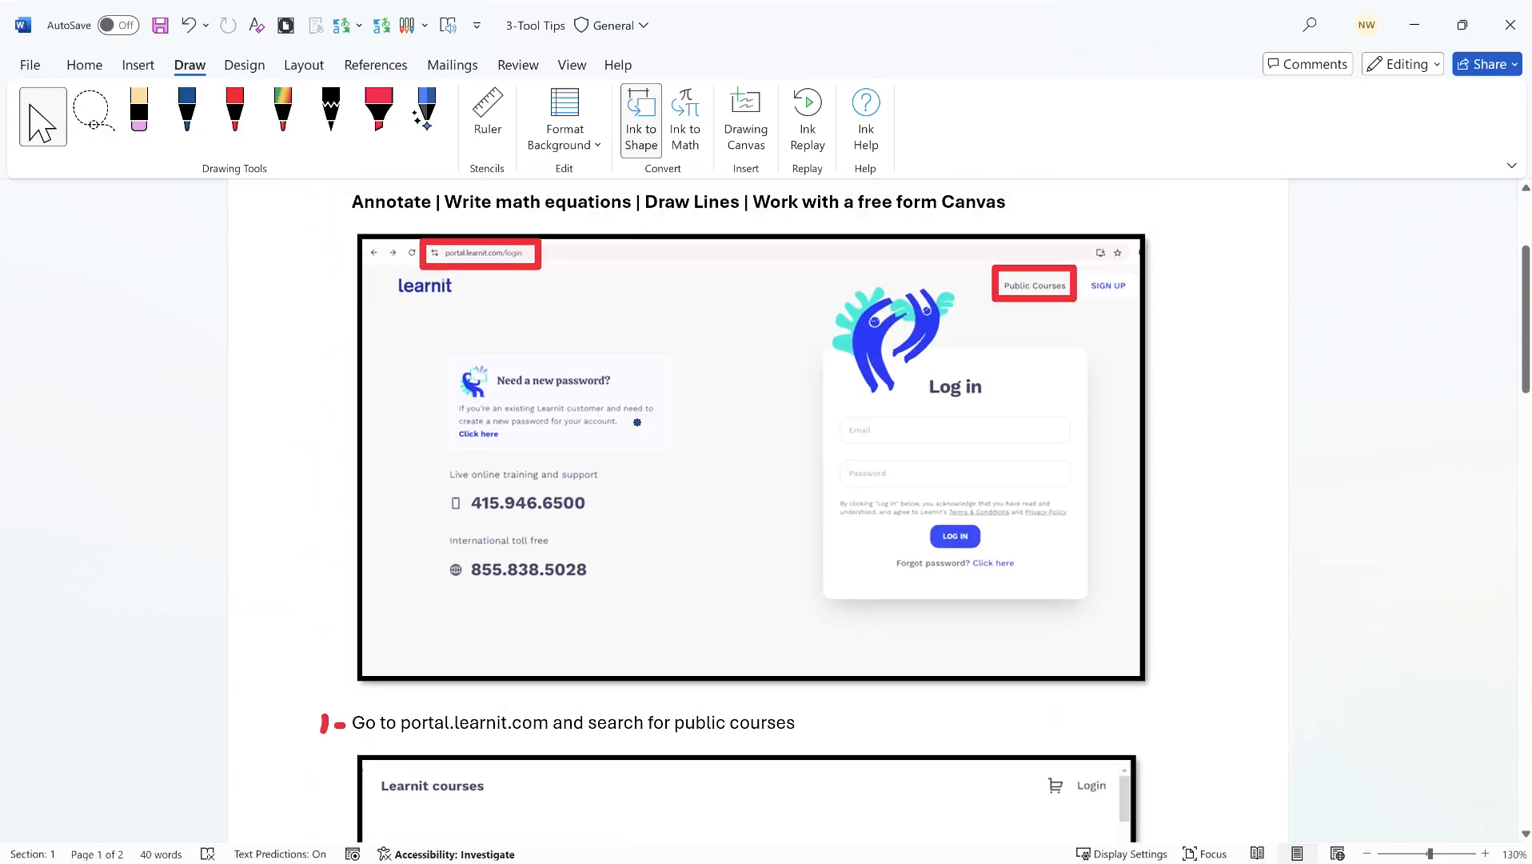
scroll(638, 423, up, 1)
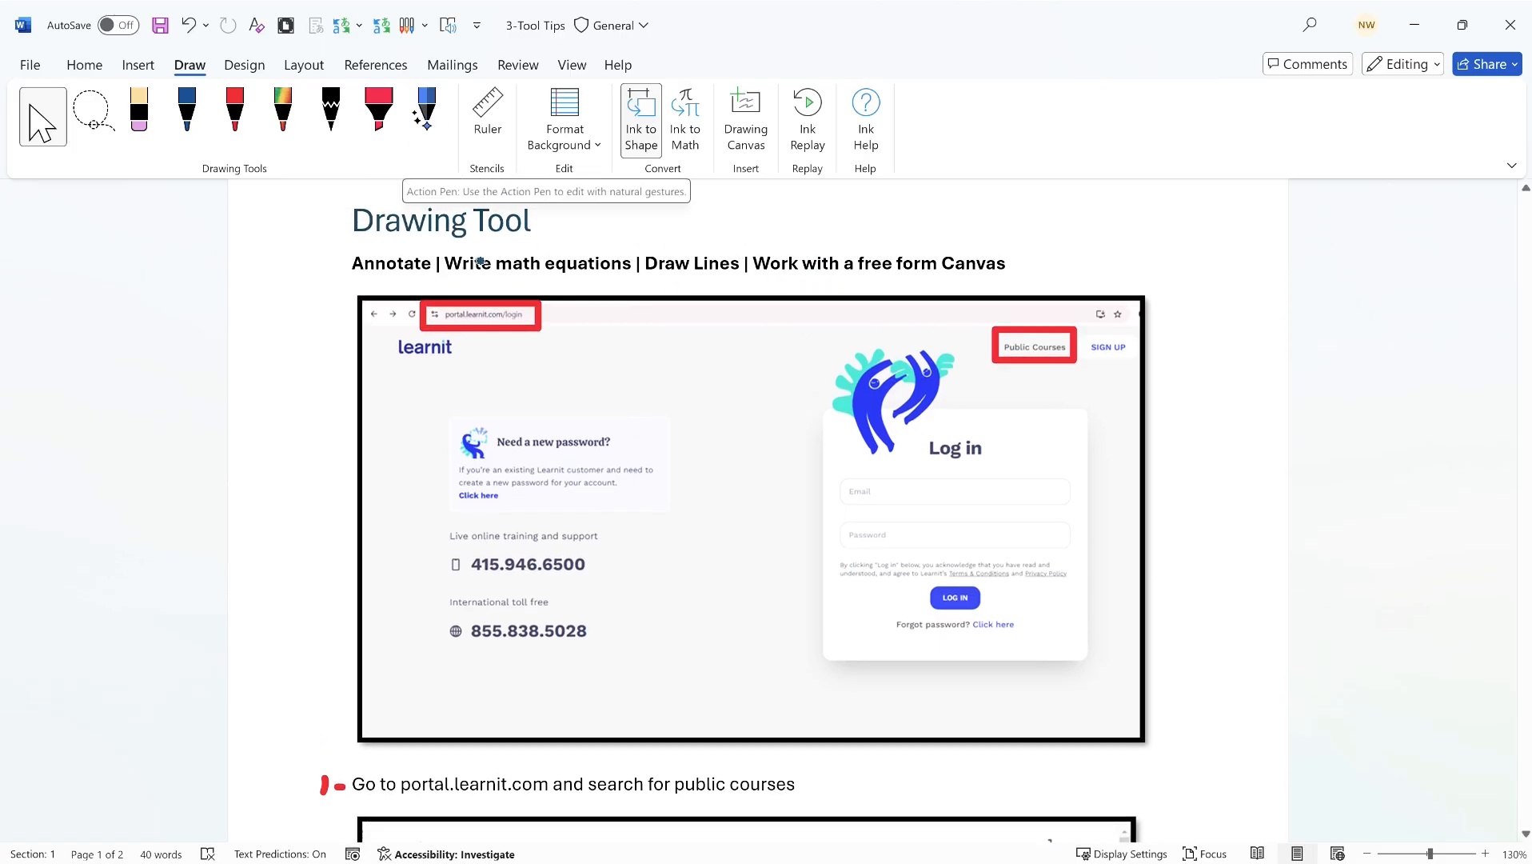
scroll(481, 261, down, 9)
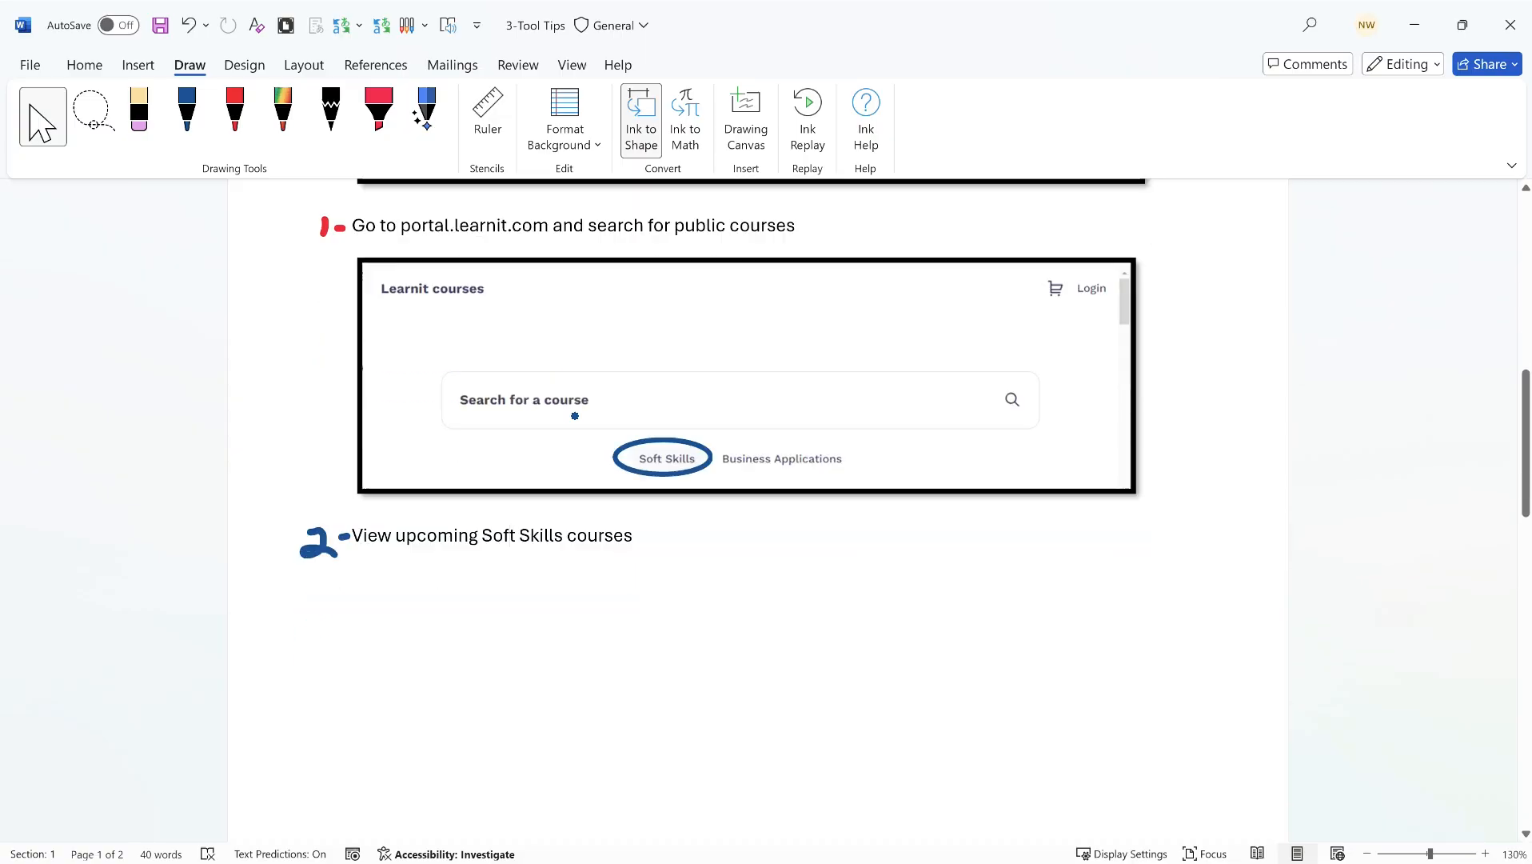
scroll(574, 415, down, 10)
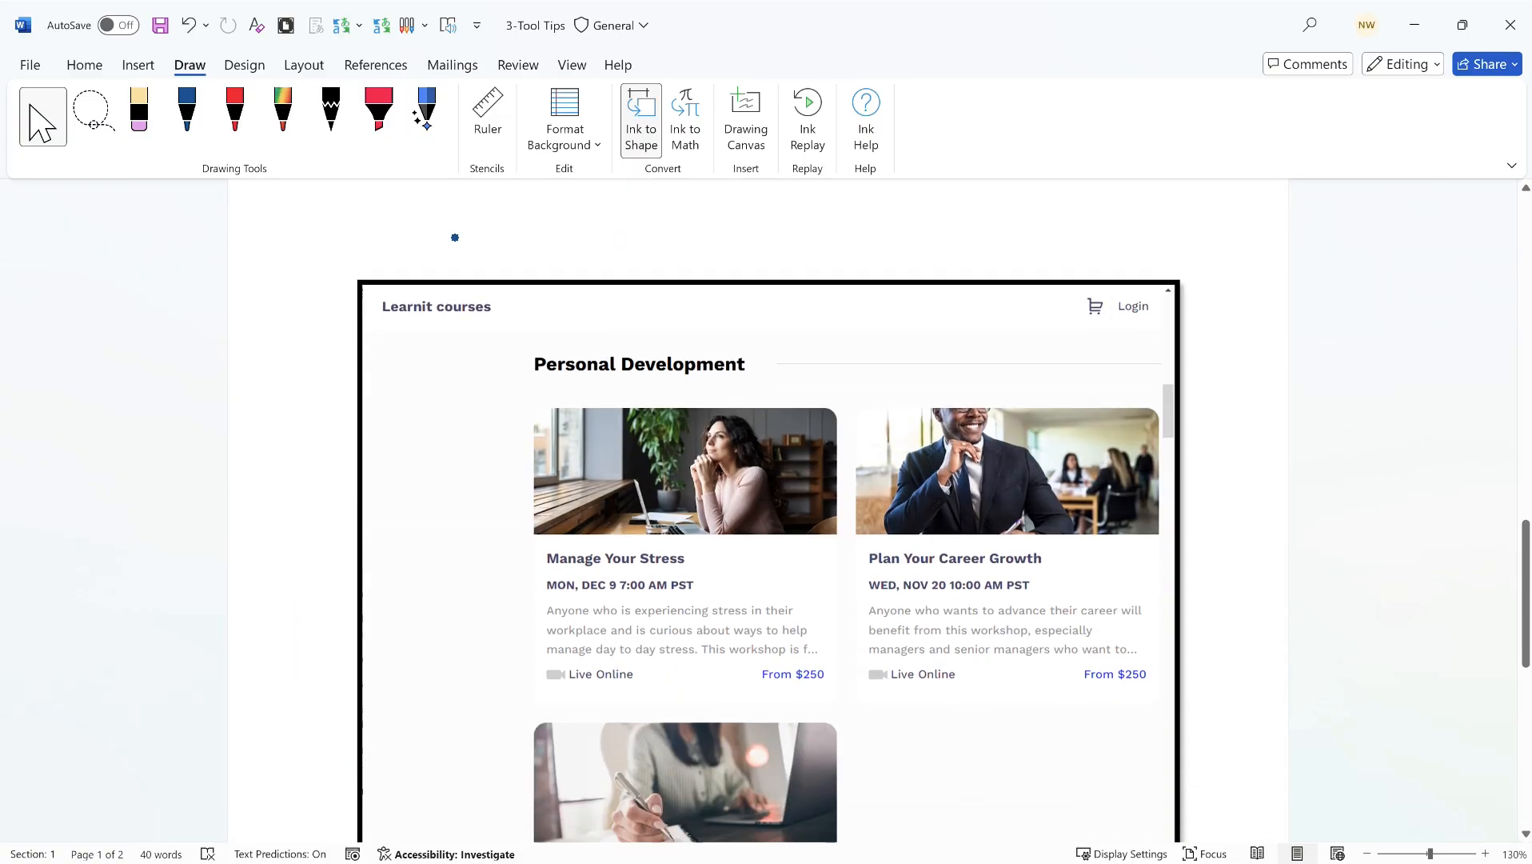
click(378, 112)
click(395, 140)
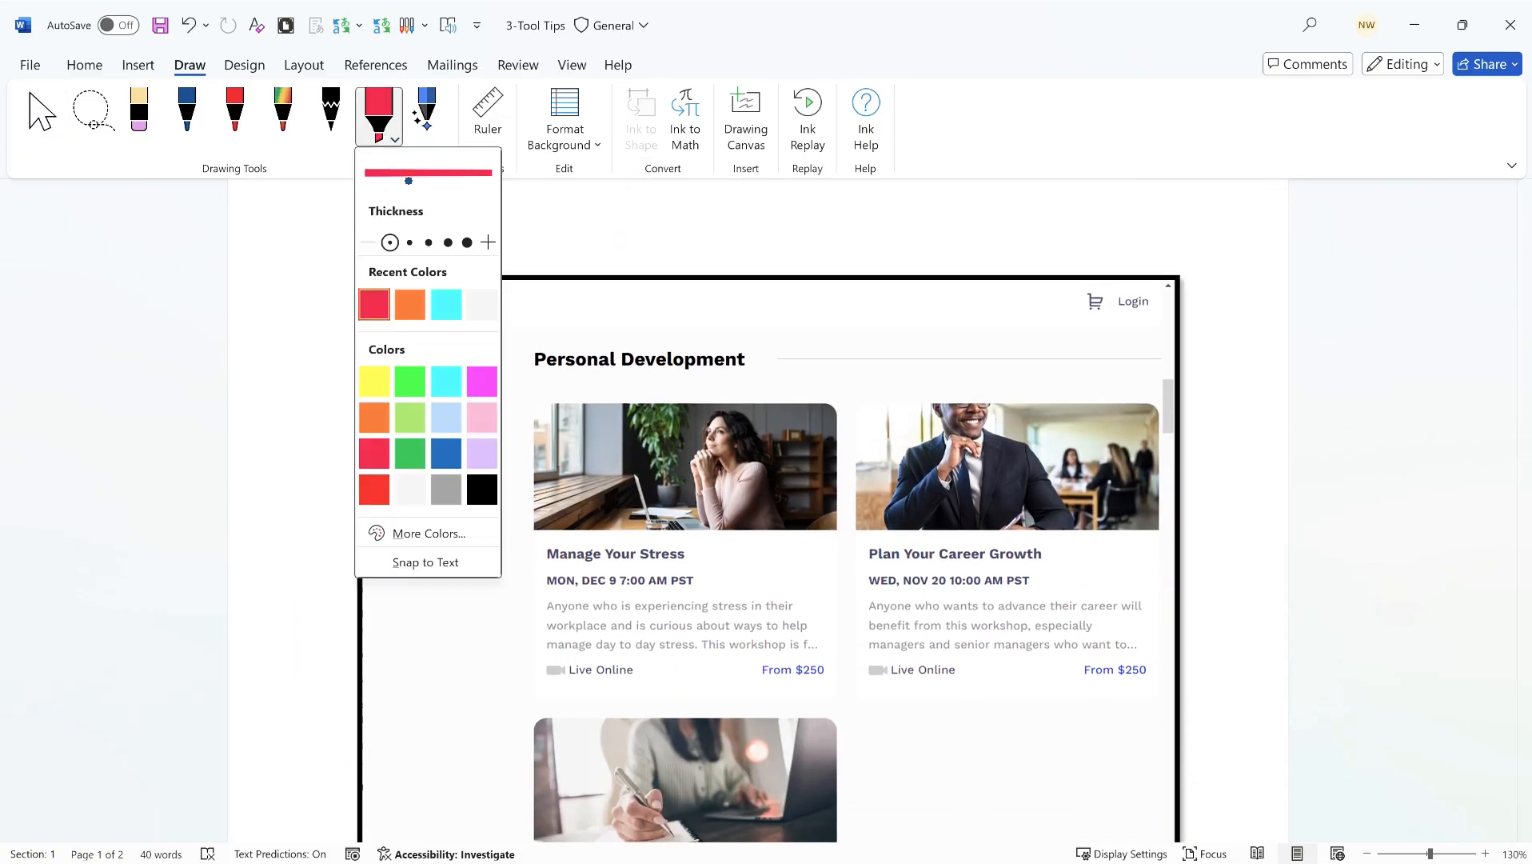
click(482, 381)
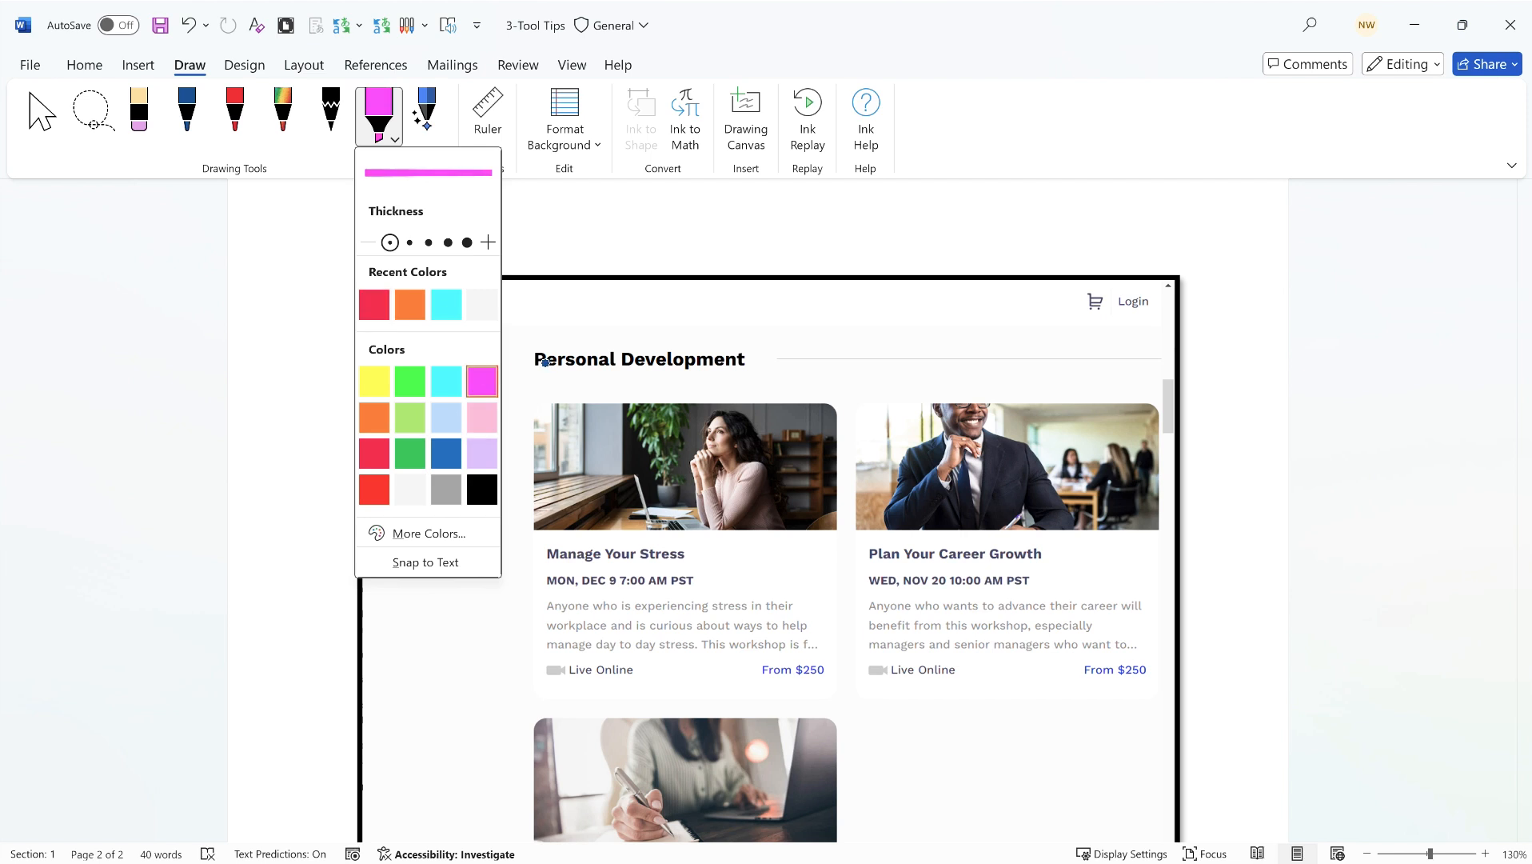
drag(531, 362, 749, 359)
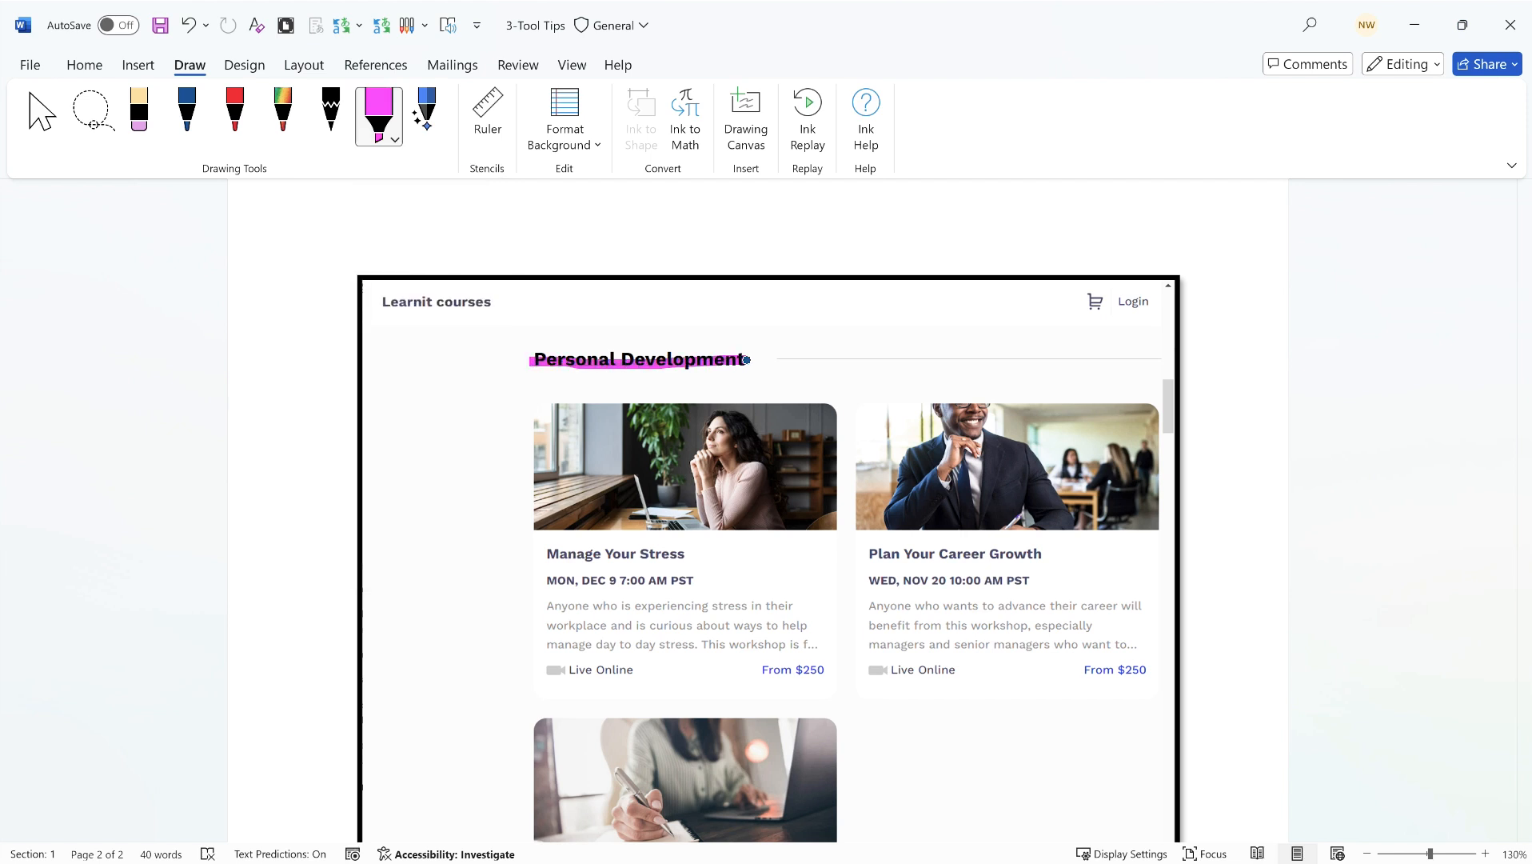
drag(531, 352, 746, 355)
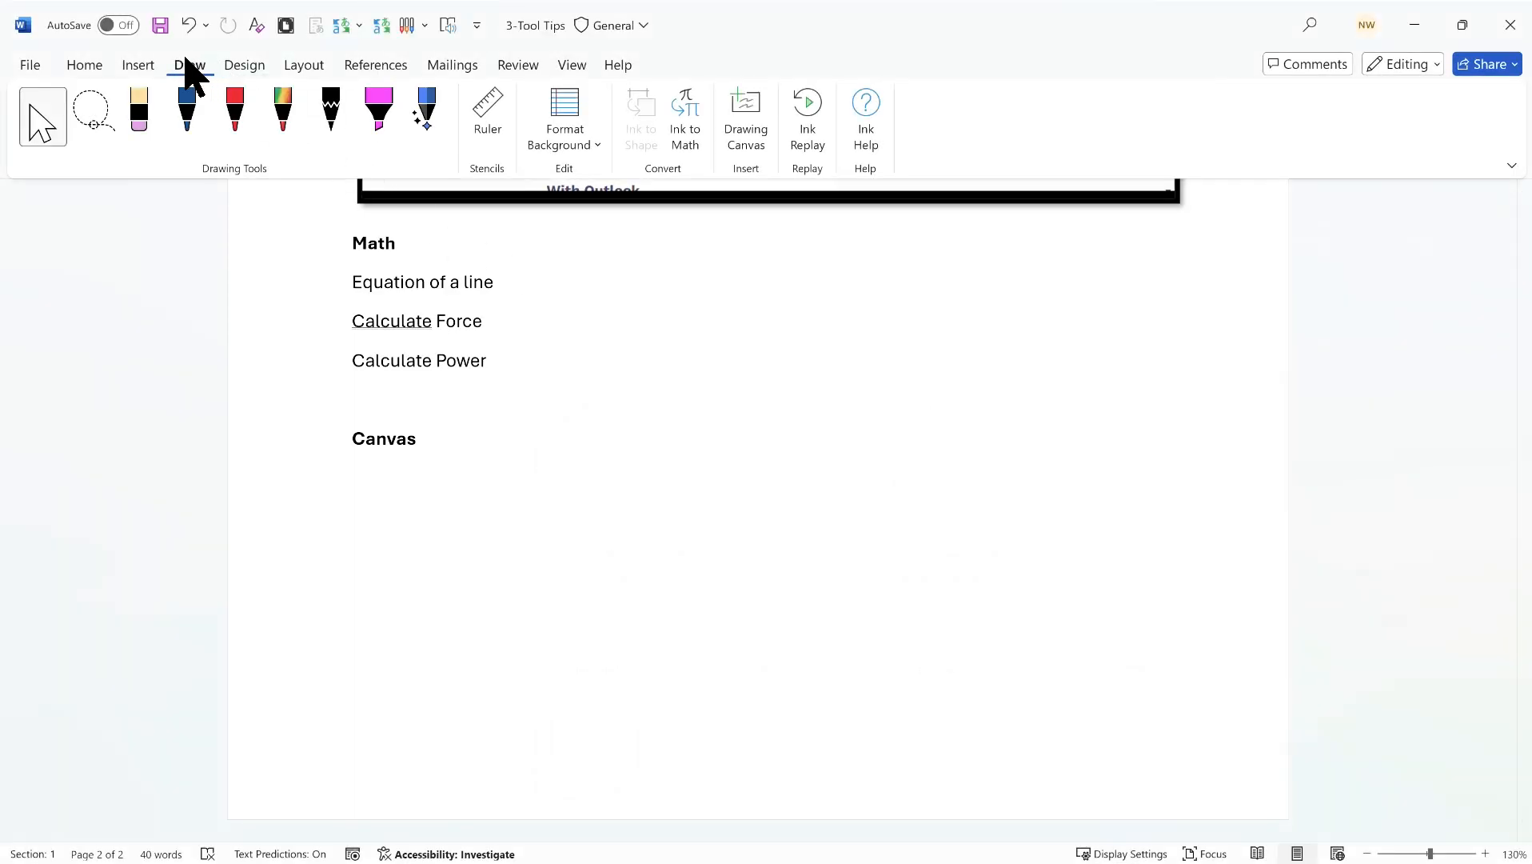
- Look through the built-in equation gallery and the list of recent symbols that can be inserted
click(136, 65)
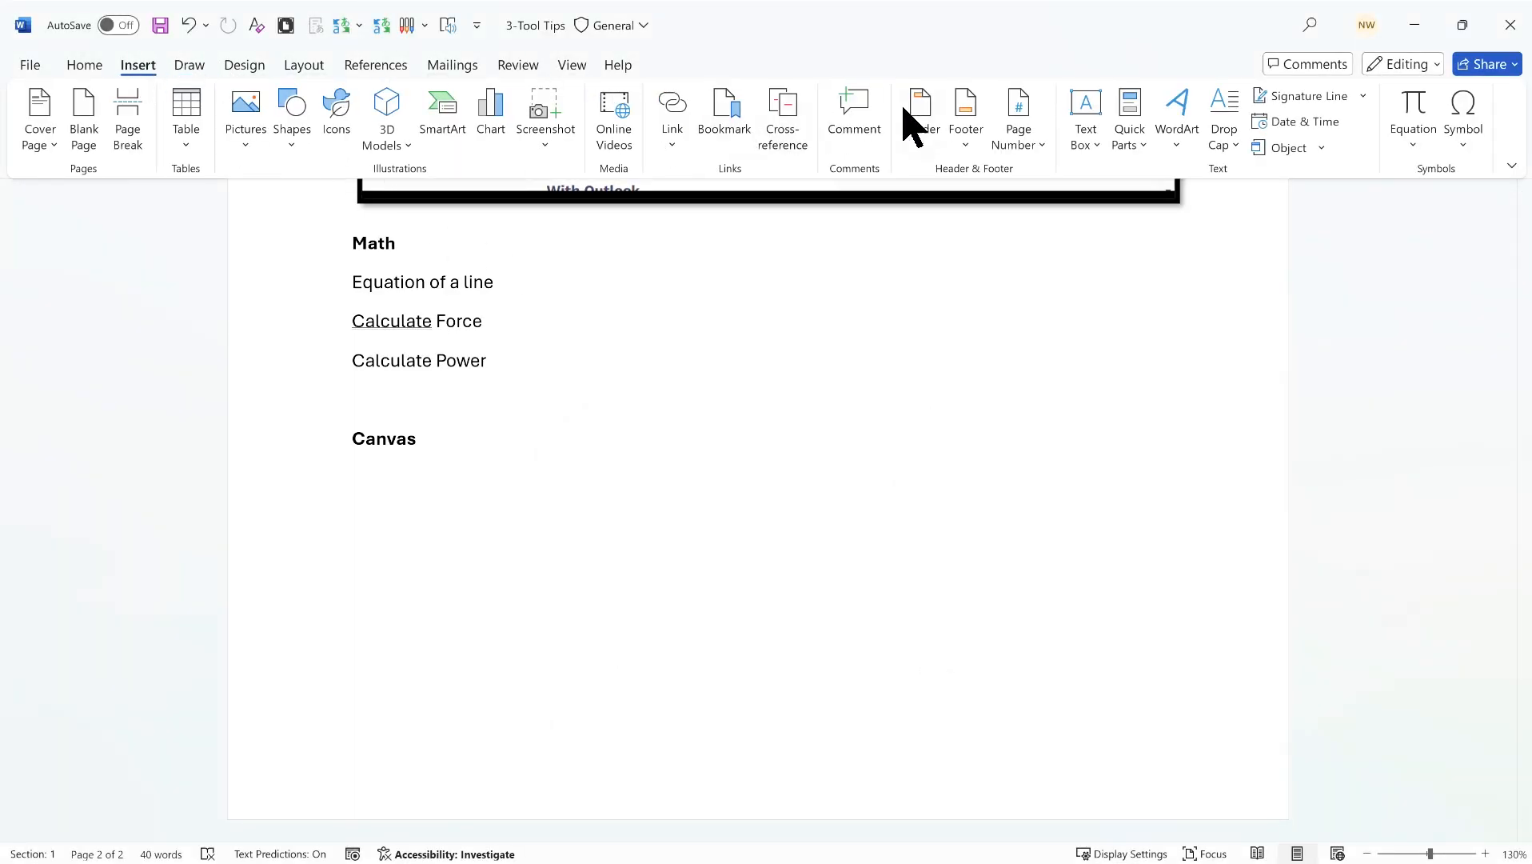
click(1413, 144)
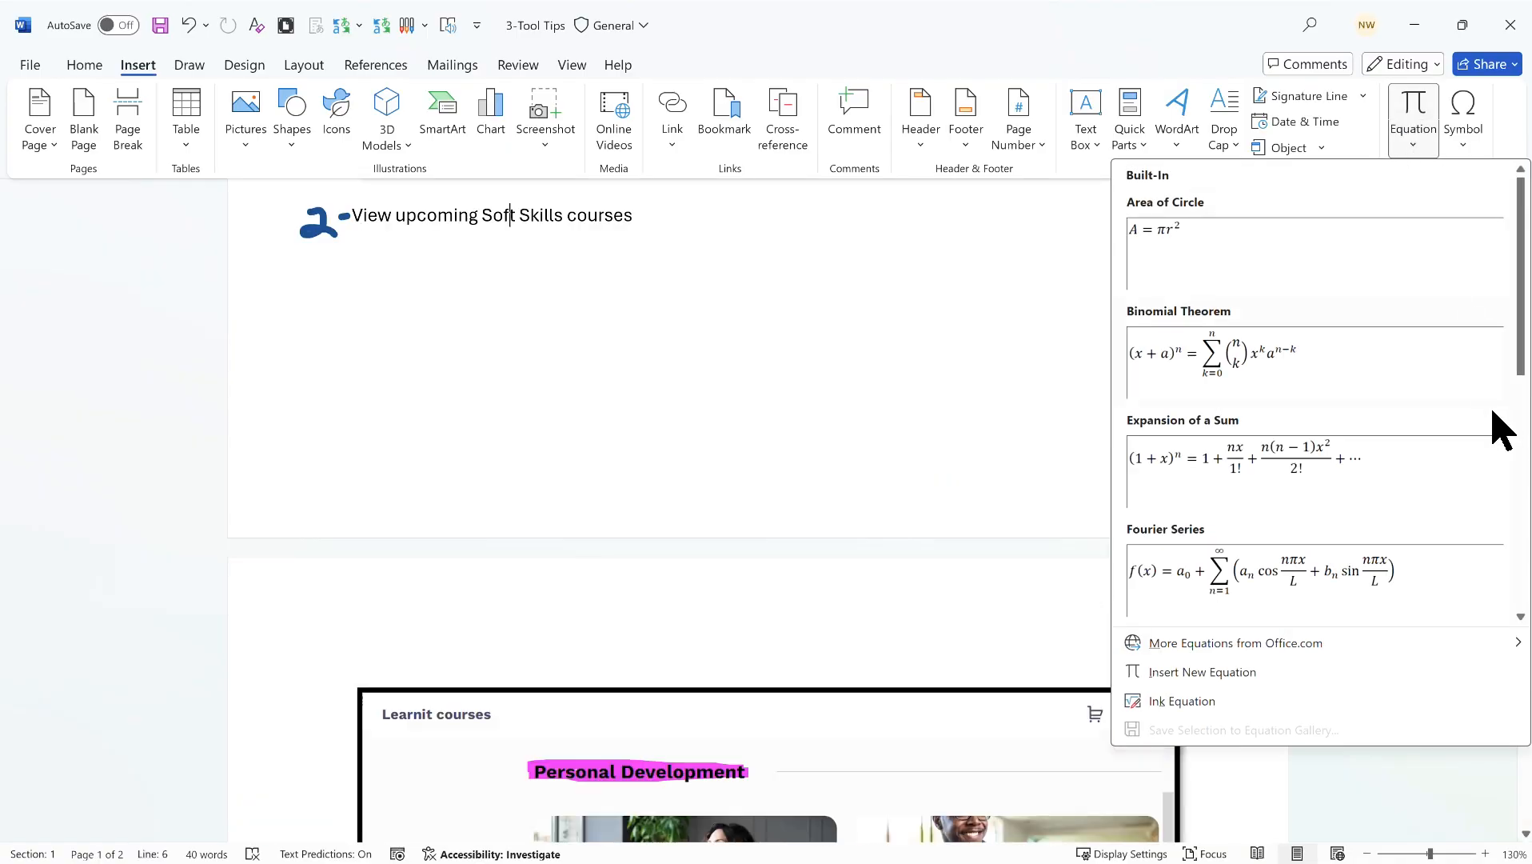
click(1471, 145)
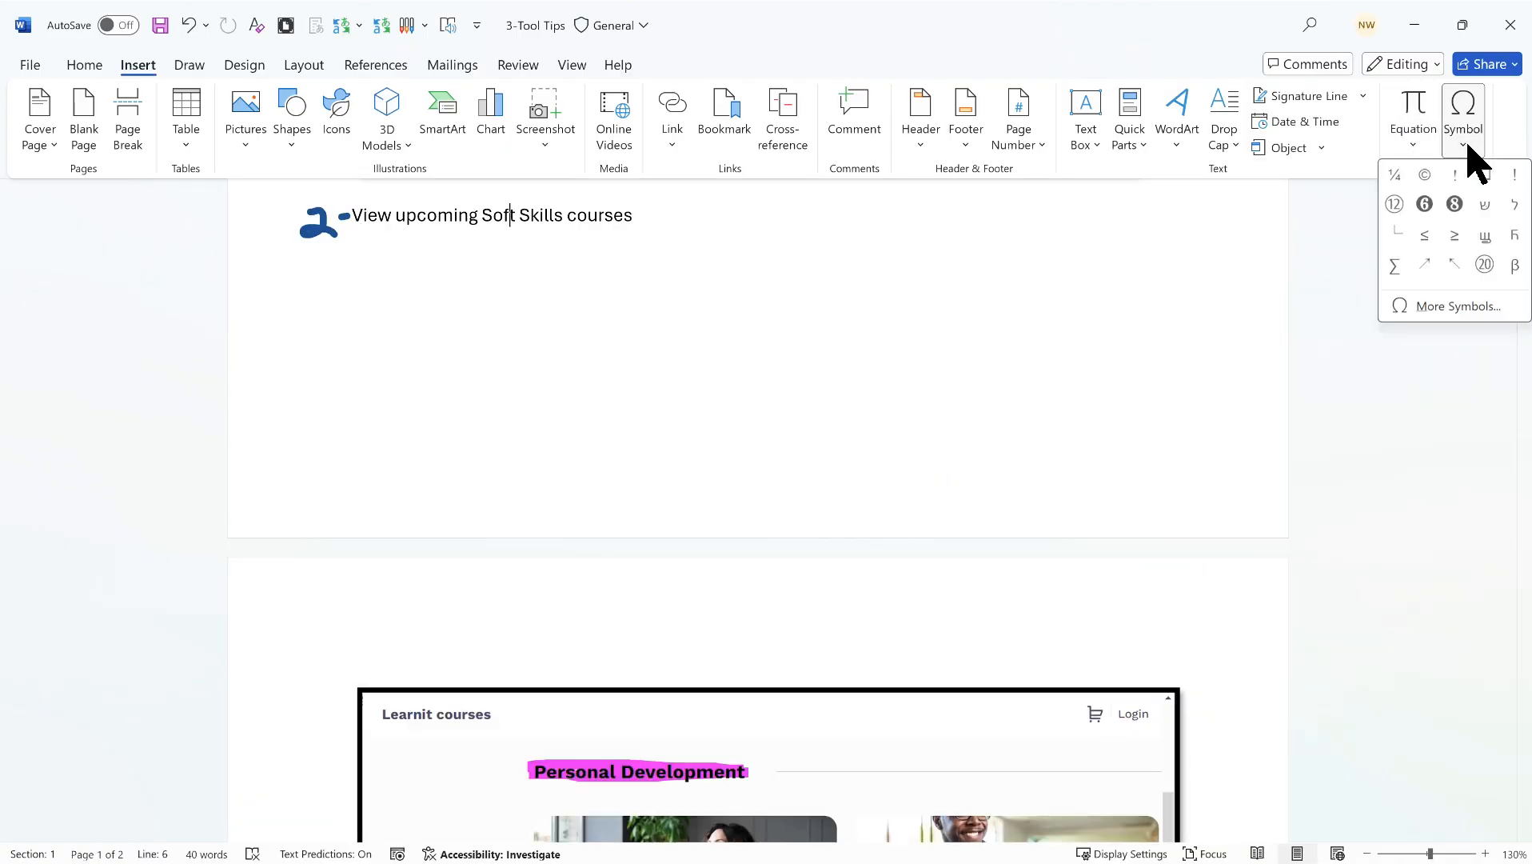
click(1356, 526)
- Use Ink to Math to handwrite y = mx + b in an enlarged input window and insert it after "Equation of a line"
scroll(1163, 376, down, 12)
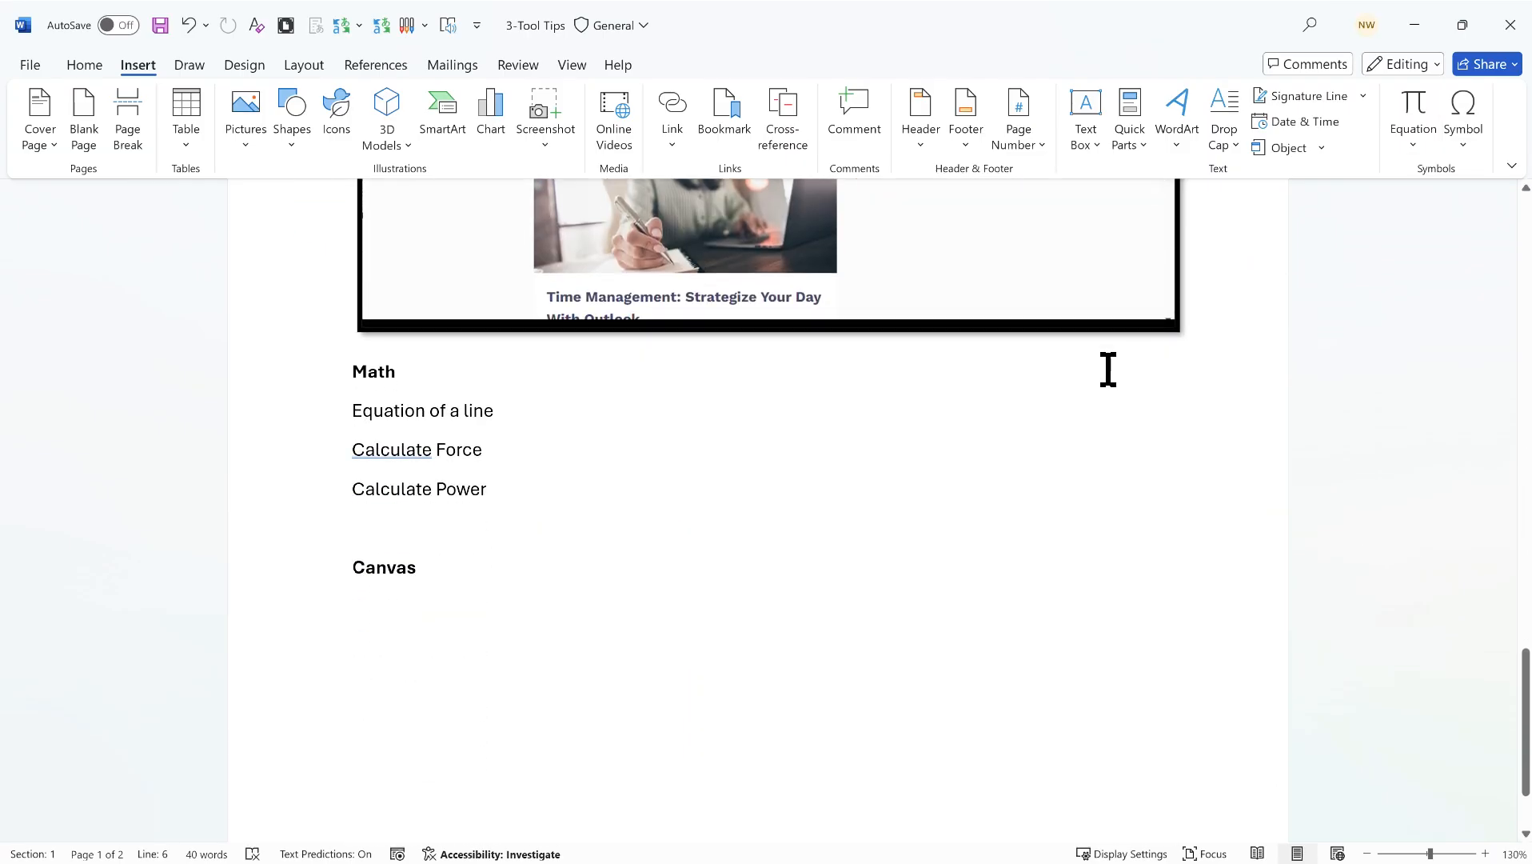
click(520, 411)
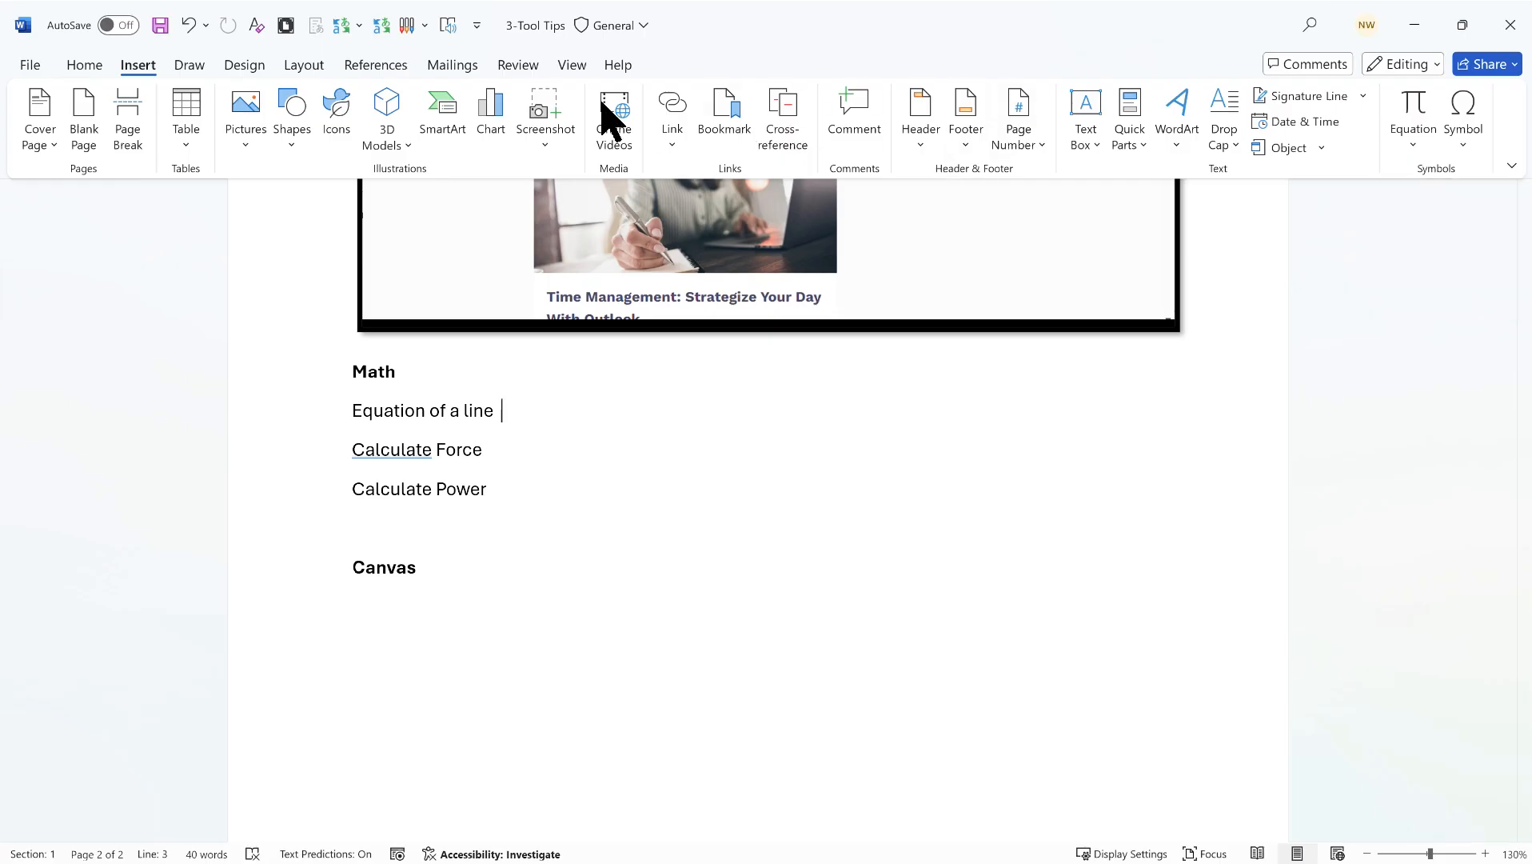
click(195, 66)
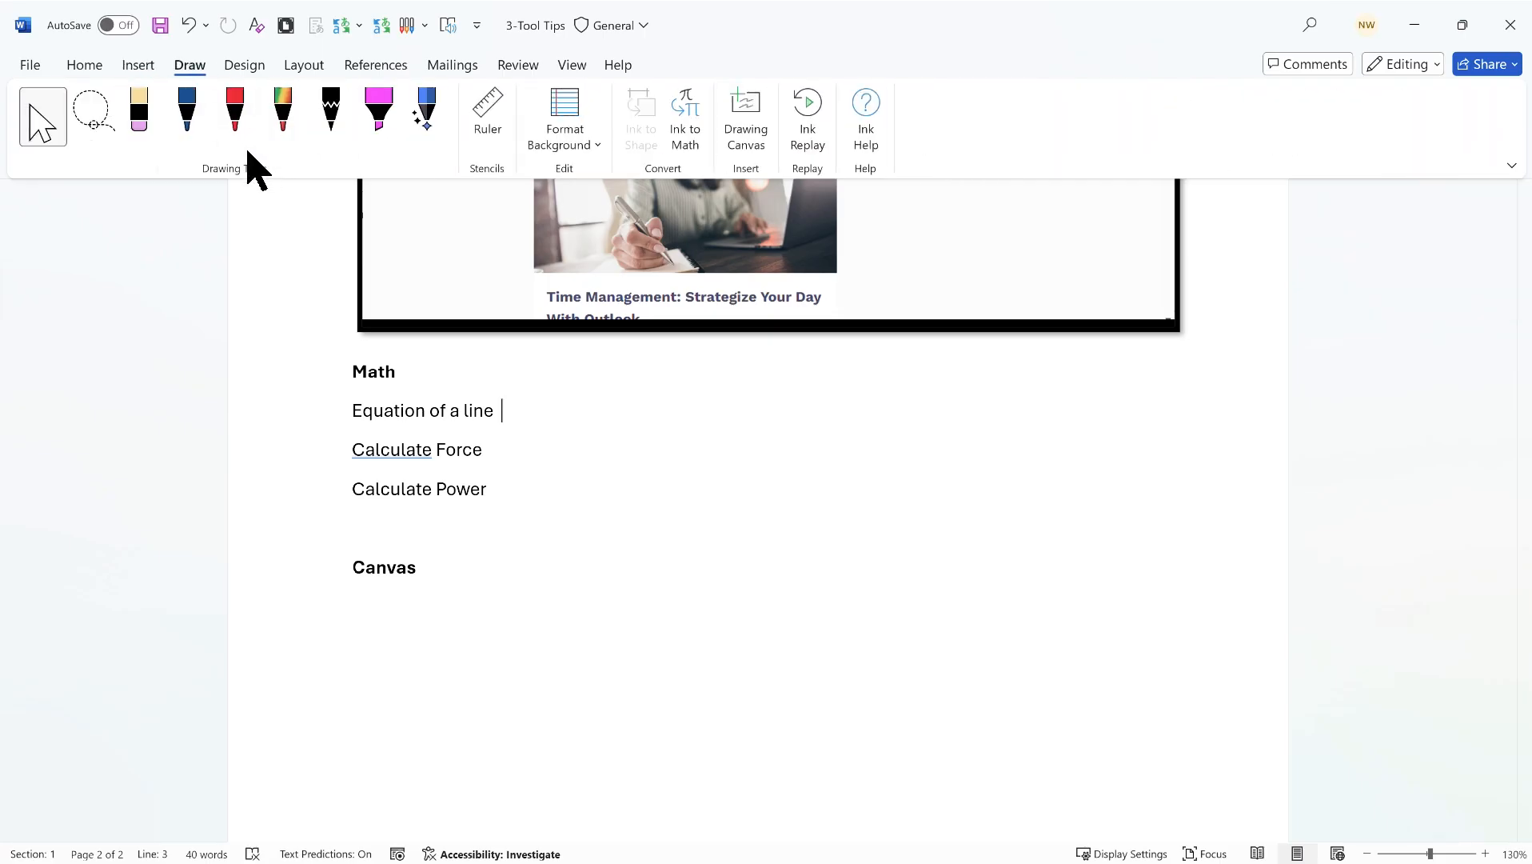
click(686, 116)
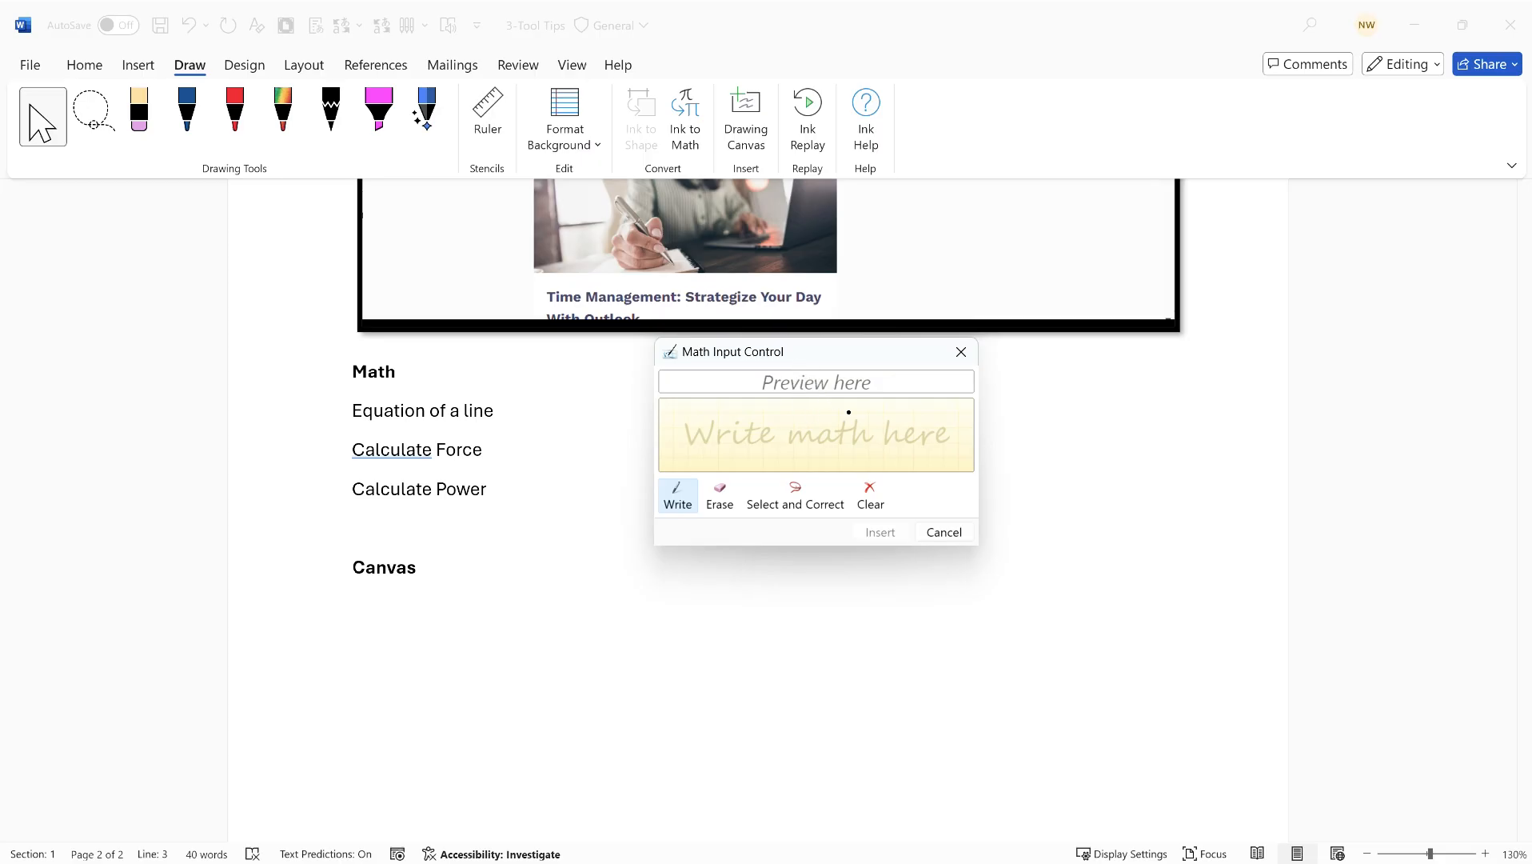
drag(978, 546, 1207, 719)
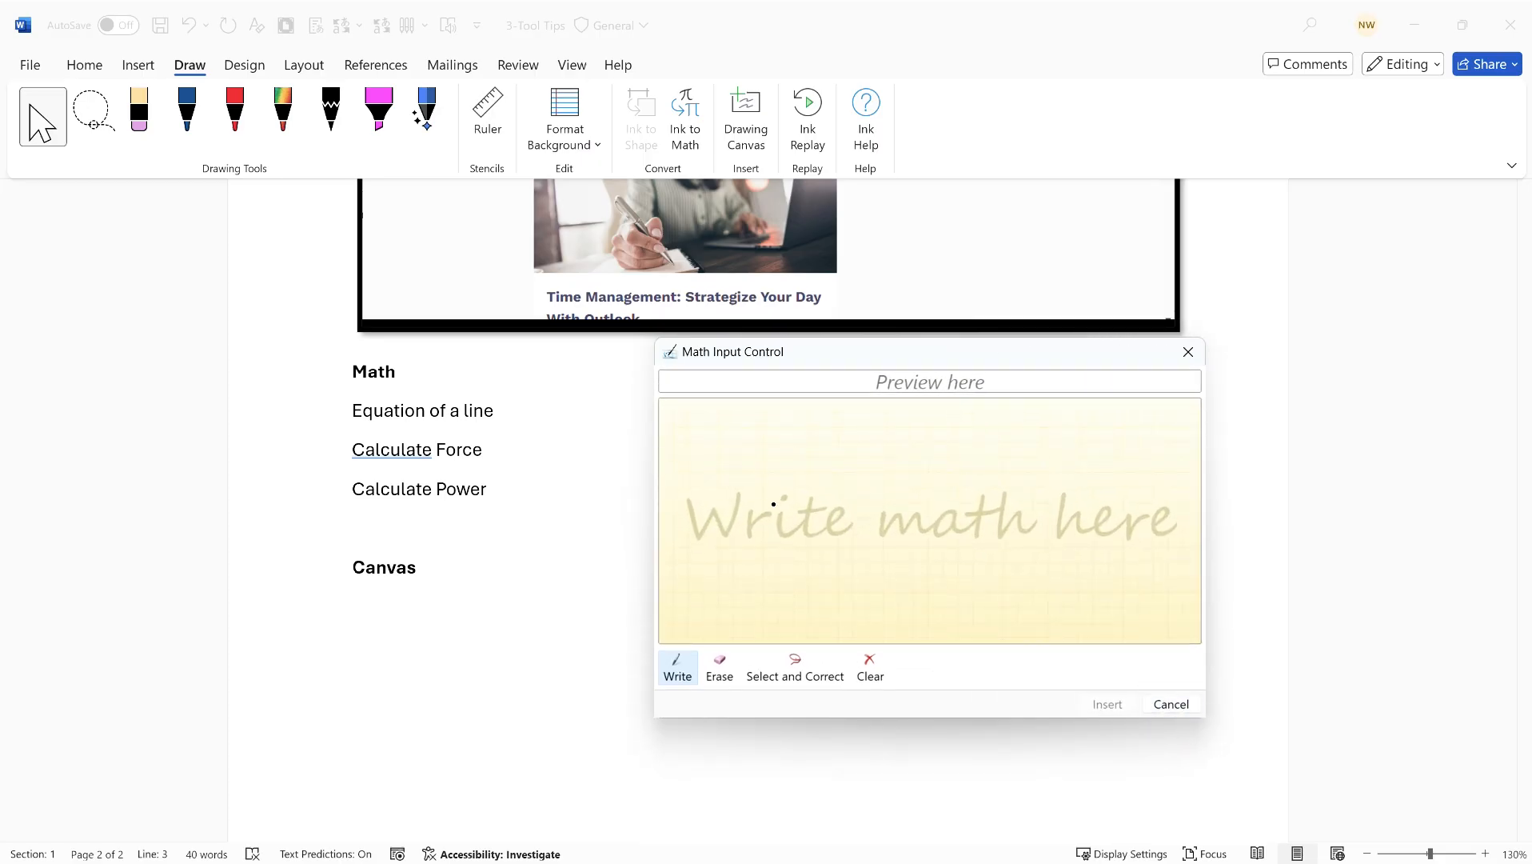
mouse_move(706, 479)
mouse_down()
mouse_move(733, 485)
mouse_move(726, 532)
mouse_move(814, 504)
mouse_move(867, 520)
mouse_move(877, 503)
mouse_move(899, 524)
mouse_move(874, 522)
mouse_move(945, 503)
mouse_move(964, 533)
mouse_up()
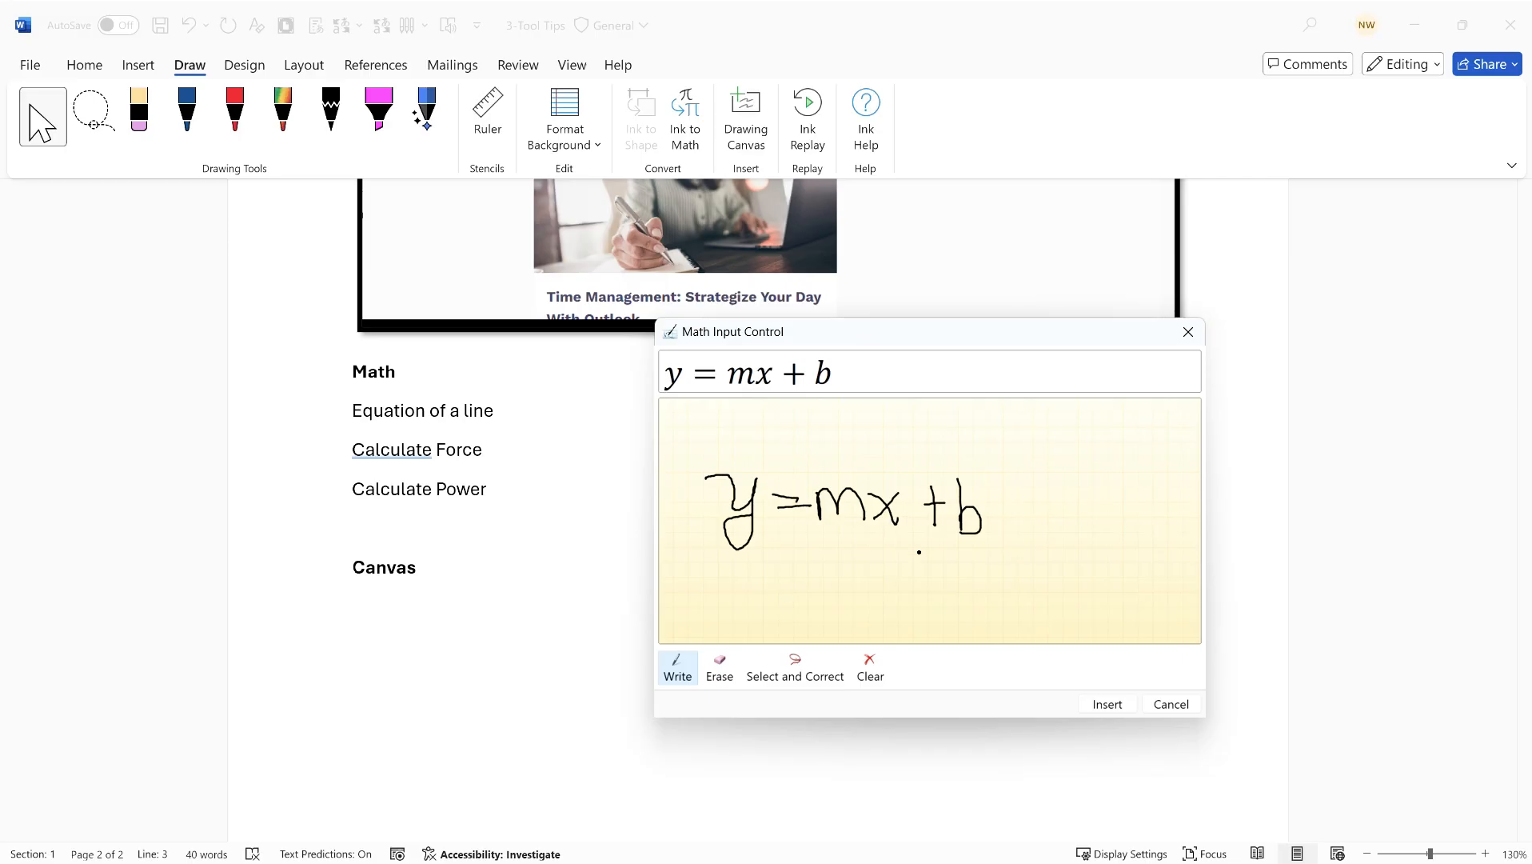
click(1111, 707)
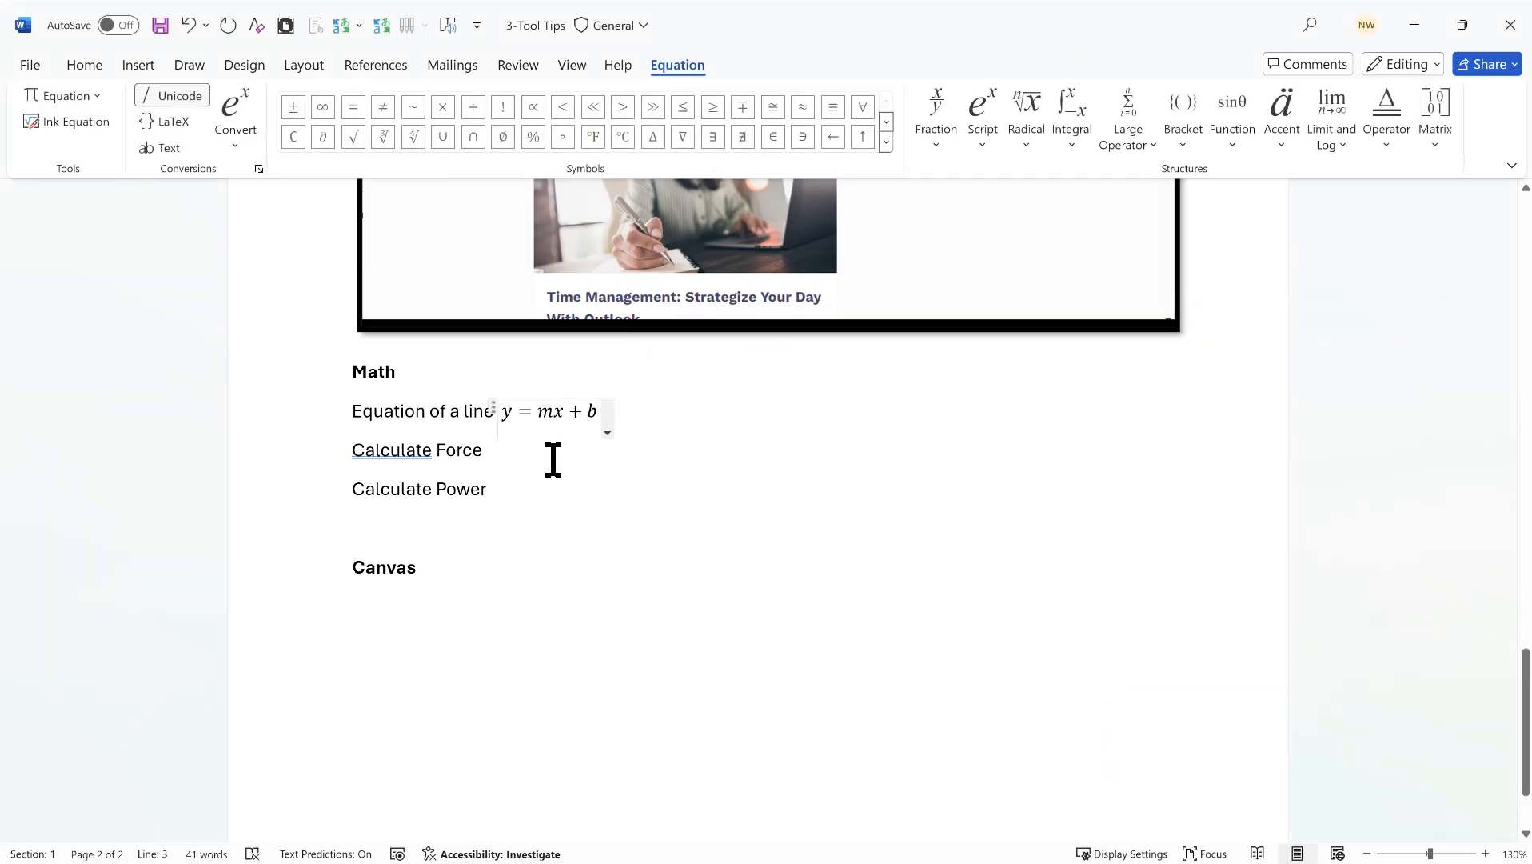
- Use Ink to Math to handwrite f = ma and insert it after "Calculate Force"
click(524, 454)
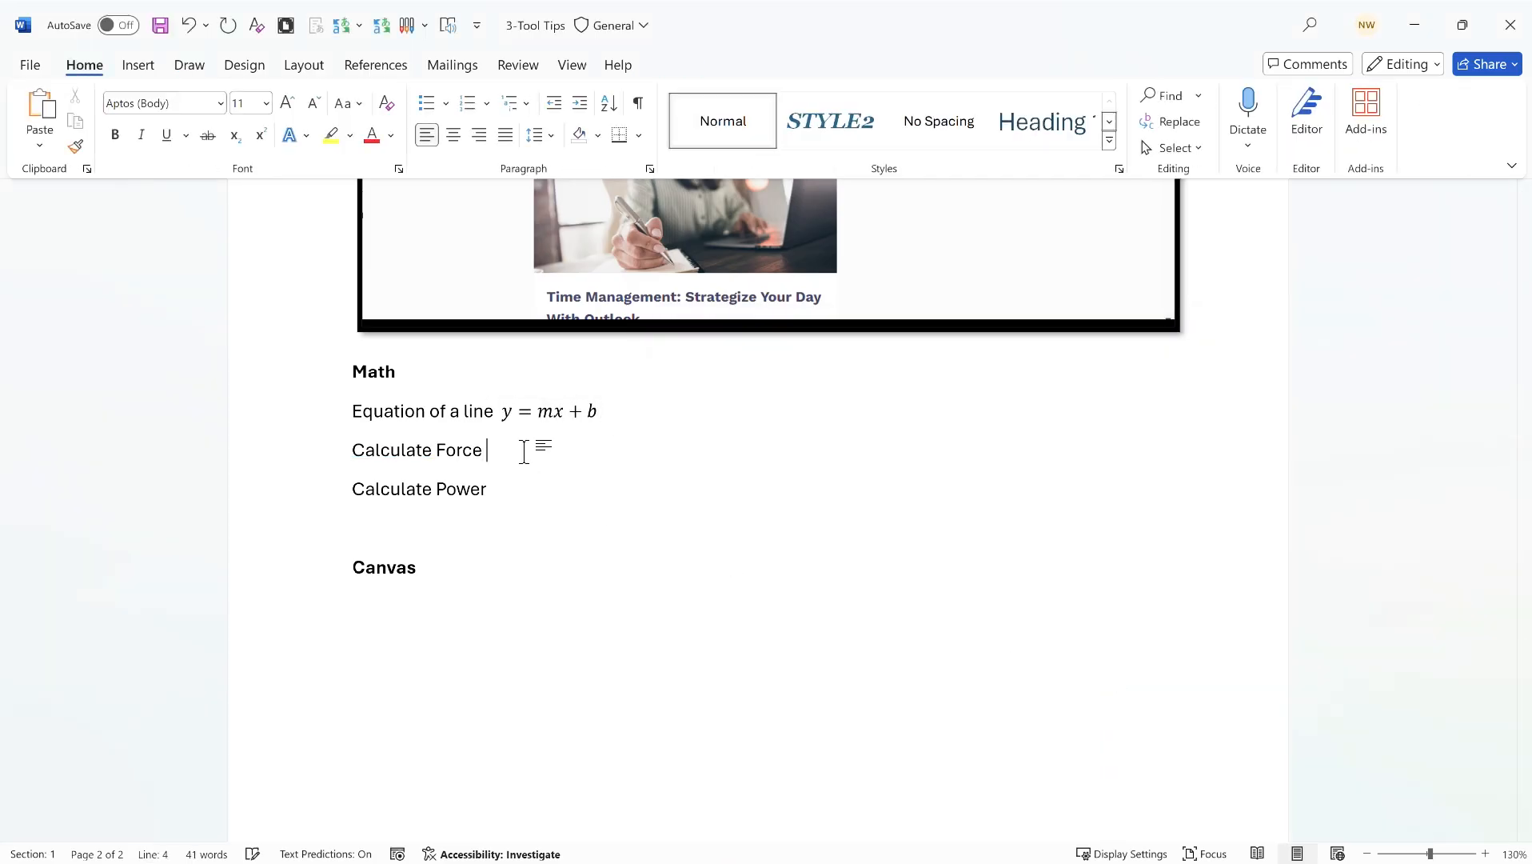
click(189, 67)
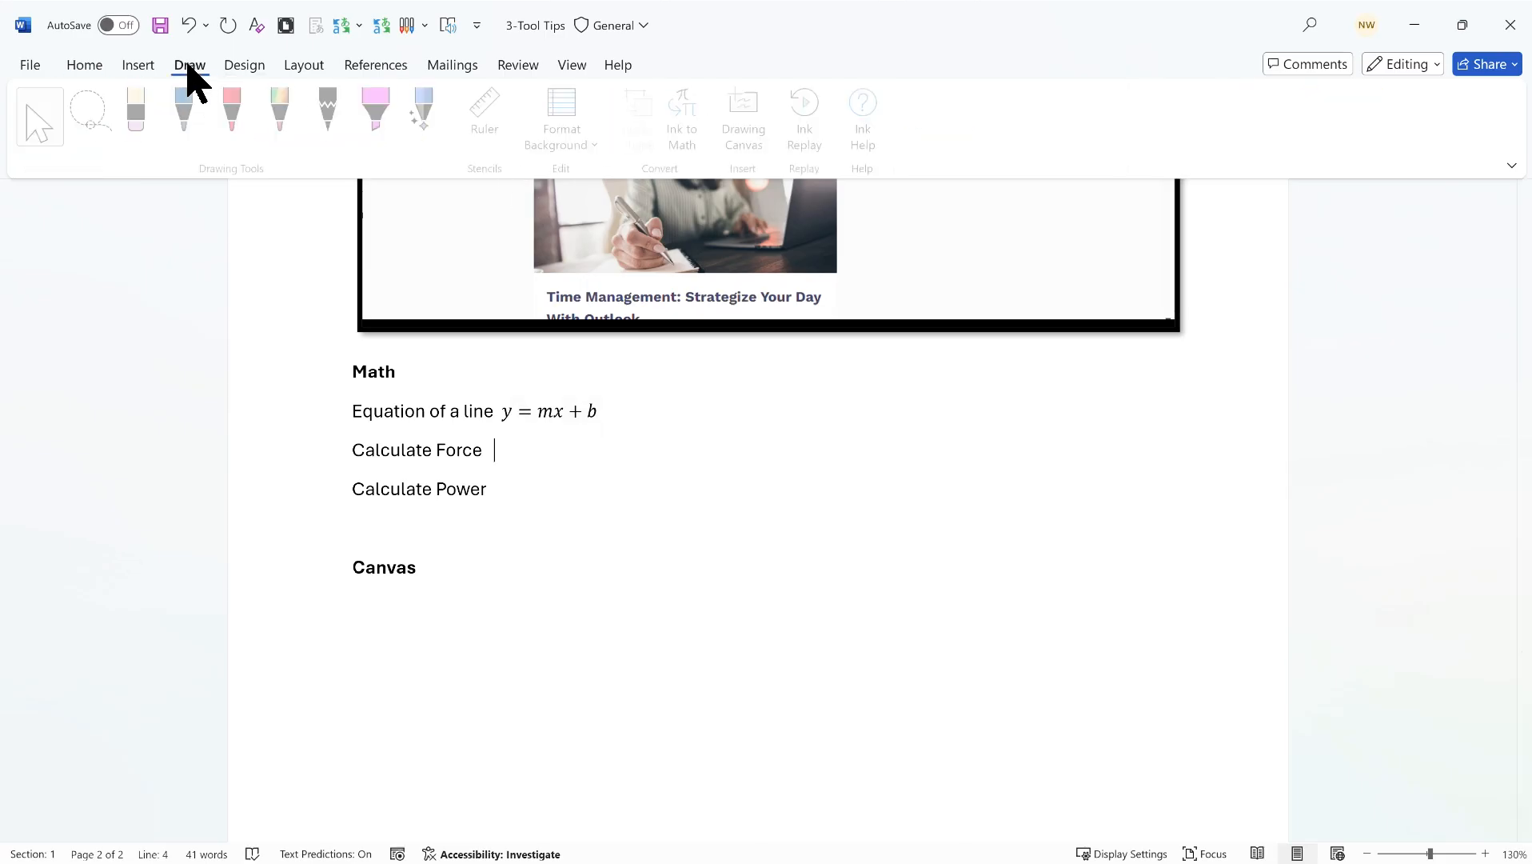
click(749, 128)
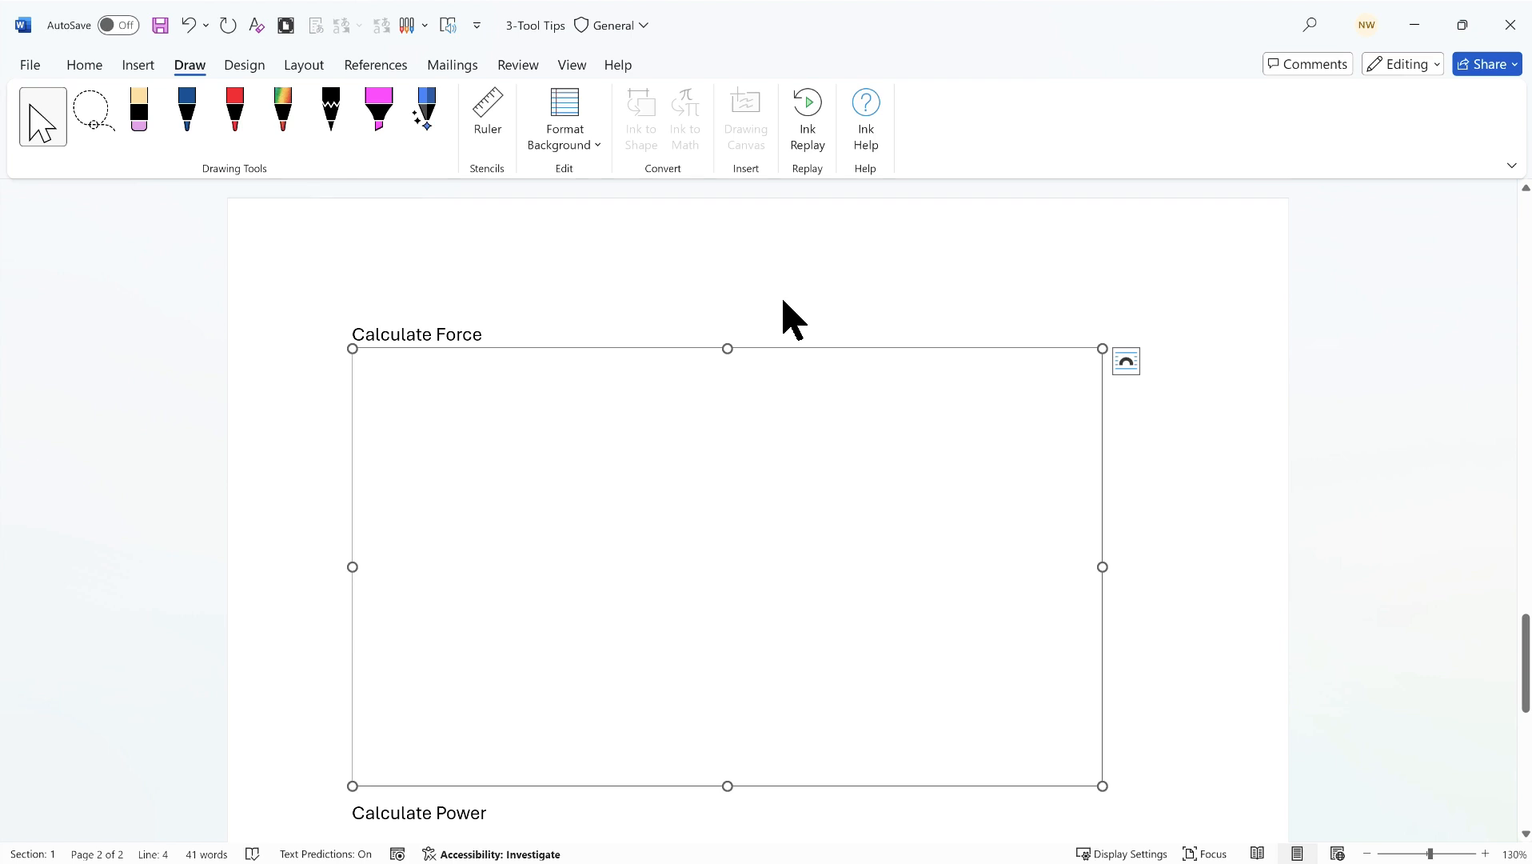
key(ctrl+z)
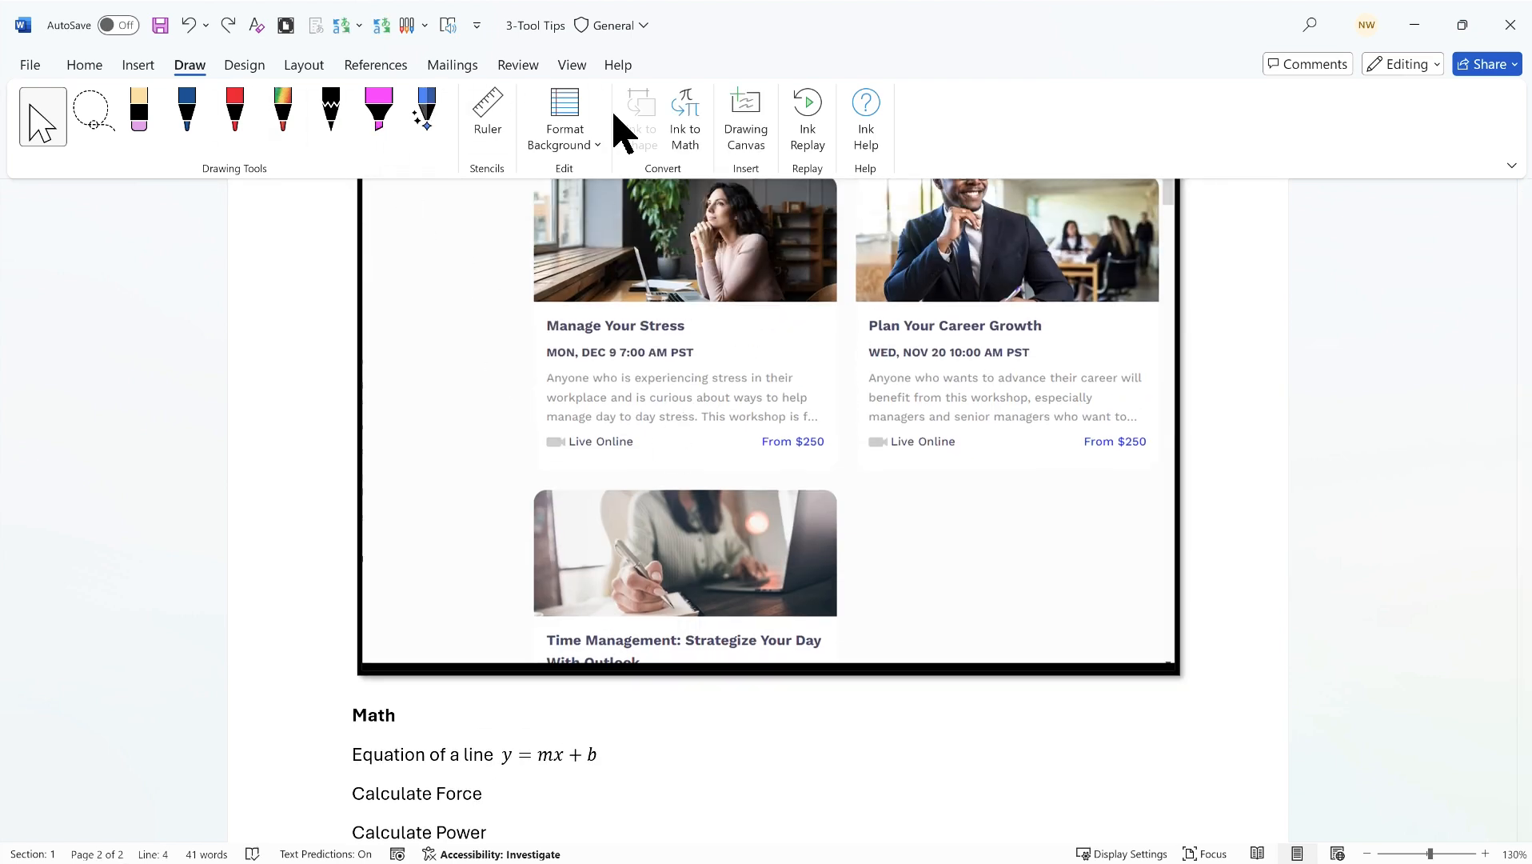
click(695, 121)
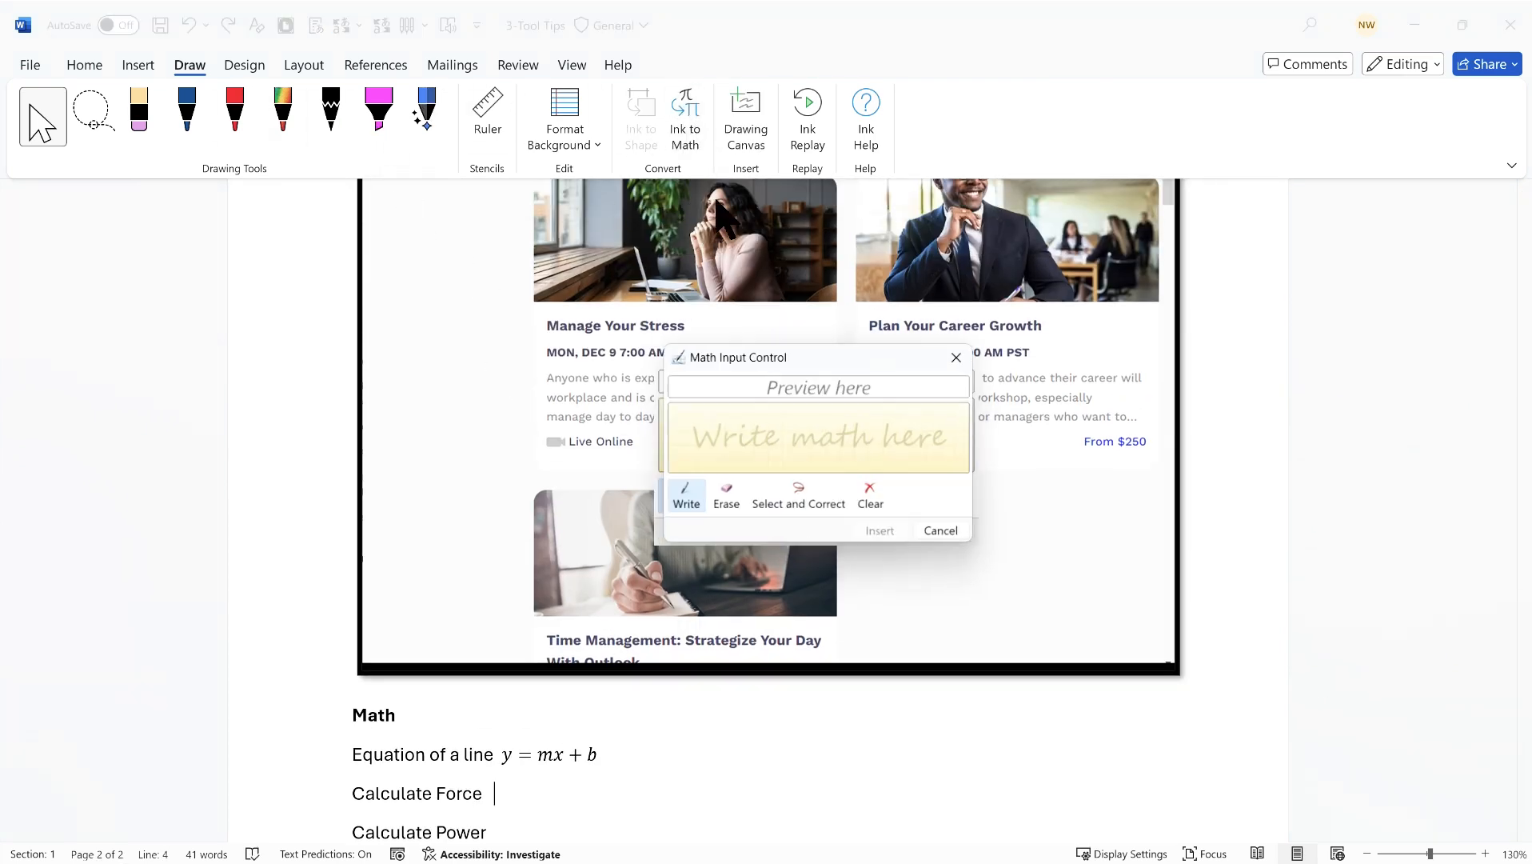
drag(727, 436, 868, 446)
click(765, 437)
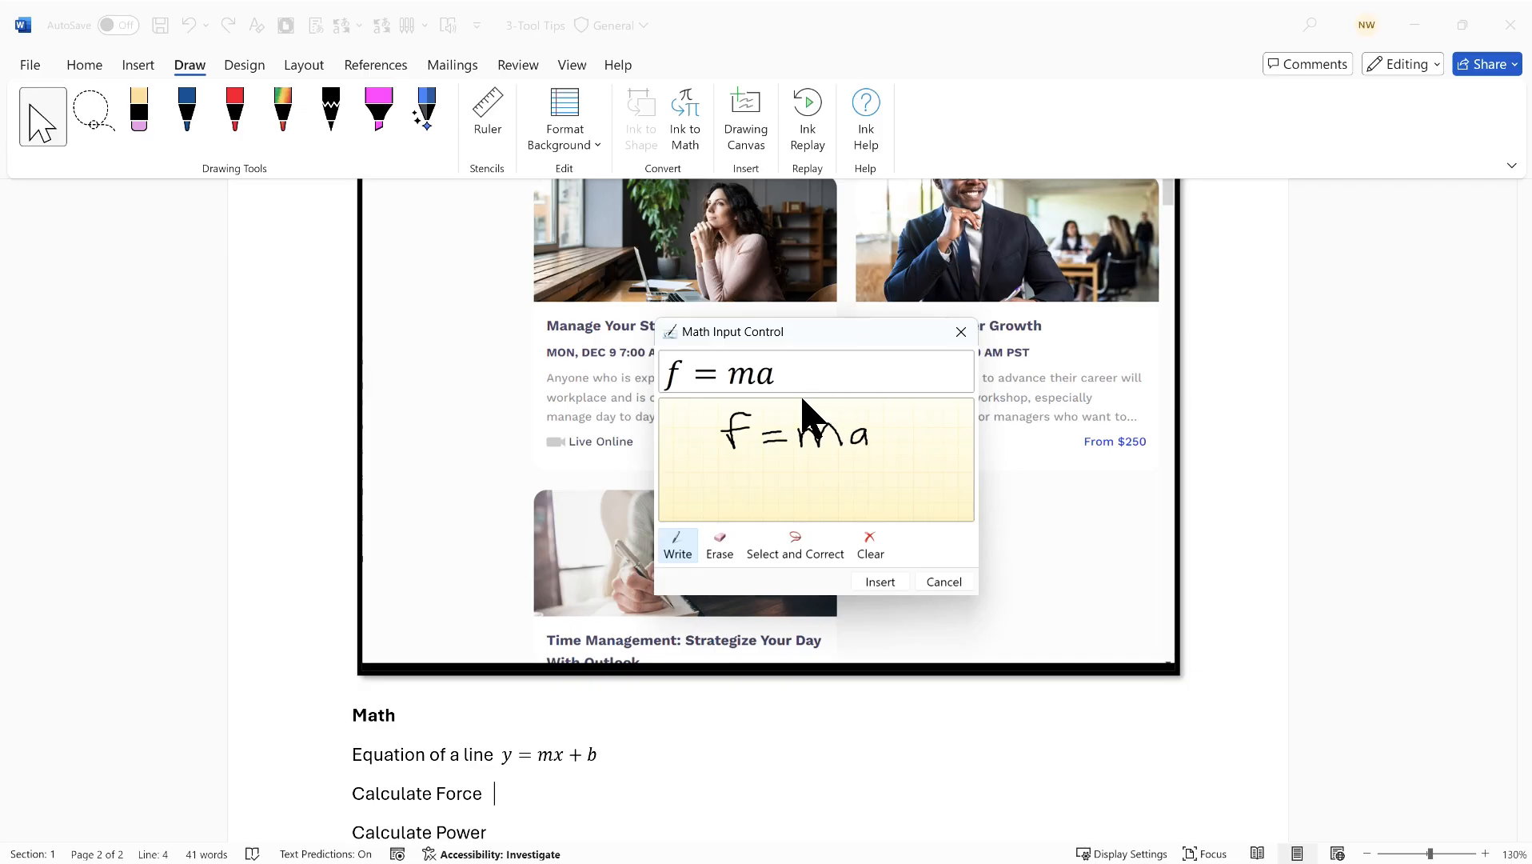
click(878, 583)
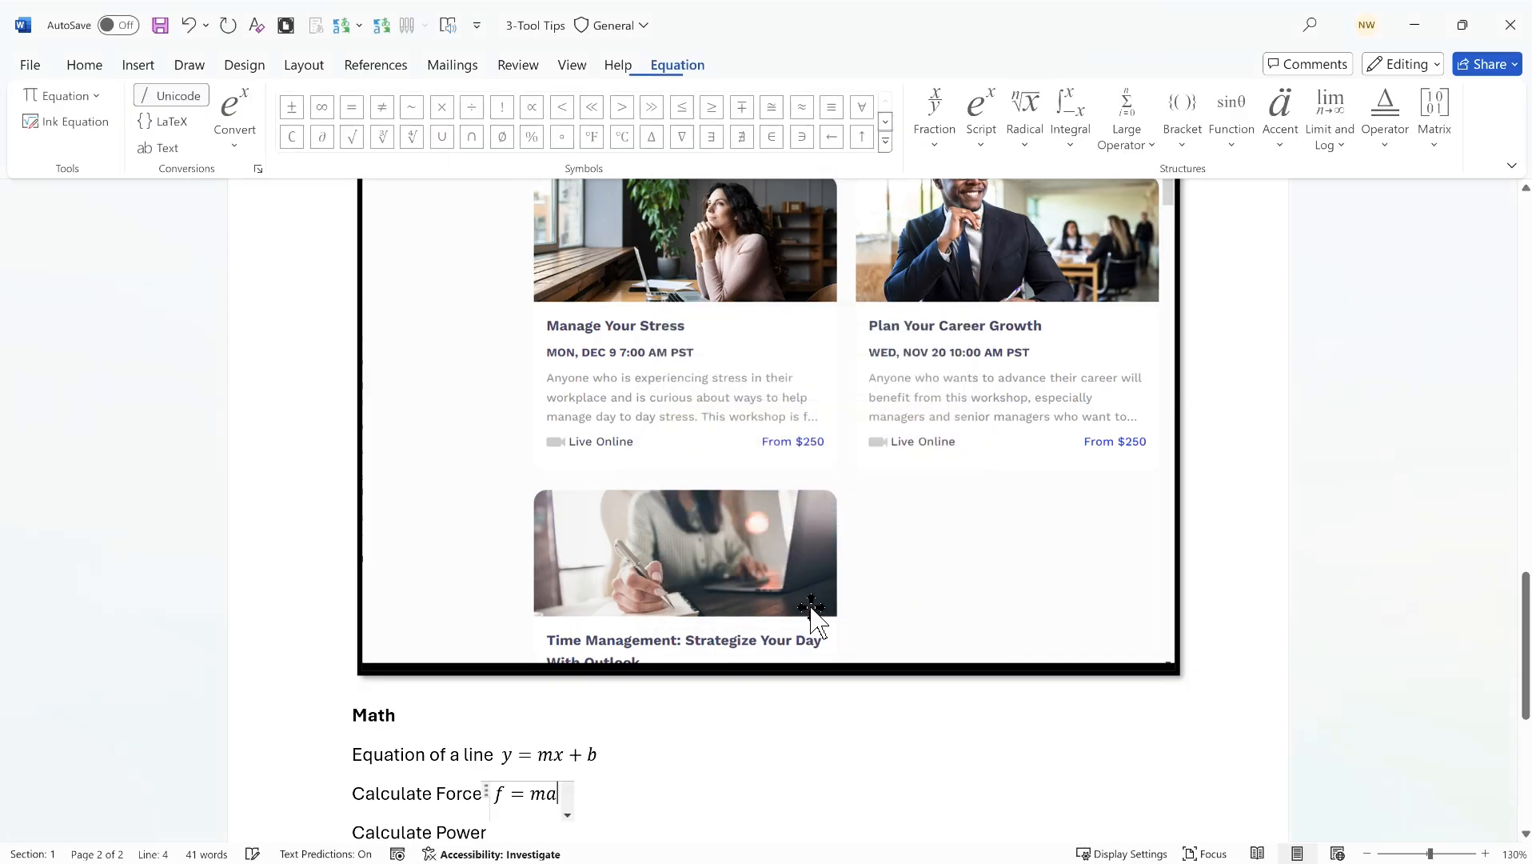
- Open Ink to Math at the end of "Calculate Power" and handwrite P = IV in the input area
scroll(773, 455, down, 3)
click(573, 651)
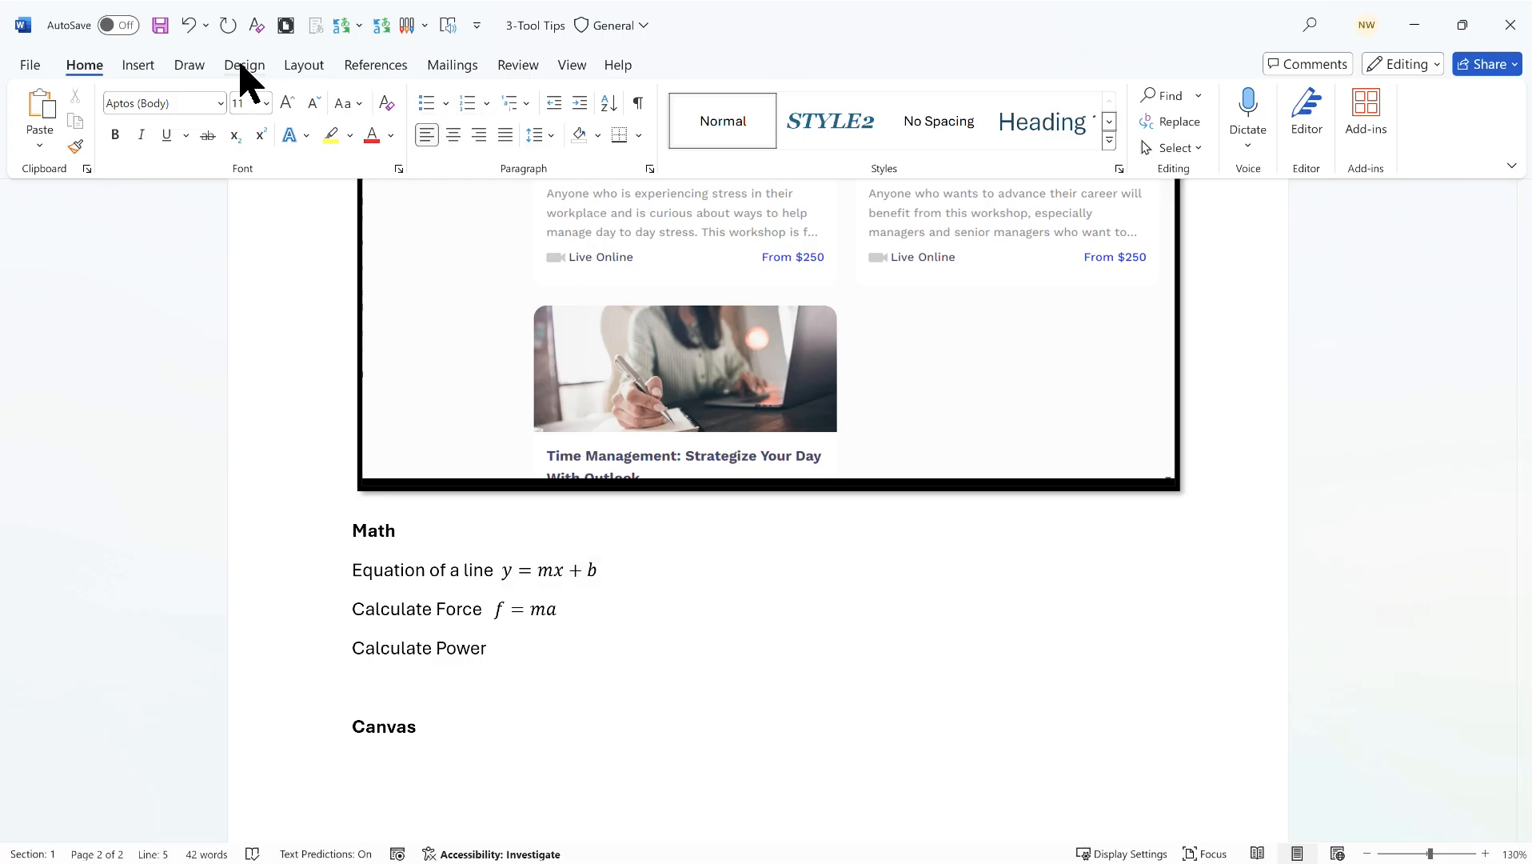
click(199, 70)
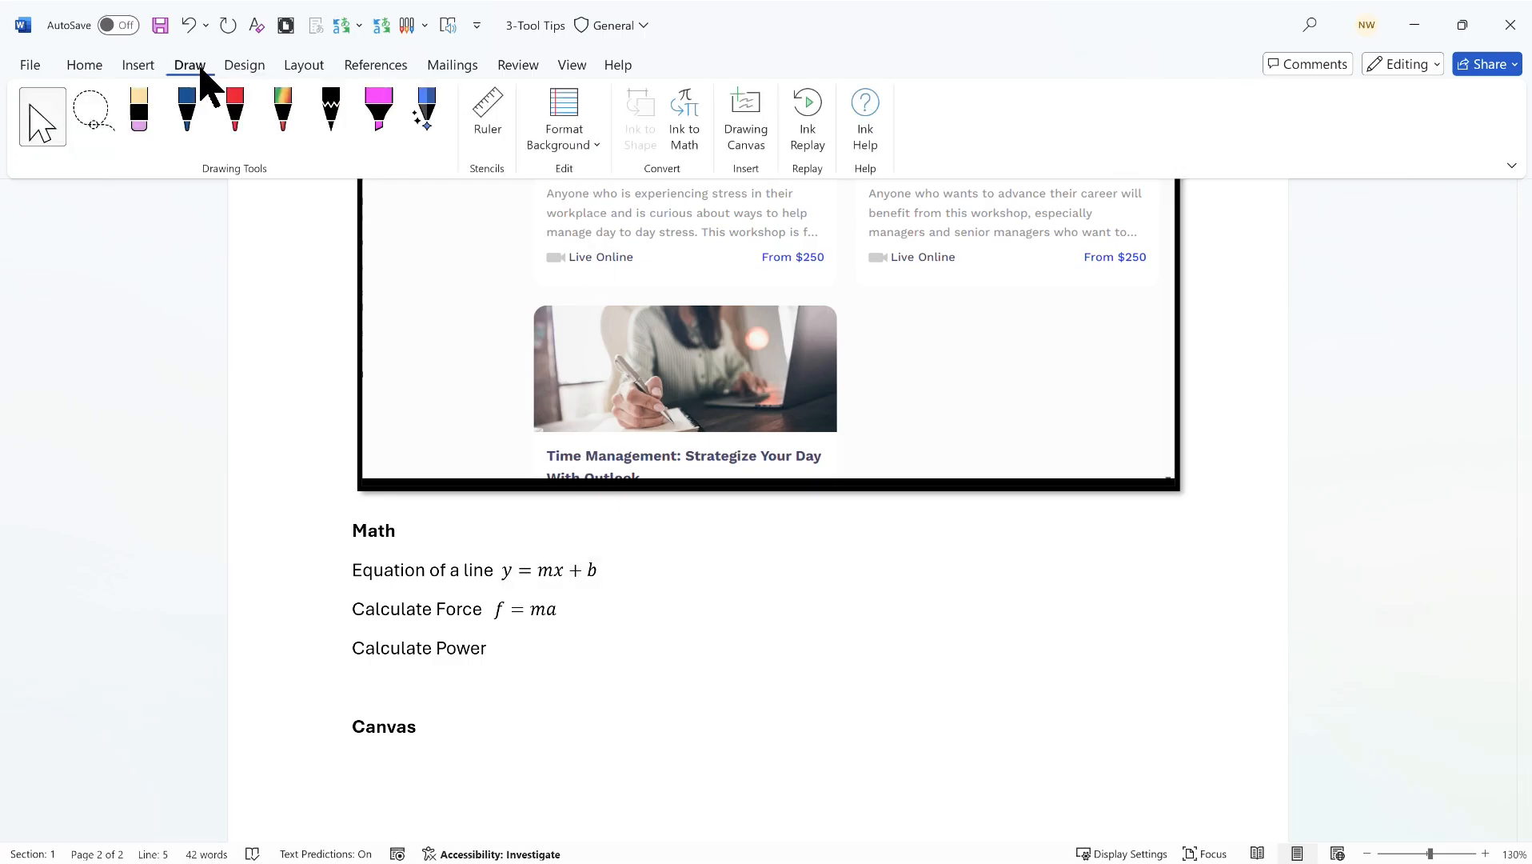
click(745, 128)
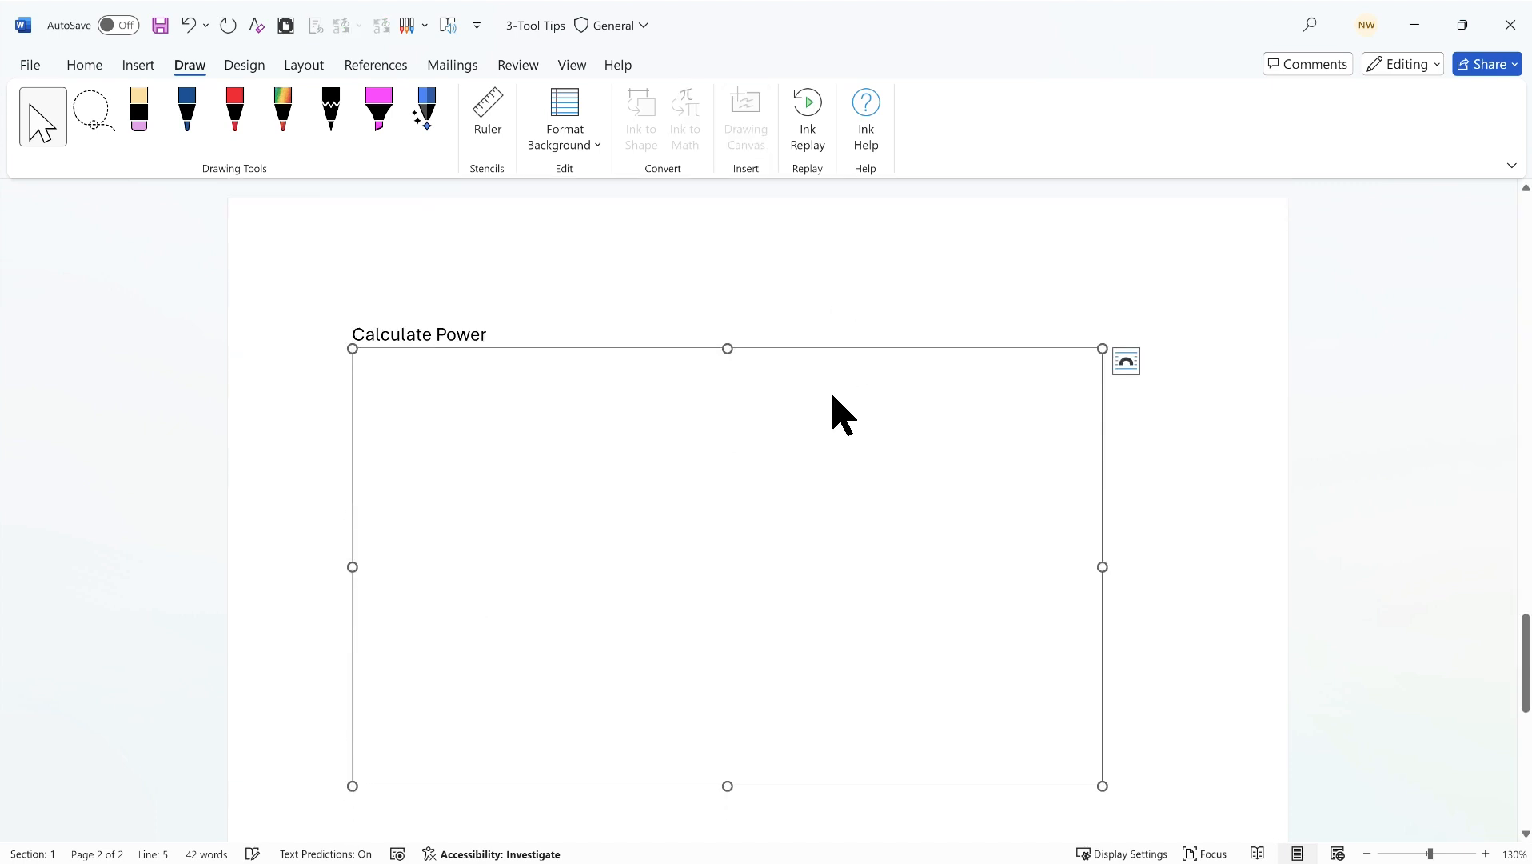
key(ctrl+z)
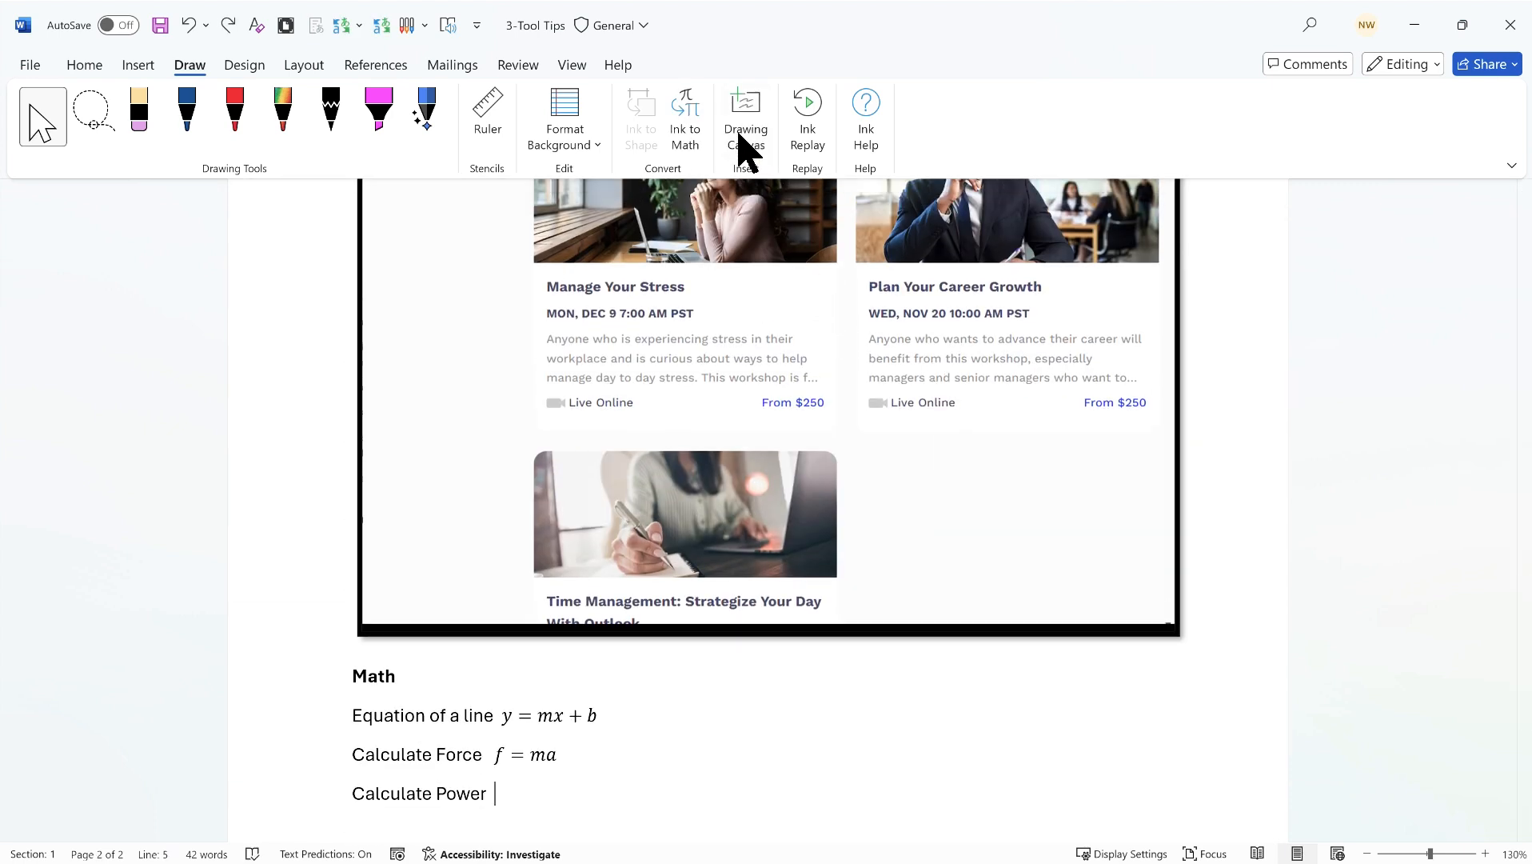
click(683, 131)
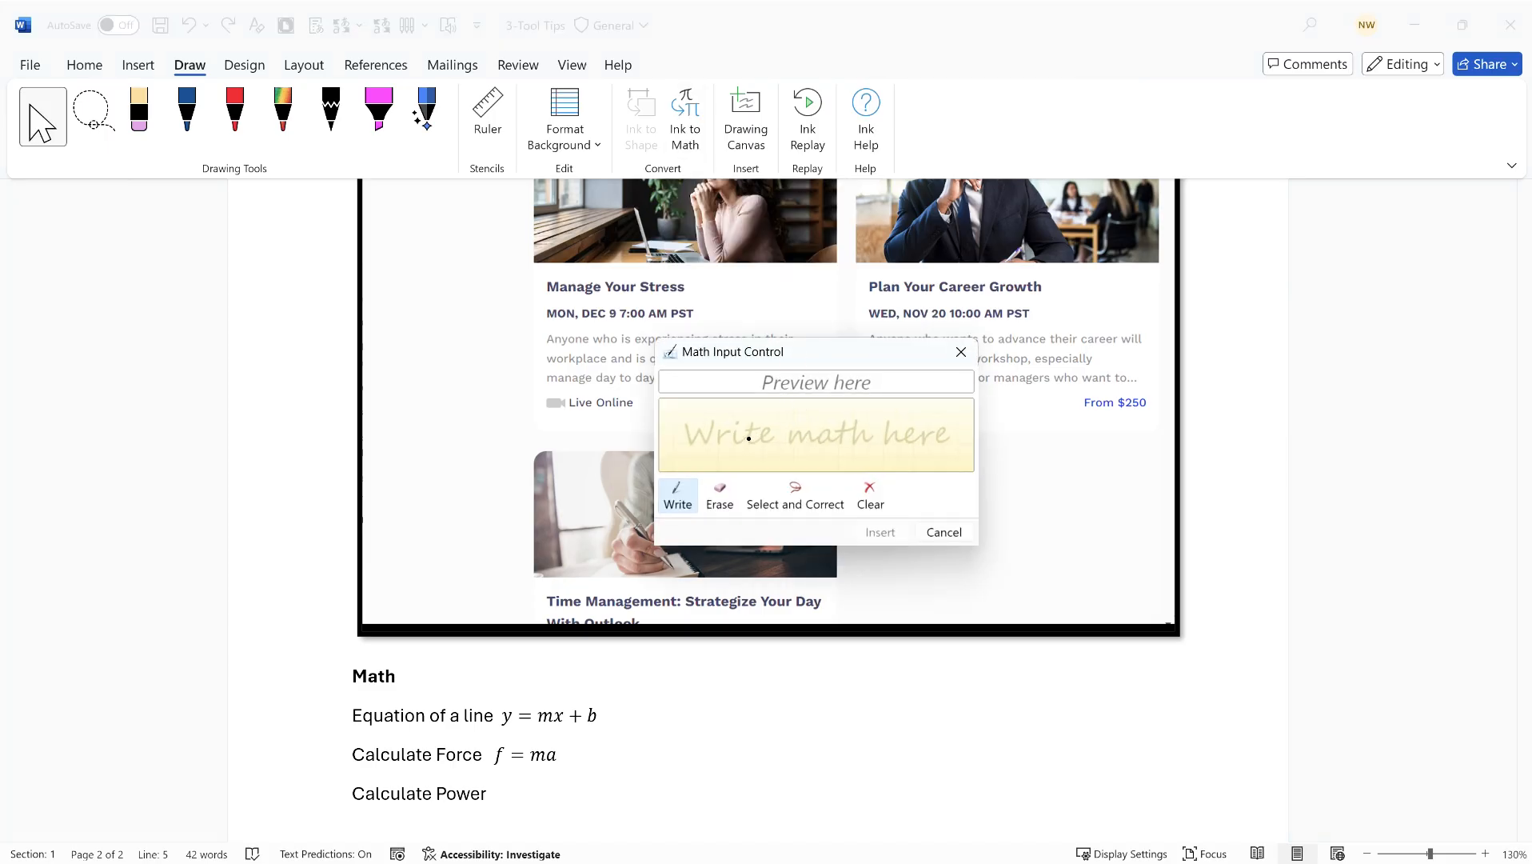
drag(740, 421, 741, 445)
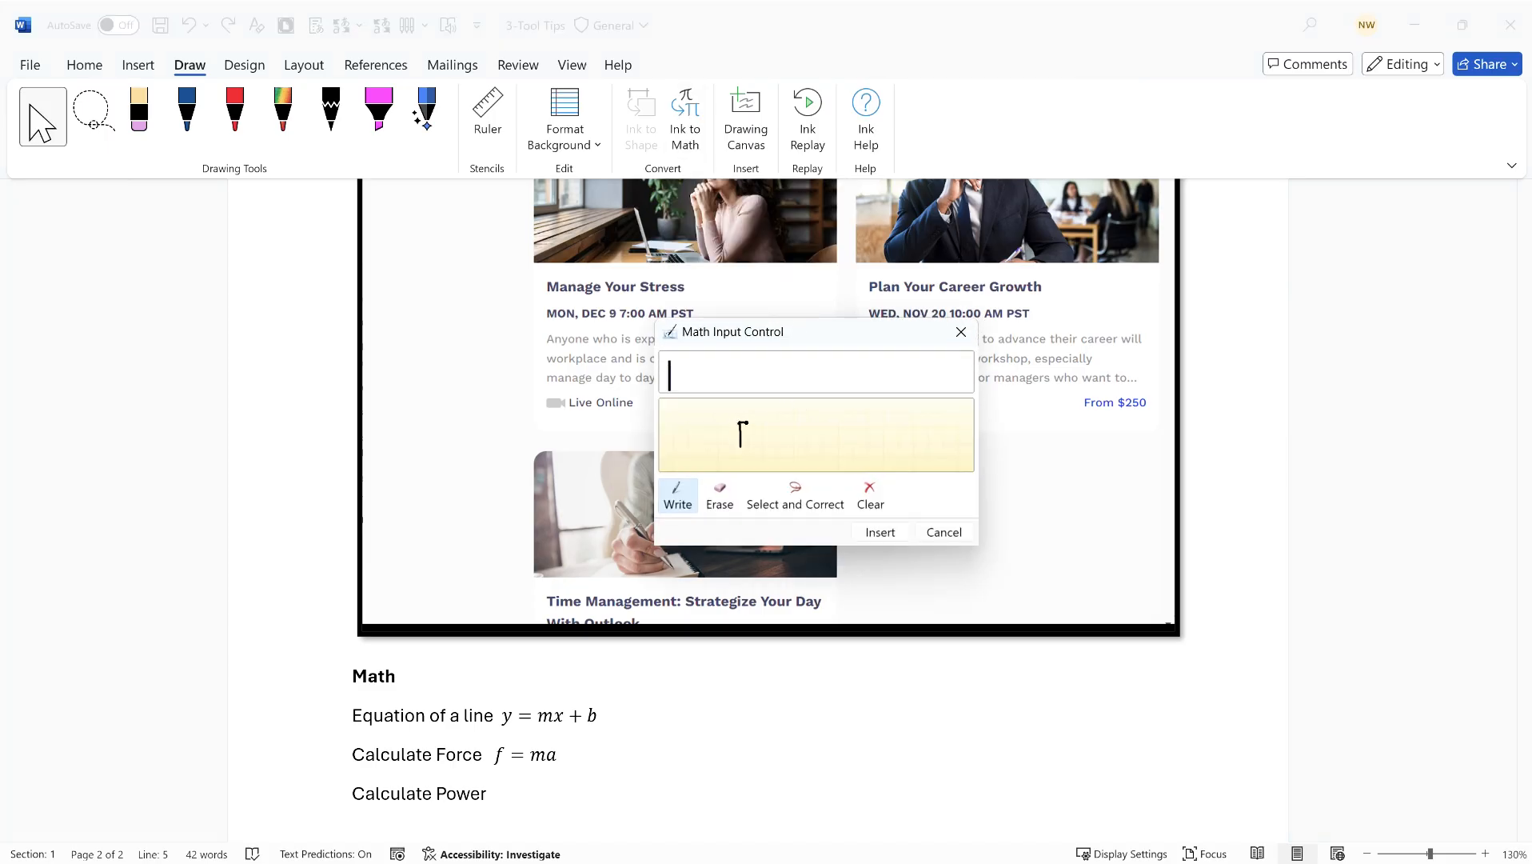
drag(774, 438, 800, 438)
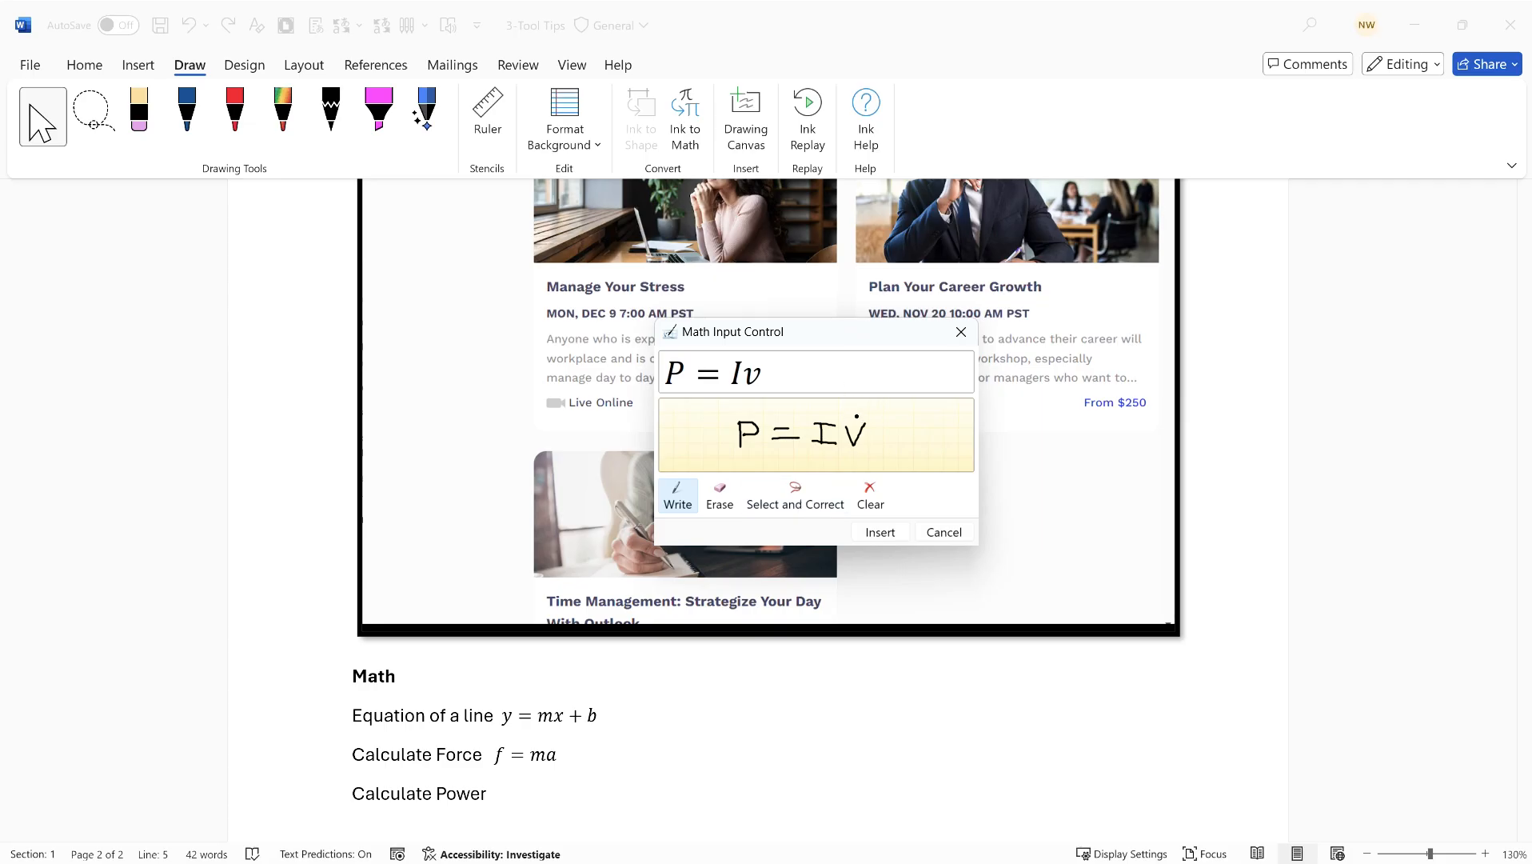
- Correct the last handwritten symbol to Latin Capital Letter V and insert P = IV after "Calculate Power"
click(783, 503)
mouse_move(858, 417)
mouse_down()
mouse_move(876, 431)
mouse_move(852, 442)
mouse_move(877, 467)
mouse_up()
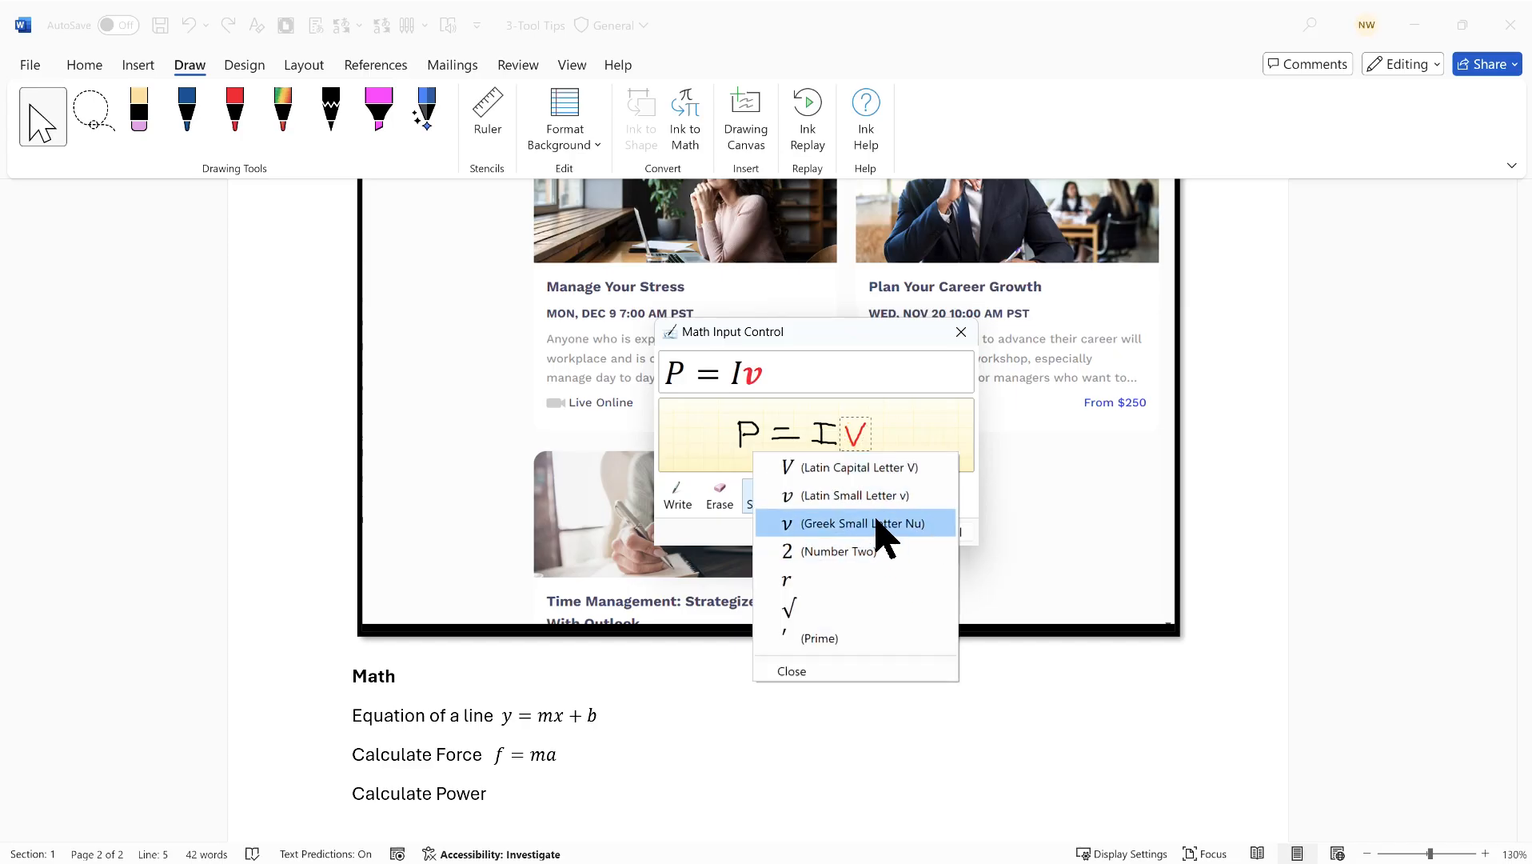
click(857, 469)
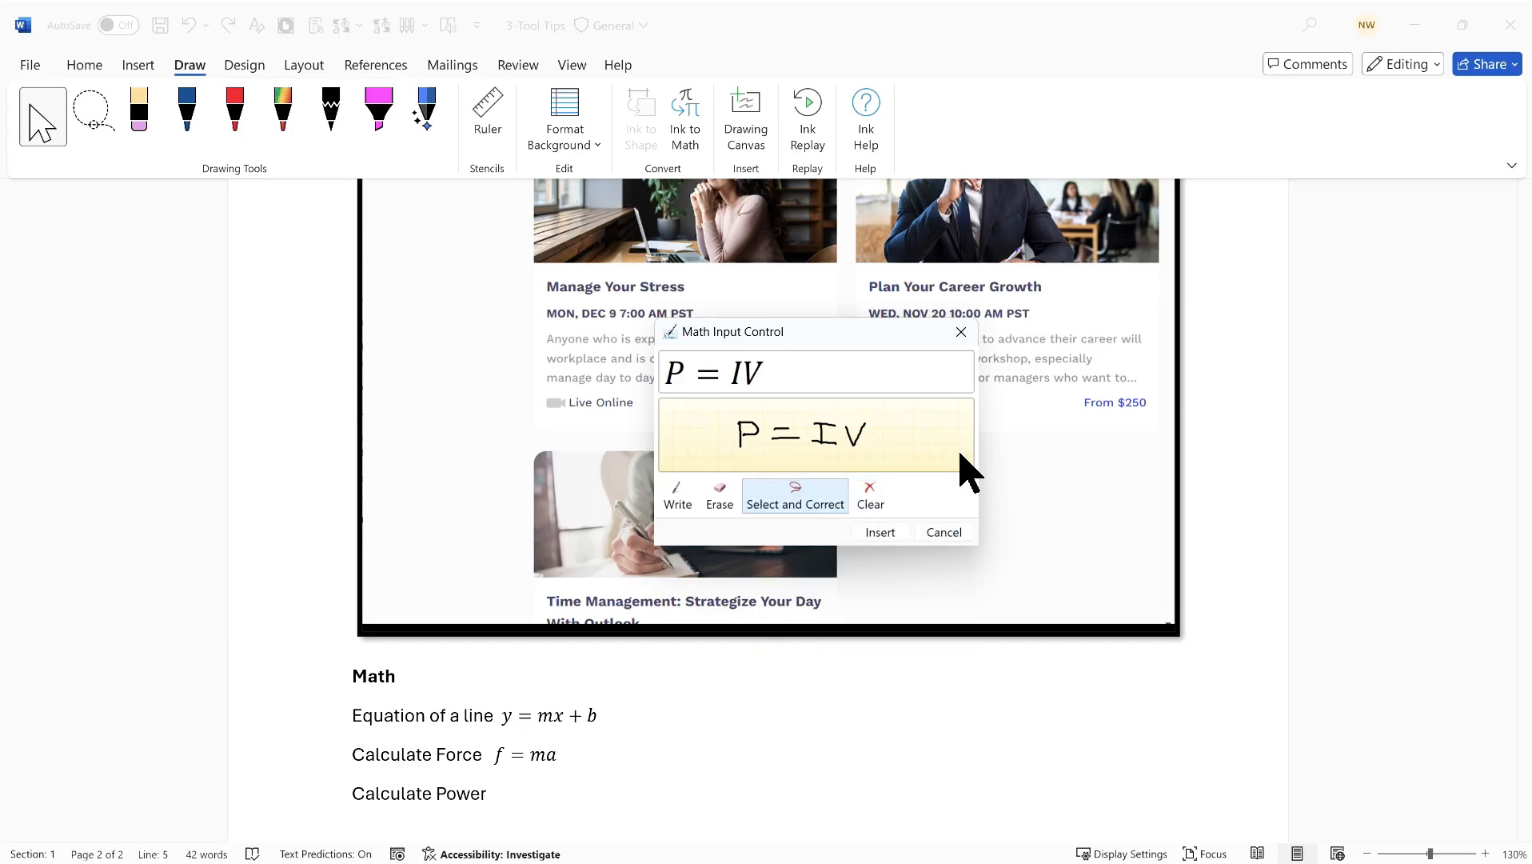
click(882, 533)
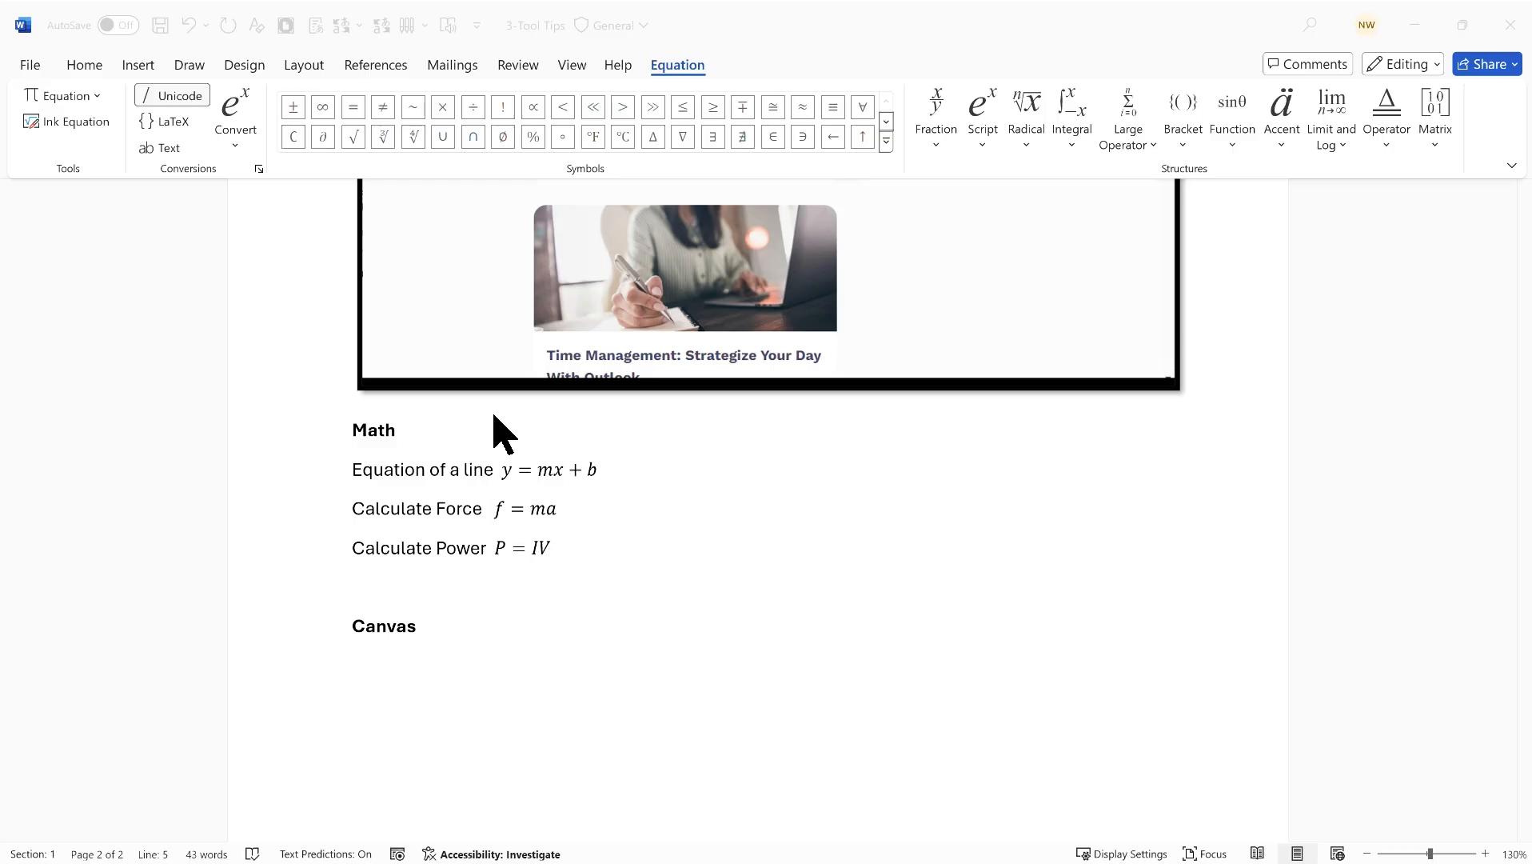
- Add a new line below the Canvas heading and insert a drawing canvas there
scroll(496, 433, down, 3)
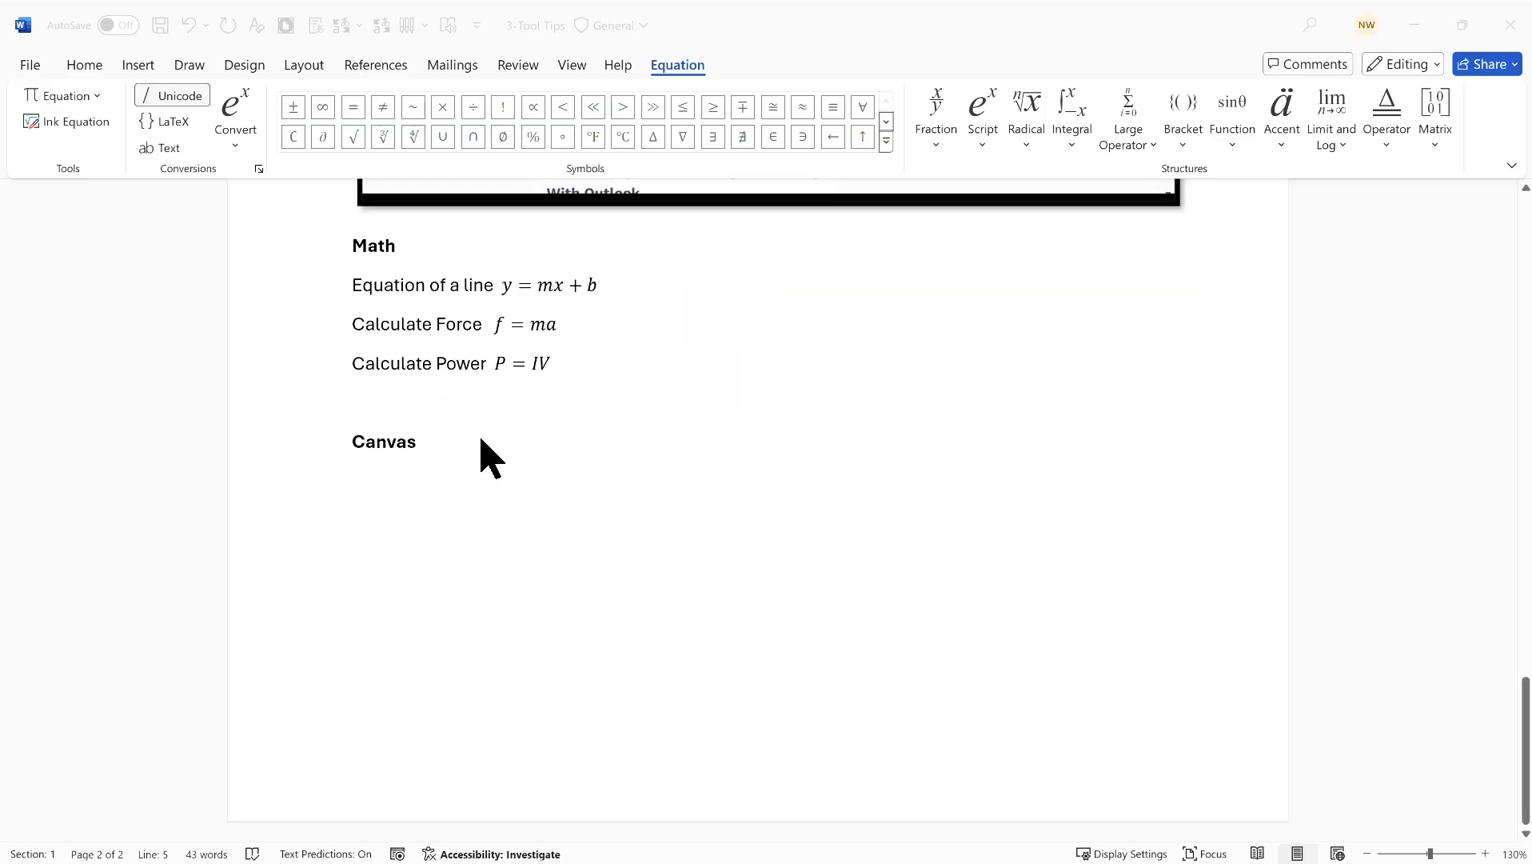
click(444, 457)
key(Return)
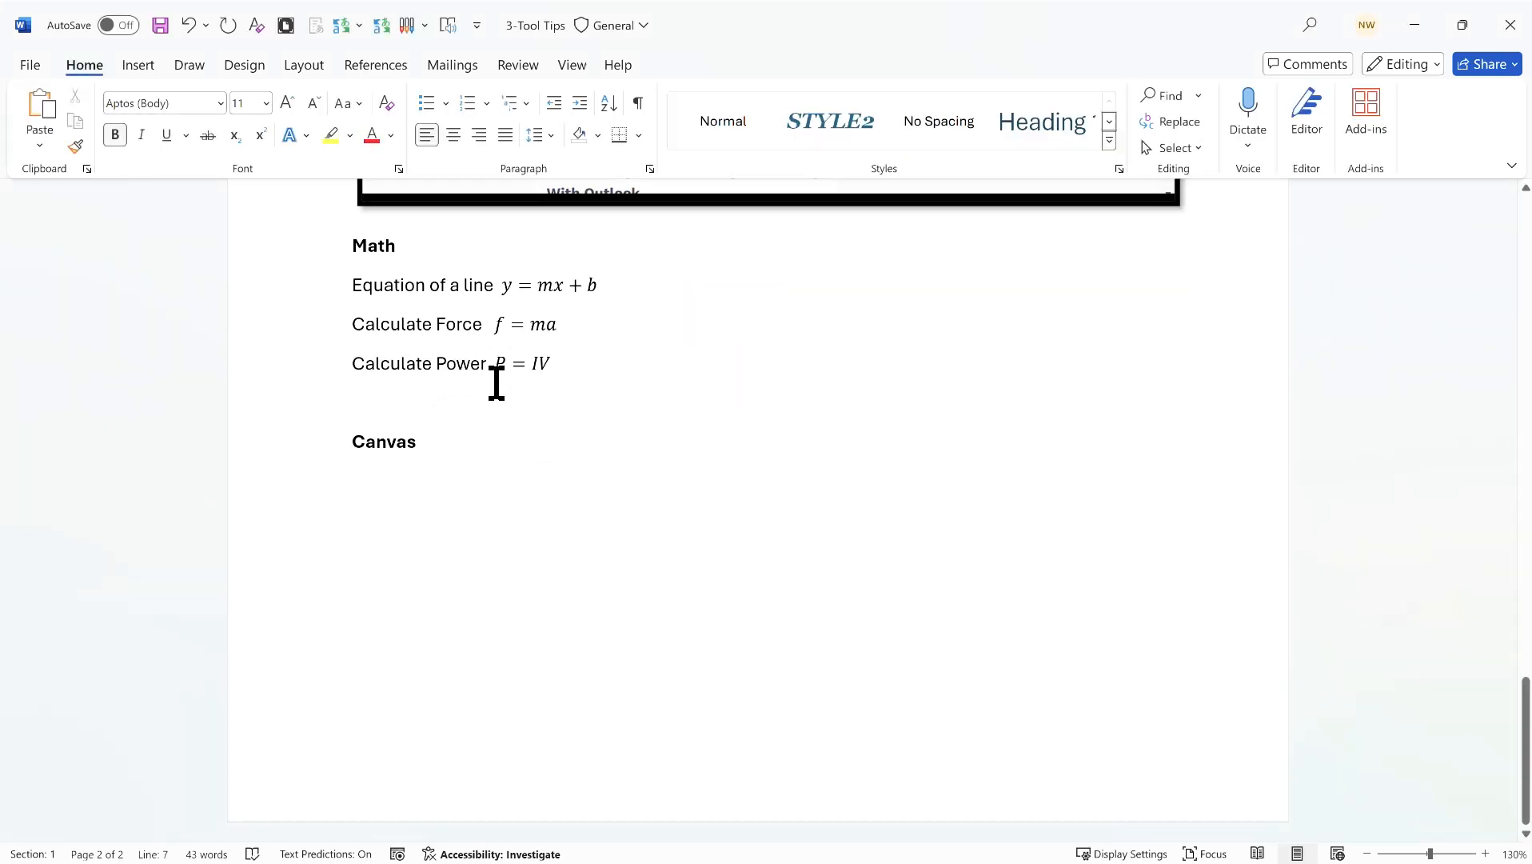
click(189, 66)
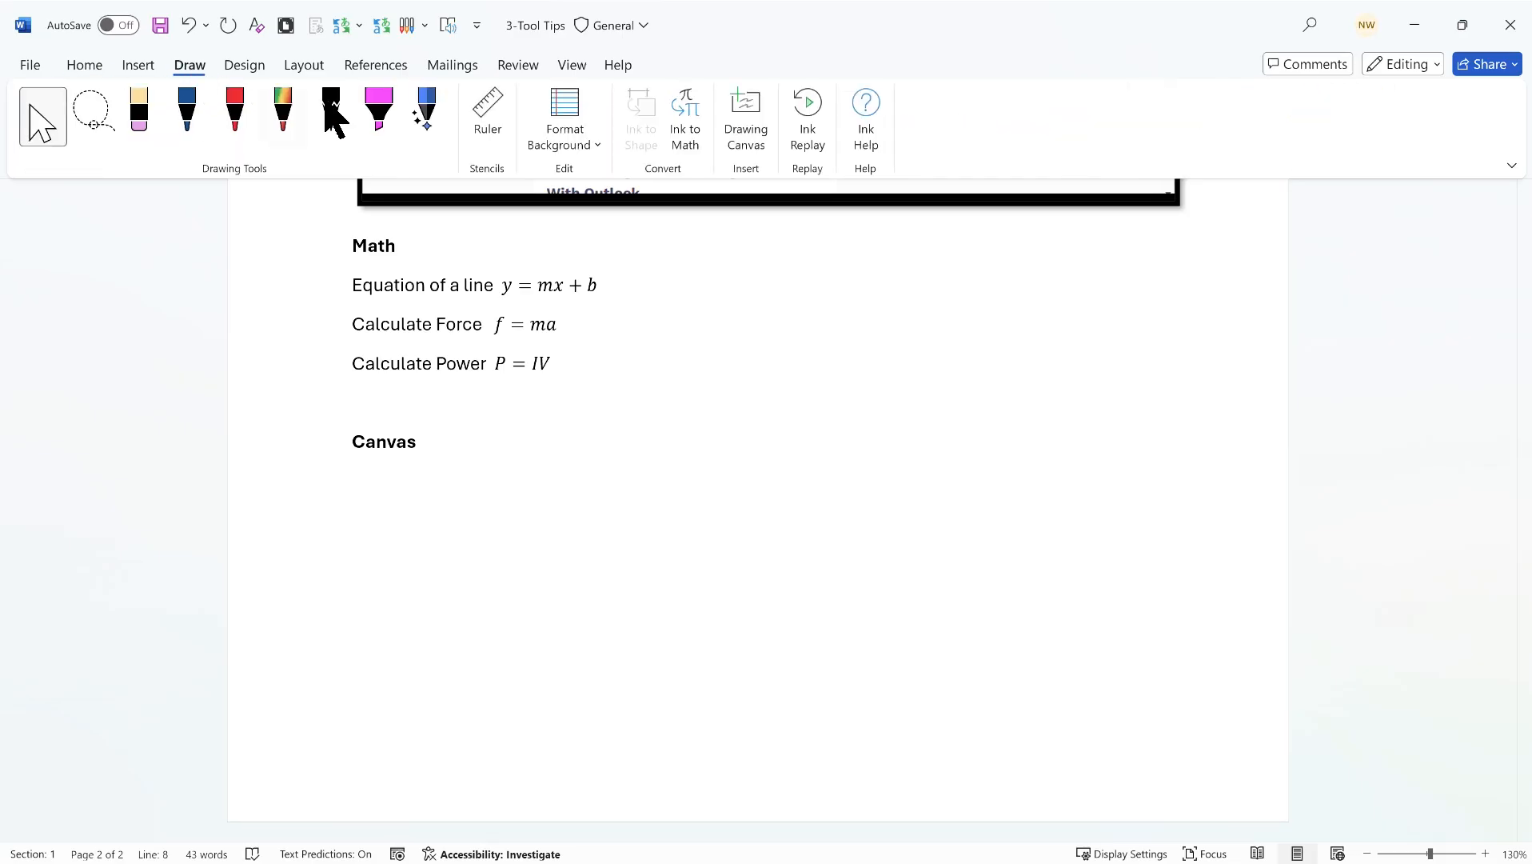
click(744, 130)
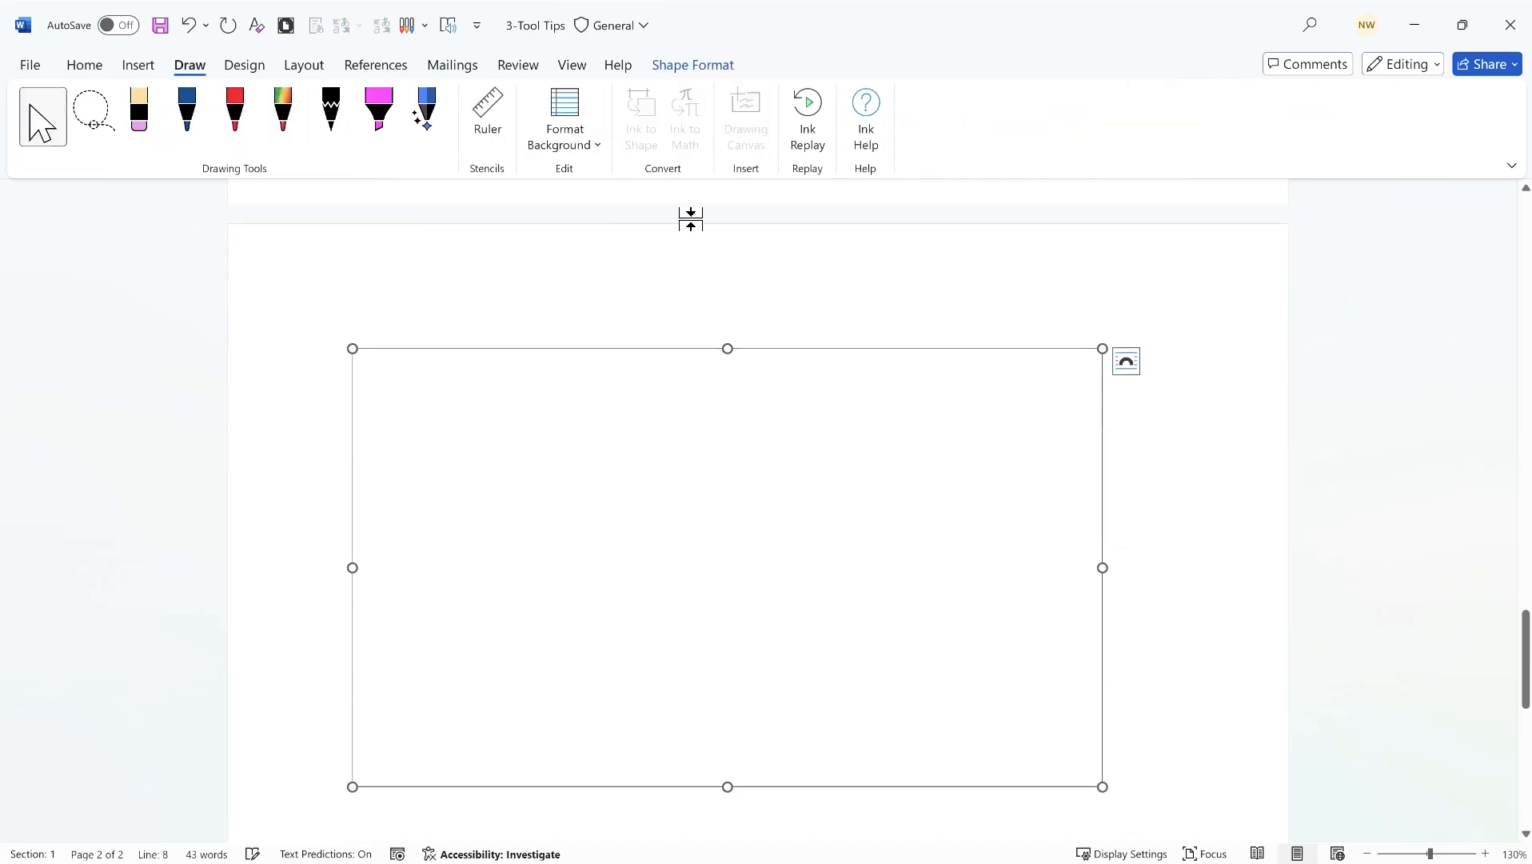
- Draw a football formation on the canvas with the red pen: a line of circles ending in a square, two backs, and a wide receiver per side
scroll(831, 397, down, 8)
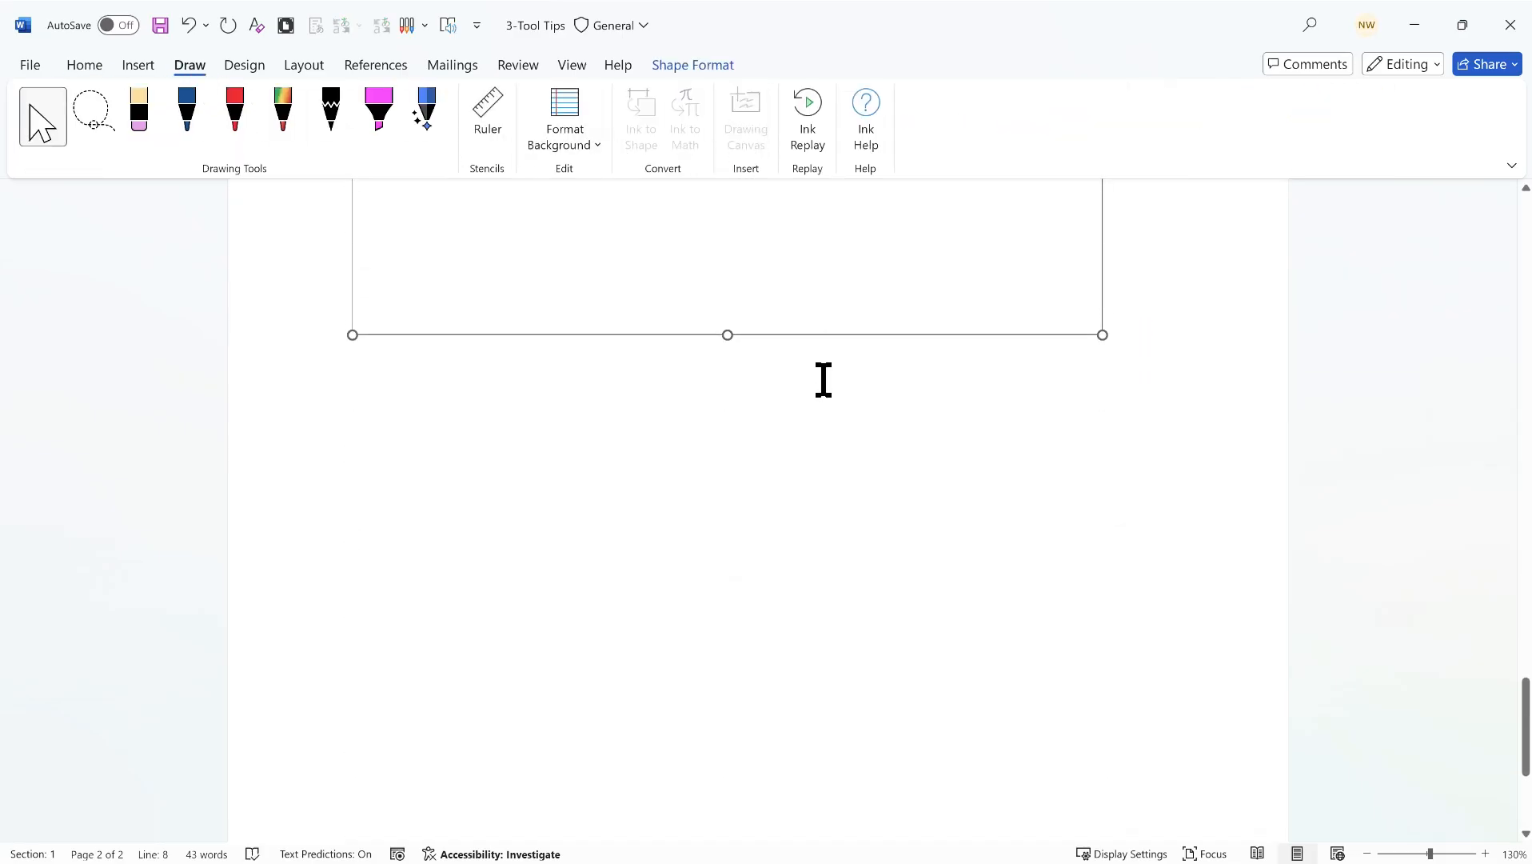
scroll(832, 397, up, 5)
scroll(825, 392, up, 1)
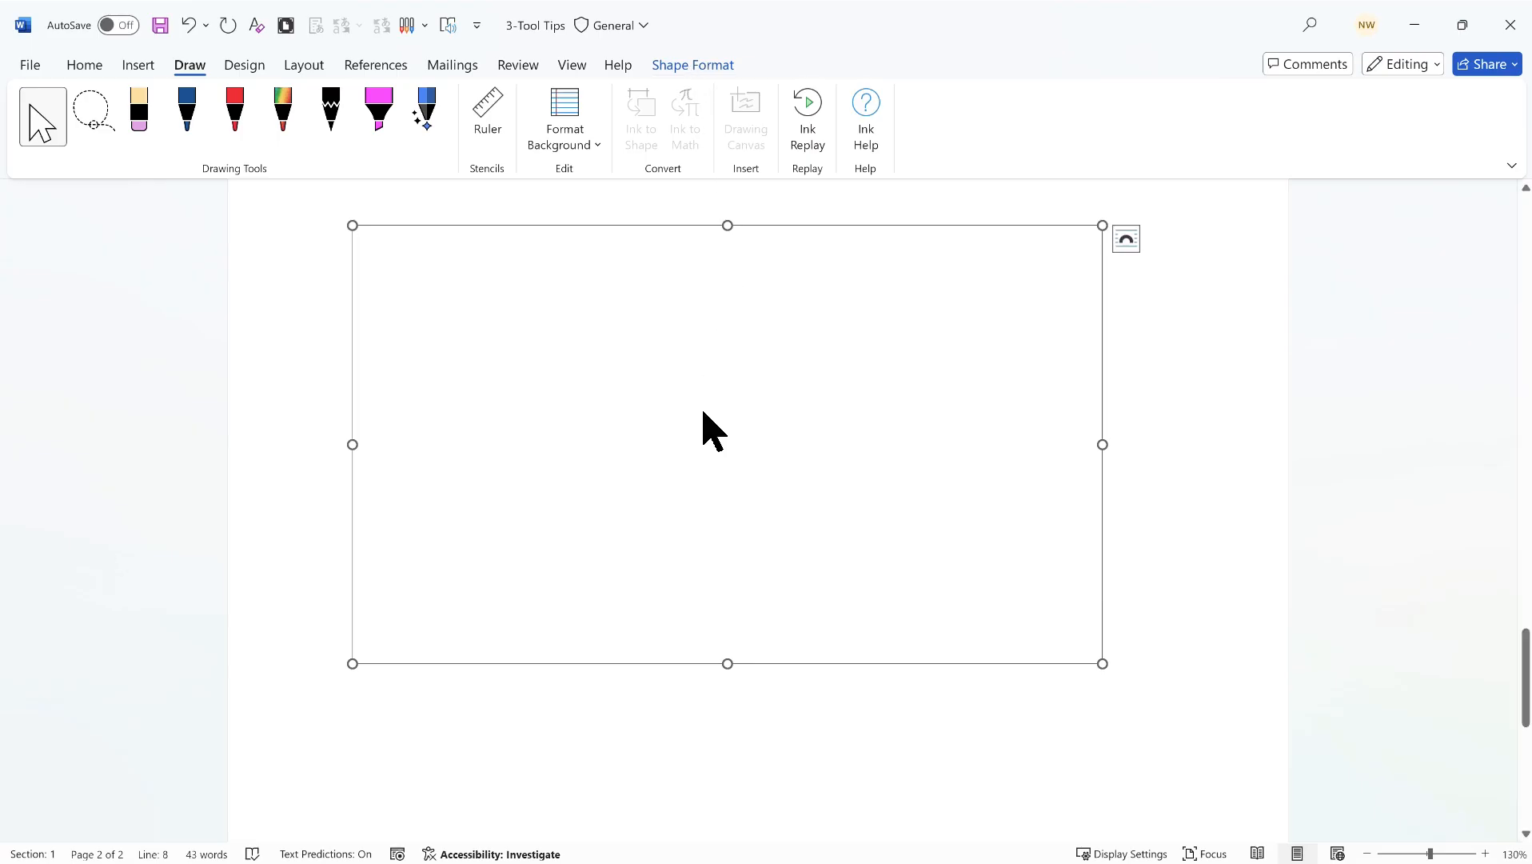
scroll(694, 458, up, 3)
scroll(694, 439, up, 4)
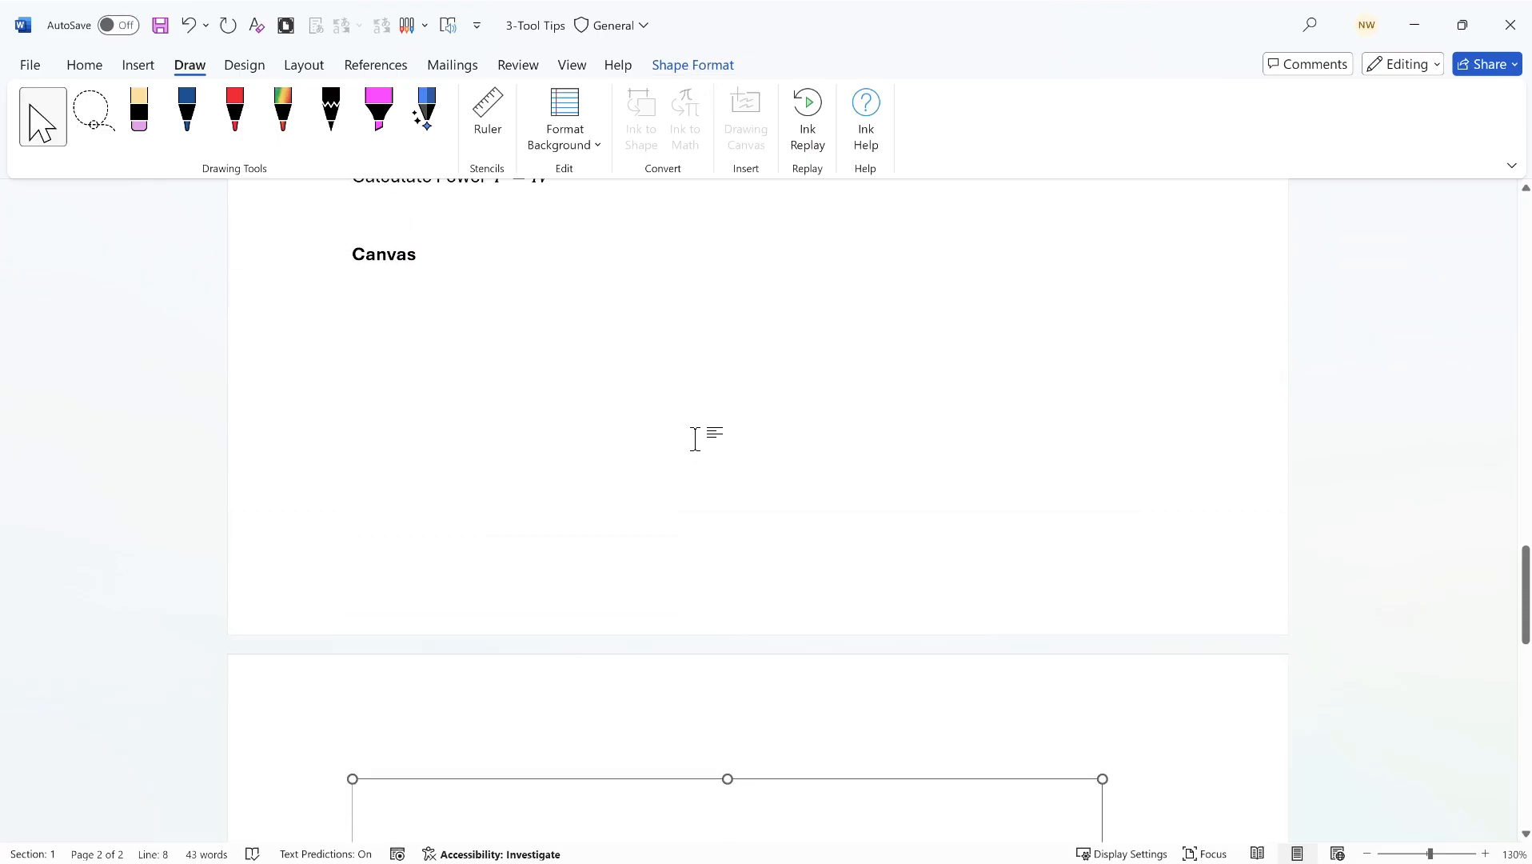
scroll(694, 440, down, 2)
scroll(928, 524, down, 5)
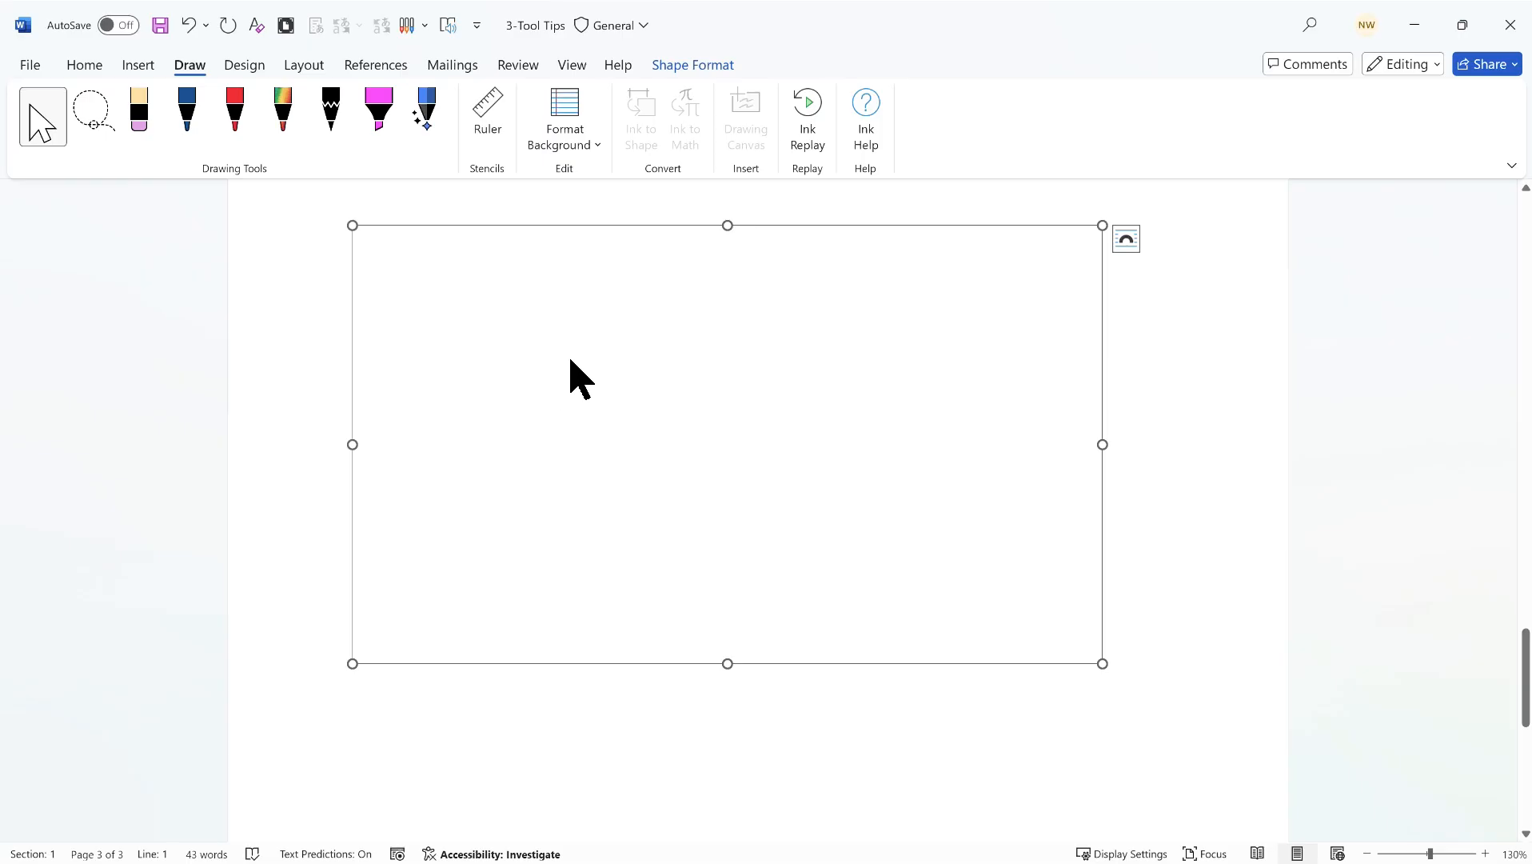
click(241, 135)
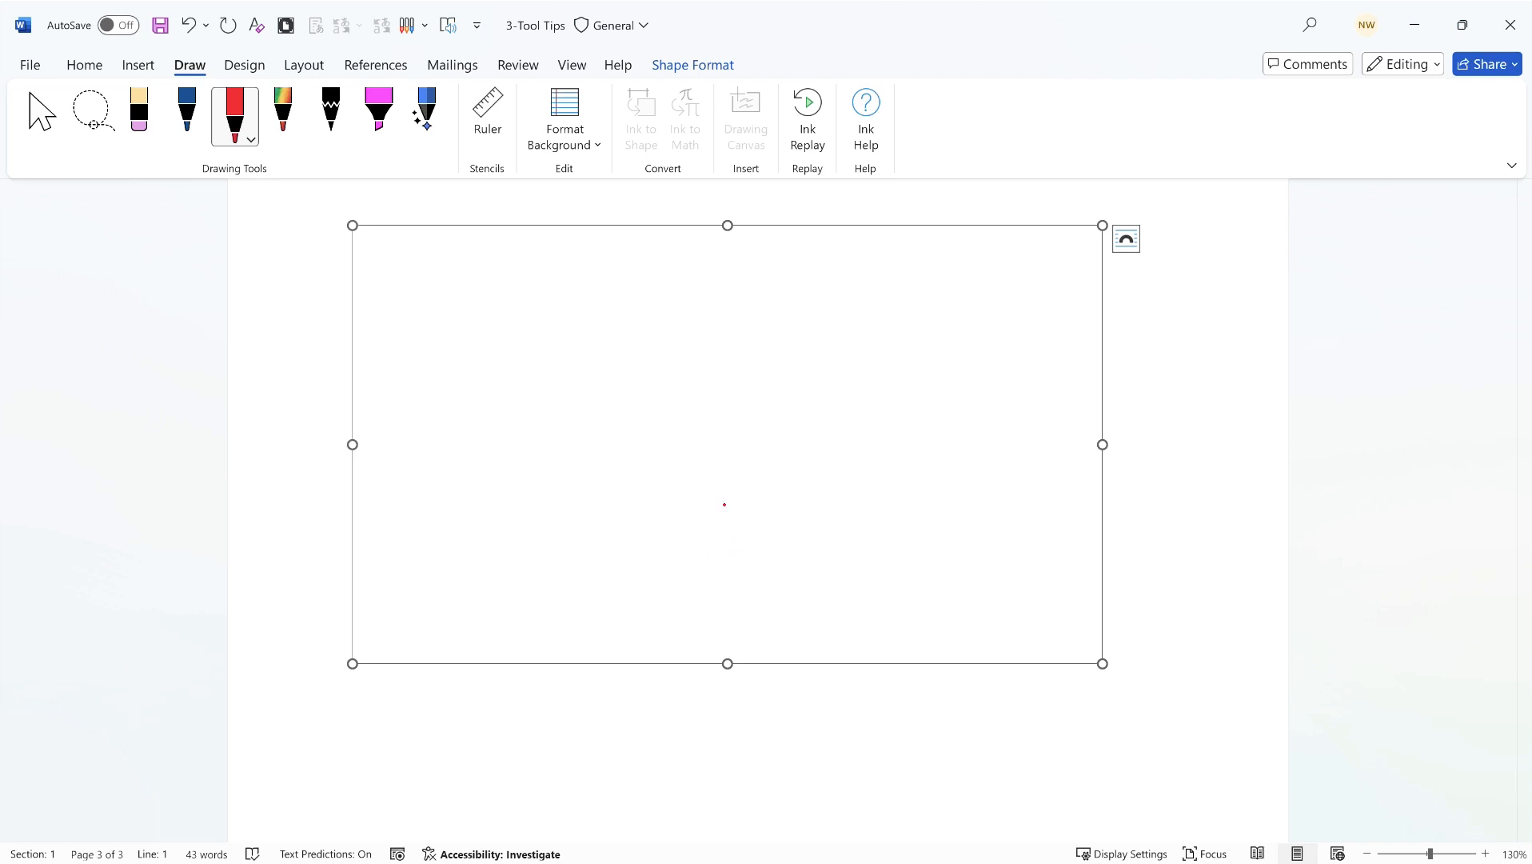
mouse_move(707, 506)
mouse_down()
mouse_move(725, 520)
mouse_move(654, 529)
mouse_move(660, 507)
mouse_move(765, 535)
mouse_move(756, 509)
mouse_move(814, 531)
mouse_move(809, 509)
mouse_move(819, 544)
mouse_up()
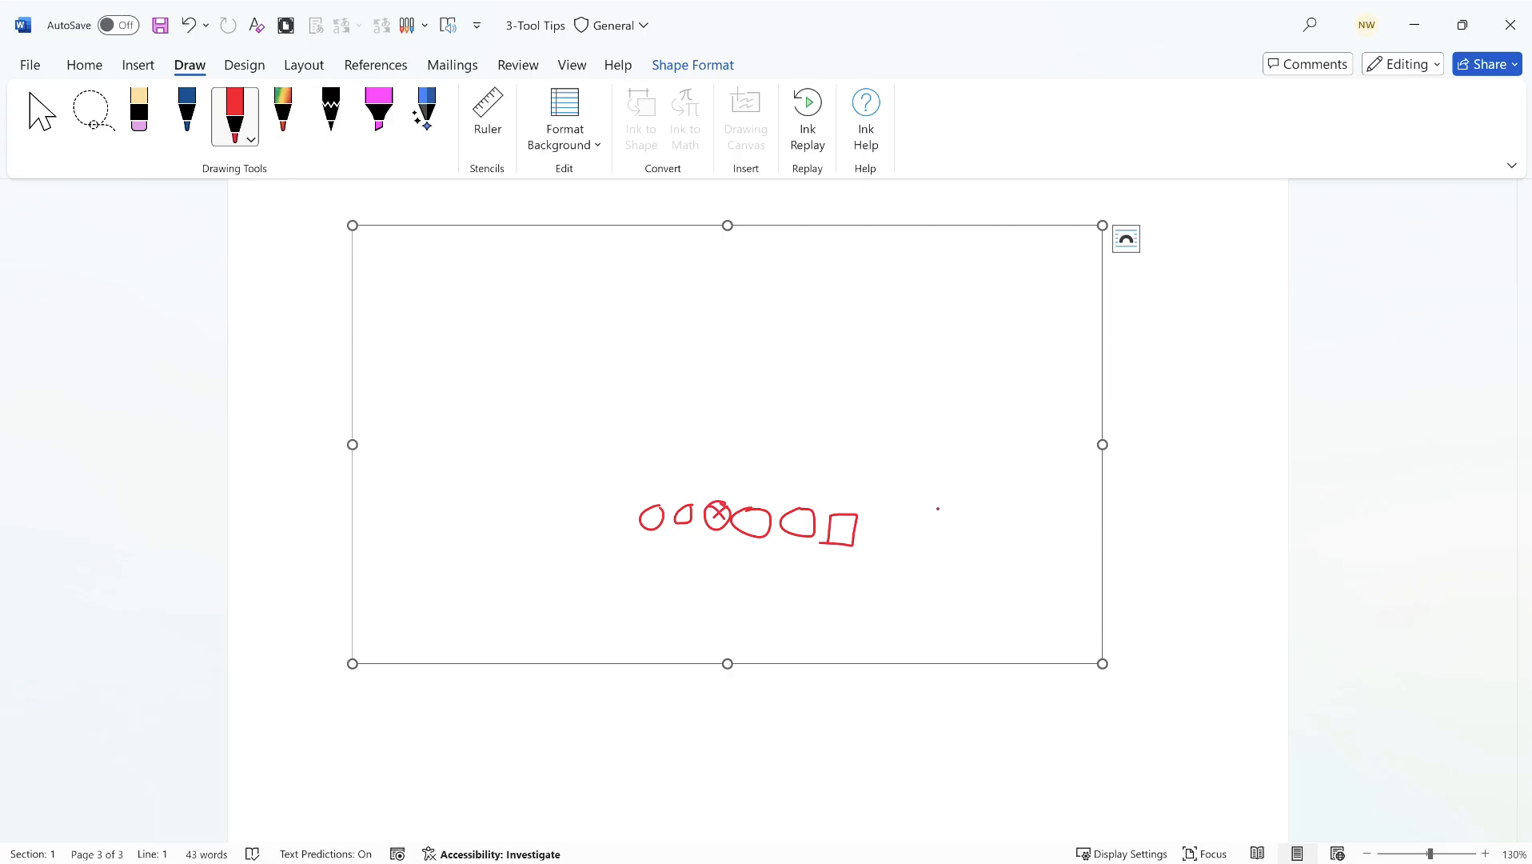
mouse_move(947, 512)
mouse_down()
mouse_move(943, 541)
mouse_move(956, 518)
mouse_up()
drag(547, 530, 532, 505)
drag(718, 546, 709, 584)
- Add red route arrows from both receivers and the square plus a blocking line from the rear back, and stop drawing
mouse_move(546, 509)
mouse_down()
mouse_move(547, 427)
mouse_move(596, 405)
mouse_up()
mouse_move(846, 516)
mouse_down()
mouse_move(844, 456)
mouse_move(795, 453)
mouse_up()
drag(943, 512, 942, 436)
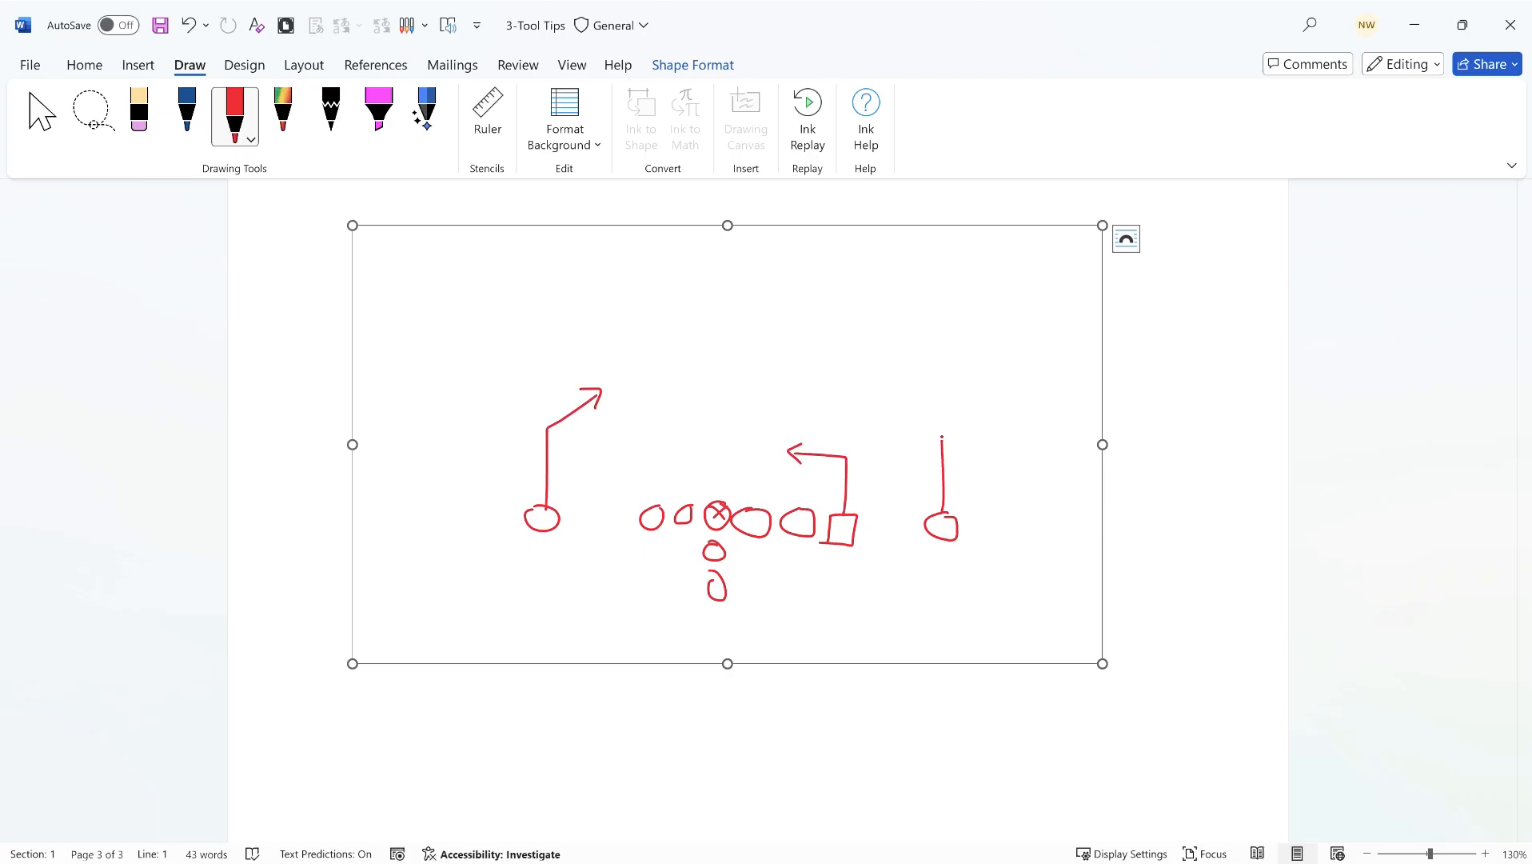
drag(735, 587, 795, 560)
key(Escape)
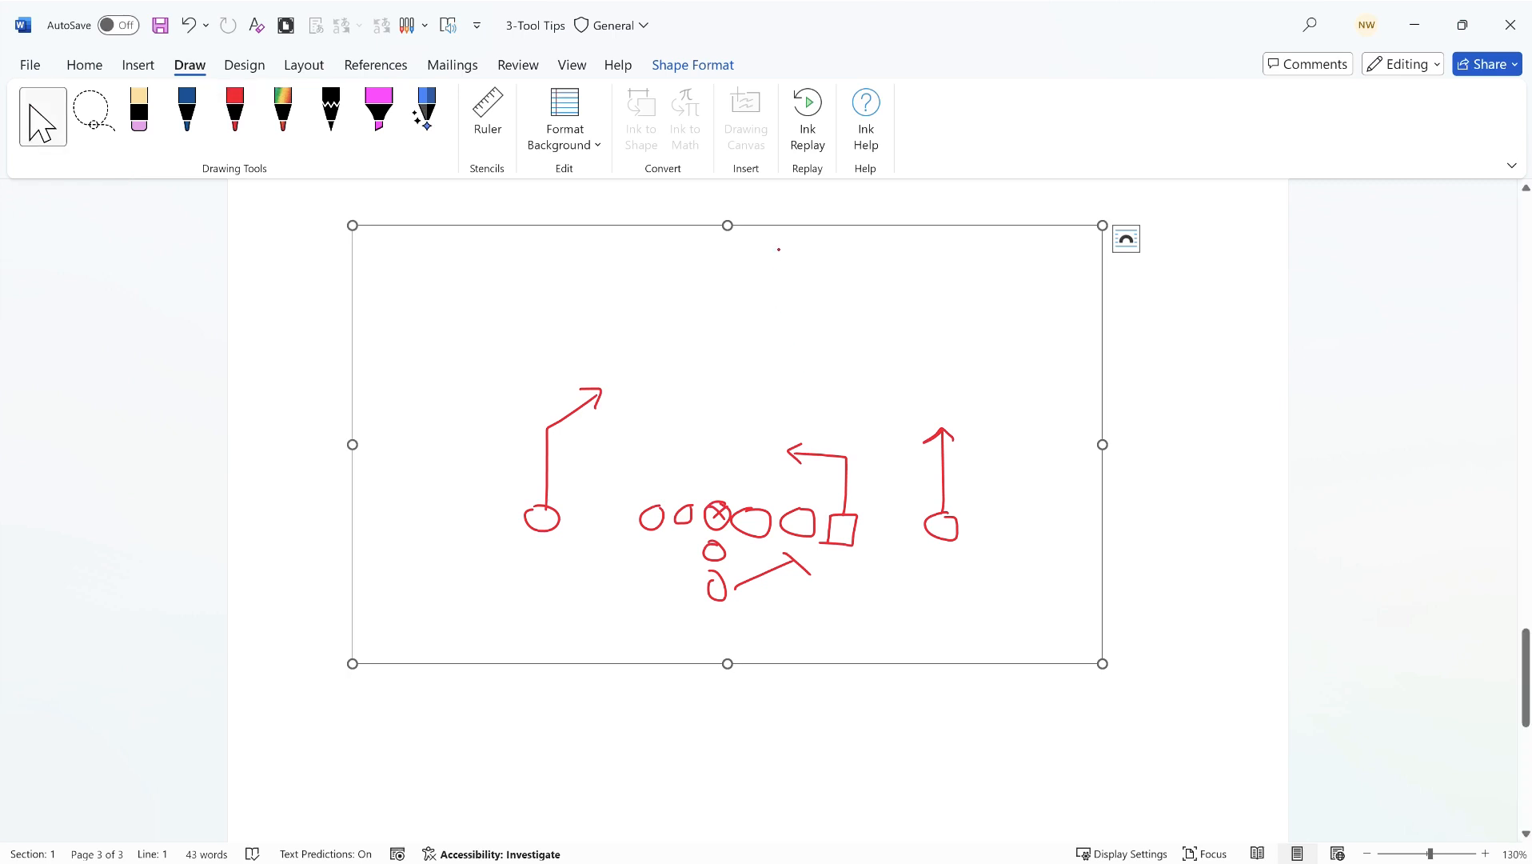
- Shrink the drawing canvas in both width and height from its lower-right corner, keeping the whole play diagram inside
scroll(1117, 449, down, 1)
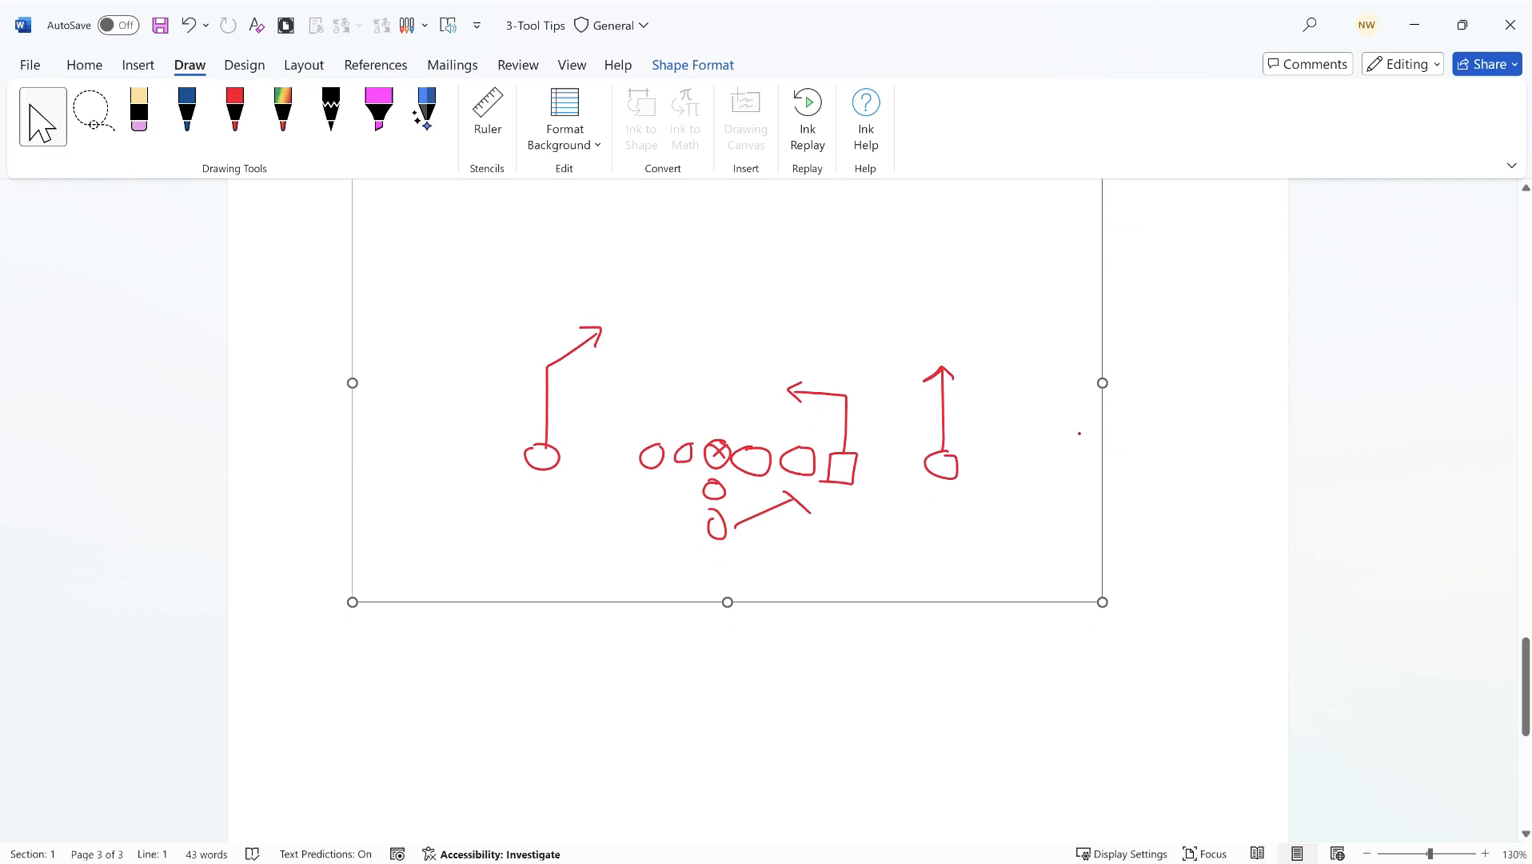
scroll(816, 526, up, 2)
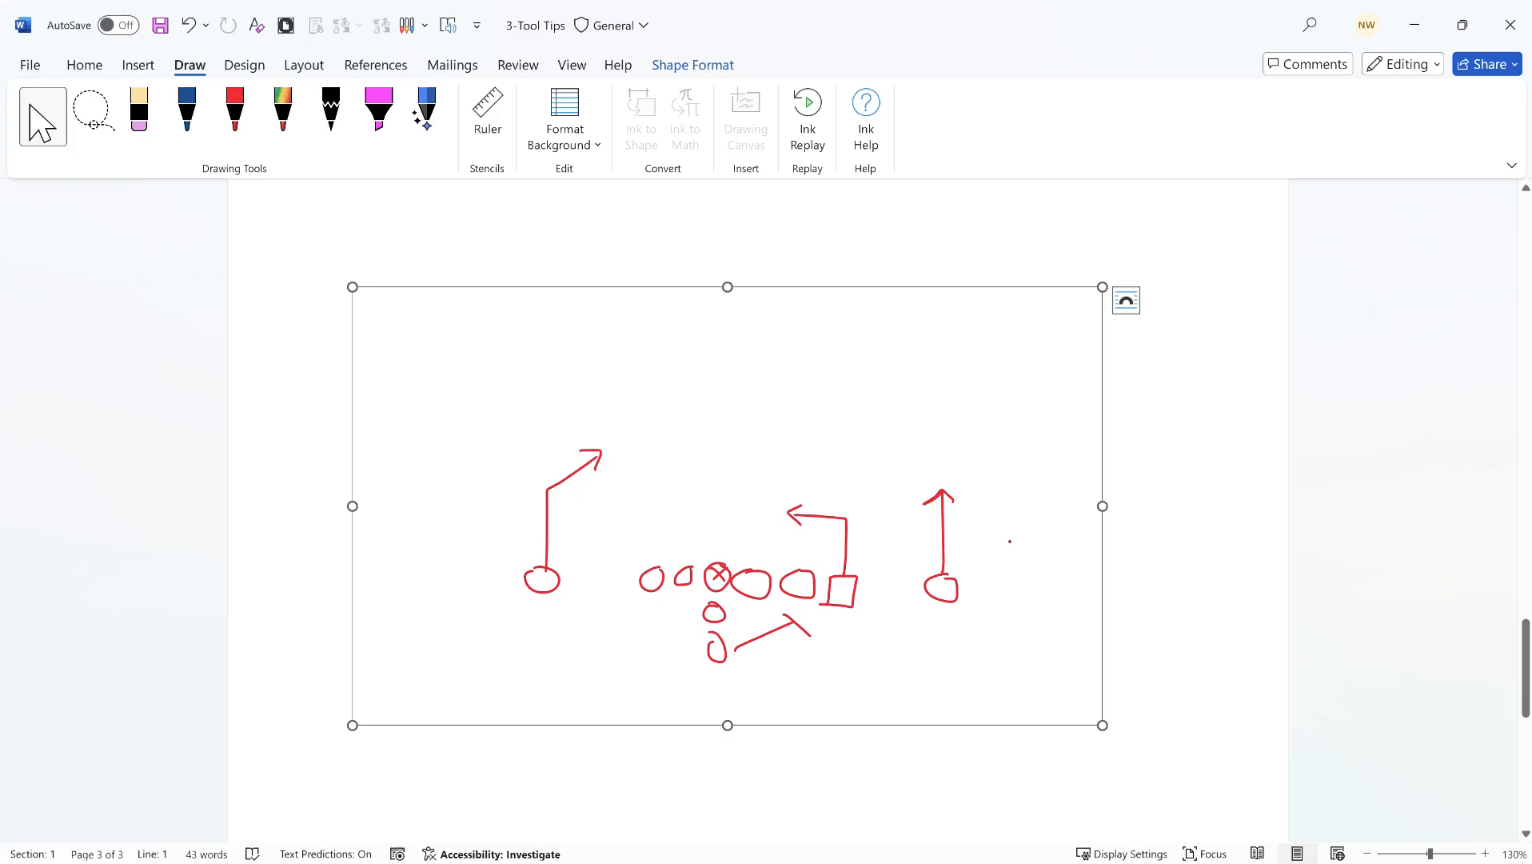
drag(1102, 725, 986, 657)
mouse_move(986, 656)
mouse_down()
mouse_move(1050, 694)
mouse_move(871, 588)
mouse_move(967, 646)
mouse_up()
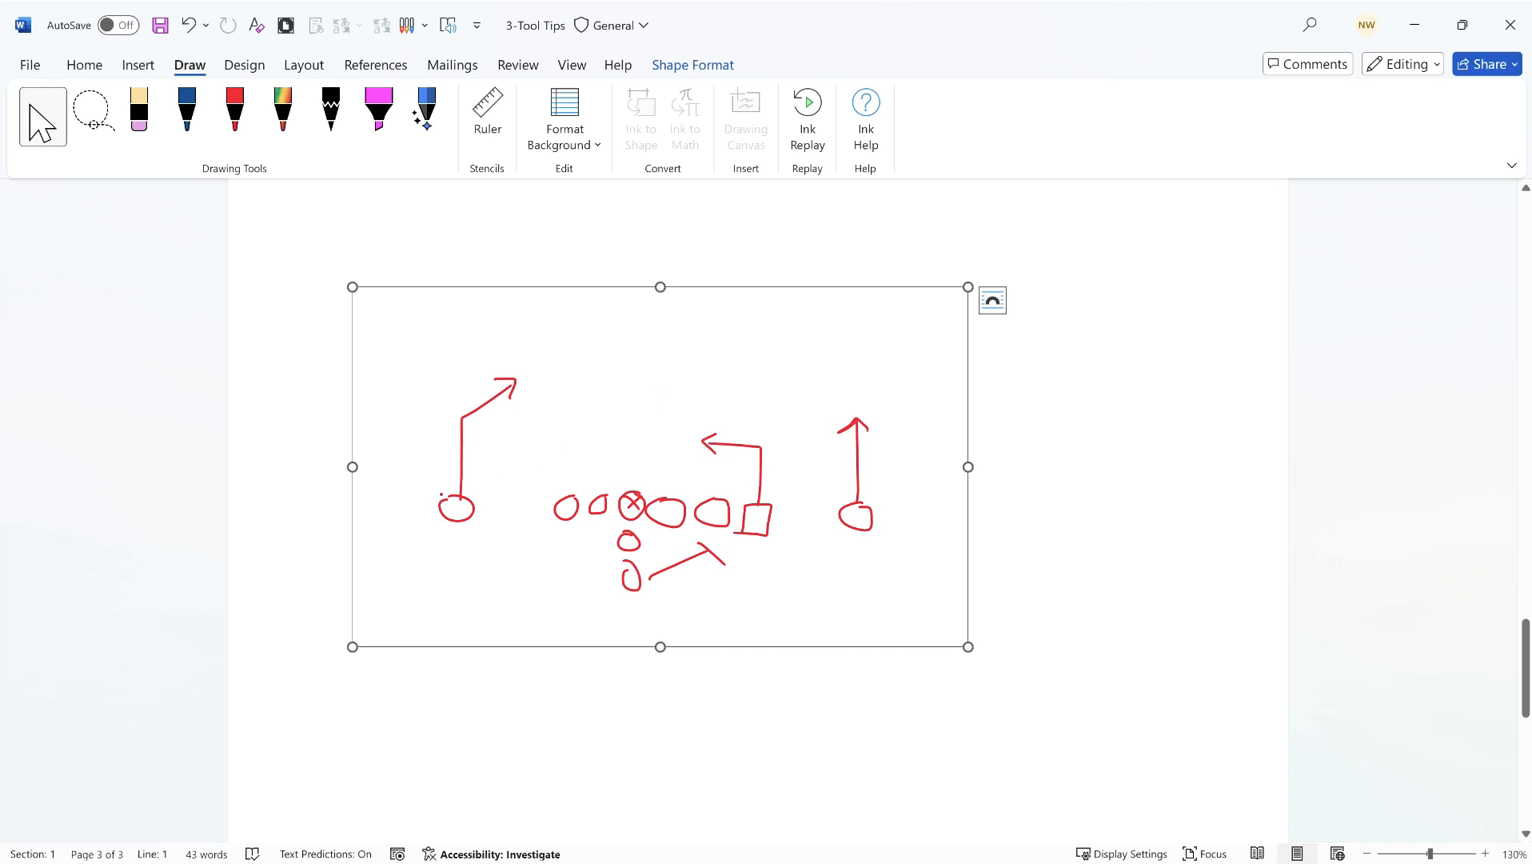
- Deselect the drawing canvas by placing the cursor on the empty line below it
scroll(321, 459, up, 3)
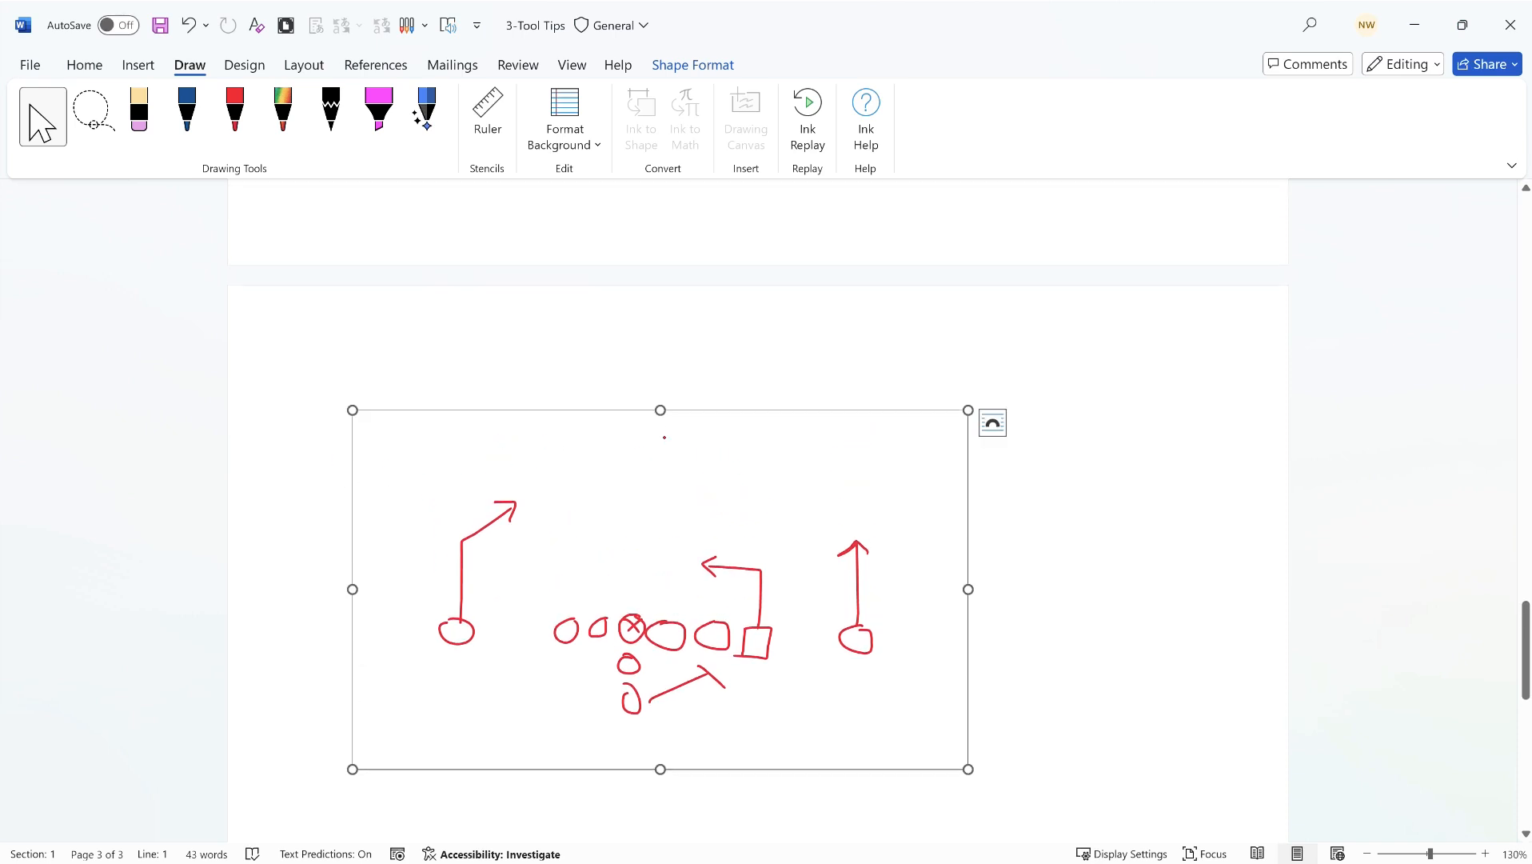
scroll(674, 420, down, 3)
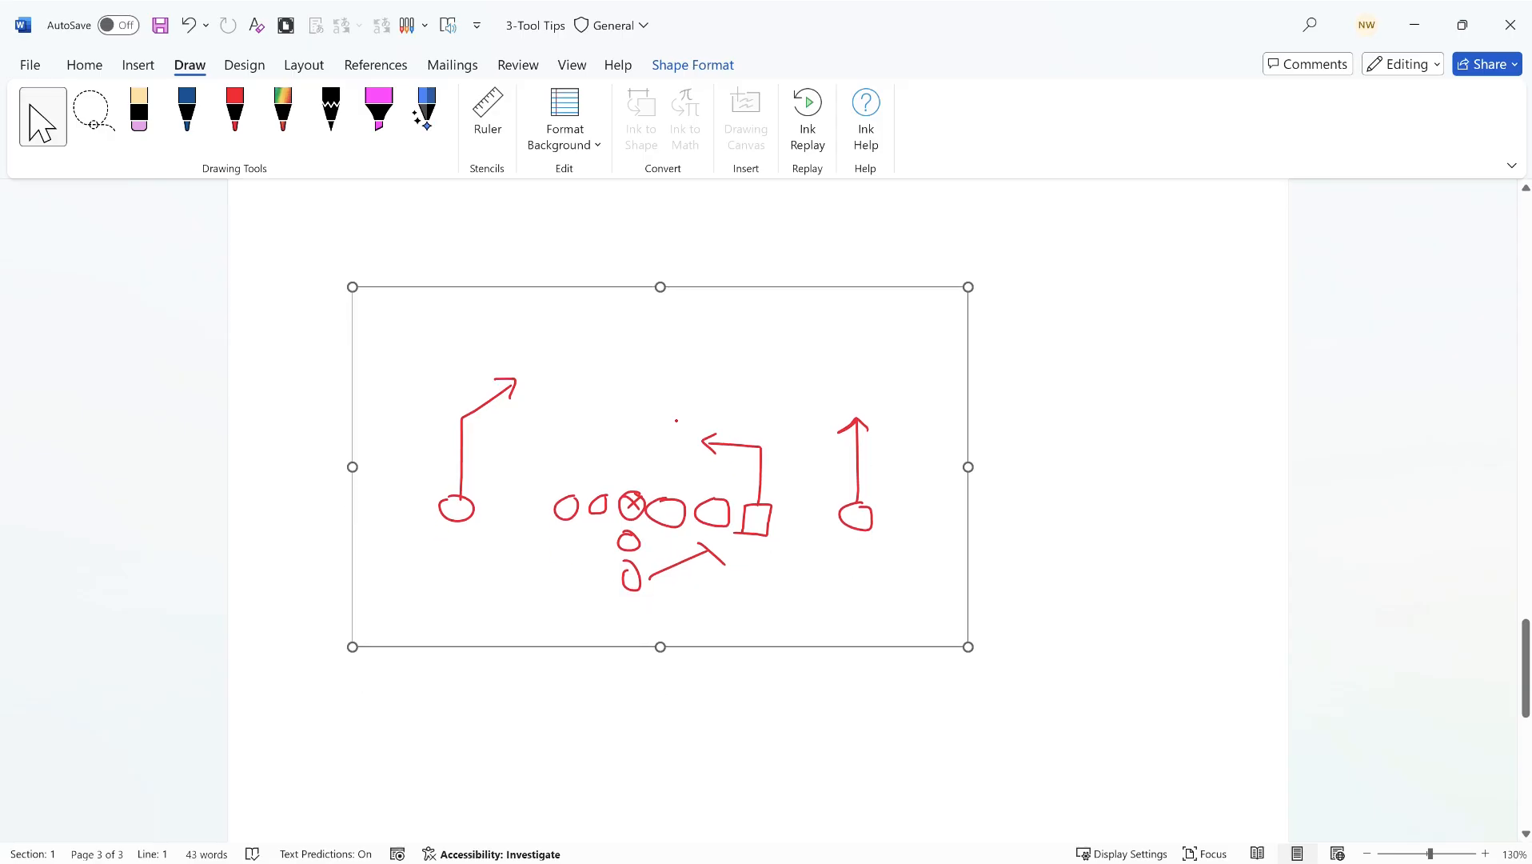
scroll(678, 418, down, 6)
click(412, 470)
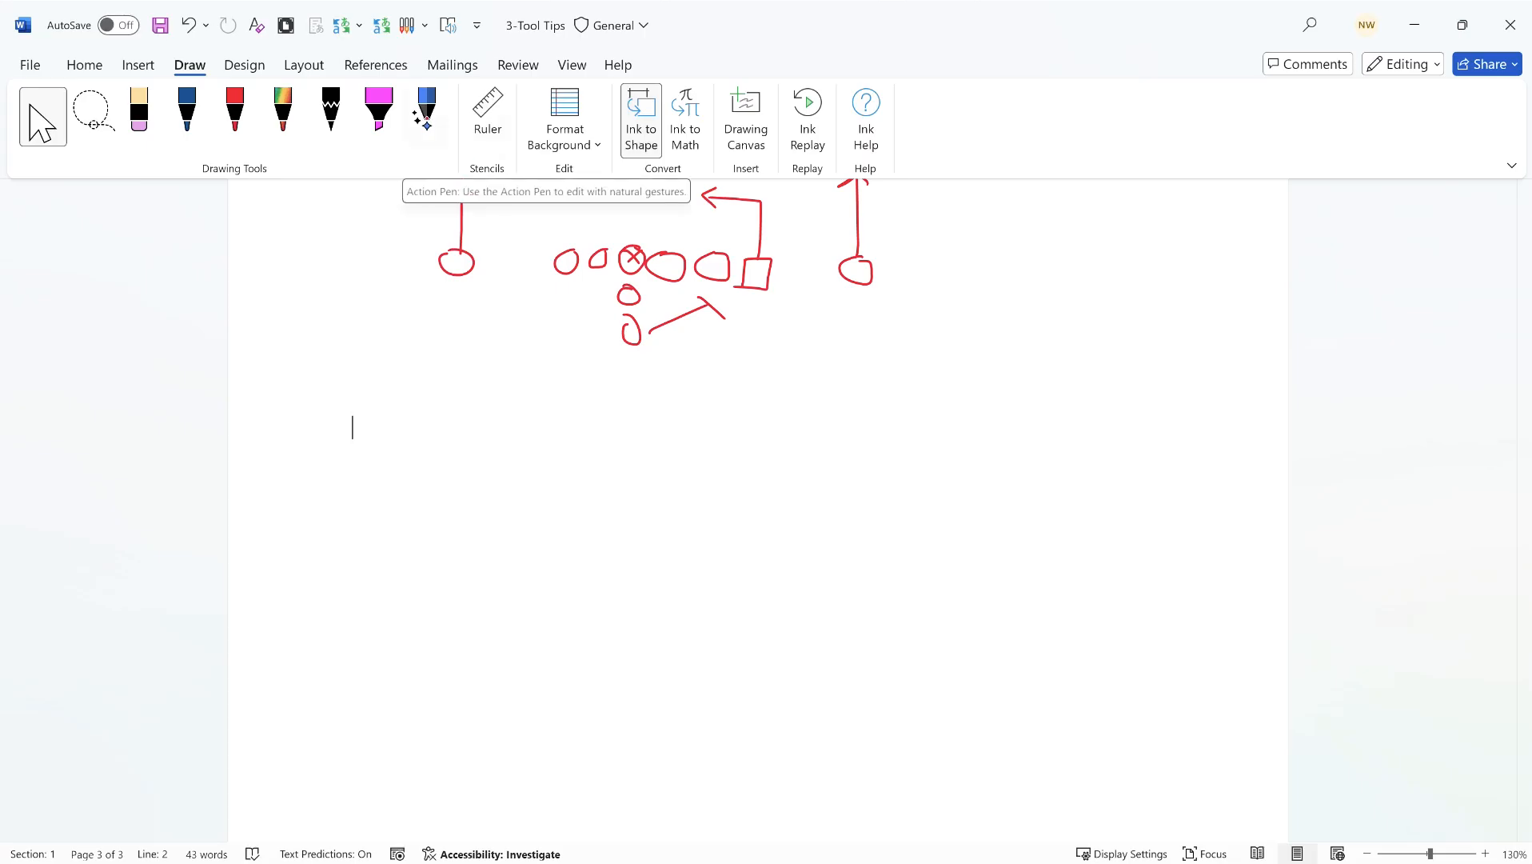
- Insert two paragraphs of Word's sample text below the drawing and bring up the Action Pen's ink gesture help
text(Video provides a powerful way to help you prove your point. When you click Online Video, you can paste in the embed code for the video you want to add. You can also type a keyword to search online for the video that best fits your document. To make your document look professionally produced, Word provides header, footer, cover page, and text box designs that complement each other. For example, you can add a matching cover page, header, and sidebar. Click Insert and then choose the elements you want from the different galleries.)
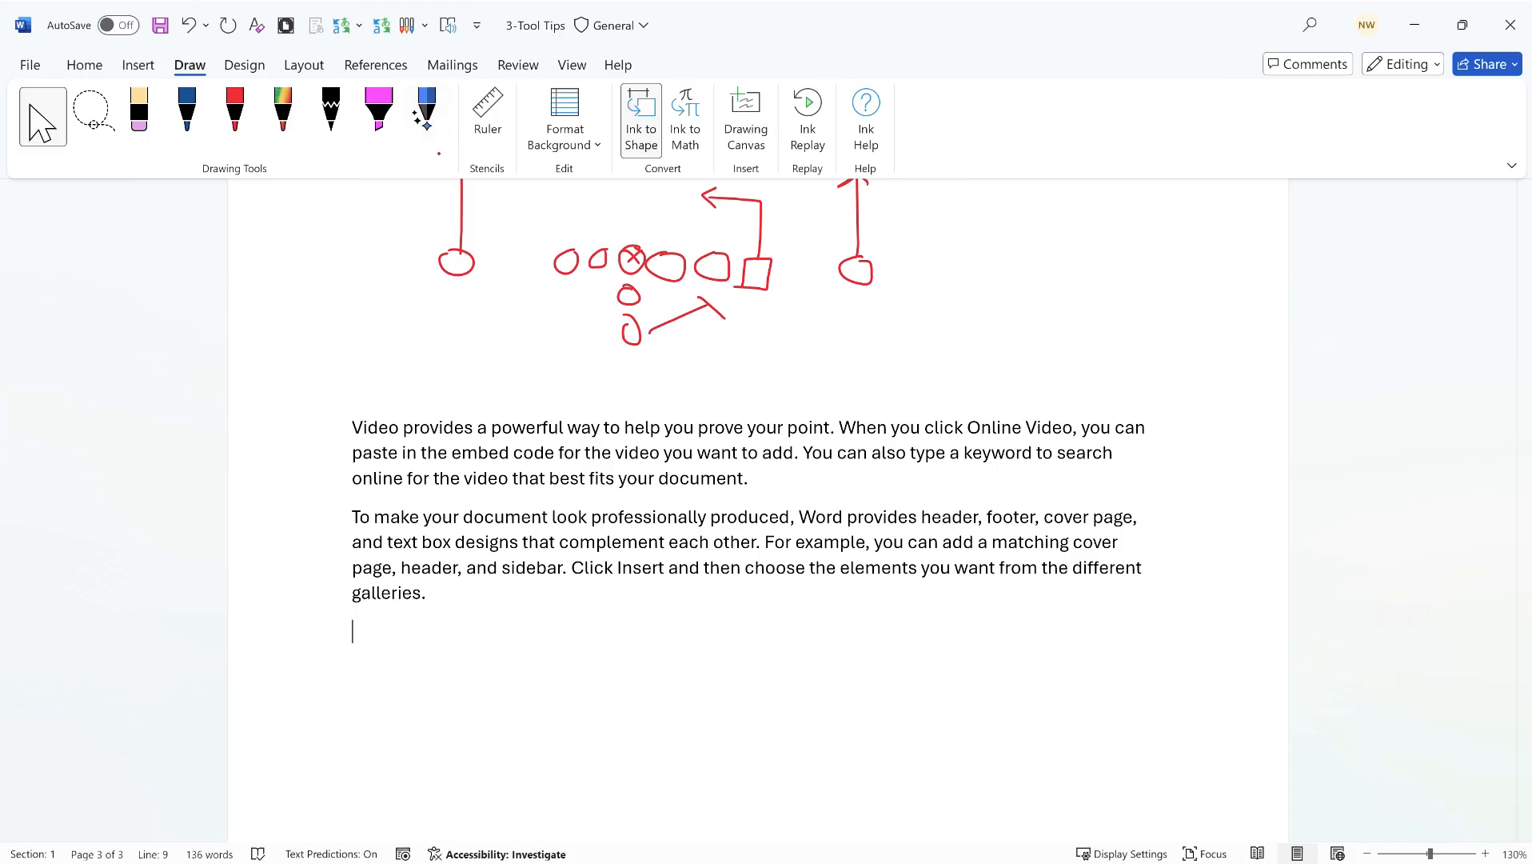
click(426, 115)
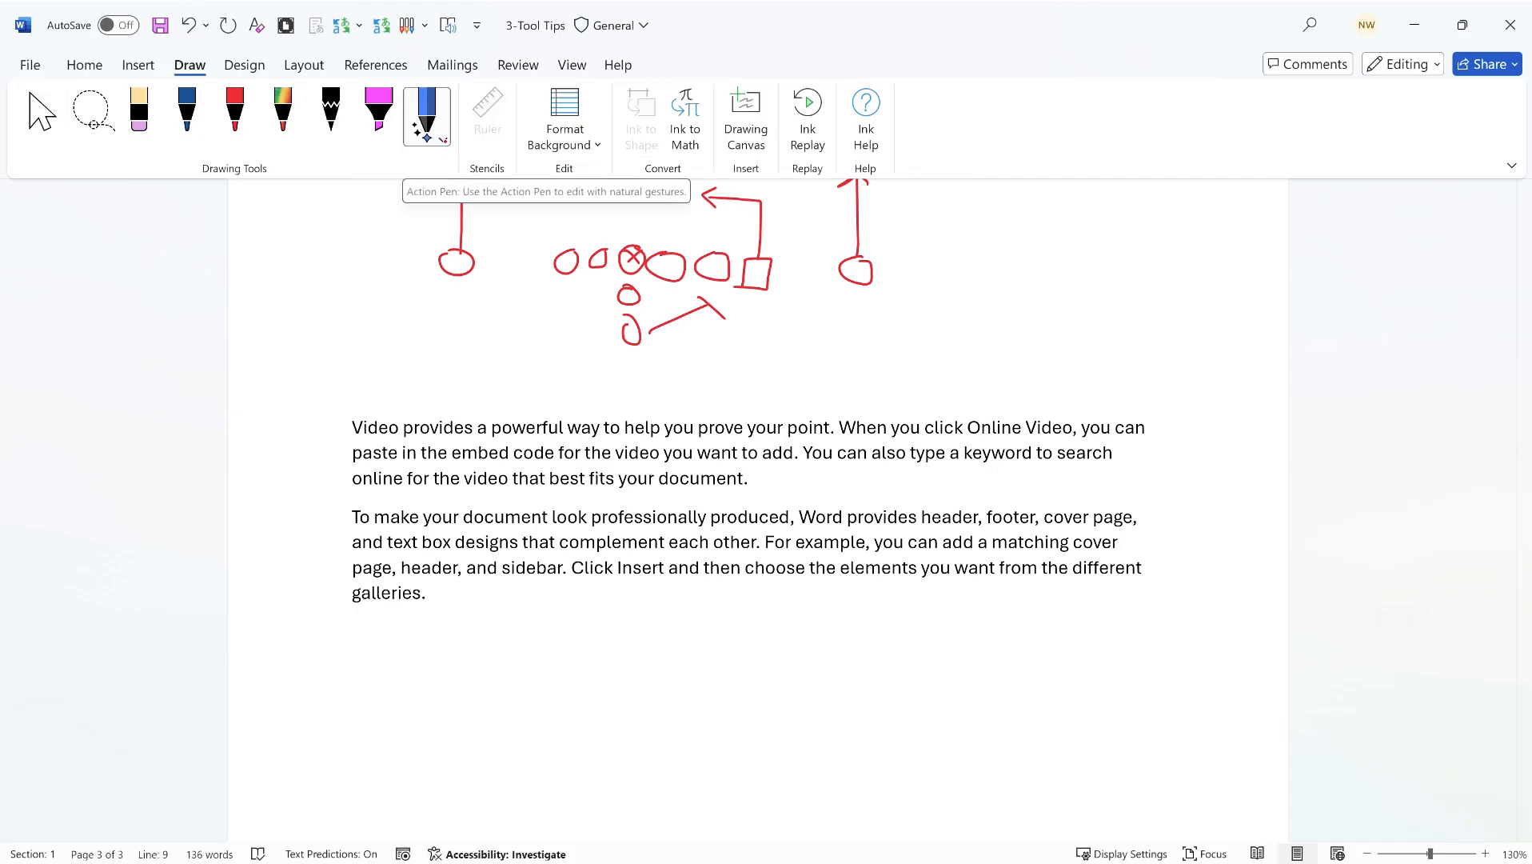
click(432, 128)
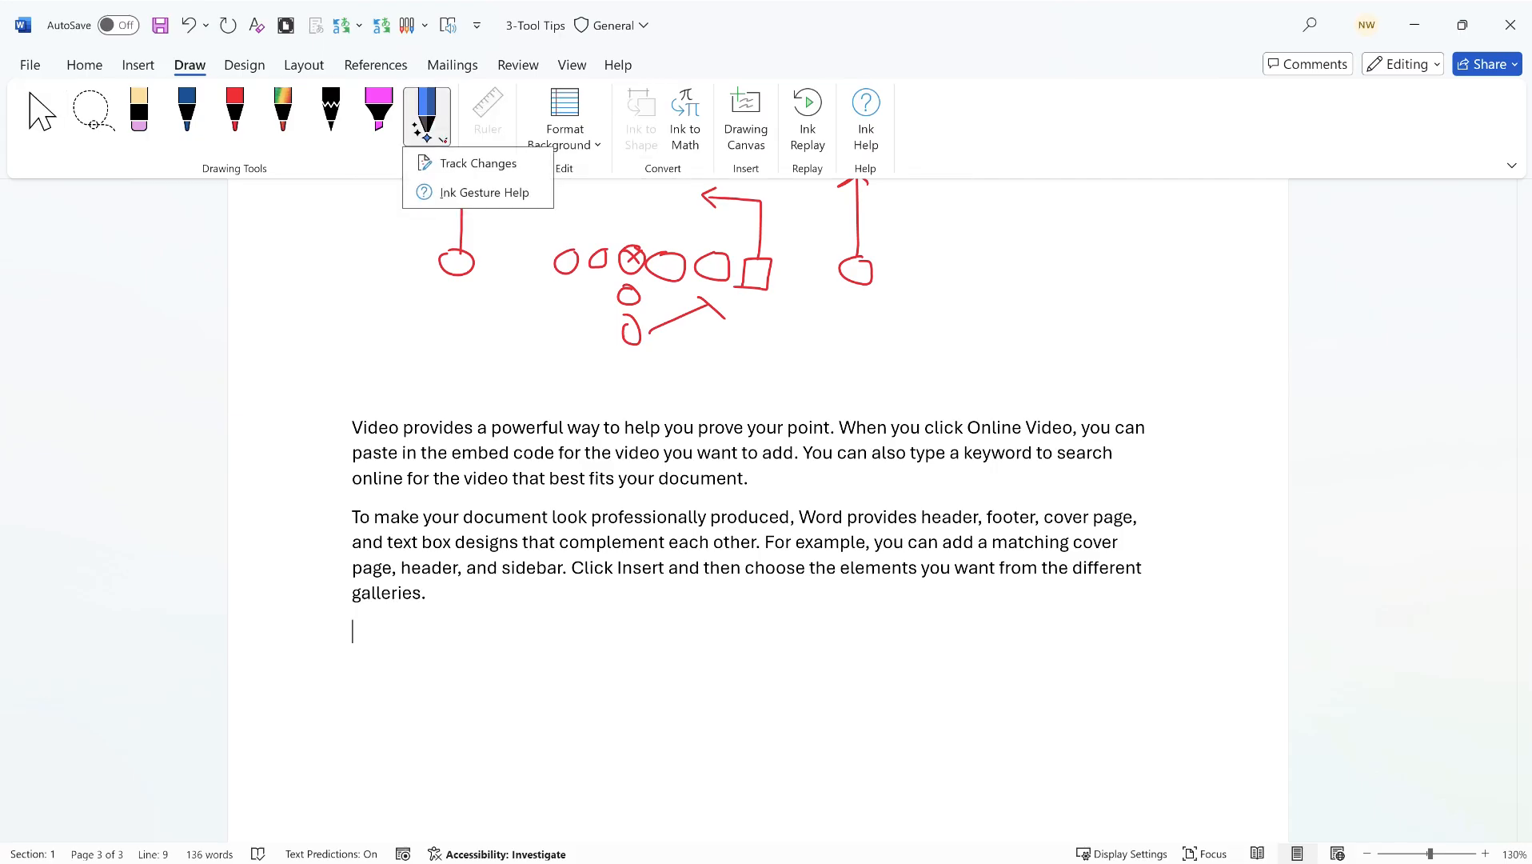
click(465, 192)
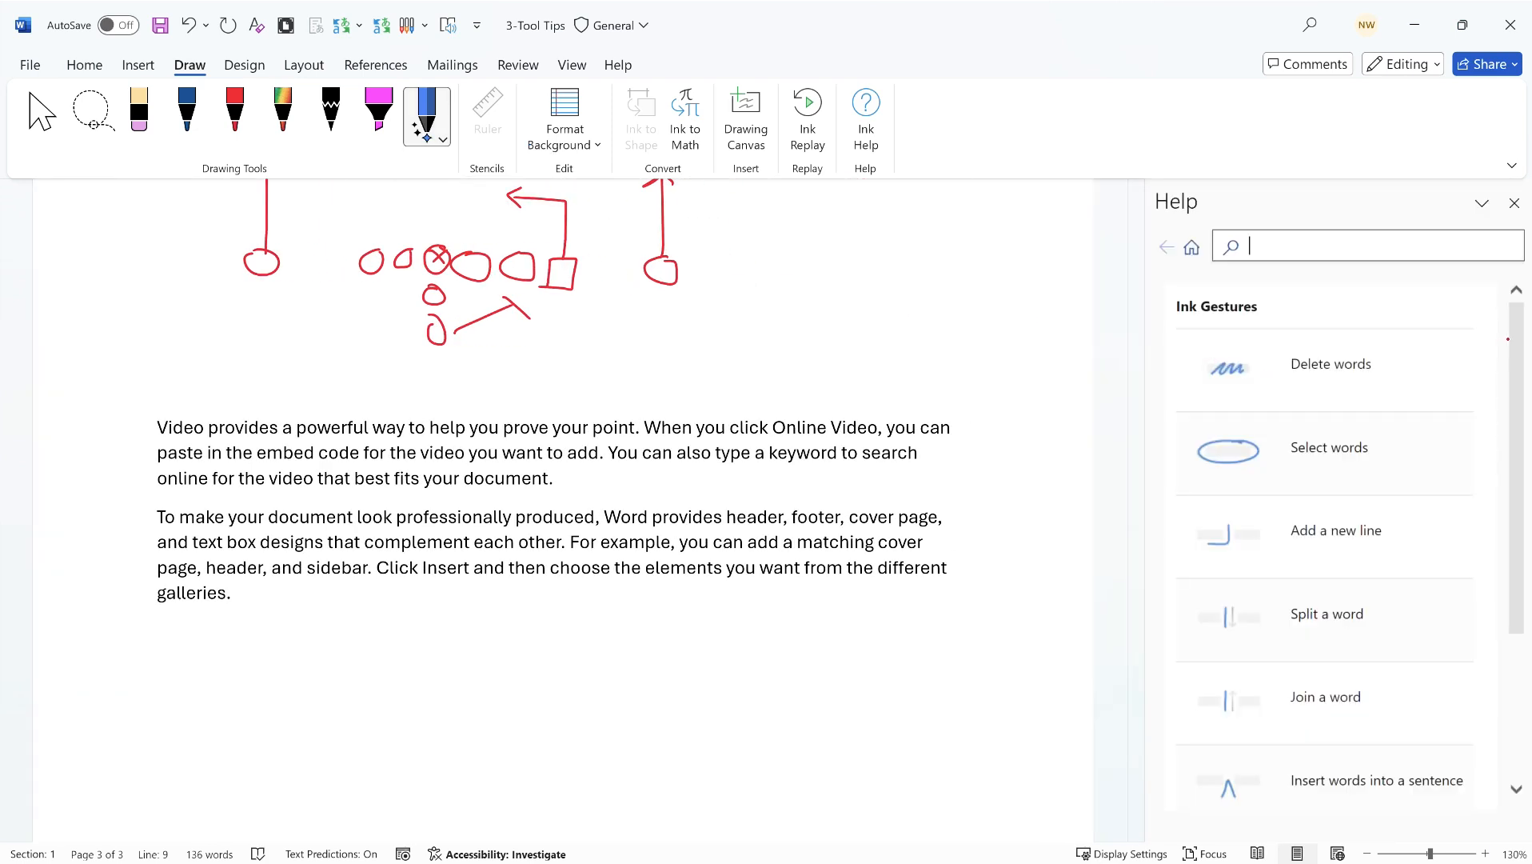
- Delete the word "Online" from the first sample paragraph with the Action Pen's delete gesture
mouse_move(1515, 330)
mouse_down()
mouse_move(1520, 439)
mouse_move(1521, 326)
mouse_up()
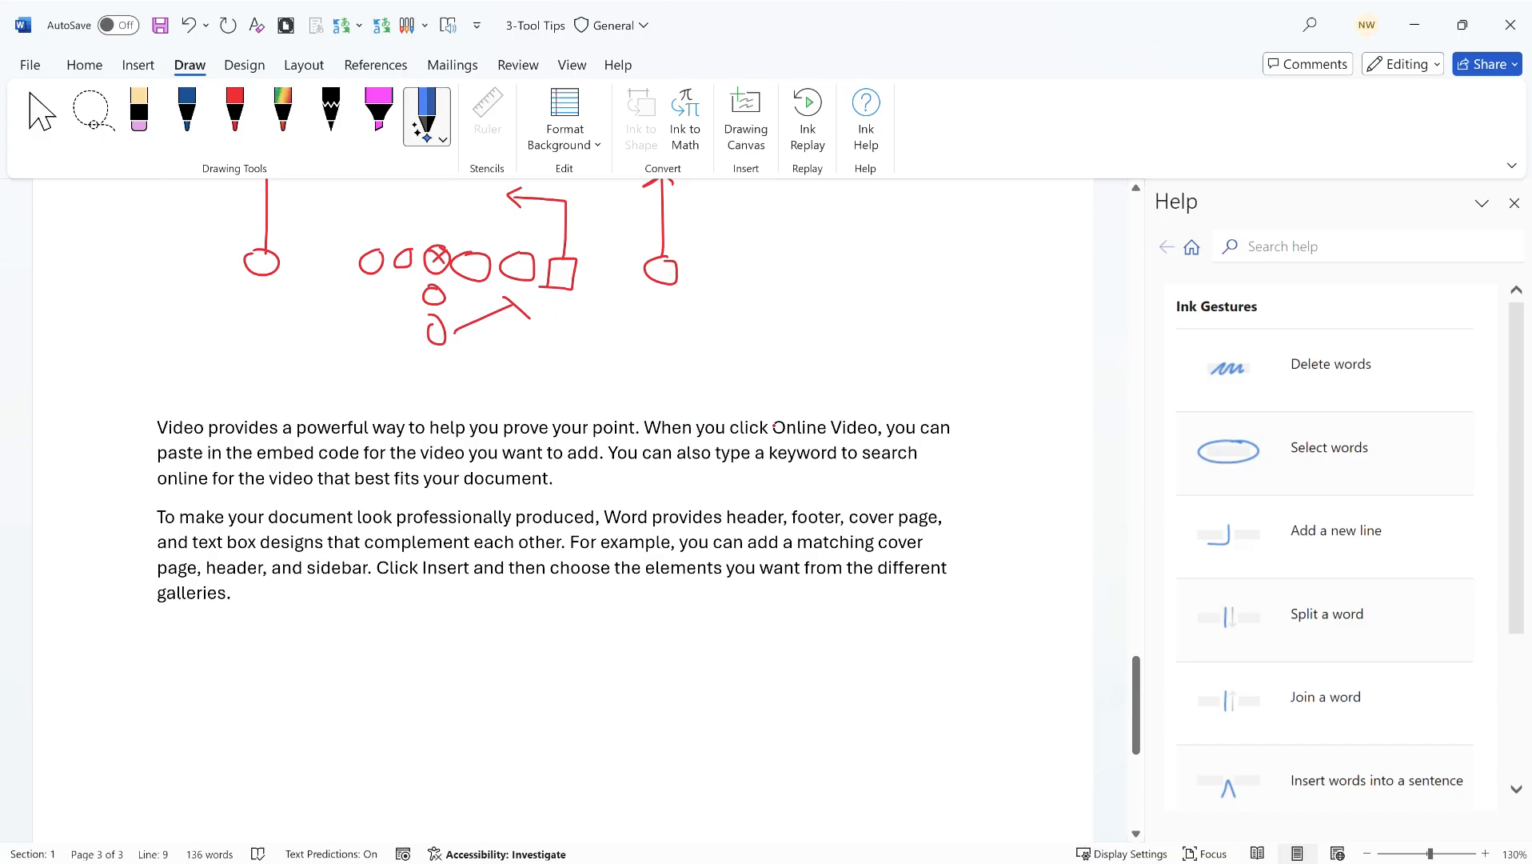
drag(775, 426, 826, 427)
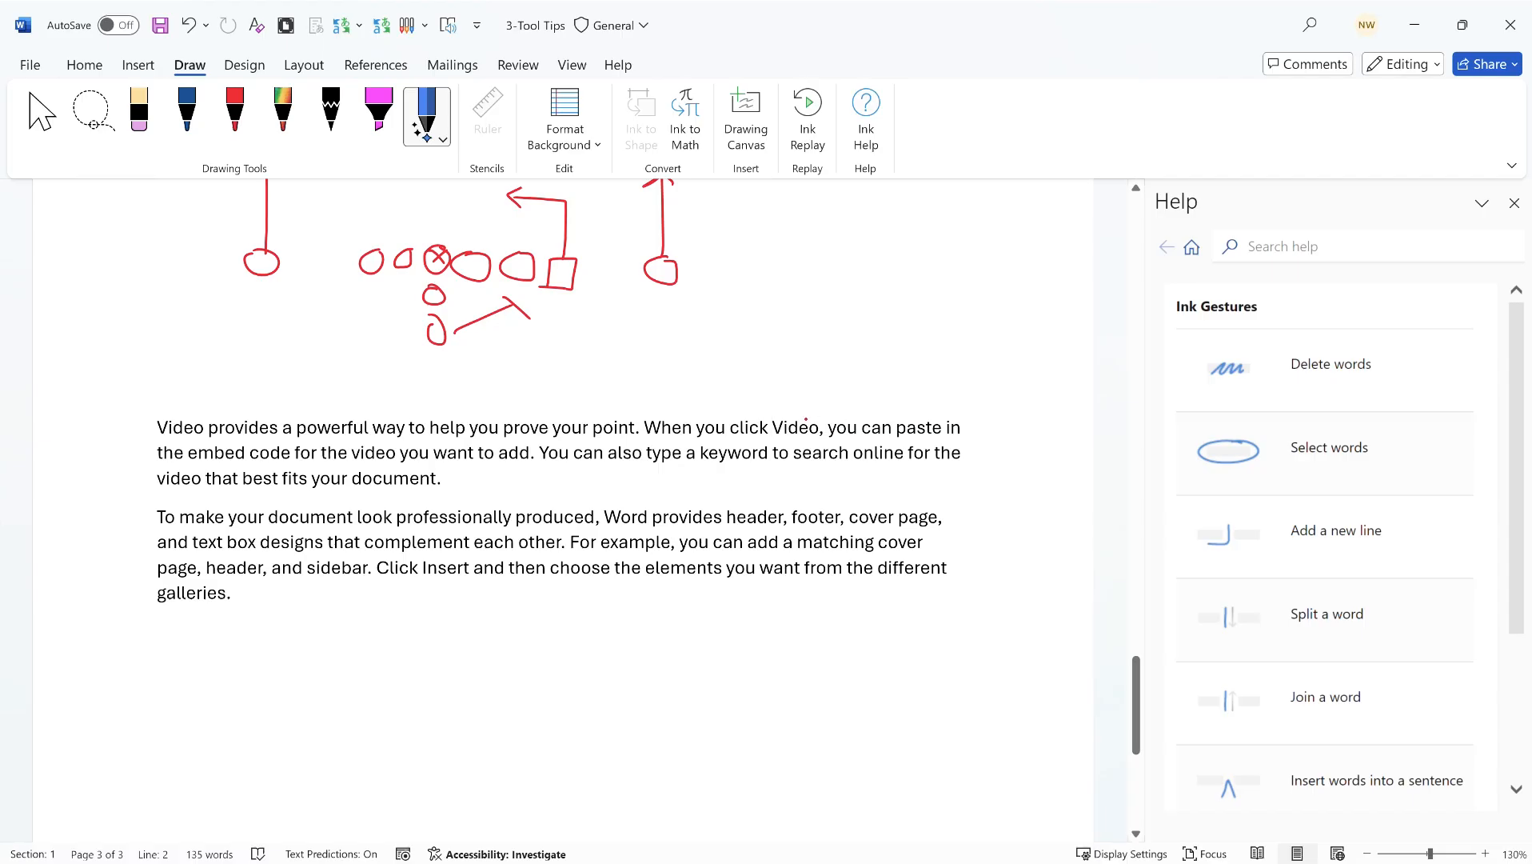
- Select "Video," in the first sample paragraph with the Action Pen and format it bold and purple
mouse_move(803, 416)
mouse_down()
mouse_move(764, 432)
mouse_move(831, 438)
mouse_move(804, 418)
mouse_up()
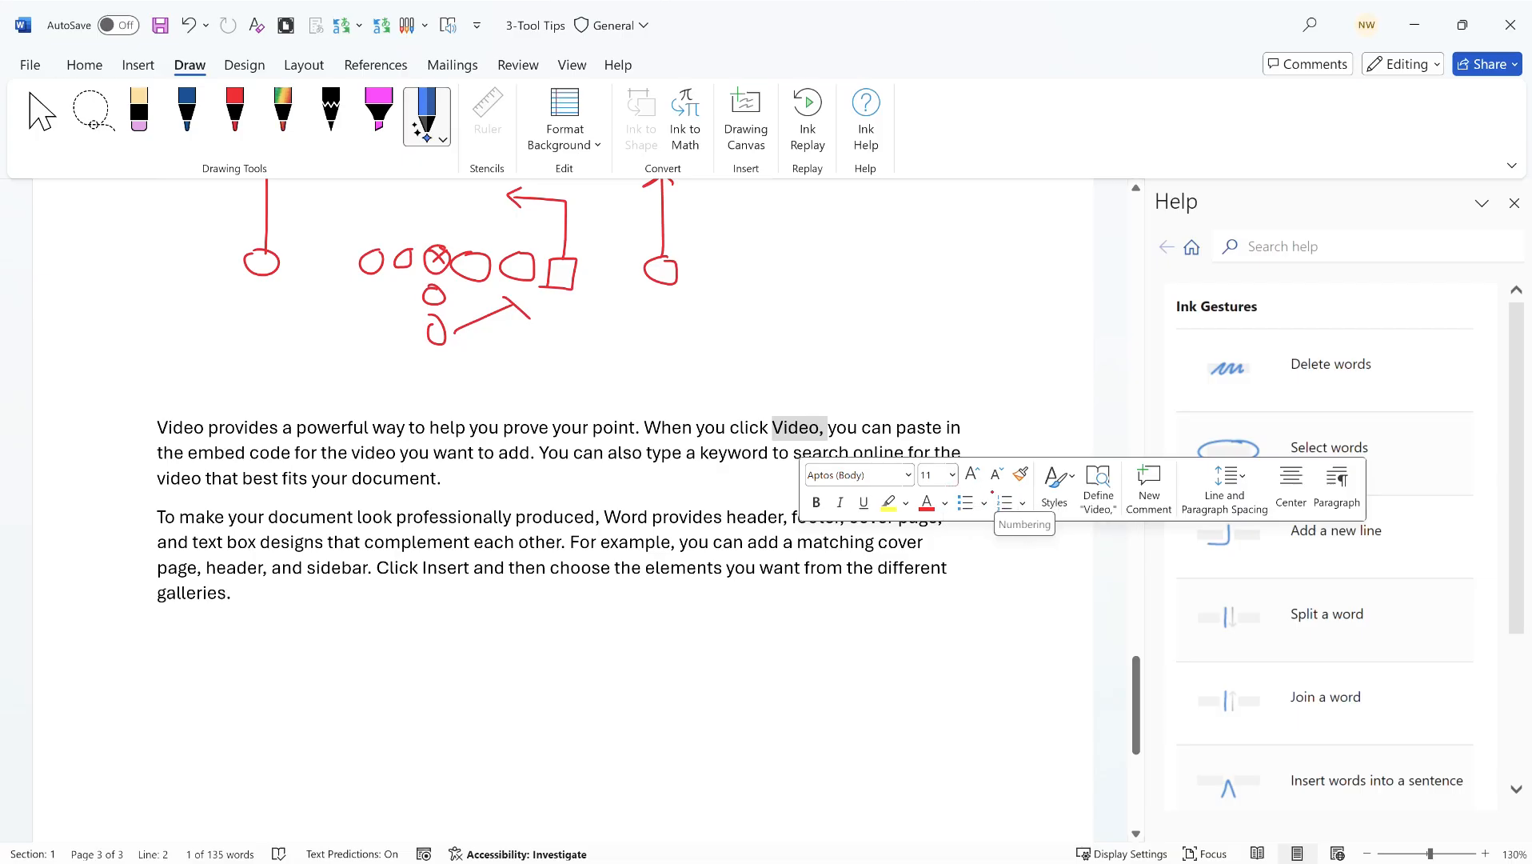
click(816, 502)
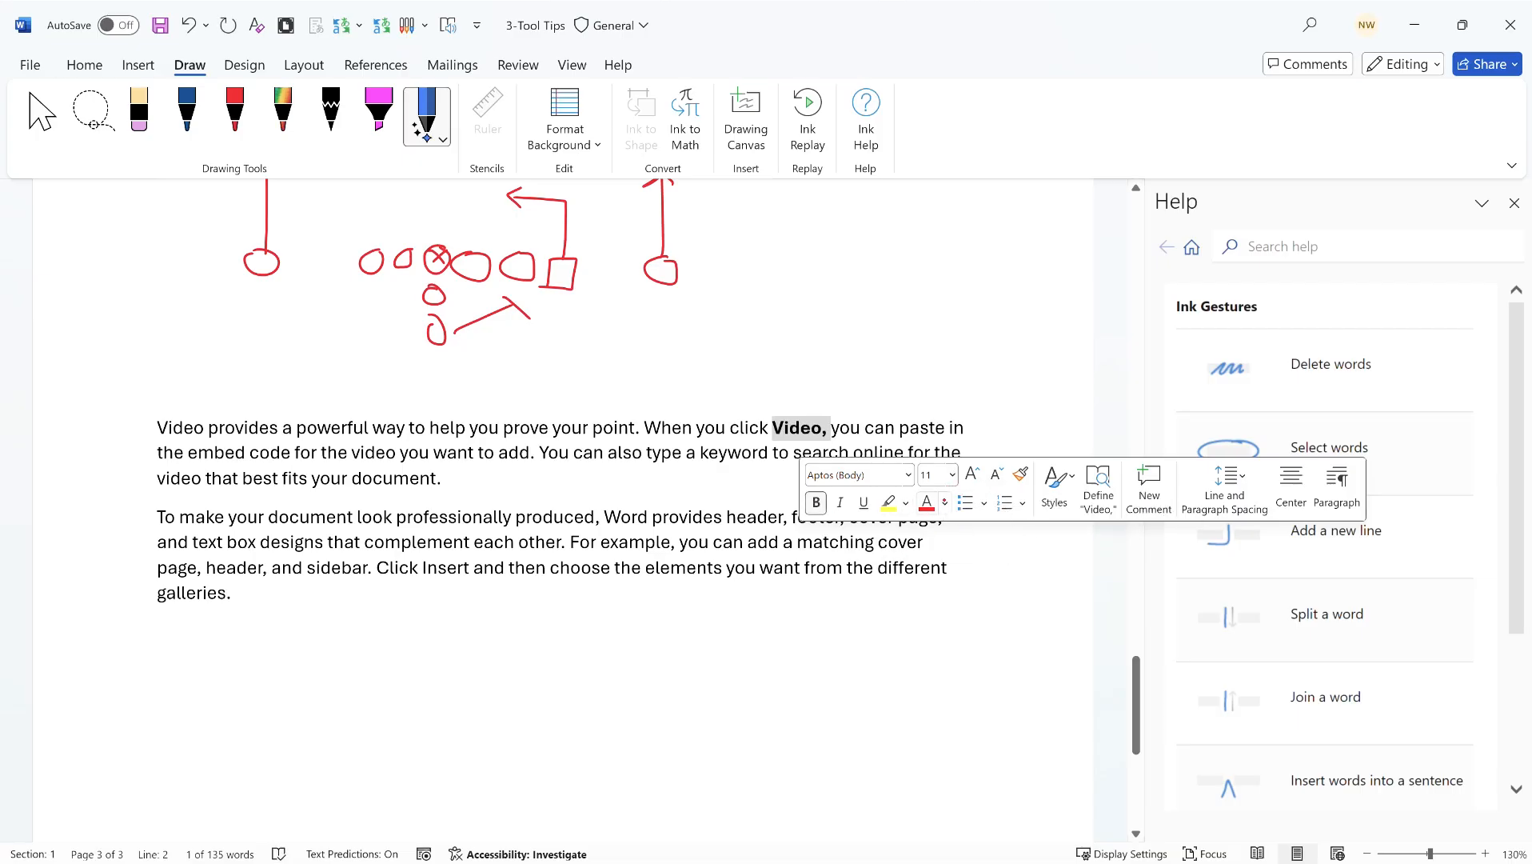
click(944, 502)
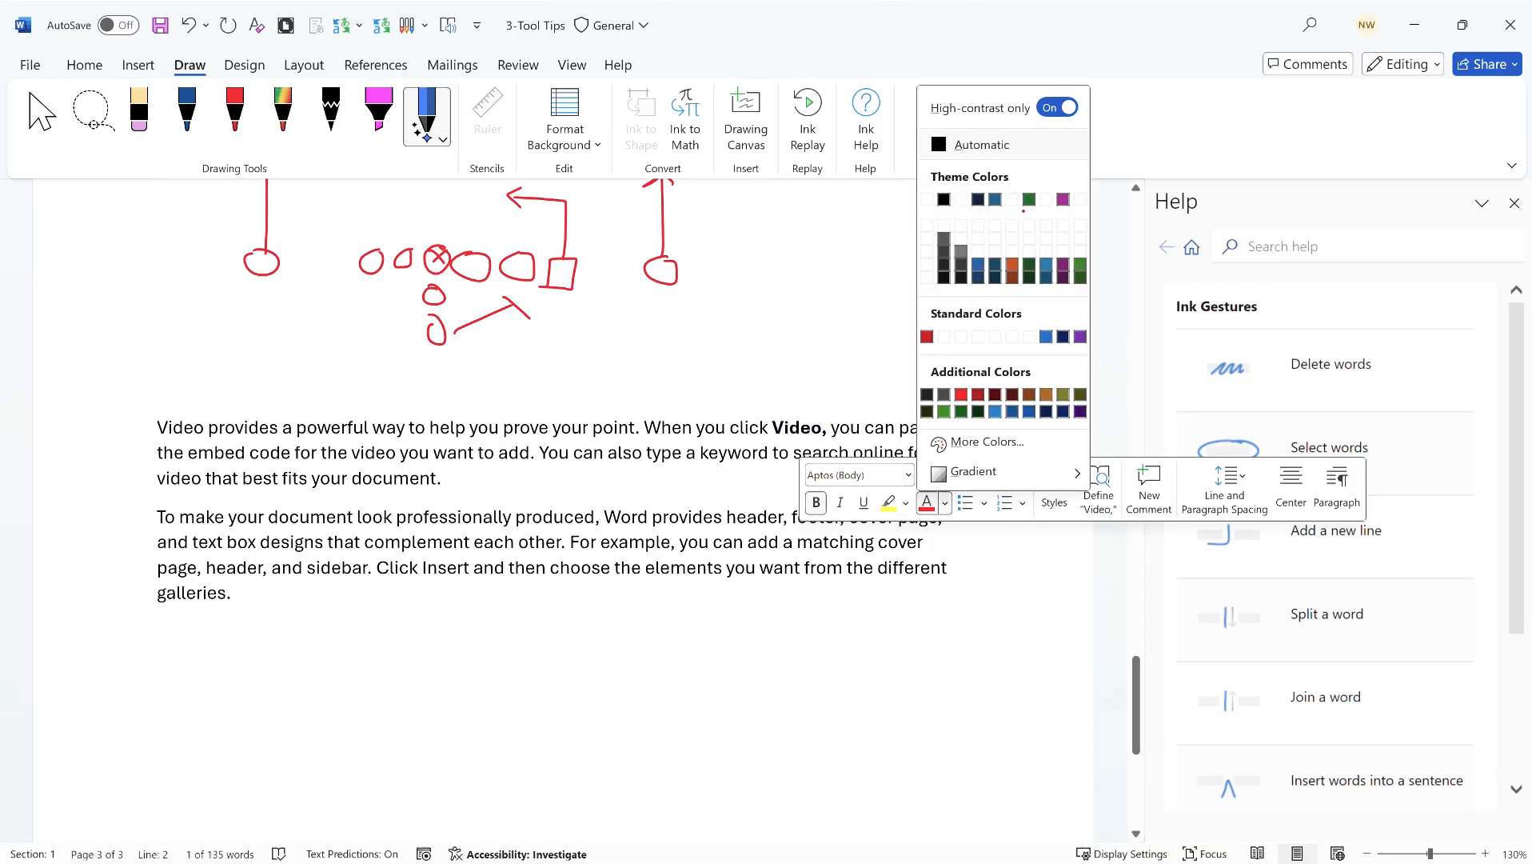
click(1062, 199)
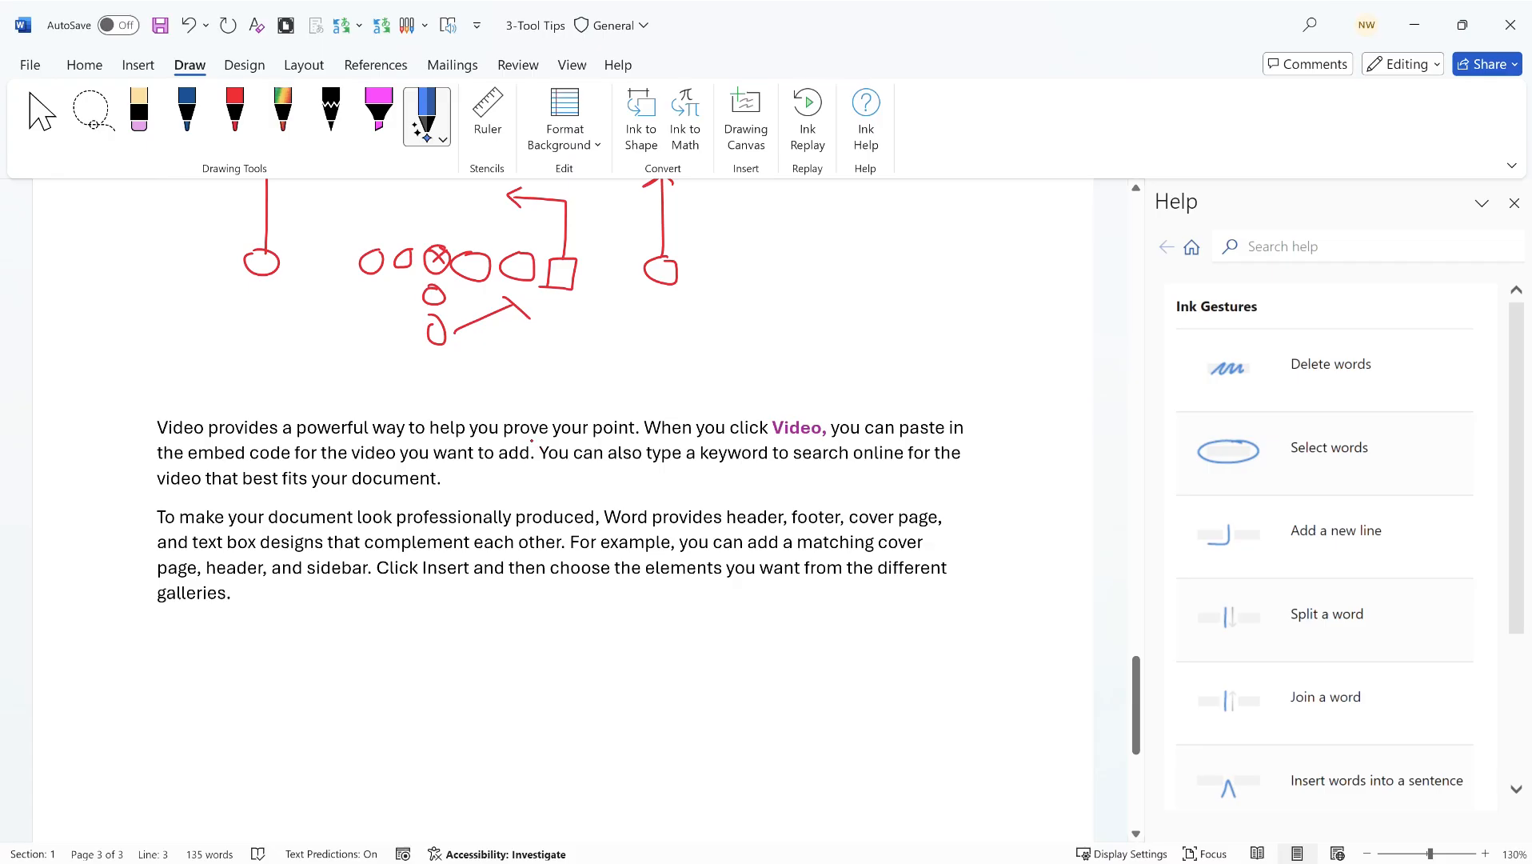
- Use the Action Pen's new-line gesture to start a new paragraph before "You can also type a keyword"
click(443, 140)
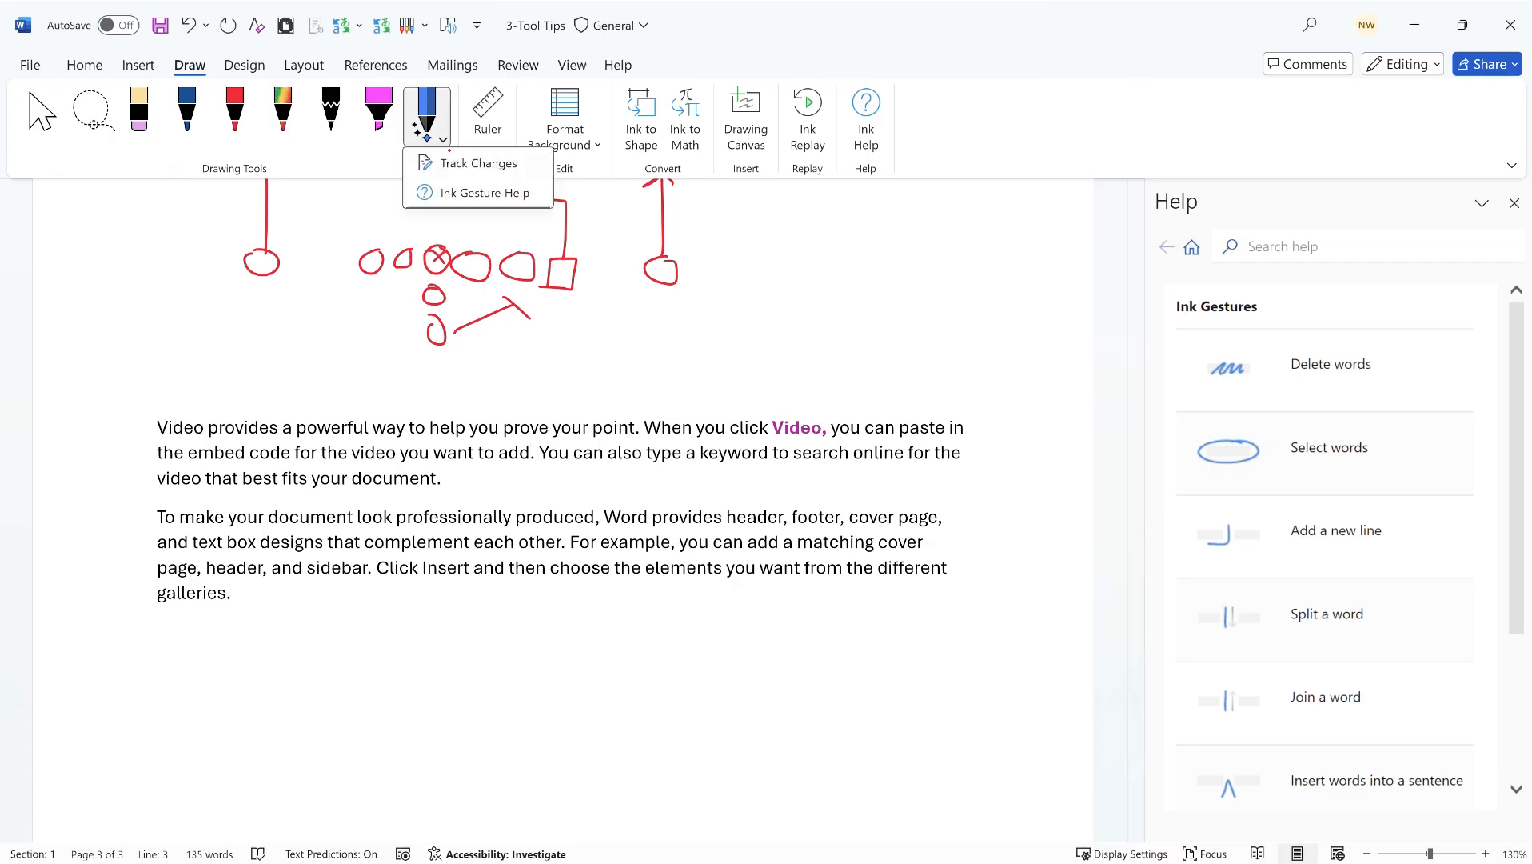
click(433, 112)
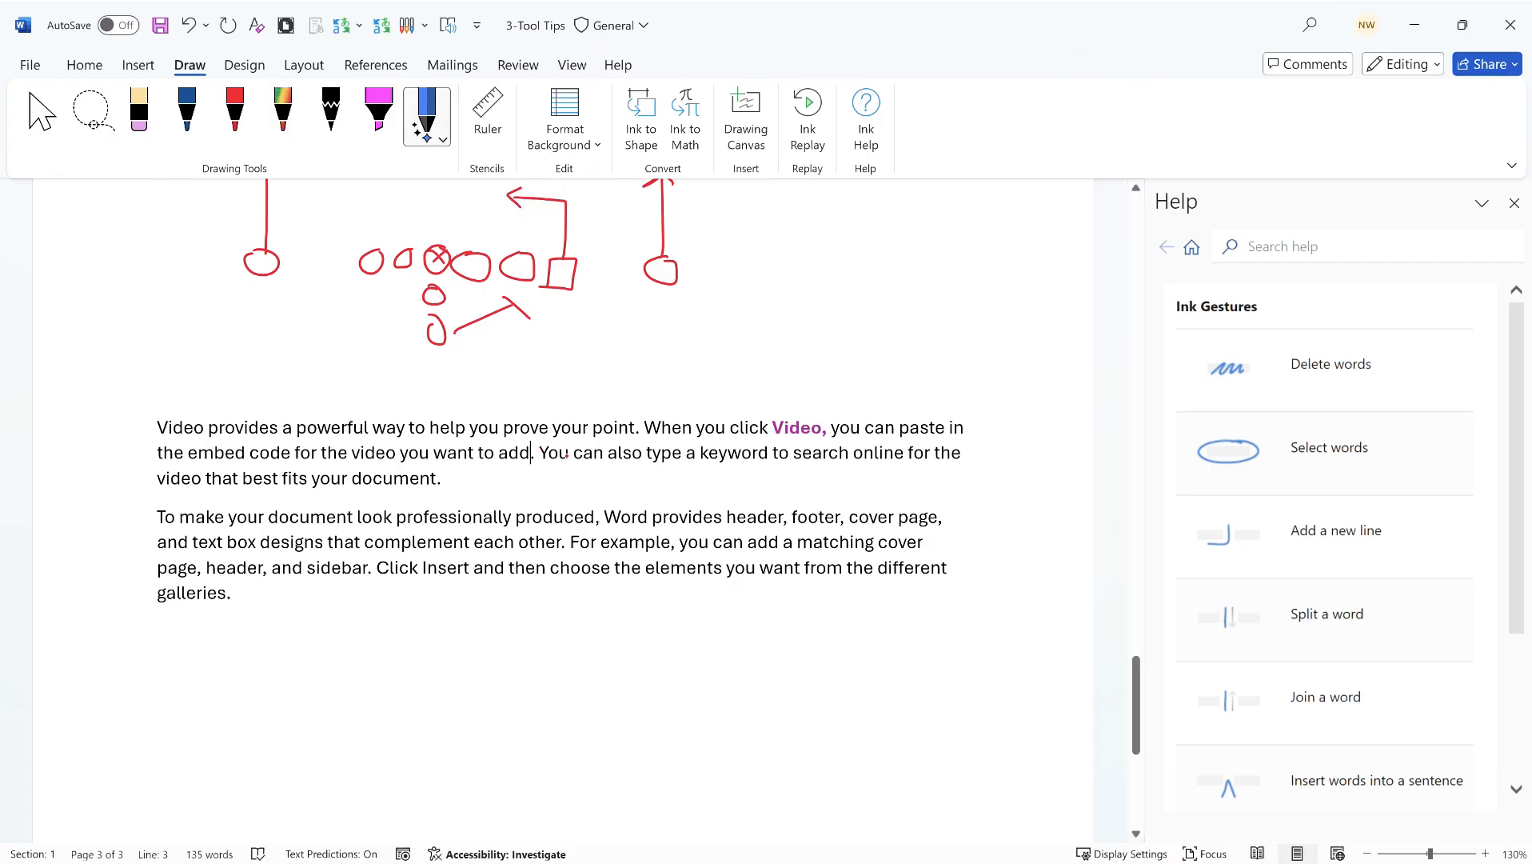
key(Escape)
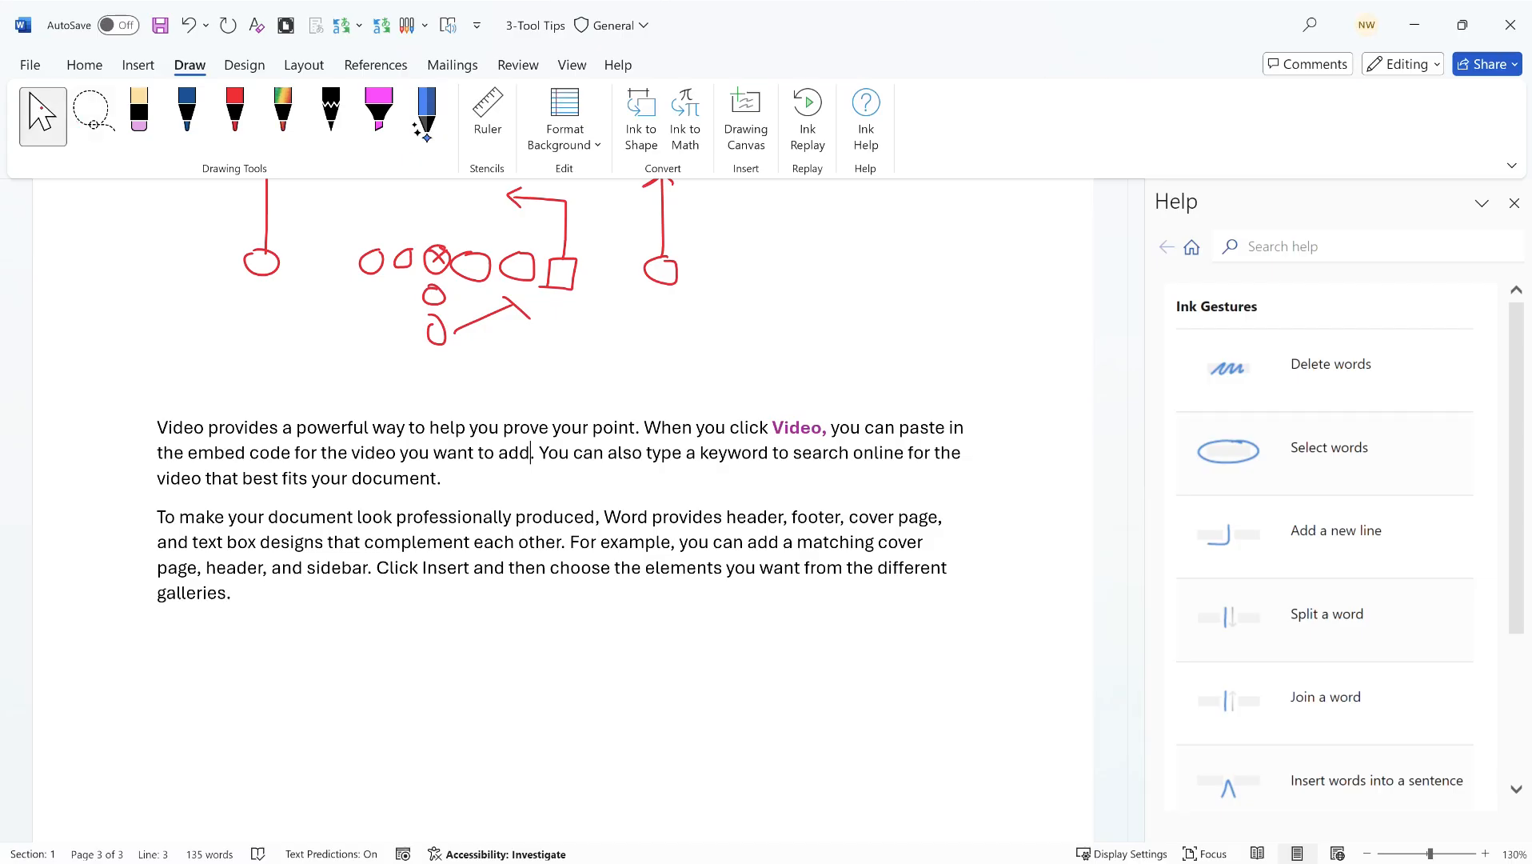
click(424, 118)
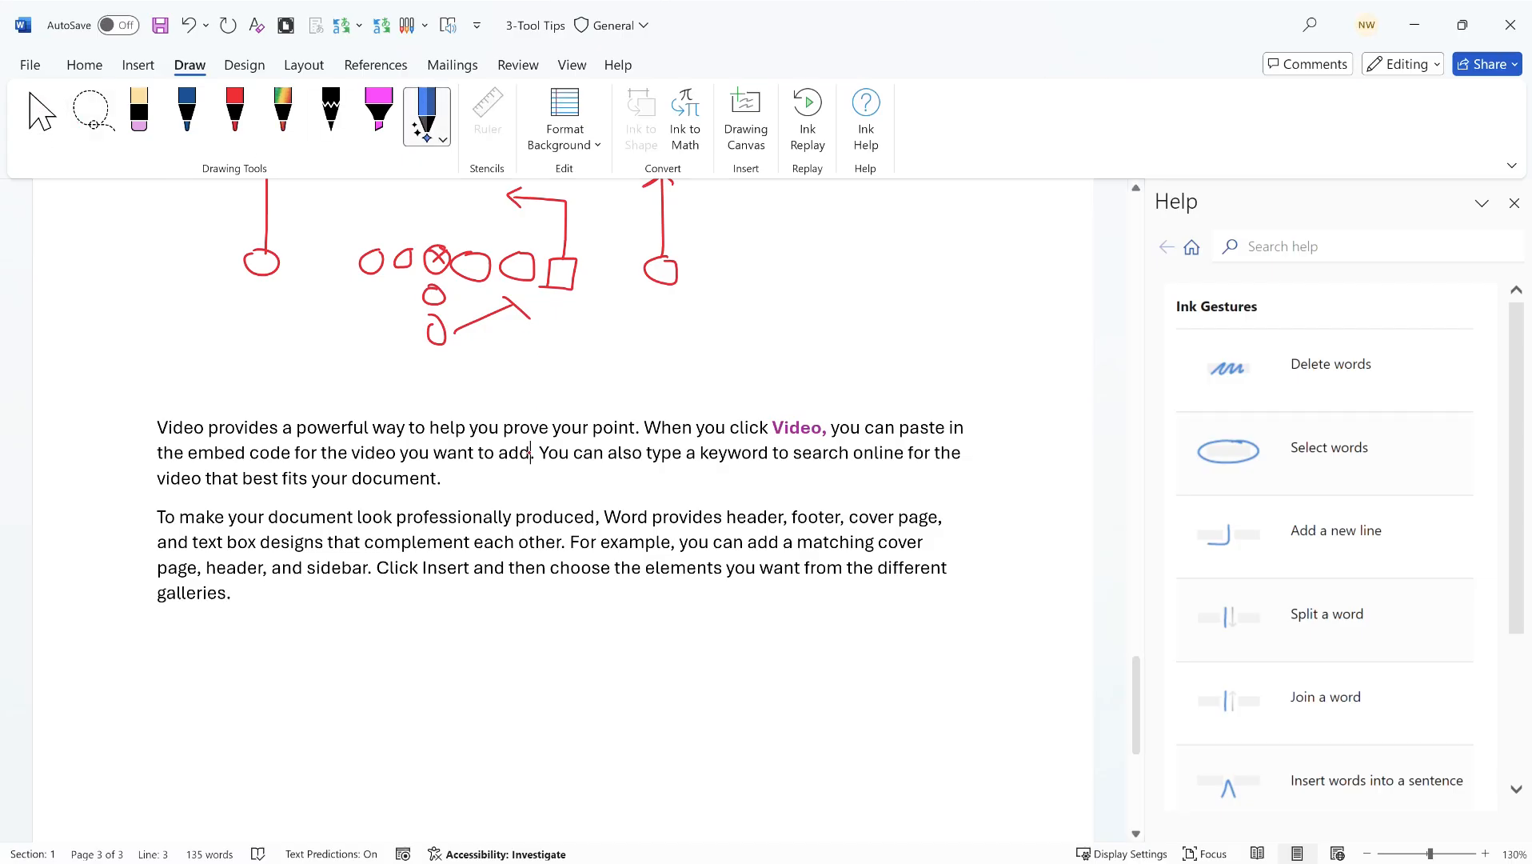
mouse_move(538, 445)
mouse_down()
mouse_move(539, 466)
mouse_move(517, 475)
mouse_up()
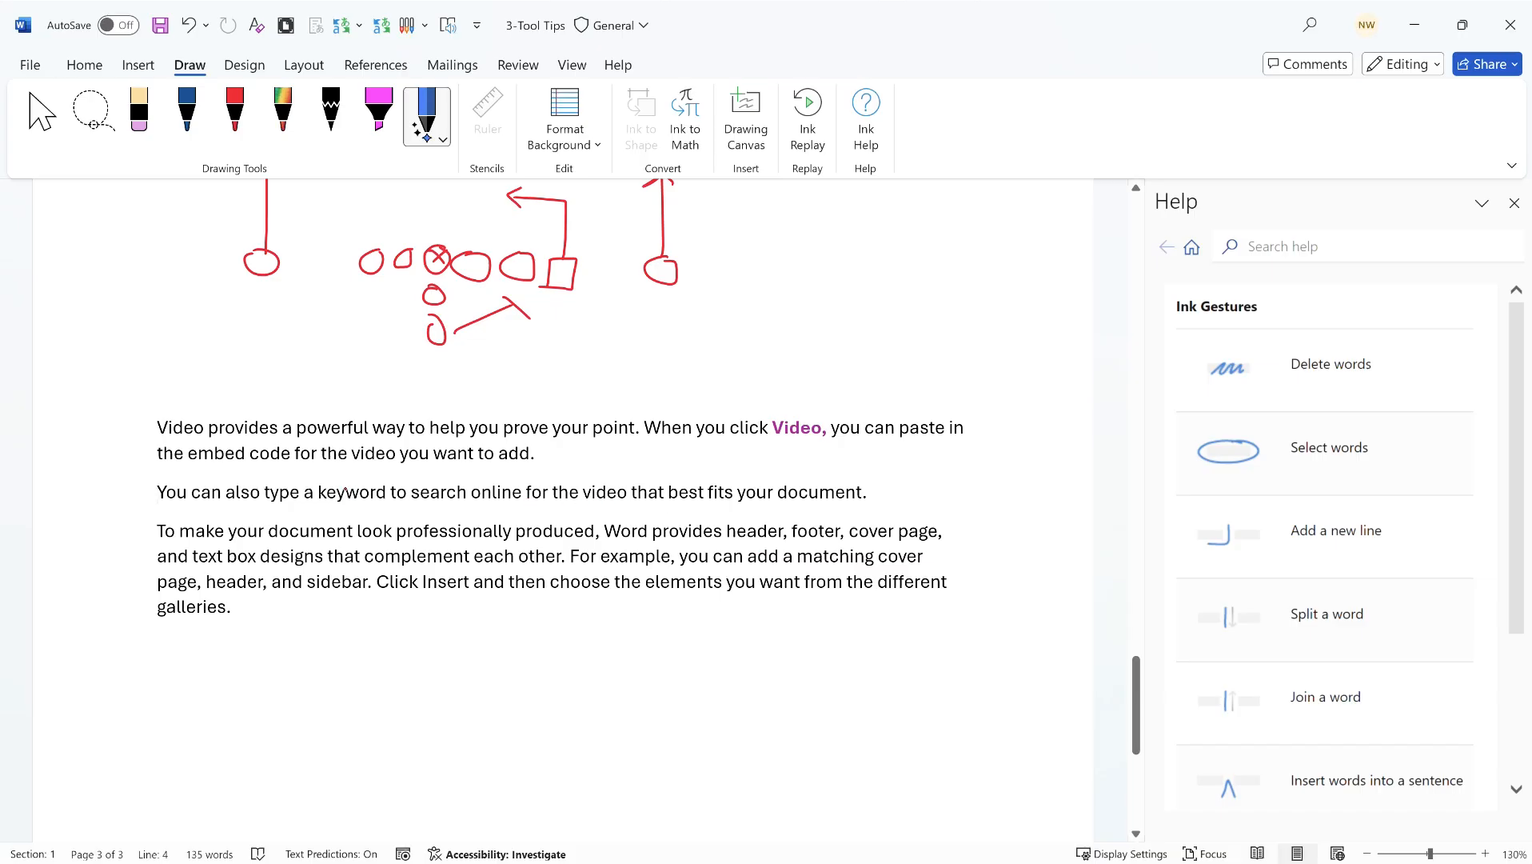
- Split "keyword" into "key word" with the Action Pen and join the two parts again
drag(344, 479, 342, 497)
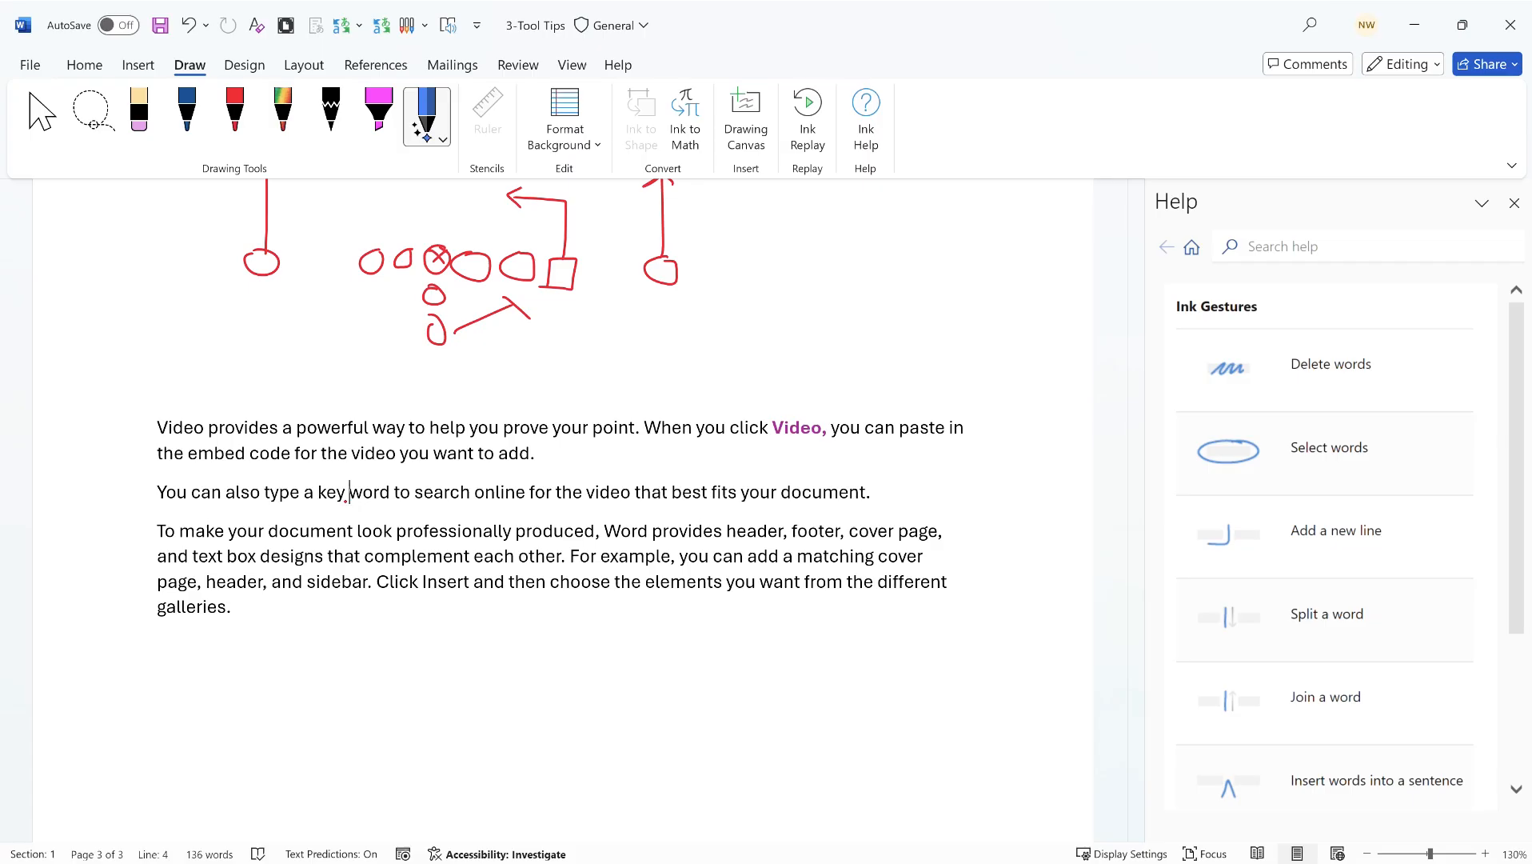
drag(347, 504, 347, 483)
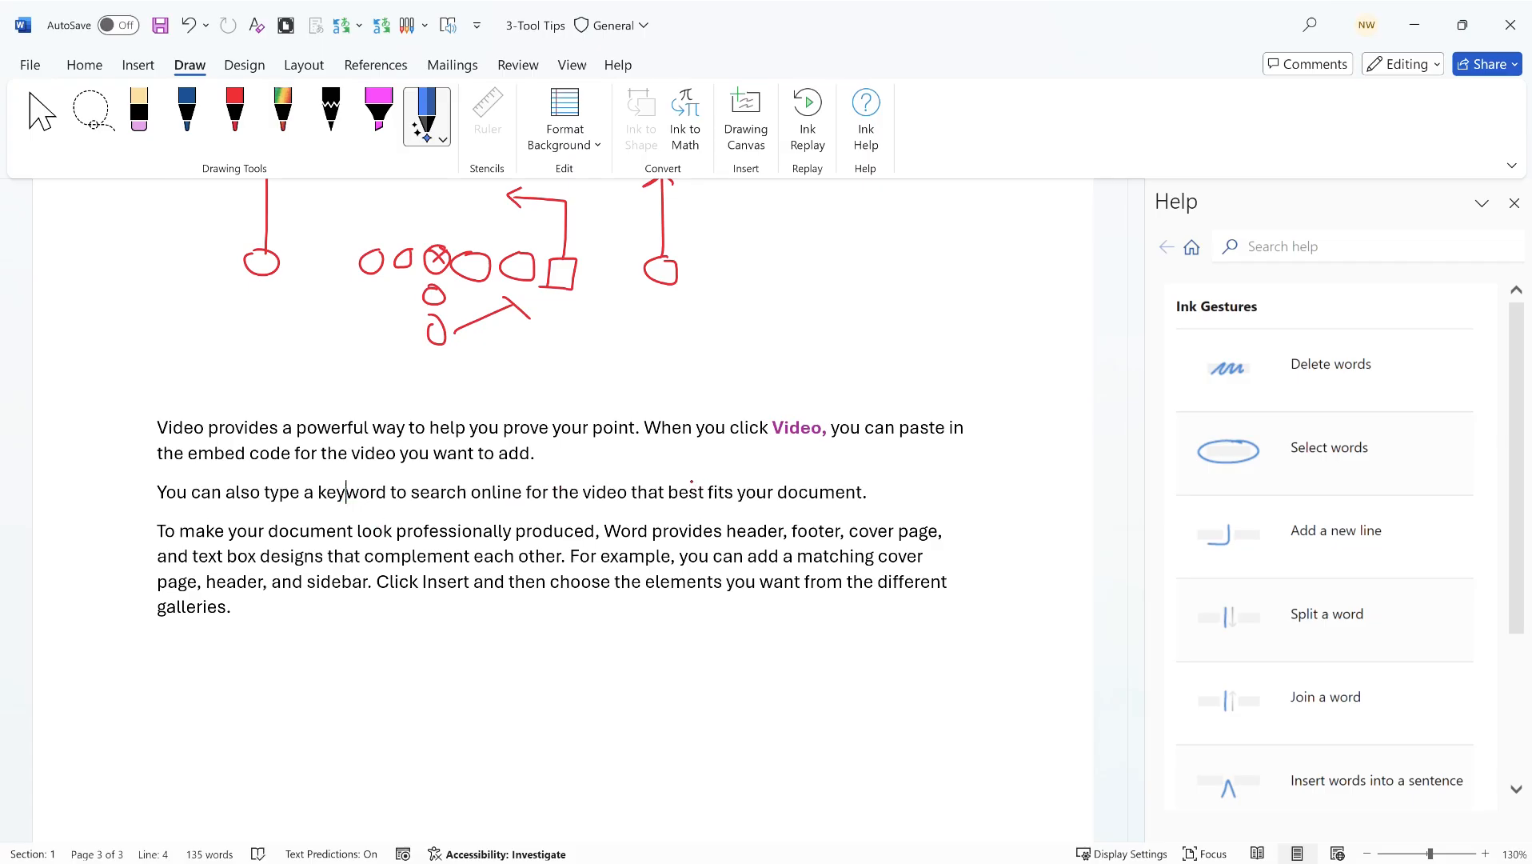
- Try the Action Pen's gesture for inserting words into a sentence between "fits" and "your document"
scroll(1379, 577, down, 3)
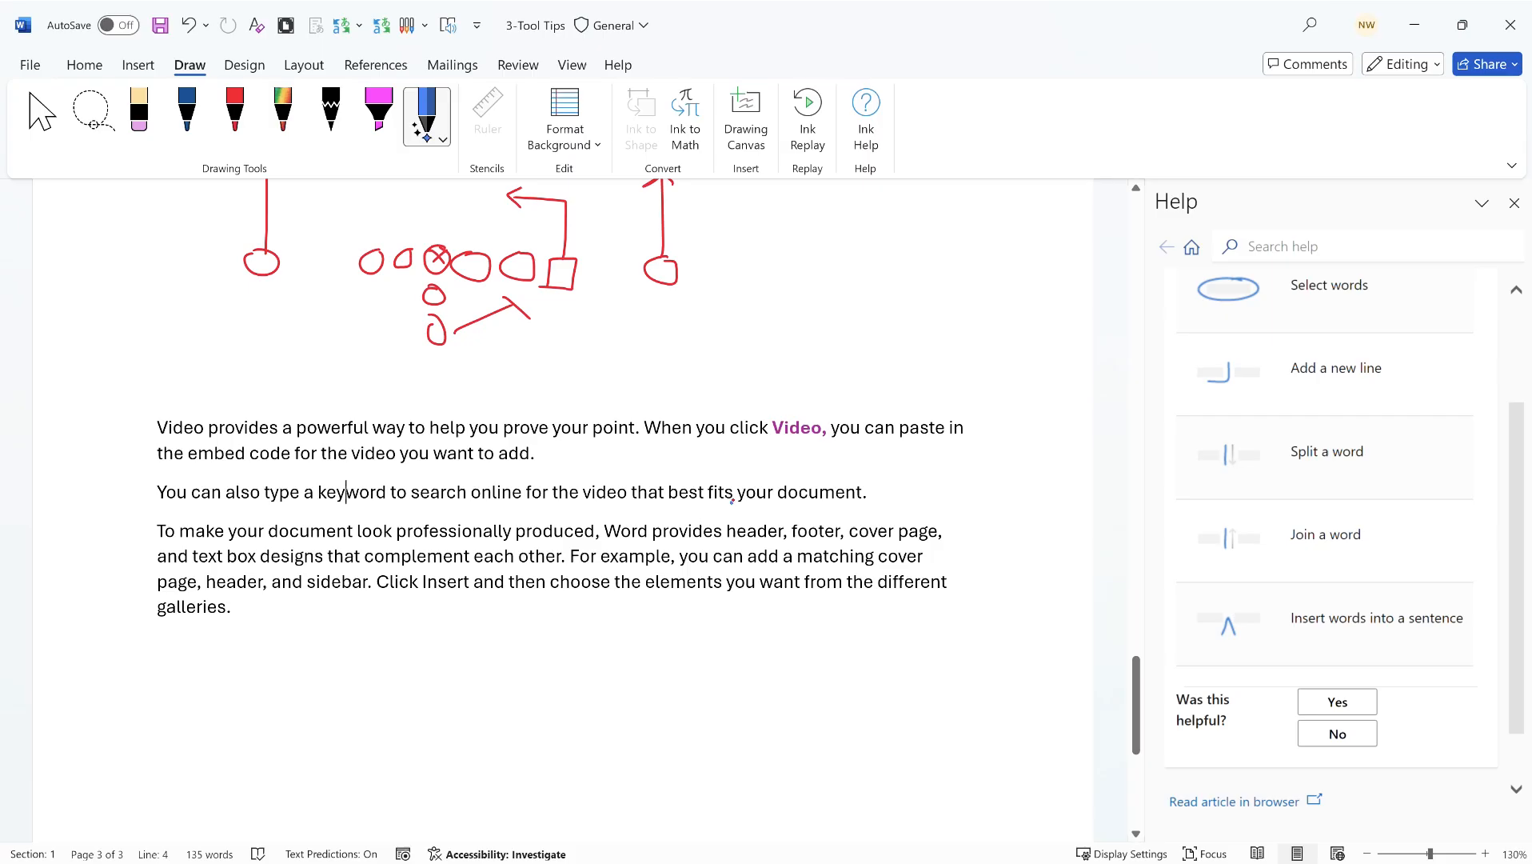
drag(732, 504, 746, 505)
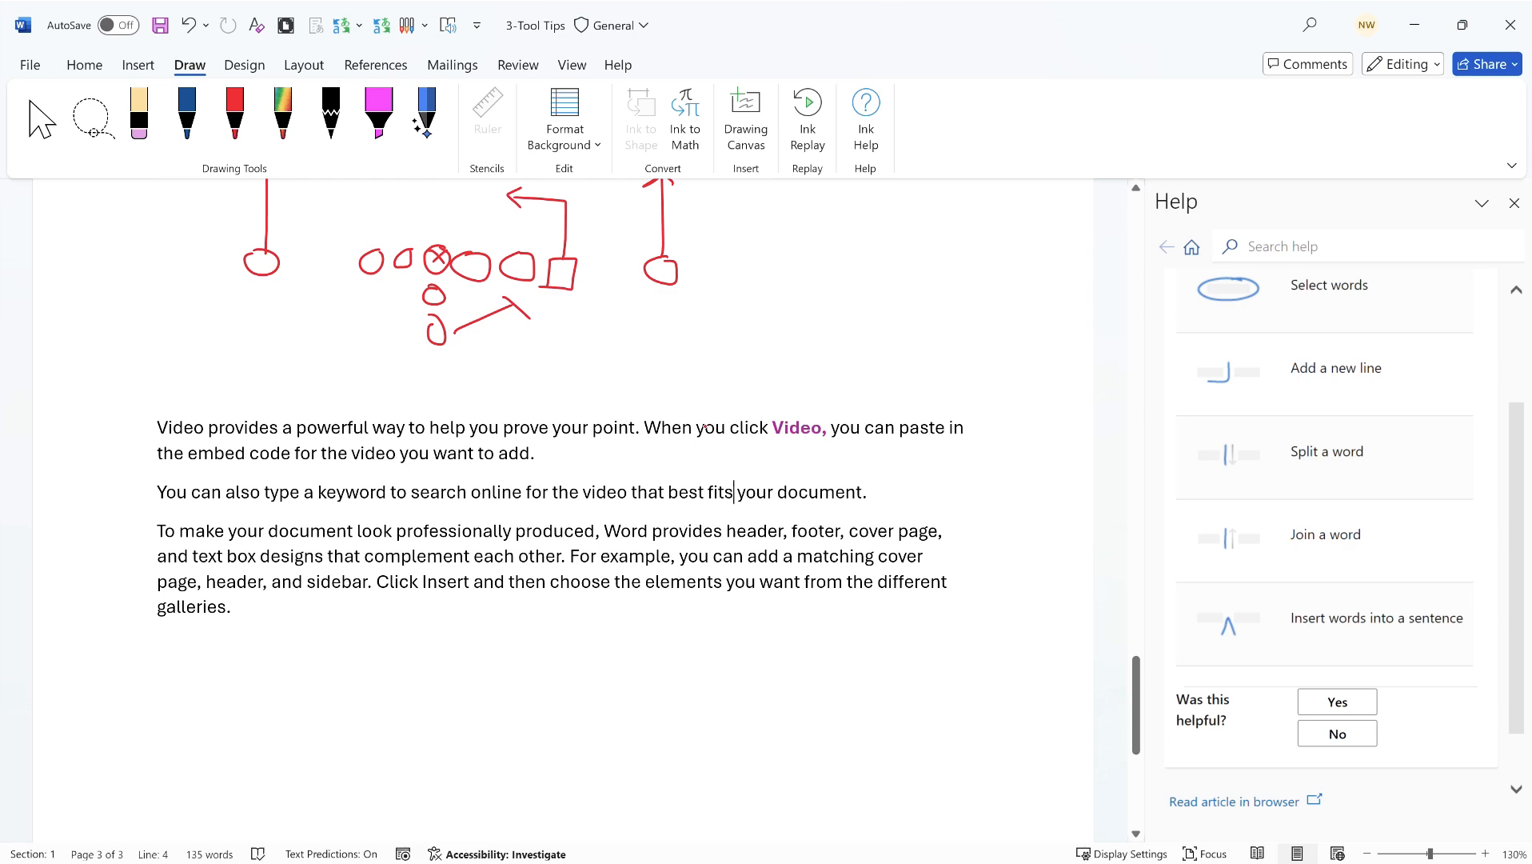
- Sketch a black pencil stroke above the play diagram, shade over it to darken it, and add a narrow stem below
scroll(714, 416, up, 4)
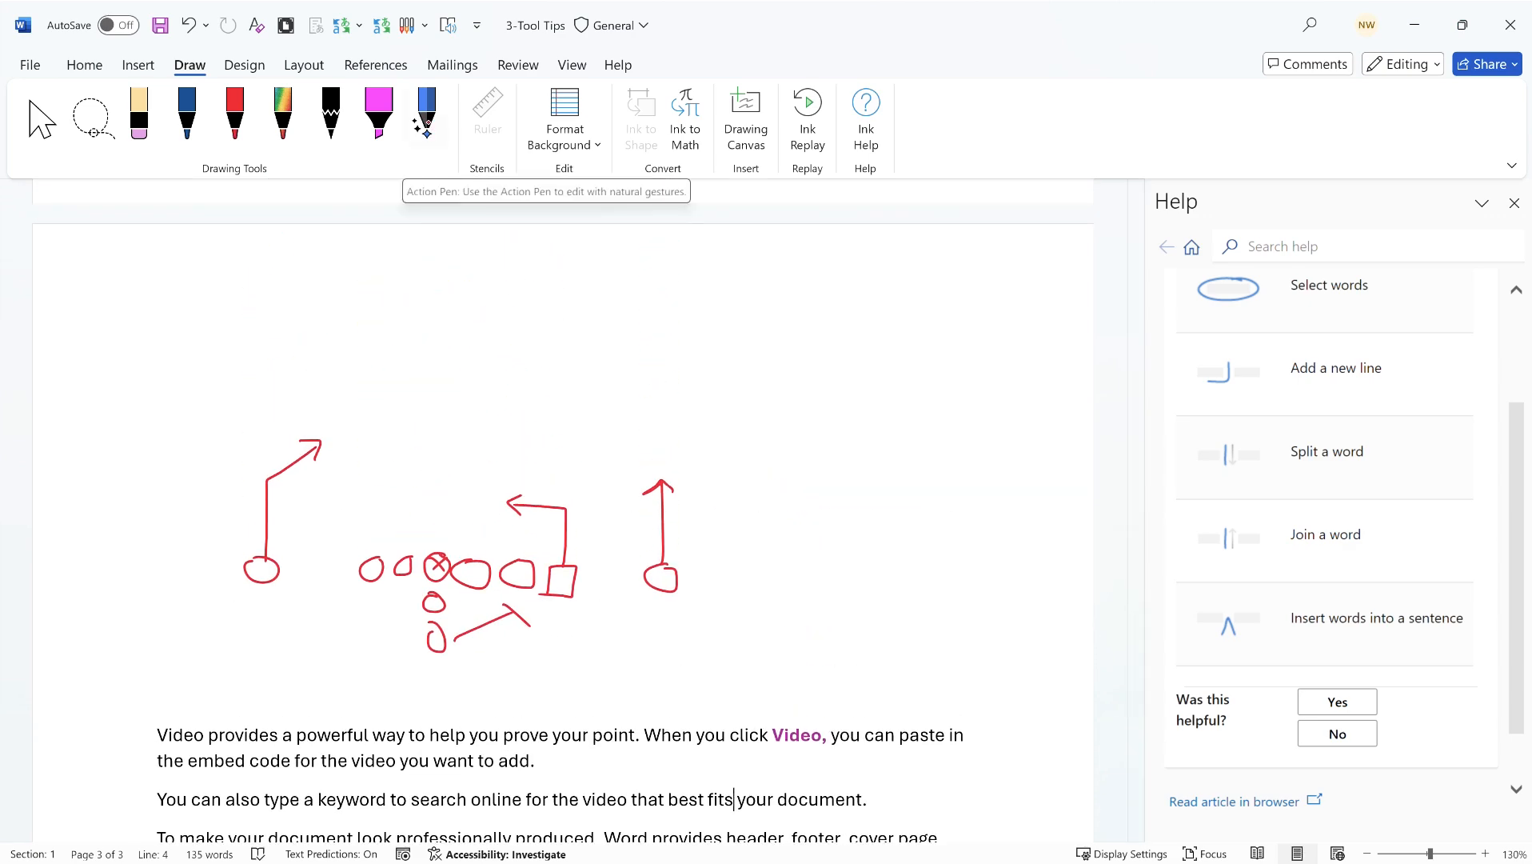
click(332, 126)
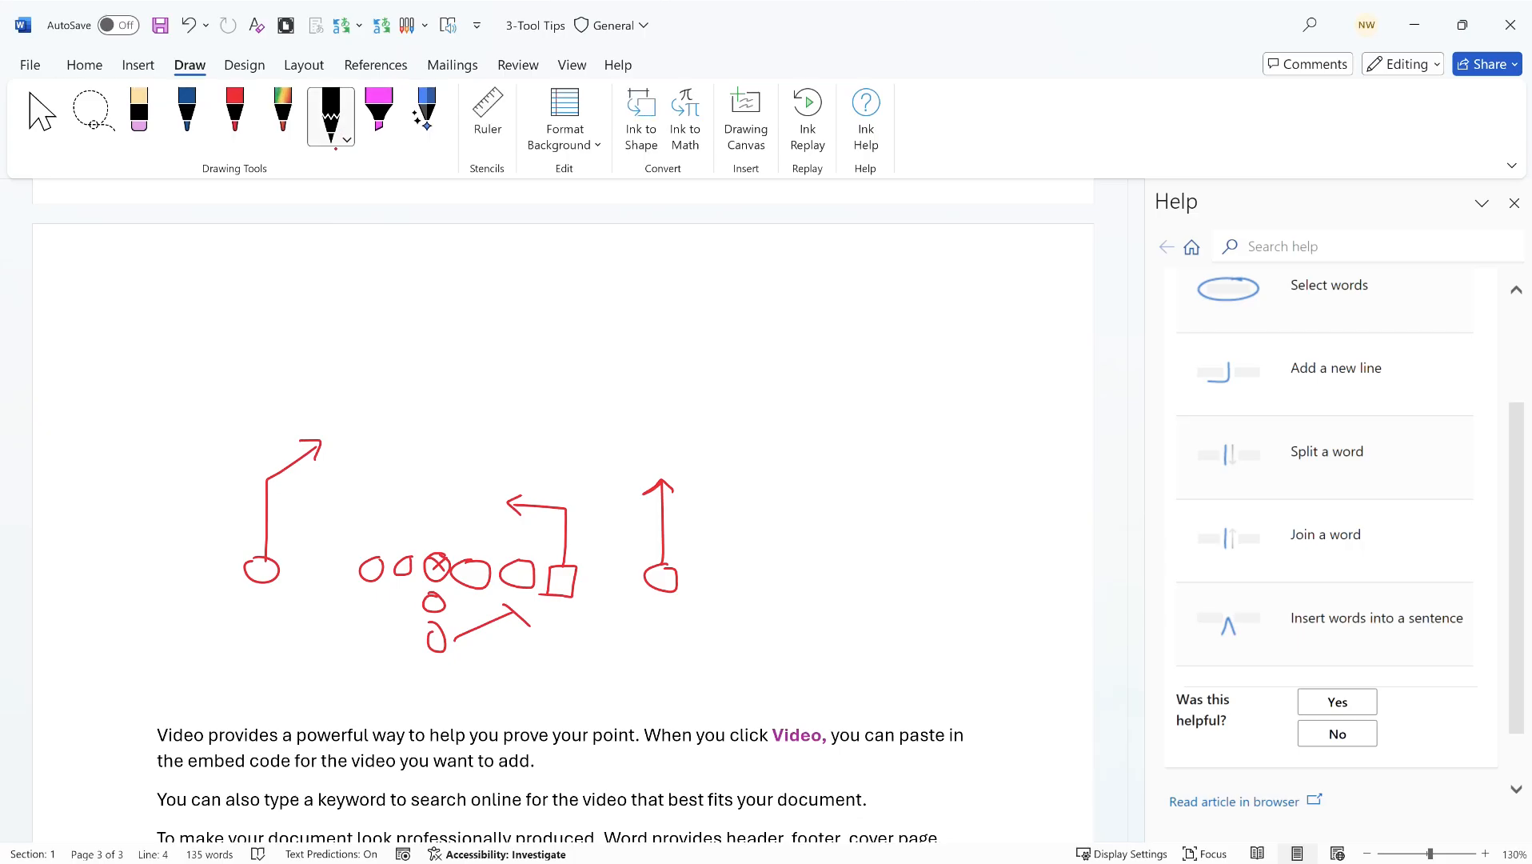
click(347, 139)
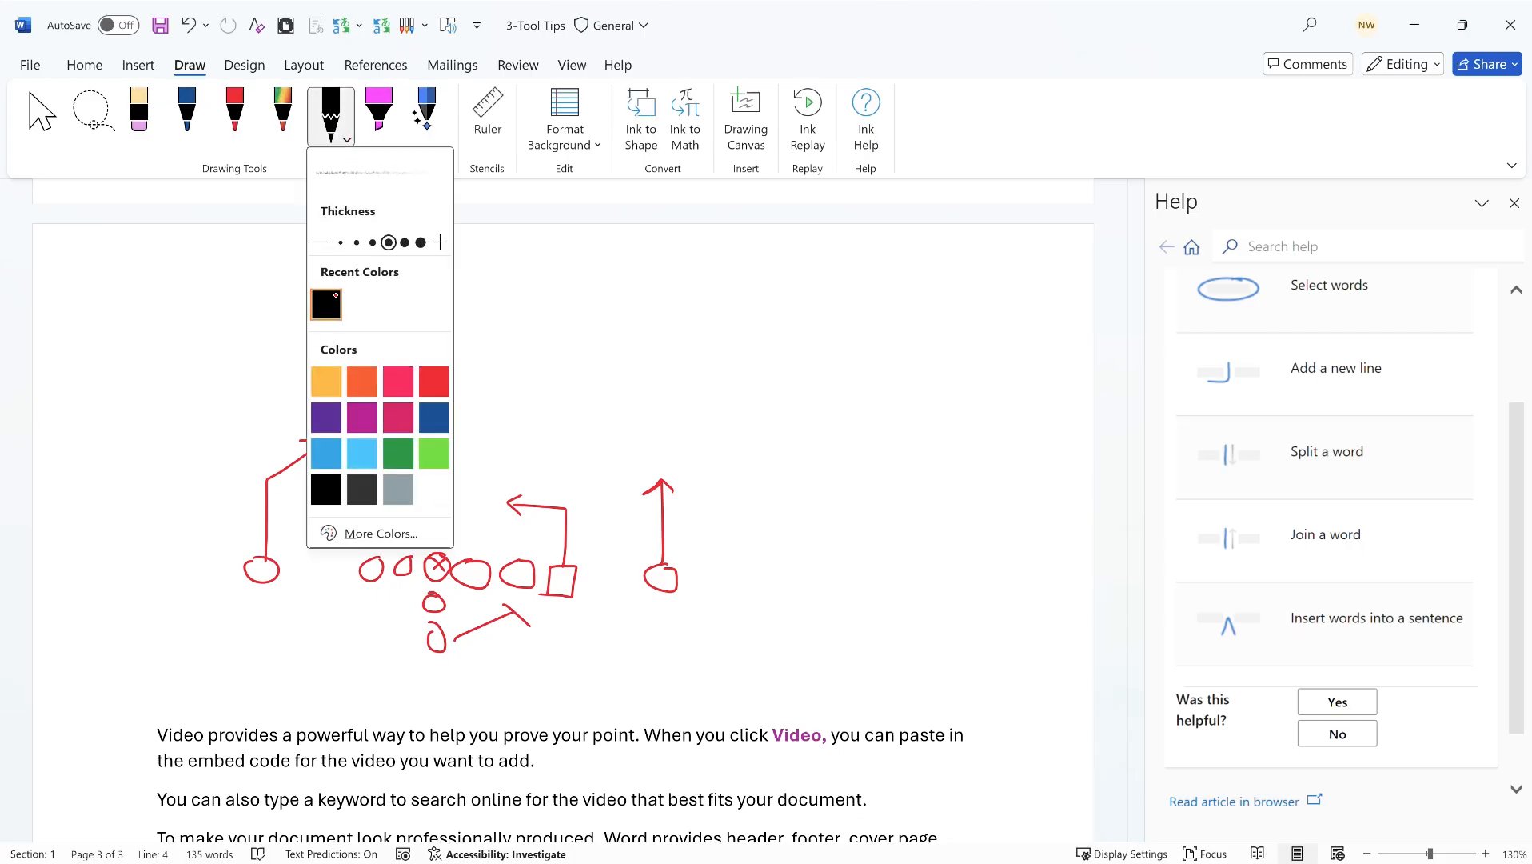
click(603, 409)
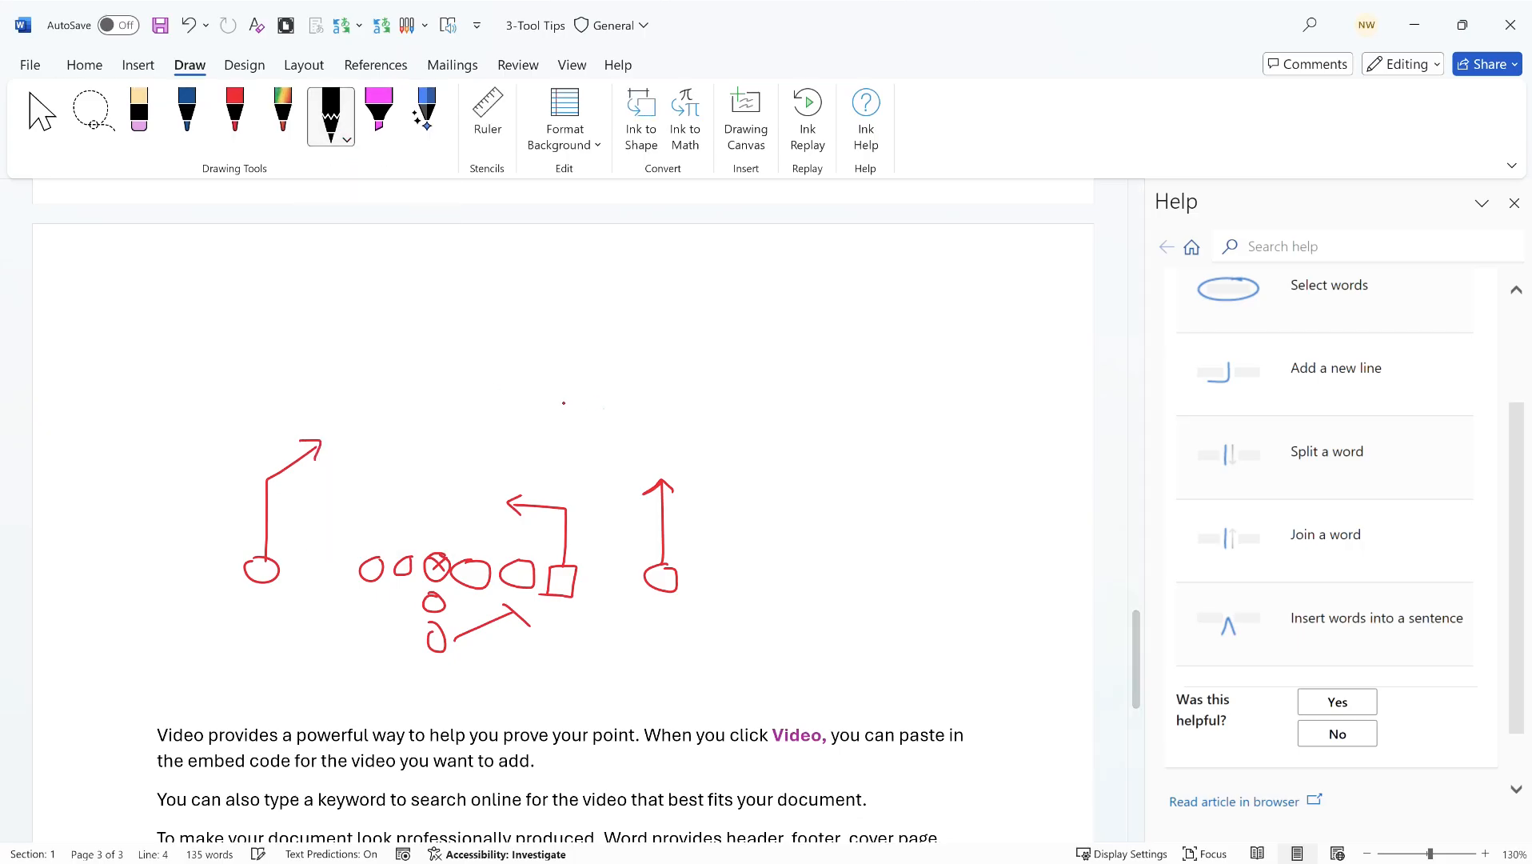
drag(543, 399, 683, 395)
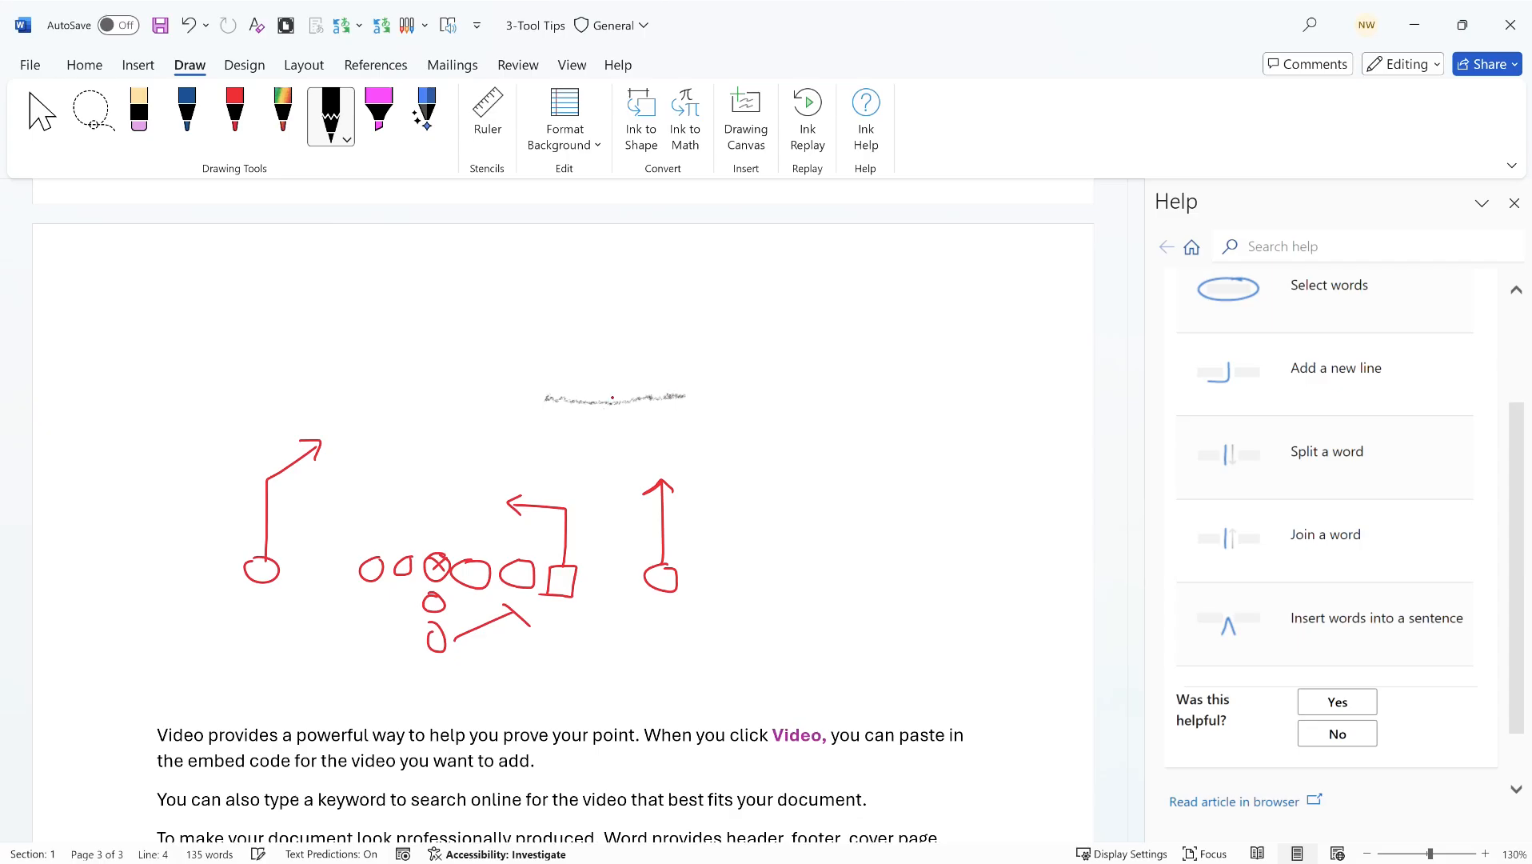
mouse_move(560, 399)
mouse_down()
mouse_move(683, 395)
mouse_move(553, 399)
mouse_move(678, 395)
mouse_move(591, 409)
mouse_move(639, 415)
mouse_move(608, 420)
mouse_move(617, 464)
mouse_up()
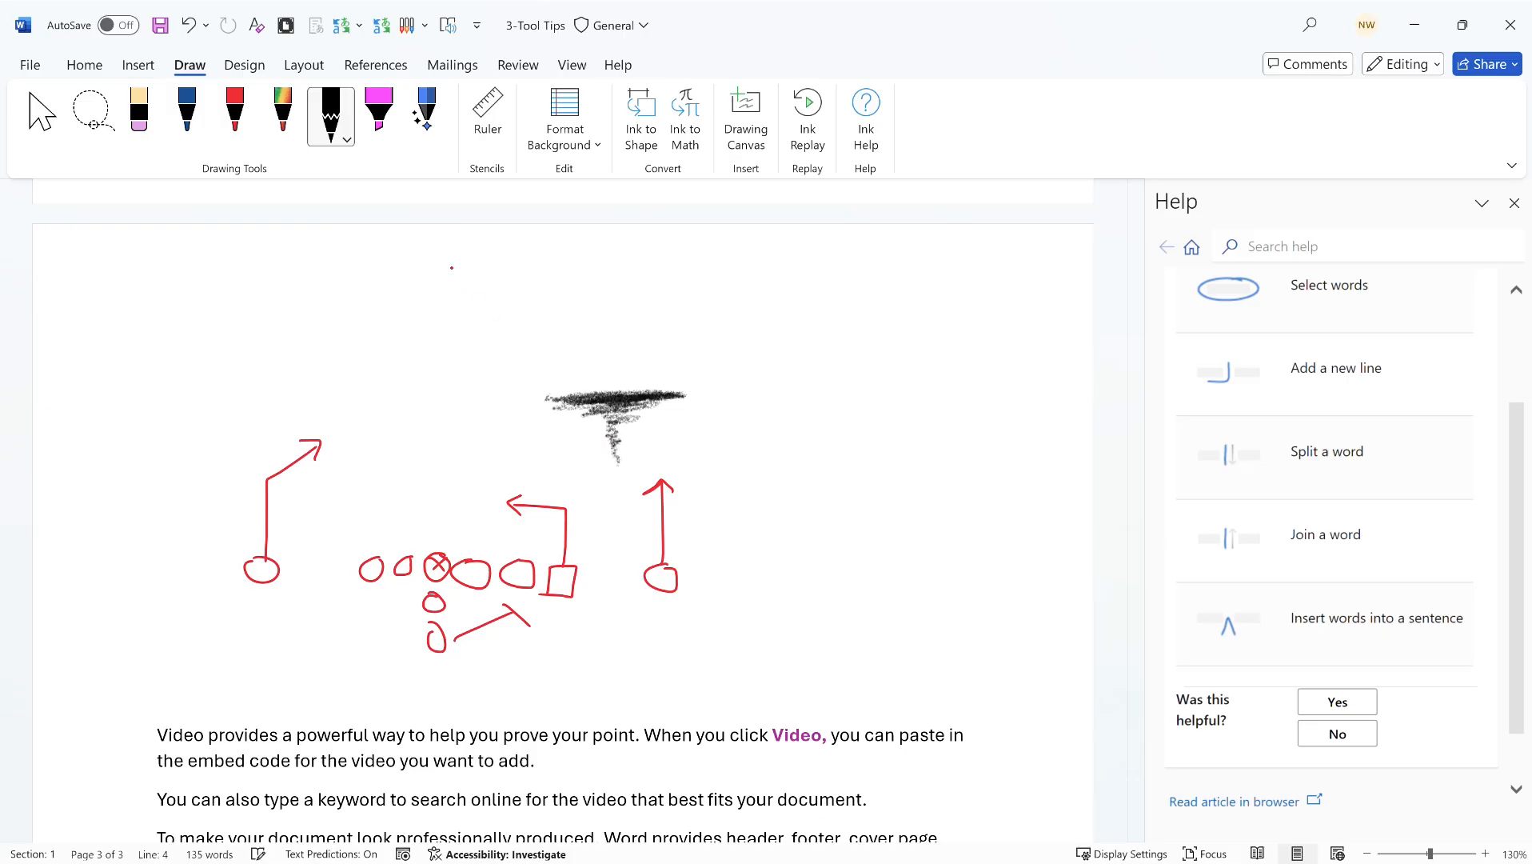
- Change the rainbow pen's color to glittery silver and draw a vertical squiggle beside the pencil shading
click(282, 112)
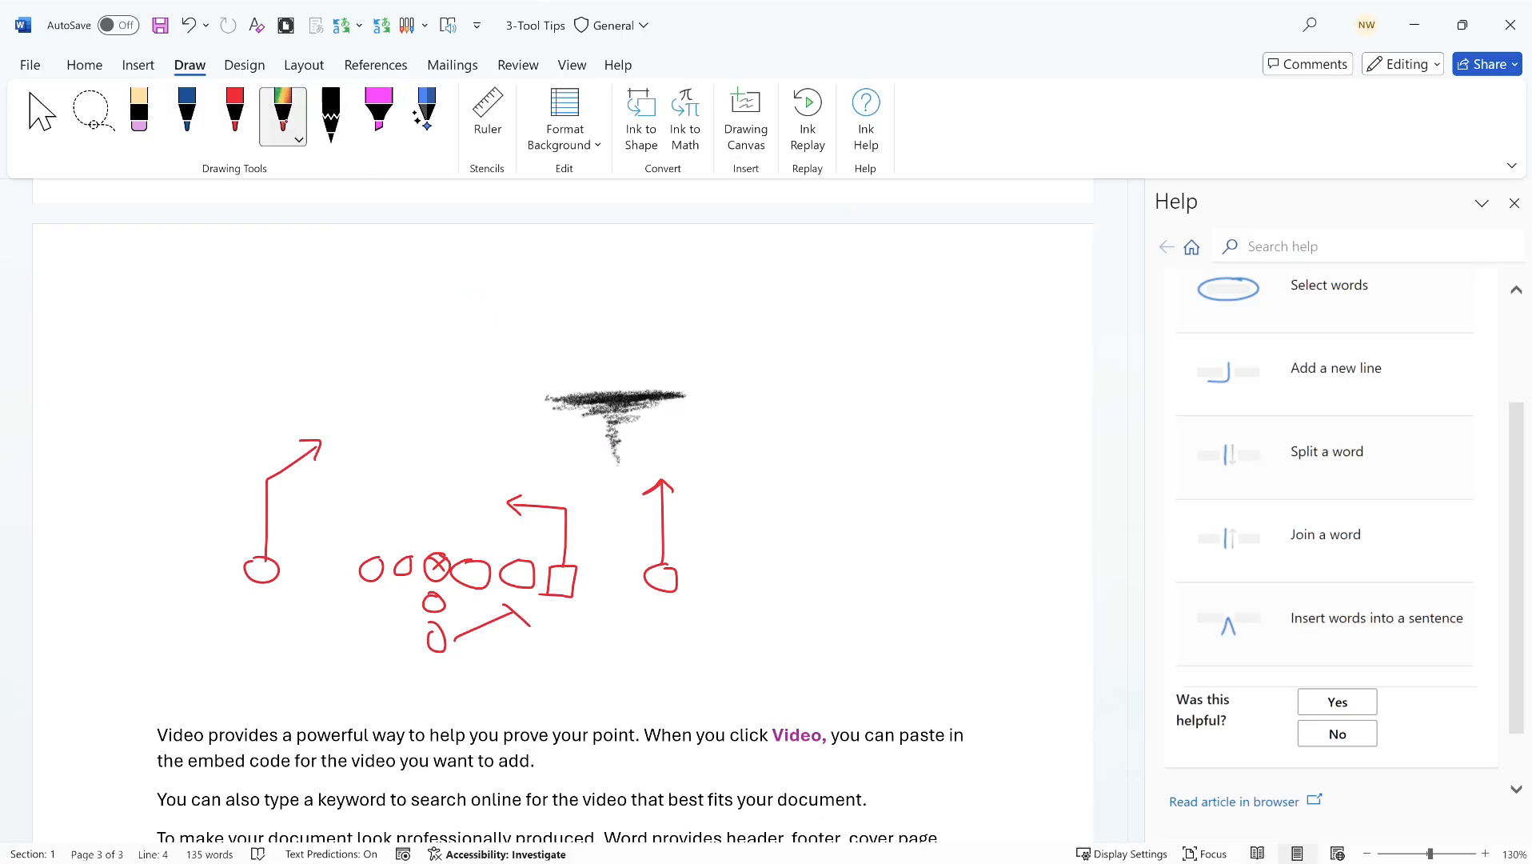
click(282, 111)
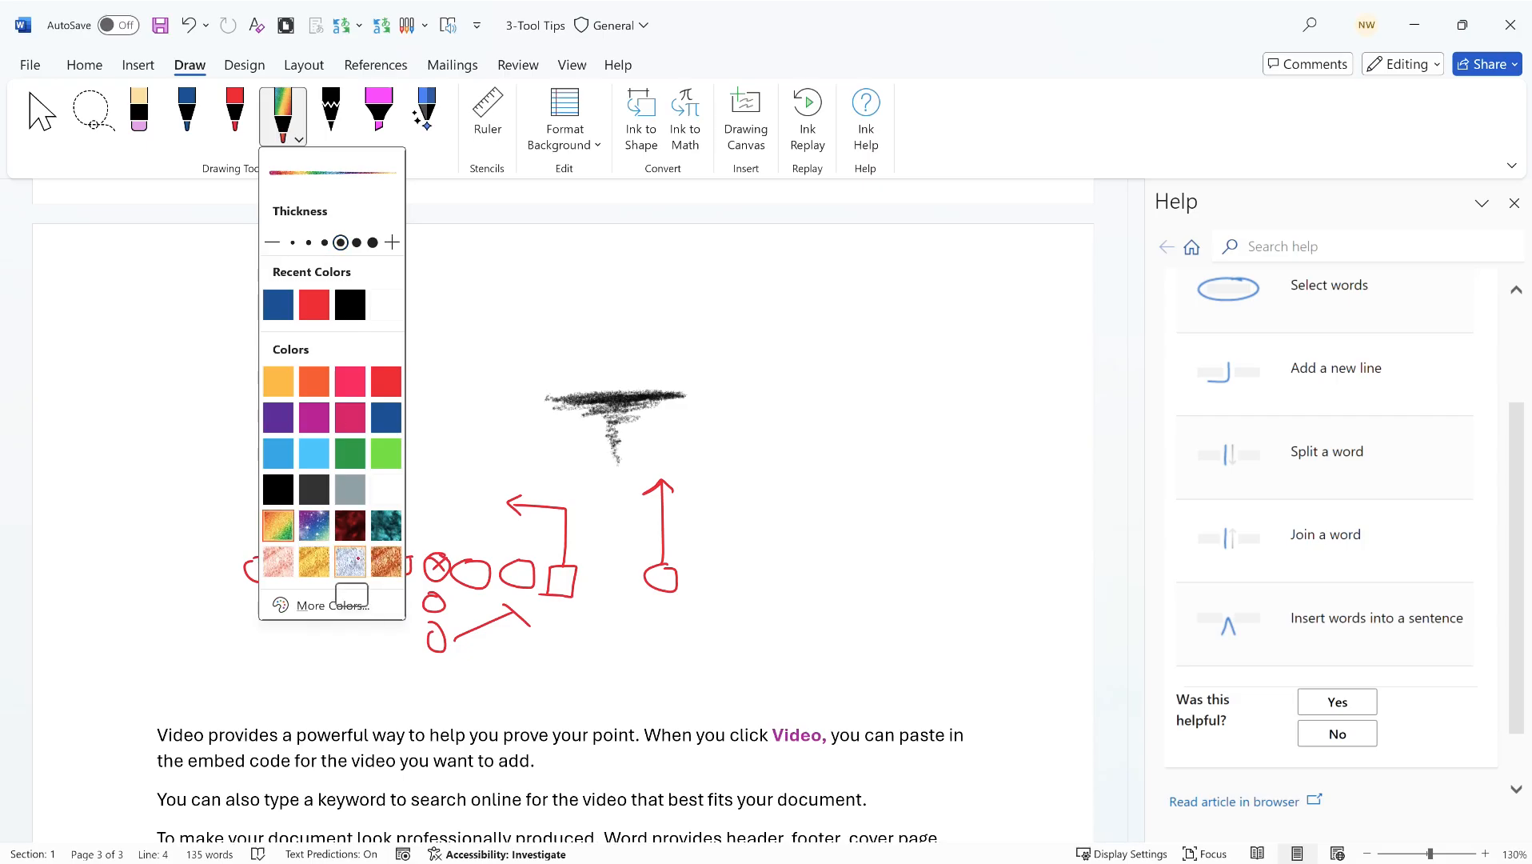
click(353, 559)
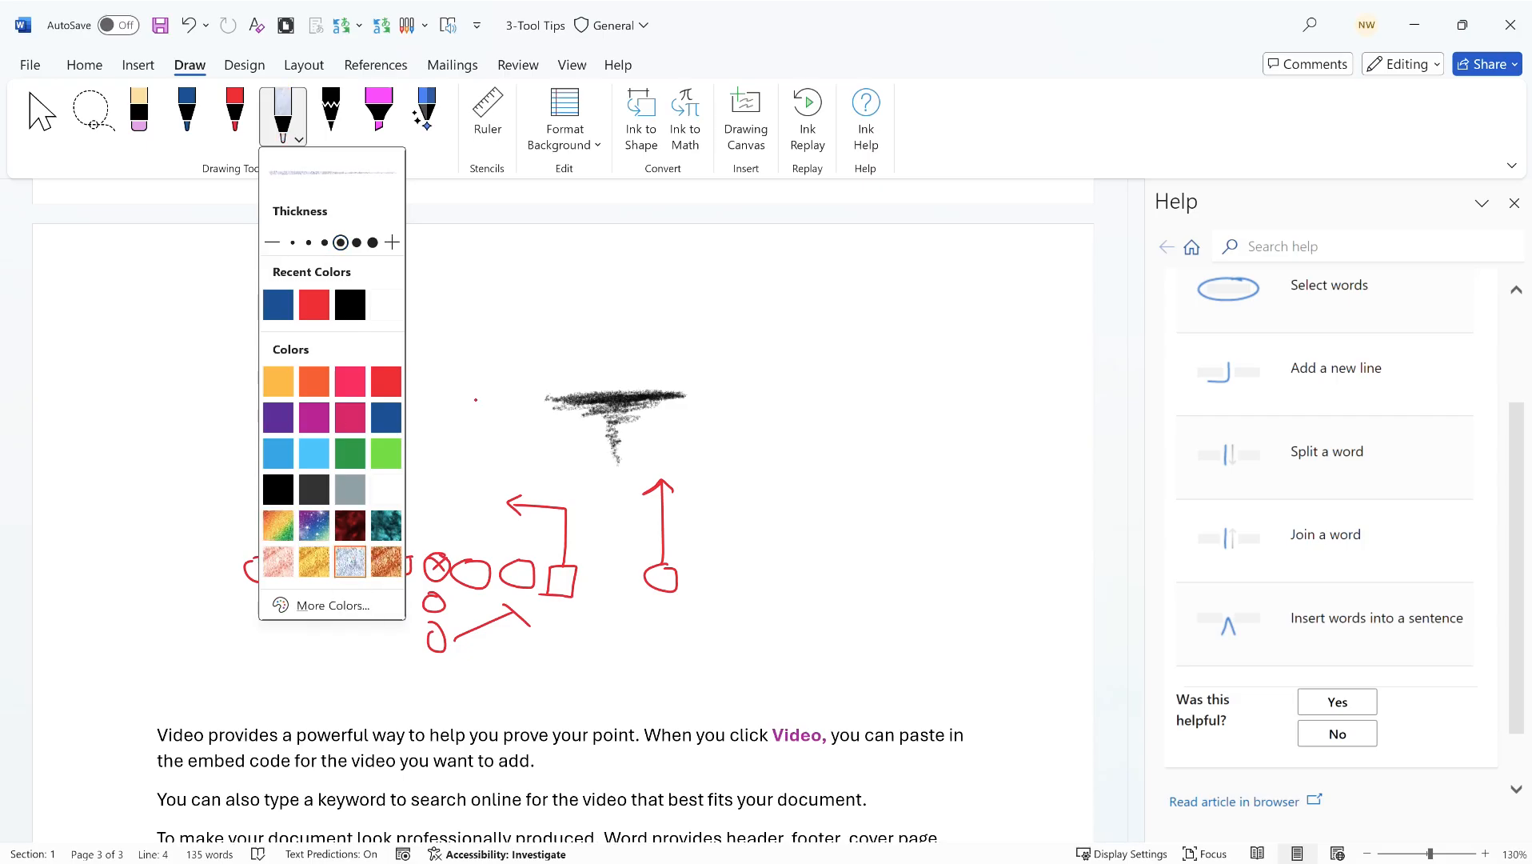
drag(467, 394, 494, 472)
- Switch the silver pen to the galaxy color, draw a vertical squiggle beside the silver one, and close the Help pane
click(283, 116)
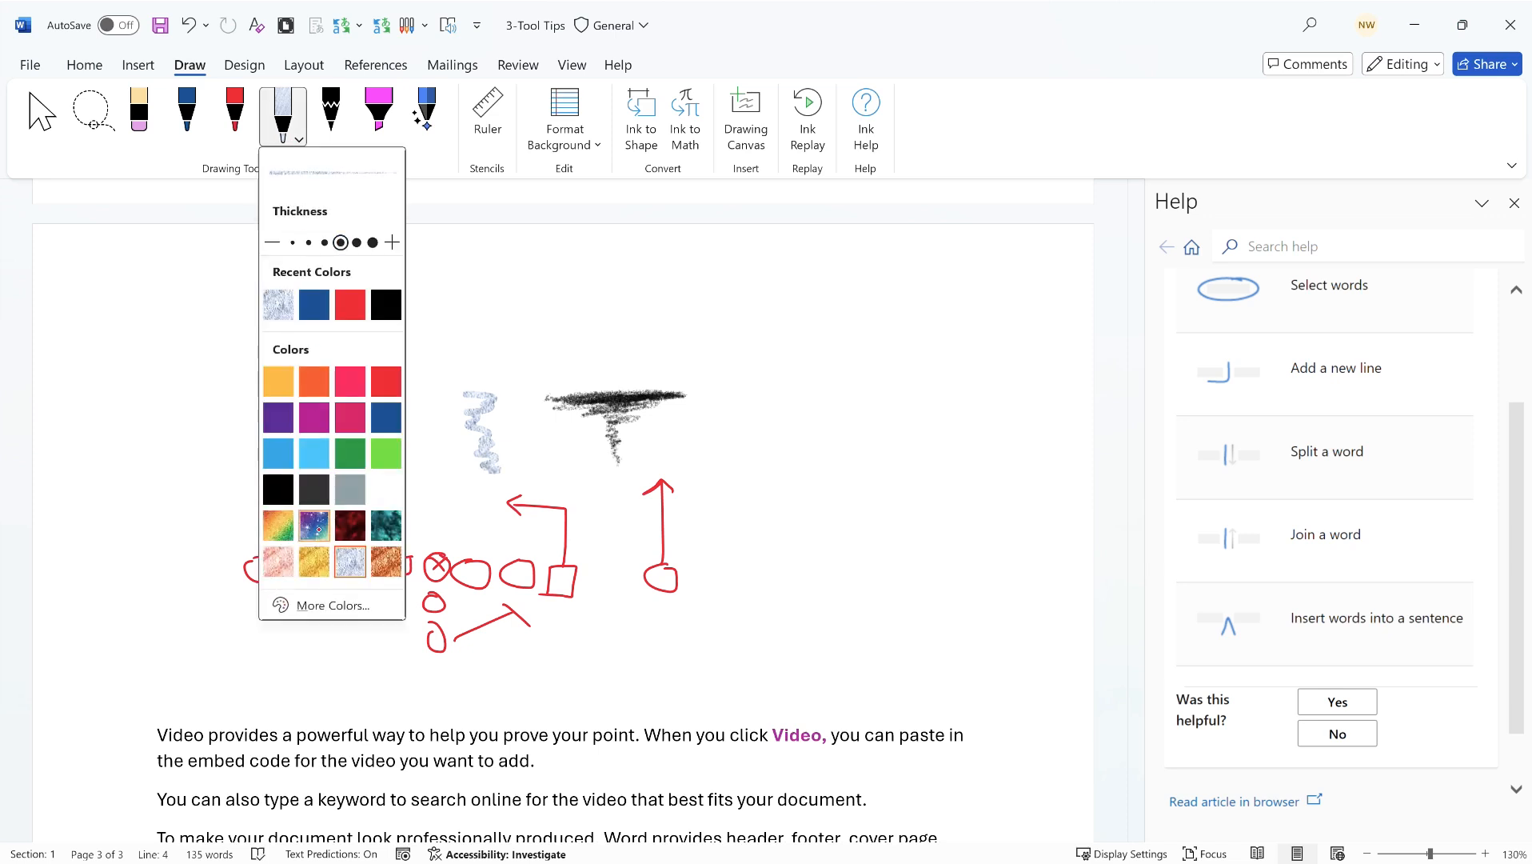
click(313, 525)
click(434, 387)
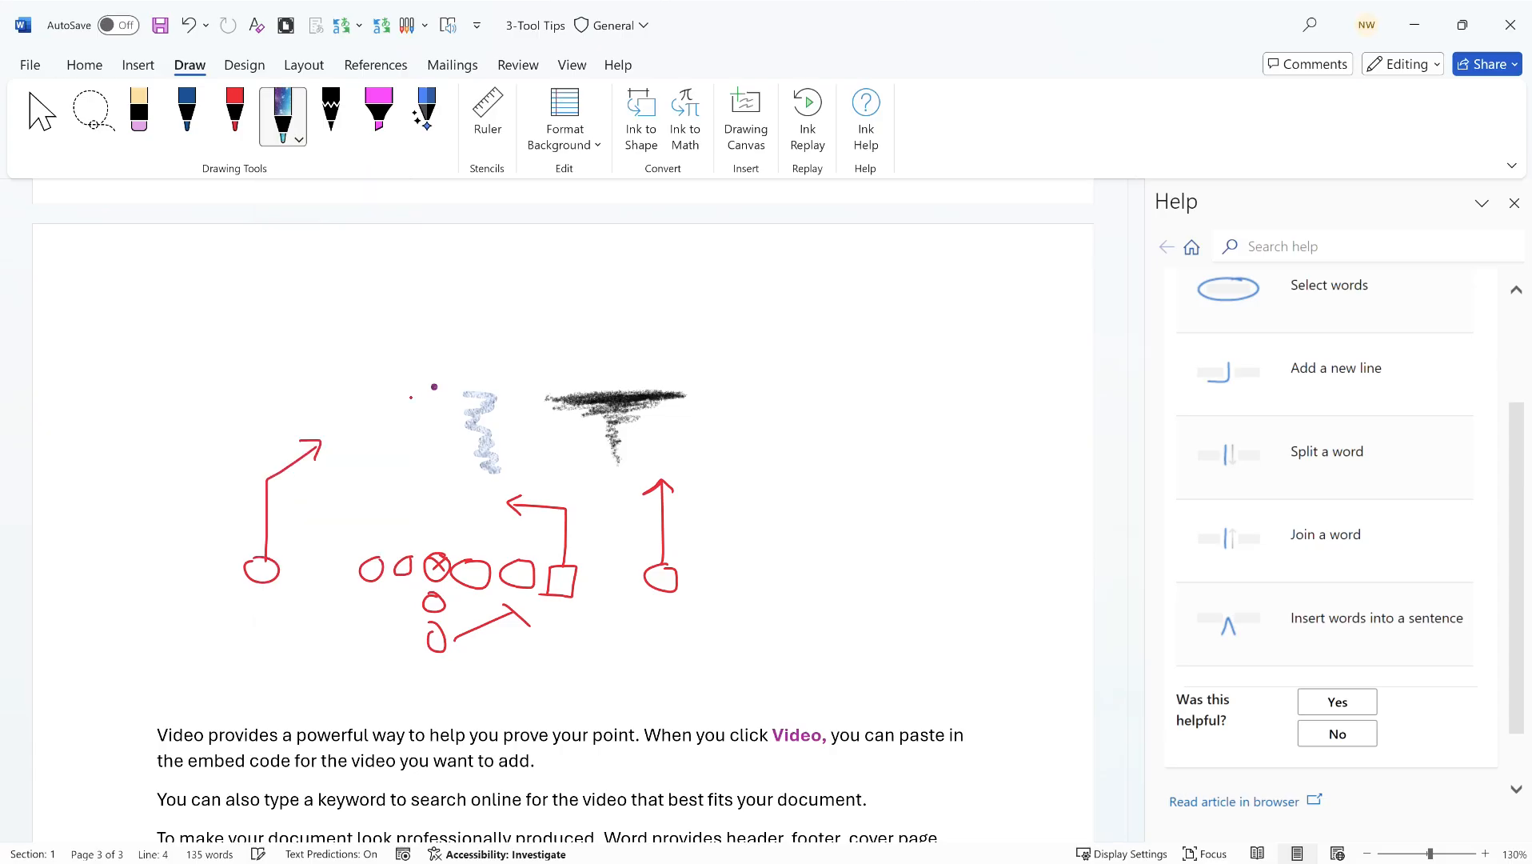
drag(414, 394, 417, 480)
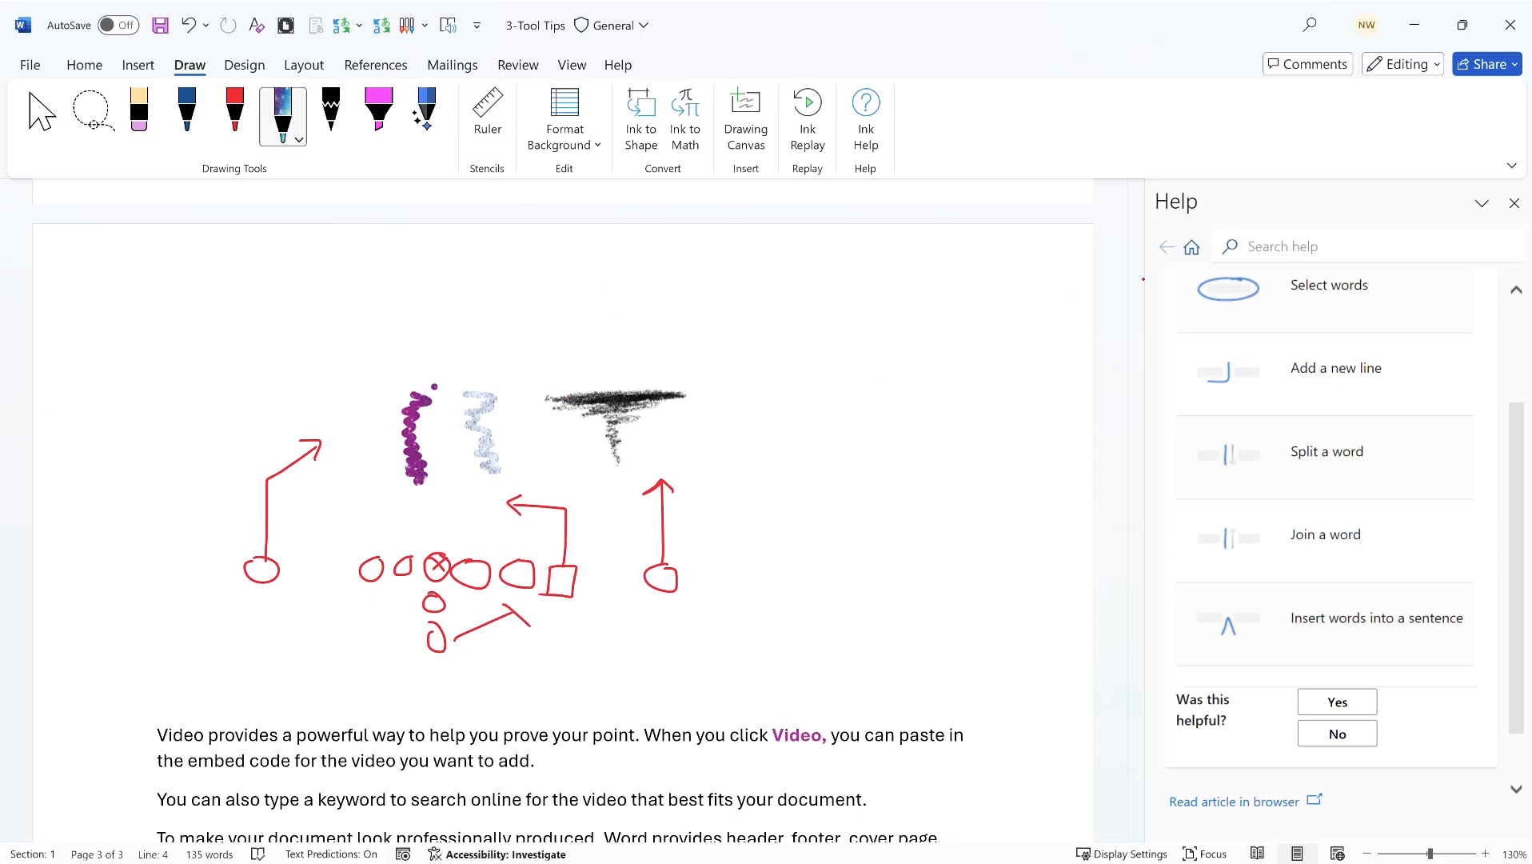
click(1513, 203)
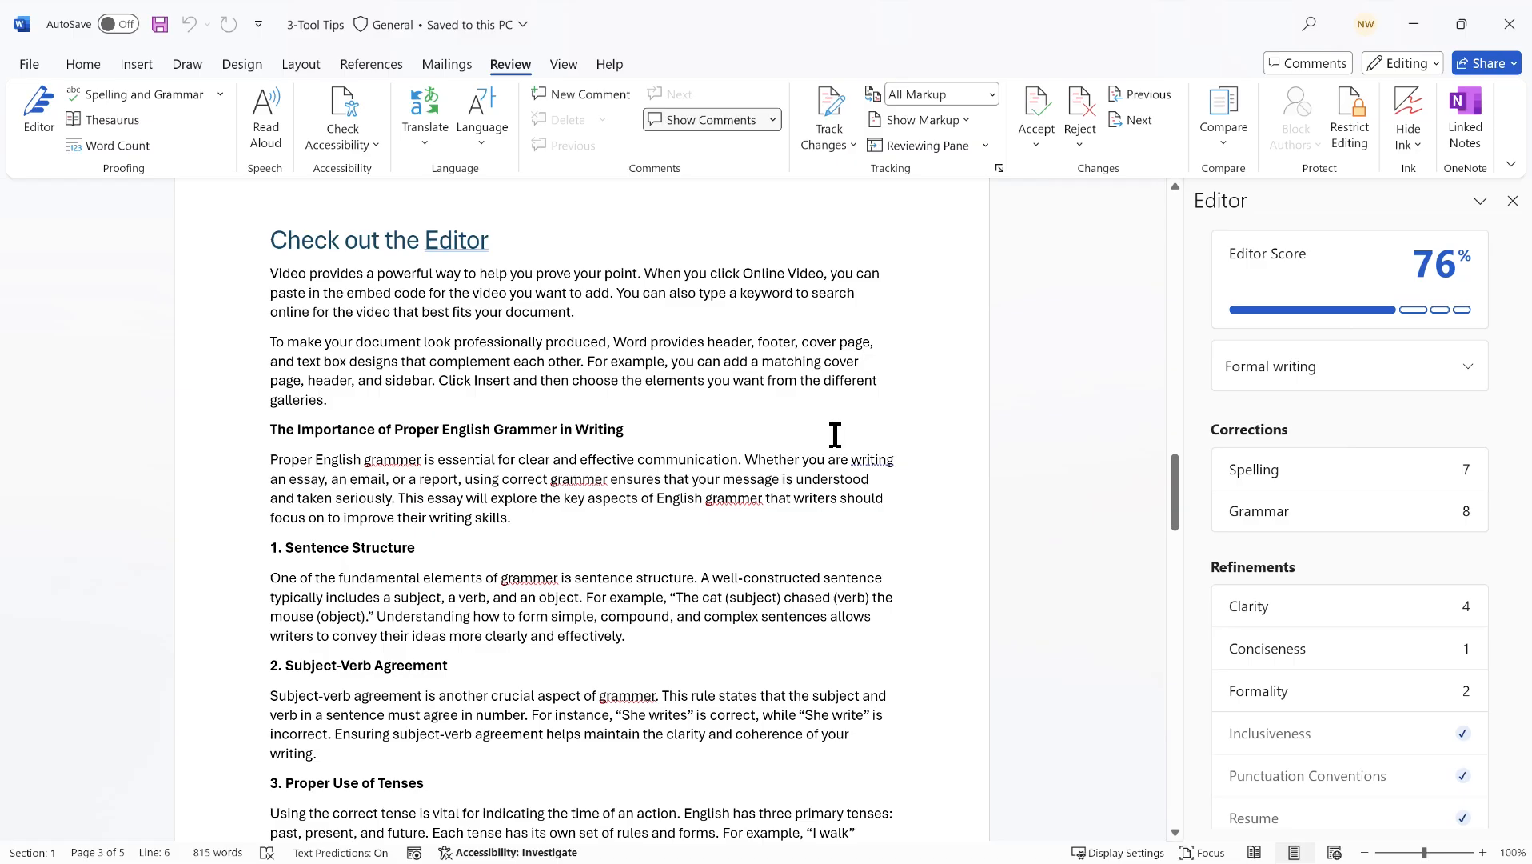
- Close and reopen the Editor pane, and set its writing style to Professional
click(1512, 201)
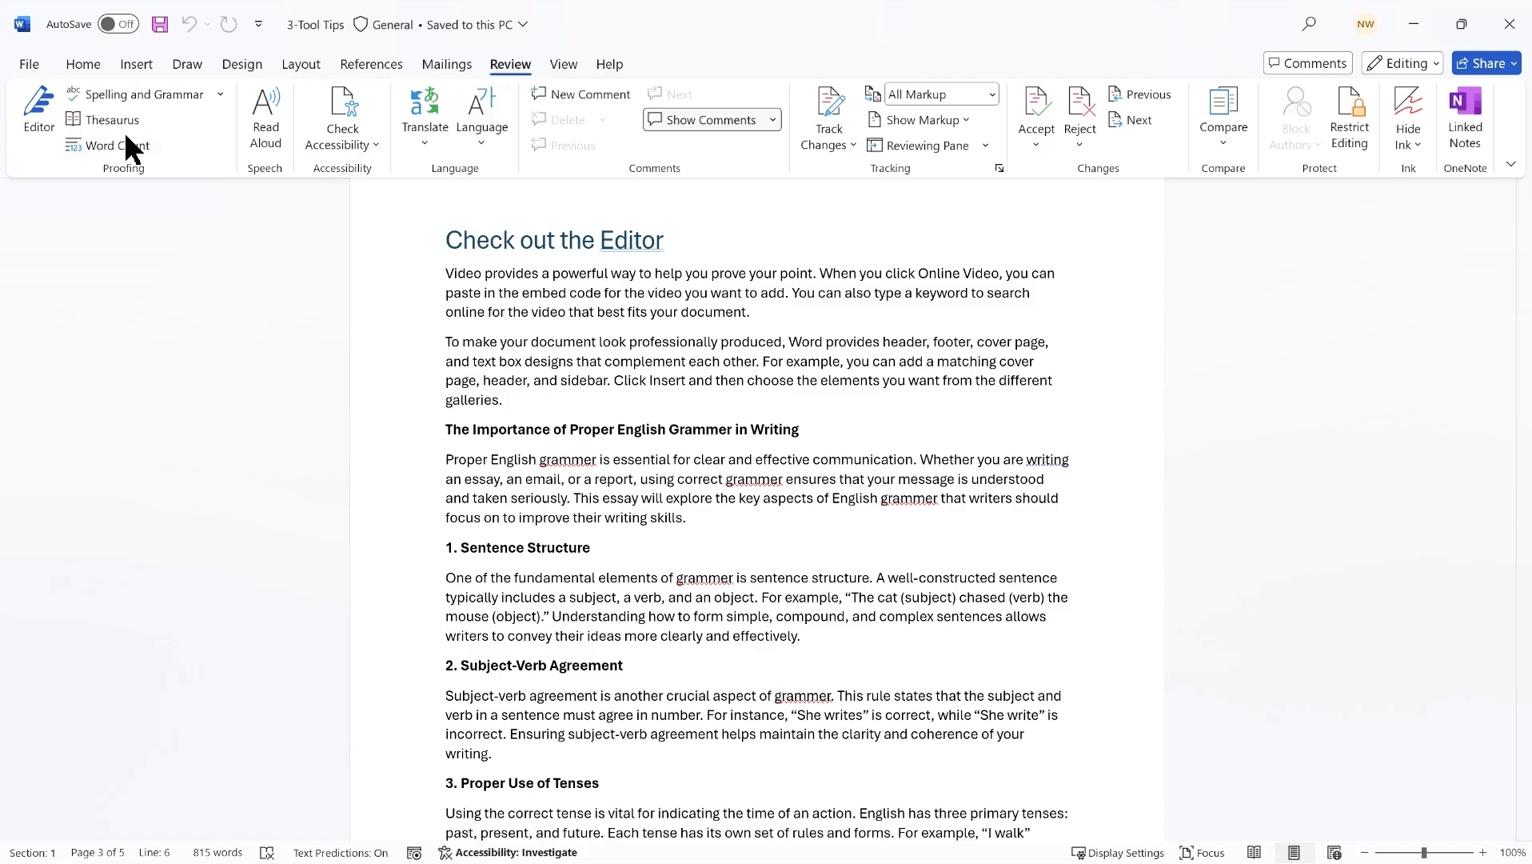
click(37, 120)
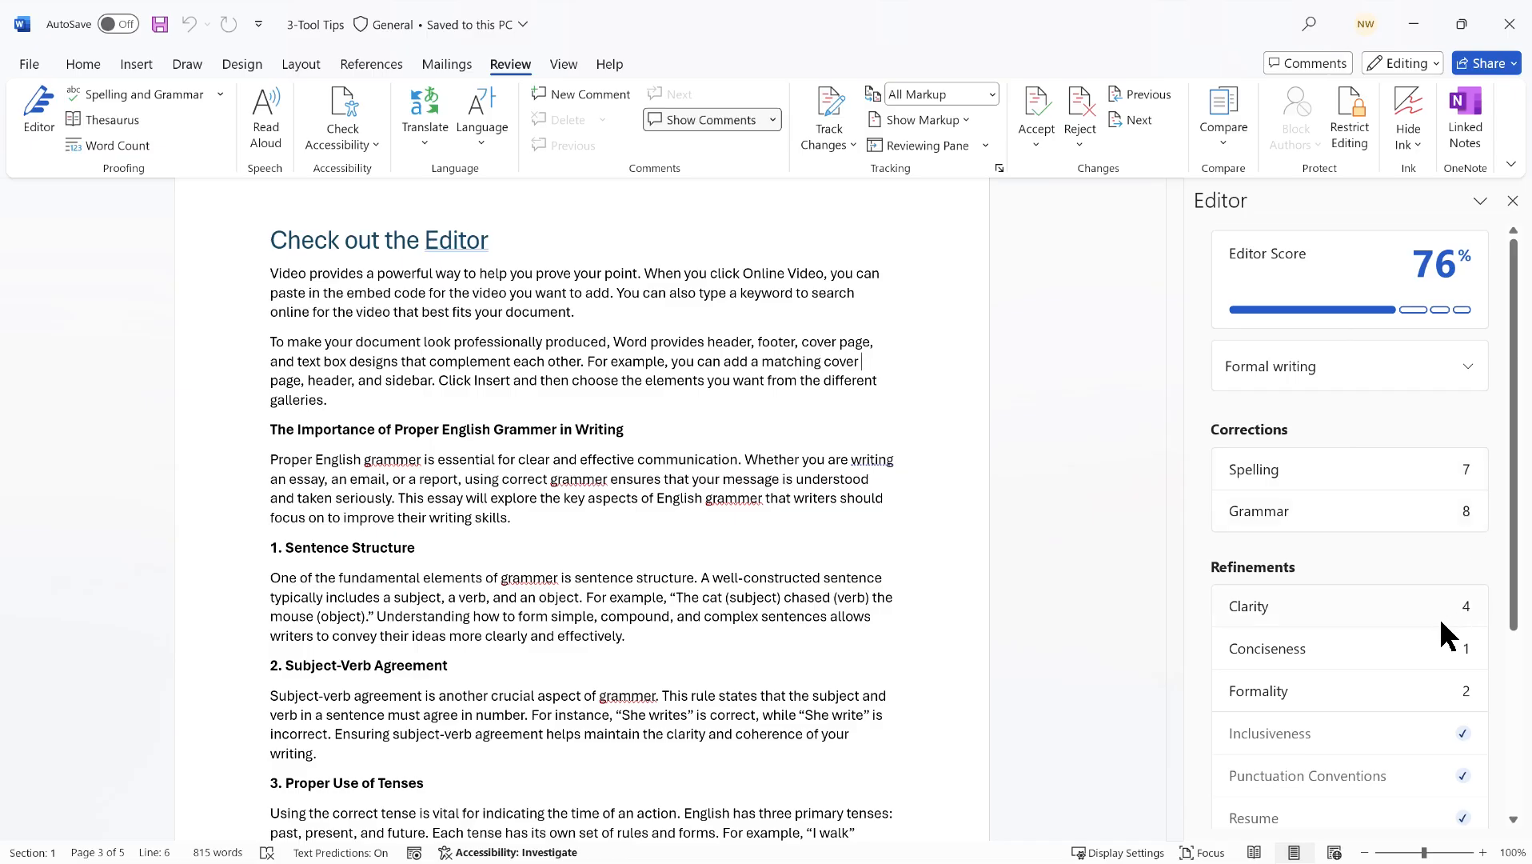
click(1468, 366)
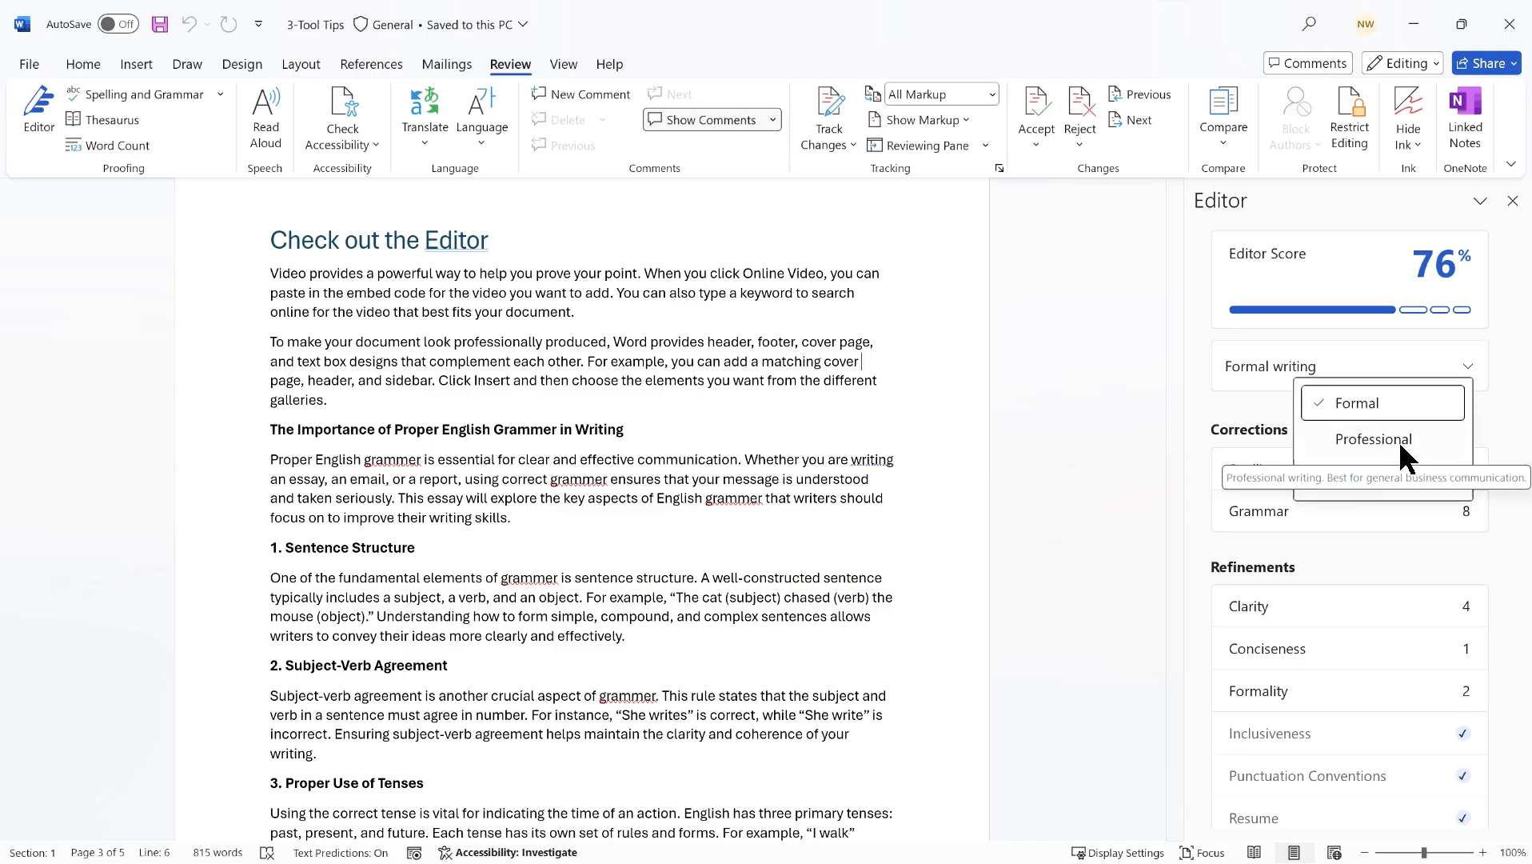
click(1399, 438)
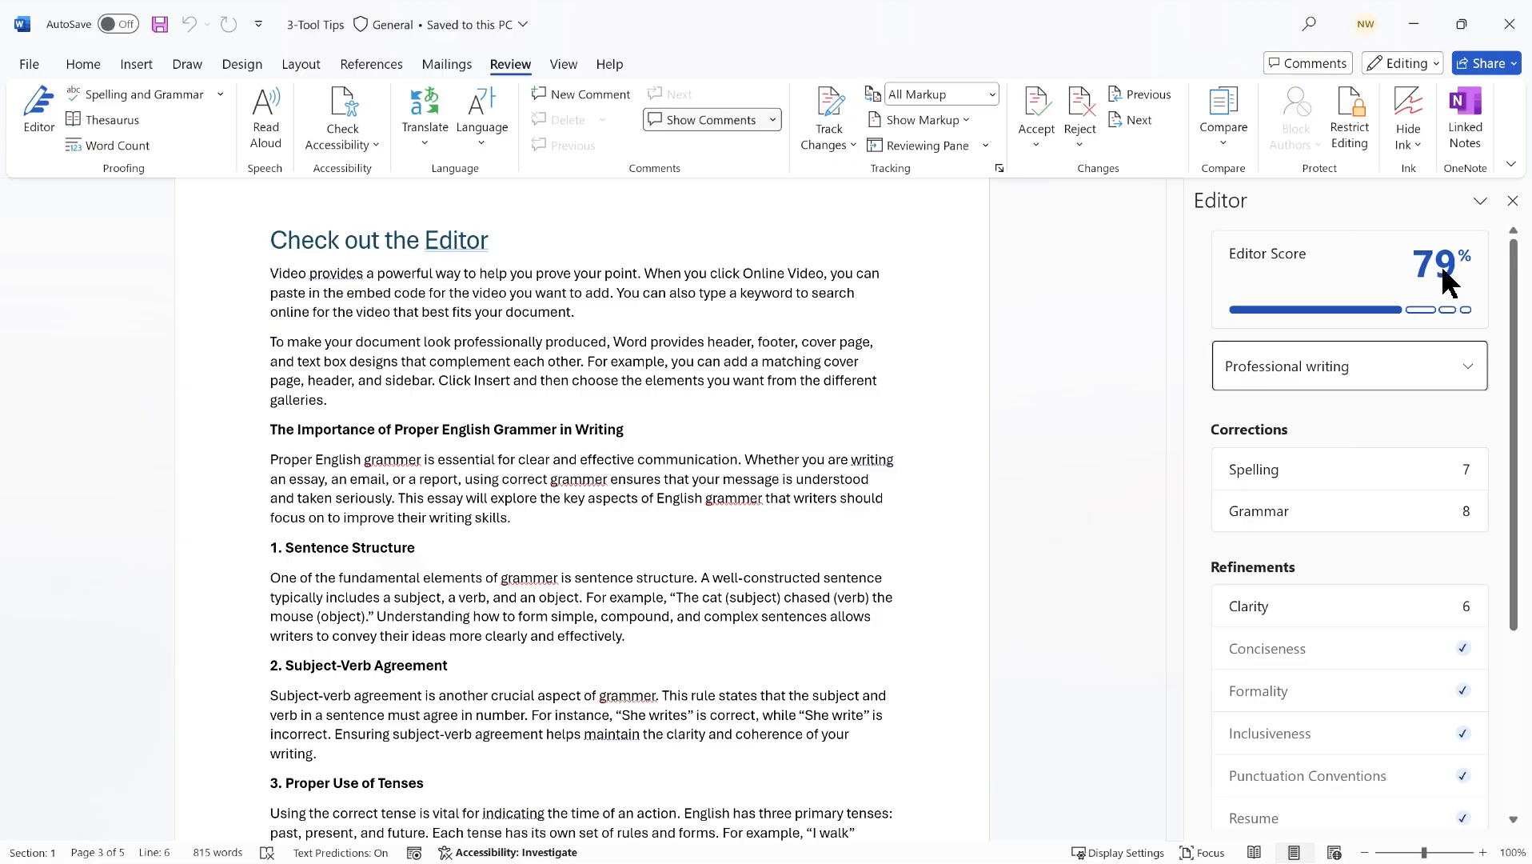
- Try the Casual writing style in Editor and return to Professional
mouse_move(1441, 269)
click(1468, 370)
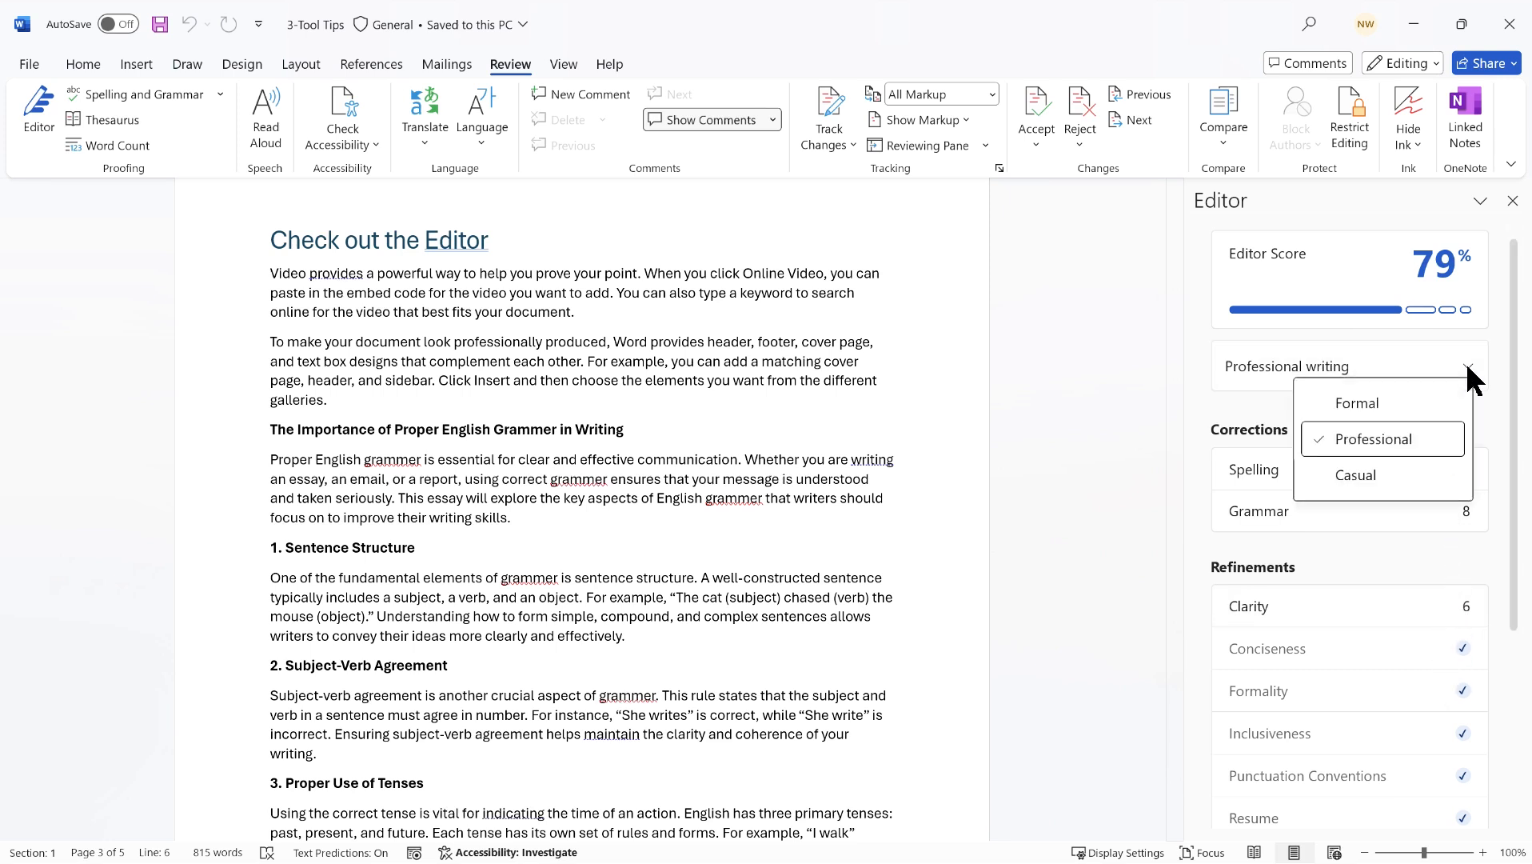
click(1381, 474)
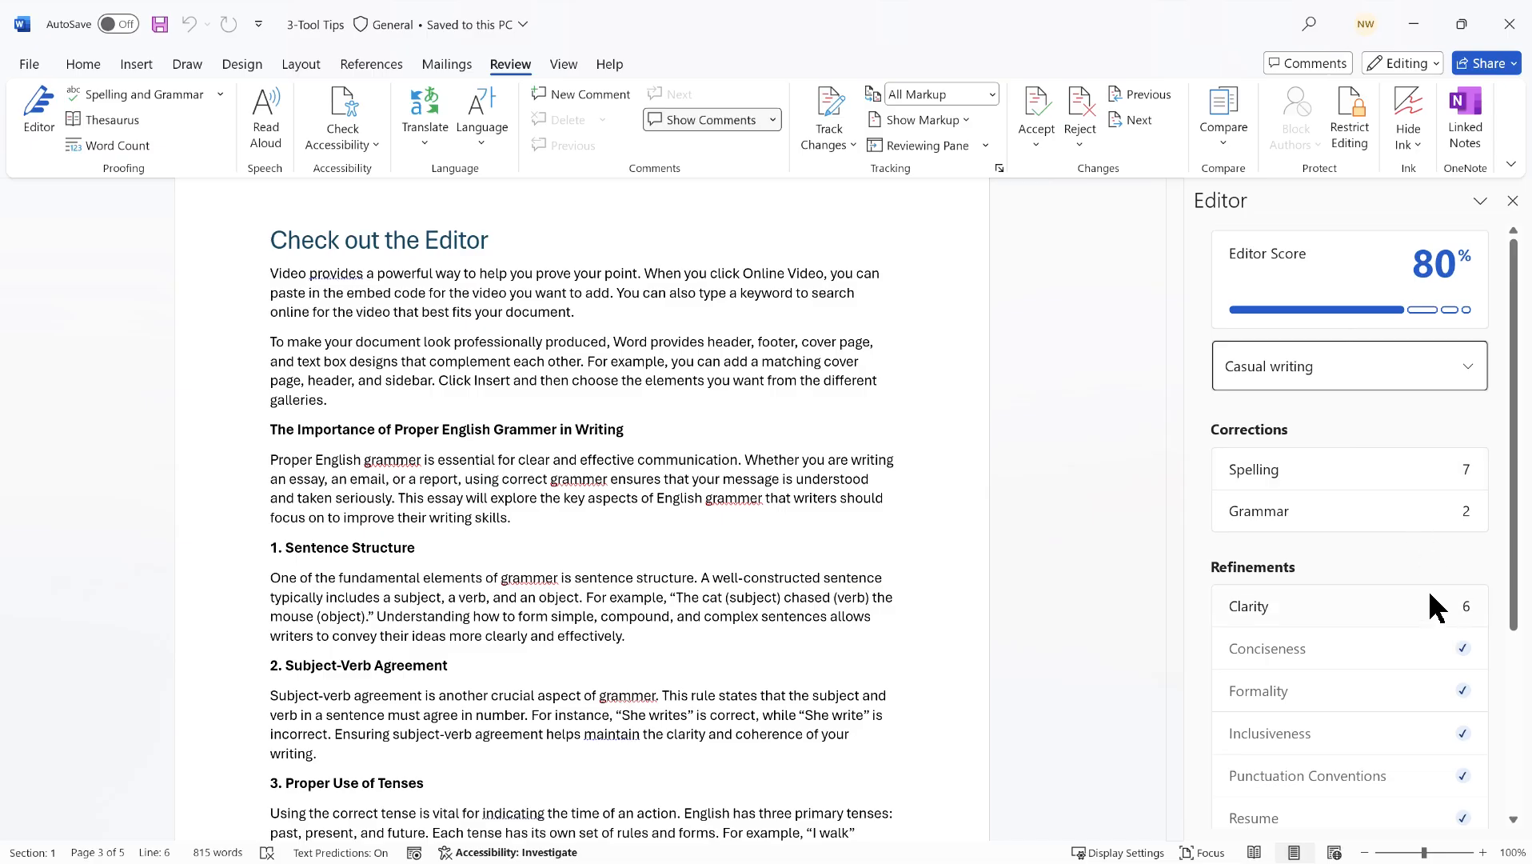
click(1469, 370)
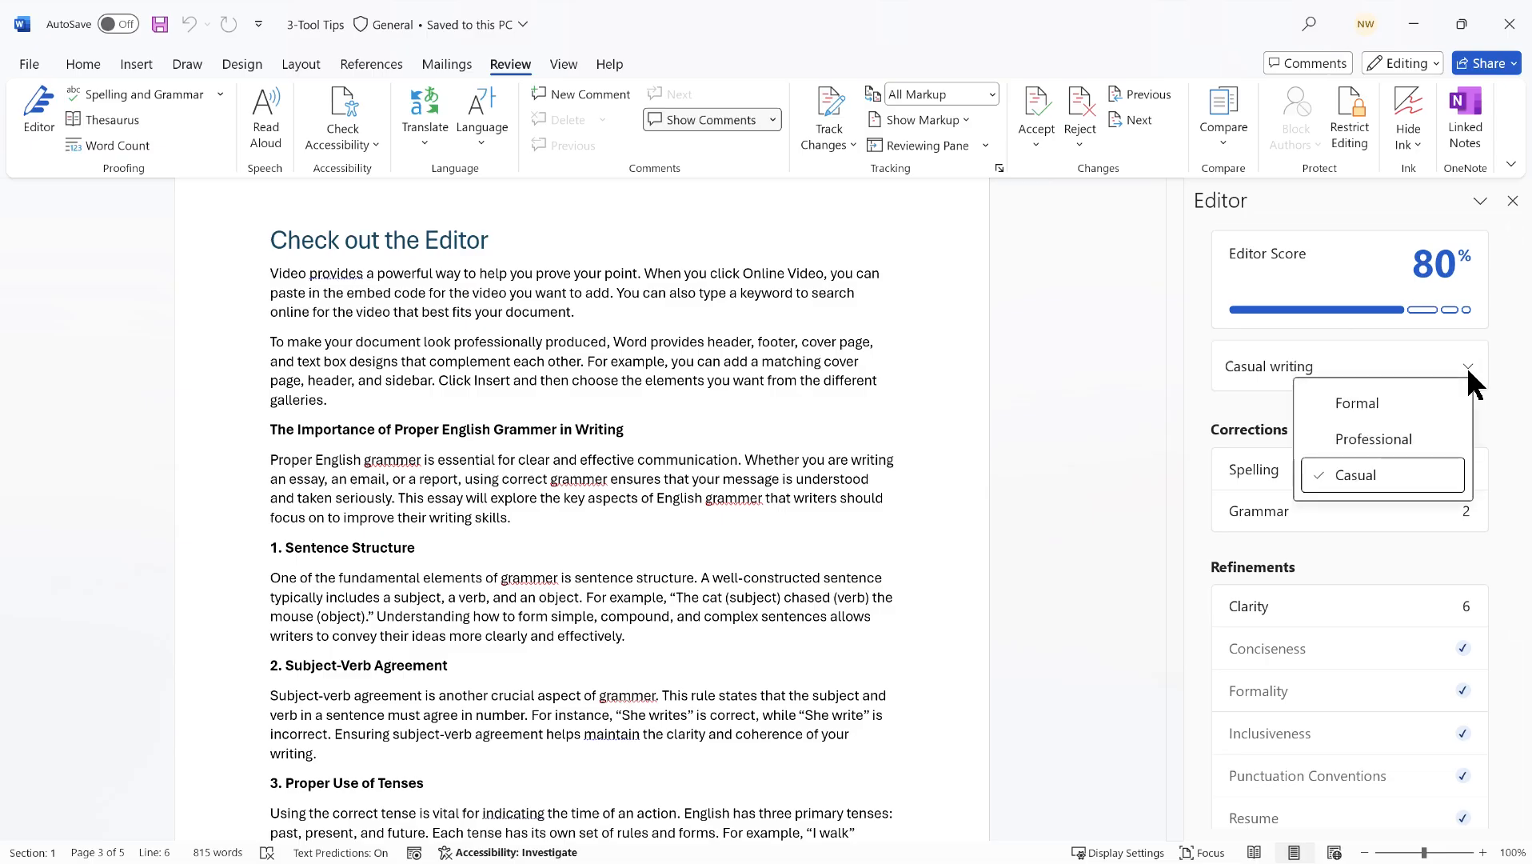
click(1400, 440)
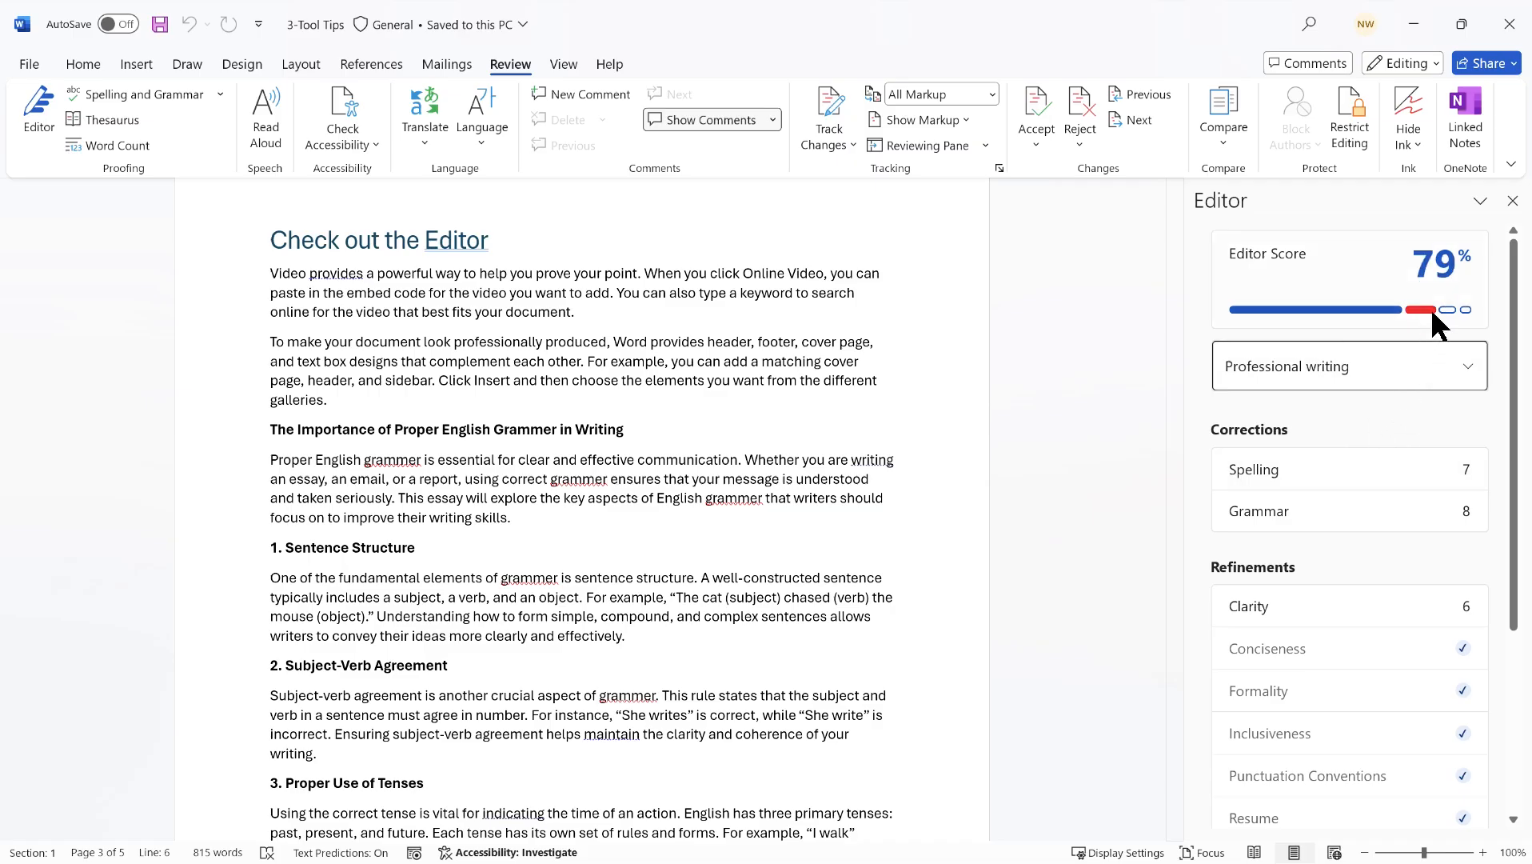
- Review Editor's spelling corrections and replace every flagged "grammer" with "grammar"
mouse_move(1448, 310)
scroll(1383, 542, down, 5)
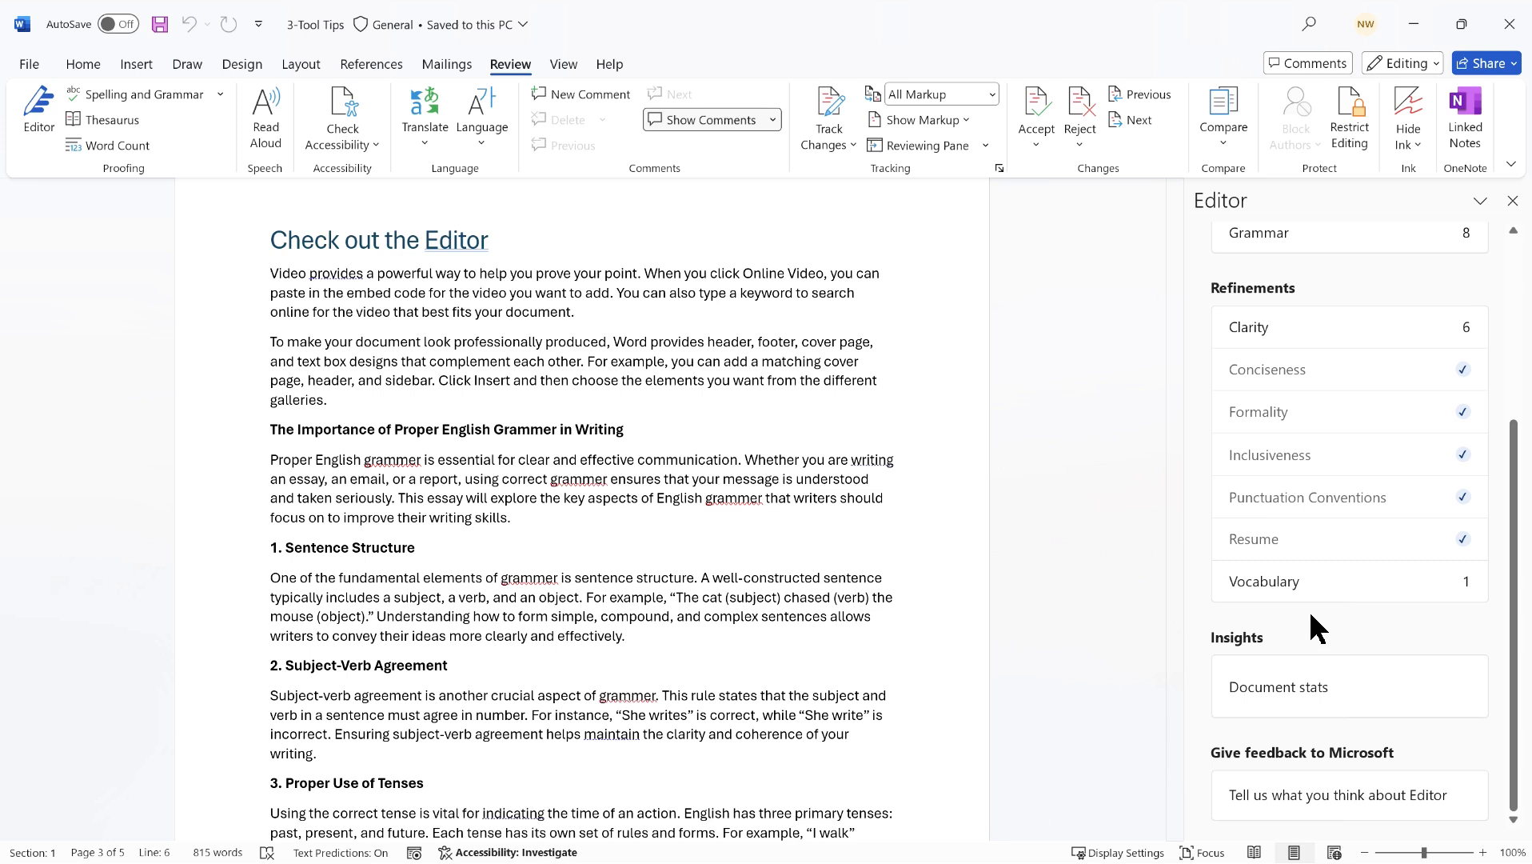
scroll(1311, 615, up, 4)
scroll(1311, 622, up, 1)
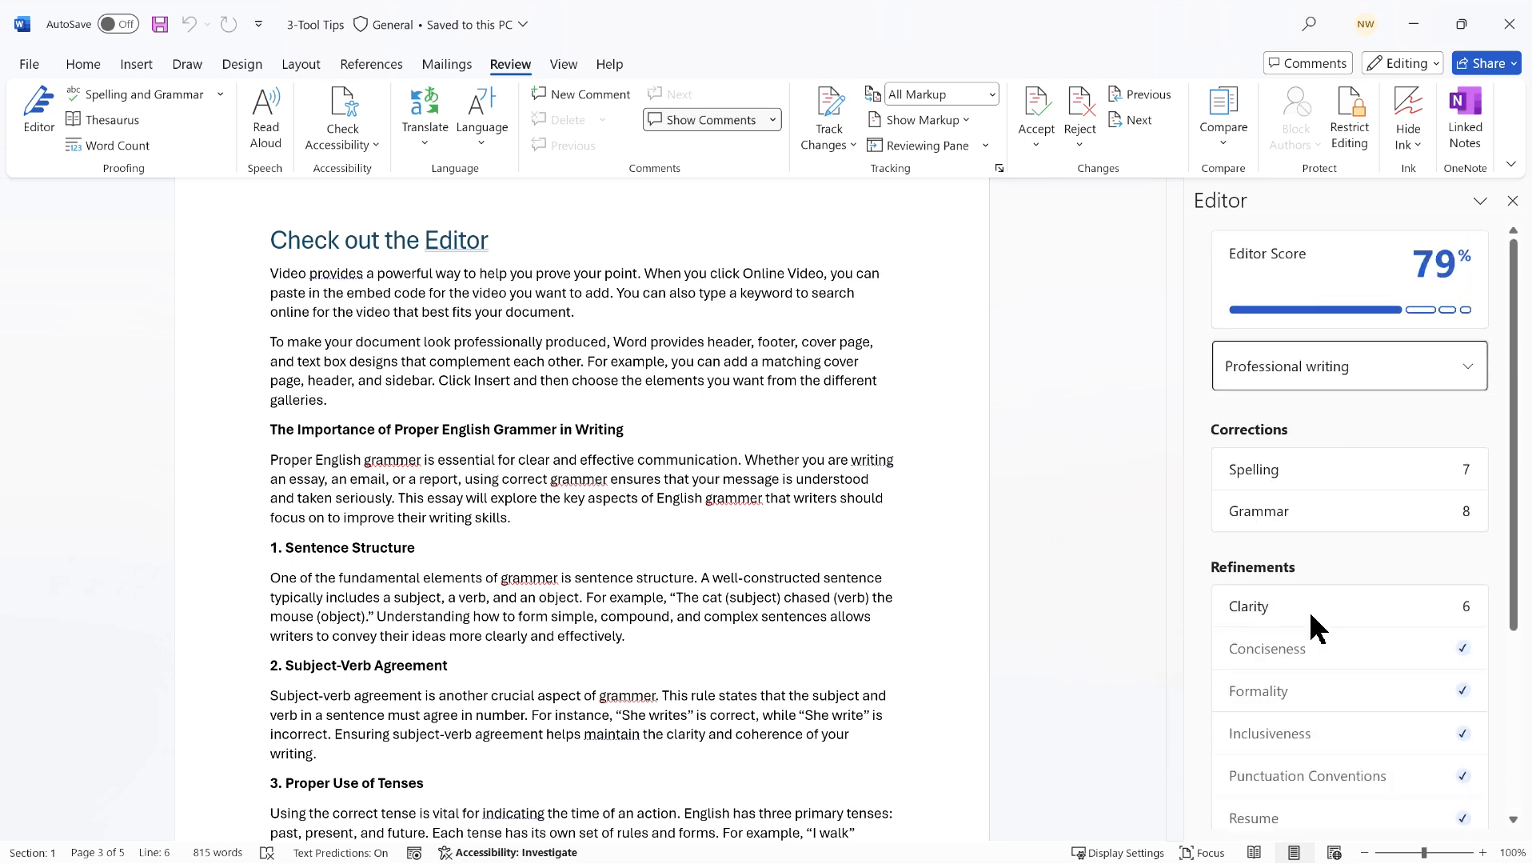
click(1354, 463)
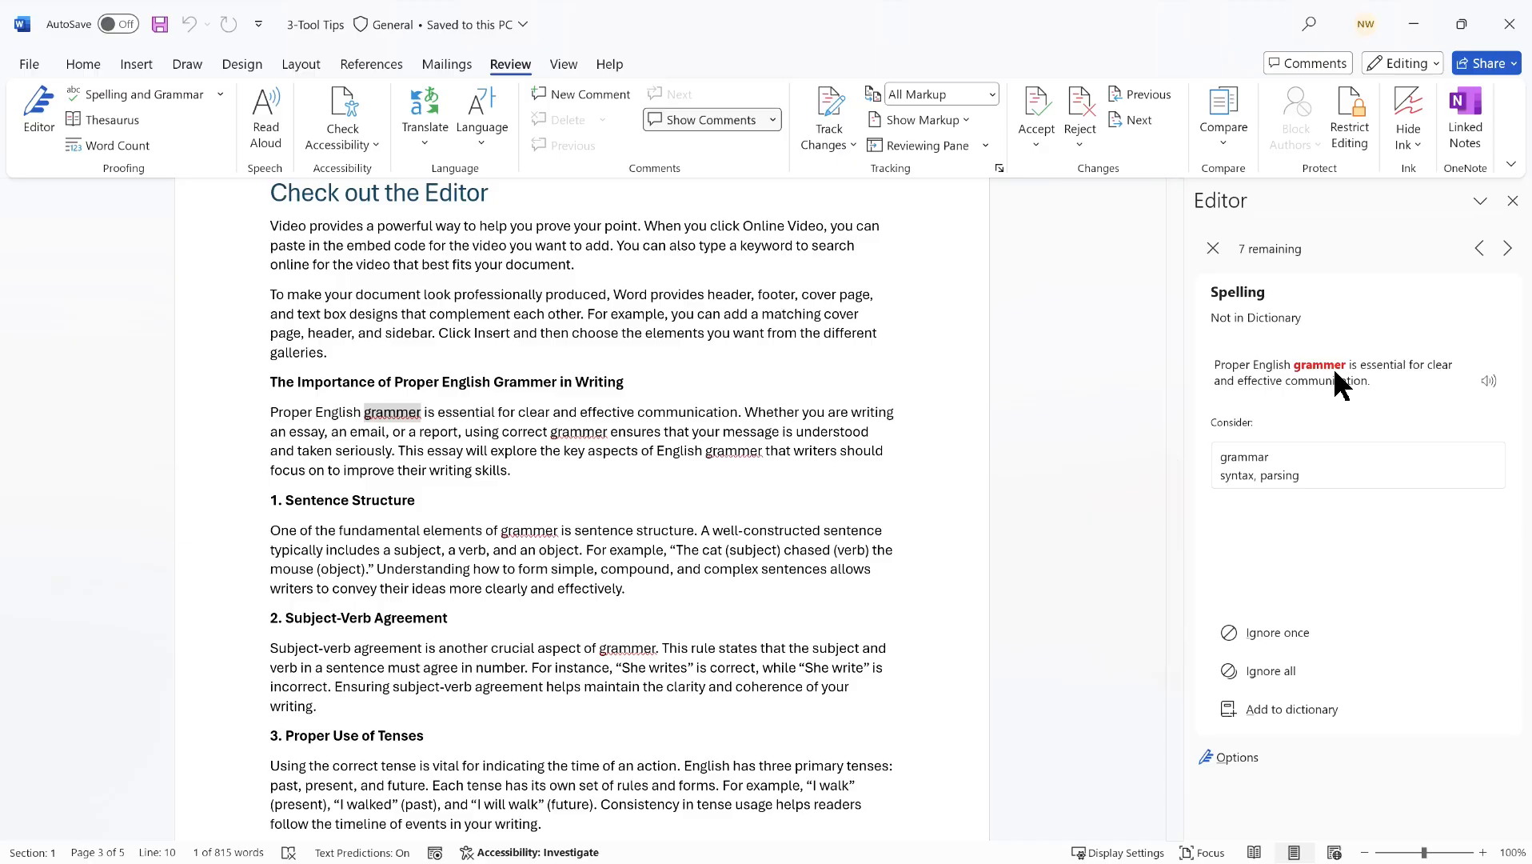
click(1260, 459)
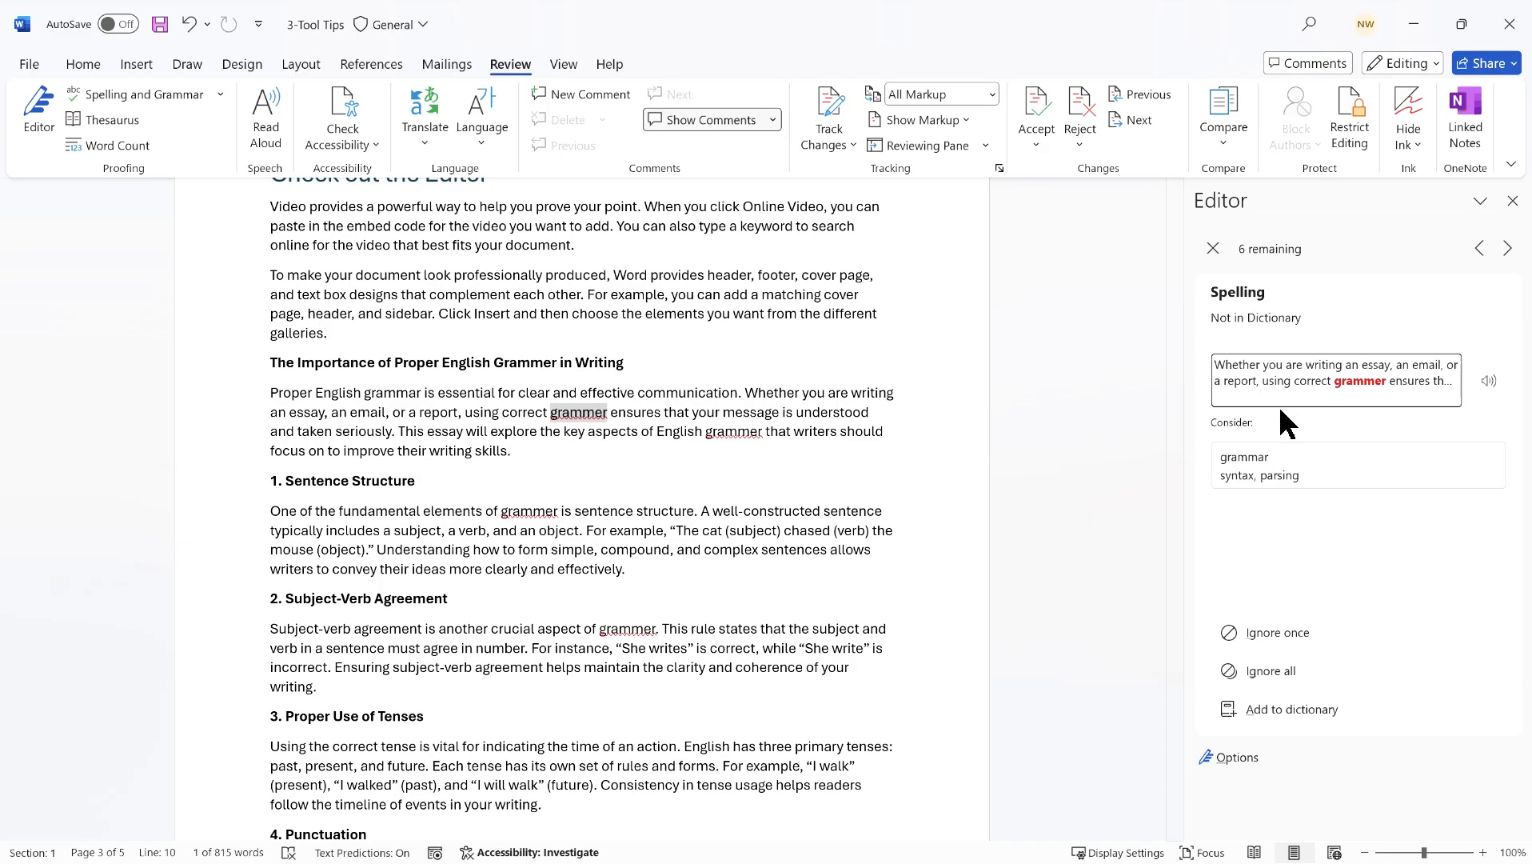
click(1261, 462)
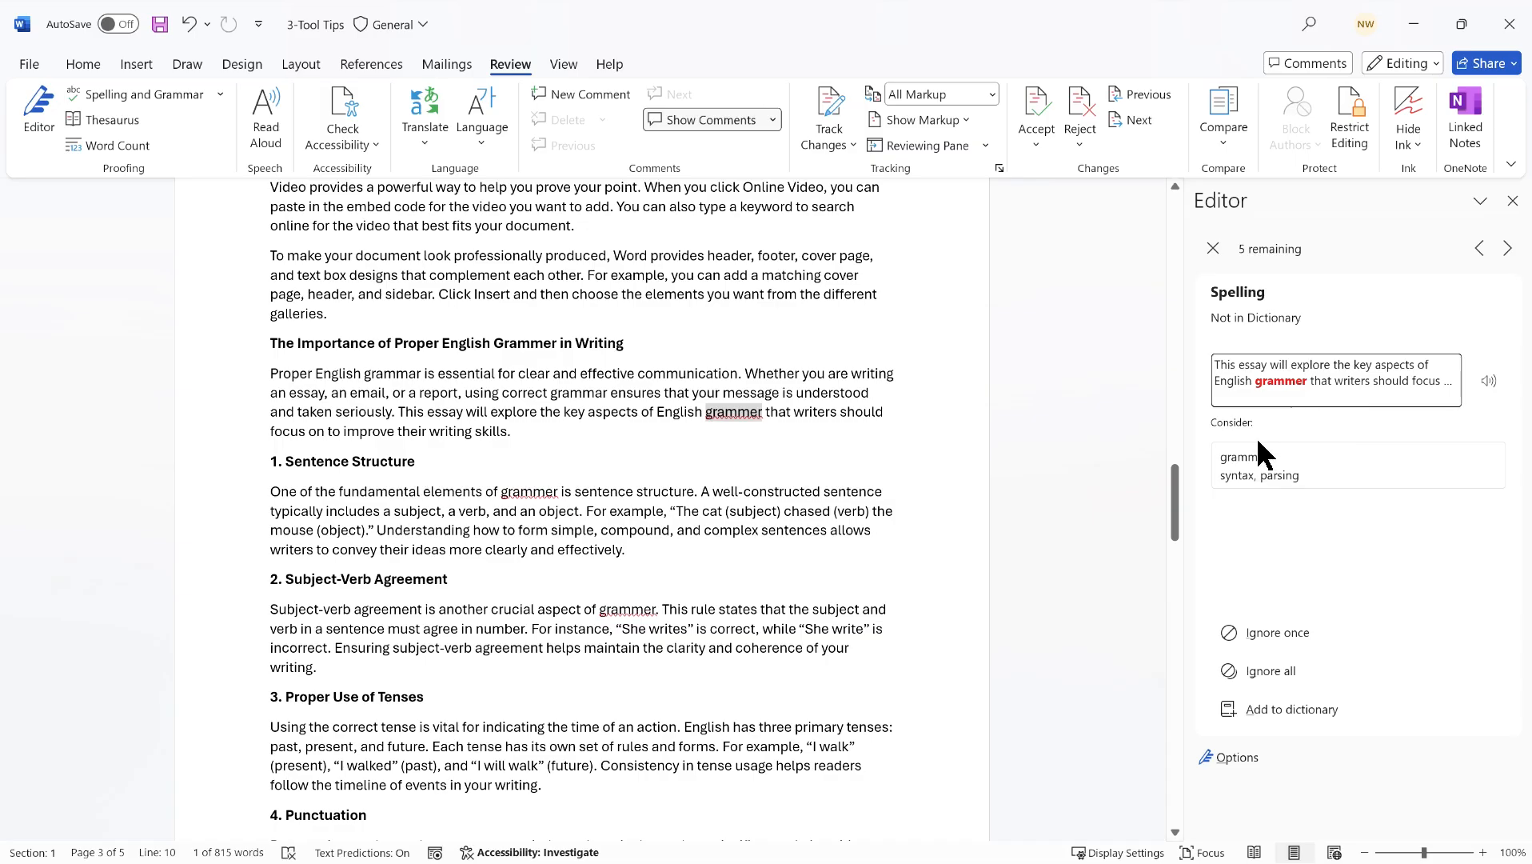
click(1254, 460)
click(1252, 456)
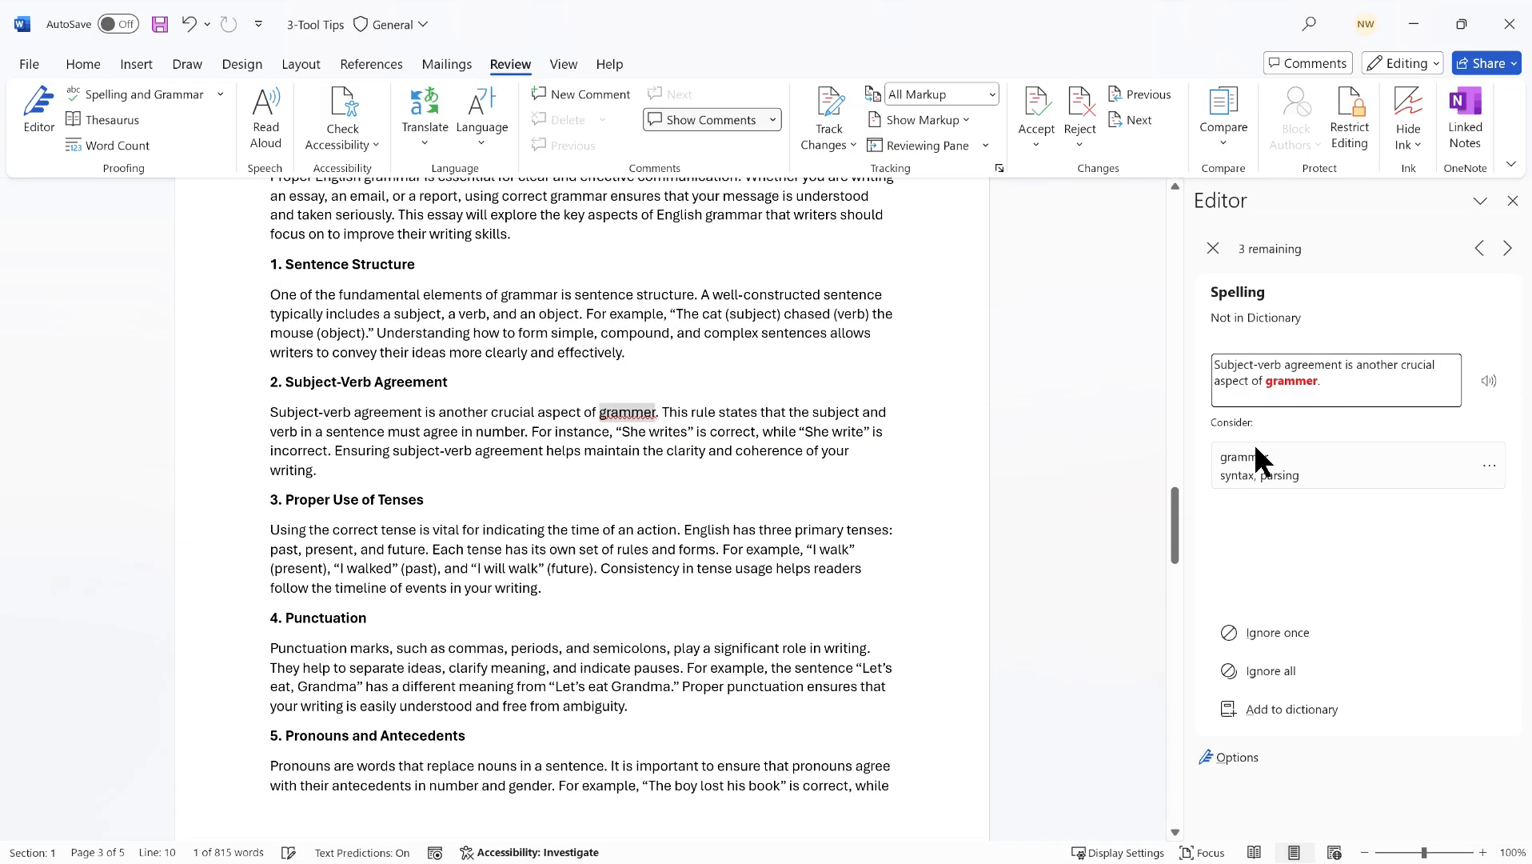
click(1255, 456)
click(1256, 455)
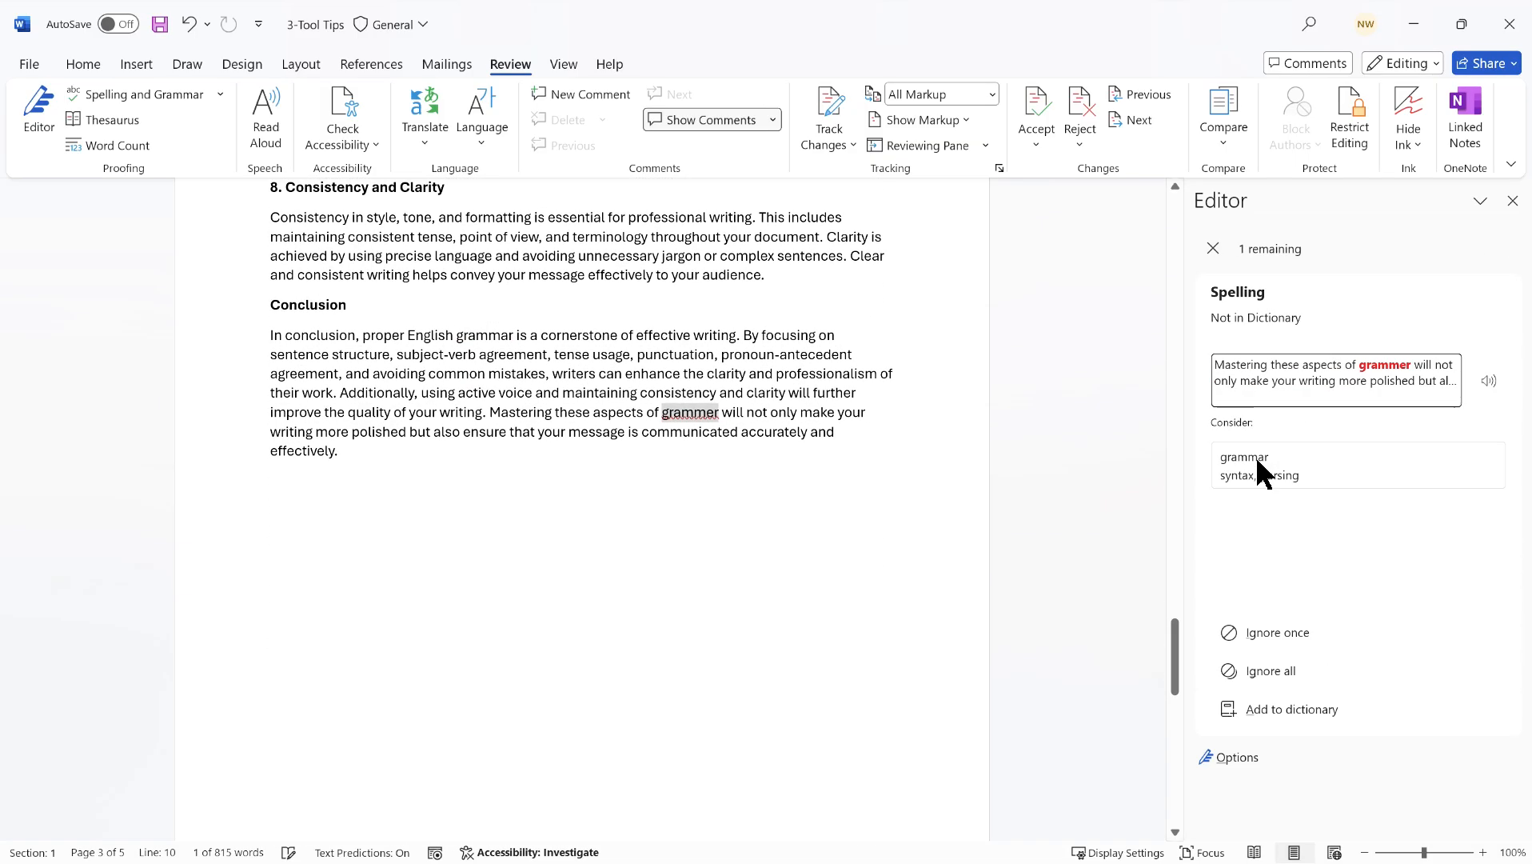
click(1255, 455)
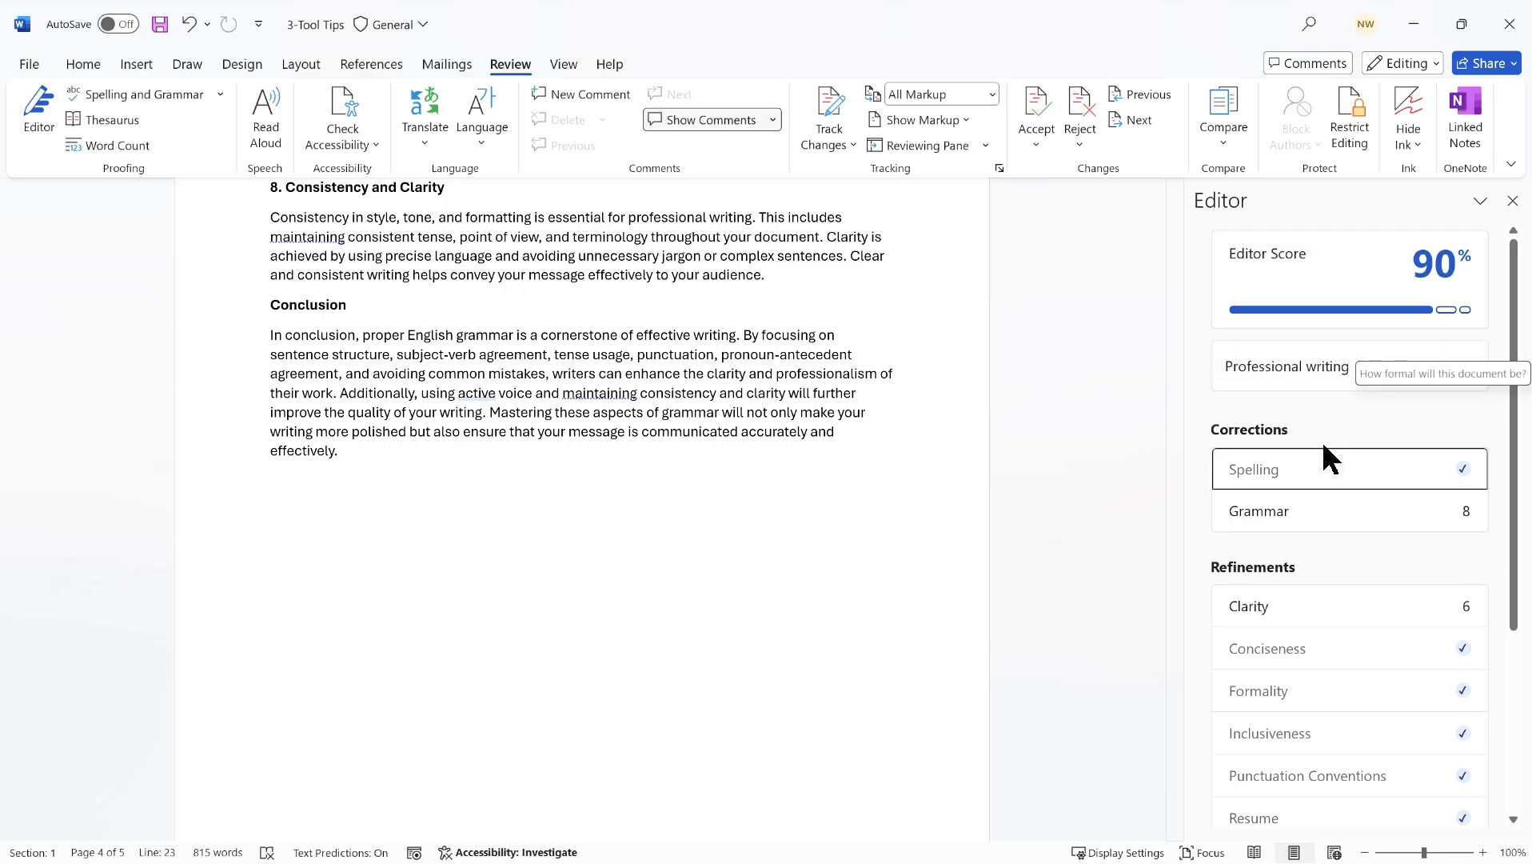
- Review the grammar corrections: add periods after "Canvas", both captions ending in "courses" and the "Editor" heading, and ignore the "Calculate" suggestion once
click(1279, 503)
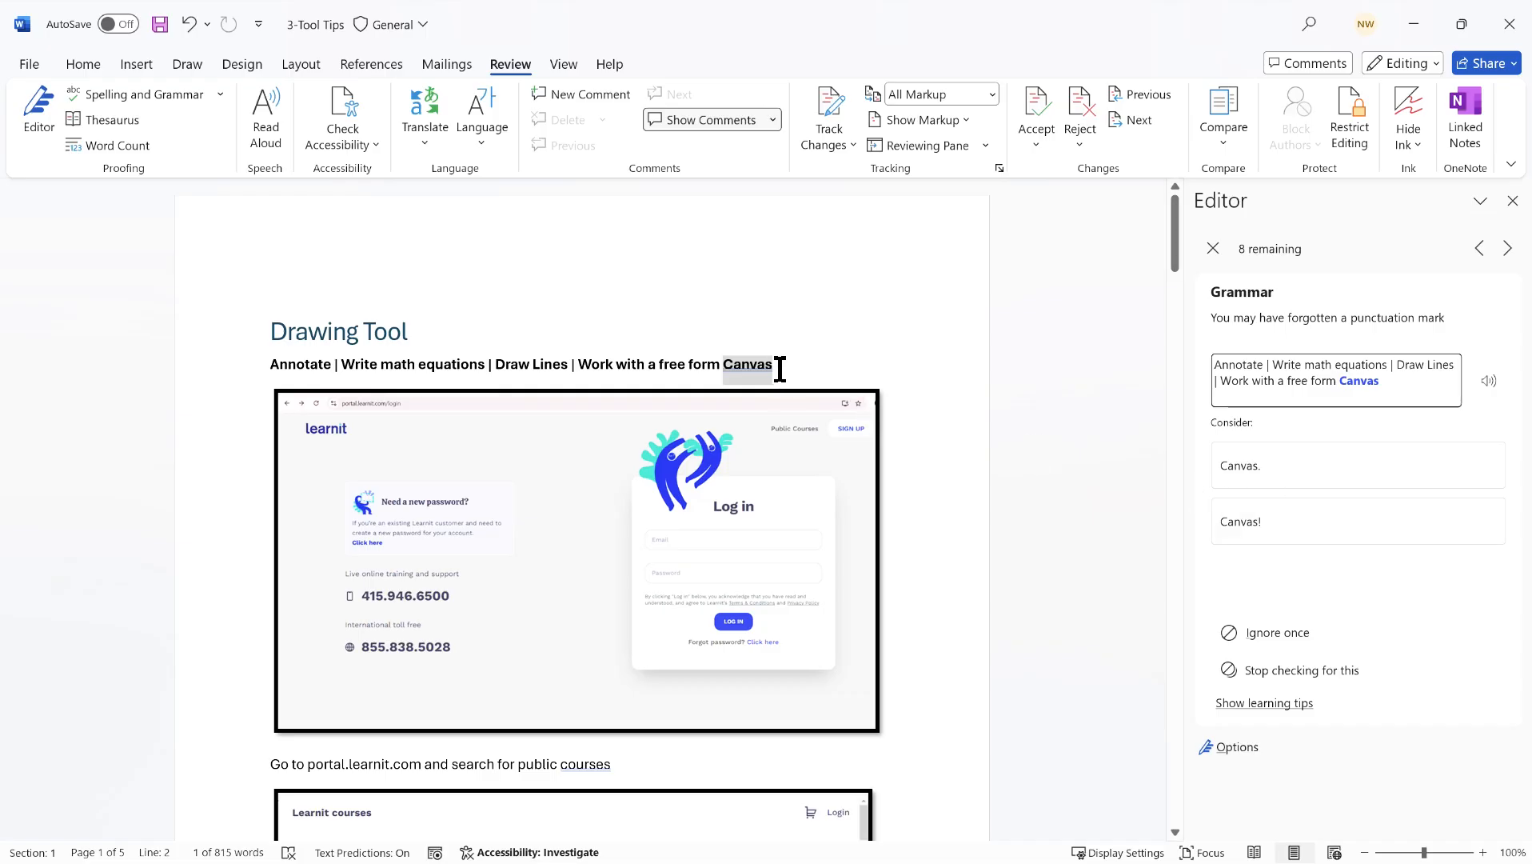
click(1256, 465)
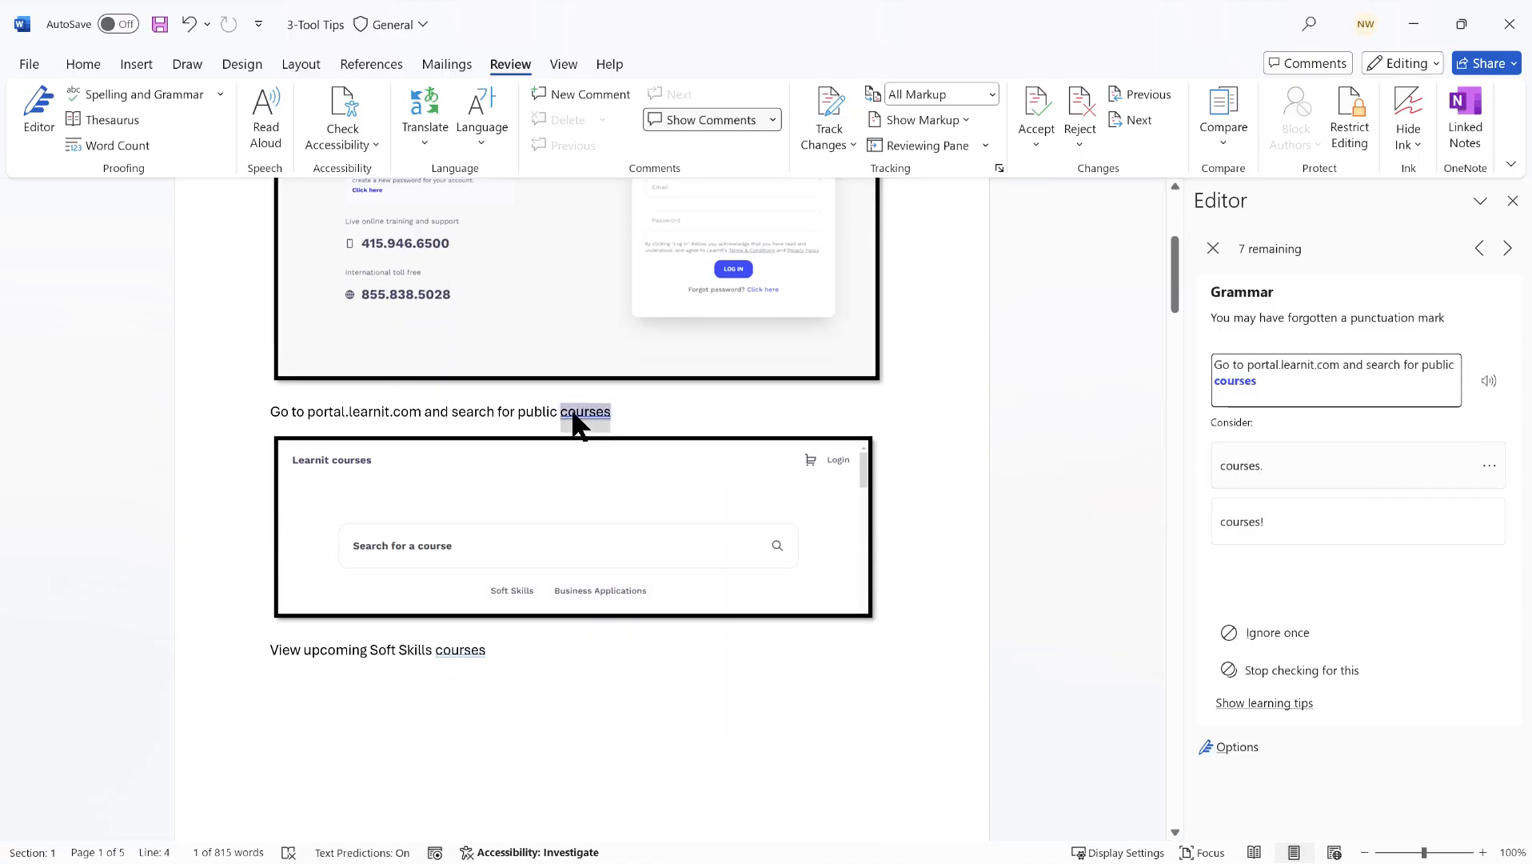
click(1289, 464)
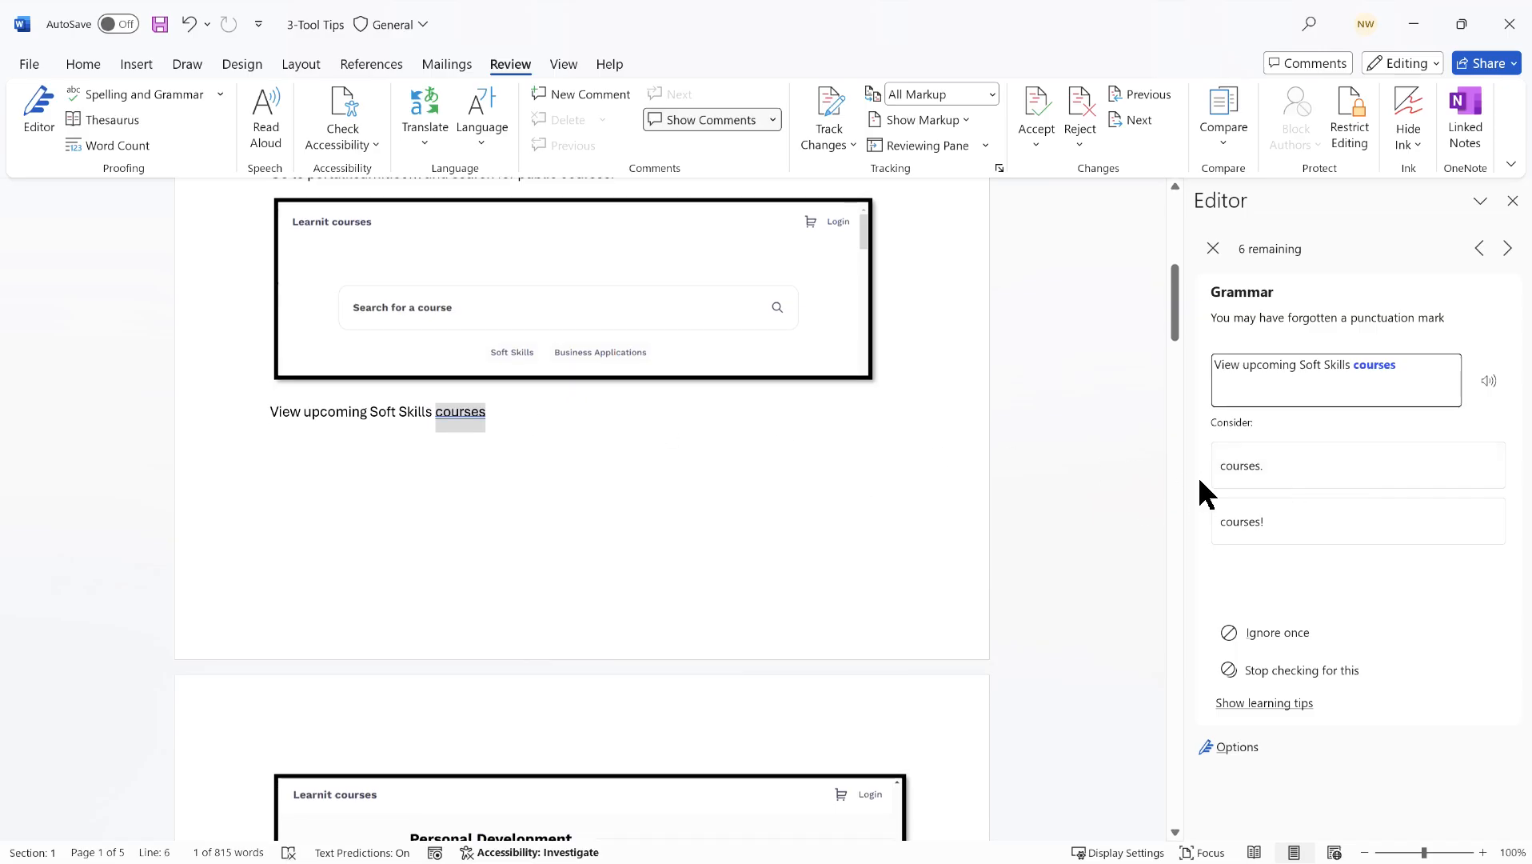
click(1283, 466)
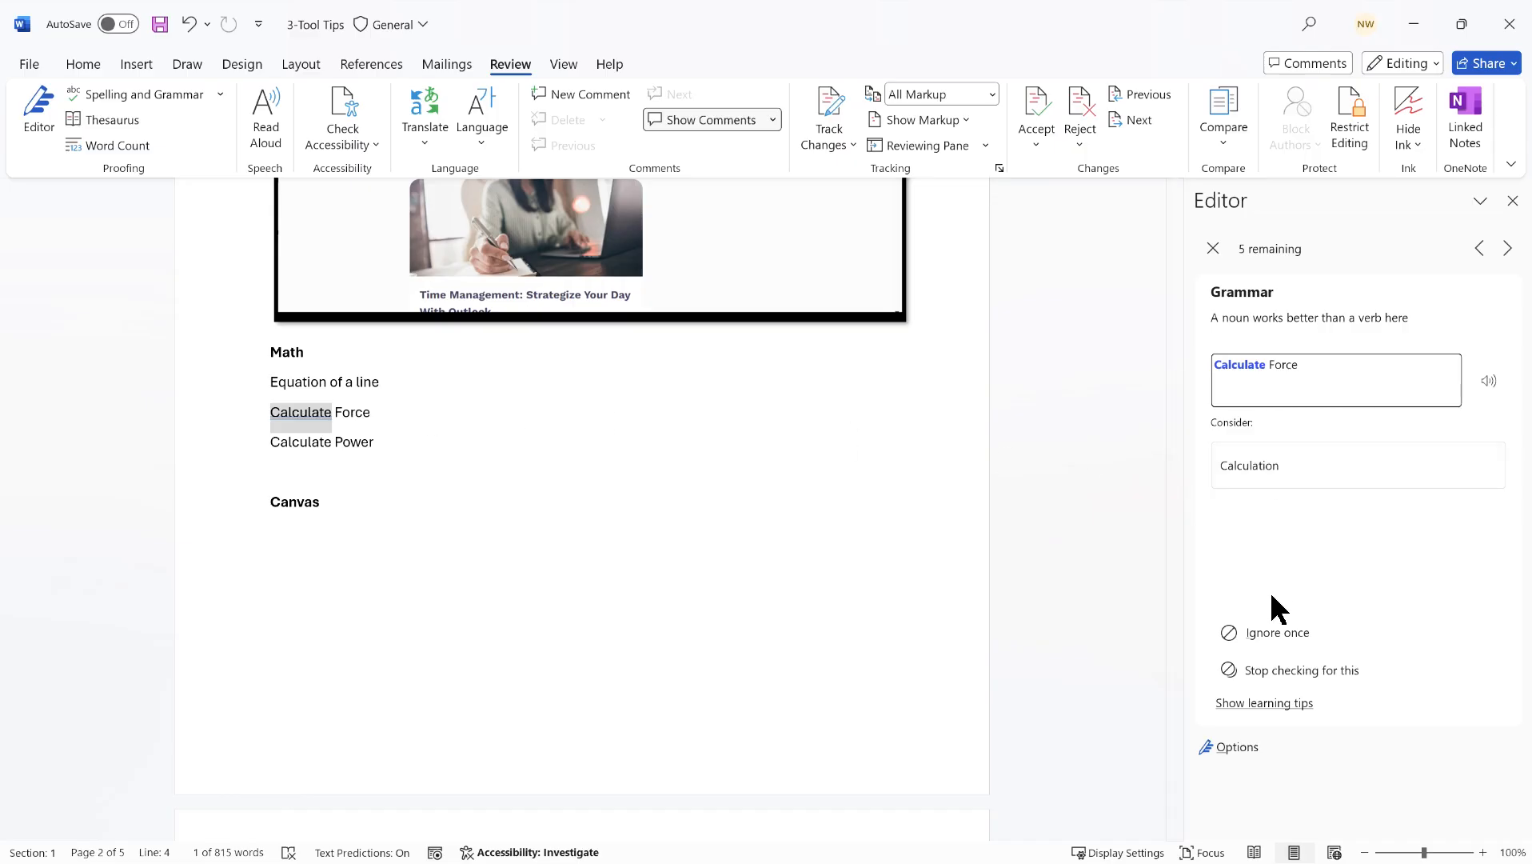
click(1277, 633)
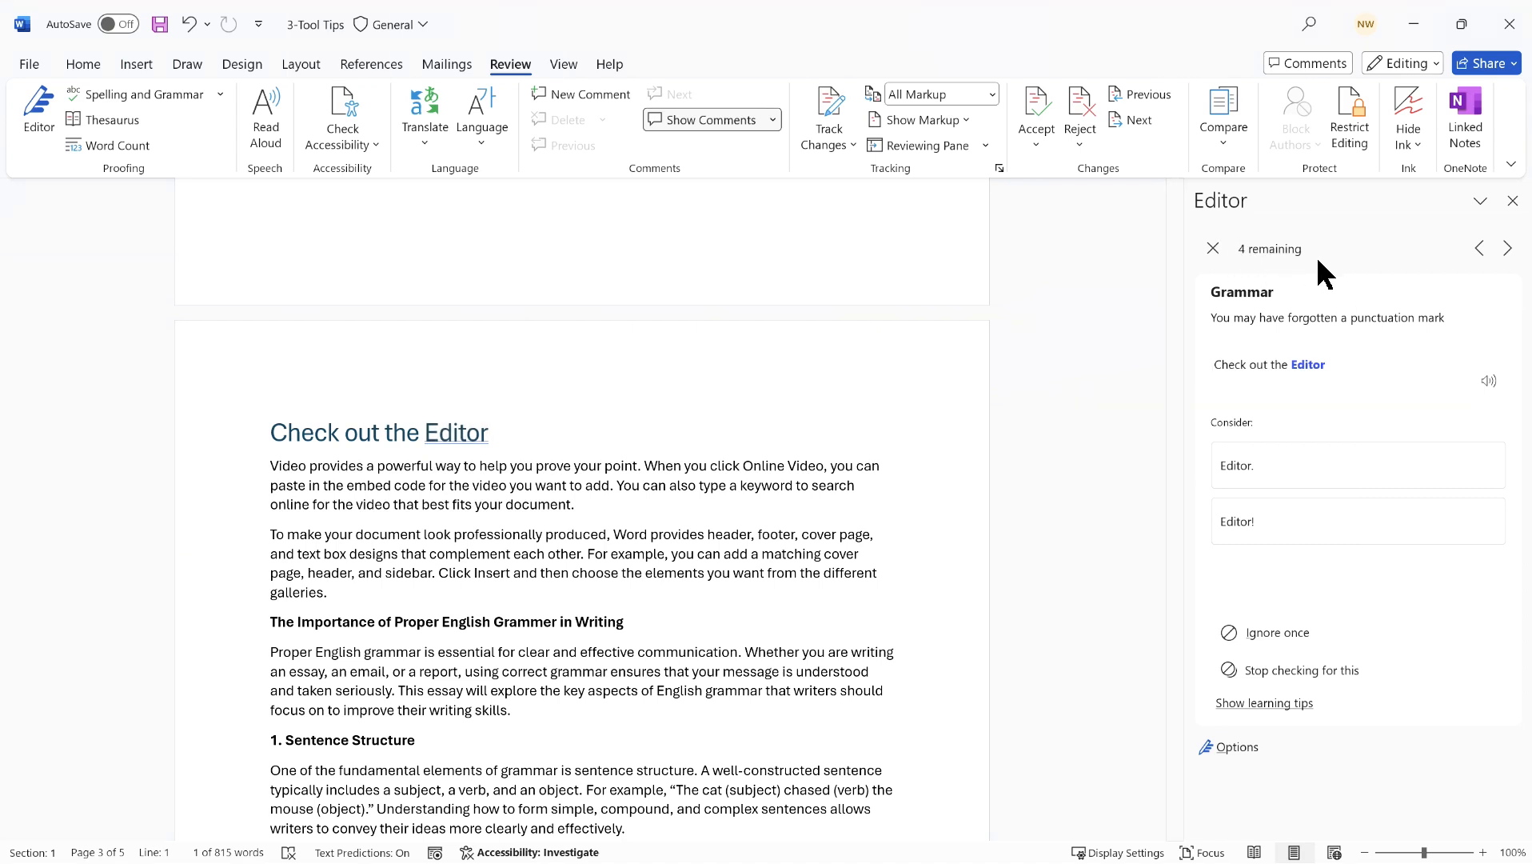
click(1257, 466)
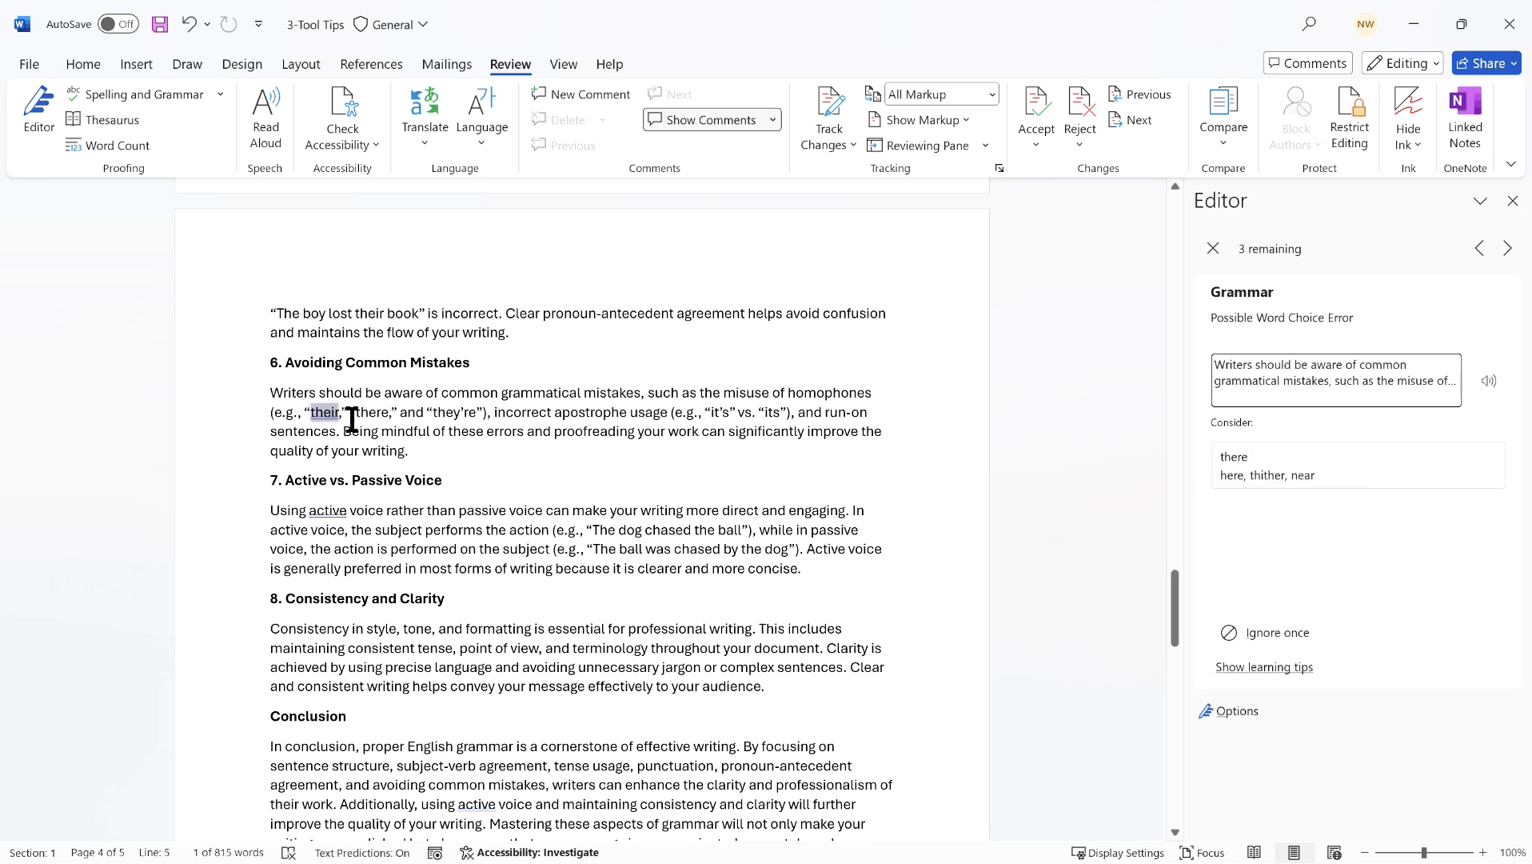
- Accept "there" for "their" in section 6, and "an active" for "active" in section 7 and the Conclusion
click(1260, 471)
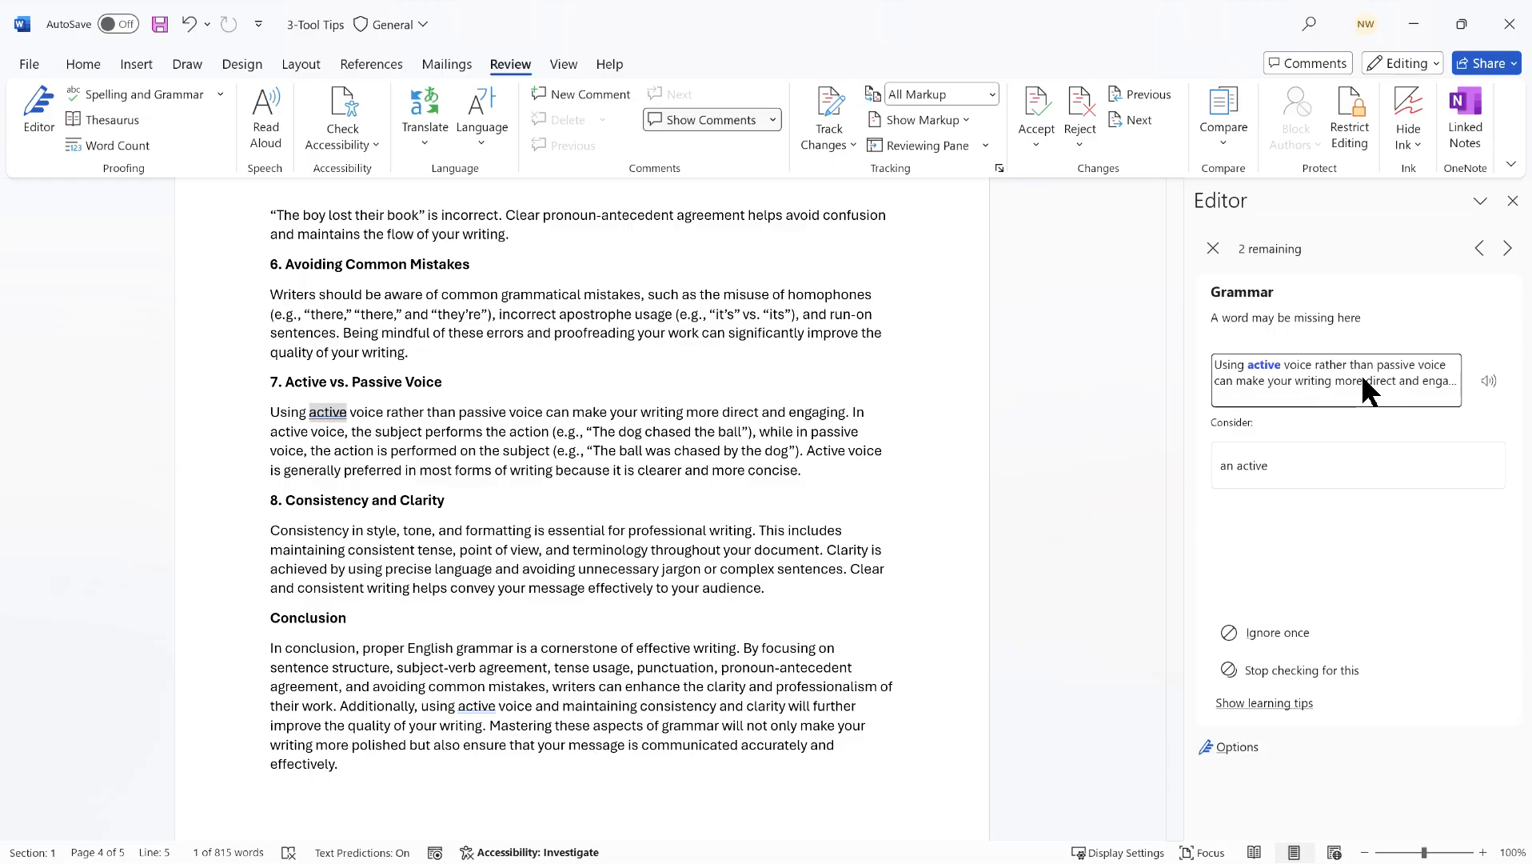
click(1267, 458)
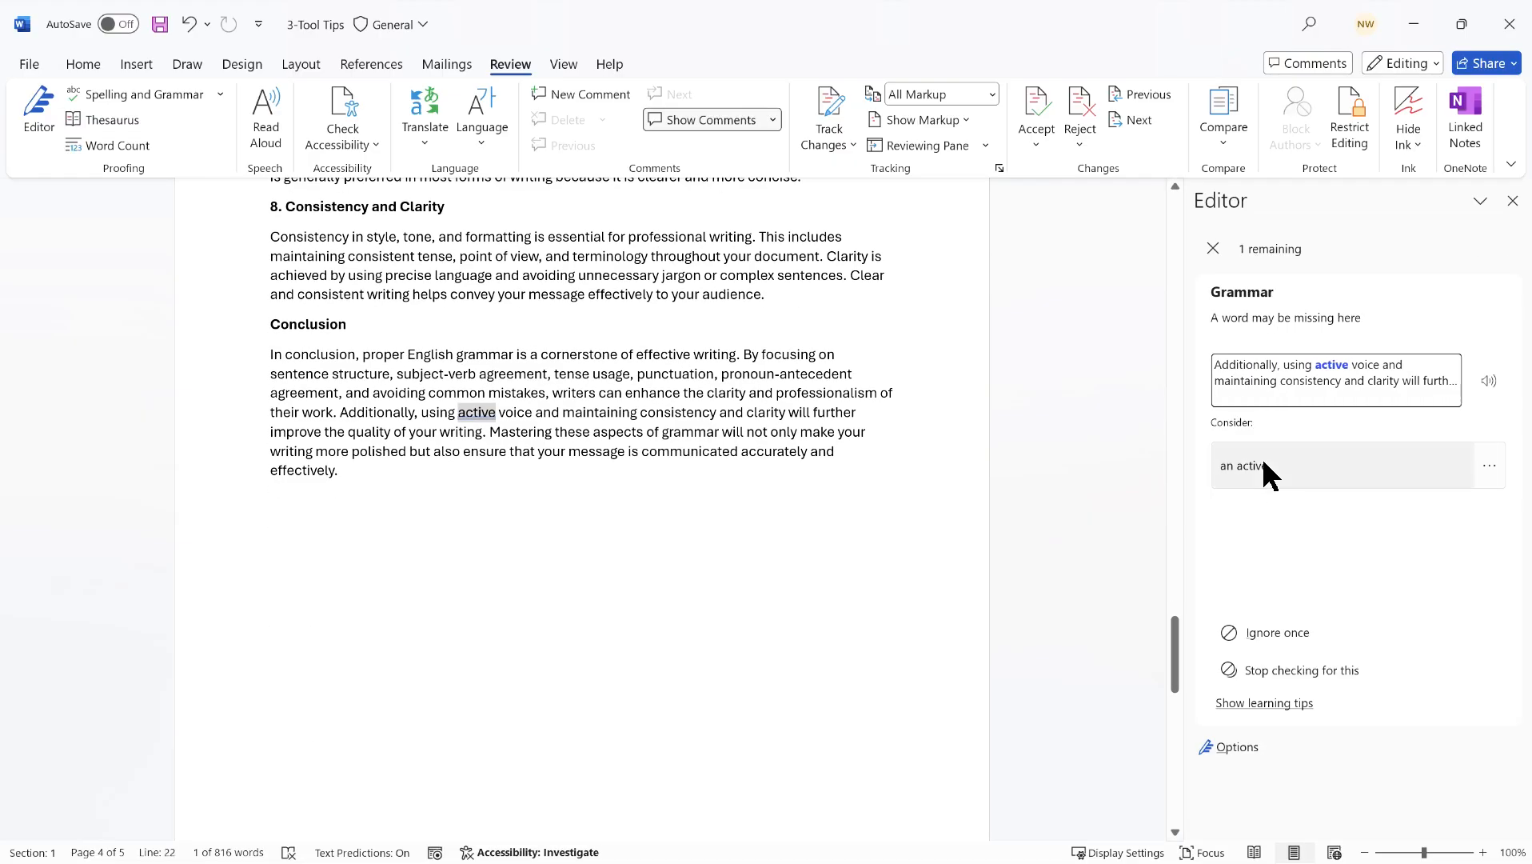
click(1263, 463)
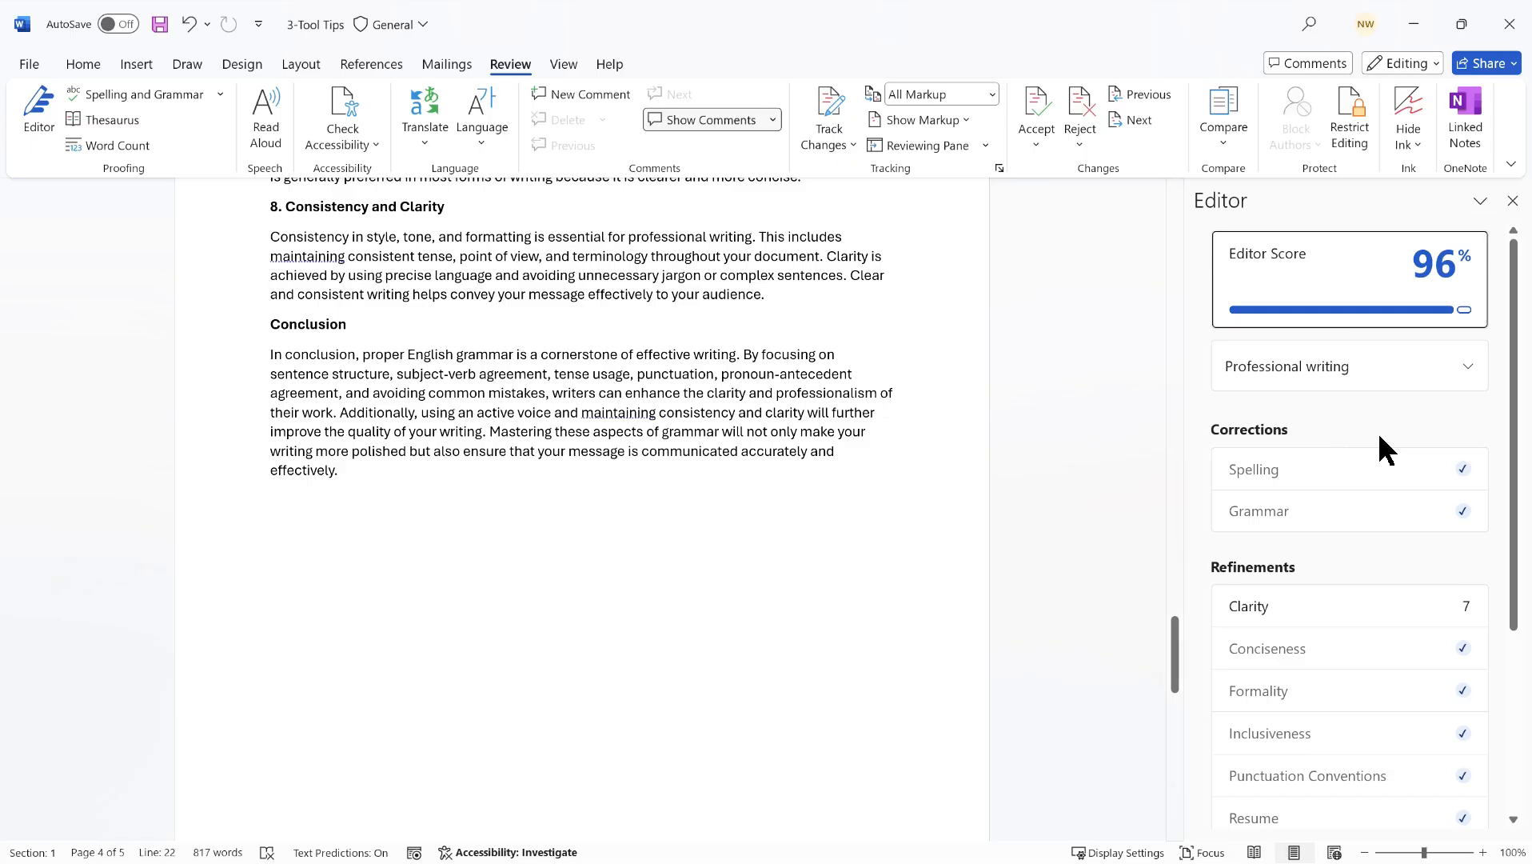
- Accept the Clarity suggestions "keeping" in the Conclusion, "offers" in the opening Video sentence, and "keep" in section 2
mouse_move(1421, 279)
scroll(1359, 606, down, 1)
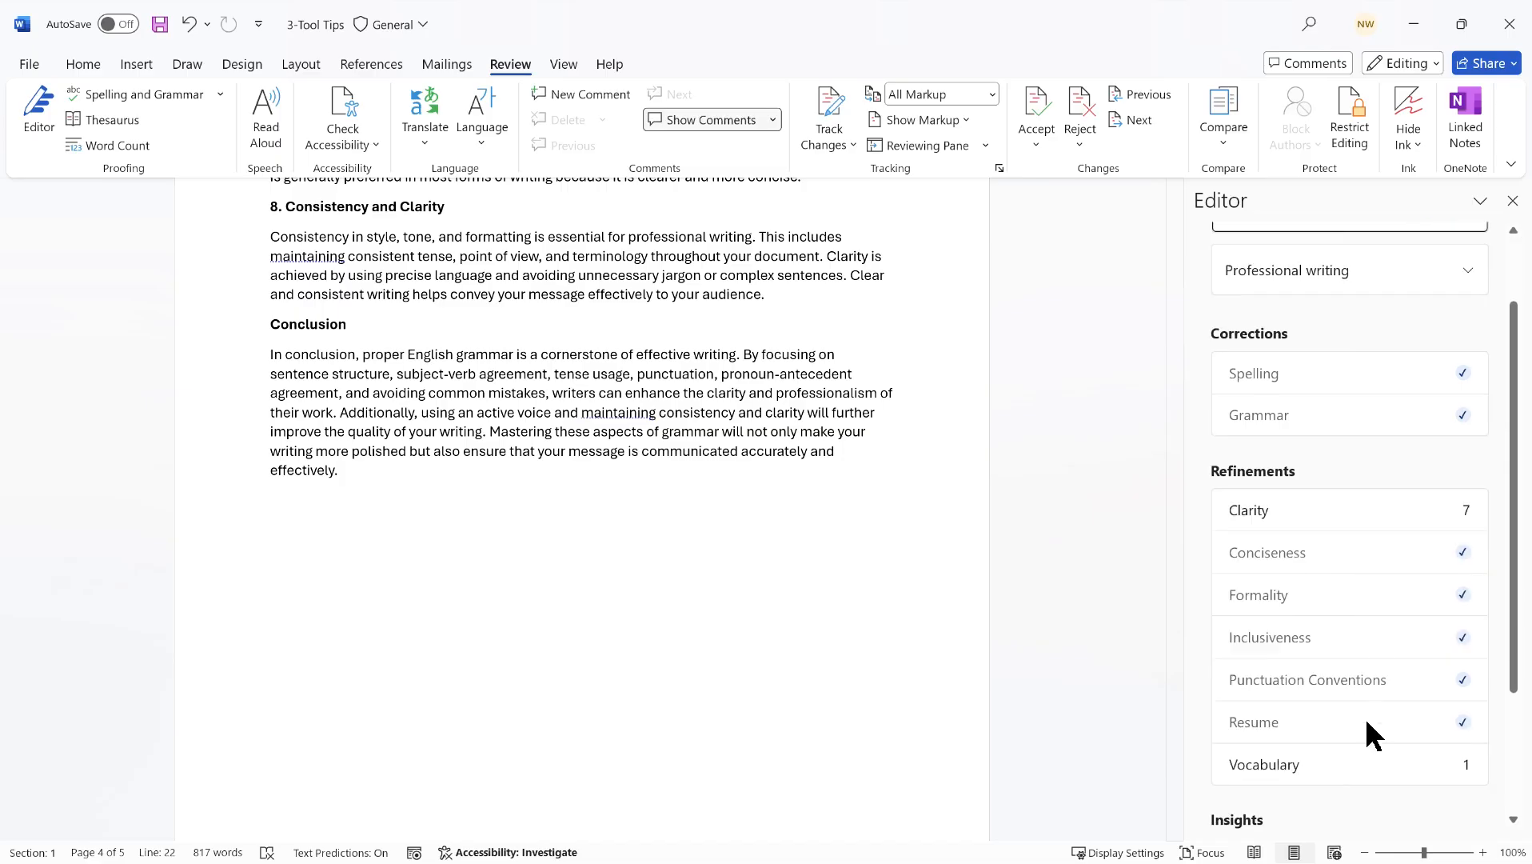
click(1353, 509)
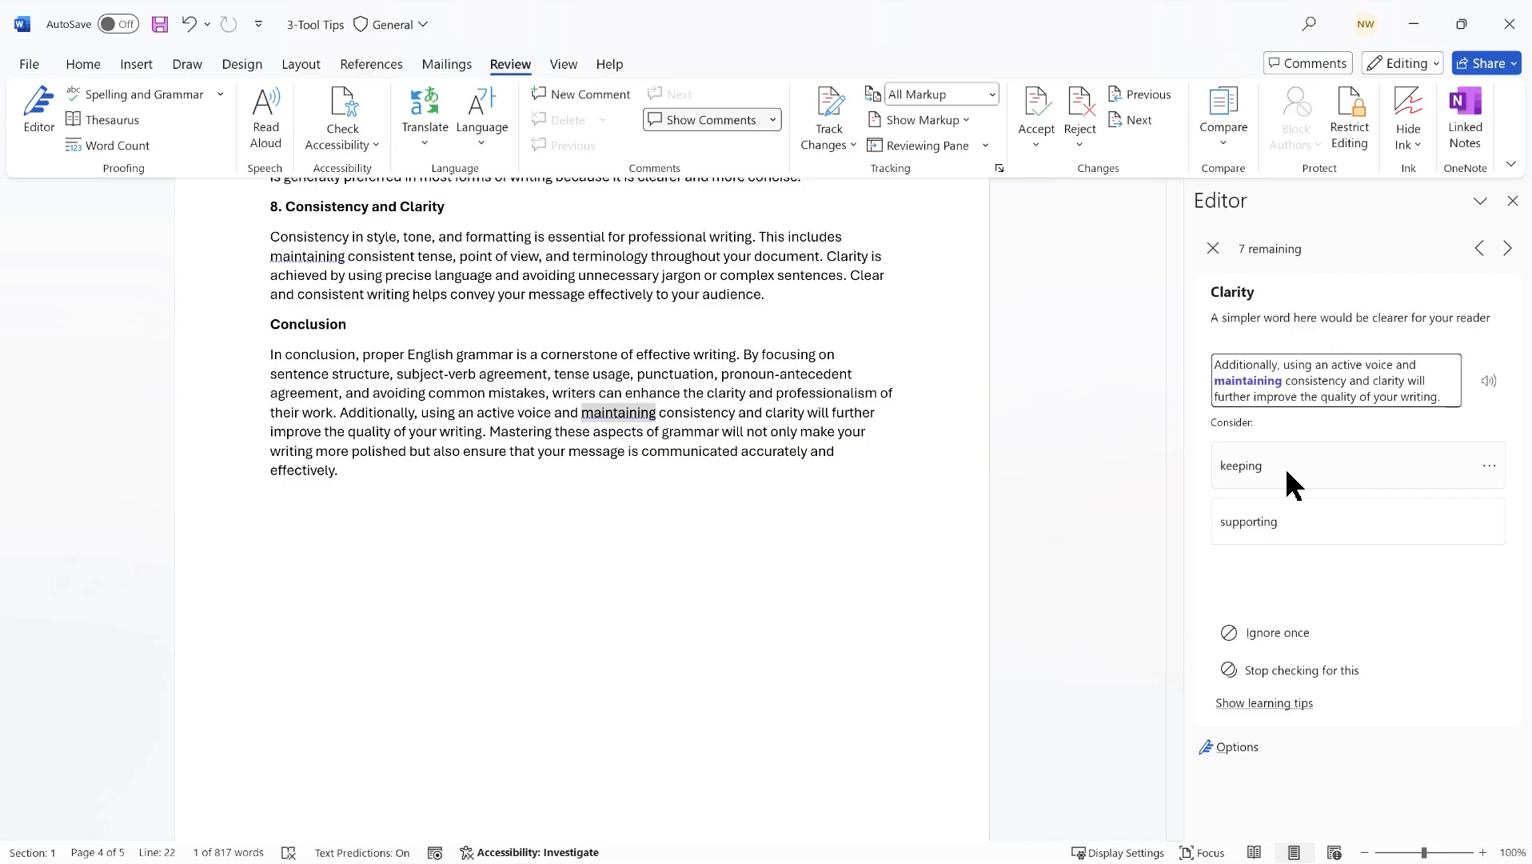
click(1286, 467)
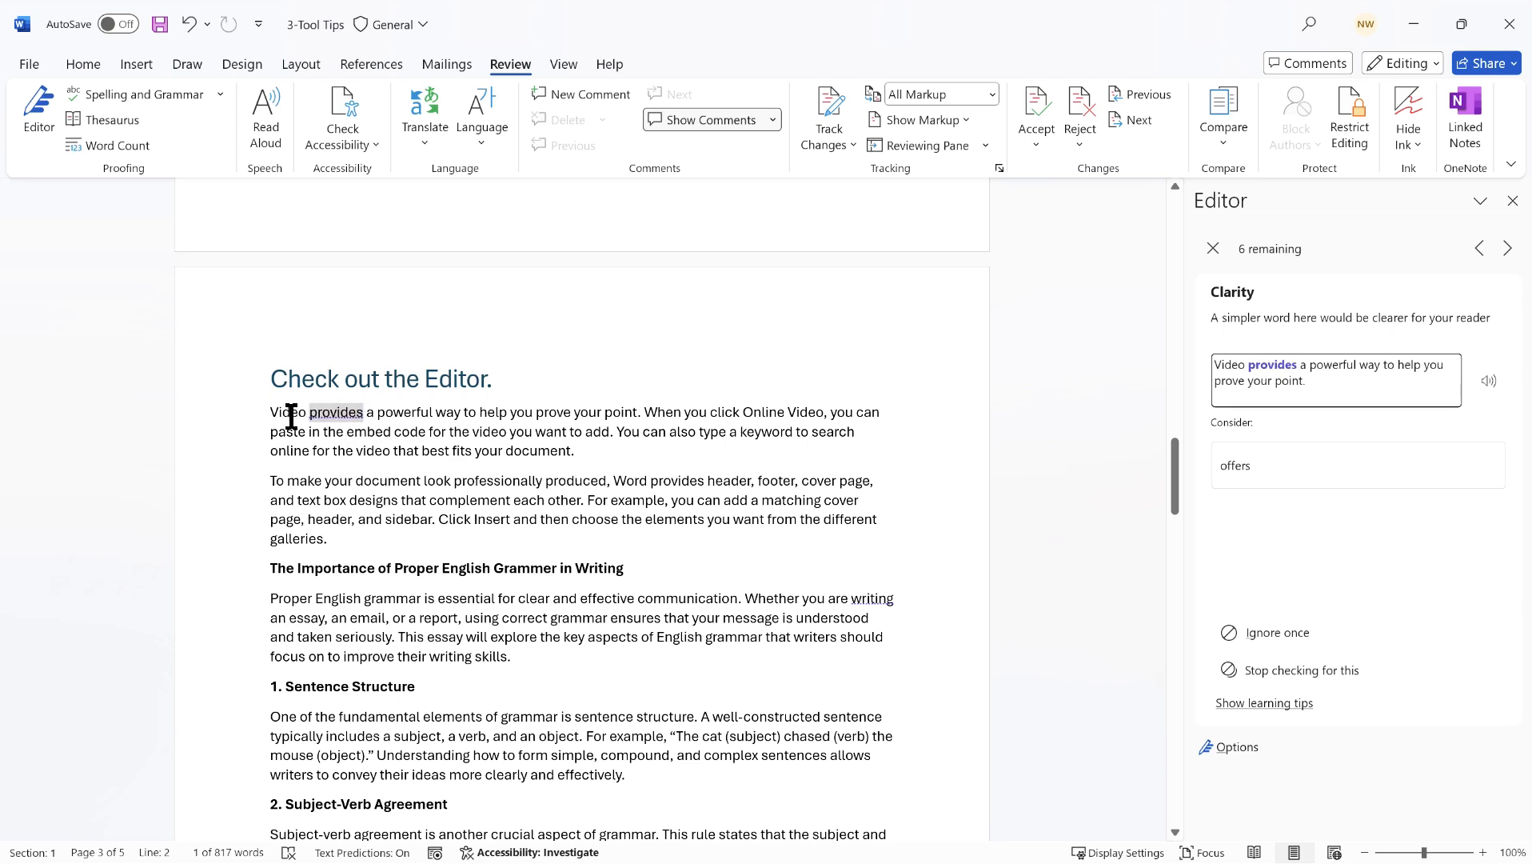
click(1273, 464)
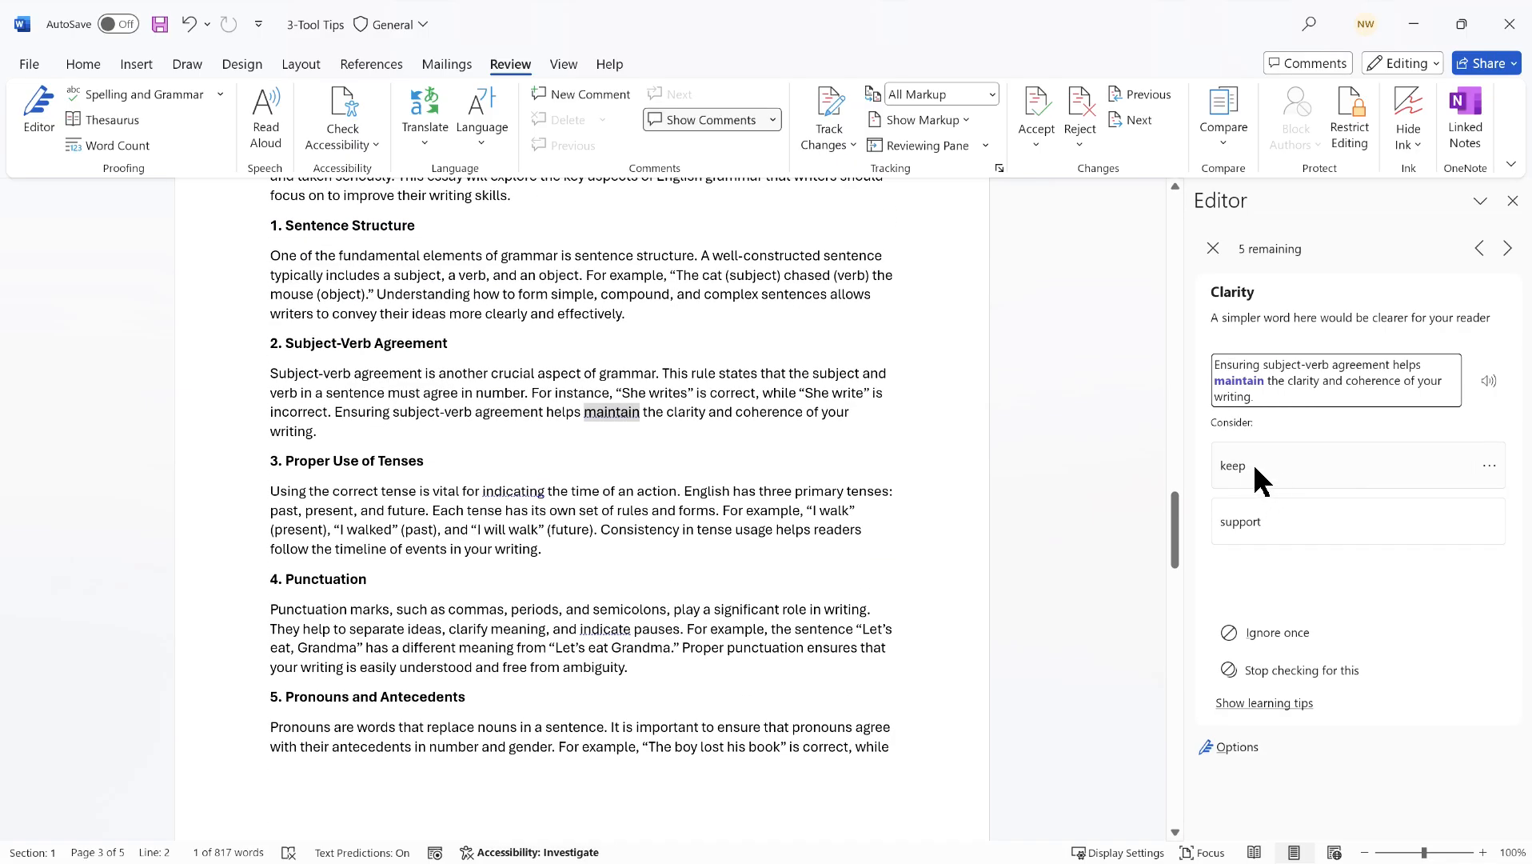
click(1254, 463)
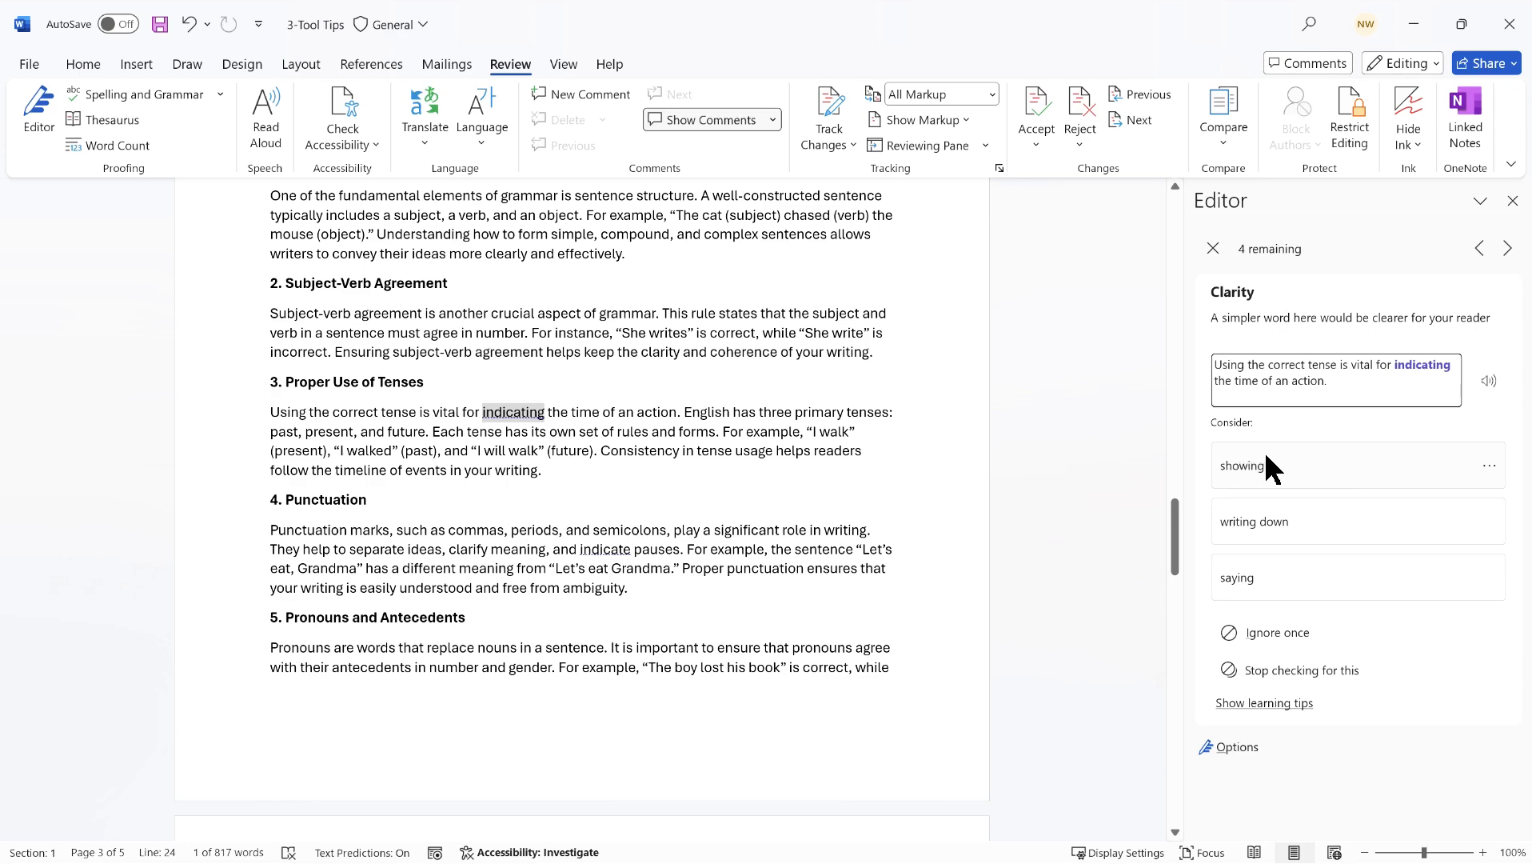
- Ignore once the Clarity suggestions for "indicating", "indicate" and section 8's "maintaining", and replace "maintains" with "supports" in section 5
click(1284, 630)
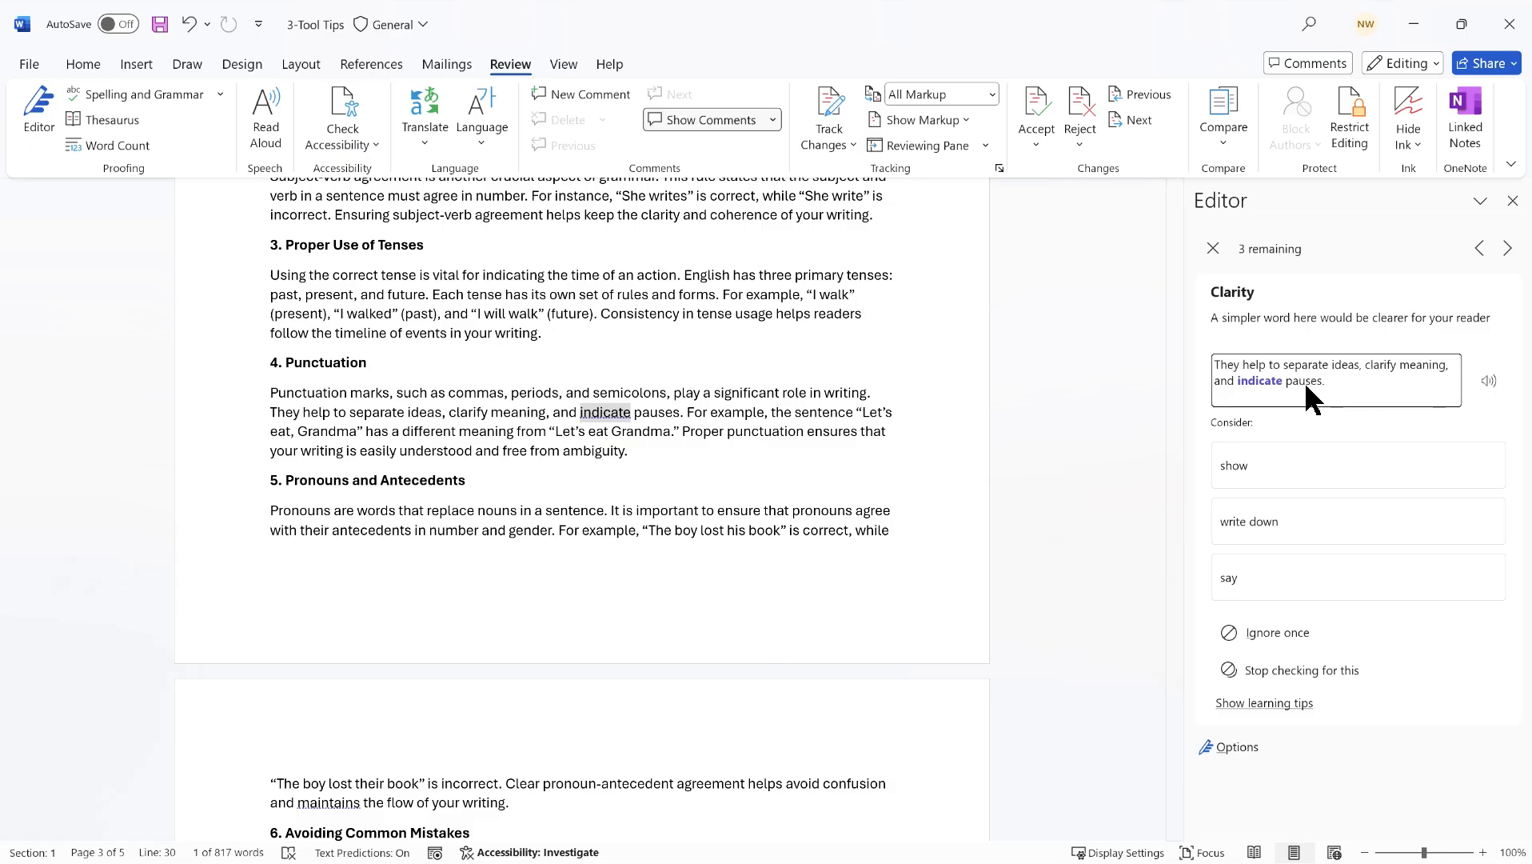
click(1292, 631)
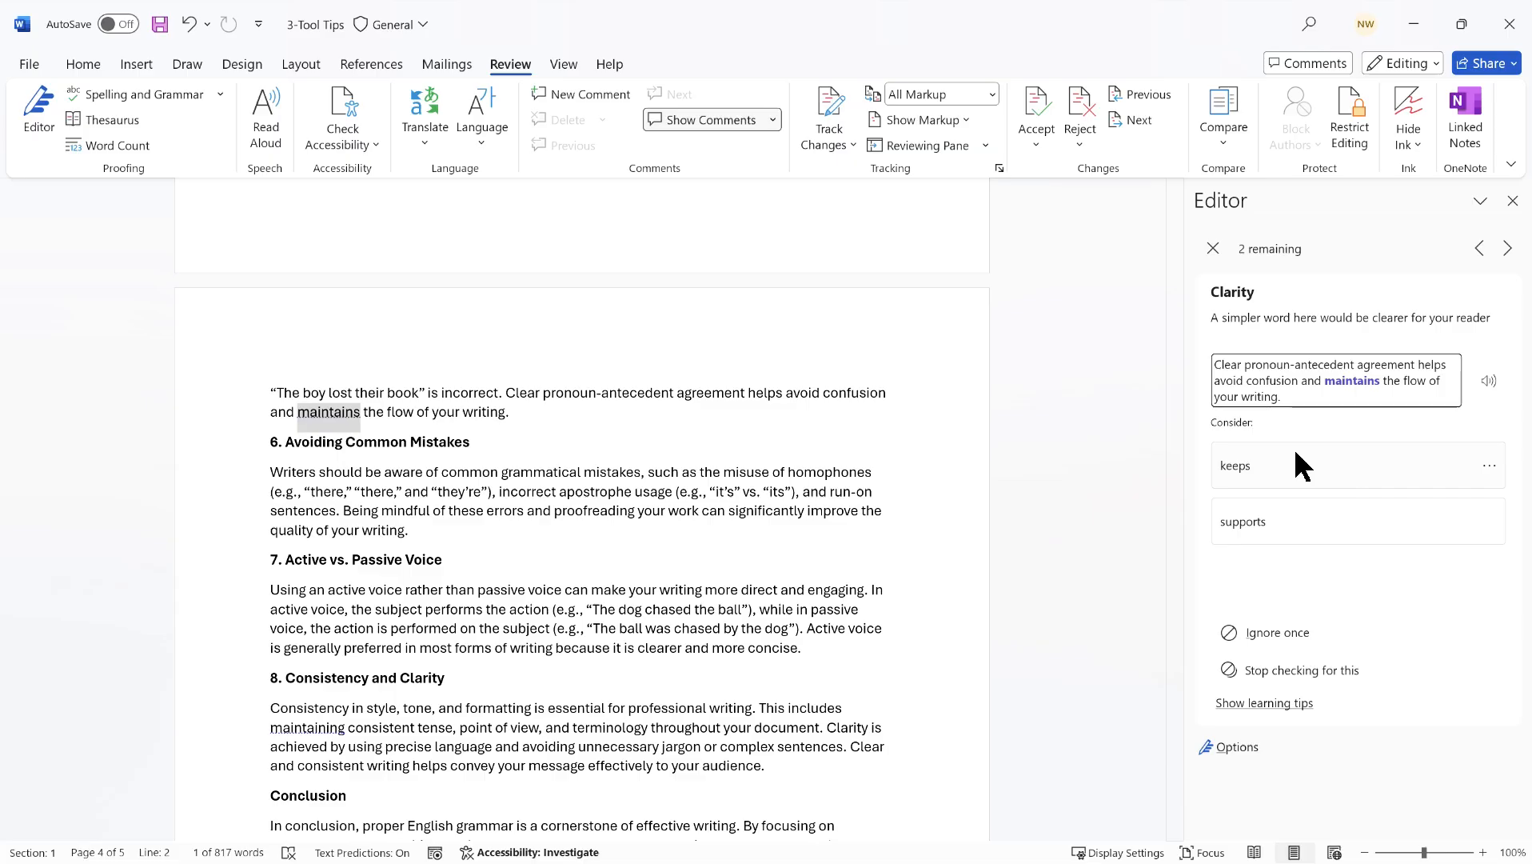
click(1262, 518)
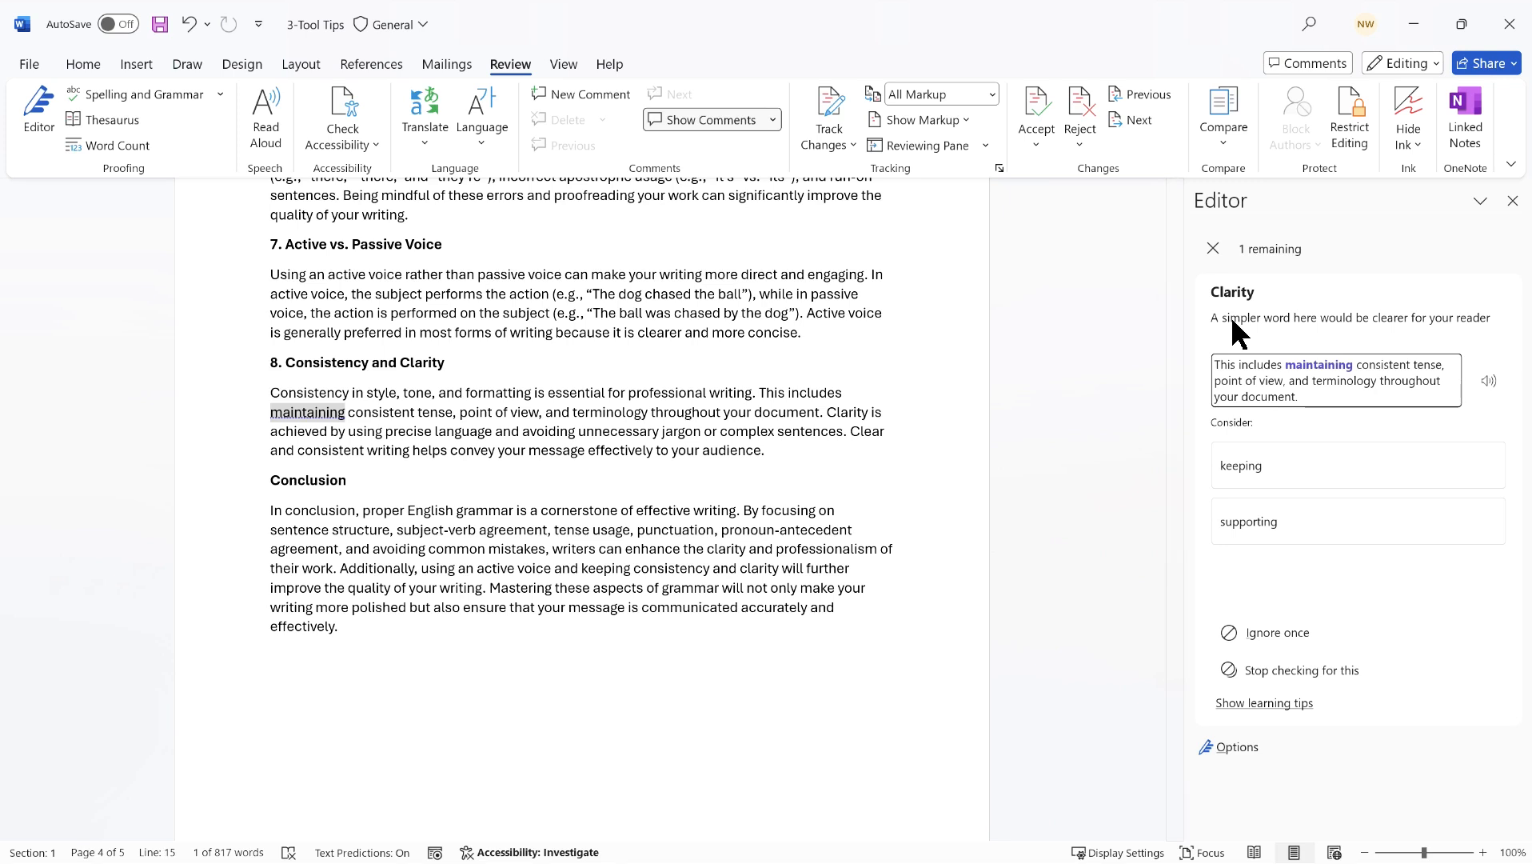
click(1264, 617)
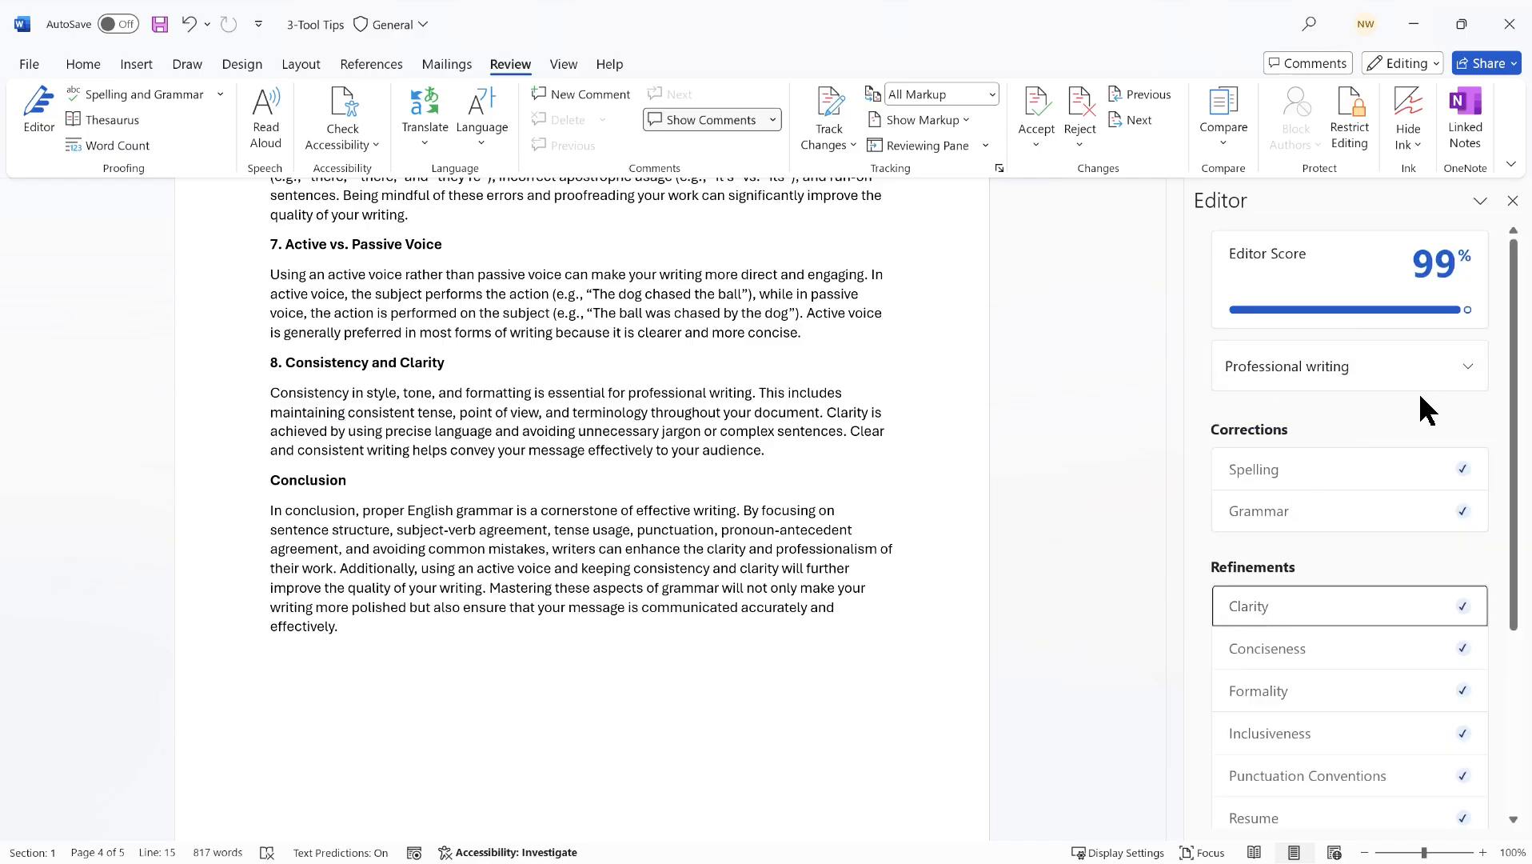
scroll(1420, 391, down, 3)
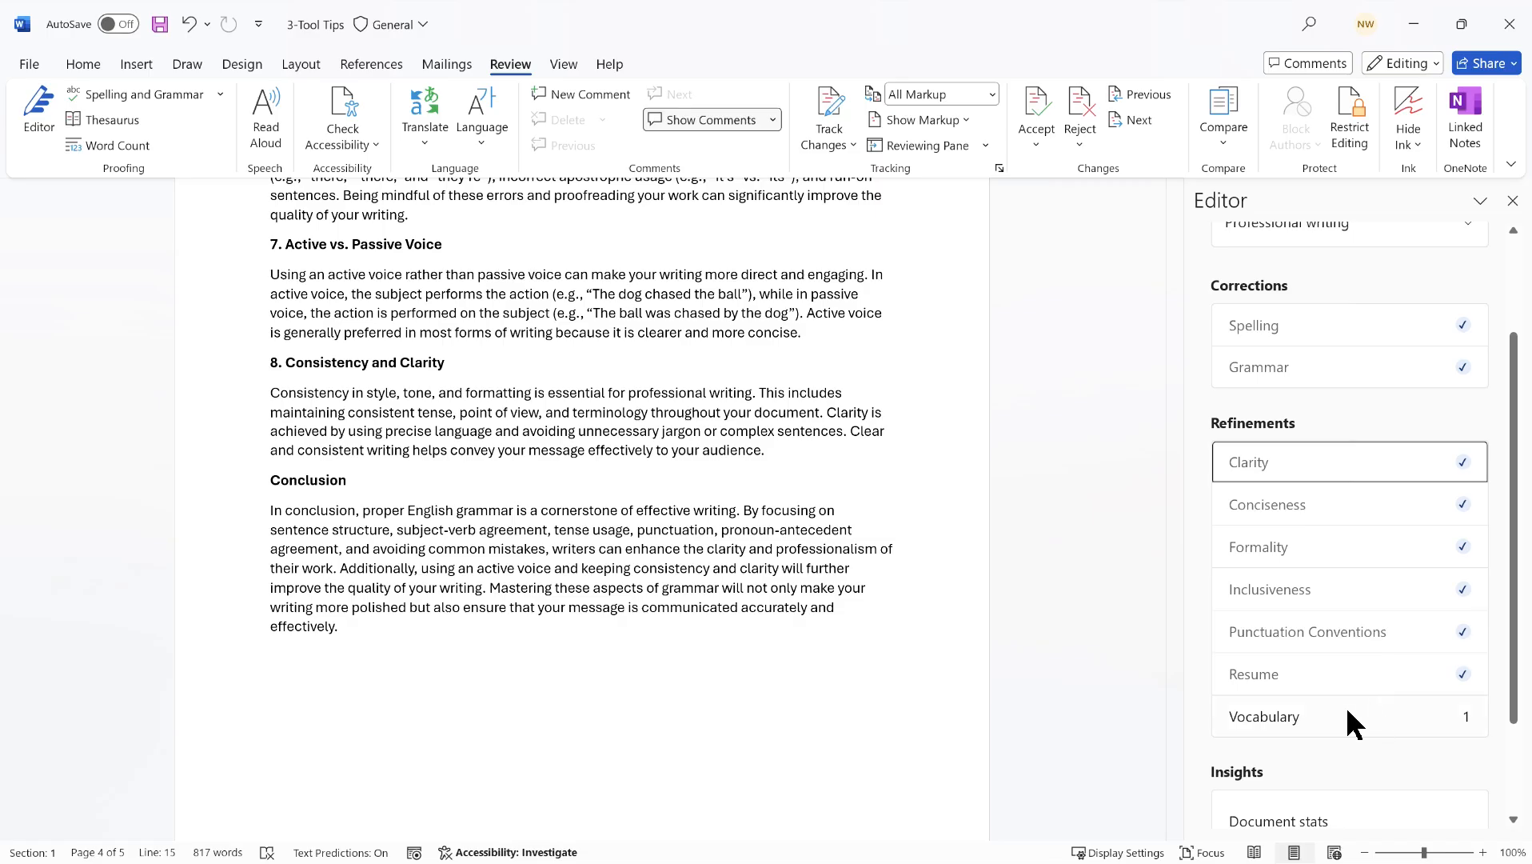
- Accept the Vocabulary suggestion "authoring" for "writing" in the grammar essay's opening paragraph and dismiss the completion message
click(1349, 714)
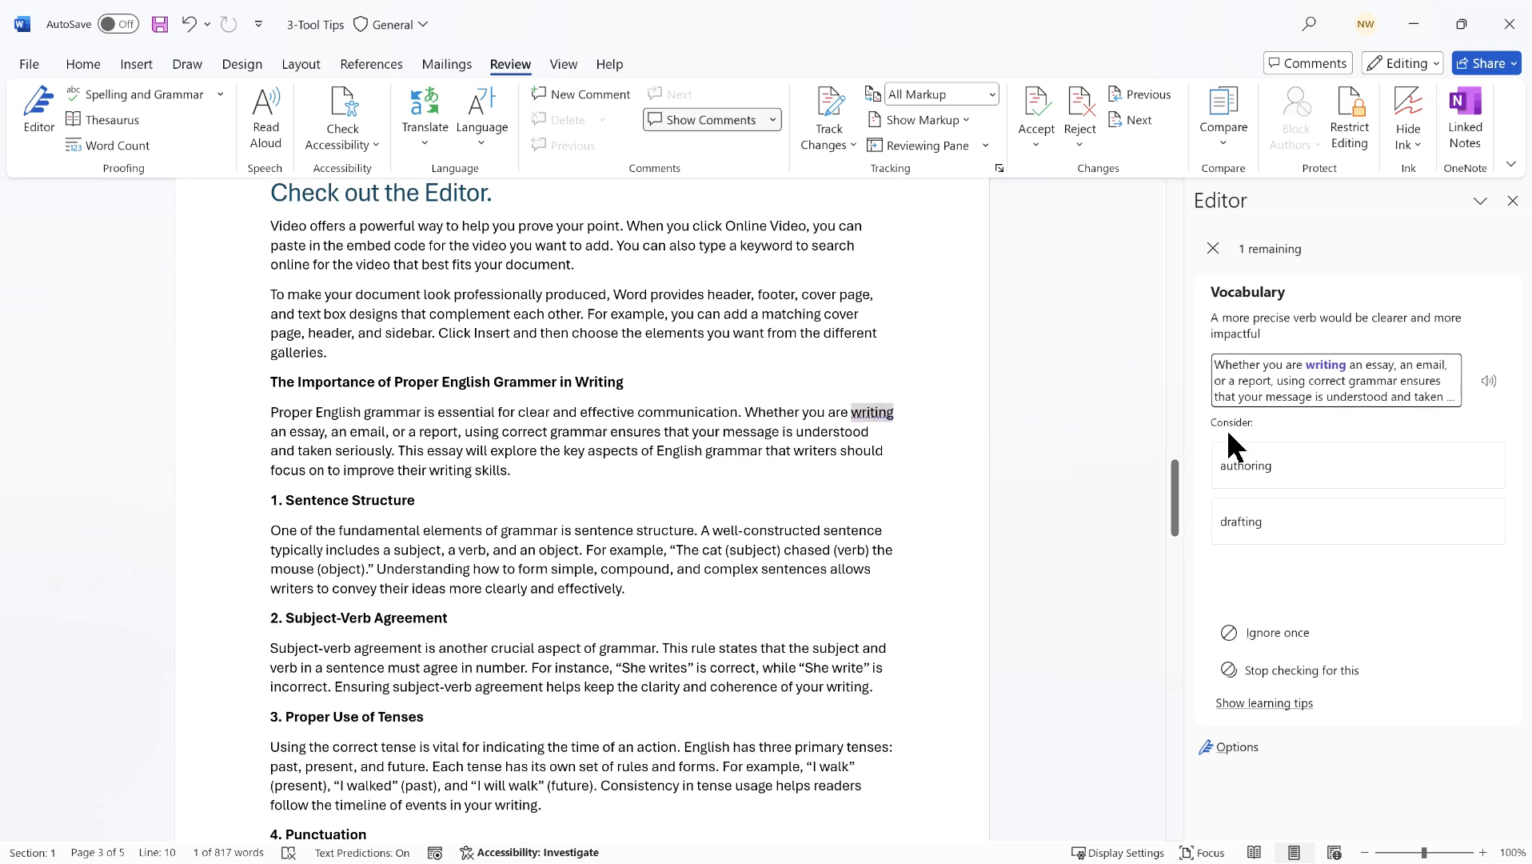
click(1297, 477)
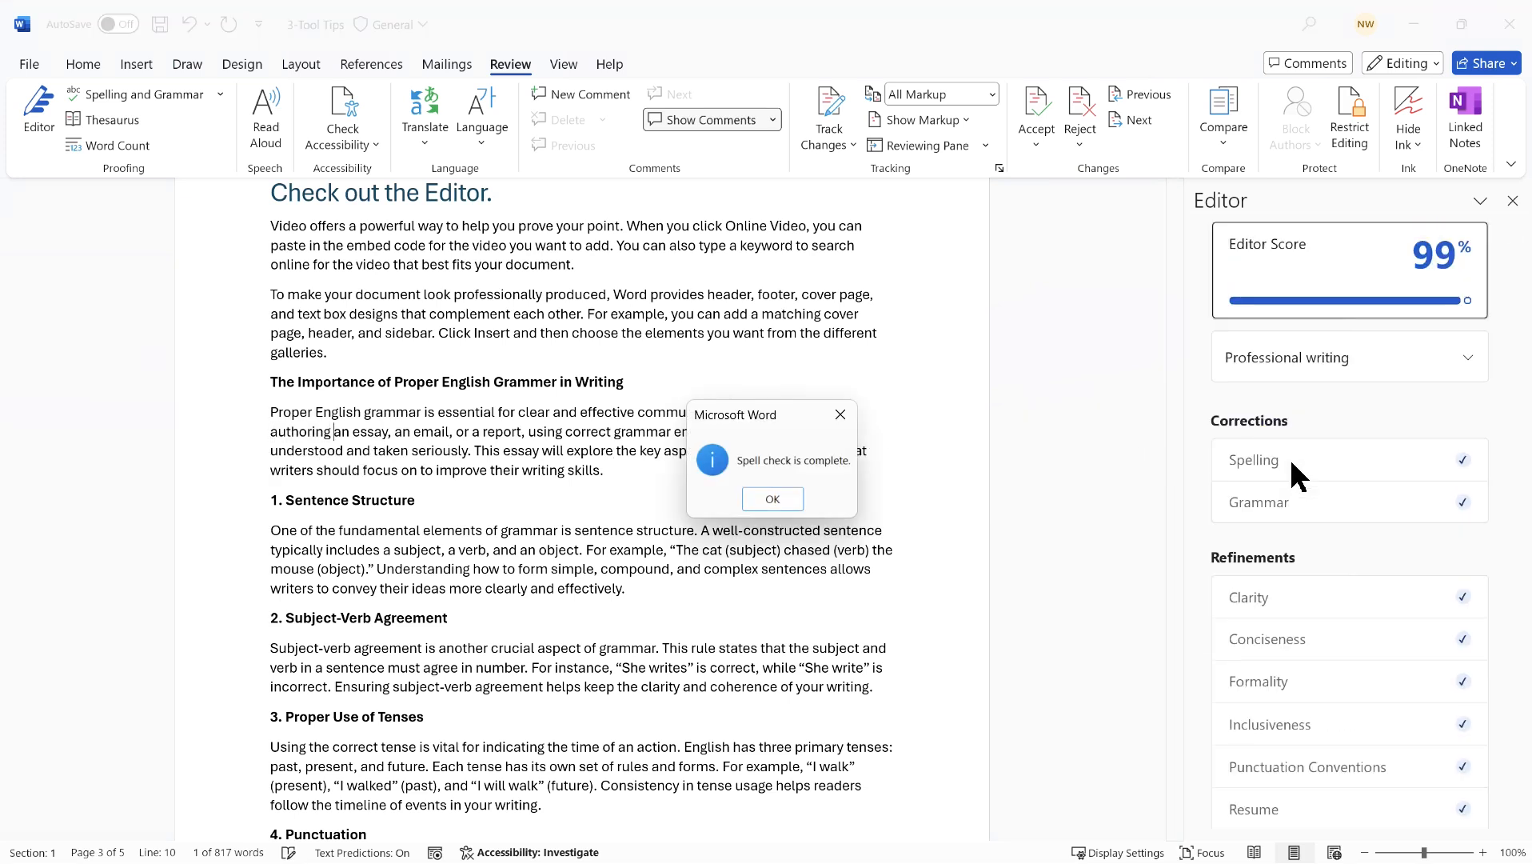
click(777, 497)
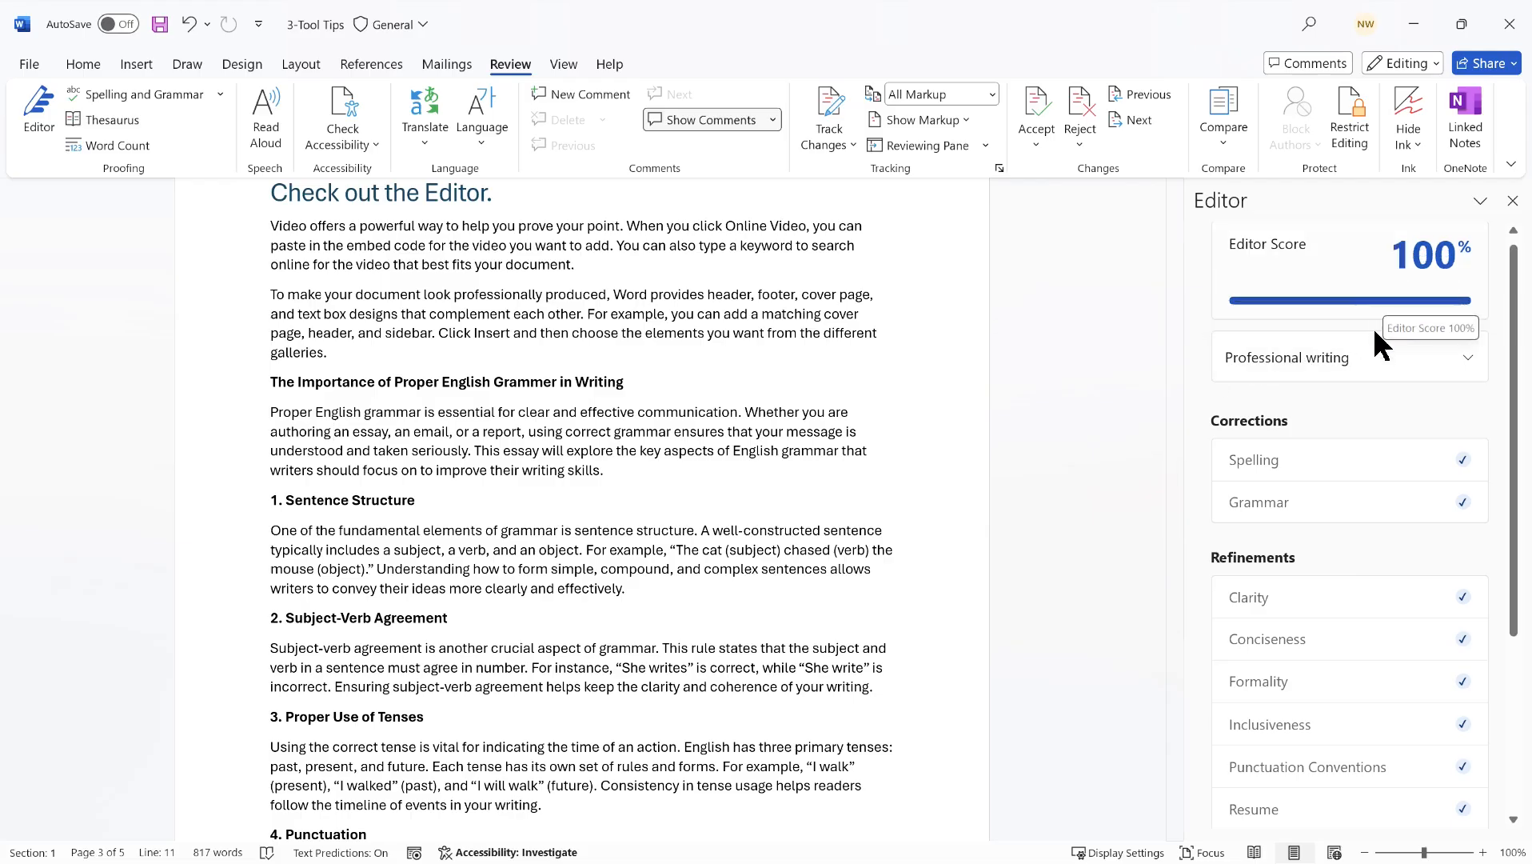
- Switch Editor's writing style to Casual and look through the score, corrections and refinements
scroll(1381, 440, down, 3)
scroll(1381, 432, down, 2)
scroll(1381, 432, up, 5)
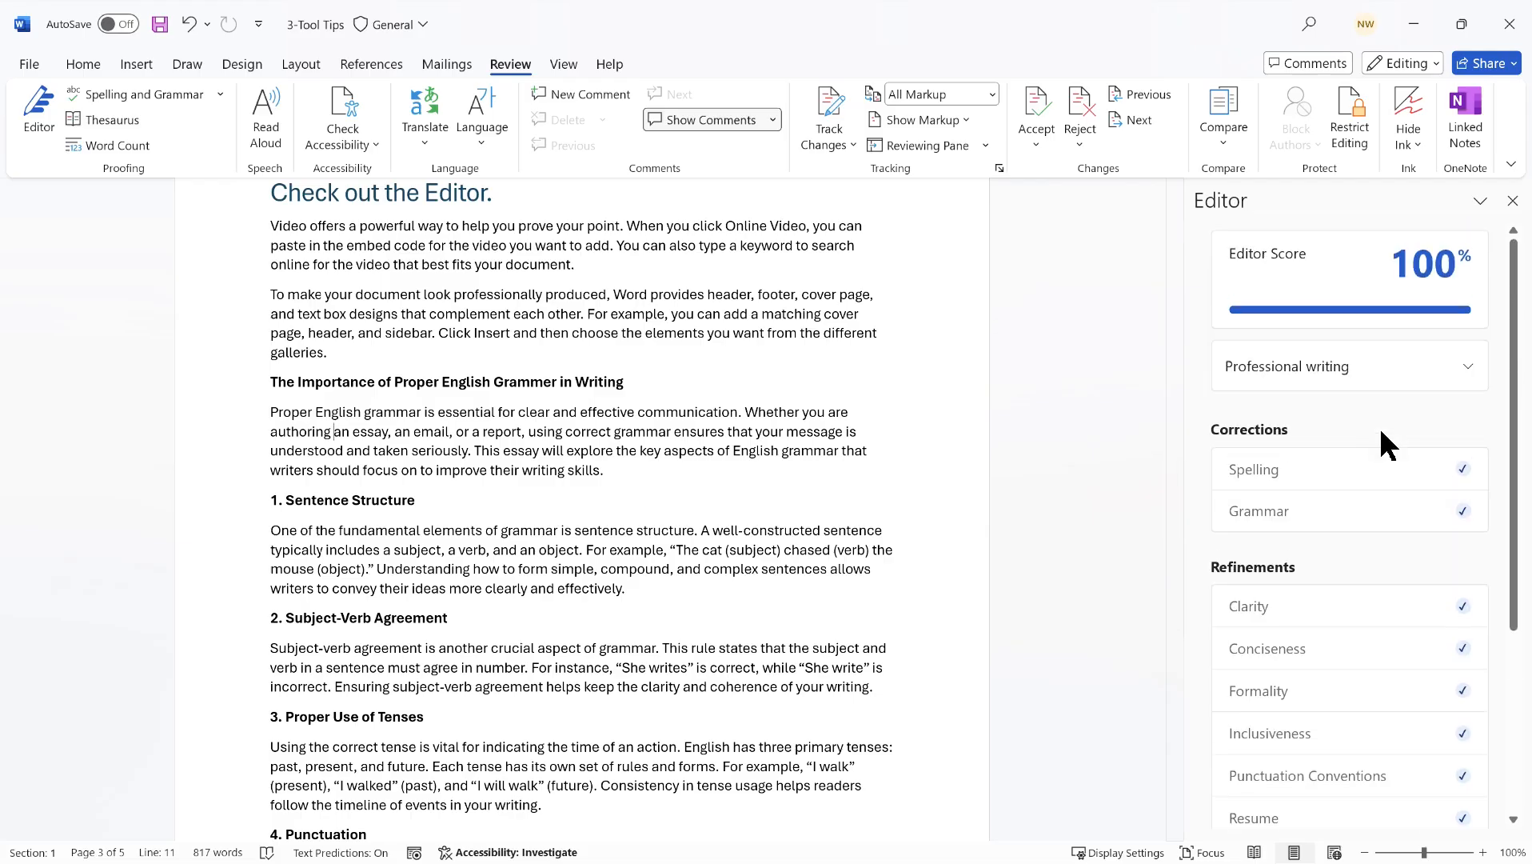
click(1466, 366)
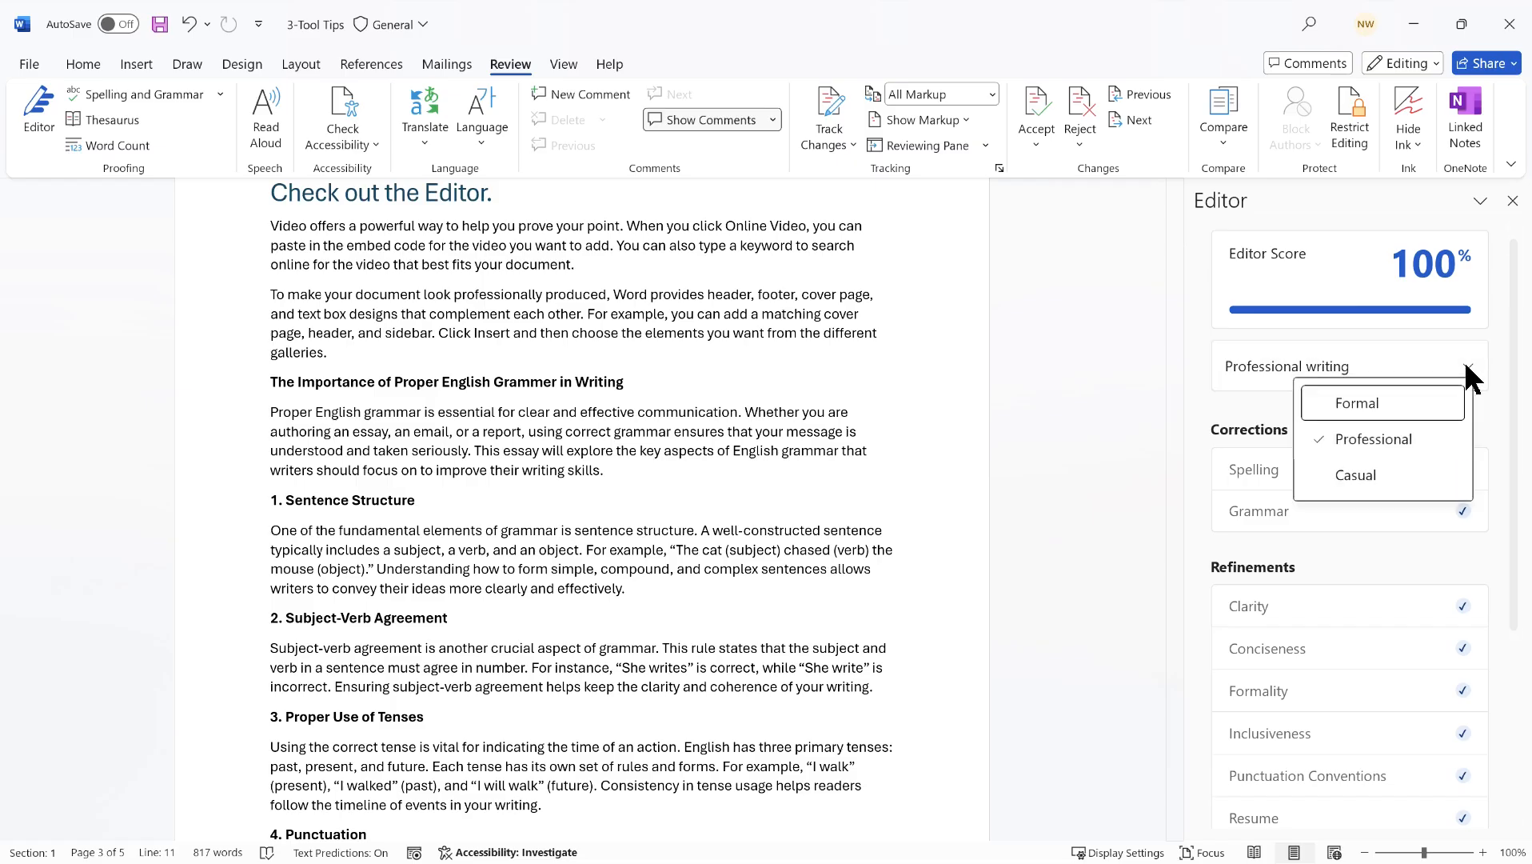
click(1375, 472)
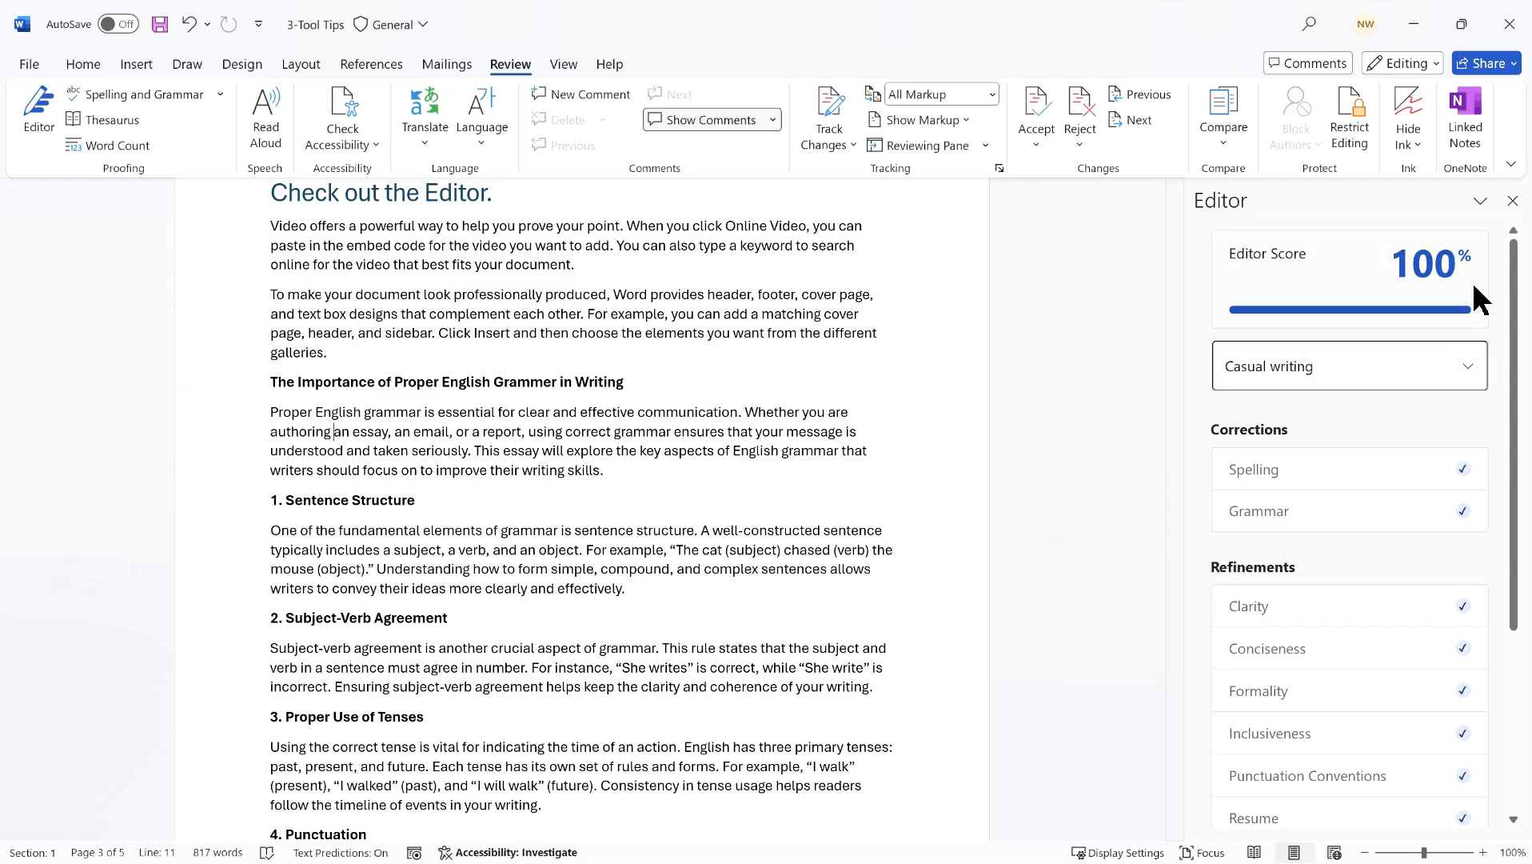
mouse_move(1436, 236)
scroll(1376, 451, down, 3)
scroll(1376, 455, up, 3)
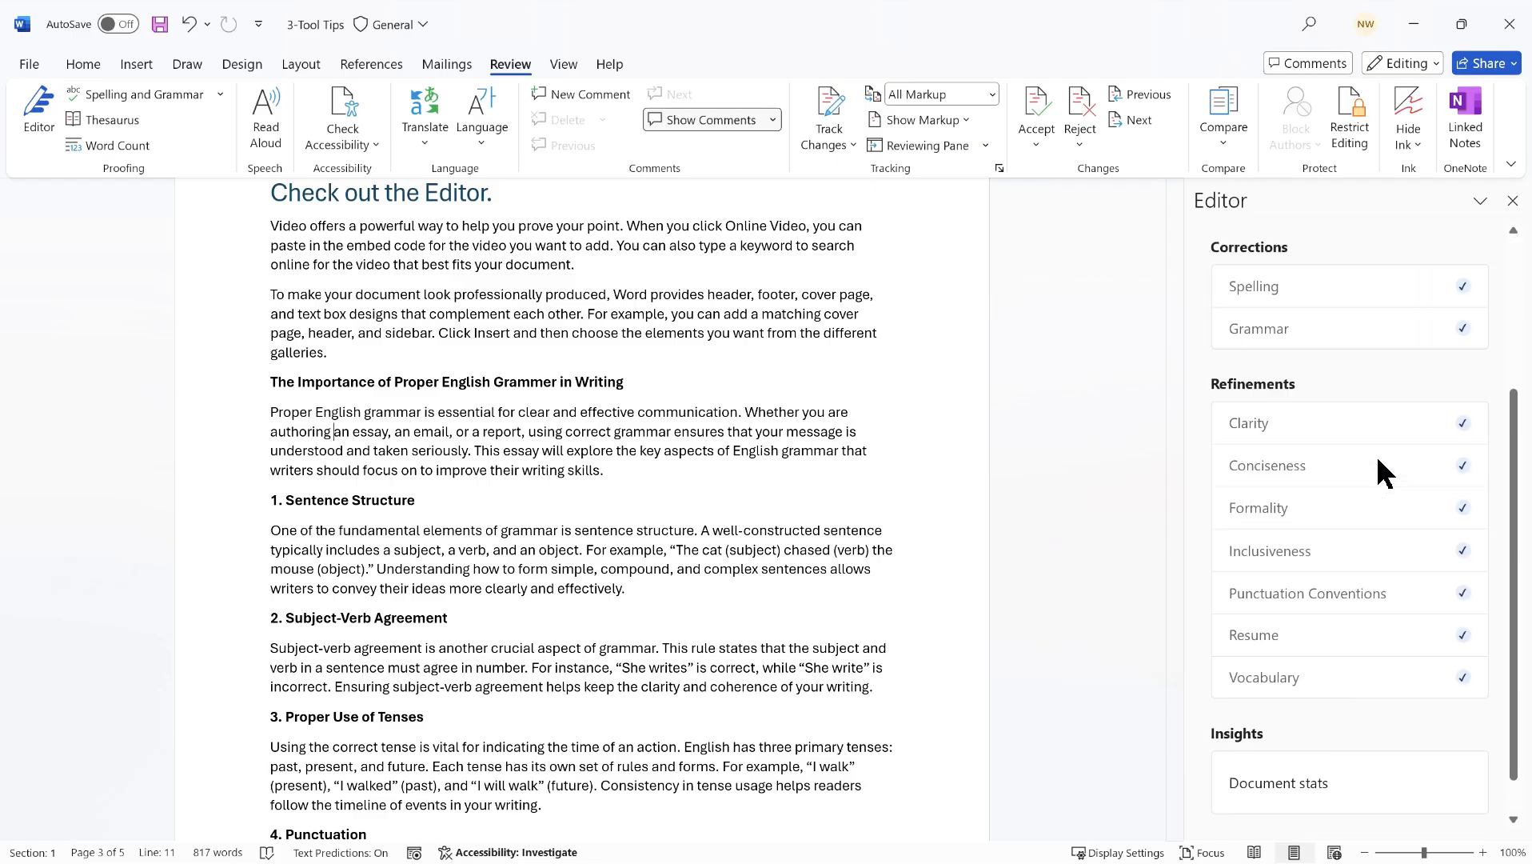
- Set Editor's writing style to Formal and check how the score and refinements respond
click(1464, 361)
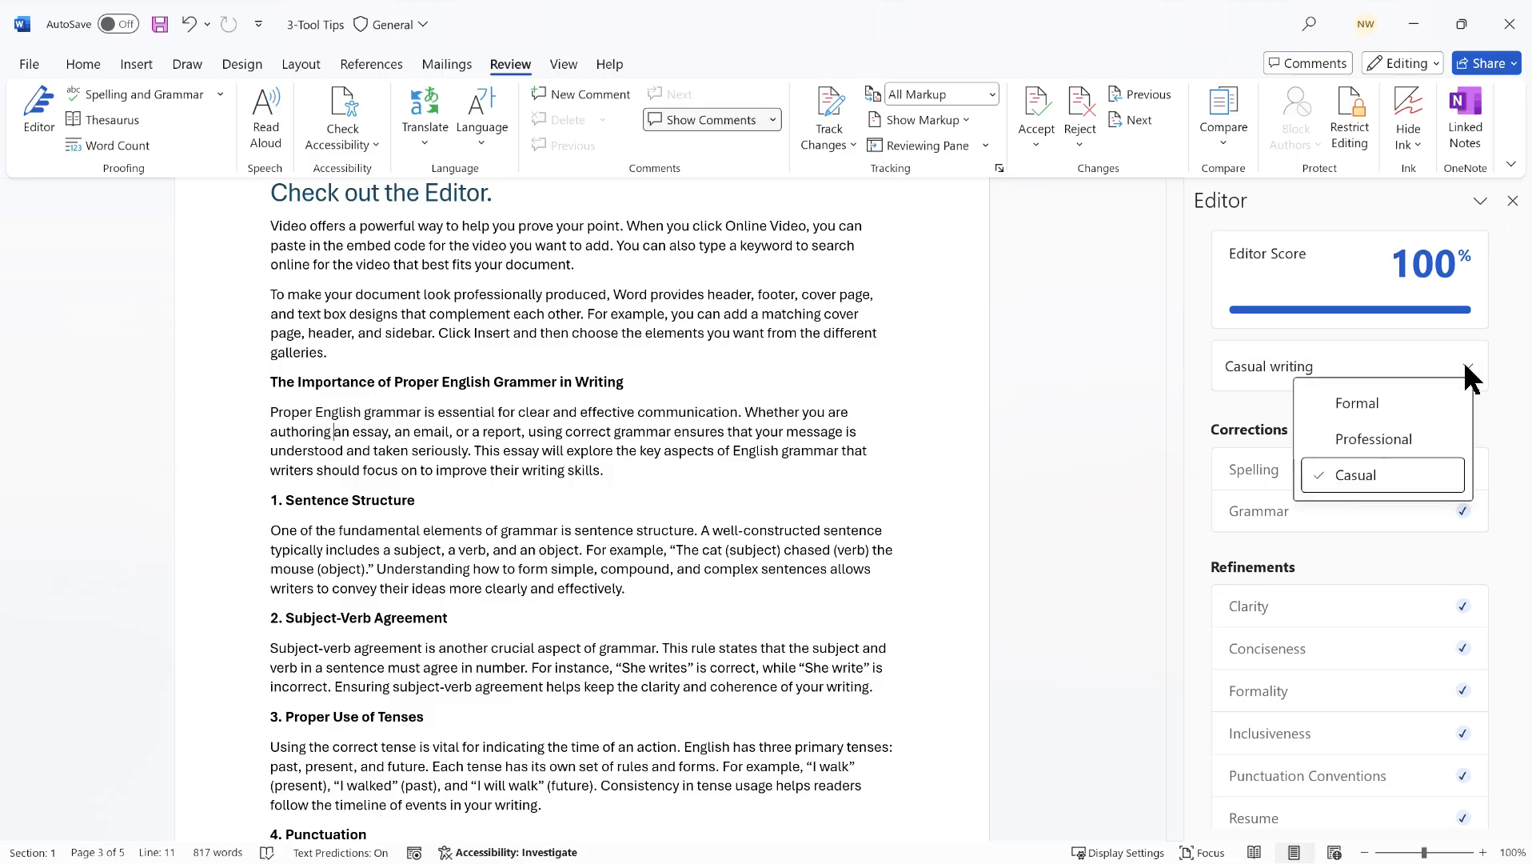
click(1373, 402)
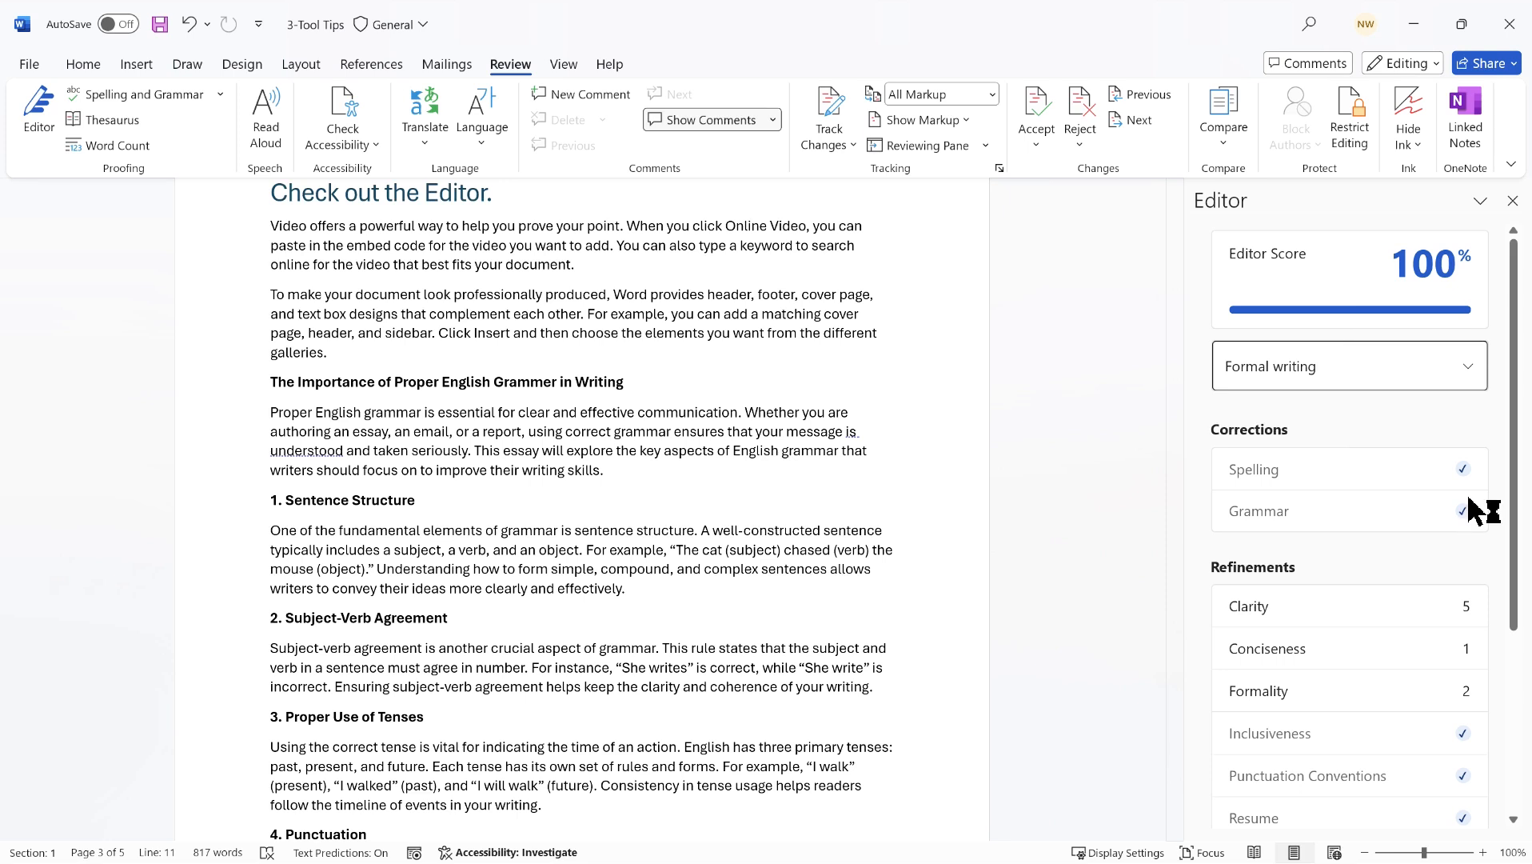
scroll(1448, 461, down, 1)
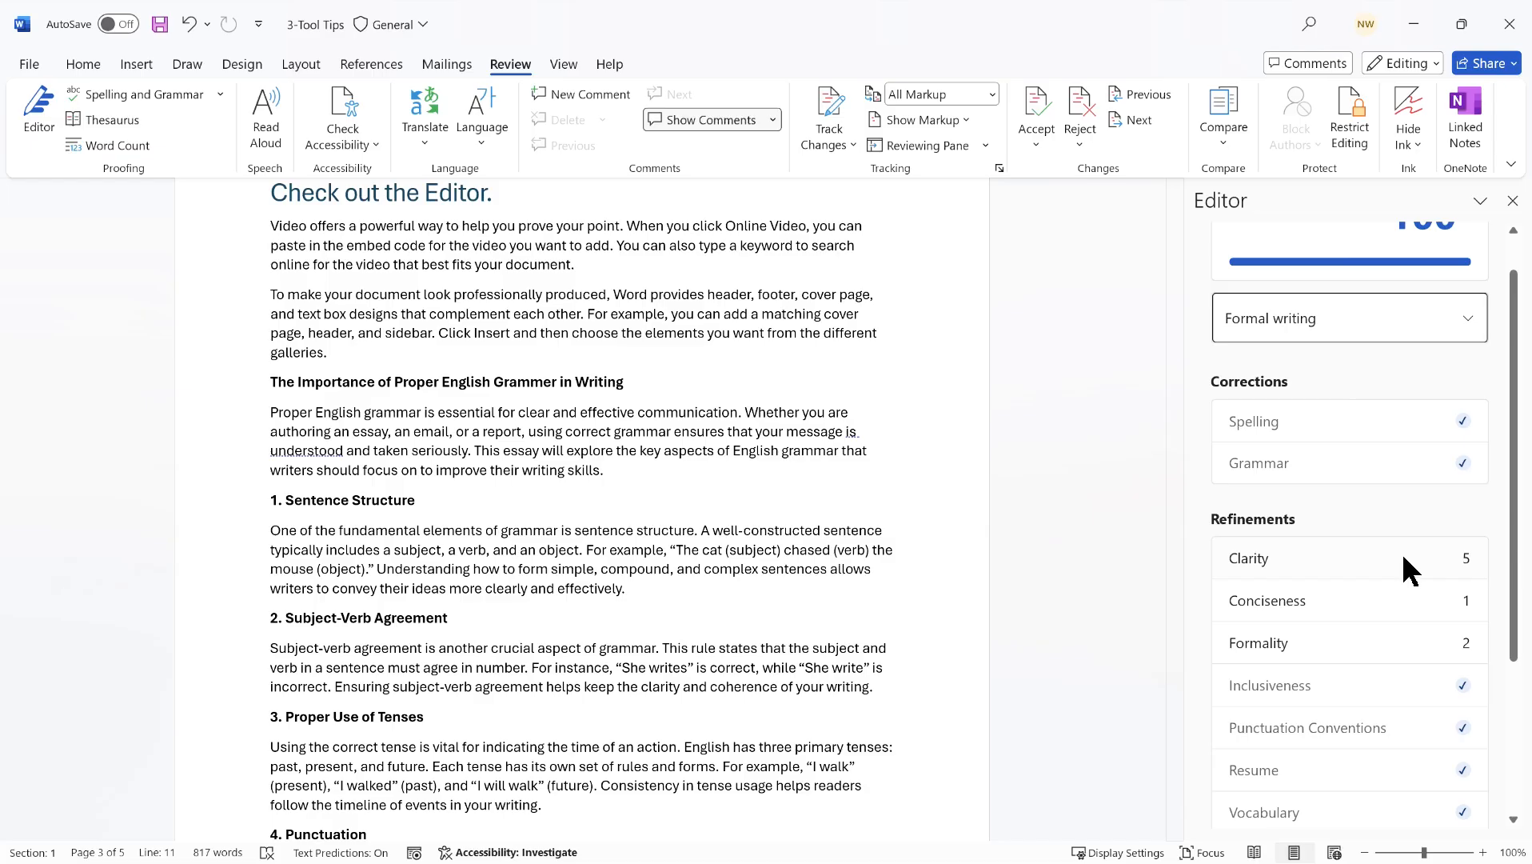
scroll(1413, 511, up, 1)
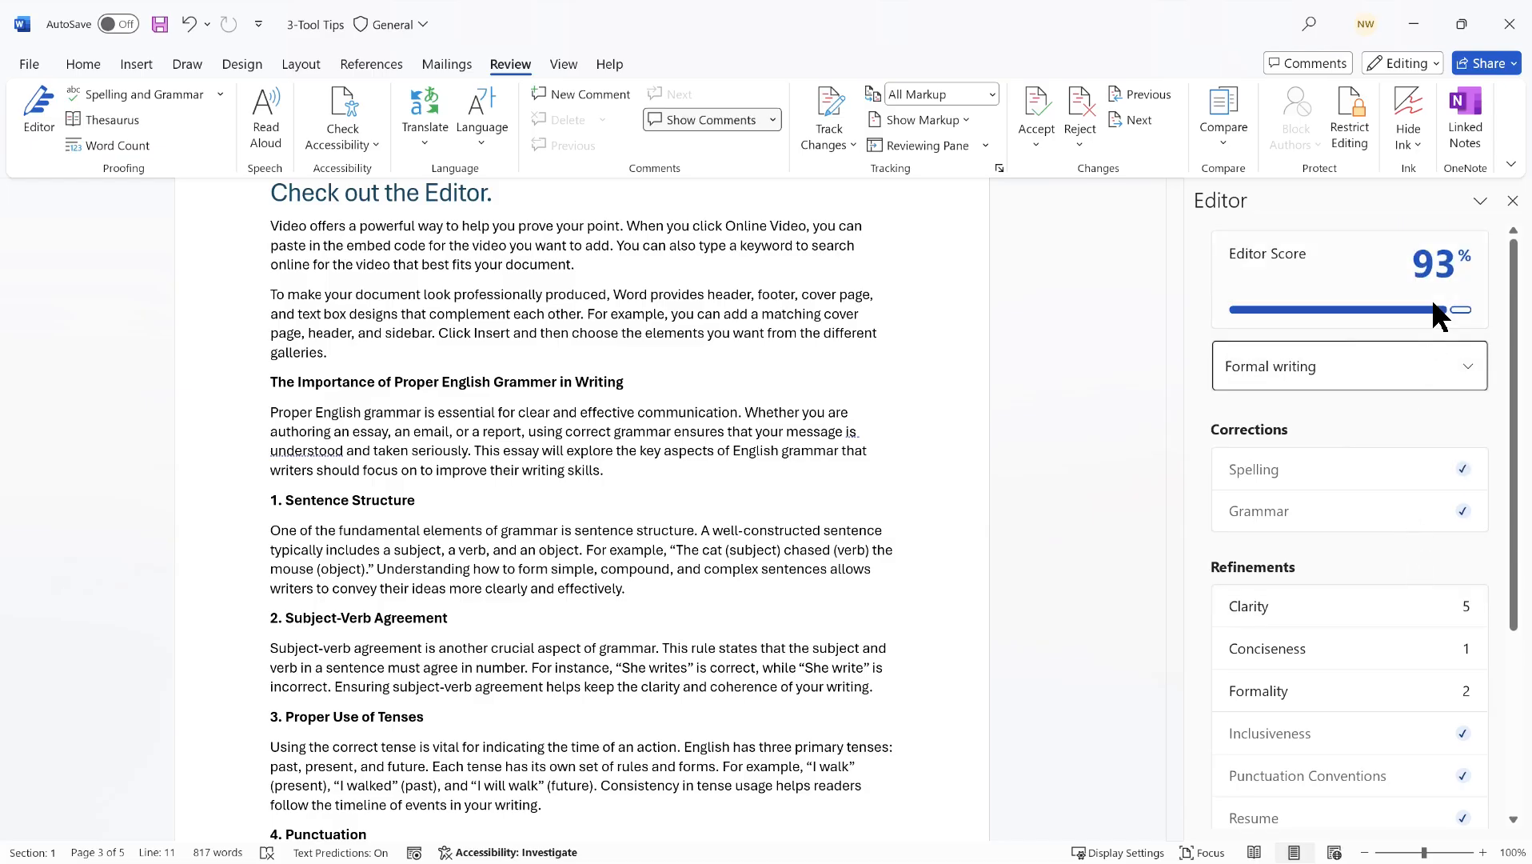
mouse_move(1462, 309)
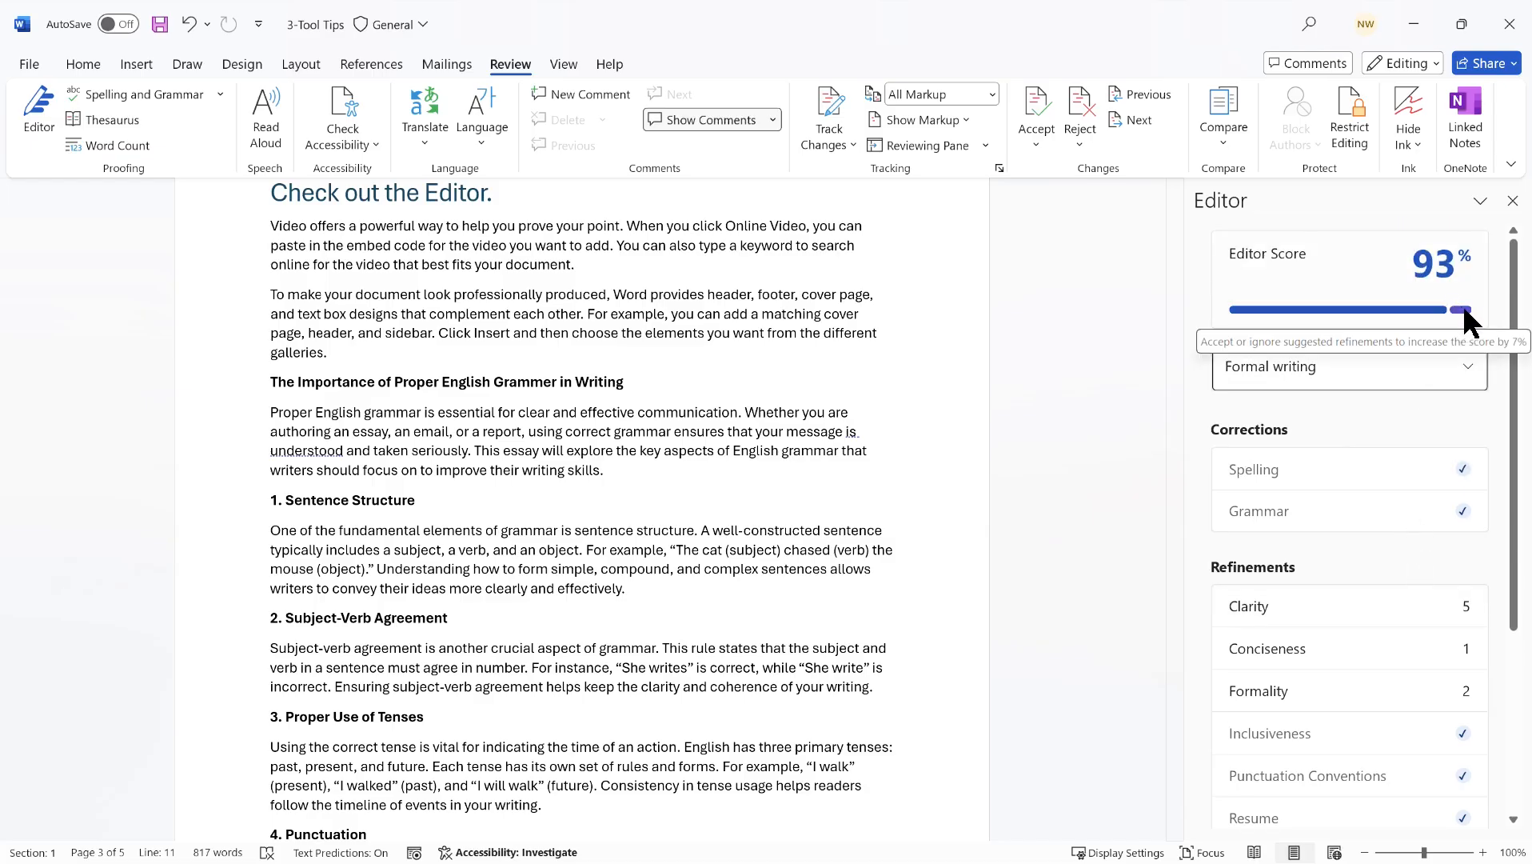
- Stop checking for the Clarity issue flagged at "is understood" and accept the Conciseness suggestion "preferred" in section 7
click(1462, 310)
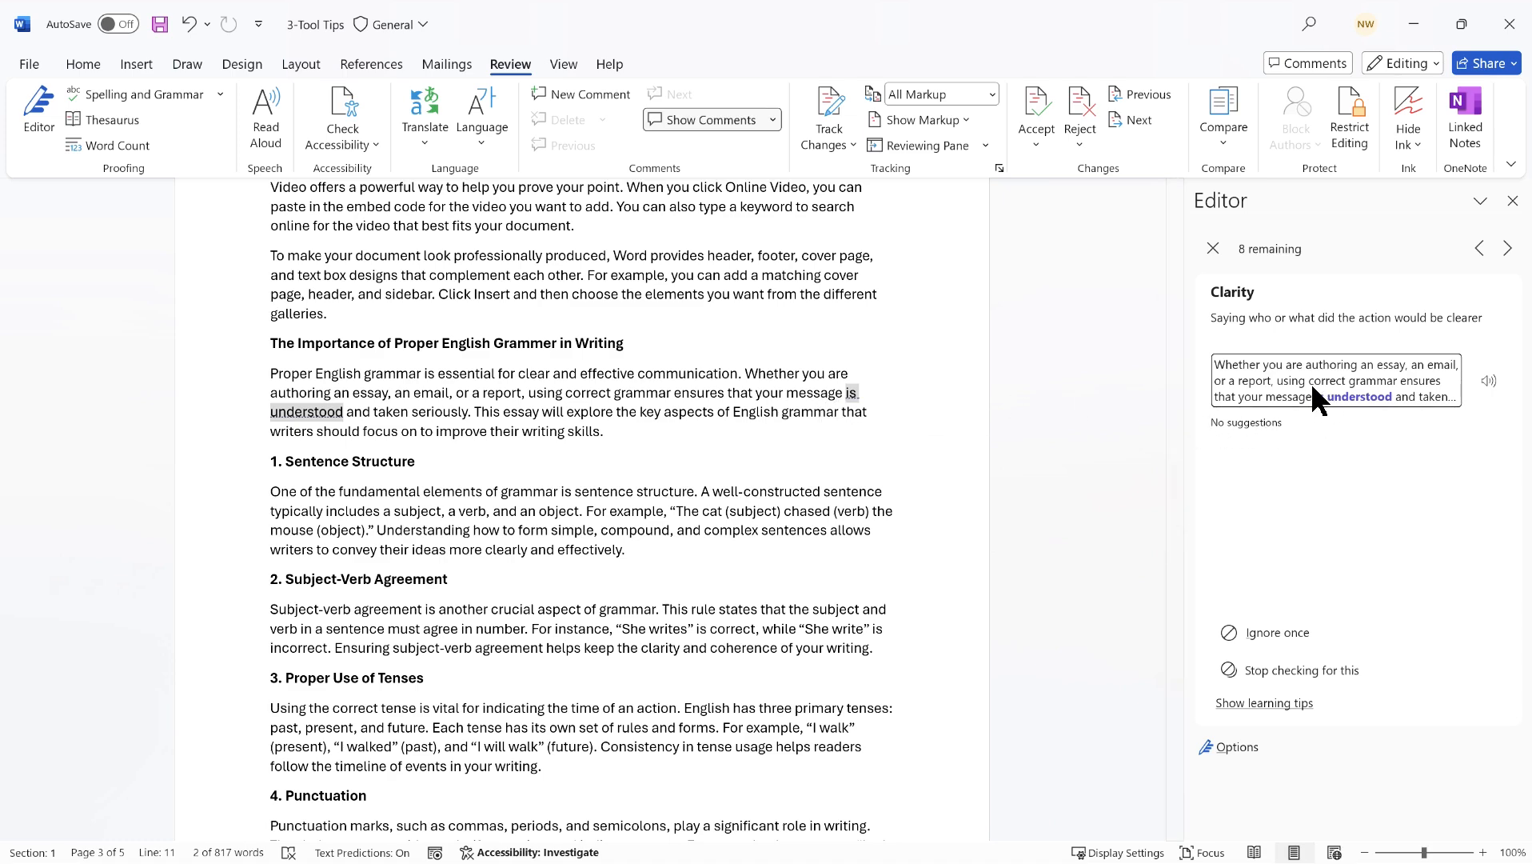
click(1289, 670)
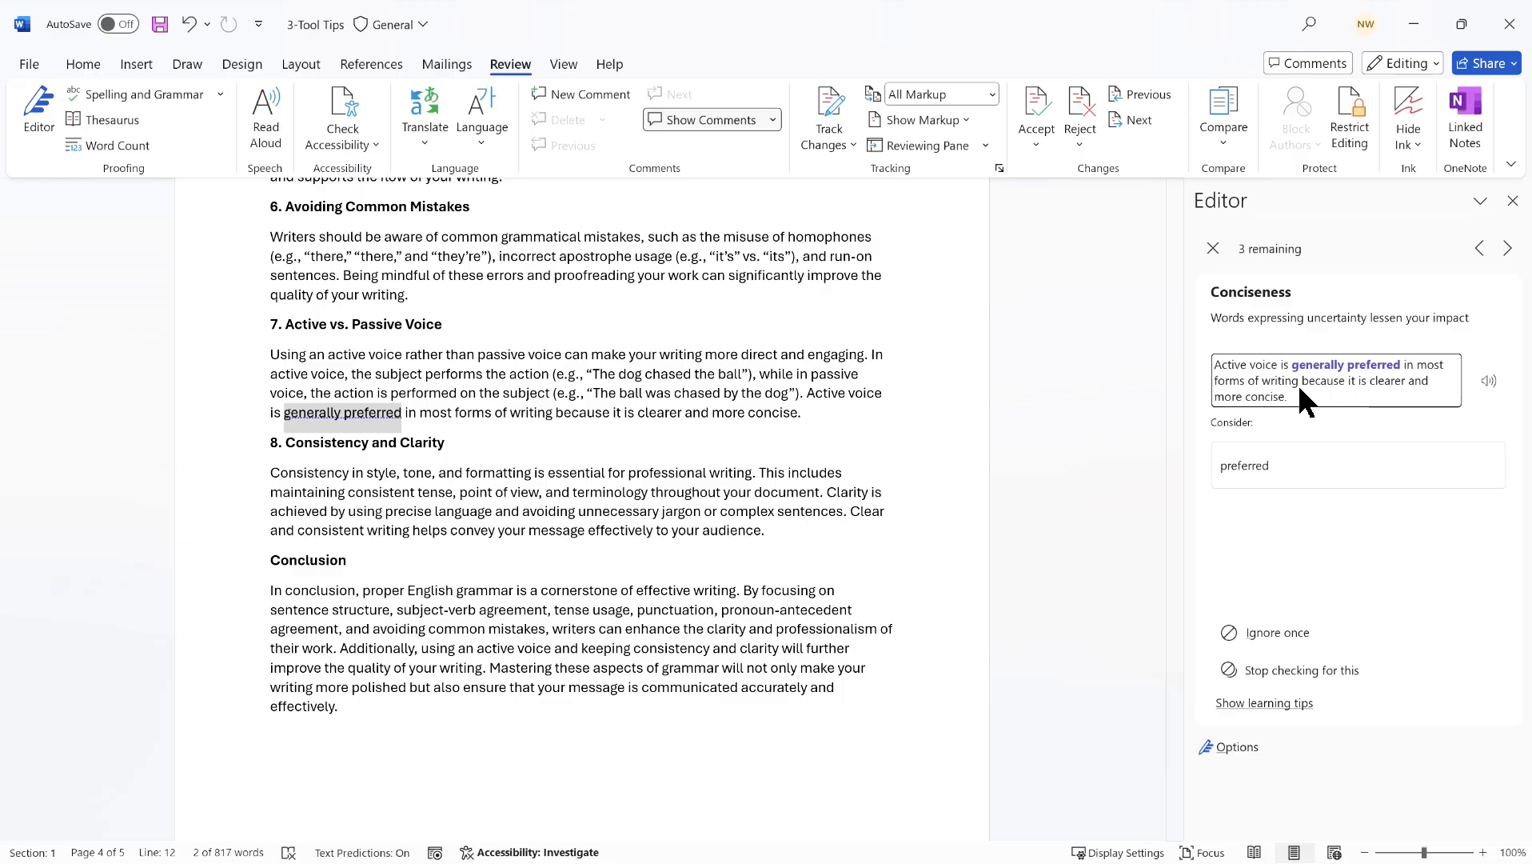
click(1280, 472)
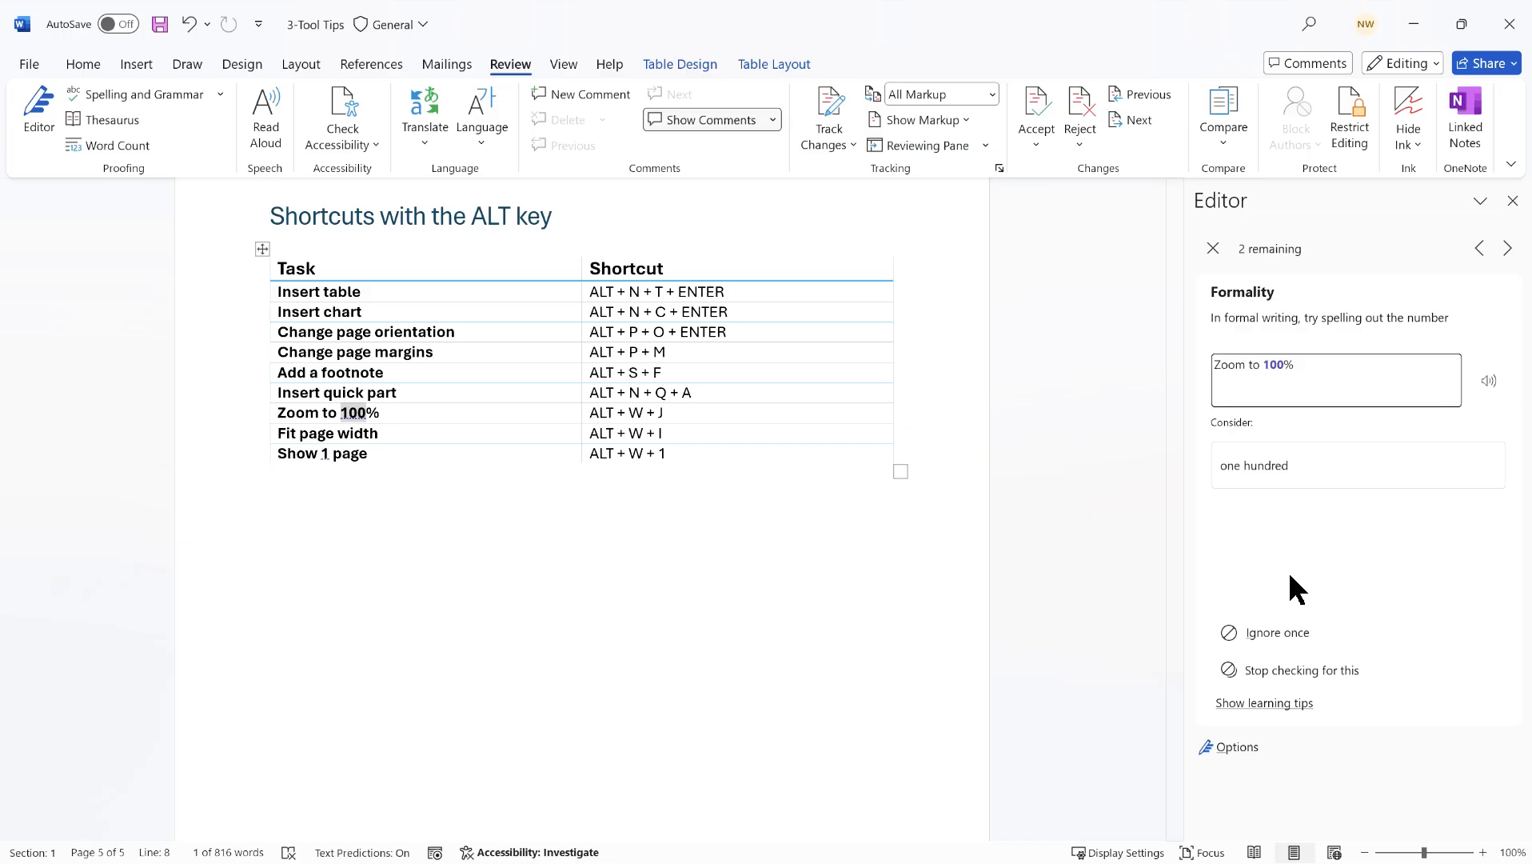
- Accept the Formality suggestions "one hundred" and "one" in the ALT shortcuts table, and close Editor
click(1279, 470)
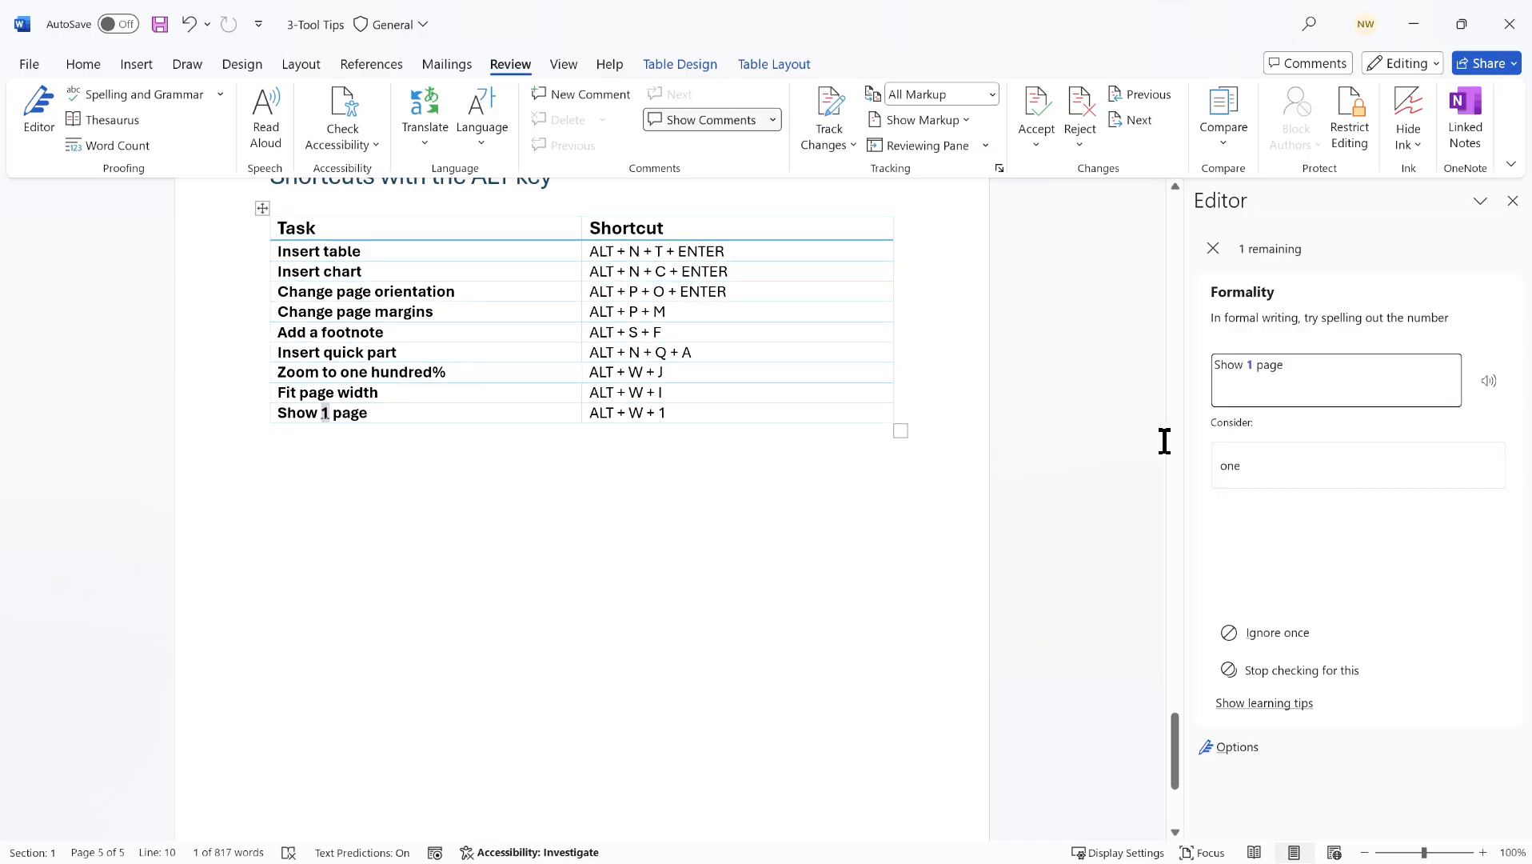
click(1258, 464)
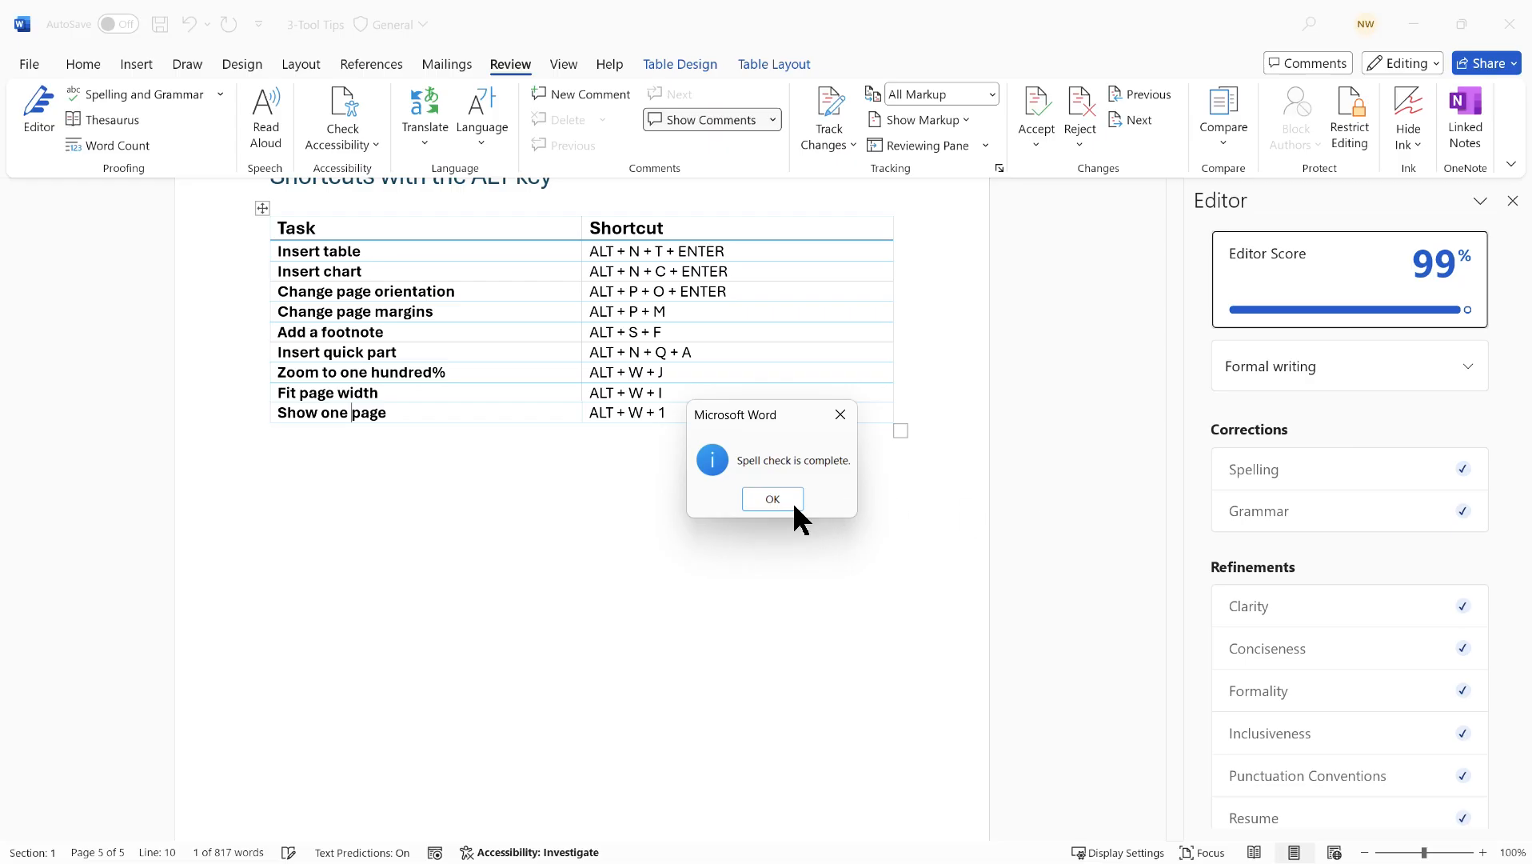
key(Return)
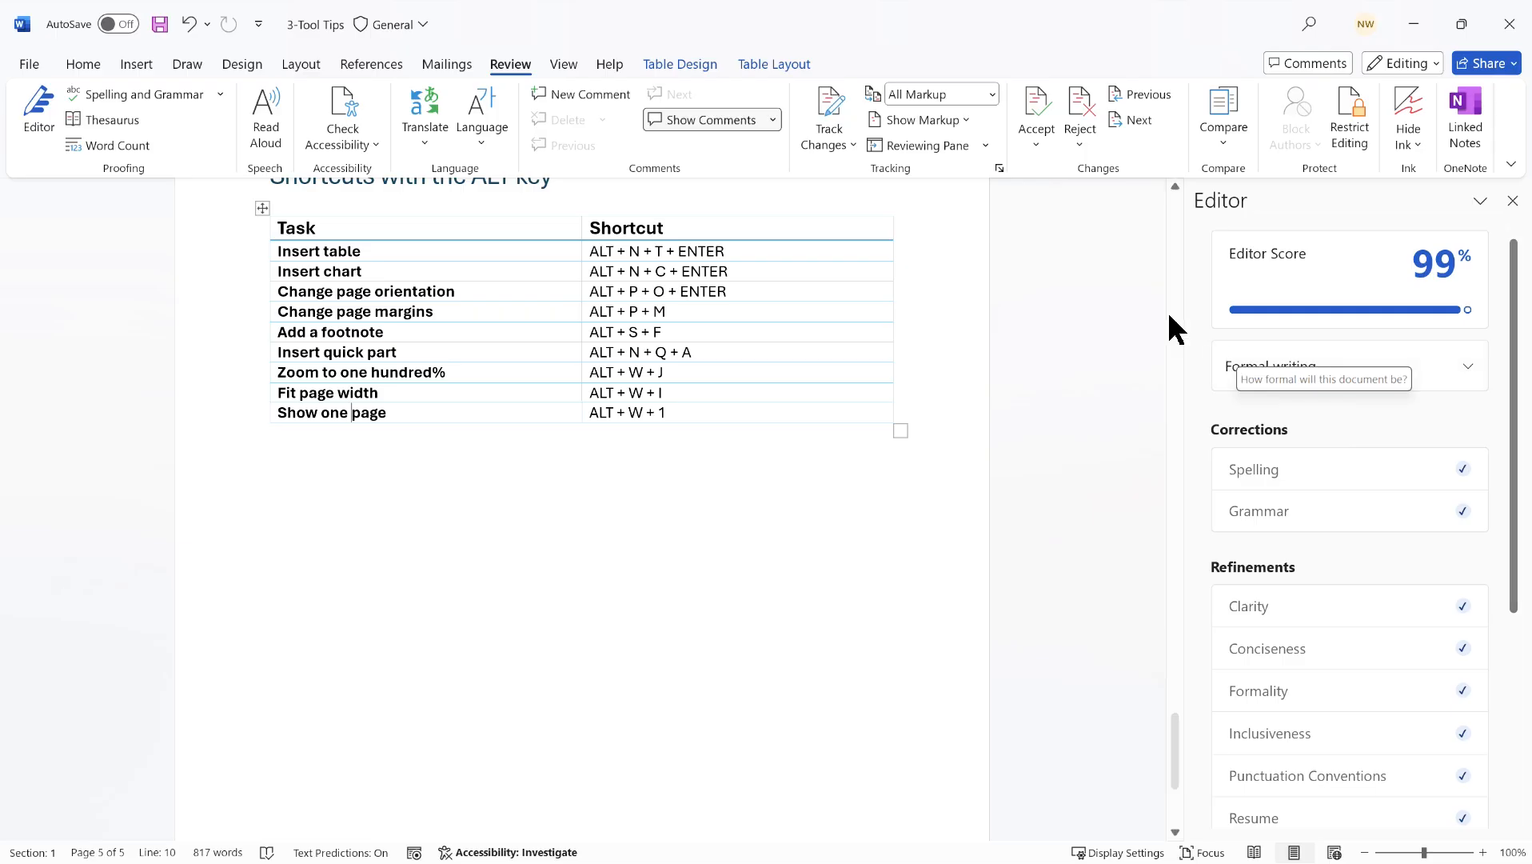
drag(1173, 745, 1163, 233)
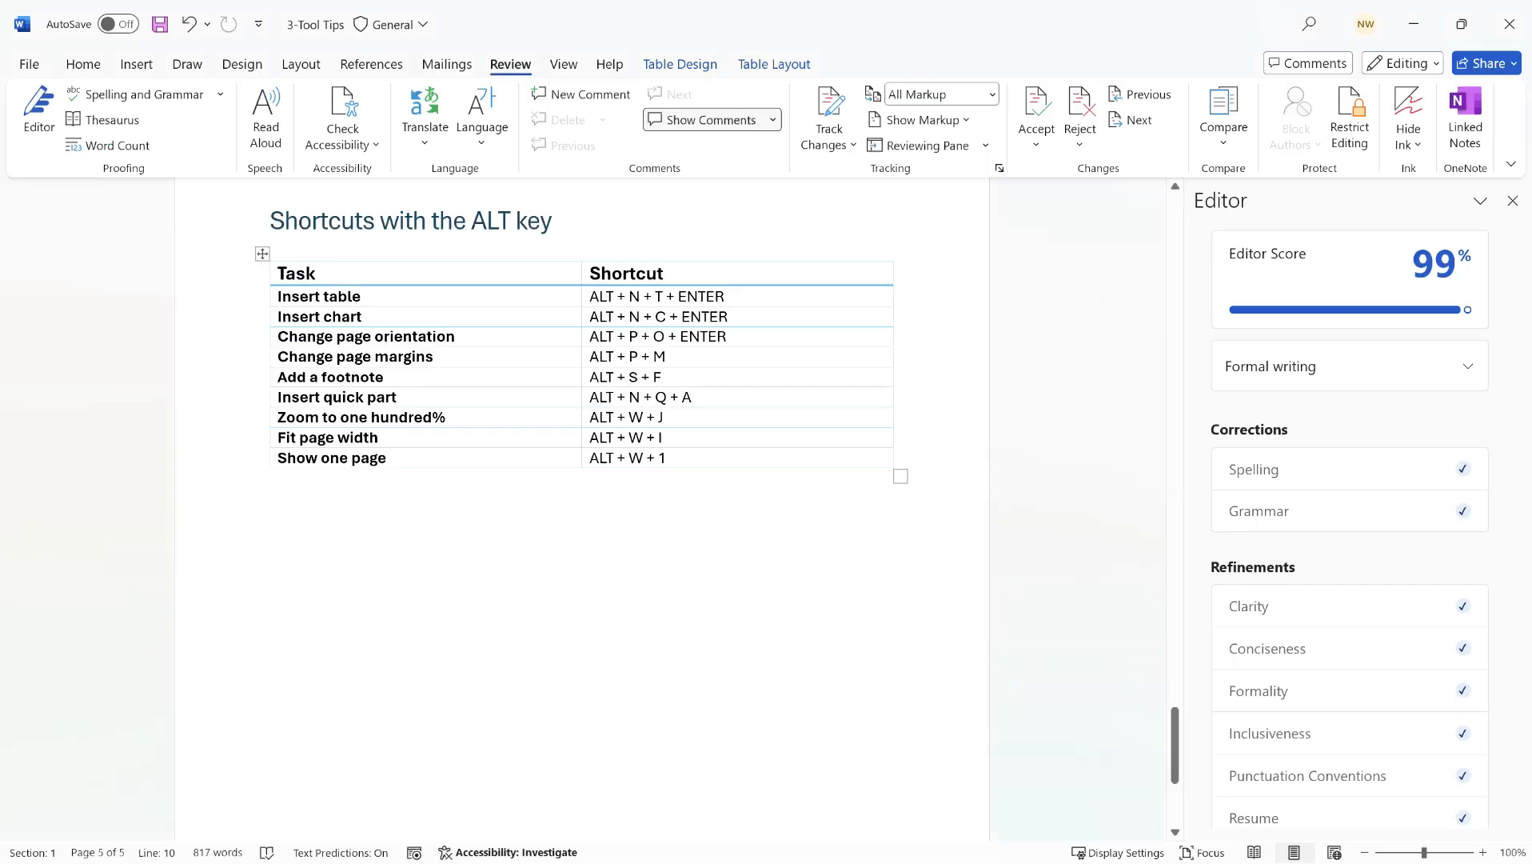
click(1512, 200)
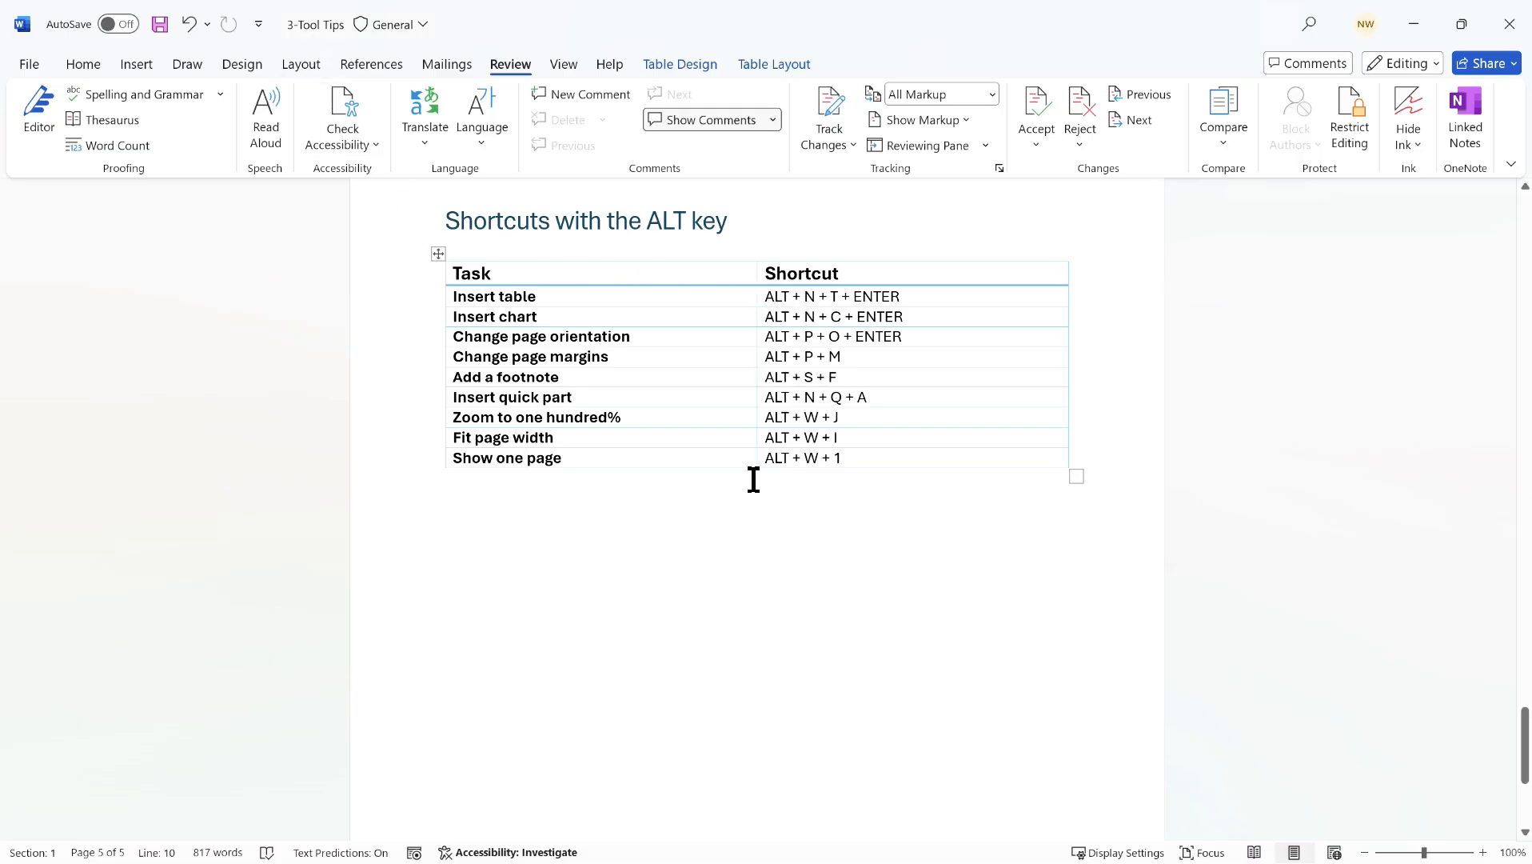
- Insert a 1x1 table in the blank area below the ALT shortcuts table using the ribbon's ALT access keys
click(731, 569)
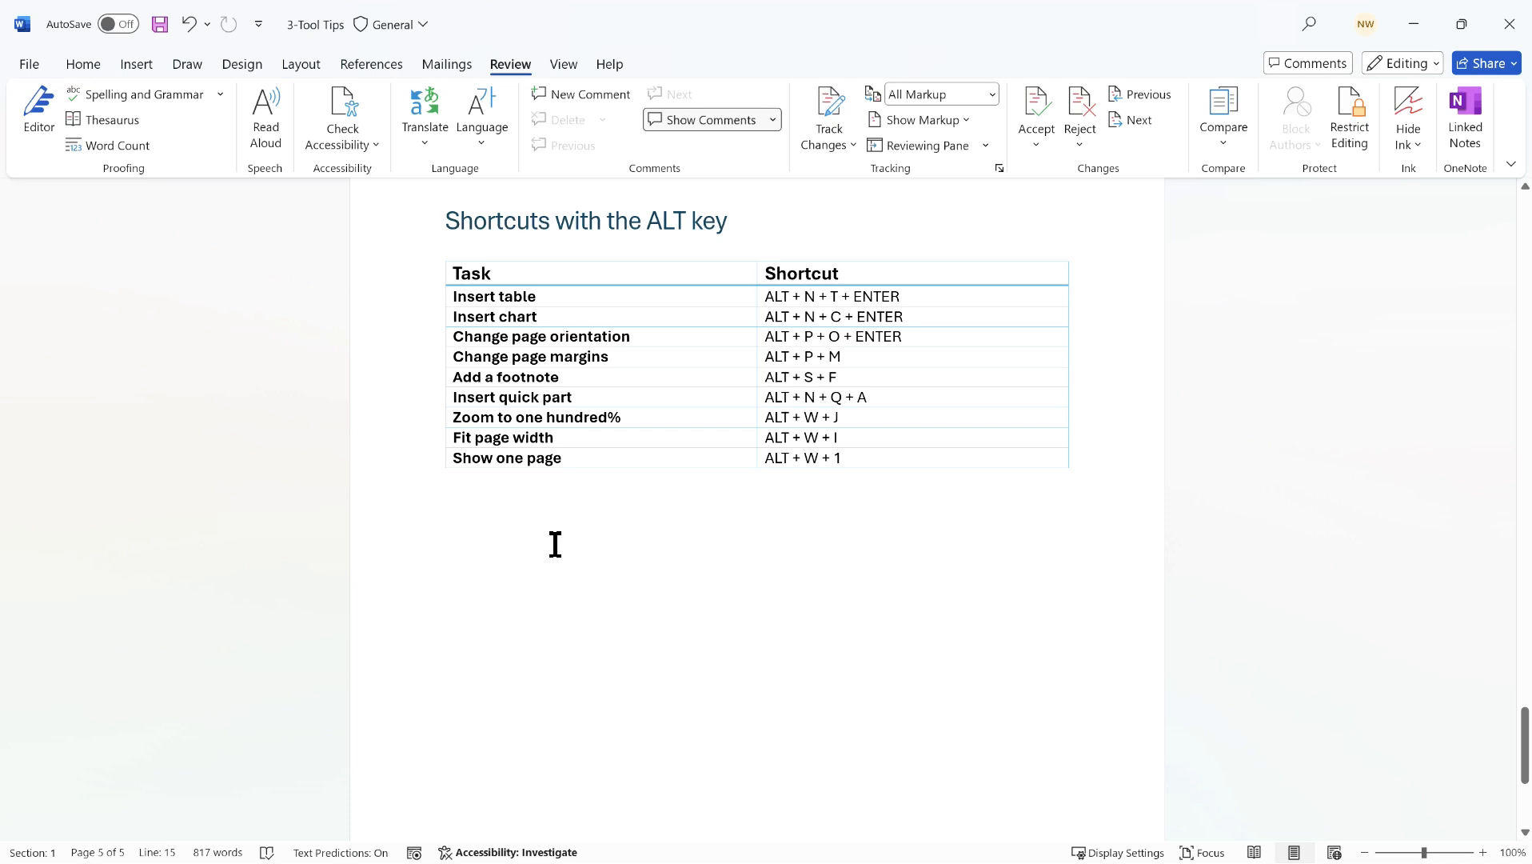
key(alt)
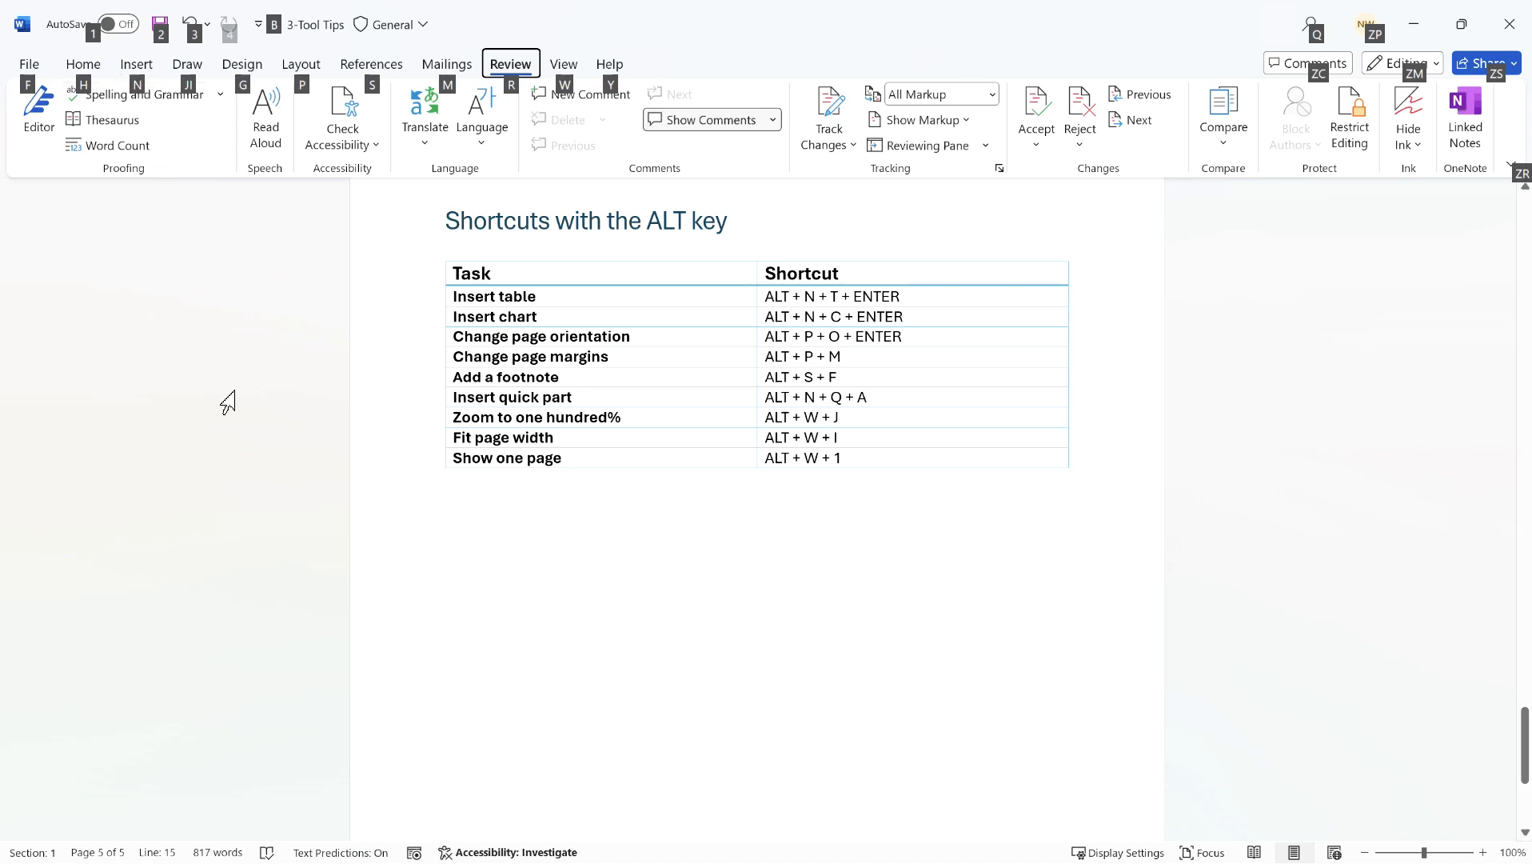
key(n)
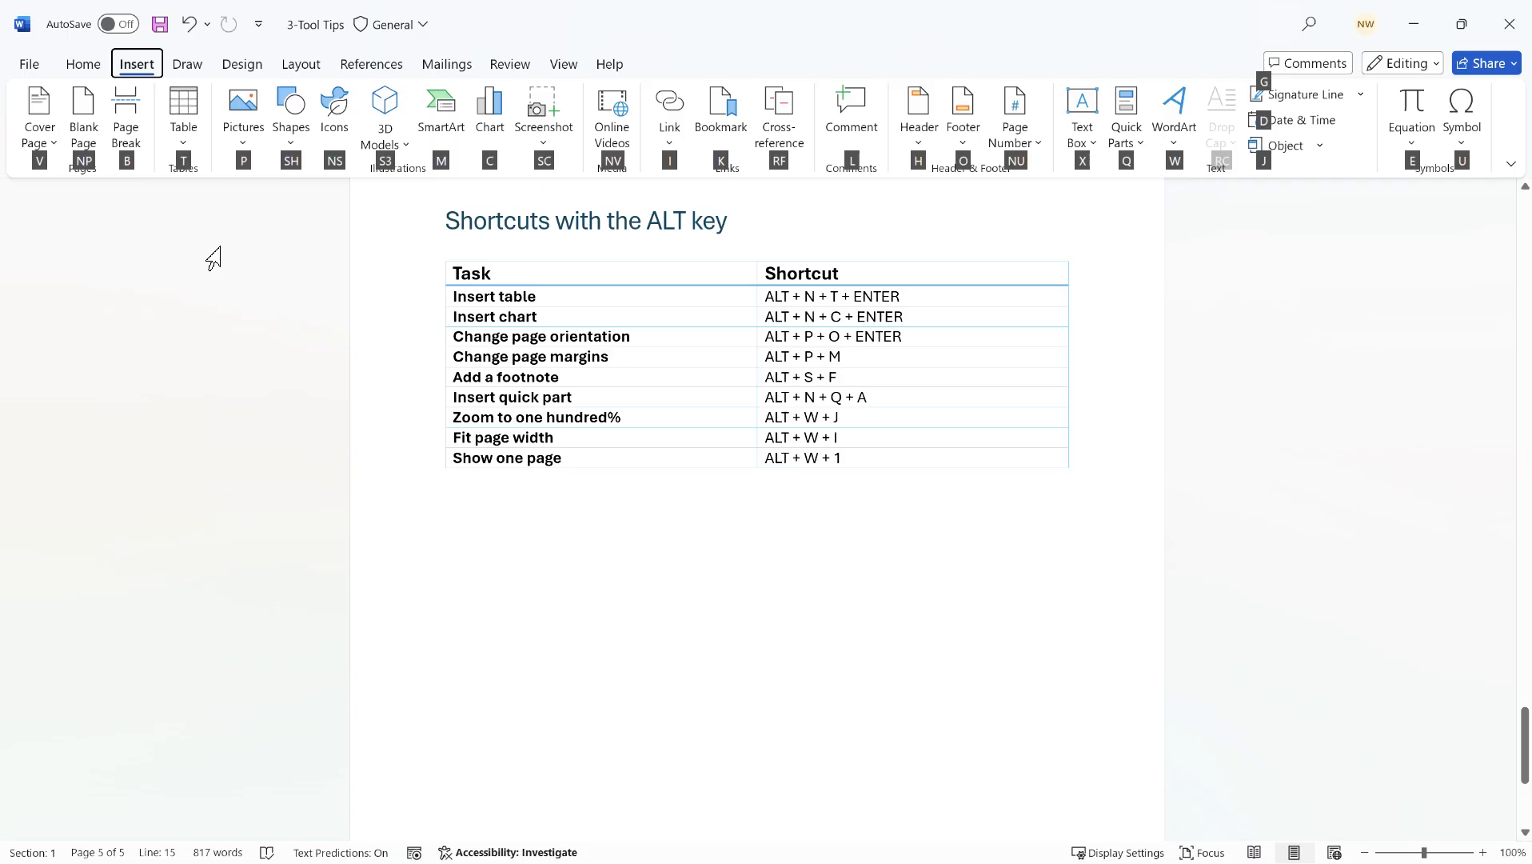
key(t)
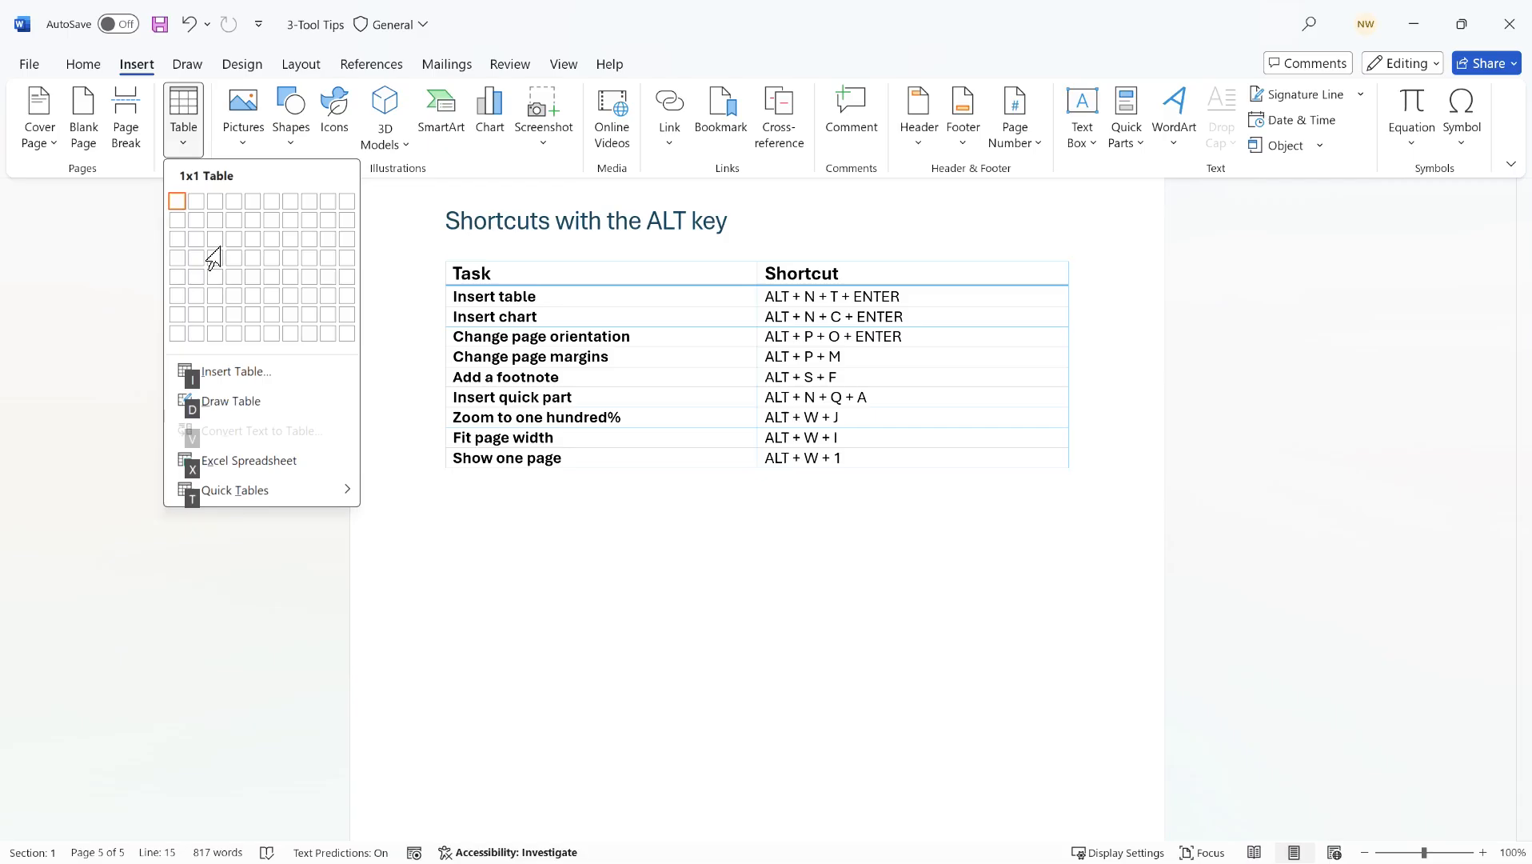
key(Return)
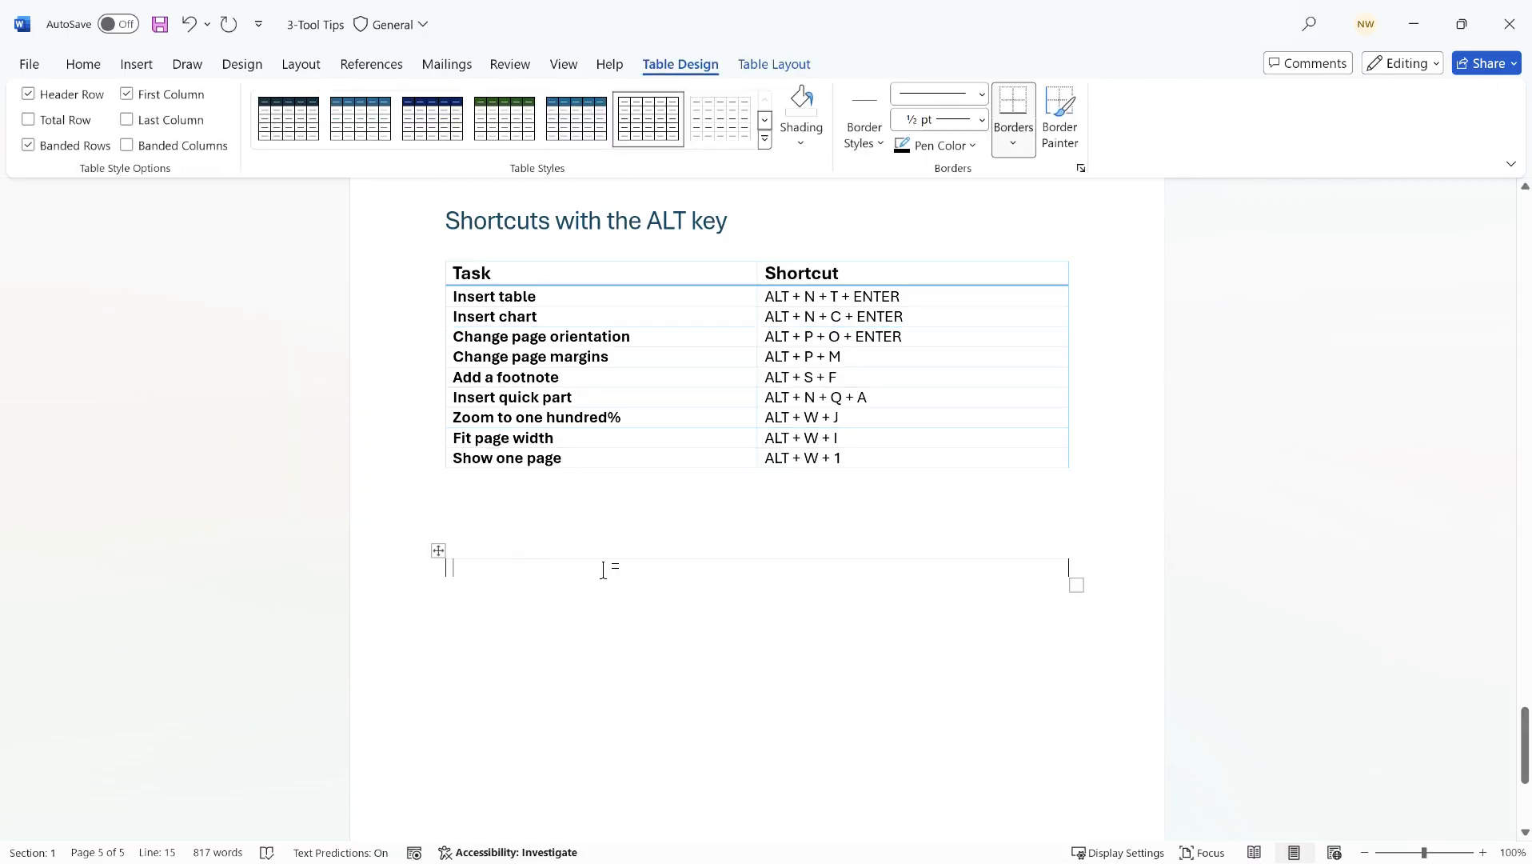
- Delete the 1x1 table below the ALT shortcuts table
click(438, 554)
click(524, 565)
click(786, 66)
click(312, 148)
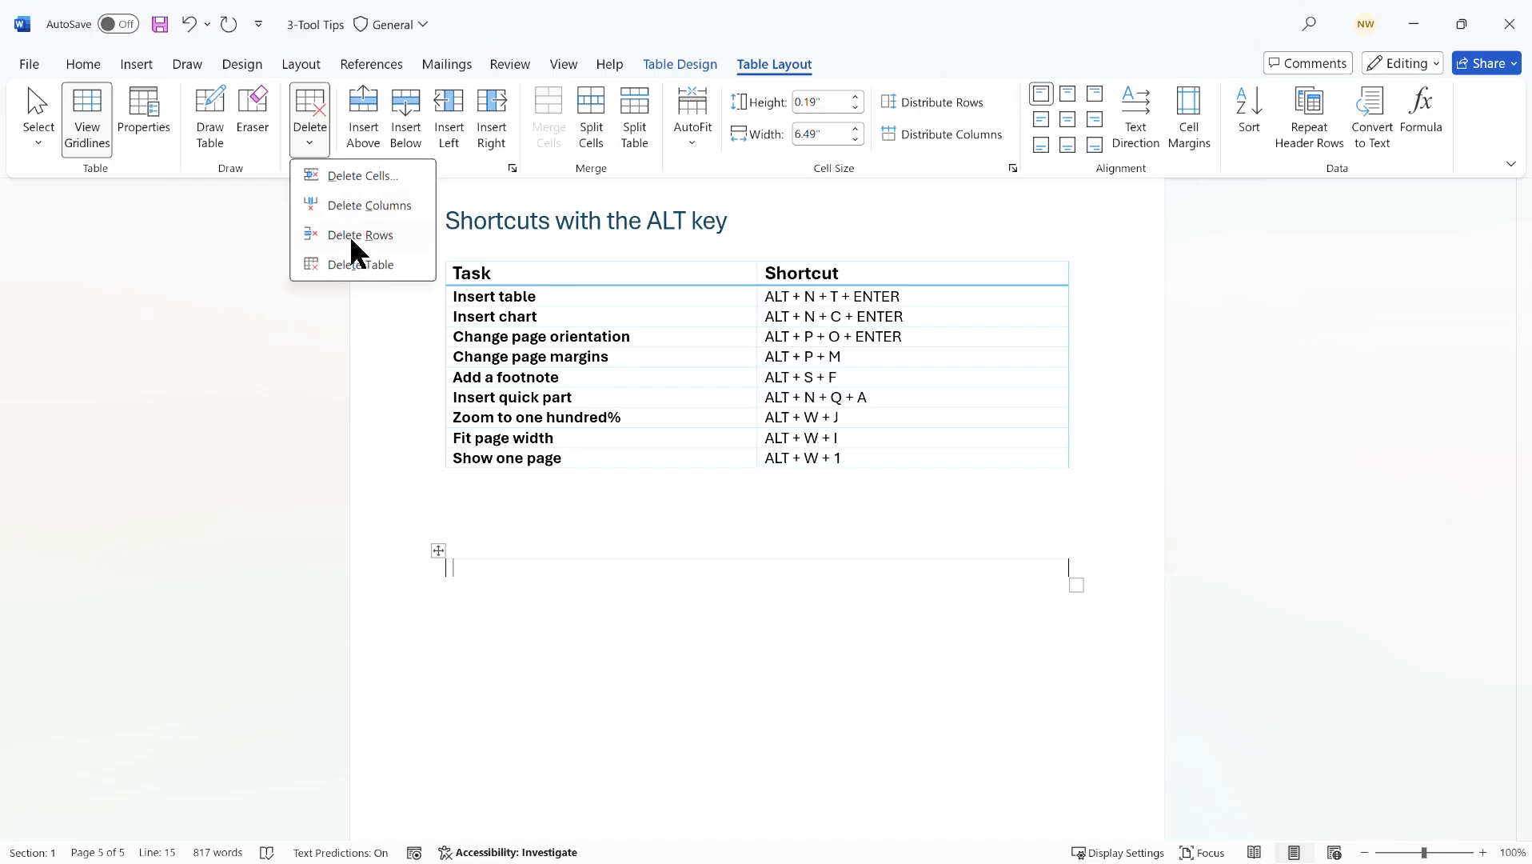
click(356, 265)
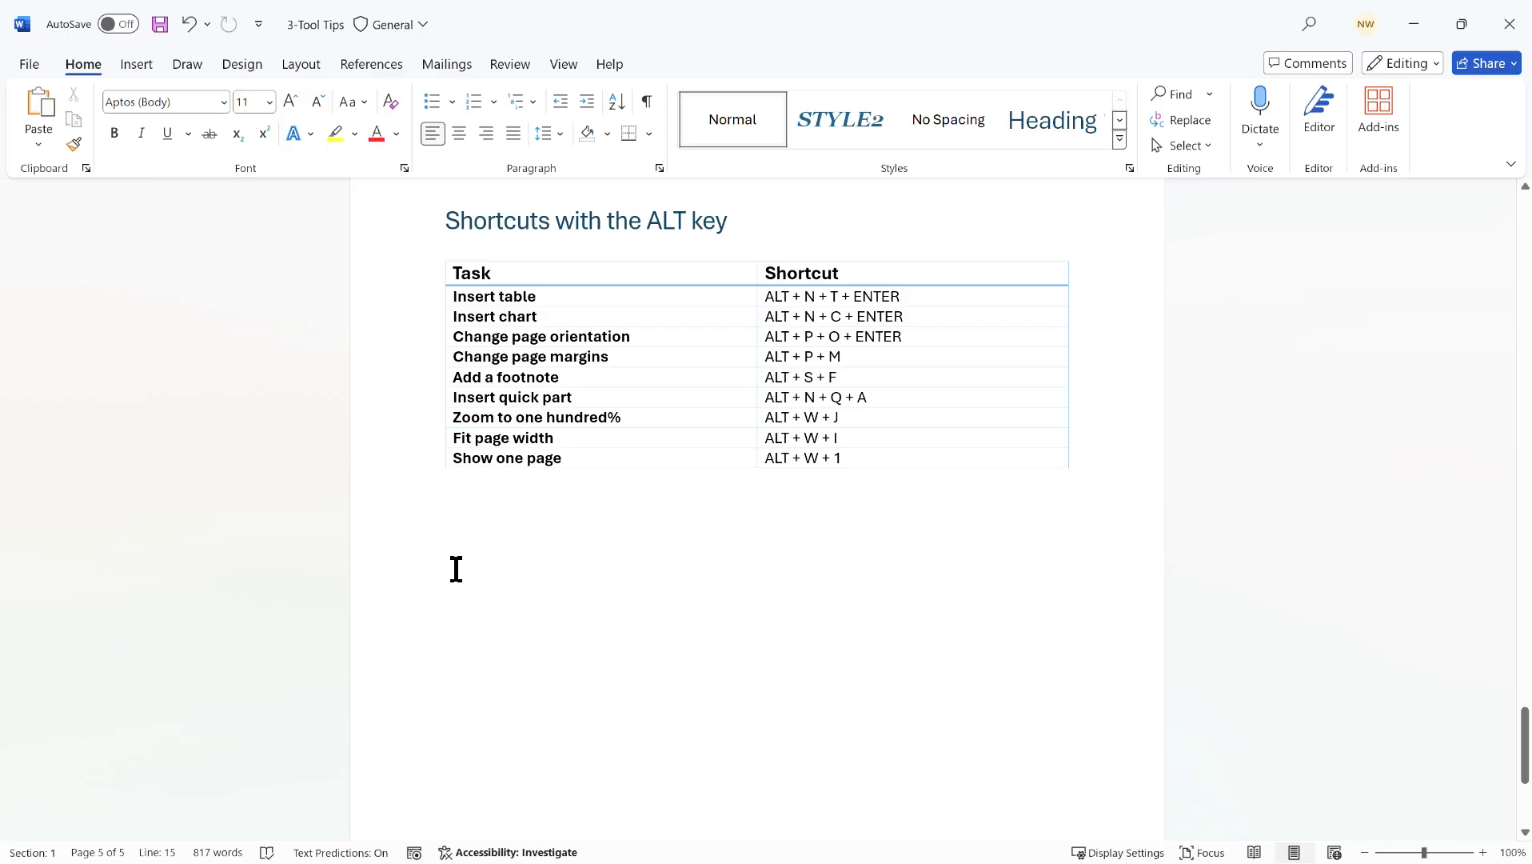
- Insert another 1x1 table below the ALT shortcuts table and extend it with five more rows
key(alt)
key(n)
key(t)
key(Return)
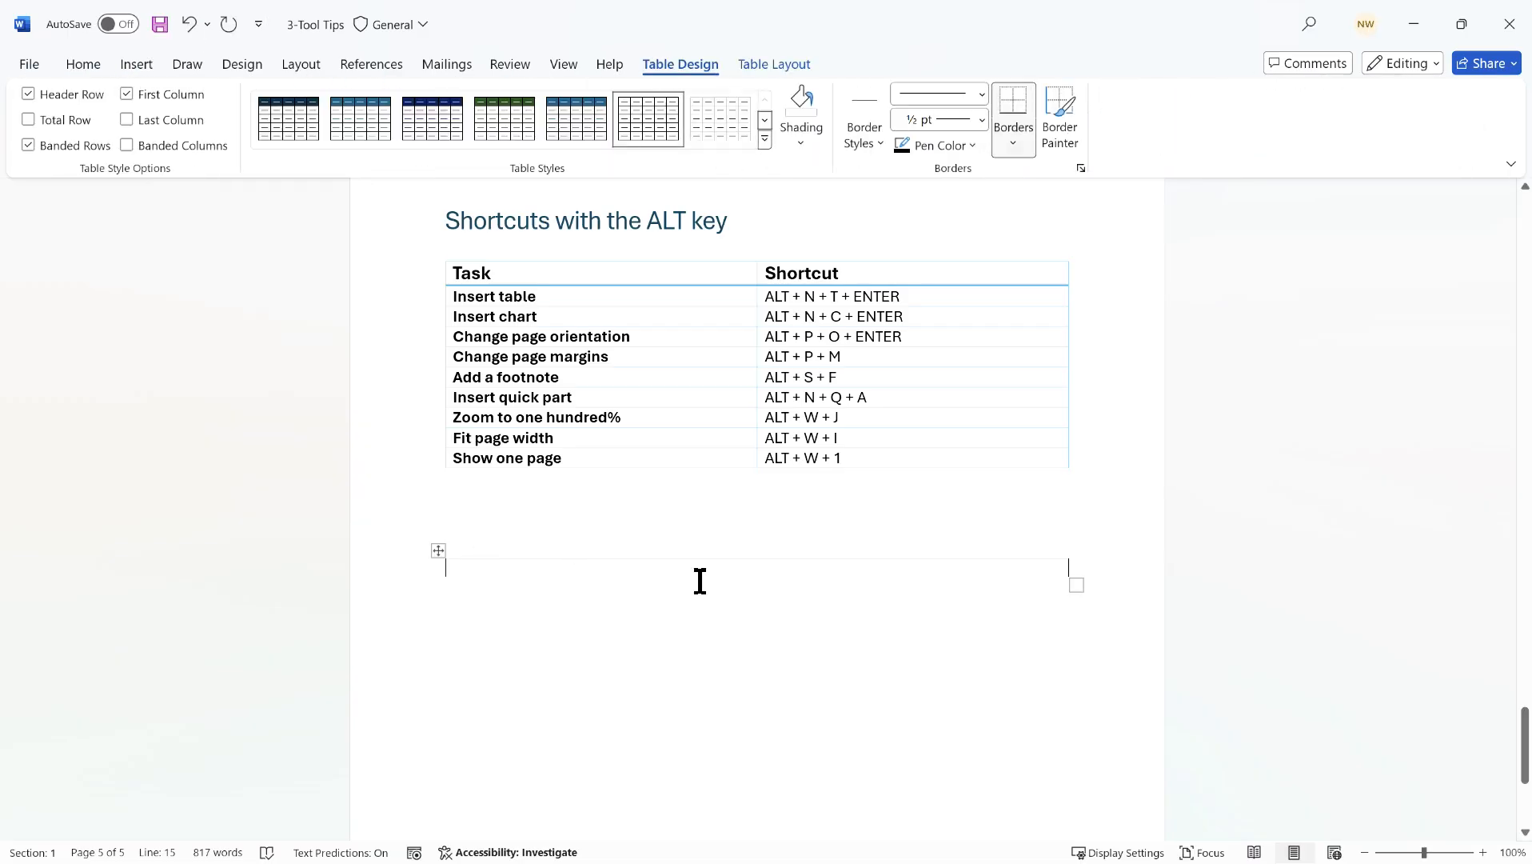
key(Tab)
key(Tab)
key(Tab)
key(Tab)
key(Tab)
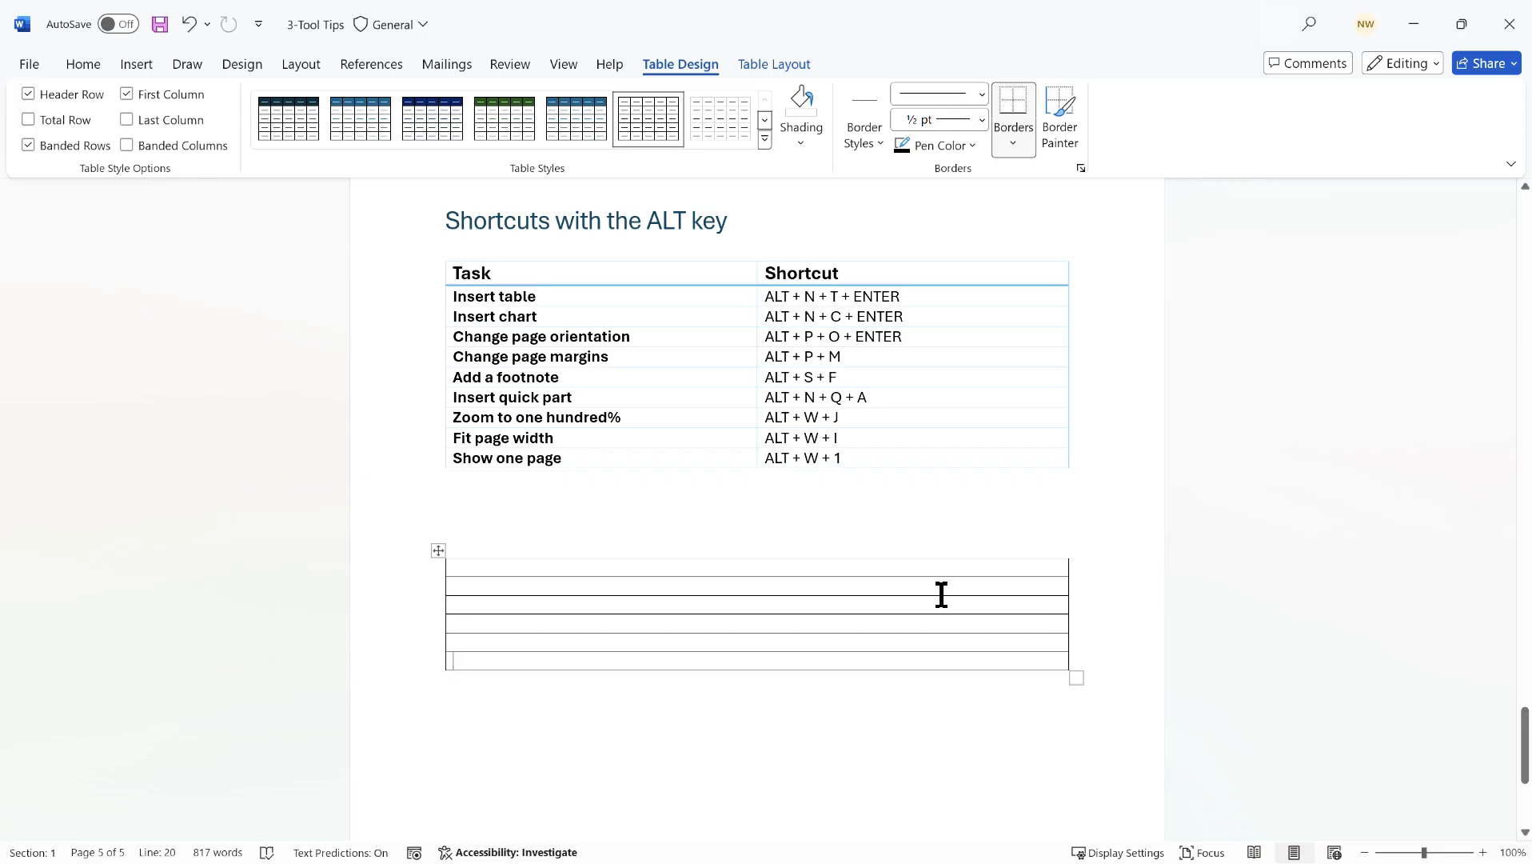
- Undo the last four row additions in the new table
key(ctrl+z)
key(ctrl+z)
key(ctrl+z)
key(ctrl+z)
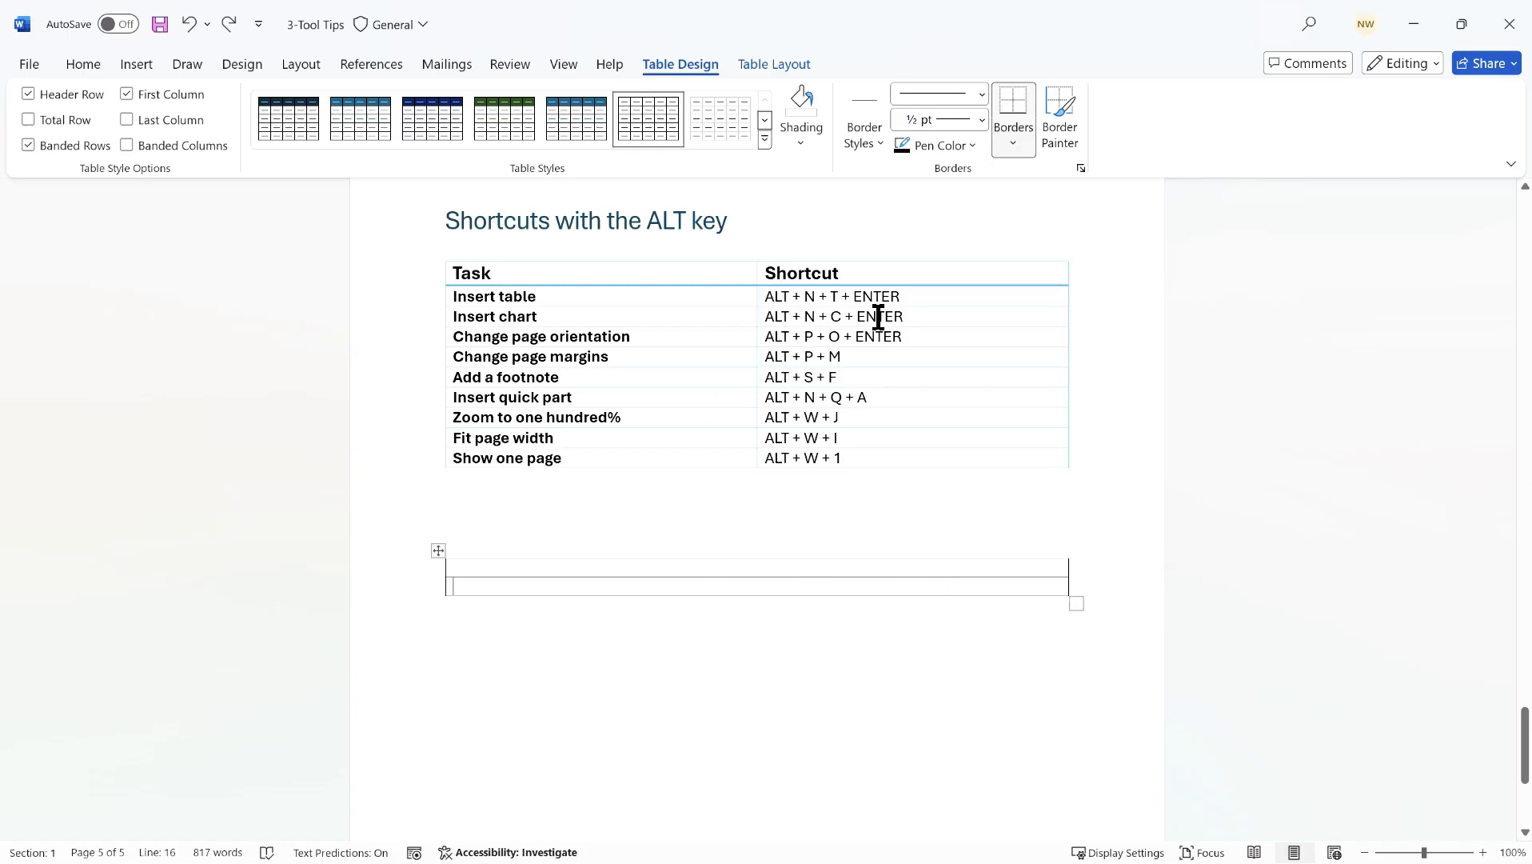
- Add an empty paragraph below the new two-row table
click(725, 544)
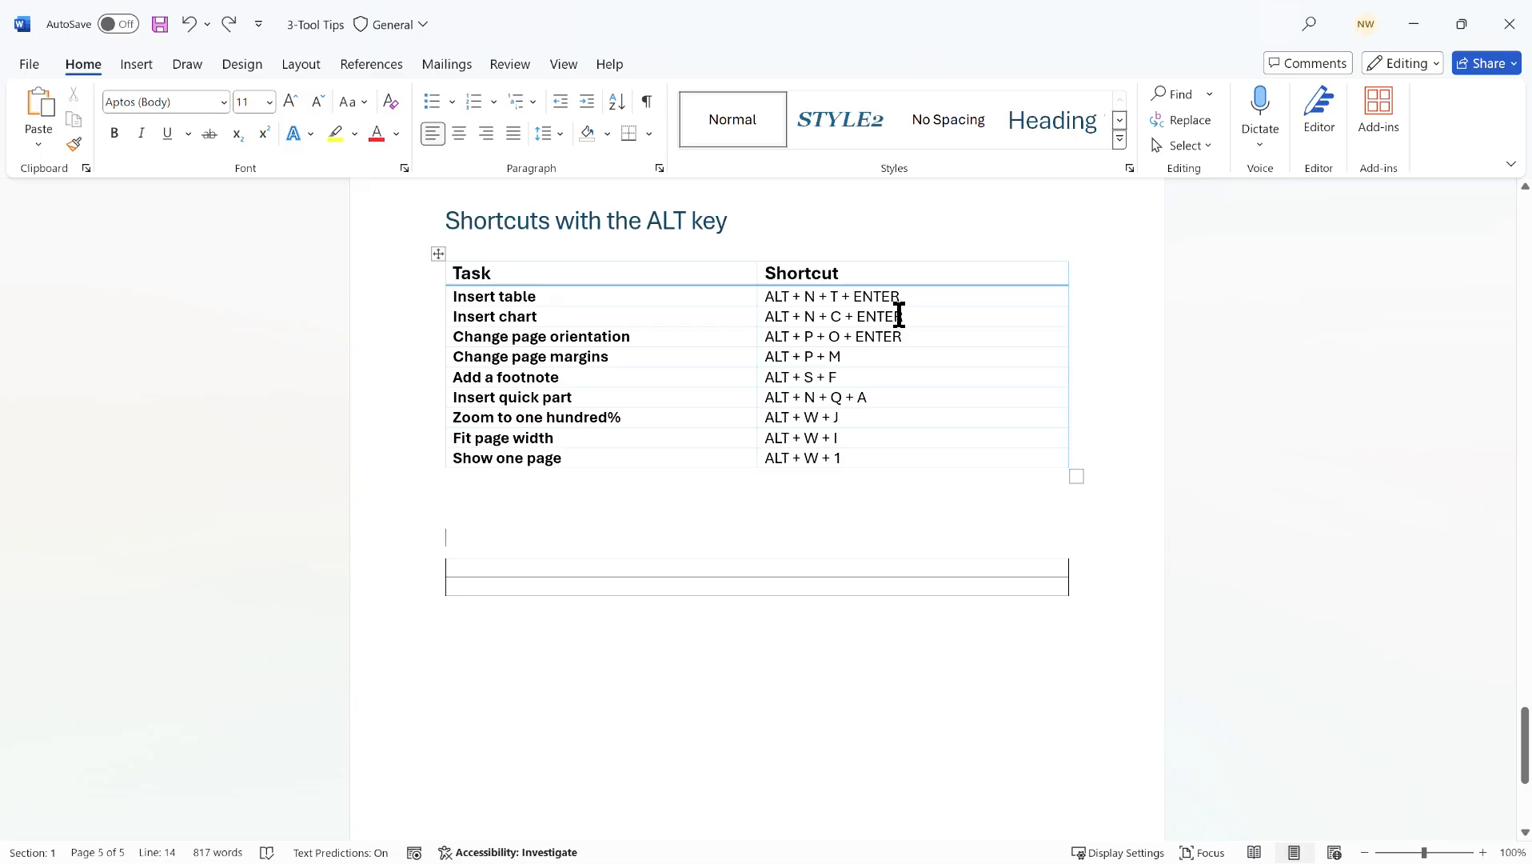
click(480, 620)
key(Return)
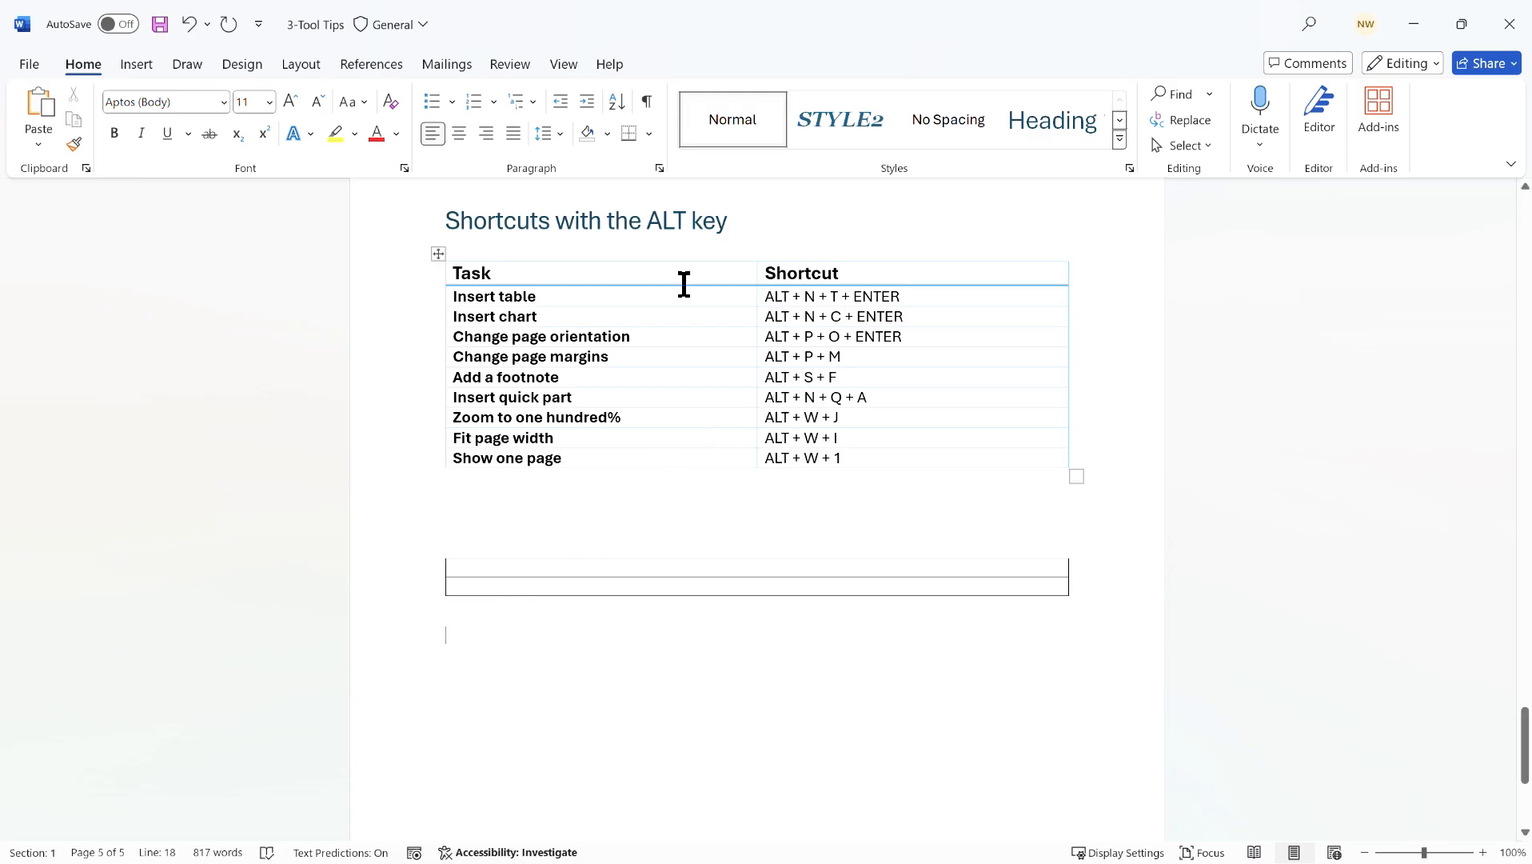
- Open the Insert Chart dialog to view the available chart types, and cancel it
click(142, 72)
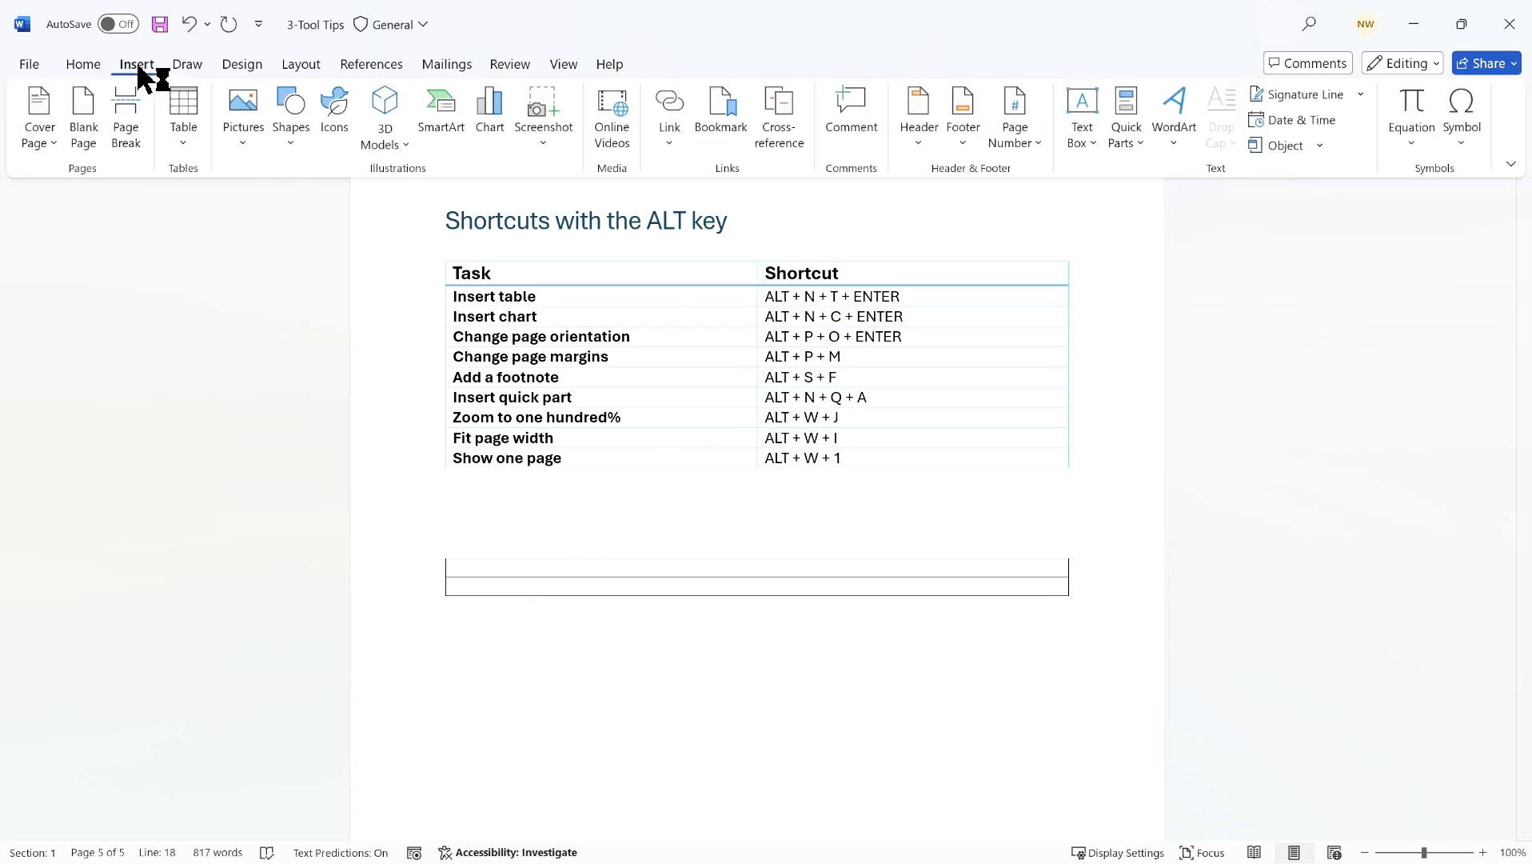
click(491, 116)
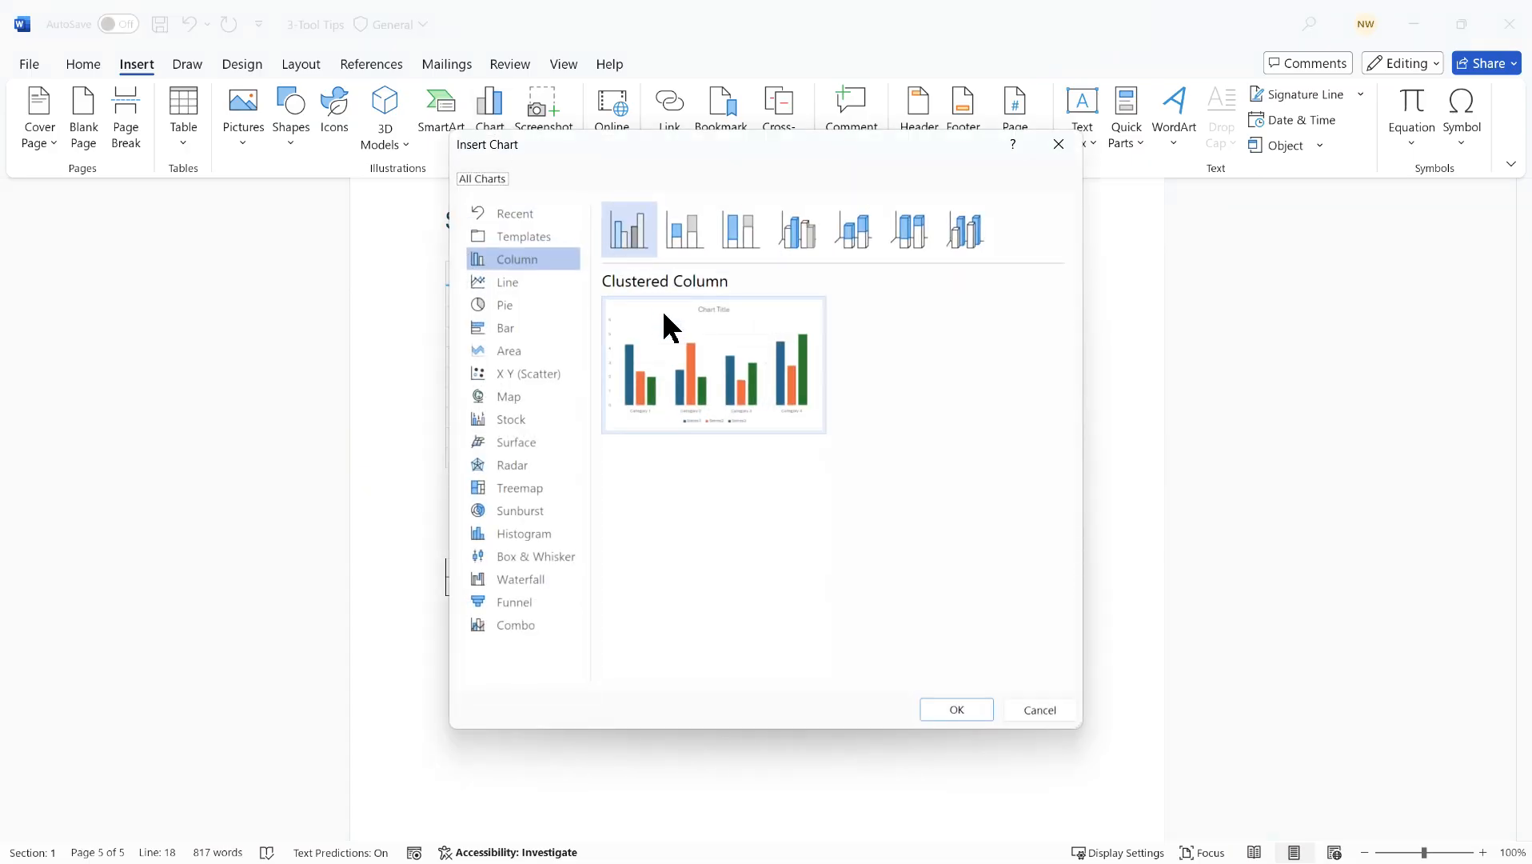
click(1041, 709)
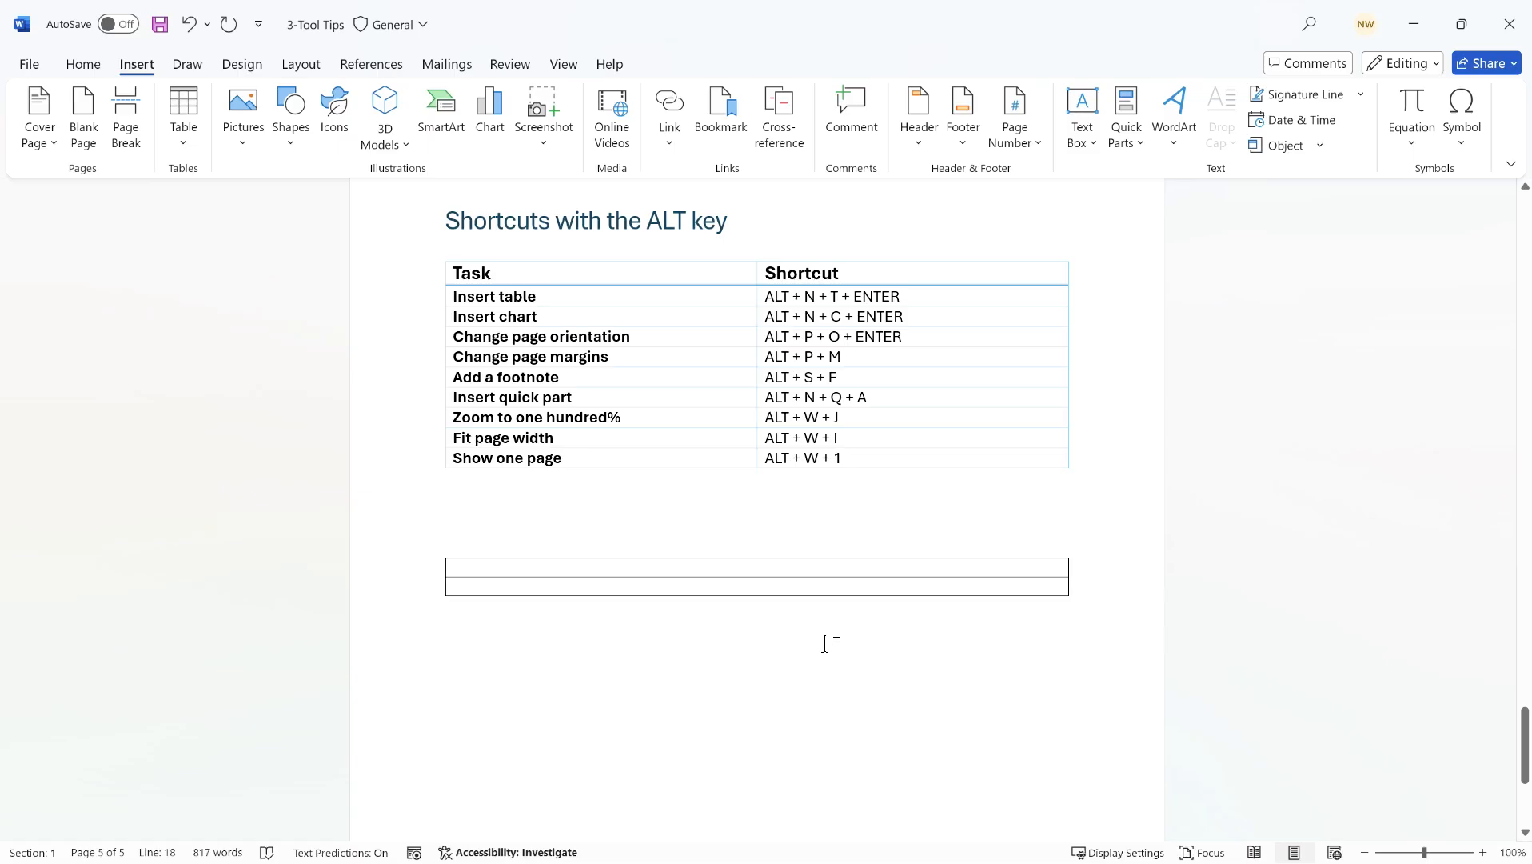
- Insert a Clustered Column chart in the paragraph below the two-row table and close its data sheet
key(alt)
key(n)
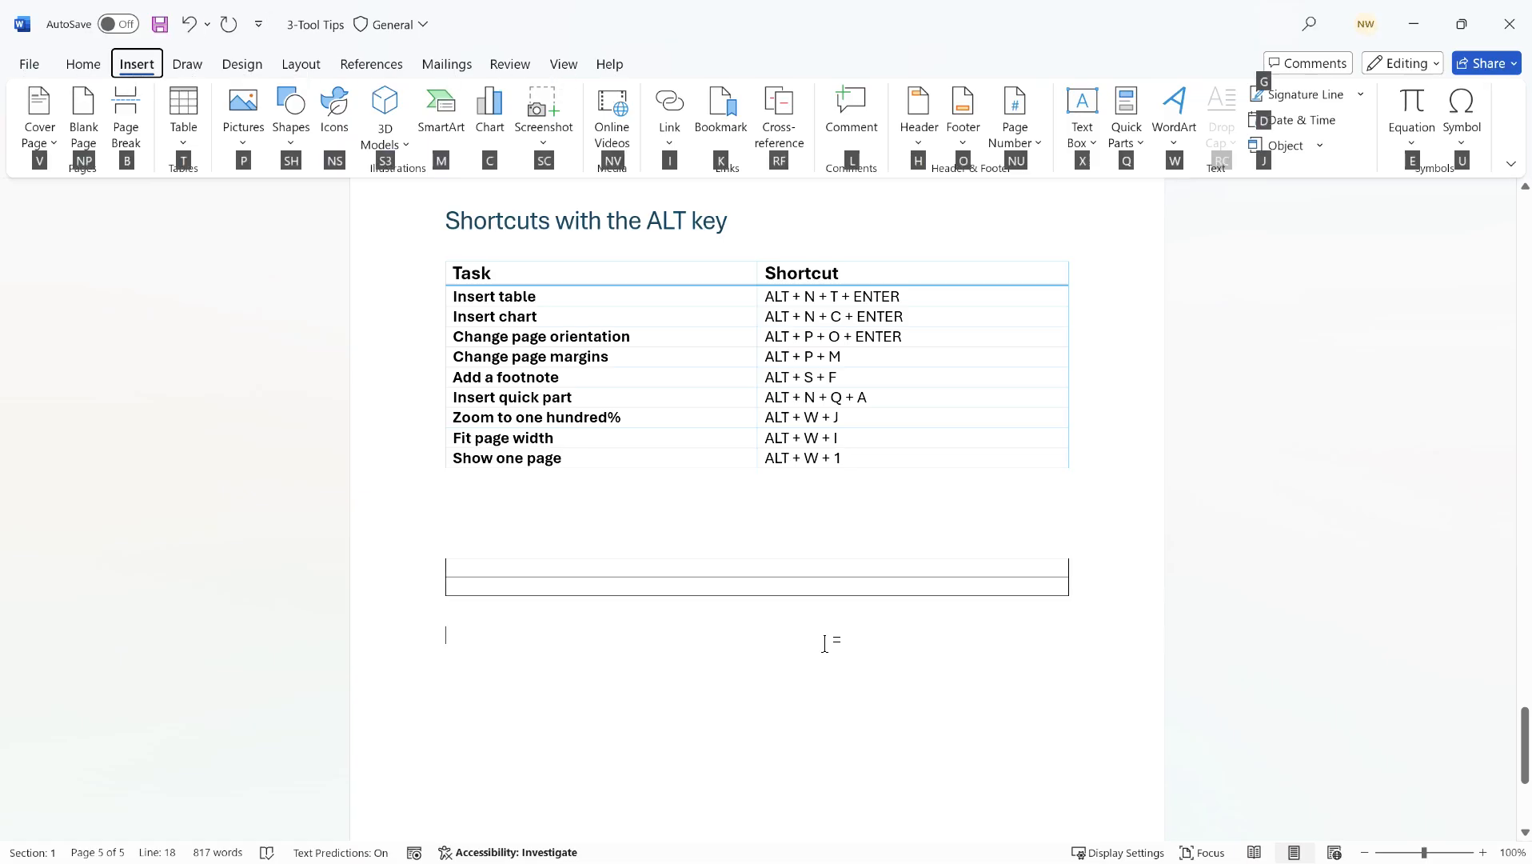
key(c)
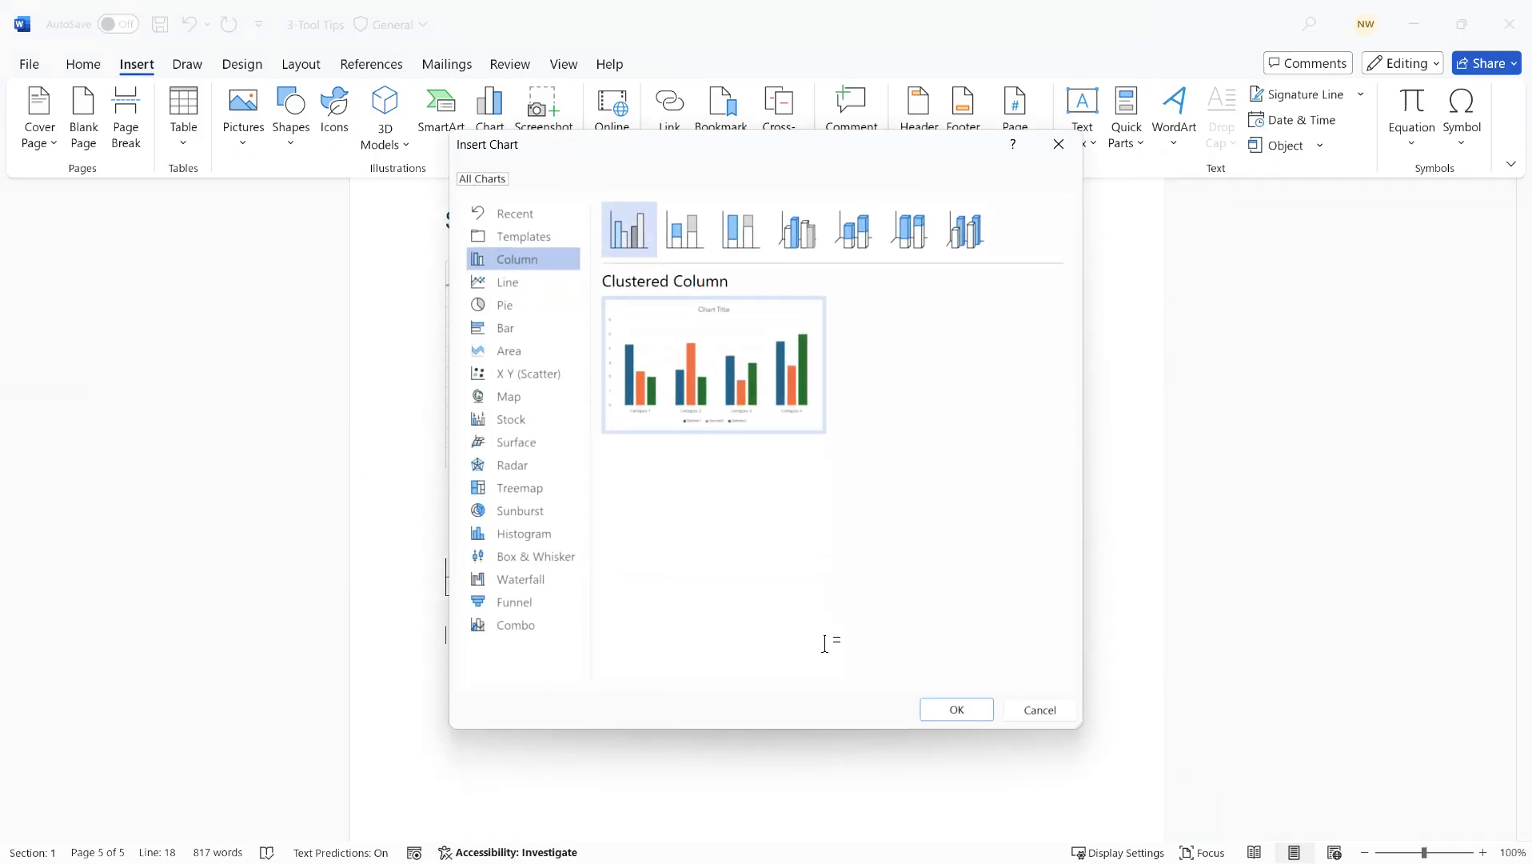
key(Return)
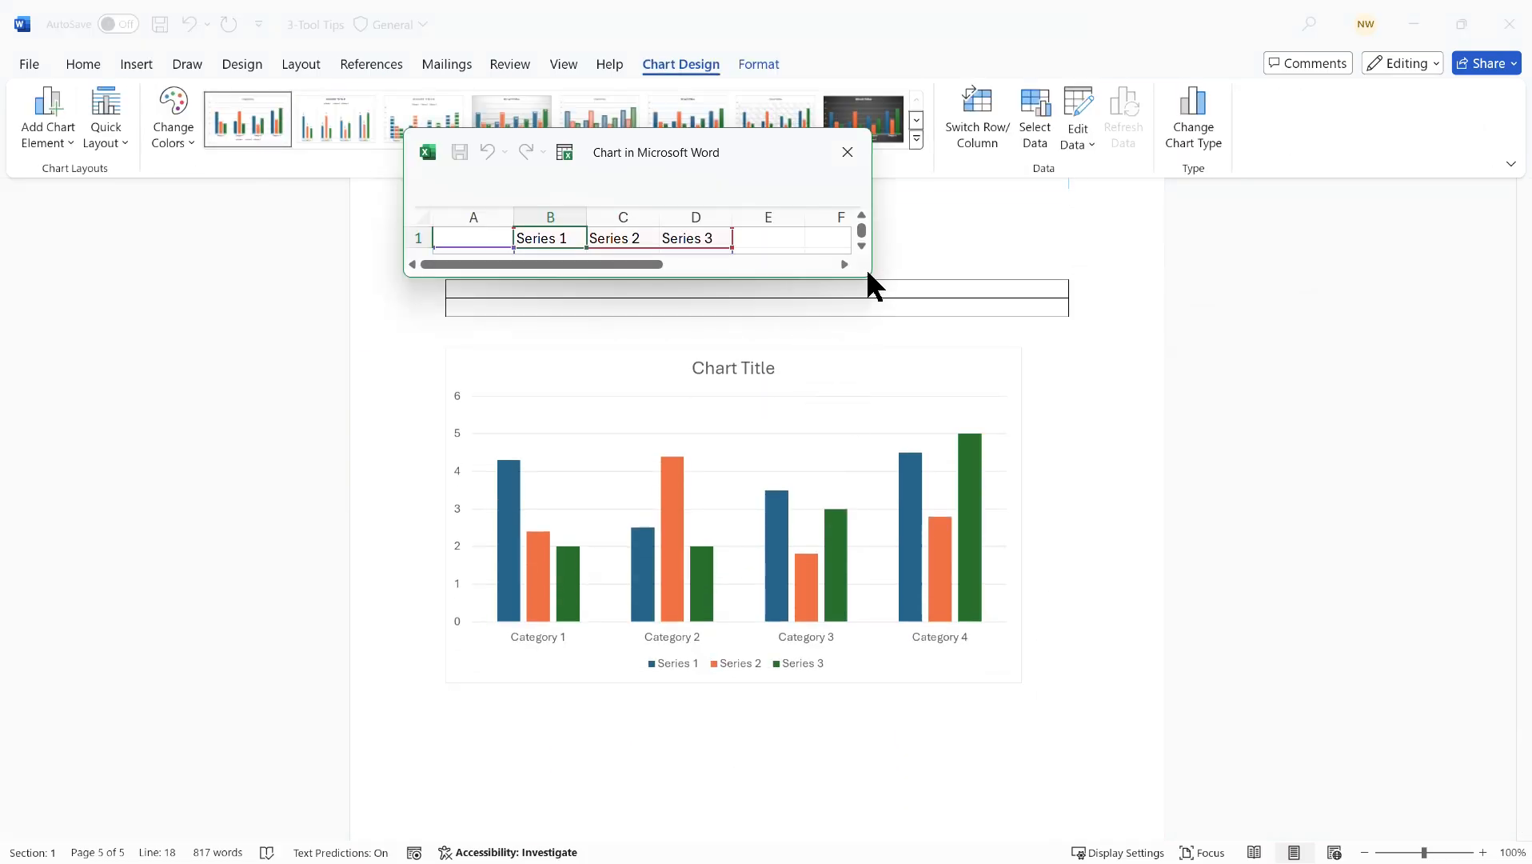
click(848, 152)
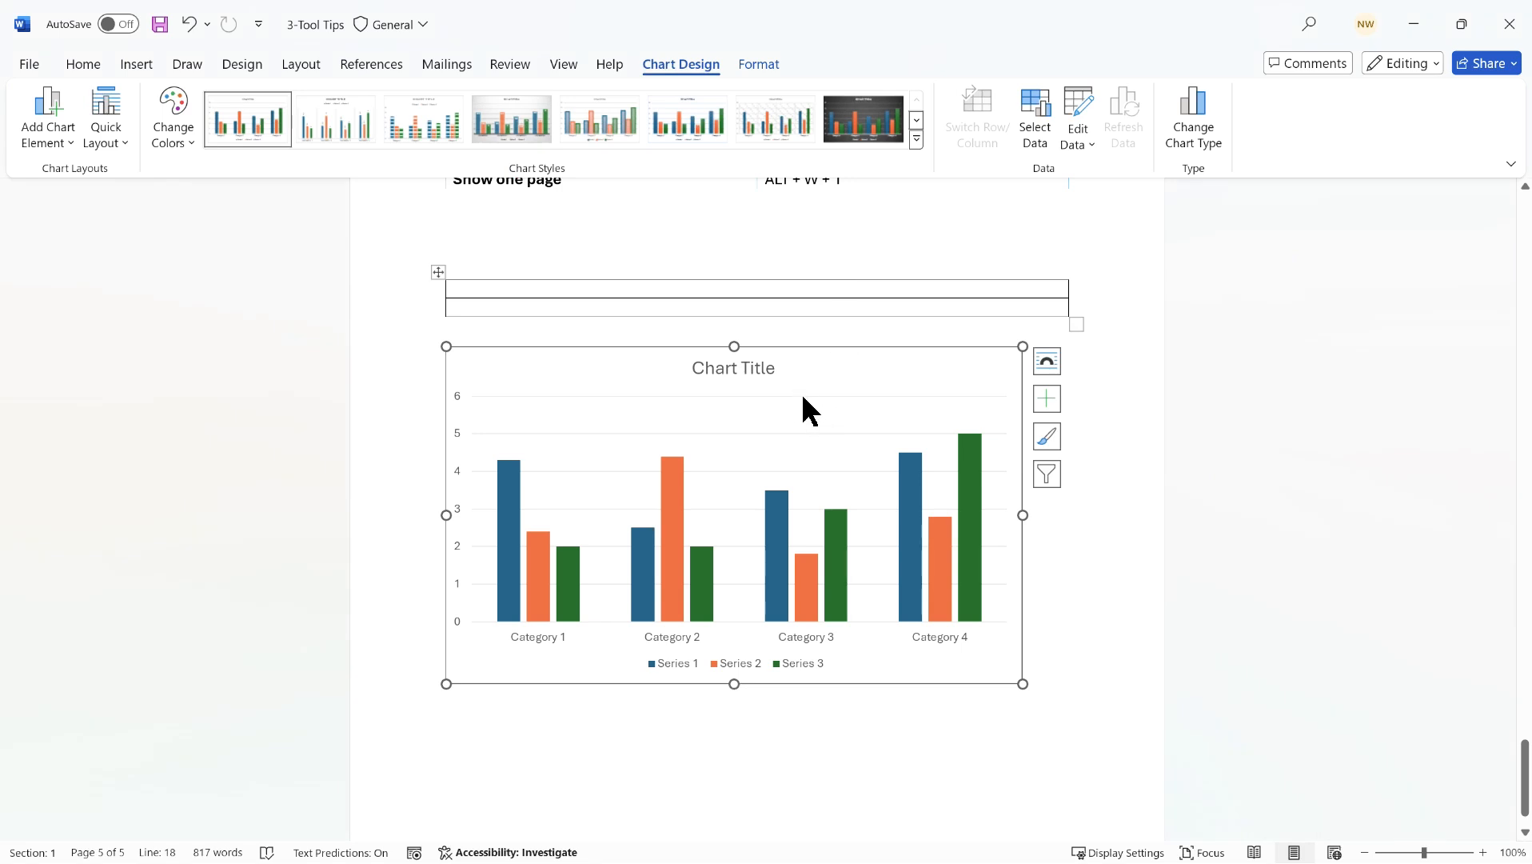
- View the page orientation choices, then dismiss them and place the cursor below the ALT shortcuts table
scroll(804, 399, up, 3)
scroll(803, 396, up, 1)
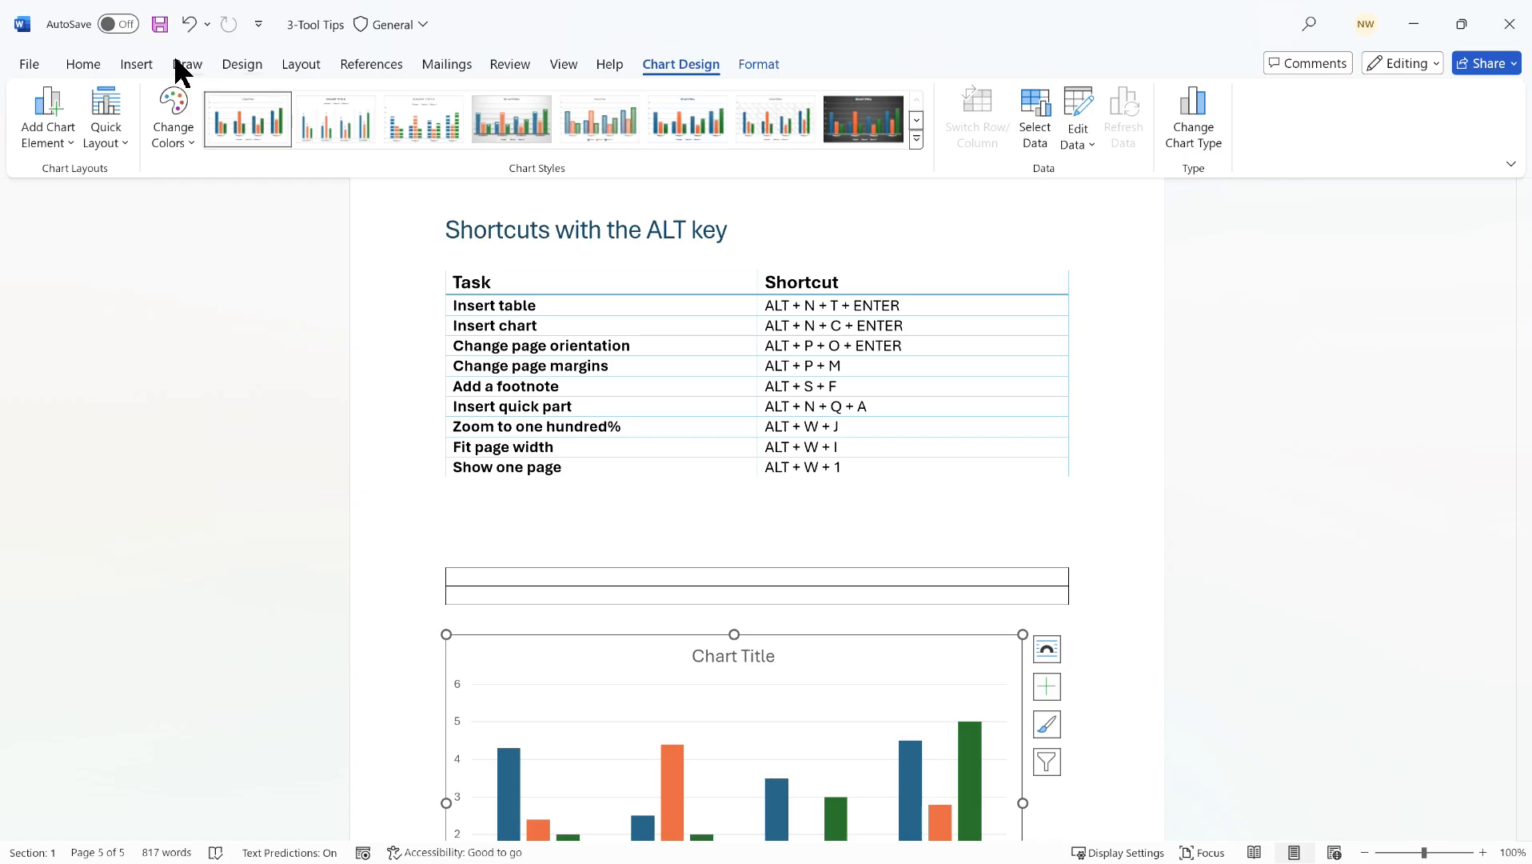
click(301, 67)
click(102, 142)
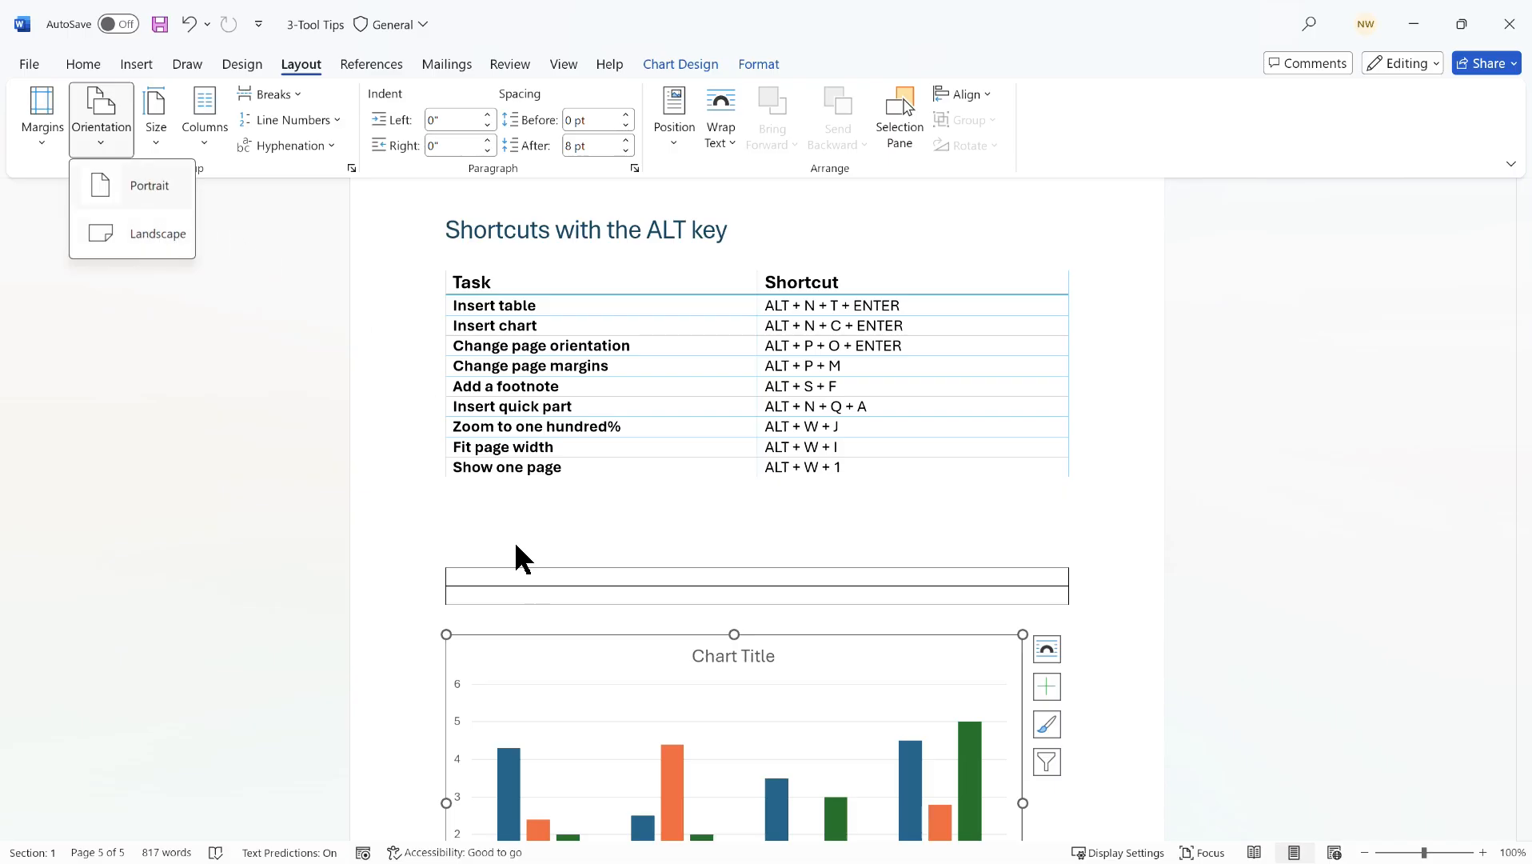
click(474, 520)
click(473, 520)
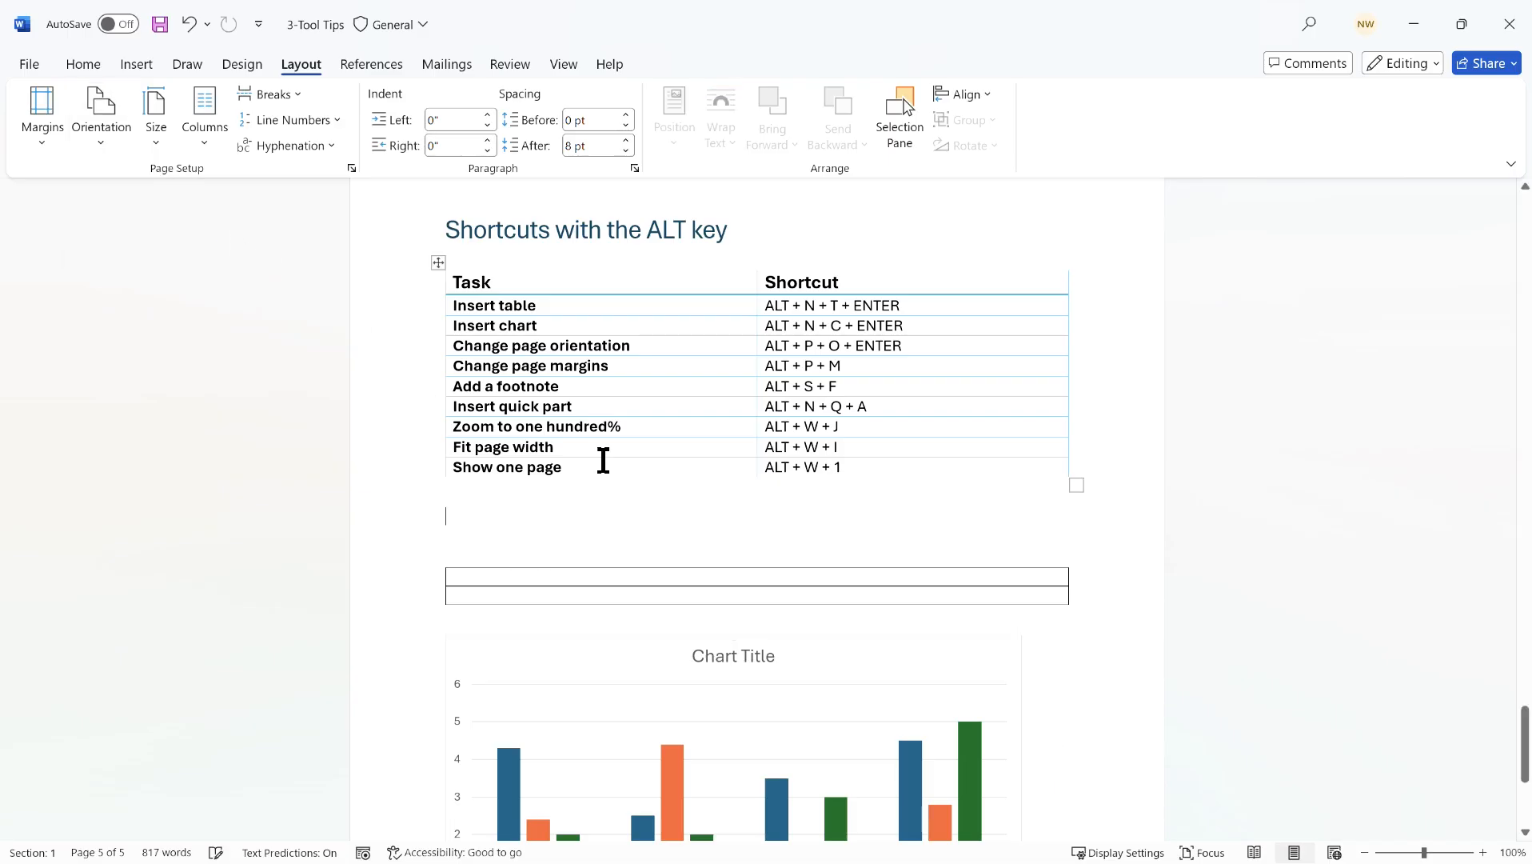
- Change the page orientation to Landscape with the ALT access-key sequence listed in the shortcuts table
click(913, 346)
drag(913, 346, 766, 349)
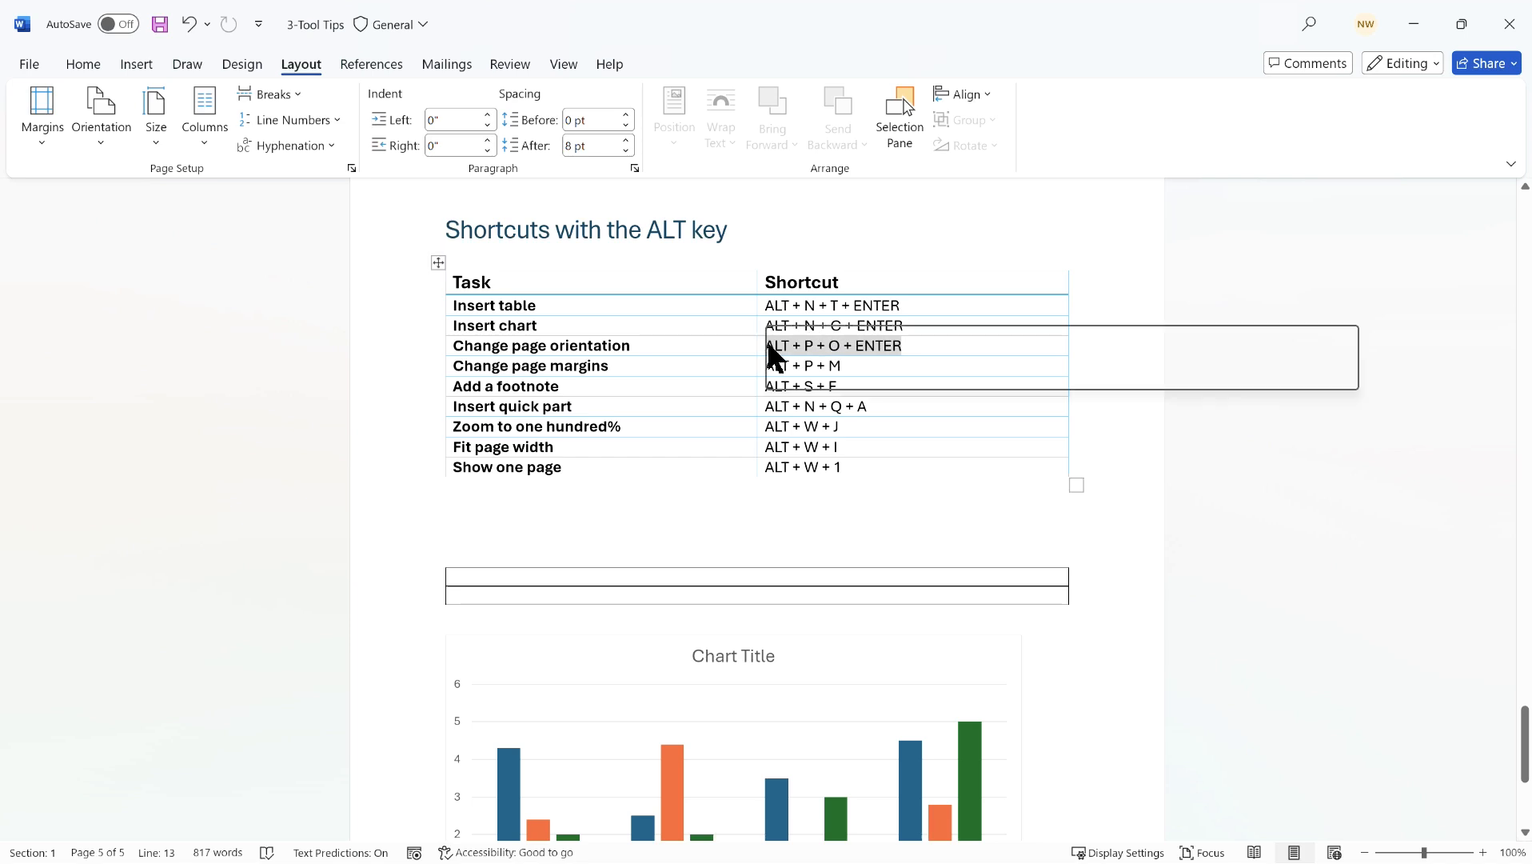
click(492, 521)
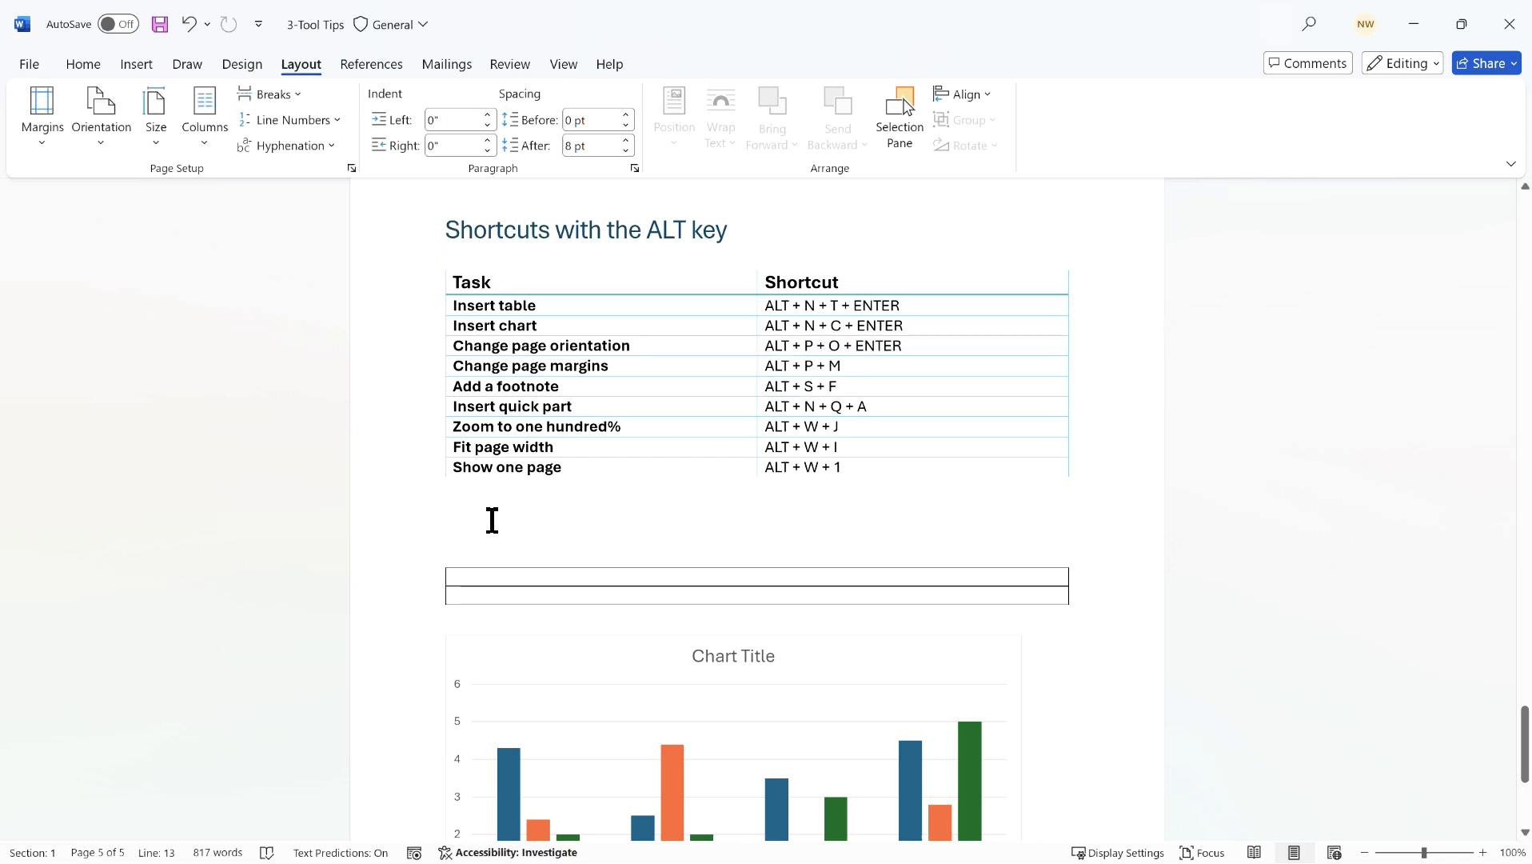
key(alt)
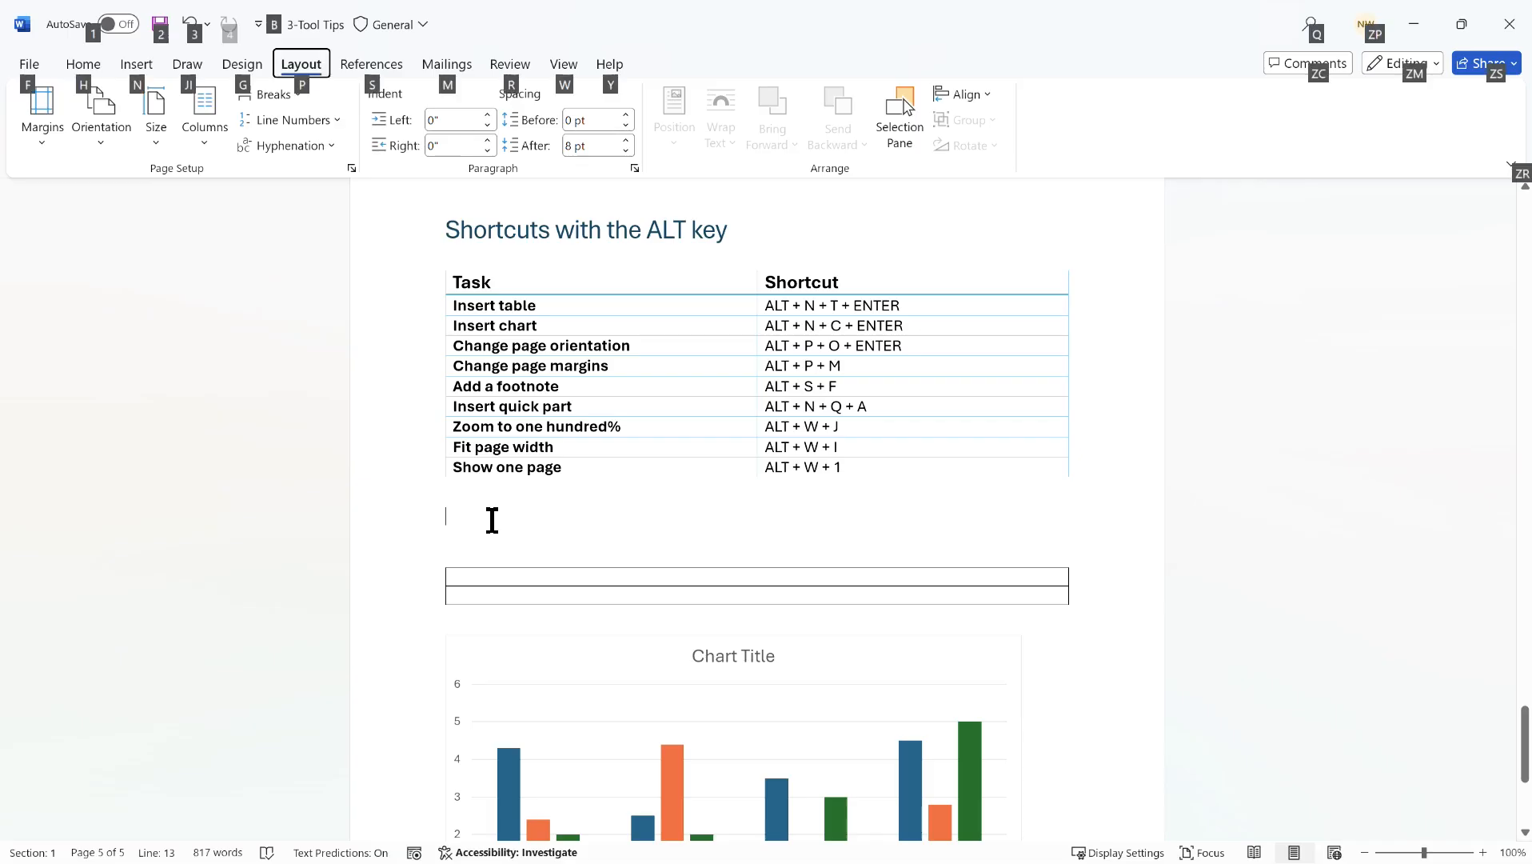
key(p)
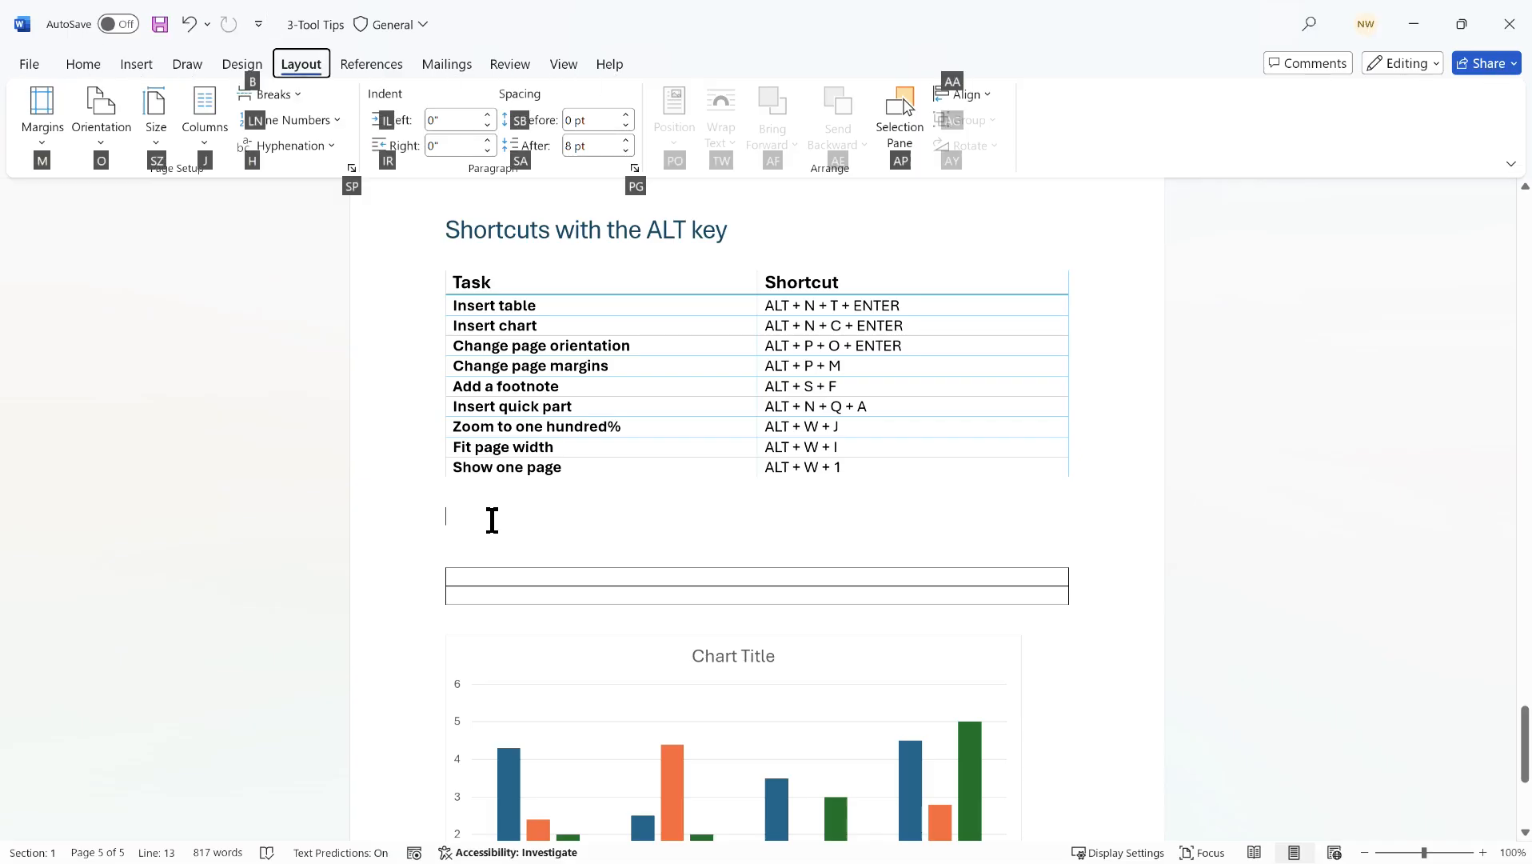
key(o)
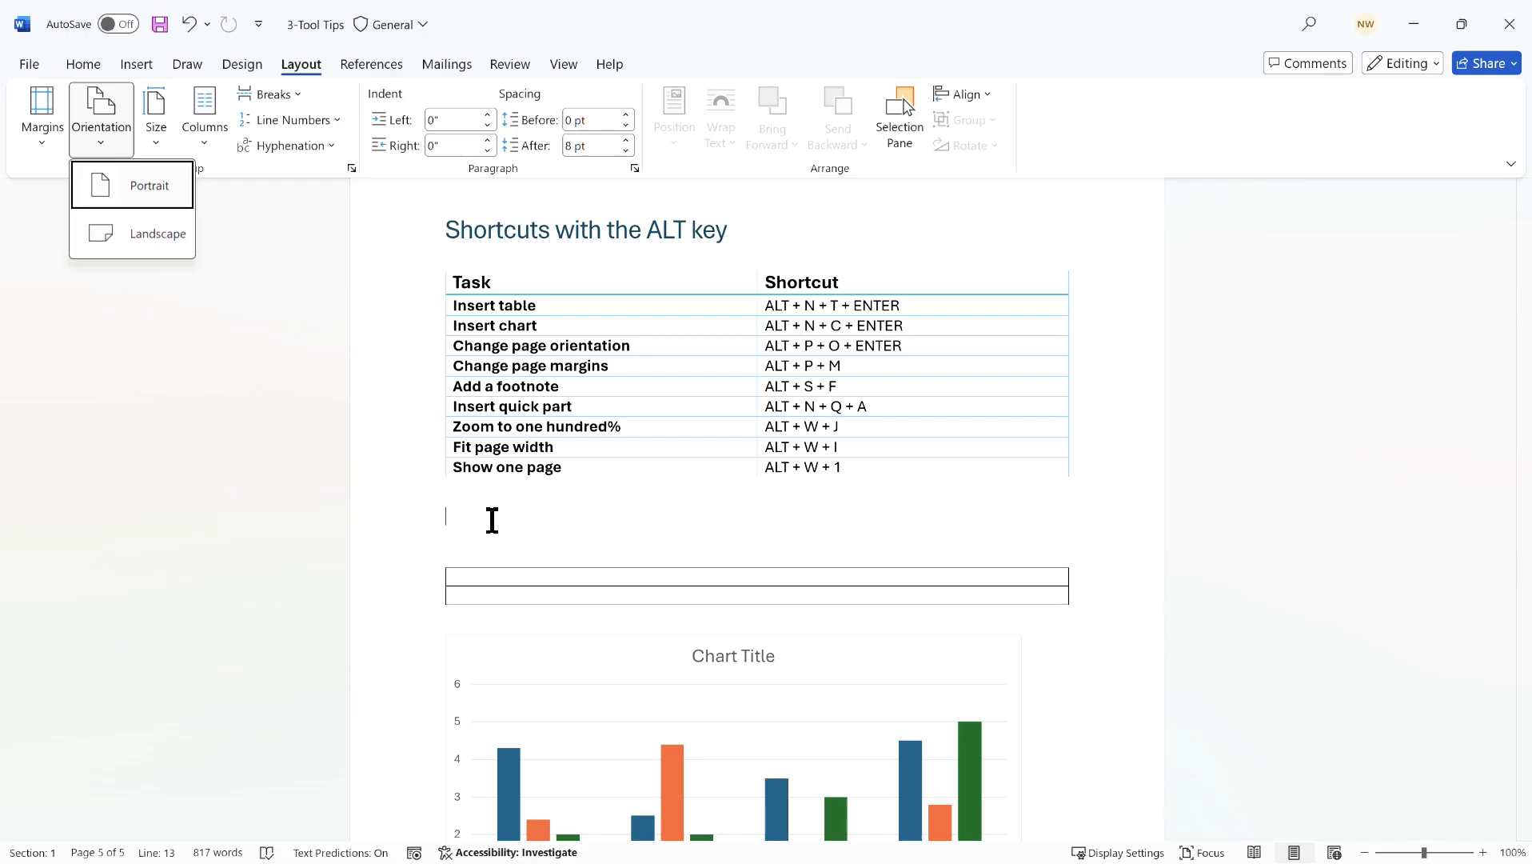
key(Down)
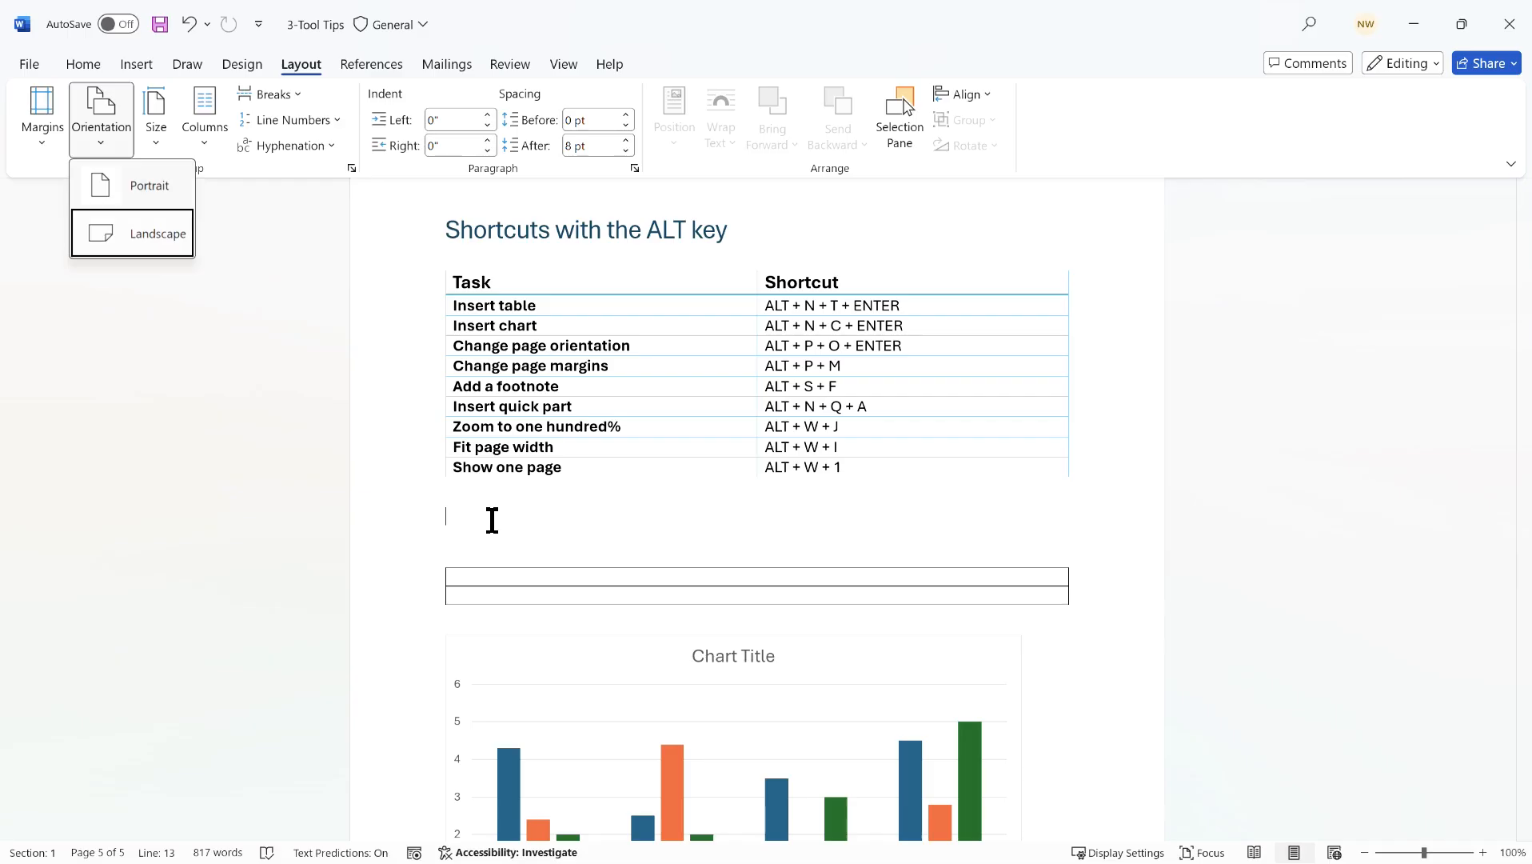
key(Return)
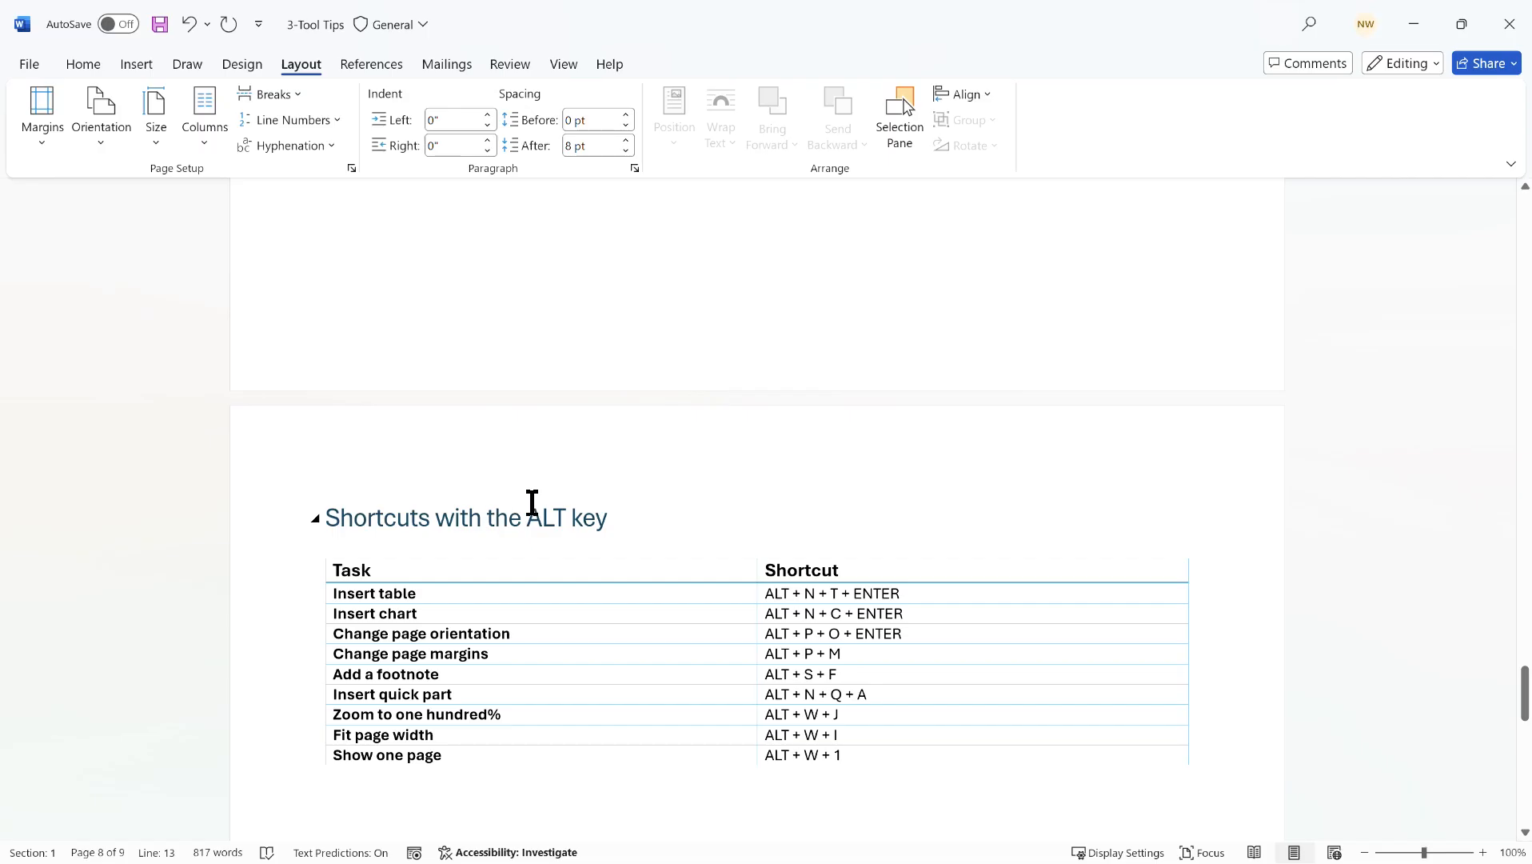
scroll(576, 480, down, 3)
scroll(625, 457, down, 4)
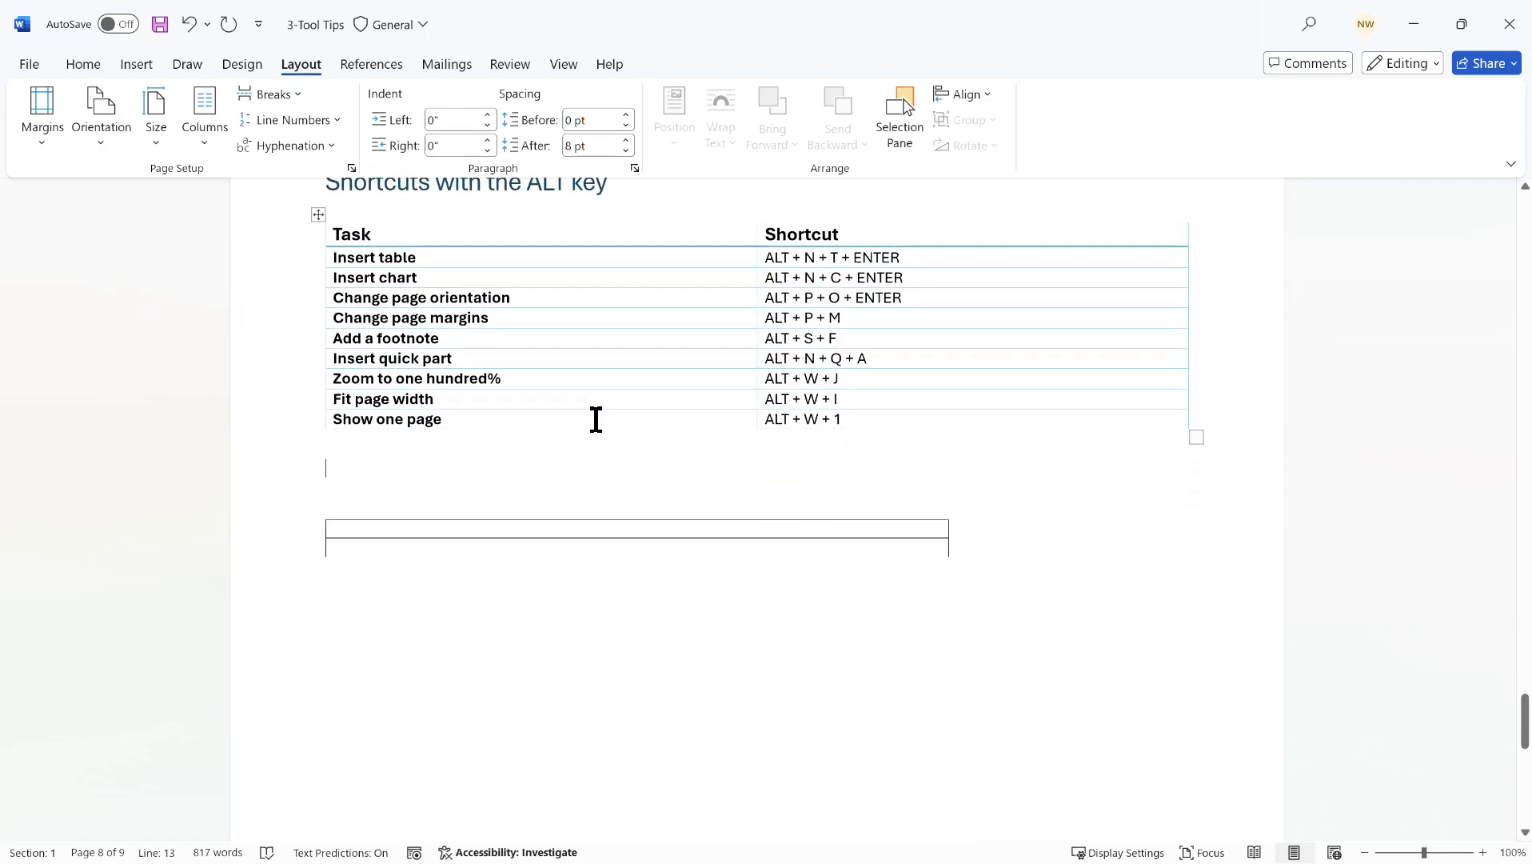
- Set the page orientation back to Portrait using the ALT access keys
click(344, 516)
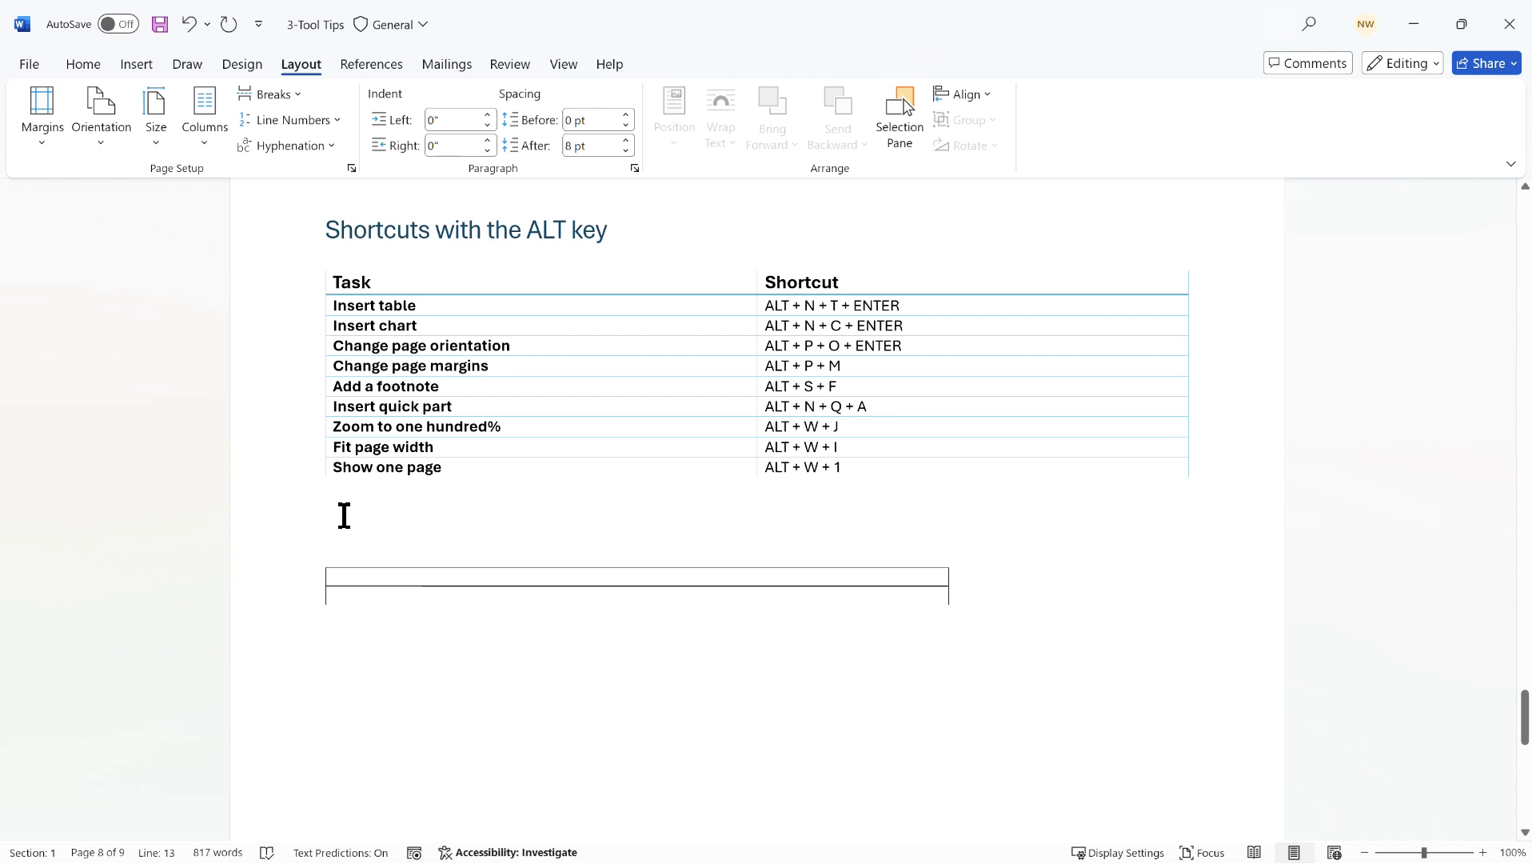
key(alt+p)
key(o)
key(Return)
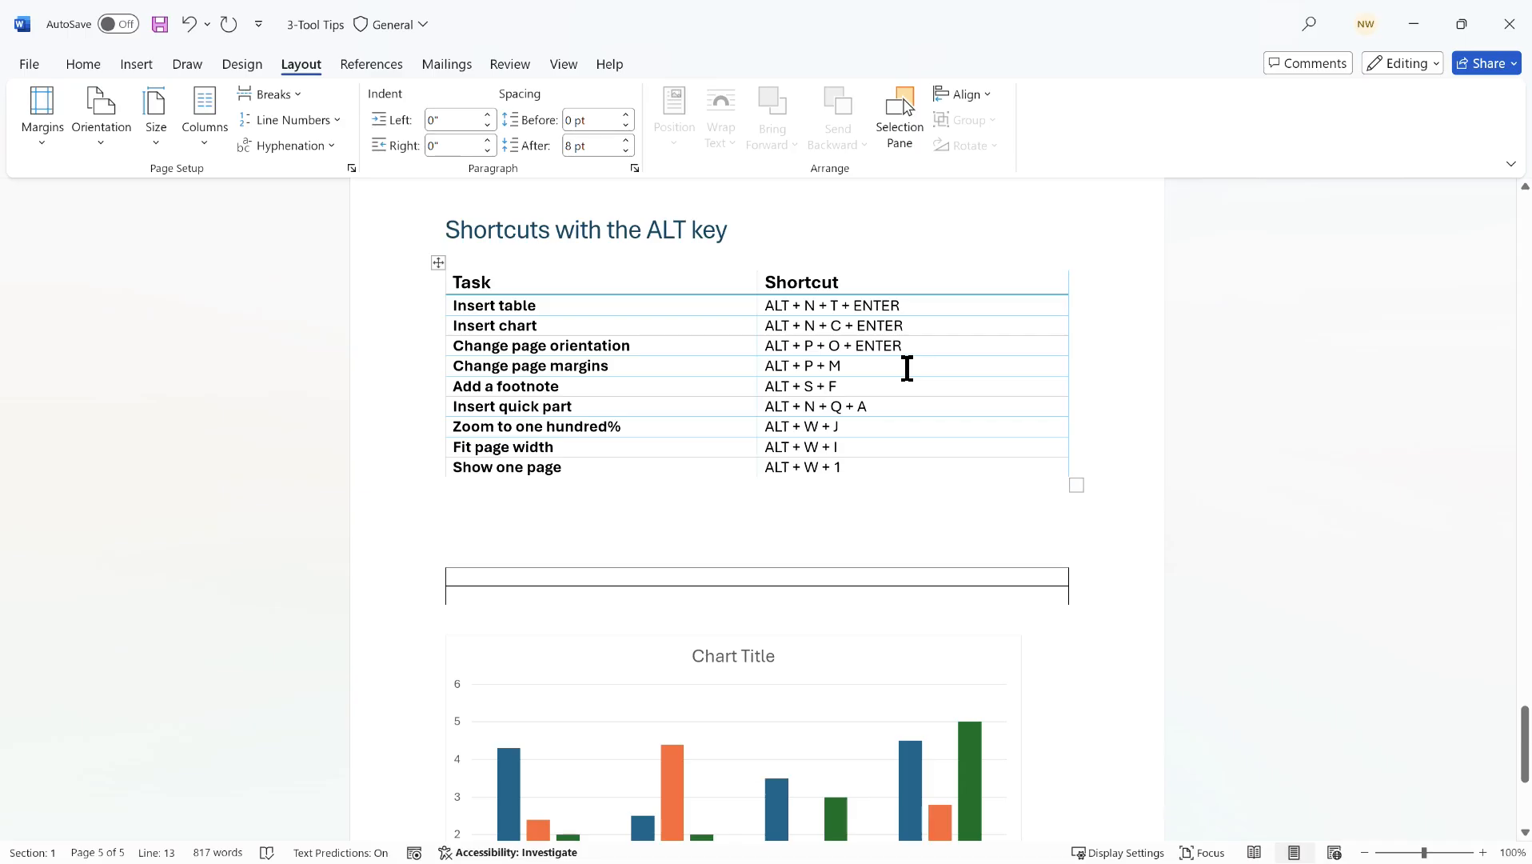
- Add an empty row at the end of the ALT shortcuts table
key(alt)
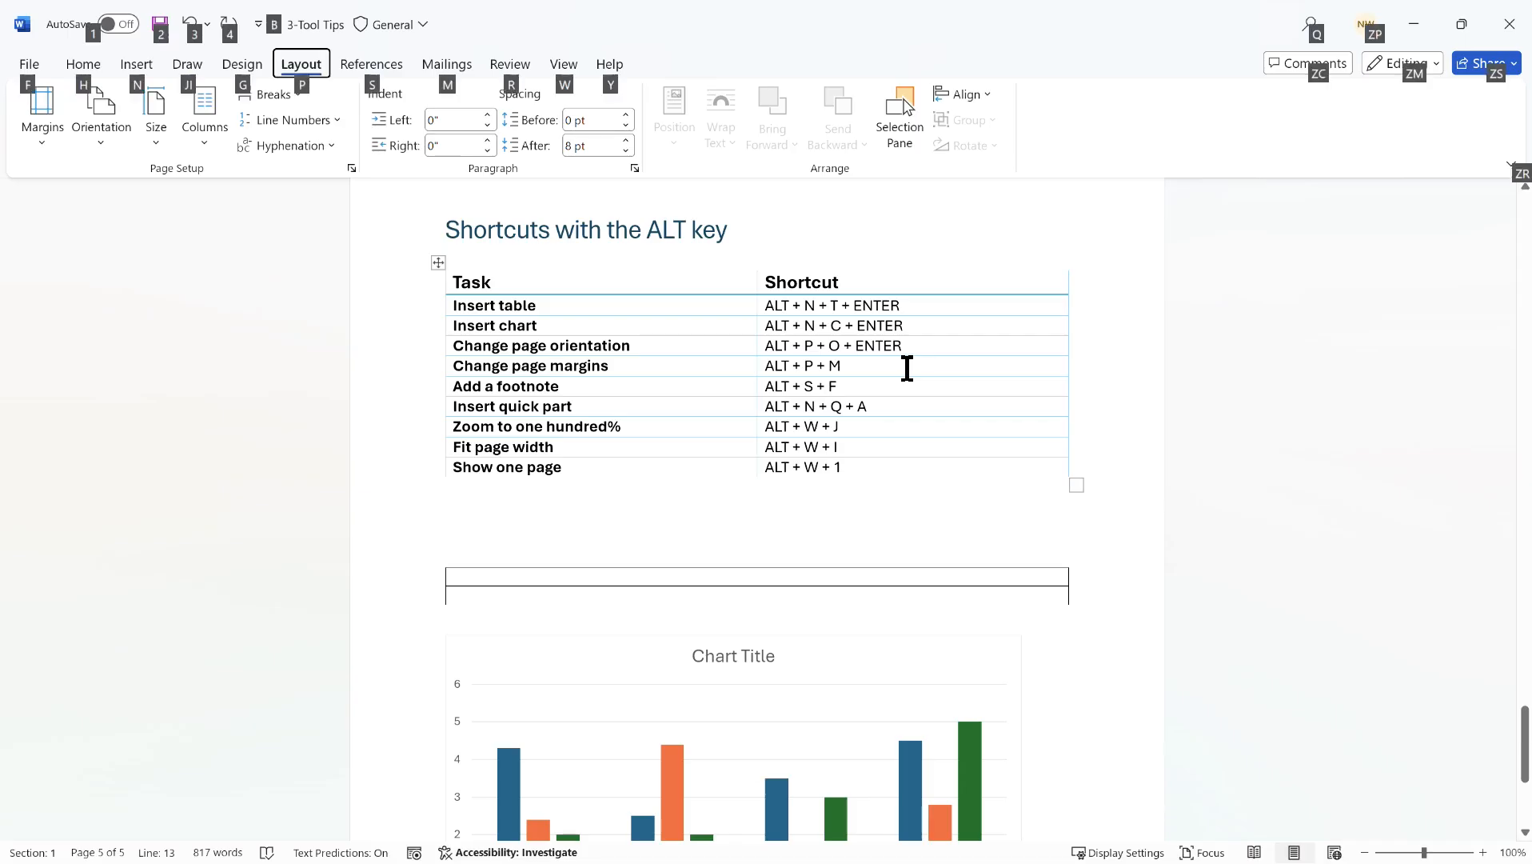
key(s)
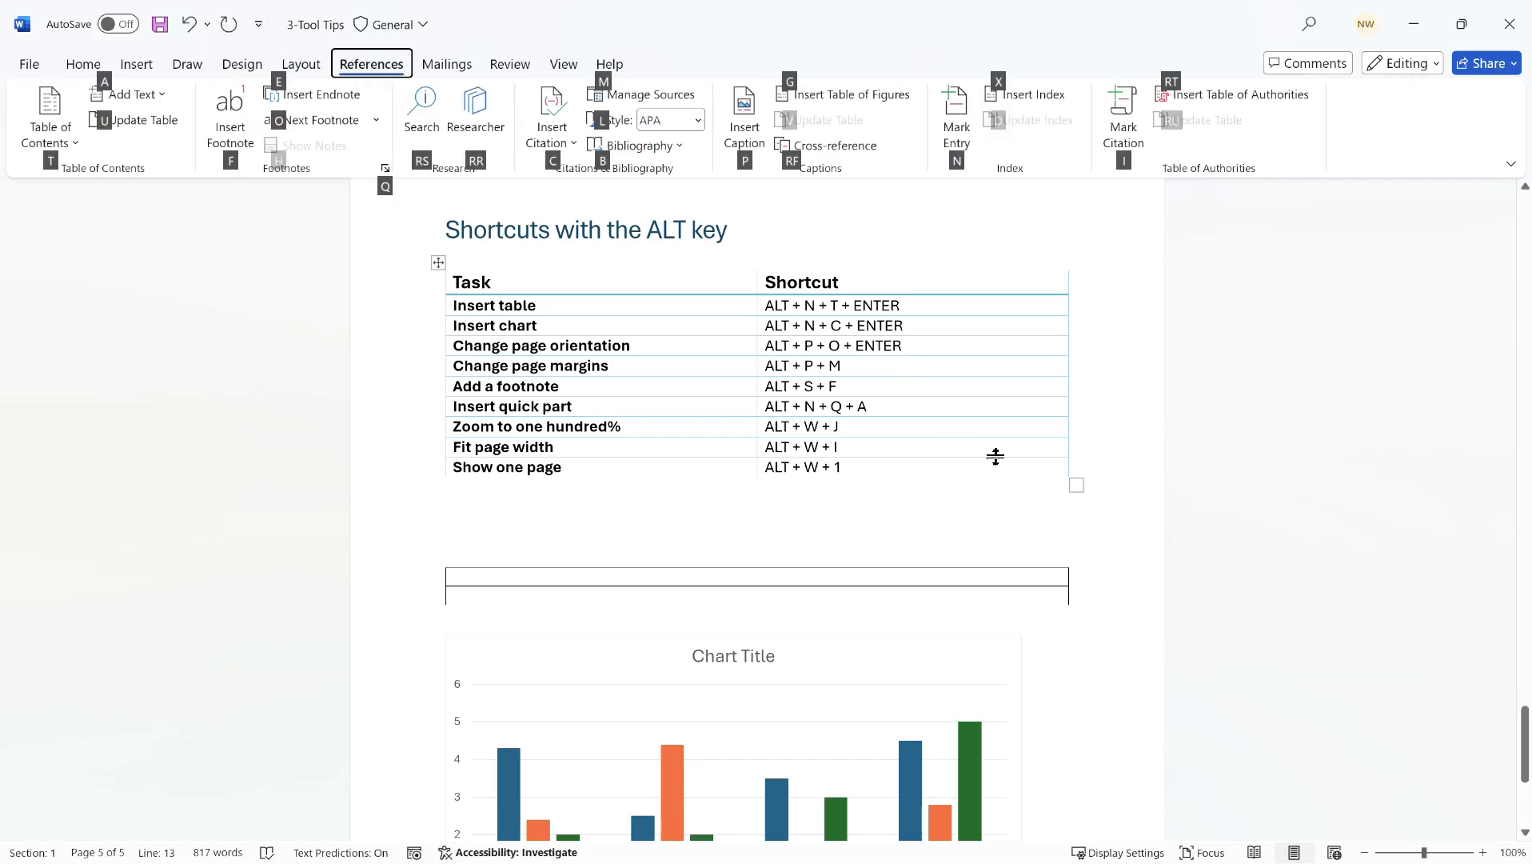
click(1026, 466)
key(Tab)
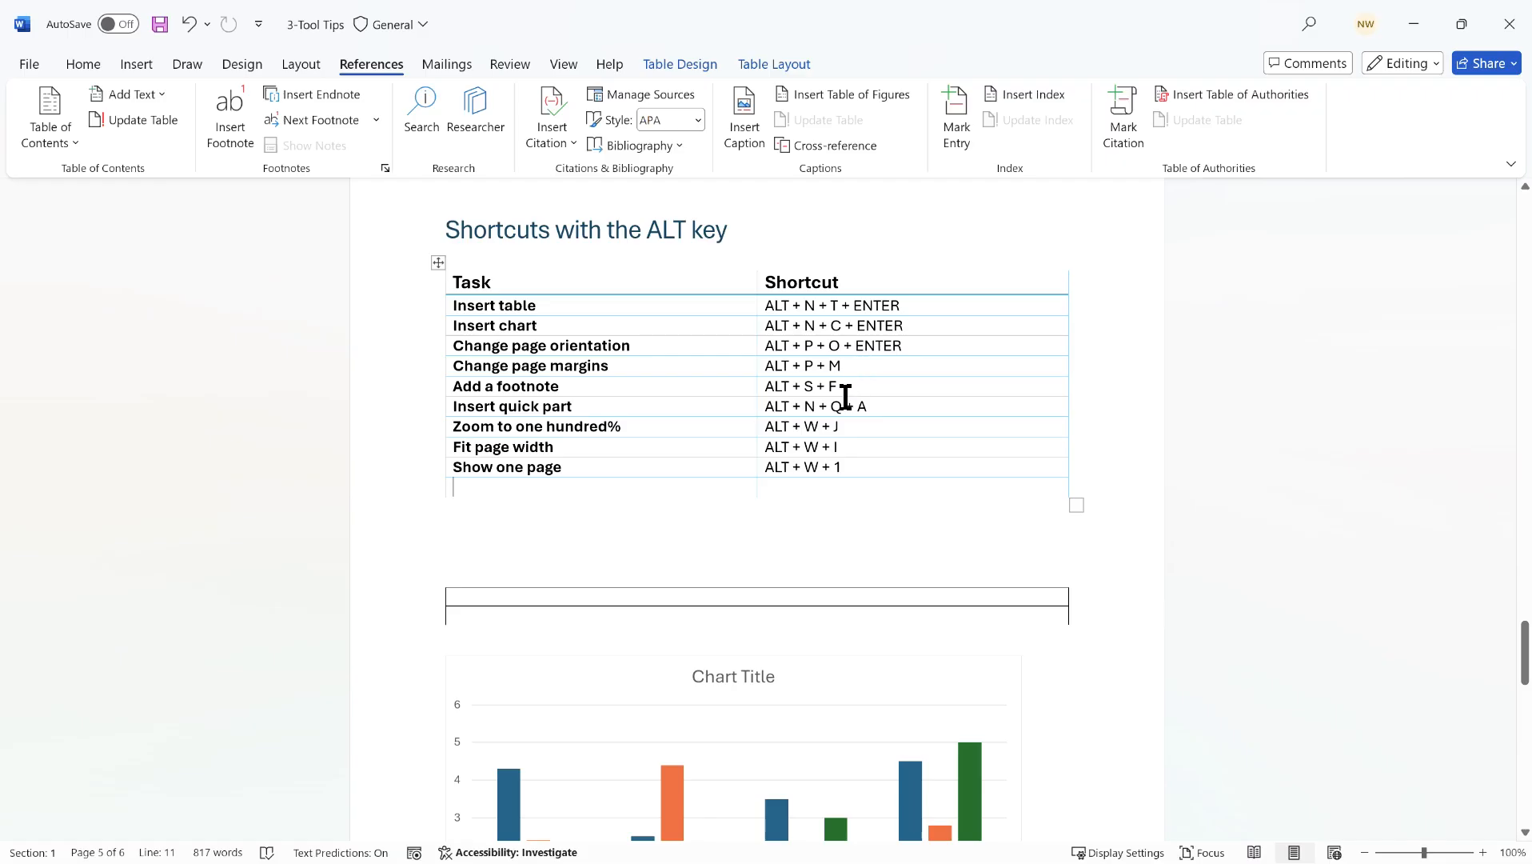
- Insert a footnote after "Add a footnote" in the shortcuts table, reading "Footnotes appear at the end of the current page"
click(582, 385)
key(alt)
key(s)
key(f)
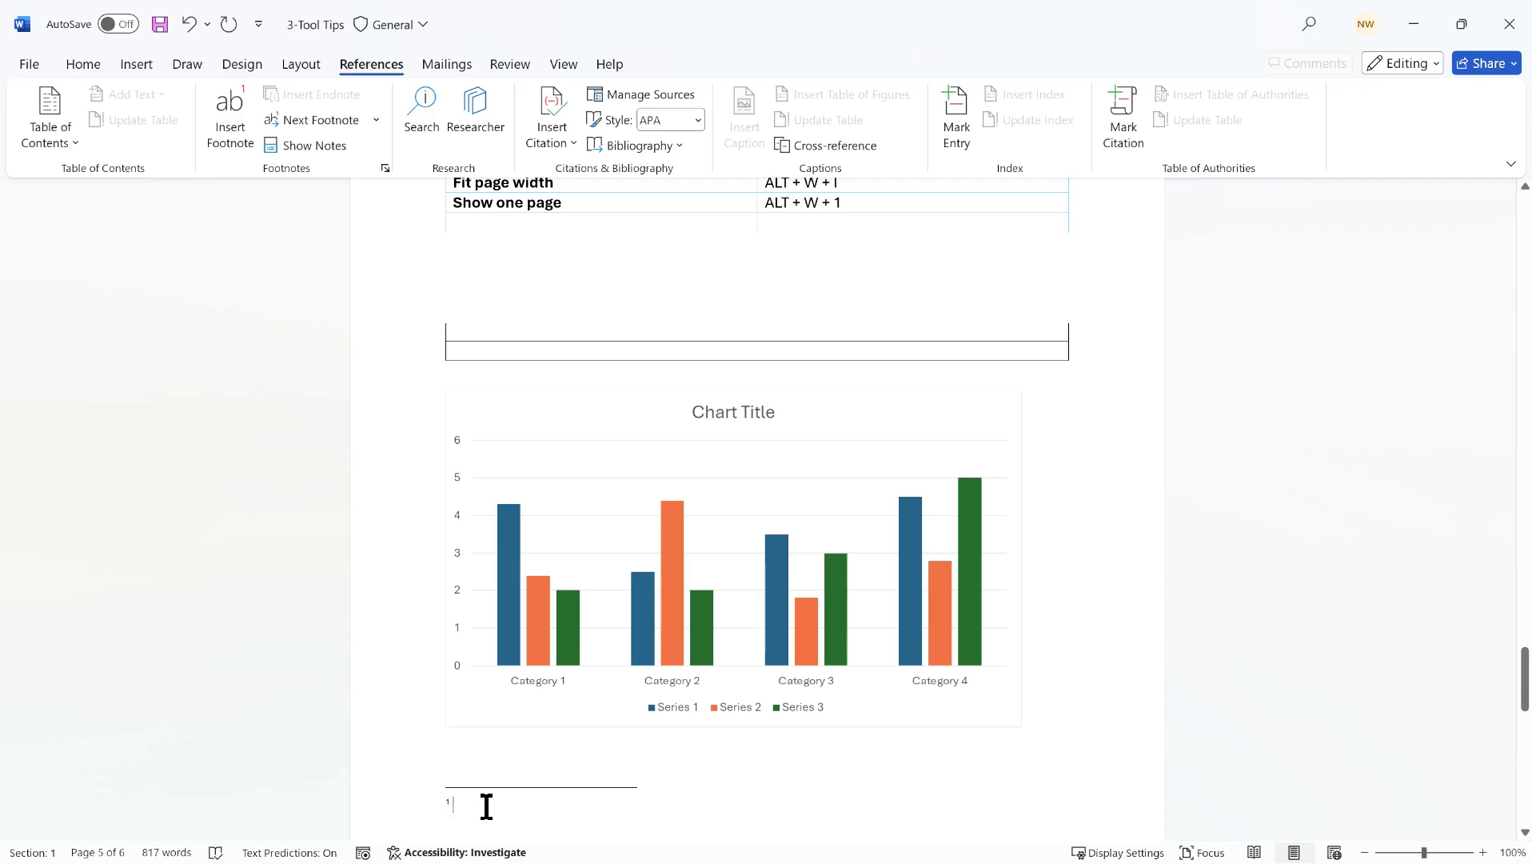
text(Footnotes appear at the)
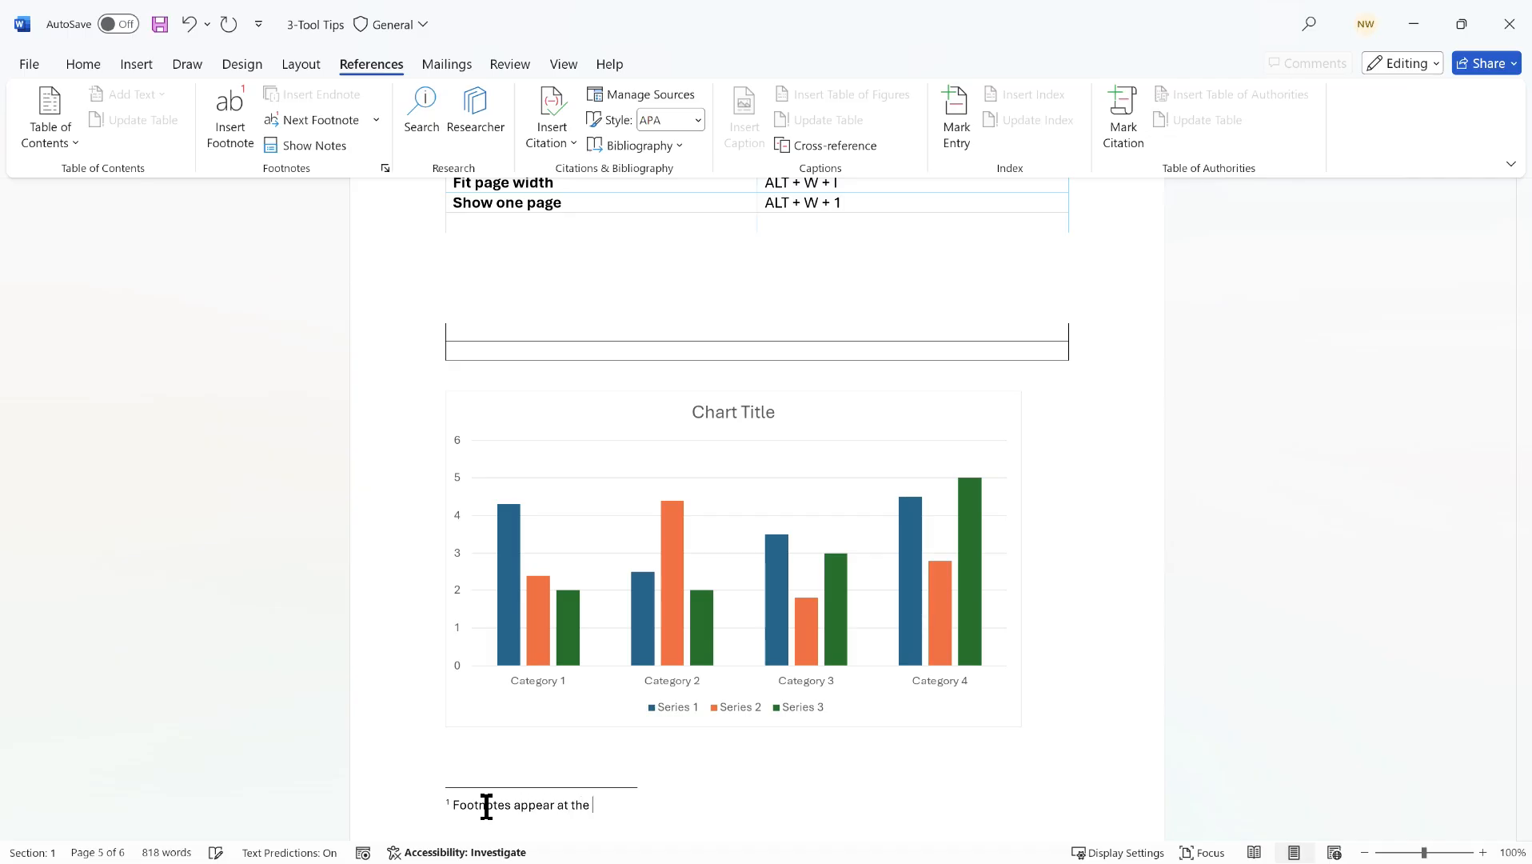
text( end of the current page)
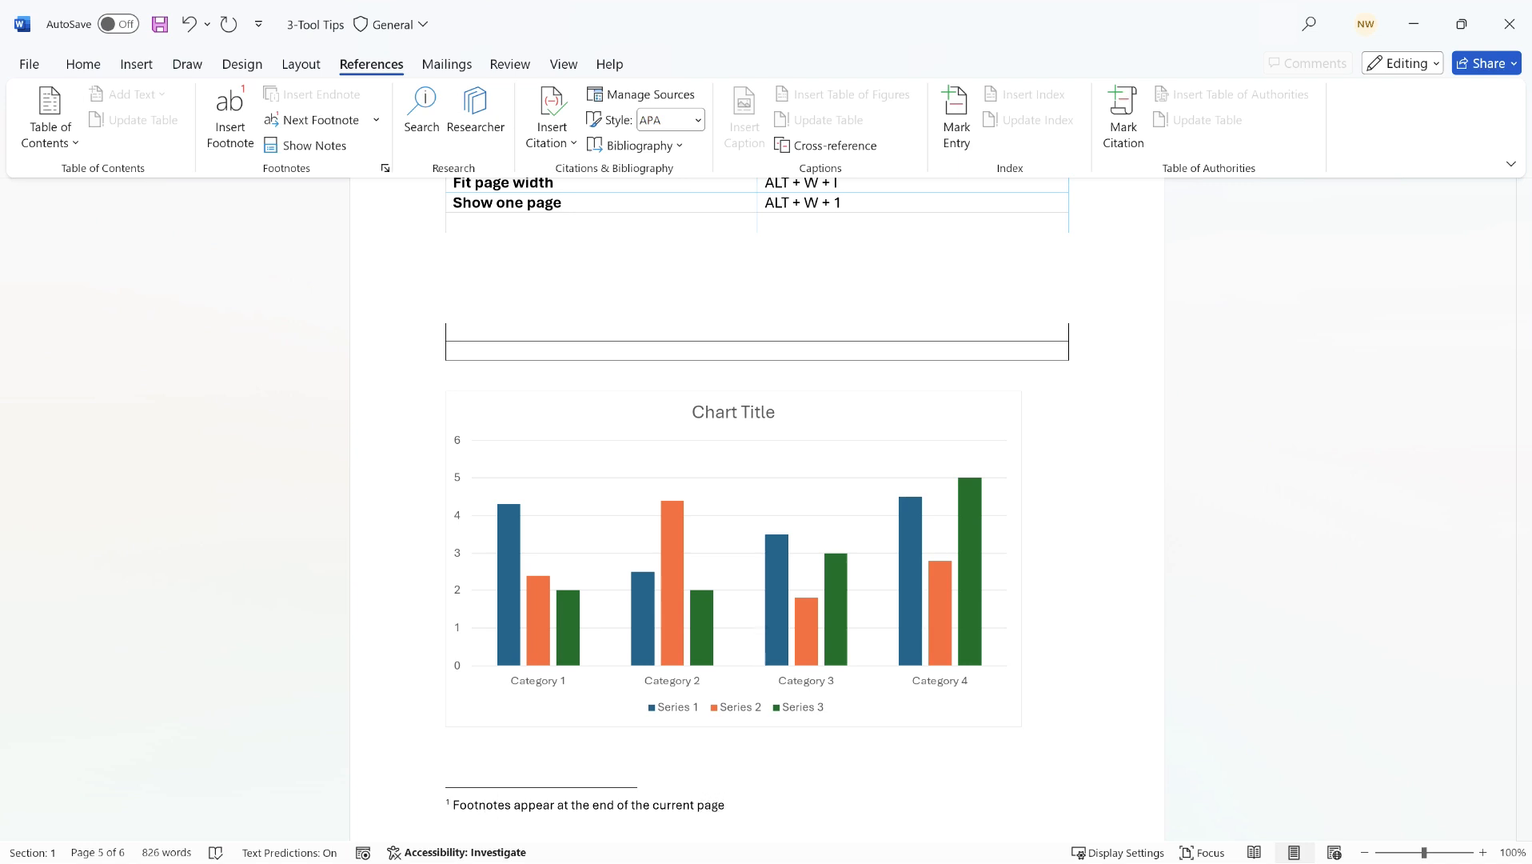
scroll(640, 686, up, 5)
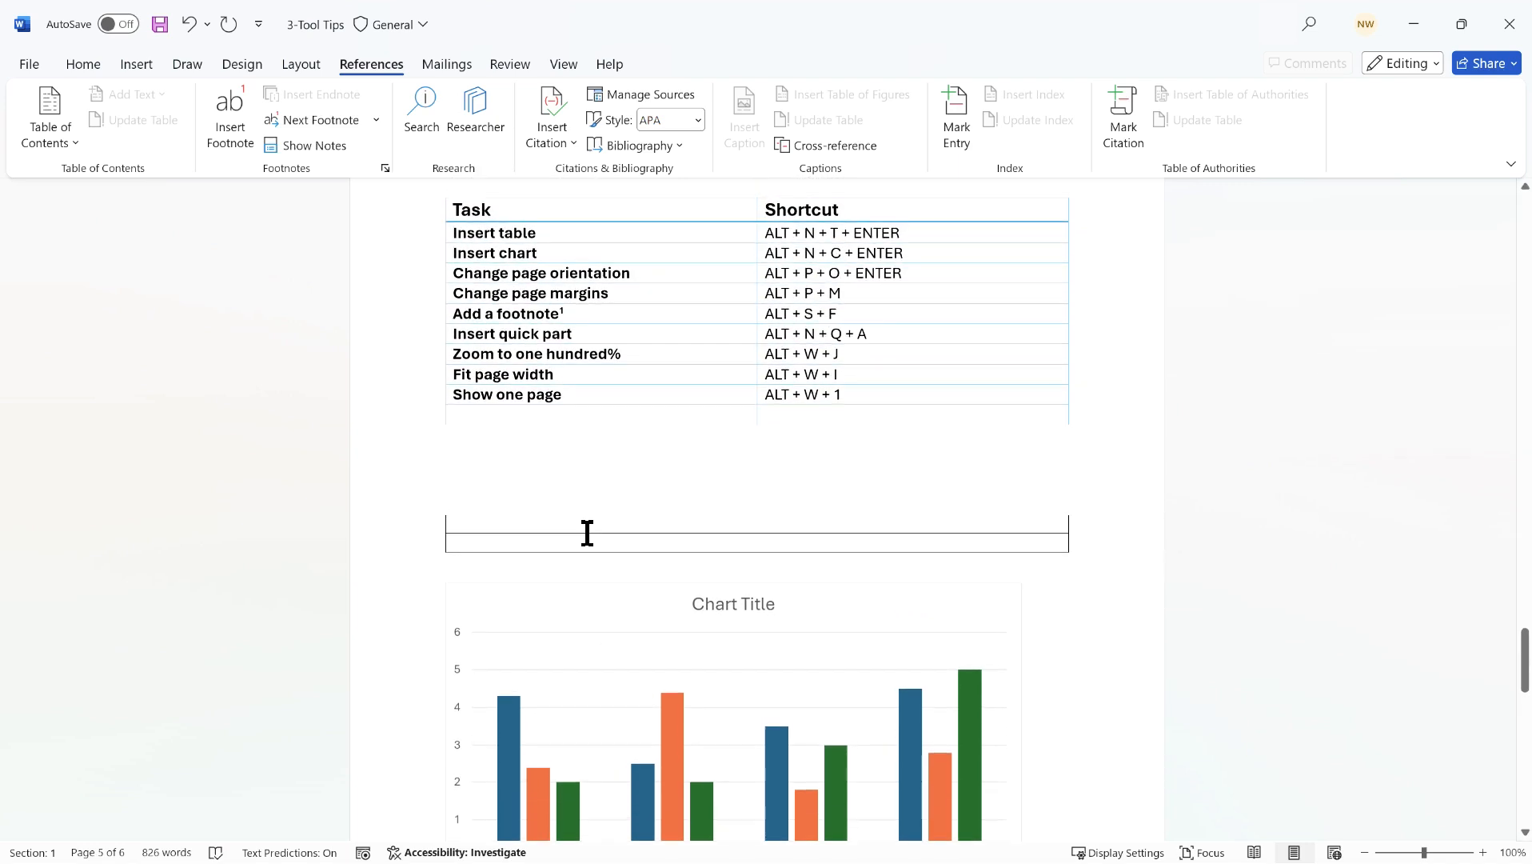
mouse_move(562, 313)
- Browse the AutoText entries available in Quick Parts and close the gallery without inserting any
click(884, 333)
click(137, 64)
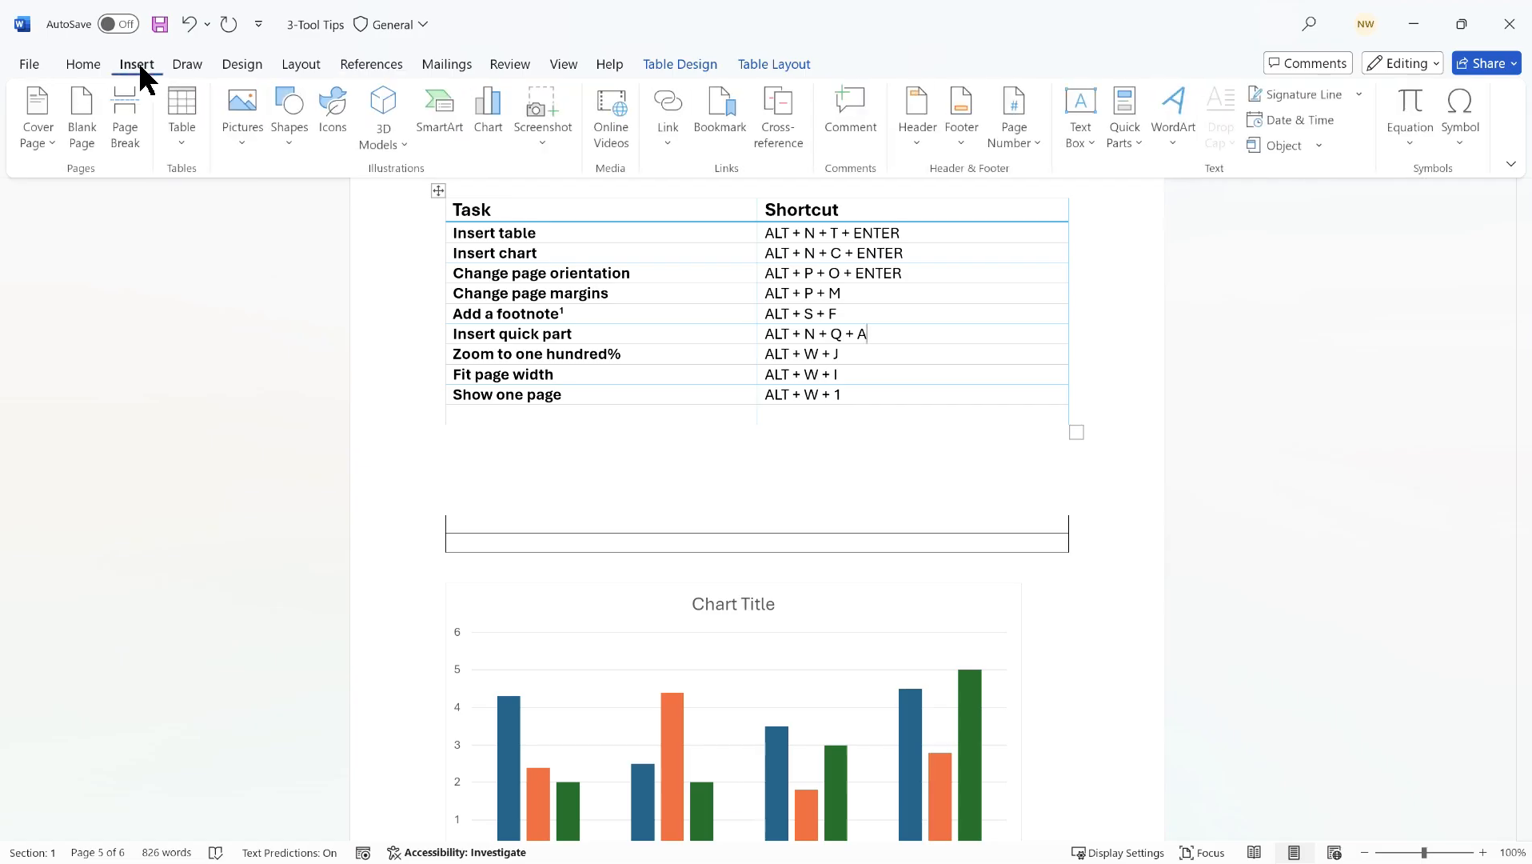
click(1137, 141)
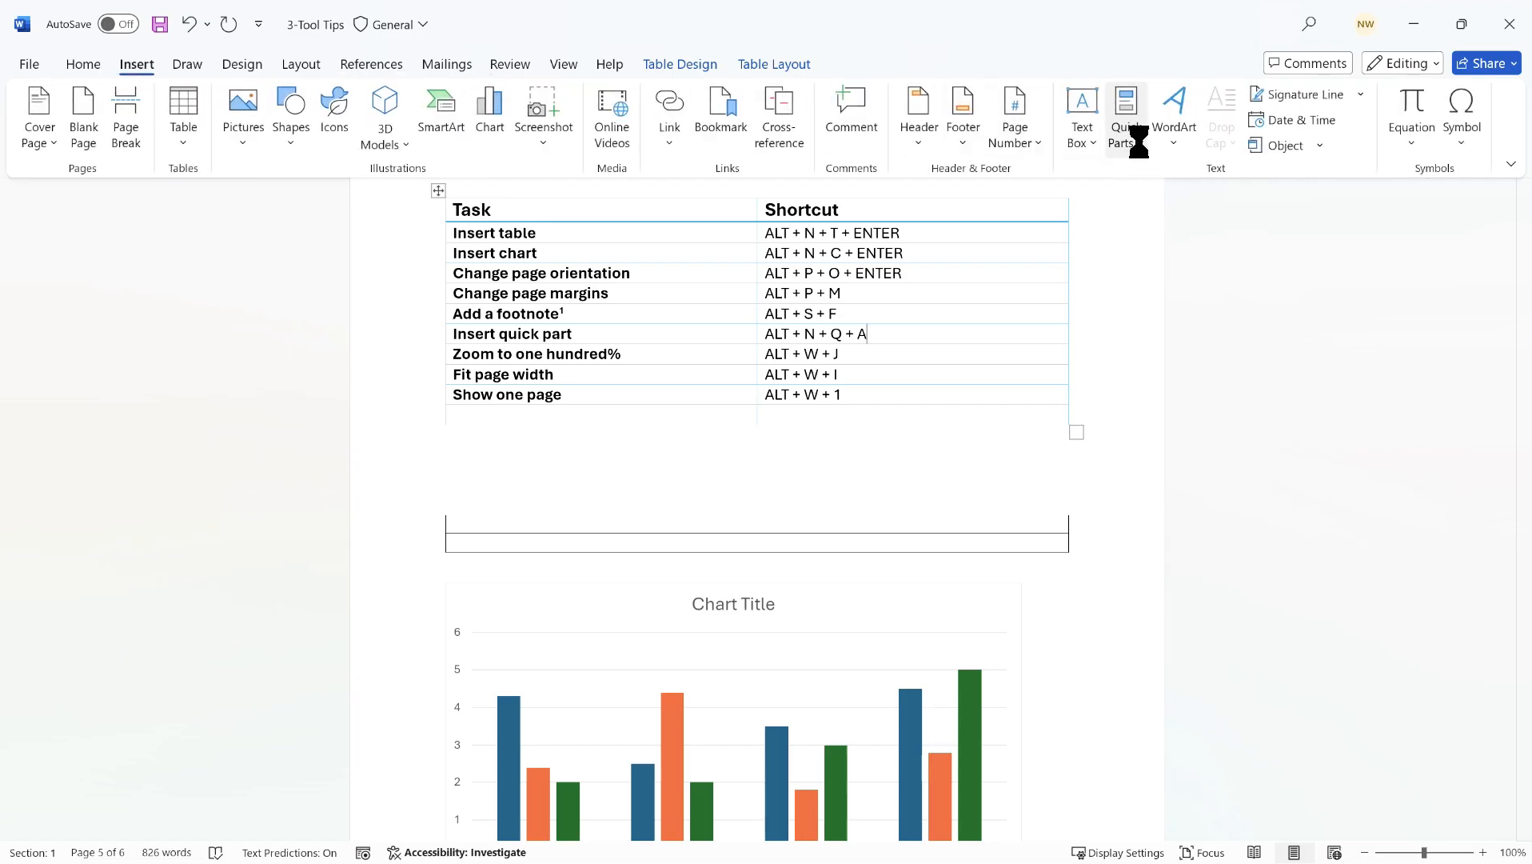
mouse_move(1153, 178)
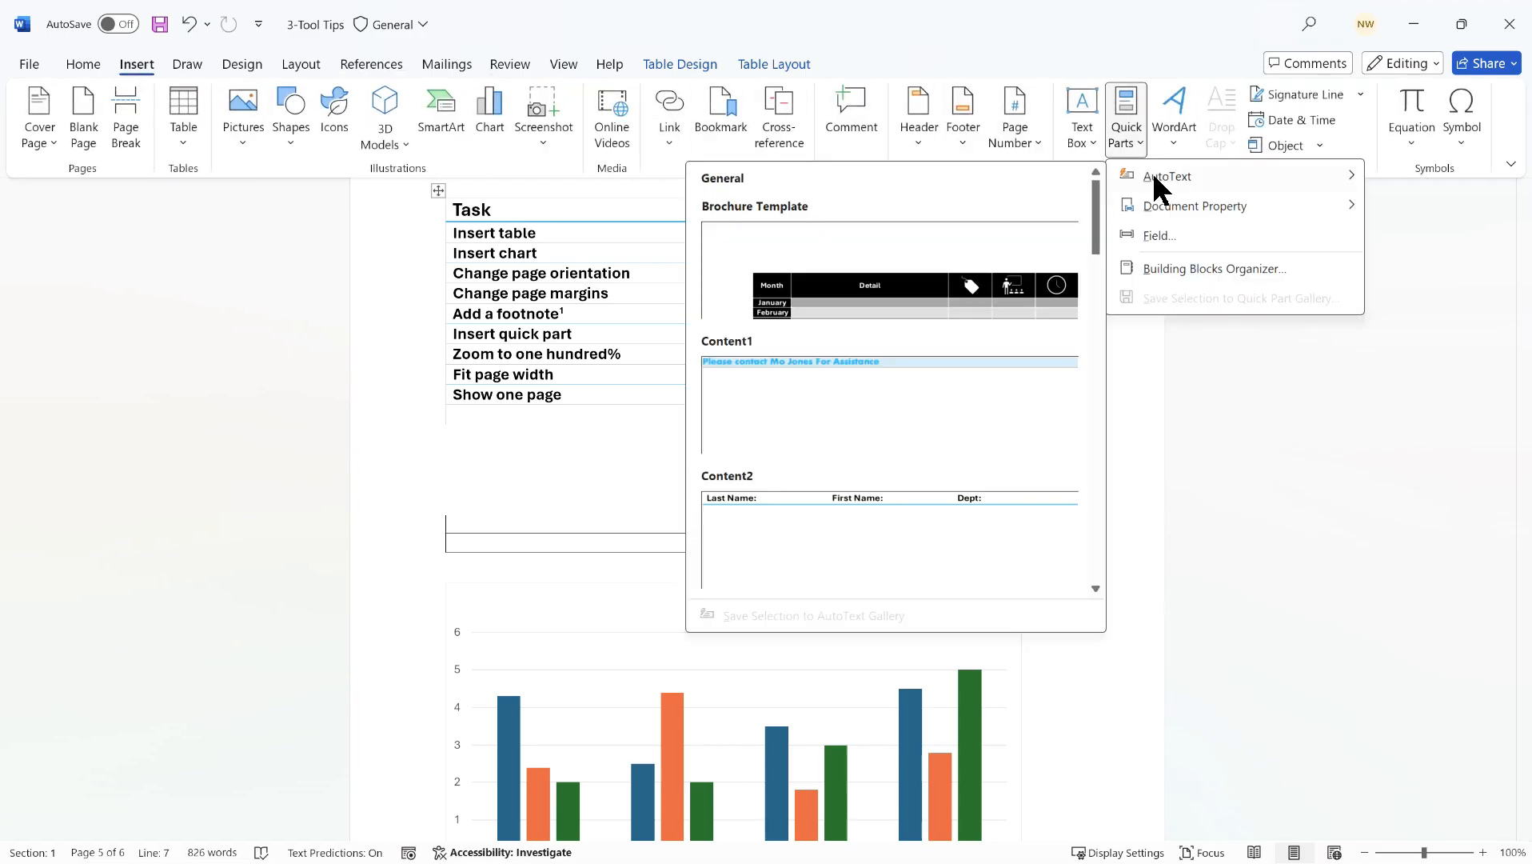
mouse_move(1135, 204)
mouse_move(1096, 197)
mouse_down()
mouse_move(1086, 424)
mouse_move(1086, 199)
mouse_move(701, 410)
mouse_up()
click(521, 451)
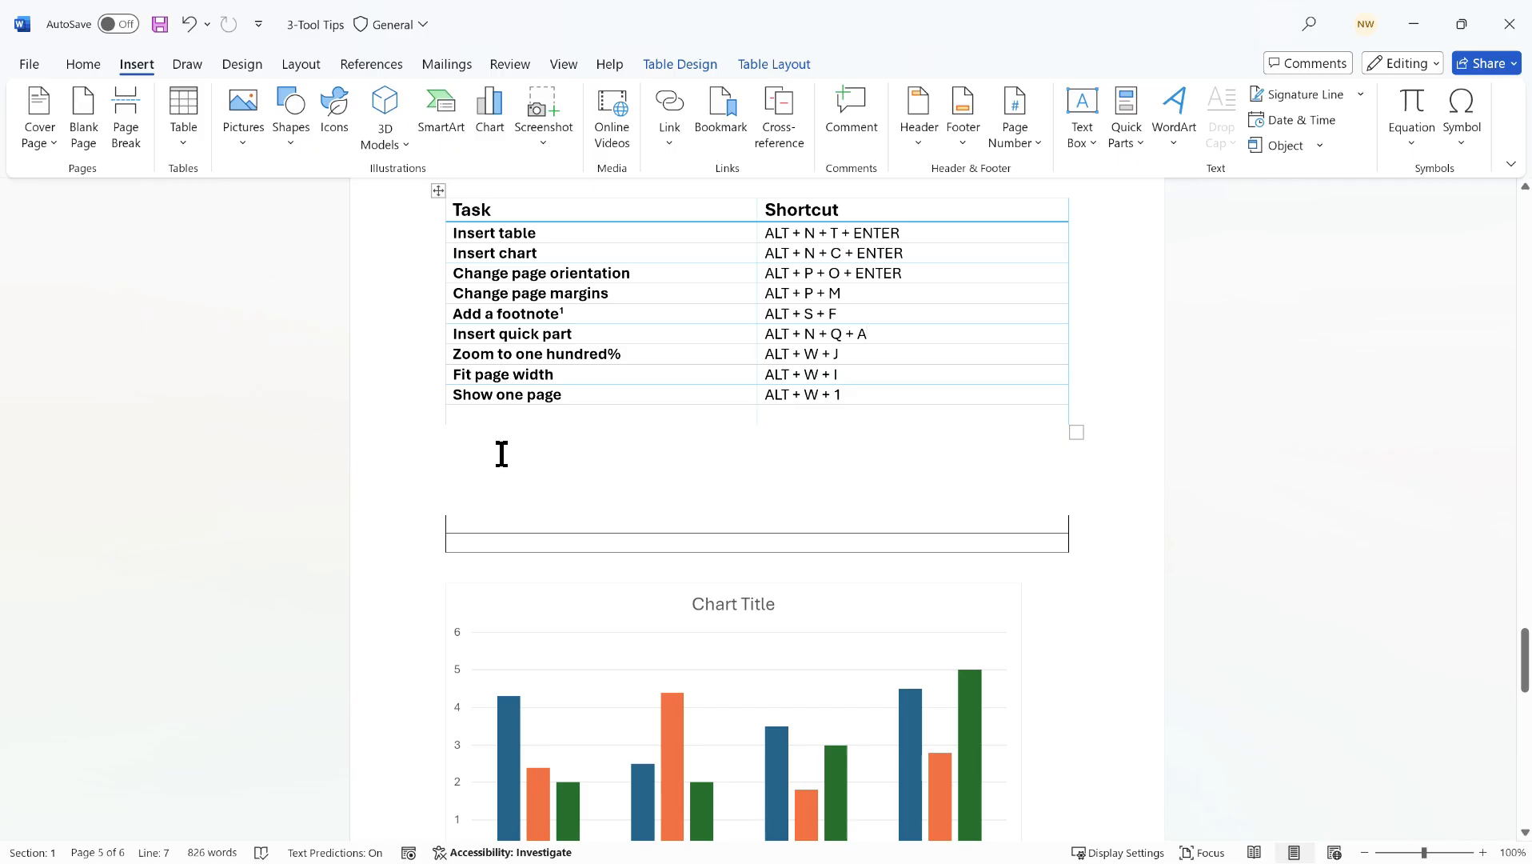
- Insert the MySignature AutoText entry in the empty paragraph below the ALT shortcuts table using the access keys
click(487, 462)
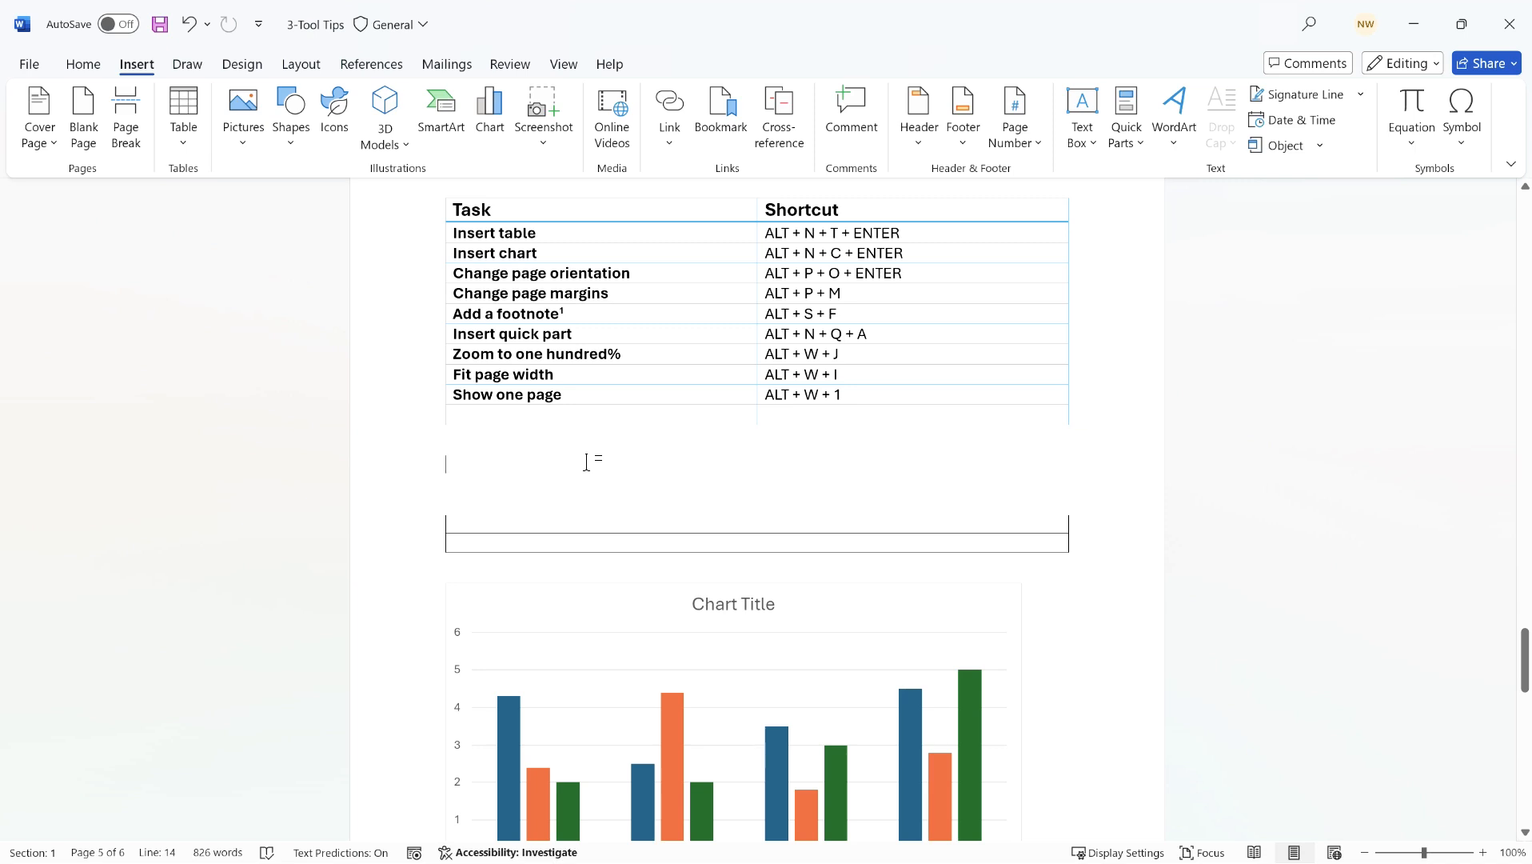
key(alt)
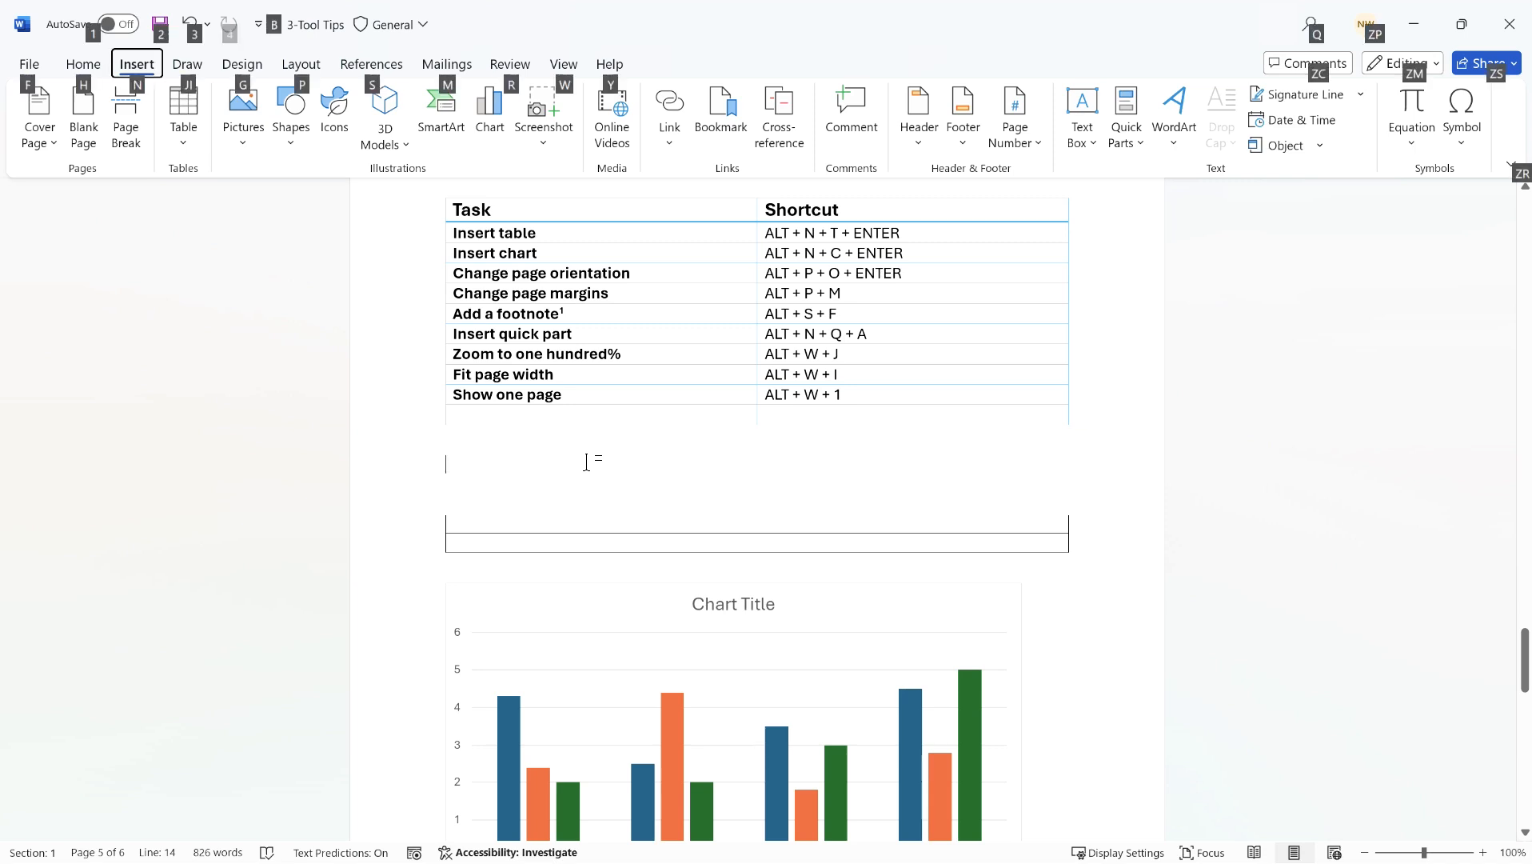
key(n)
key(q)
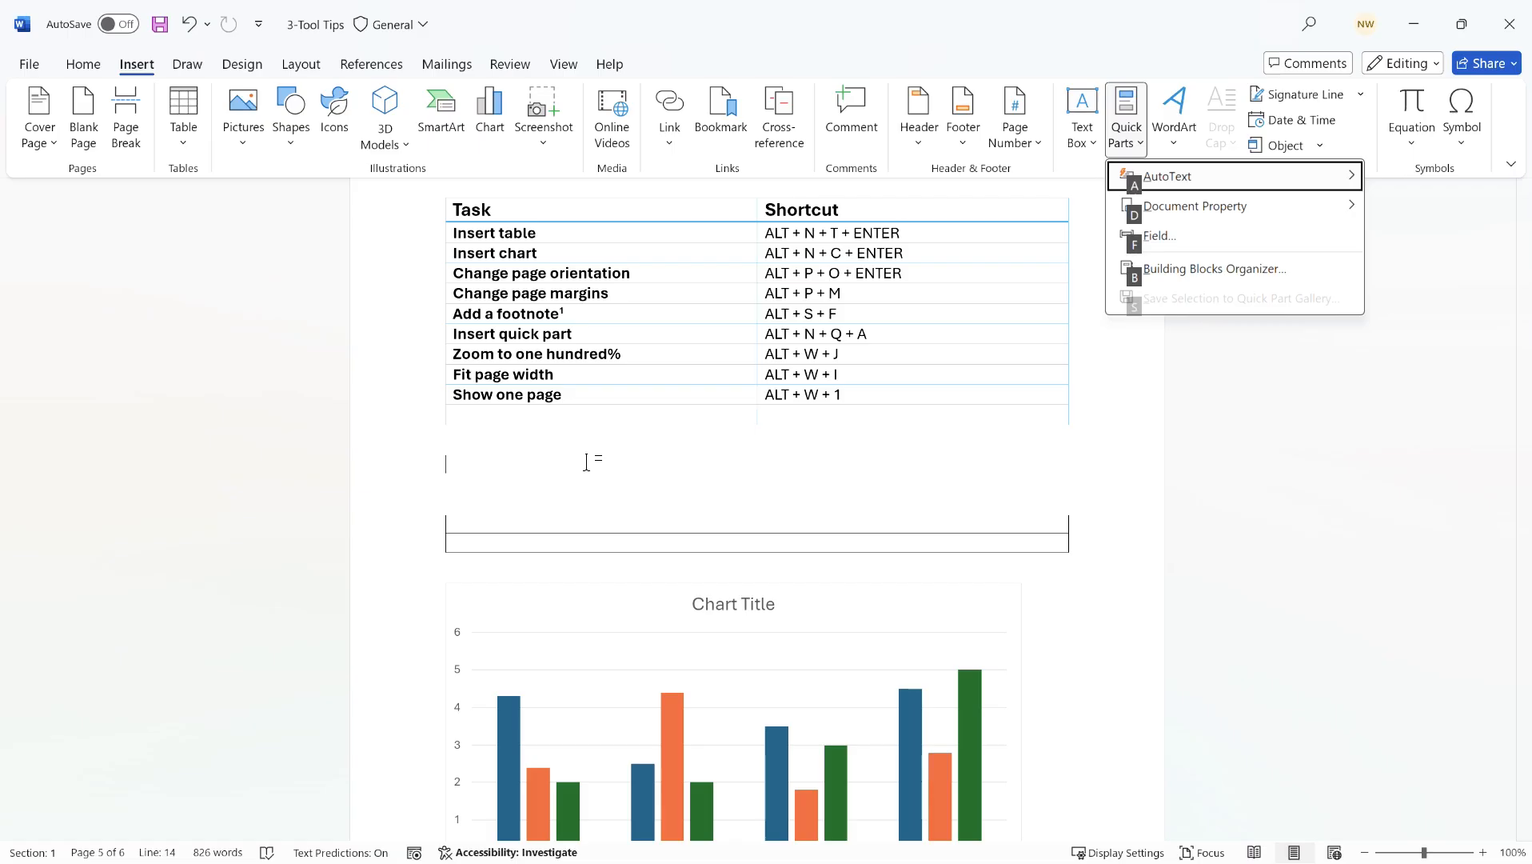
key(a)
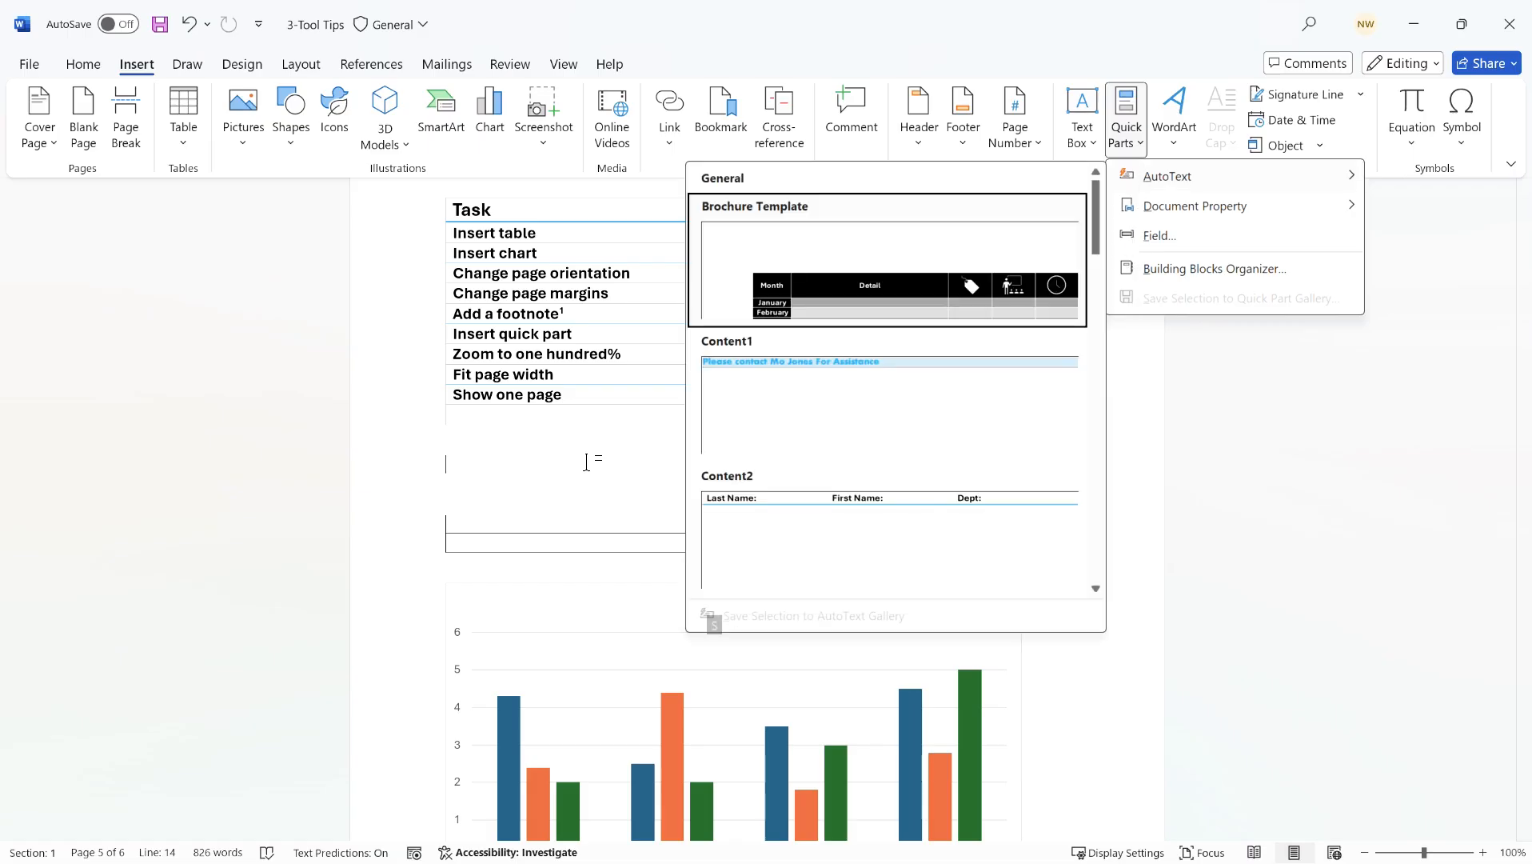
key(Down)
key(Down)
key(Down)
key(Down)
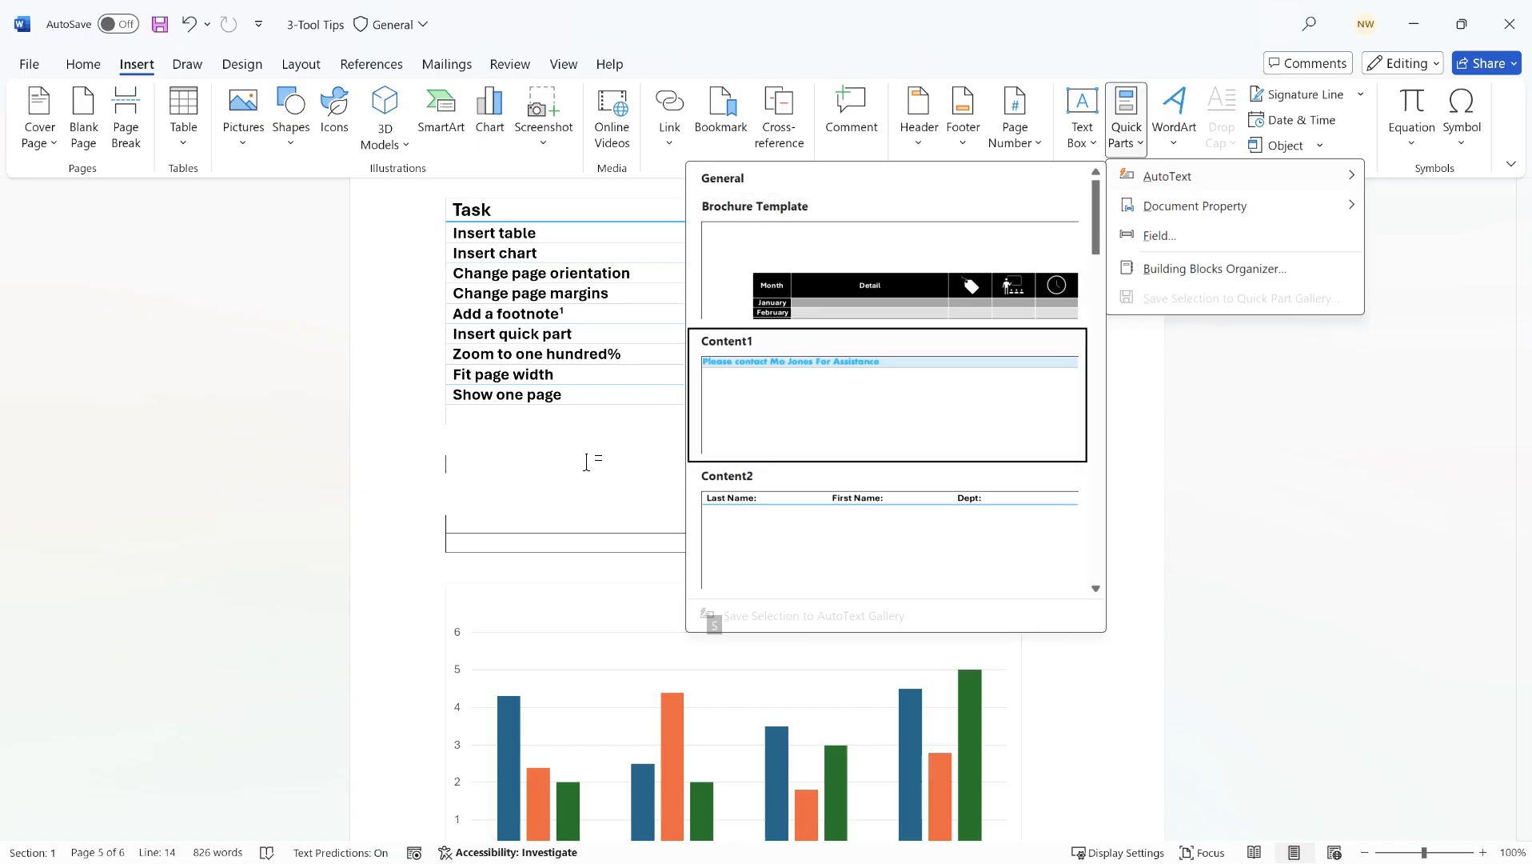
key(Down)
key(Down)
key(Down)
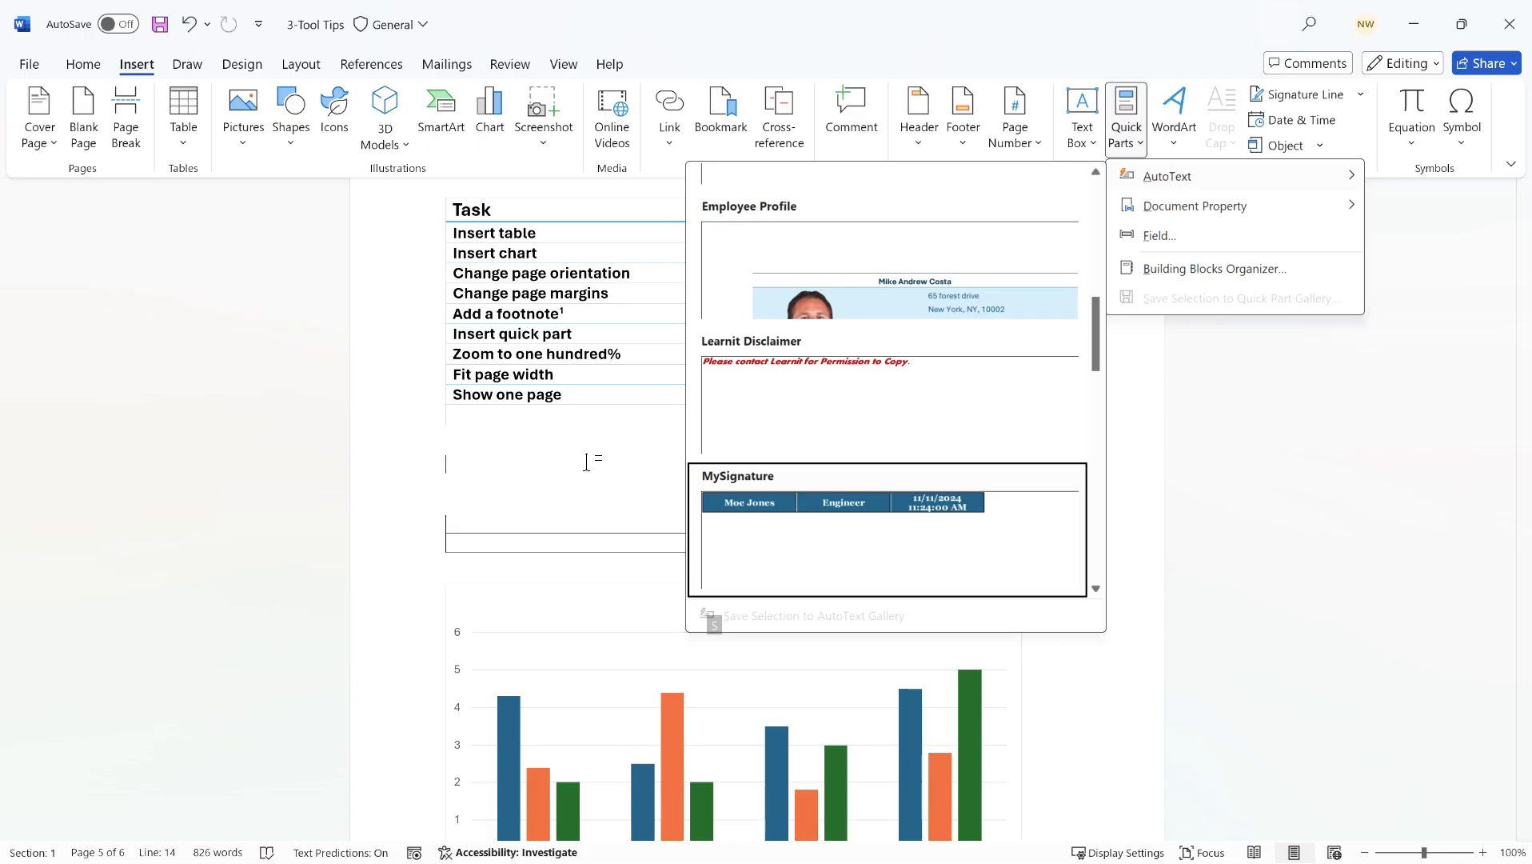
key(Return)
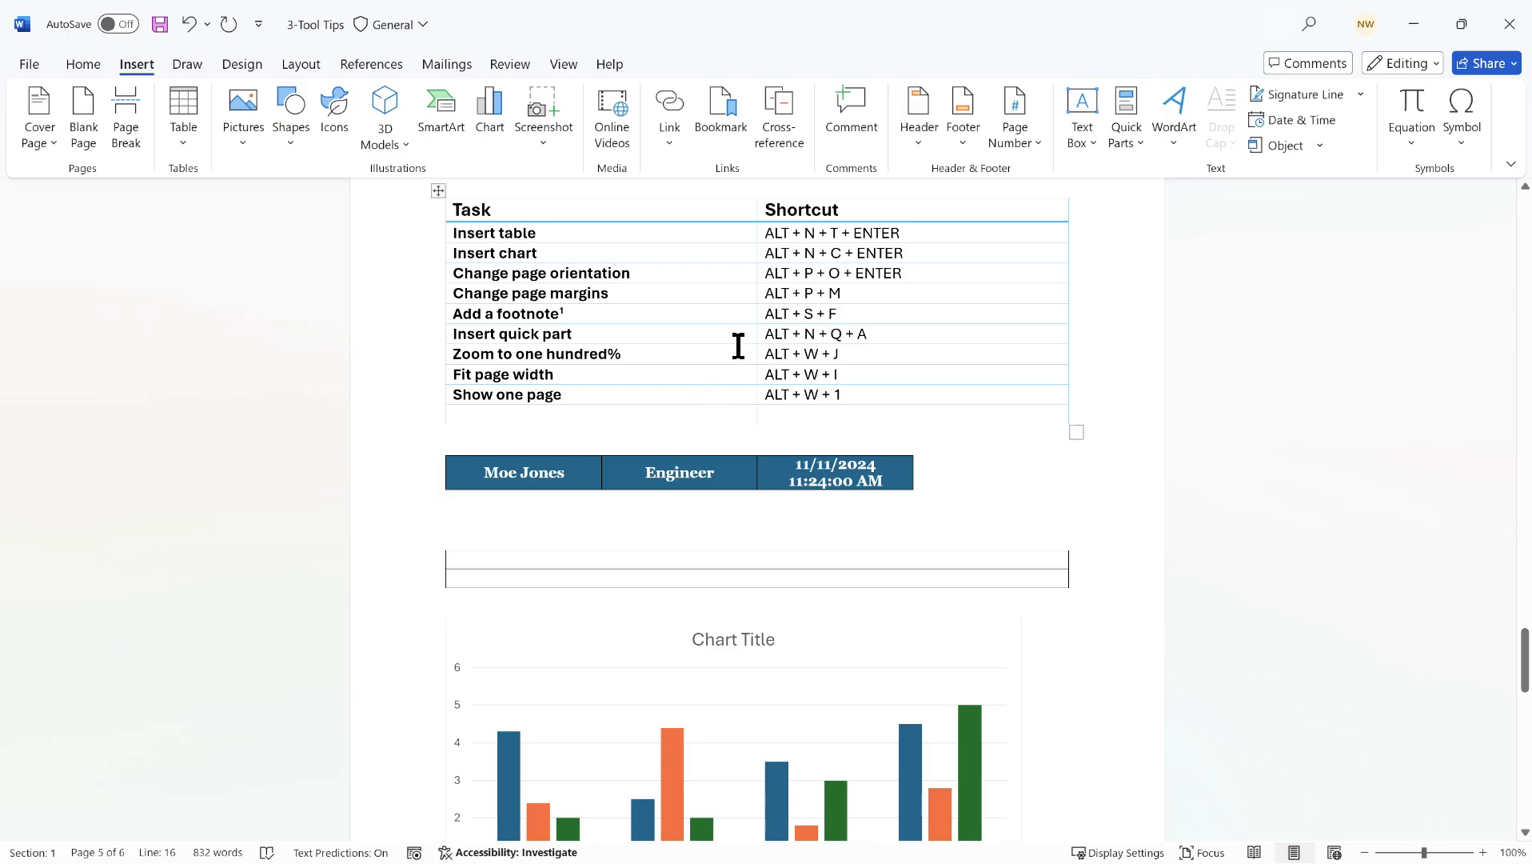
- Zoom the document in to 170% around the ALT shortcuts table and back out to 100%
click(853, 354)
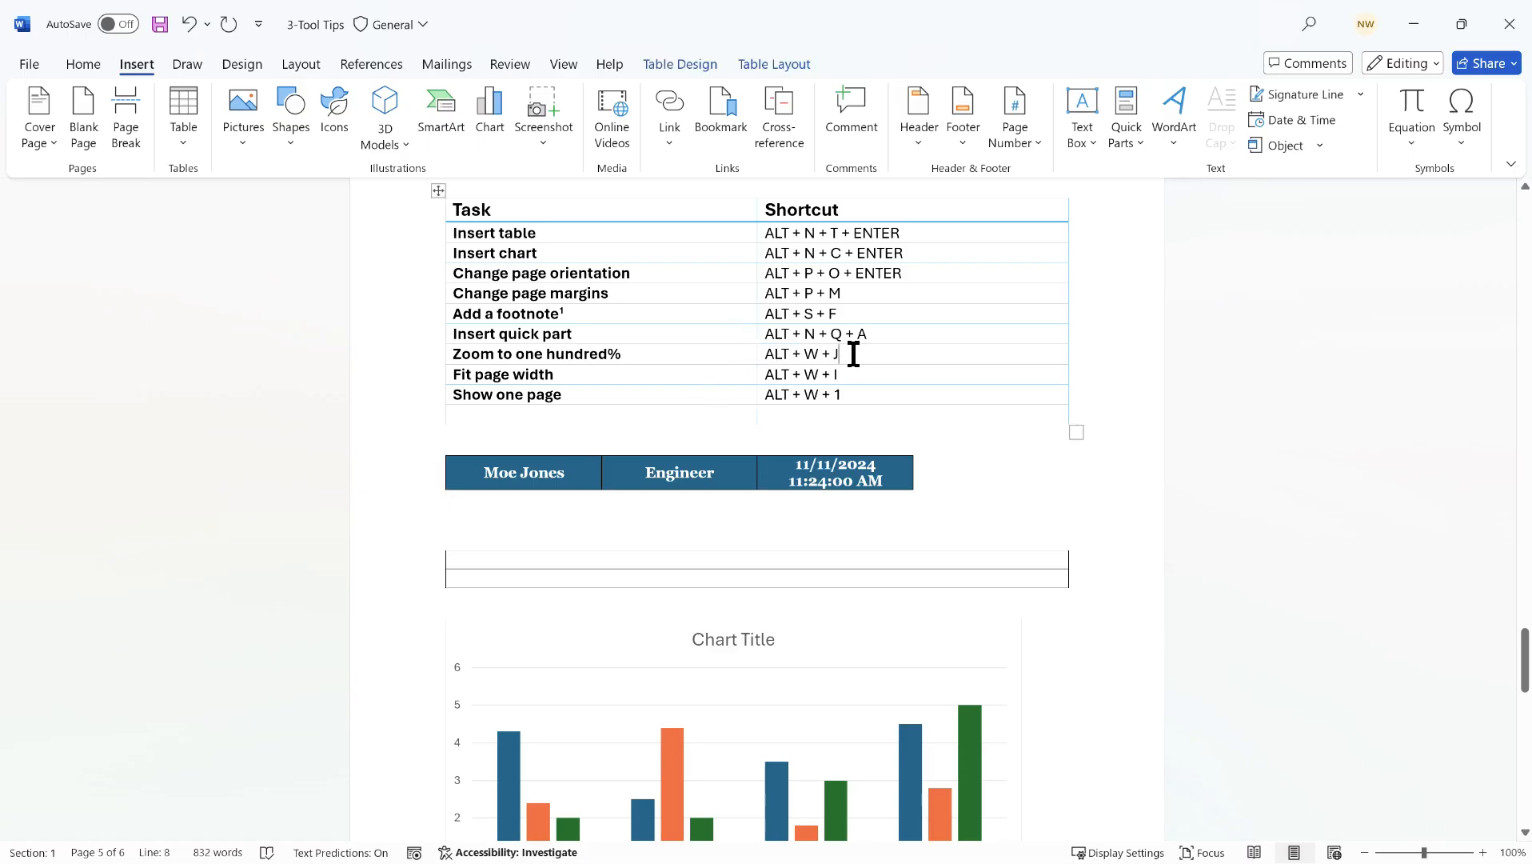
click(1482, 853)
click(1482, 853)
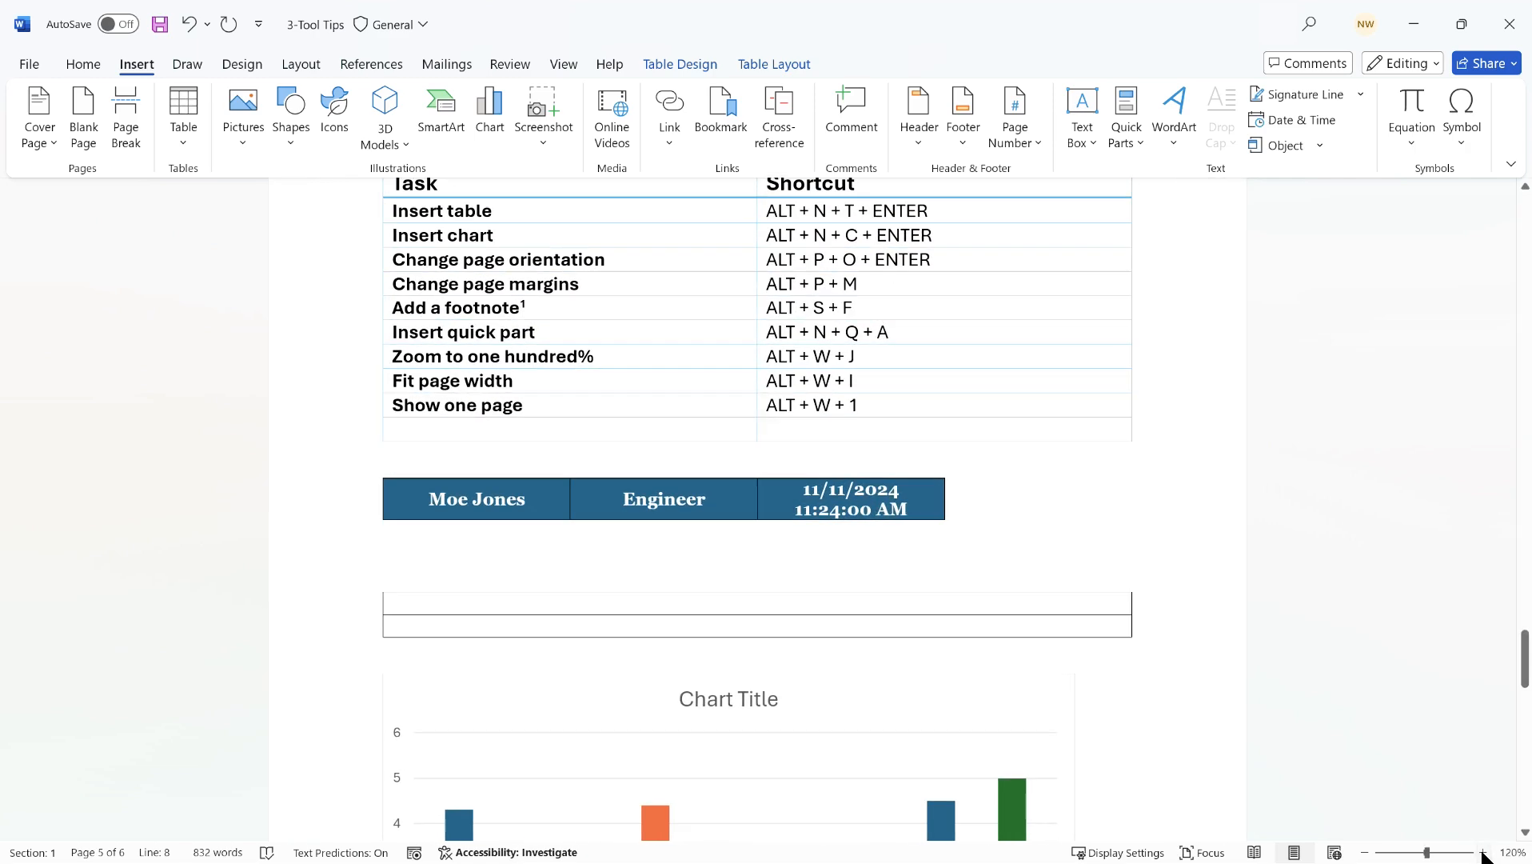
click(1482, 853)
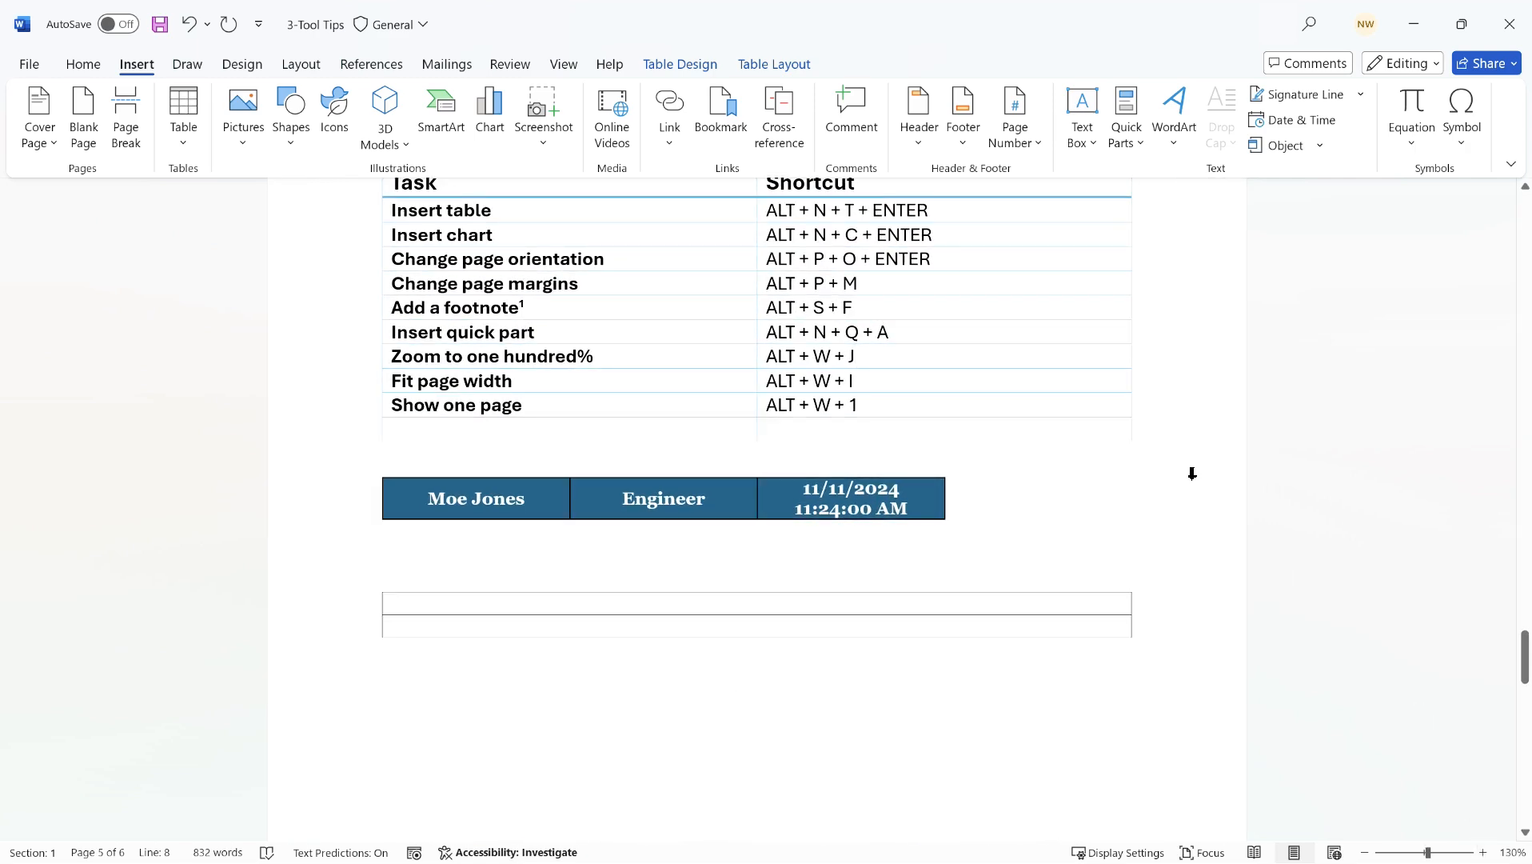
scroll(1193, 474, up, 4)
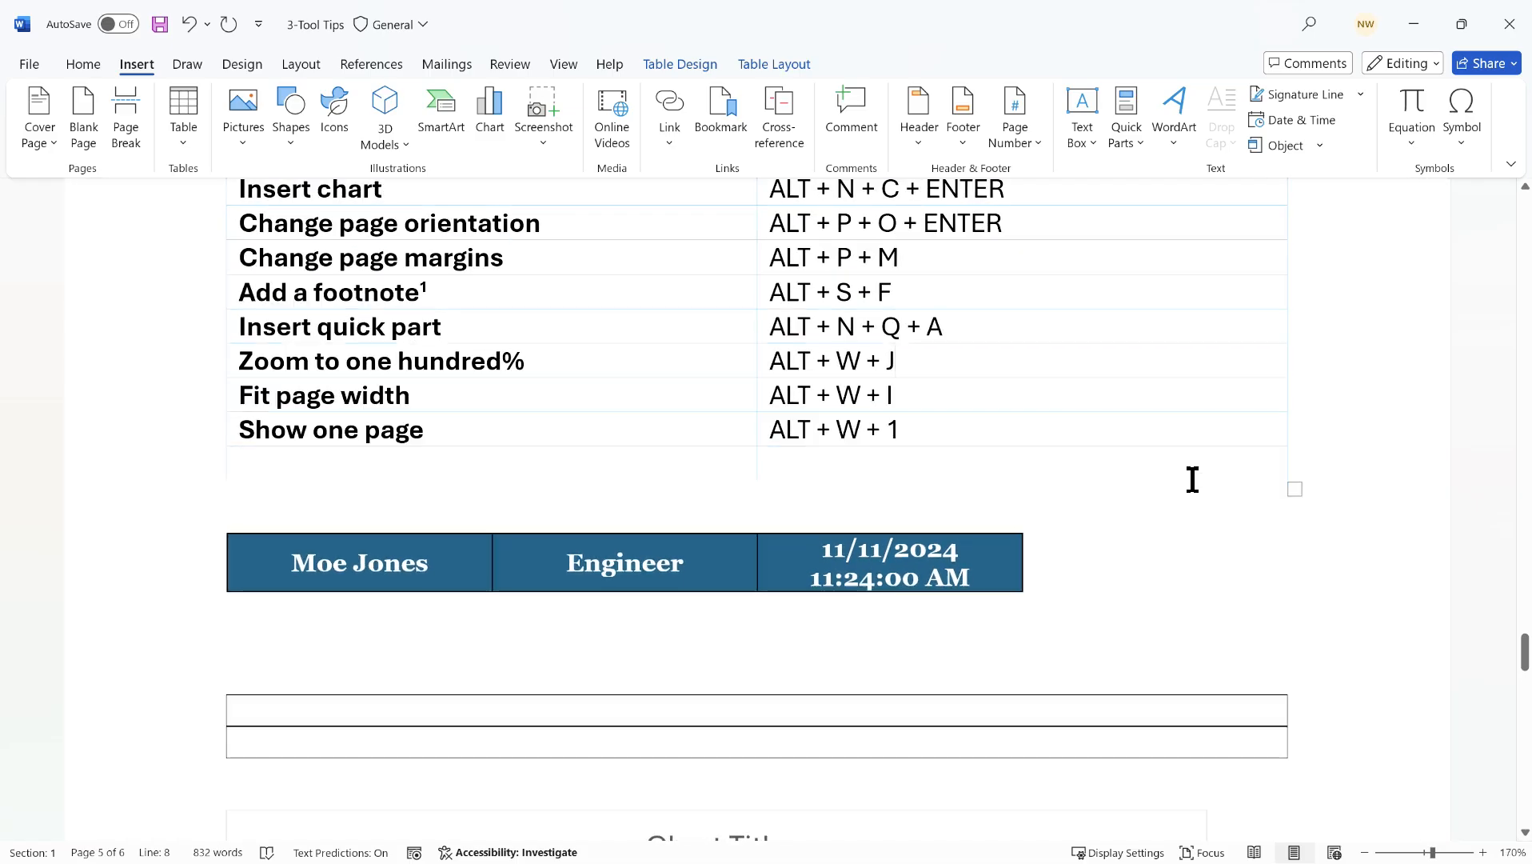
scroll(1192, 479, down, 6)
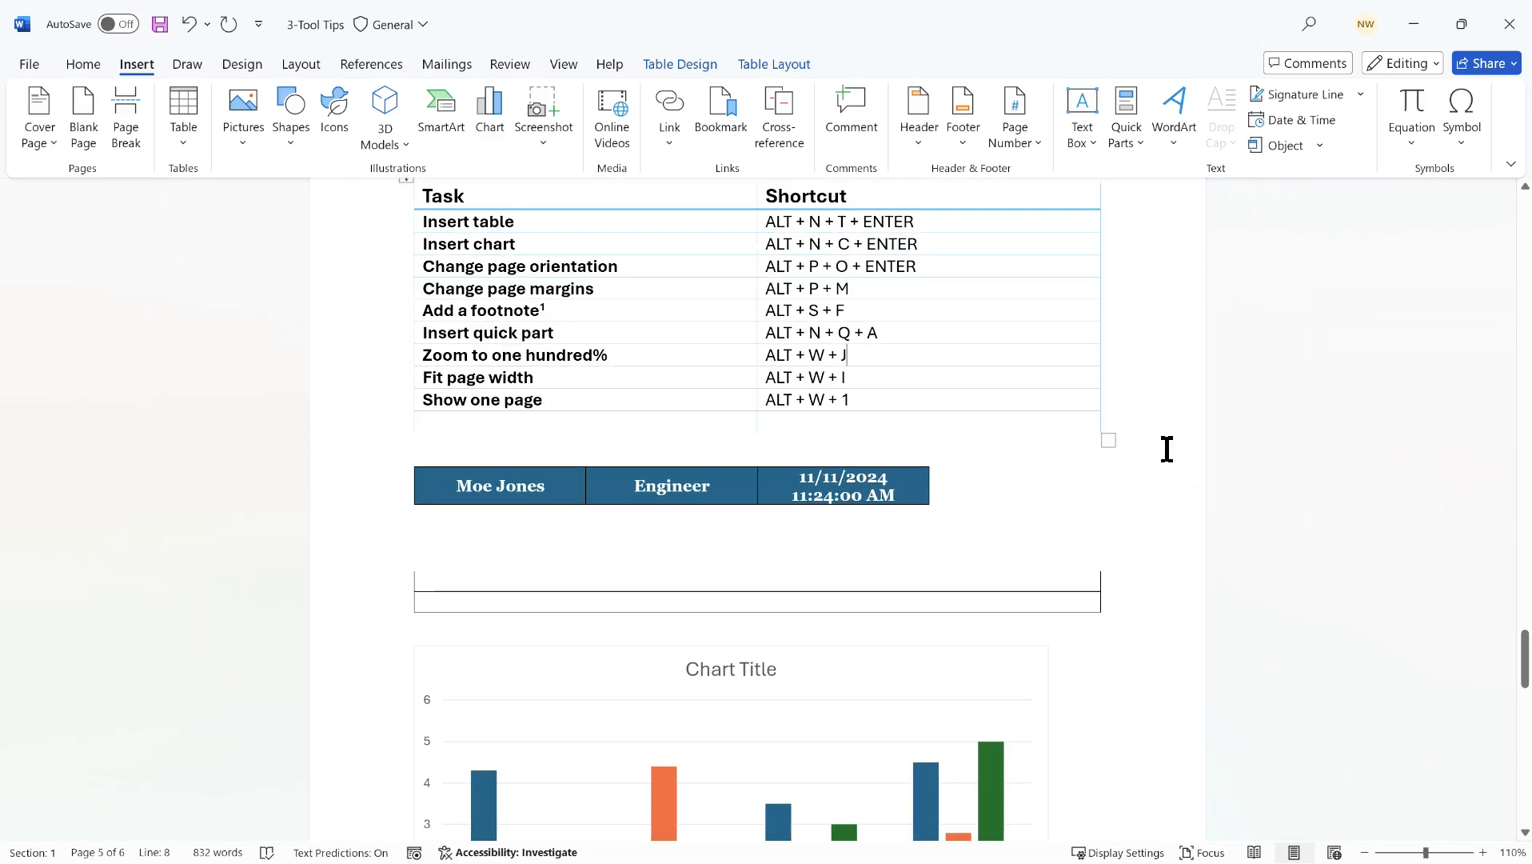
scroll(1167, 447, down, 1)
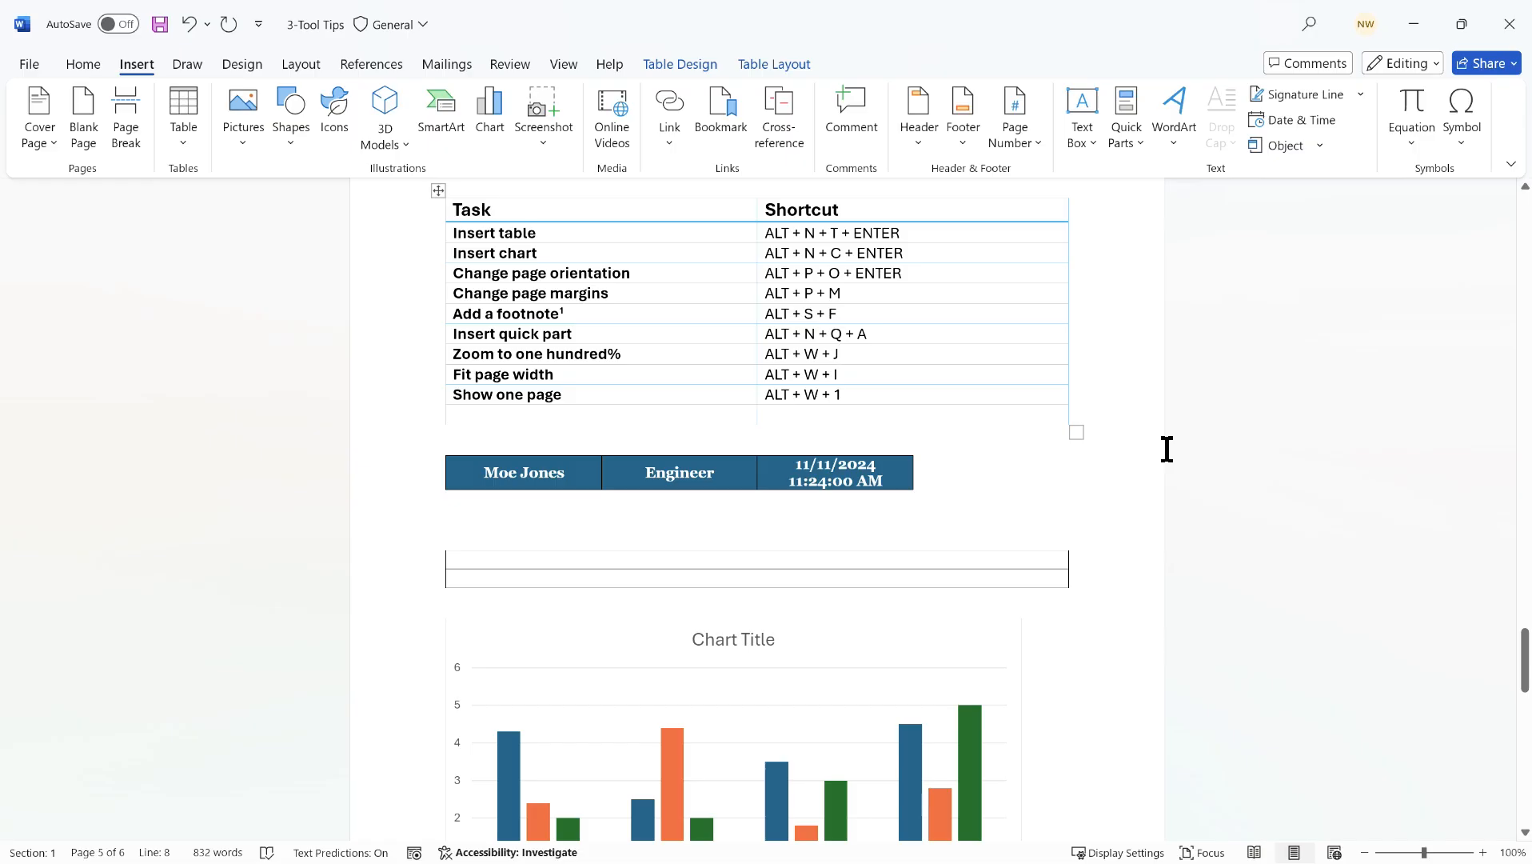
- Zoom the document in to 130%, and reset it to 100% using the access keys
scroll(1166, 448, up, 3)
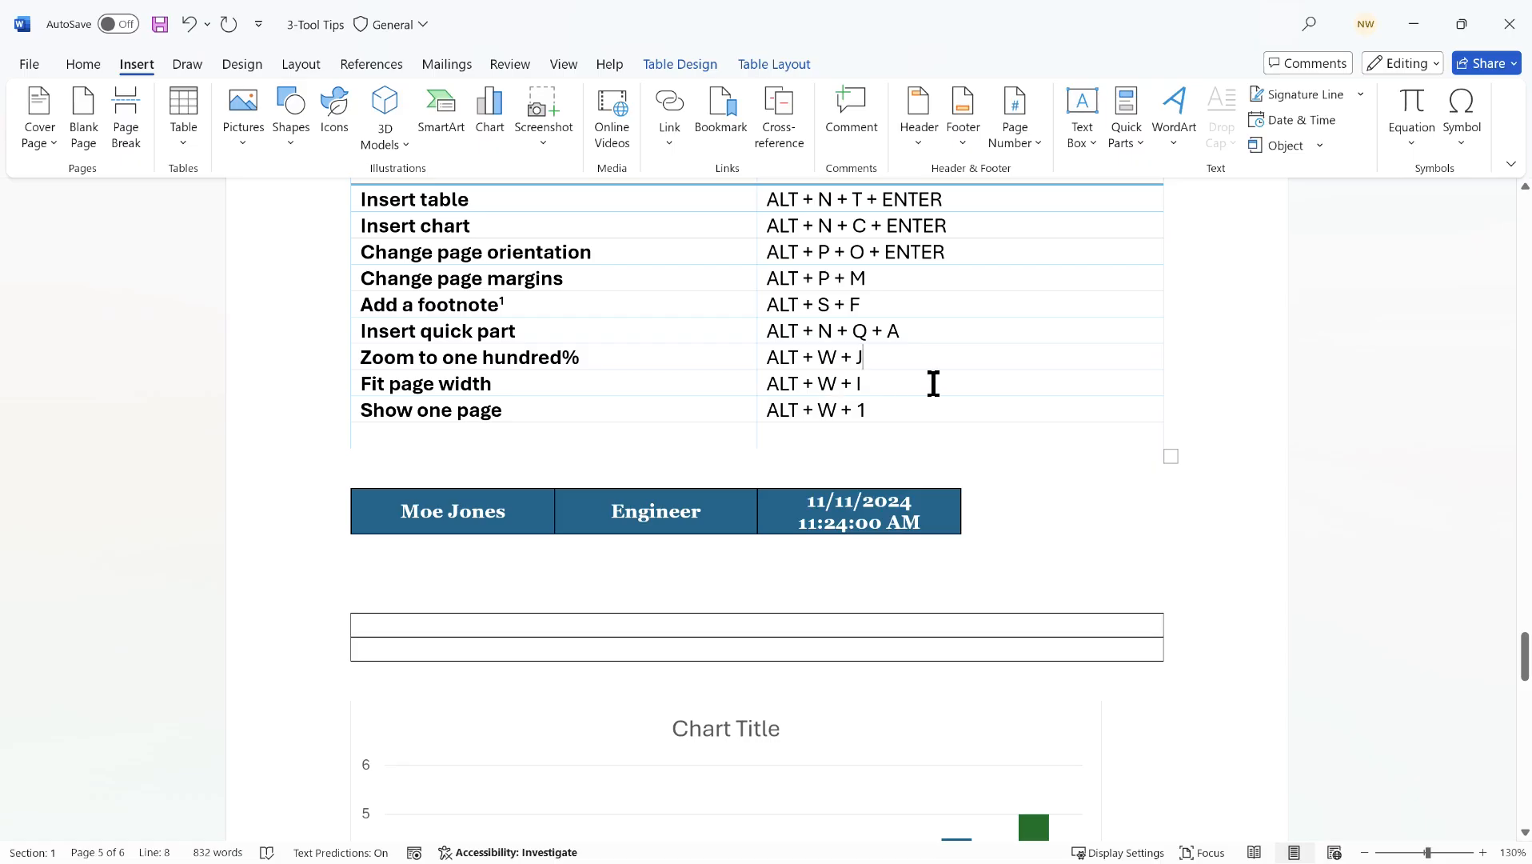
key(alt)
key(w)
key(j)
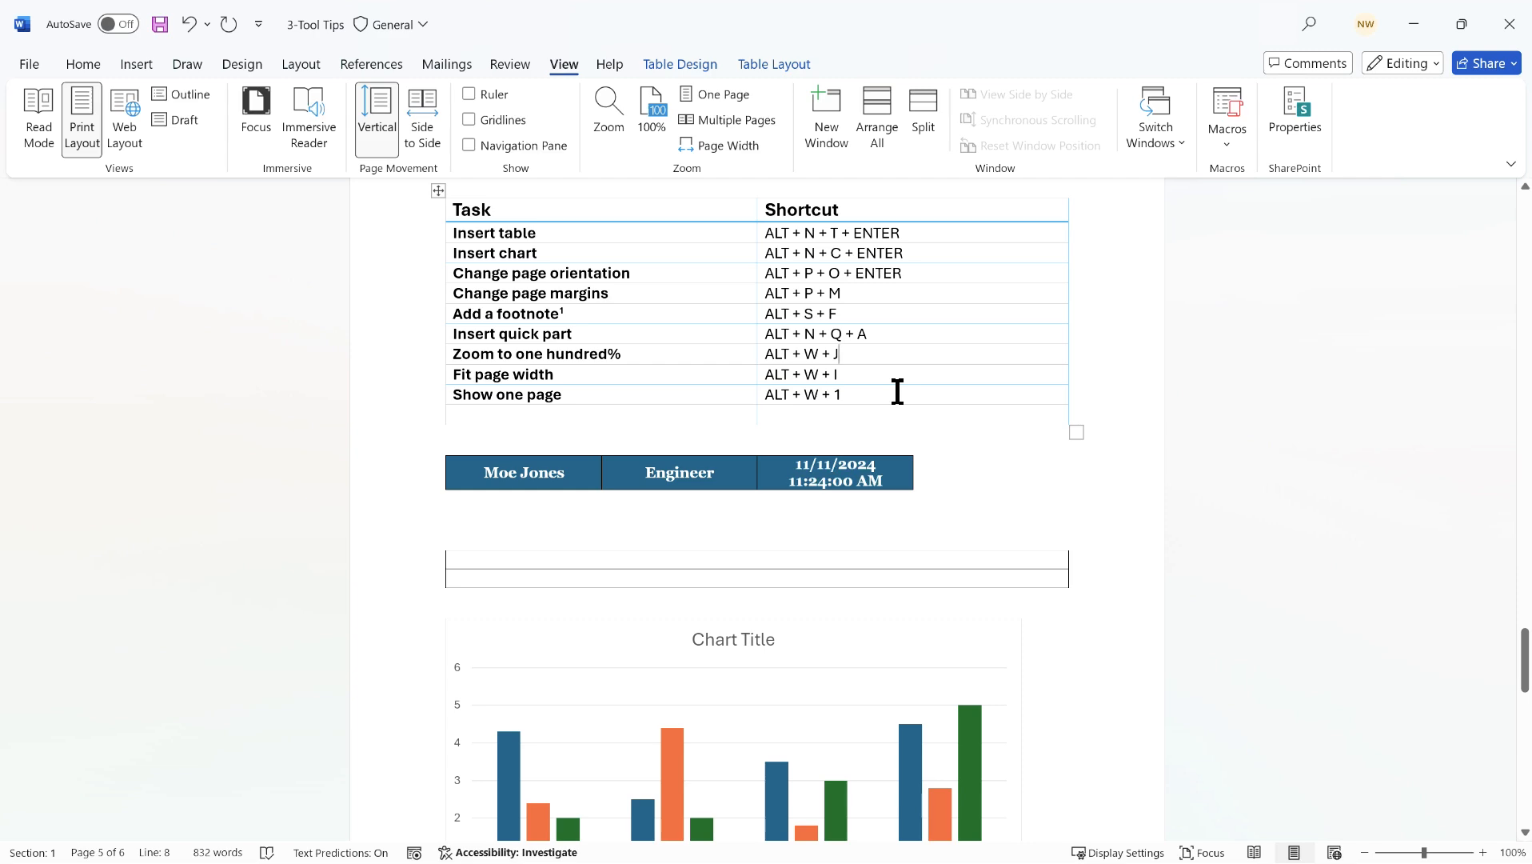
- With the cursor in the "Show one page" row, zoom the document in gradually and back out to 110%
click(897, 391)
click(1482, 852)
click(1482, 852)
click(1482, 852)
click(1482, 852)
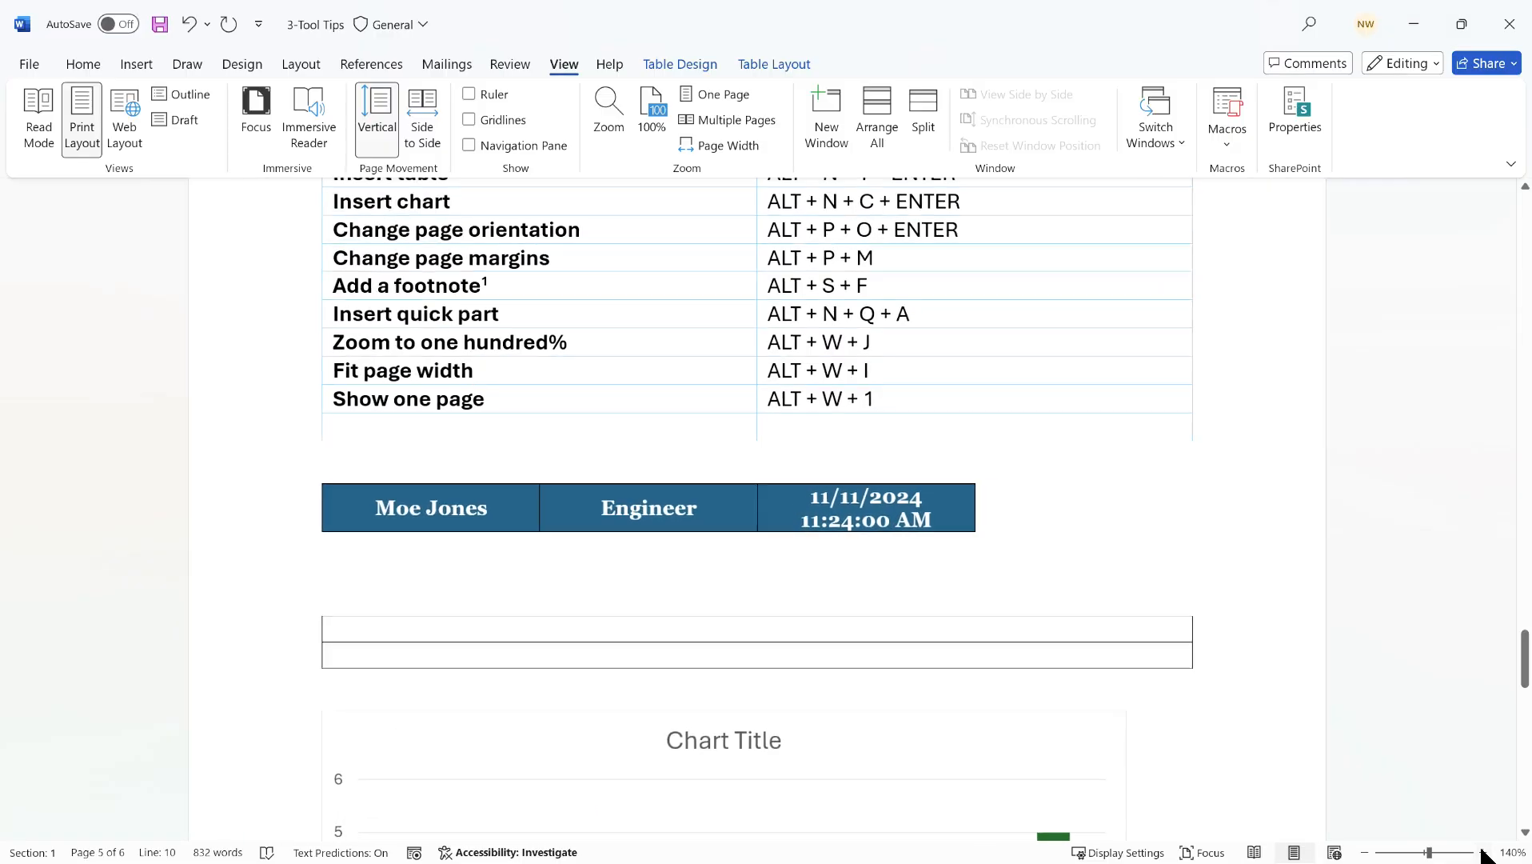
click(1481, 852)
click(1481, 852)
click(1364, 852)
click(1364, 852)
click(1364, 852)
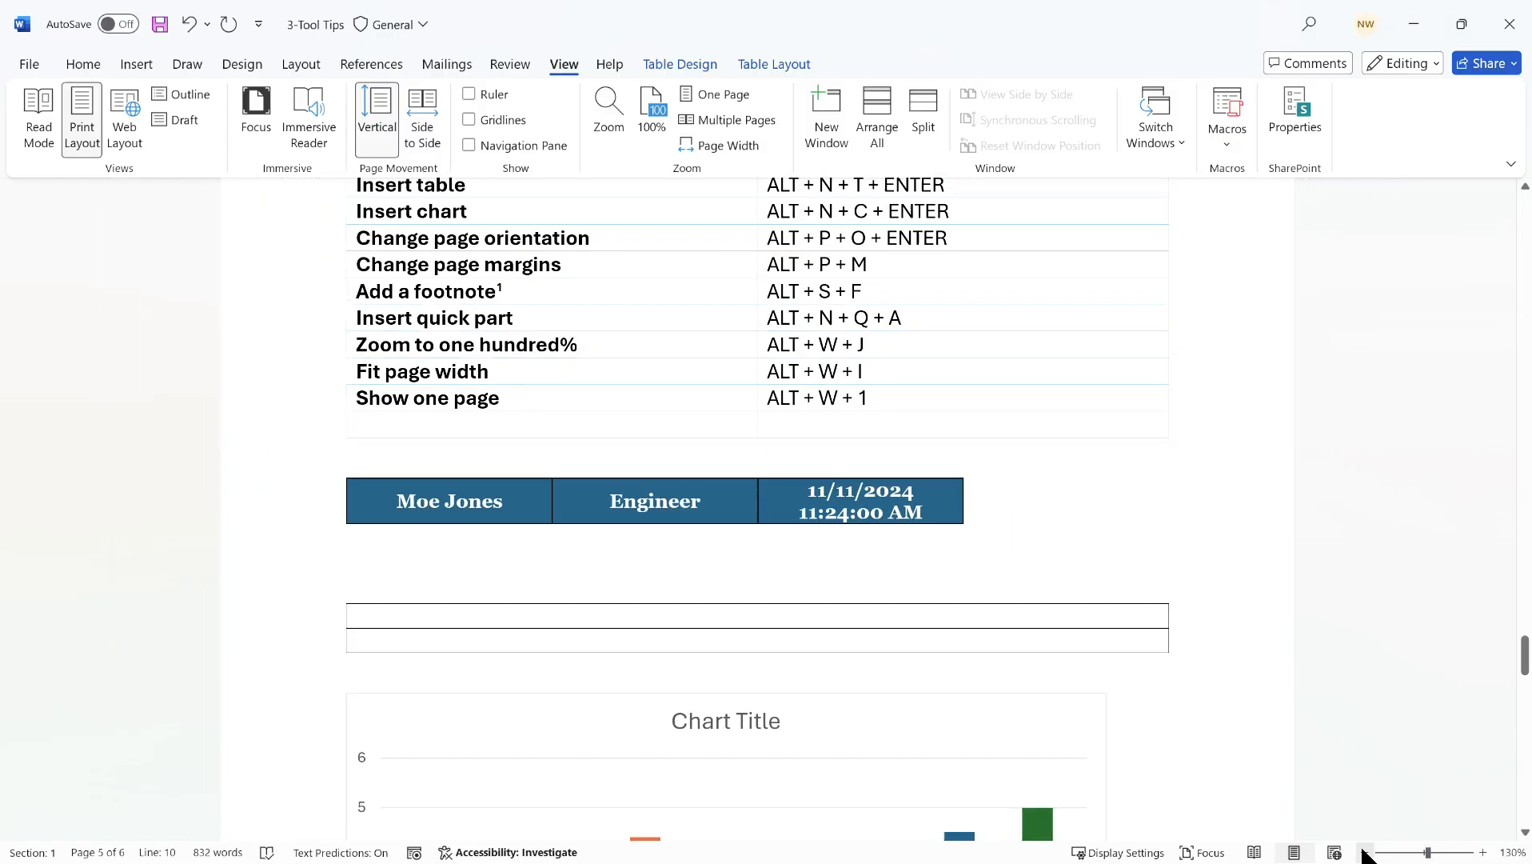
click(1364, 852)
click(1364, 852)
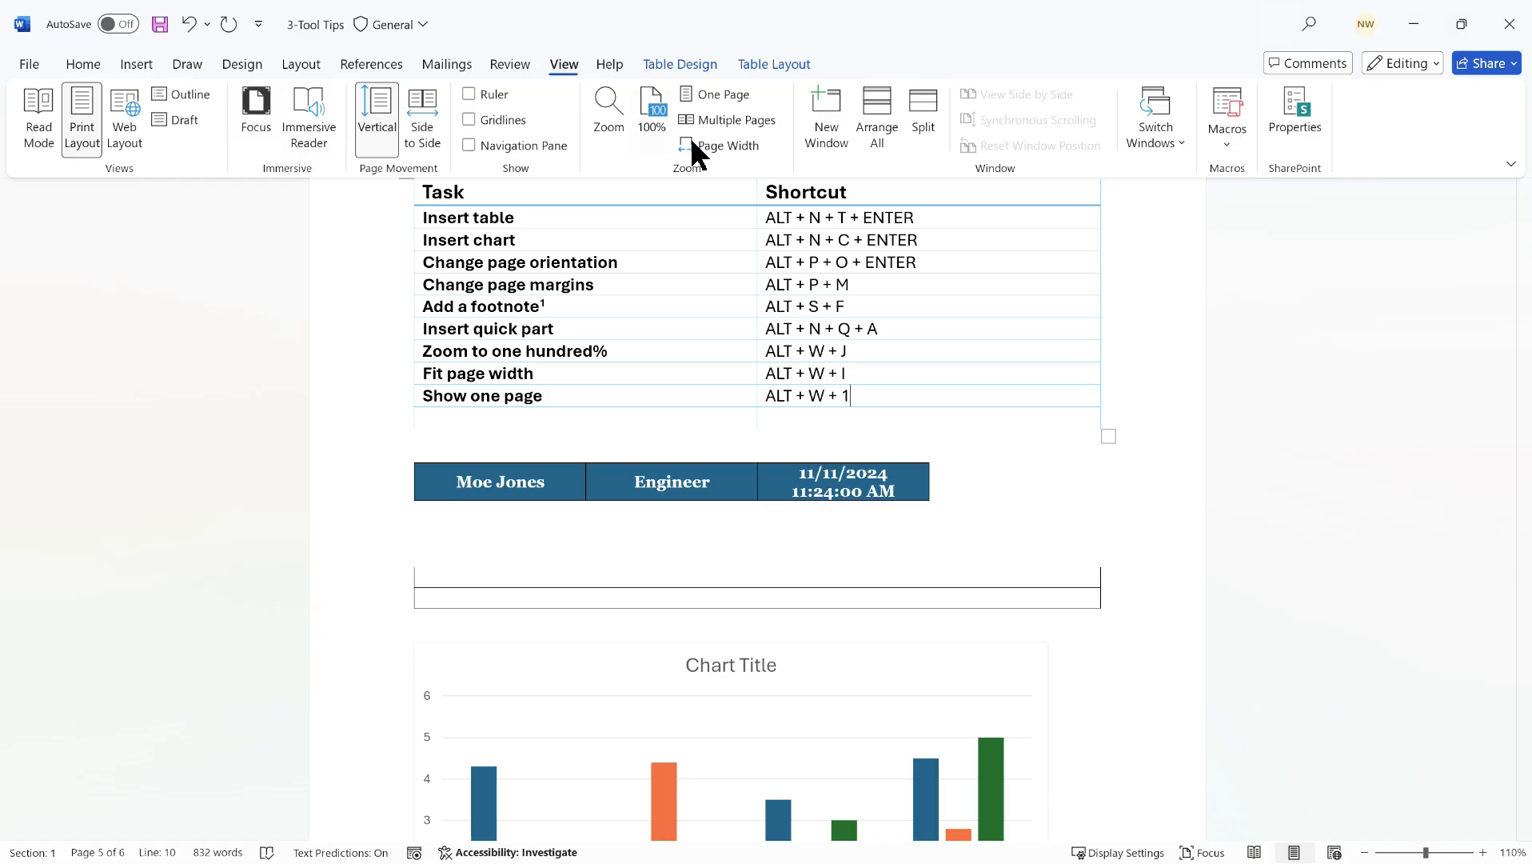
- Zoom out to display multiple pages side by side, and switch to the one-page view using the access keys
click(755, 122)
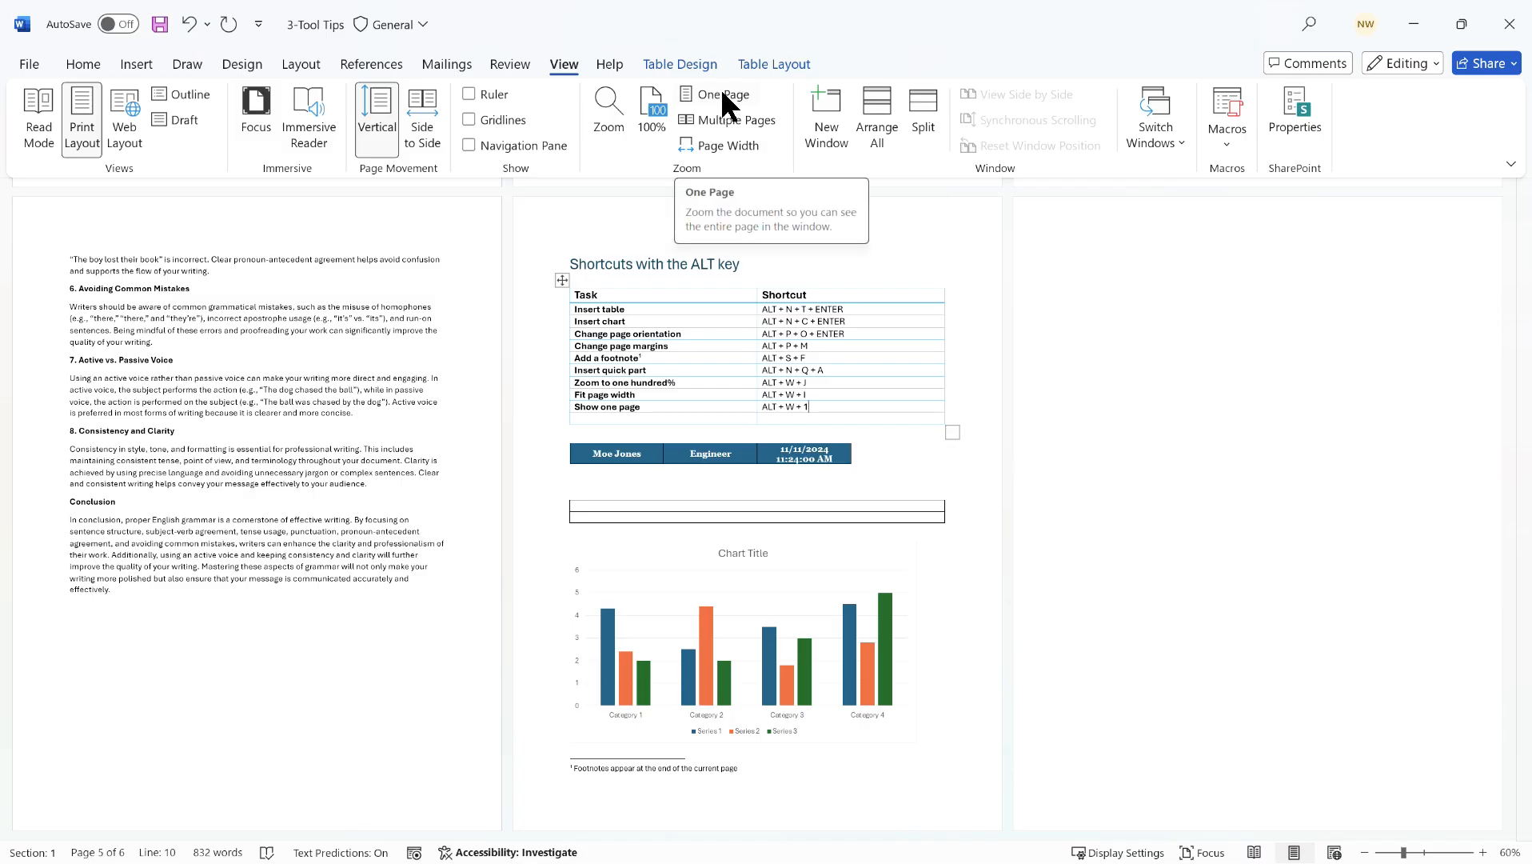
click(90, 67)
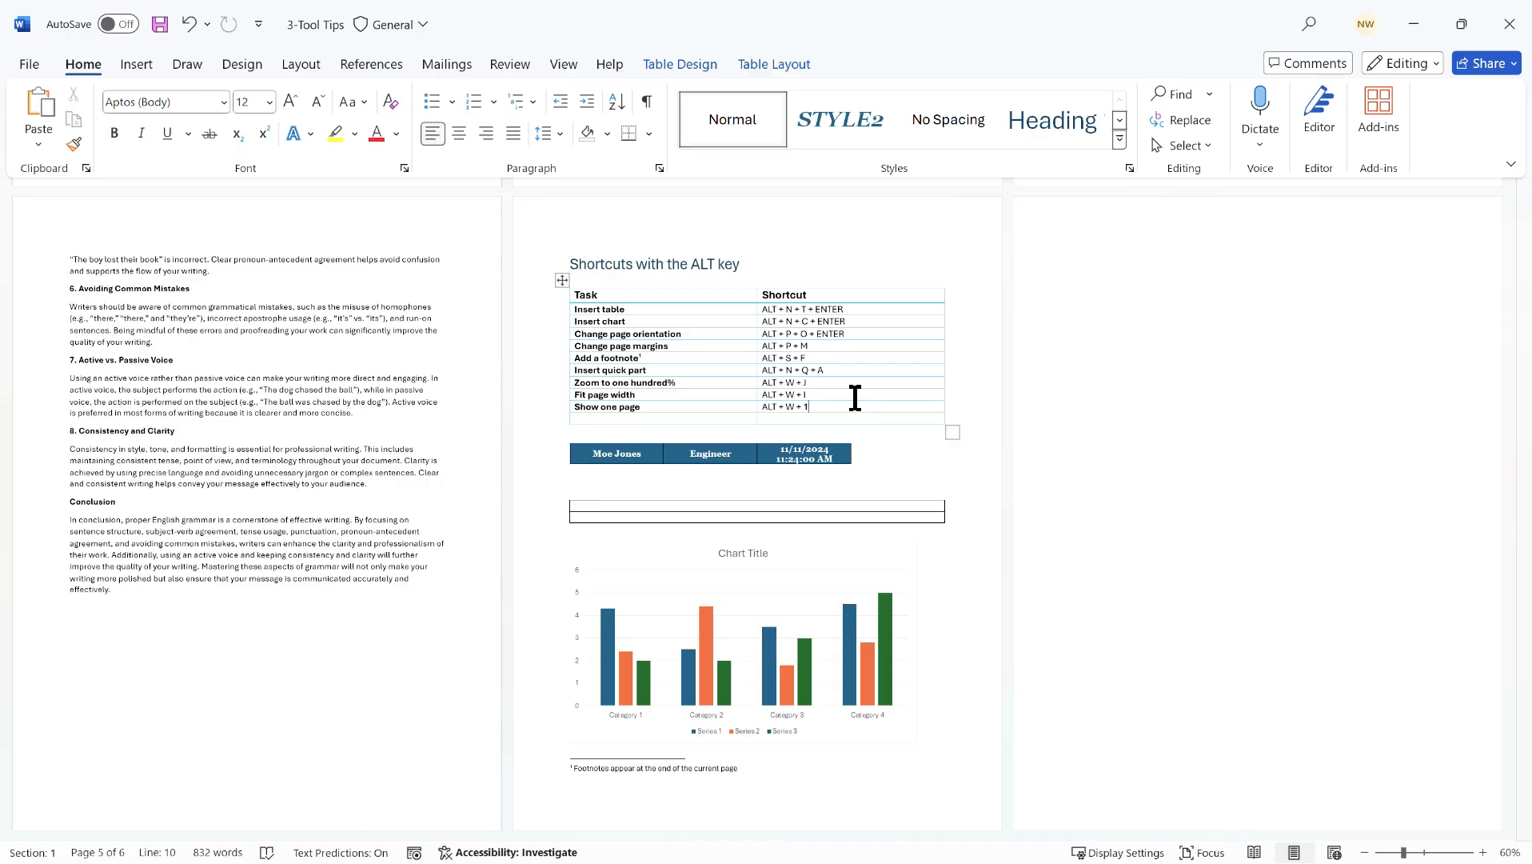
key(alt+w)
key(1)
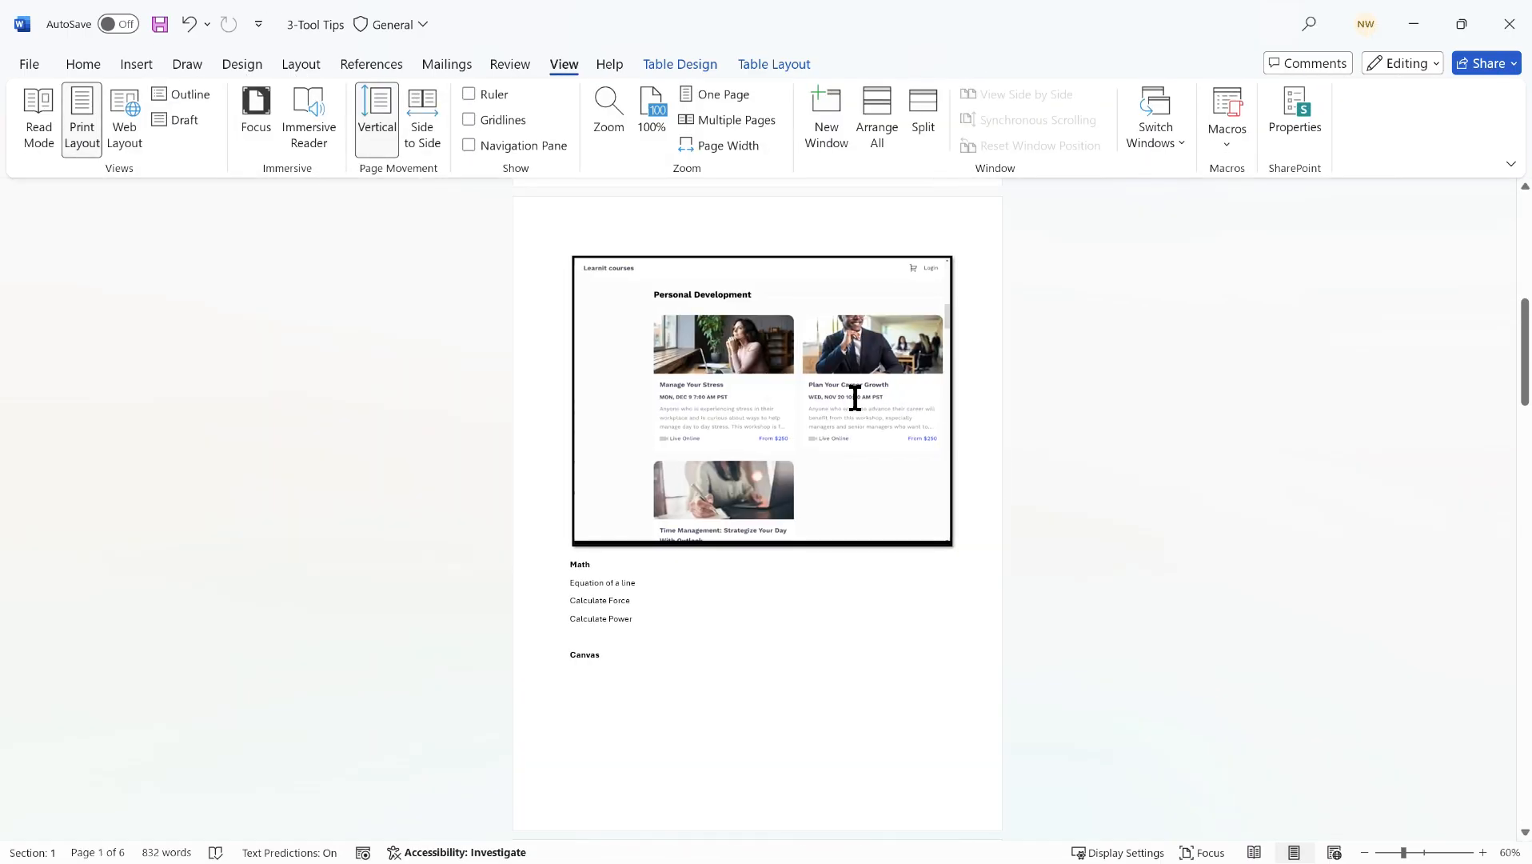
- Return to the ALT shortcuts table on page 5 at 100% zoom using the access keys, and briefly display the access-key hints
scroll(855, 398, down, 8)
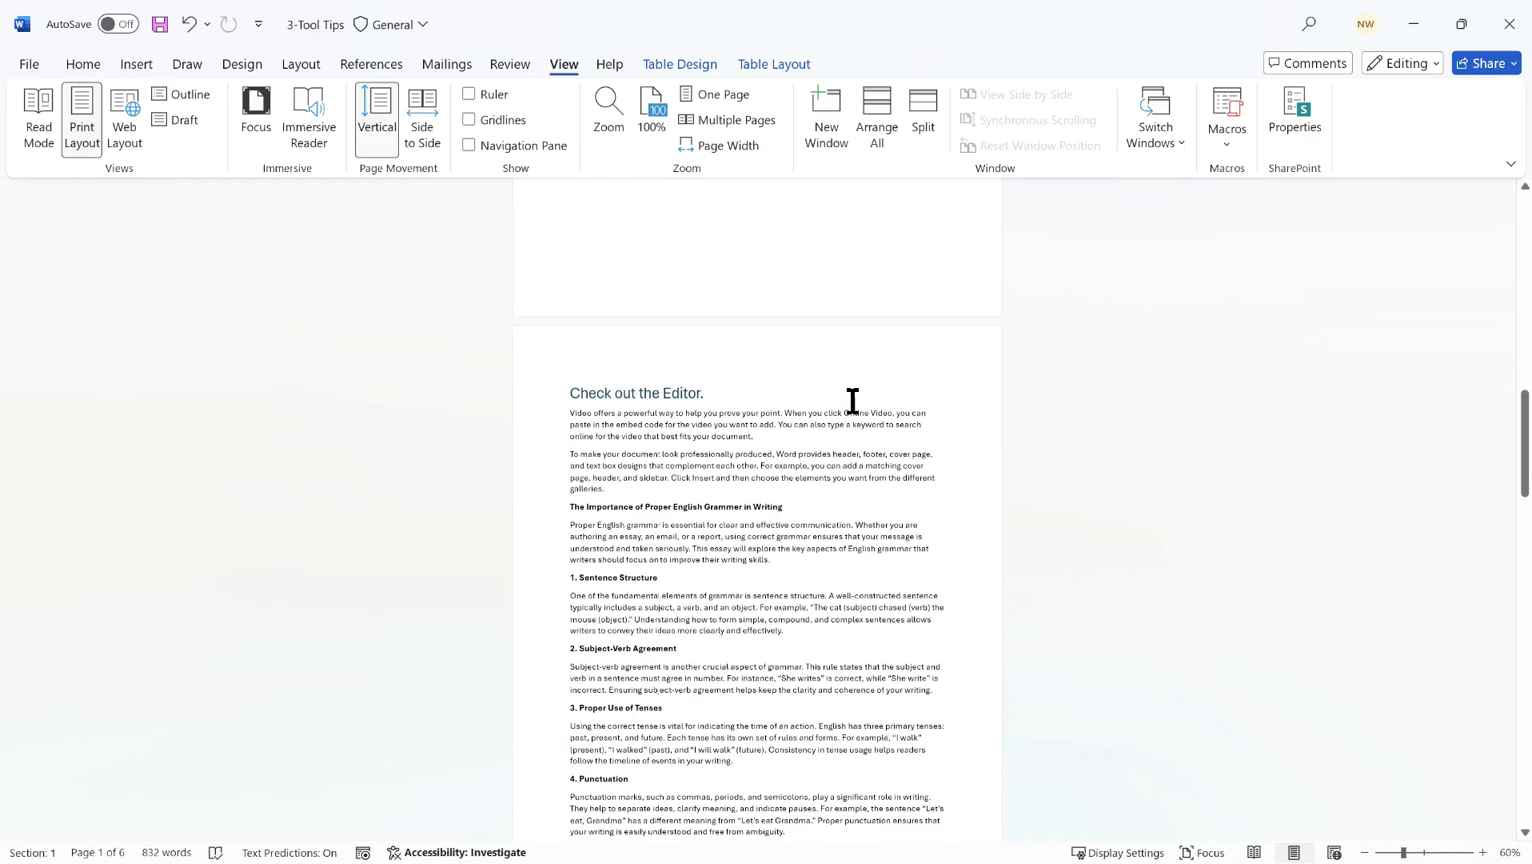
scroll(852, 400, down, 10)
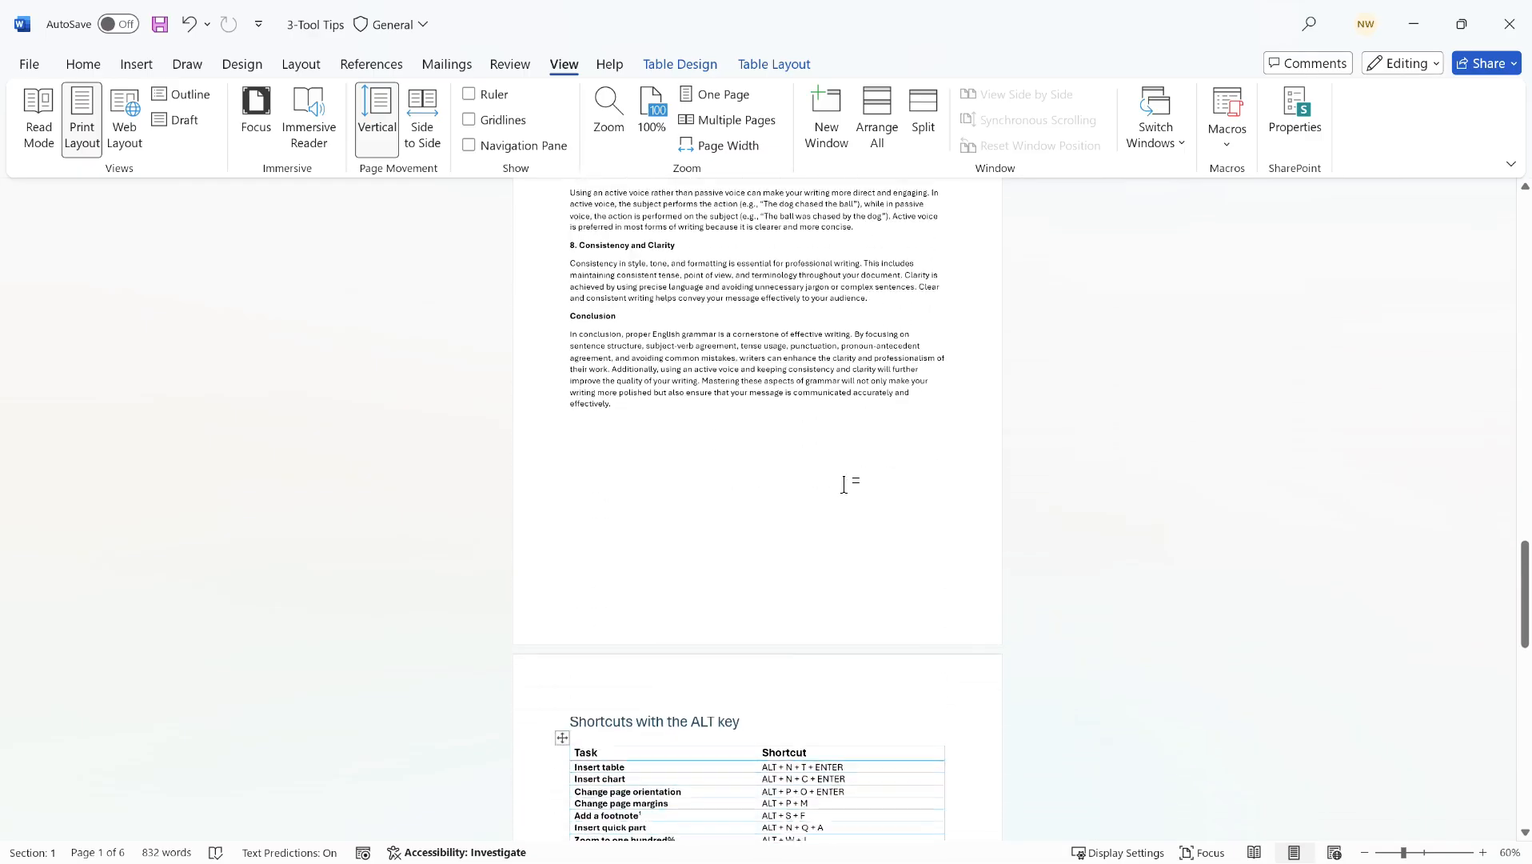
scroll(844, 484, down, 5)
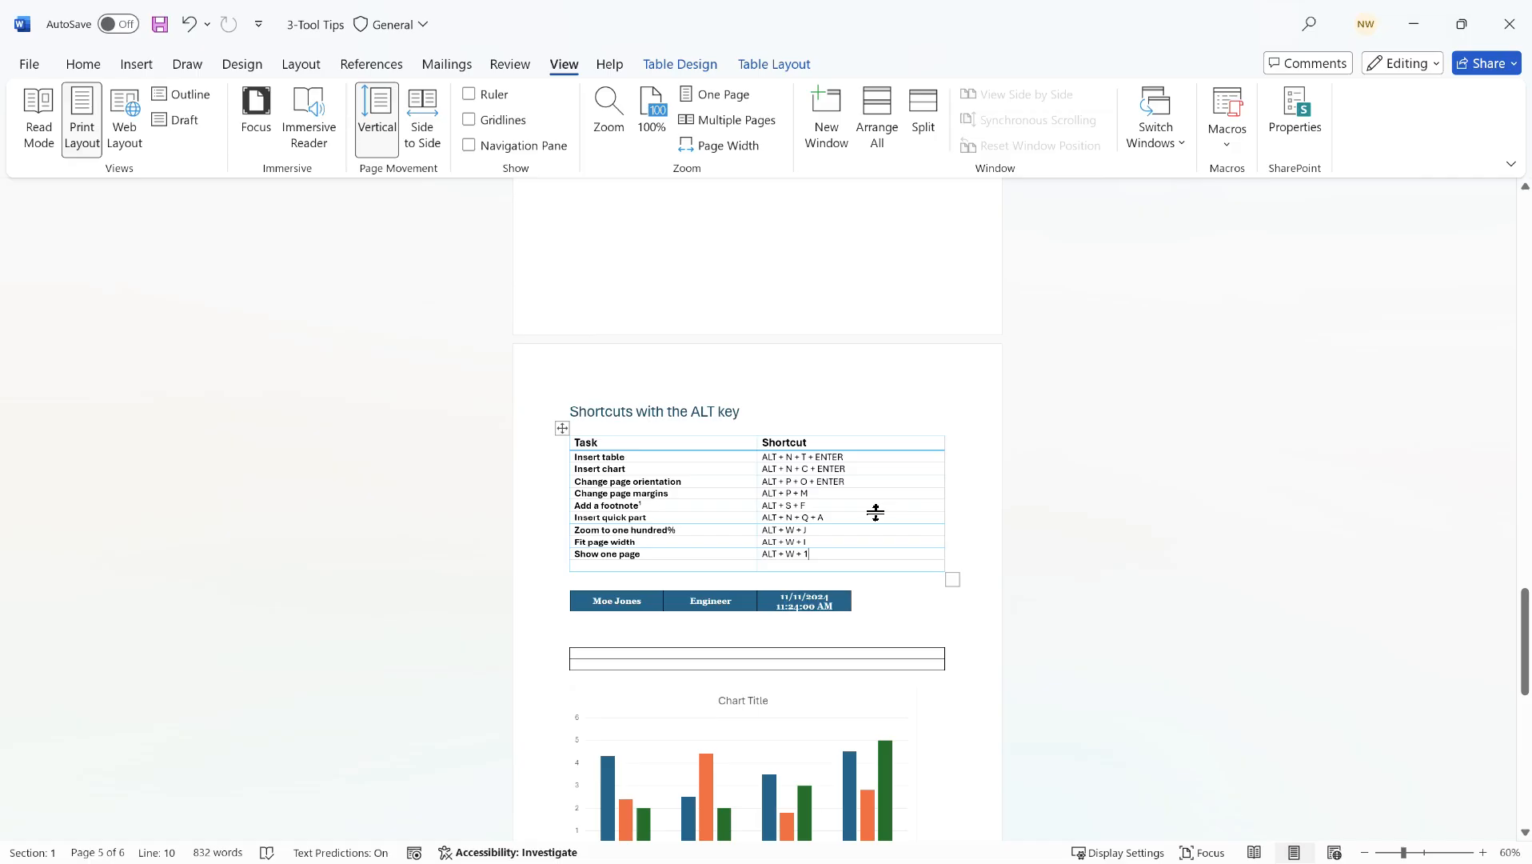
key(alt)
key(w)
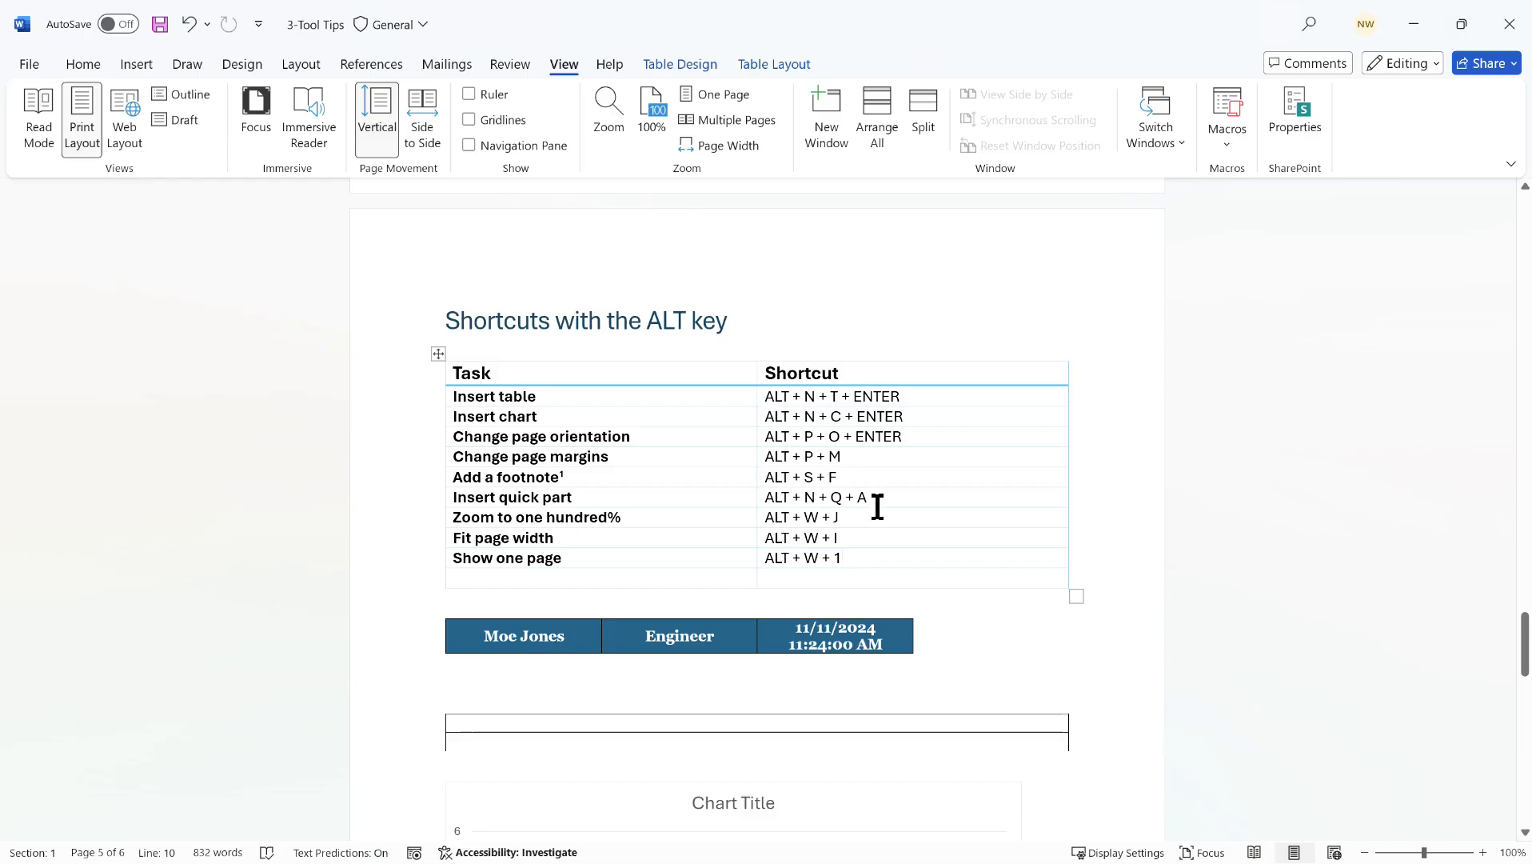
key(alt)
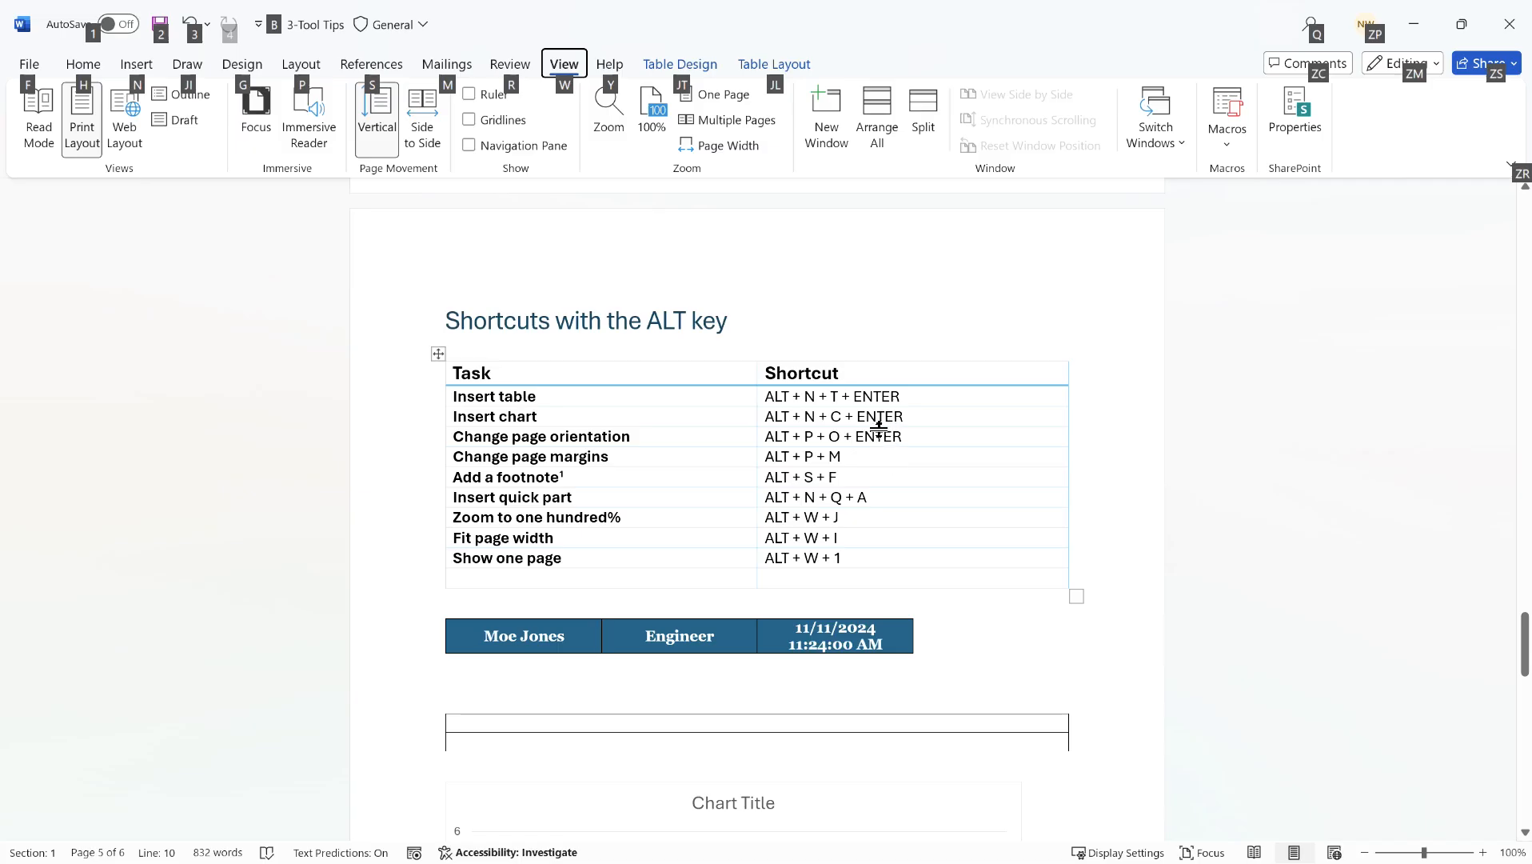
click(920, 458)
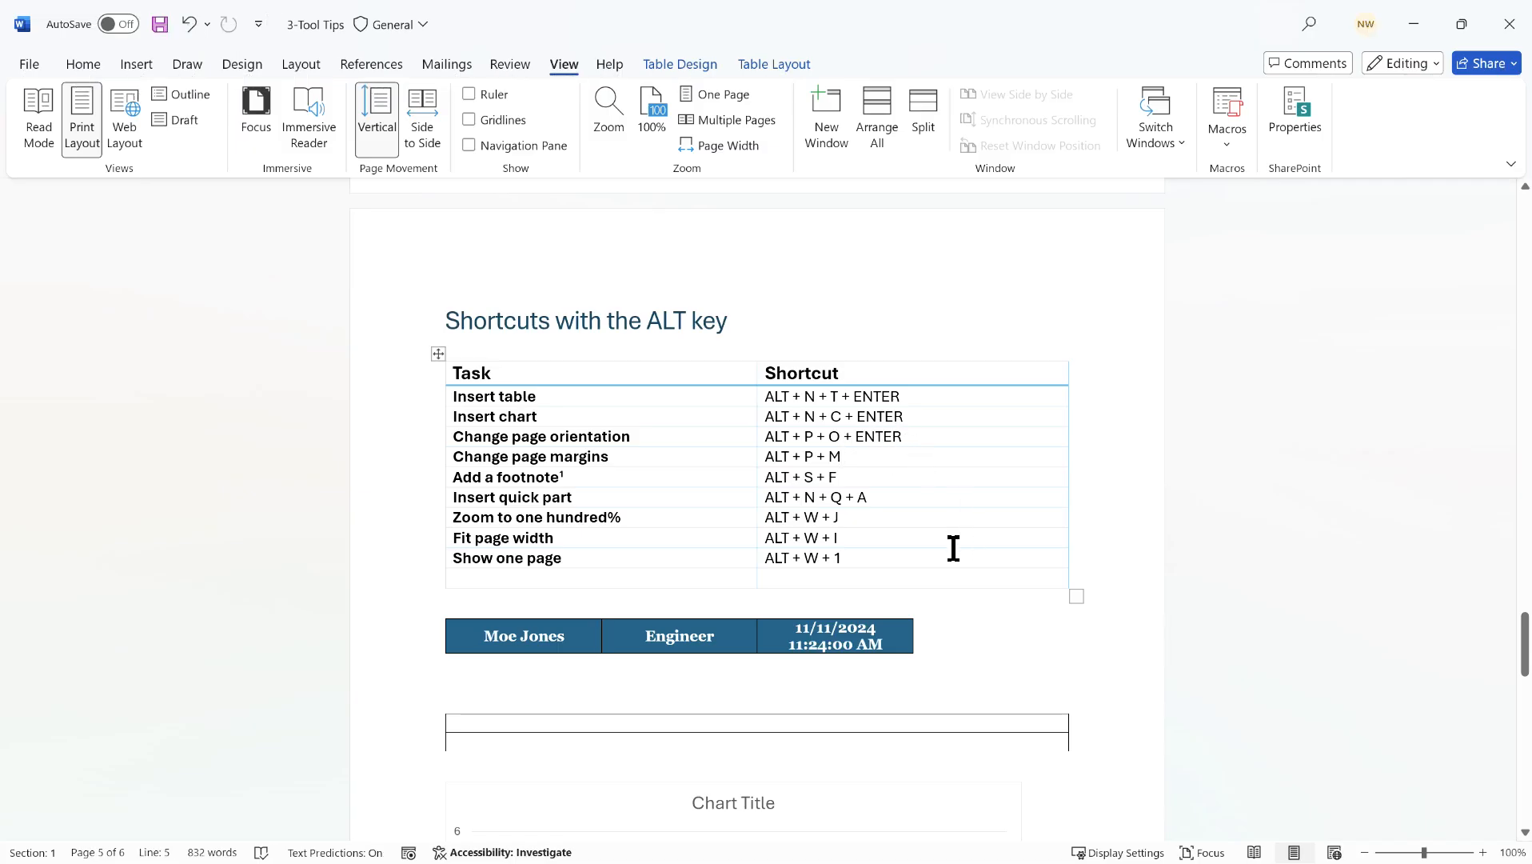